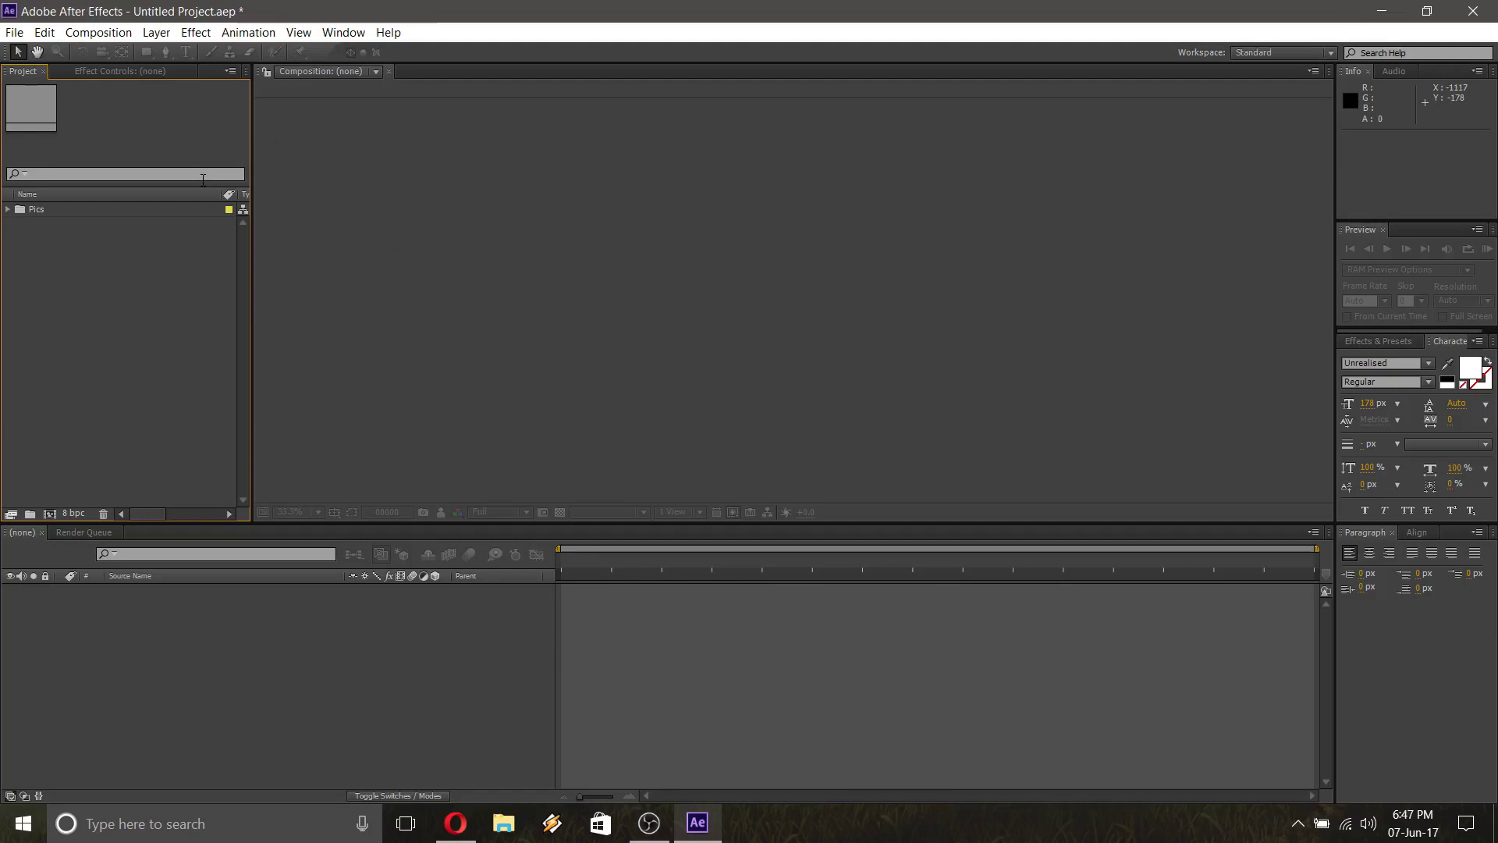
{"action": "left_click", "coordinate": [196, 32]}
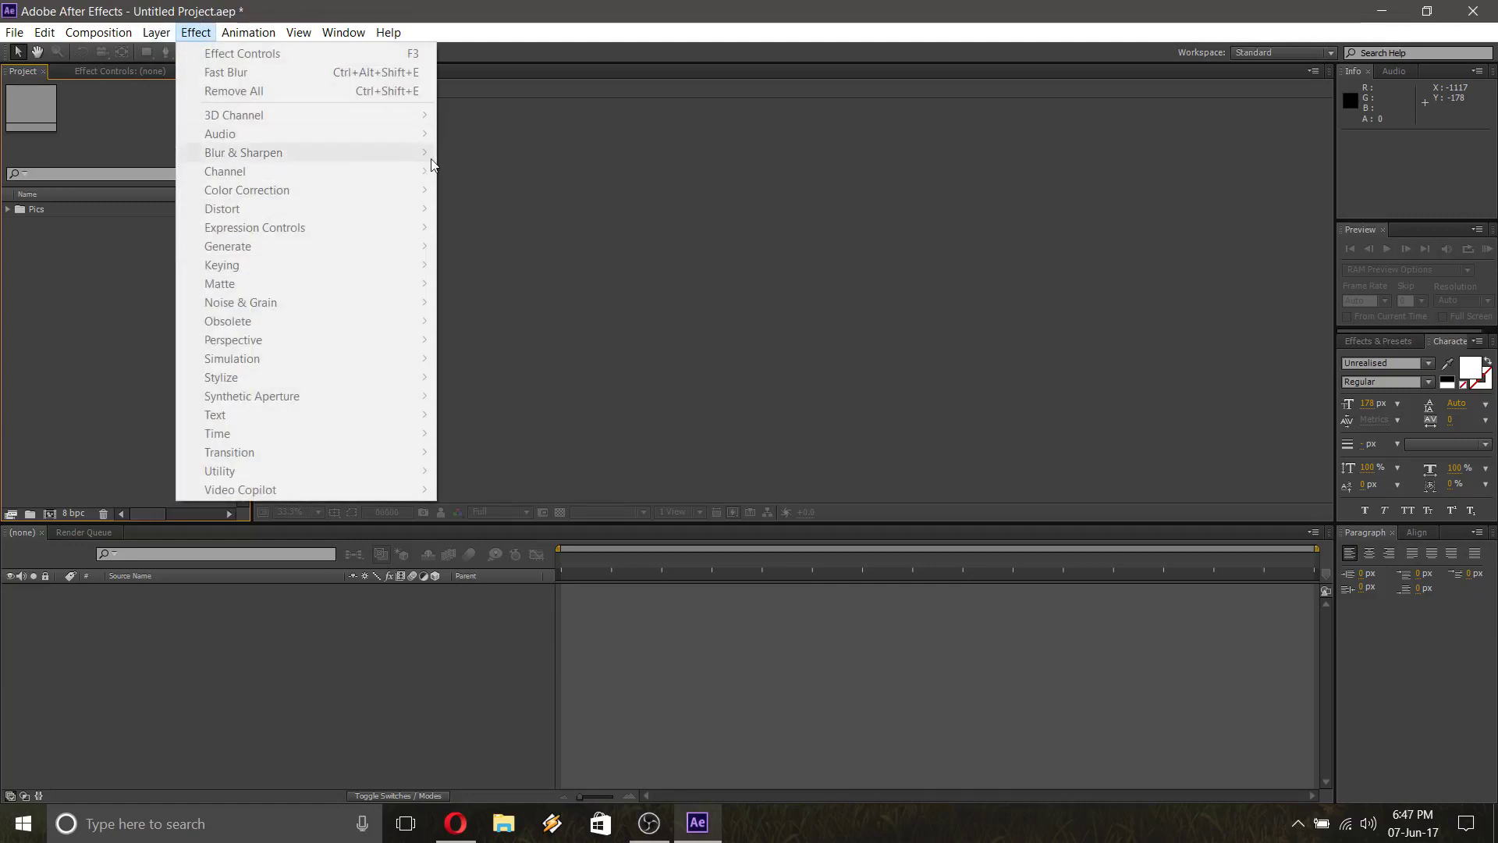
{"action": "left_click", "coordinate": [200, 35]}
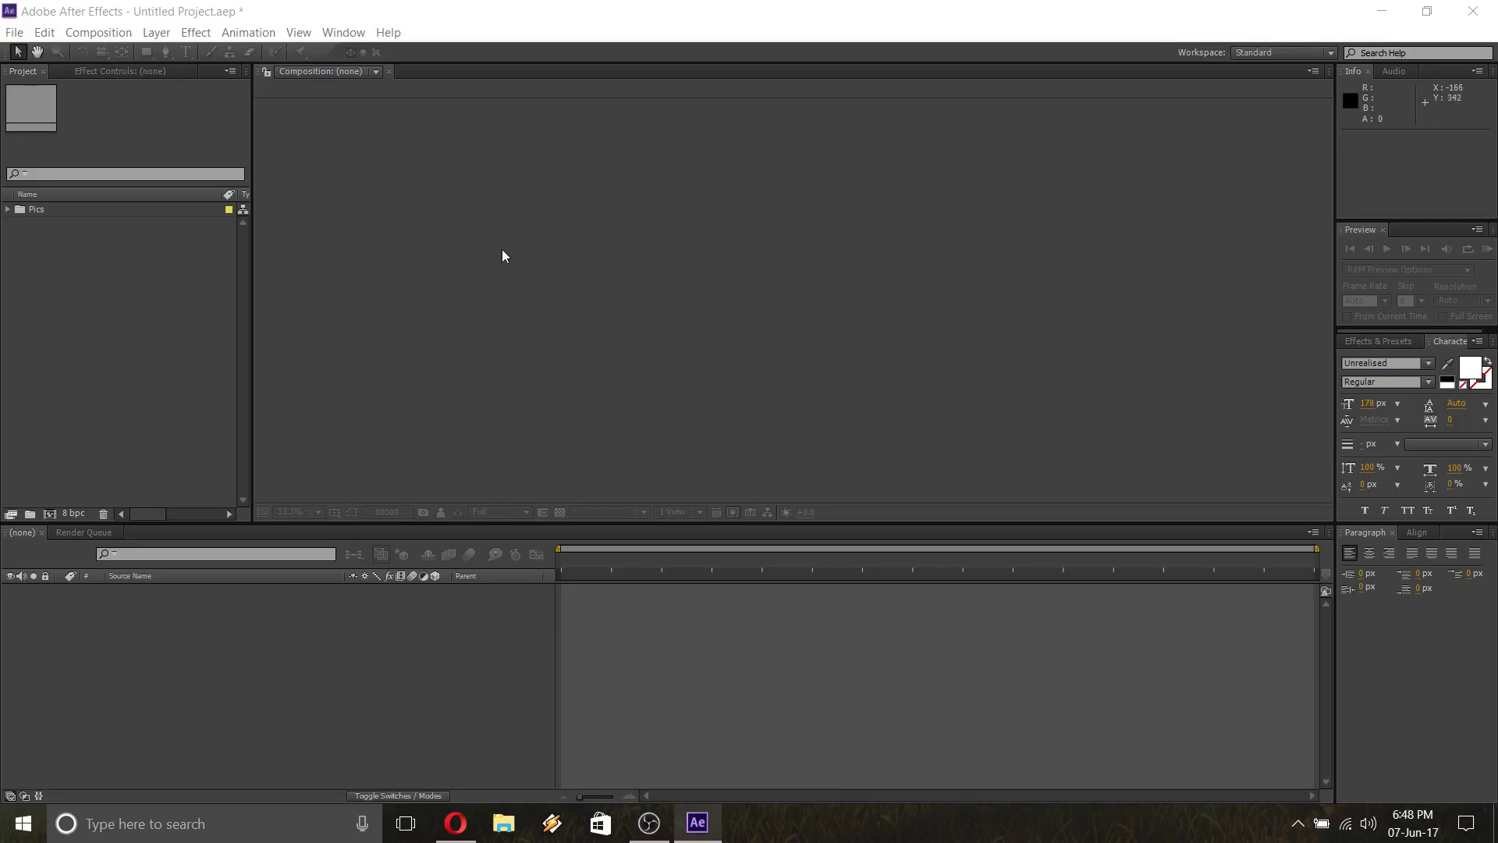
Switch to the browser's Unrealised font page on dafont.com, and view the Windows Fonts folder on drive C: in File Explorer
{"action": "left_click", "coordinate": [453, 829]}
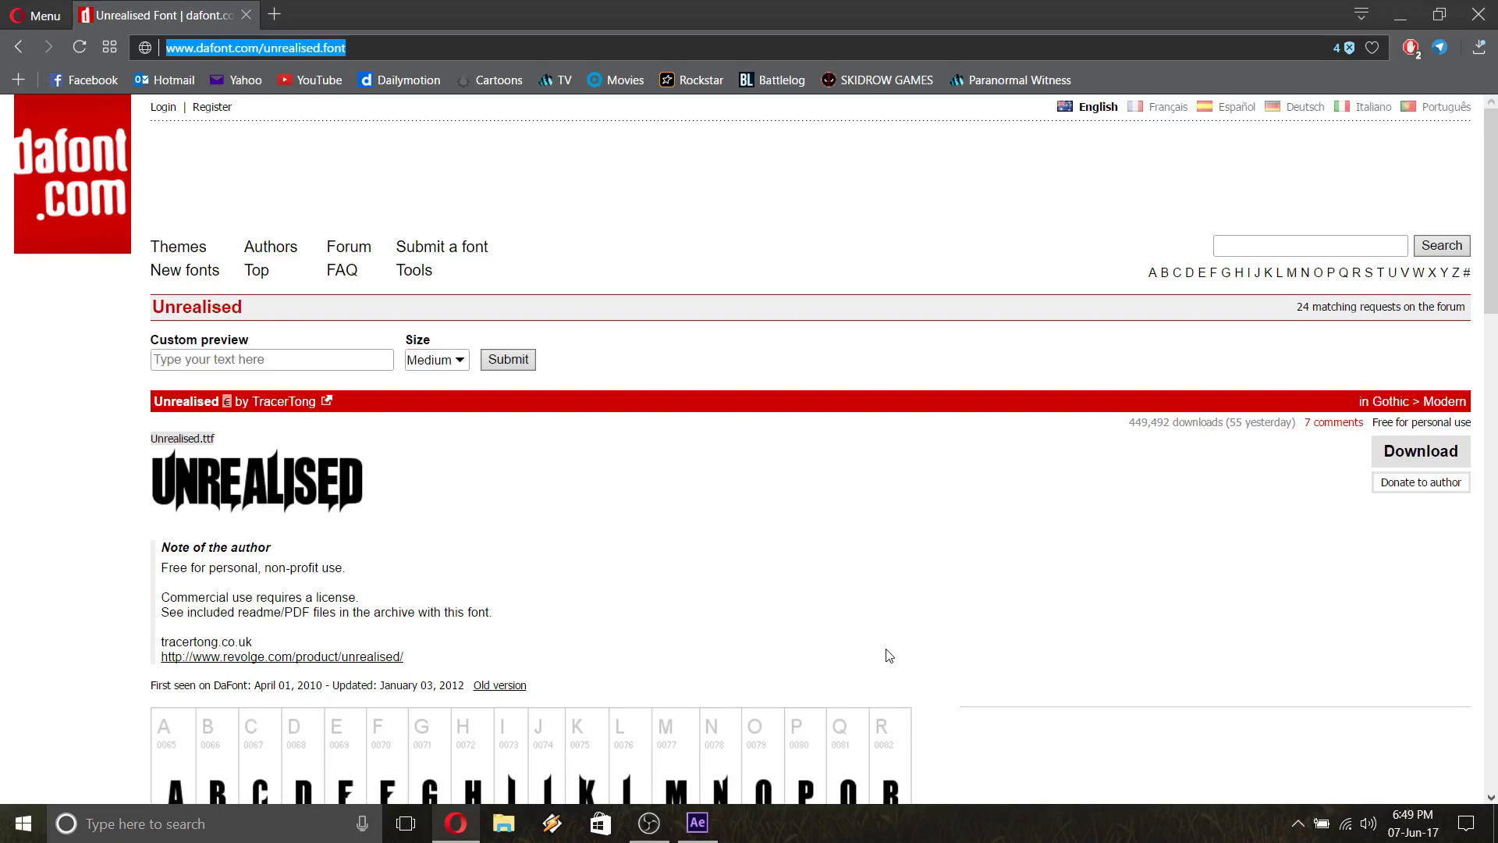
{"action": "left_click", "coordinate": [516, 824]}
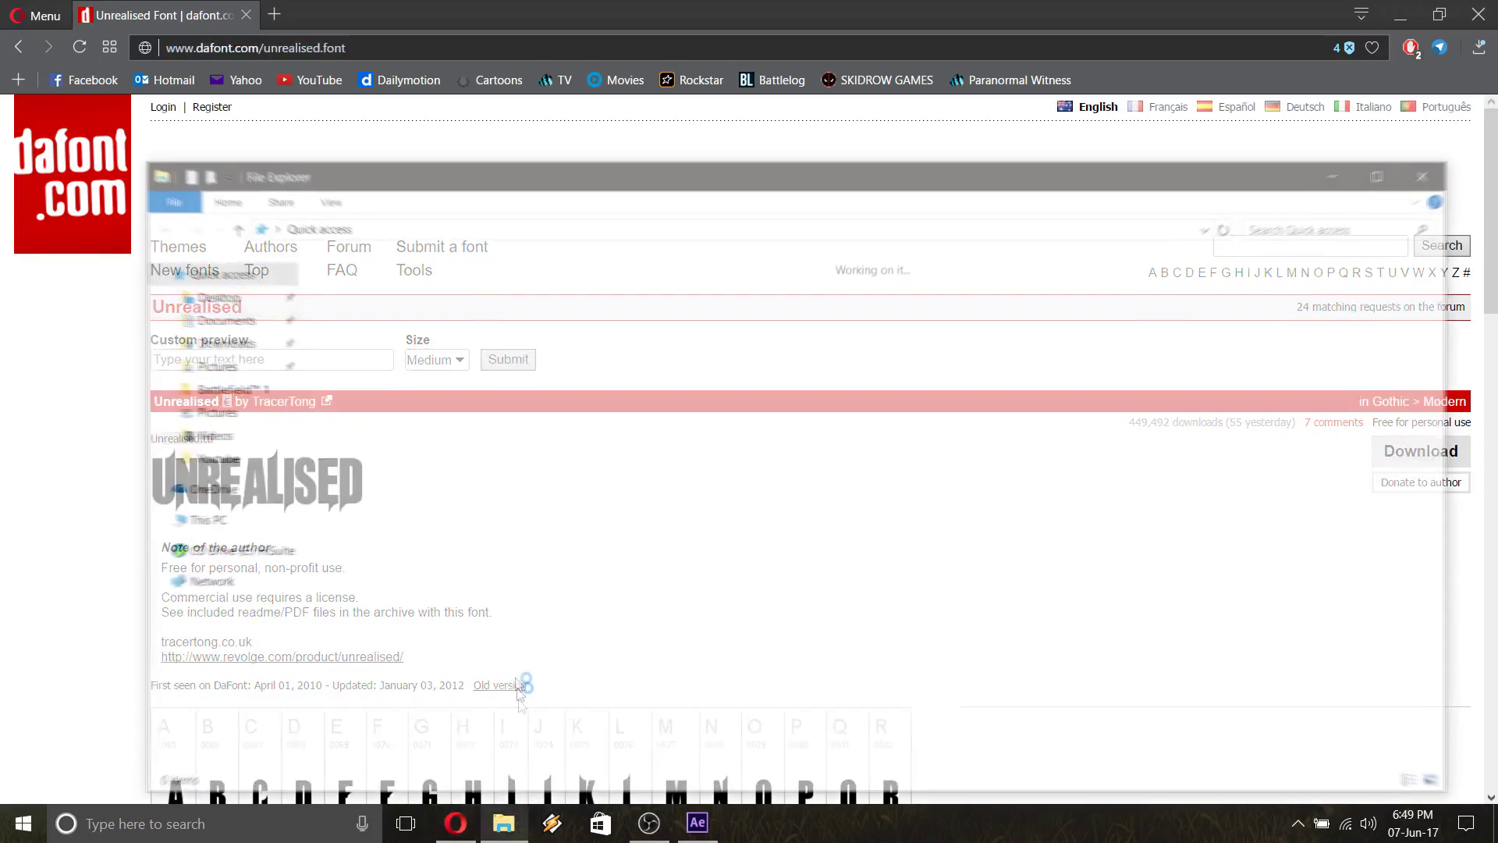
{"action": "left_click", "coordinate": [205, 708]}
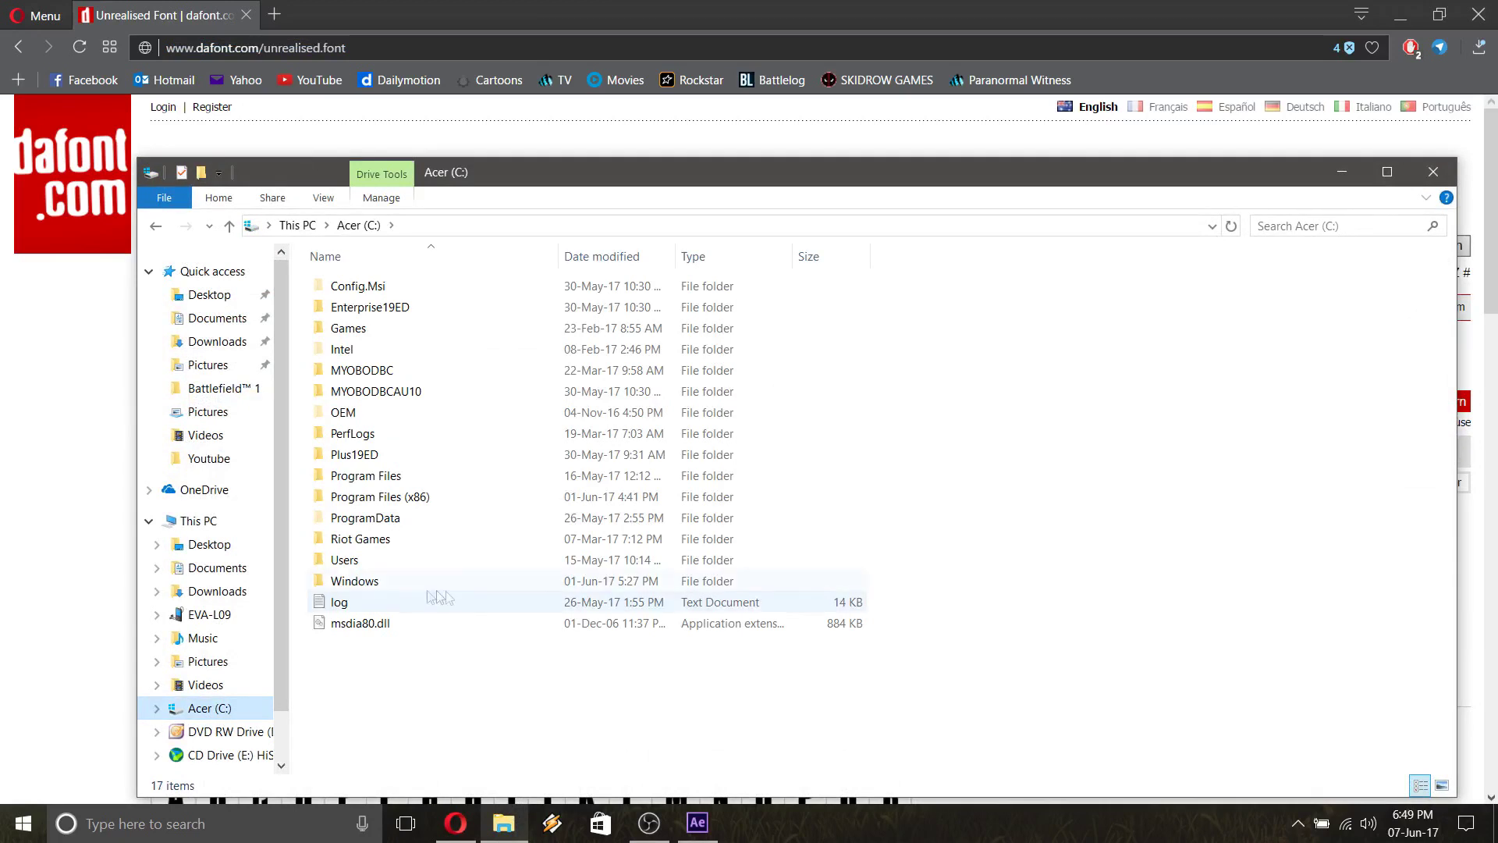
{"action": "double_click", "coordinate": [381, 587]}
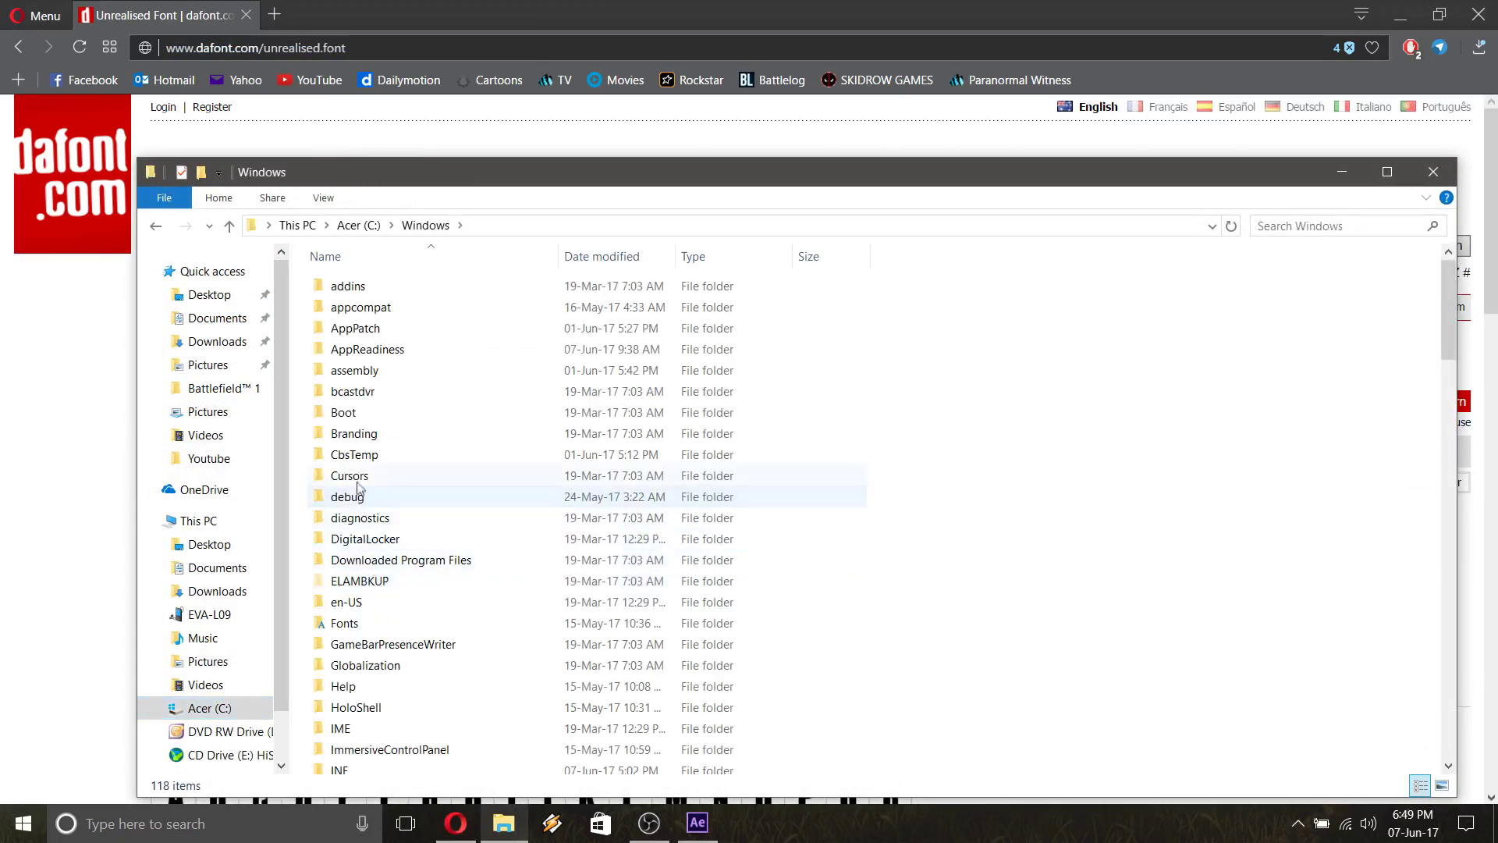
{"action": "double_click", "coordinate": [383, 622]}
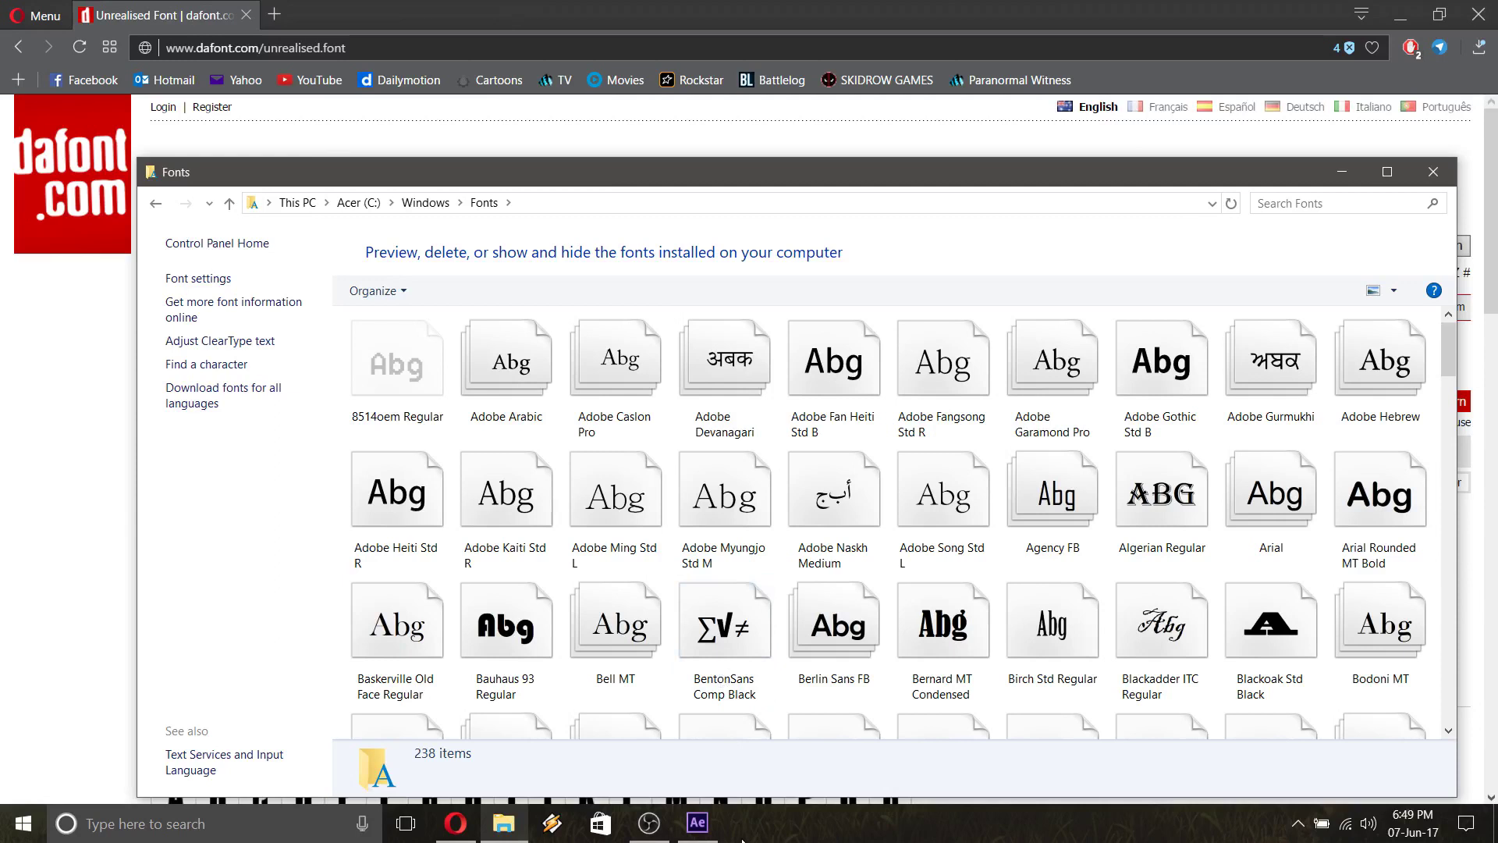
{"action": "left_click", "coordinate": [1433, 172]}
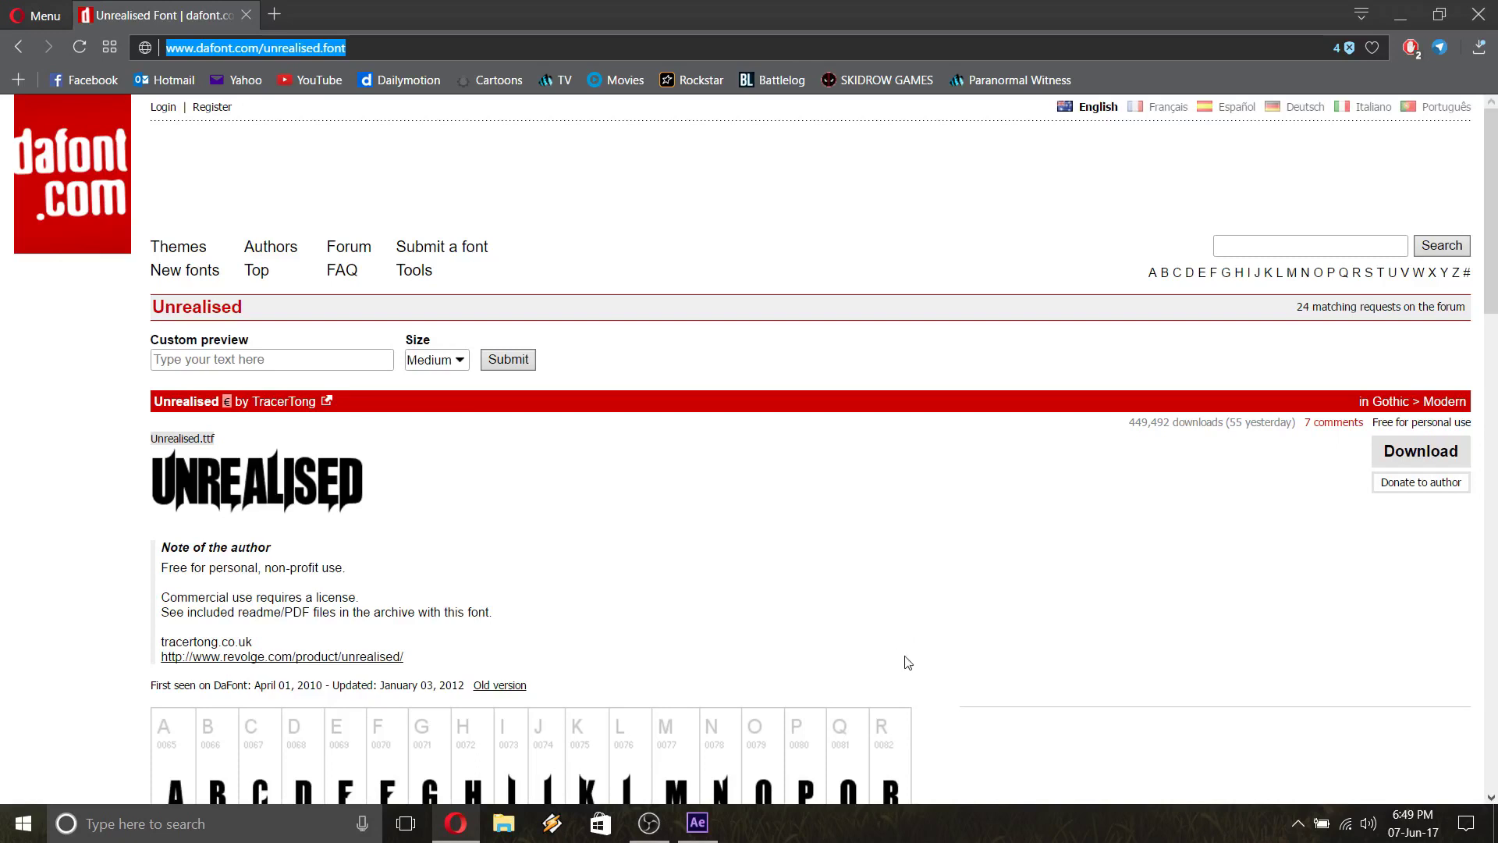
Switch back to After Effects and look through the images in the project's Pics folder
{"action": "left_click", "coordinate": [698, 822]}
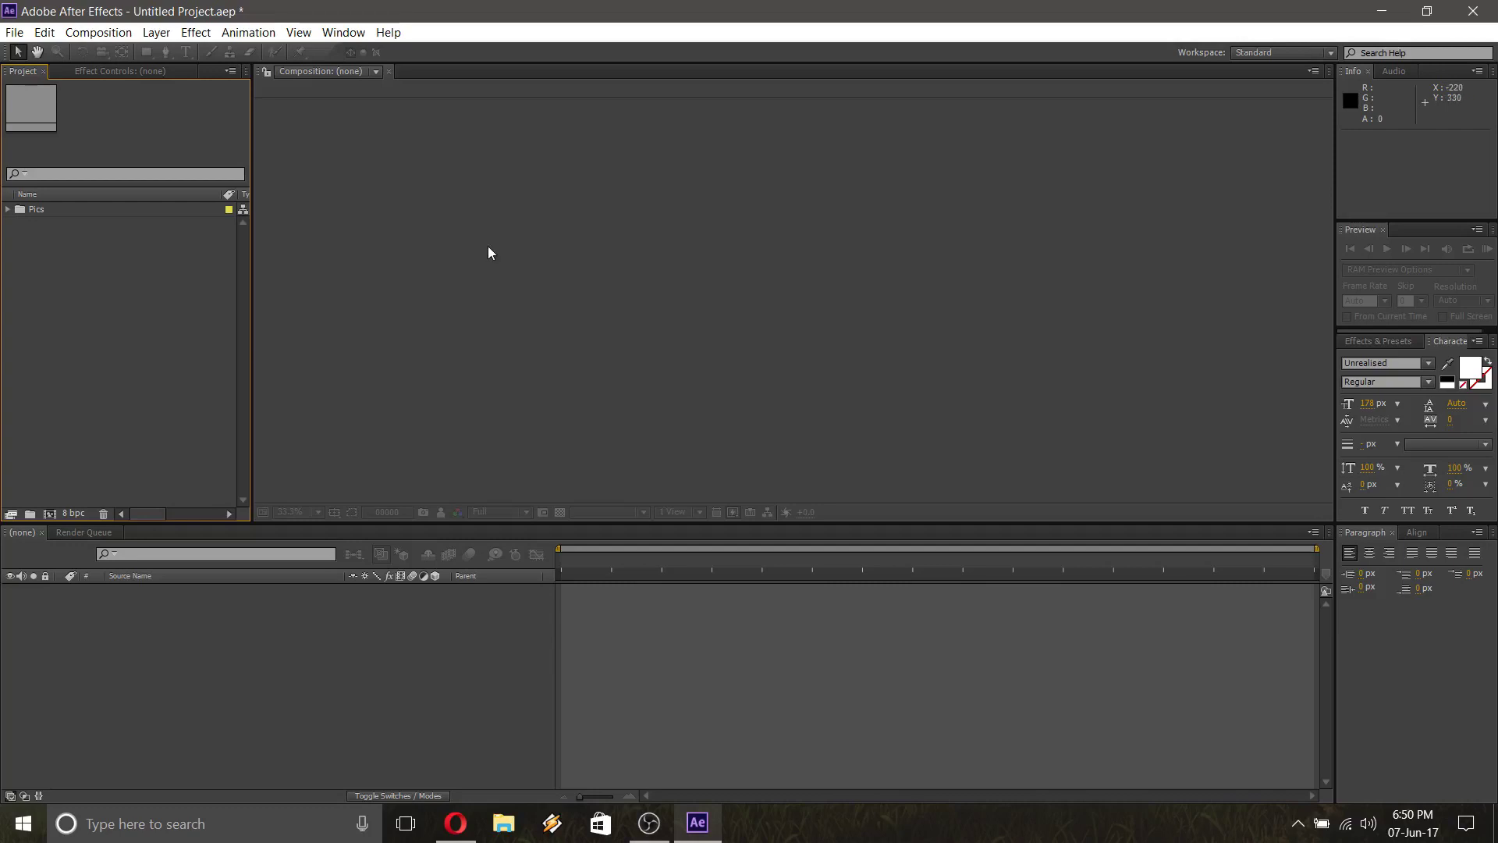
{"action": "left_click", "coordinate": [8, 209]}
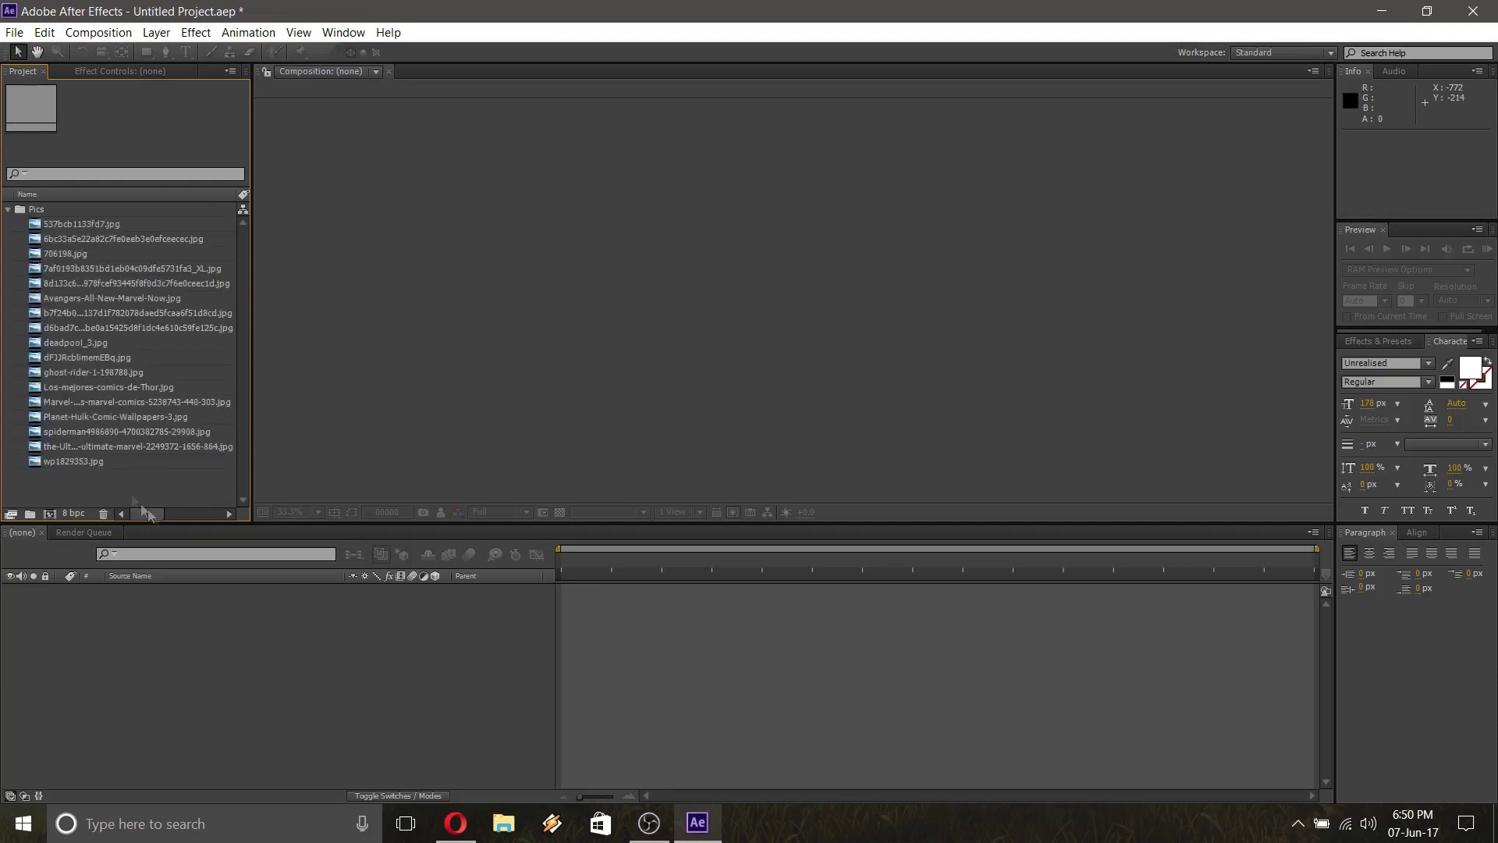
{"action": "mouse_move", "coordinate": [96, 469]}
{"action": "left_mouse_down"}
{"action": "mouse_move", "coordinate": [71, 231]}
{"action": "mouse_move", "coordinate": [118, 480]}
{"action": "left_mouse_up"}
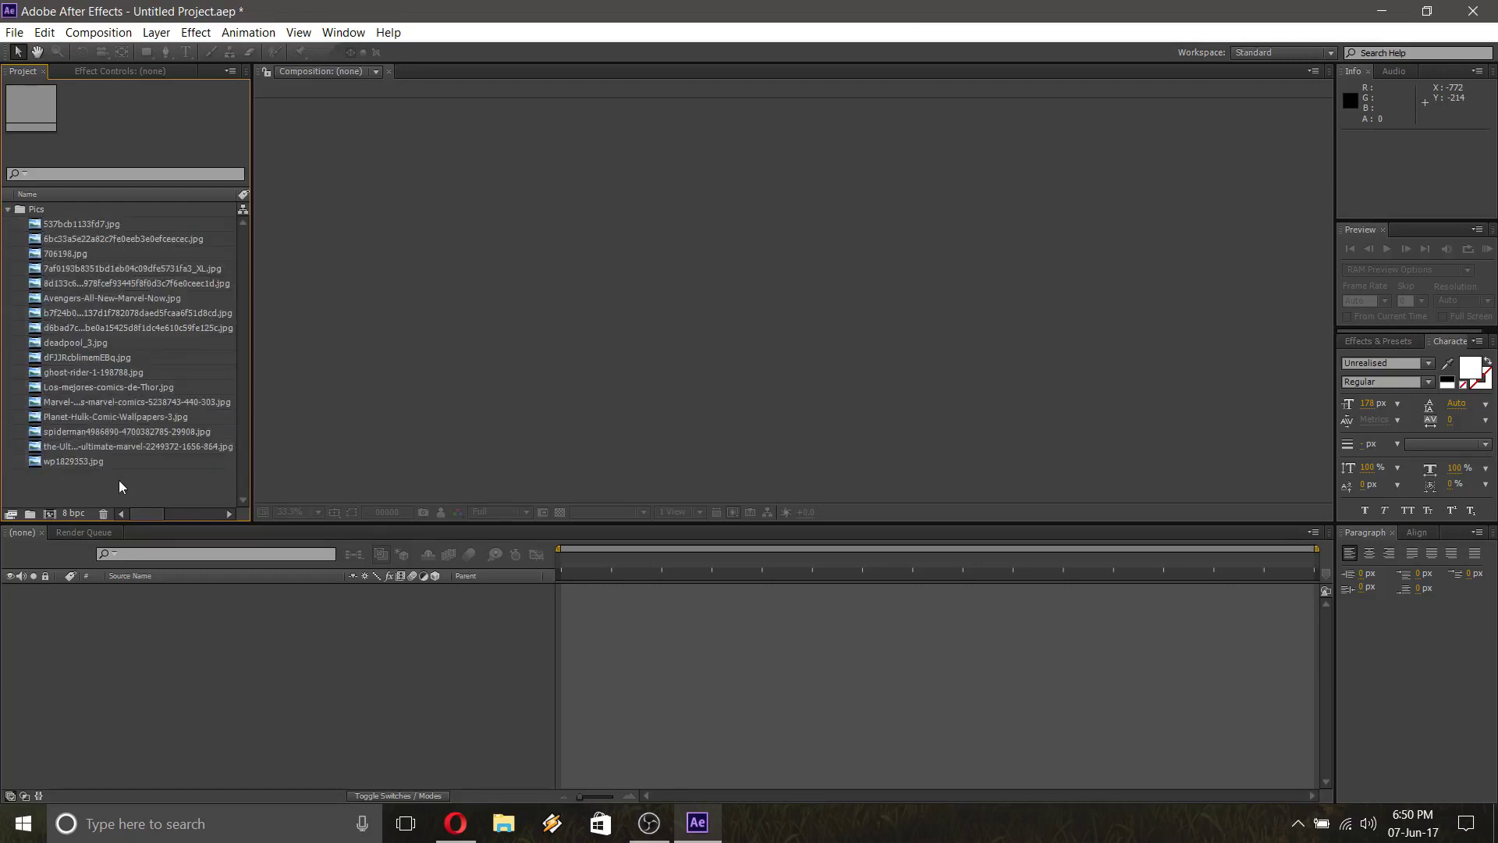
{"action": "left_click", "coordinate": [7, 209]}
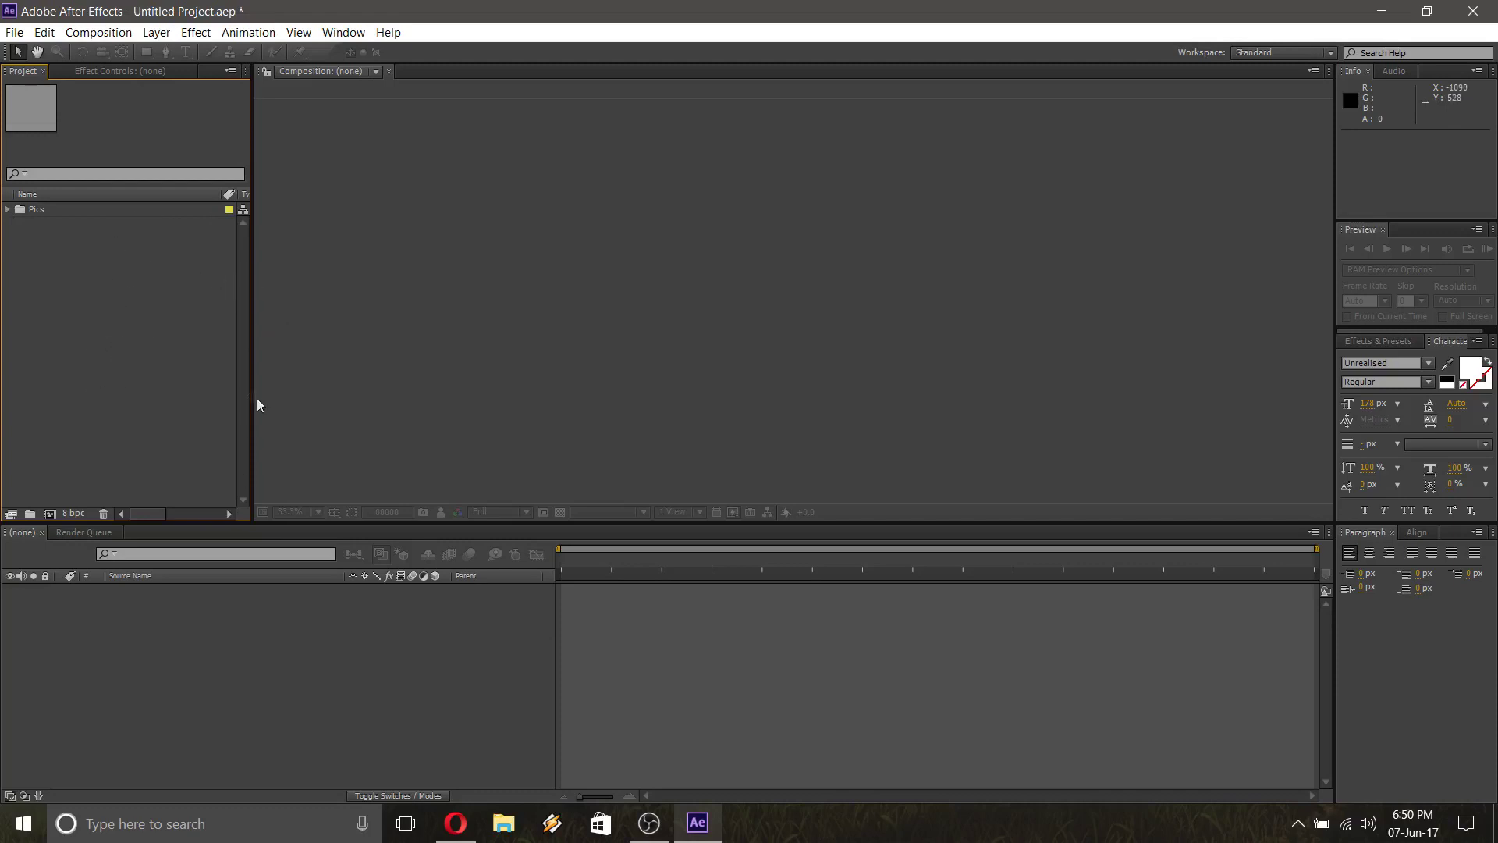
Select all images in the Marvel pics folder of the Pictures library for a multiple-file import, and cancel the import
{"action": "left_click", "coordinate": [14, 33]}
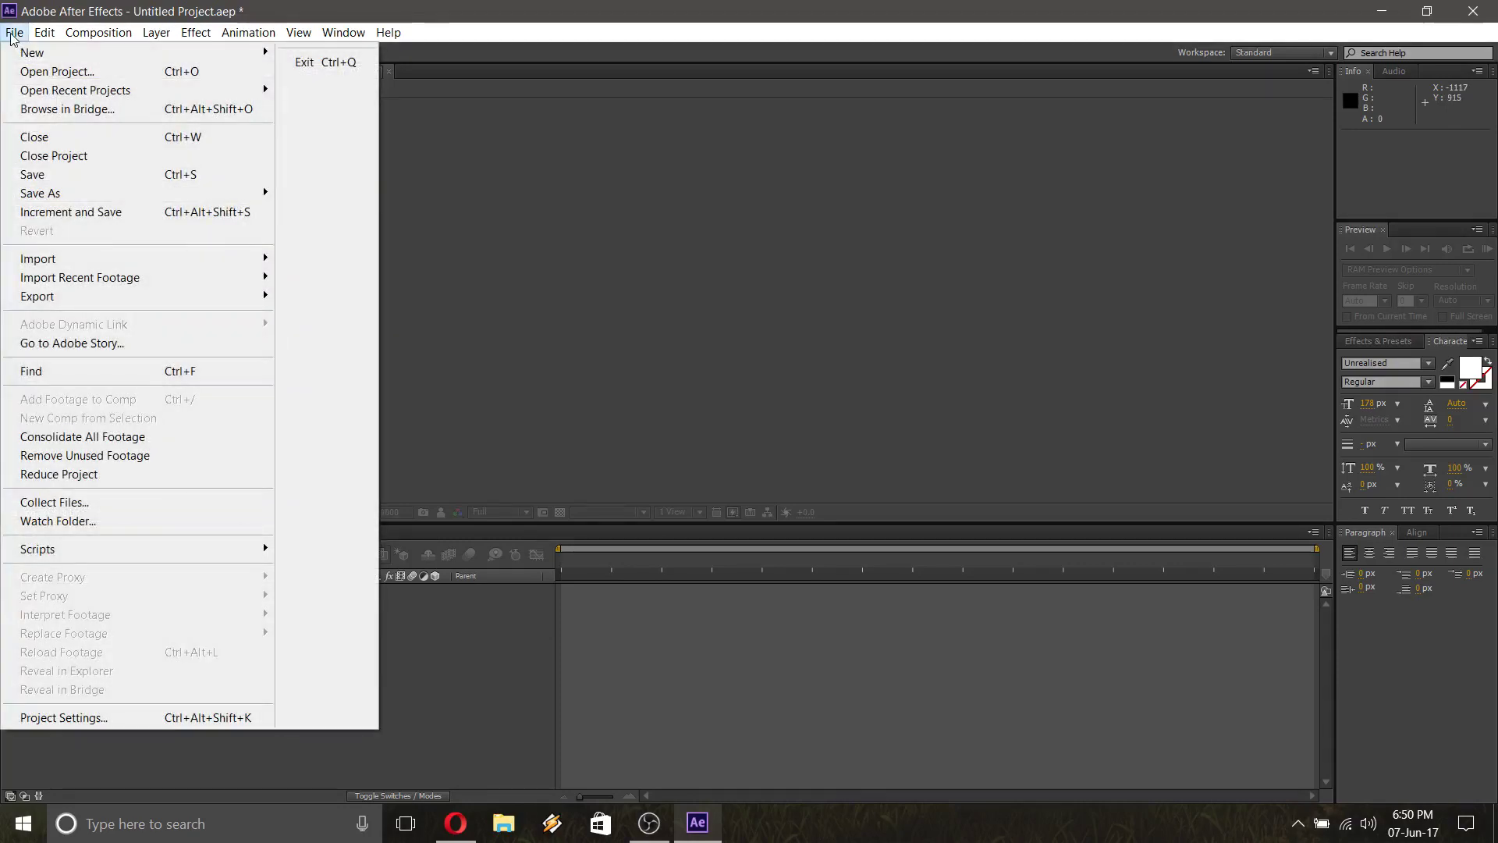
{"action": "mouse_move", "coordinate": [86, 261]}
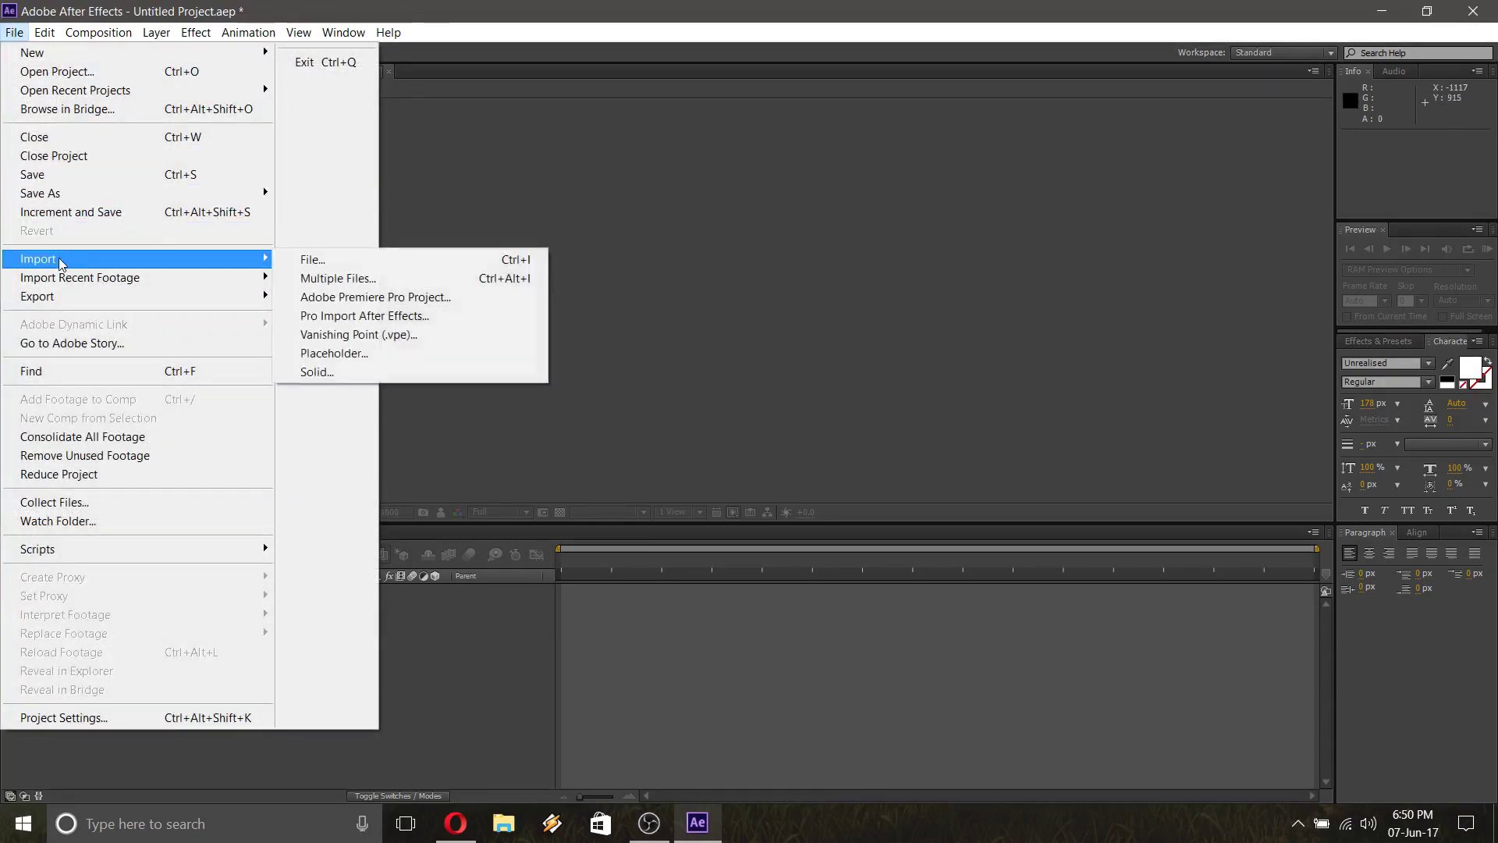
{"action": "left_click", "coordinate": [388, 279]}
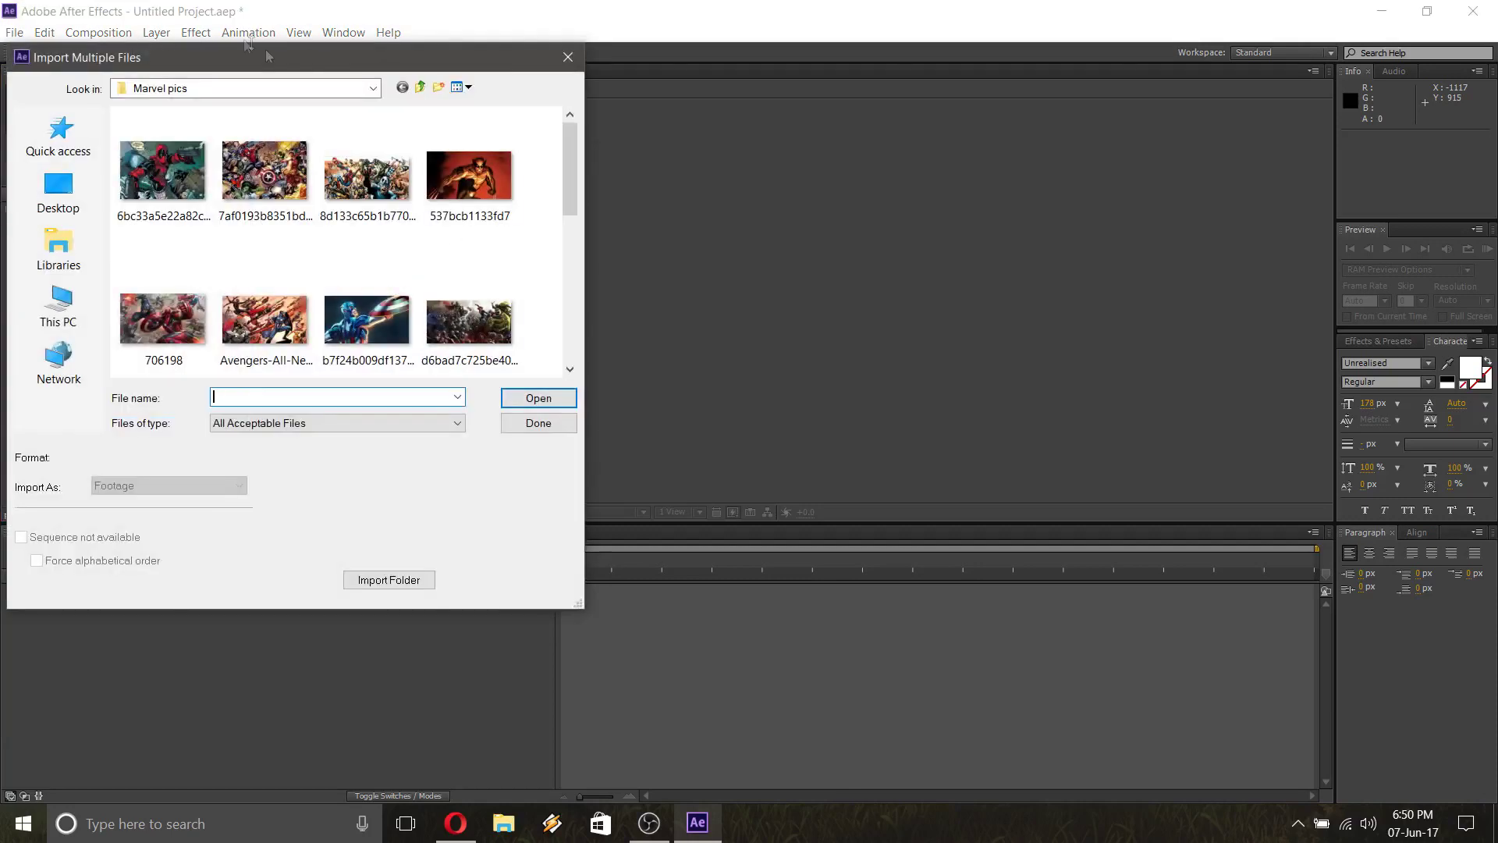
{"action": "left_click", "coordinate": [43, 252]}
{"action": "double_click", "coordinate": [149, 247]}
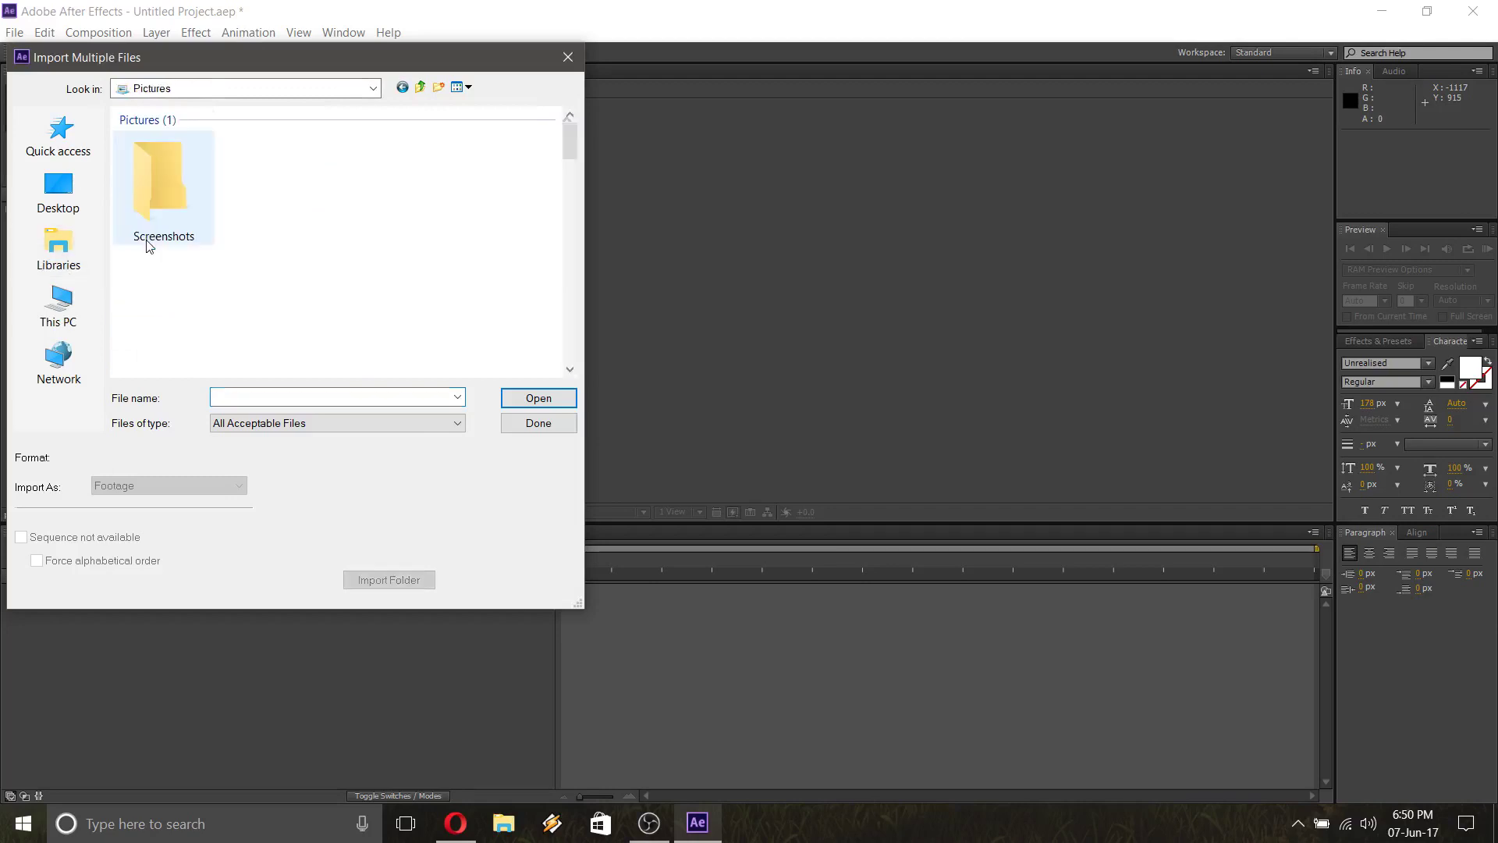
{"action": "scroll", "coordinate": [310, 220], "scroll_direction": "down", "scroll_amount": 2}
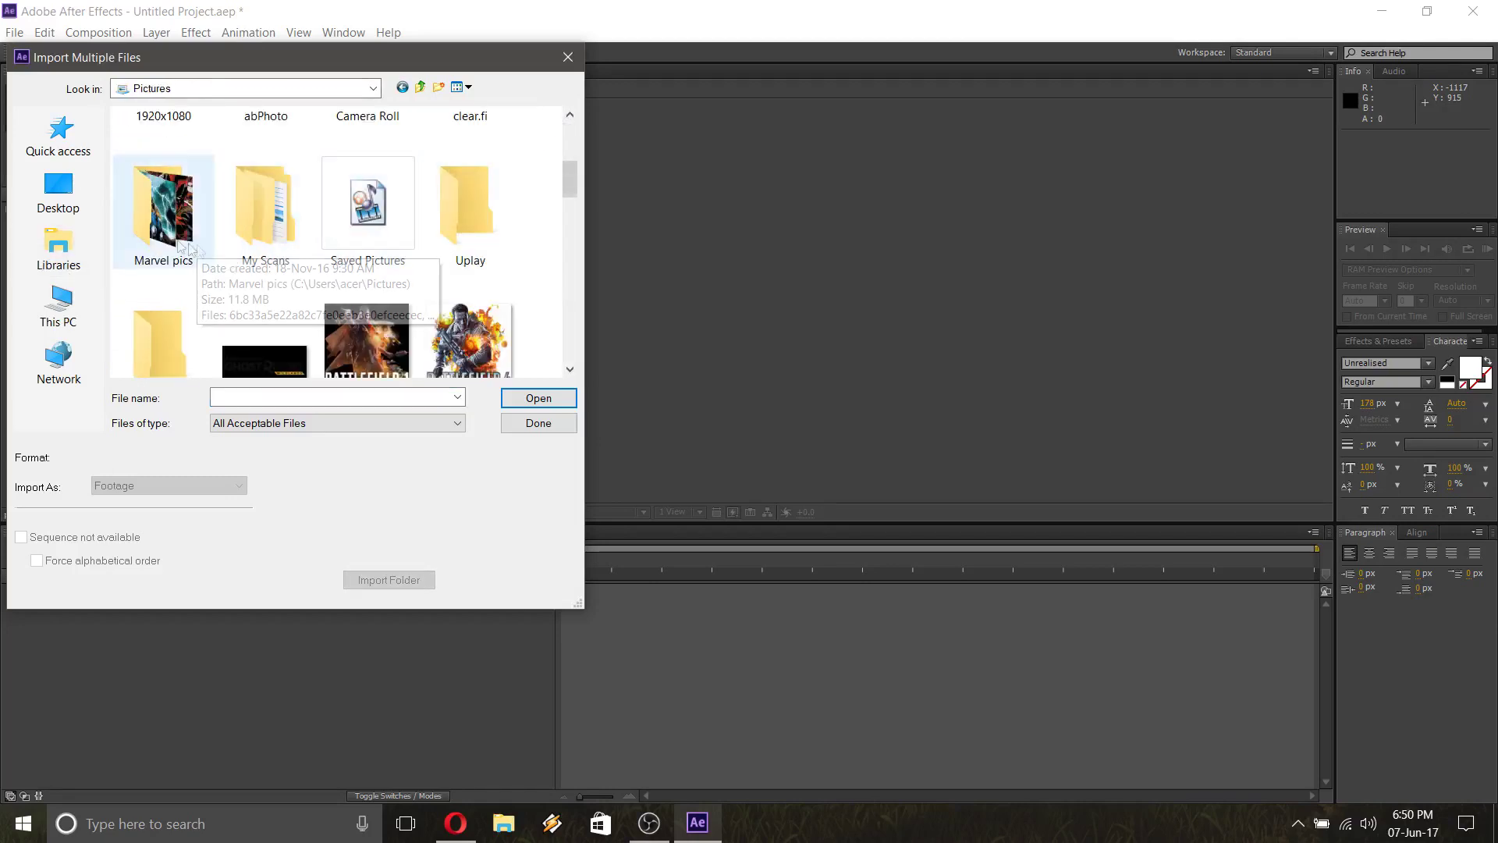
{"action": "double_click", "coordinate": [163, 207]}
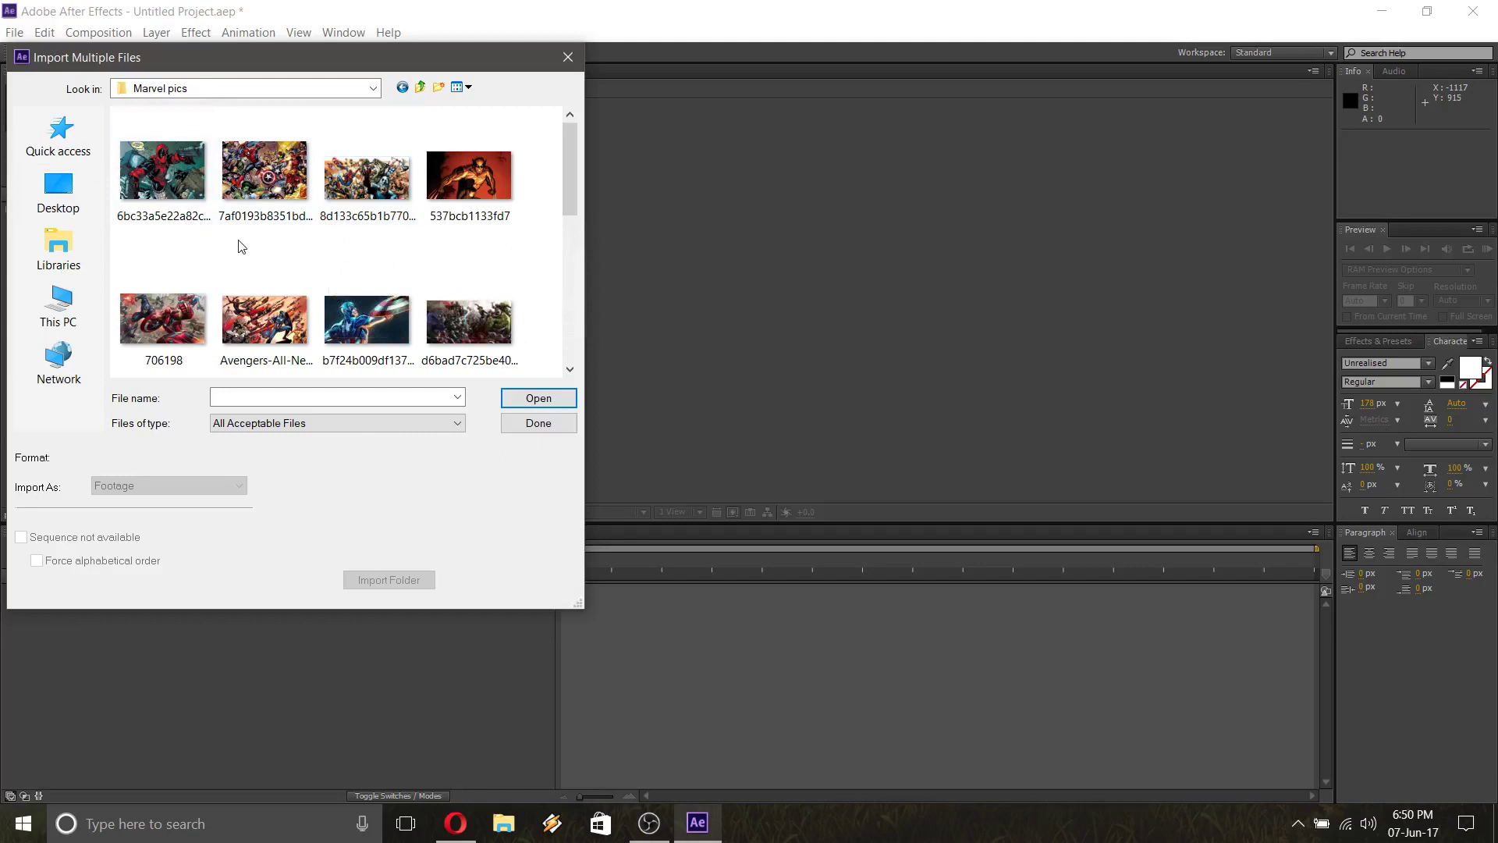
{"action": "key", "text": "ctrl+a"}
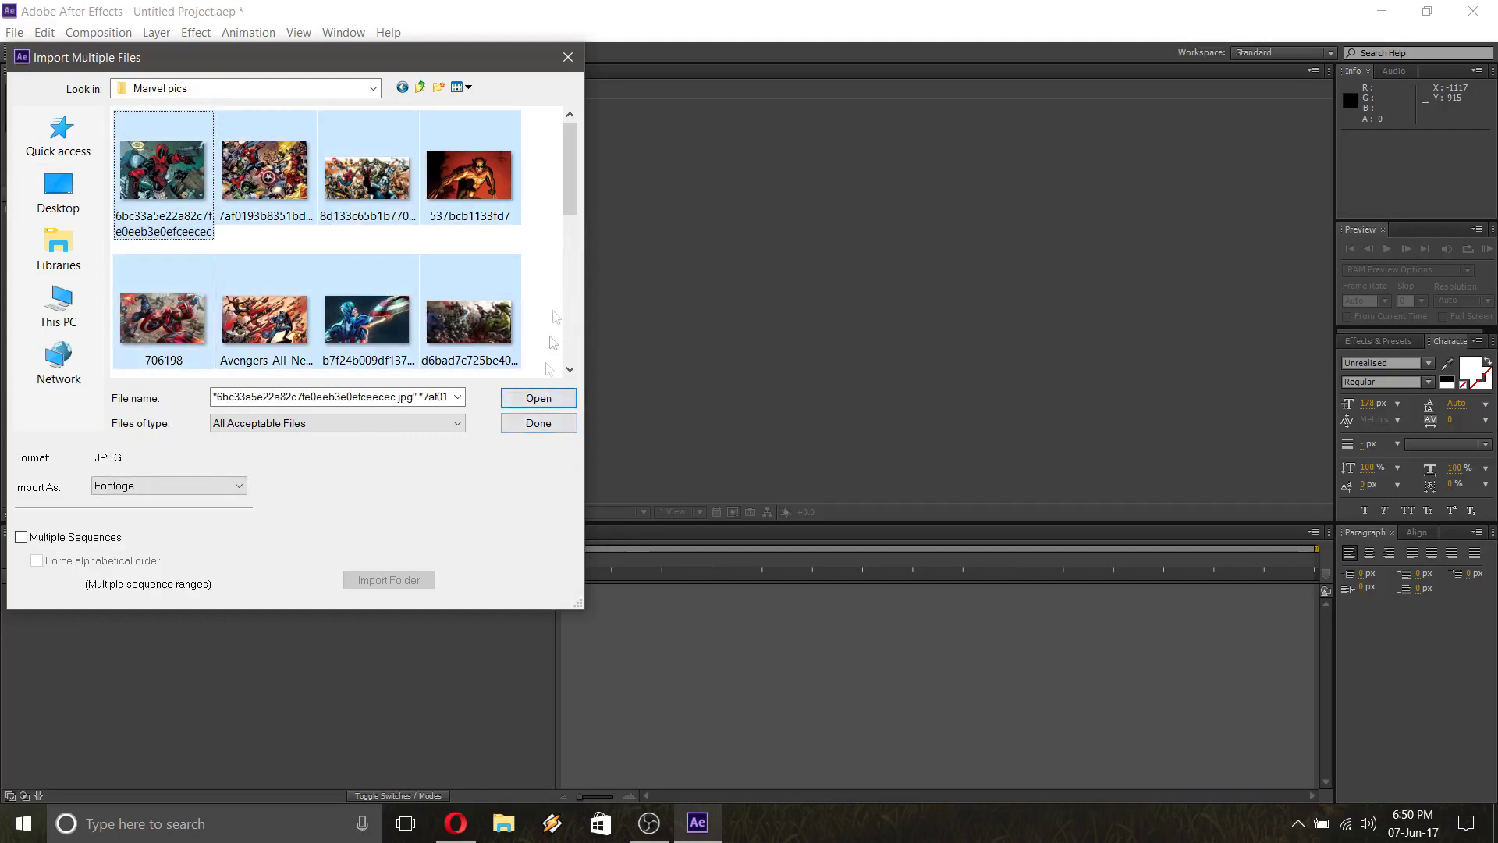
{"action": "left_click", "coordinate": [569, 58]}
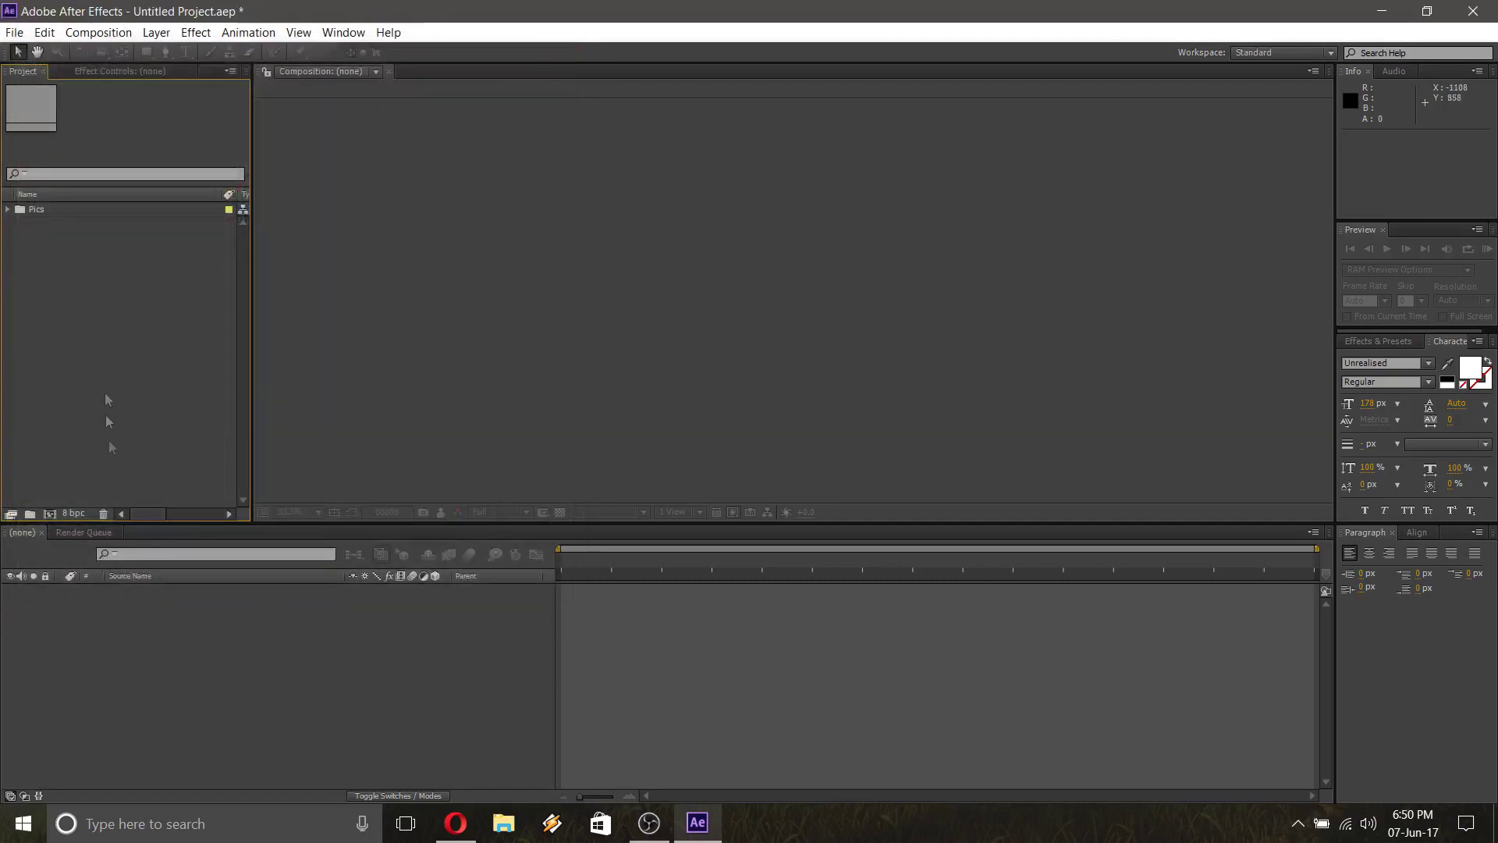
{"action": "left_click", "coordinate": [8, 209]}
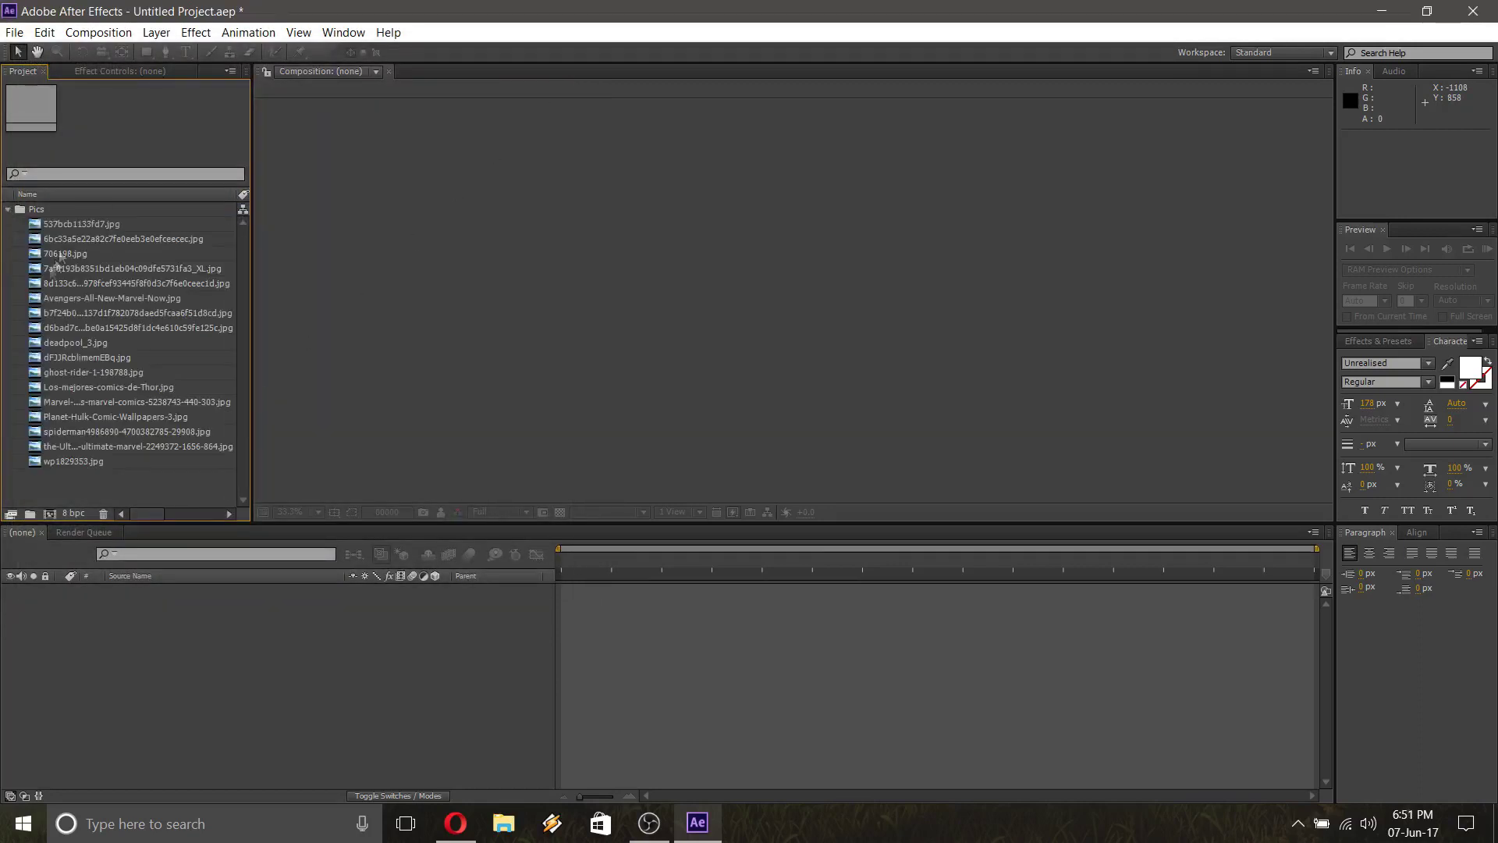
{"action": "left_click", "coordinate": [7, 211]}
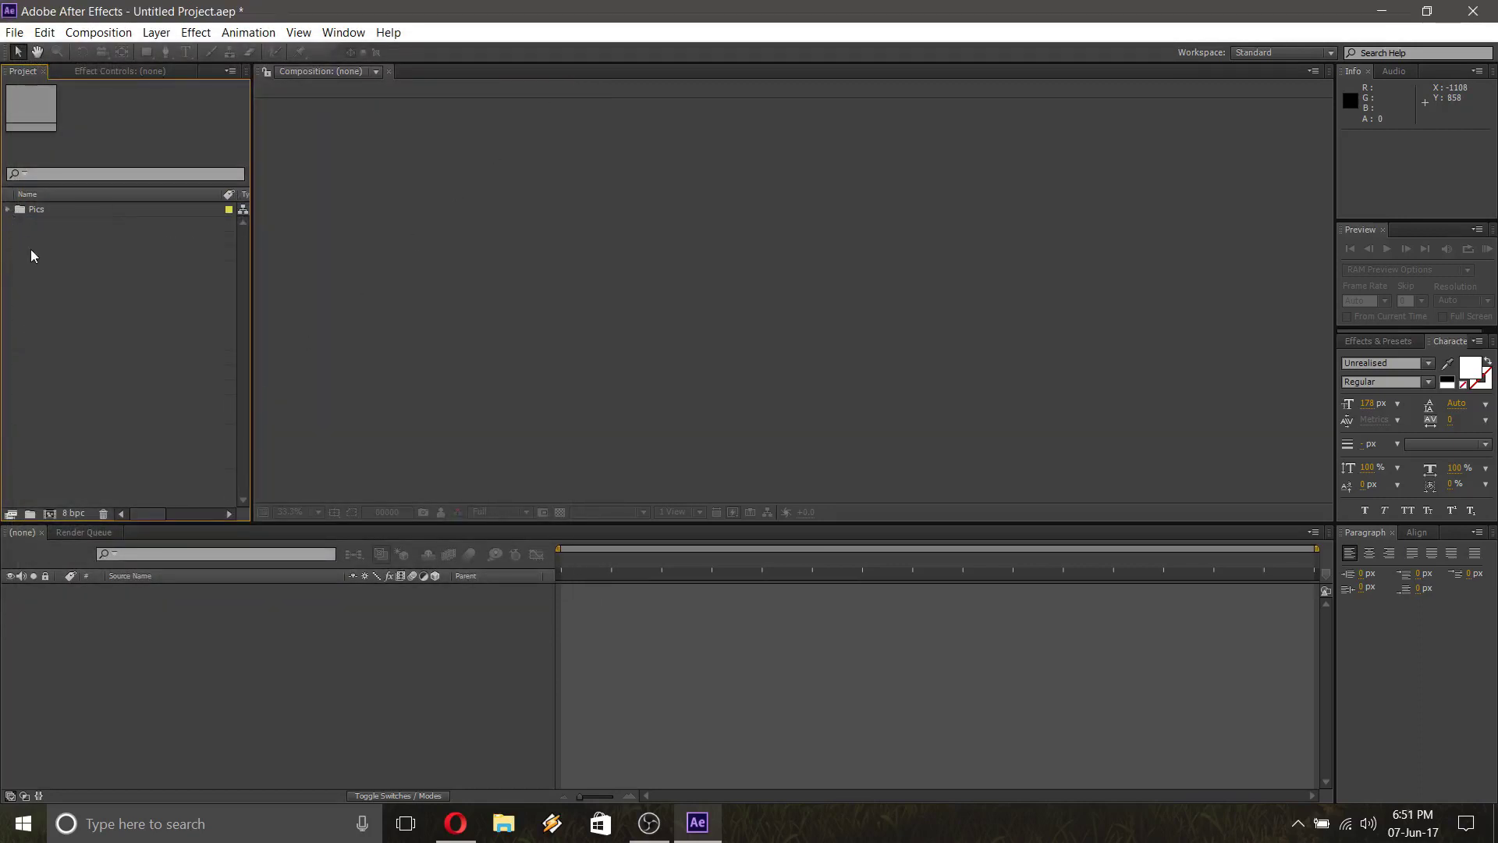
{"action": "left_click", "coordinate": [8, 210]}
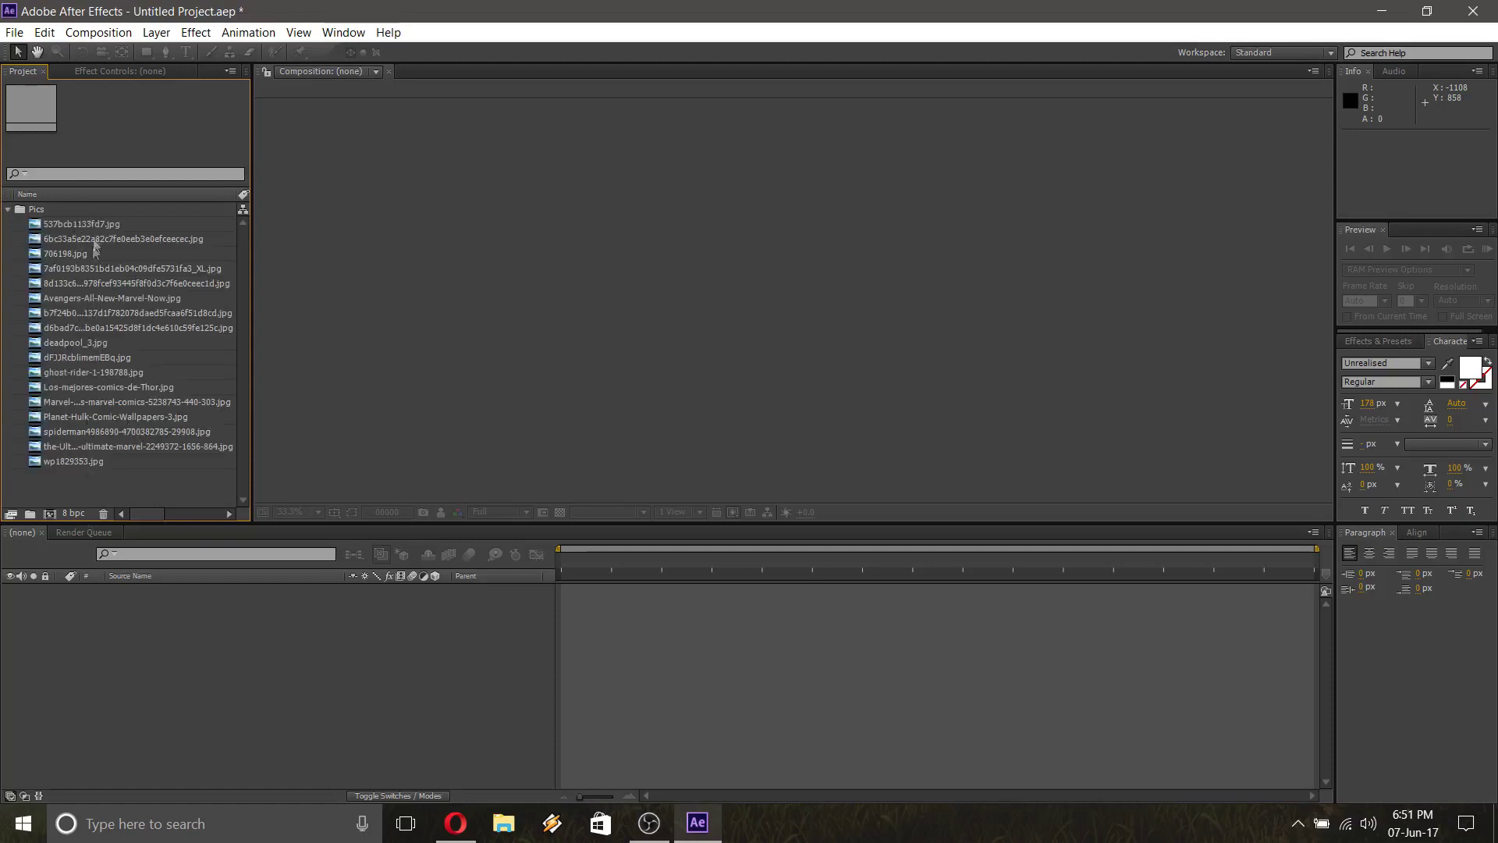
{"action": "left_click", "coordinate": [8, 210]}
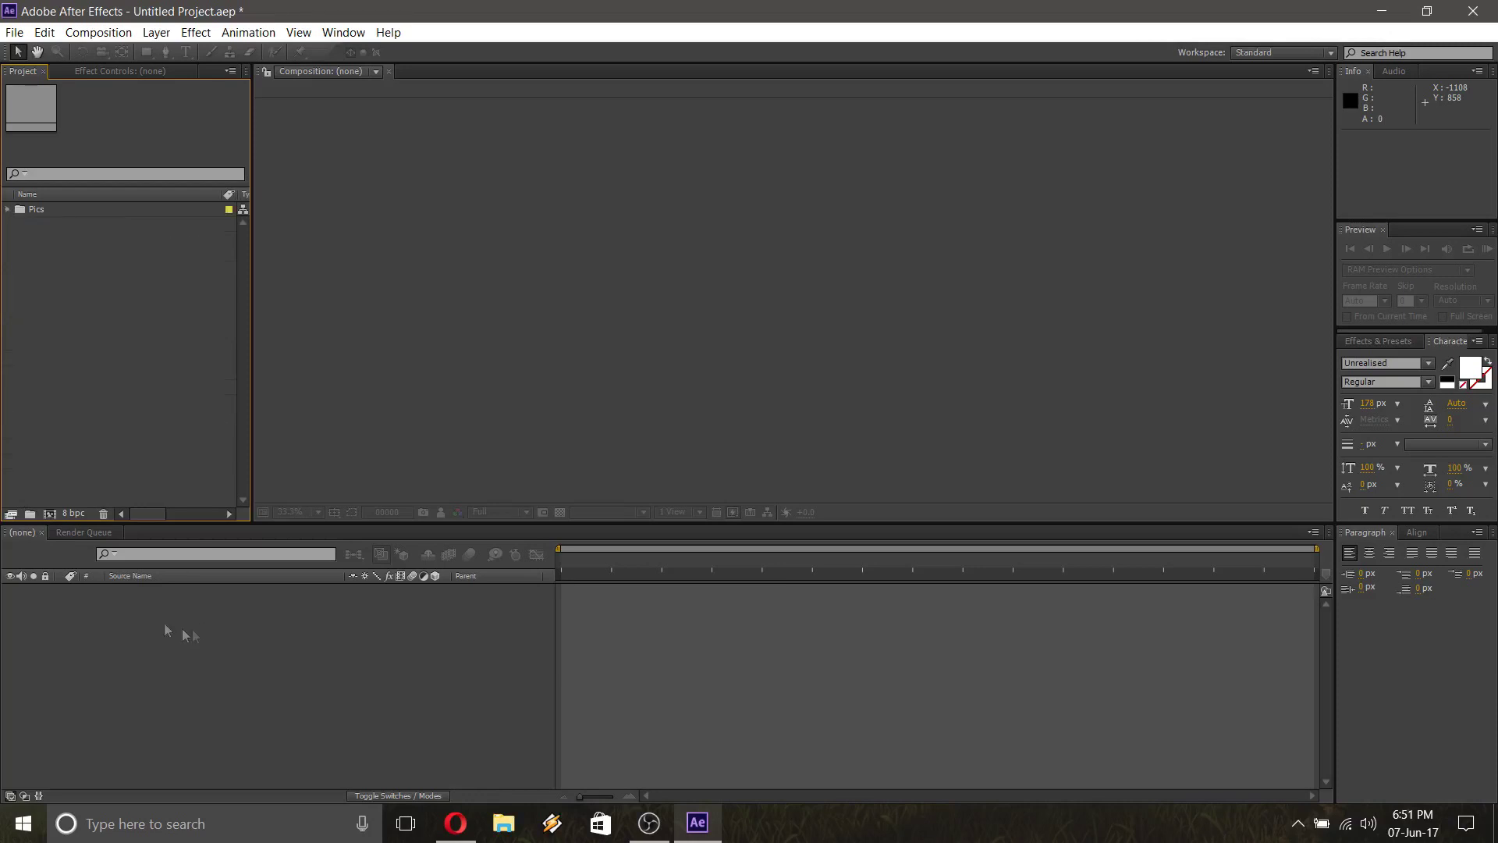
Create a new project folder with its default name, and delete it again
{"action": "left_click", "coordinate": [30, 514]}
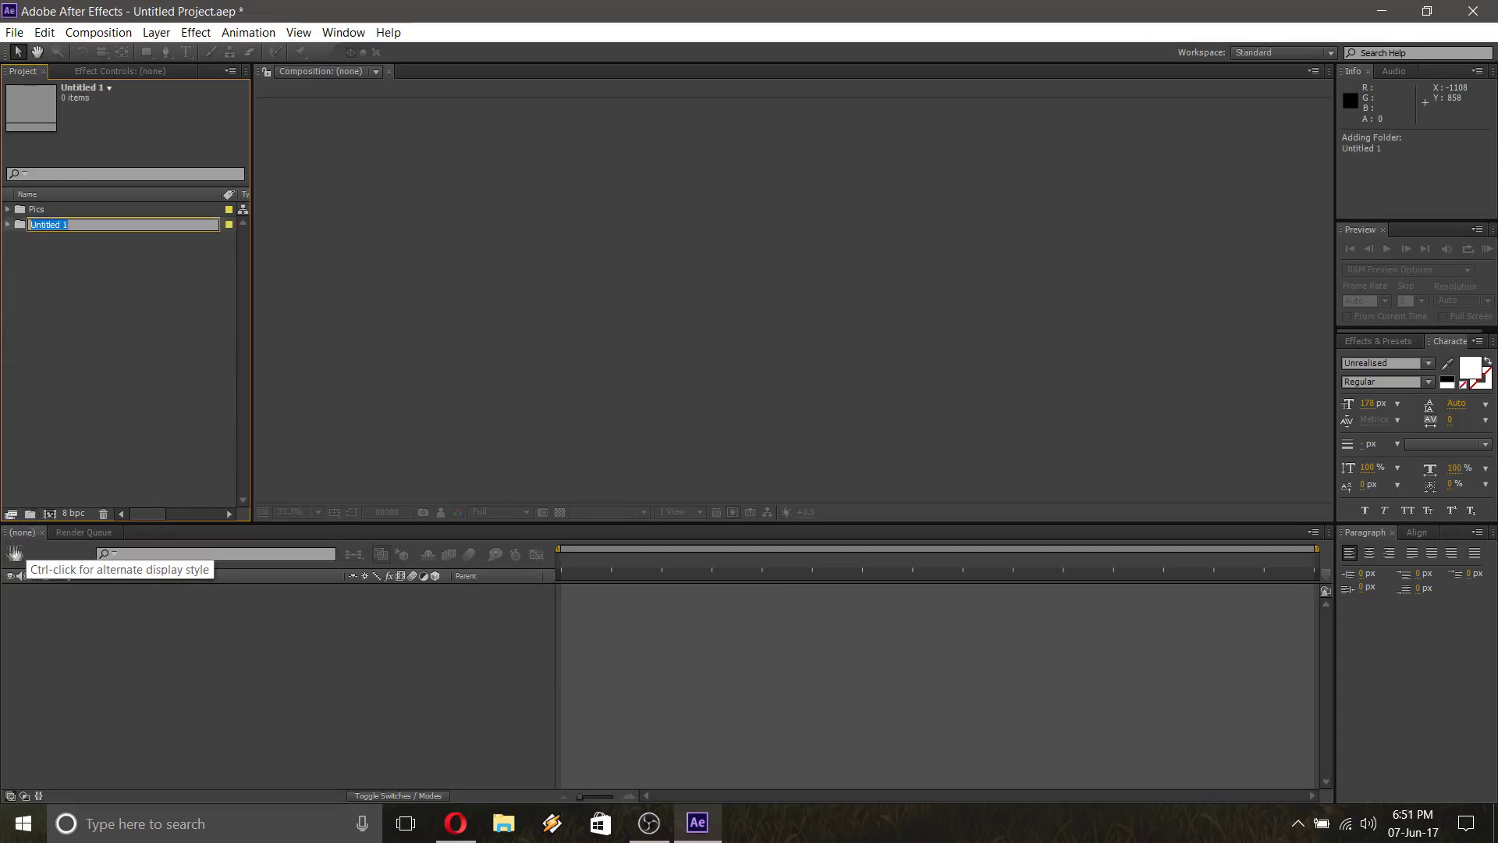
{"action": "left_click", "coordinate": [123, 328]}
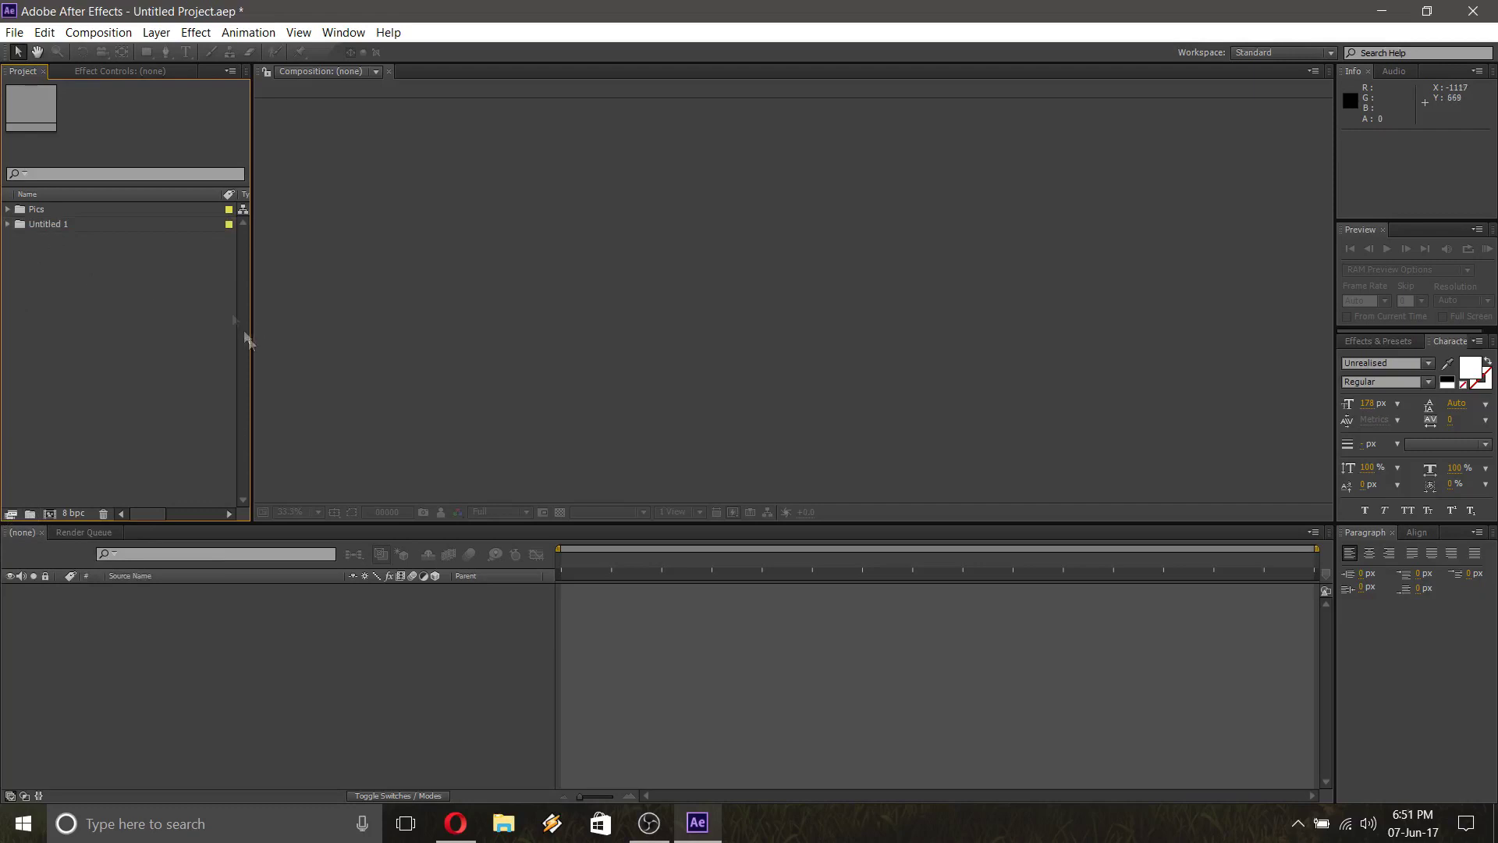
{"action": "left_click", "coordinate": [36, 224]}
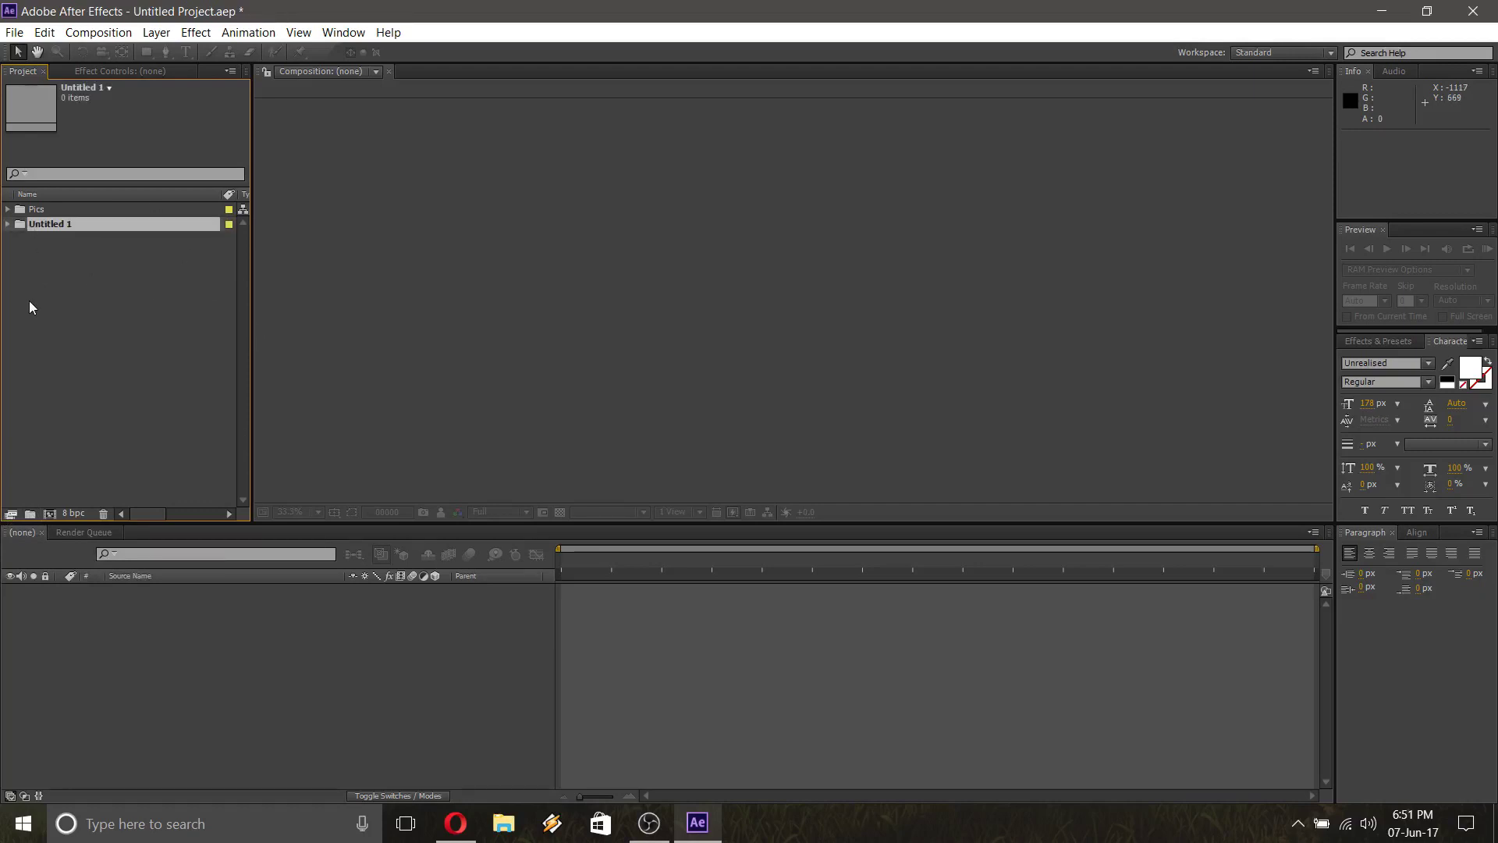
{"action": "key", "text": "Delete"}
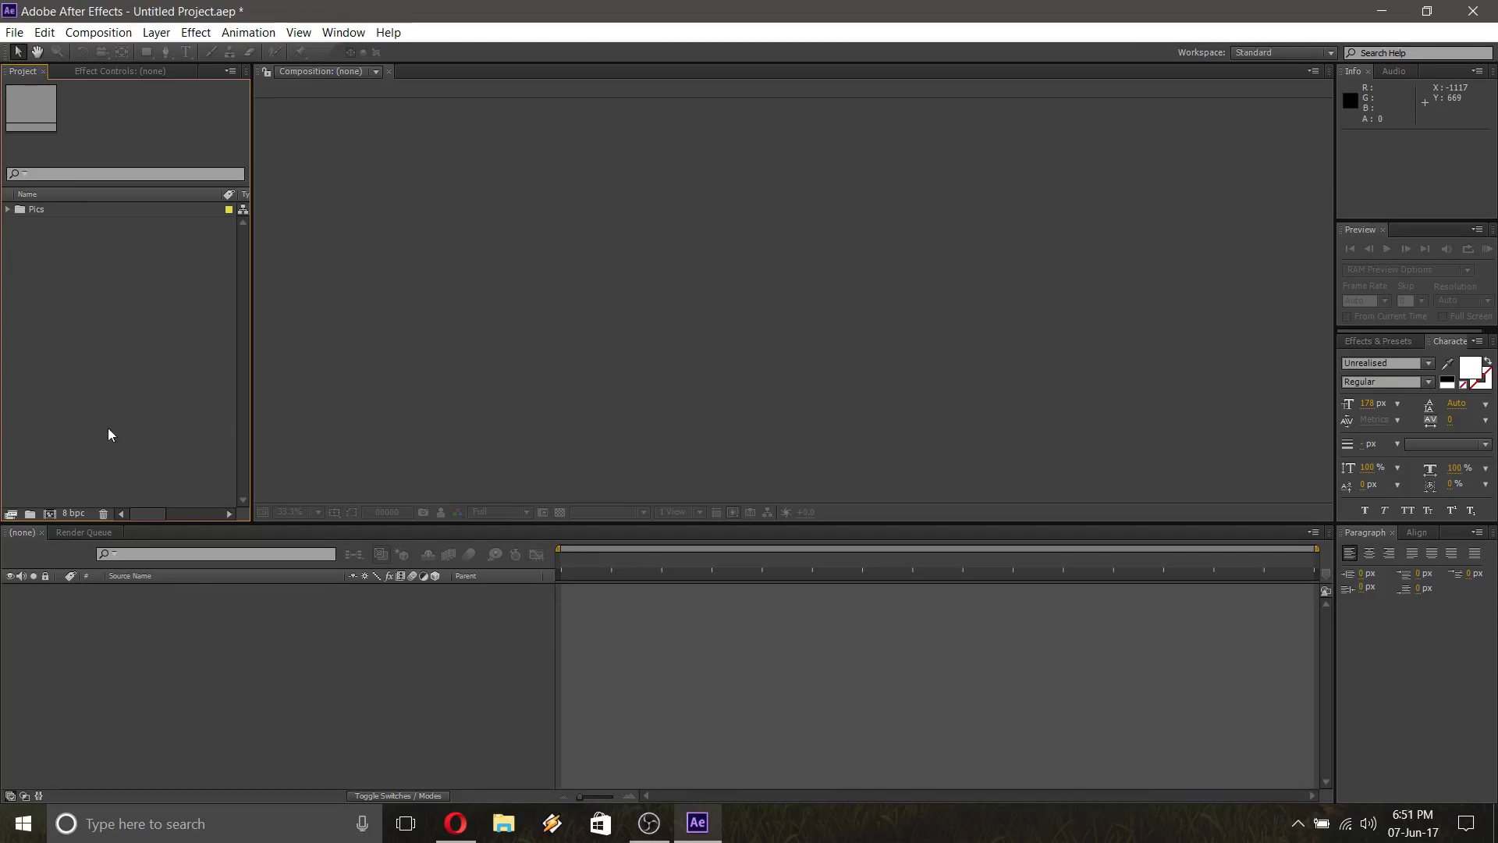
Create a composition named Picture Flick at 1920 x 1080 px, 30 frames per second, 300 frames long, with a deep red background
{"action": "left_click", "coordinate": [98, 33]}
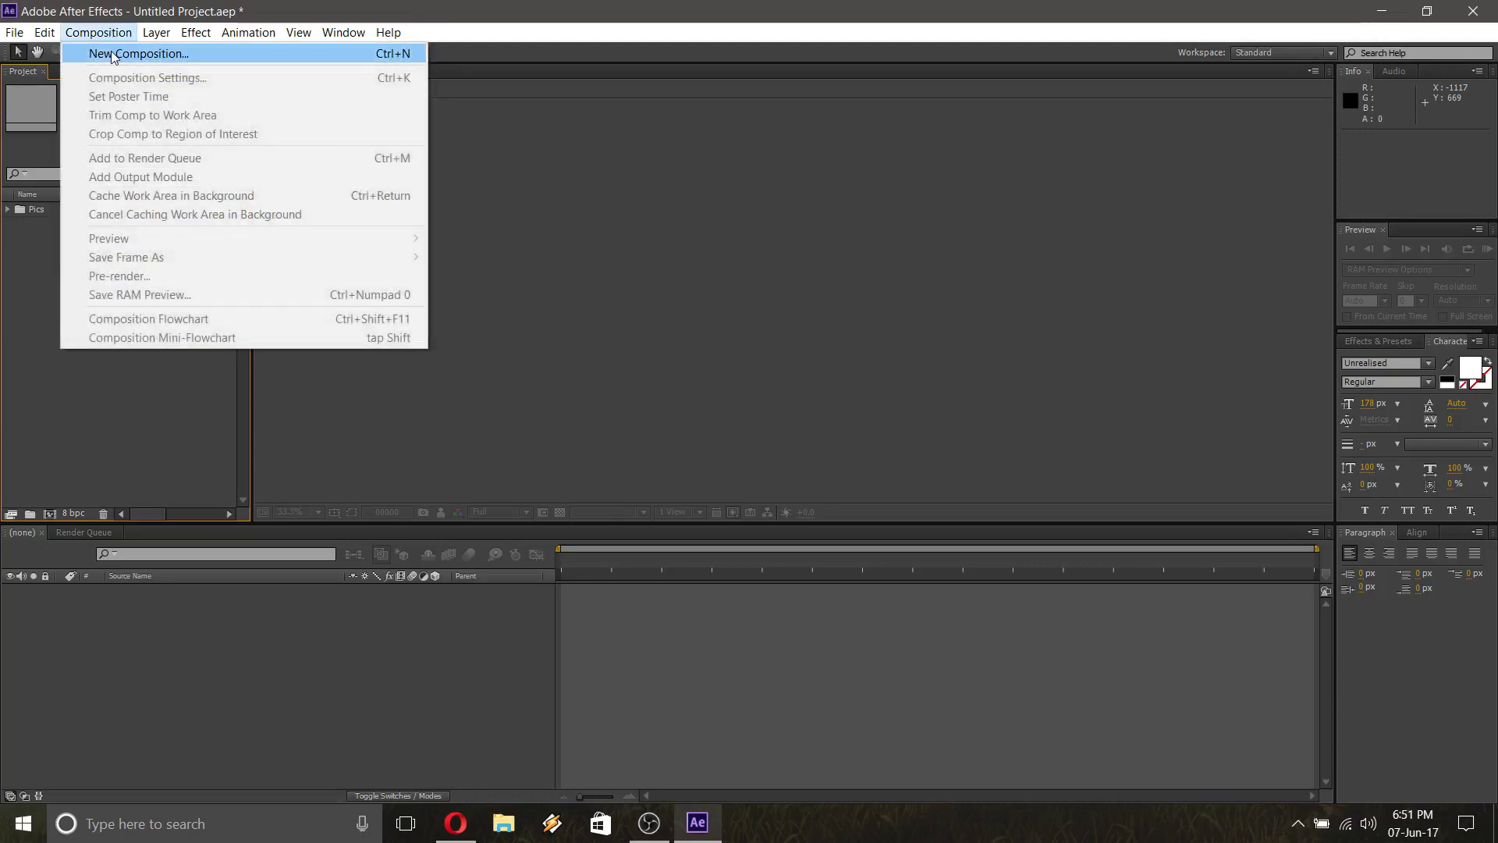
{"action": "left_click", "coordinate": [112, 55]}
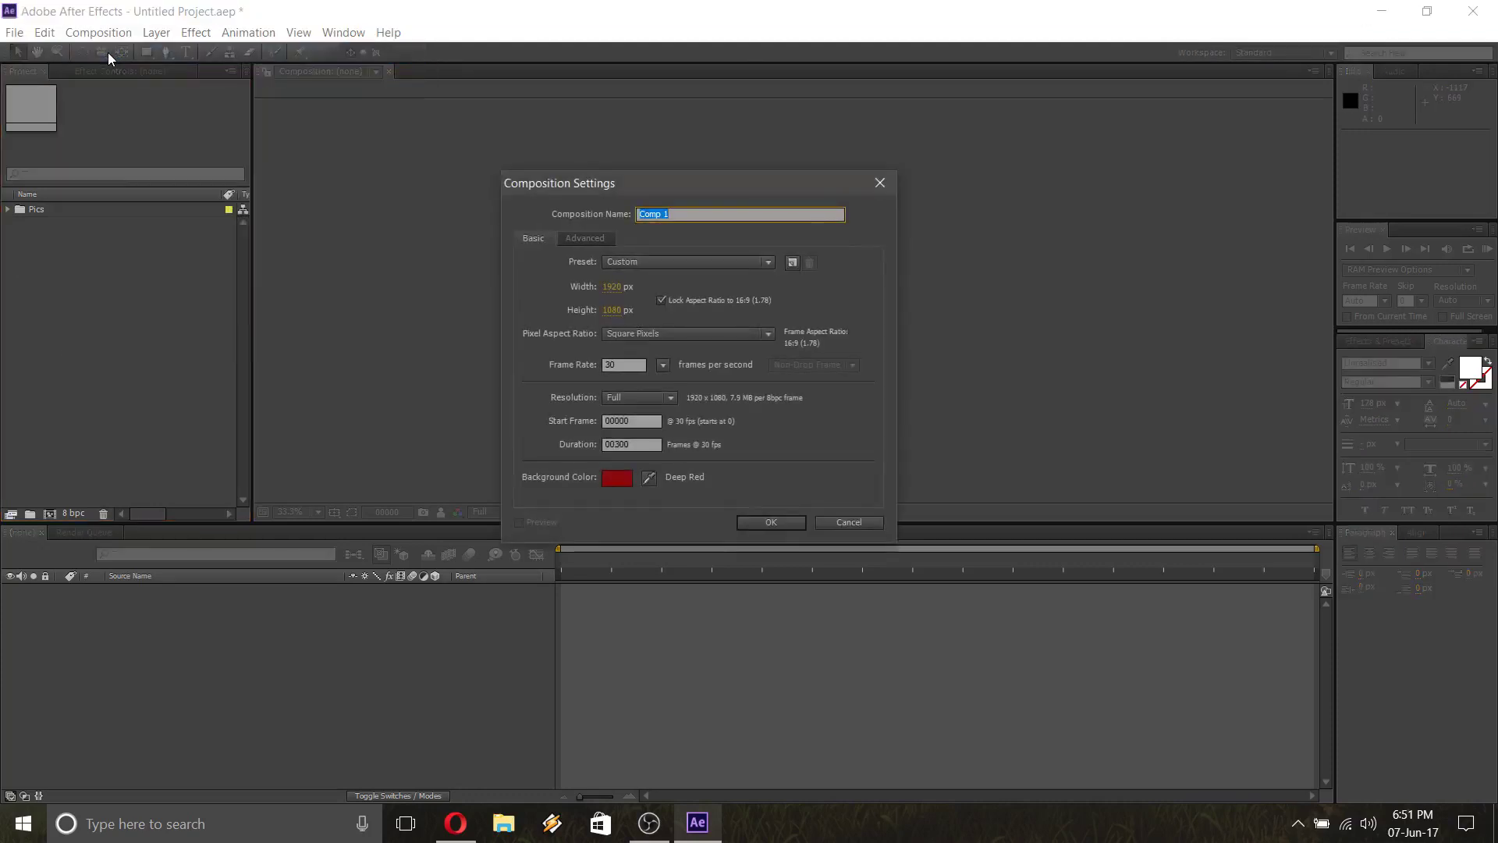
{"action": "type", "text": "Marve"}
{"action": "key", "text": "BackSpace"}
{"action": "key", "text": "BackSpace"}
{"action": "key", "text": "BackSpace"}
{"action": "key", "text": "BackSpace"}
{"action": "key", "text": "BackSpace"}
{"action": "type", "text": "c"}
{"action": "left_click", "coordinate": [801, 523]}
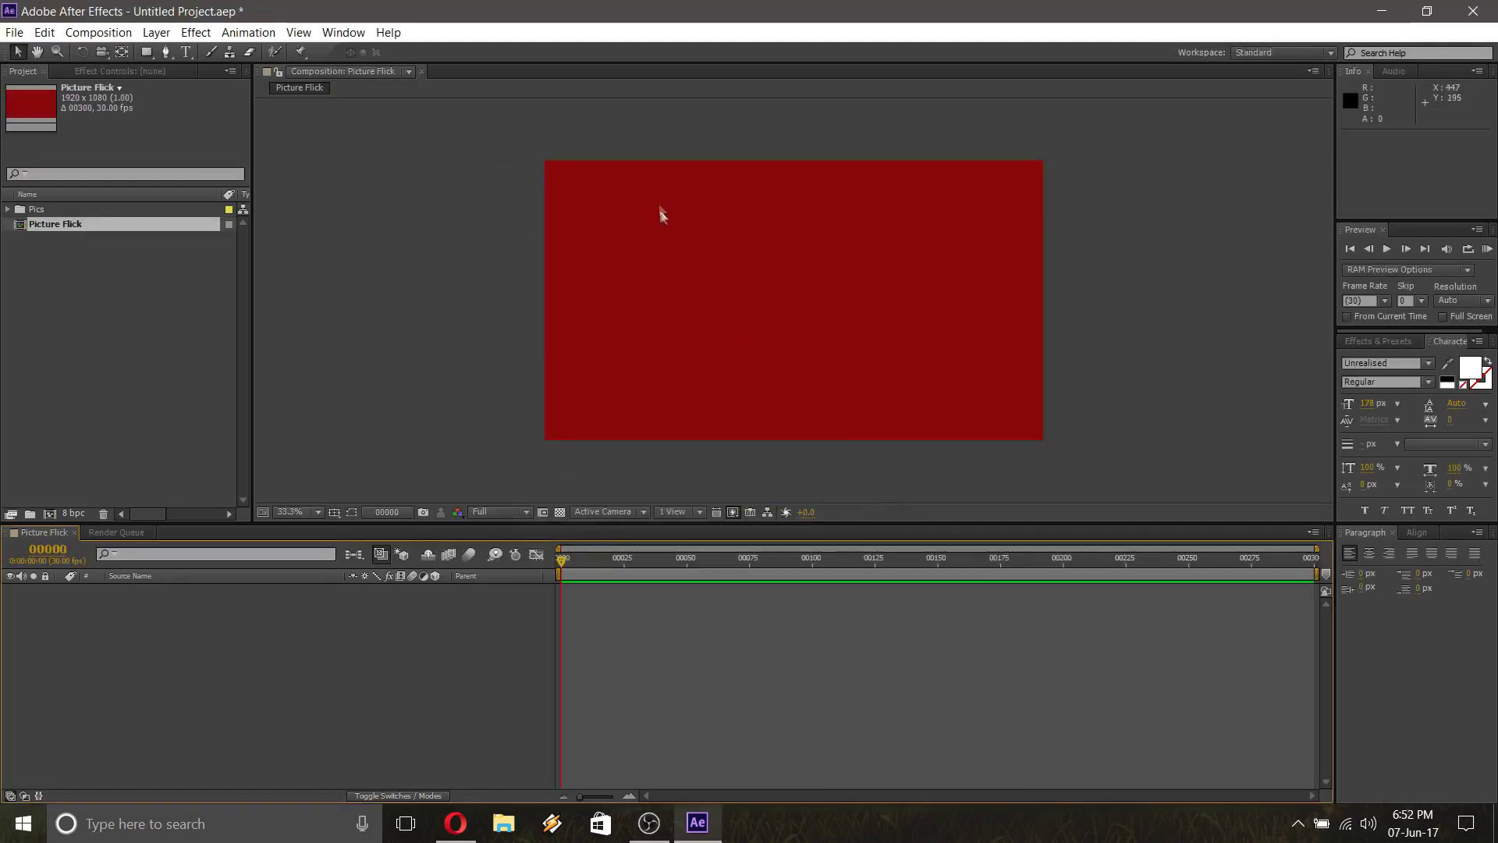
Expand the Pics folder and preview several of its images to check their thumbnails and sizes
{"action": "left_click", "coordinate": [8, 209]}
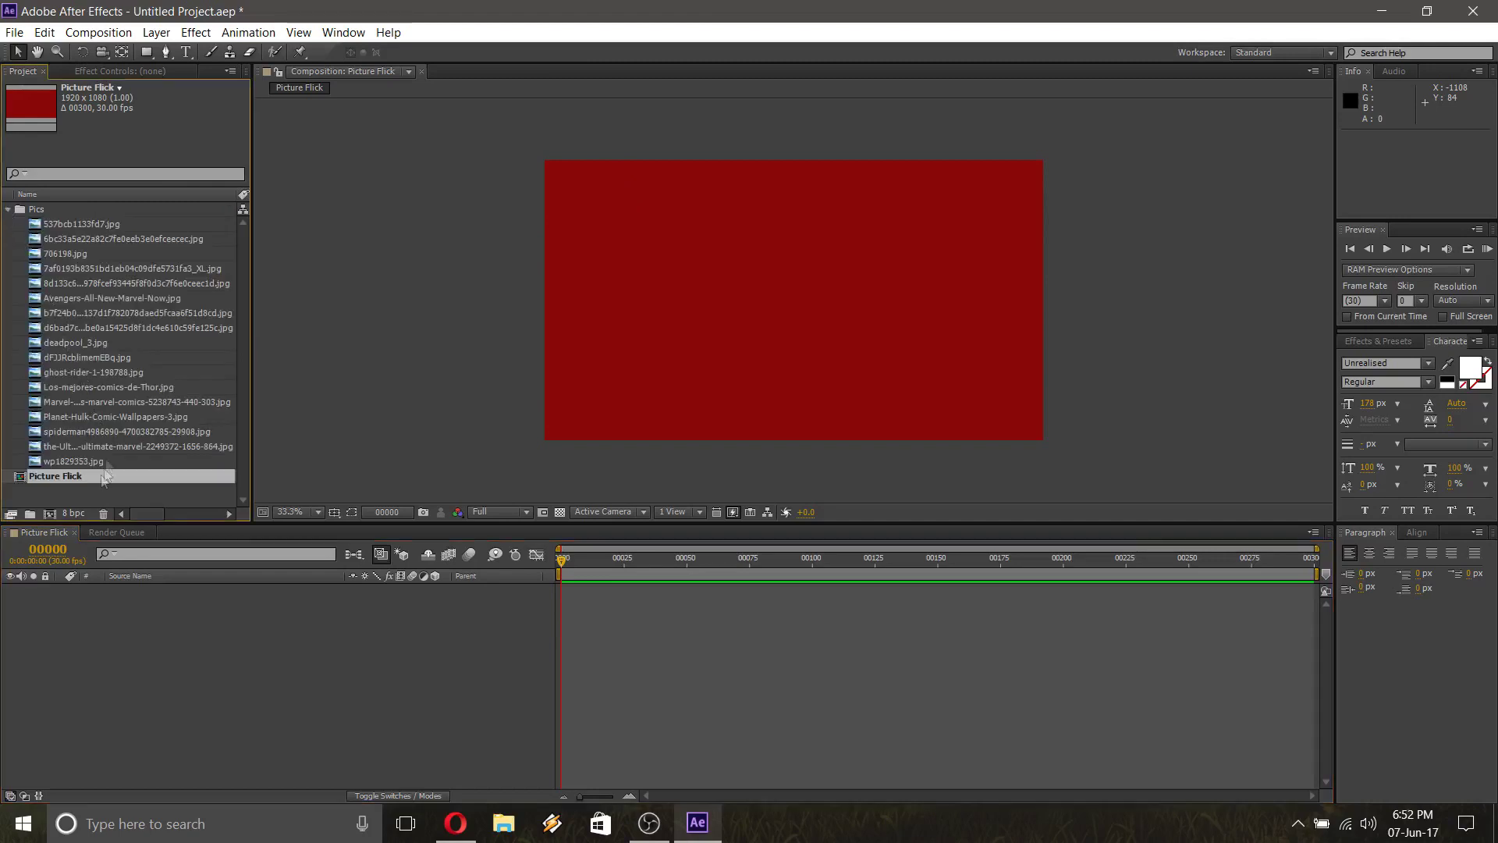
{"action": "left_click", "coordinate": [73, 415]}
{"action": "left_click", "coordinate": [67, 389]}
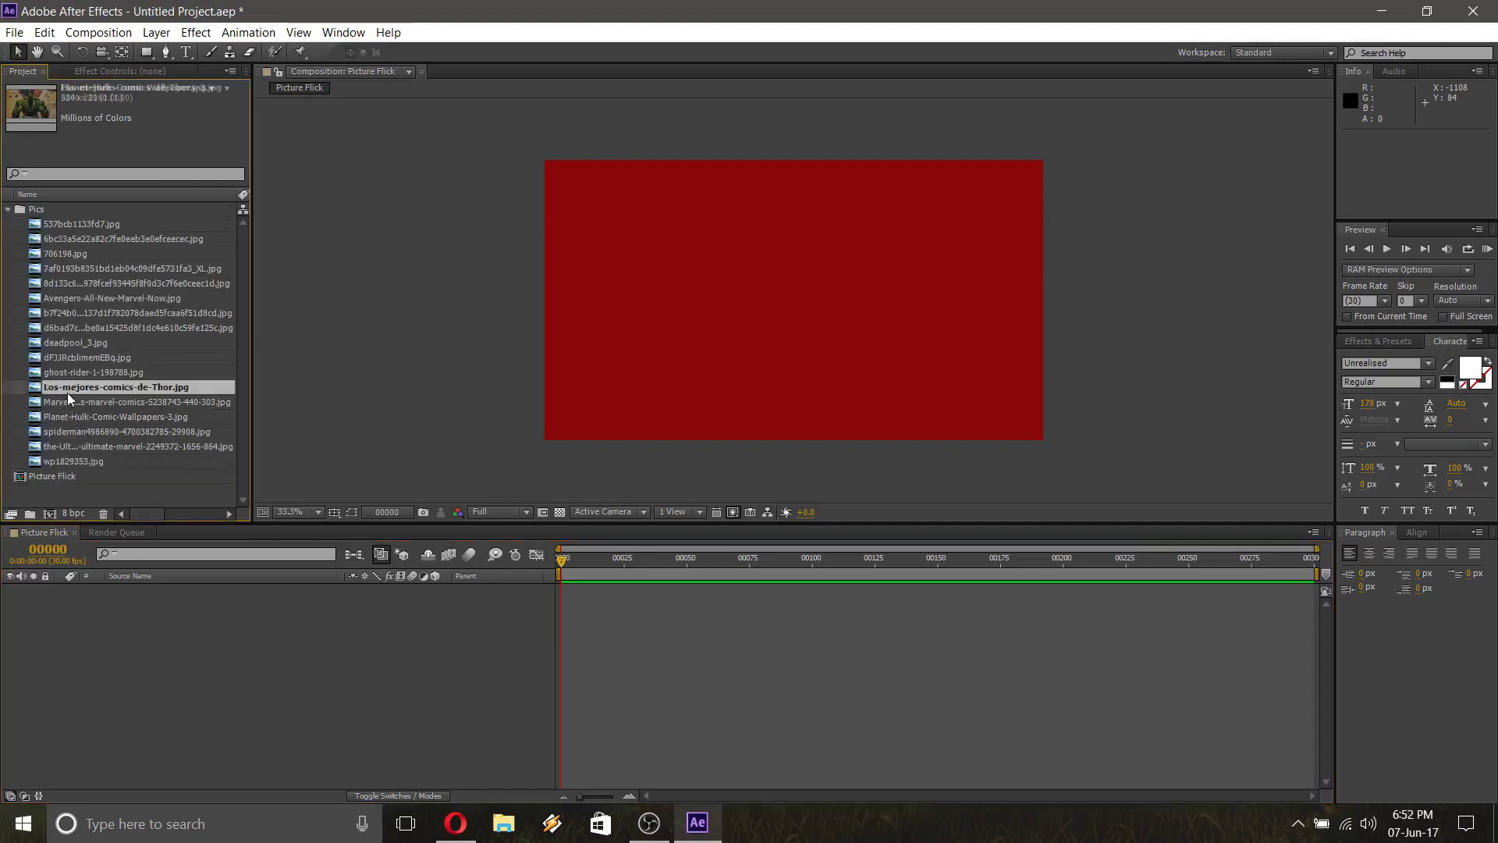
{"action": "left_click", "coordinate": [64, 407]}
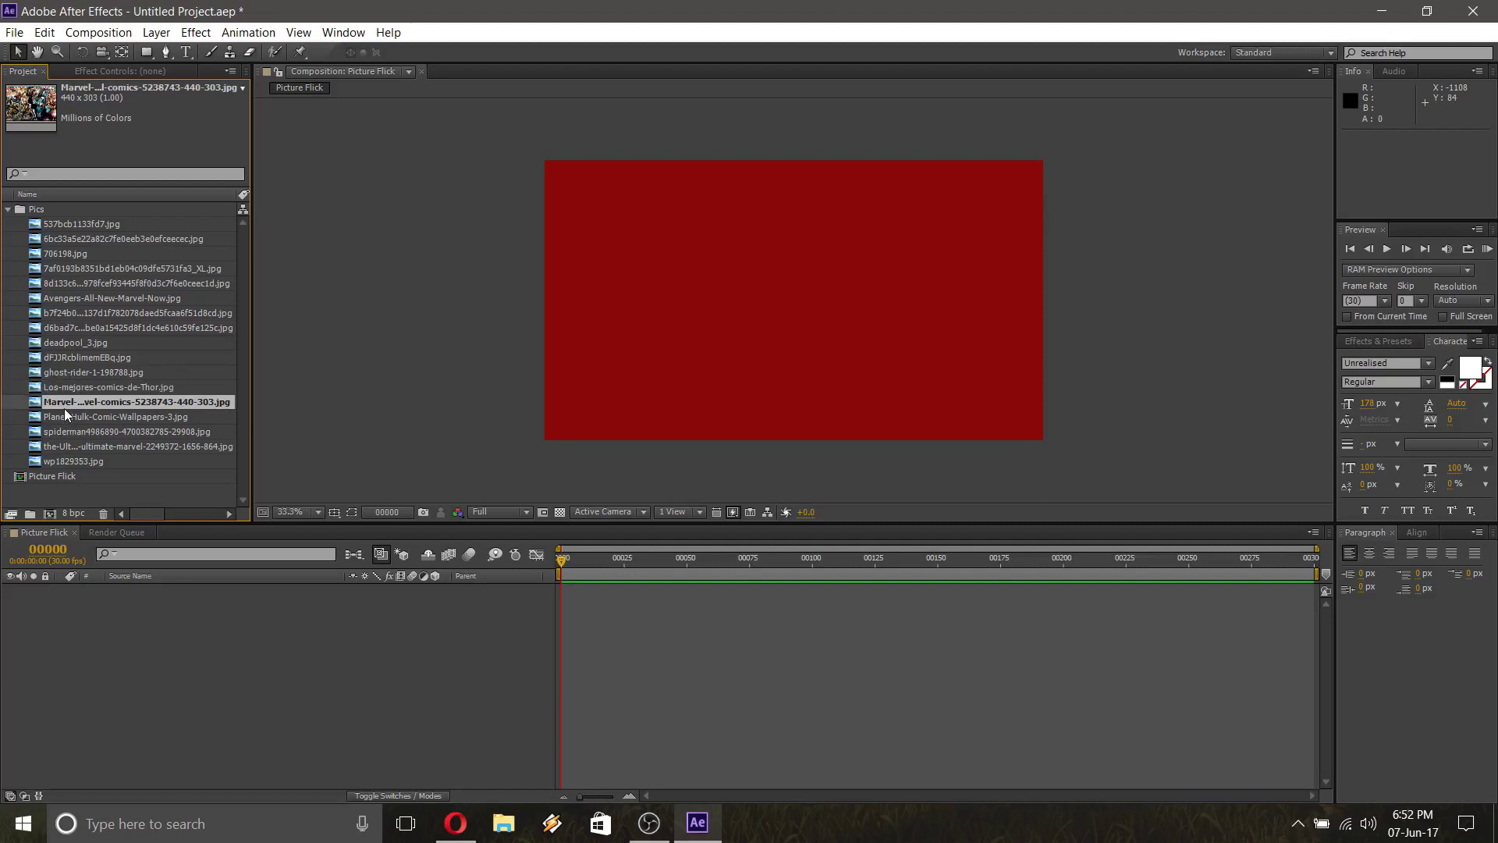
{"action": "left_click", "coordinate": [65, 241]}
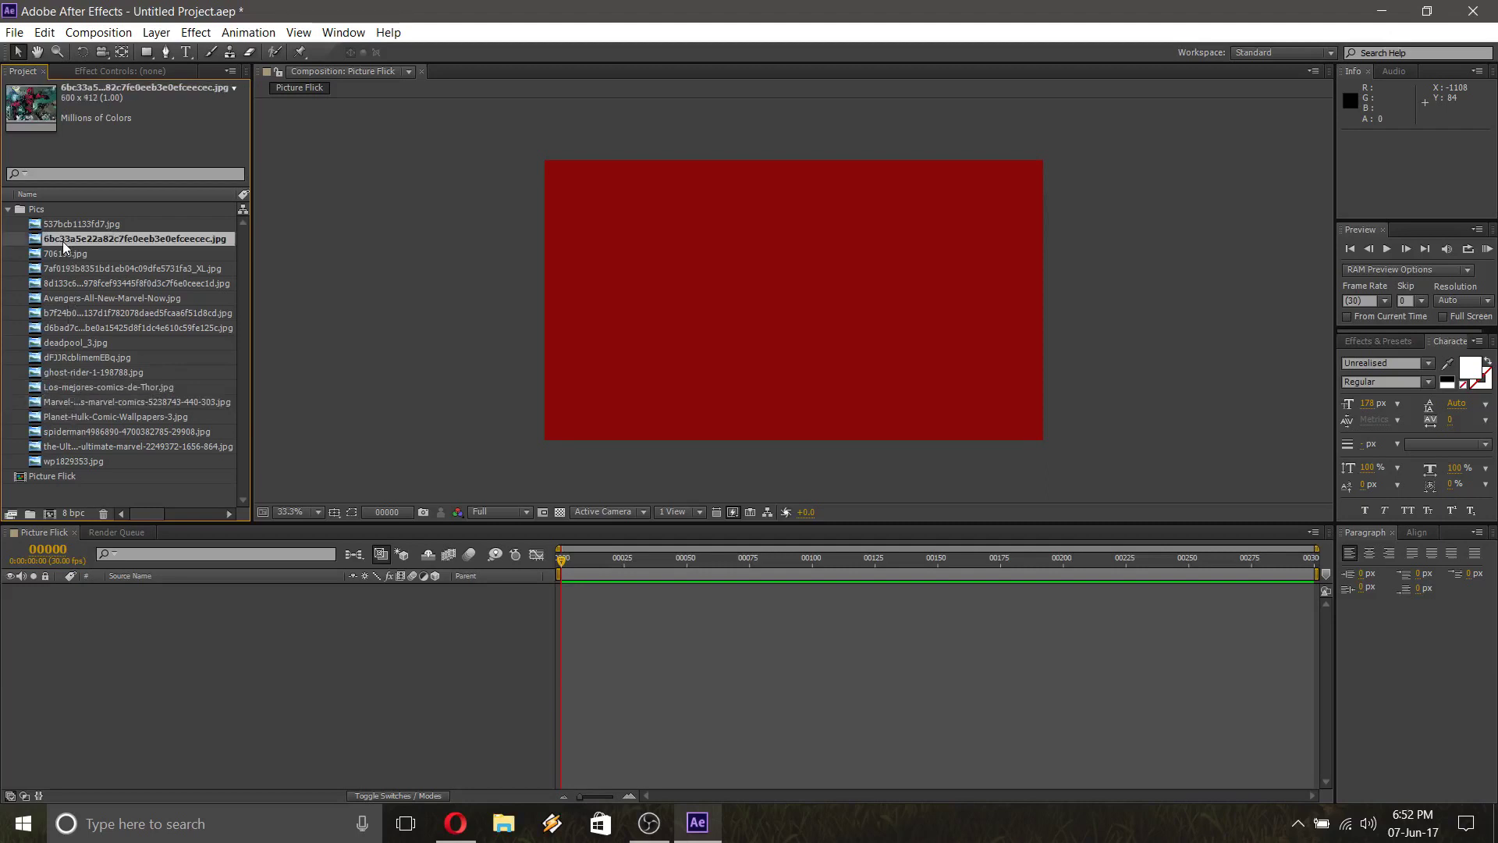
Place the 7af0193…XL.jpg image in the Picture Flick composition and scale it to about 126%, 104% so it covers the frame
{"action": "left_click", "coordinate": [73, 270]}
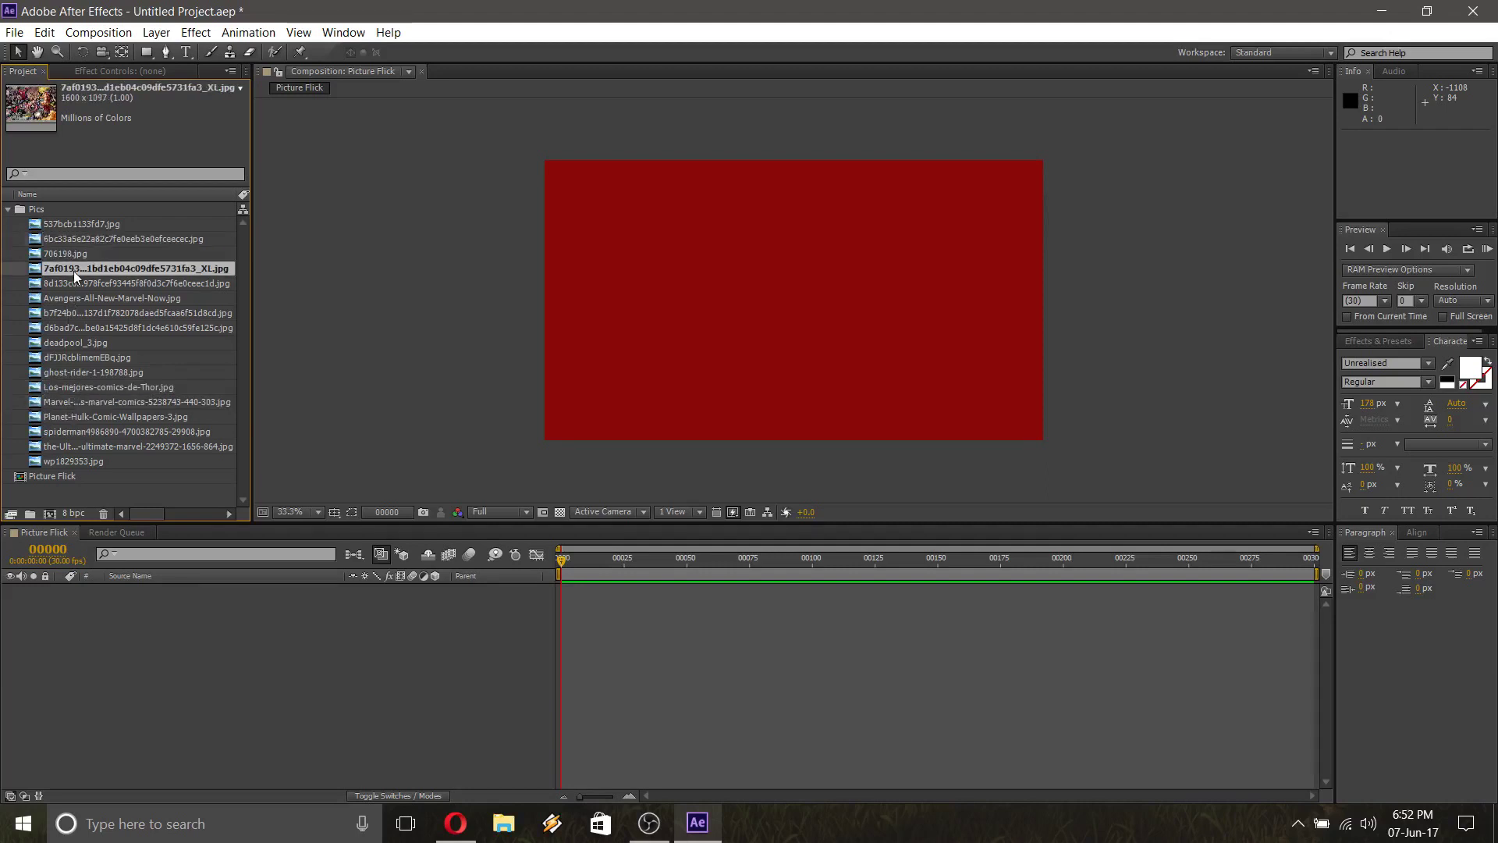
{"action": "left_click_drag", "start_coordinate": [73, 270], "coordinate": [804, 308]}
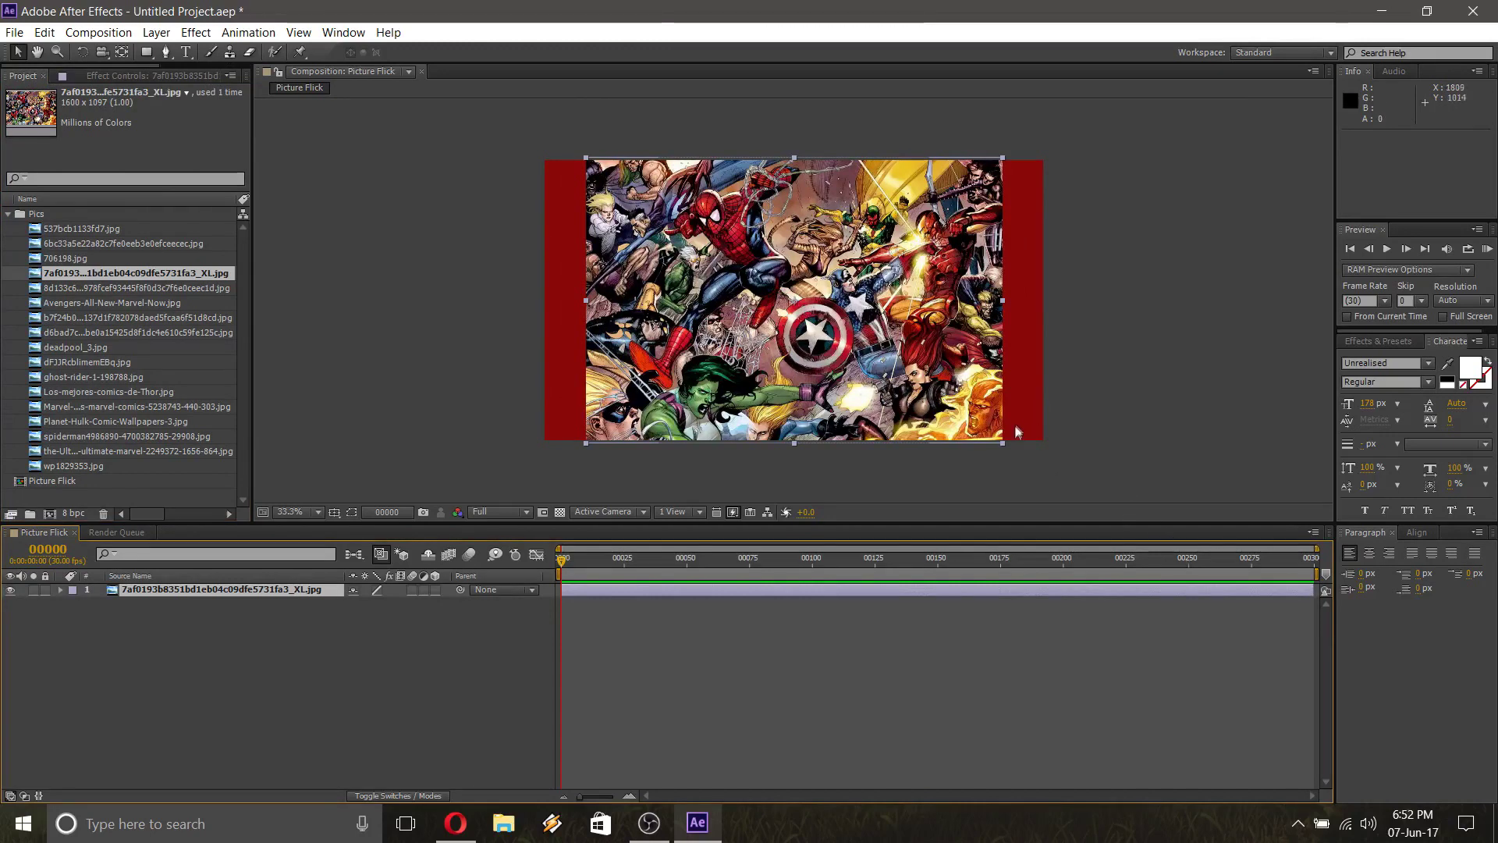
{"action": "left_click_drag", "start_coordinate": [1002, 444], "coordinate": [1057, 451]}
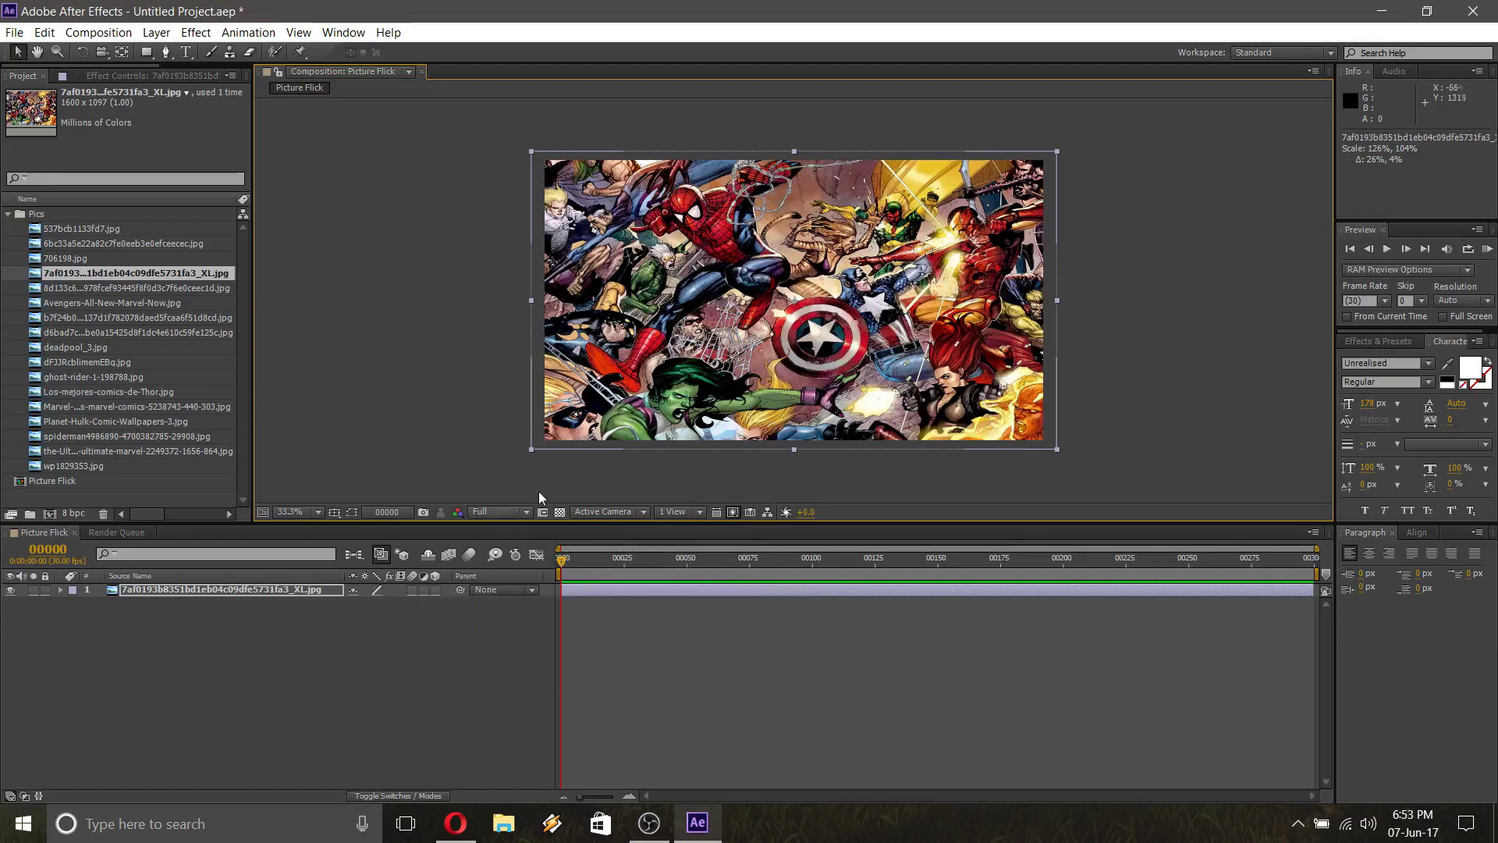
Draw a rectangular mask on the image layer that leaves only a thin strip along the frame's top edge
{"action": "left_click", "coordinate": [226, 590]}
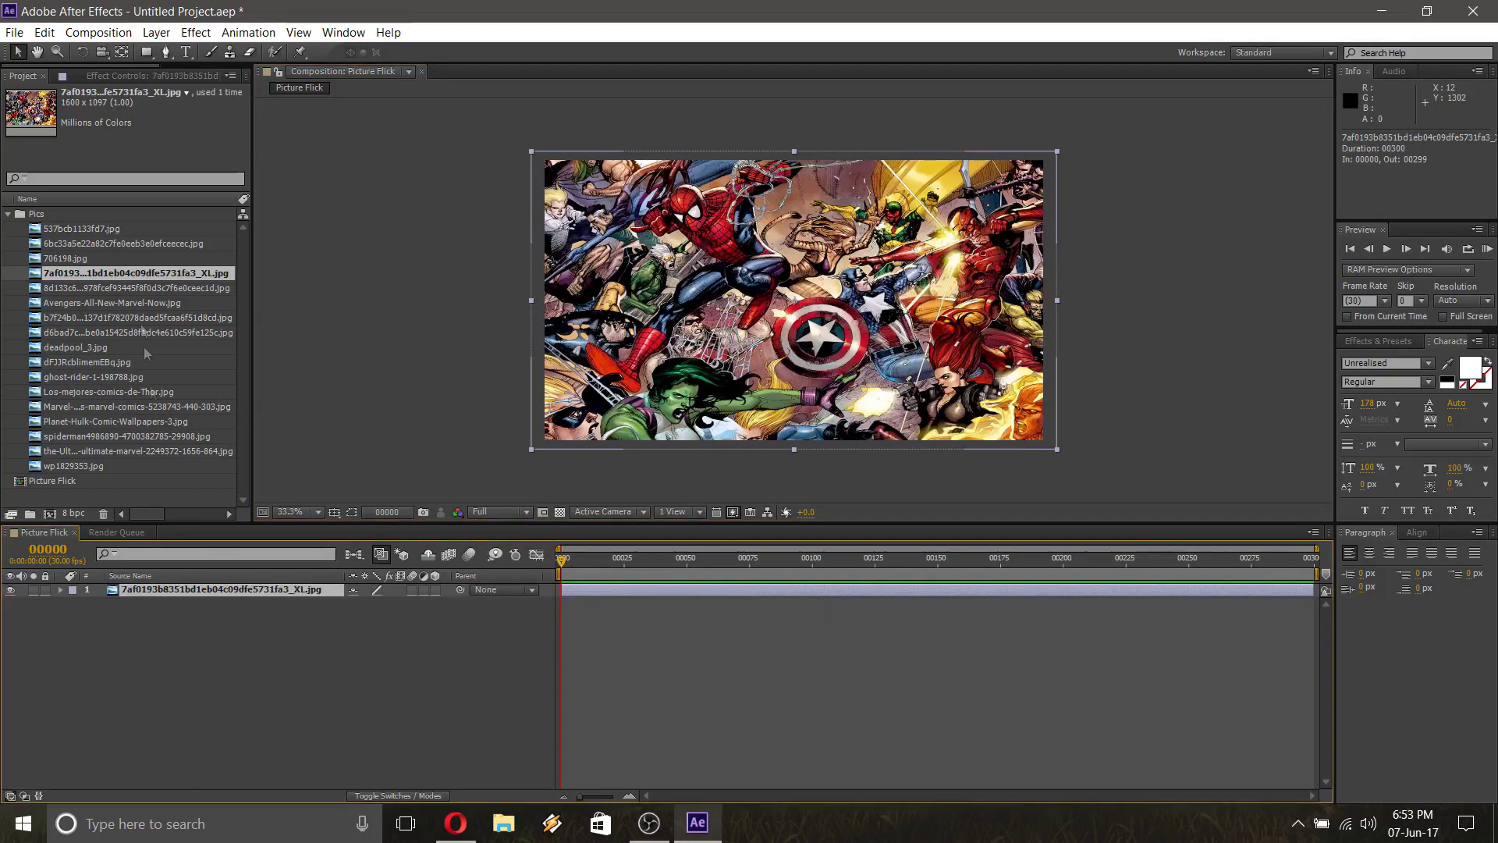
{"action": "left_click", "coordinate": [145, 54]}
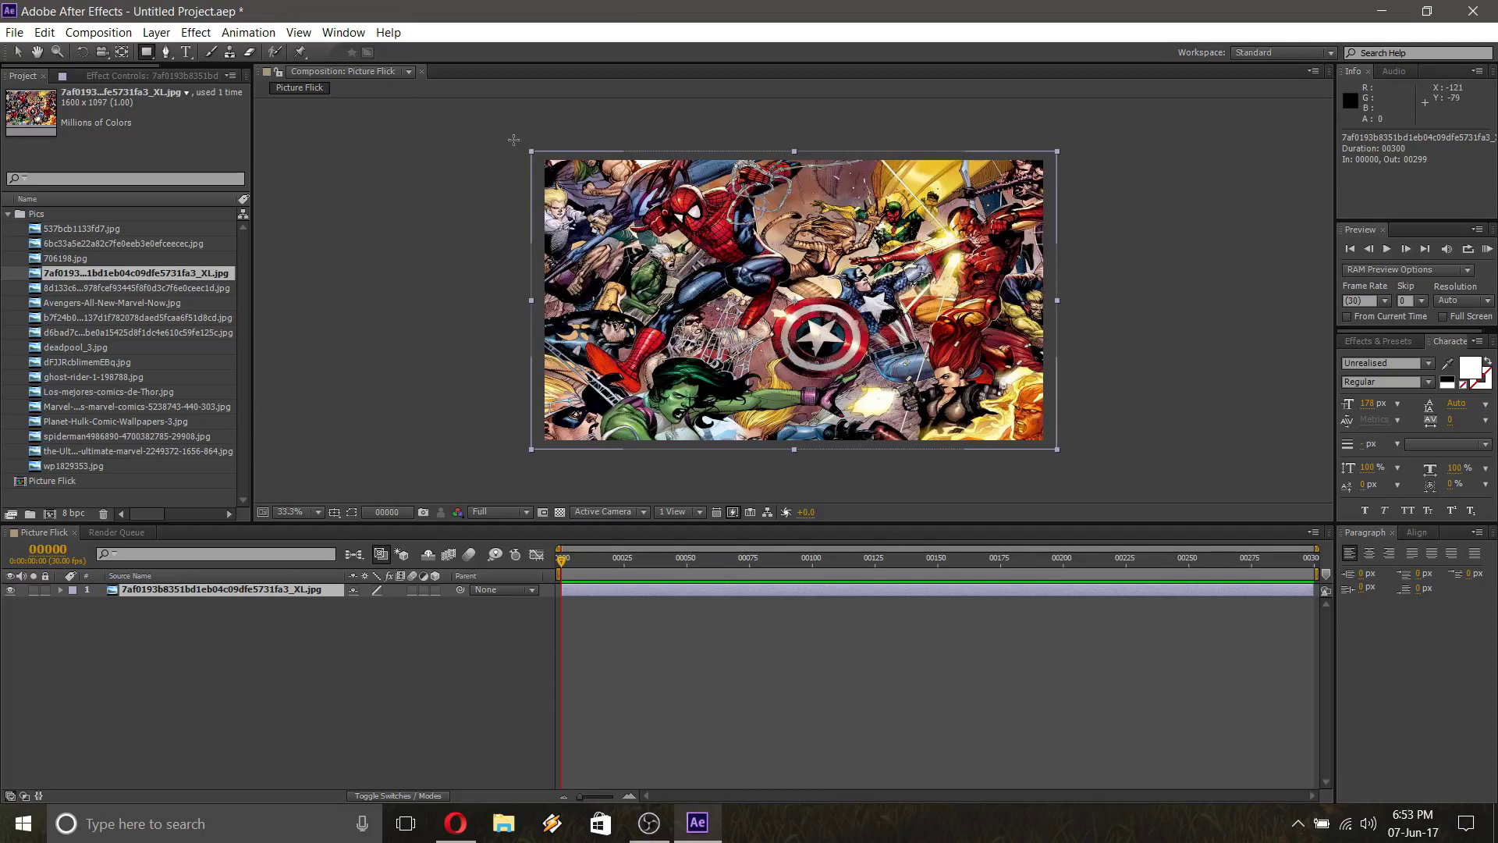
{"action": "left_click_drag", "start_coordinate": [513, 140], "coordinate": [1073, 200]}
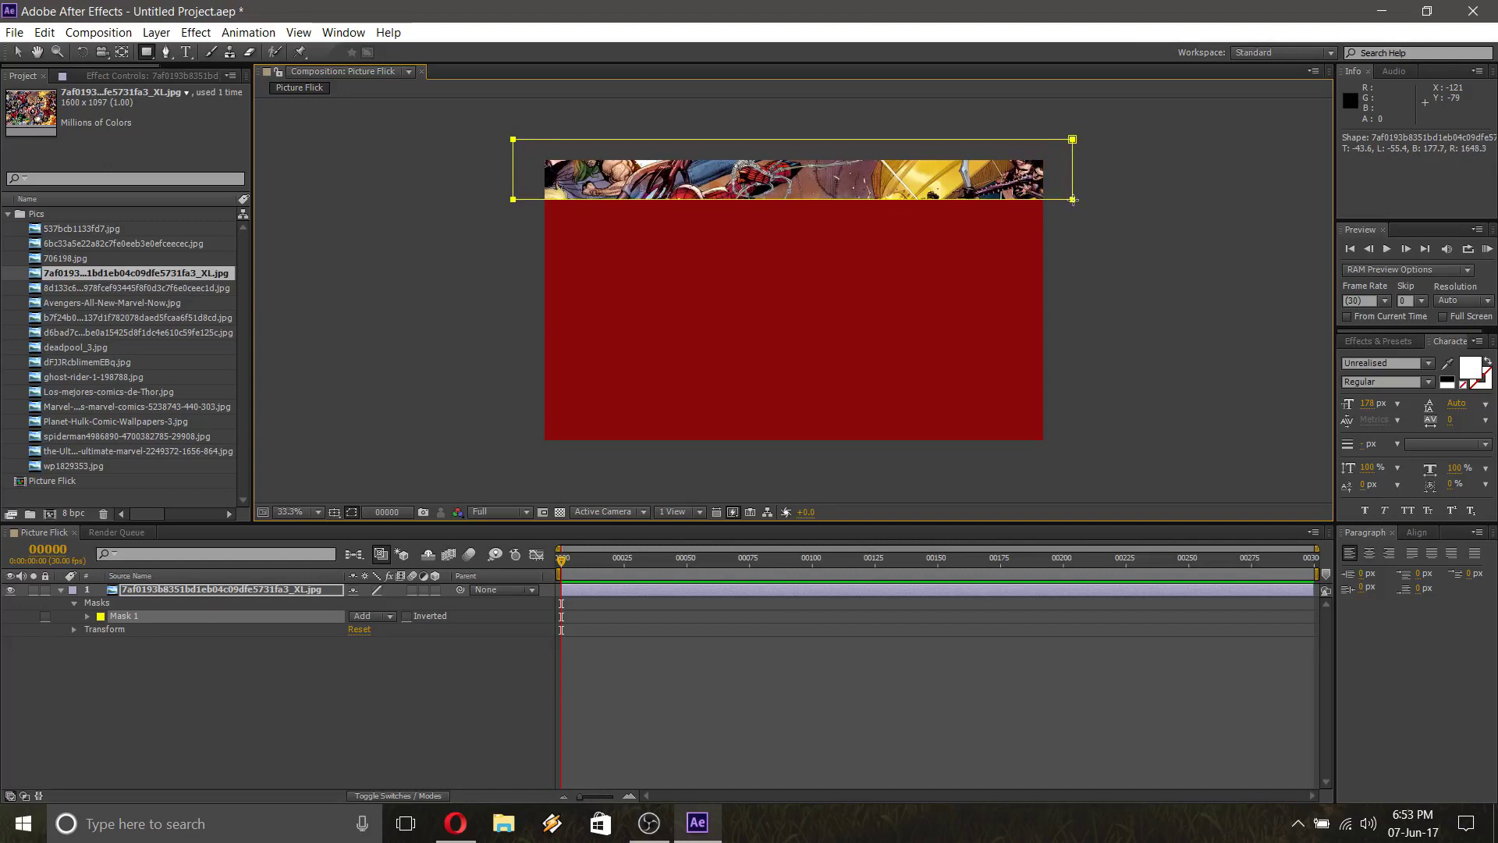
{"action": "left_click_drag", "start_coordinate": [1073, 200], "coordinate": [1070, 196]}
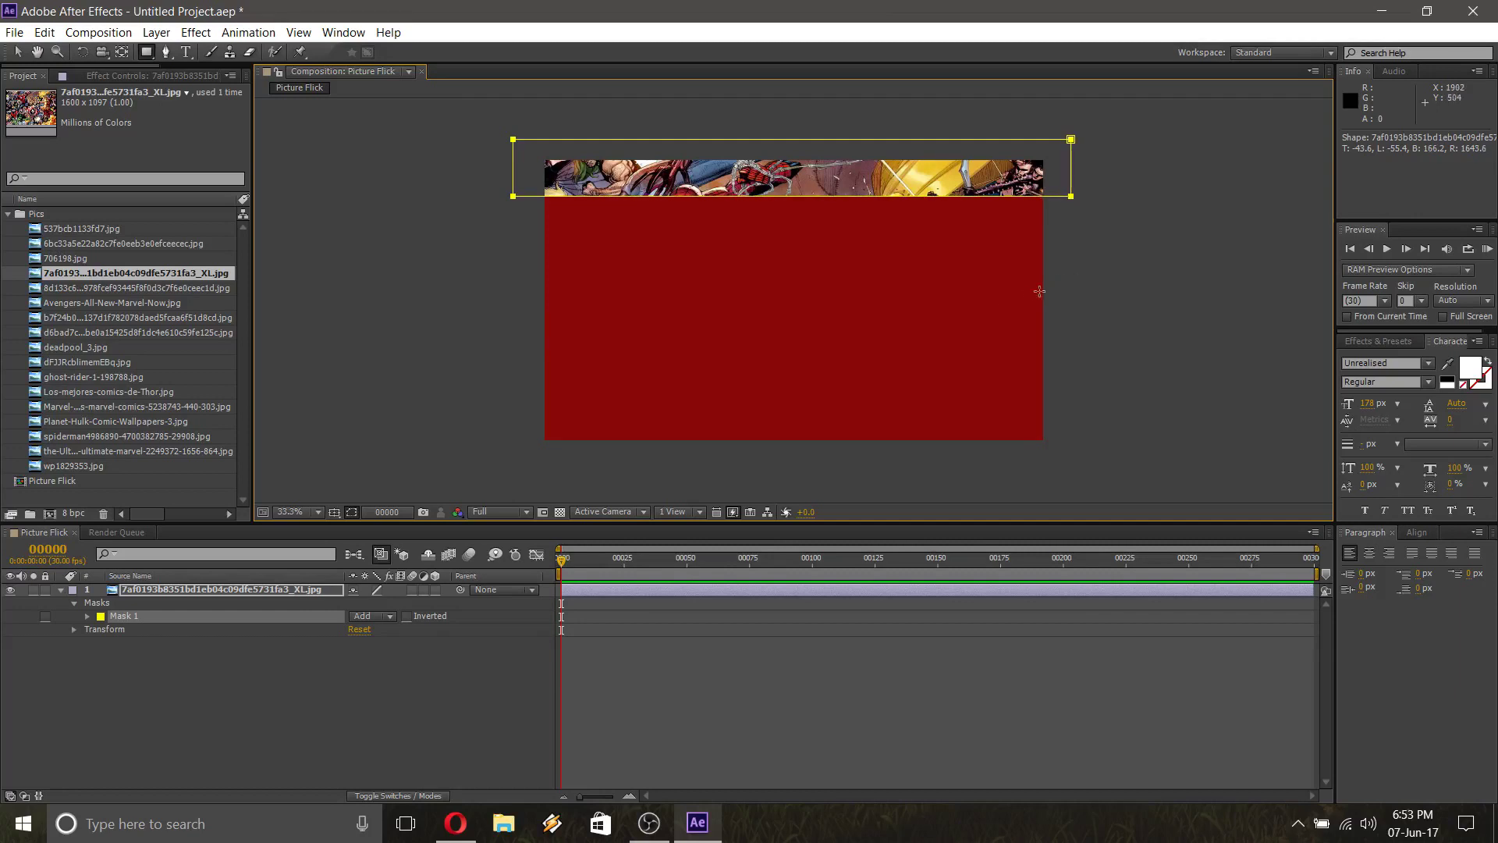
Reveal Mask 1's Mask Path, set its first keyframe at frame 0, and advance to frame 2
{"action": "left_click", "coordinate": [181, 590]}
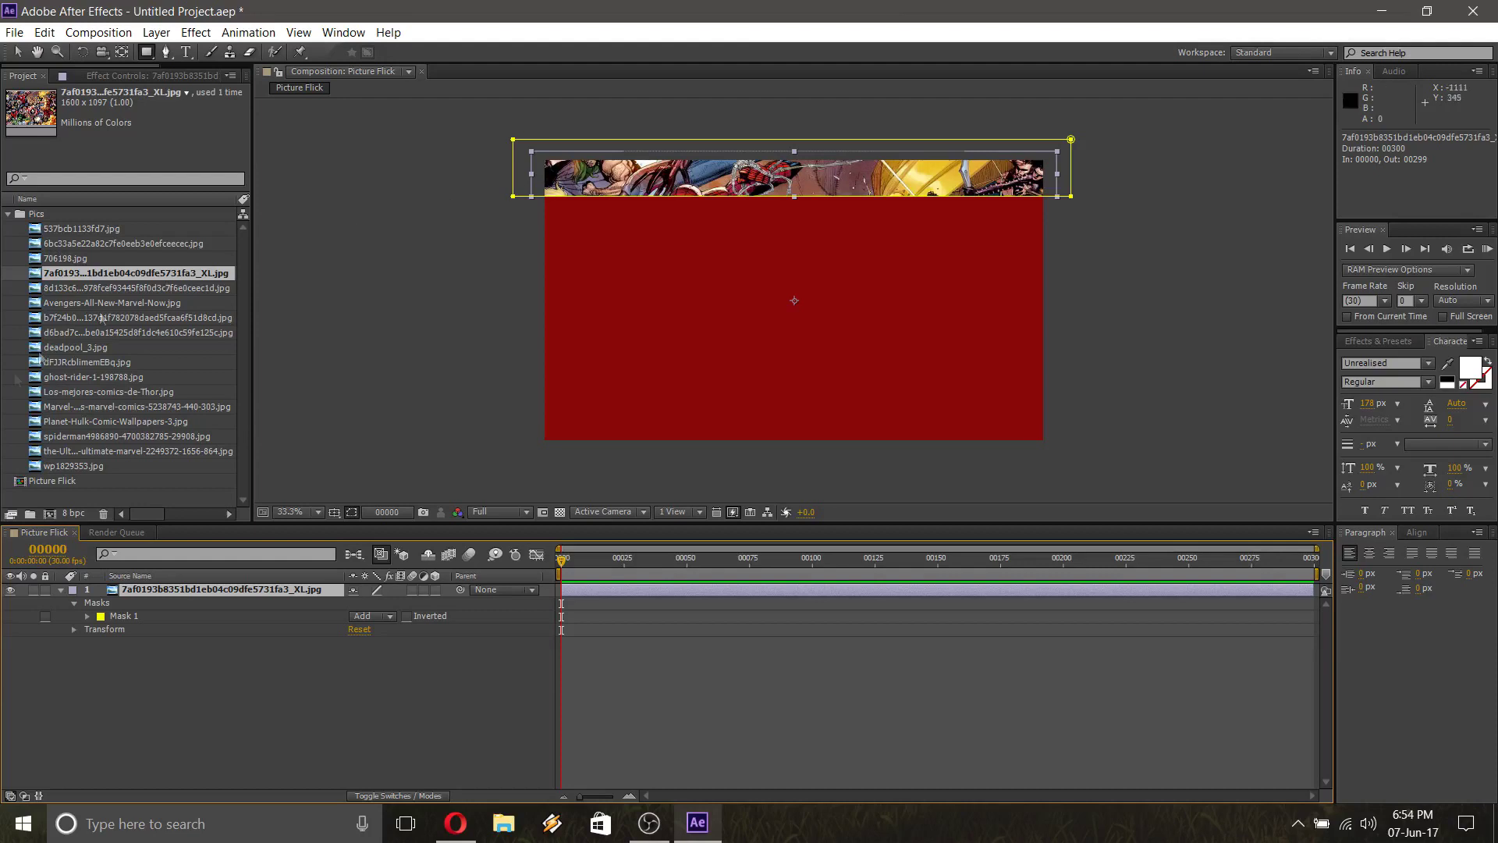
{"action": "left_click", "coordinate": [139, 614]}
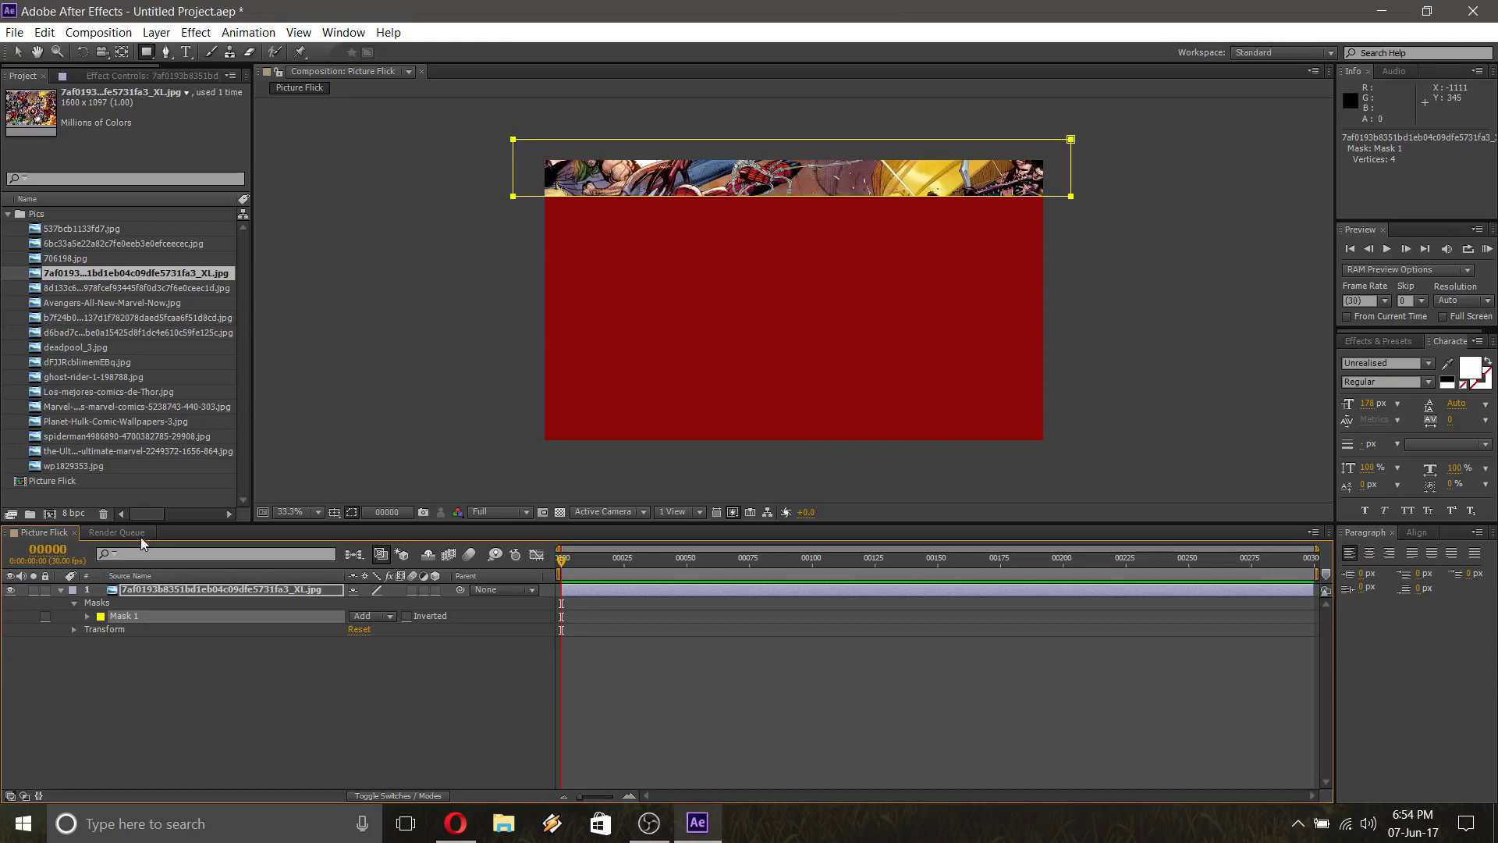
{"action": "key", "text": "m"}
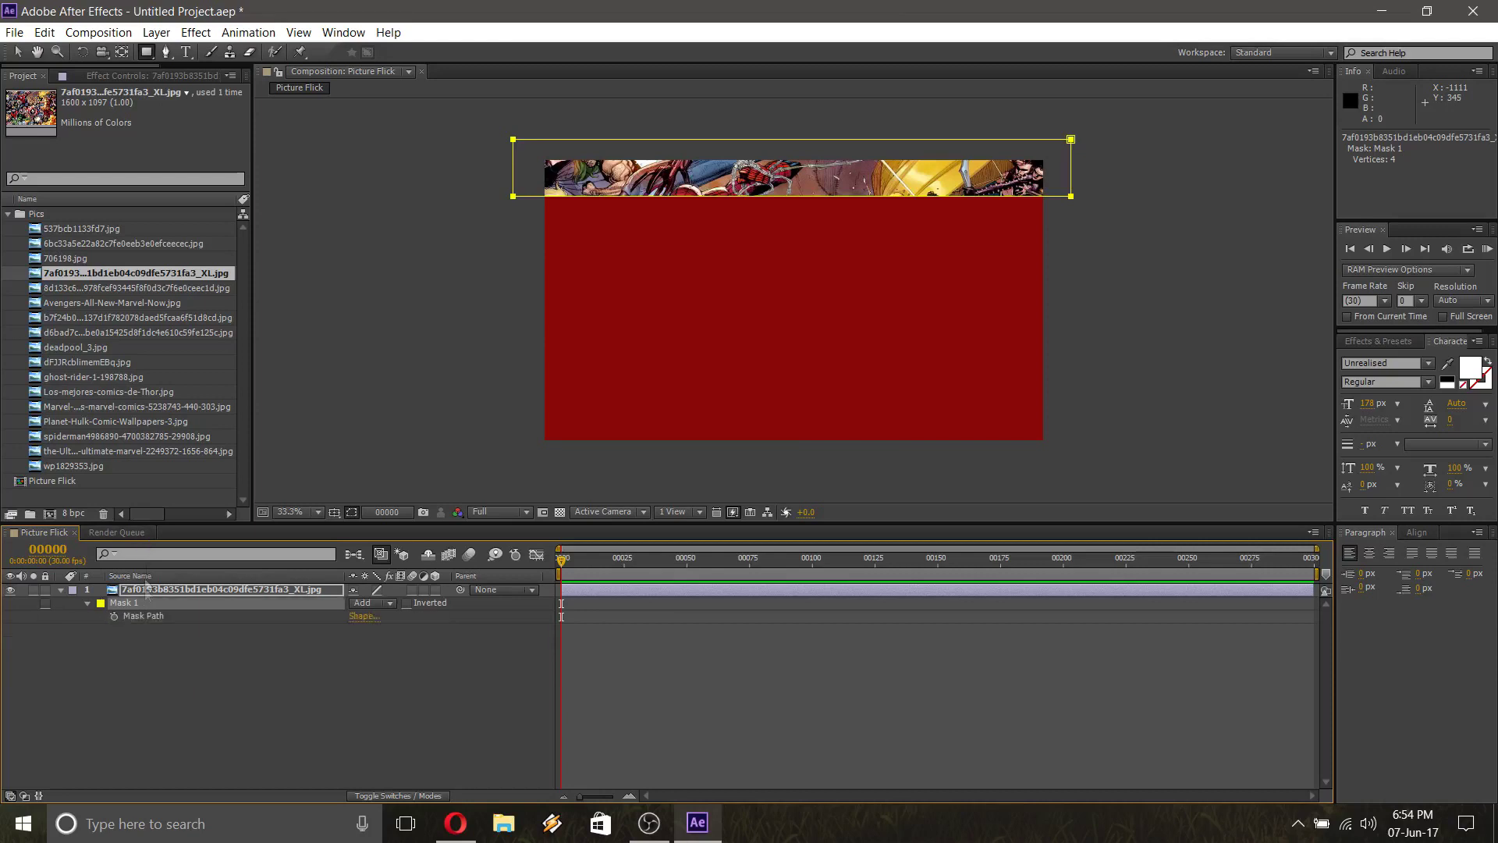
{"action": "left_click", "coordinate": [114, 617]}
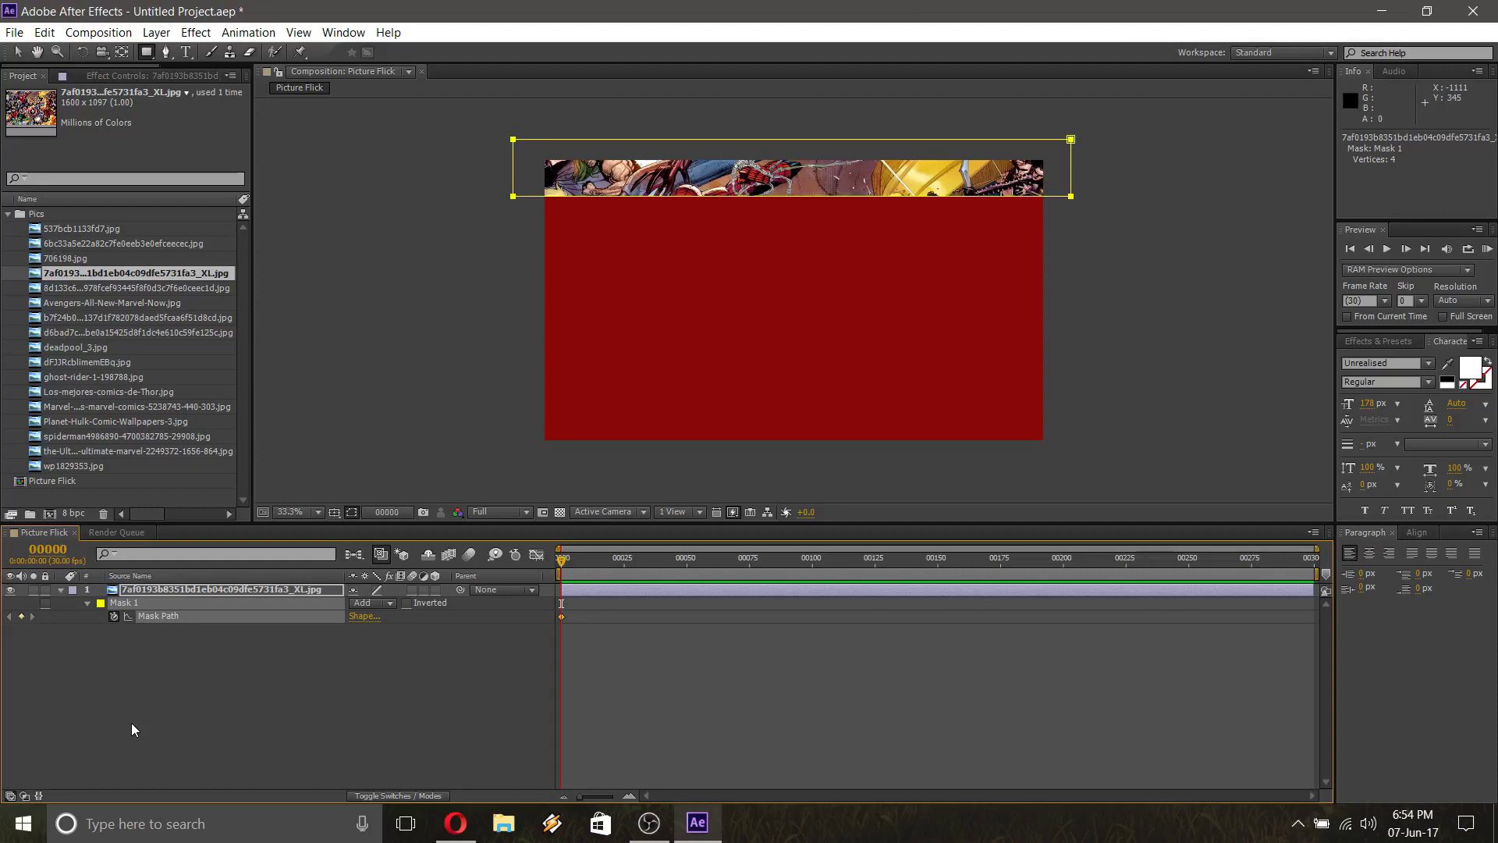
{"action": "key", "text": "Page_Down"}
{"action": "key", "text": "Page_Down"}
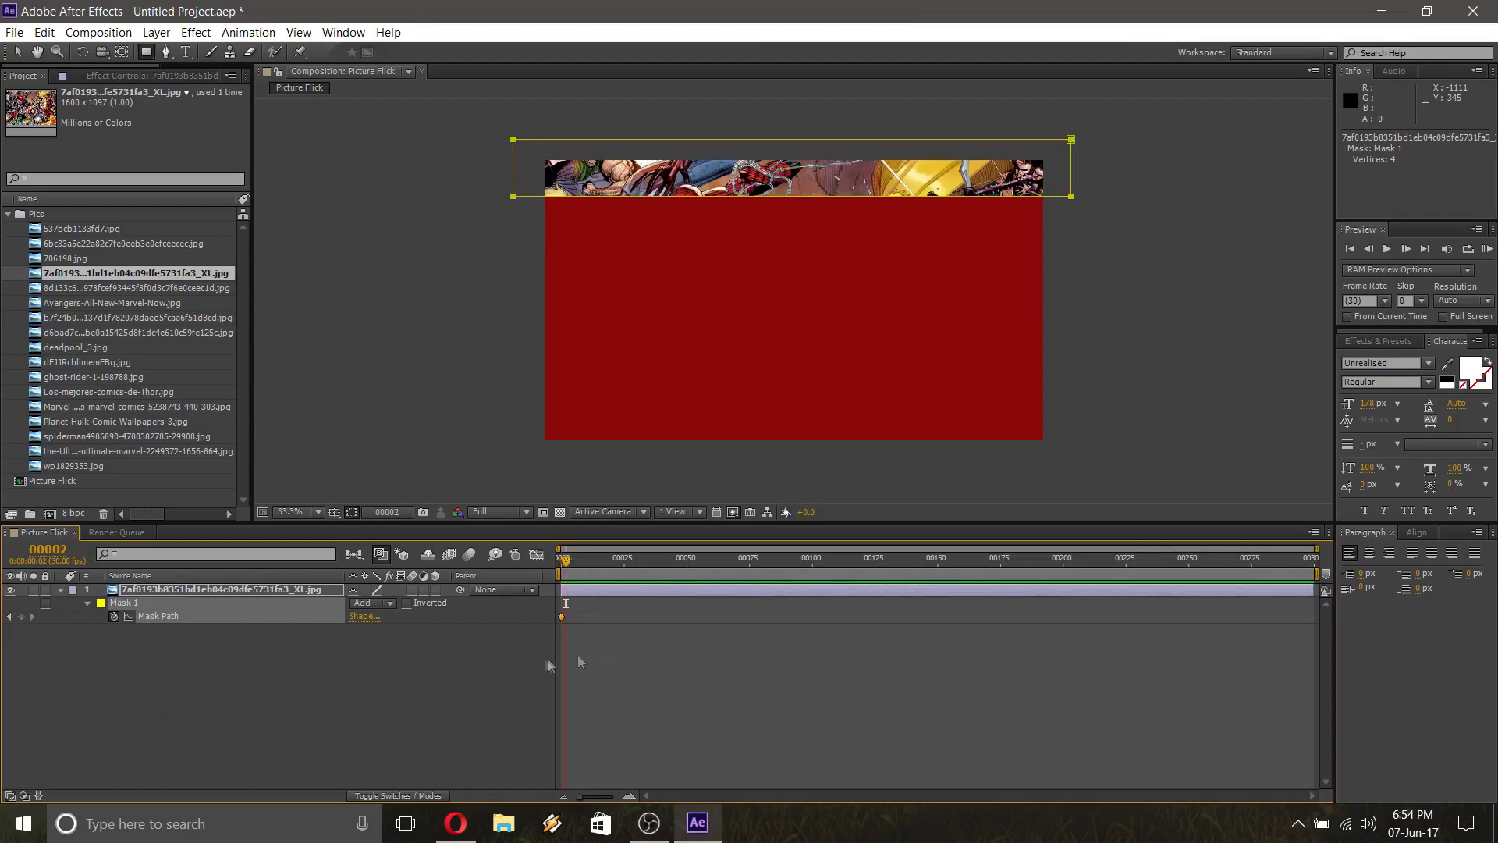
Shorten the work area to 50 frames and trim the image layer's duration to 8 frames
{"action": "mouse_move", "coordinate": [577, 799]}
{"action": "left_mouse_down"}
{"action": "mouse_move", "coordinate": [597, 803]}
{"action": "mouse_move", "coordinate": [574, 804]}
{"action": "left_mouse_up"}
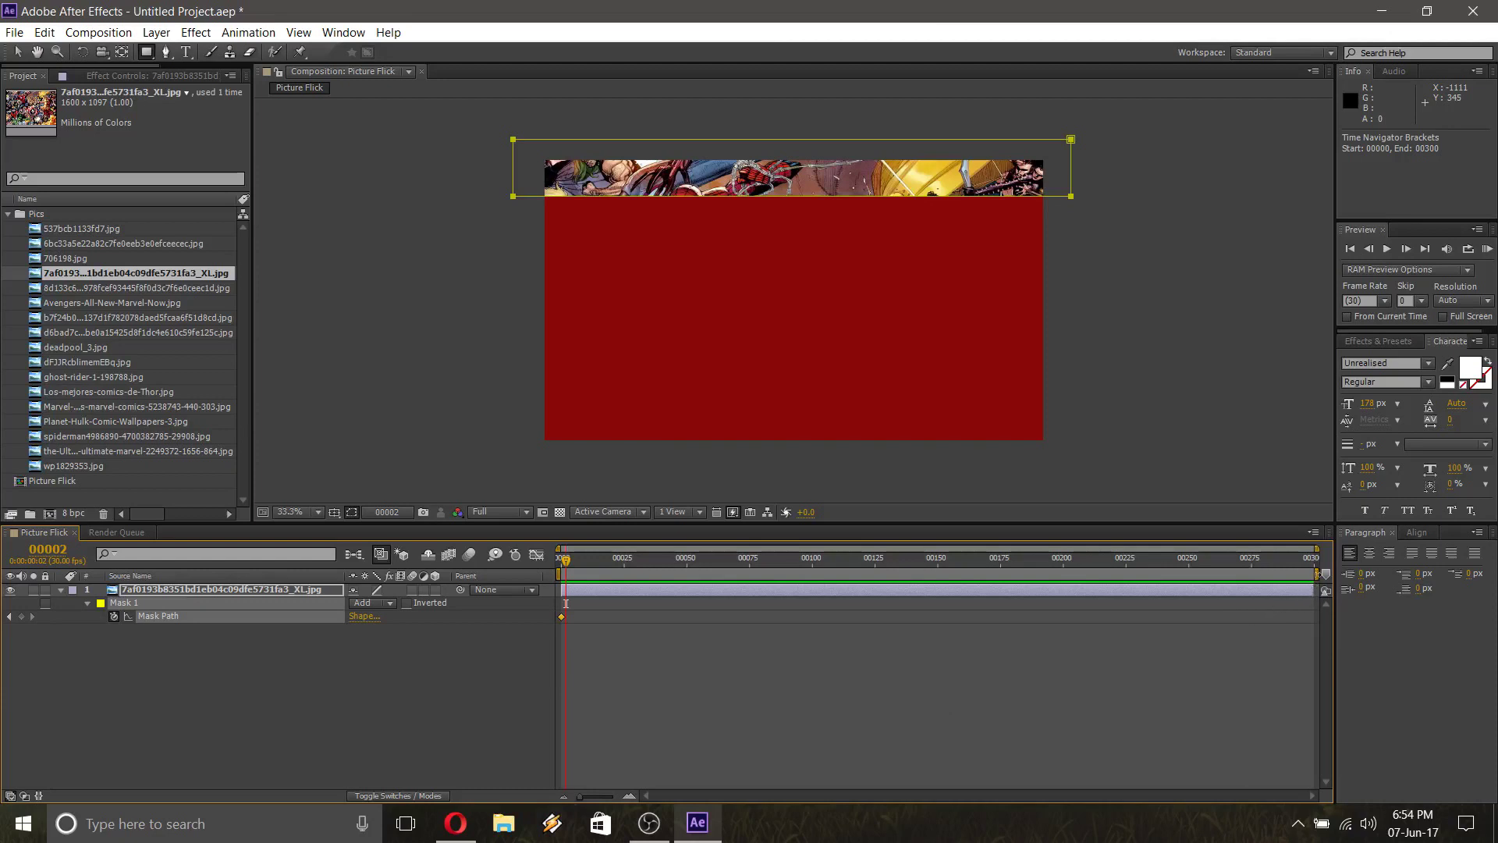
{"action": "left_click_drag", "start_coordinate": [1318, 575], "coordinate": [690, 593]}
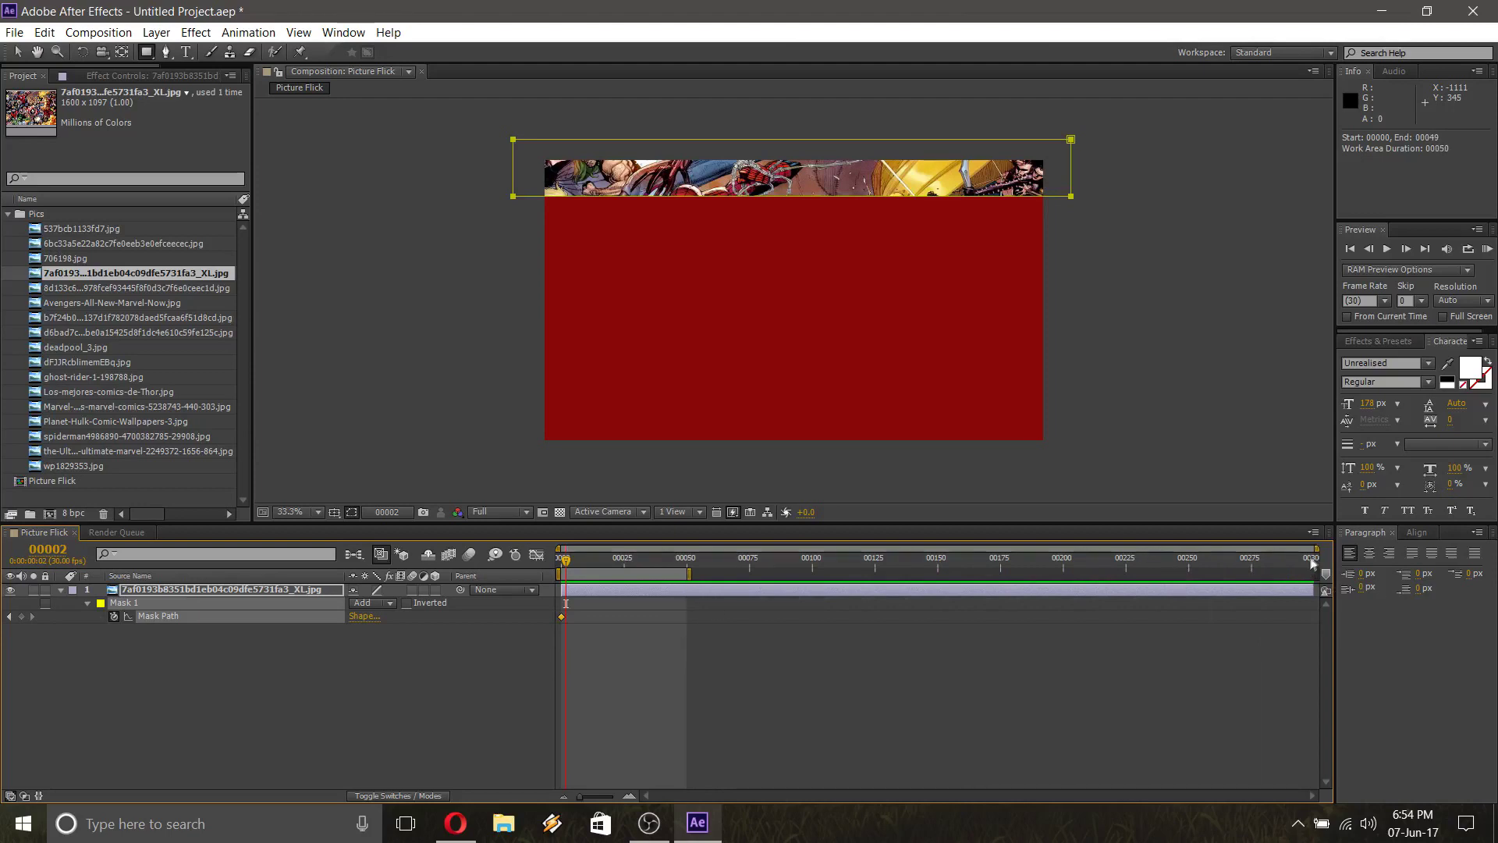
{"action": "left_click_drag", "start_coordinate": [1316, 548], "coordinate": [579, 599]}
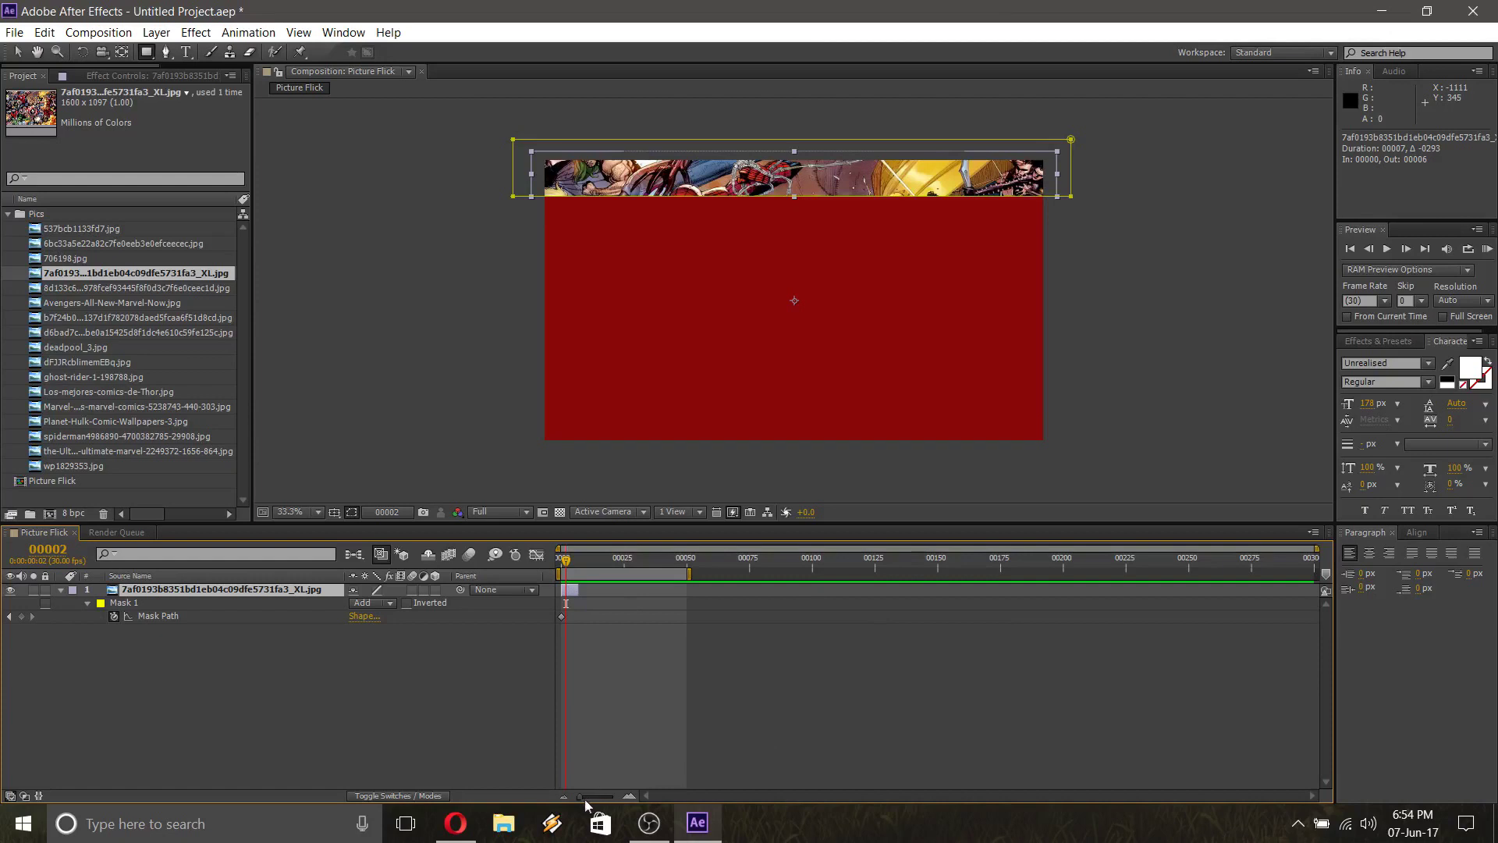
{"action": "left_click_drag", "start_coordinate": [582, 796], "coordinate": [629, 798]}
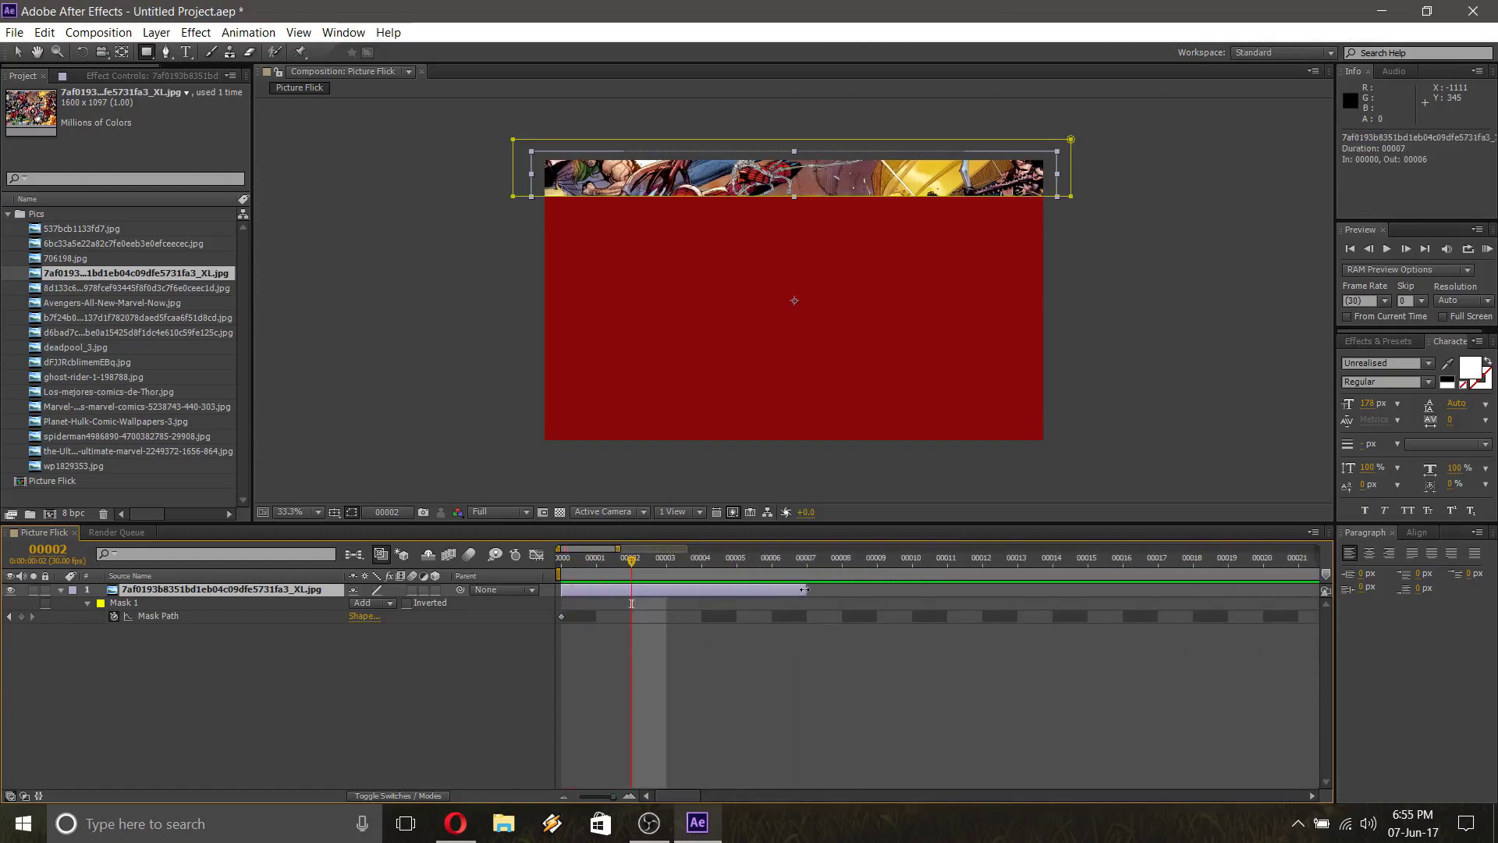
{"action": "left_click_drag", "start_coordinate": [802, 591], "coordinate": [708, 597]}
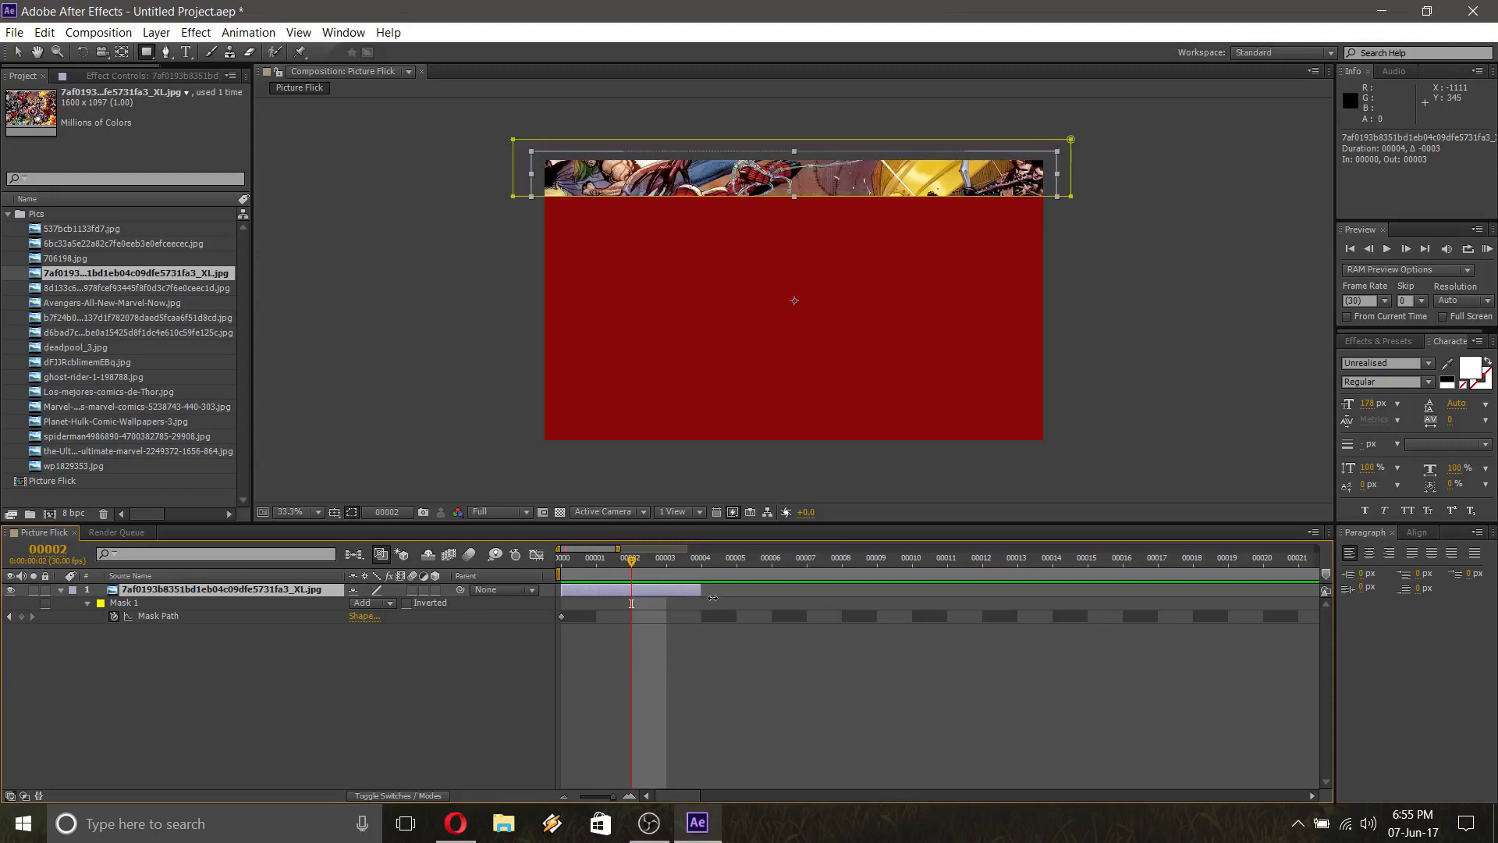
{"action": "left_click_drag", "start_coordinate": [713, 597], "coordinate": [829, 601]}
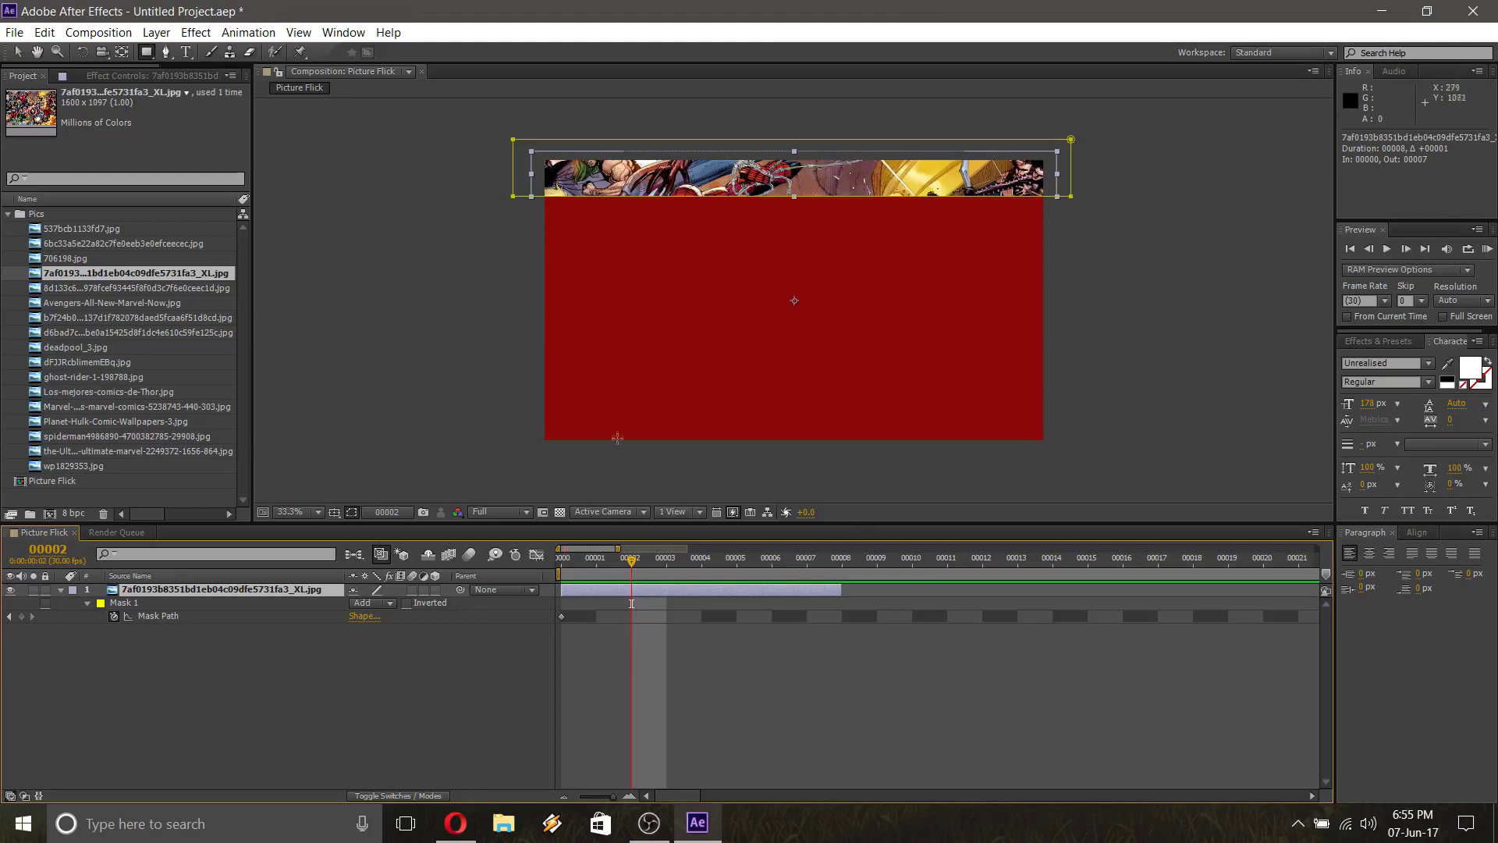
At frame 2, extend the mask's lower edge downward to about 210% of its height, creating a Mask Path keyframe
{"action": "left_click", "coordinate": [19, 53]}
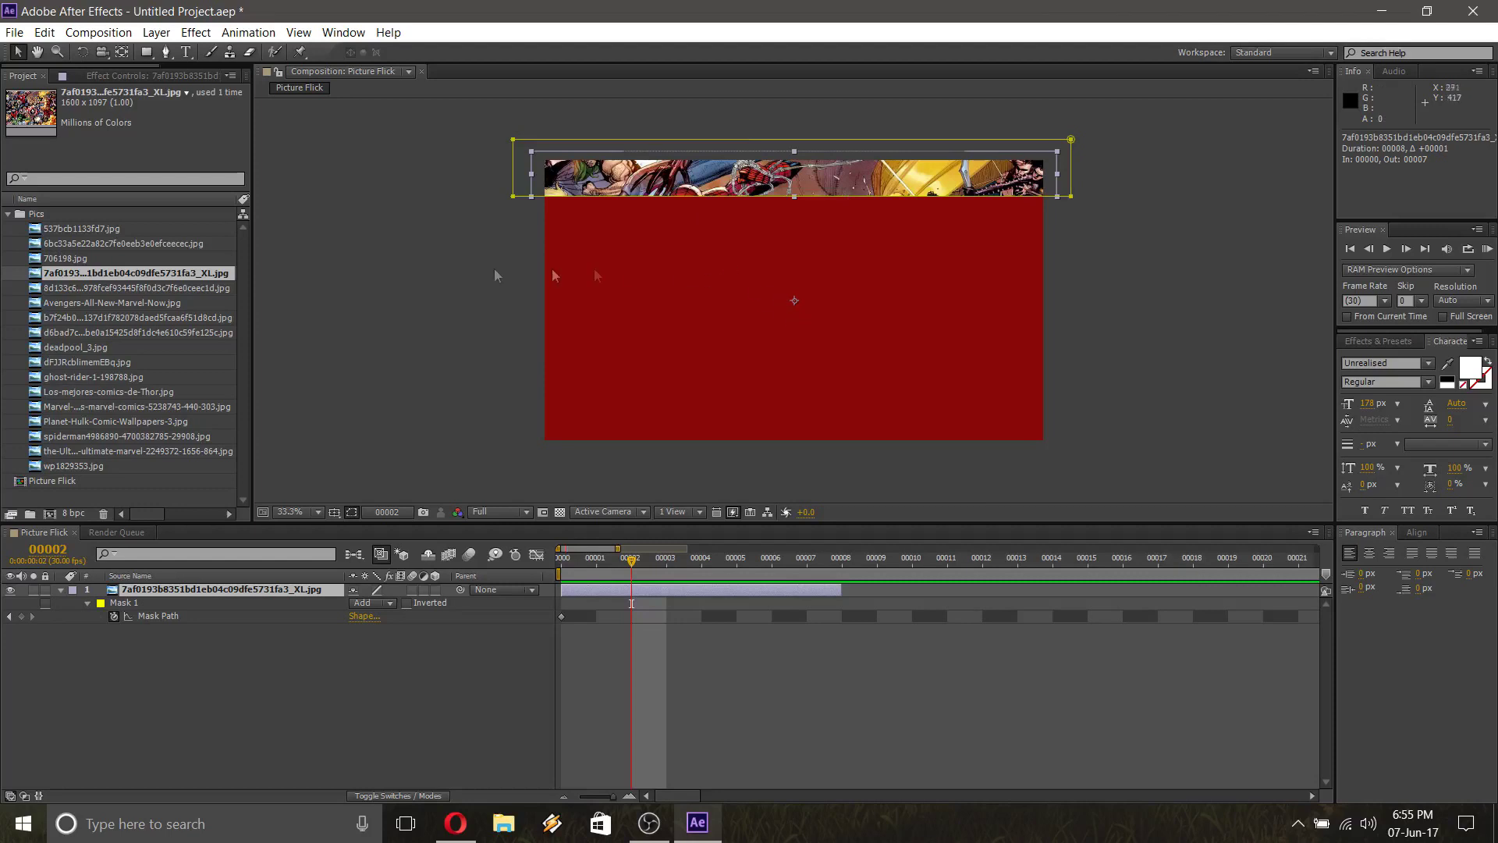
{"action": "double_click", "coordinate": [513, 197]}
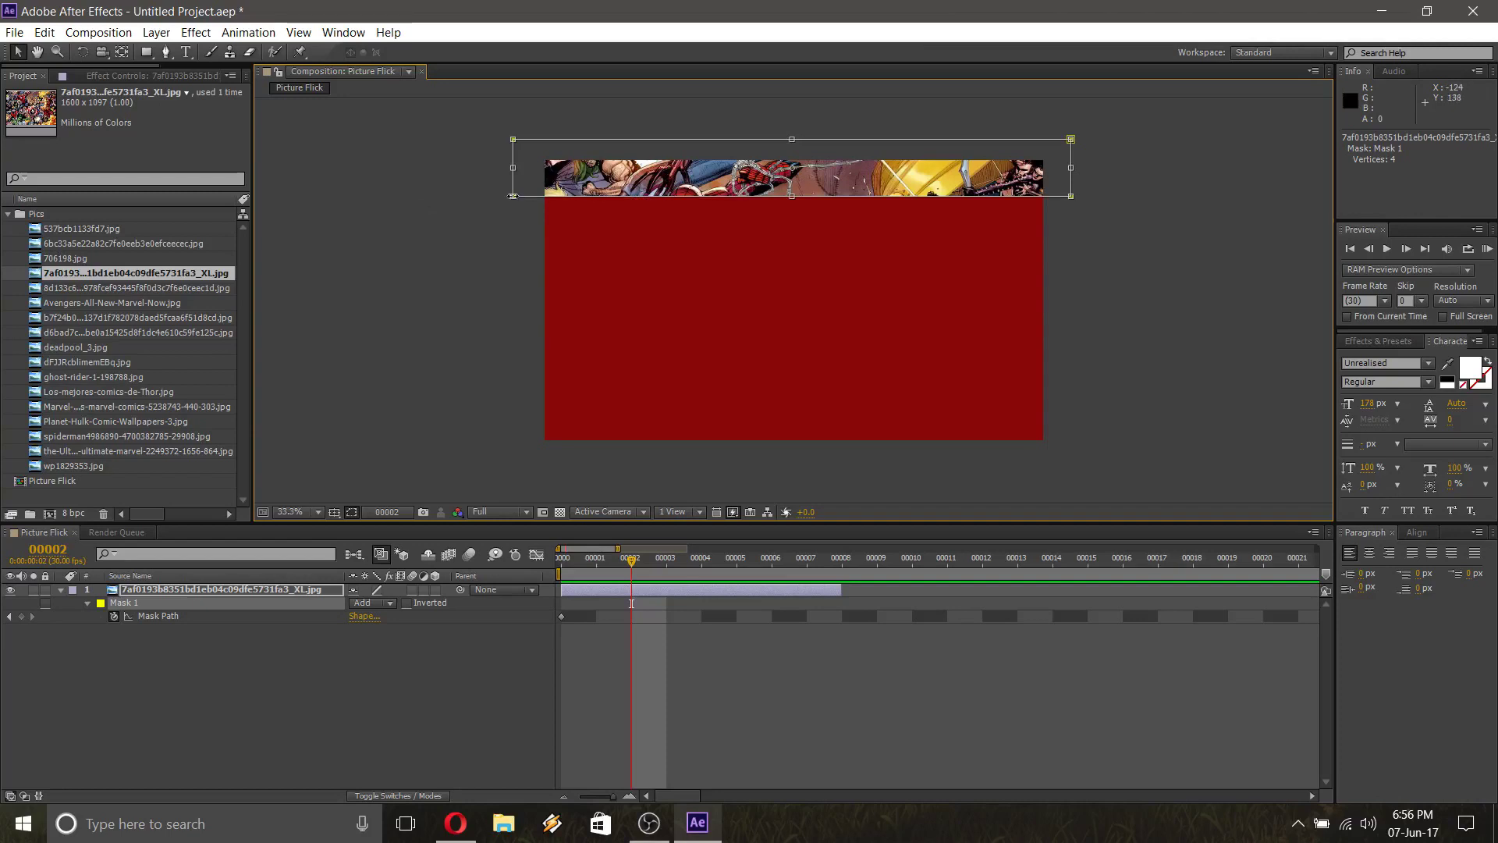
{"action": "left_click_drag", "start_coordinate": [513, 195], "coordinate": [506, 259]}
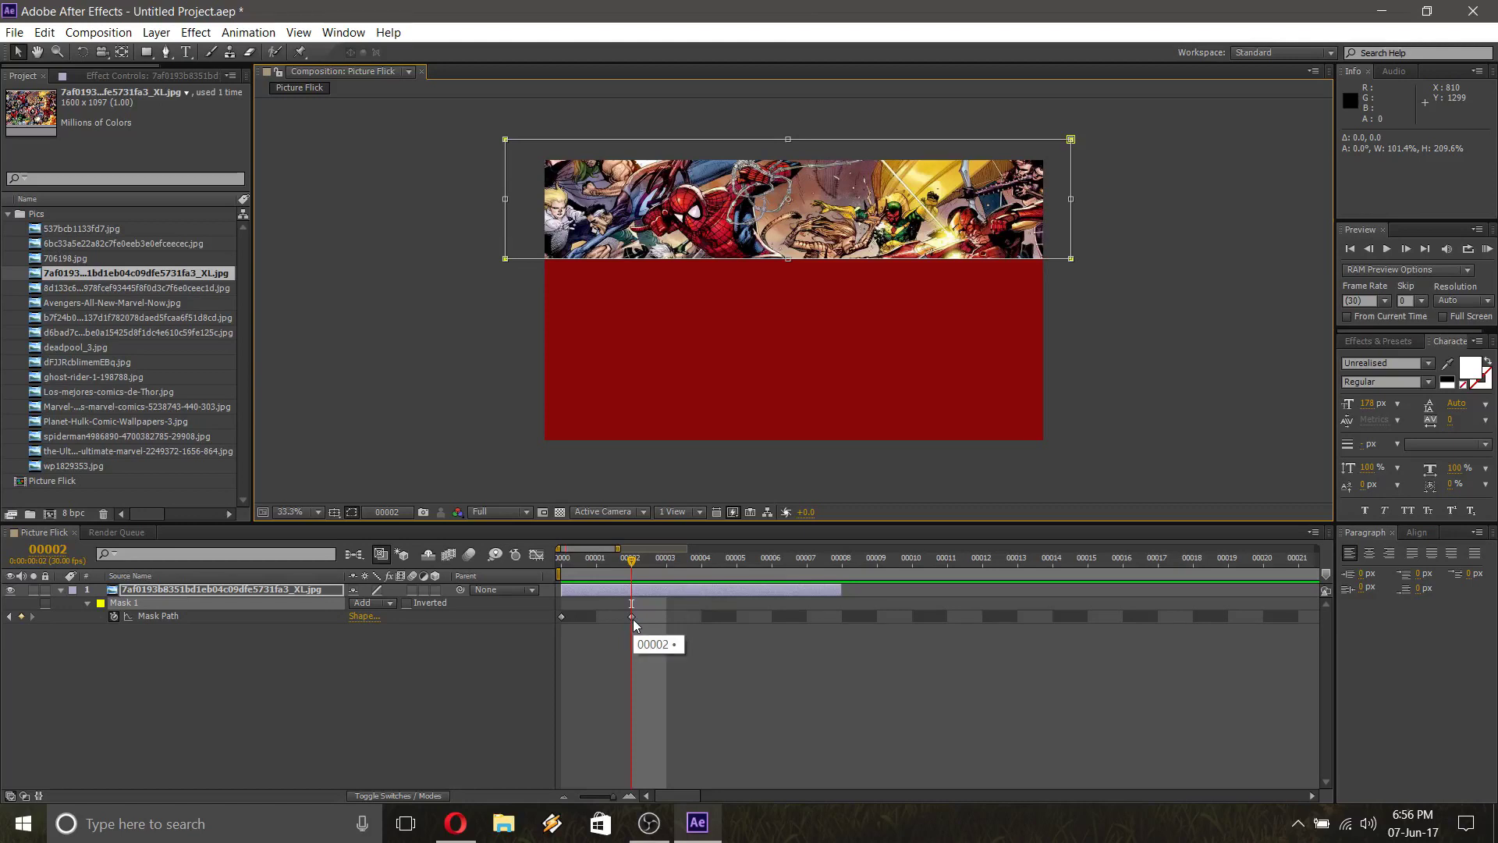
At frame 4, extend the mask's lower edge downward to about 163% of its height
{"action": "key", "text": "Page_Down"}
{"action": "key", "text": "Page_Down"}
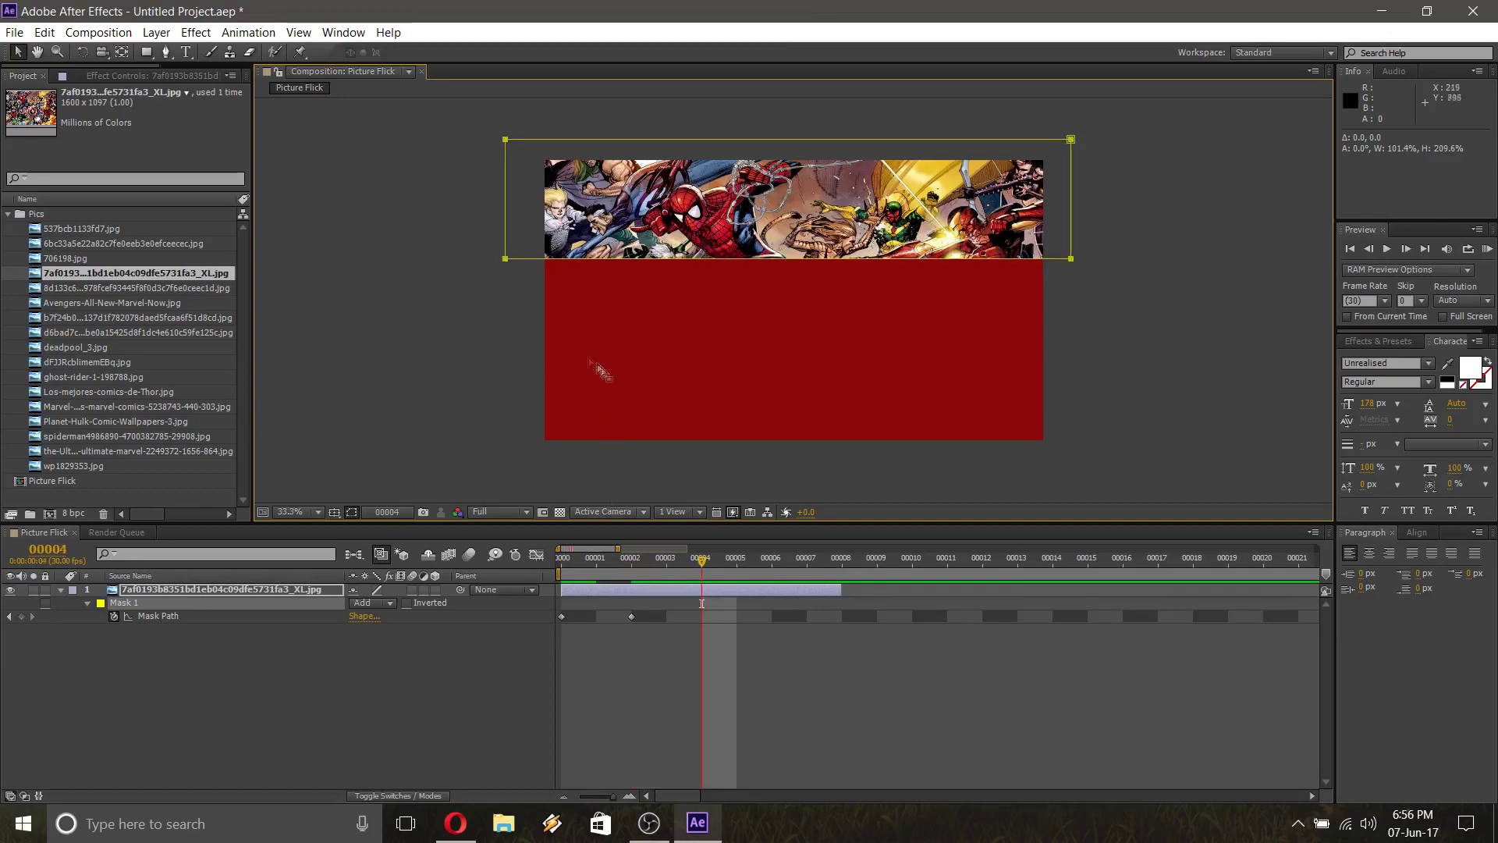
{"action": "left_click", "coordinate": [506, 260]}
{"action": "left_click_drag", "start_coordinate": [505, 259], "coordinate": [494, 336]}
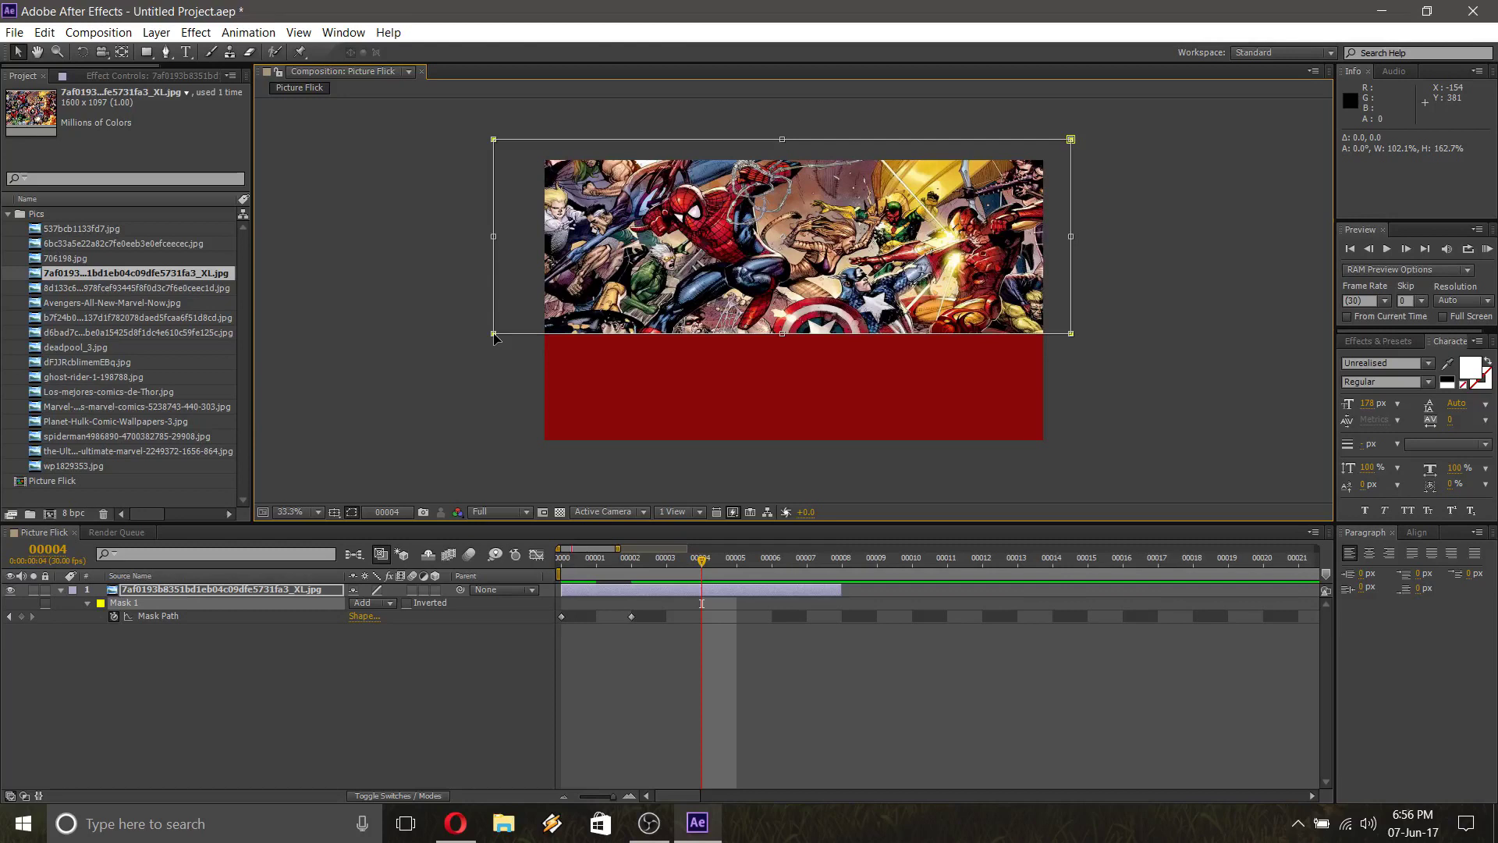
{"action": "left_click_drag", "start_coordinate": [495, 335], "coordinate": [493, 332]}
At frame 6, extend the mask's lower edge downward to about 123% of its height
{"action": "key", "text": "Page_Down"}
{"action": "key", "text": "Page_Down"}
{"action": "left_click", "coordinate": [494, 334]}
{"action": "left_click_drag", "start_coordinate": [494, 334], "coordinate": [495, 380]}
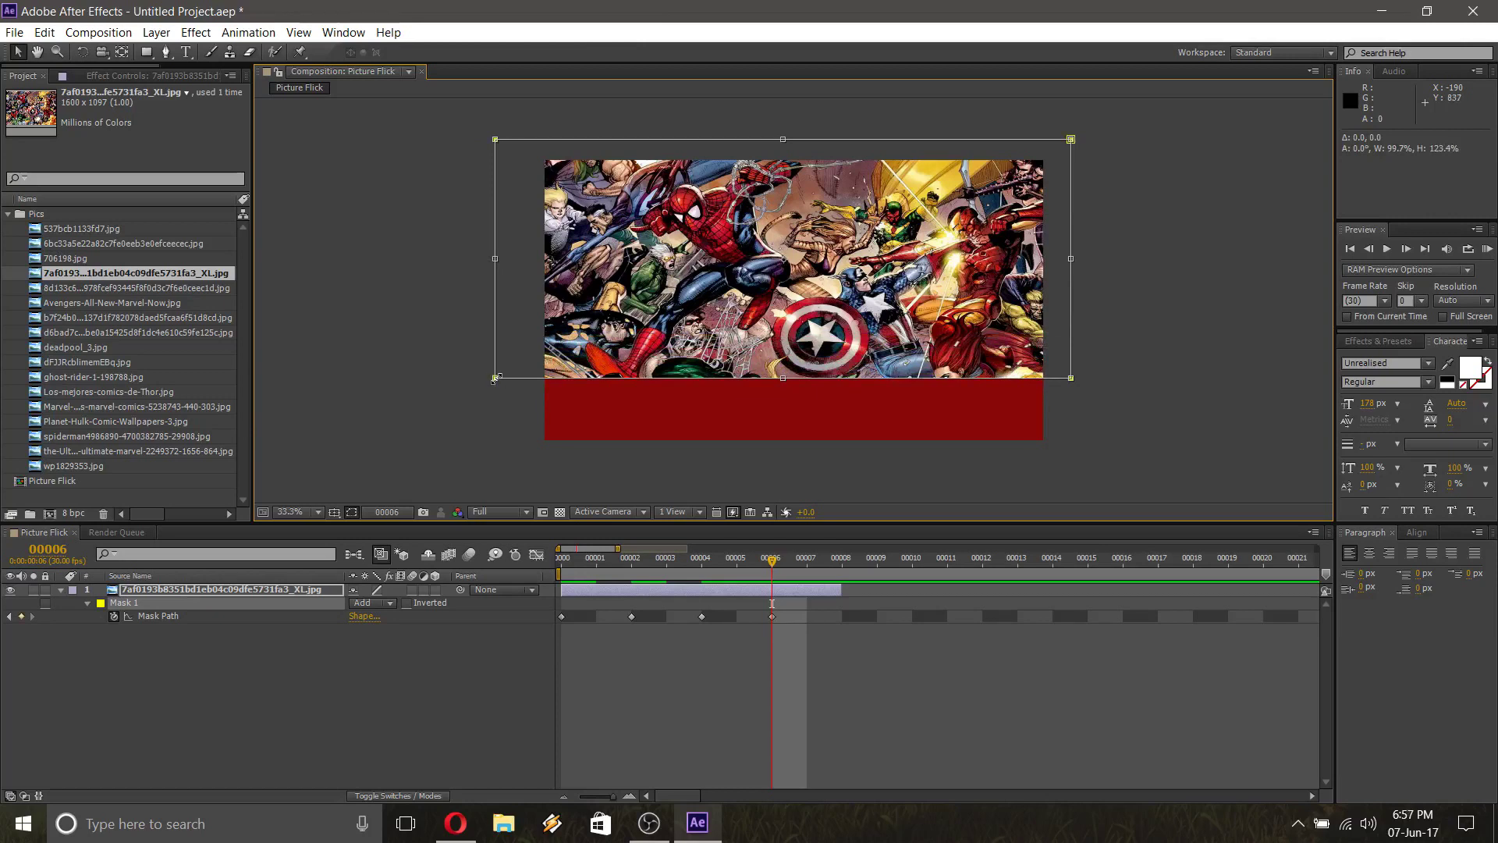
Step through the layer between frames 0 and 8 to check how the mask reveals the image at each keyframe
{"action": "key", "text": "Page_Down"}
{"action": "key", "text": "Page_Down"}
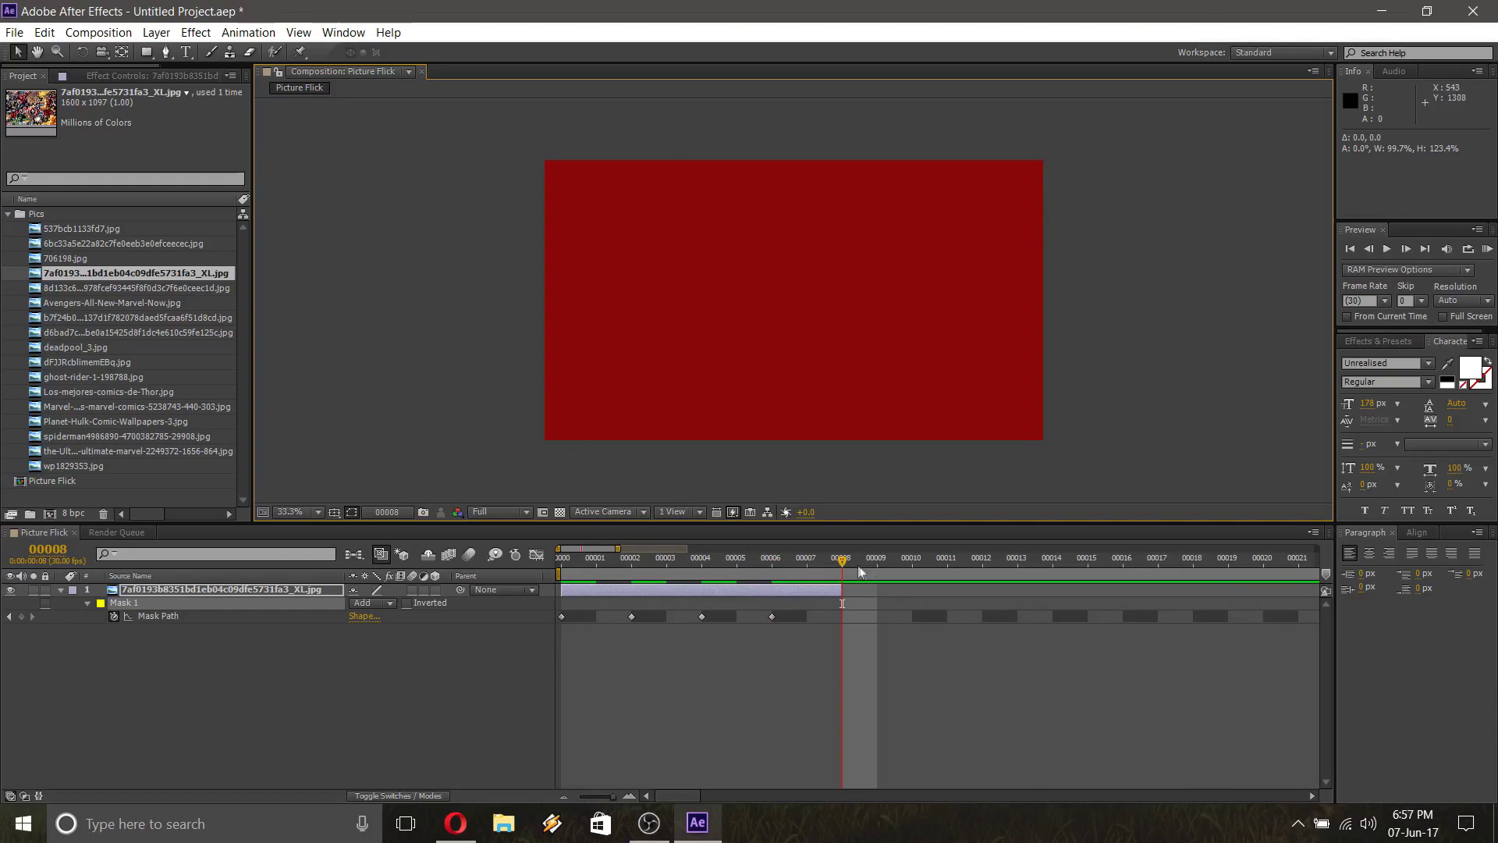
{"action": "left_click_drag", "start_coordinate": [840, 563], "coordinate": [772, 563]}
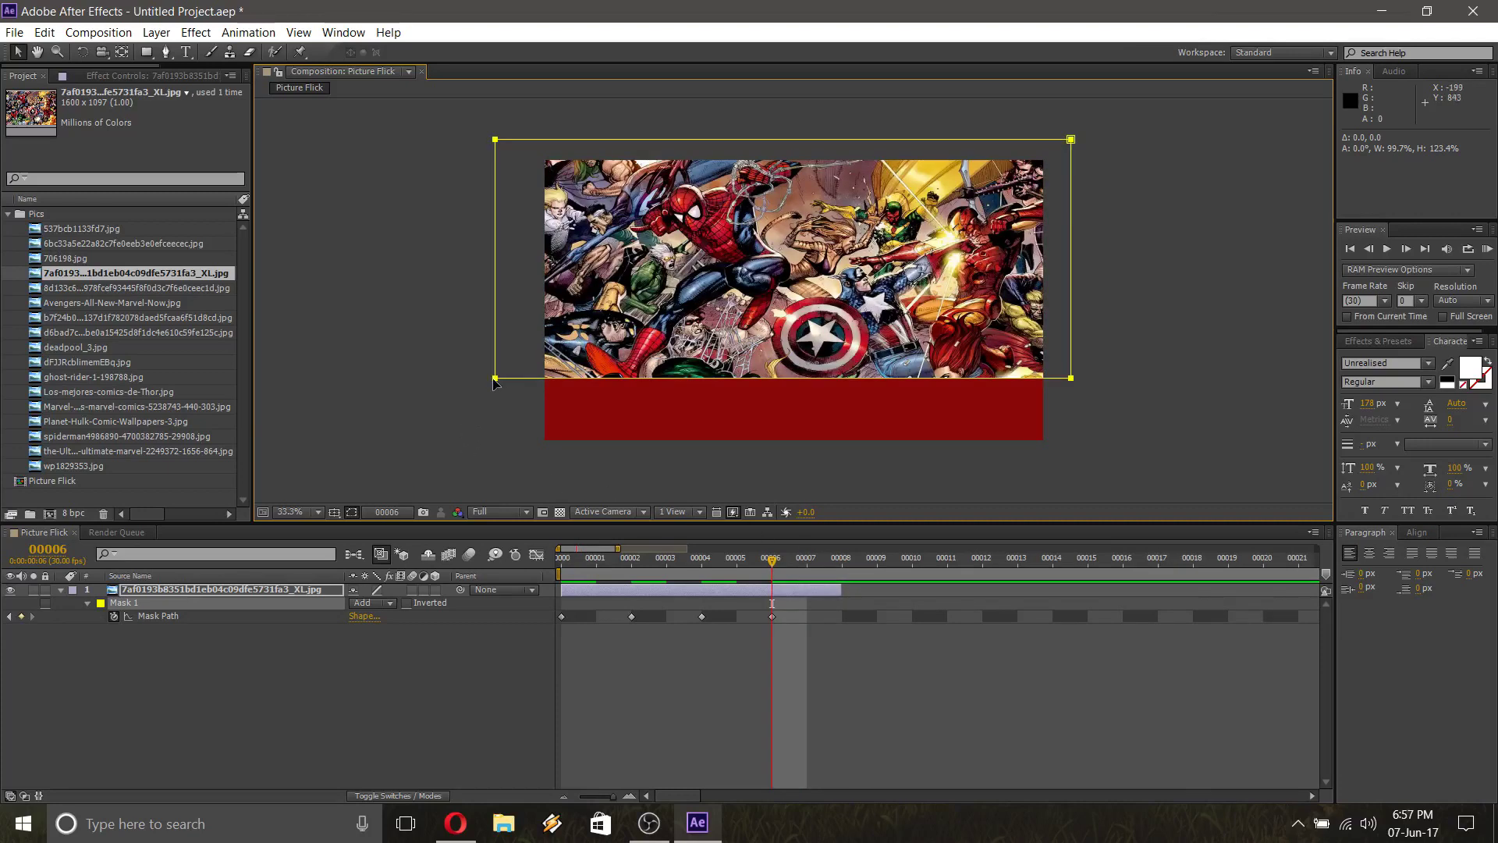
{"action": "key", "text": "Home"}
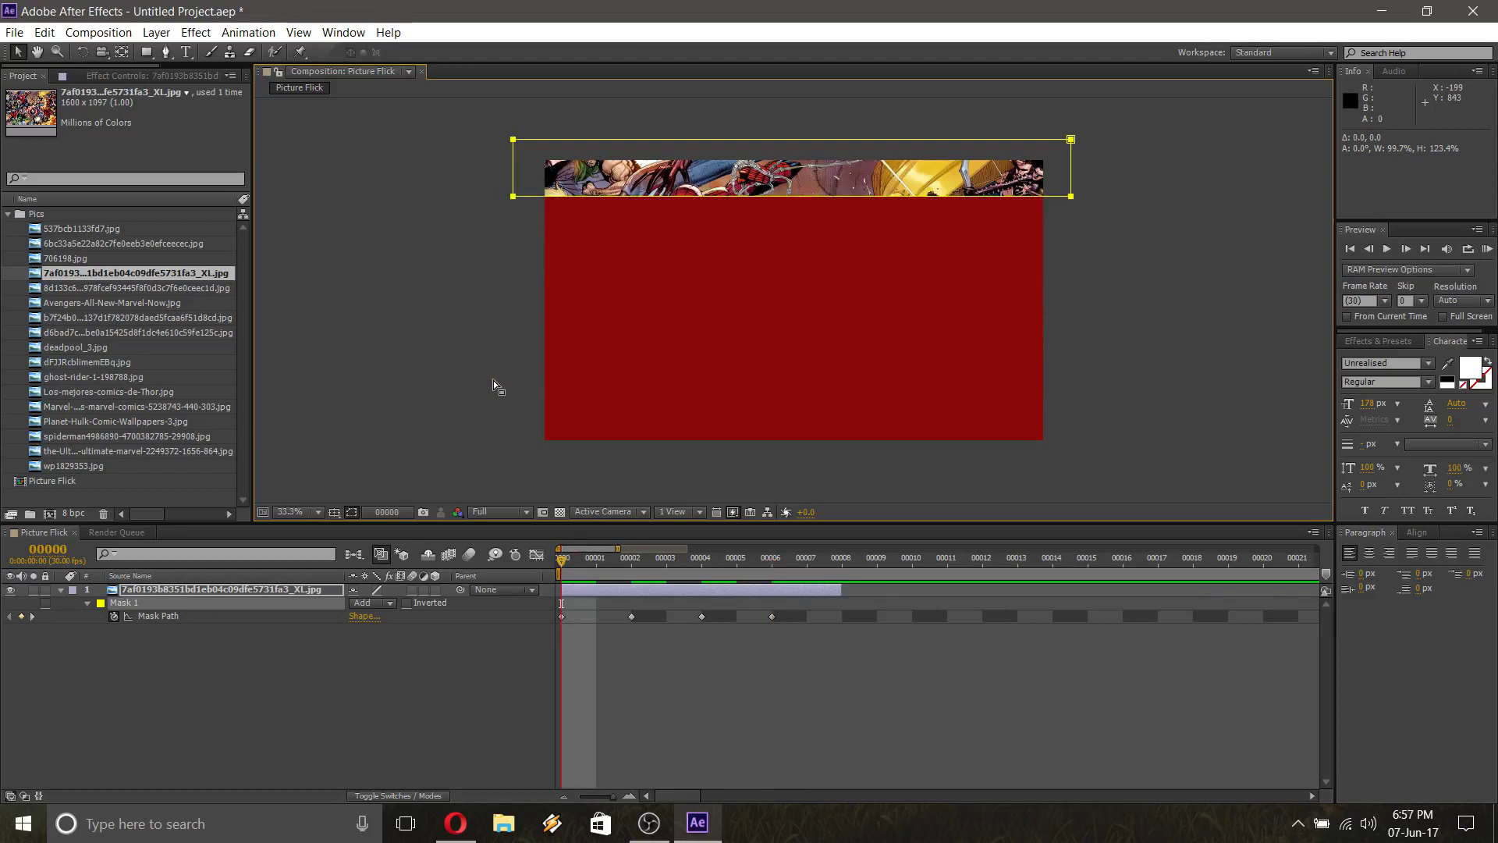
{"action": "key", "text": "Page_Down"}
{"action": "key", "text": "Page_Down"}
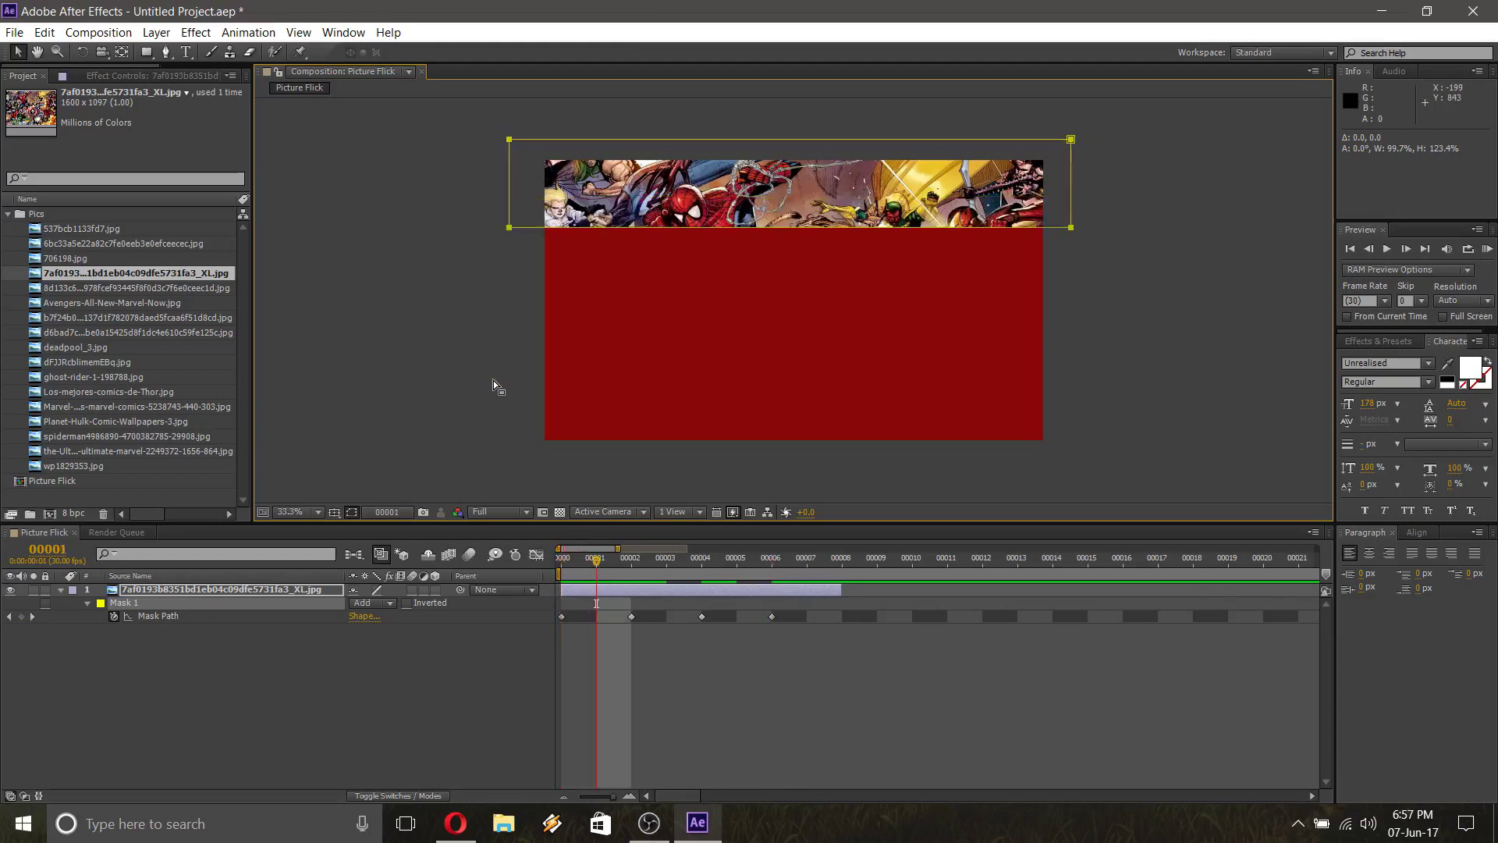
{"action": "key", "text": "Page_Down"}
{"action": "key", "text": "Page_Down"}
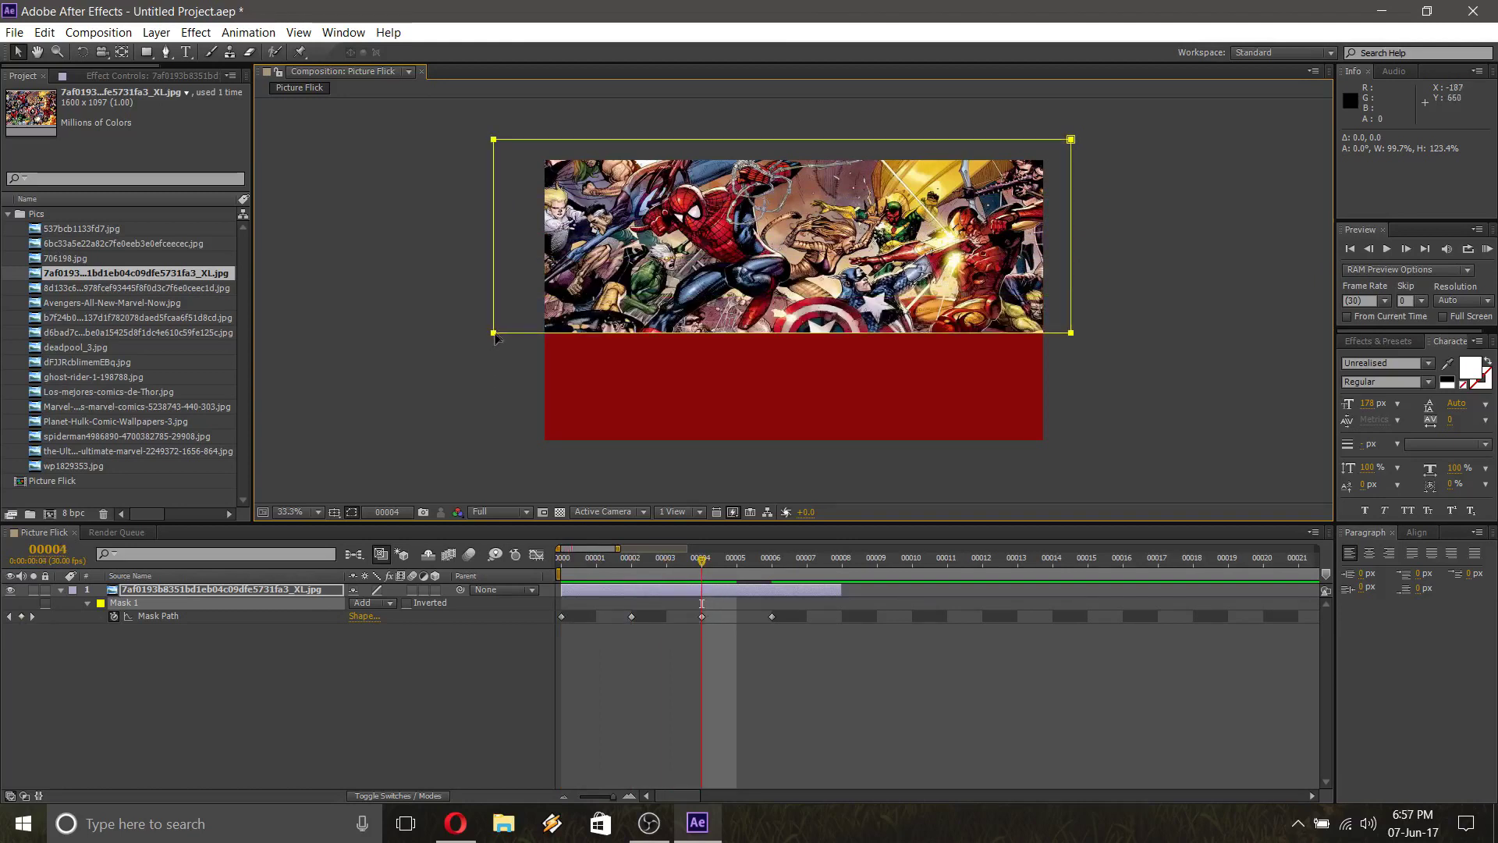
At frame 4, lower the mask's bottom edge further to about 118% of its height, and advance to frame 6
{"action": "double_click", "coordinate": [494, 333]}
{"action": "left_click_drag", "start_coordinate": [493, 332], "coordinate": [492, 368]}
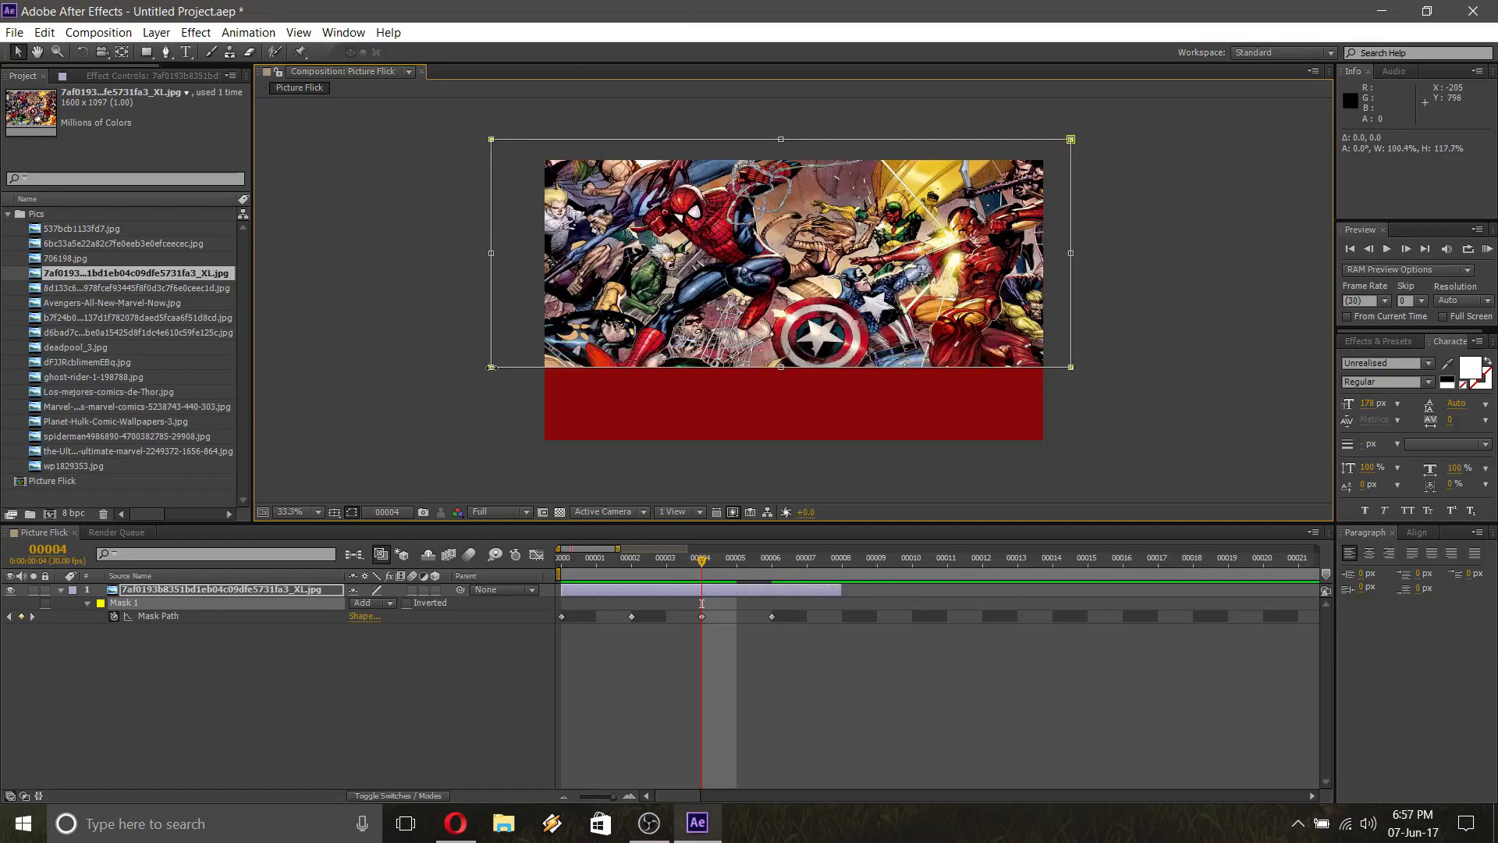
{"action": "key", "text": "Return"}
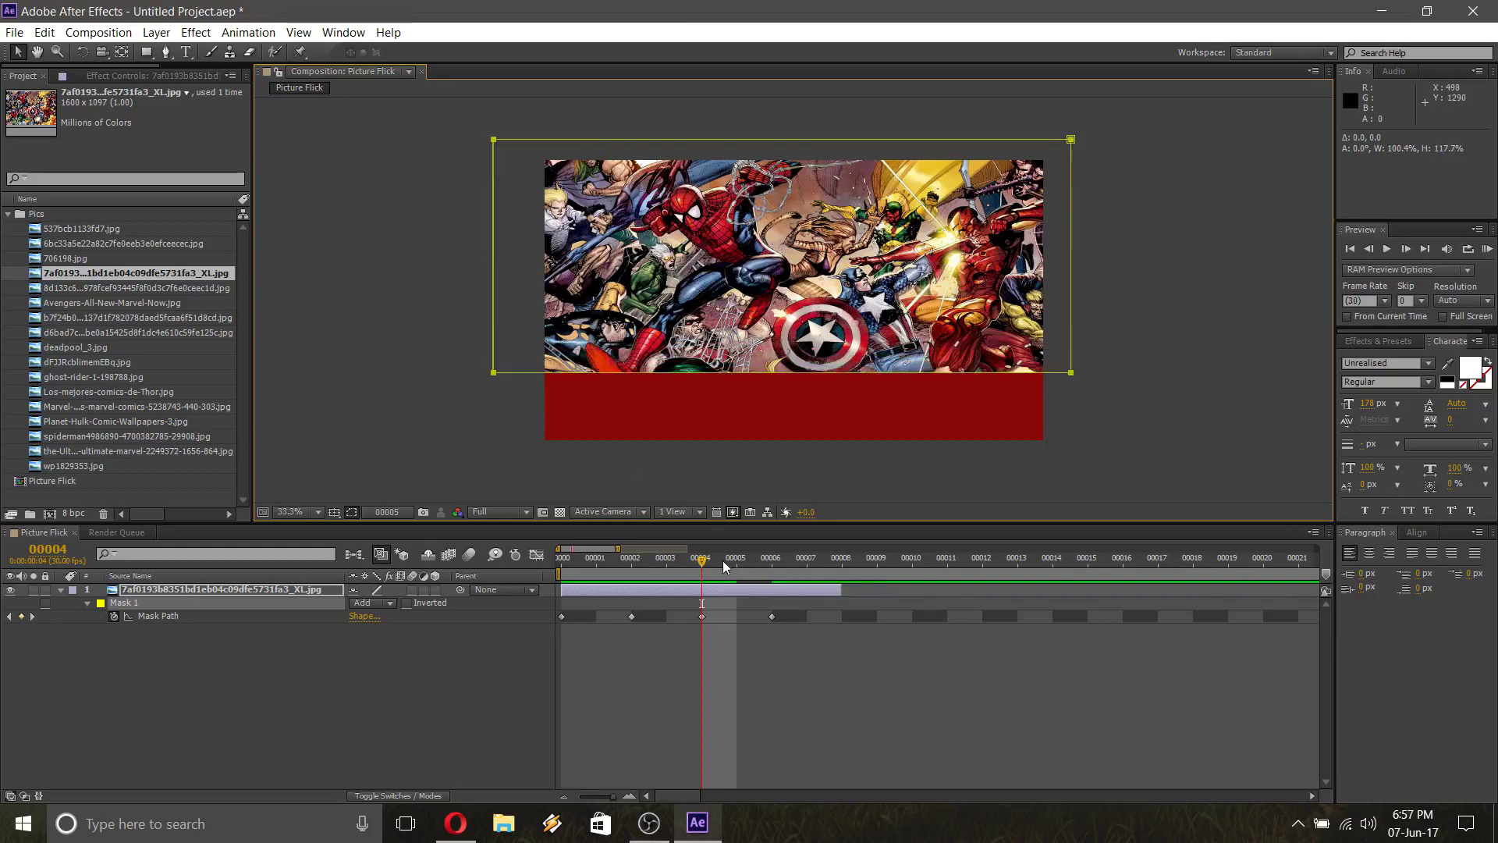
{"action": "key", "text": "Page_Down"}
{"action": "key", "text": "Page_Down"}
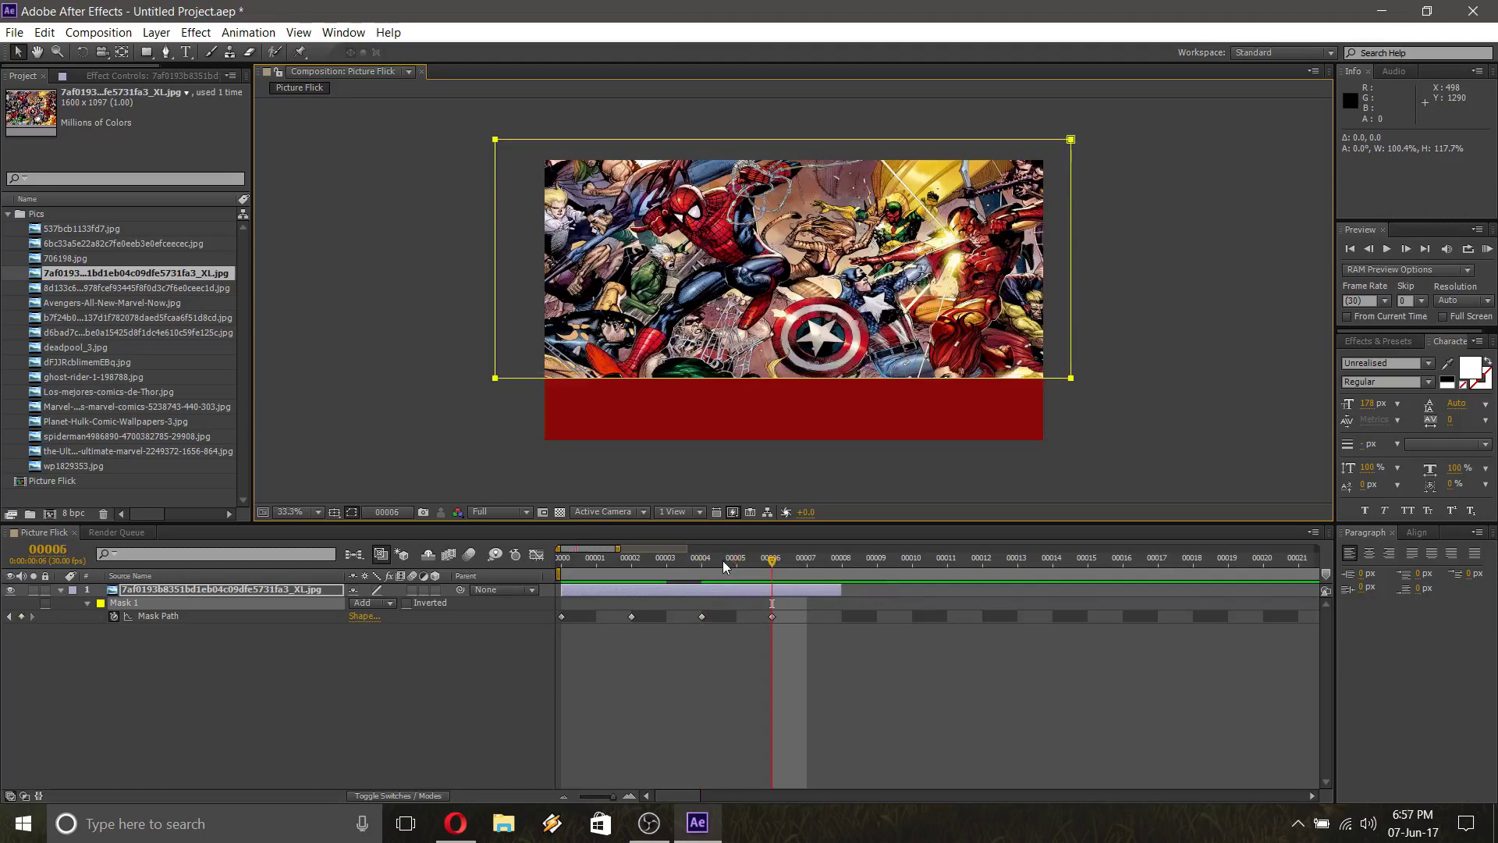
{"action": "left_click", "coordinate": [496, 378]}
{"action": "left_click_drag", "start_coordinate": [495, 378], "coordinate": [490, 414]}
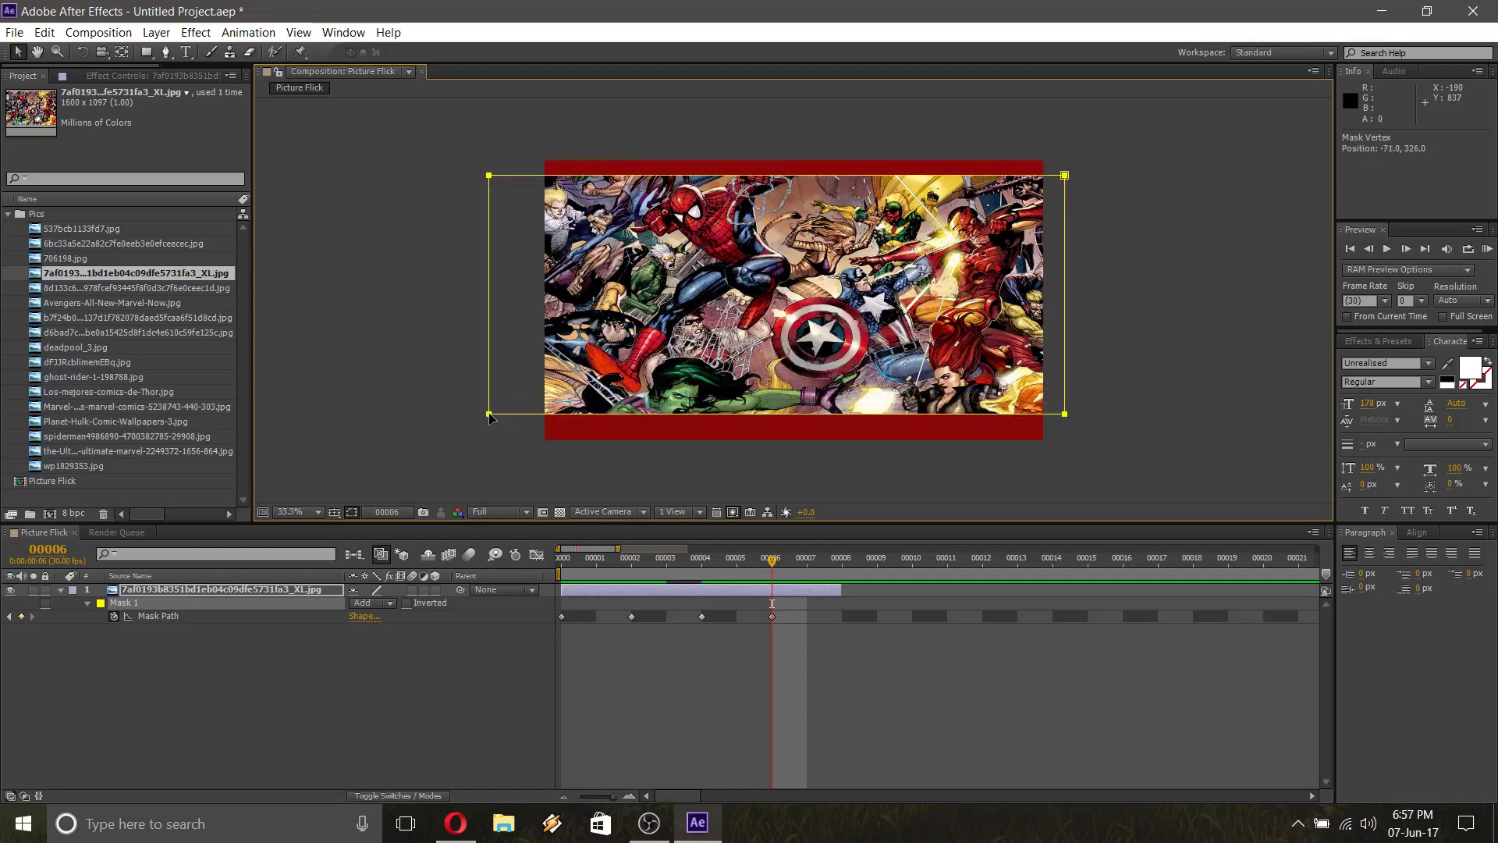
{"action": "key", "text": "ctrl+z"}
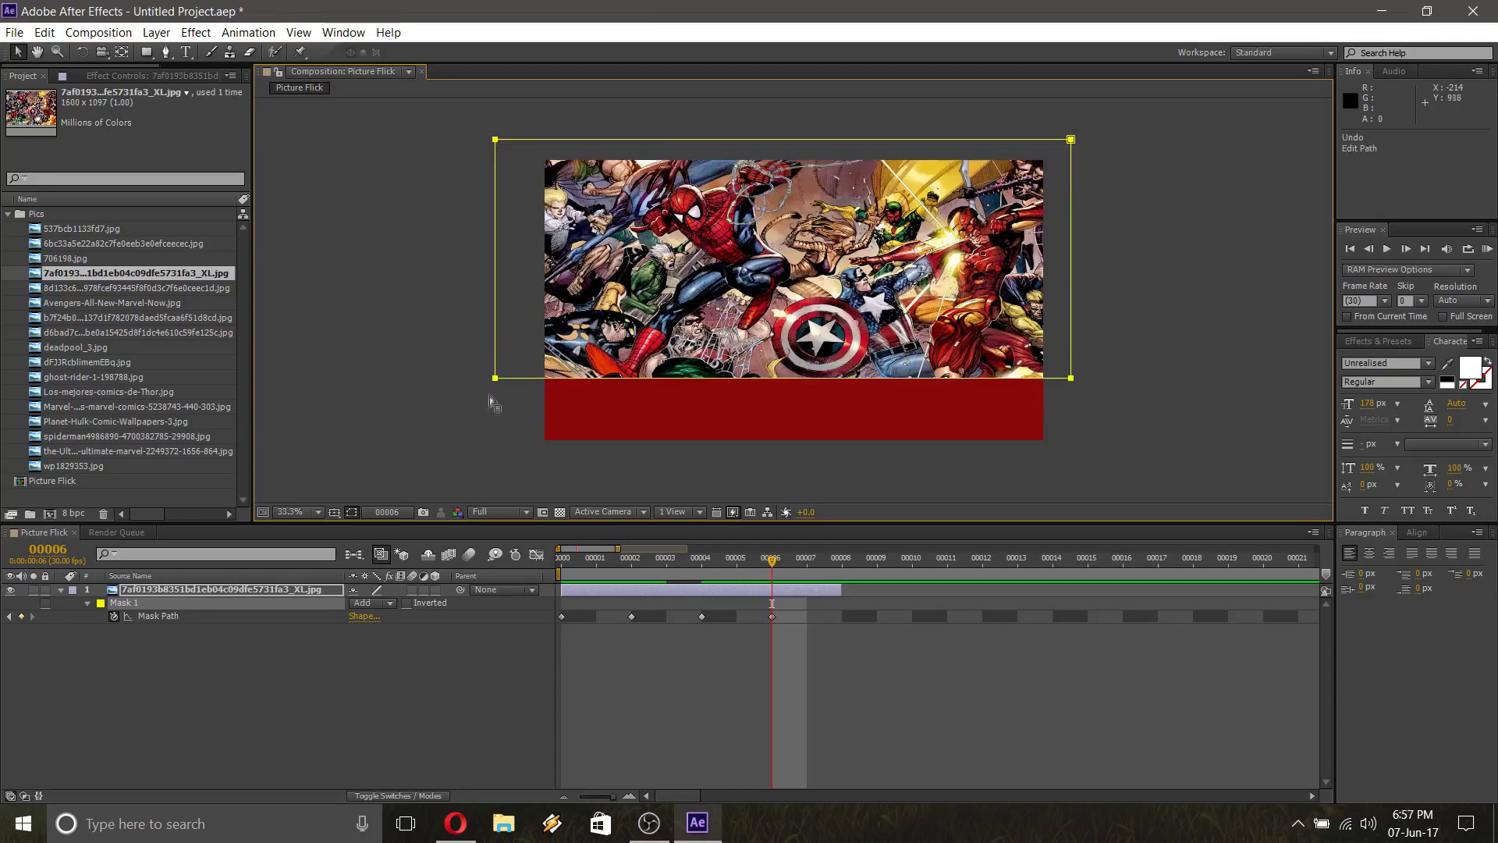
At frame 6, stretch the mask to about 129% of its height so it covers the whole frame
{"action": "left_click", "coordinate": [495, 379]}
{"action": "left_click_drag", "start_coordinate": [493, 382], "coordinate": [497, 452]}
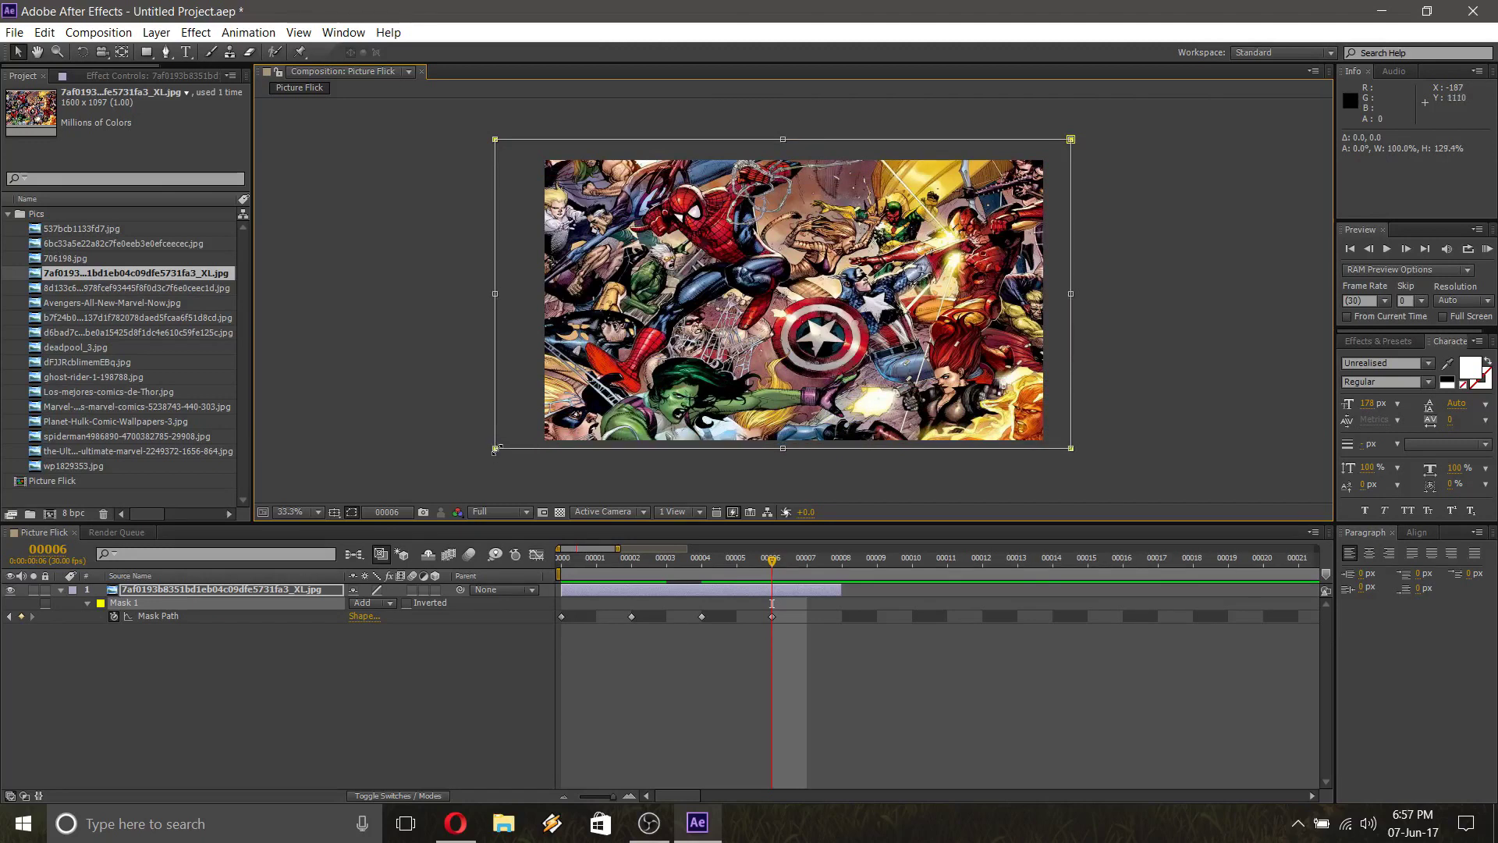
Step and play back and forth between frames 0 and 8 to review the image's mask reveal, stopping at frame 6
{"action": "key", "text": "Page_Down"}
{"action": "key", "text": "Page_Down"}
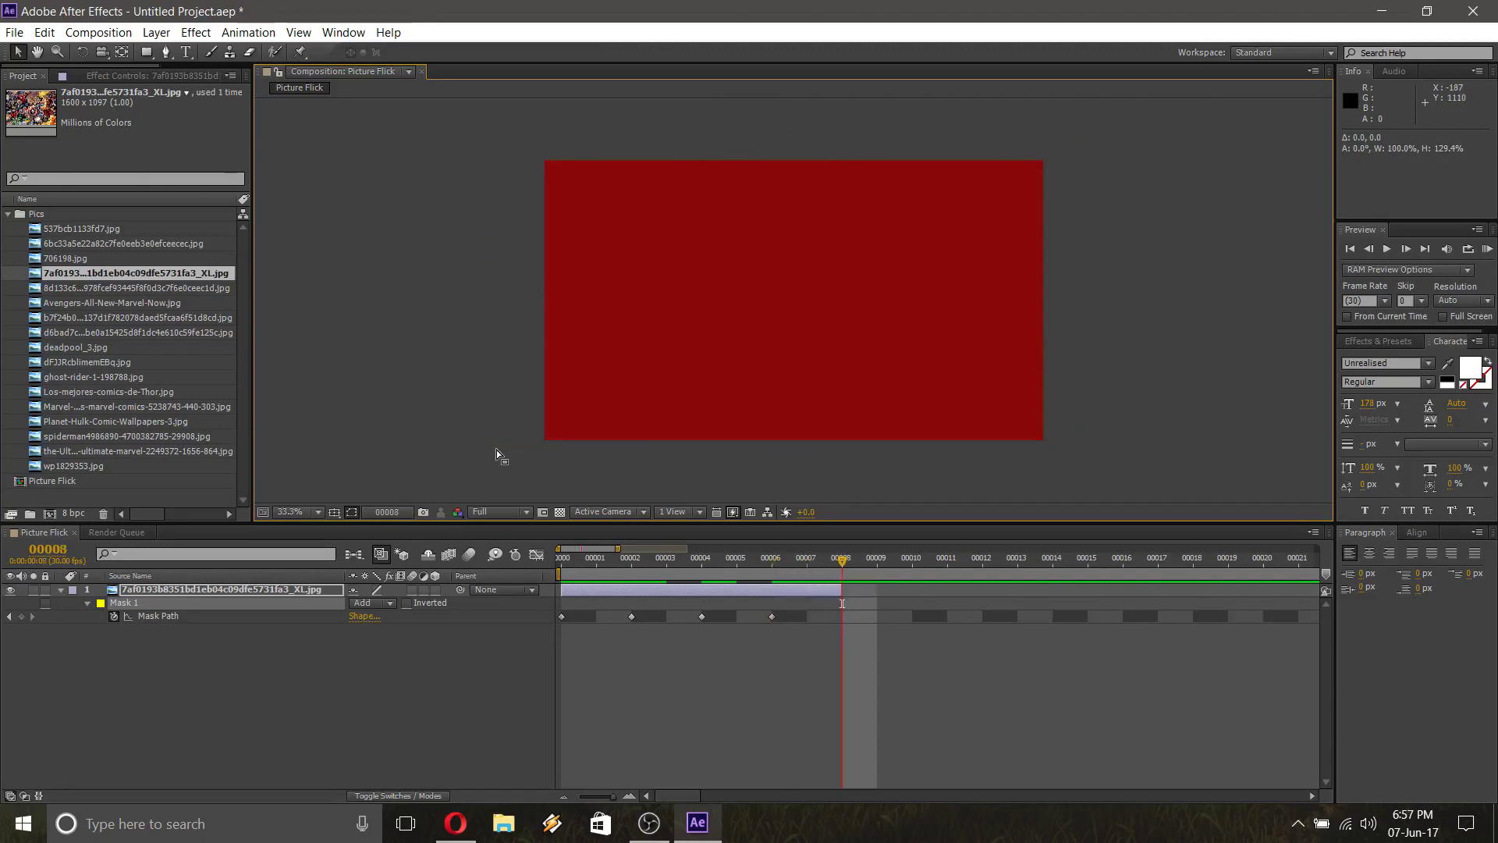
{"action": "key", "text": "Page_Up"}
{"action": "key", "text": "Page_Up"}
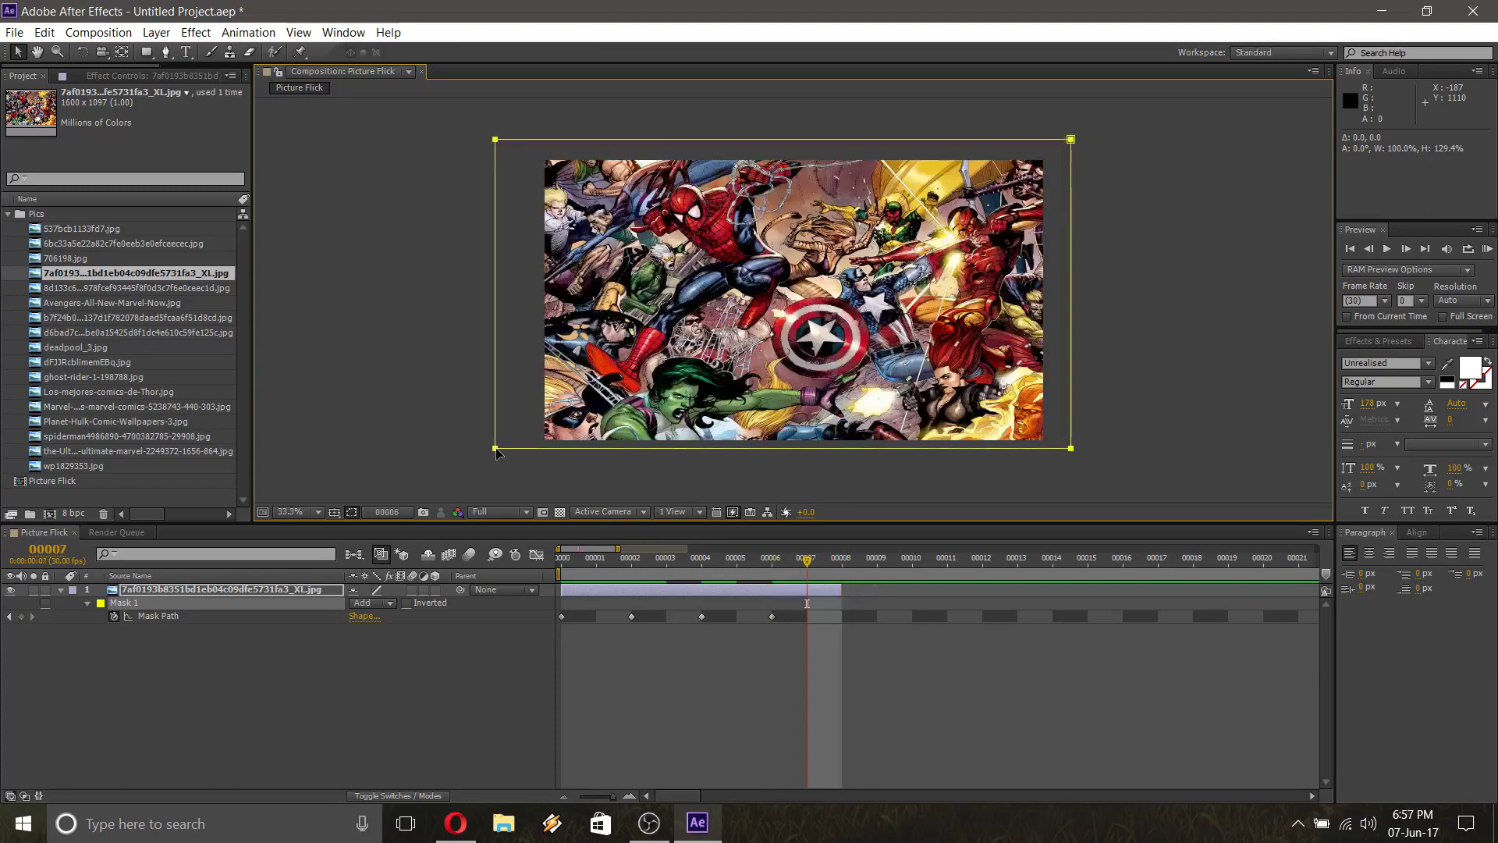
{"action": "key", "text": "Page_Up"}
{"action": "key", "text": "Page_Up"}
{"action": "key", "text": "Page_Up"}
{"action": "key", "text": "Page_Up"}
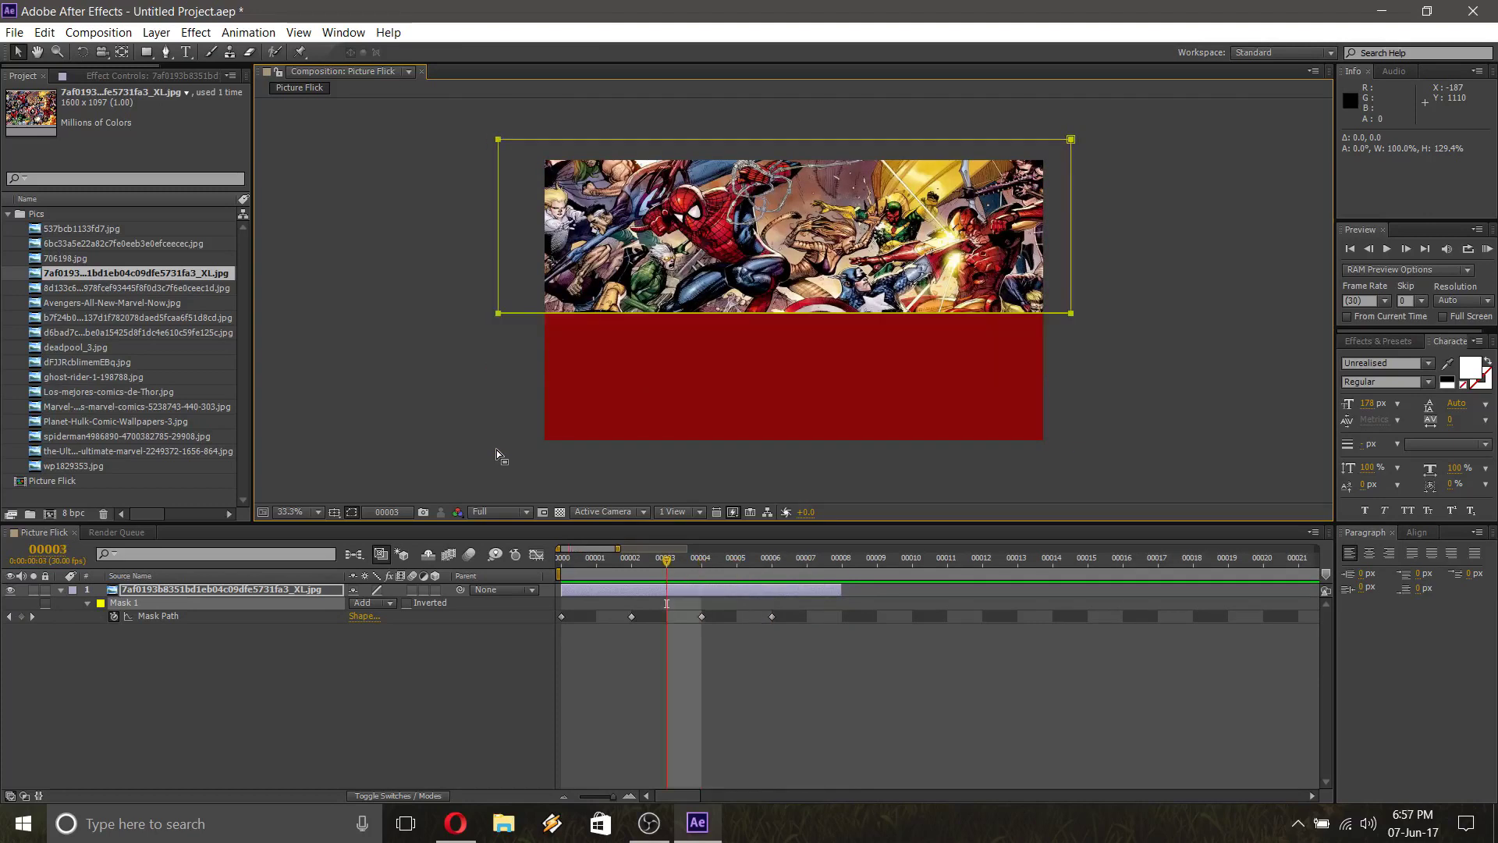
{"action": "key", "text": "Page_Up"}
{"action": "key", "text": "Page_Up"}
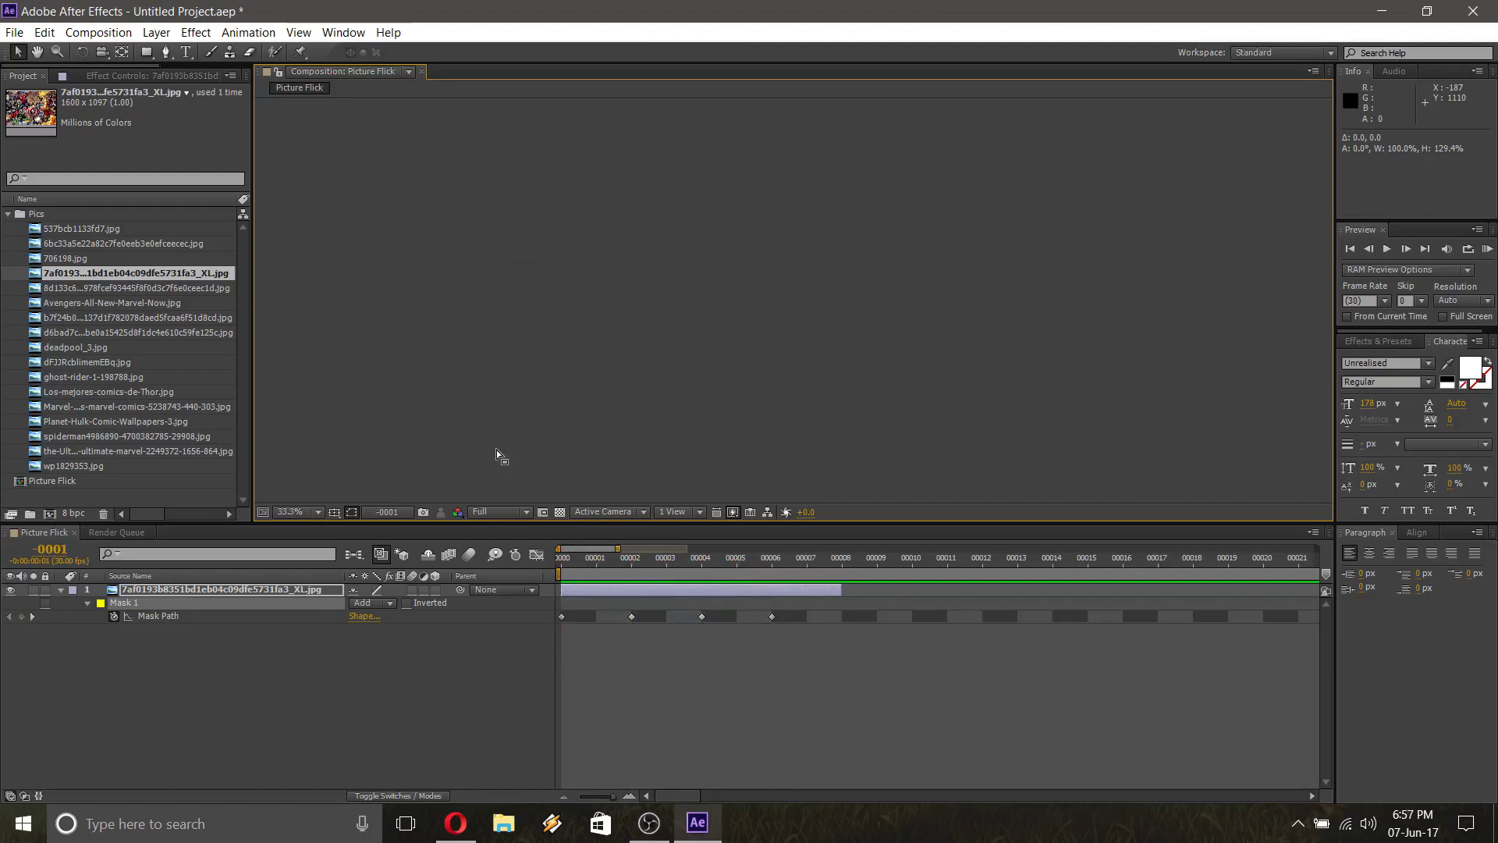
{"action": "key", "text": "Page_Down"}
{"action": "key", "text": "Page_Down"}
{"action": "key", "text": "Page_Down"}
{"action": "key", "text": "Page_Down"}
{"action": "key", "text": "Page_Down"}
{"action": "key", "text": "Page_Down"}
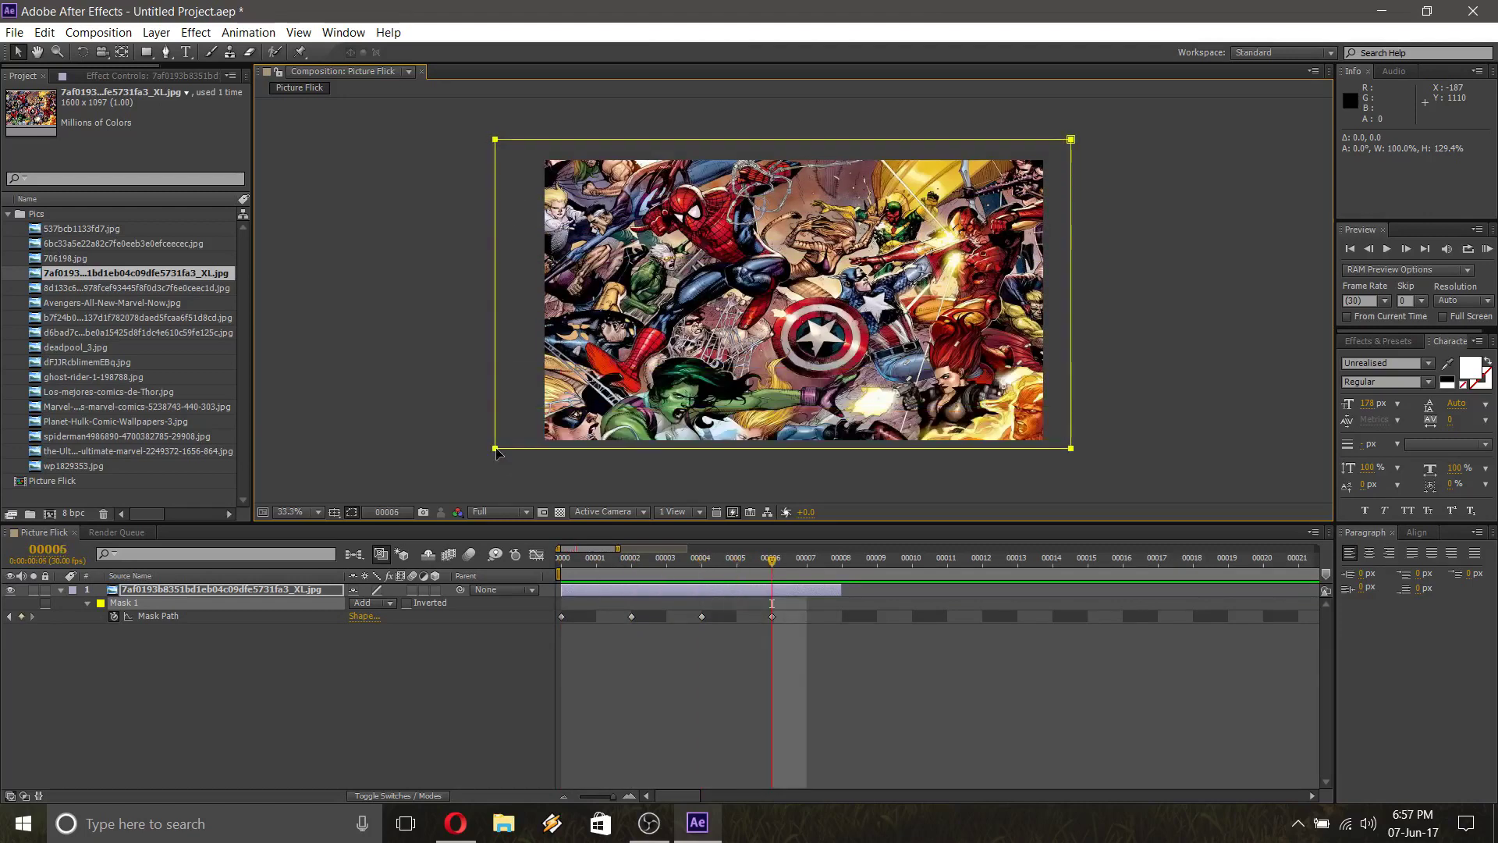
{"action": "key", "text": "Page_Up"}
{"action": "key", "text": "Page_Up"}
{"action": "key", "text": "Page_Up"}
{"action": "key", "text": "Page_Up"}
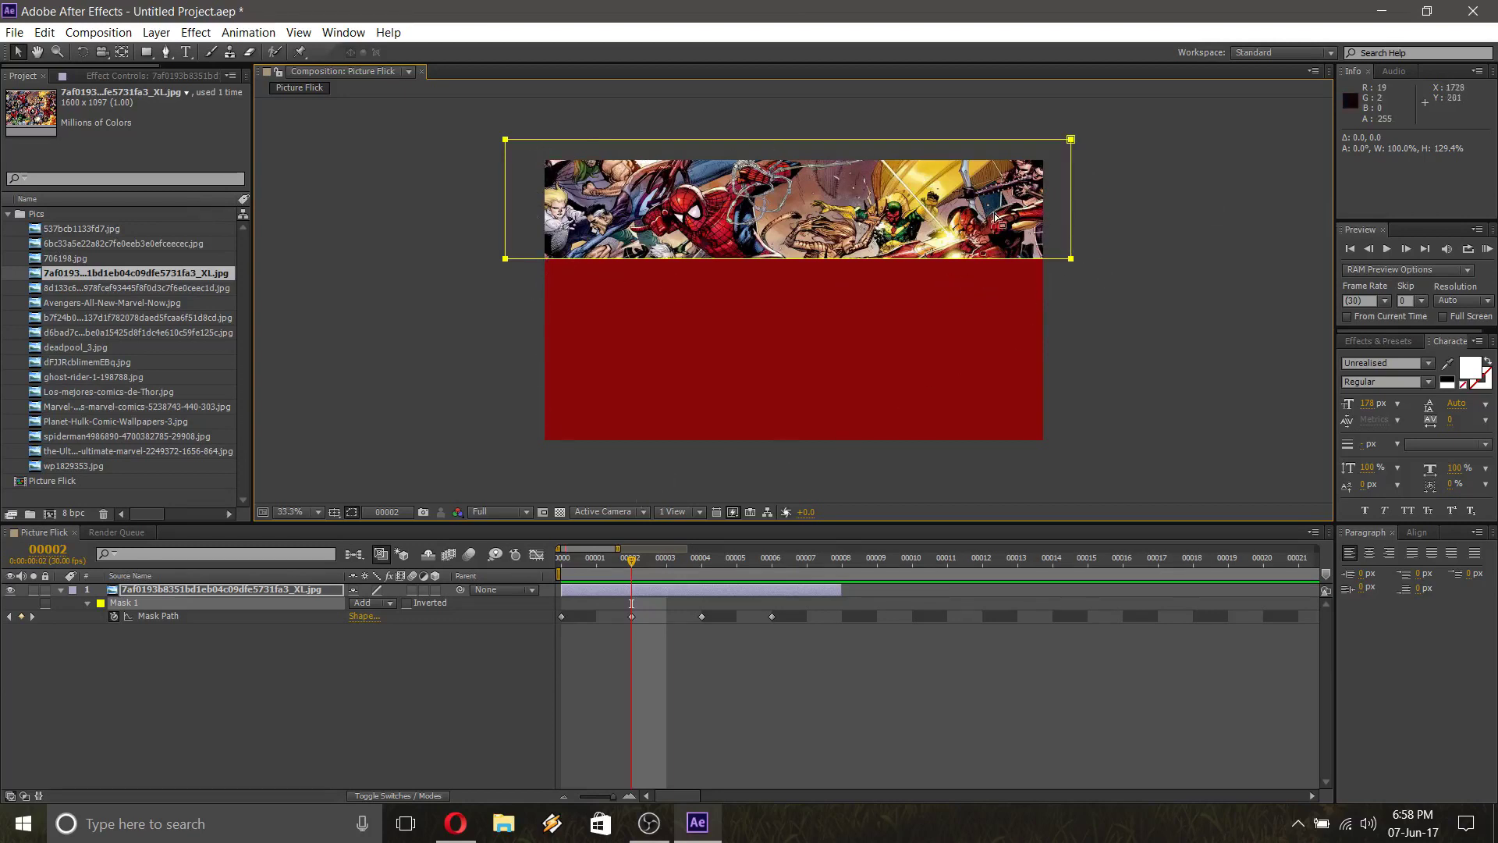
{"action": "key", "text": "space"}
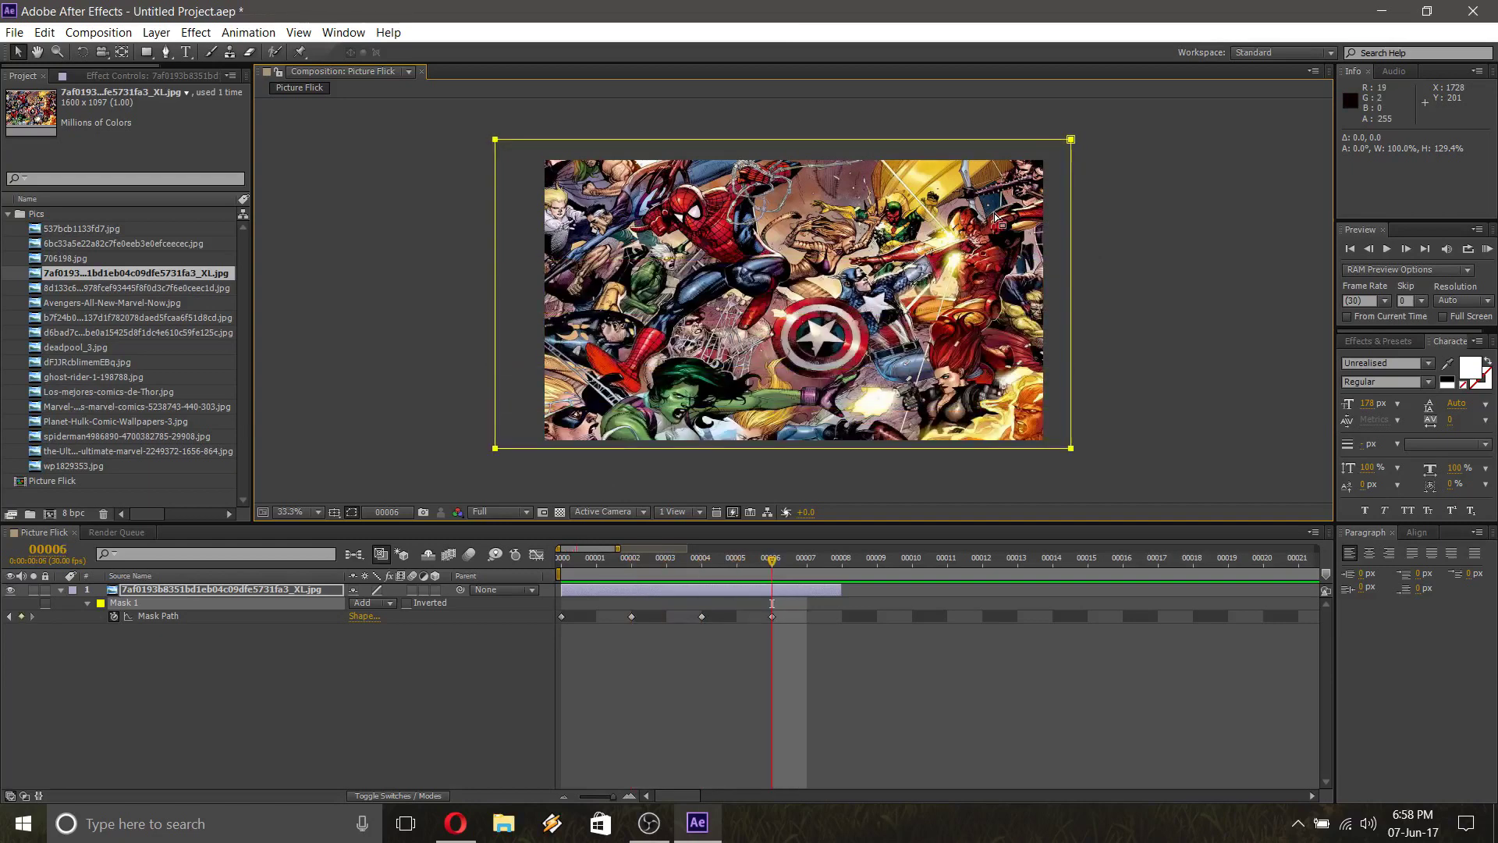
{"action": "key", "text": "Page_Up"}
{"action": "key", "text": "Page_Up"}
{"action": "key", "text": "Page_Up"}
{"action": "key", "text": "Page_Up"}
{"action": "key", "text": "Page_Up"}
{"action": "key", "text": "Page_Up"}
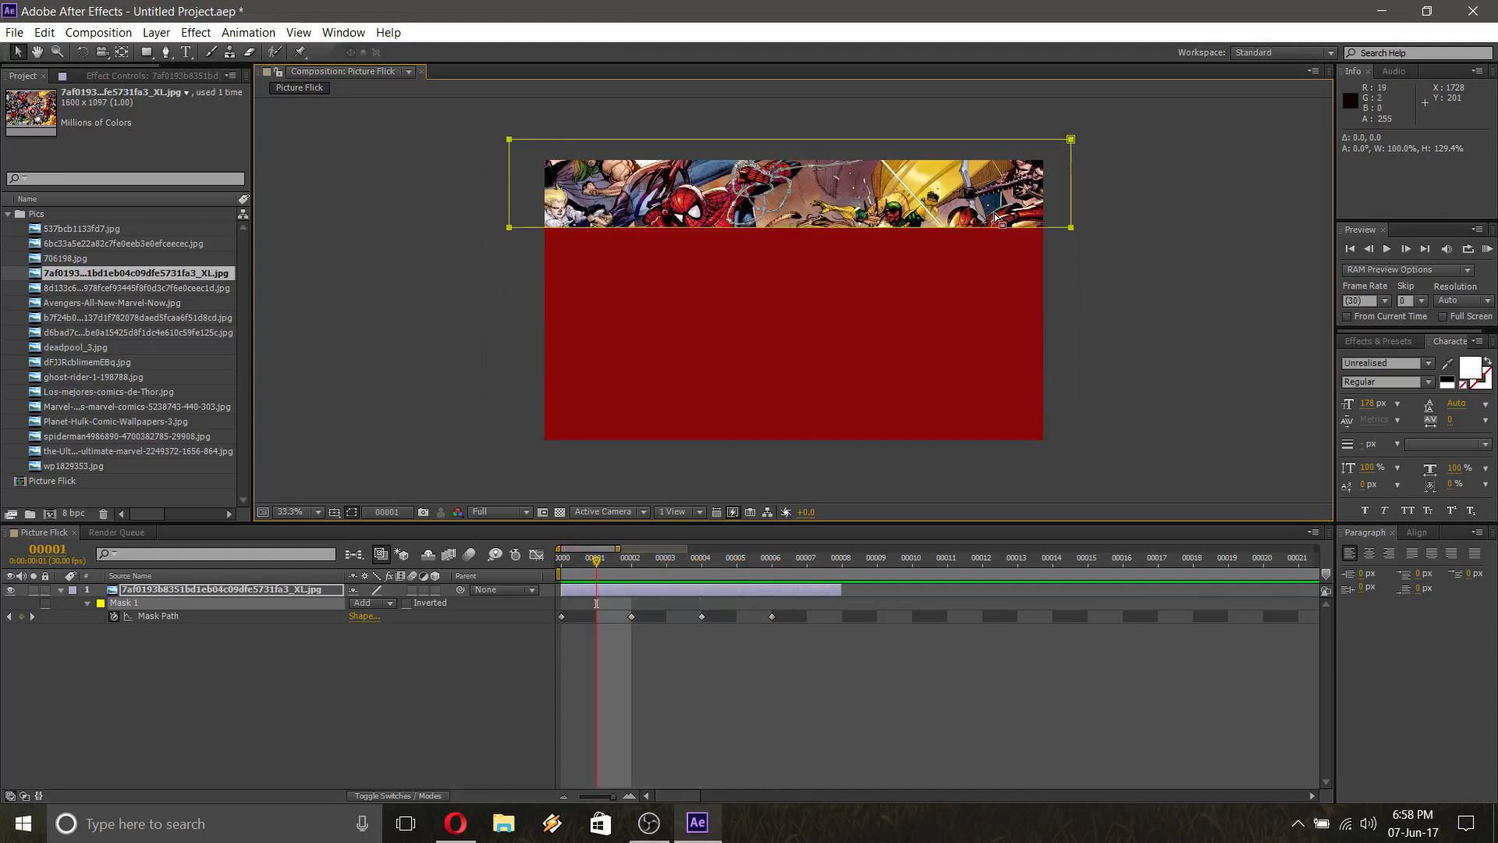
{"action": "key", "text": "Page_Down"}
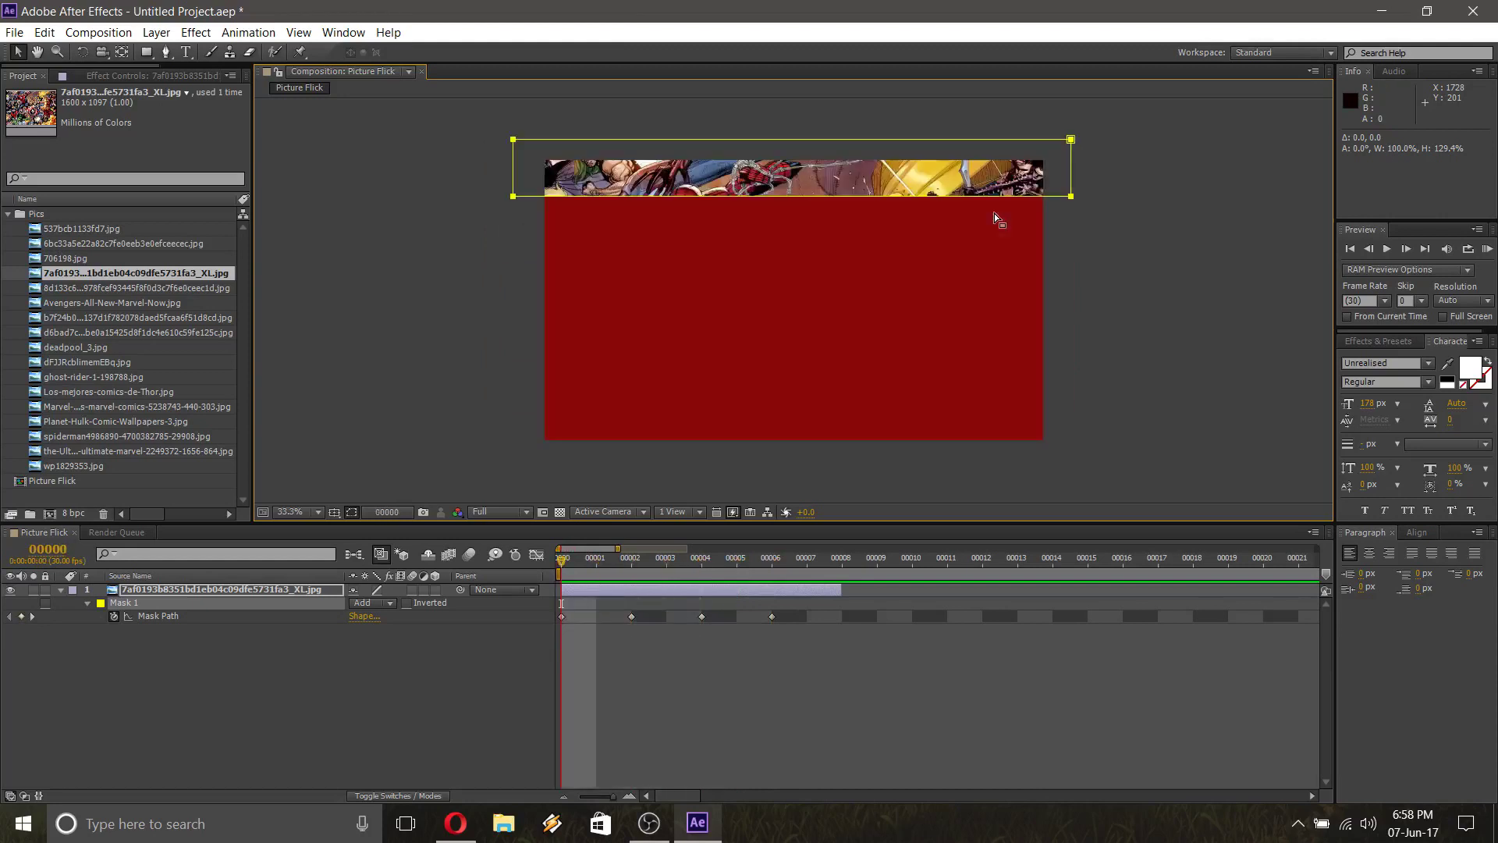
{"action": "key", "text": "Page_Down"}
{"action": "key", "text": "Page_Down"}
{"action": "key", "text": "Page_Down"}
{"action": "key", "text": "Page_Down"}
{"action": "key", "text": "Page_Down"}
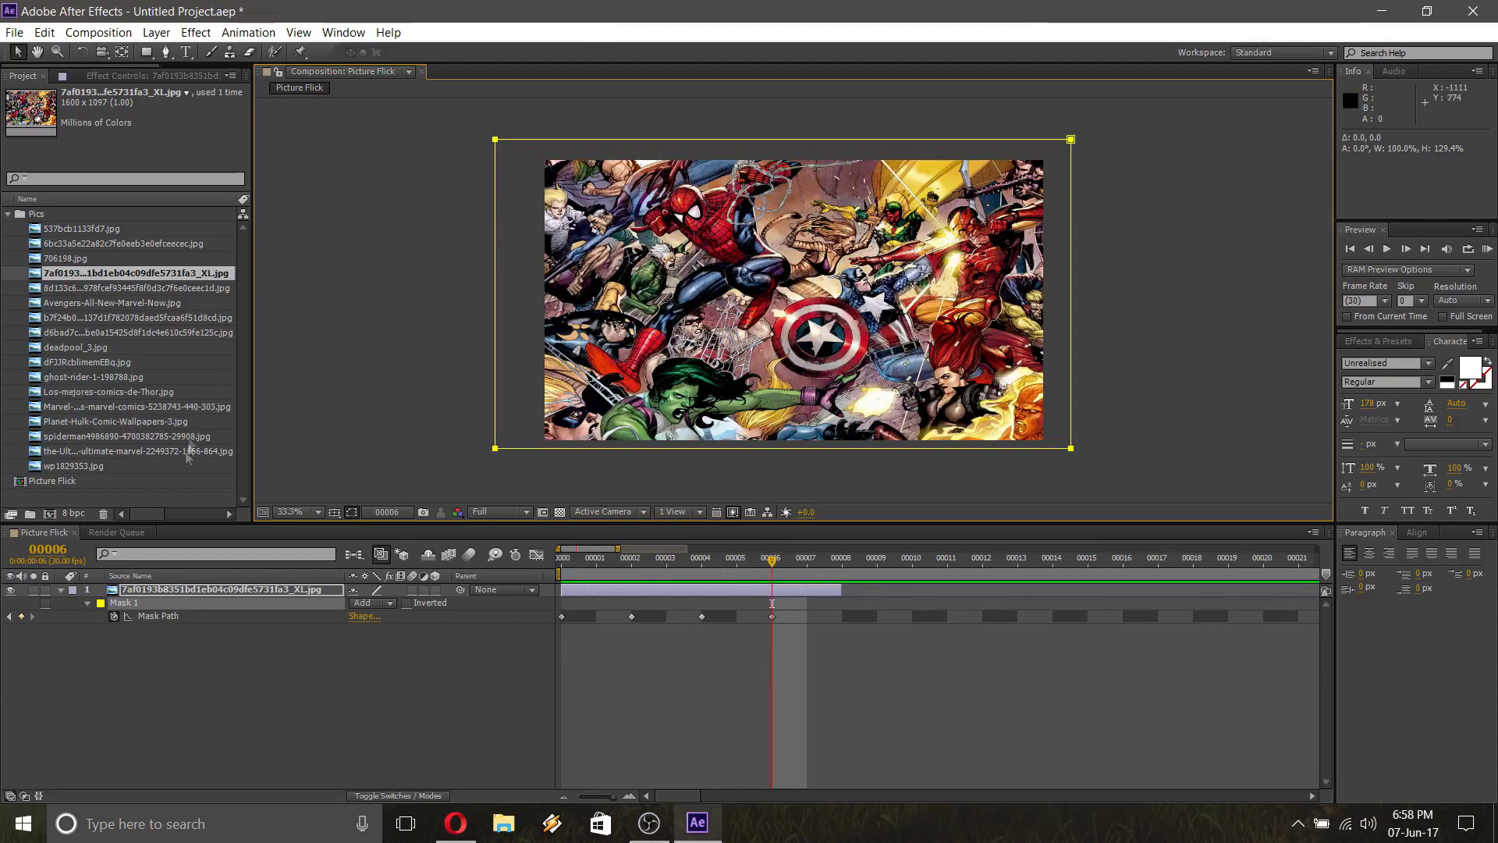
Add 537bcb1133fd7.jpg to the composition above the first image and scale it to about 212% by 216% so it covers the frame
{"action": "left_click", "coordinate": [69, 288]}
{"action": "left_click", "coordinate": [63, 325]}
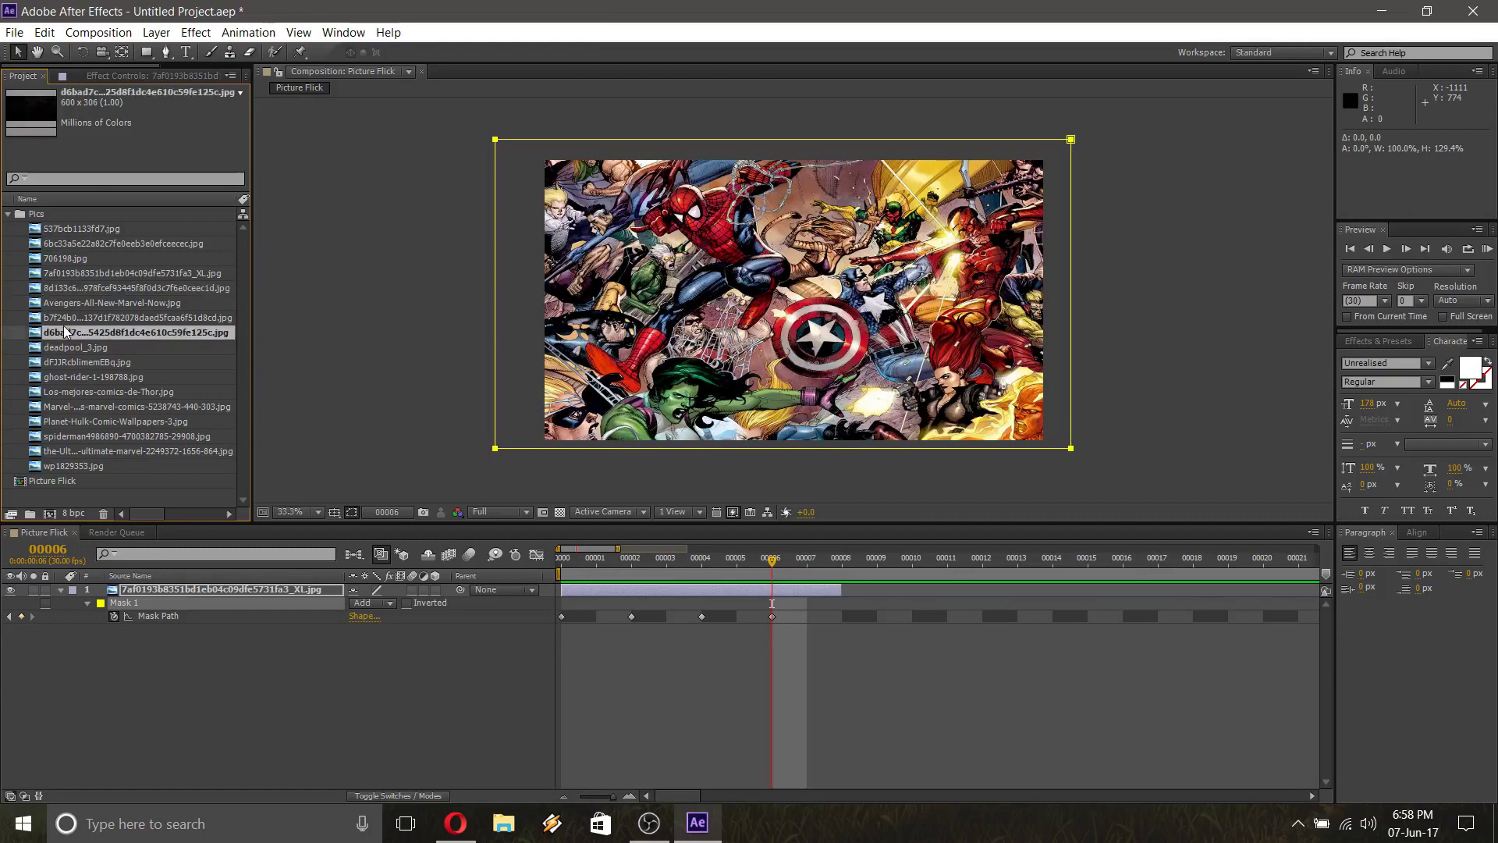
{"action": "left_click", "coordinate": [59, 244]}
{"action": "left_click", "coordinate": [58, 216]}
{"action": "left_click", "coordinate": [58, 228]}
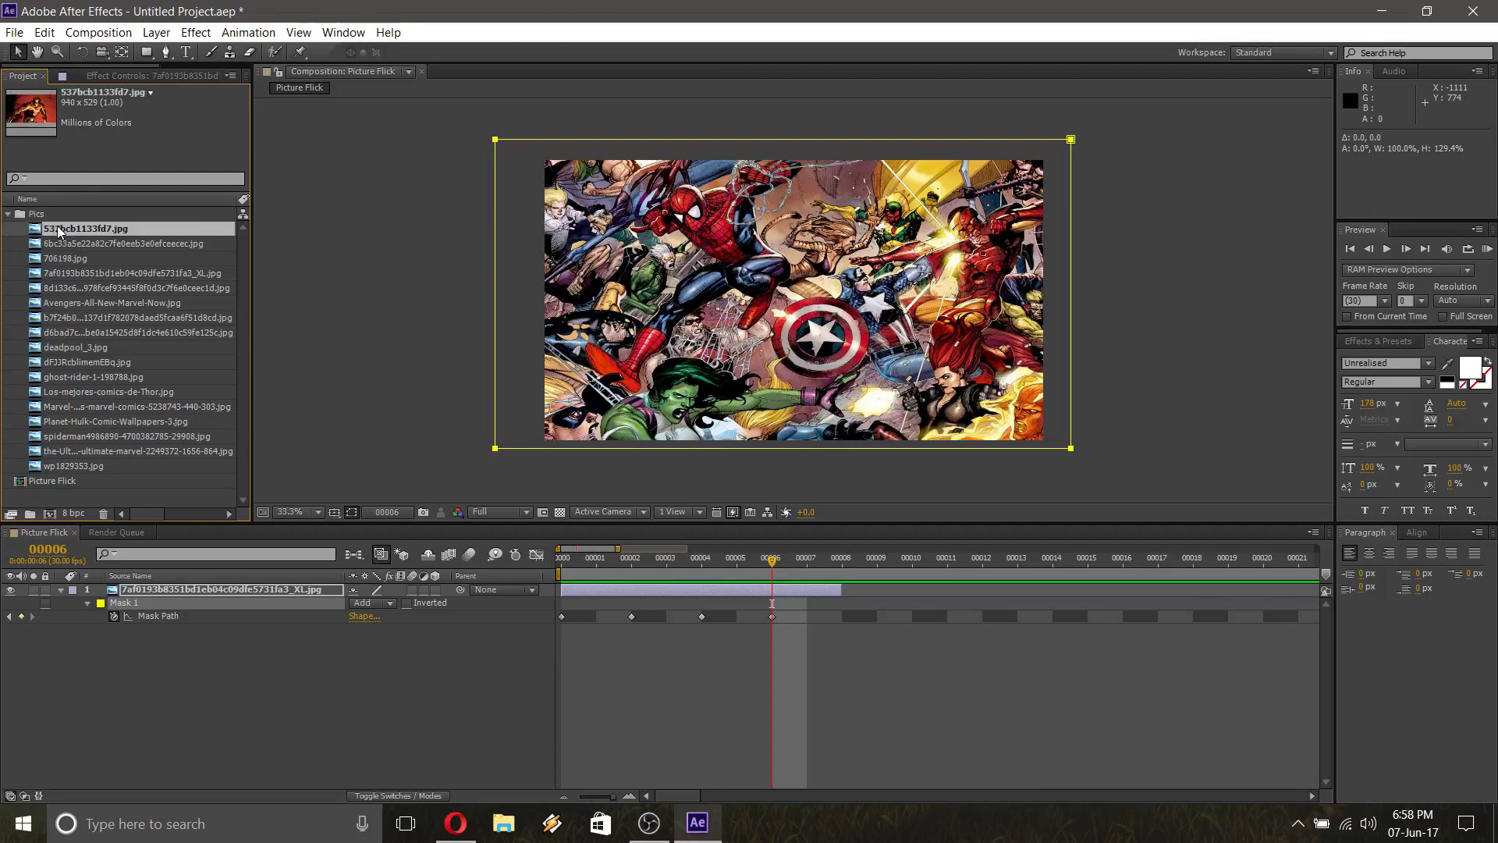
{"action": "left_click_drag", "start_coordinate": [60, 231], "coordinate": [795, 299]}
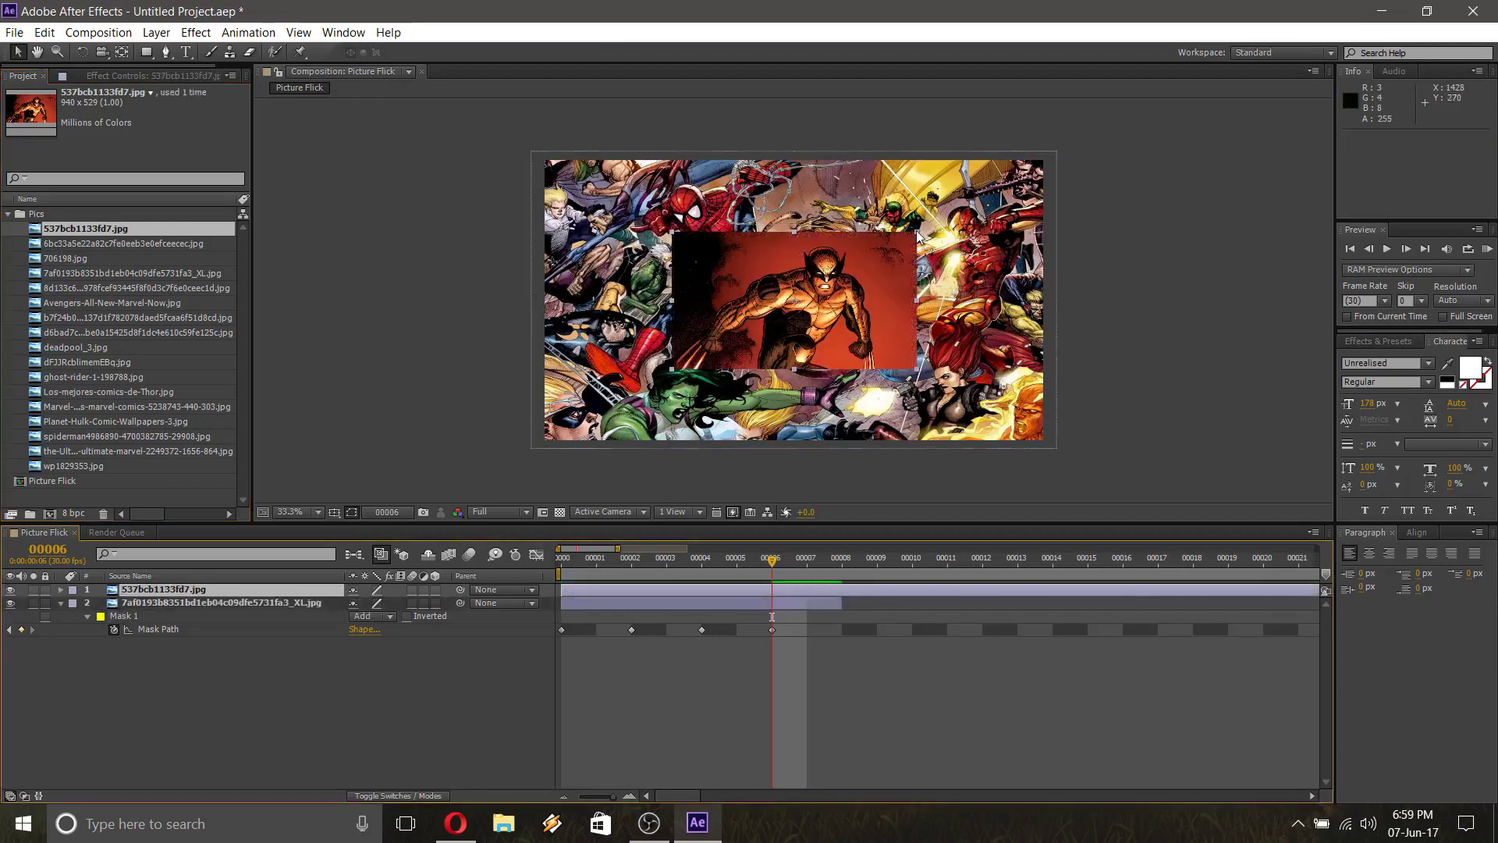
{"action": "left_click_drag", "start_coordinate": [918, 234], "coordinate": [1055, 151]}
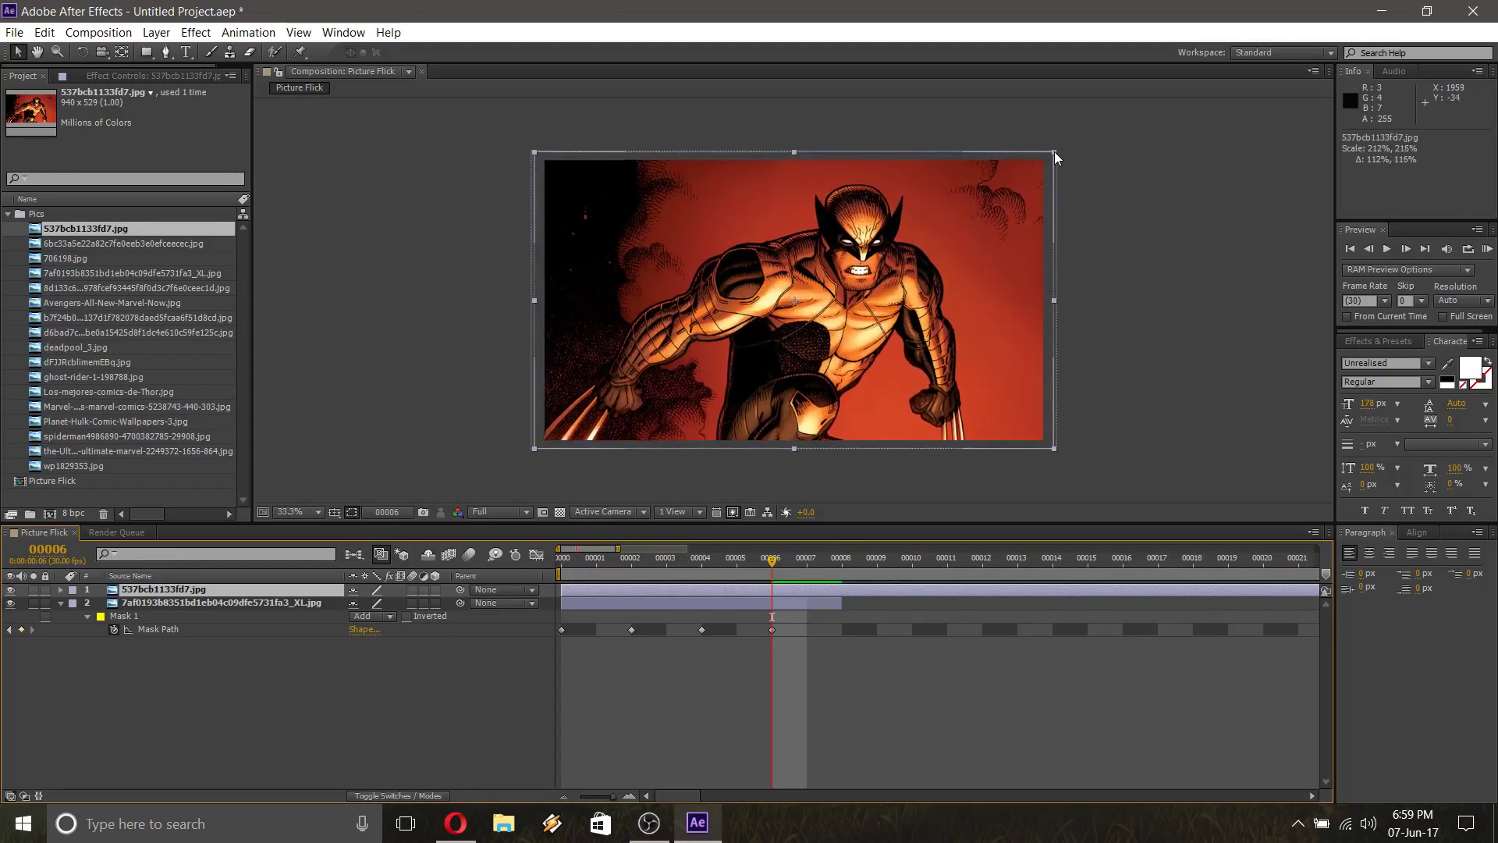
{"action": "left_click_drag", "start_coordinate": [1056, 151], "coordinate": [1055, 152]}
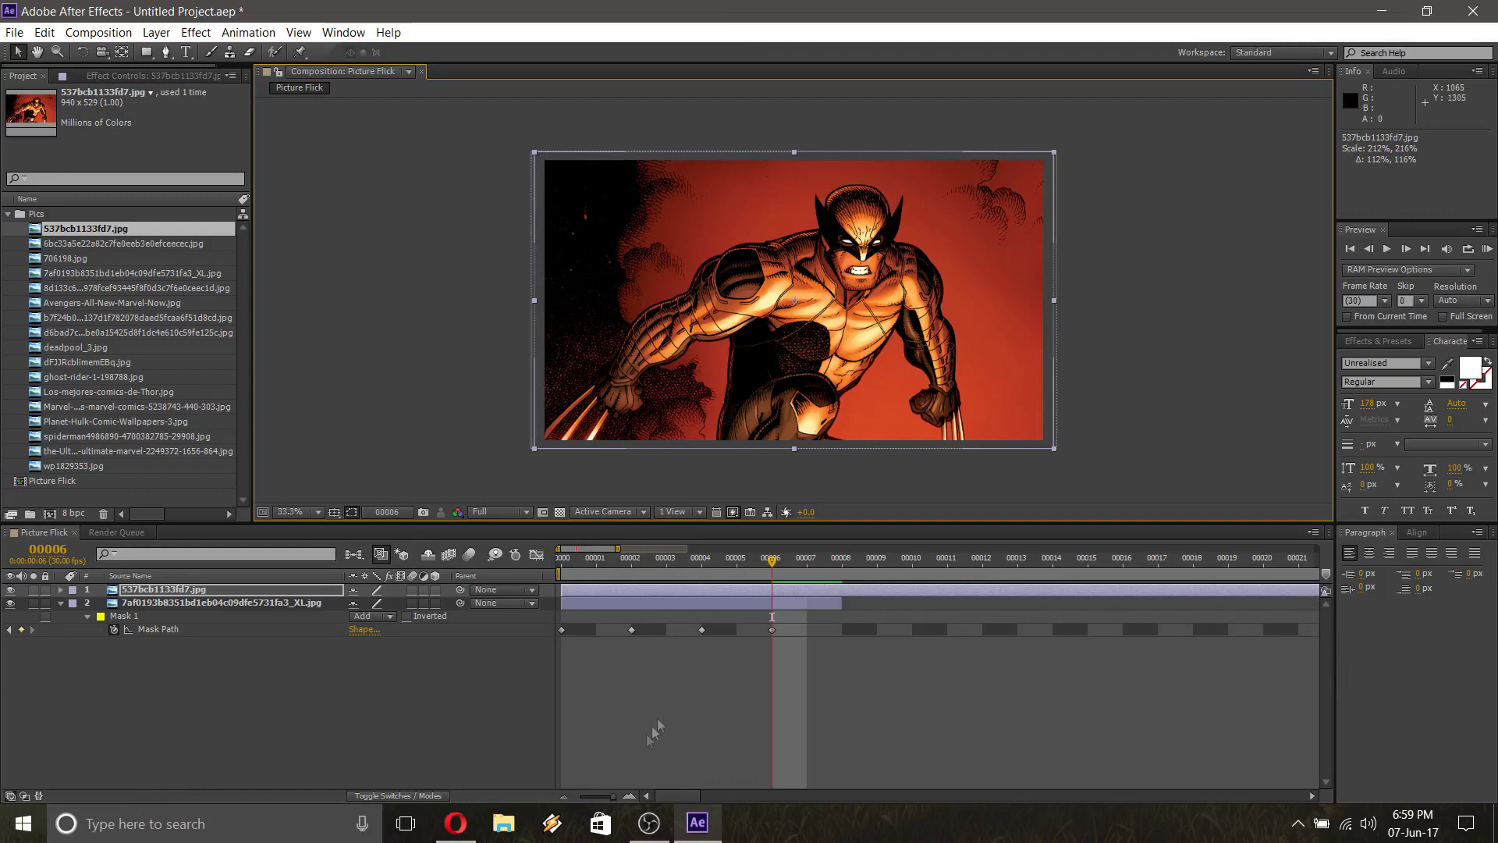
Extend both image layers past the end of the composition, with out points at about frames 373 and 372
{"action": "left_click_drag", "start_coordinate": [612, 796], "coordinate": [580, 798]}
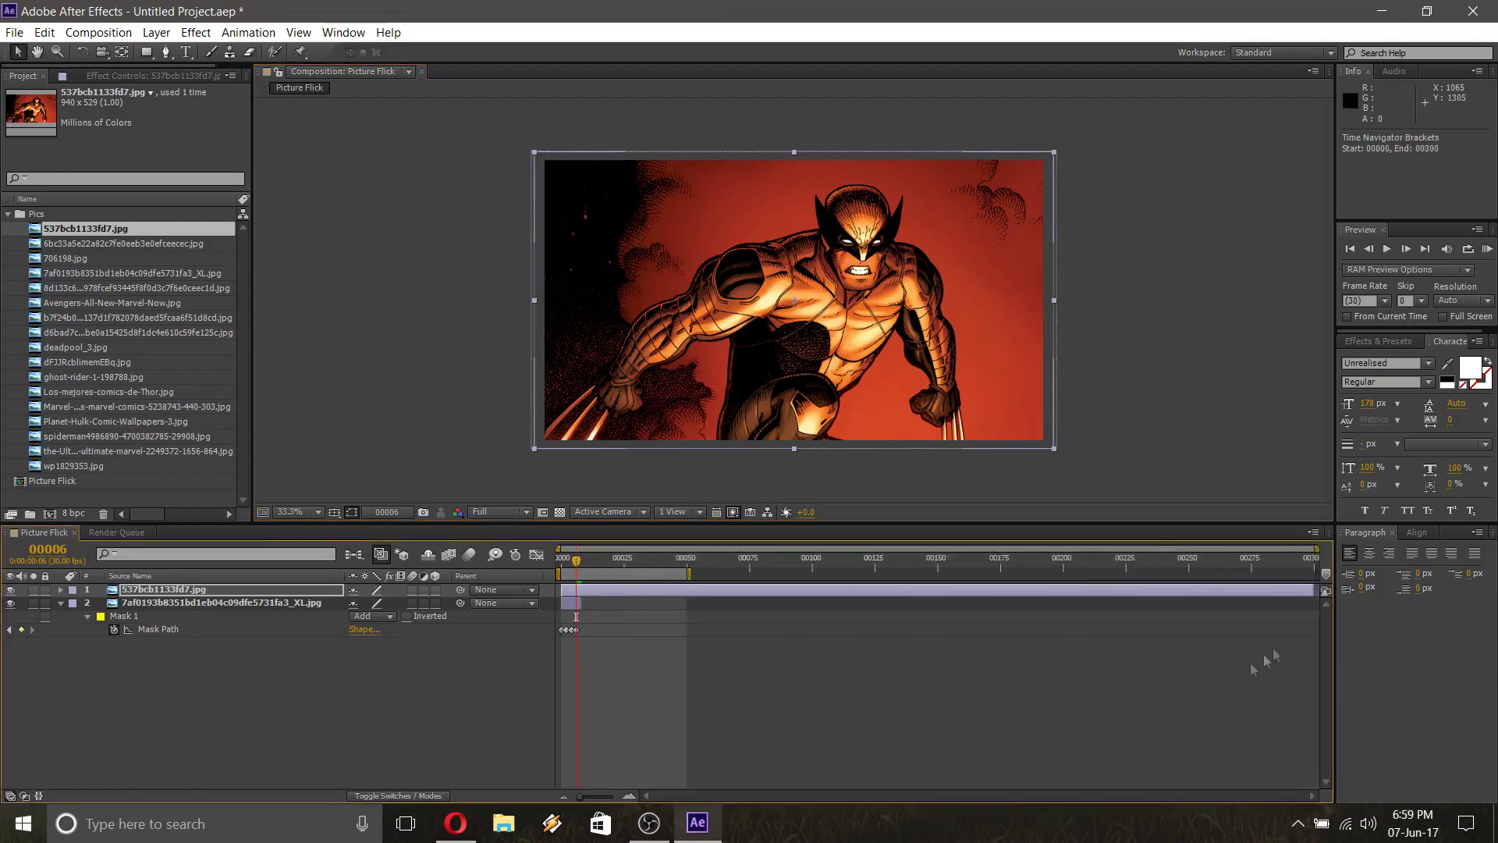
{"action": "left_click_drag", "start_coordinate": [1316, 590], "coordinate": [605, 606]}
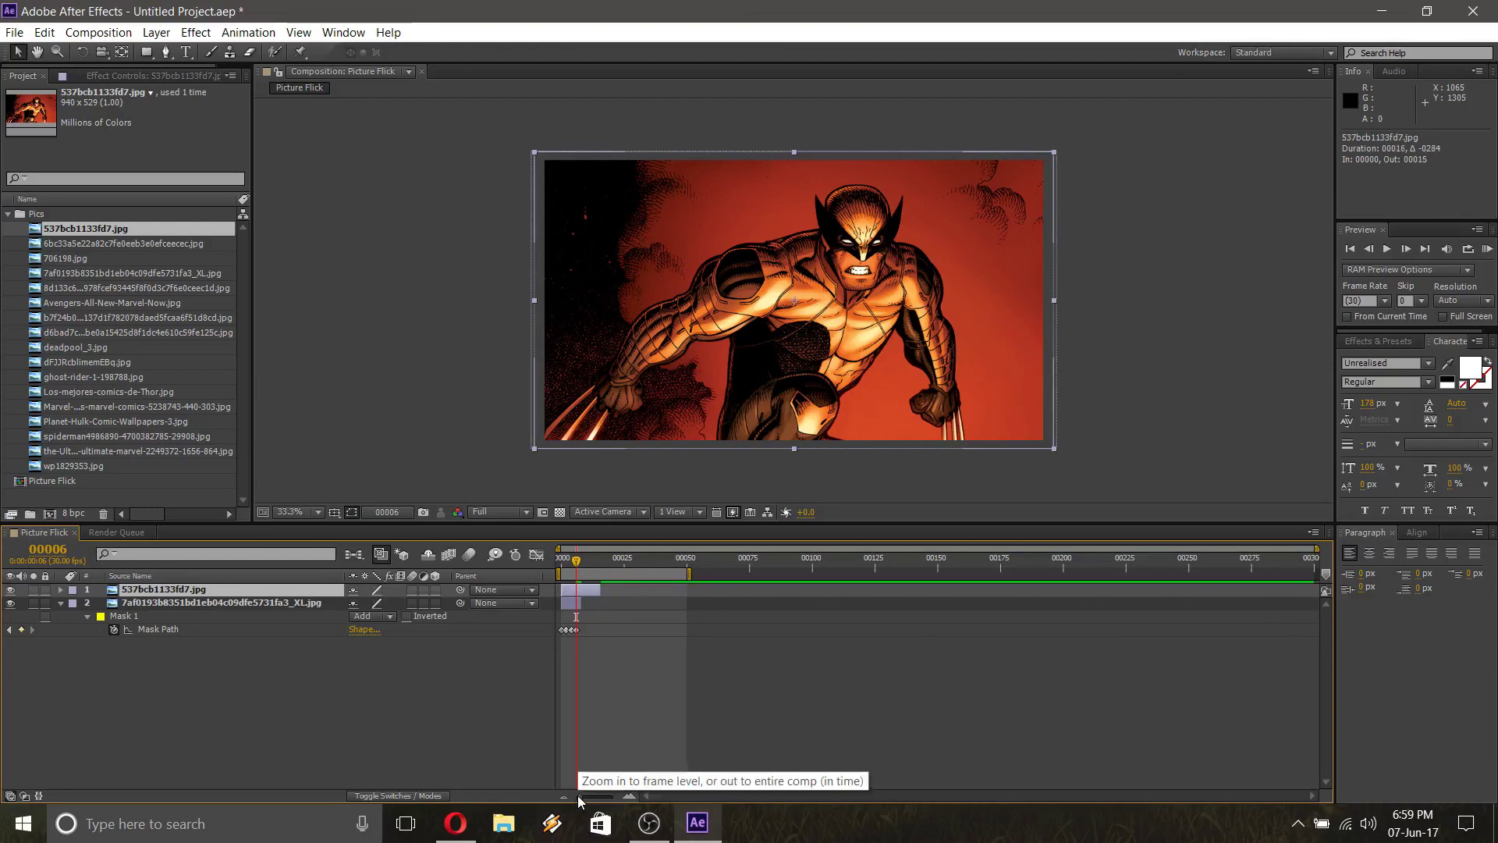
{"action": "left_click_drag", "start_coordinate": [600, 590], "coordinate": [1494, 590]}
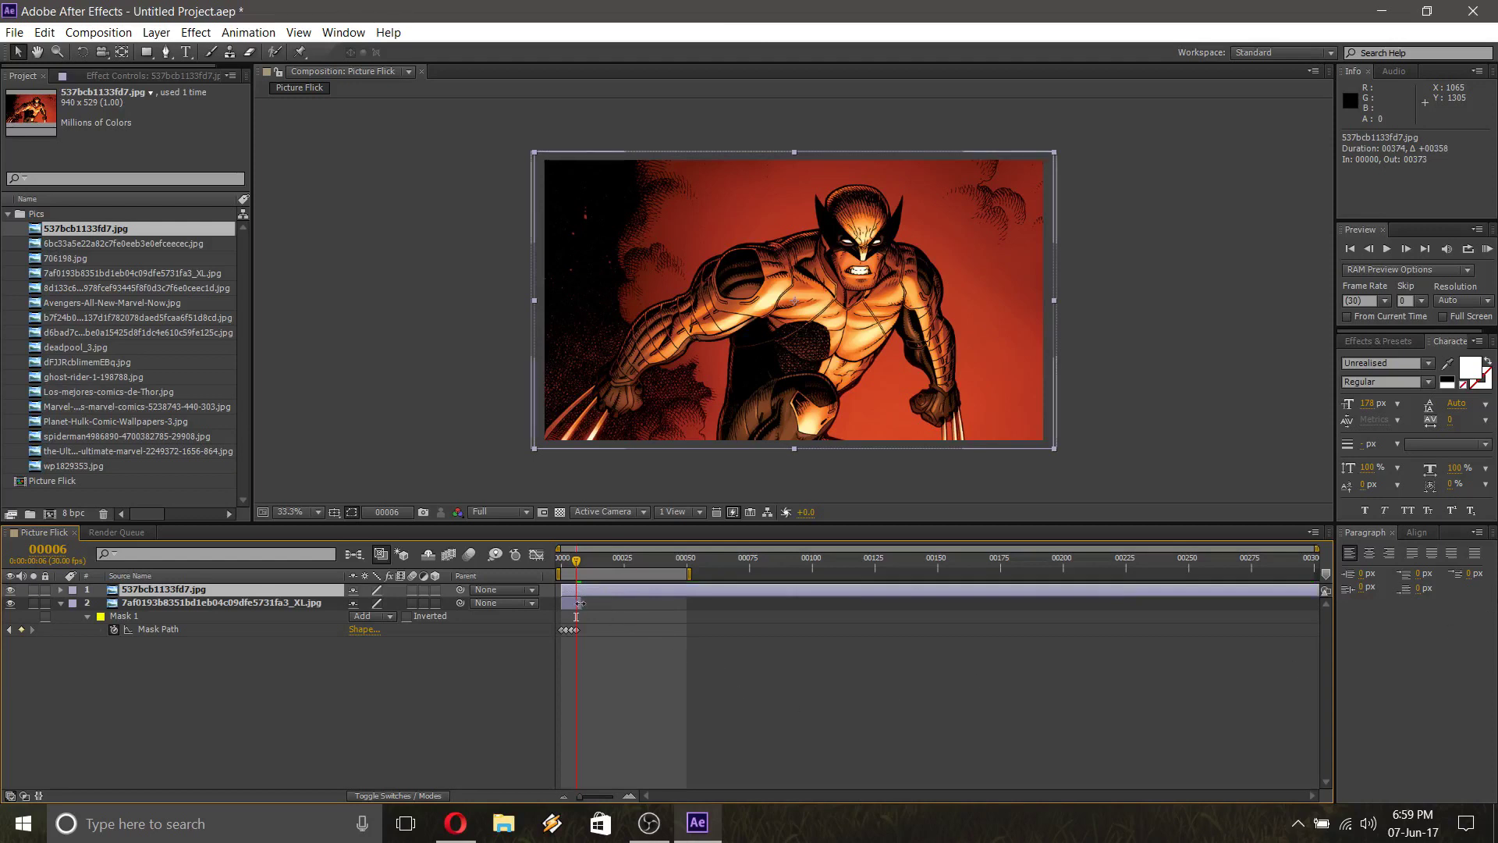
{"action": "left_click_drag", "start_coordinate": [580, 603], "coordinate": [1327, 603]}
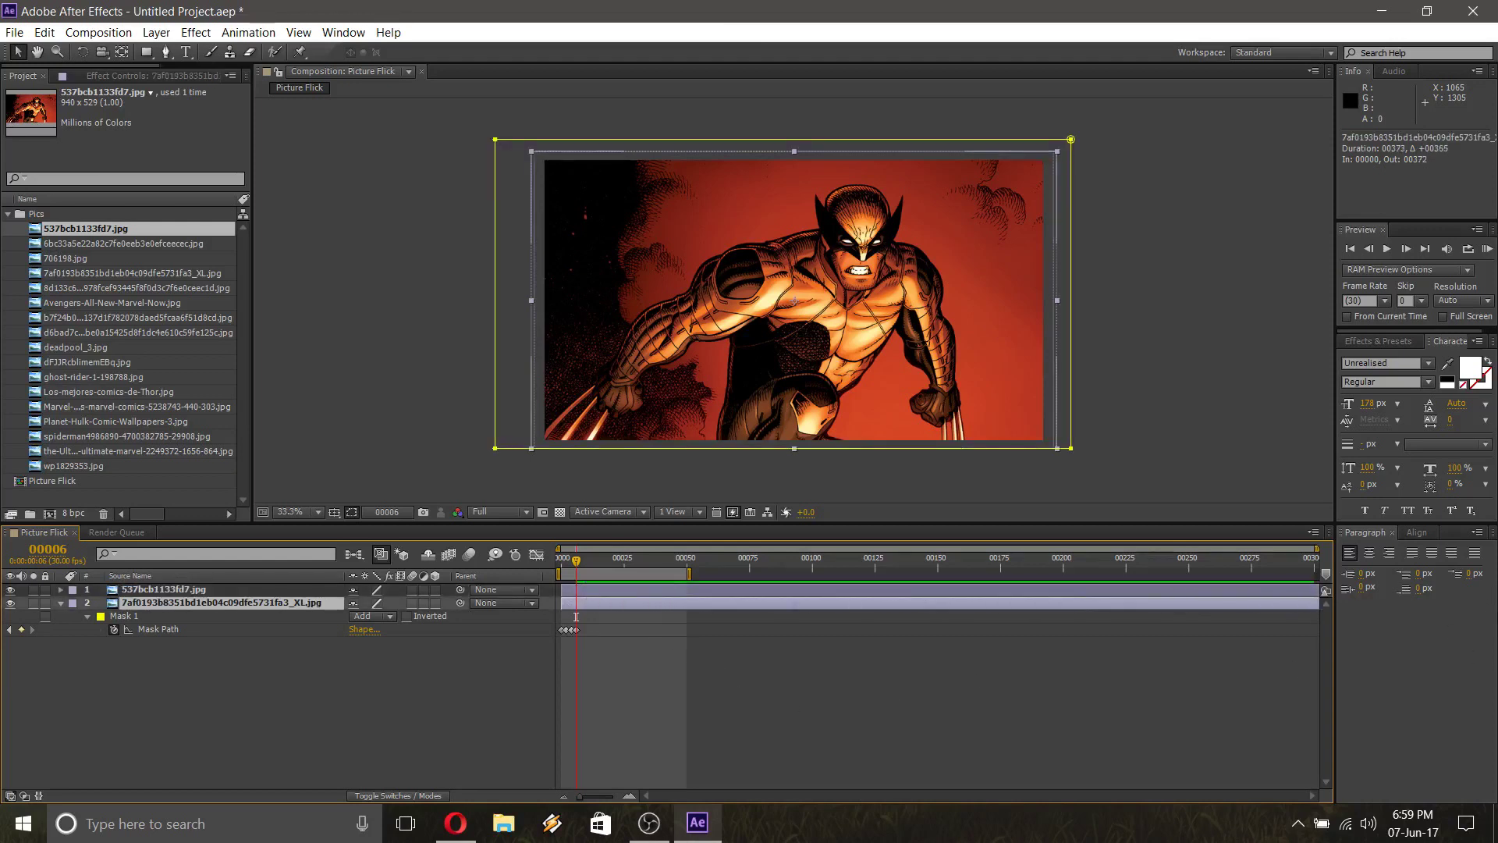
{"action": "left_click_drag", "start_coordinate": [578, 795], "coordinate": [616, 799]}
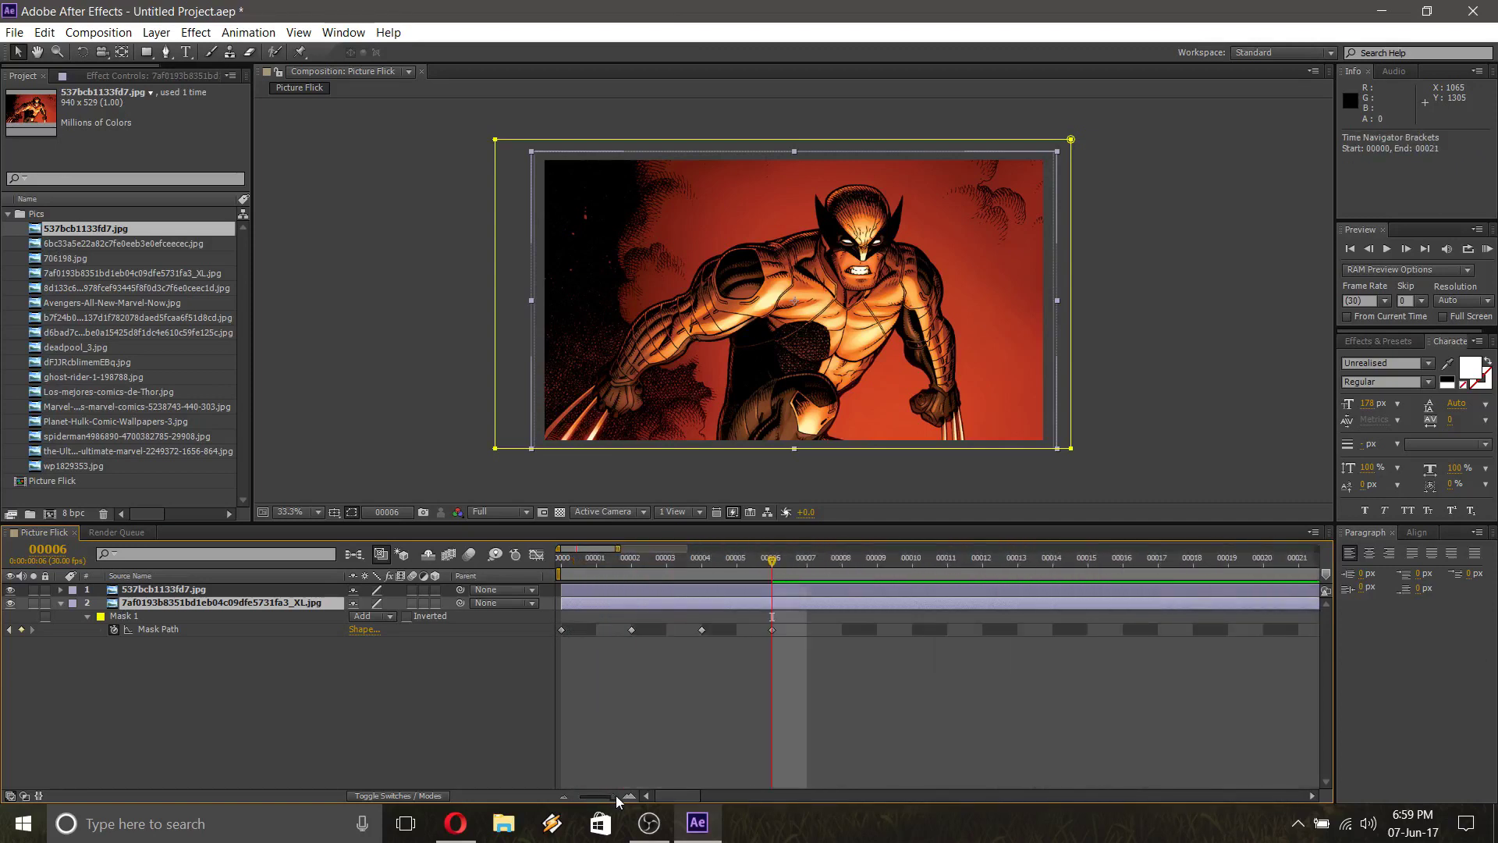
Trim the start of the 537bcb1133fd7.jpg layer to frame 6 and collapse the mask properties of the first image's layer
{"action": "left_click_drag", "start_coordinate": [561, 589], "coordinate": [773, 592]}
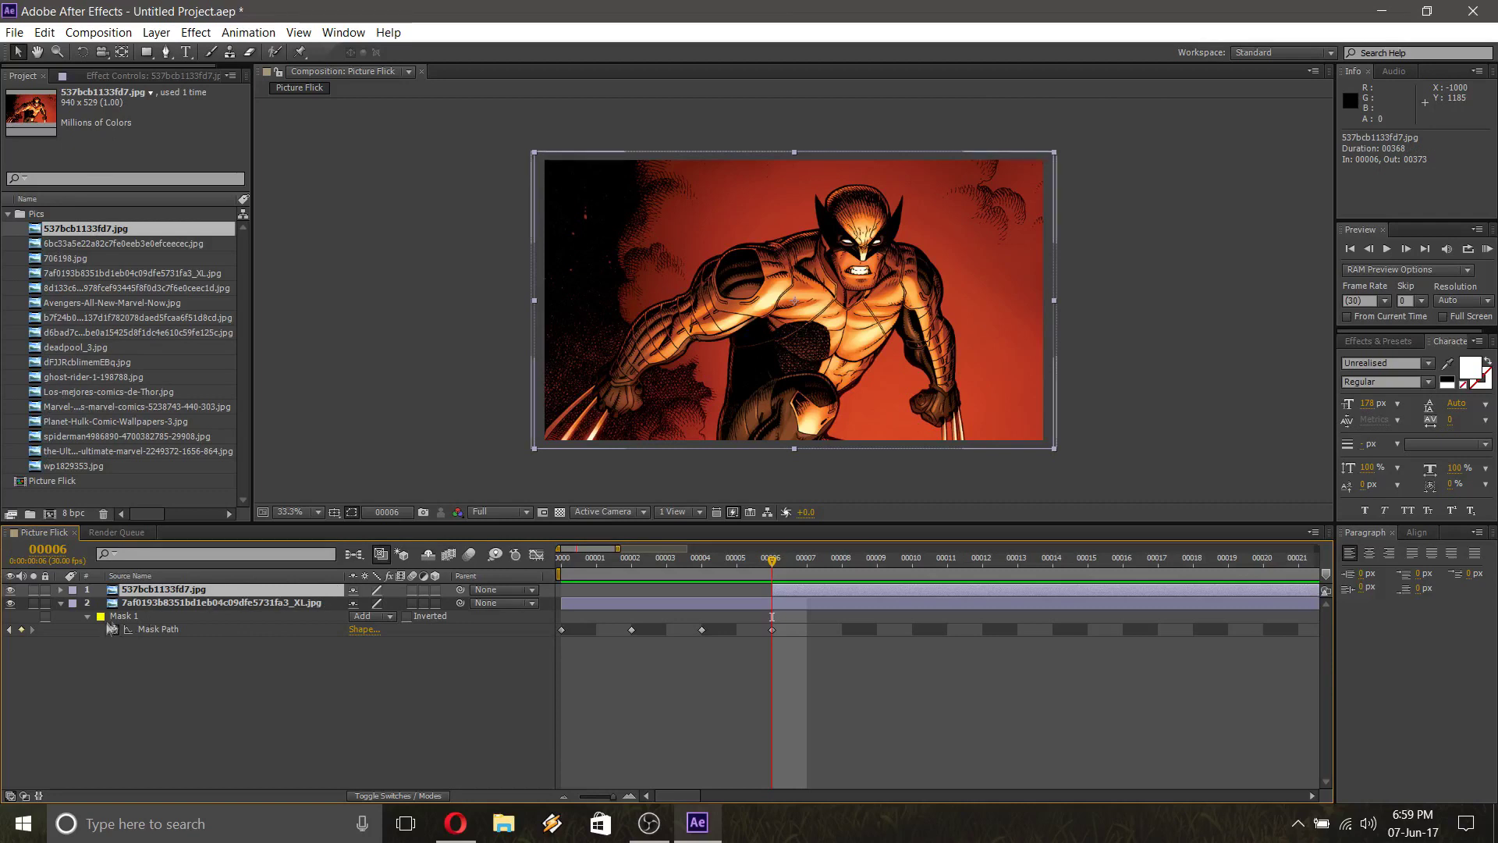
{"action": "left_click", "coordinate": [166, 604]}
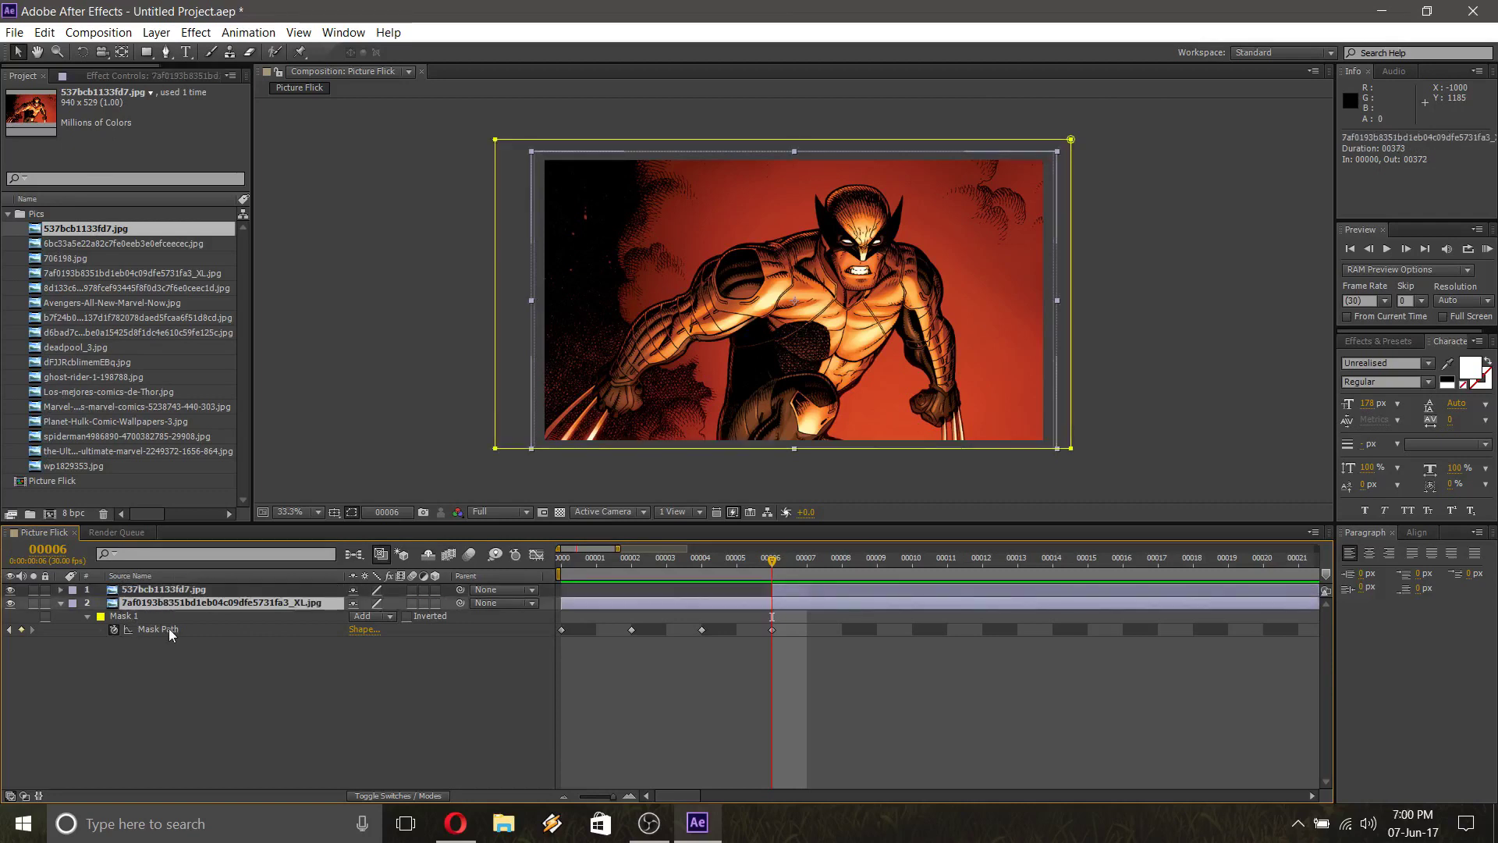
{"action": "key", "text": "m"}
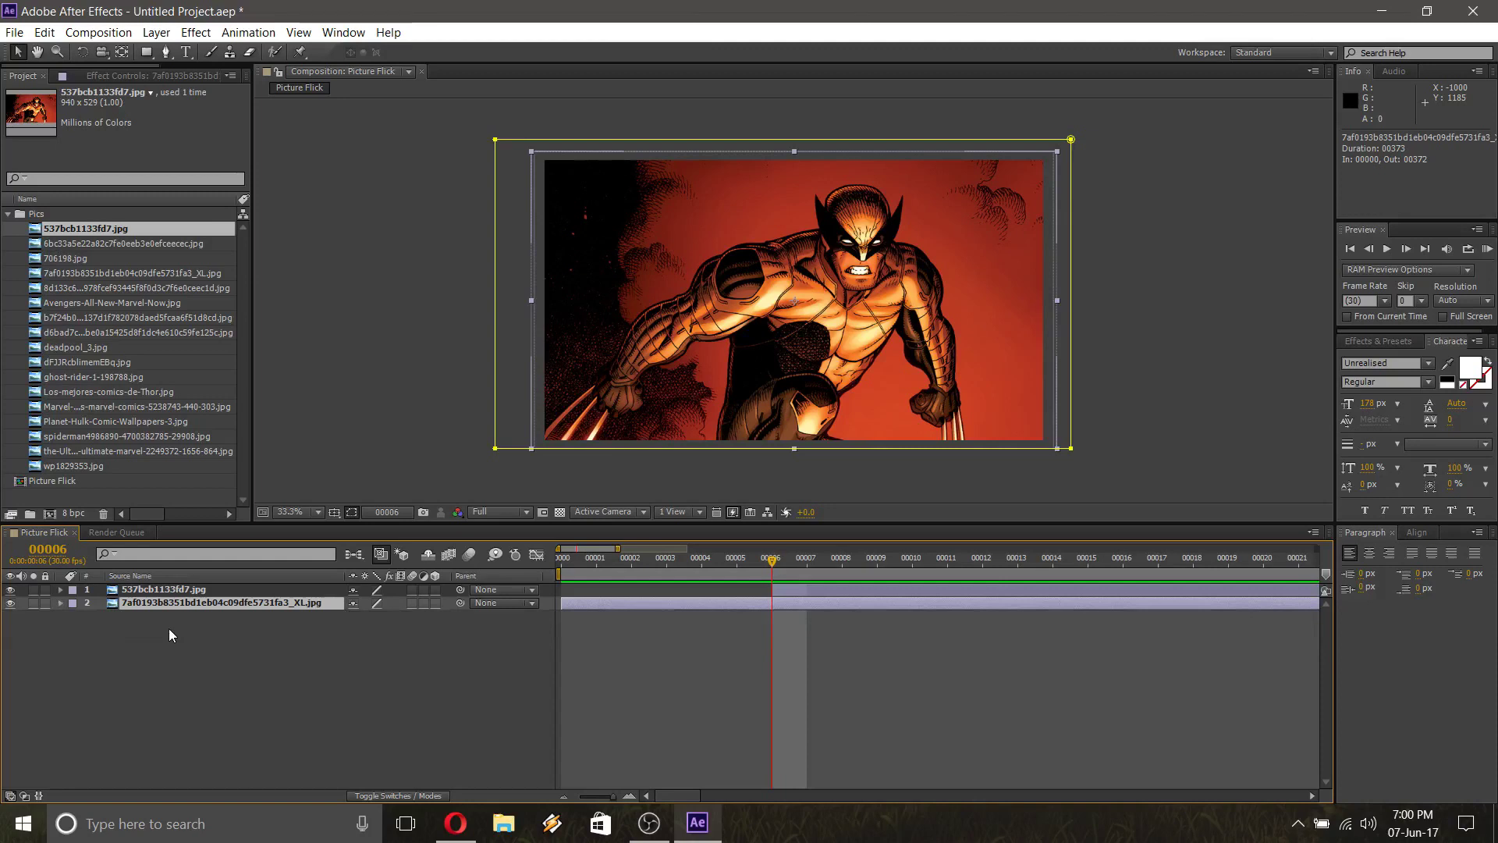
{"action": "key", "text": "m"}
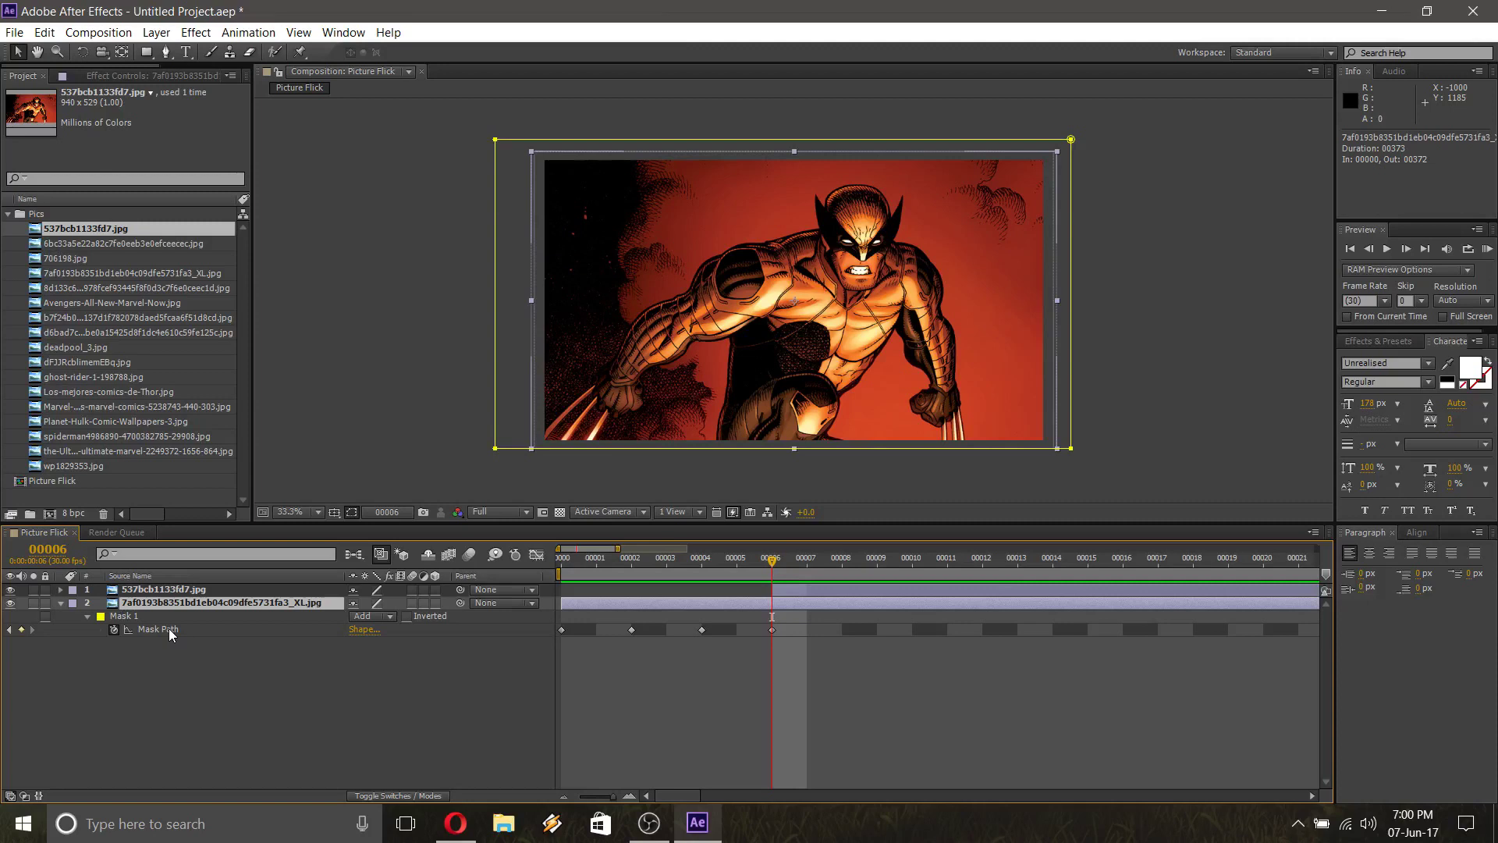
{"action": "key", "text": "m"}
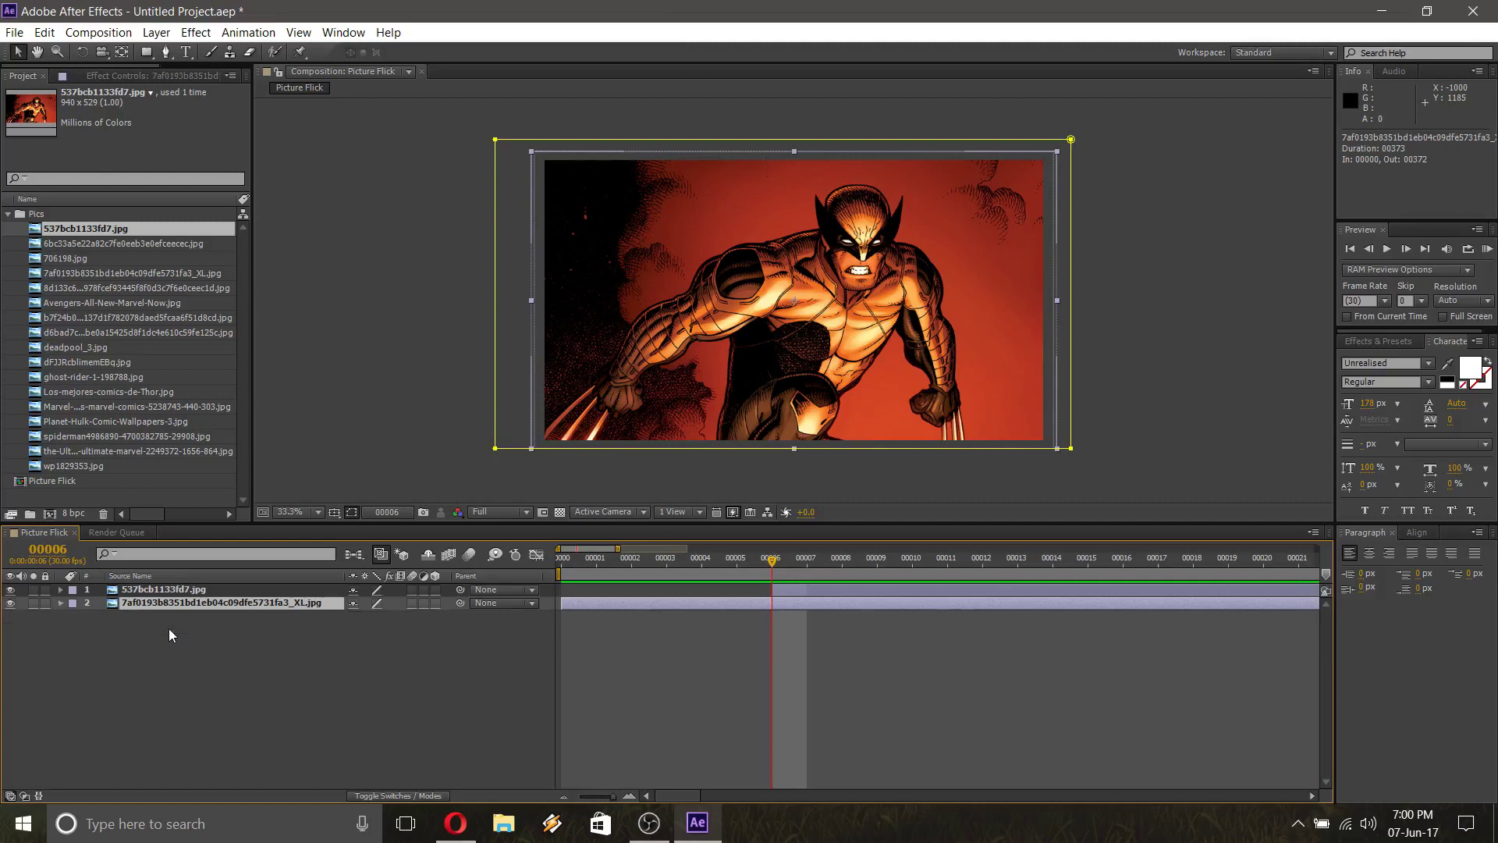
Draw a rectangular mask on the 537bcb1133fd7.jpg layer that exposes only a strip along the image's upper edge
{"action": "left_click", "coordinate": [153, 591]}
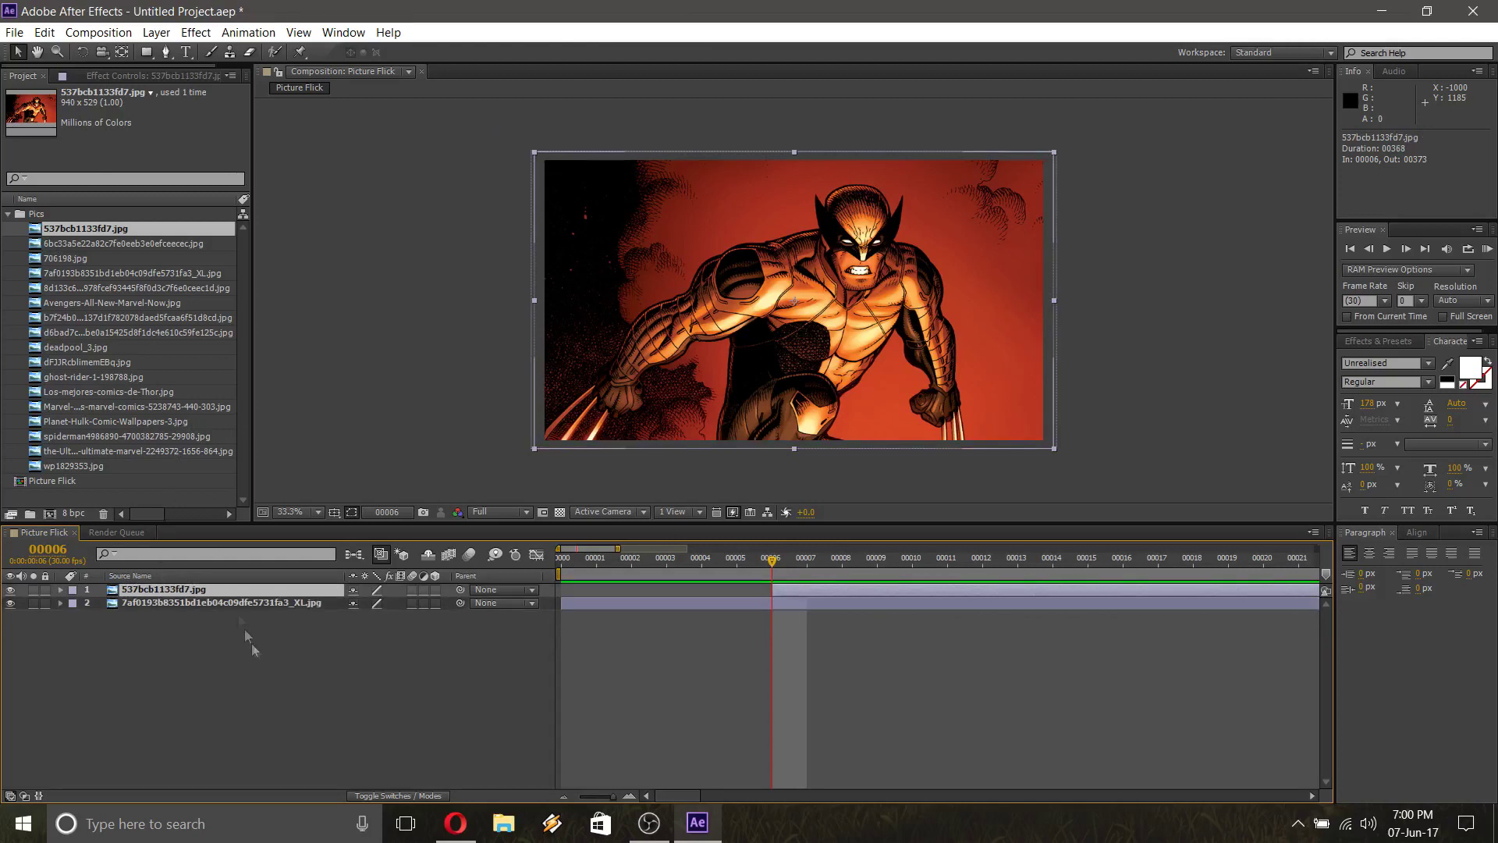
{"action": "left_click", "coordinate": [148, 52]}
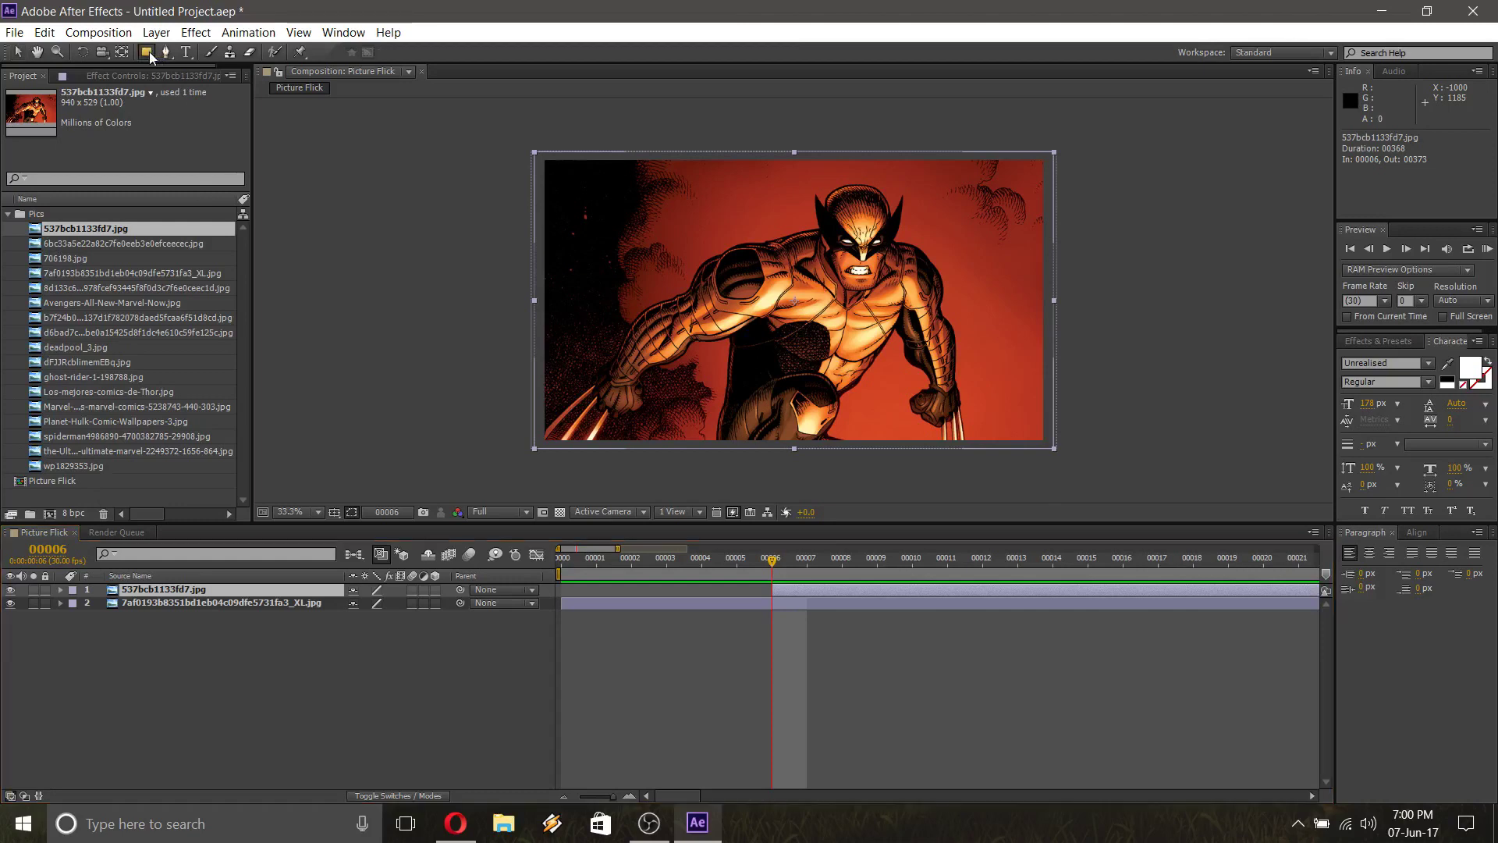
{"action": "left_click_drag", "start_coordinate": [511, 144], "coordinate": [1070, 198]}
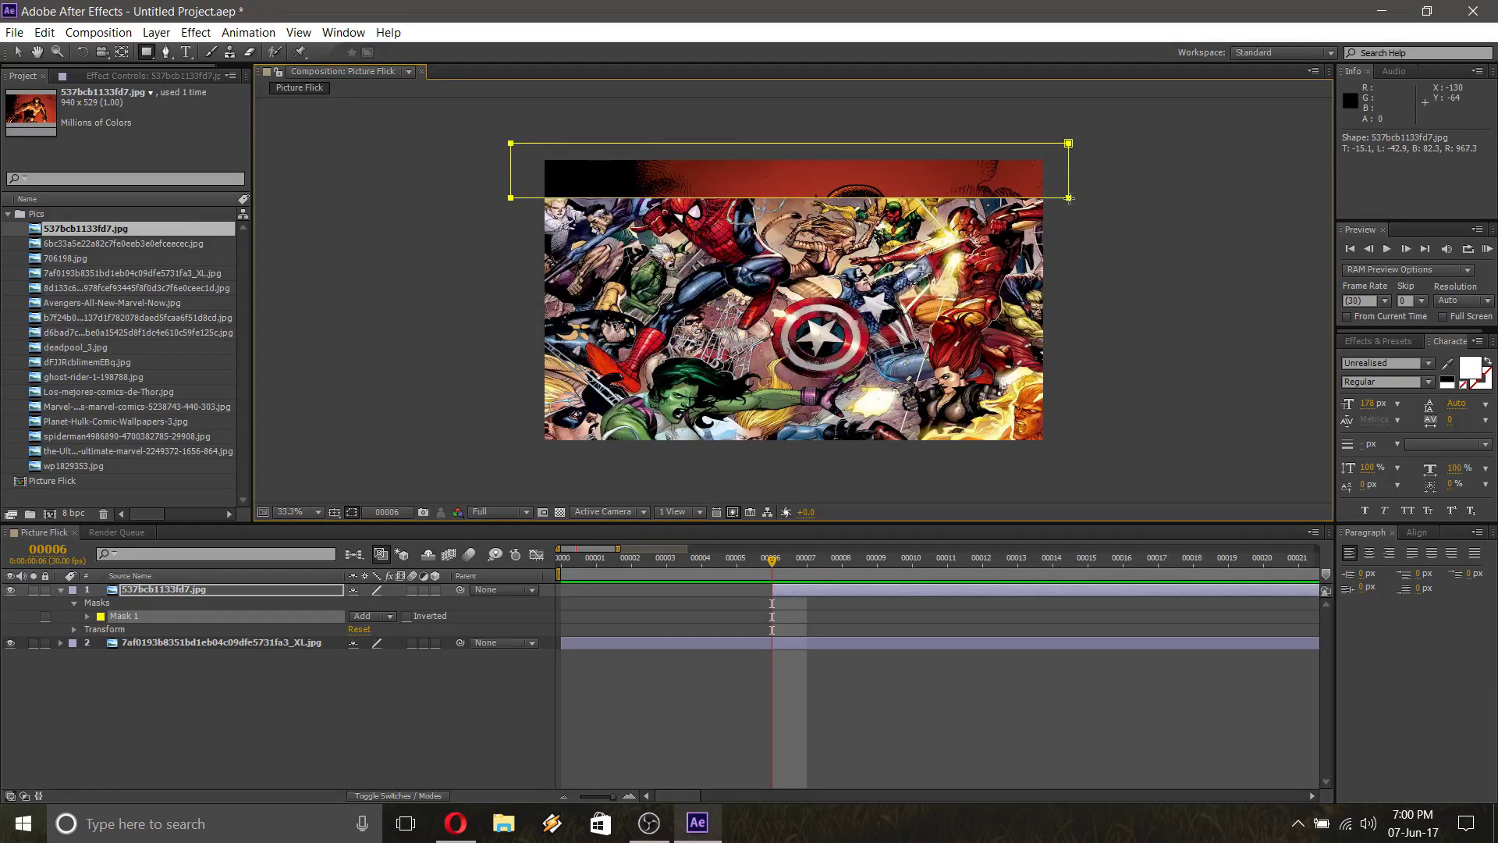
{"action": "double_click", "coordinate": [17, 57]}
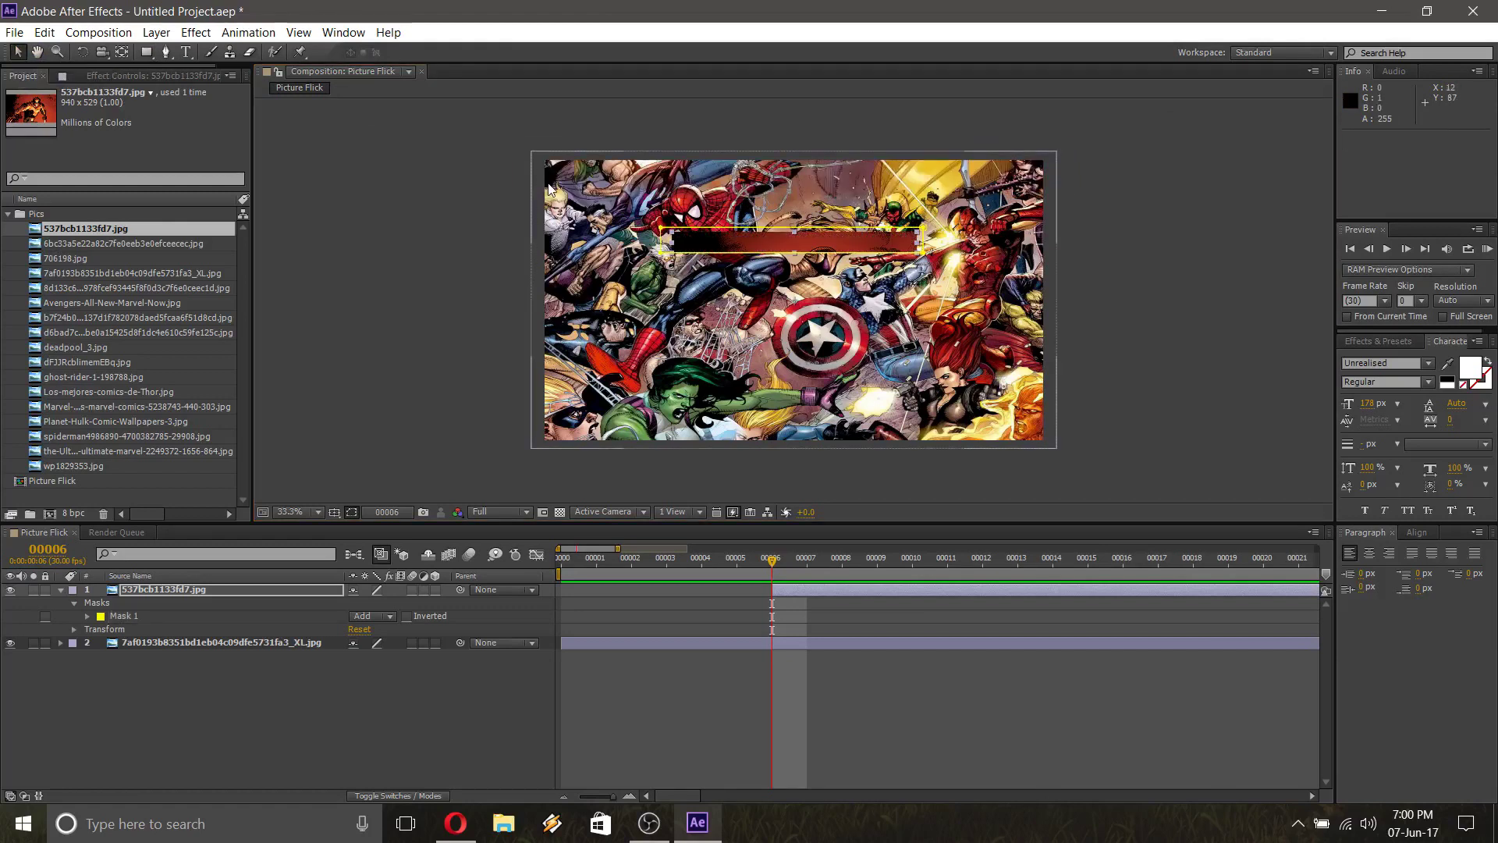
{"action": "key", "text": "ctrl+z"}
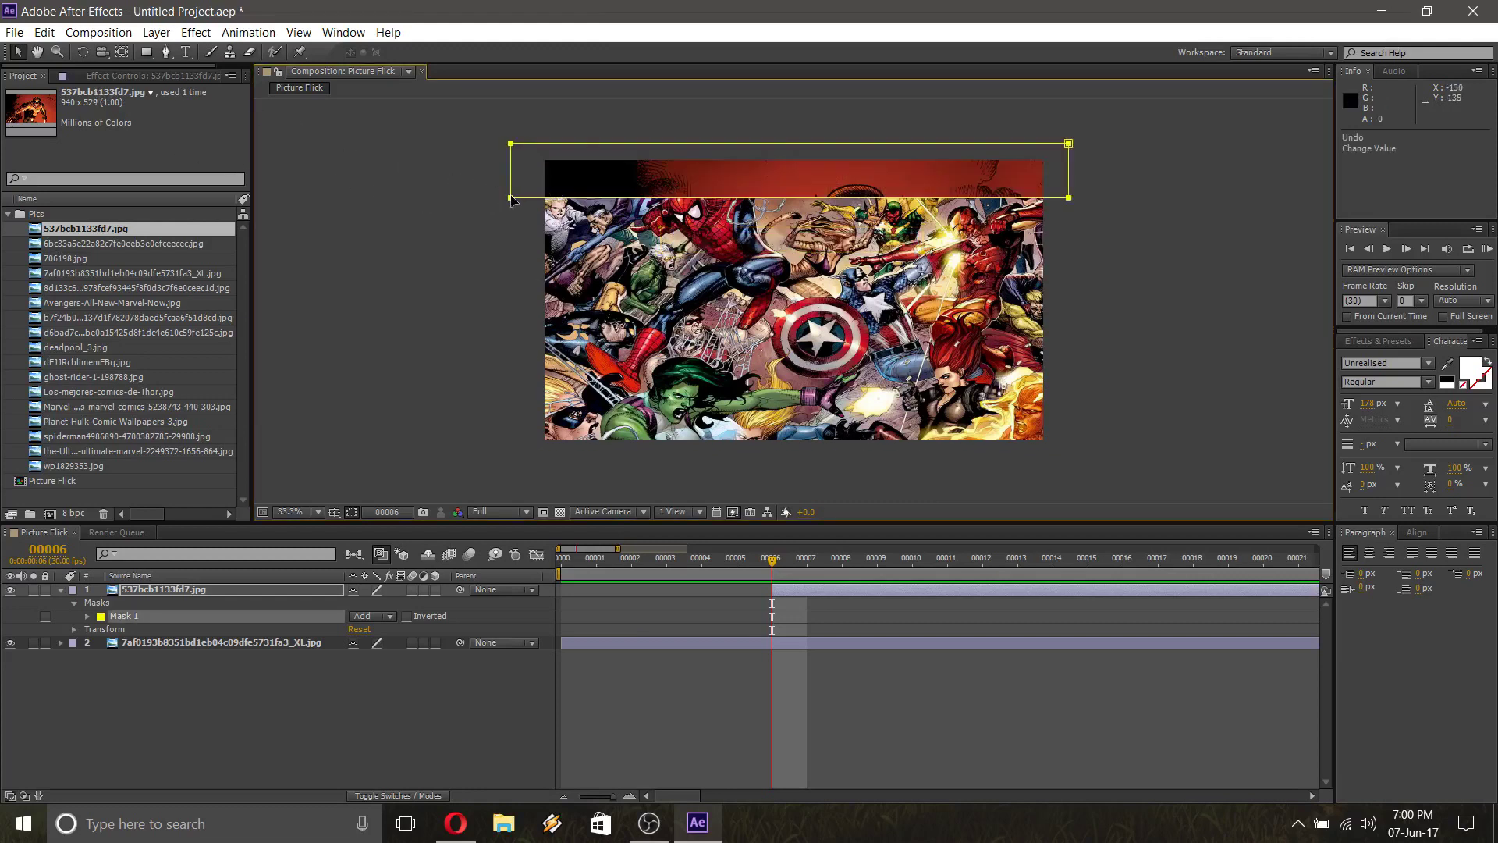
Raise the new mask's lower edge slightly to narrow the strip, and set a Mask Path keyframe at frame 6
{"action": "double_click", "coordinate": [512, 199]}
{"action": "left_click_drag", "start_coordinate": [512, 197], "coordinate": [510, 185]}
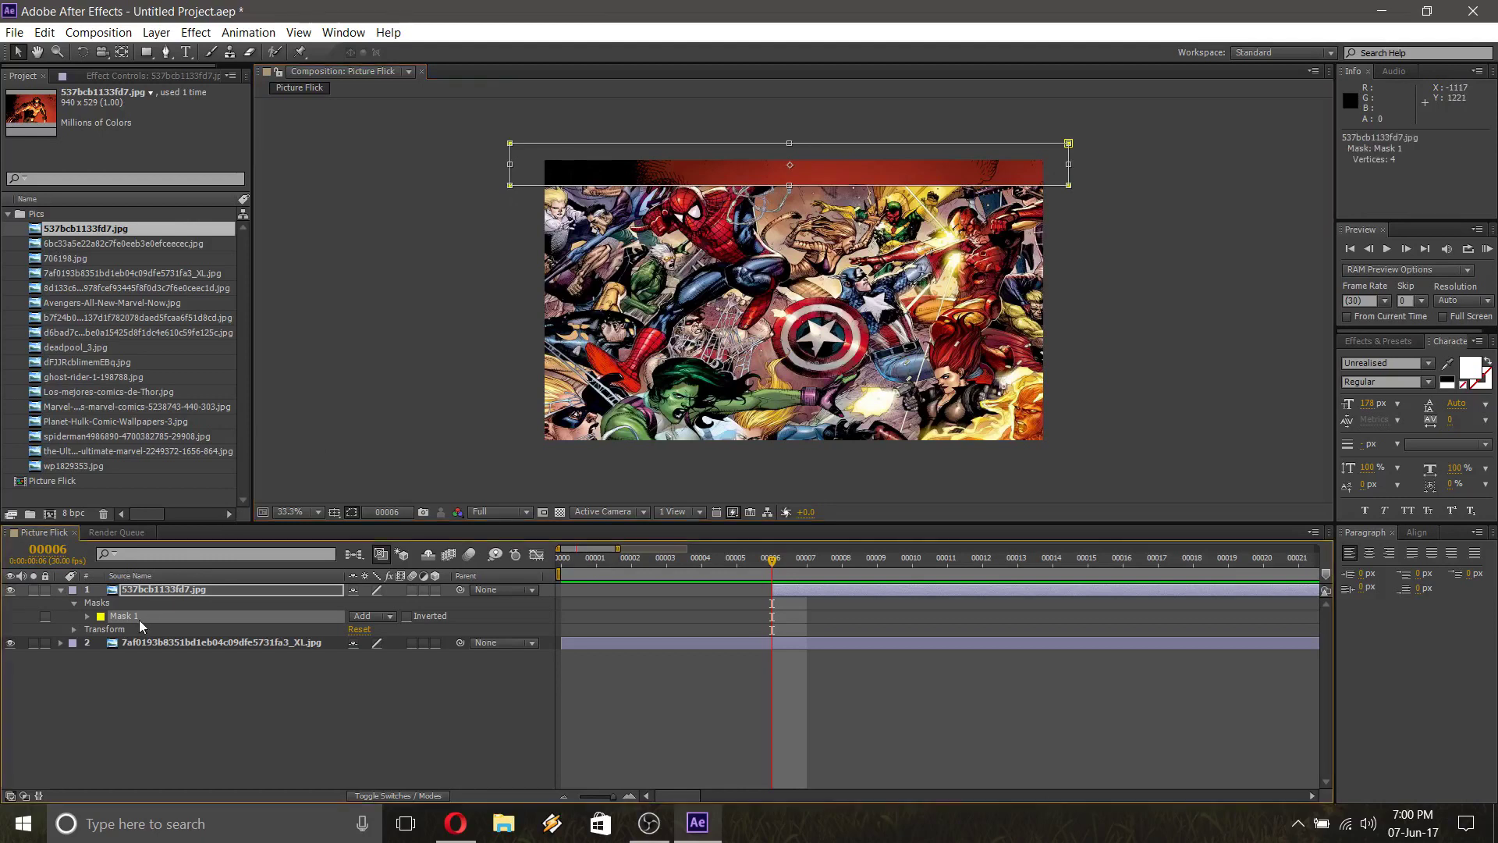
{"action": "key", "text": "m"}
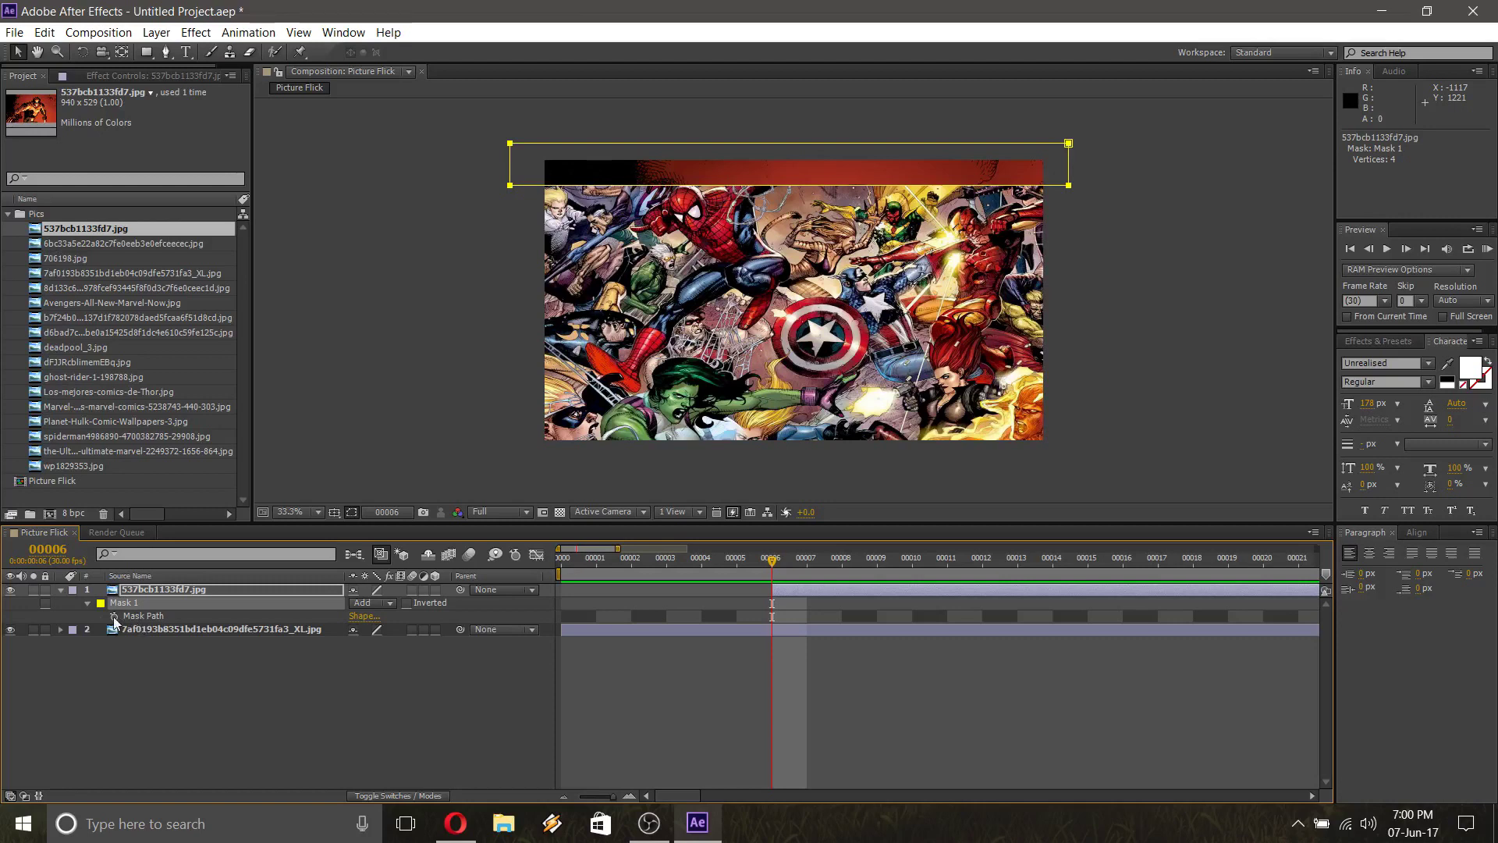
{"action": "left_click", "coordinate": [114, 617]}
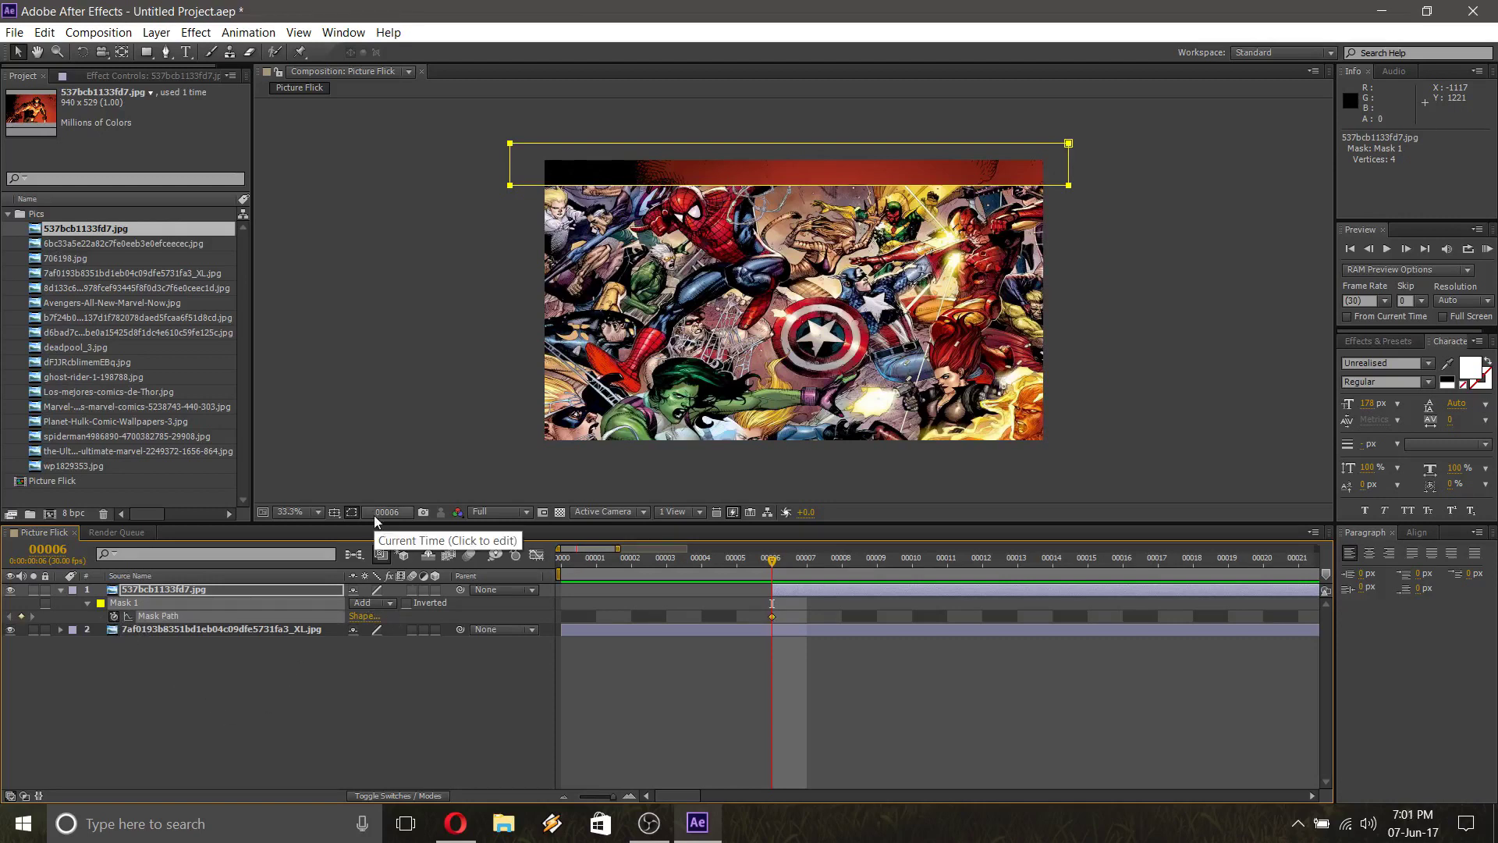
At frame 8, extend the lower edge of the 537bcb1133fd7.jpg layer's mask to reveal about 40% of the image height
{"action": "key", "text": "Page_Down"}
{"action": "key", "text": "Page_Down"}
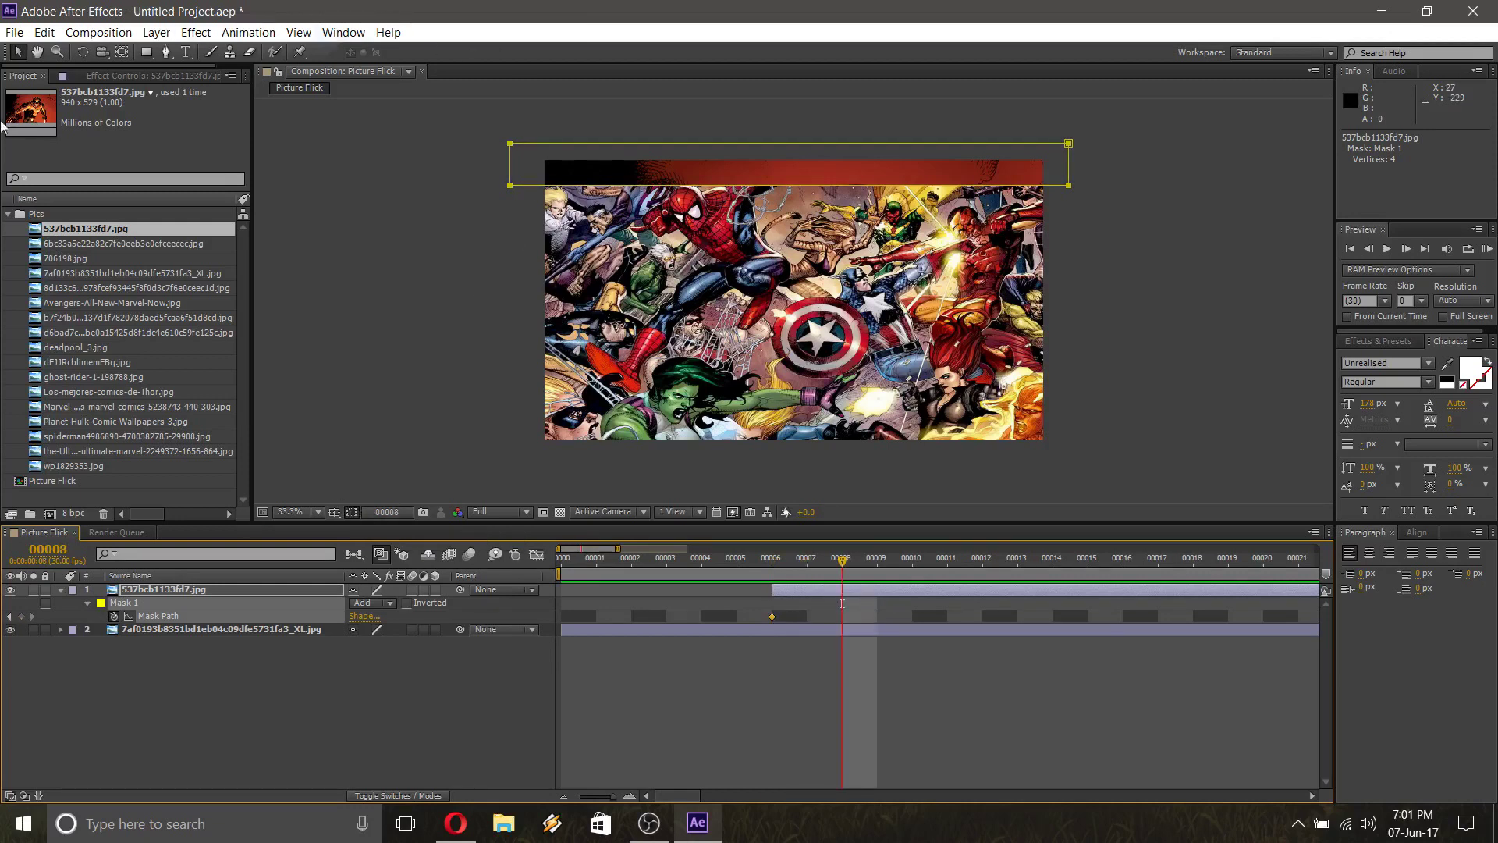
{"action": "double_click", "coordinate": [511, 188]}
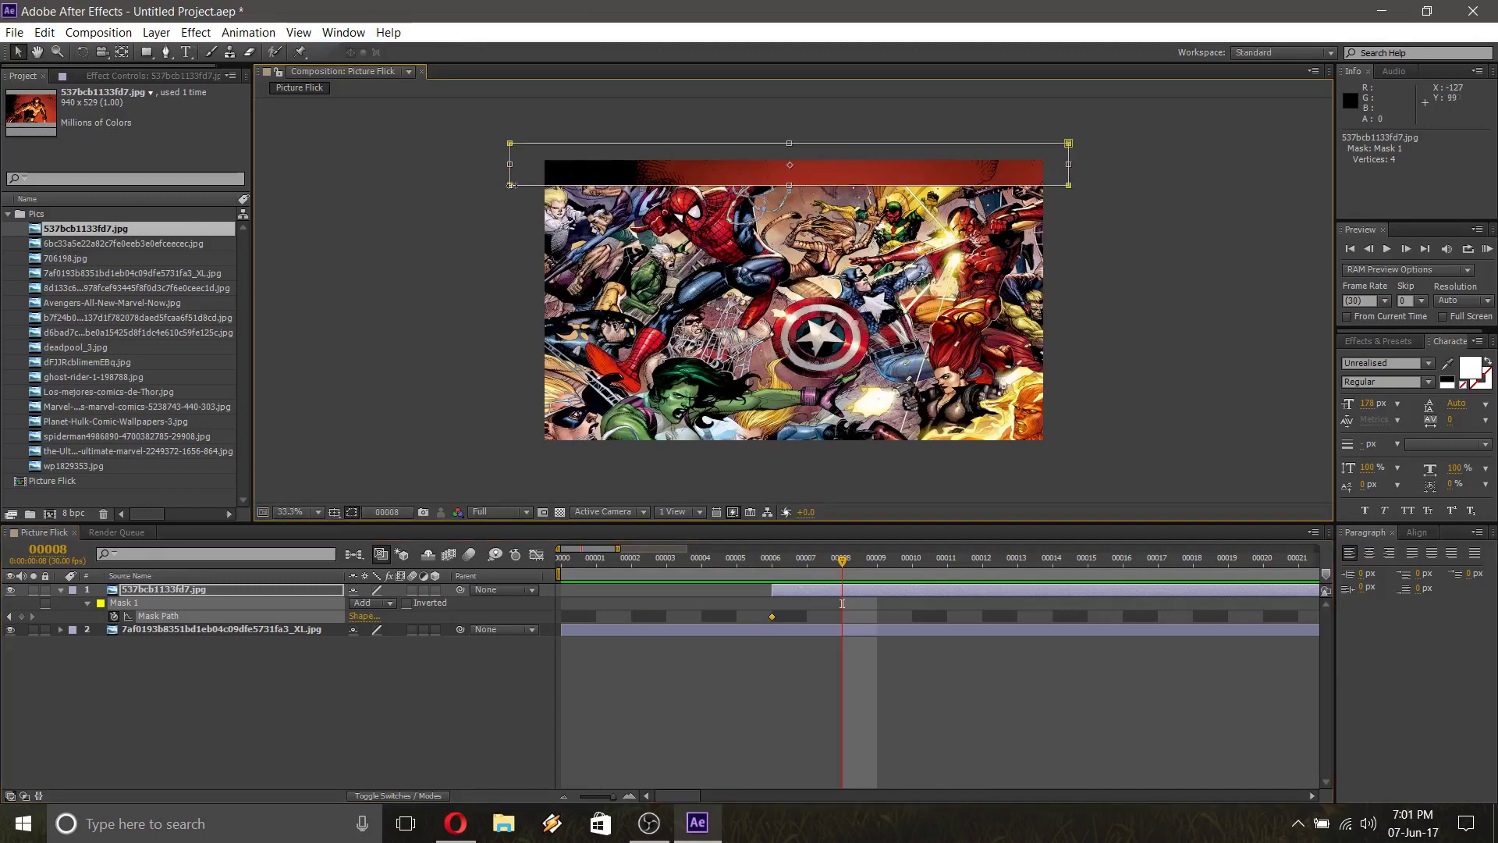
{"action": "left_click_drag", "start_coordinate": [511, 185], "coordinate": [503, 273]}
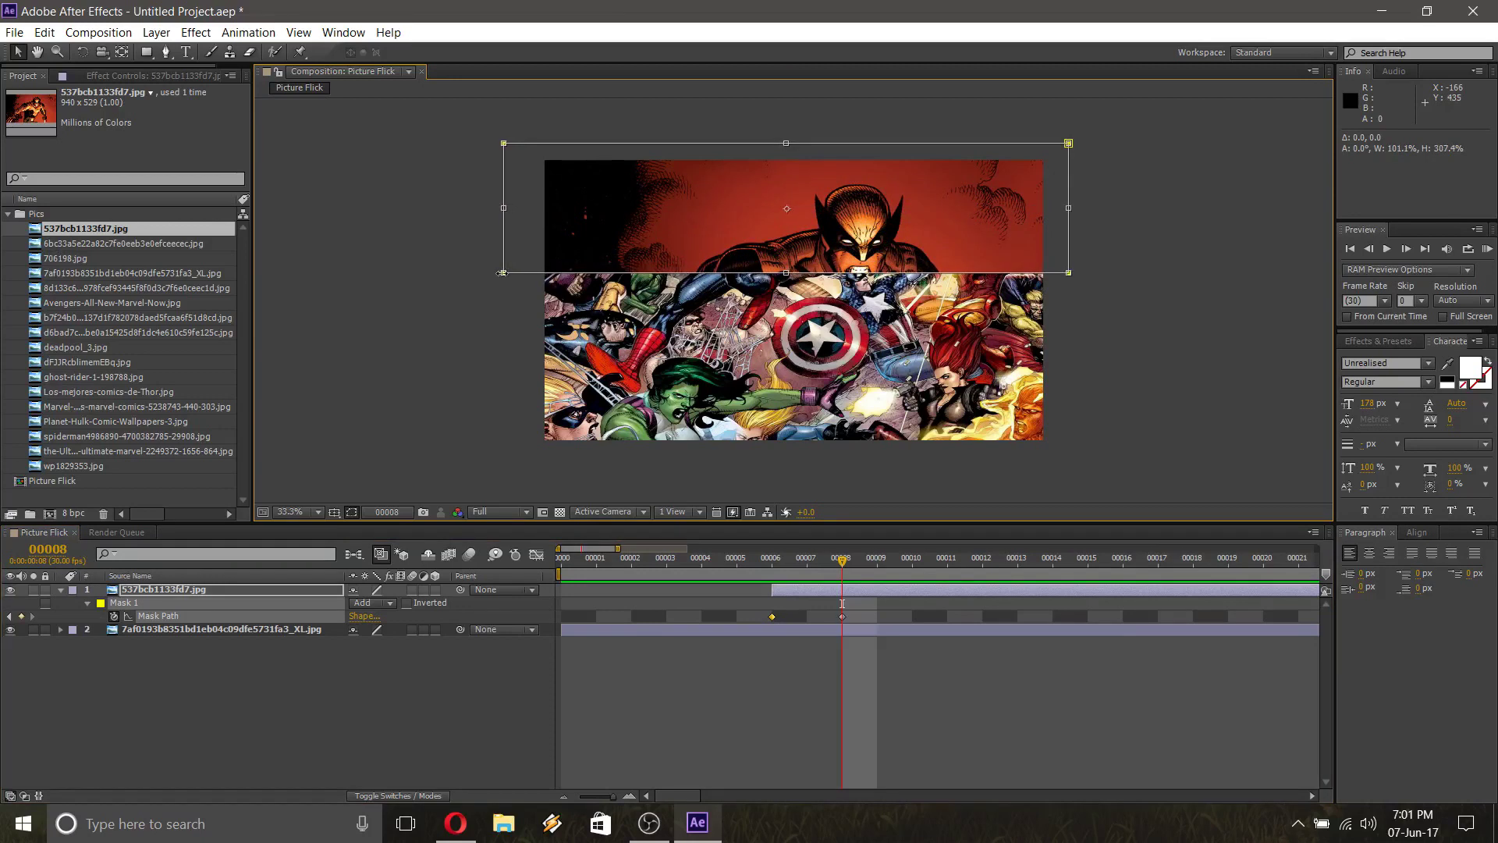
At frame 10, lower the mask's bottom edge on the 537bcb1133fd7.jpg layer to reveal nearly three quarters of the image
{"action": "key", "text": "Page_Down"}
{"action": "key", "text": "Page_Down"}
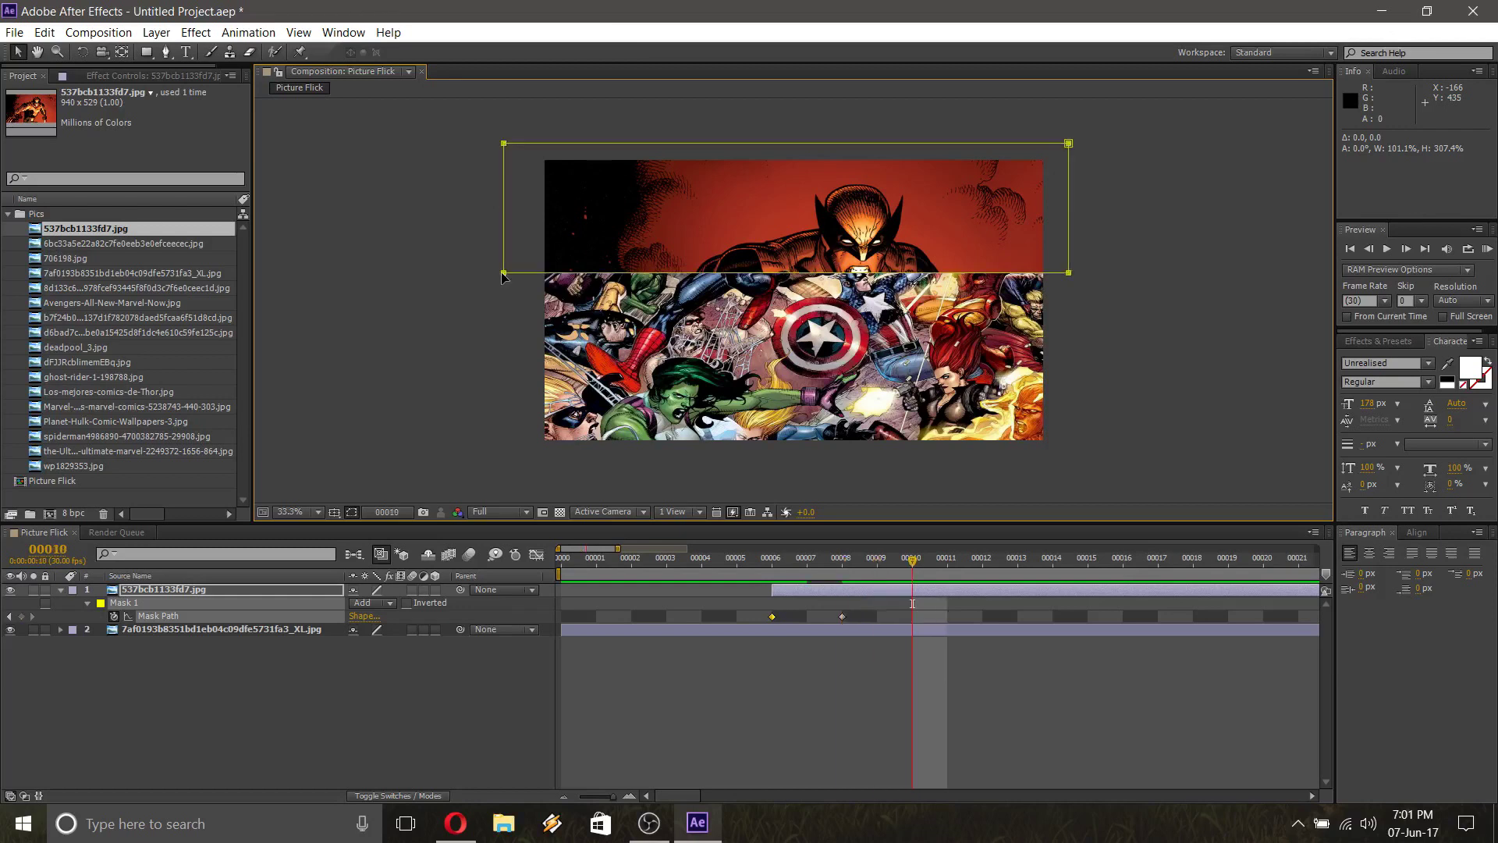
{"action": "double_click", "coordinate": [502, 273]}
{"action": "left_click_drag", "start_coordinate": [503, 273], "coordinate": [506, 363]}
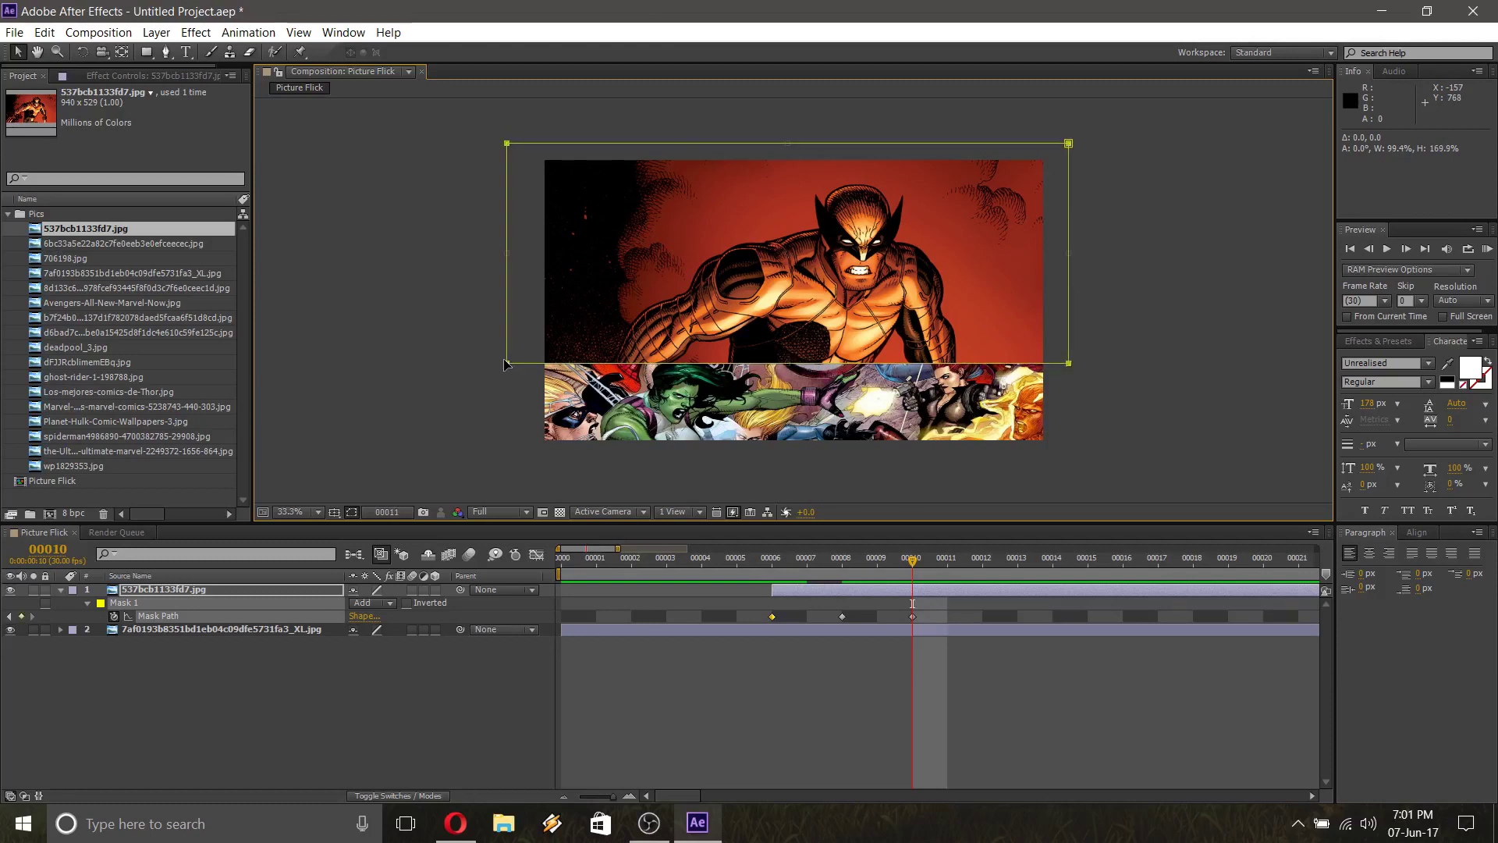
At frame 12, extend the 537bcb1133fd7.jpg layer's mask just past the composition's lower edge to reveal the whole image
{"action": "key", "text": "Page_Down"}
{"action": "key", "text": "Page_Down"}
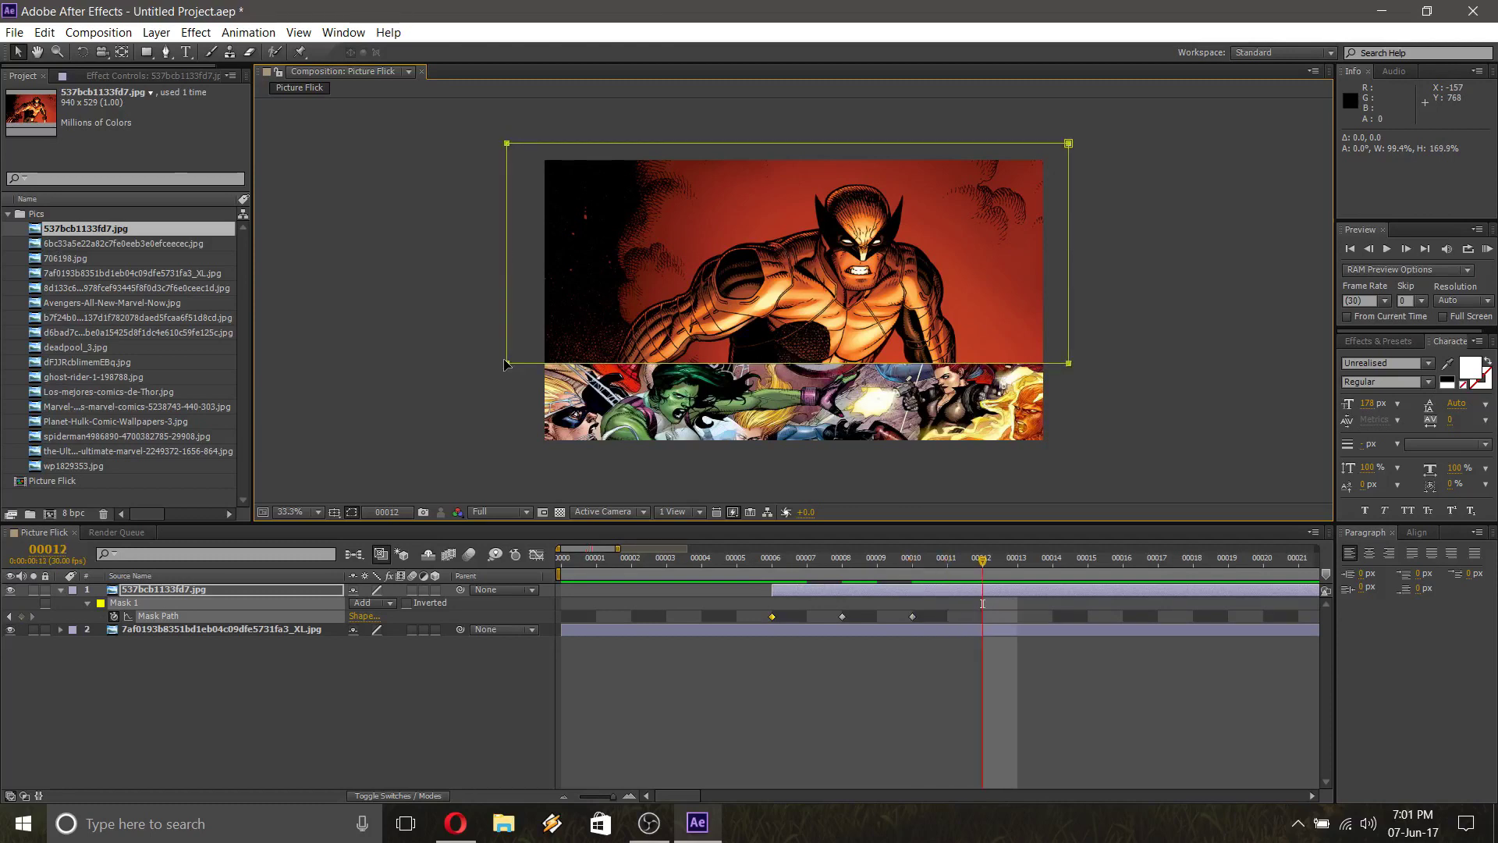
{"action": "double_click", "coordinate": [507, 363]}
{"action": "left_click_drag", "start_coordinate": [508, 363], "coordinate": [508, 452]}
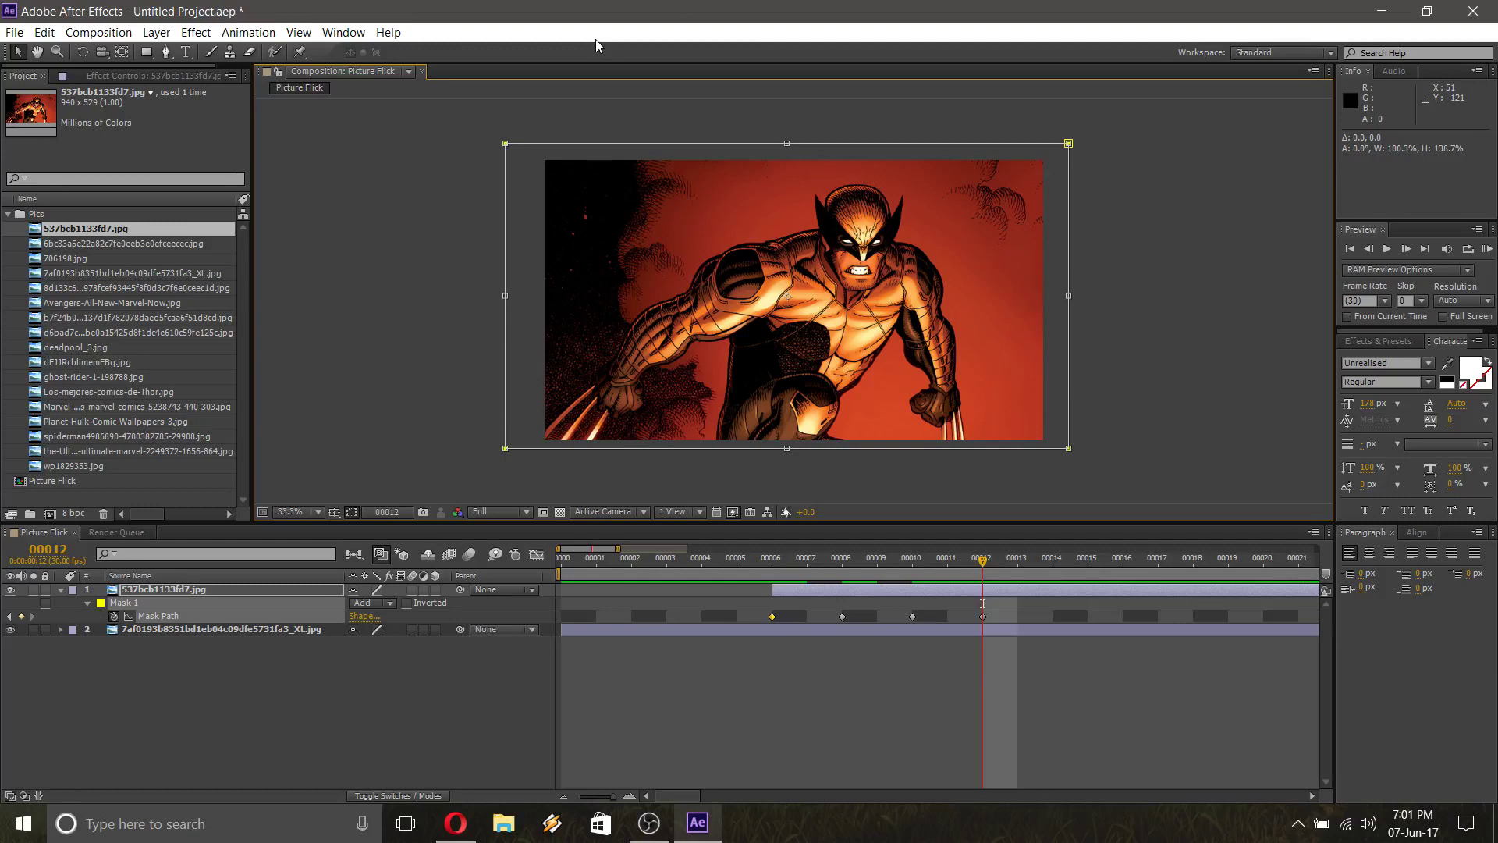
Step frame by frame back to the start and forward to frame 12 to examine both mask reveals
{"action": "key", "text": "Page_Up"}
{"action": "key", "text": "Page_Up"}
{"action": "key", "text": "Page_Up"}
{"action": "key", "text": "Page_Up"}
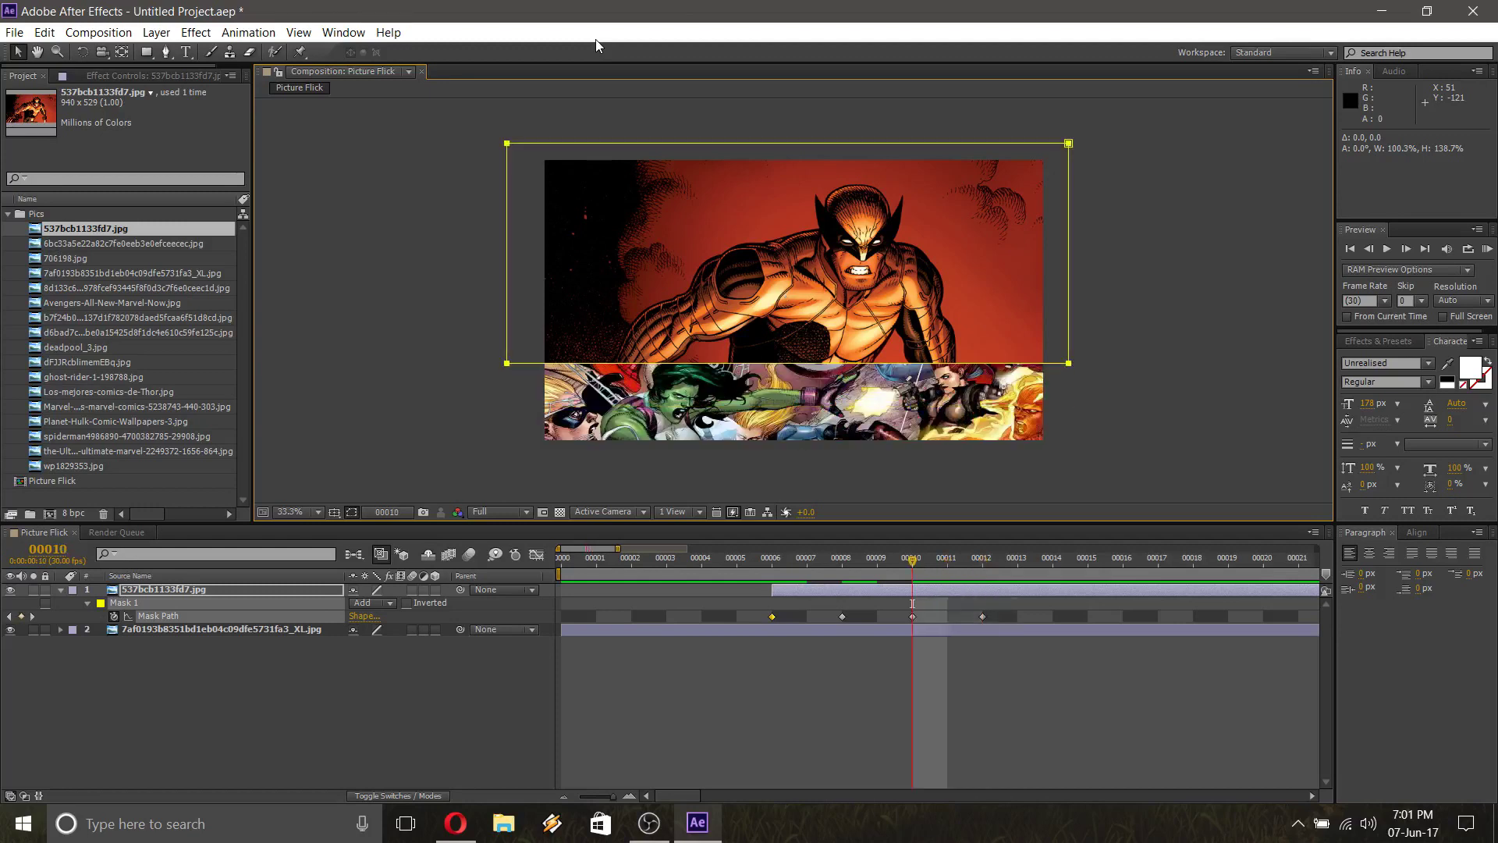
{"action": "key", "text": "Page_Up"}
{"action": "key", "text": "Page_Up"}
{"action": "key", "text": "Page_Up"}
{"action": "key", "text": "Page_Up"}
{"action": "key", "text": "Page_Up"}
{"action": "key", "text": "Page_Up"}
{"action": "key", "text": "Page_Up"}
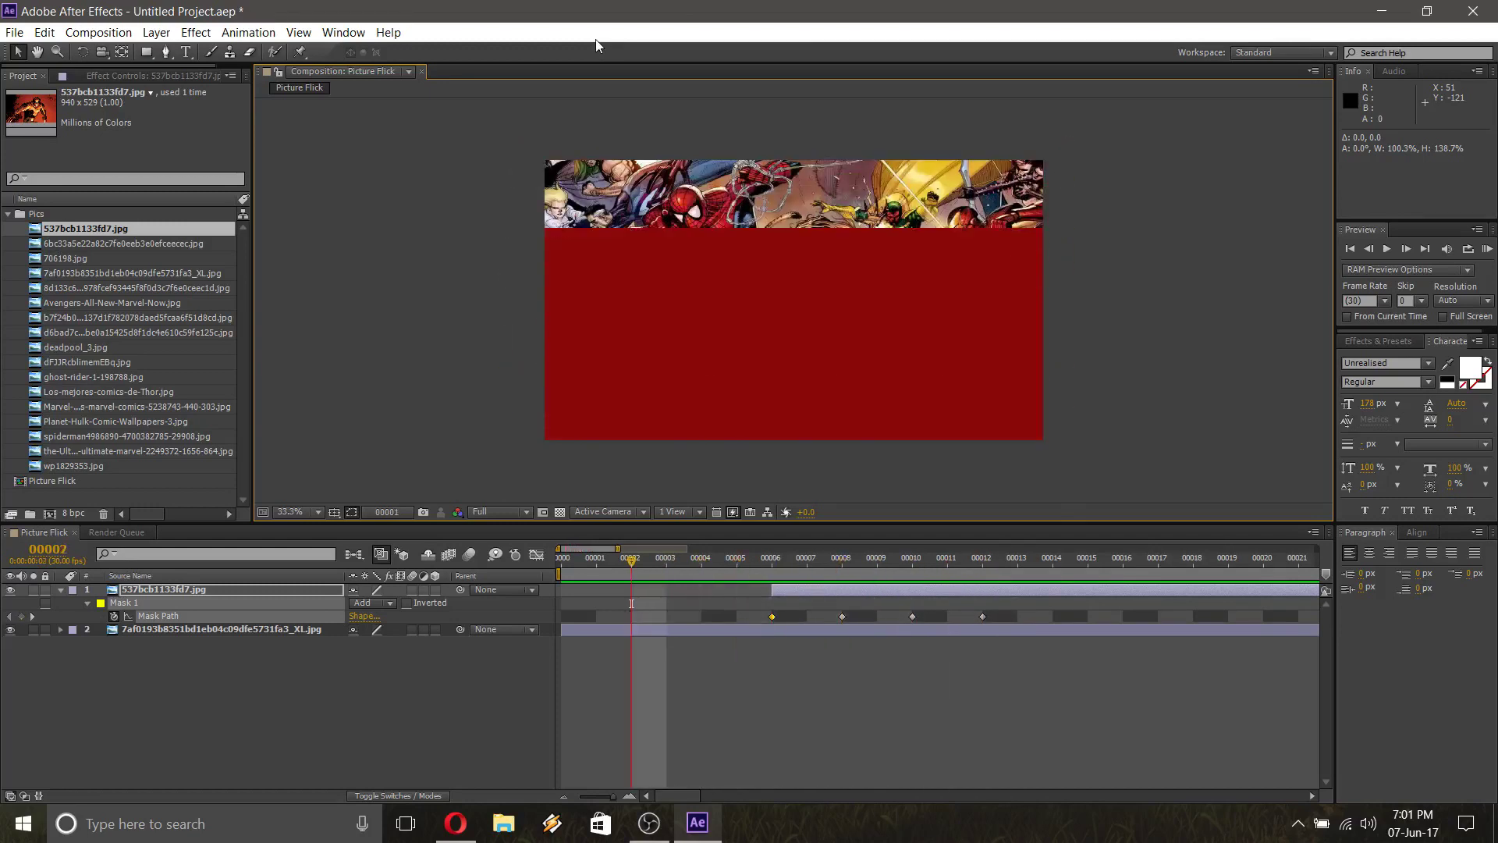
{"action": "key", "text": "Page_Up"}
{"action": "key", "text": "Page_Up"}
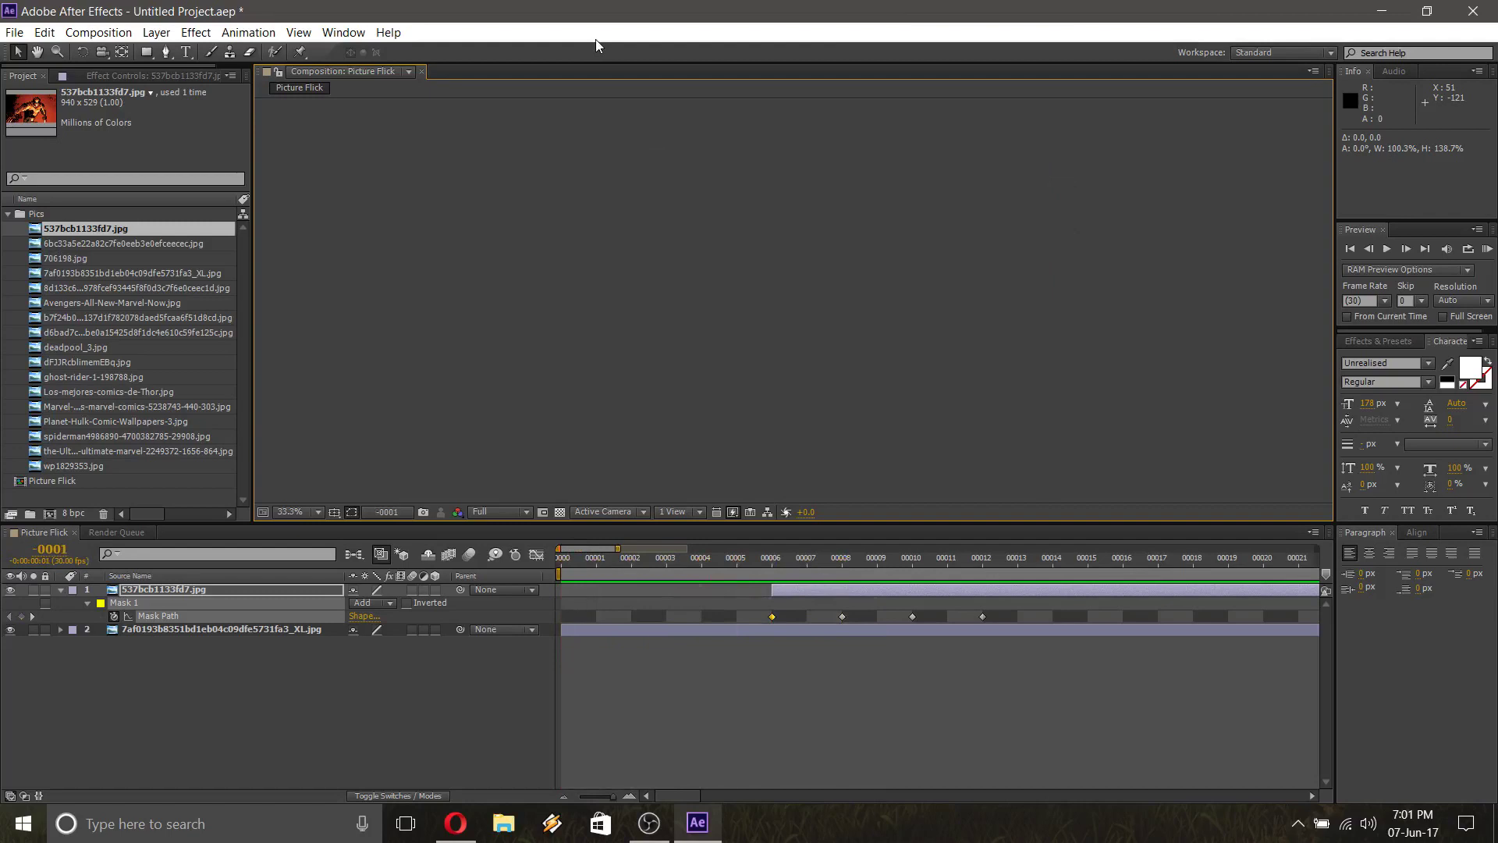
{"action": "key", "text": "Page_Down"}
{"action": "key", "text": "Page_Down"}
{"action": "key", "text": "Page_Down"}
{"action": "key", "text": "Page_Down"}
{"action": "key", "text": "Page_Down"}
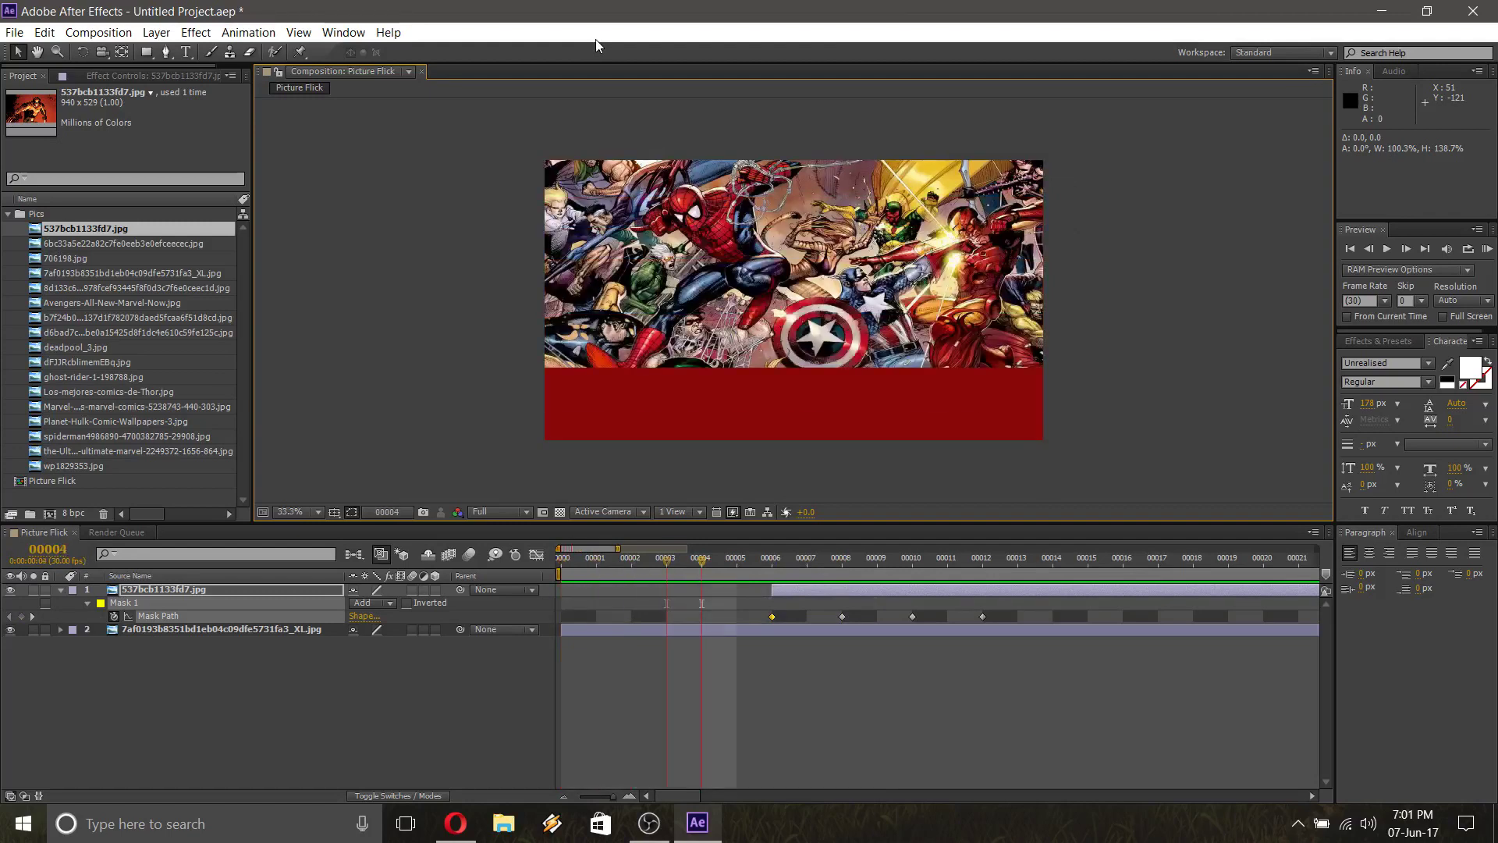
{"action": "key", "text": "Page_Down"}
{"action": "key", "text": "Page_Down"}
{"action": "key", "text": "Page_Down"}
{"action": "key", "text": "Page_Down"}
{"action": "key", "text": "Page_Down"}
{"action": "key", "text": "Page_Down"}
{"action": "key", "text": "Page_Down"}
{"action": "key", "text": "Page_Down"}
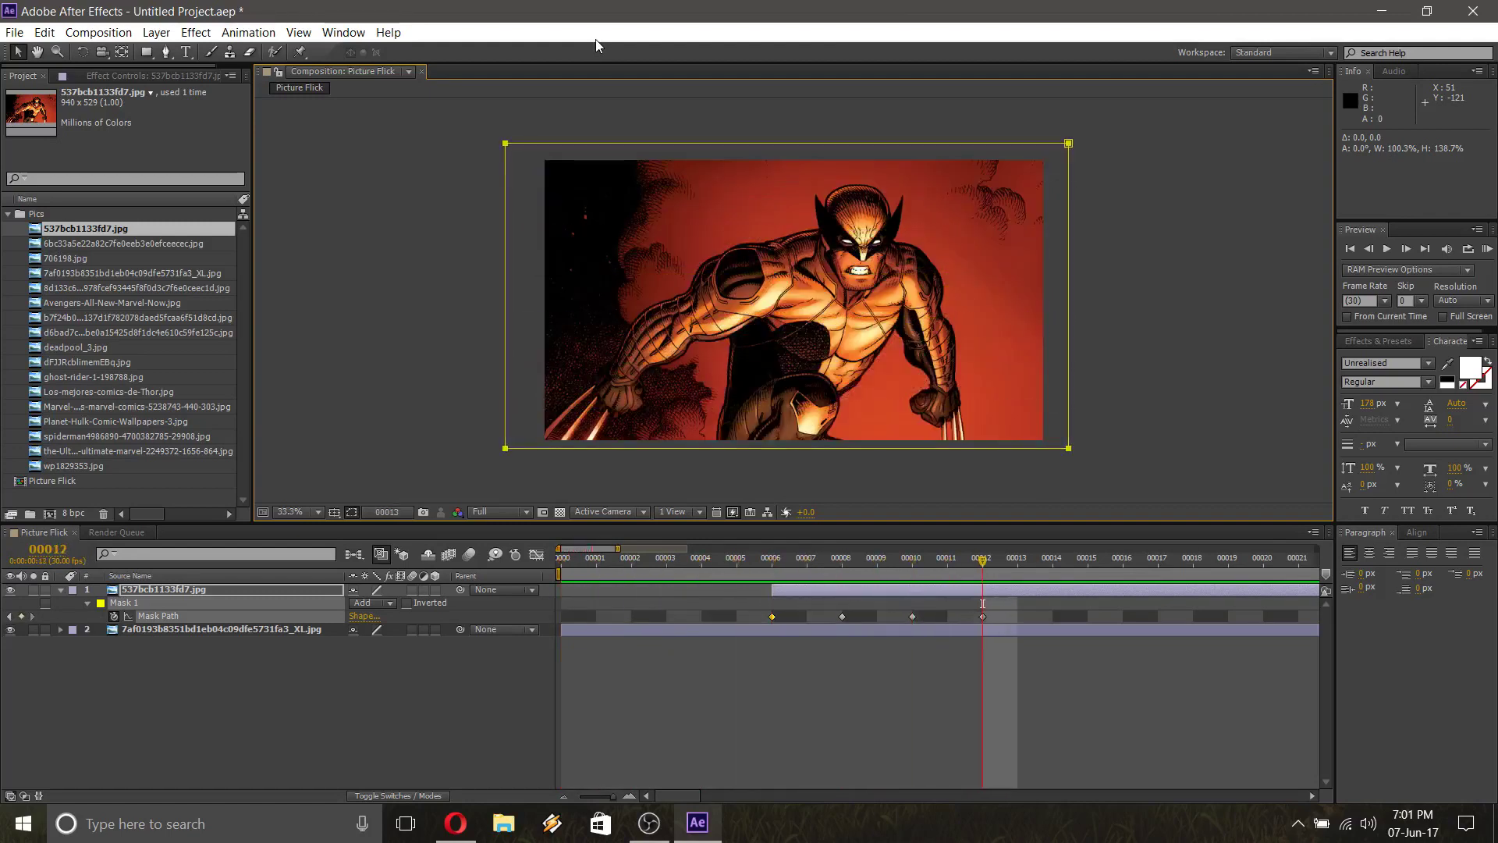
{"action": "key", "text": "Page_Up"}
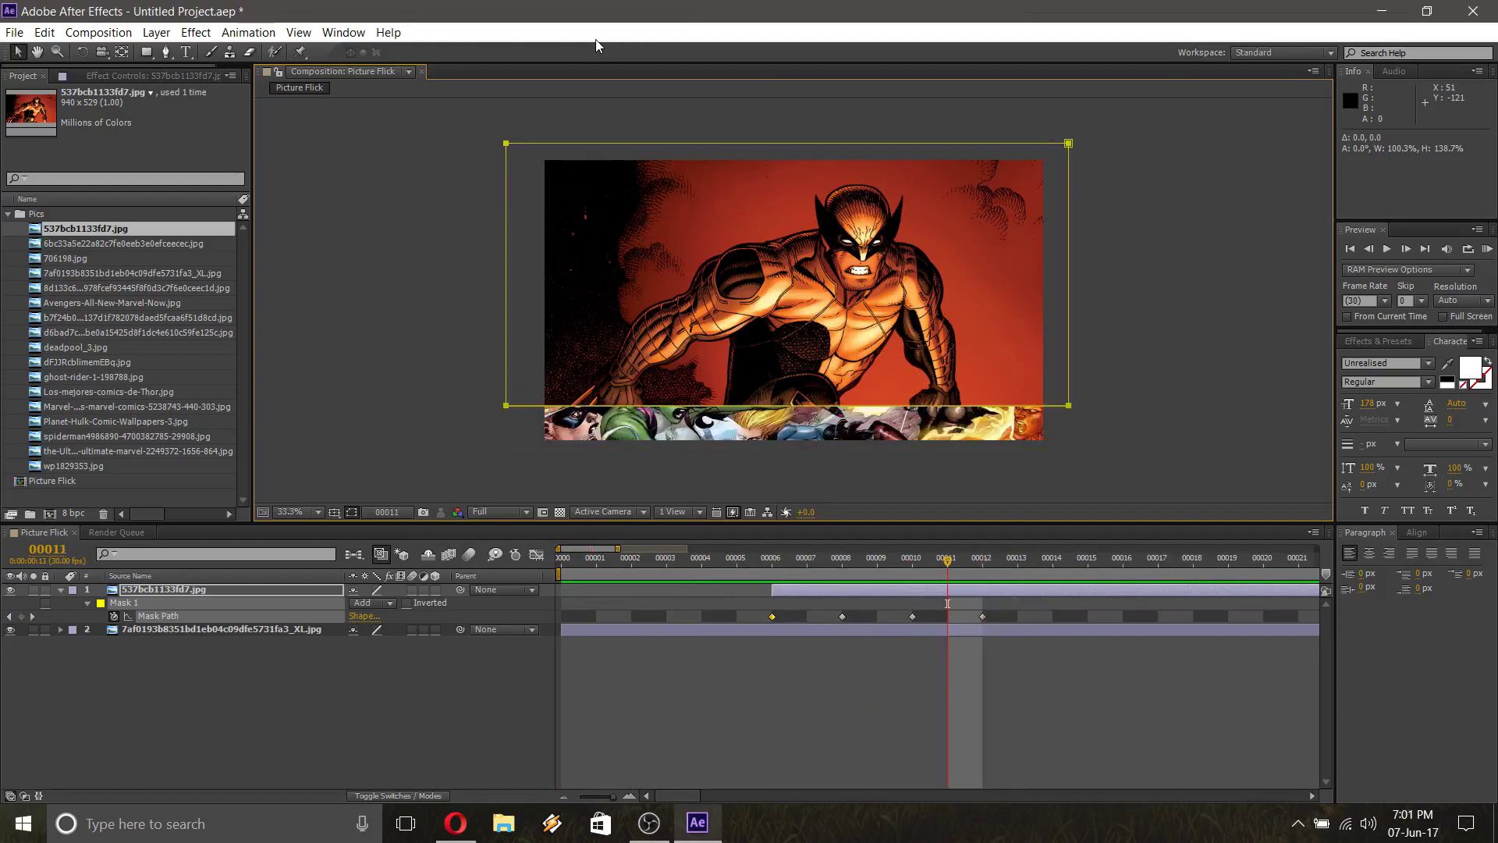
{"action": "key", "text": "Page_Down"}
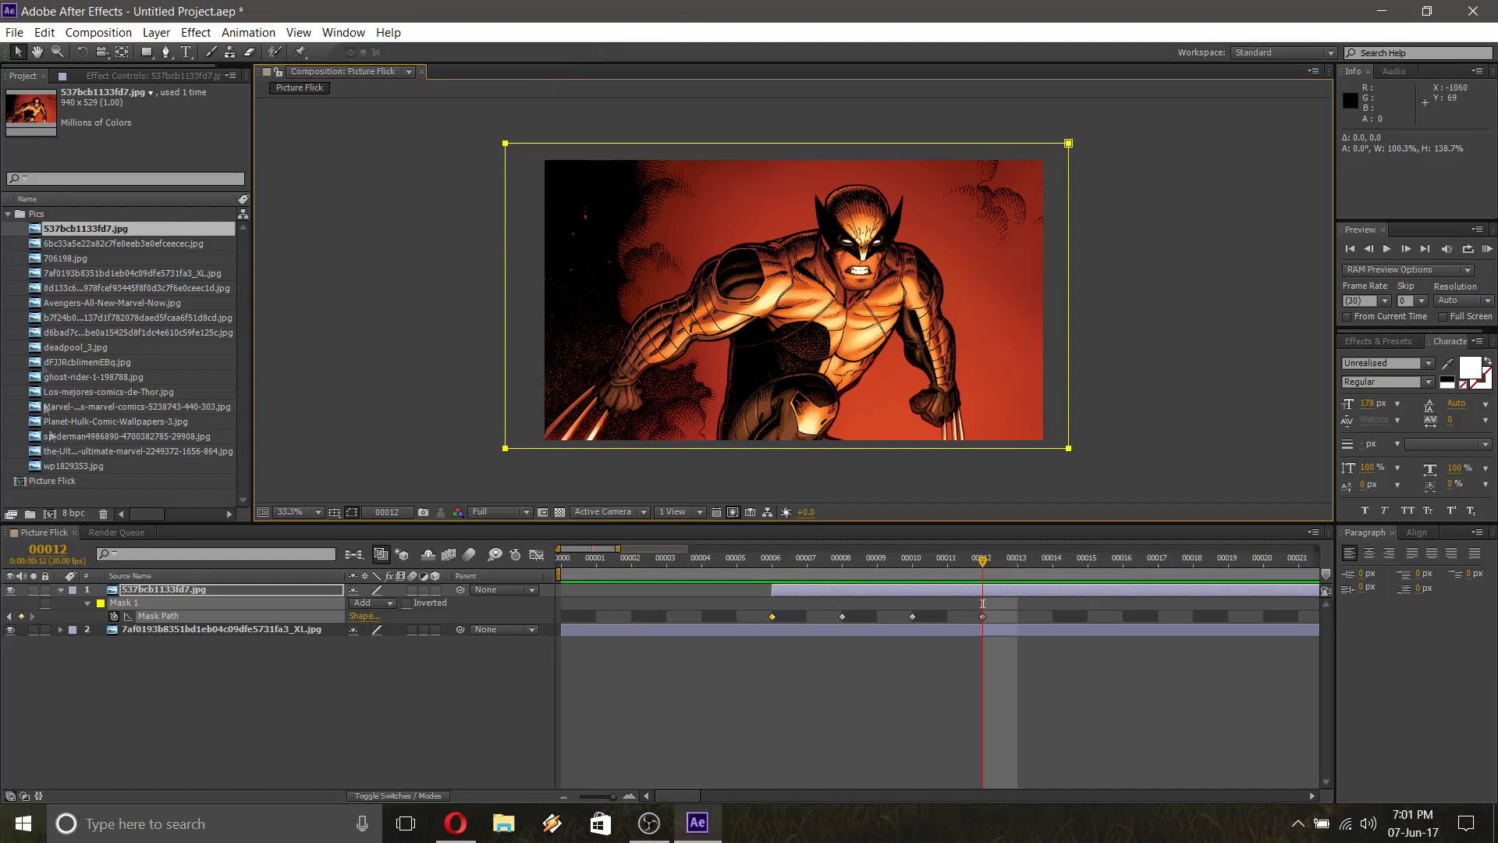
{"action": "left_click", "coordinate": [222, 589]}
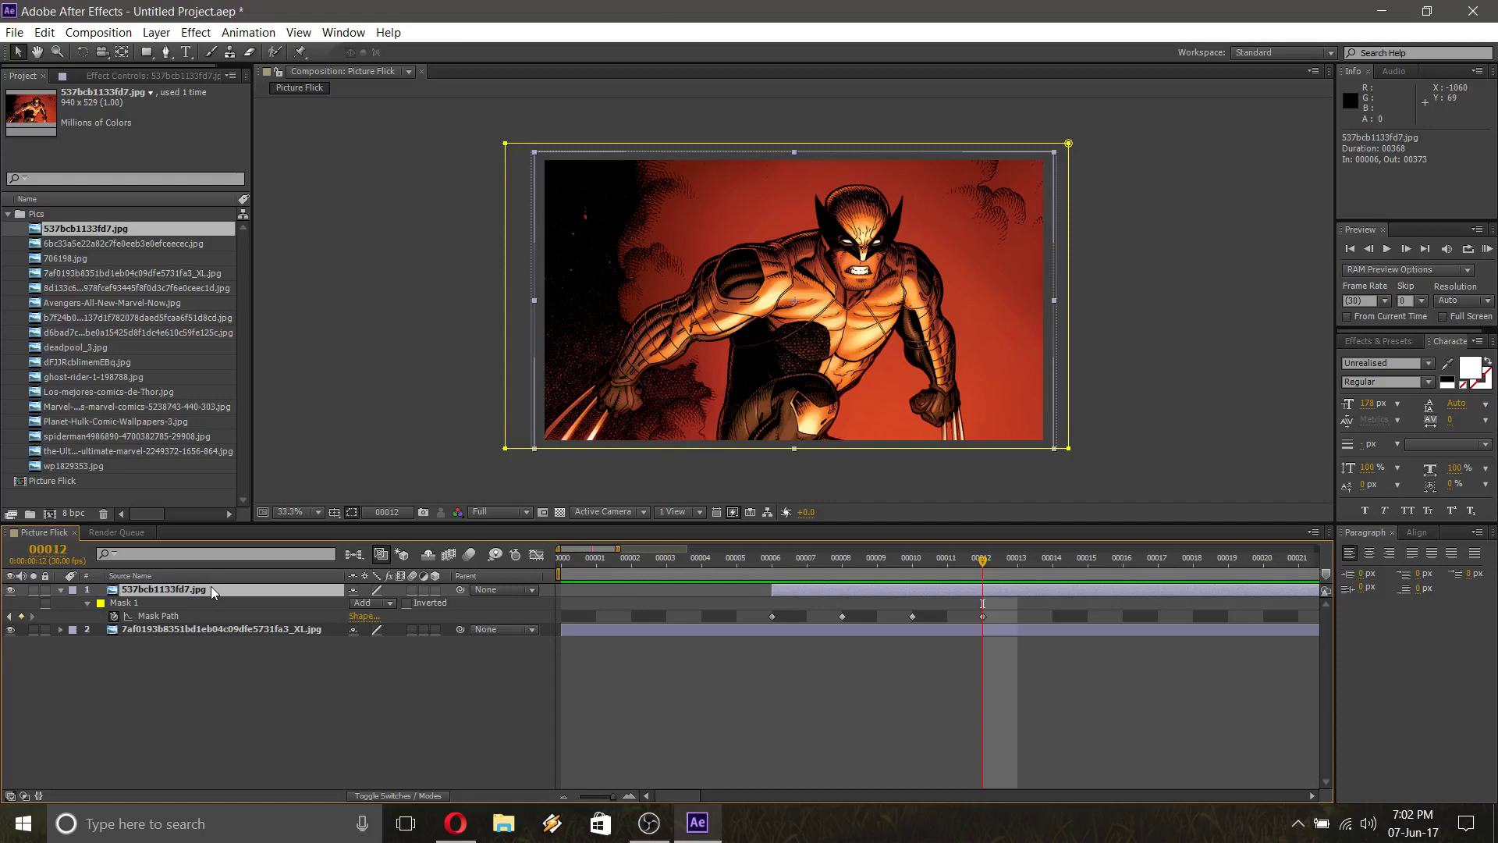
{"action": "key", "text": "u"}
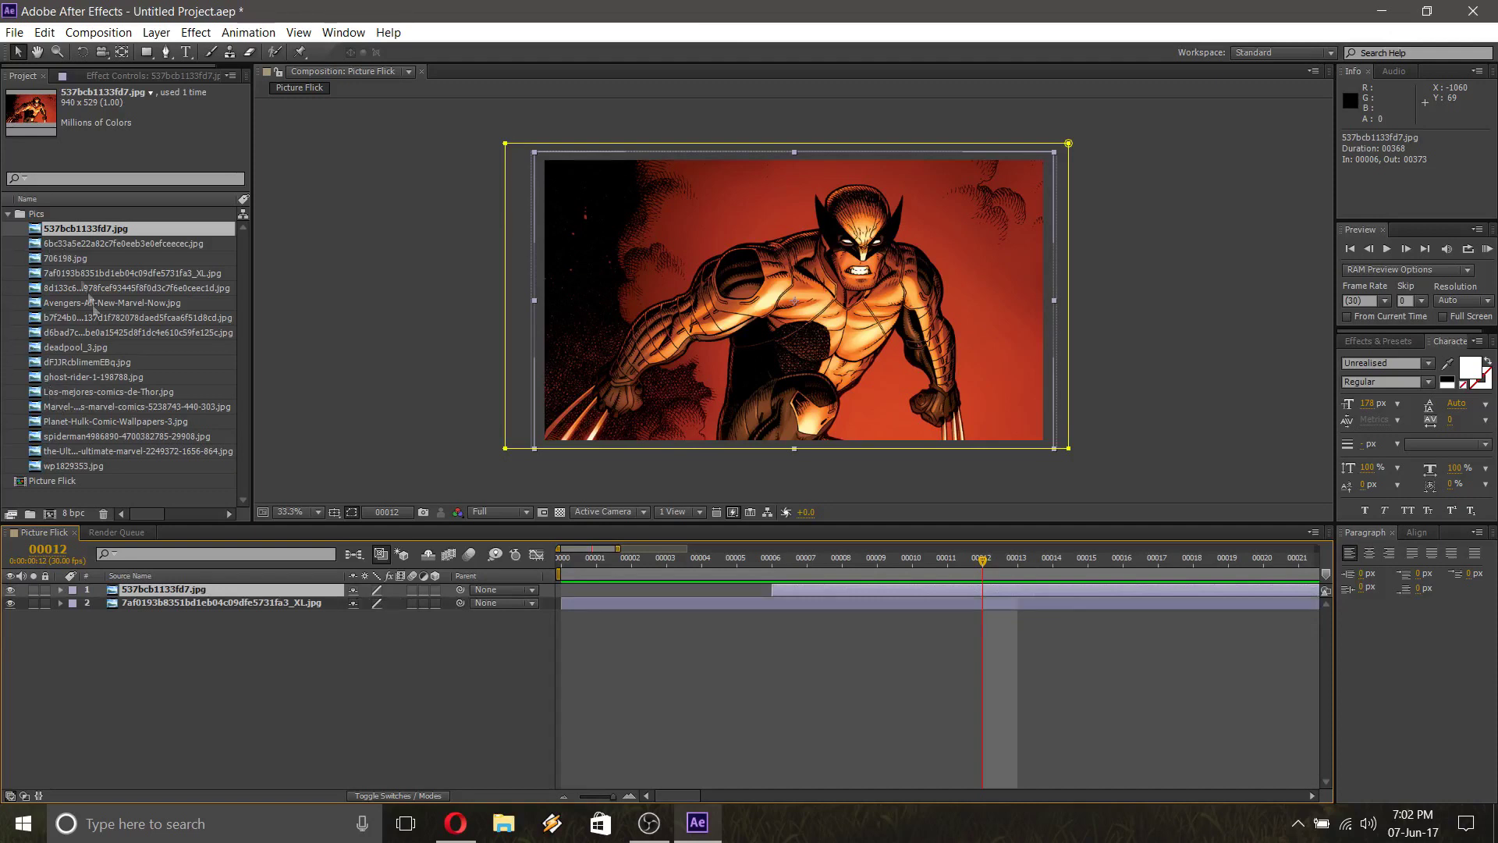
{"action": "left_click", "coordinate": [77, 351]}
{"action": "left_click", "coordinate": [81, 439]}
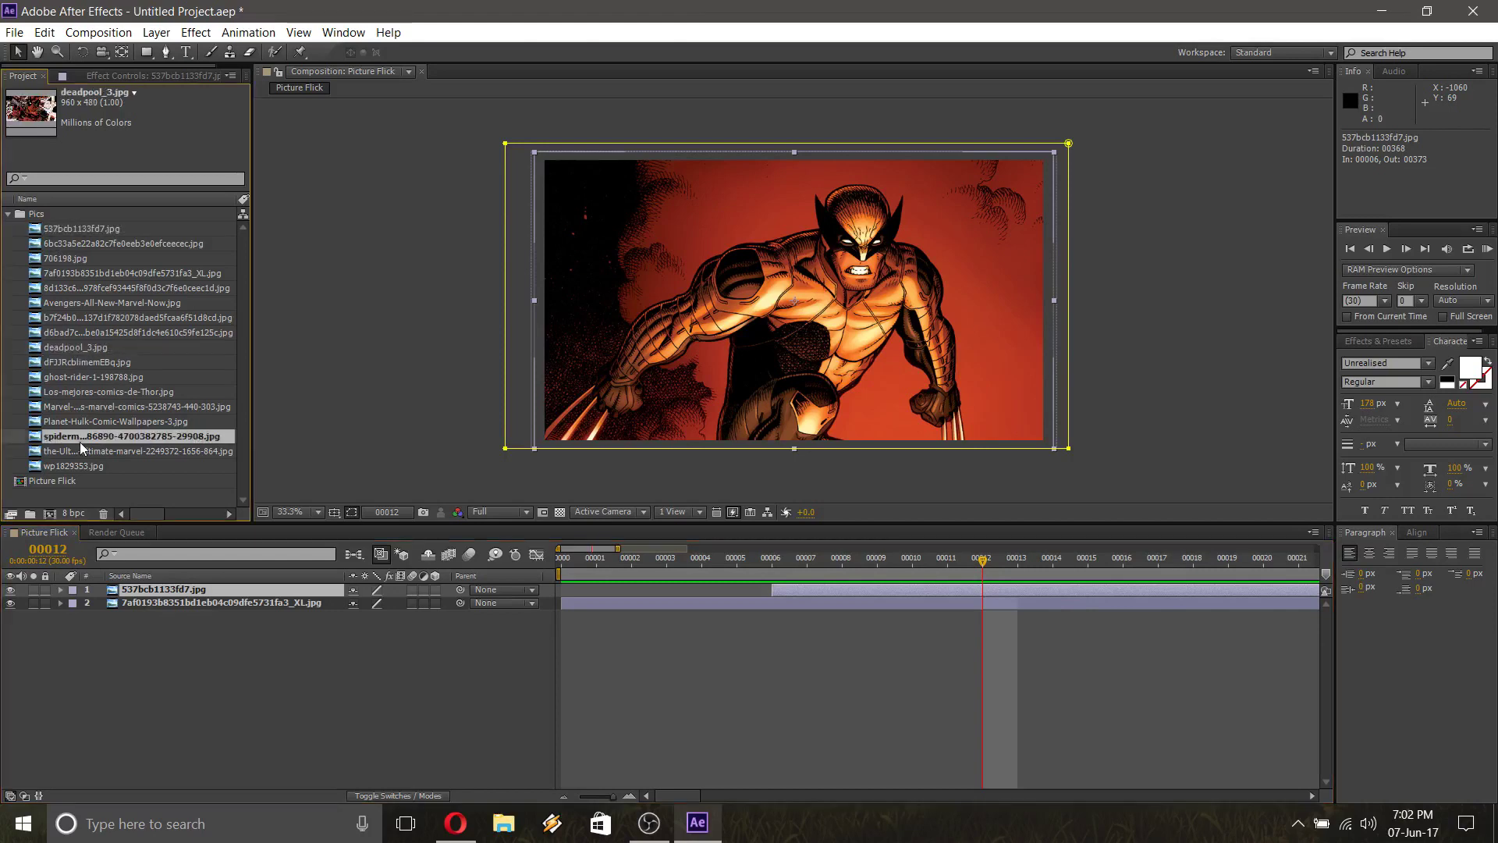
{"action": "left_click_drag", "start_coordinate": [79, 437], "coordinate": [799, 298]}
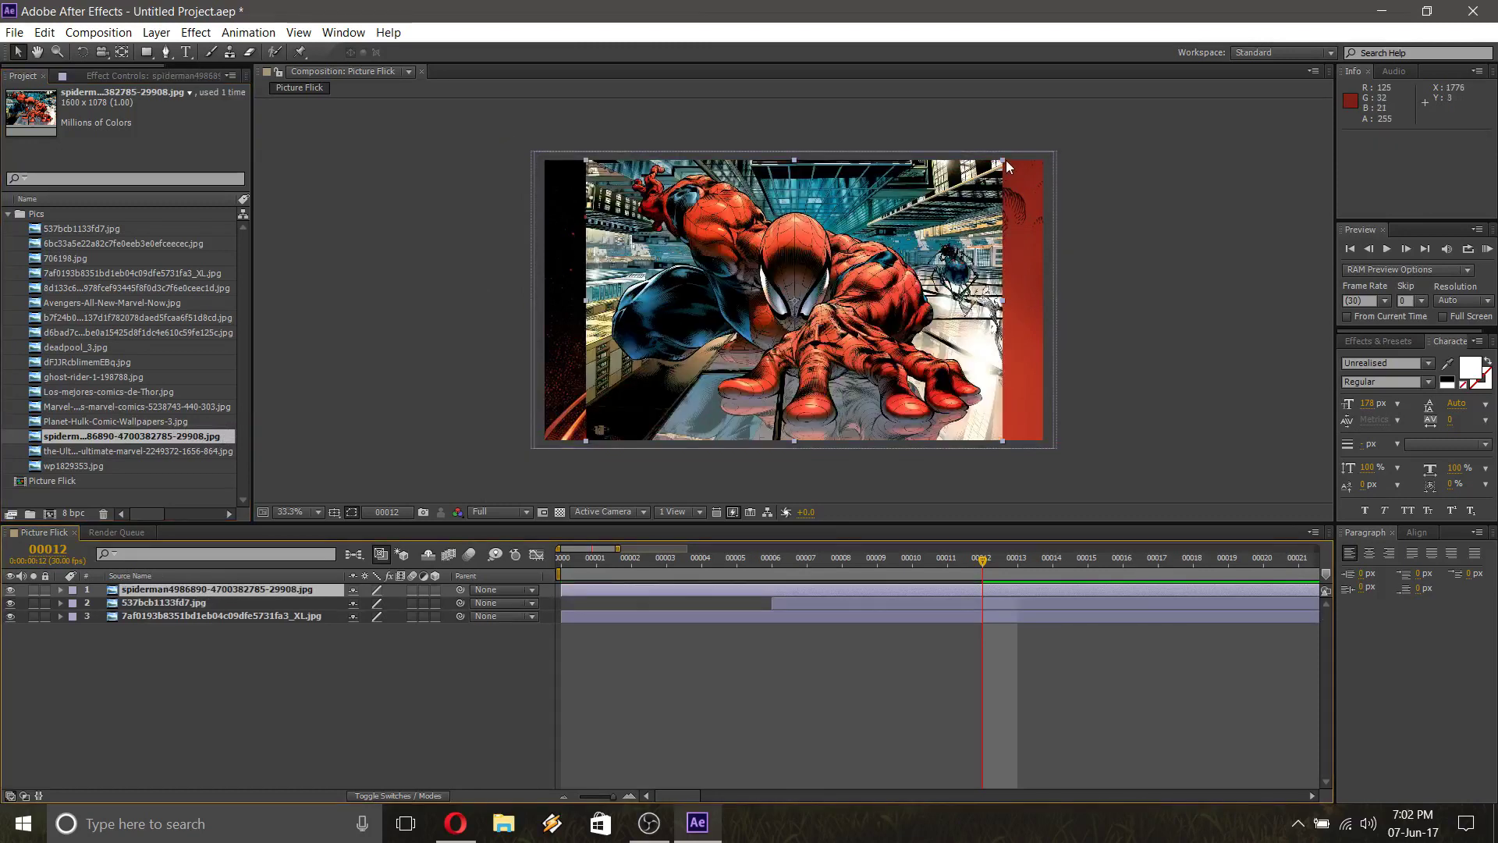
Stretch the Spider-Man image to about 125% by 106% to cover the frame and trim its layer's start to frame 12
{"action": "left_click_drag", "start_coordinate": [1004, 159], "coordinate": [1057, 152]}
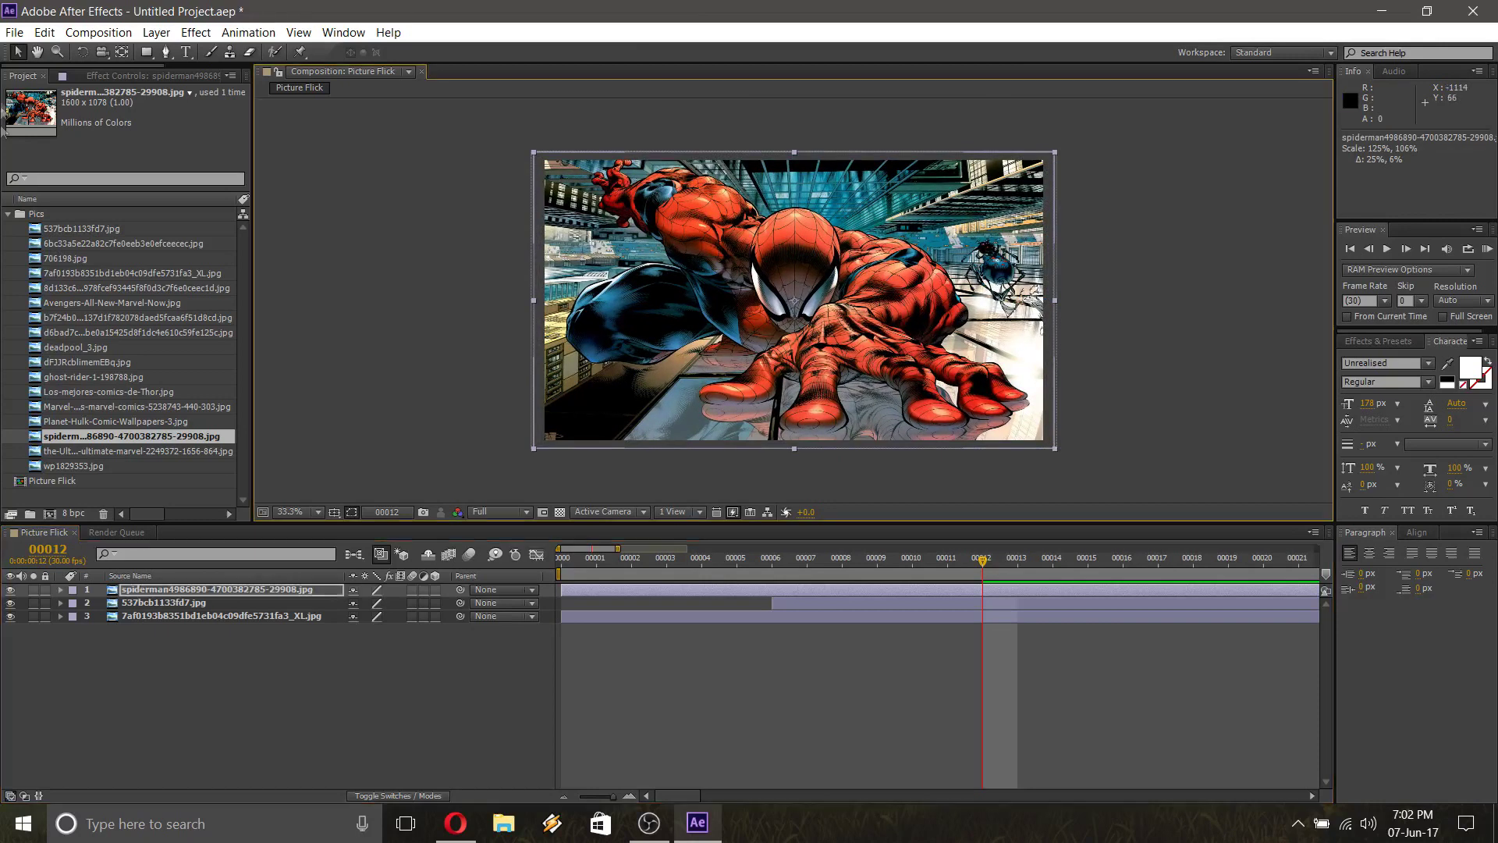
{"action": "left_click", "coordinate": [188, 593]}
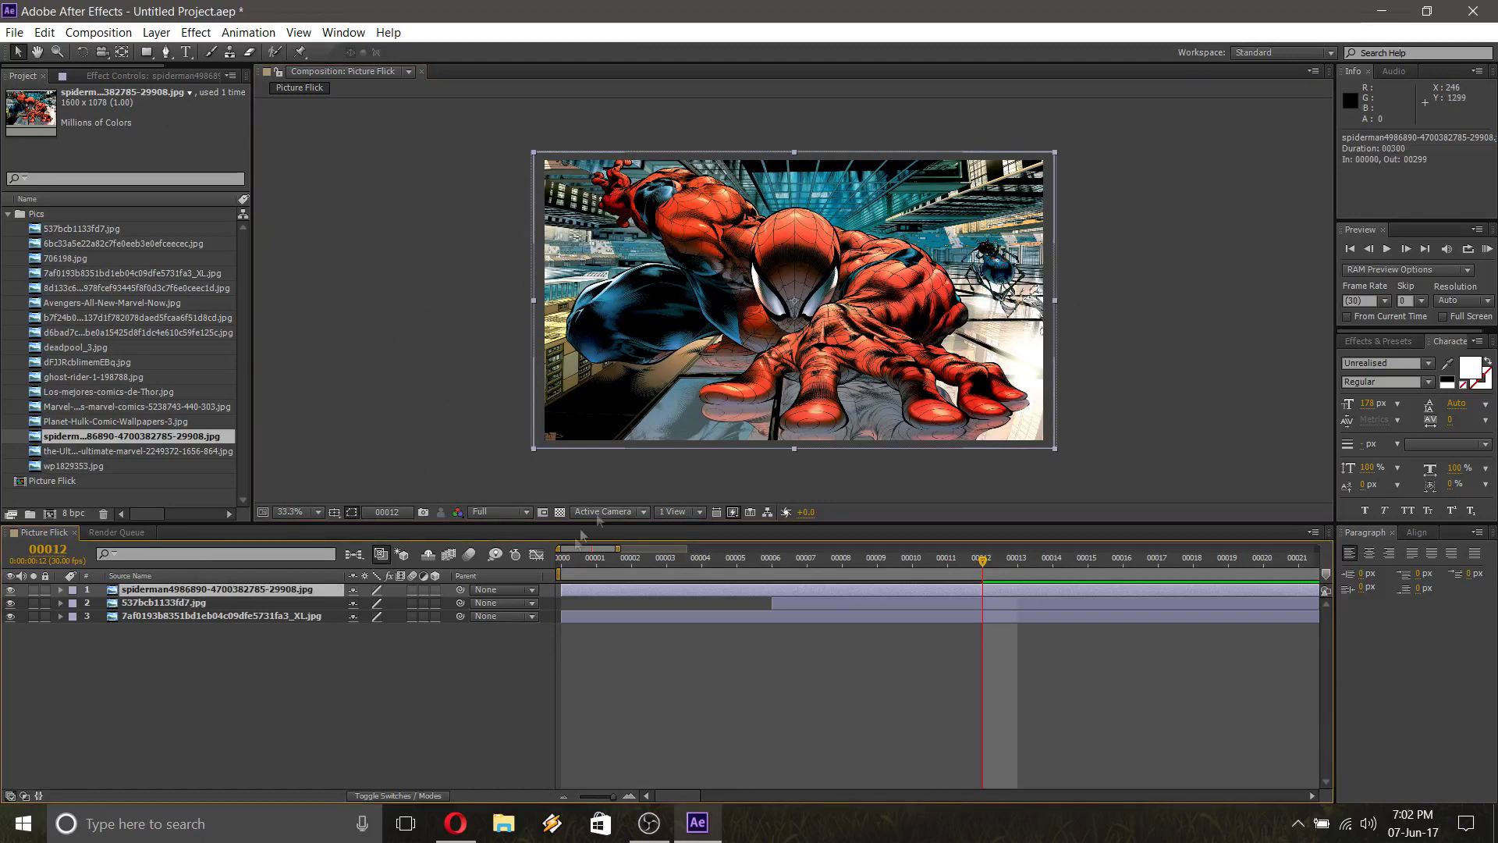
{"action": "left_click_drag", "start_coordinate": [561, 591], "coordinate": [983, 590]}
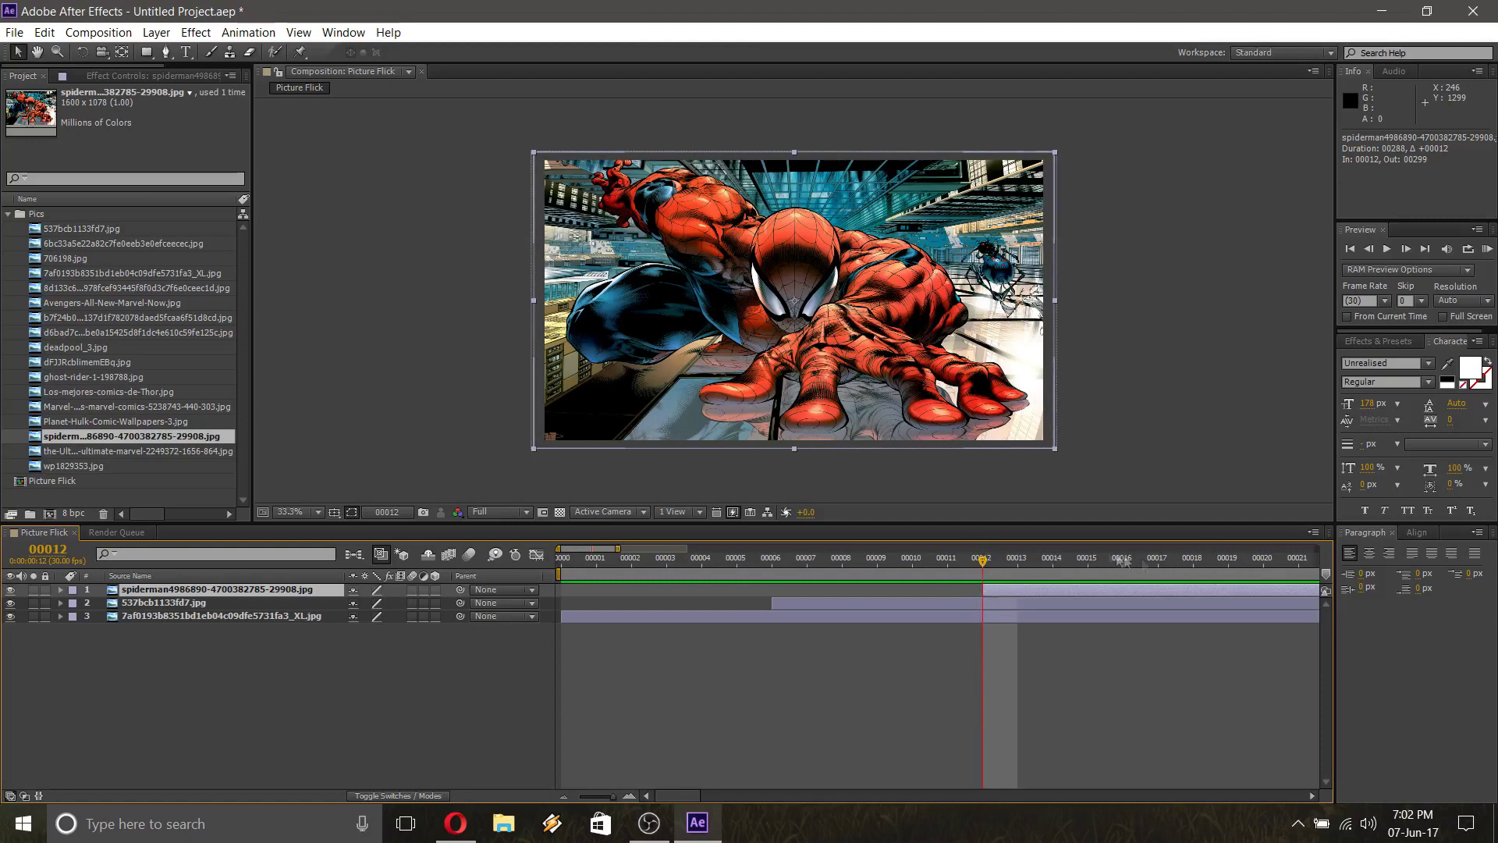
Draw a rectangular mask exposing a strip along the Spider-Man image's upper edge, and set a Mask Path keyframe at frame 12
{"action": "left_click", "coordinate": [150, 53]}
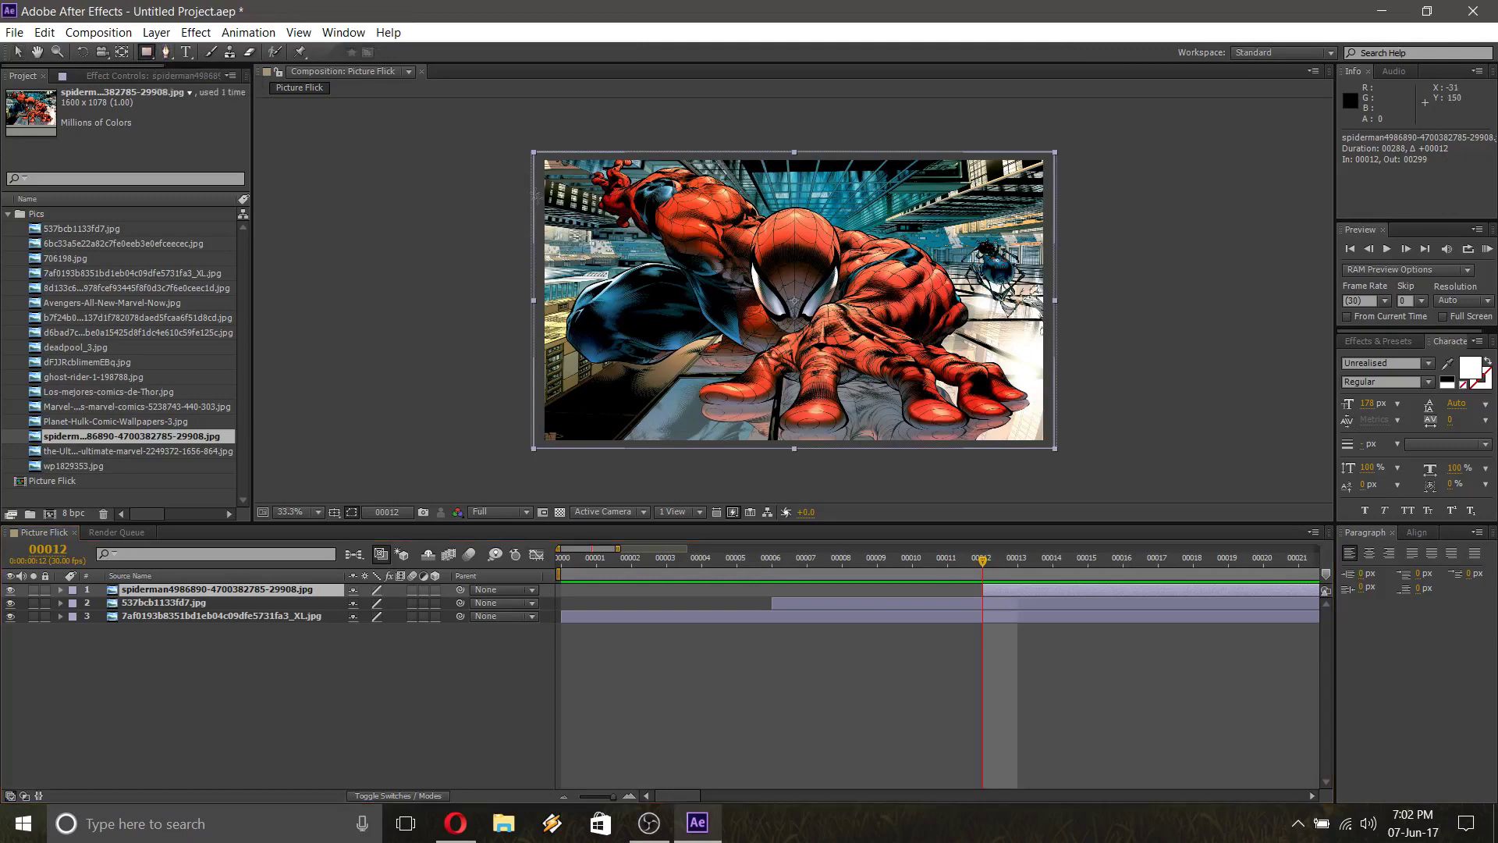
{"action": "left_click_drag", "start_coordinate": [515, 141], "coordinate": [1061, 186]}
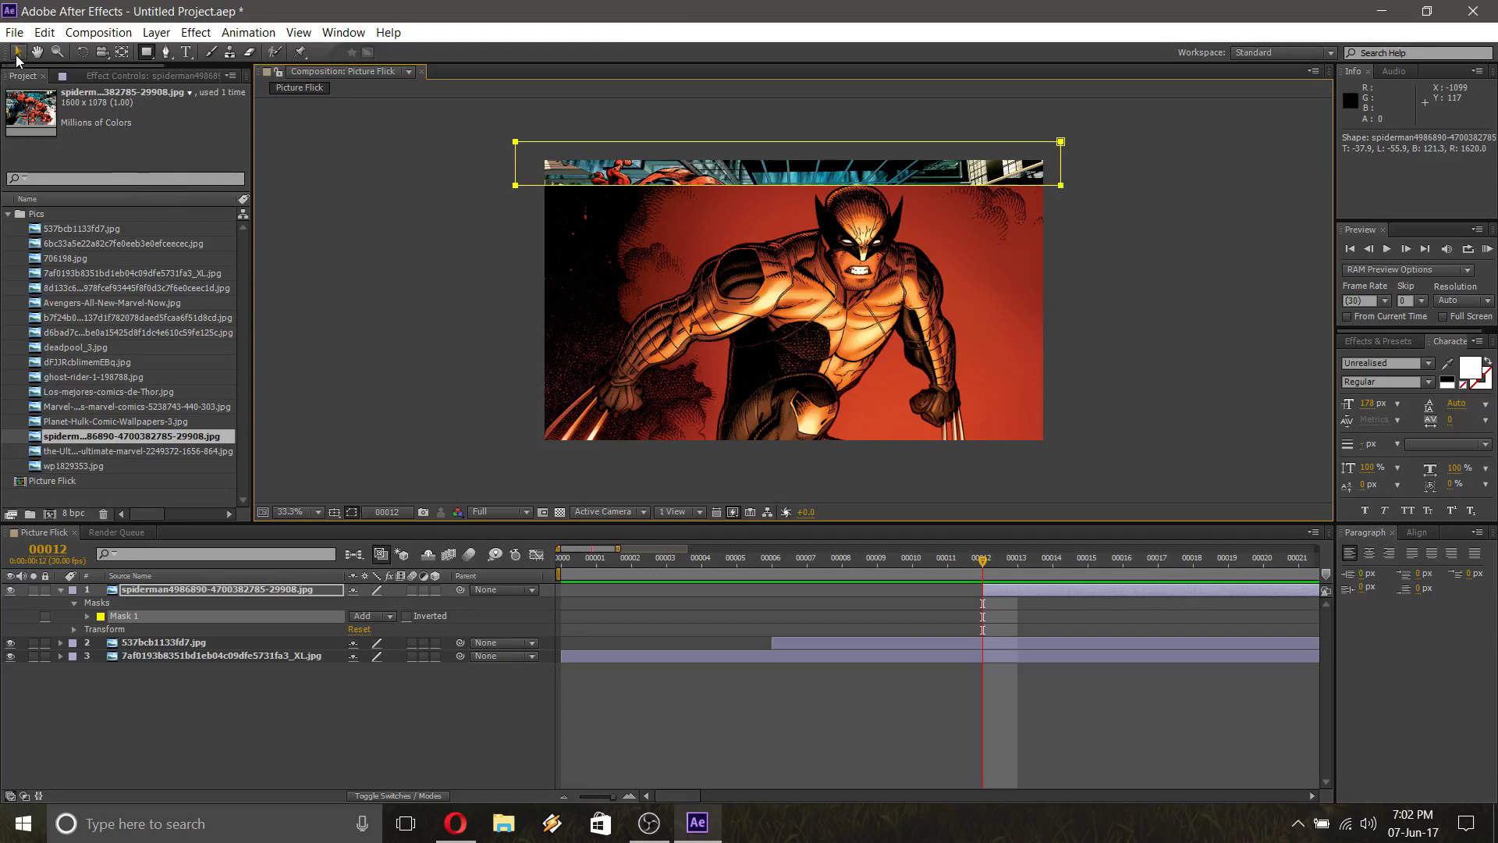
{"action": "left_click", "coordinate": [17, 51]}
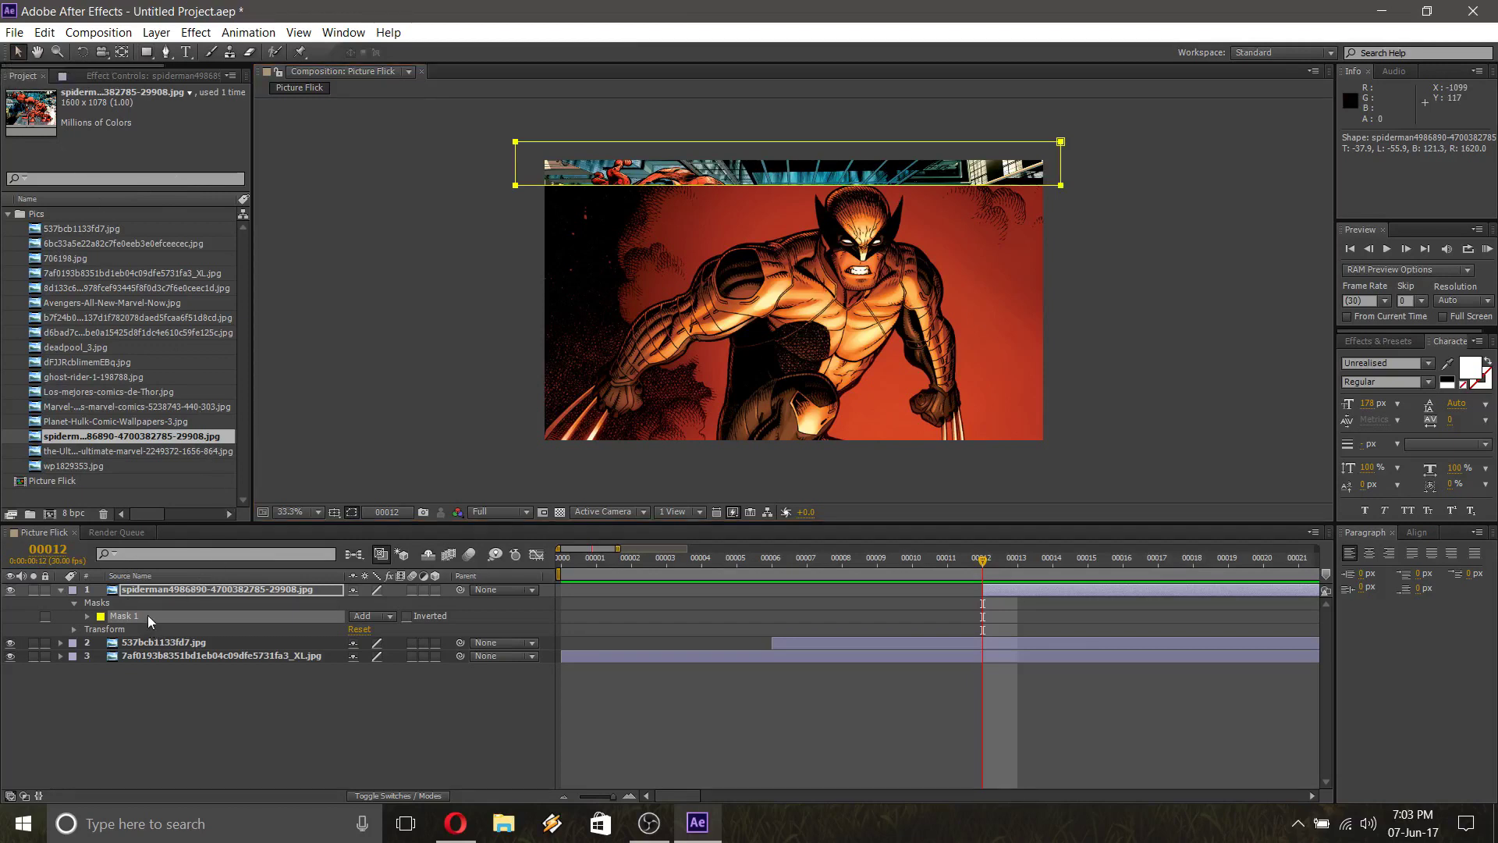
{"action": "key", "text": "m"}
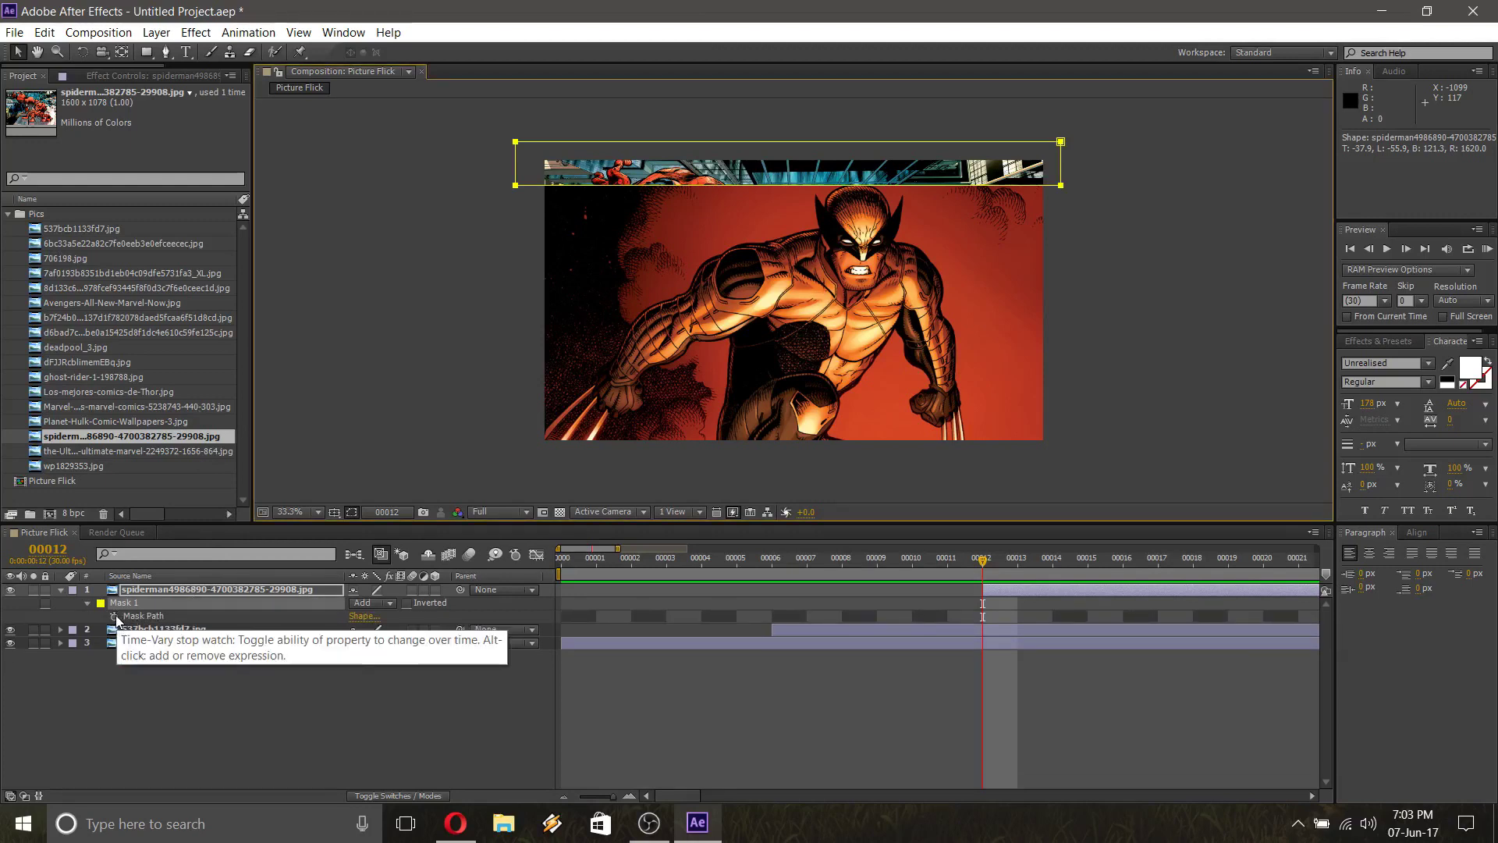
{"action": "left_click", "coordinate": [115, 616]}
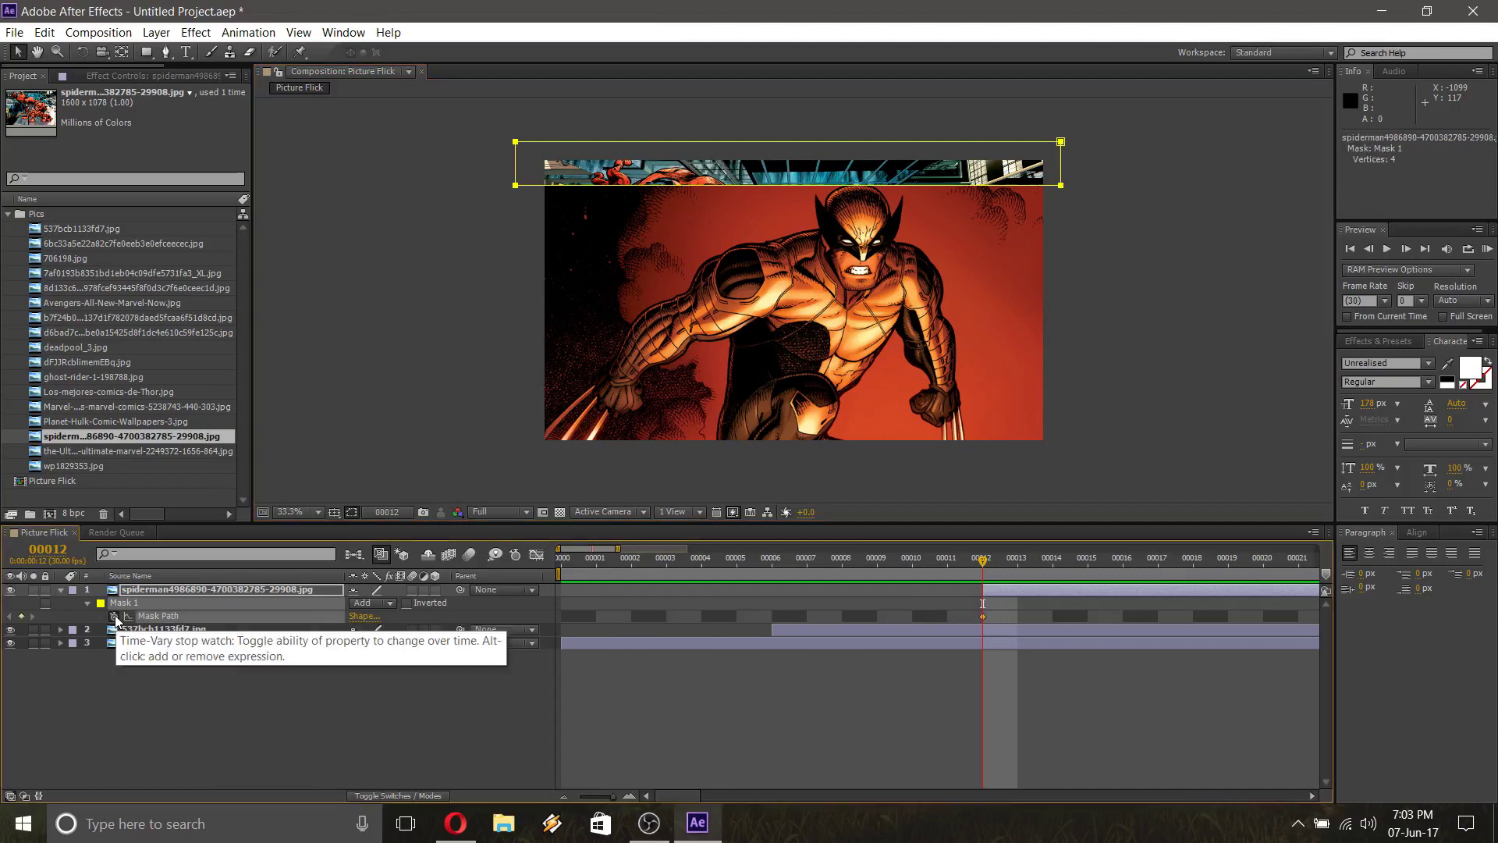
At frame 14, extend the lower edge of the Spider-Man layer's mask to reveal about 40% of the image height
{"action": "key", "text": "Page_Down"}
{"action": "key", "text": "Page_Down"}
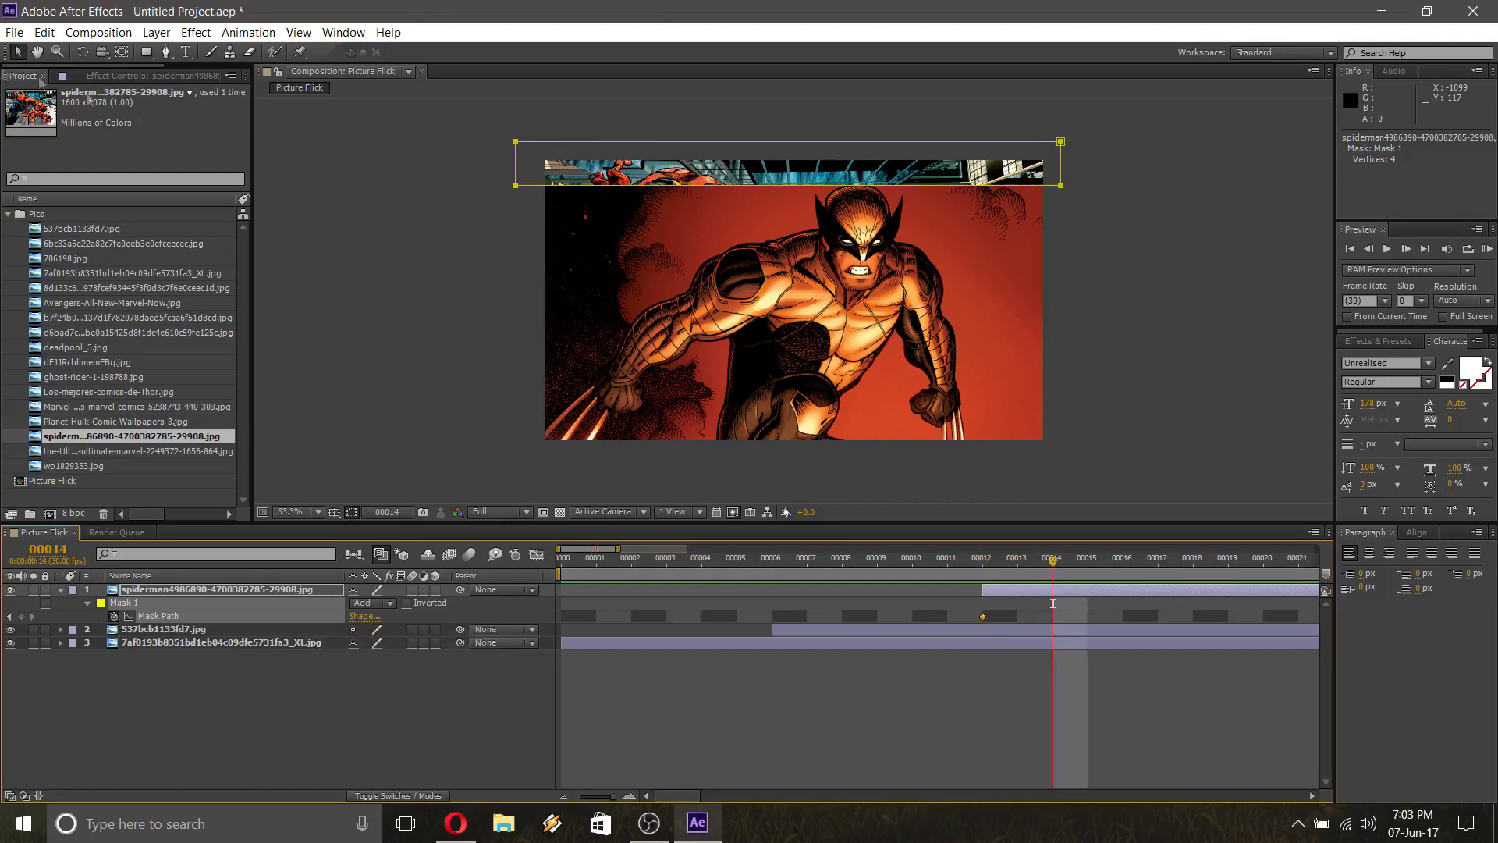
{"action": "double_click", "coordinate": [517, 186]}
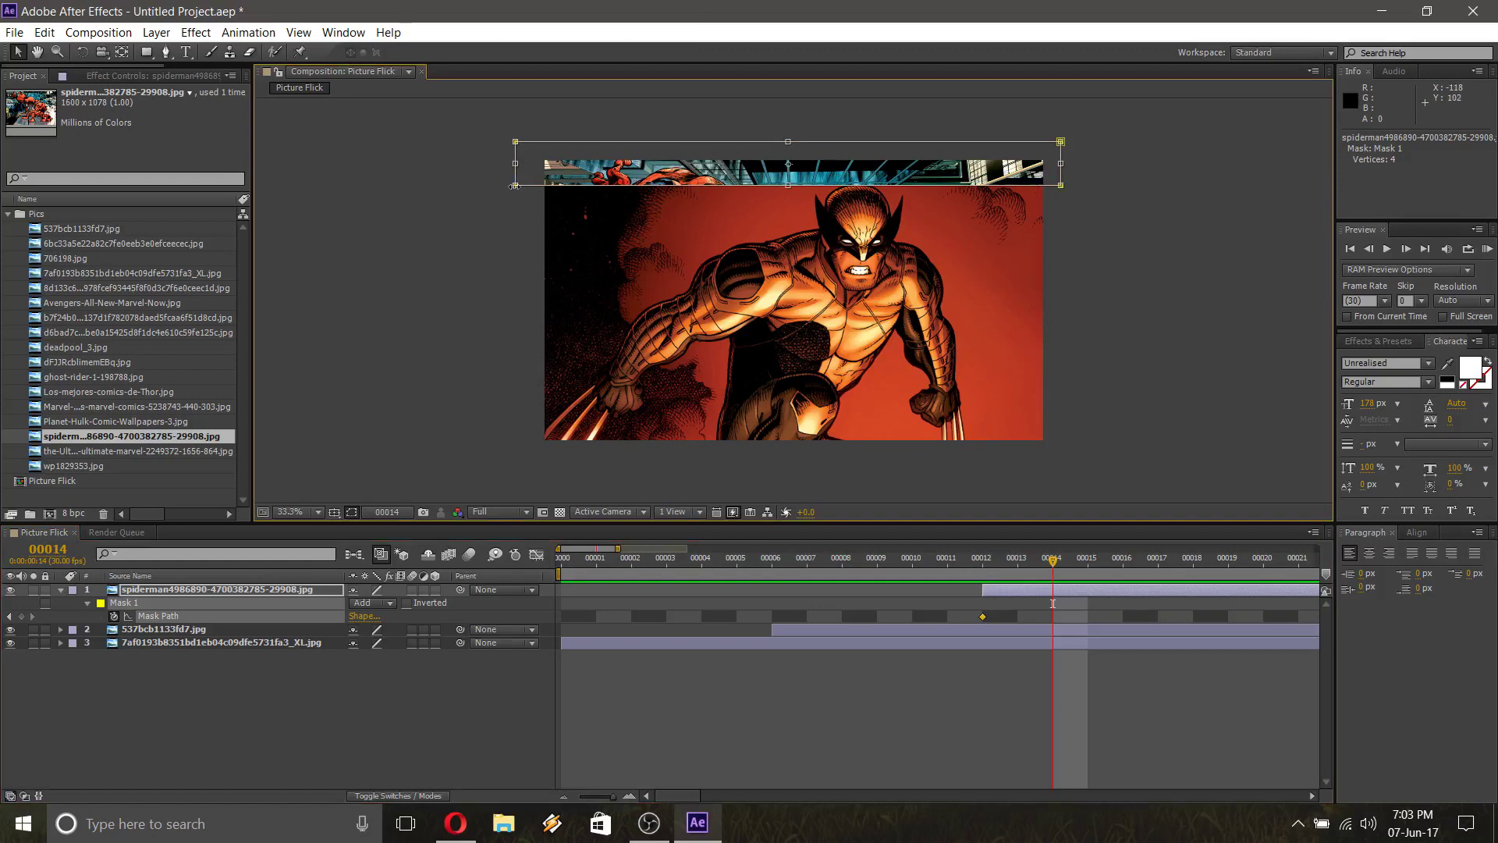
{"action": "left_click_drag", "start_coordinate": [514, 186], "coordinate": [512, 275]}
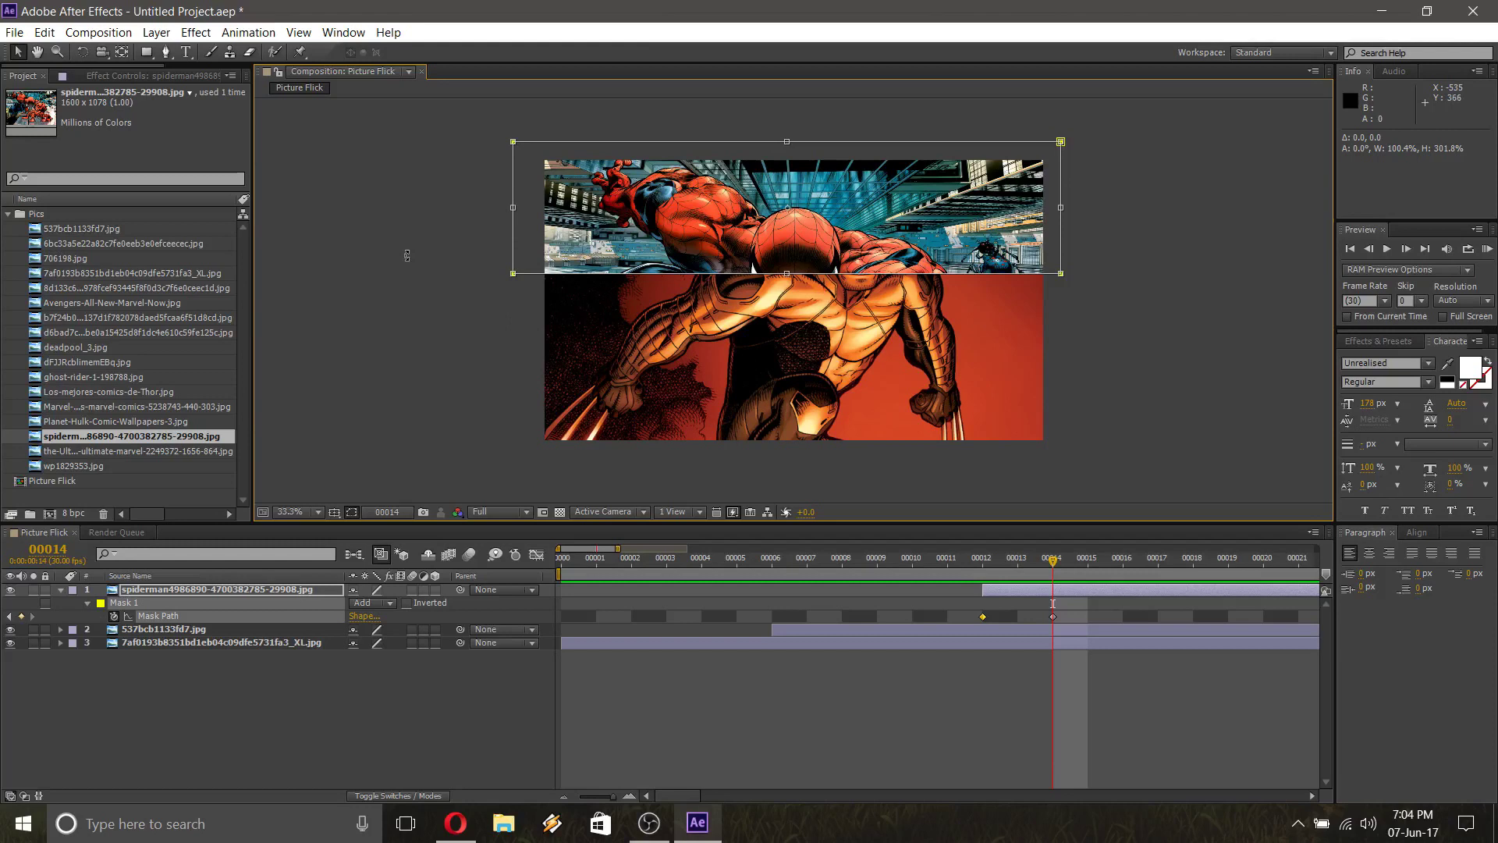
At frame 16, lower the bottom edge of the Spider-Man layer's mask to reveal about three quarters of the image
{"action": "key", "text": "Page_Down"}
{"action": "key", "text": "Page_Down"}
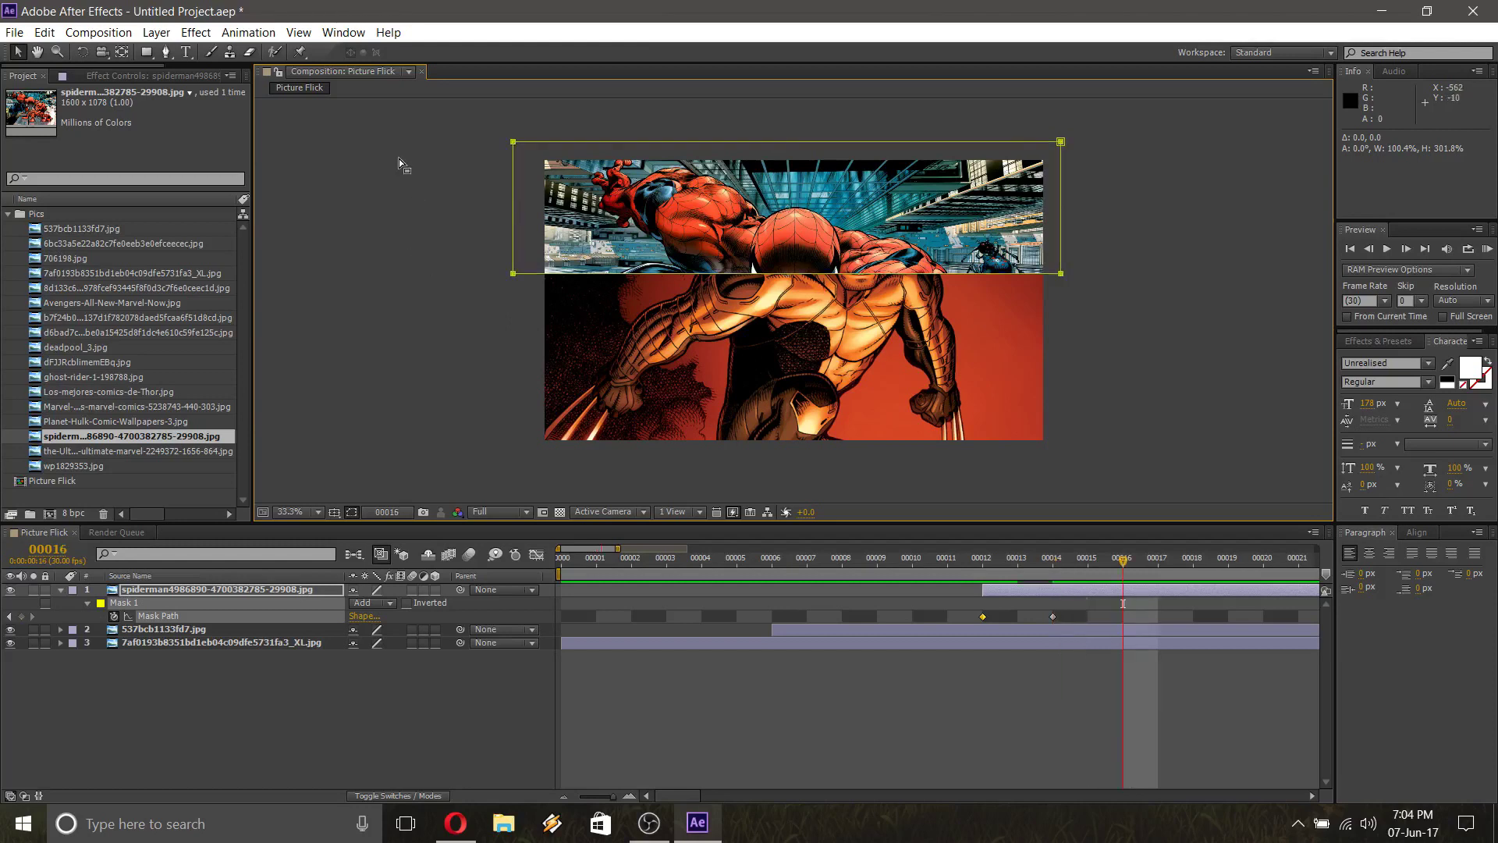
{"action": "left_click", "coordinate": [512, 274]}
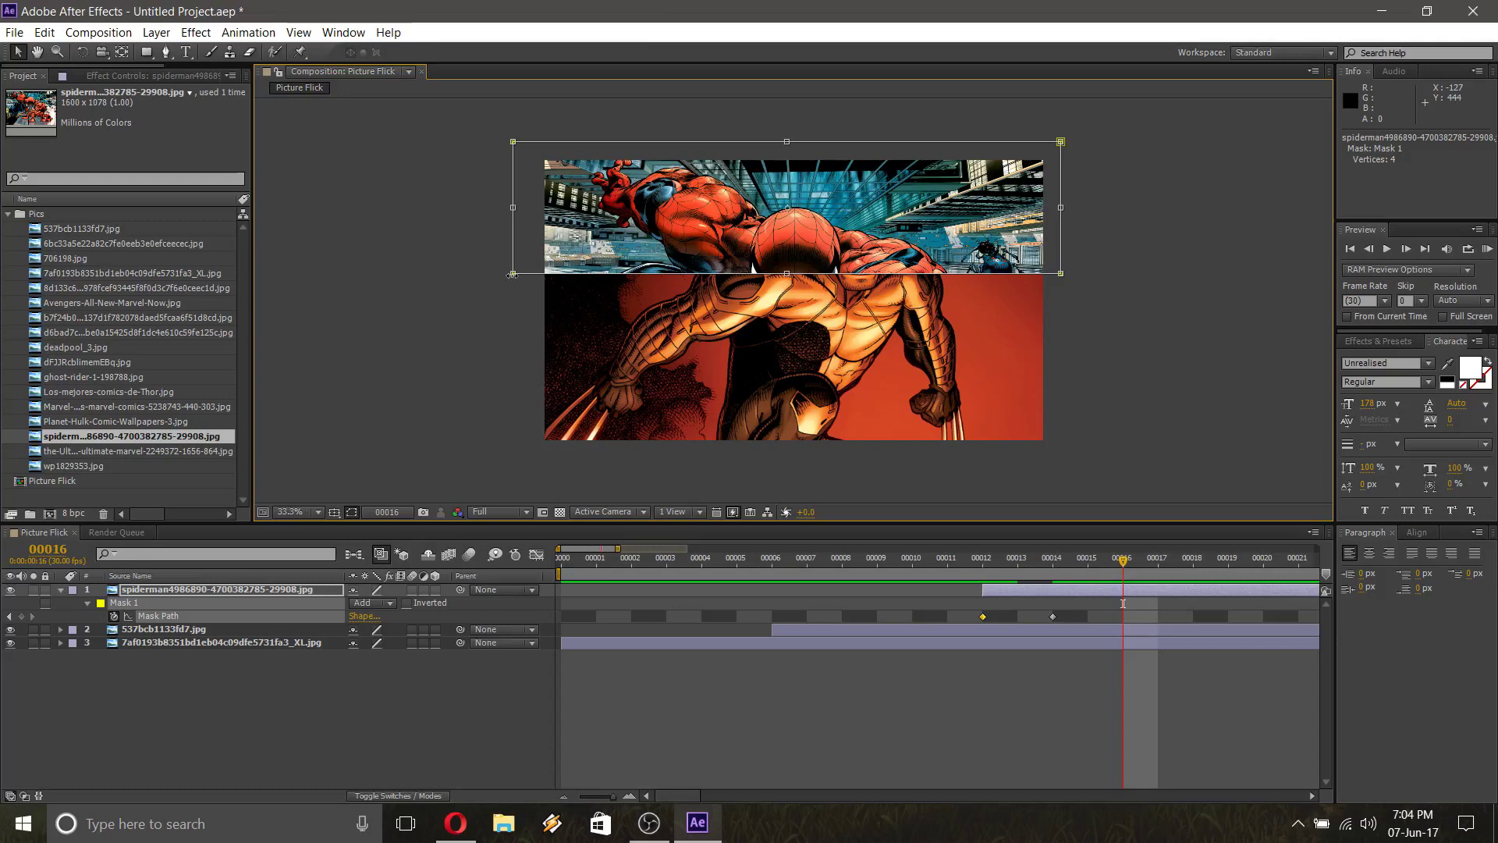
{"action": "left_click_drag", "start_coordinate": [512, 274], "coordinate": [515, 371]}
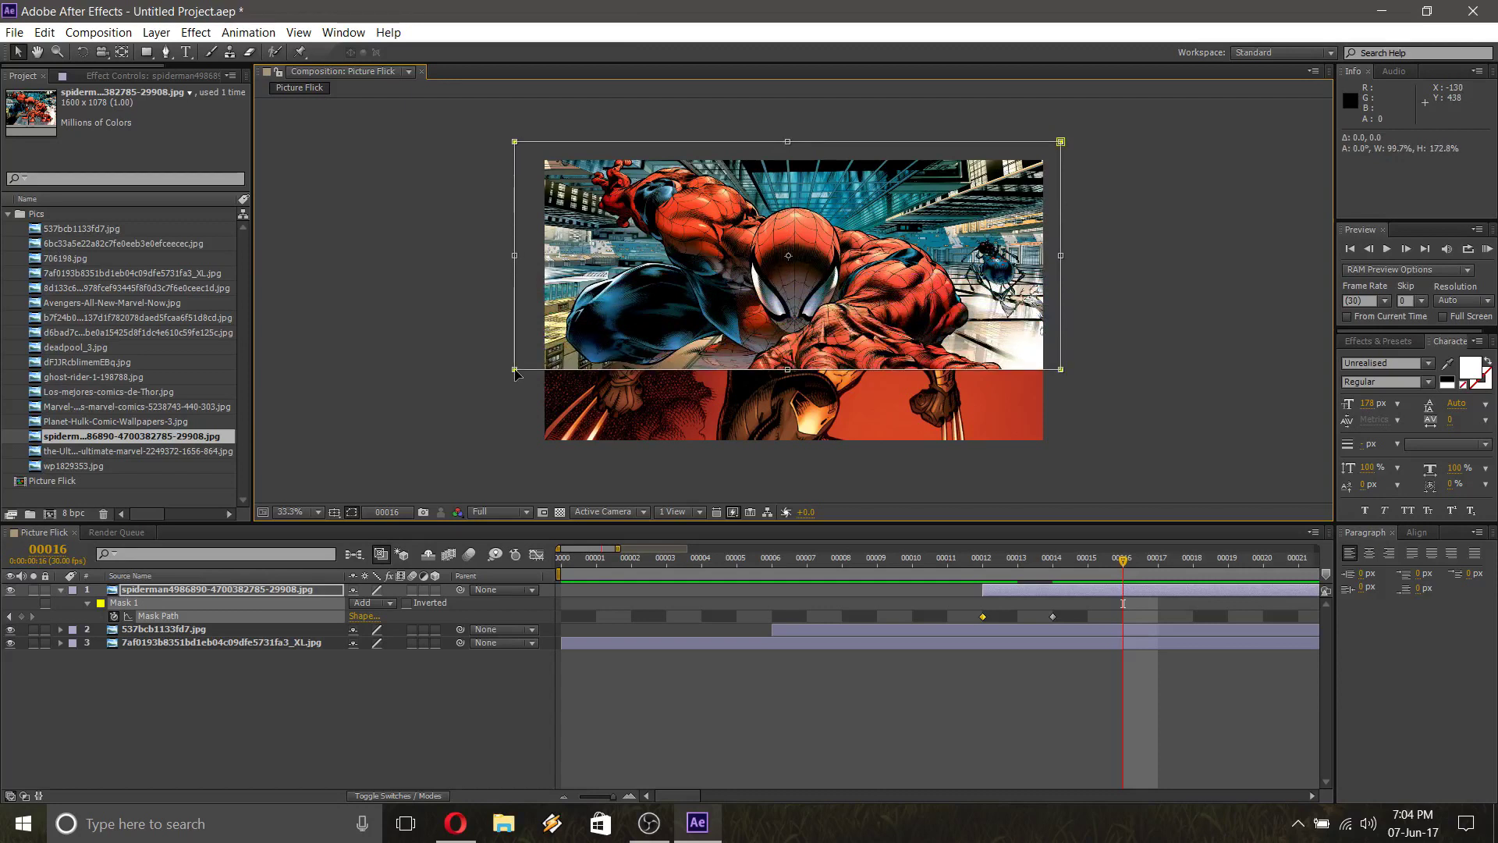
{"action": "left_click_drag", "start_coordinate": [515, 371], "coordinate": [513, 373]}
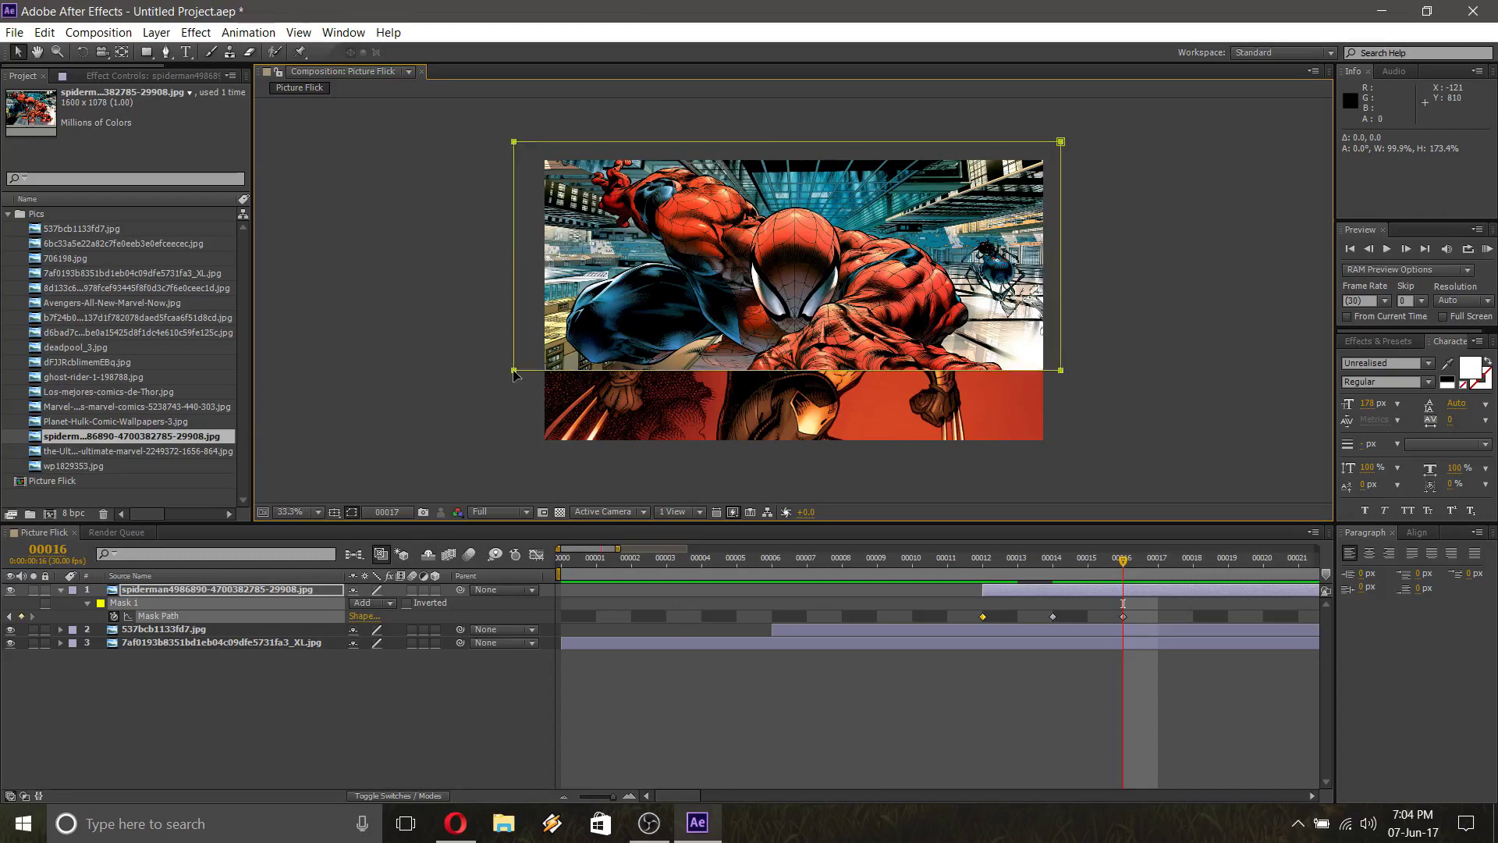
At frame 18, extend the lower edge of the Spider-Man layer's mask past the frame so the whole image is revealed
{"action": "key", "text": "Page_Down"}
{"action": "key", "text": "Page_Down"}
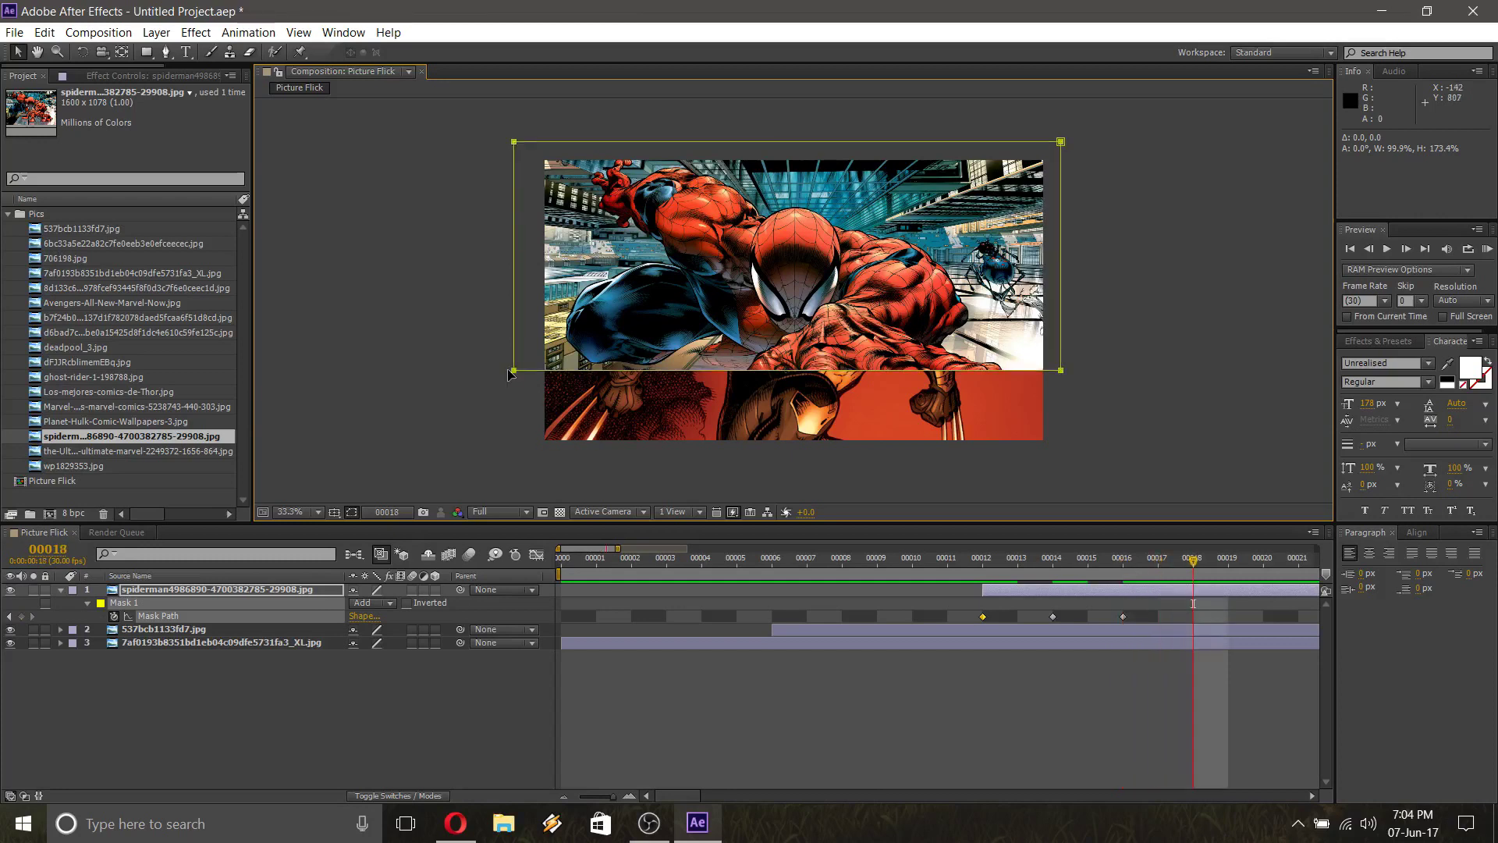
{"action": "double_click", "coordinate": [515, 373]}
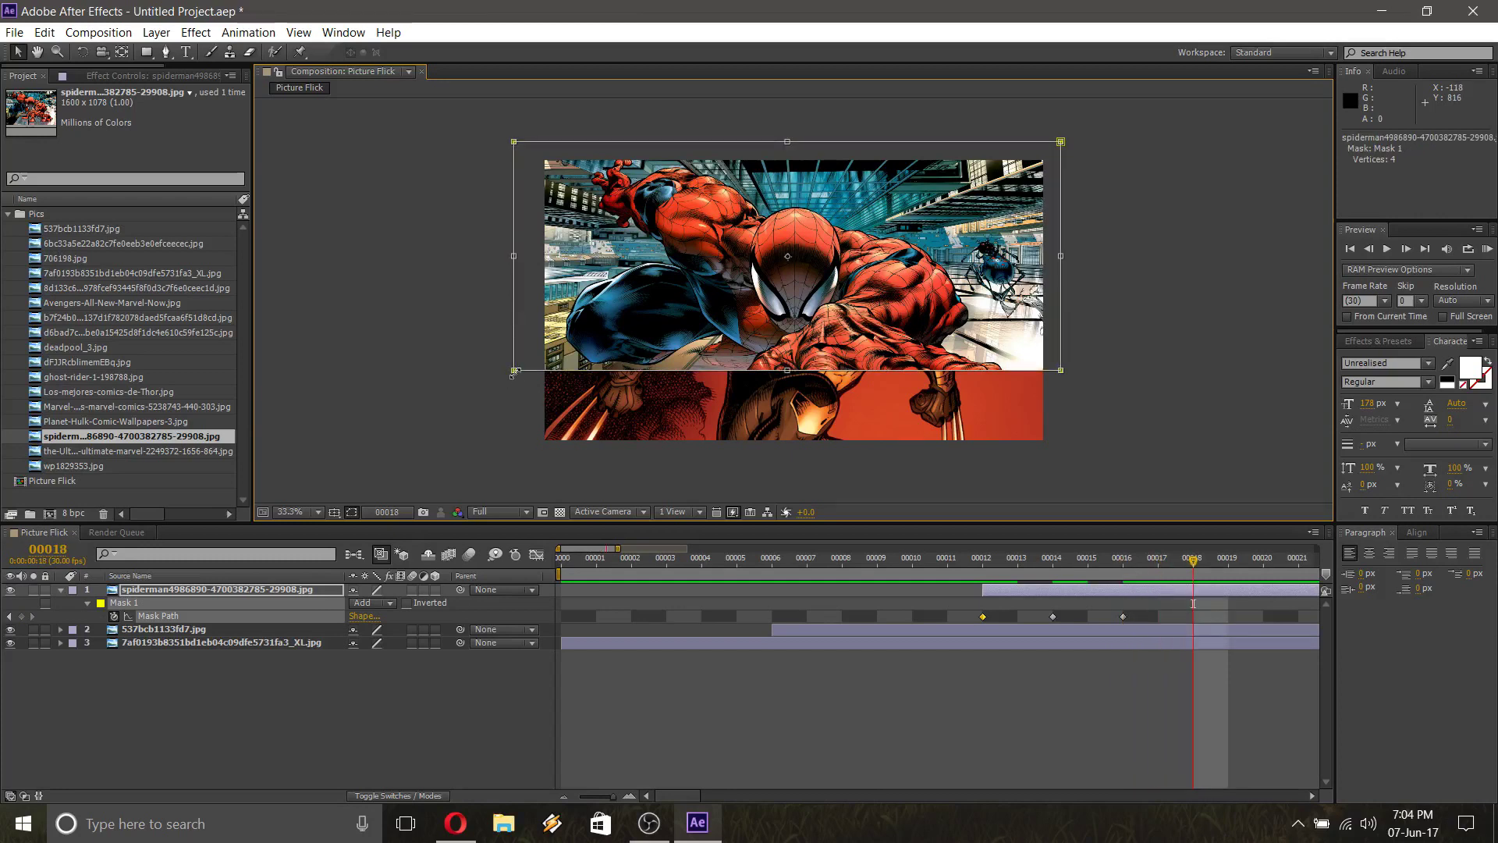
{"action": "left_click_drag", "start_coordinate": [513, 373], "coordinate": [506, 452]}
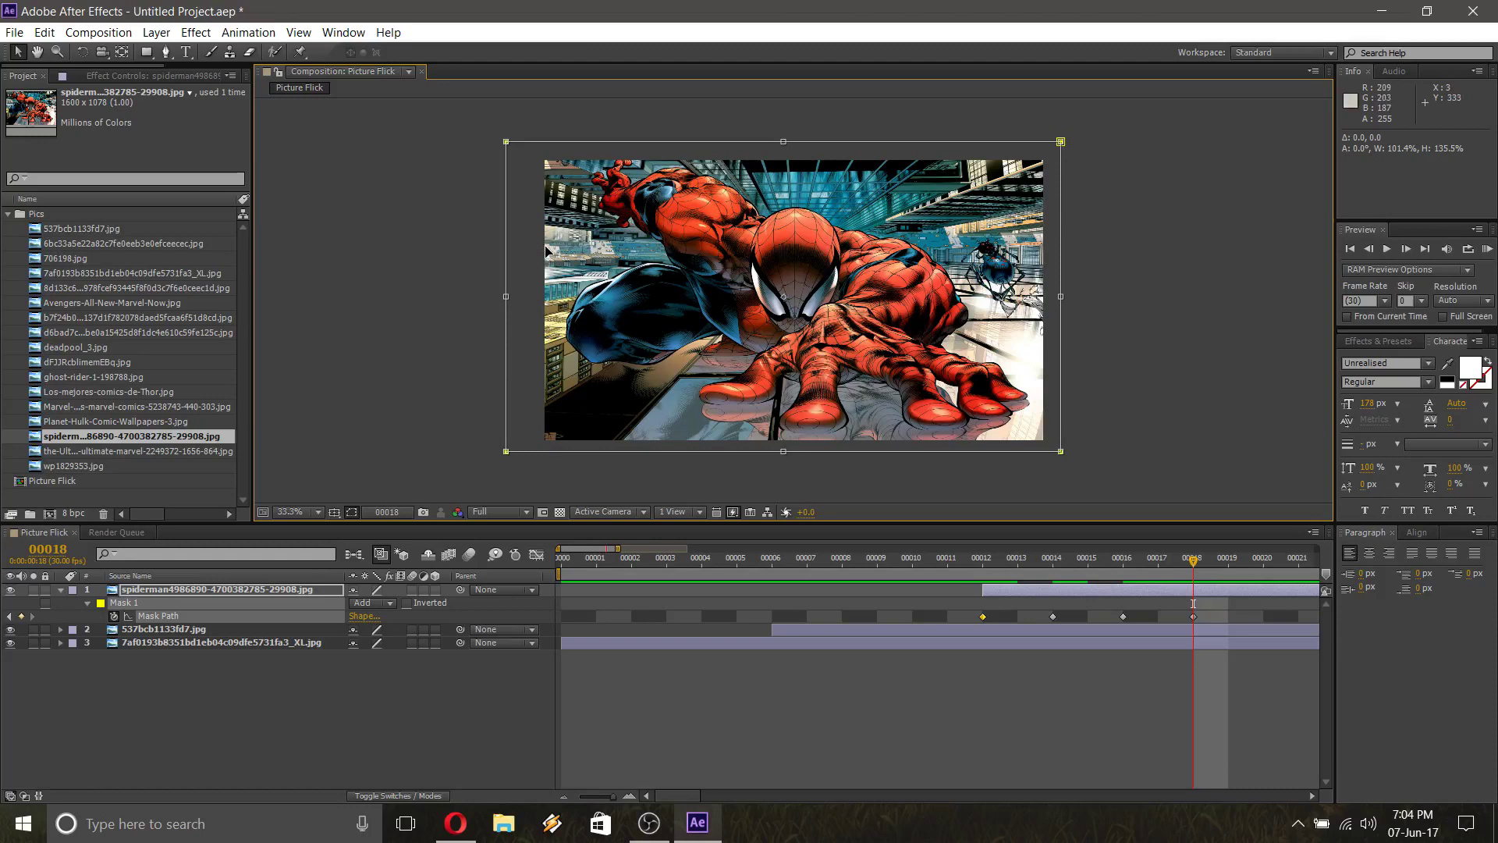
{"action": "key", "text": "m"}
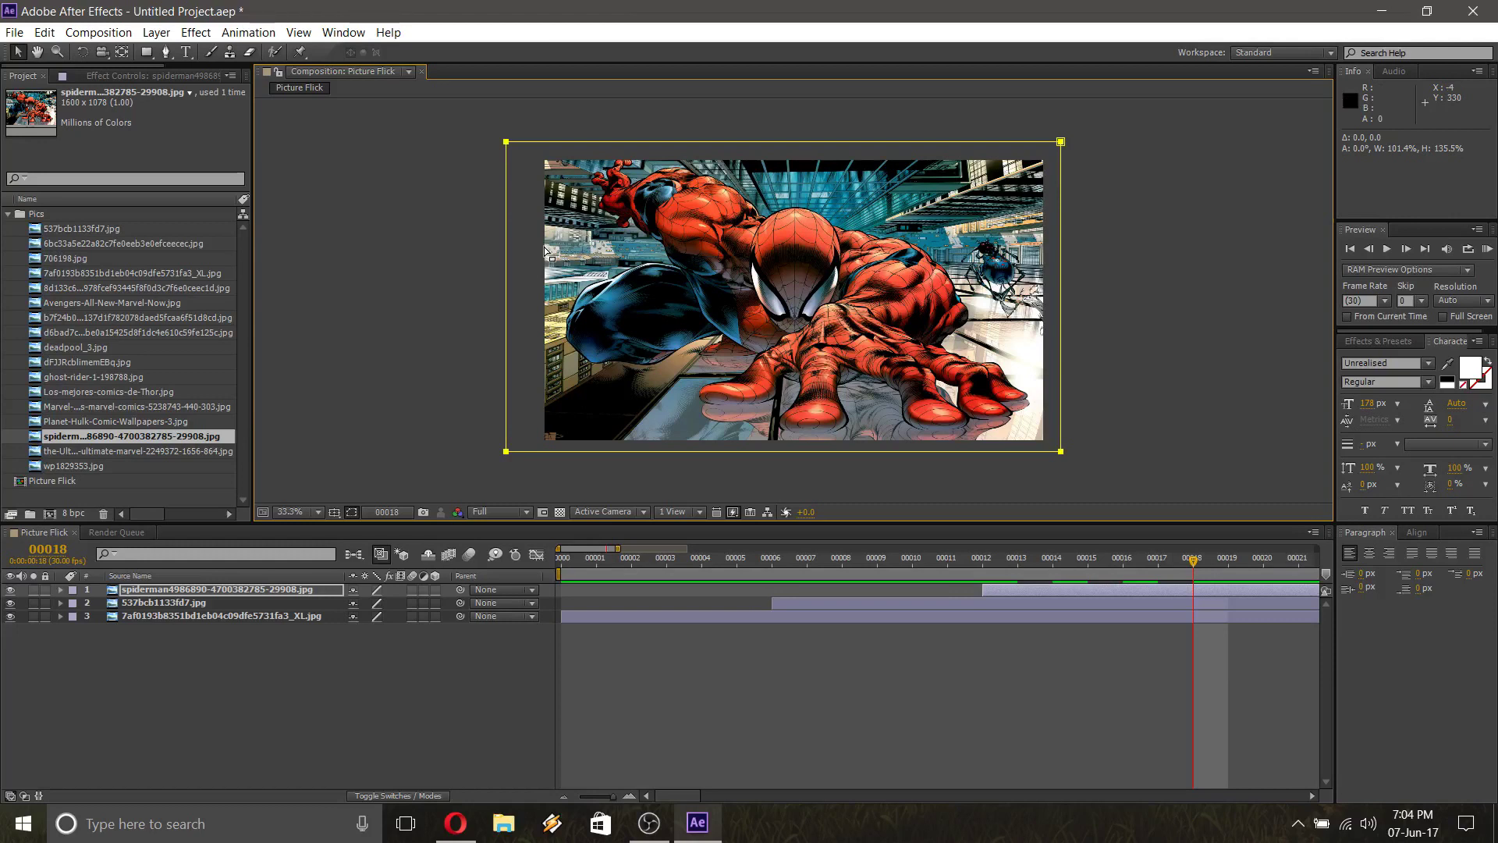
Step back and forth through frames 7 to 18 to examine the Wolverine and Spider-Man mask reveals
{"action": "key", "text": "Page_Up"}
{"action": "key", "text": "Page_Up"}
{"action": "key", "text": "Page_Up"}
{"action": "key", "text": "Page_Up"}
{"action": "key", "text": "Page_Up"}
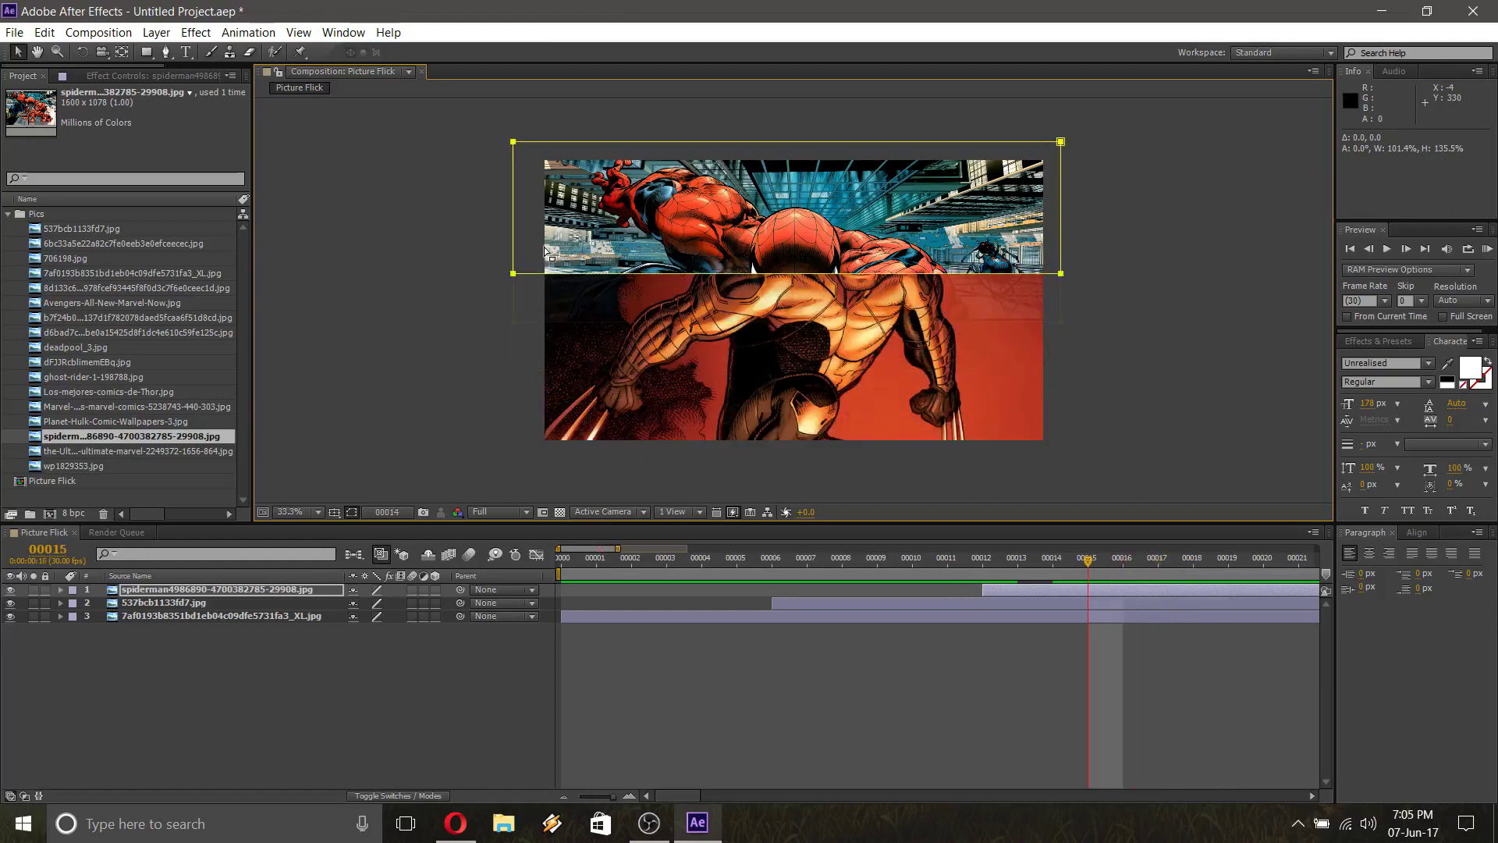
{"action": "key", "text": "Page_Up"}
{"action": "key", "text": "Page_Up"}
{"action": "key", "text": "Page_Up"}
{"action": "key", "text": "Page_Up"}
{"action": "key", "text": "Page_Up"}
{"action": "key", "text": "Page_Up"}
{"action": "key", "text": "Page_Up"}
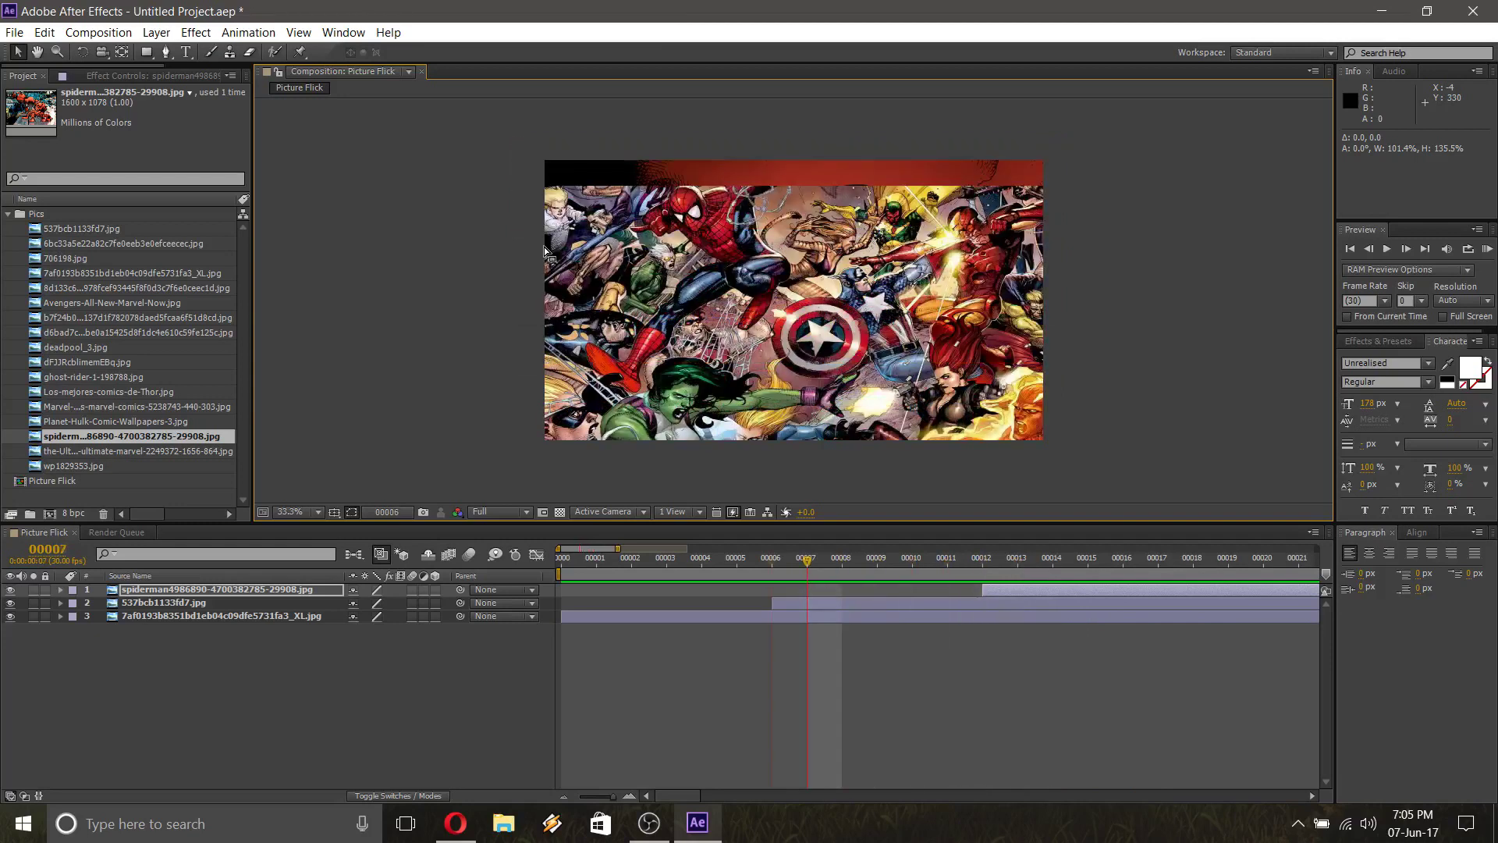
{"action": "key", "text": "Page_Down"}
{"action": "key", "text": "Page_Down"}
{"action": "key", "text": "Page_Down"}
{"action": "key", "text": "Page_Down"}
{"action": "key", "text": "Page_Down"}
{"action": "key", "text": "Page_Down"}
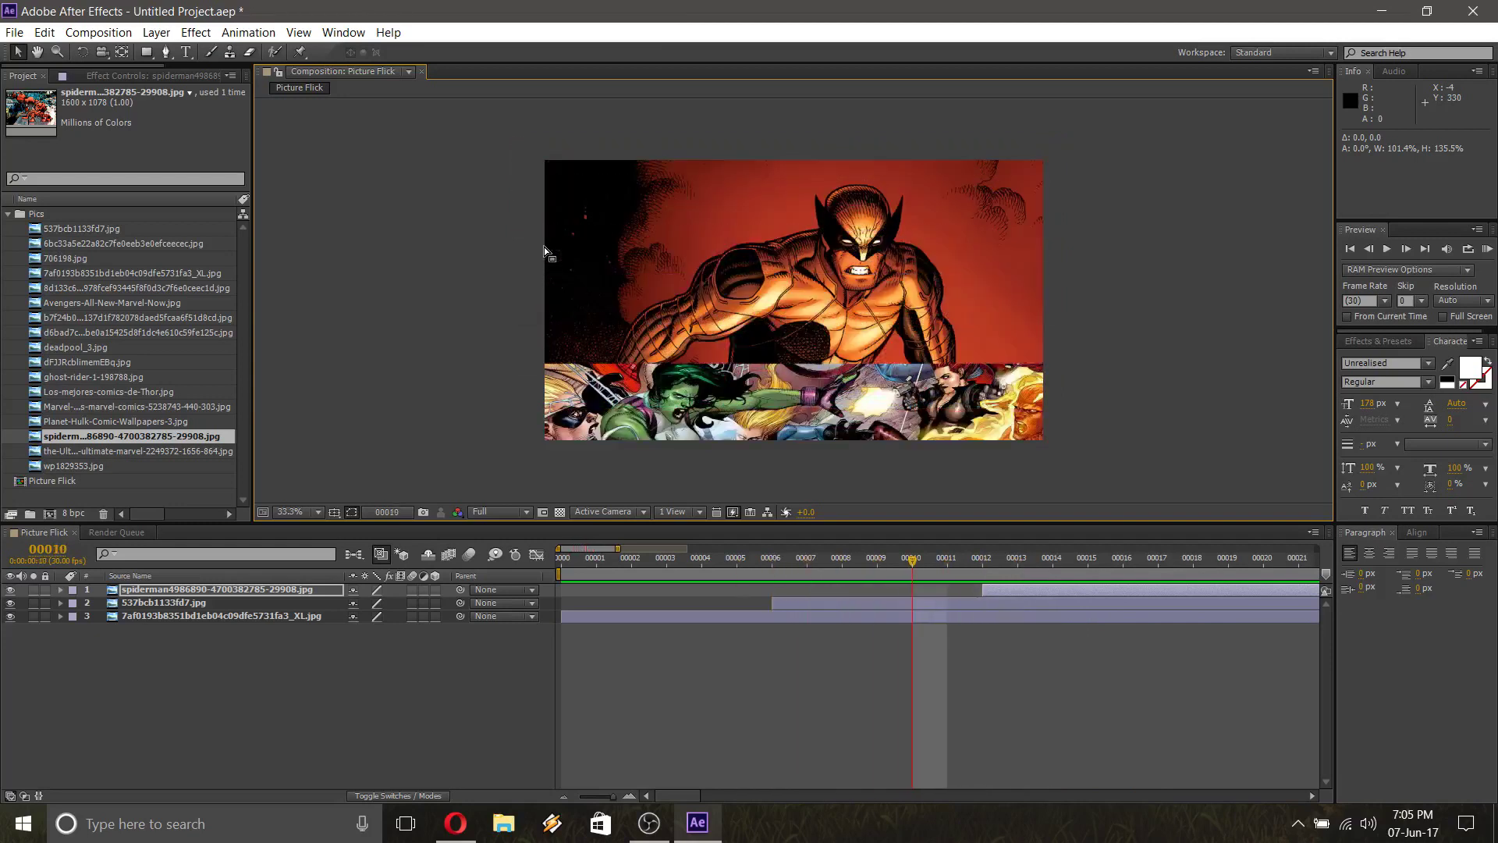
{"action": "key", "text": "Page_Down"}
{"action": "key", "text": "Page_Down"}
{"action": "key", "text": "Page_Down"}
{"action": "key", "text": "Page_Down"}
{"action": "key", "text": "Page_Down"}
{"action": "key", "text": "Page_Down"}
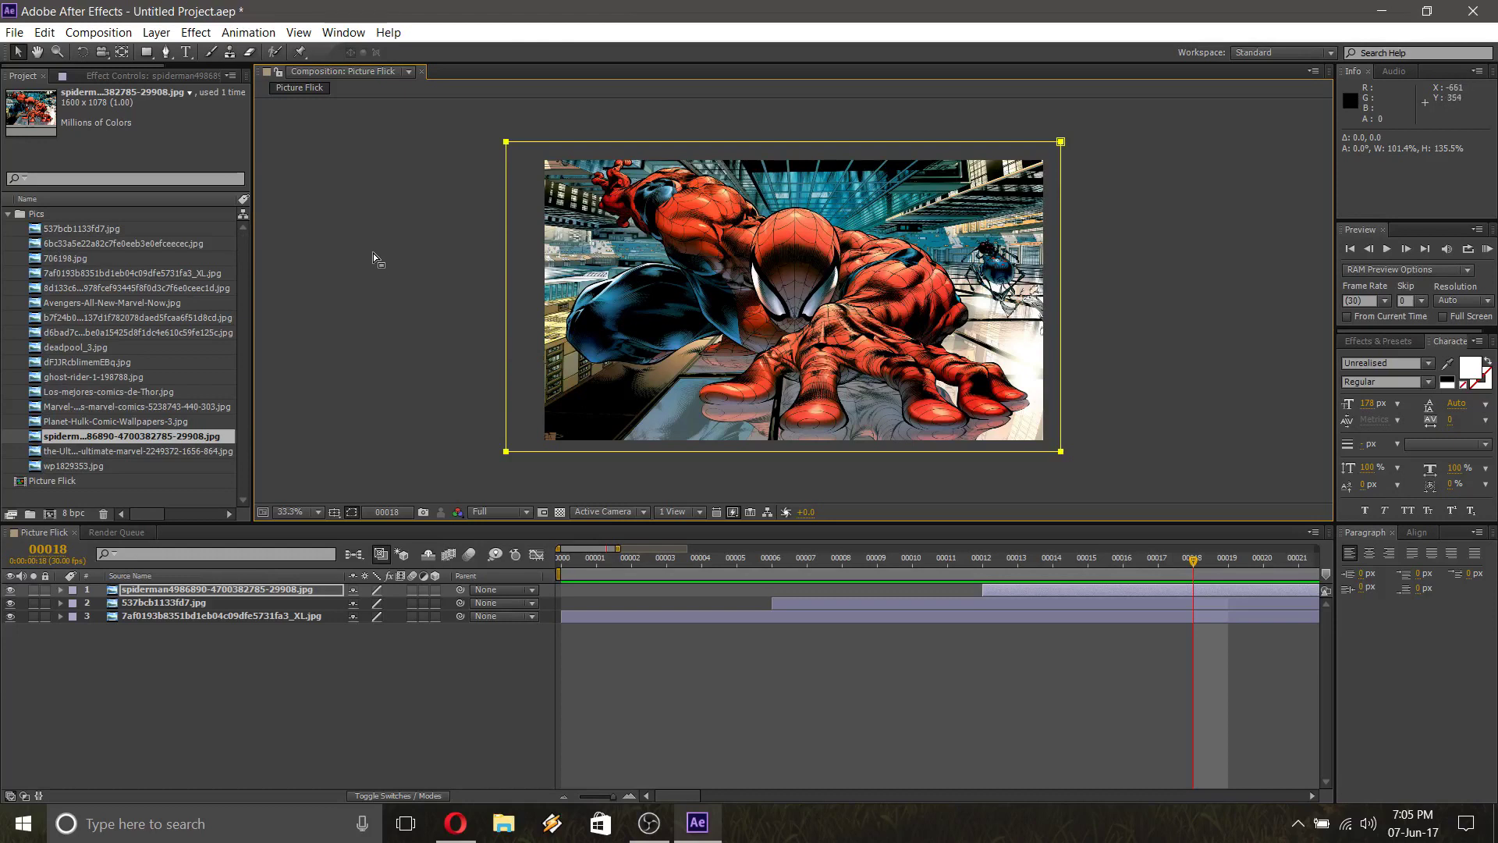
Add the 440 x 303 Marvel Heroes image as the uppermost layer, scale it to about 452% by 381%, and trim its start to frame 18
{"action": "left_click", "coordinate": [63, 409]}
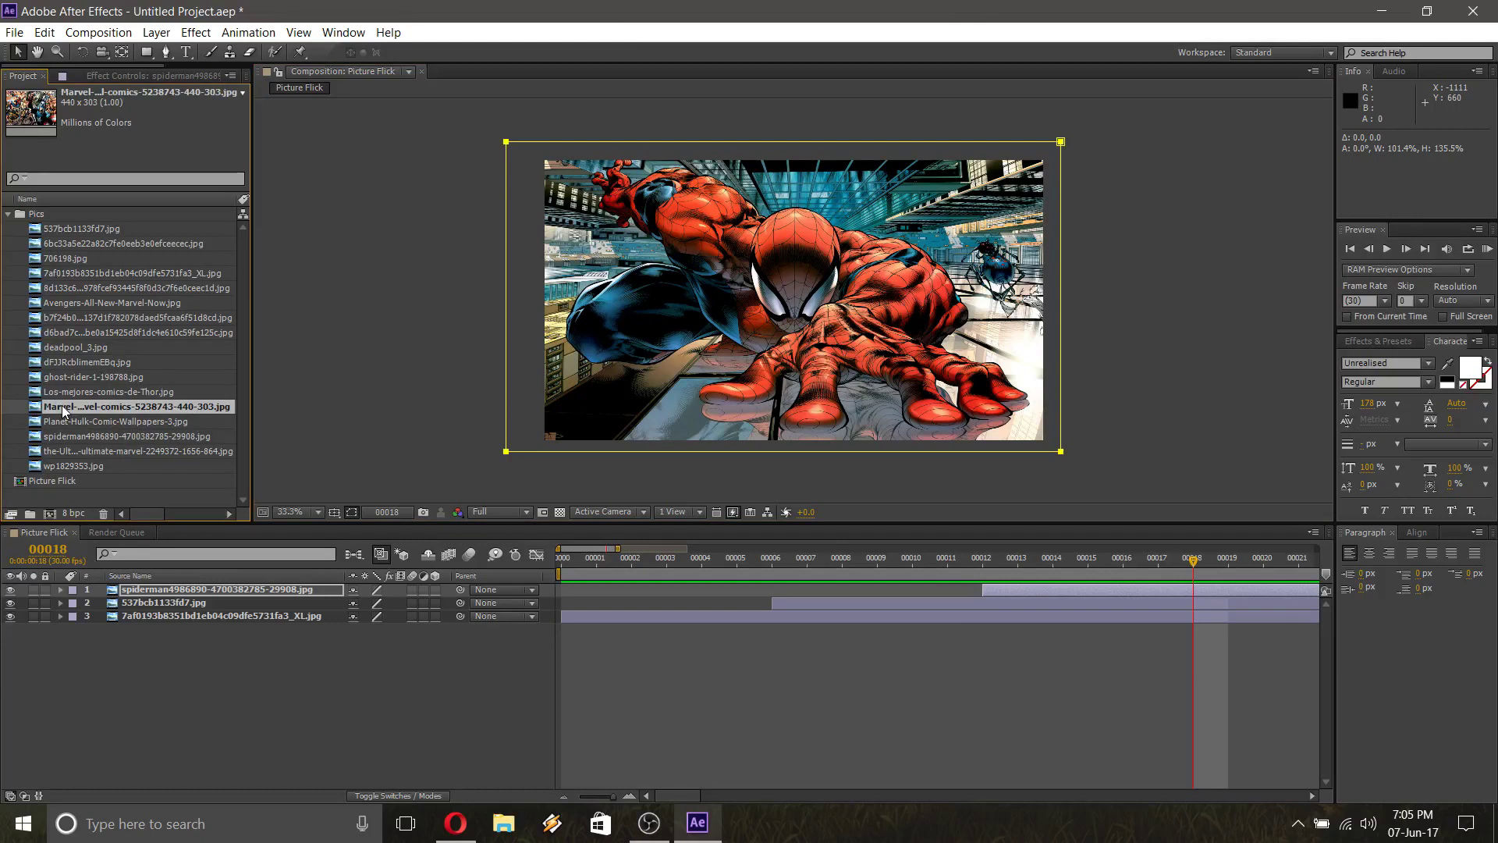
{"action": "left_click", "coordinate": [67, 365]}
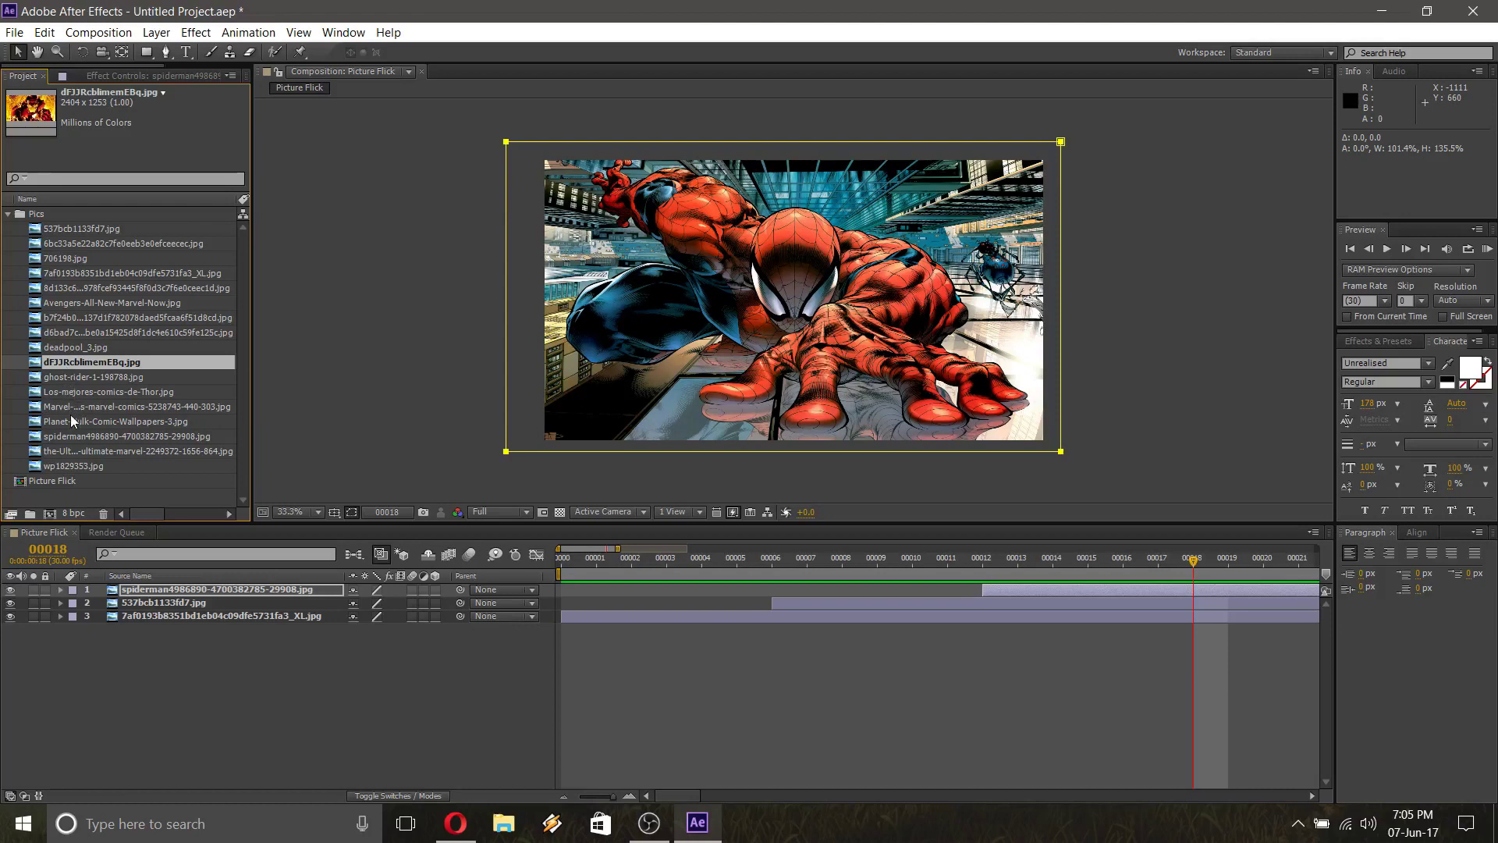
{"action": "left_click", "coordinate": [71, 406]}
{"action": "left_click_drag", "start_coordinate": [70, 406], "coordinate": [1052, 152]}
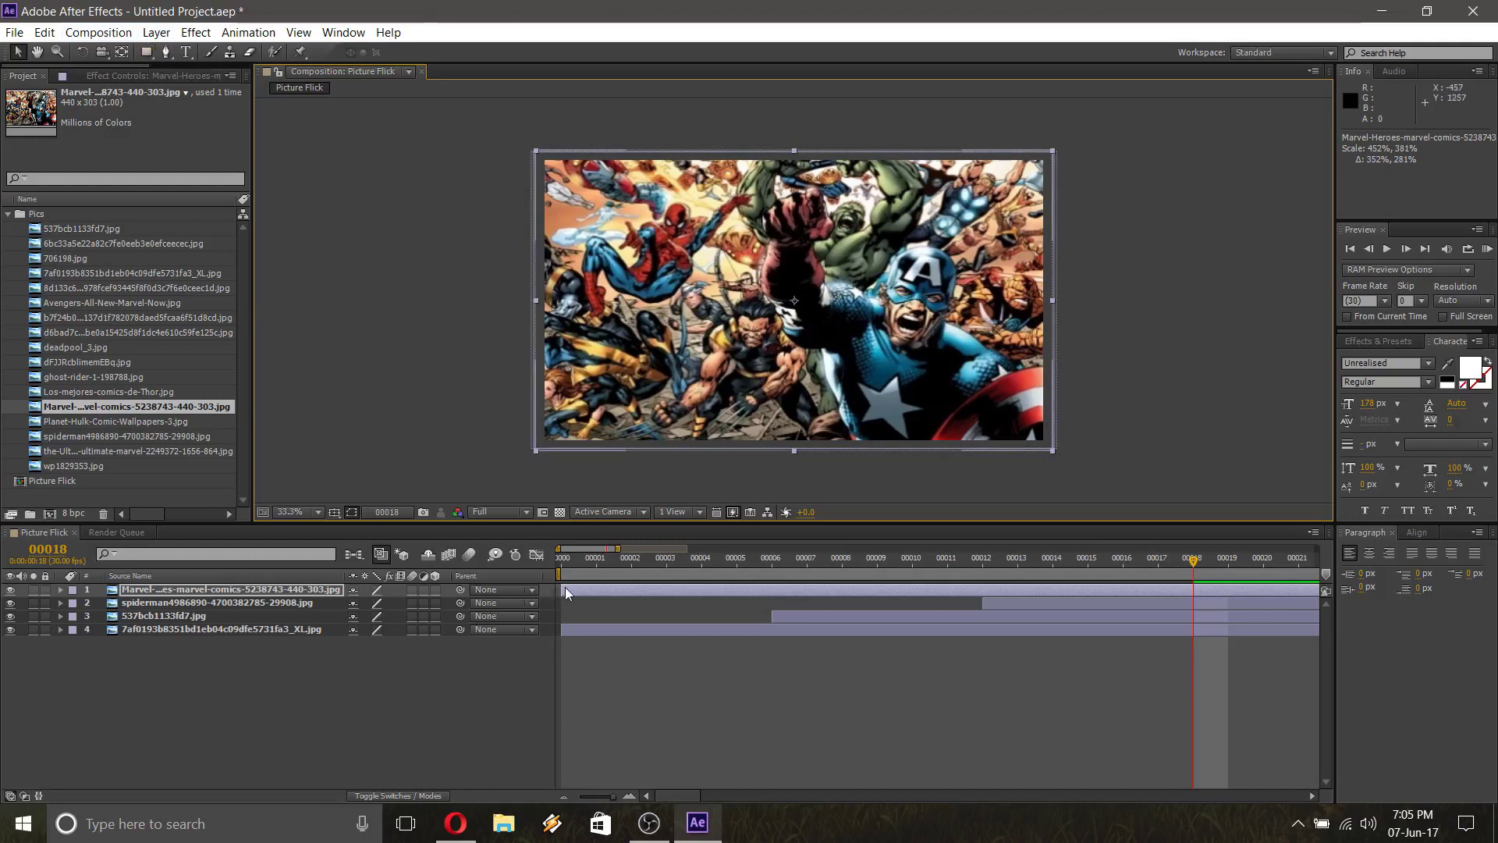
{"action": "left_click_drag", "start_coordinate": [566, 593], "coordinate": [1190, 555]}
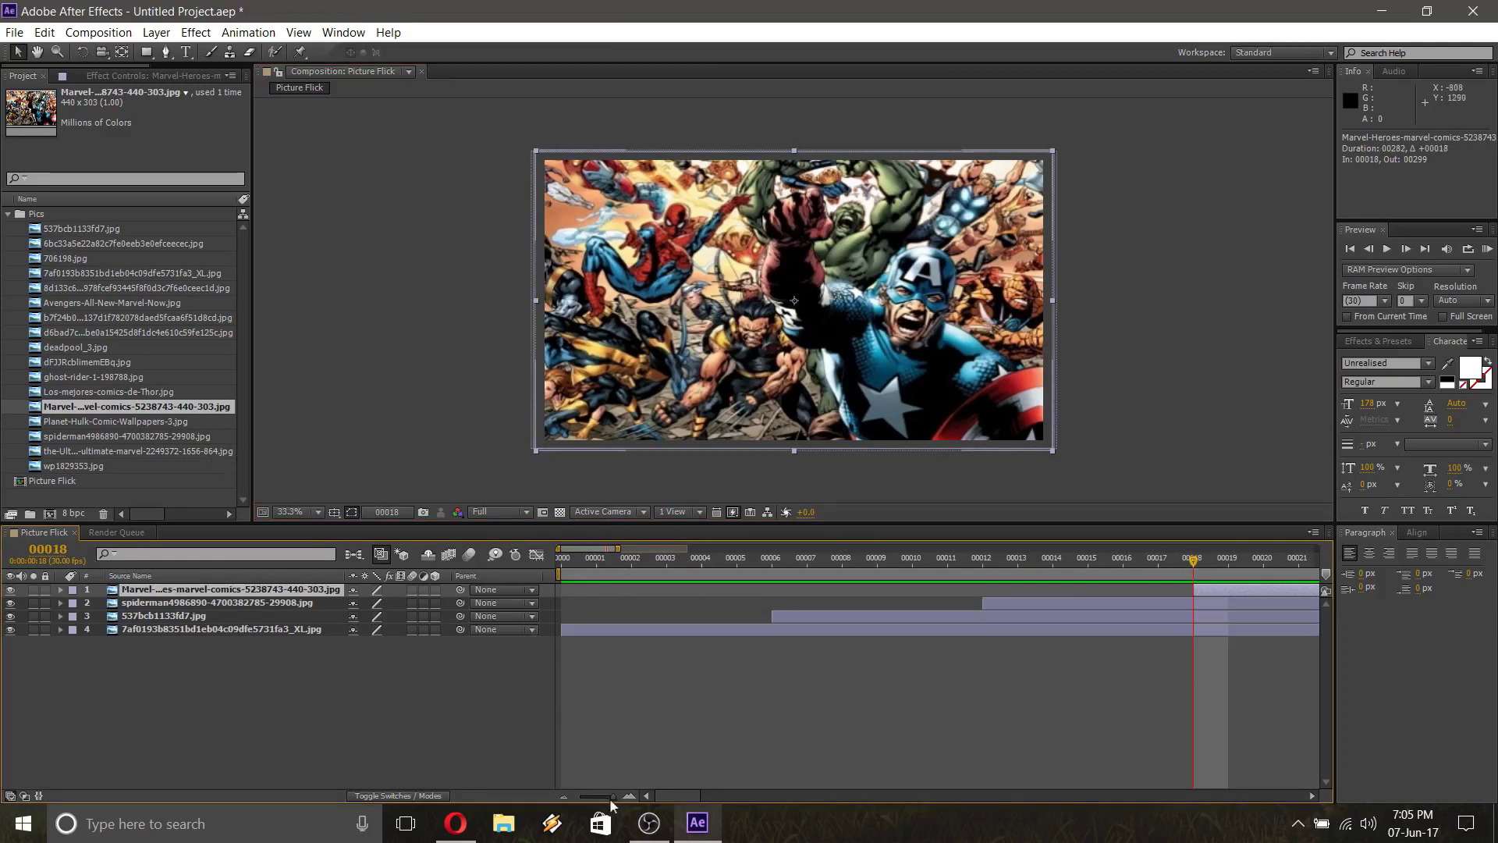
Draw a rectangular mask exposing a strip along the Marvel Heroes image's upper edge, and set a Mask Path keyframe at frame 18
{"action": "left_click_drag", "start_coordinate": [611, 805], "coordinate": [636, 802]}
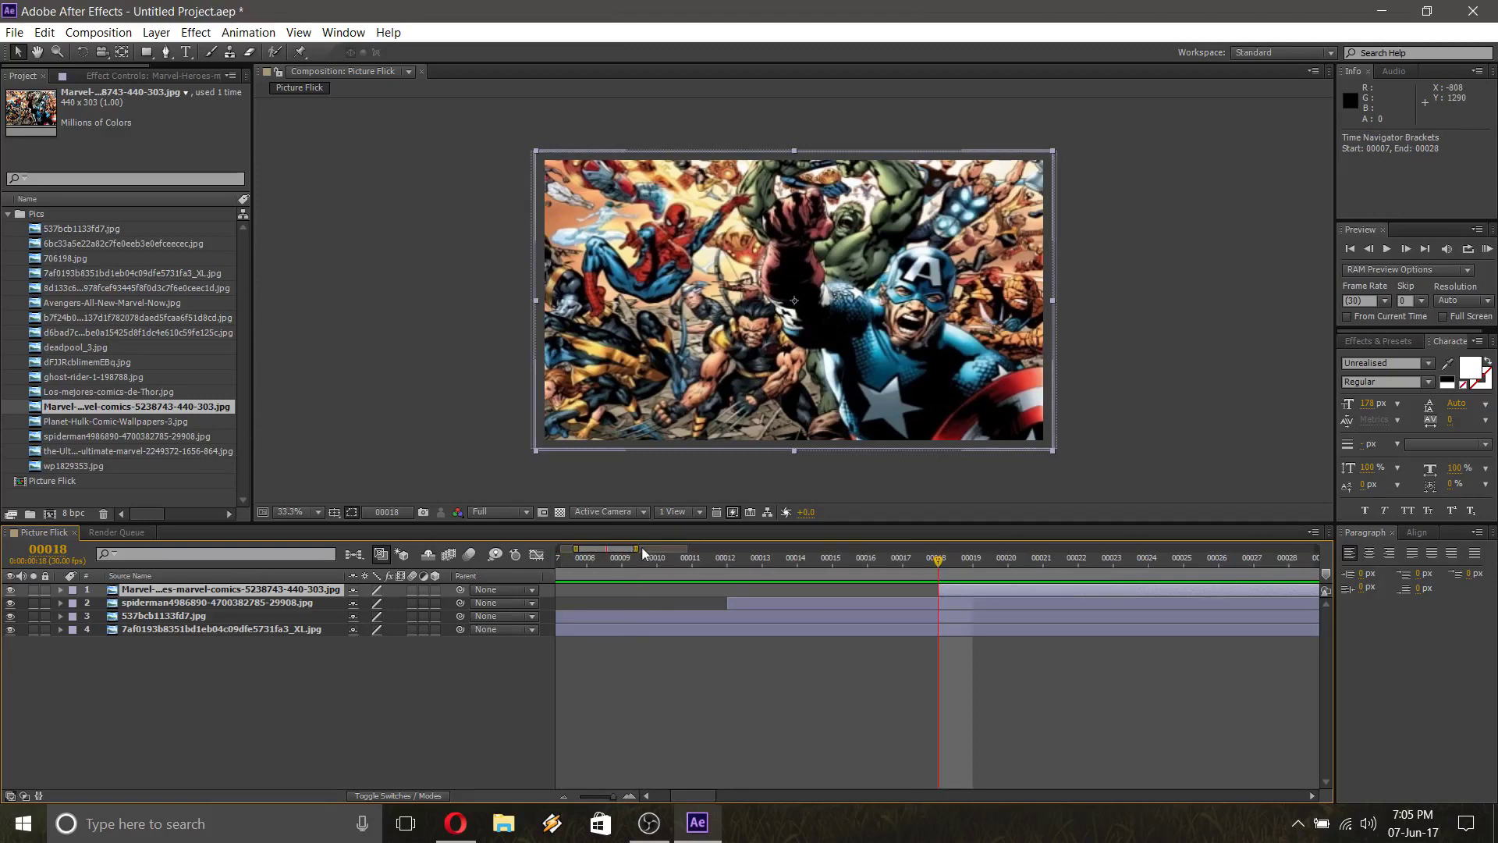
{"action": "mouse_move", "coordinate": [626, 549]}
{"action": "left_mouse_down"}
{"action": "mouse_move", "coordinate": [704, 548]}
{"action": "mouse_move", "coordinate": [550, 548]}
{"action": "mouse_move", "coordinate": [630, 550]}
{"action": "mouse_move", "coordinate": [614, 549]}
{"action": "left_mouse_up"}
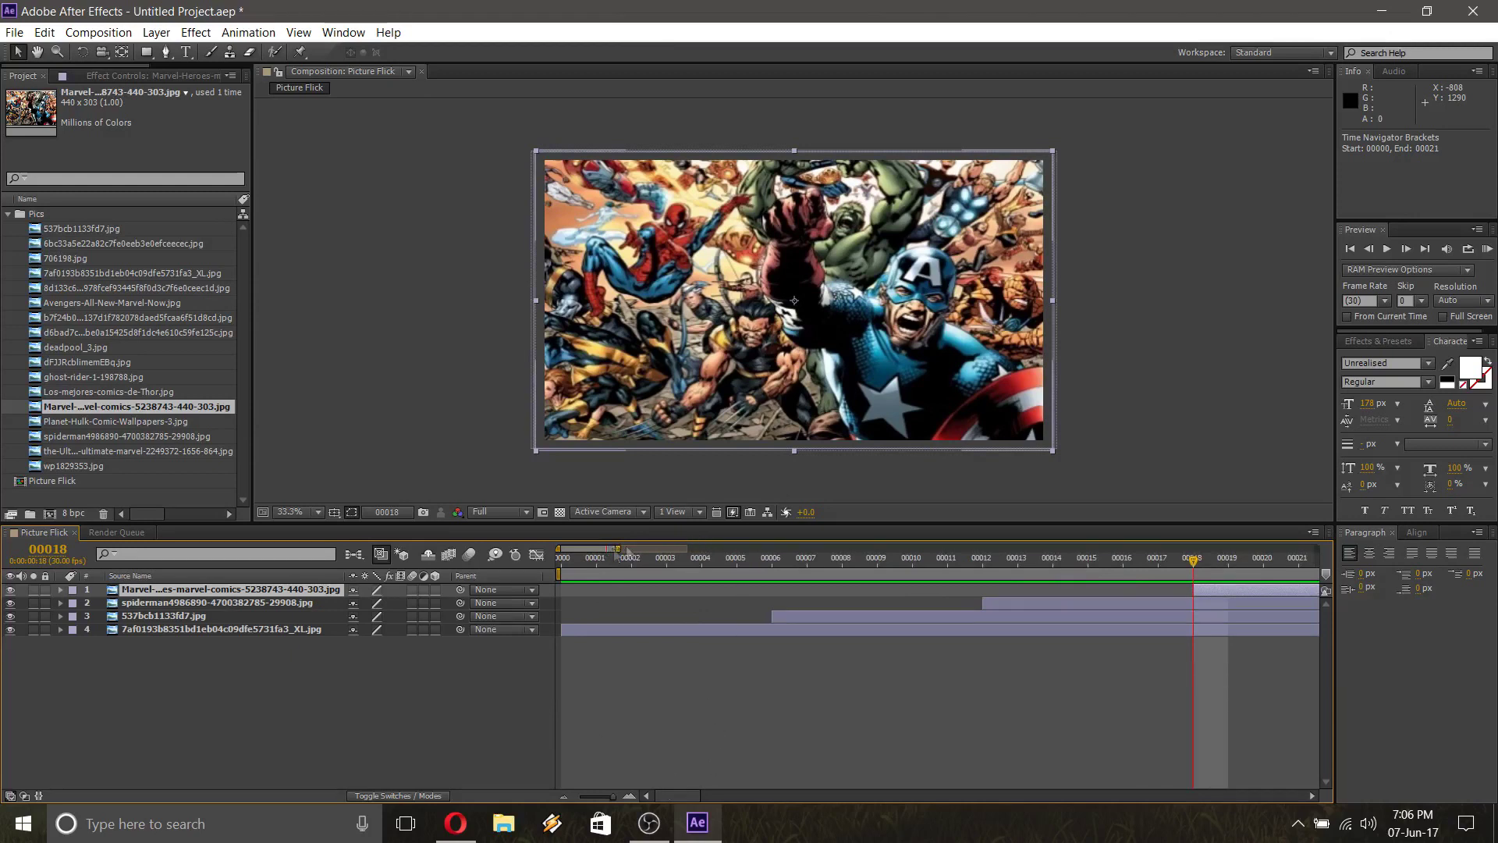
{"action": "left_click_drag", "start_coordinate": [617, 550], "coordinate": [686, 551]}
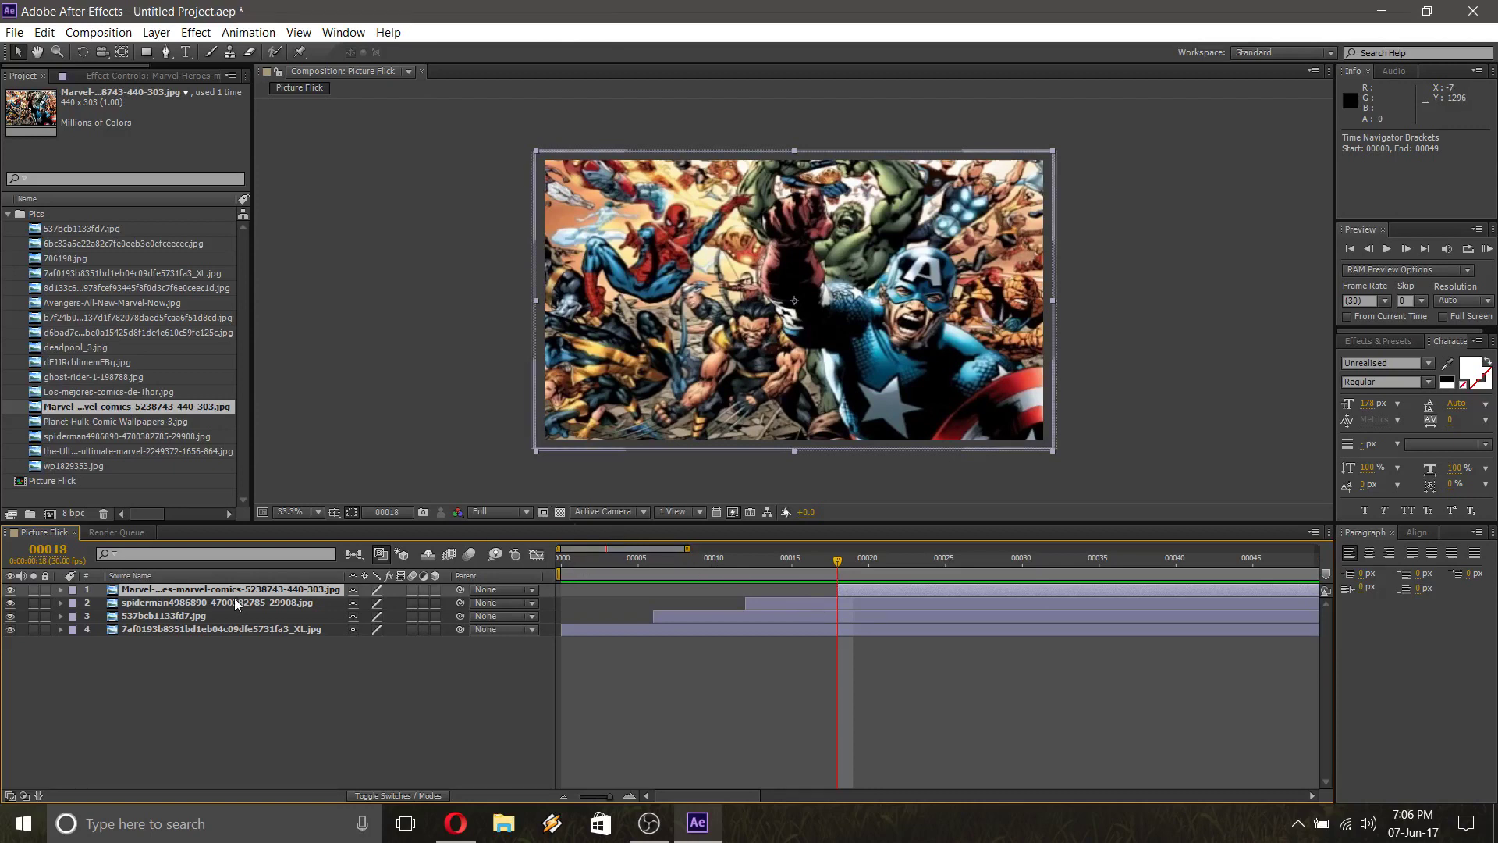
{"action": "left_click", "coordinate": [147, 53]}
{"action": "left_click_drag", "start_coordinate": [521, 141], "coordinate": [1067, 187]}
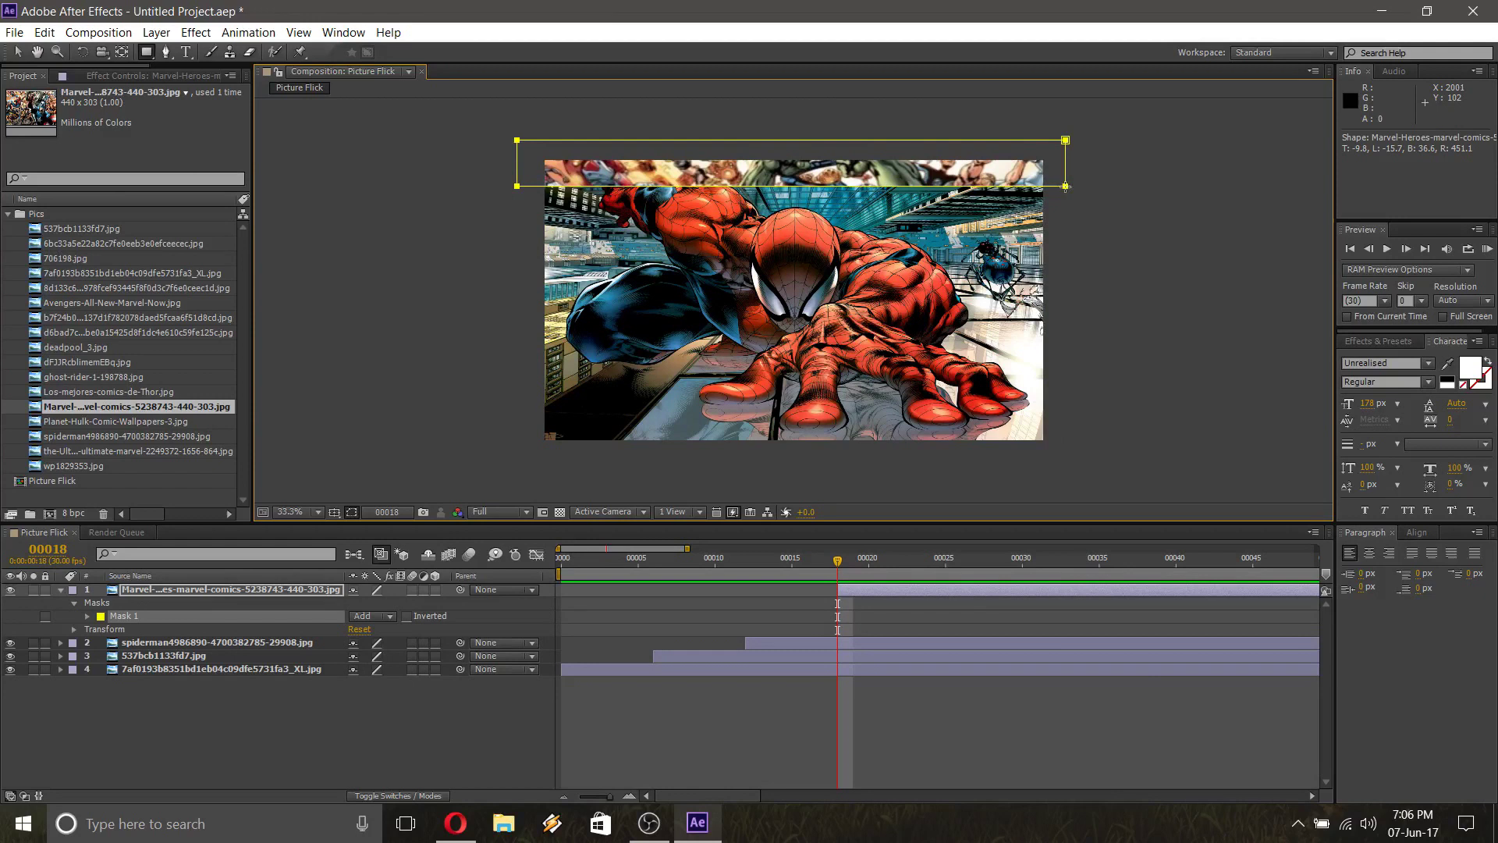
{"action": "key", "text": "m"}
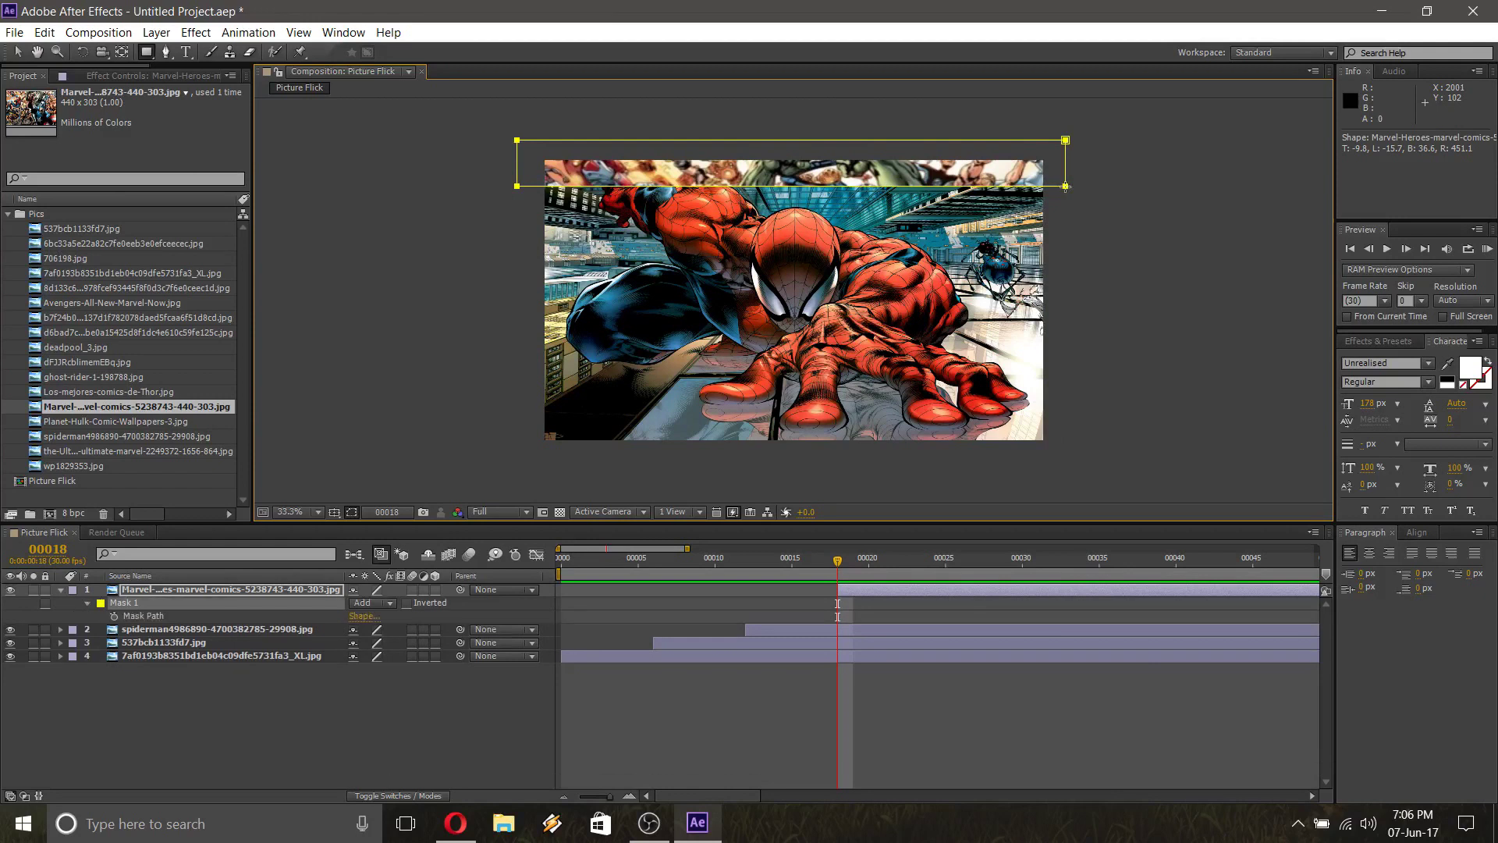
{"action": "left_click", "coordinate": [114, 617]}
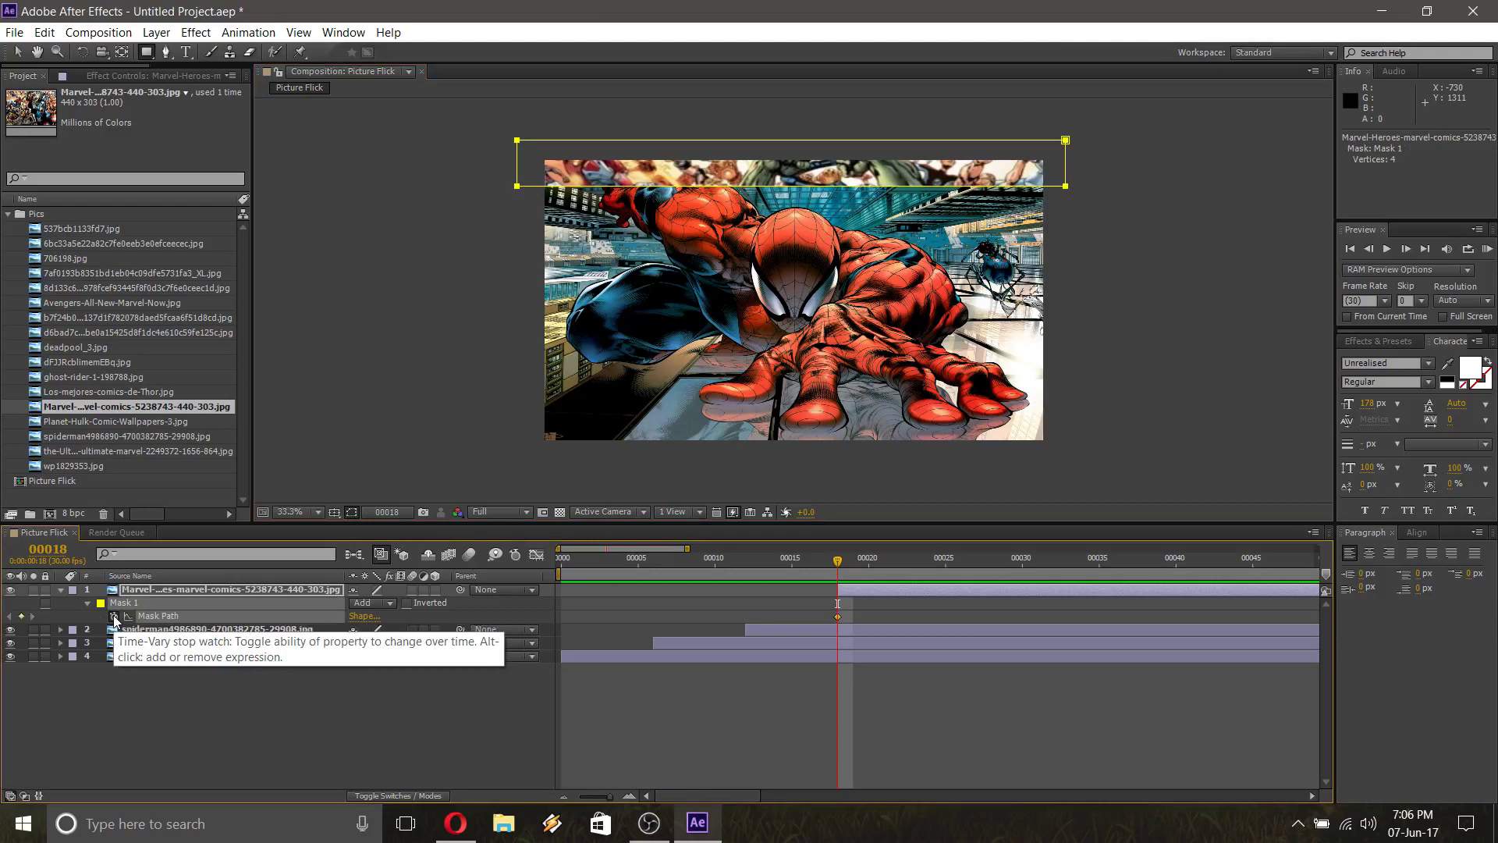
At frame 20, extend the lower edge of the Marvel Heroes layer's mask to reveal about 40% of the image height
{"action": "key", "text": "Page_Down"}
{"action": "key", "text": "Page_Down"}
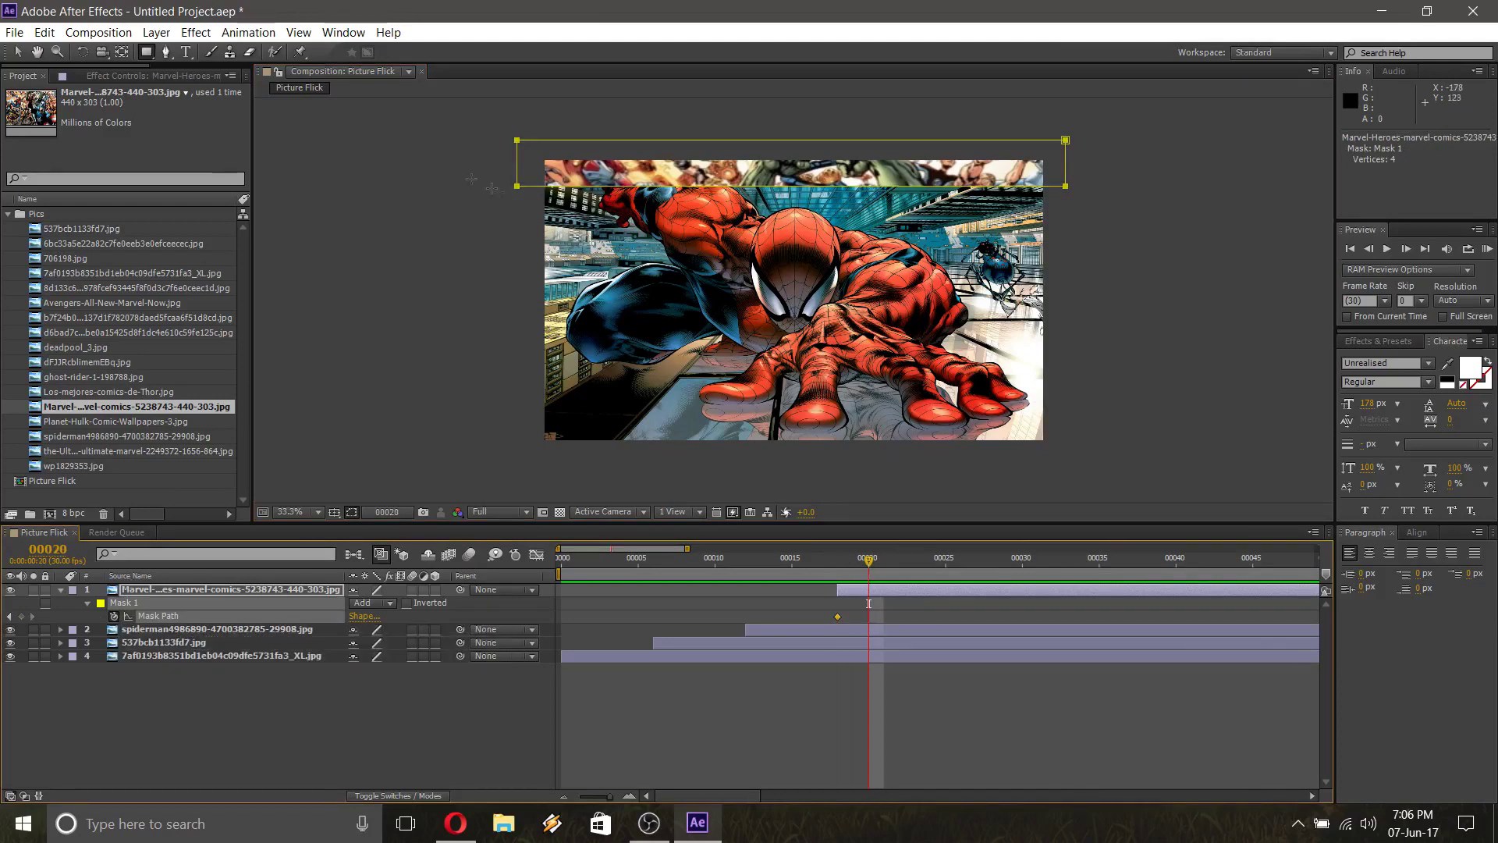
{"action": "left_click", "coordinate": [16, 52]}
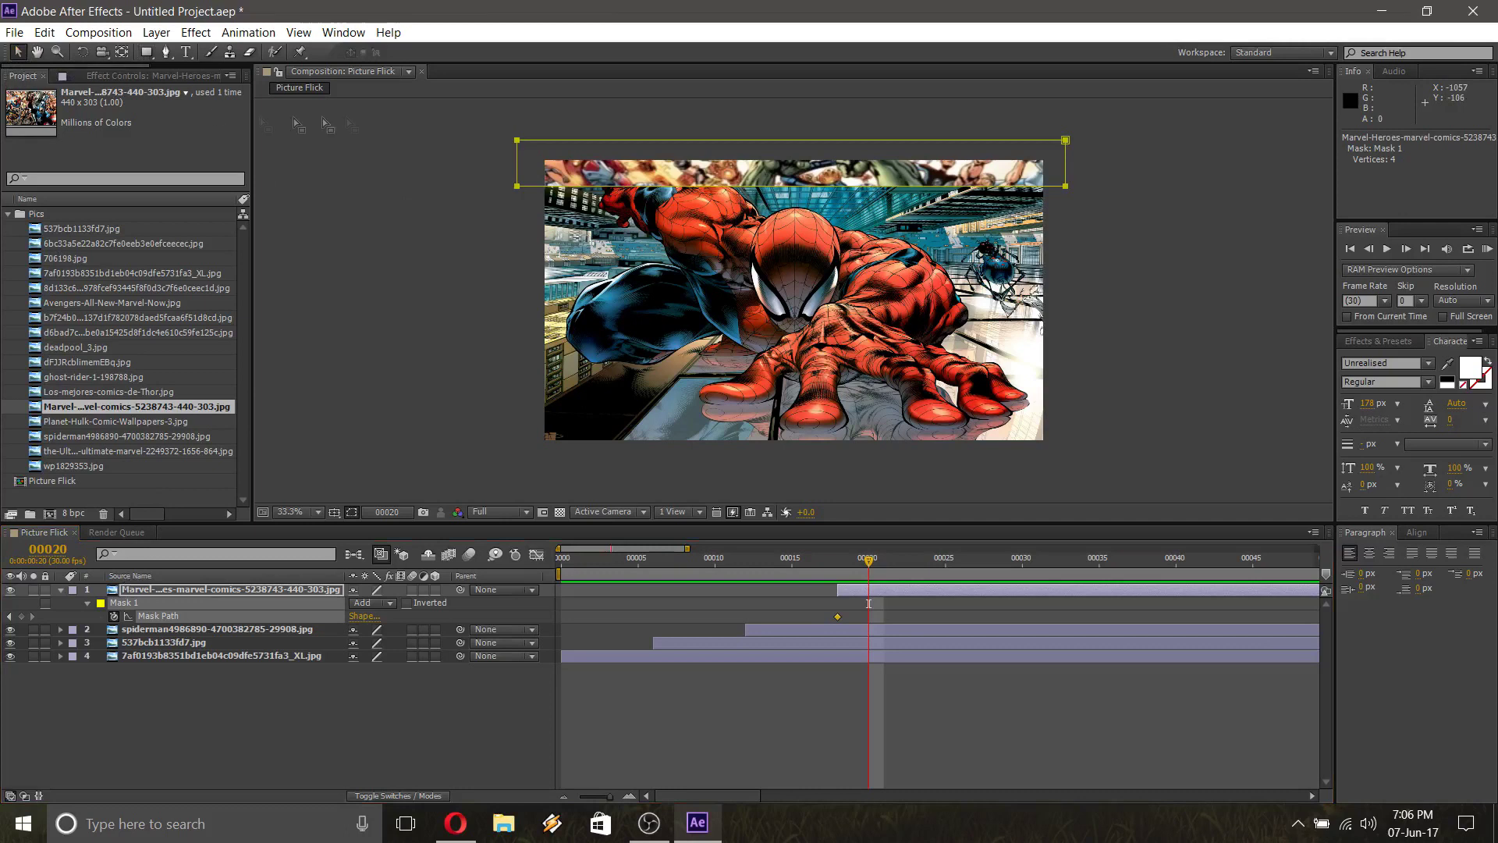
{"action": "double_click", "coordinate": [517, 187]}
{"action": "left_click_drag", "start_coordinate": [517, 187], "coordinate": [514, 272]}
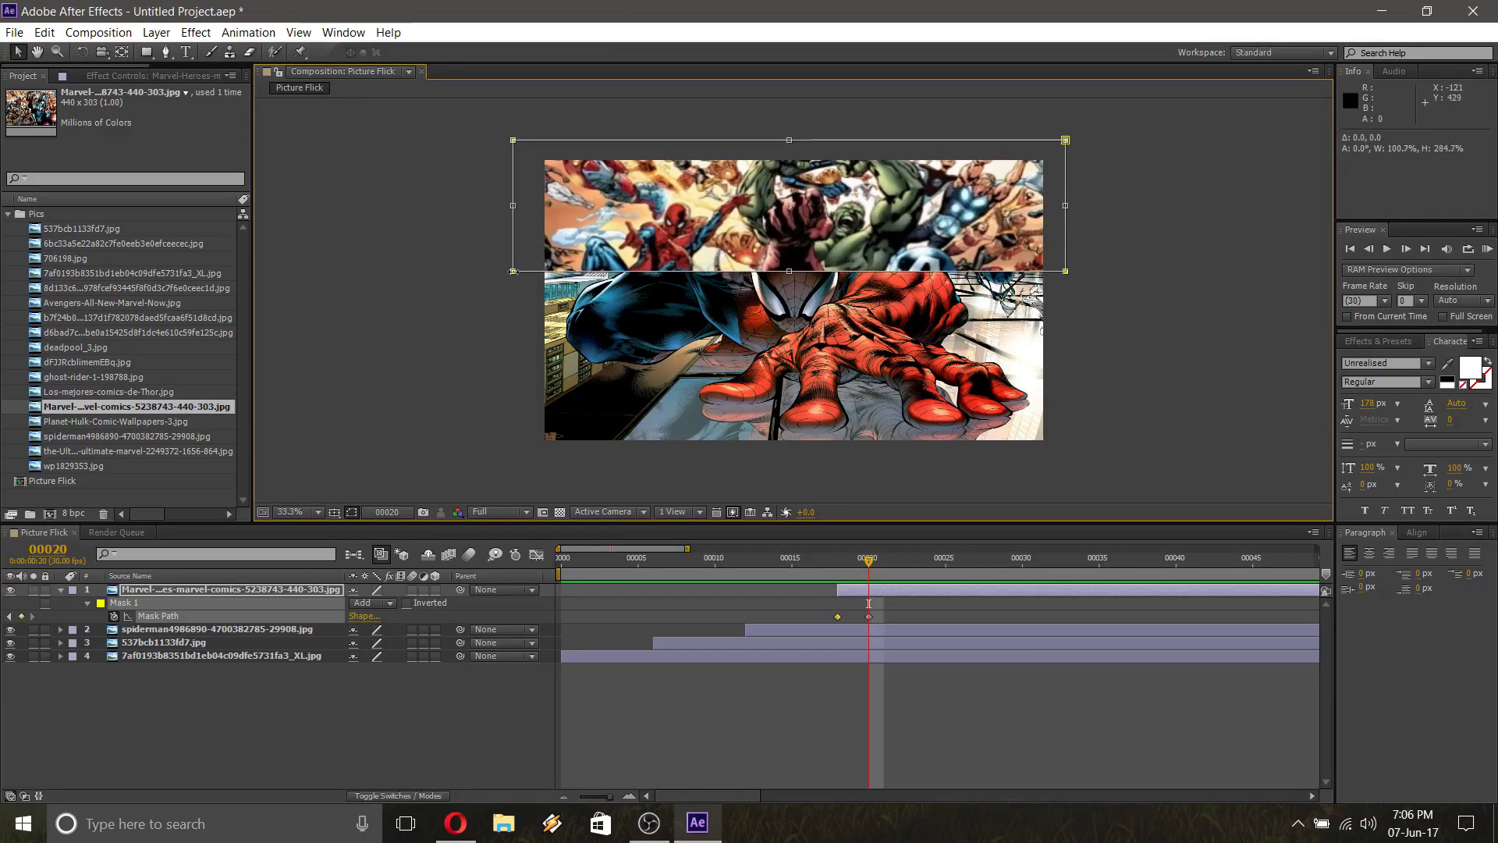
{"action": "key", "text": "Return"}
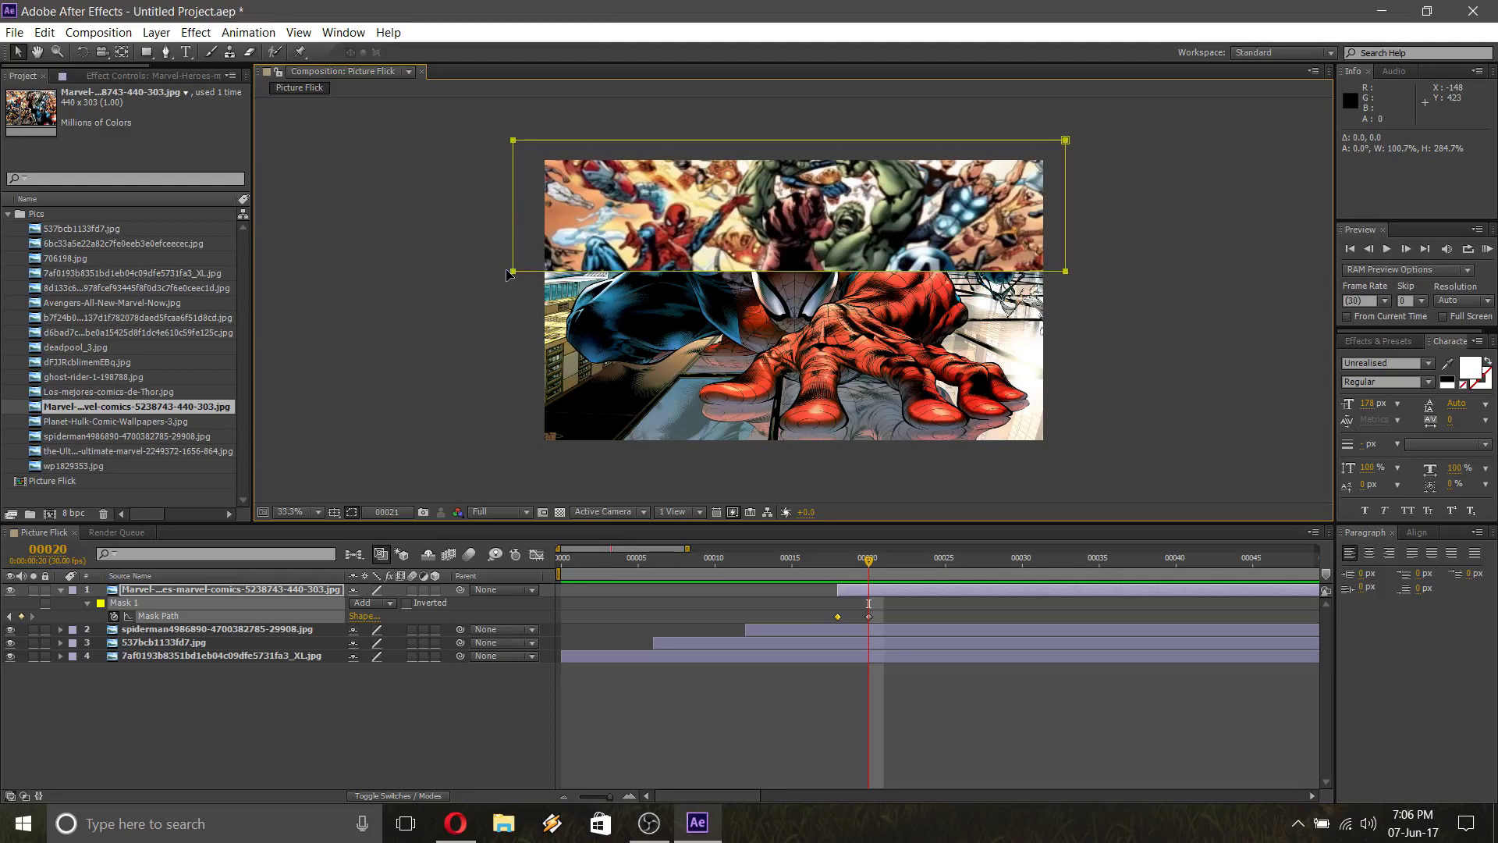
At frame 22, lower the bottom edge of the Marvel Heroes layer's mask to reveal about 70% of the image height
{"action": "key", "text": "Page_Down"}
{"action": "key", "text": "Page_Down"}
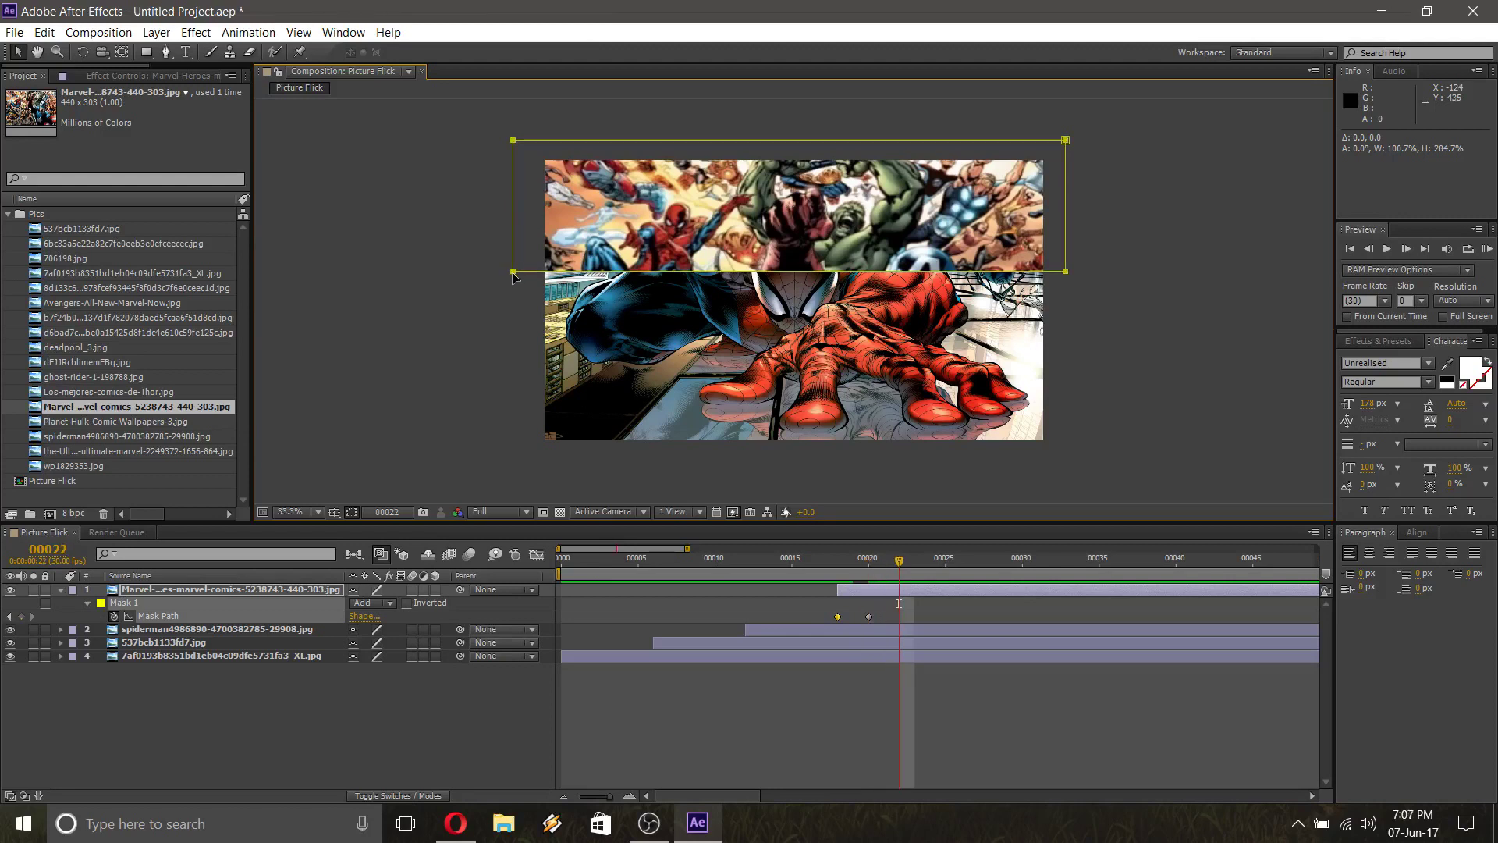
{"action": "double_click", "coordinate": [512, 272]}
{"action": "left_click_drag", "start_coordinate": [513, 271], "coordinate": [510, 356]}
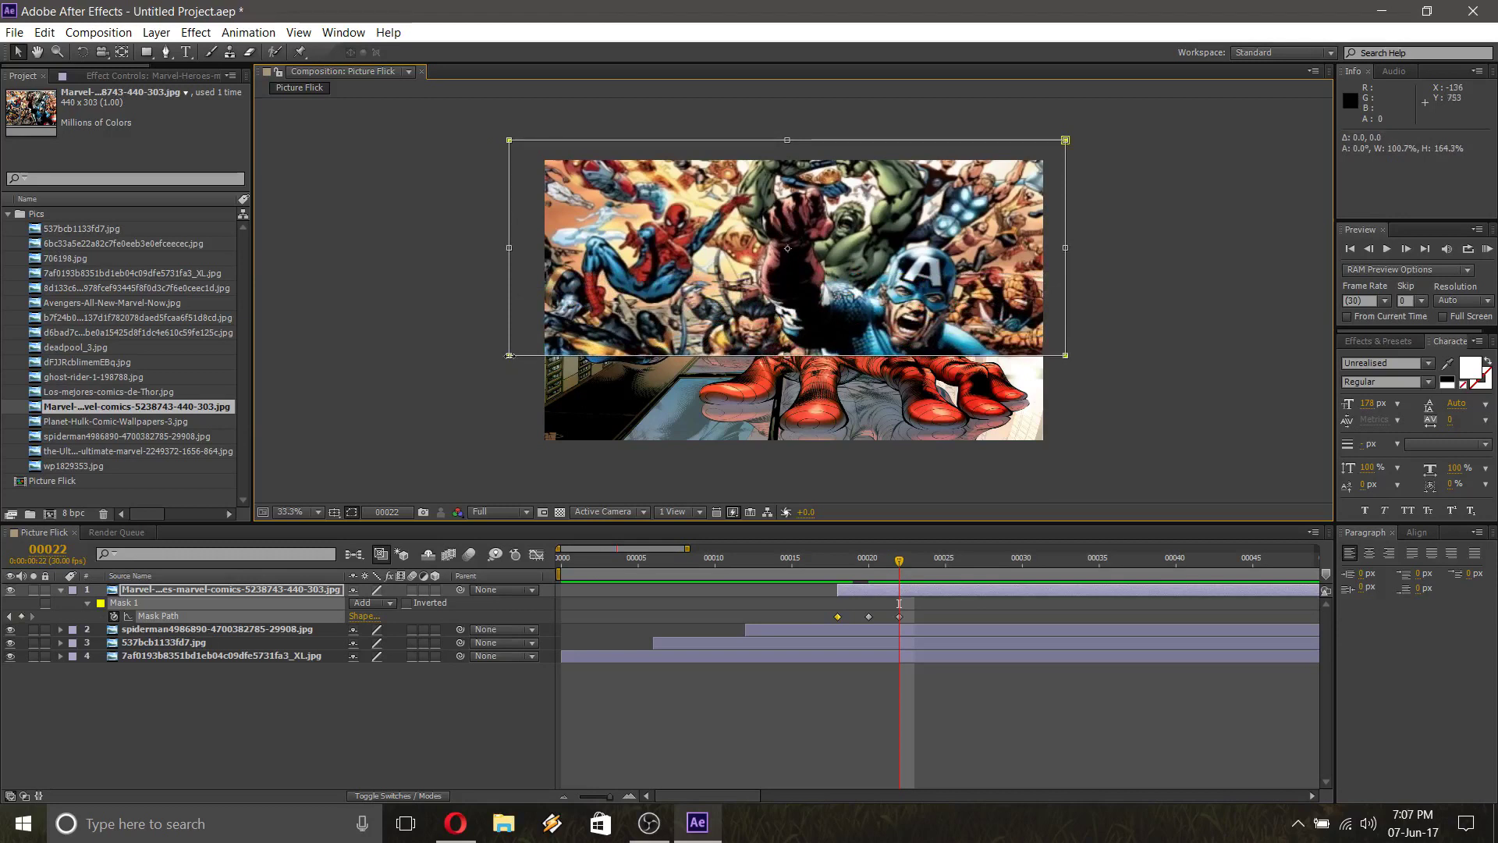
{"action": "left_click_drag", "start_coordinate": [510, 356], "coordinate": [508, 370]}
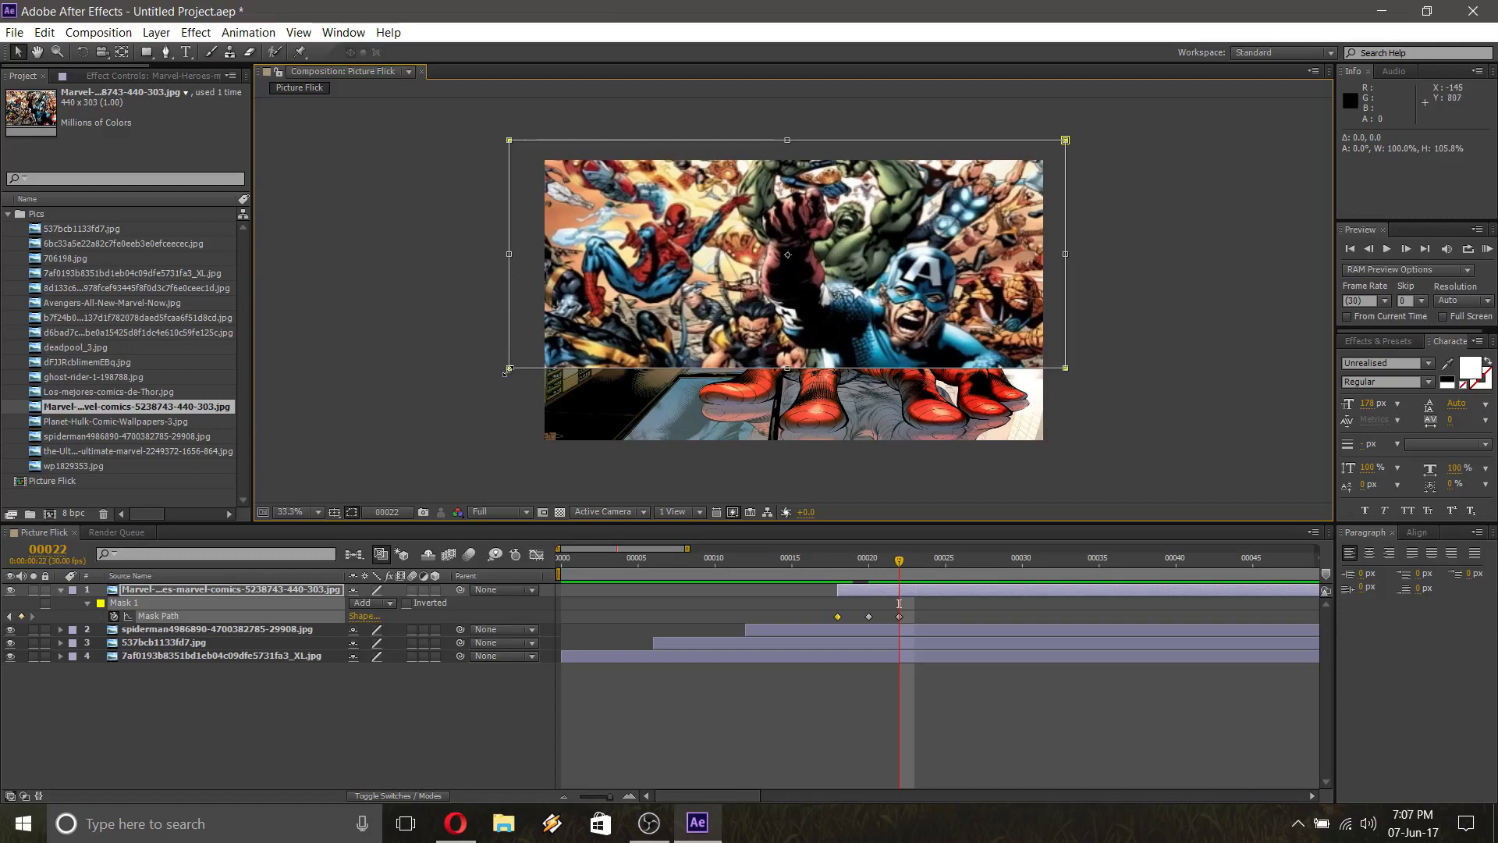
{"action": "left_click_drag", "start_coordinate": [505, 373], "coordinate": [506, 360]}
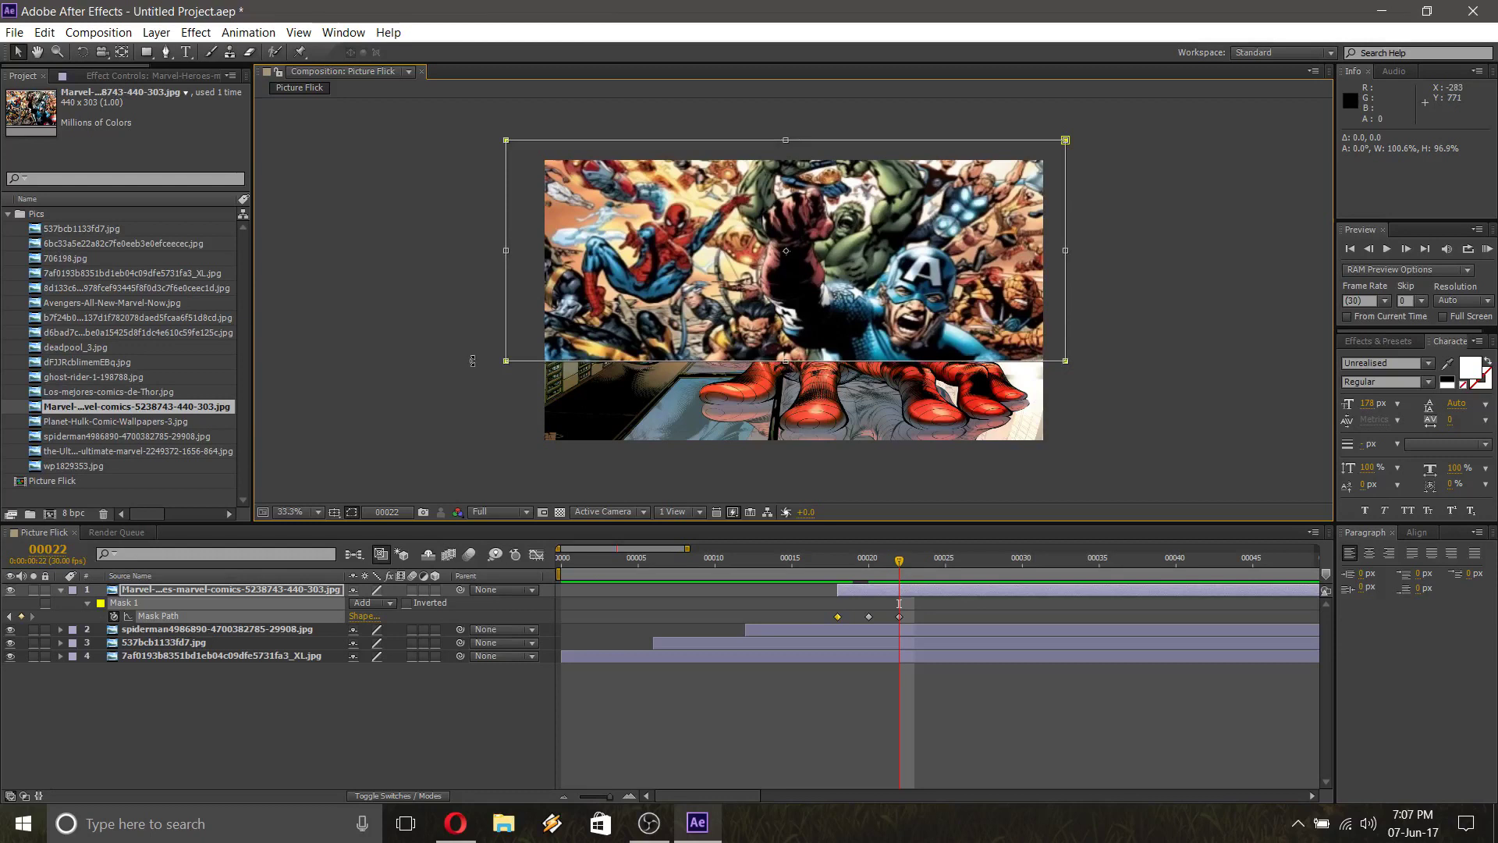
{"action": "double_click", "coordinate": [472, 362]}
At frame 24, extend the Marvel Heroes layer's mask below the frame to reveal the whole image, and collapse the layer's mask properties
{"action": "key", "text": "Page_Down"}
{"action": "key", "text": "Page_Down"}
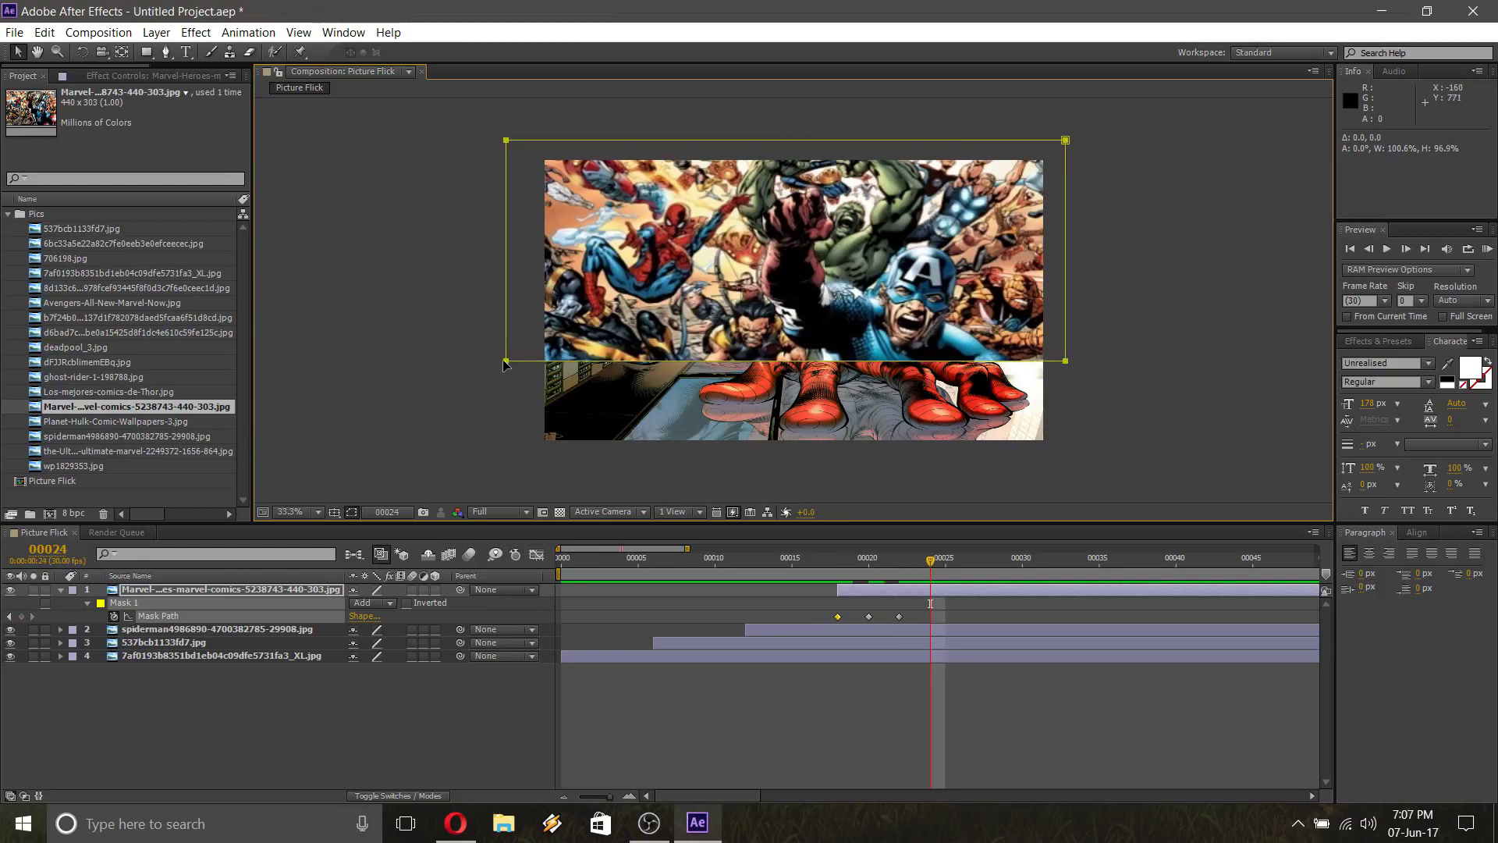
{"action": "double_click", "coordinate": [506, 361]}
{"action": "left_click_drag", "start_coordinate": [506, 361], "coordinate": [506, 458]}
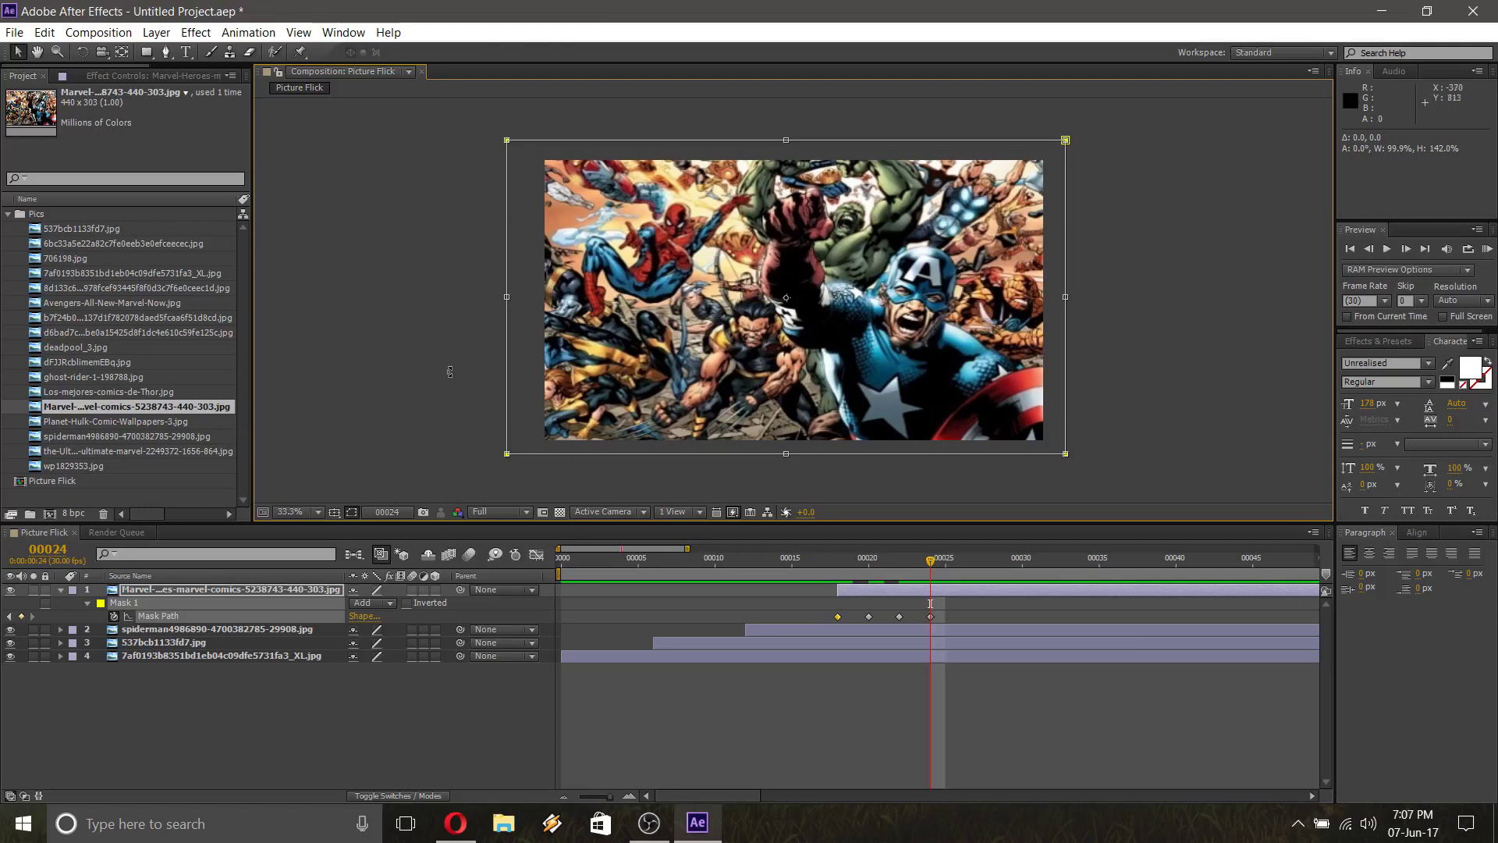
{"action": "key", "text": "m"}
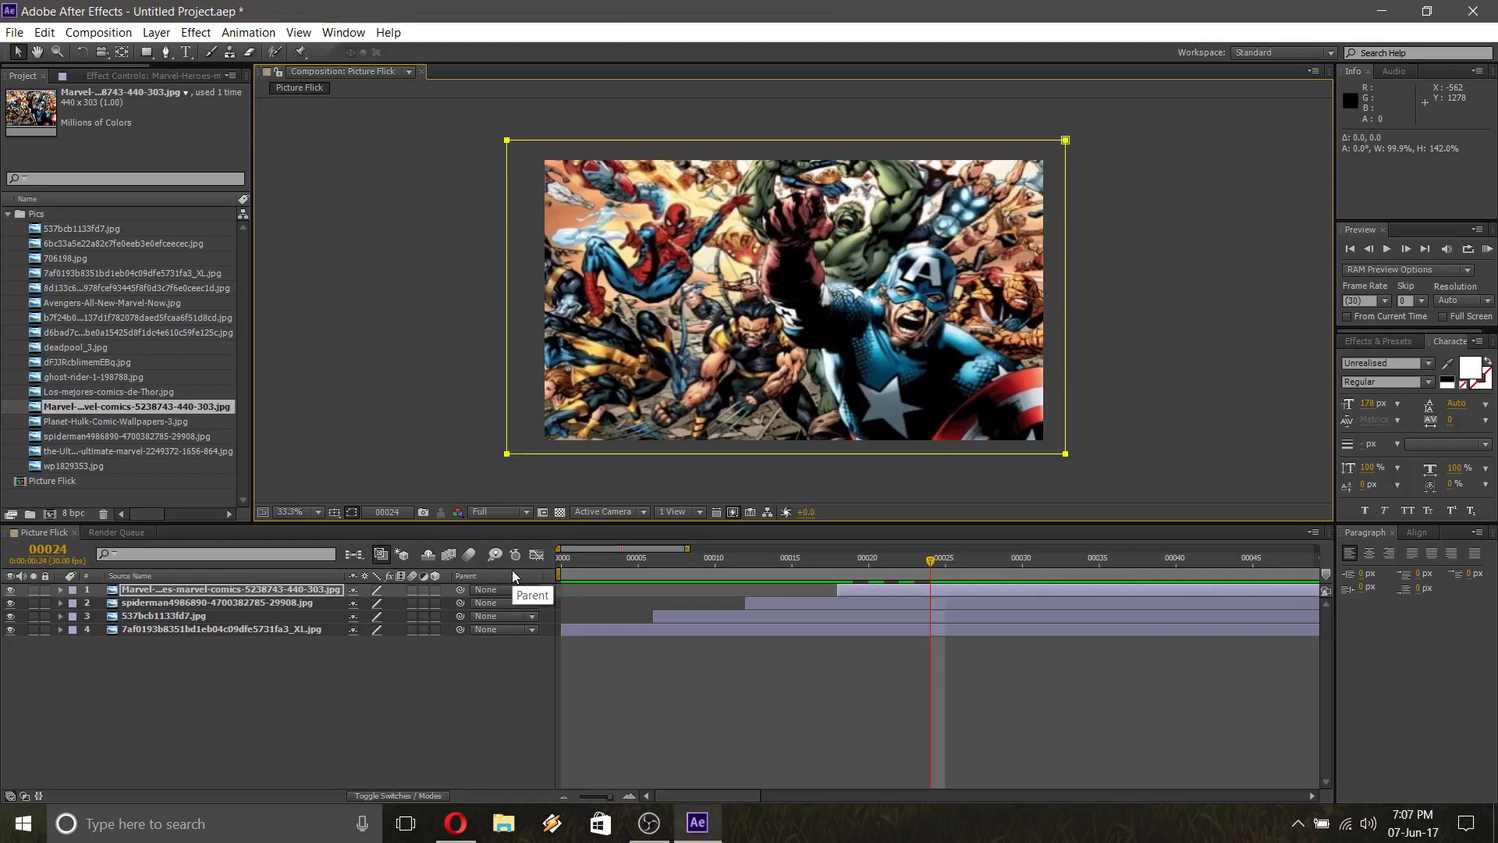
Step frame by frame from frame 24 back to frame 0 and forward again to review the four layers' mask reveals
{"action": "key", "text": "Page_Up"}
{"action": "key", "text": "Page_Up"}
{"action": "key", "text": "Page_Up"}
{"action": "key", "text": "Page_Up"}
{"action": "key", "text": "Page_Up"}
{"action": "key", "text": "Page_Up"}
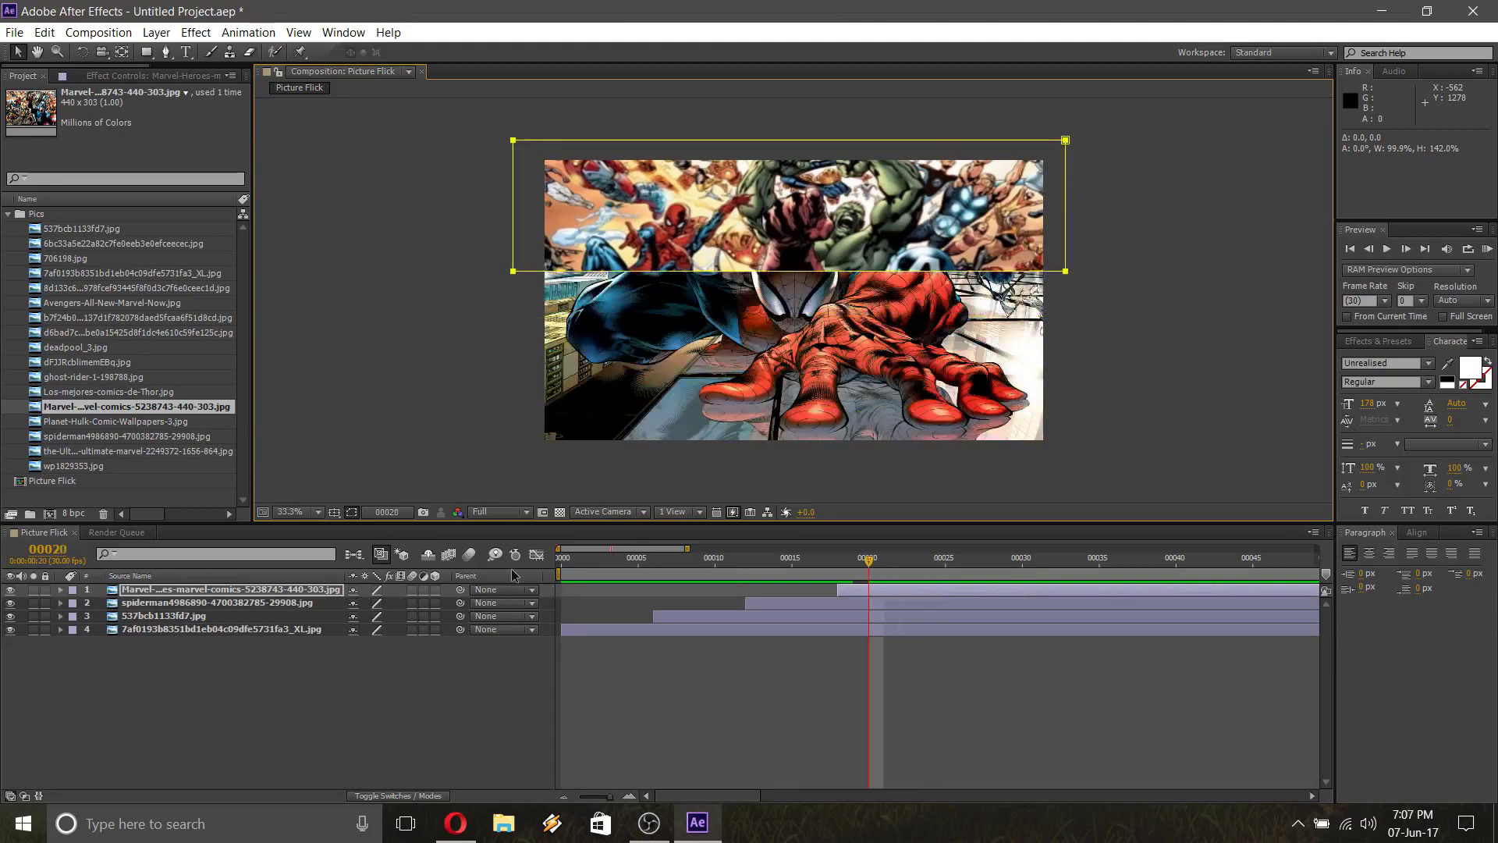
{"action": "key", "text": "Page_Up"}
{"action": "key", "text": "Page_Up"}
{"action": "key", "text": "Page_Up"}
{"action": "key", "text": "Page_Up"}
{"action": "key", "text": "Page_Up"}
{"action": "key", "text": "Page_Up"}
{"action": "key", "text": "Page_Up"}
{"action": "key", "text": "Page_Up"}
{"action": "key", "text": "Page_Up"}
{"action": "key", "text": "Page_Up"}
{"action": "key", "text": "Page_Up"}
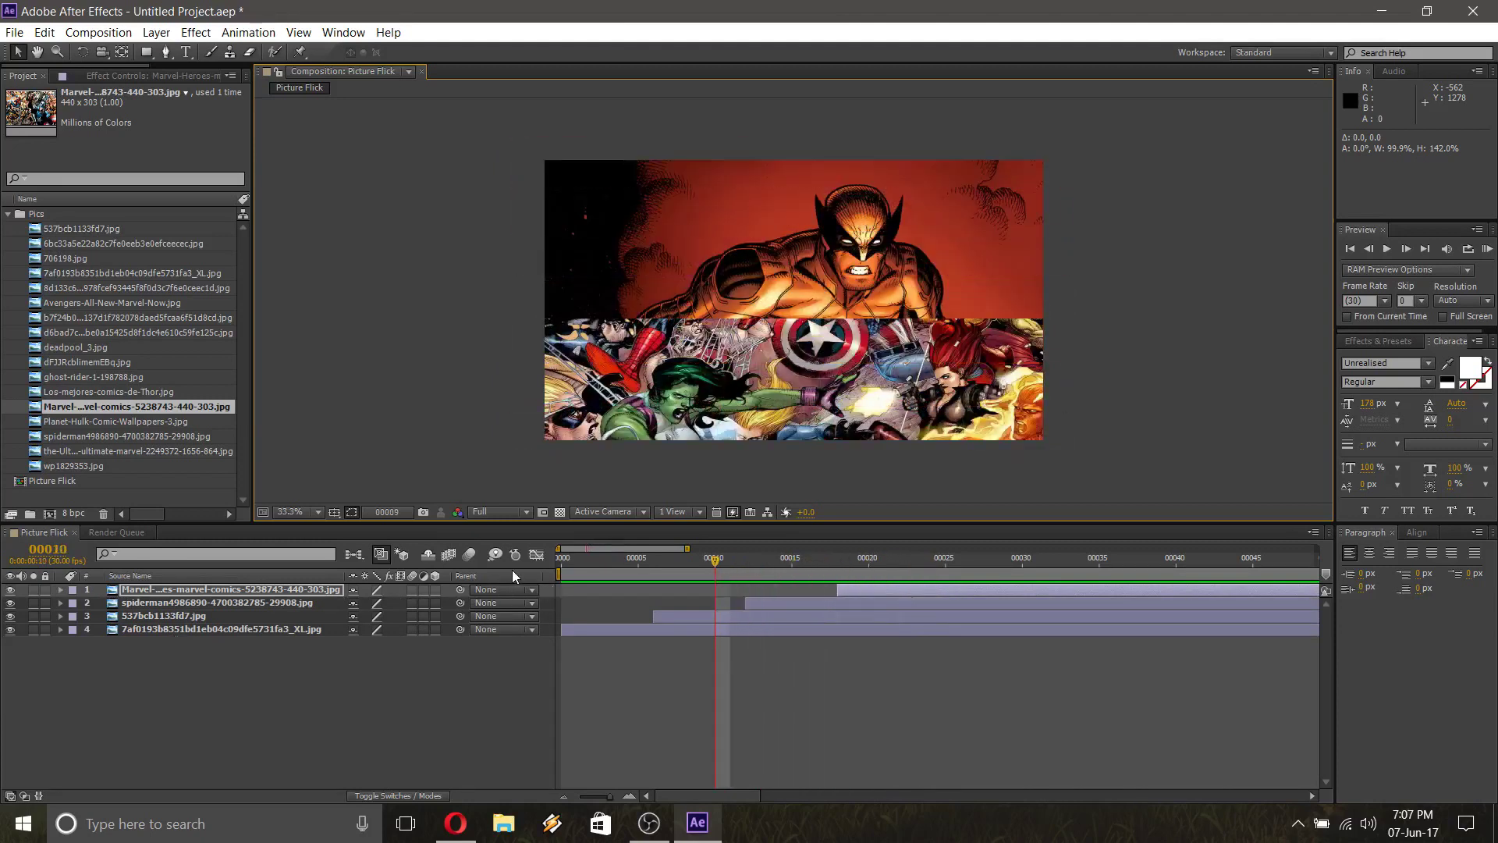
{"action": "key", "text": "Page_Up"}
{"action": "key", "text": "Page_Up"}
{"action": "key", "text": "Page_Up"}
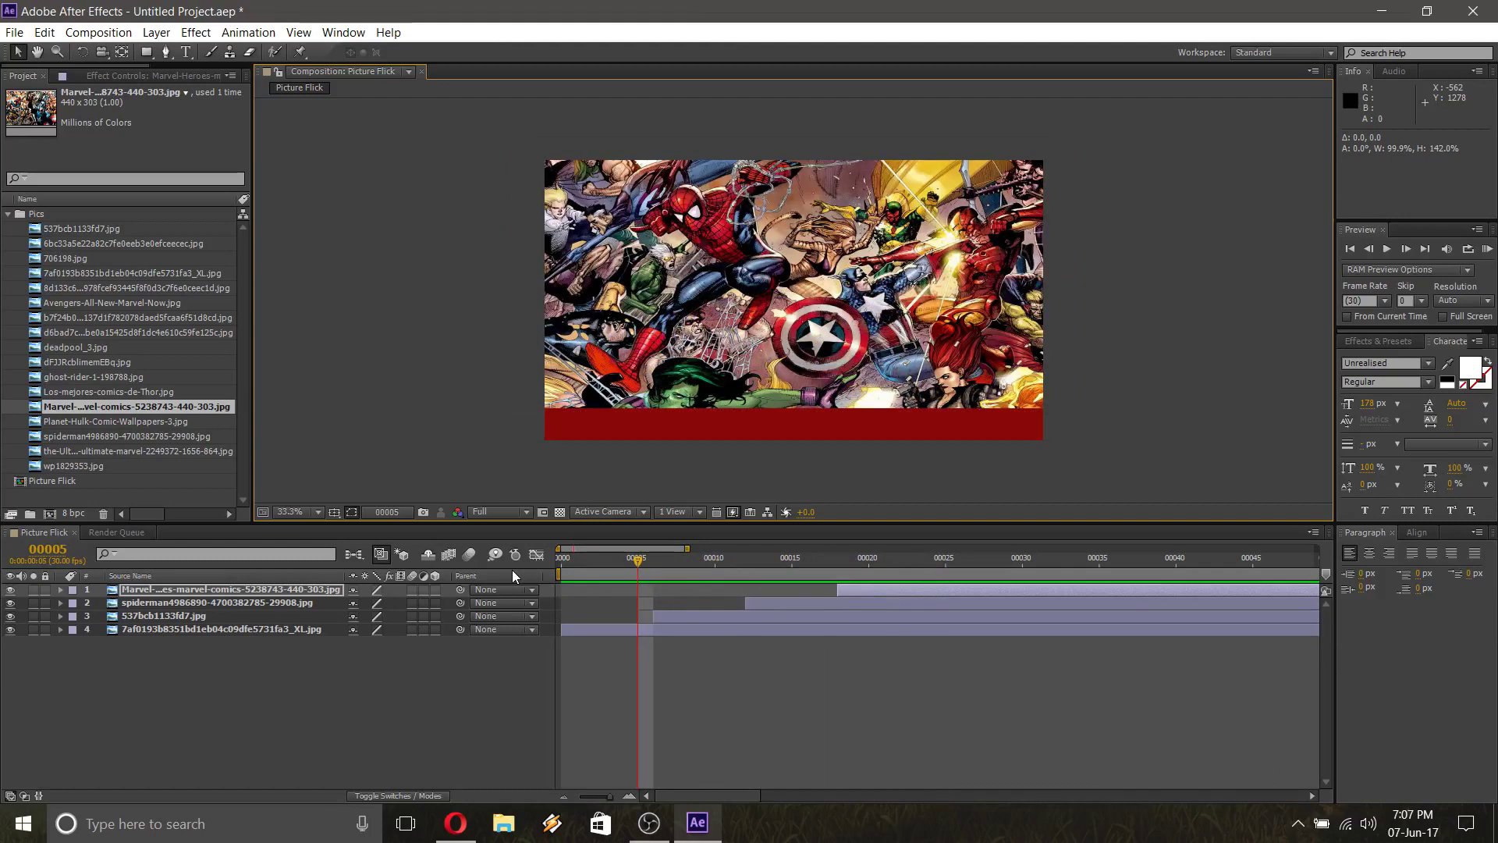
{"action": "key", "text": "Page_Up"}
{"action": "key", "text": "Page_Up"}
{"action": "key", "text": "Page_Up"}
{"action": "key", "text": "Page_Up"}
{"action": "key", "text": "Page_Up"}
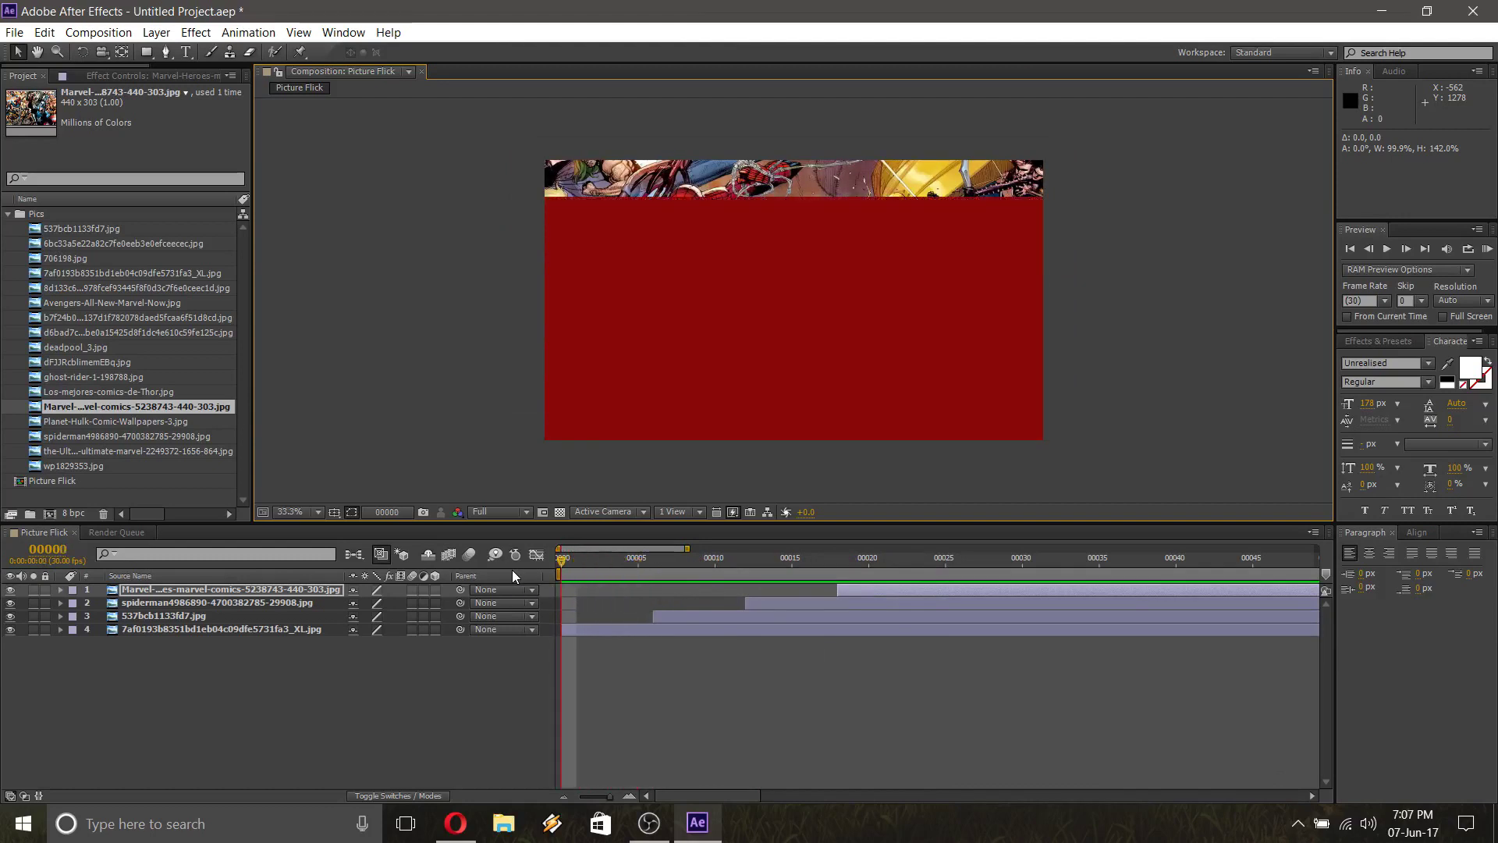
{"action": "key", "text": "Page_Down"}
{"action": "key", "text": "Page_Down"}
{"action": "key", "text": "Page_Down"}
{"action": "key", "text": "Page_Down"}
{"action": "key", "text": "Page_Down"}
{"action": "key", "text": "Page_Down"}
{"action": "key", "text": "Page_Down"}
{"action": "key", "text": "Page_Down"}
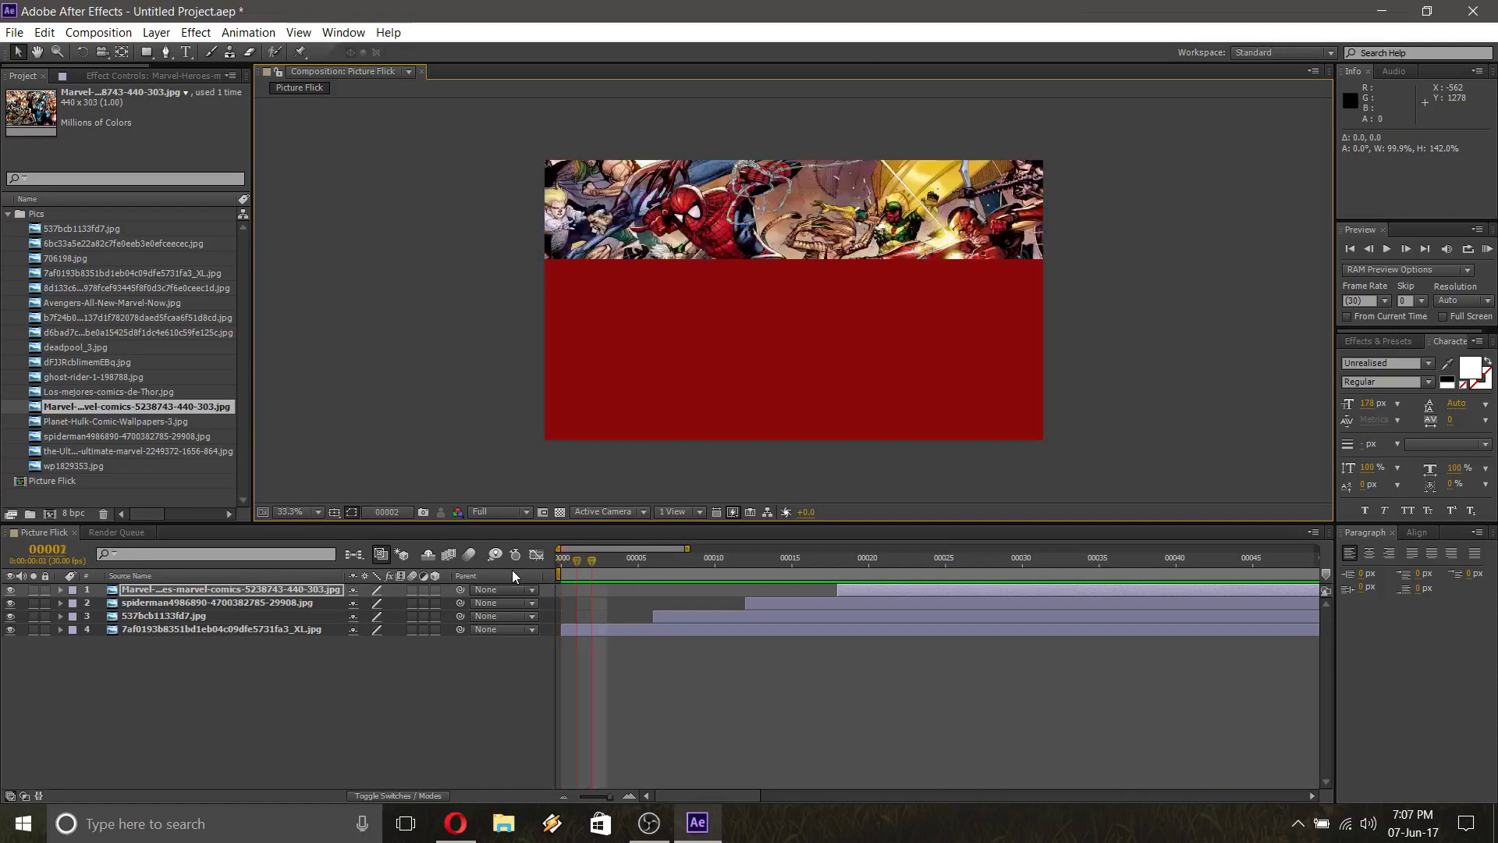
{"action": "key", "text": "Page_Down"}
{"action": "key", "text": "Page_Down"}
{"action": "key", "text": "Page_Down"}
{"action": "key", "text": "Page_Down"}
{"action": "key", "text": "Page_Down"}
{"action": "key", "text": "Page_Down"}
{"action": "key", "text": "Page_Down"}
{"action": "key", "text": "Page_Down"}
{"action": "key", "text": "Page_Down"}
{"action": "key", "text": "Page_Down"}
{"action": "key", "text": "Page_Down"}
{"action": "key", "text": "Page_Down"}
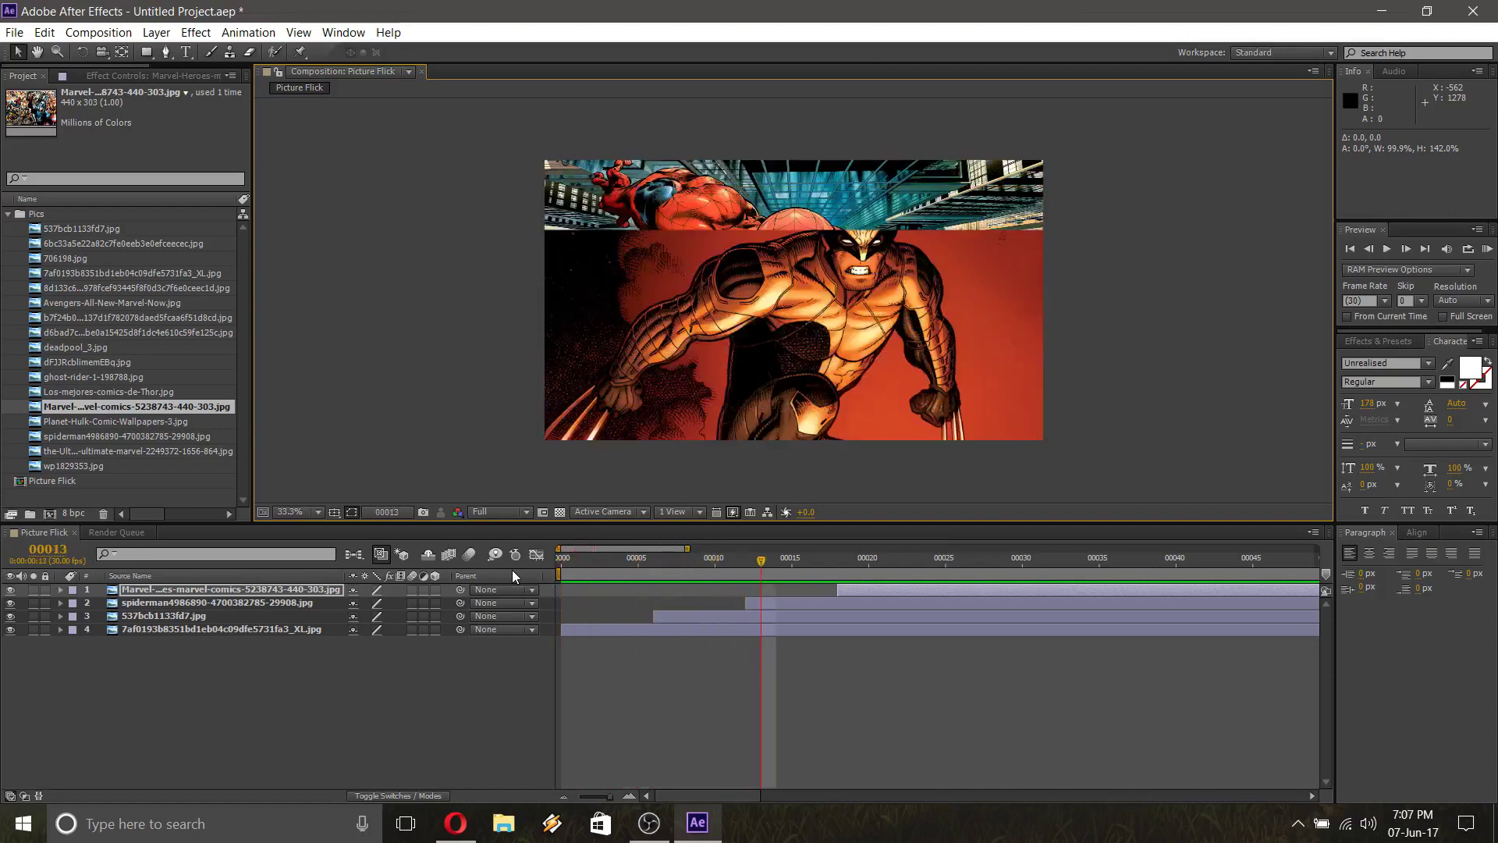
{"action": "key", "text": "Page_Down"}
{"action": "key", "text": "Page_Down"}
{"action": "key", "text": "Page_Down"}
{"action": "key", "text": "Page_Down"}
{"action": "key", "text": "Page_Down"}
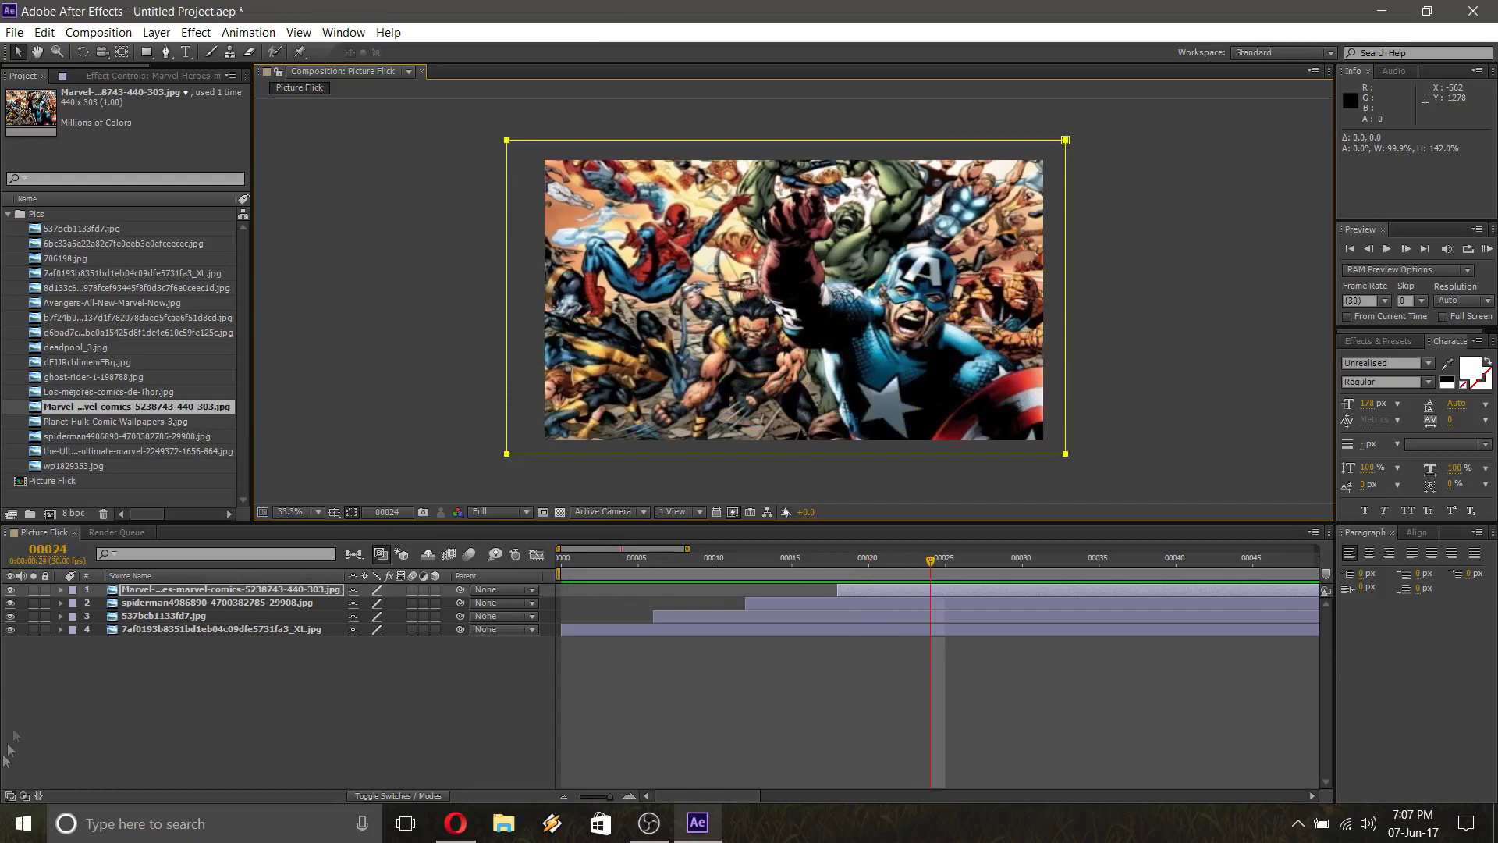
At frame 0, search the effects for "fast" and apply Fast Blur to the bottom comic image layer, 7af0193b8351bd1eb04c09dfe5731fa3_XL.jpg
{"action": "left_click", "coordinate": [272, 630]}
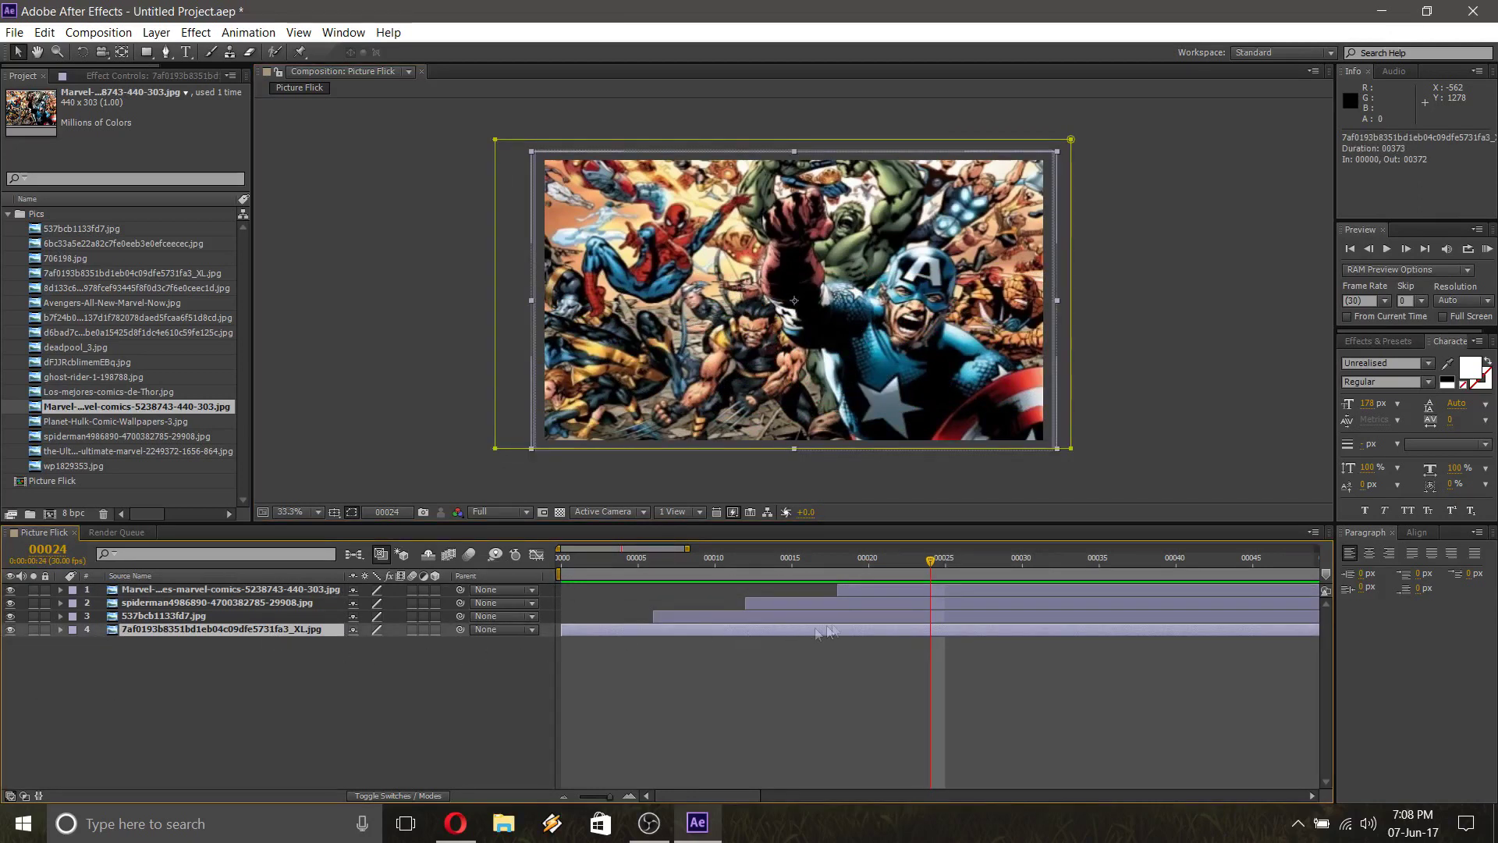
{"action": "key", "text": "Page_Up"}
{"action": "key", "text": "Page_Up"}
{"action": "key", "text": "Page_Up"}
{"action": "key", "text": "Page_Up"}
{"action": "key", "text": "Page_Up"}
{"action": "key", "text": "Page_Up"}
{"action": "key", "text": "Page_Up"}
{"action": "key", "text": "Page_Up"}
{"action": "key", "text": "Page_Up"}
{"action": "key", "text": "Page_Up"}
{"action": "key", "text": "Page_Up"}
{"action": "key", "text": "Page_Up"}
{"action": "key", "text": "Page_Up"}
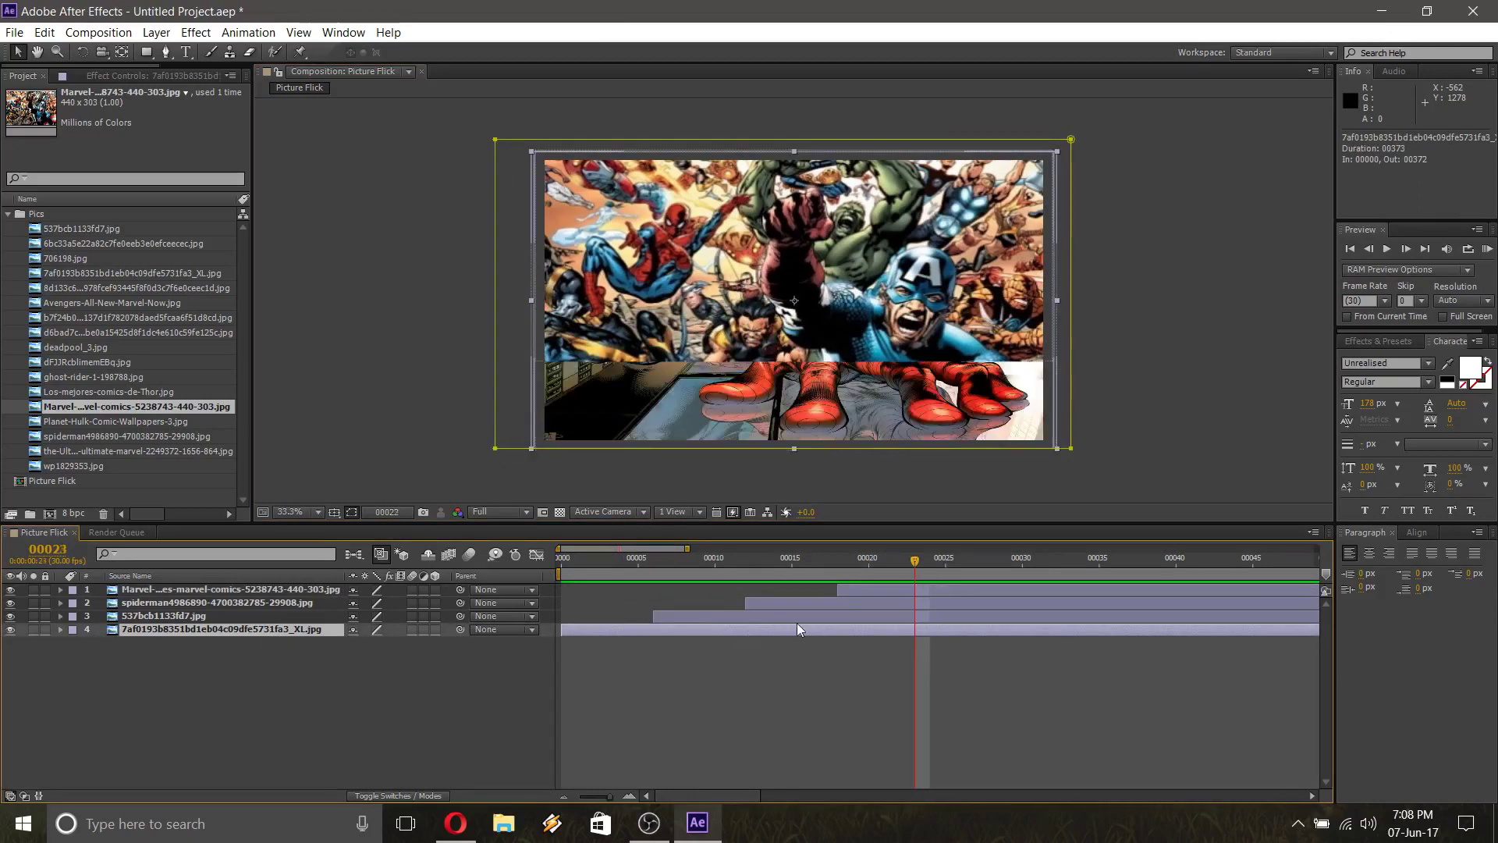
{"action": "key", "text": "Home"}
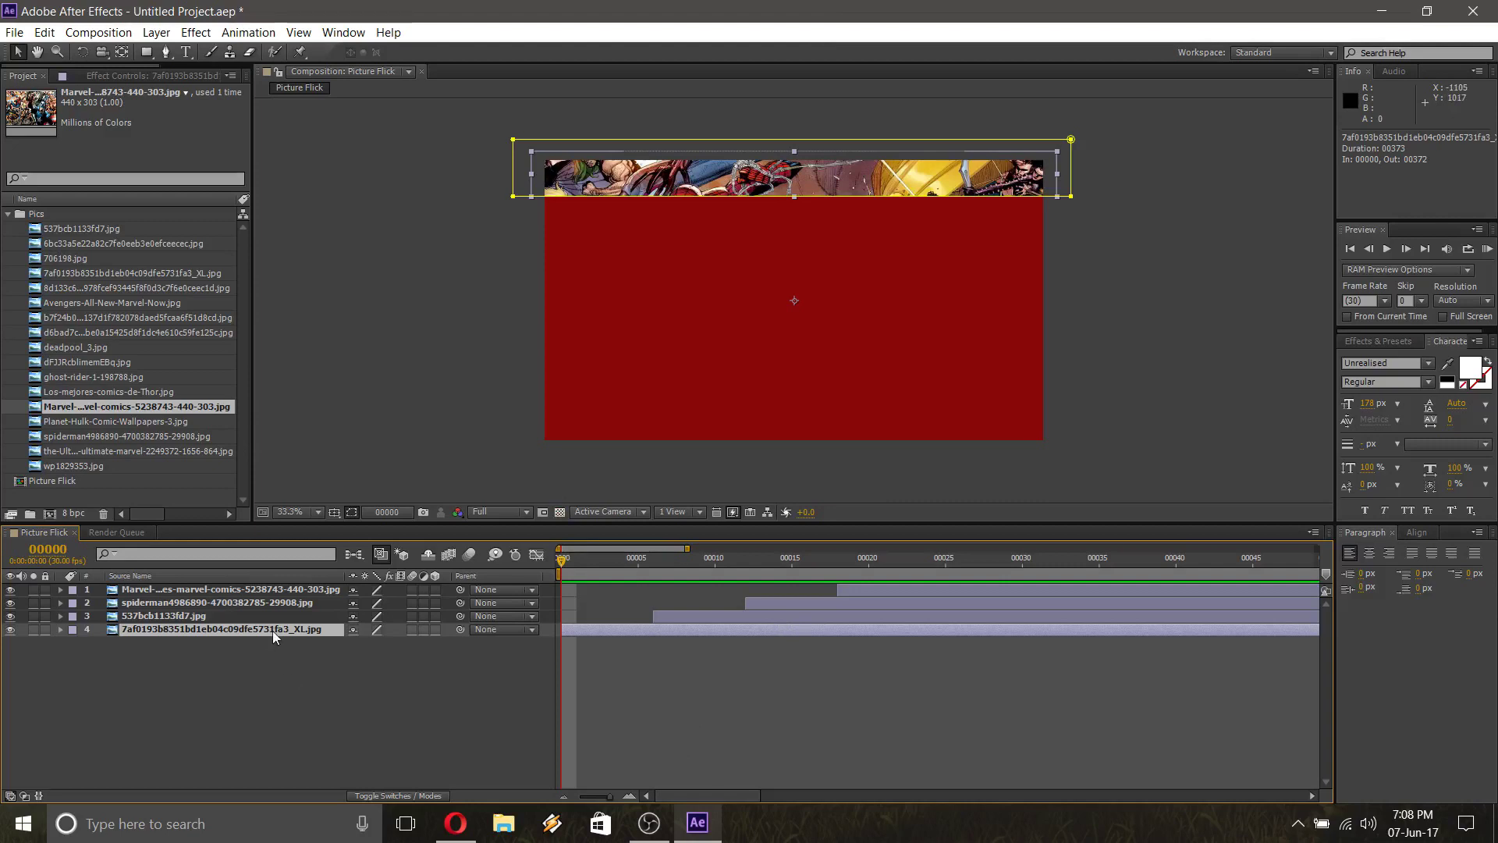
{"action": "left_click", "coordinate": [1380, 343]}
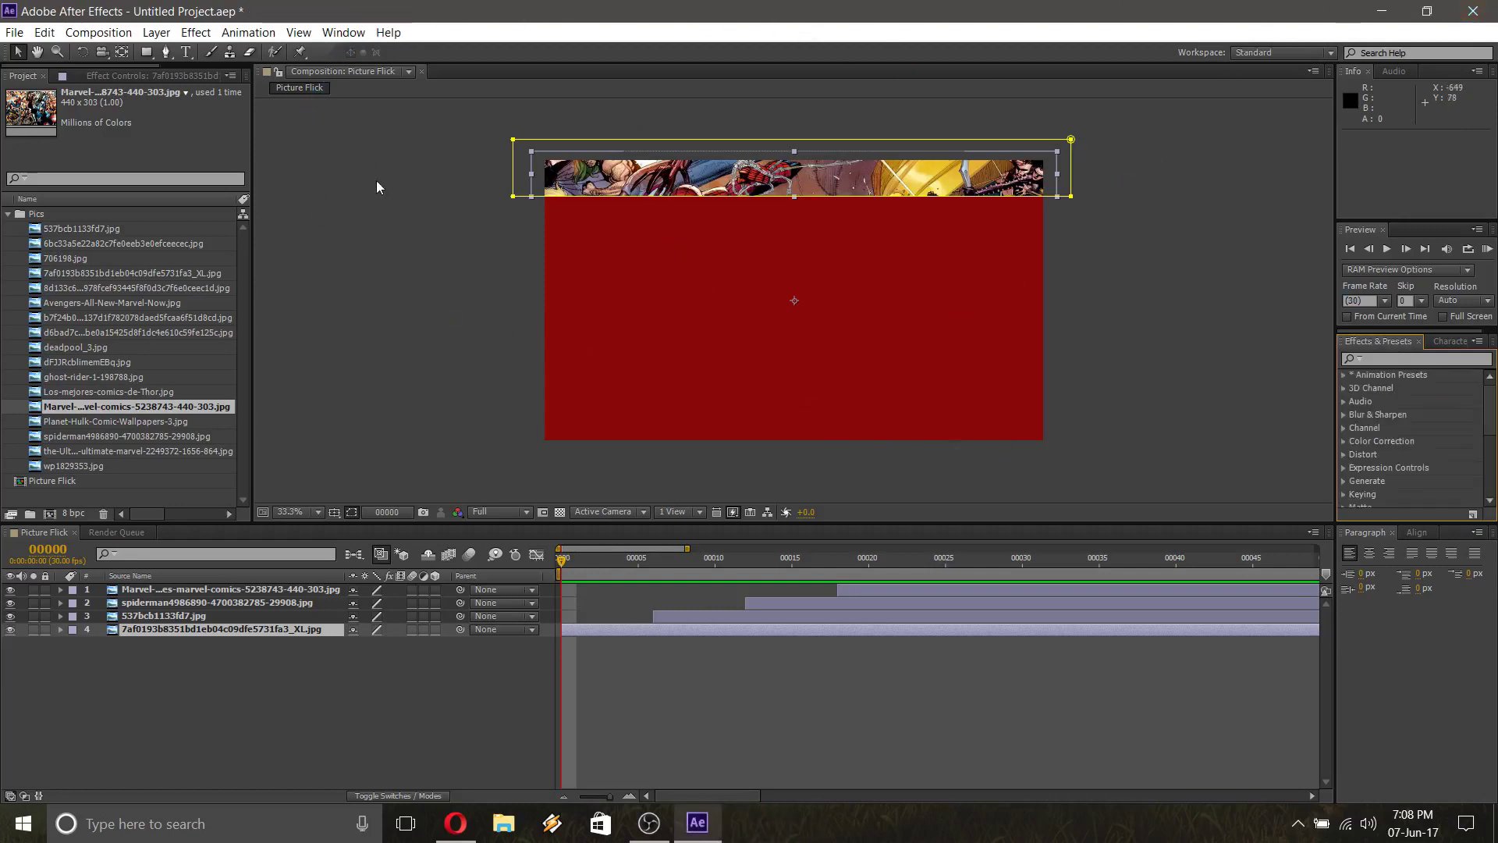
{"action": "left_click", "coordinate": [1386, 361]}
{"action": "type", "text": "fast"}
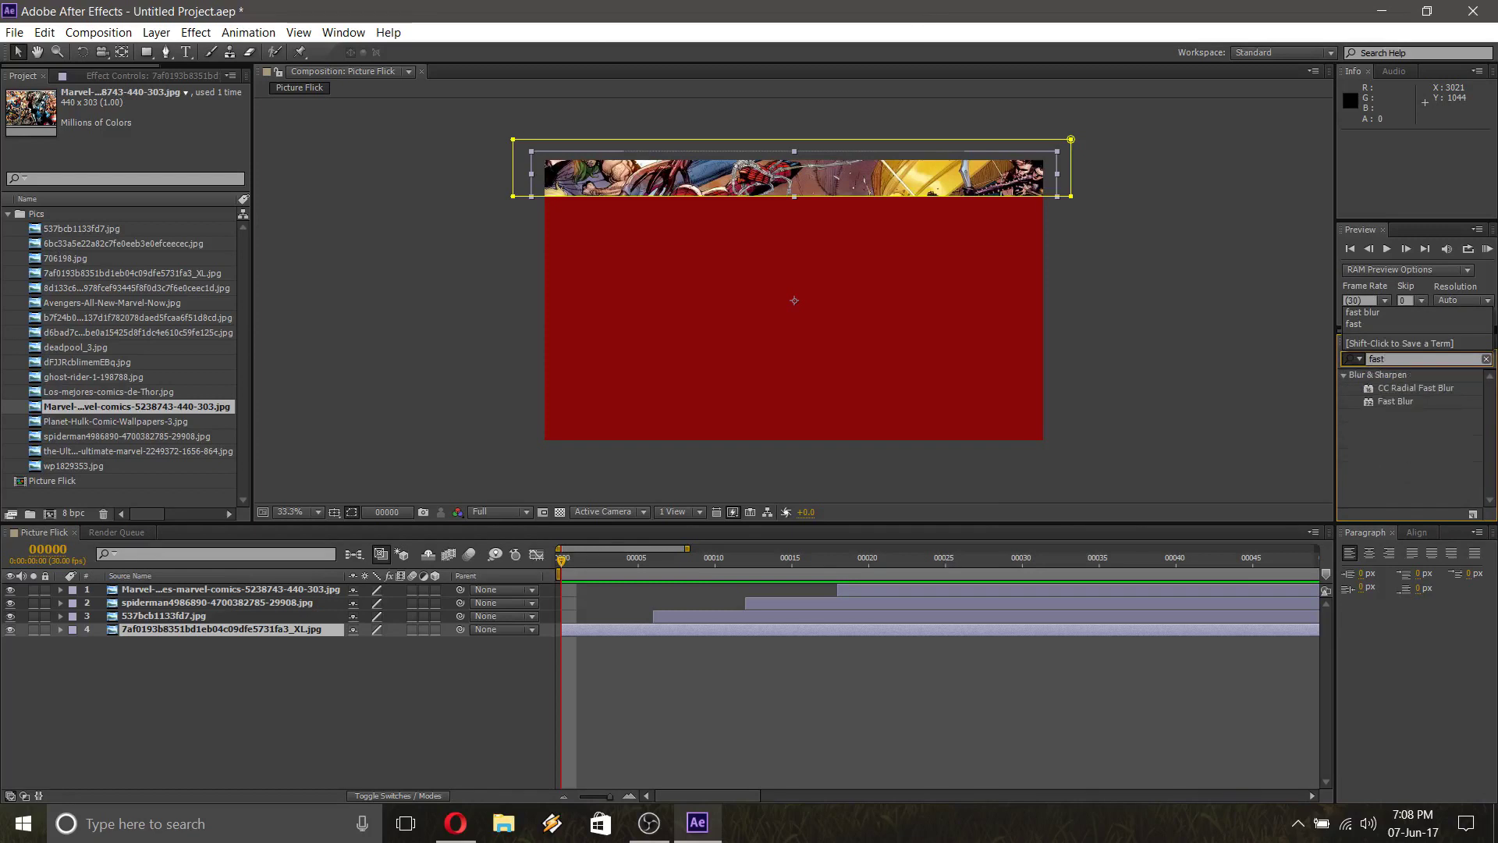
{"action": "left_click", "coordinate": [1397, 401]}
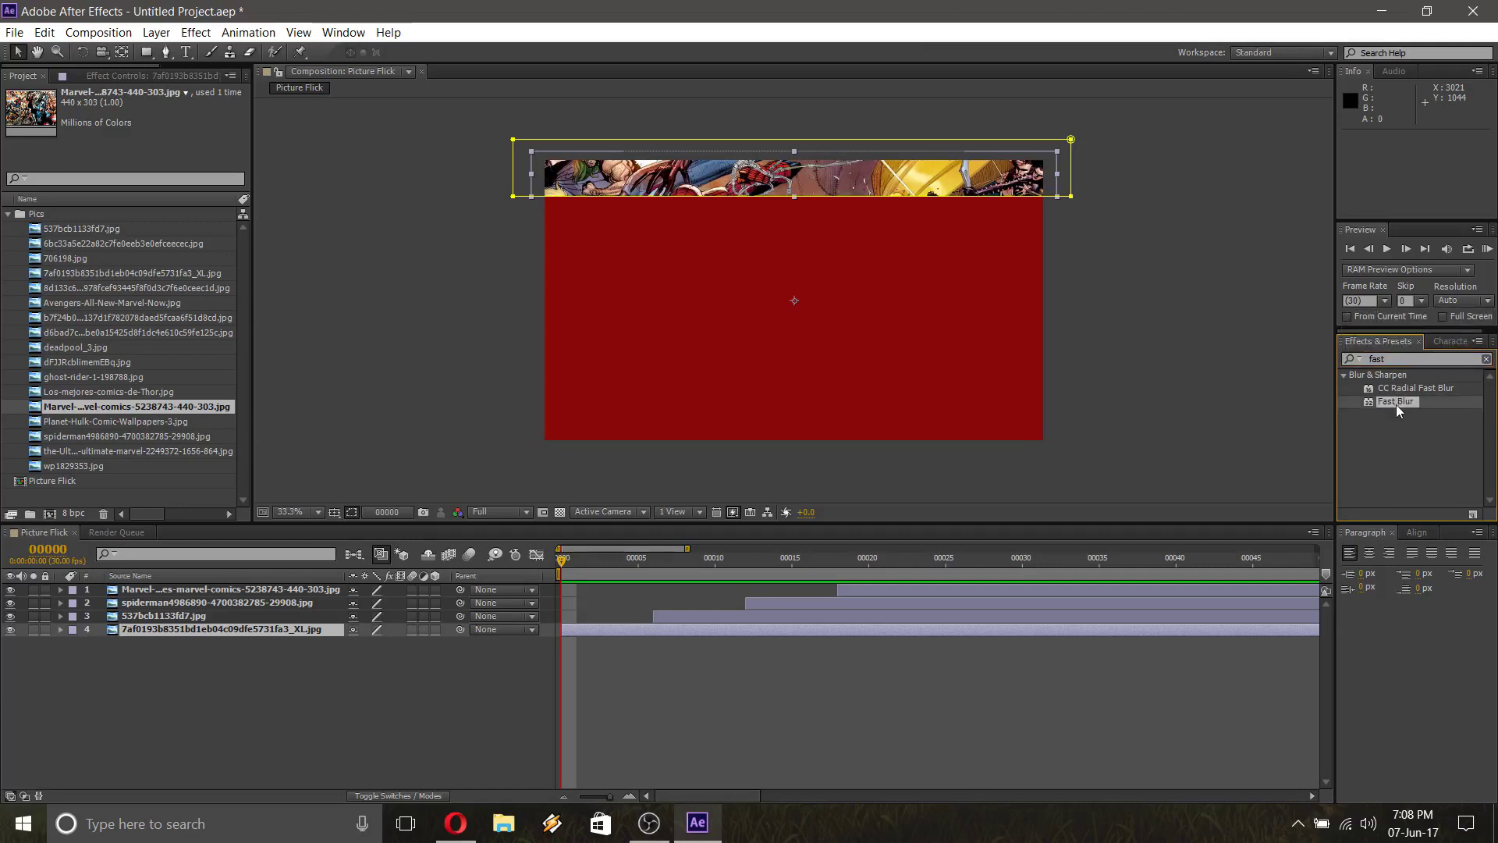
{"action": "left_click_drag", "start_coordinate": [1396, 403], "coordinate": [165, 631]}
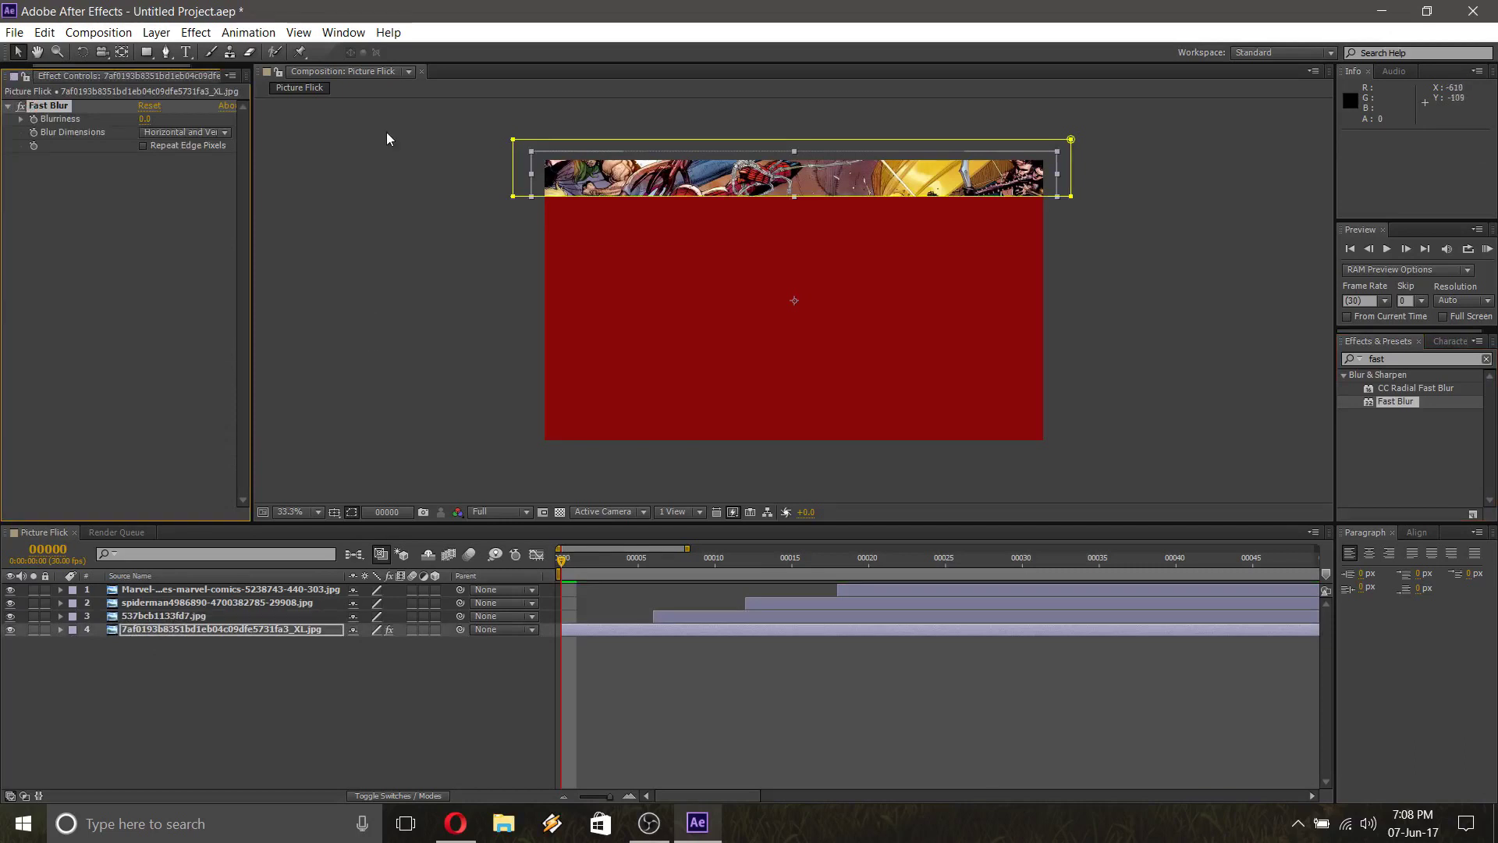
Set the Fast Blur's Blurriness on the bottom image layer to 60
{"action": "left_click", "coordinate": [145, 120]}
{"action": "type", "text": "0"}
{"action": "key", "text": "Num_Lock"}
{"action": "type", "text": "60"}
{"action": "key", "text": "BackSpace"}
{"action": "key", "text": "BackSpace"}
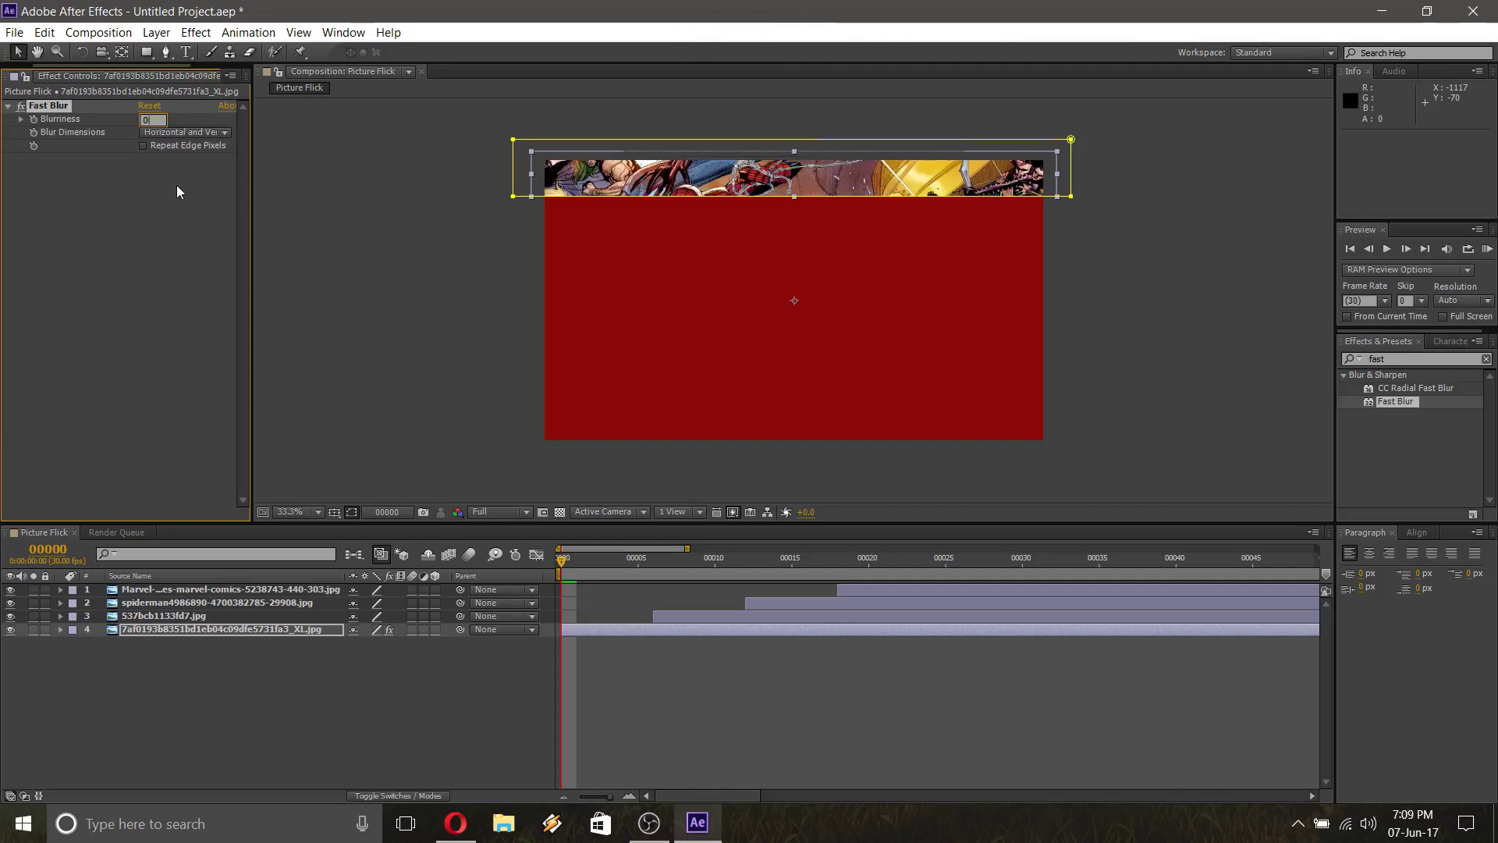
{"action": "type", "text": "6"}
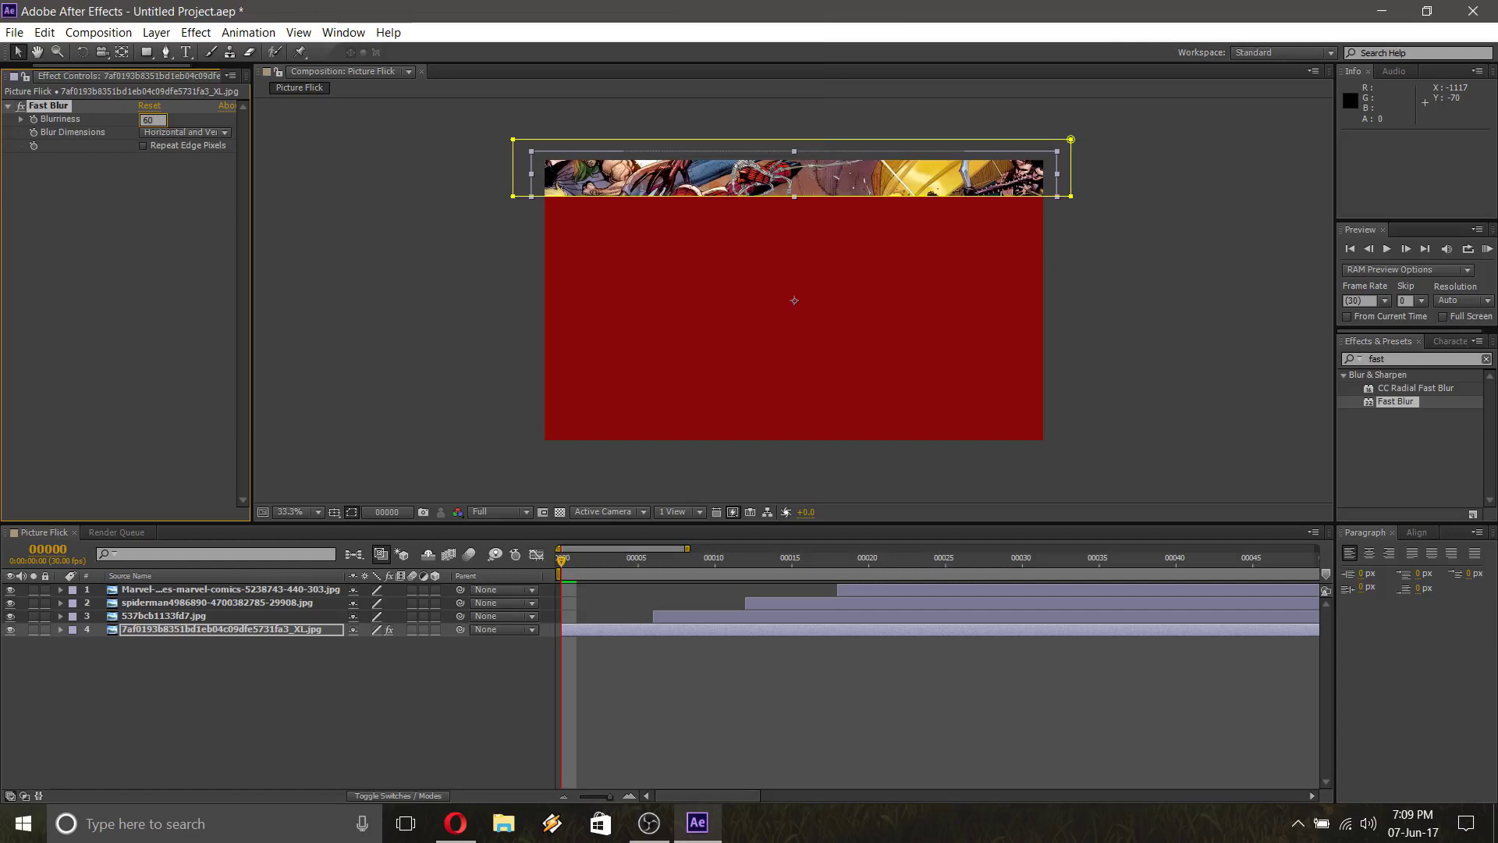
{"action": "left_click", "coordinate": [176, 189]}
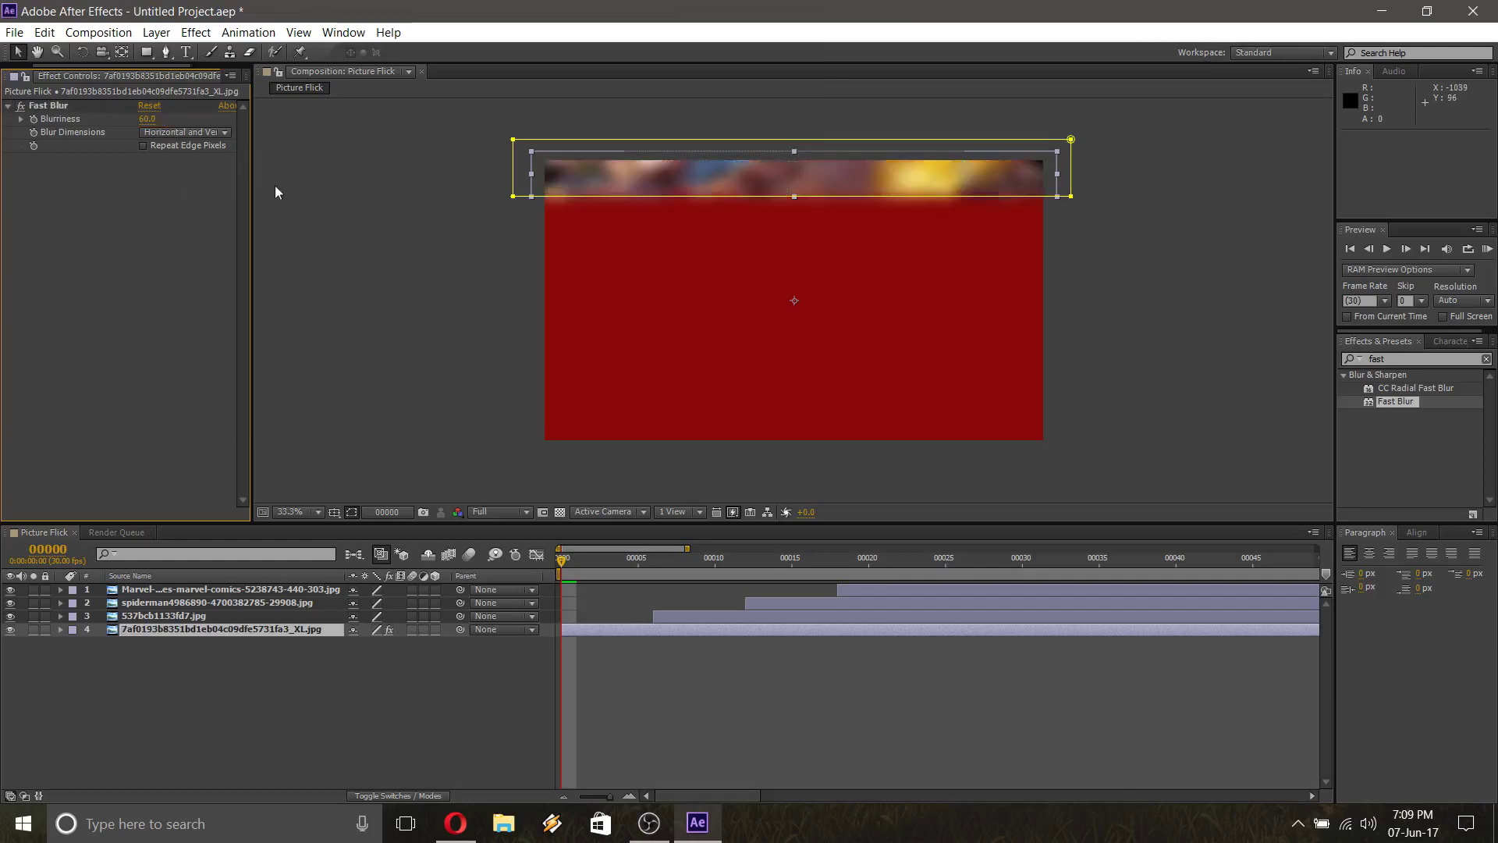
Compare the Fast Blur's Blur Dimensions options, settle on Vertical, and set a Blurriness keyframe at frame 0
{"action": "left_click", "coordinate": [225, 133]}
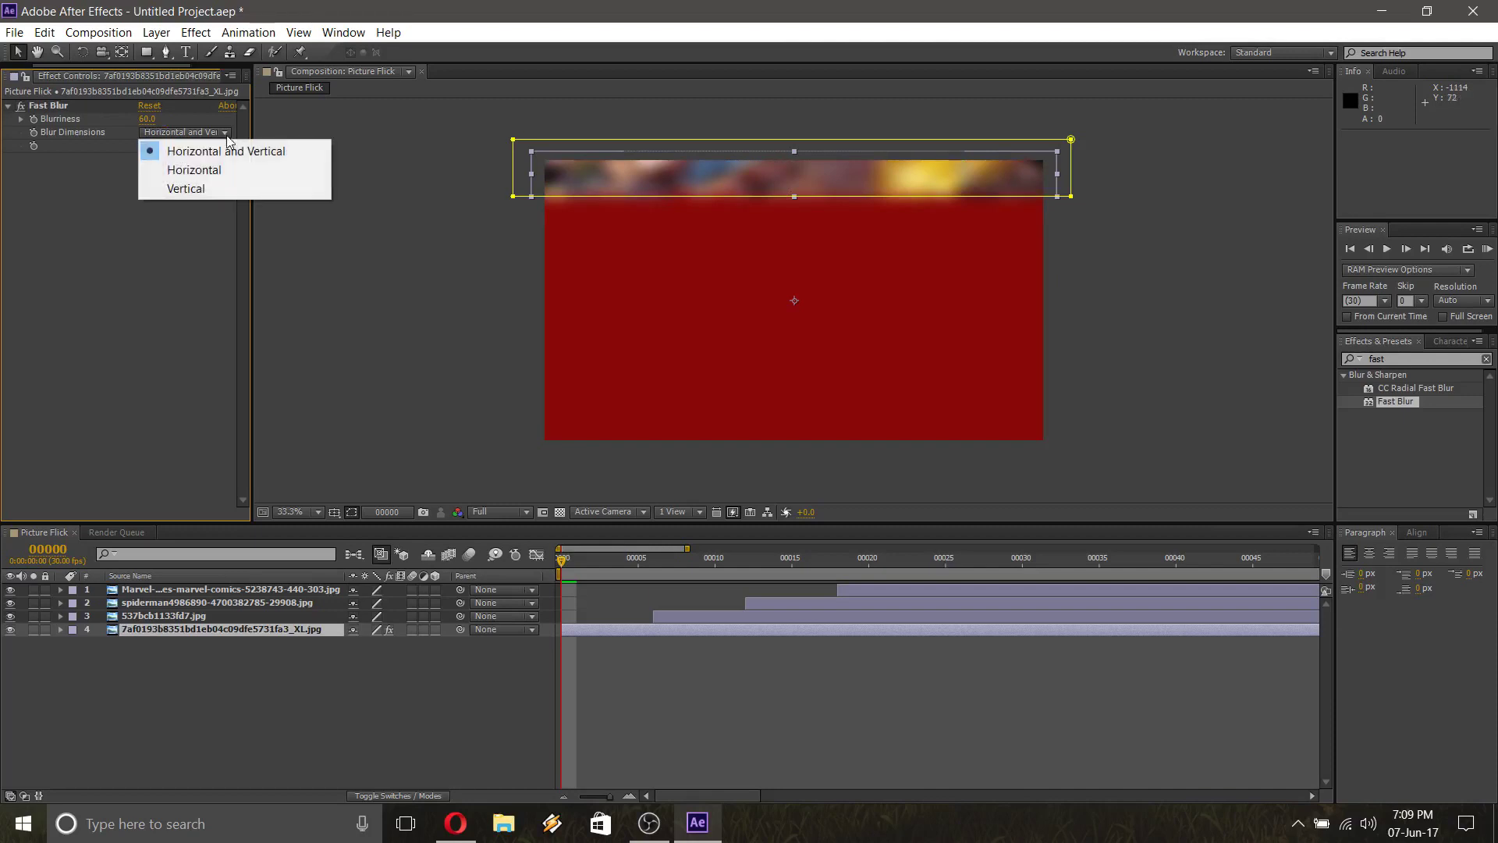
{"action": "left_click", "coordinate": [189, 189]}
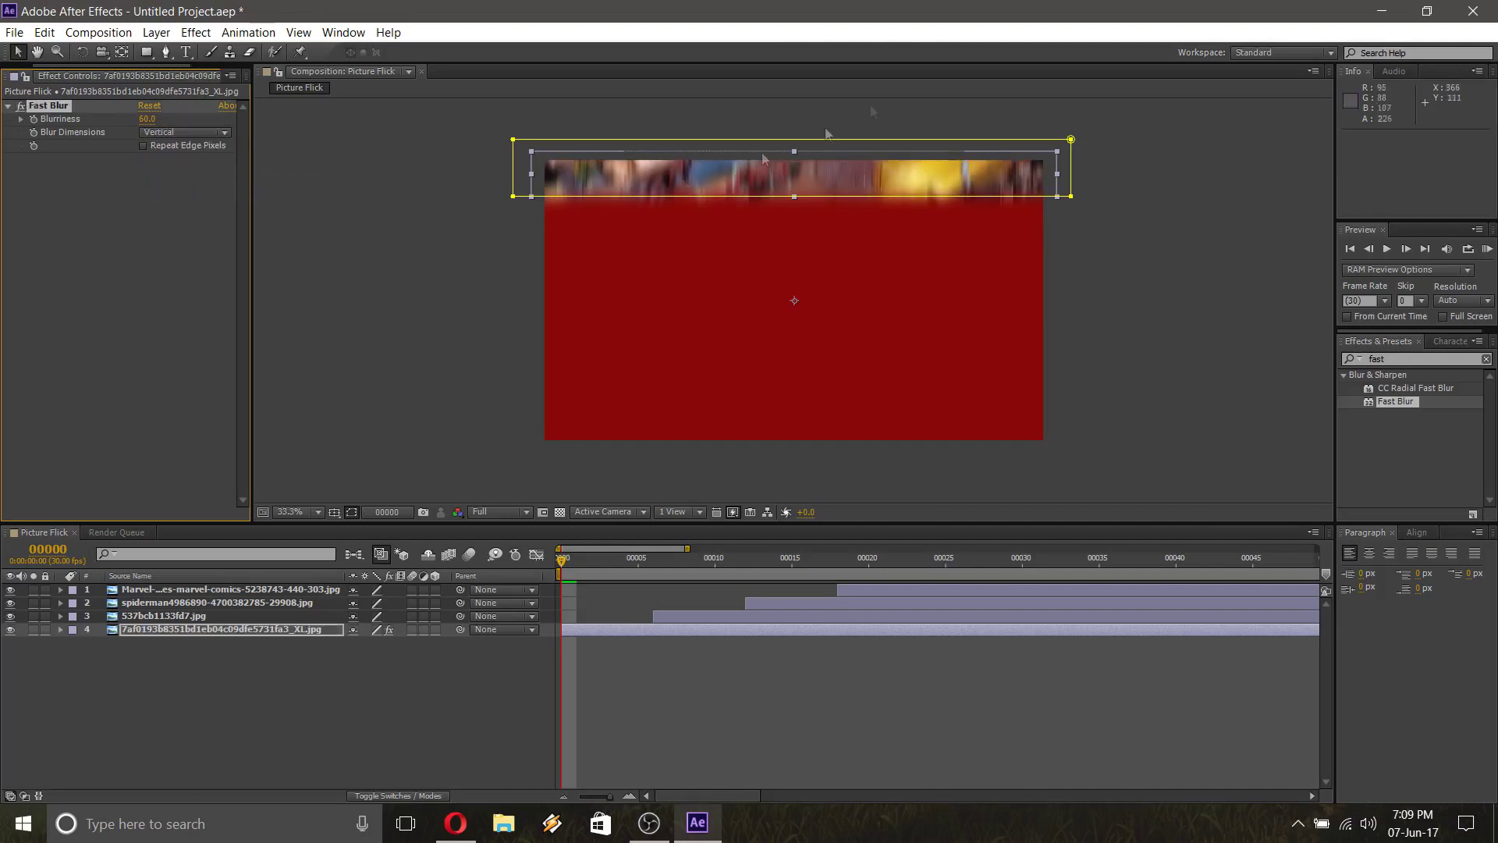
{"action": "left_click", "coordinate": [158, 136]}
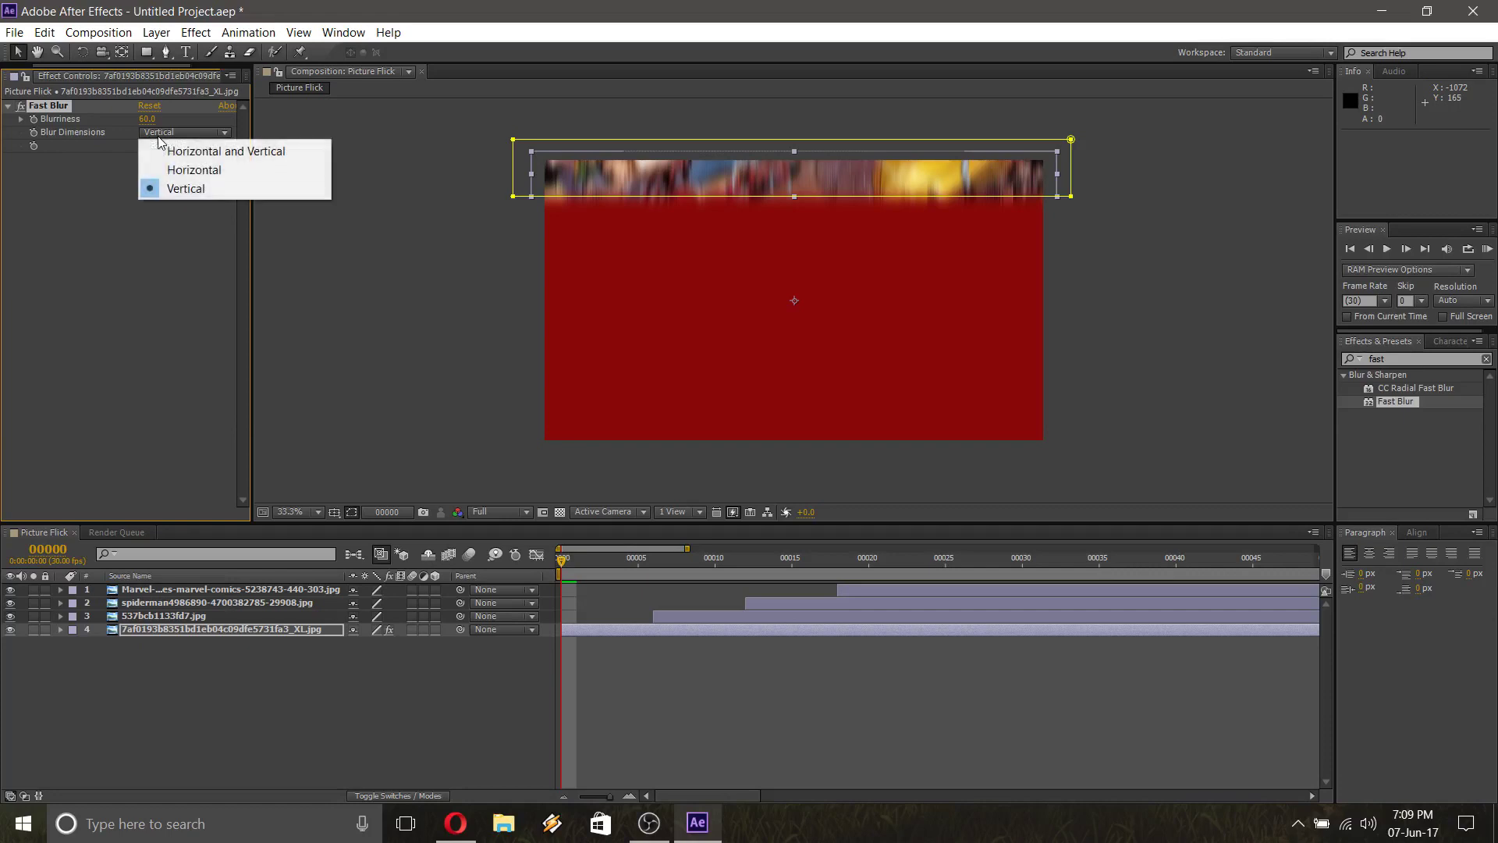
{"action": "left_click", "coordinate": [158, 147]}
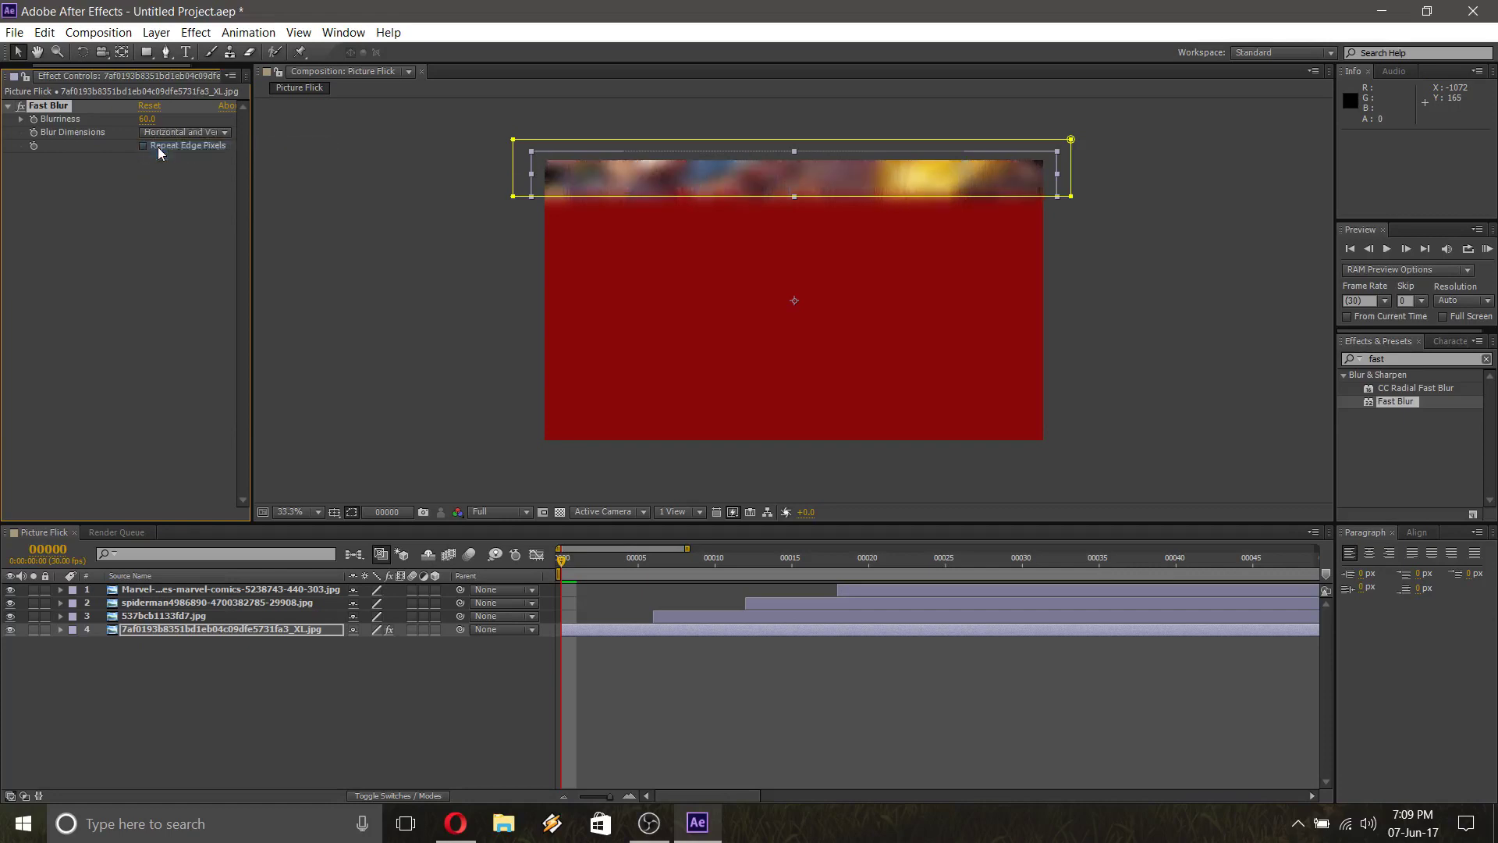
{"action": "left_click", "coordinate": [165, 132]}
{"action": "left_click", "coordinate": [169, 172]}
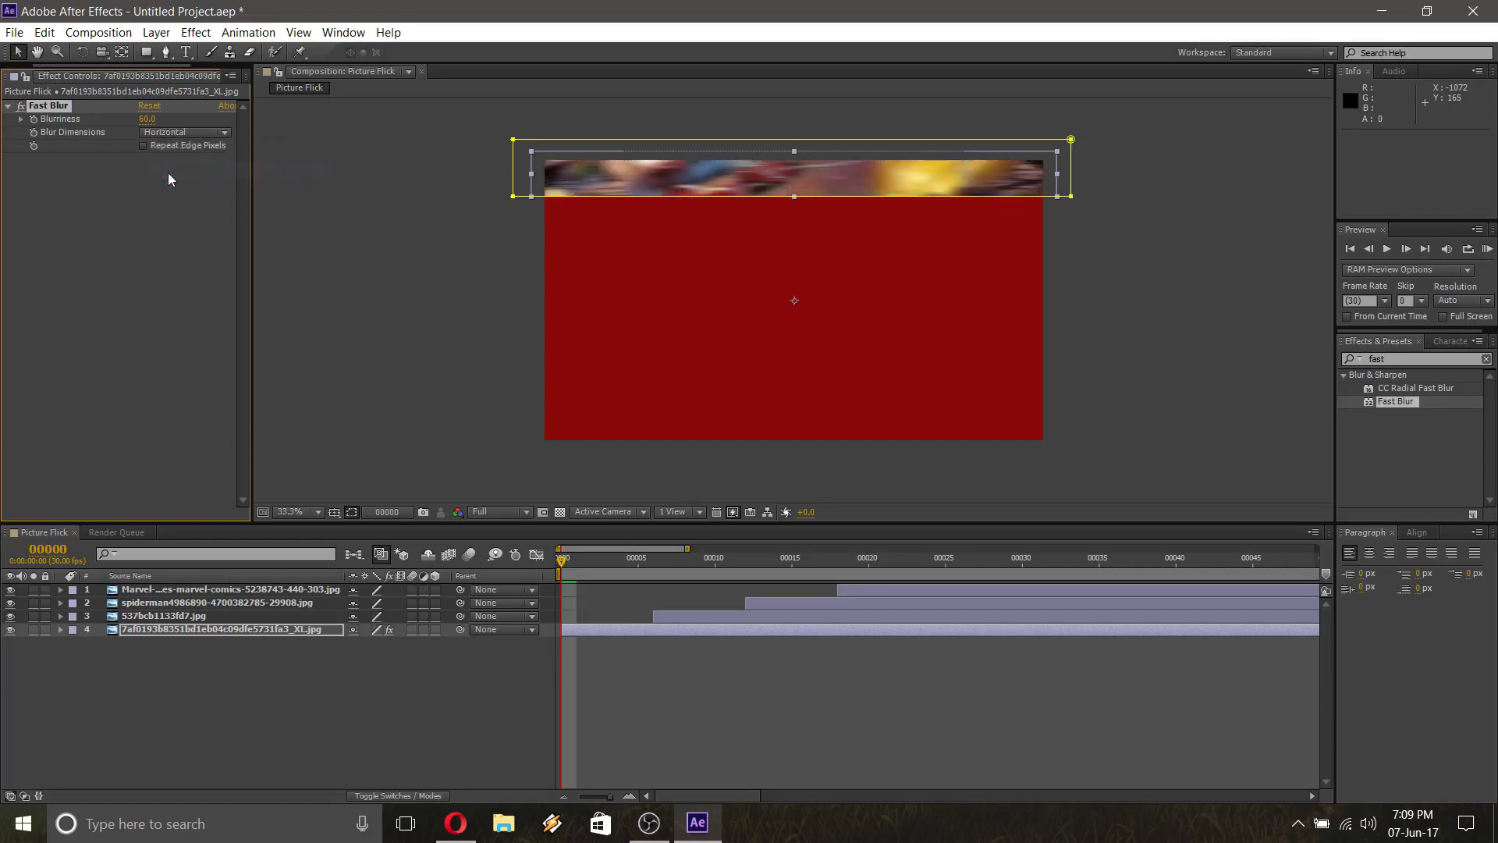
{"action": "left_click", "coordinate": [171, 134]}
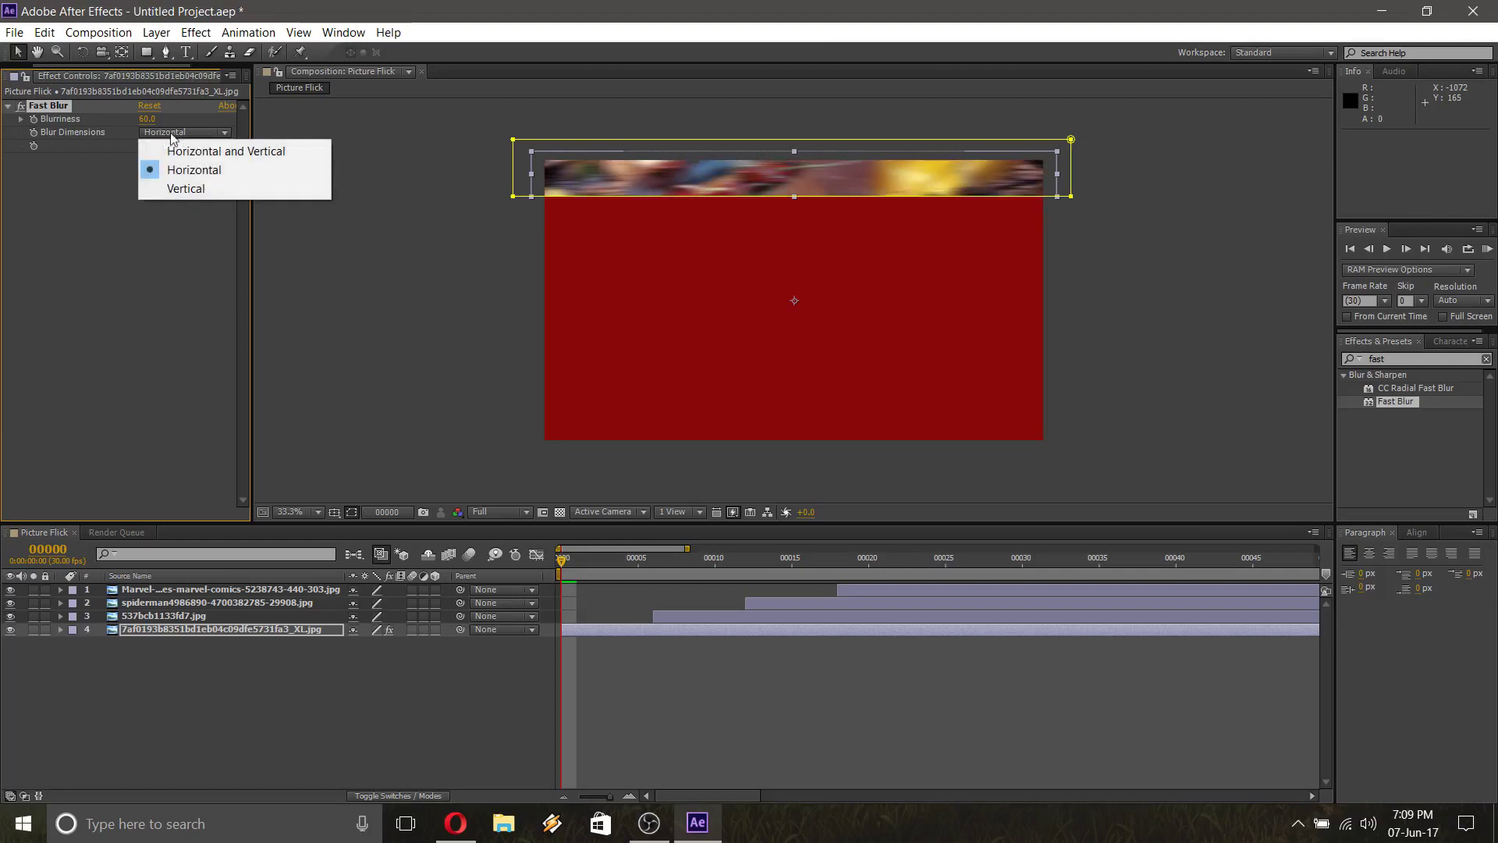
{"action": "left_click", "coordinate": [183, 191]}
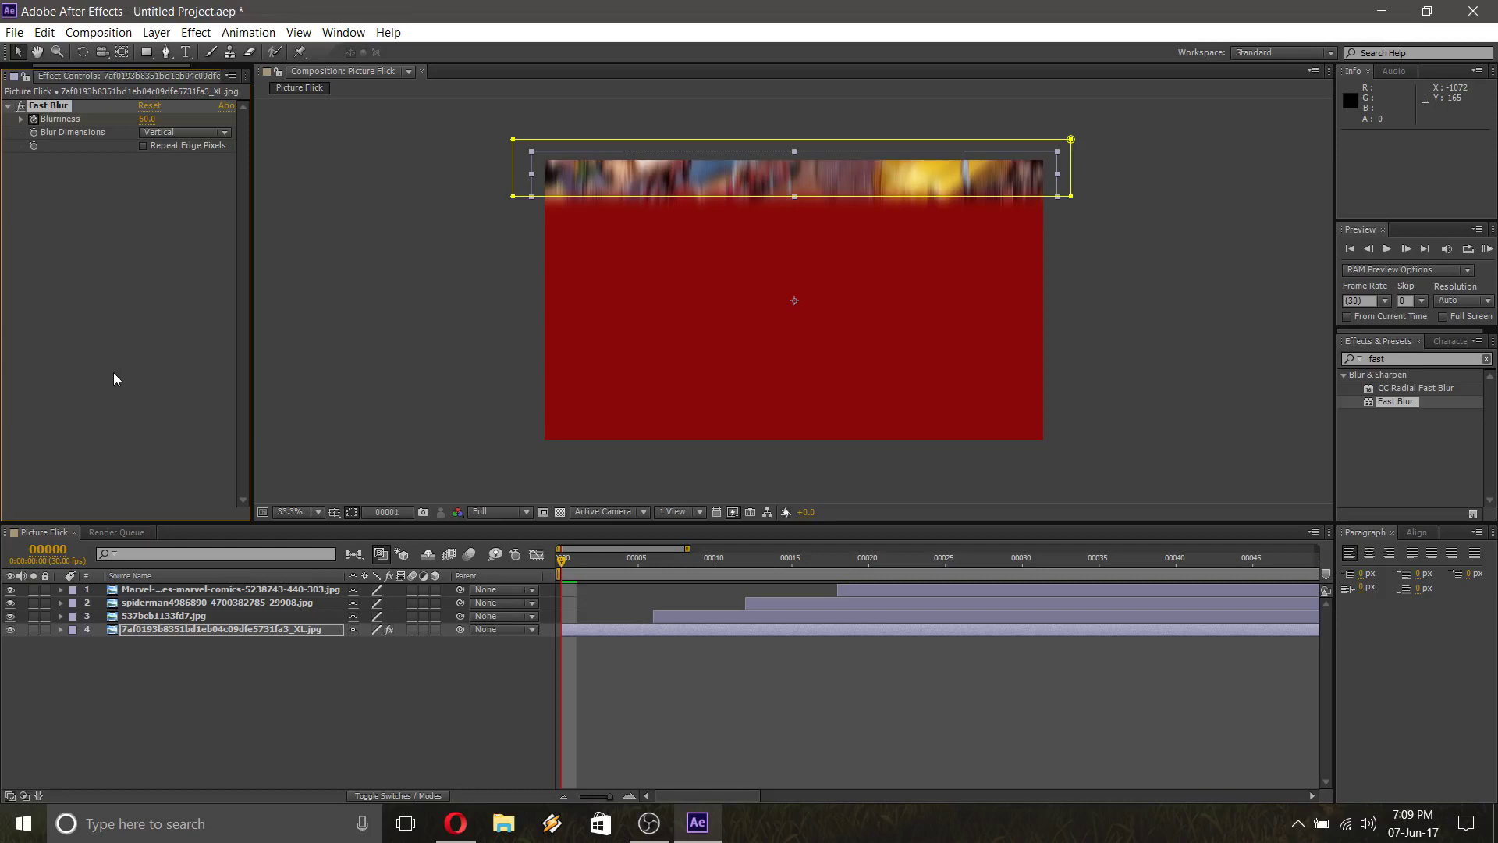
At frame 6, set the Fast Blur's Blurriness on the bottom image layer to 0
{"action": "key", "text": "space"}
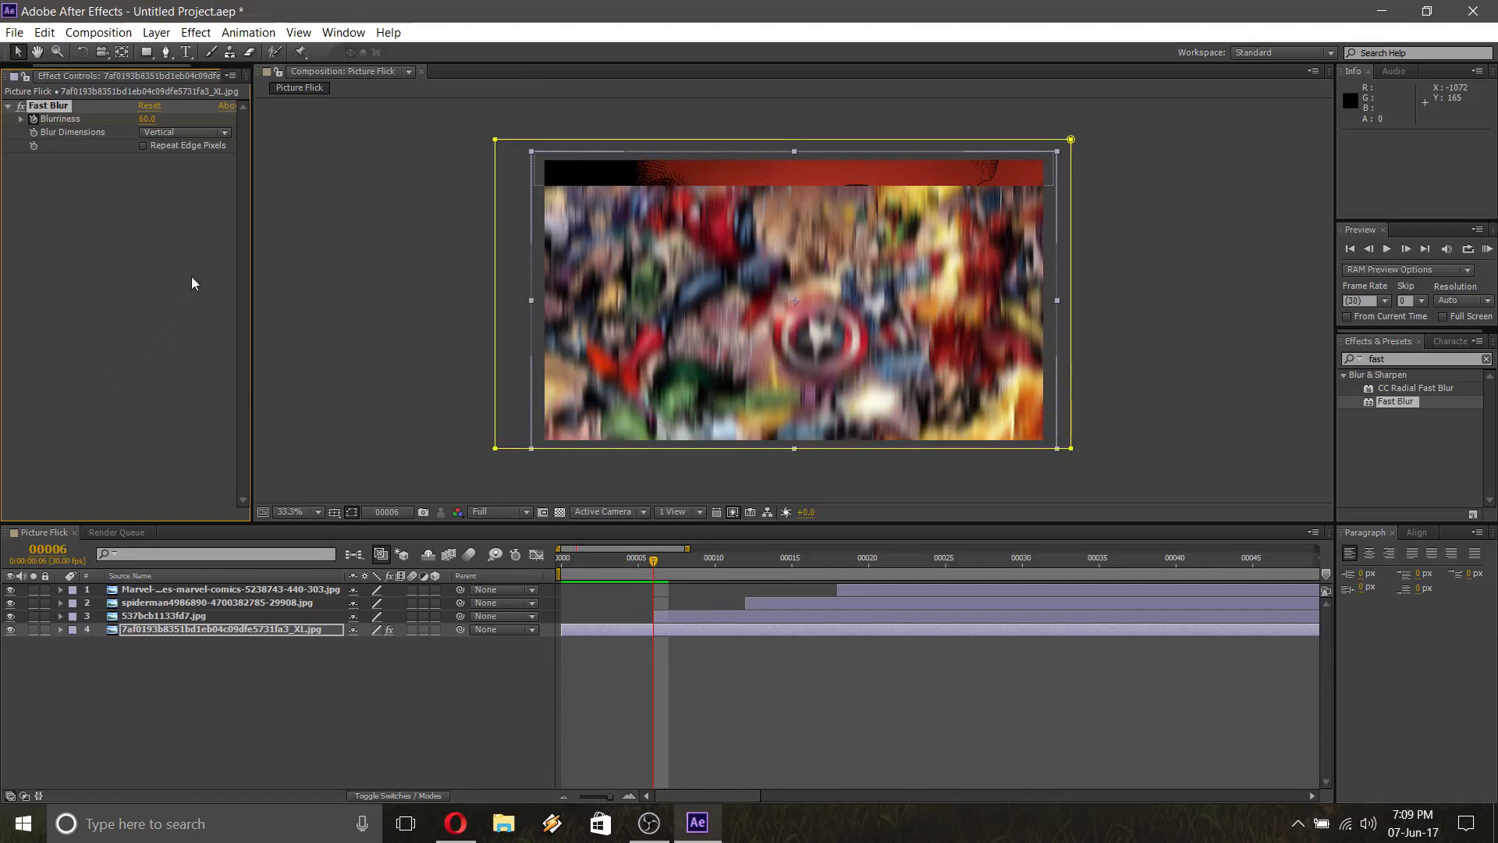
{"action": "left_click", "coordinate": [146, 120]}
{"action": "type", "text": "0"}
{"action": "left_click", "coordinate": [164, 207]}
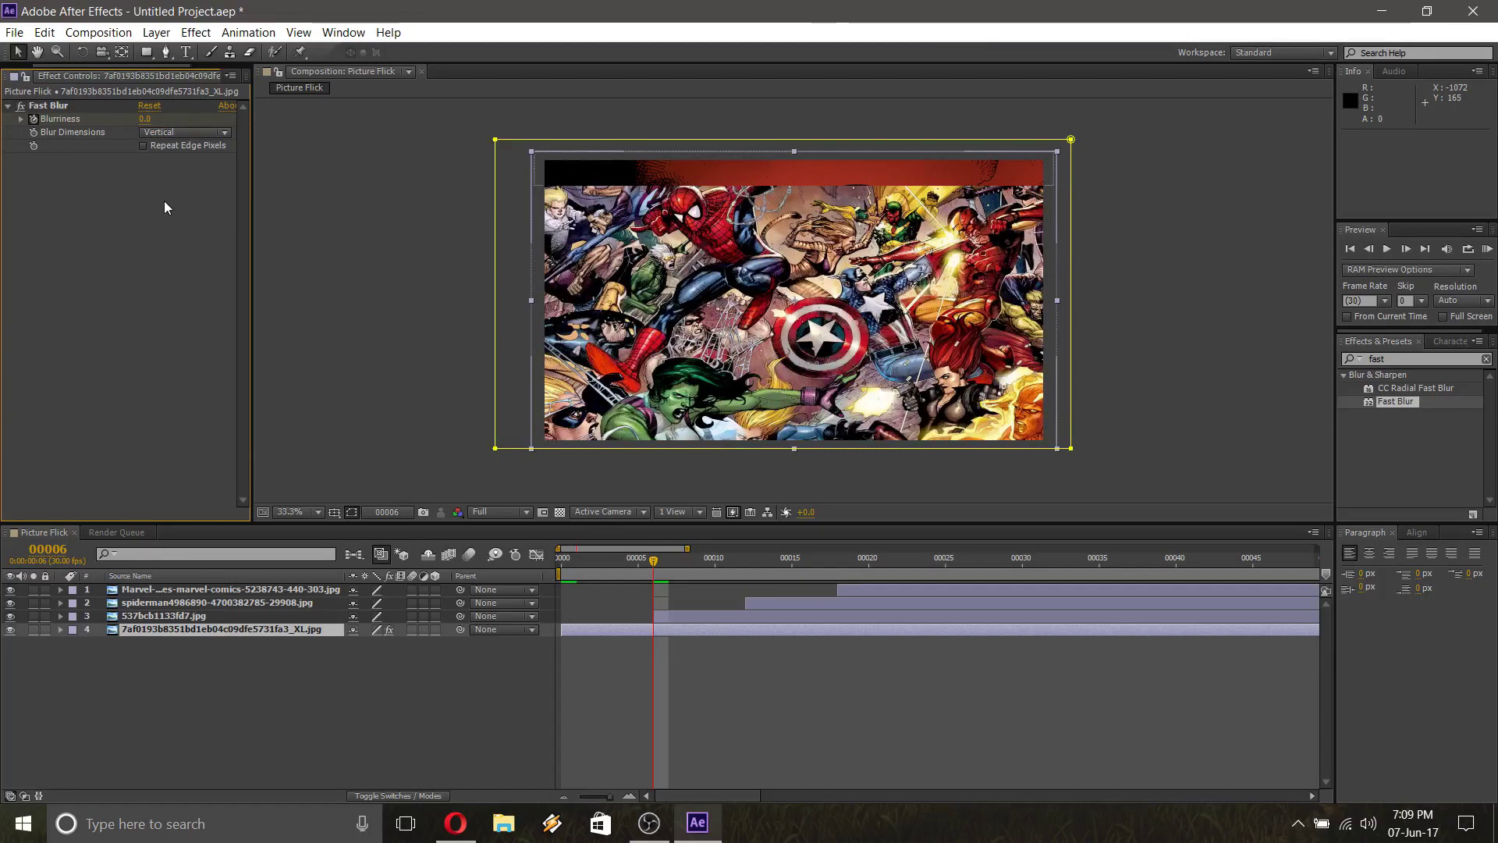
Step back and forth between frames 0 and 6 to check how the vertical blur fades during the bottom image's reveal
{"action": "key", "text": "Page_Up"}
{"action": "key", "text": "Page_Up"}
{"action": "key", "text": "Page_Up"}
{"action": "key", "text": "Page_Up"}
{"action": "key", "text": "Page_Up"}
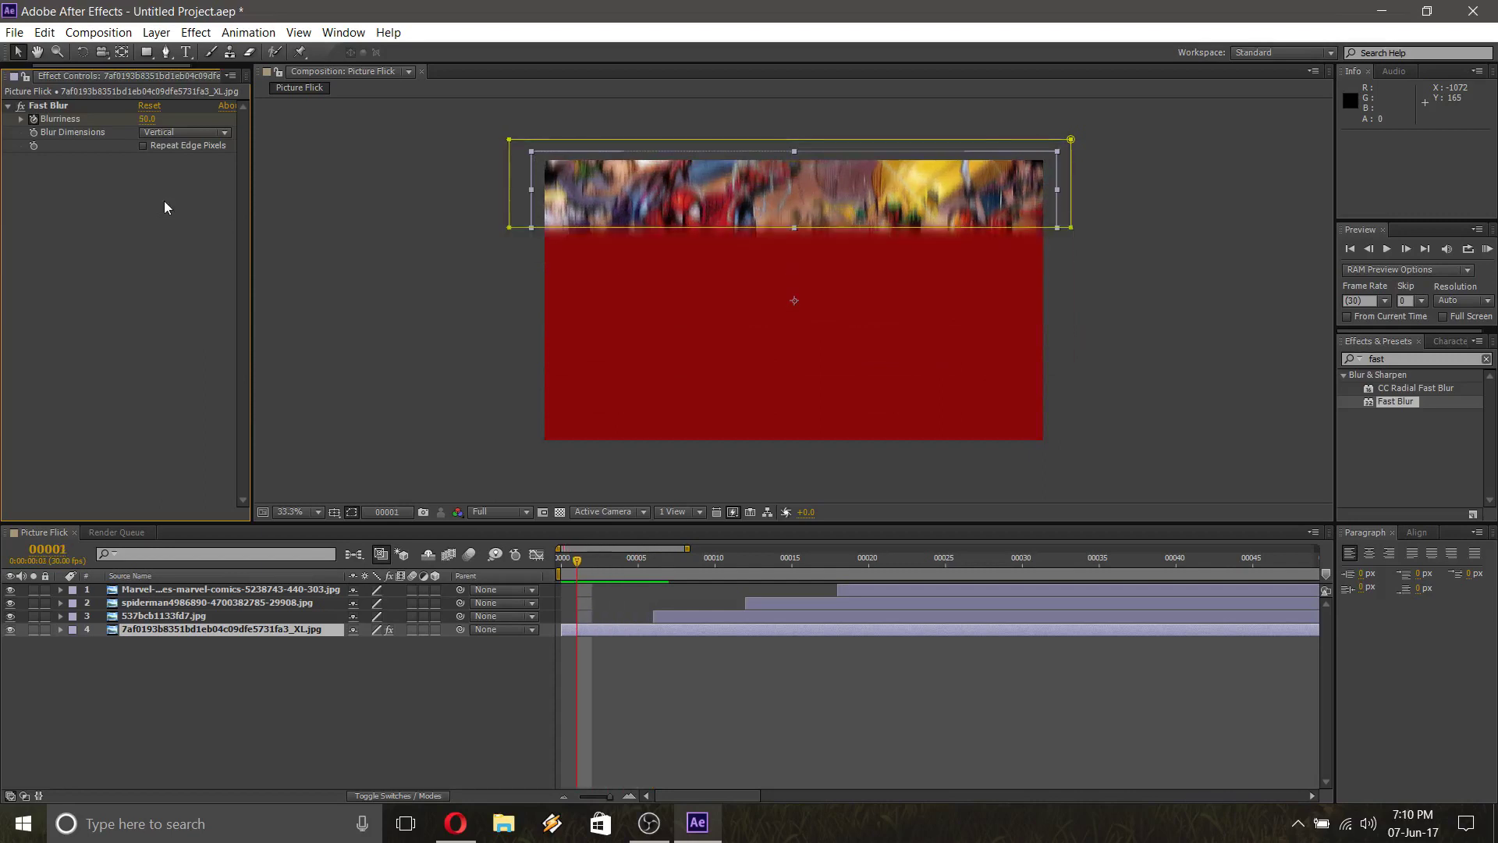
{"action": "key", "text": "Page_Up"}
{"action": "key", "text": "Page_Down"}
{"action": "key", "text": "Page_Down"}
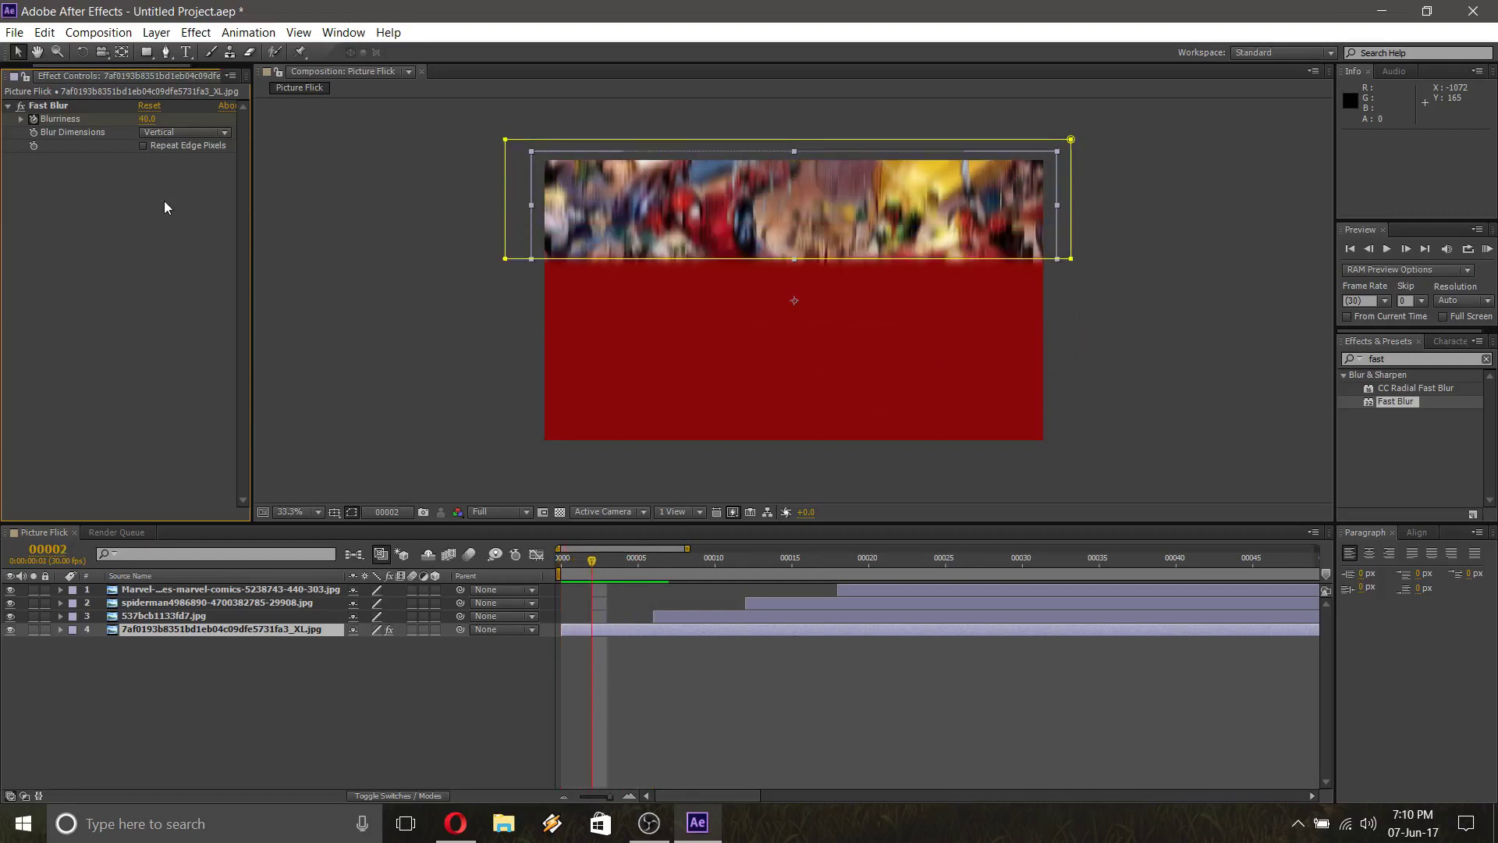
{"action": "key", "text": "Page_Down"}
{"action": "key", "text": "Page_Down"}
{"action": "key", "text": "Page_Down"}
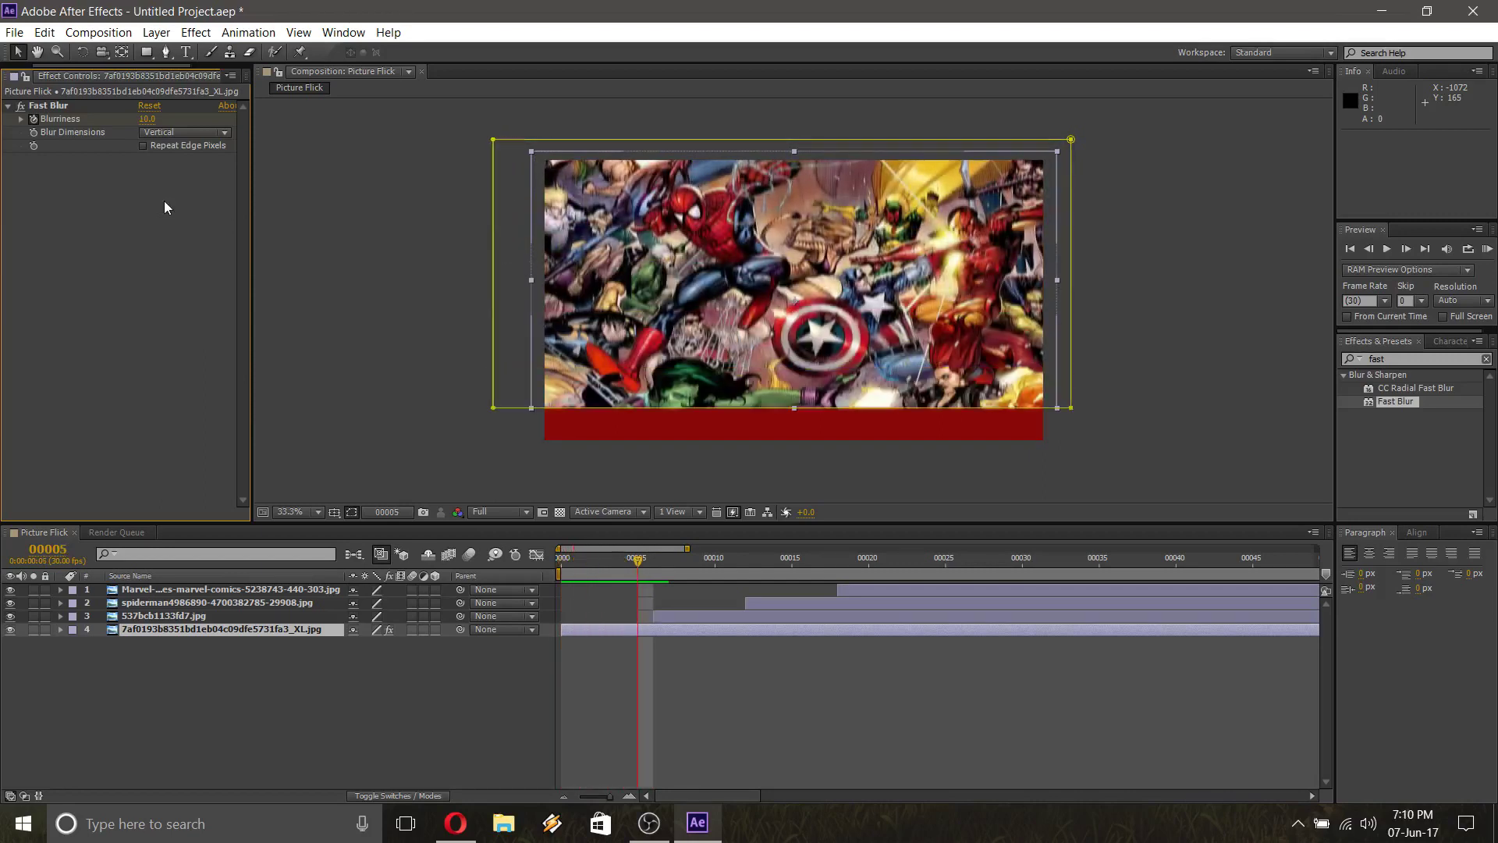
{"action": "key", "text": "Page_Down"}
{"action": "key", "text": "Page_Up"}
{"action": "key", "text": "Page_Up"}
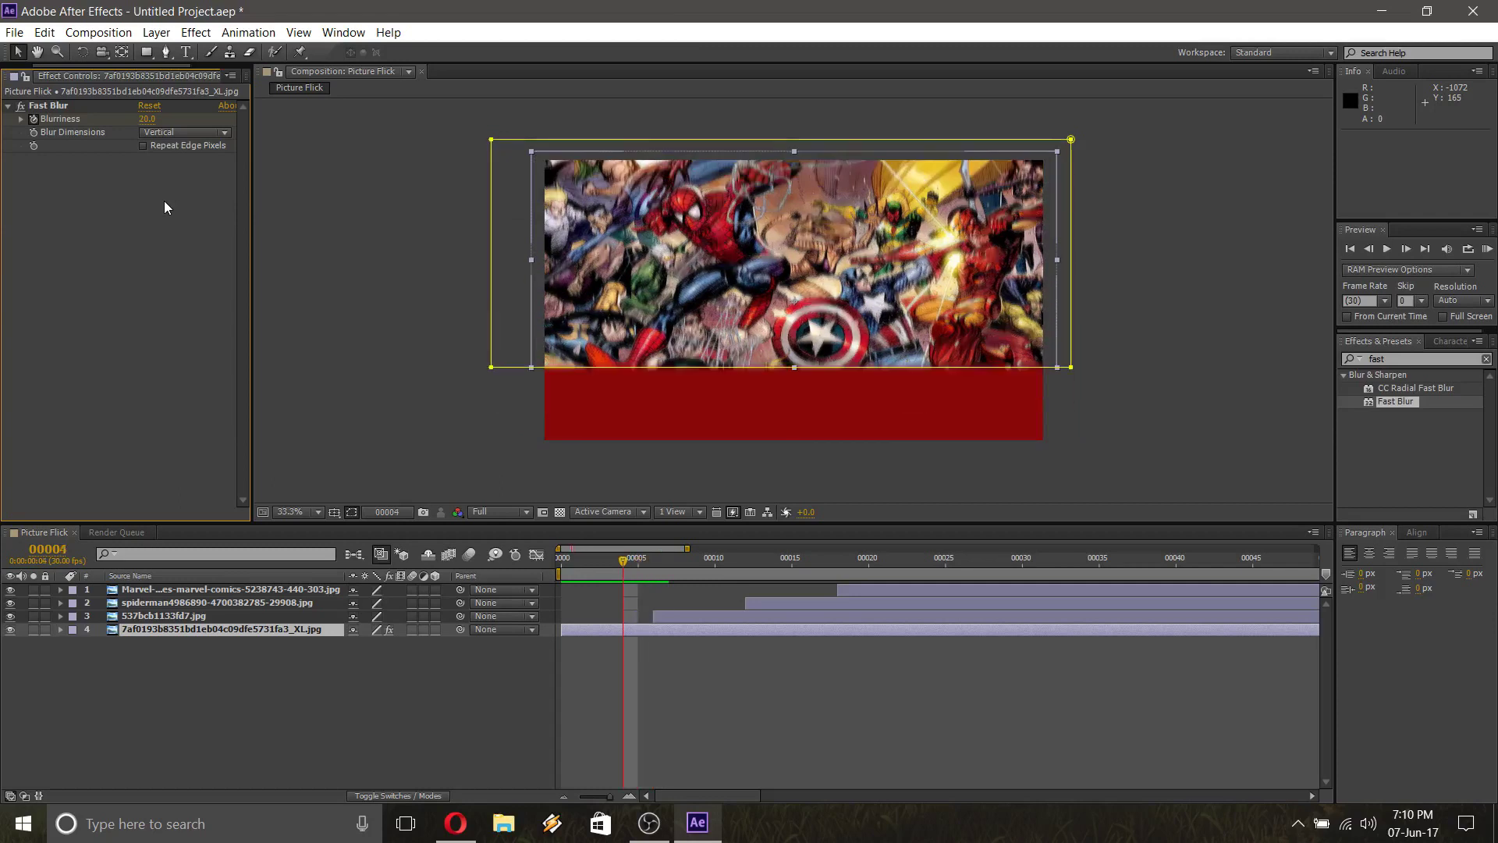
{"action": "key", "text": "Page_Up"}
{"action": "key", "text": "Page_Up"}
{"action": "key", "text": "Page_Down"}
{"action": "key", "text": "Page_Down"}
{"action": "key", "text": "Page_Down"}
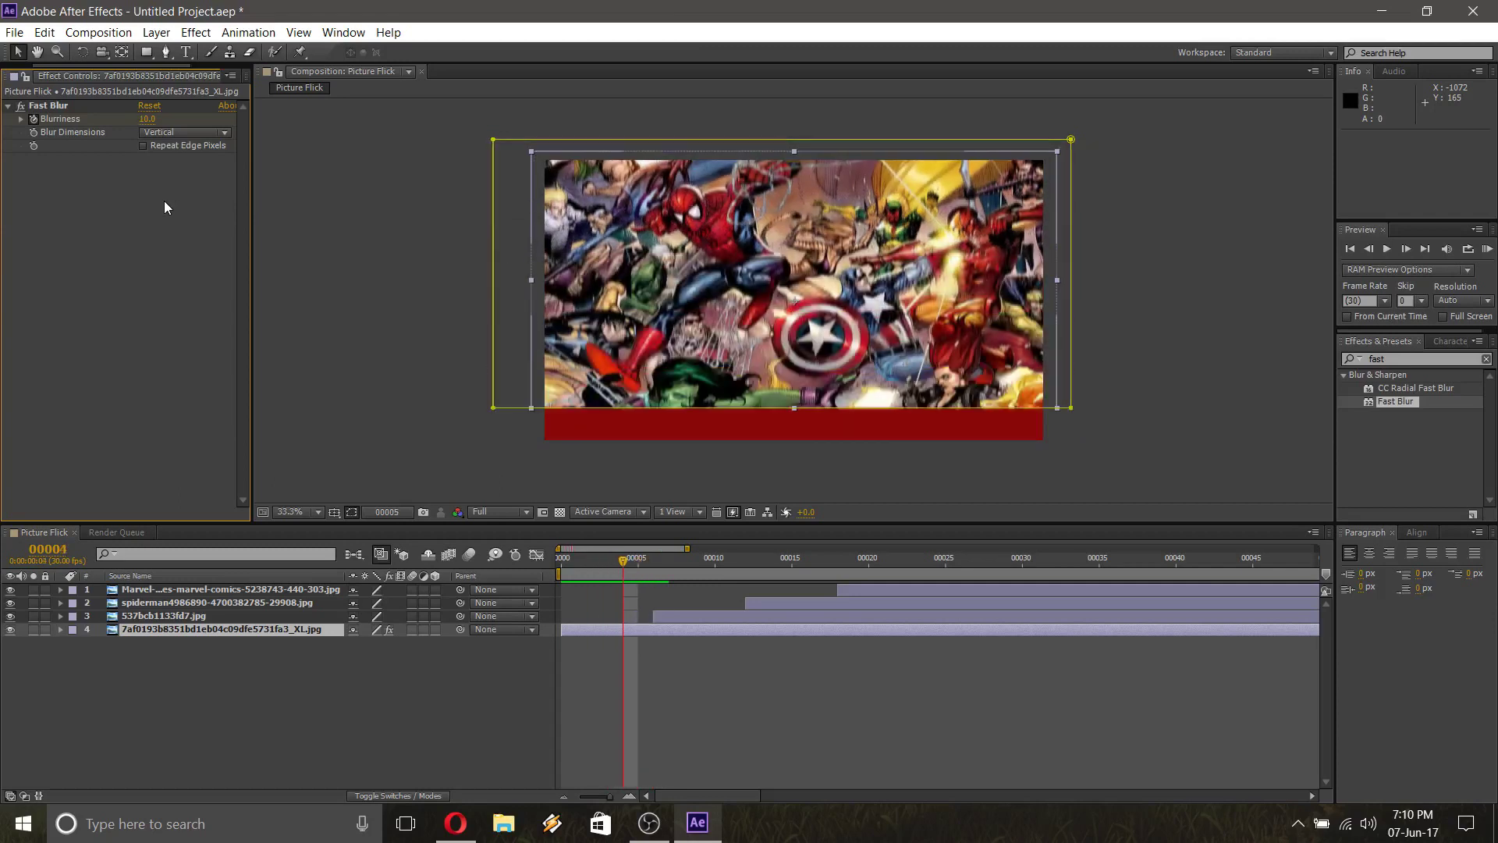
{"action": "key", "text": "Page_Down"}
{"action": "key", "text": "Page_Up"}
{"action": "key", "text": "Page_Up"}
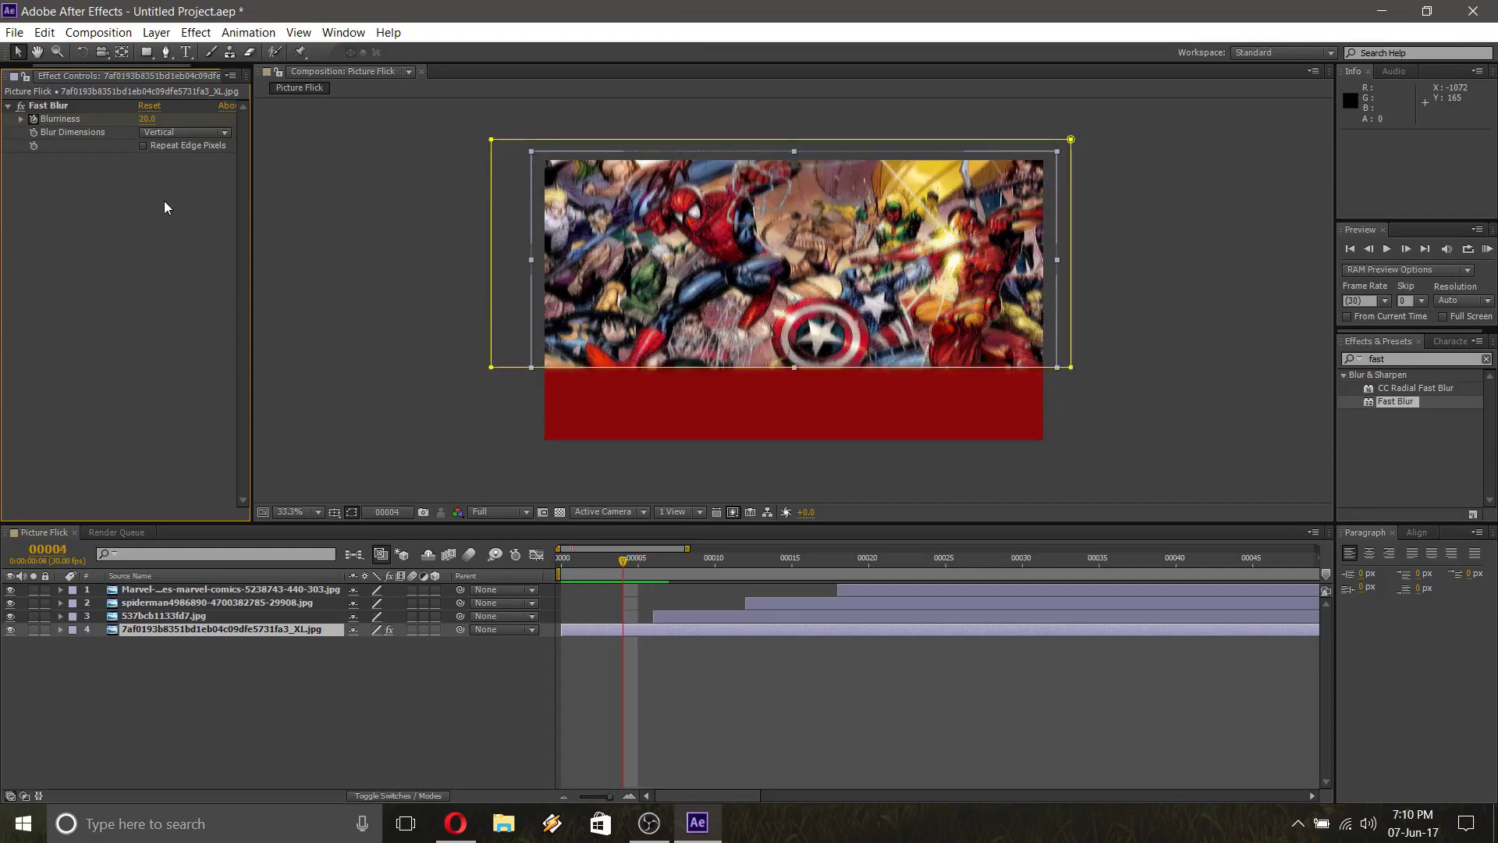
{"action": "key", "text": "Page_Up"}
{"action": "key", "text": "Page_Up"}
{"action": "key", "text": "Page_Up"}
{"action": "key", "text": "Page_Up"}
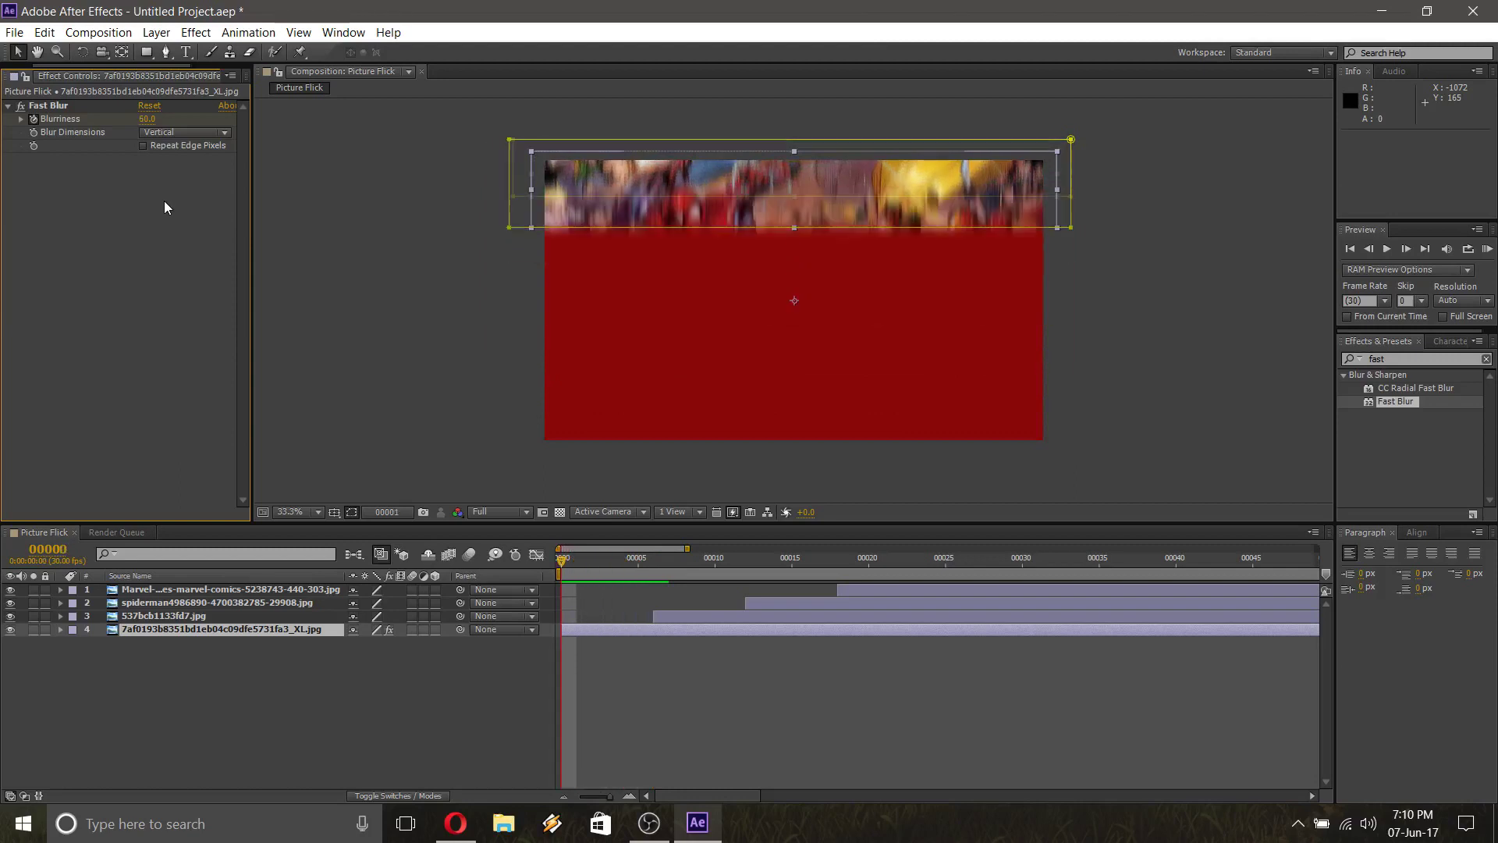
{"action": "key", "text": "Page_Down"}
{"action": "key", "text": "Page_Down"}
{"action": "key", "text": "Page_Down"}
{"action": "key", "text": "Page_Down"}
{"action": "key", "text": "Page_Down"}
{"action": "key", "text": "Page_Down"}
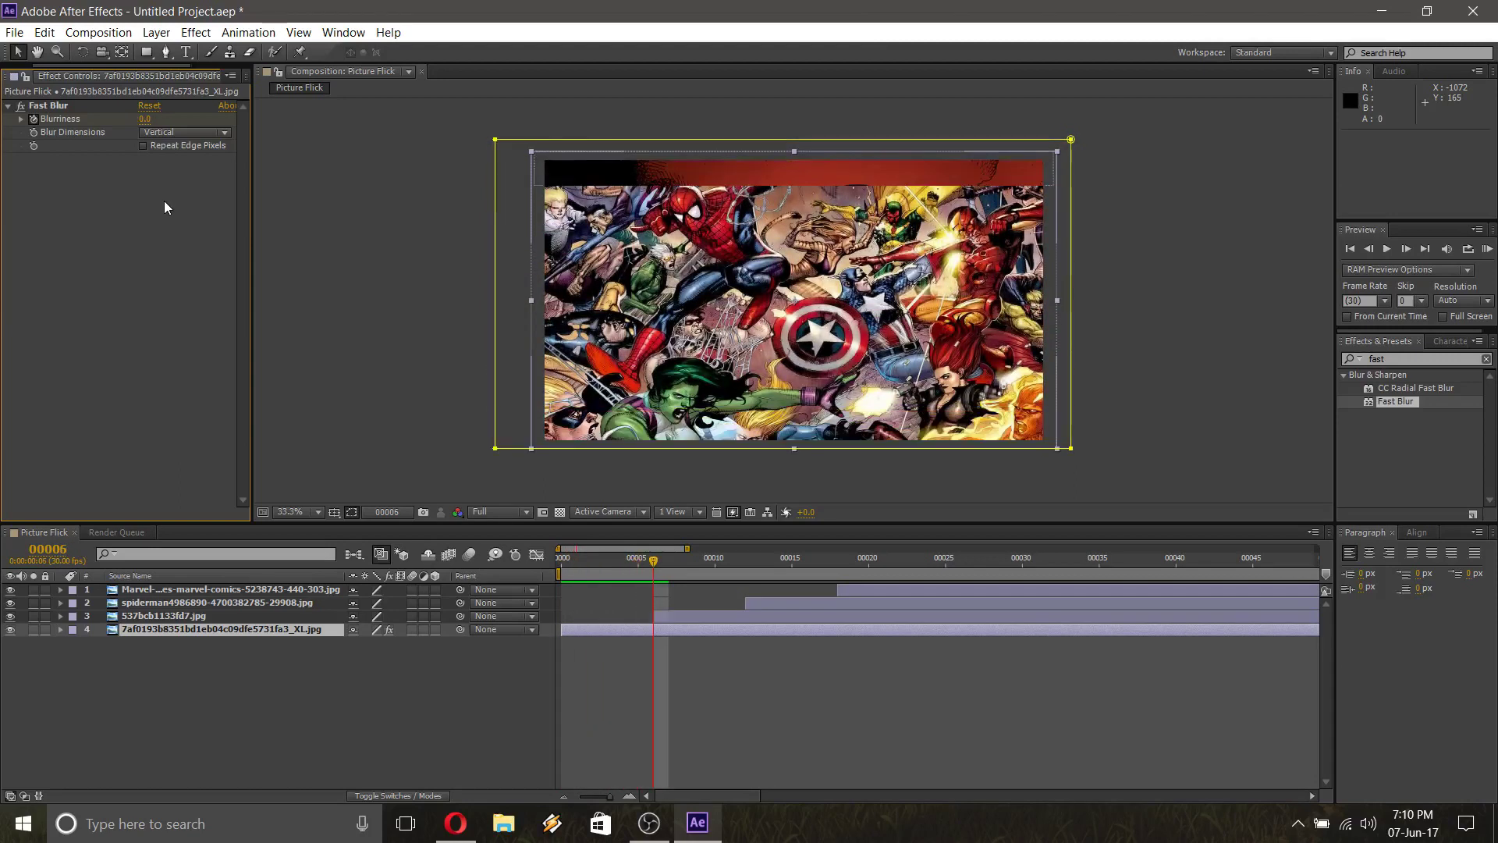
{"action": "key", "text": "Page_Up"}
{"action": "key", "text": "Page_Up"}
{"action": "key", "text": "Page_Up"}
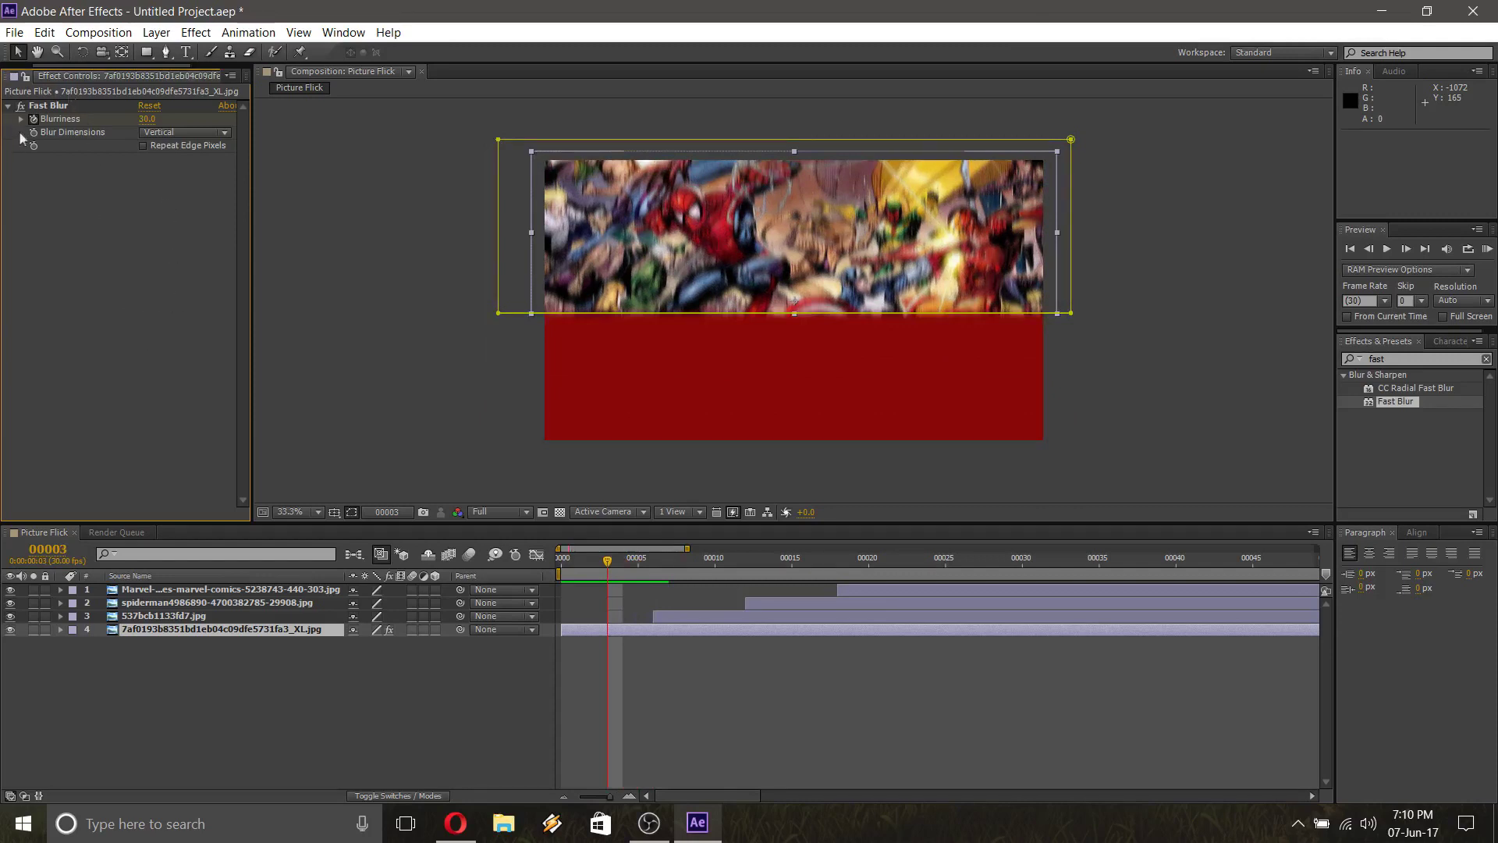
Review the bottom image layer's keyframed properties, set its mask feather to 70 pixels, and preview the reveal
{"action": "left_click", "coordinate": [167, 631]}
{"action": "key", "text": "u"}
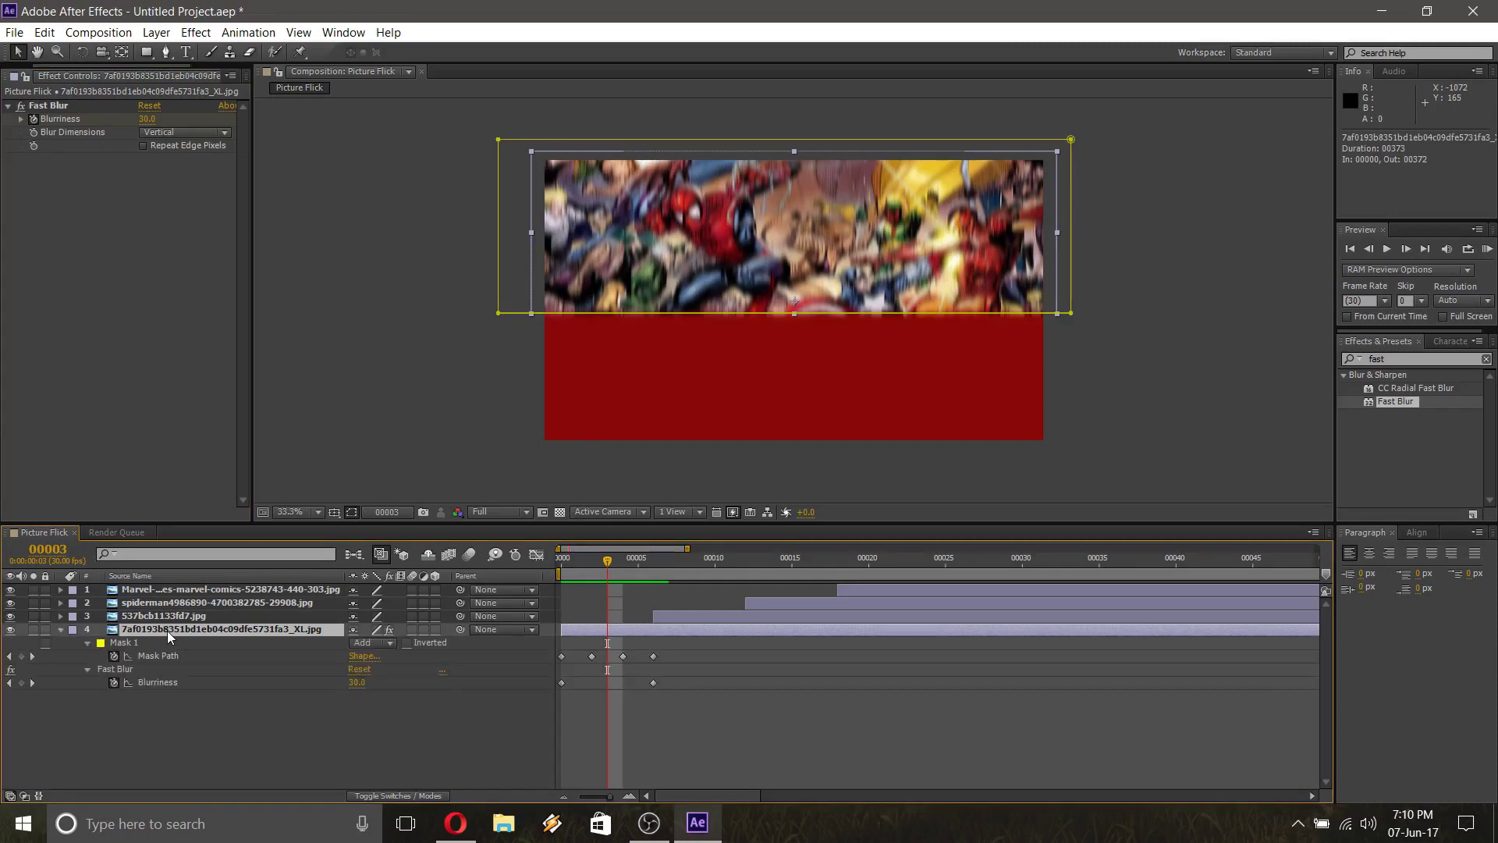
{"action": "left_click", "coordinate": [87, 669]}
{"action": "left_click", "coordinate": [88, 670]}
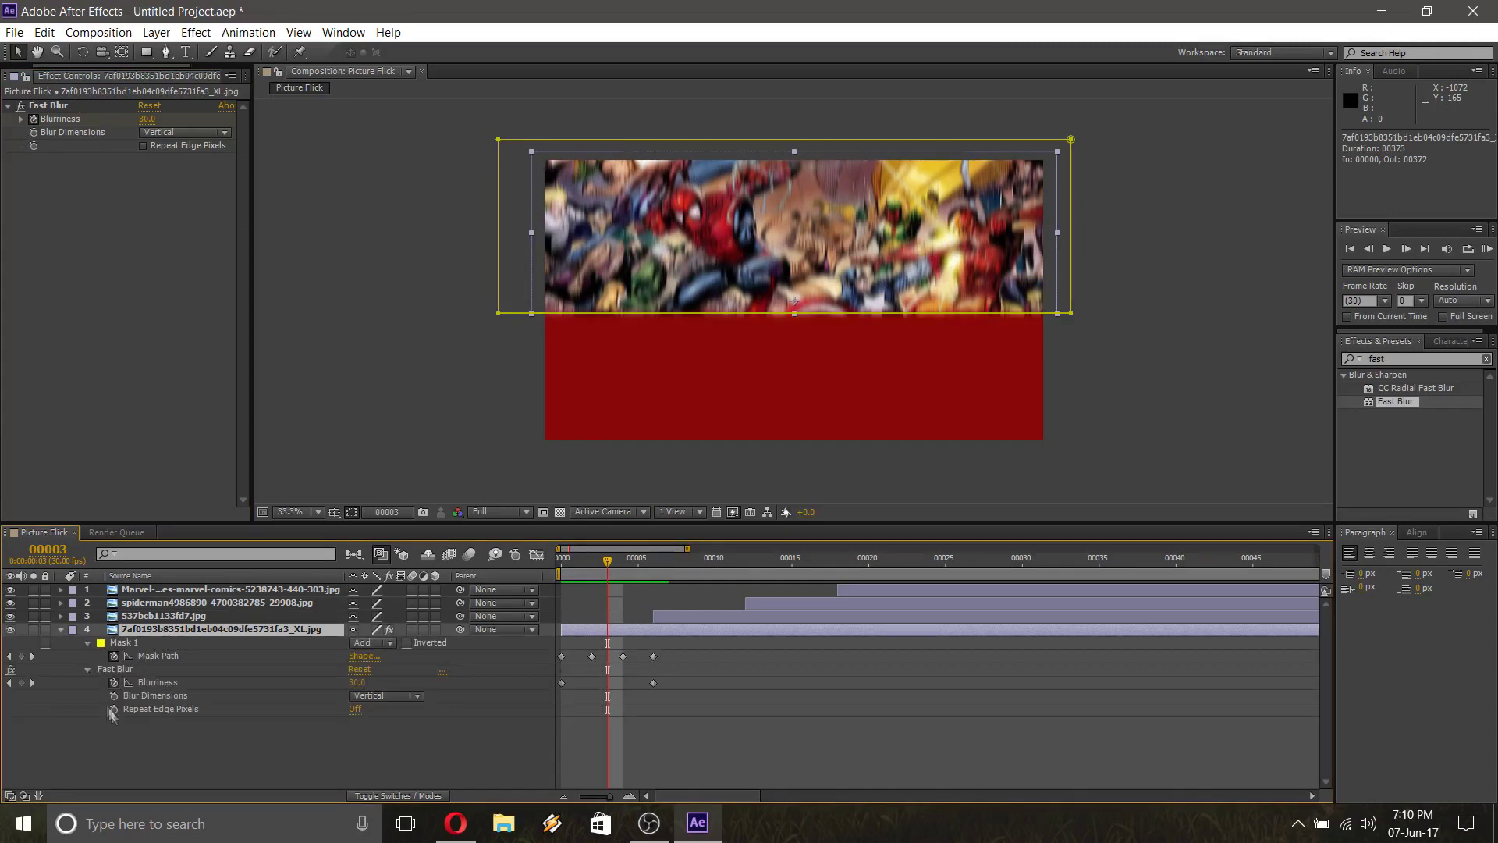
{"action": "left_click", "coordinate": [87, 670]}
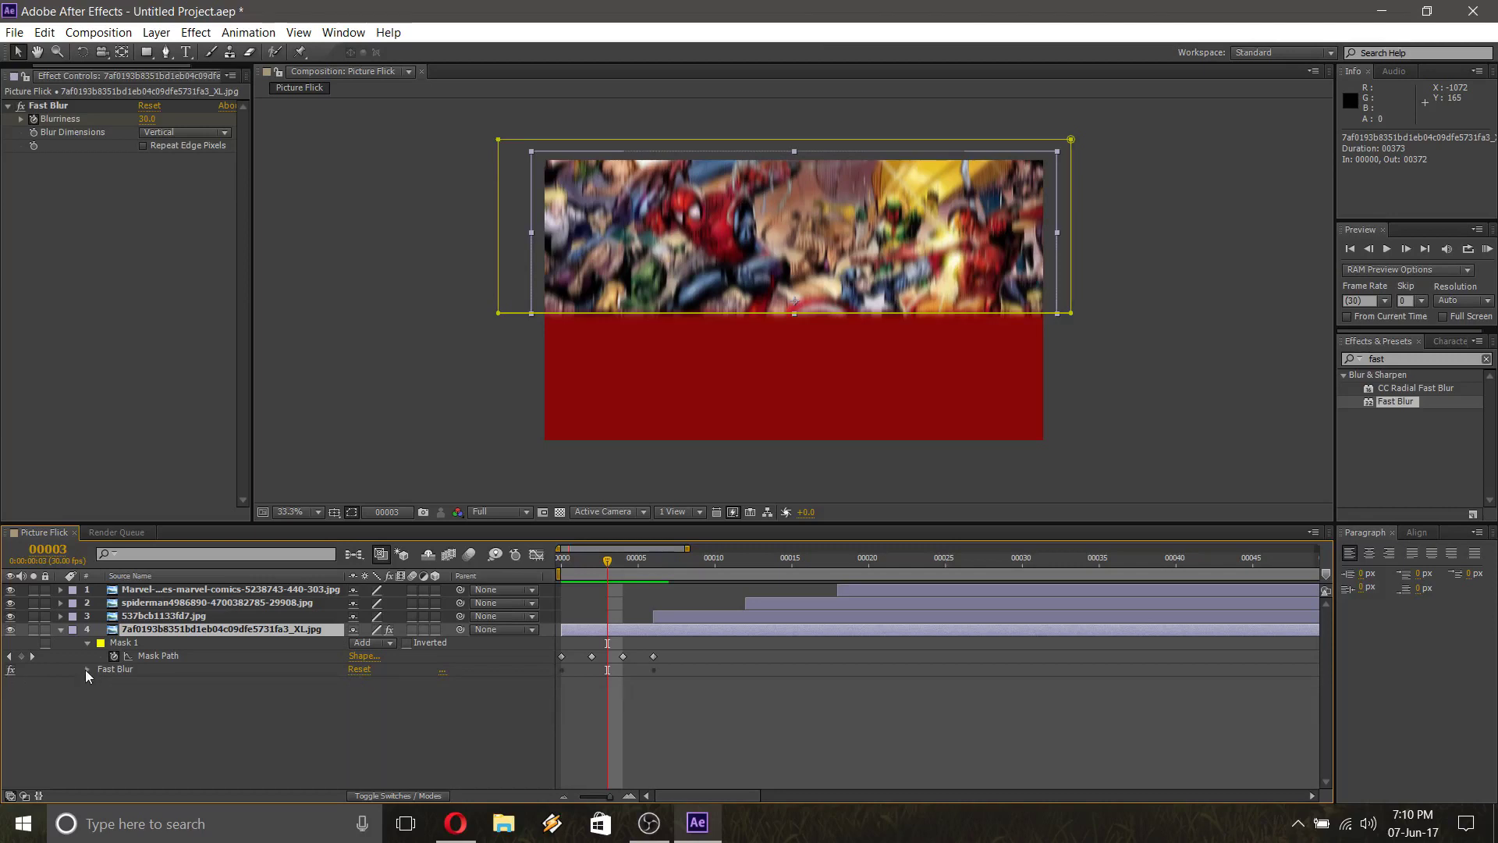
{"action": "key", "text": "f"}
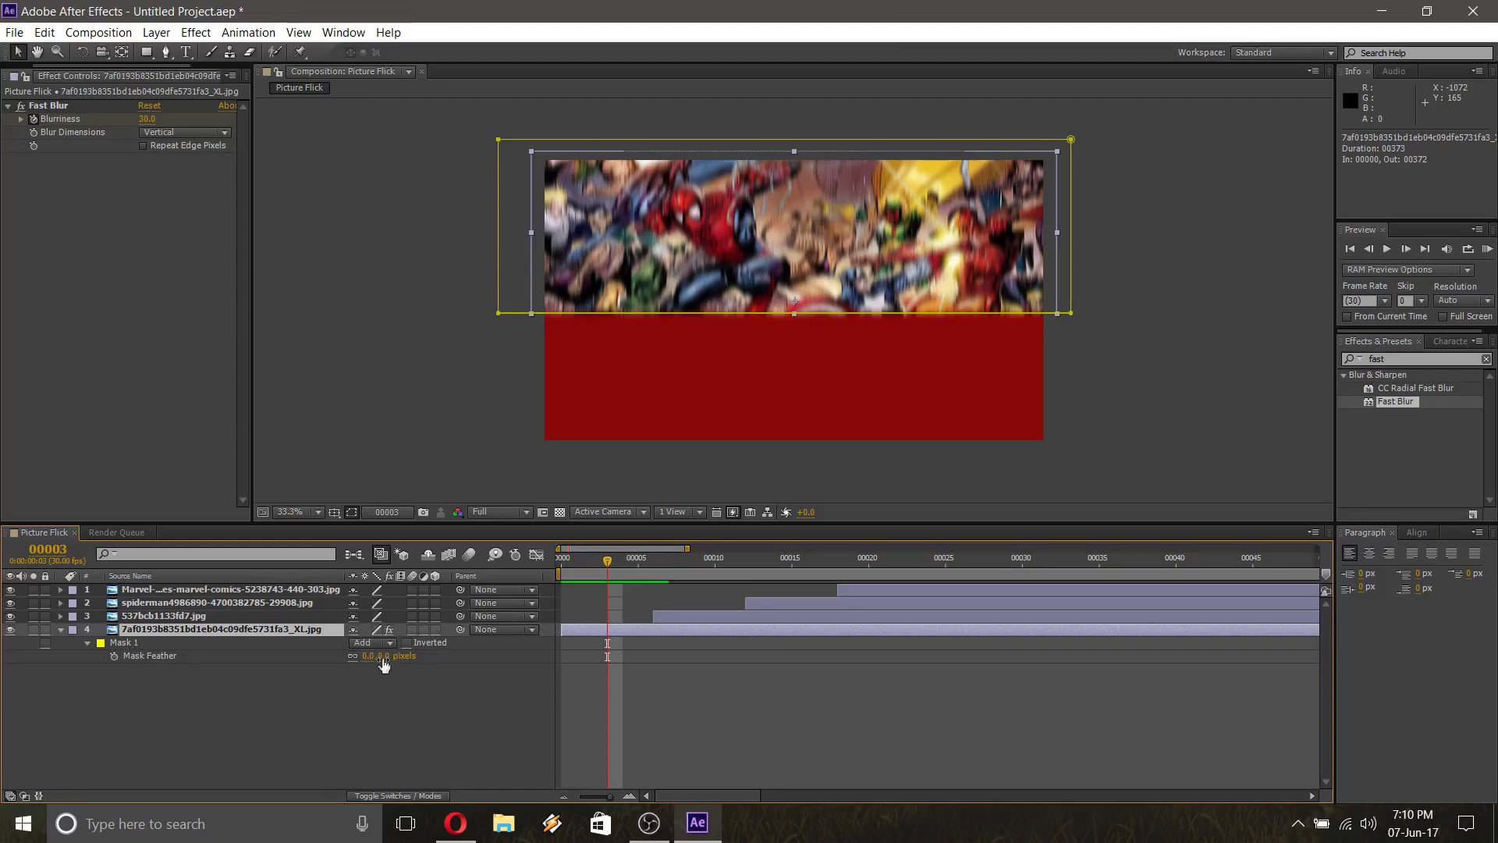
{"action": "left_click_drag", "start_coordinate": [384, 655], "coordinate": [441, 658]}
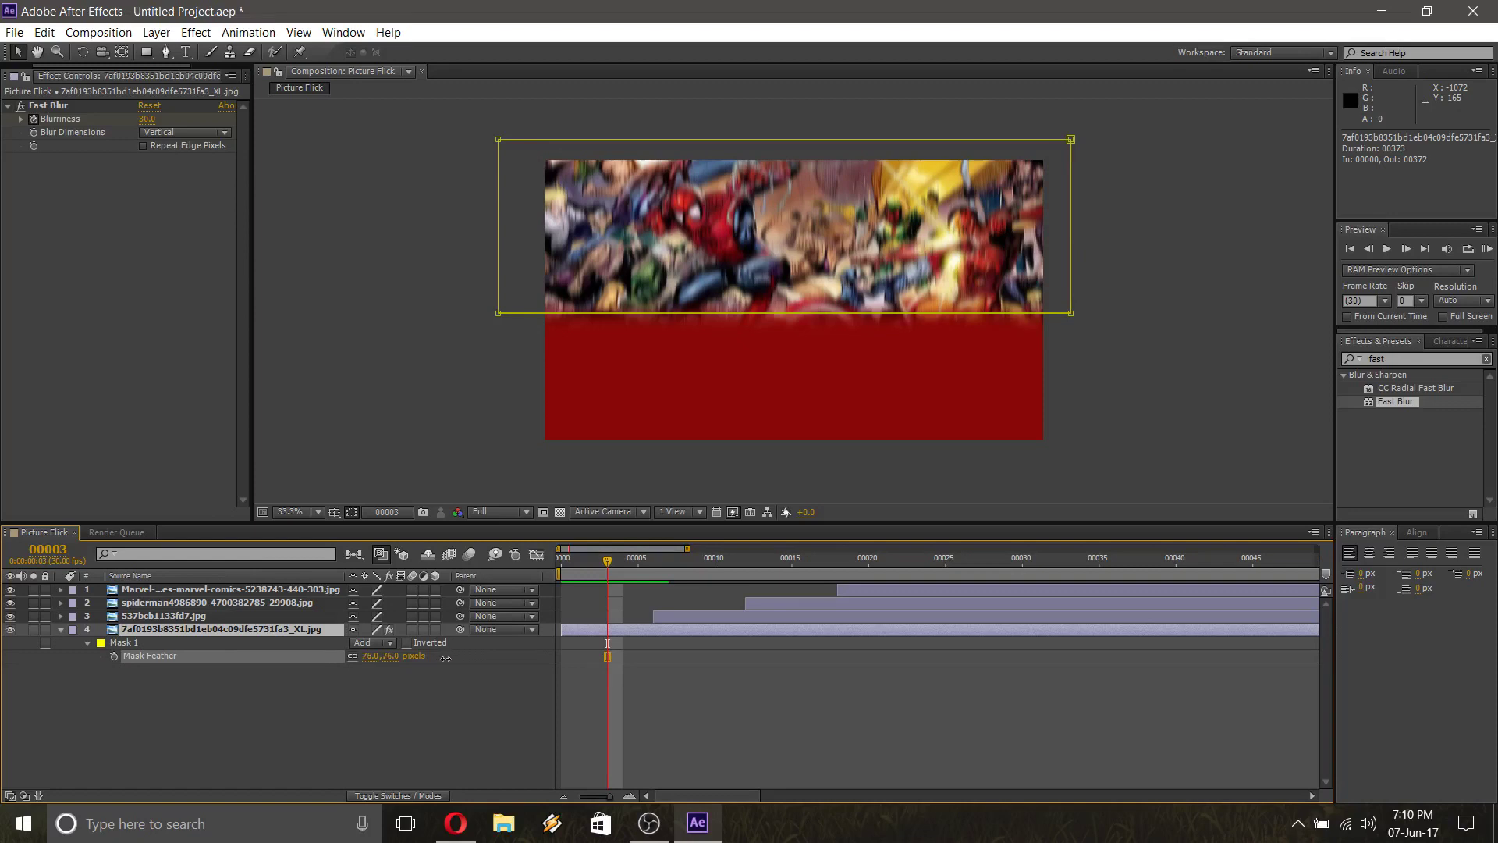
{"action": "left_click_drag", "start_coordinate": [446, 658], "coordinate": [442, 659]}
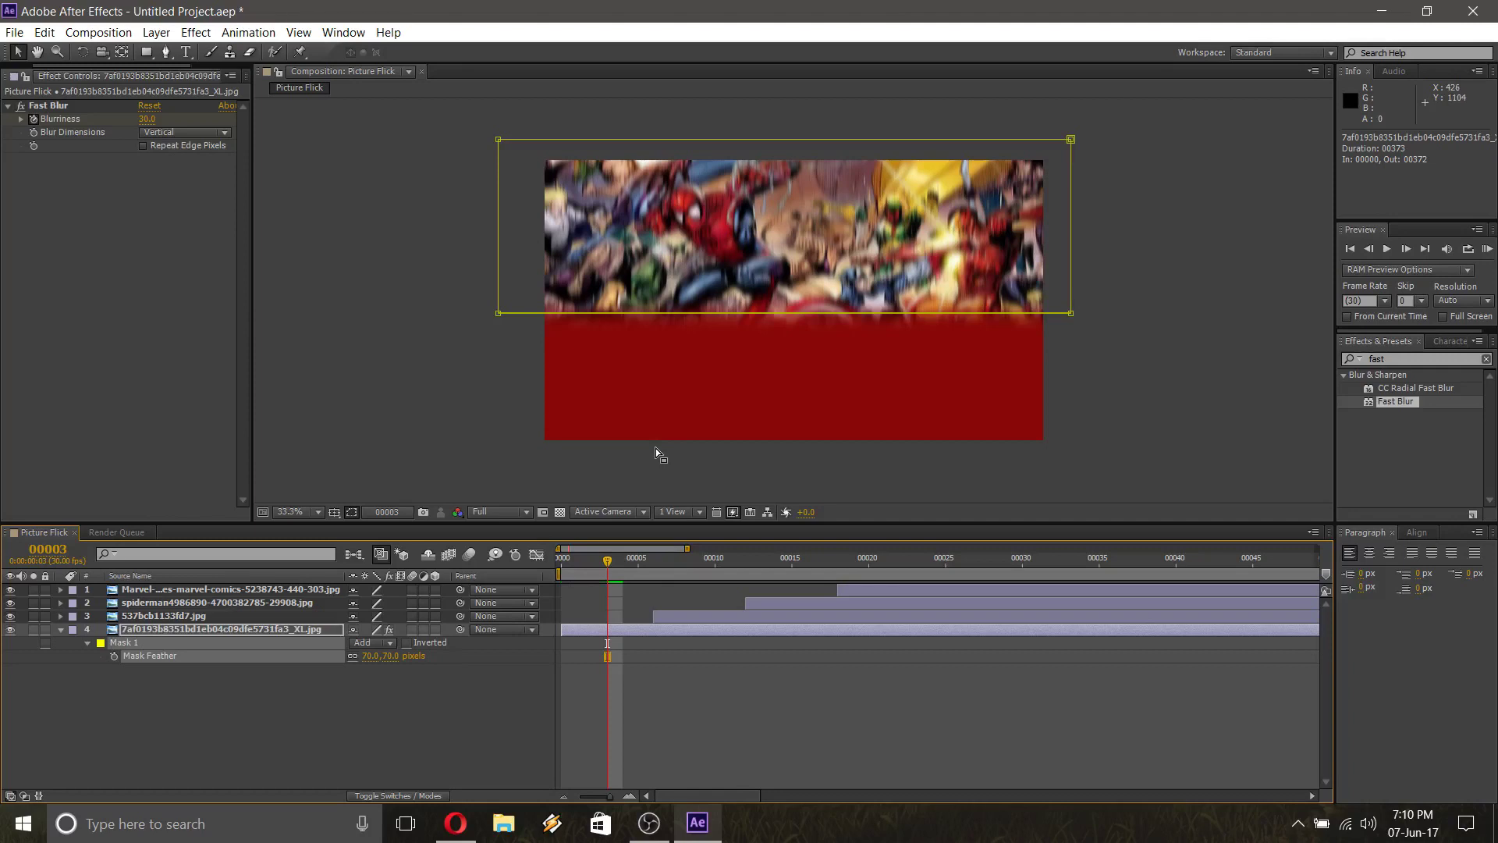
{"action": "key", "text": "space"}
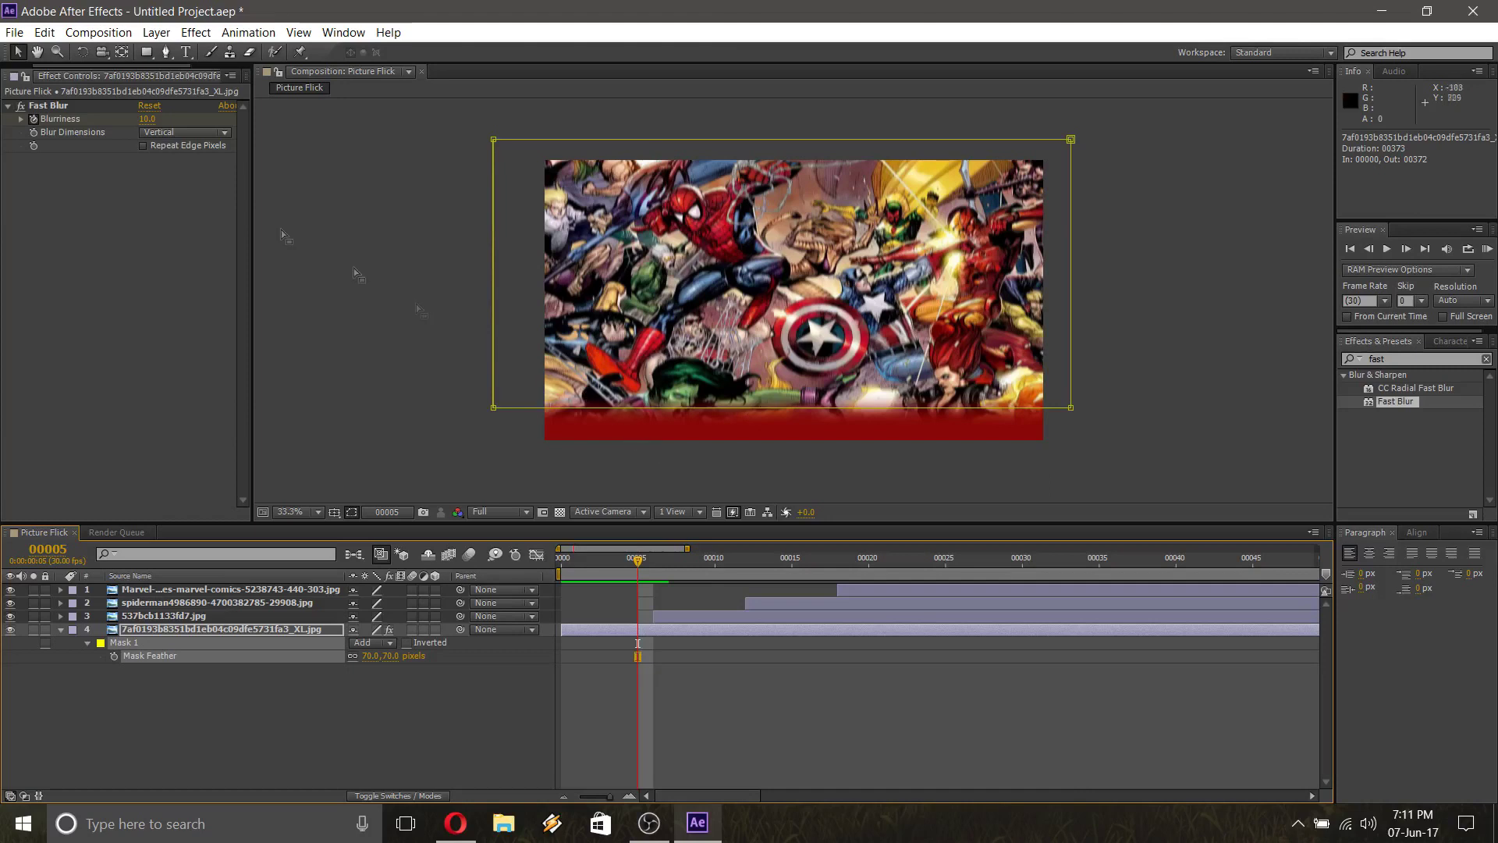
At frame 5, set the Fast Blur's Blurriness on the bottom image layer to 60
{"action": "left_click", "coordinate": [147, 119]}
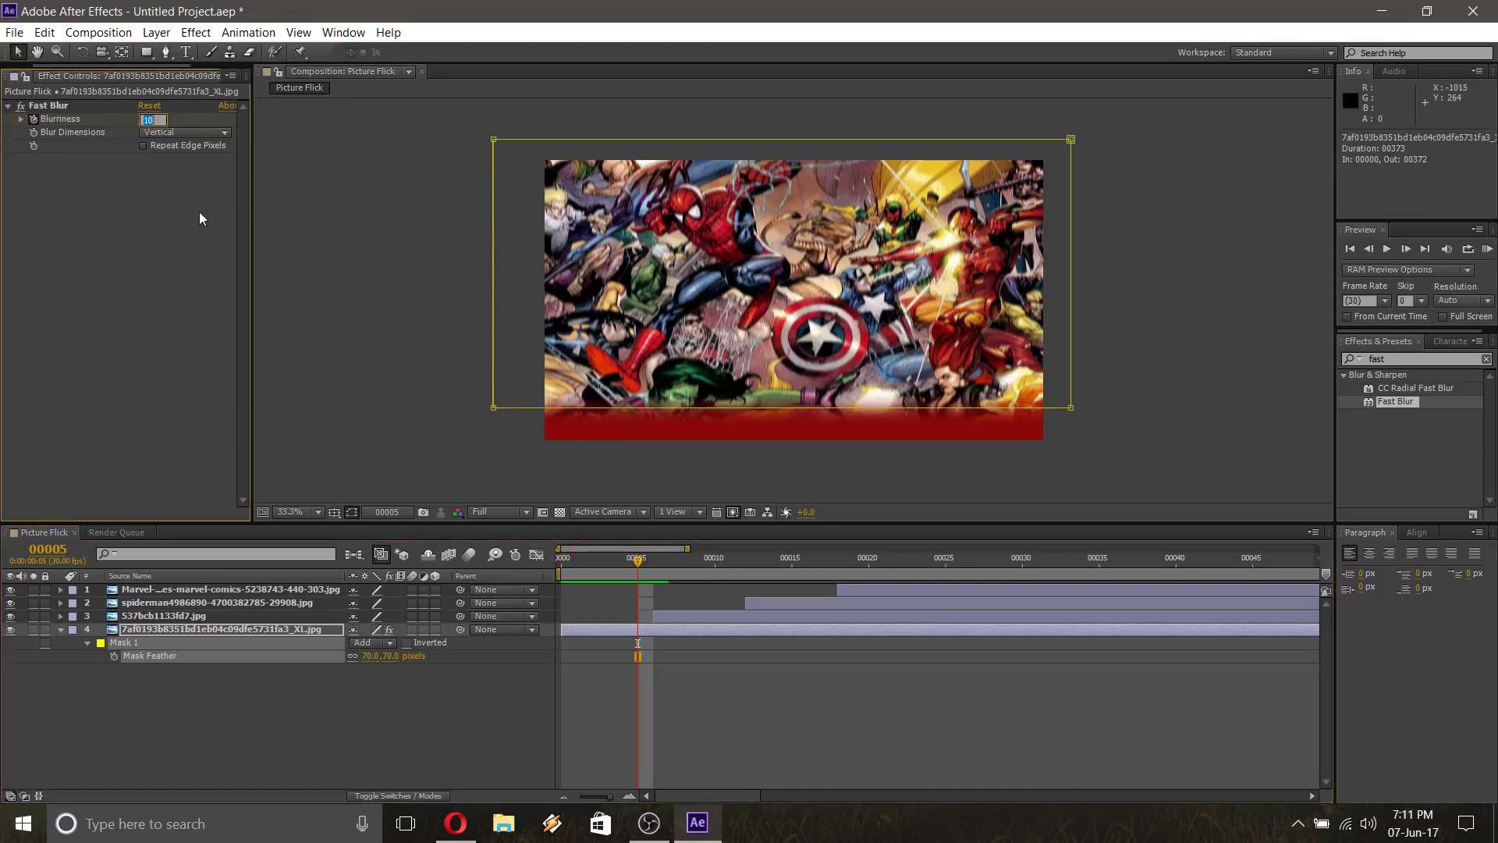
{"action": "type", "text": "60"}
{"action": "key", "text": "Return"}
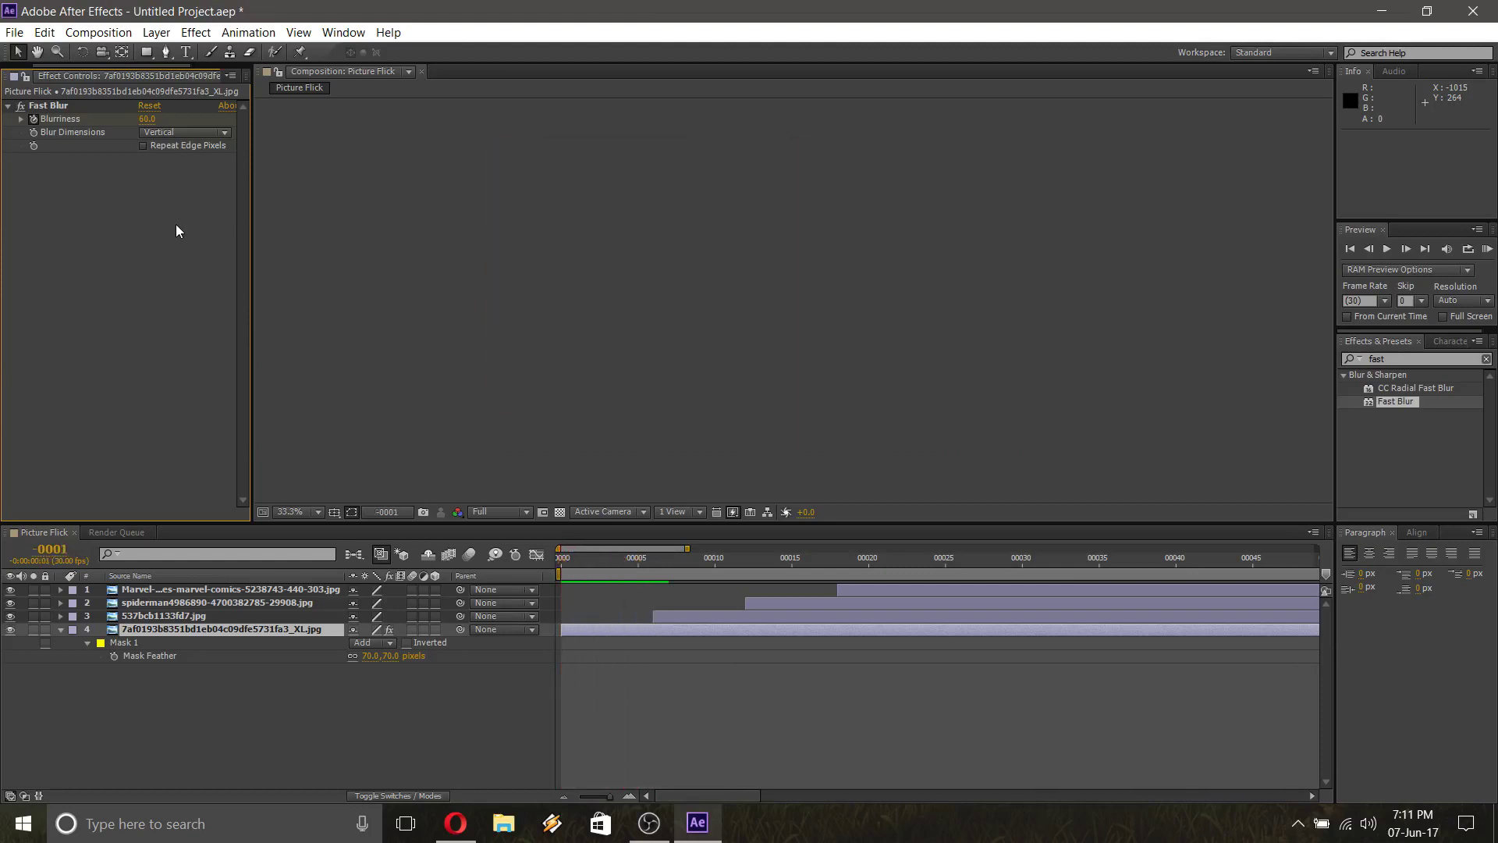
Play the composition, then step back frame by frame to check the blur during the bottom image's reveal
{"action": "key", "text": "space"}
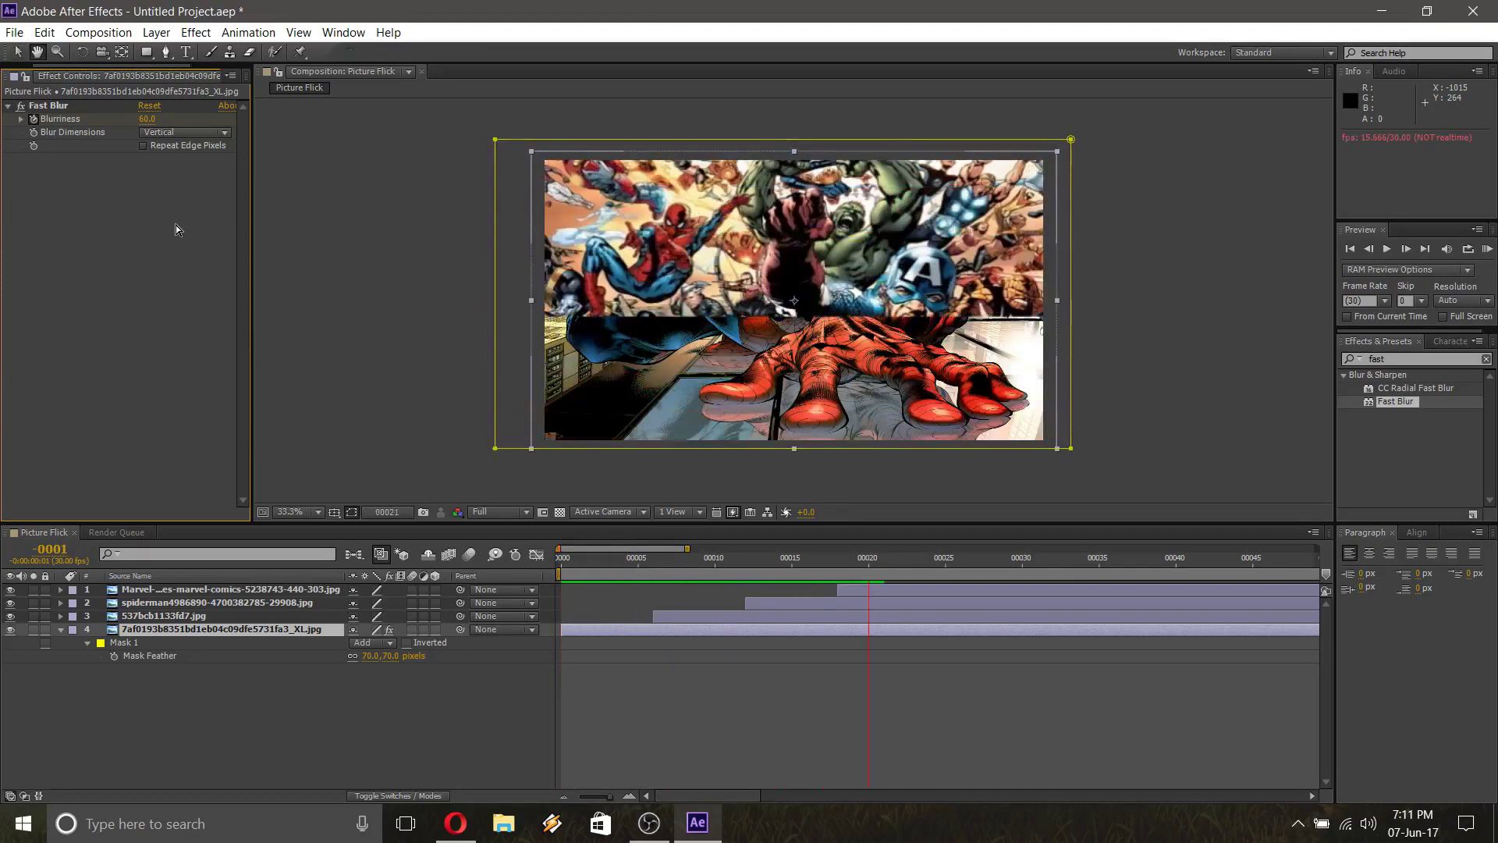
{"action": "key", "text": "space"}
{"action": "key", "text": "Page_Up"}
{"action": "key", "text": "Page_Up"}
{"action": "key", "text": "Page_Up"}
{"action": "key", "text": "Page_Up"}
{"action": "key", "text": "Page_Up"}
{"action": "key", "text": "Page_Up"}
{"action": "key", "text": "Page_Up"}
{"action": "key", "text": "Page_Up"}
{"action": "key", "text": "Page_Up"}
{"action": "key", "text": "Page_Up"}
{"action": "key", "text": "Page_Up"}
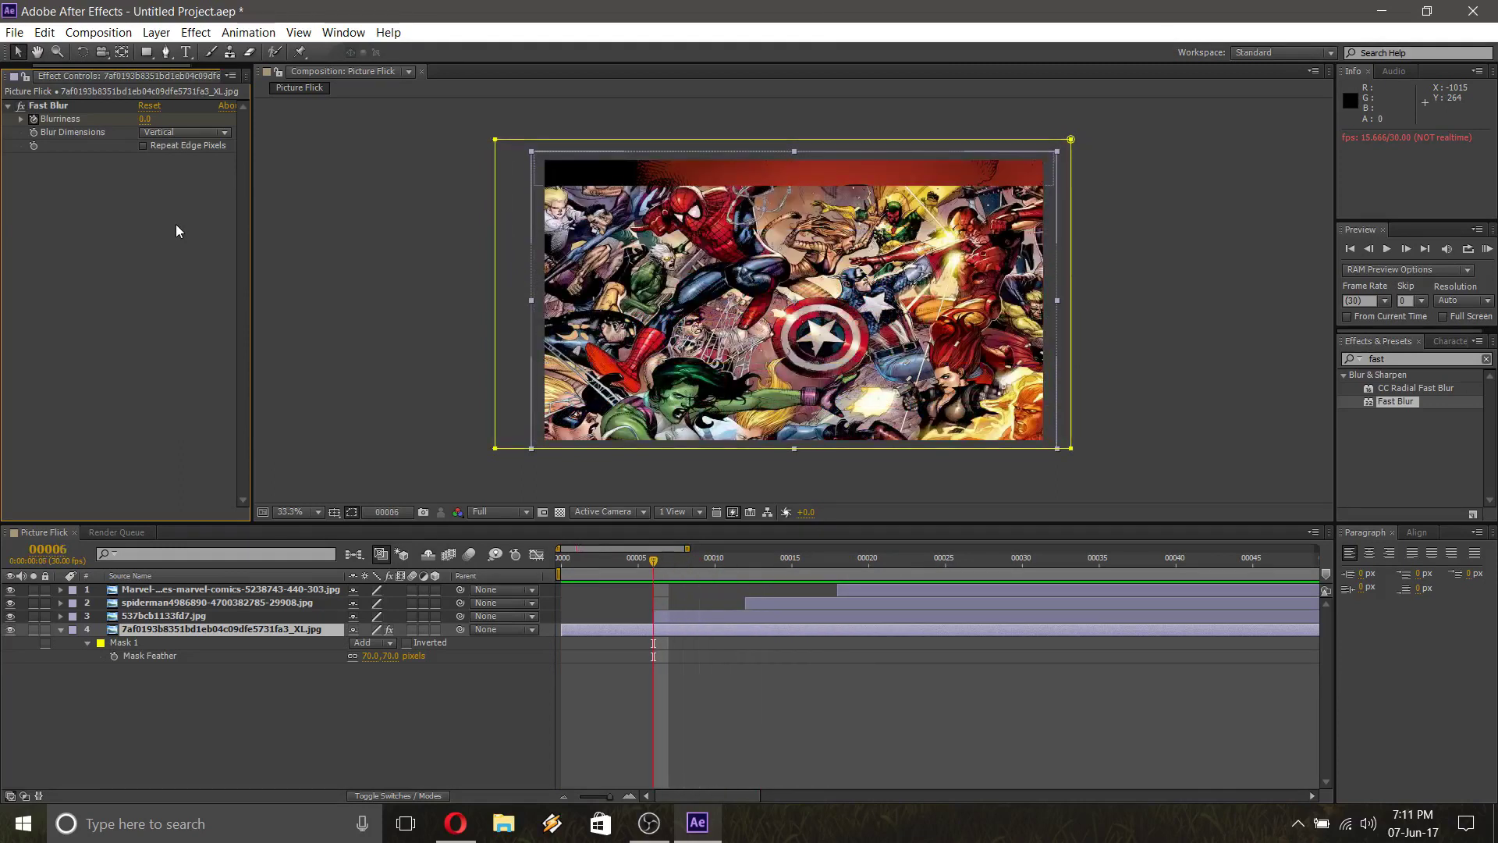
{"action": "key", "text": "Page_Up"}
{"action": "key", "text": "Page_Up"}
{"action": "key", "text": "Page_Up"}
{"action": "key", "text": "Page_Up"}
At frame 5, set the Fast Blur's Blurriness on the bottom image layer to 40
{"action": "key", "text": "Page_Down"}
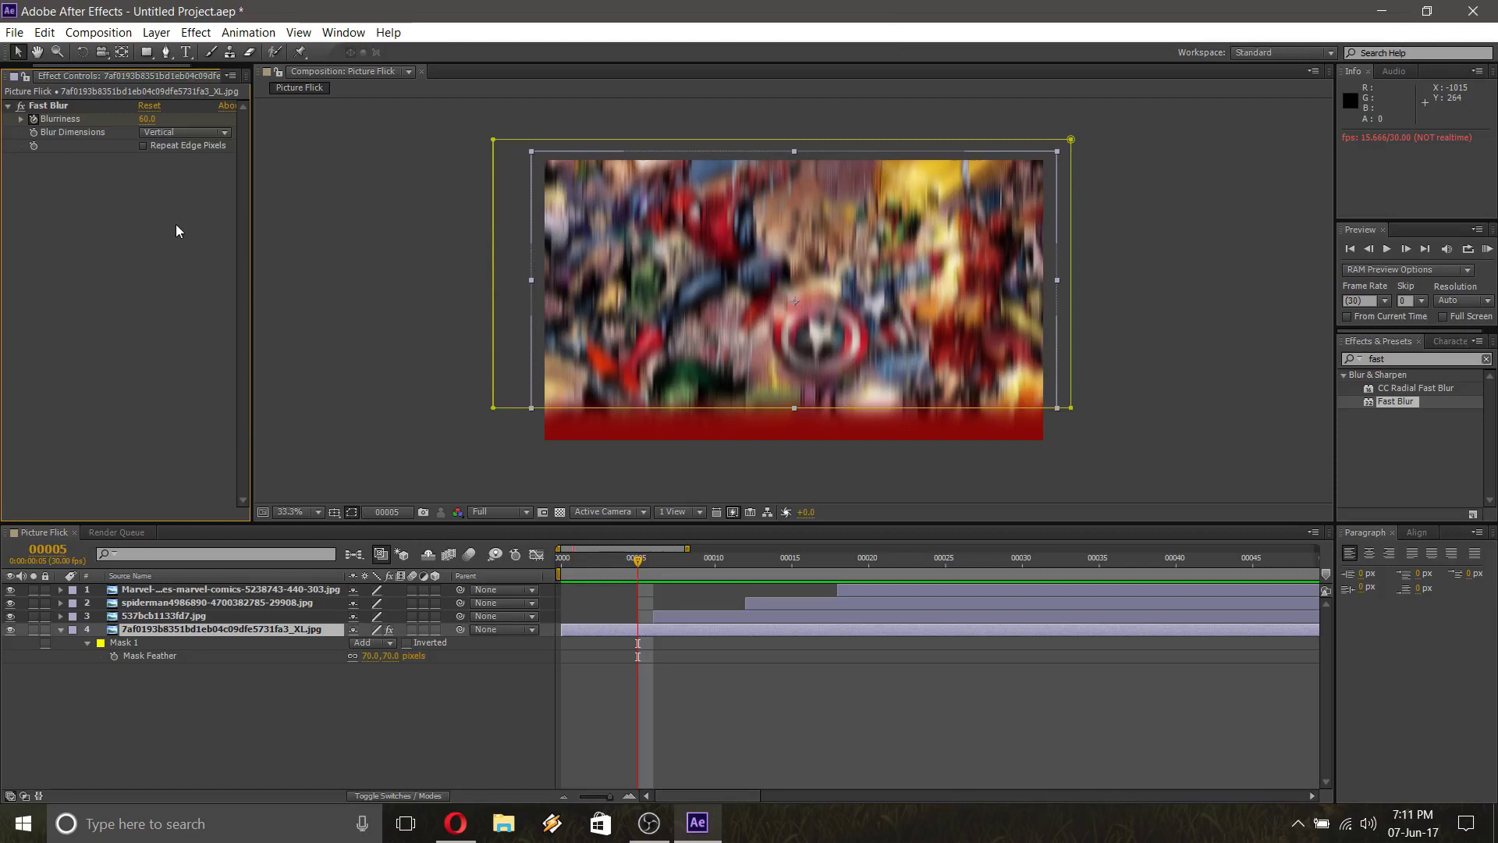
{"action": "left_click", "coordinate": [147, 119]}
{"action": "type", "text": "40"}
{"action": "key", "text": "Return"}
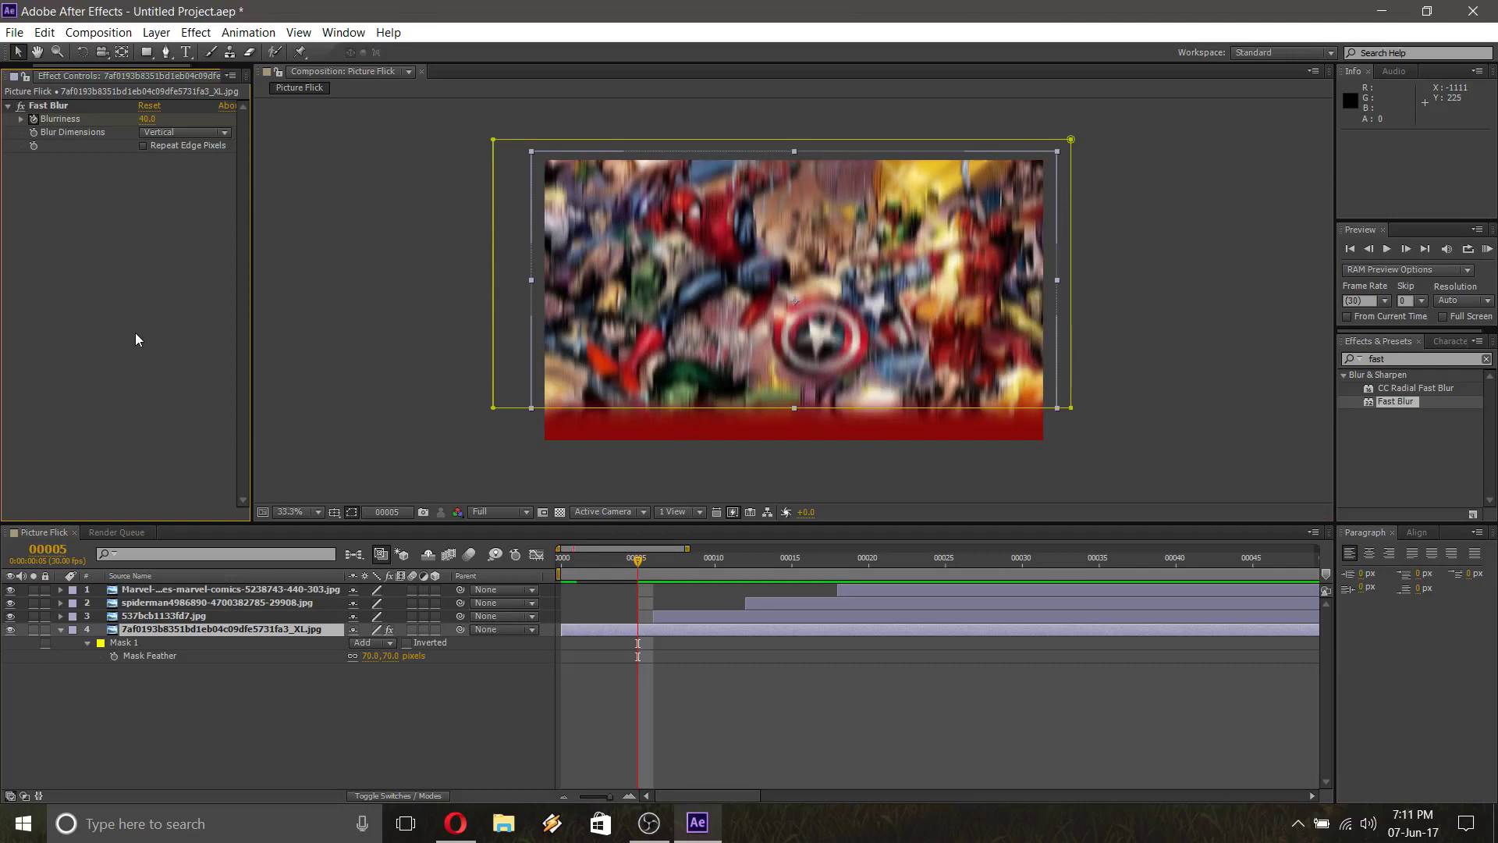
Step back to frame 1 and forward to frame 6 to check the bottom image's blur transition
{"action": "key", "text": "Page_Up"}
{"action": "key", "text": "Page_Up"}
{"action": "key", "text": "Page_Up"}
{"action": "key", "text": "Page_Up"}
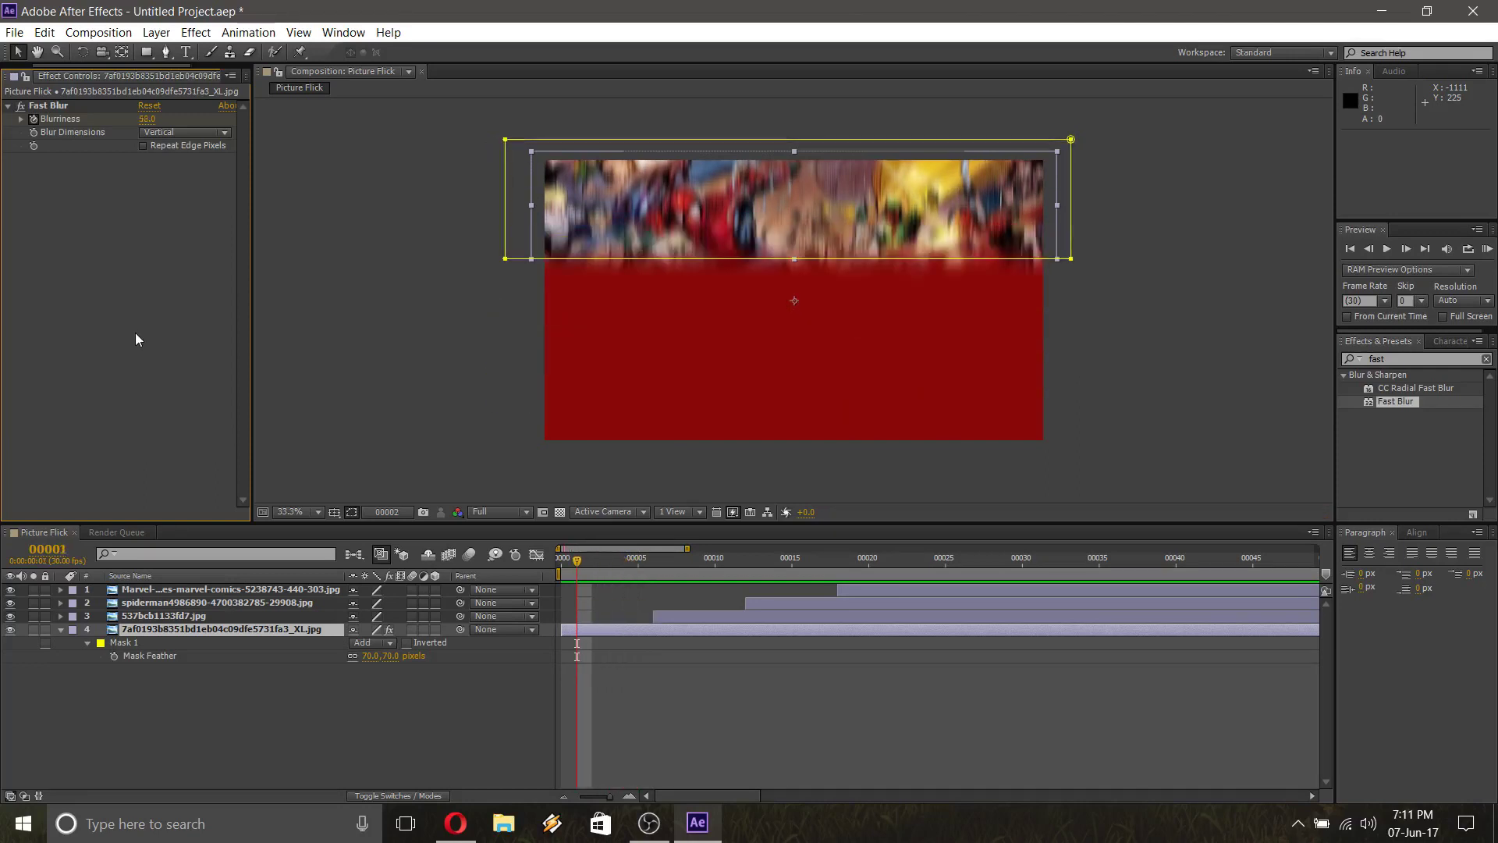
{"action": "key", "text": "Page_Down"}
{"action": "key", "text": "Page_Down"}
{"action": "key", "text": "Page_Down"}
{"action": "key", "text": "Page_Down"}
{"action": "key", "text": "Page_Down"}
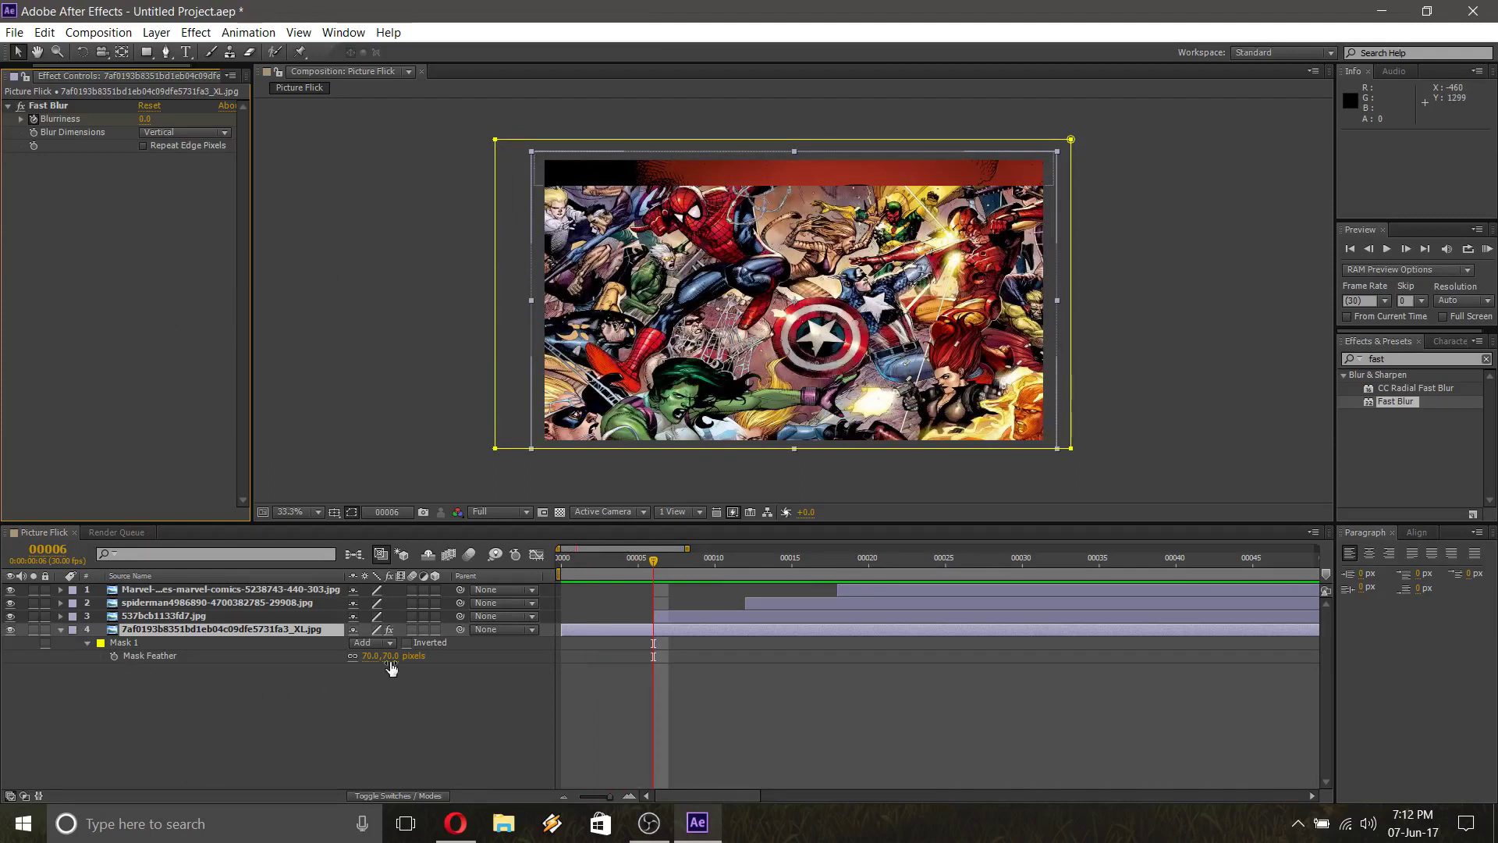
Set the bottom image layer's mask feather to 75 pixels and collapse its properties
{"action": "left_click_drag", "start_coordinate": [390, 658], "coordinate": [400, 663]}
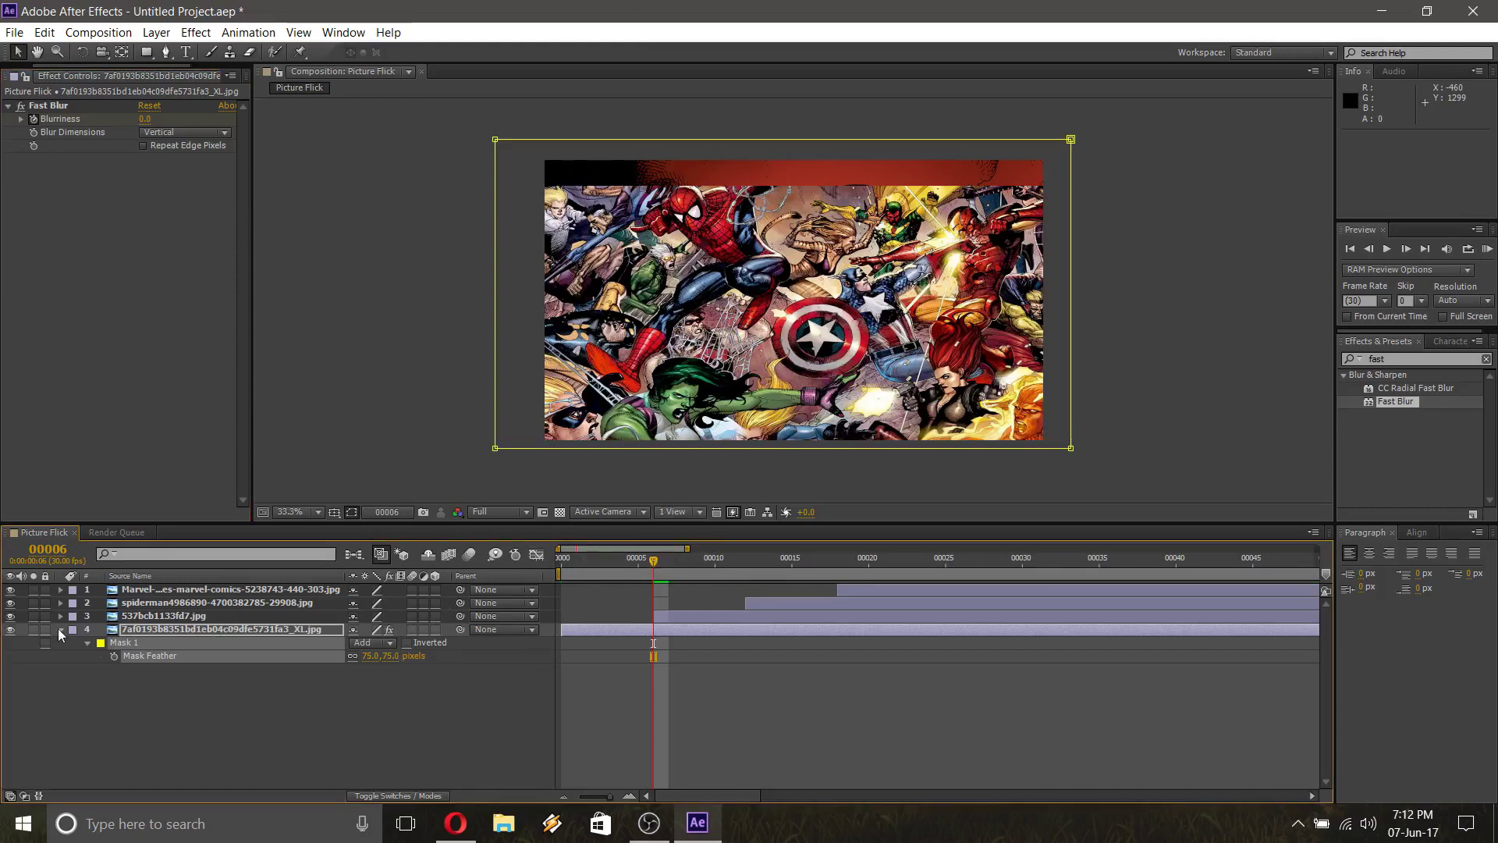
{"action": "key", "text": "u"}
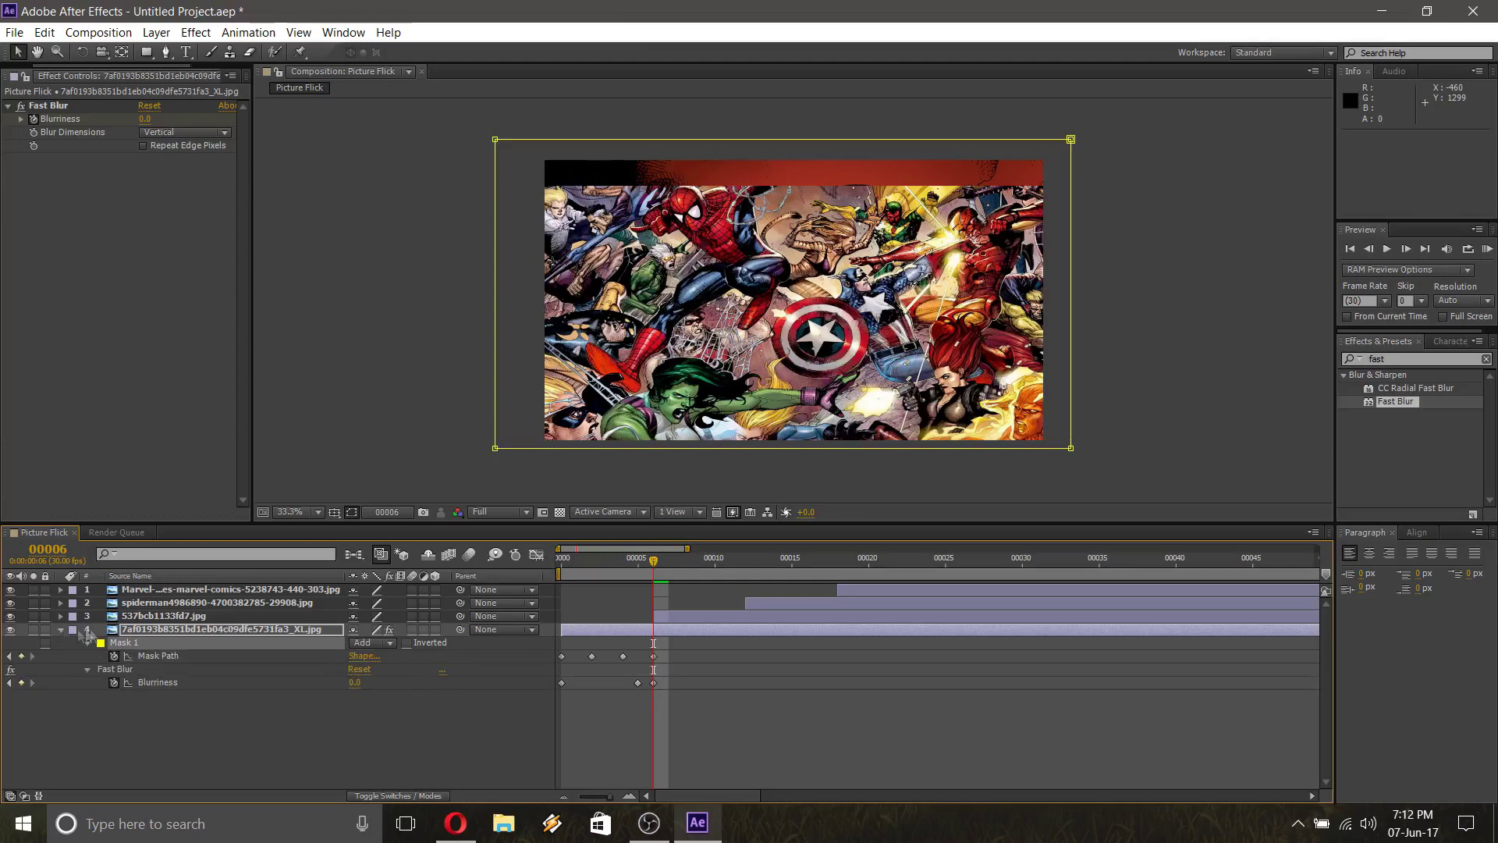
{"action": "key", "text": "u"}
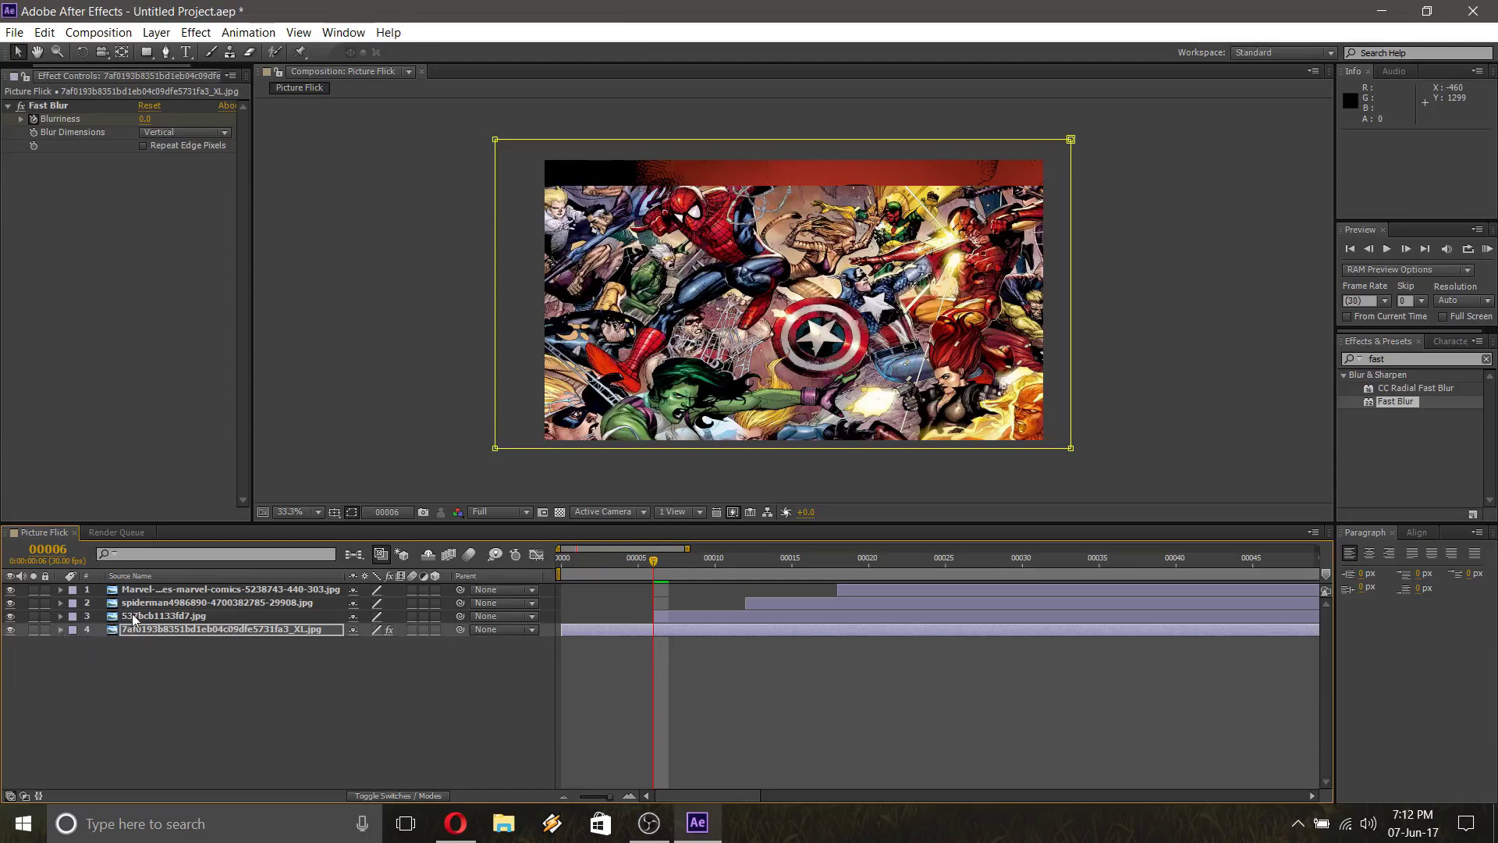
Apply Fast Blur to 537bcb1133fd7.jpg, keyframe its Blurriness at 60 on frame 6, and set Blur Dimensions to Vertical
{"action": "left_click", "coordinate": [134, 616]}
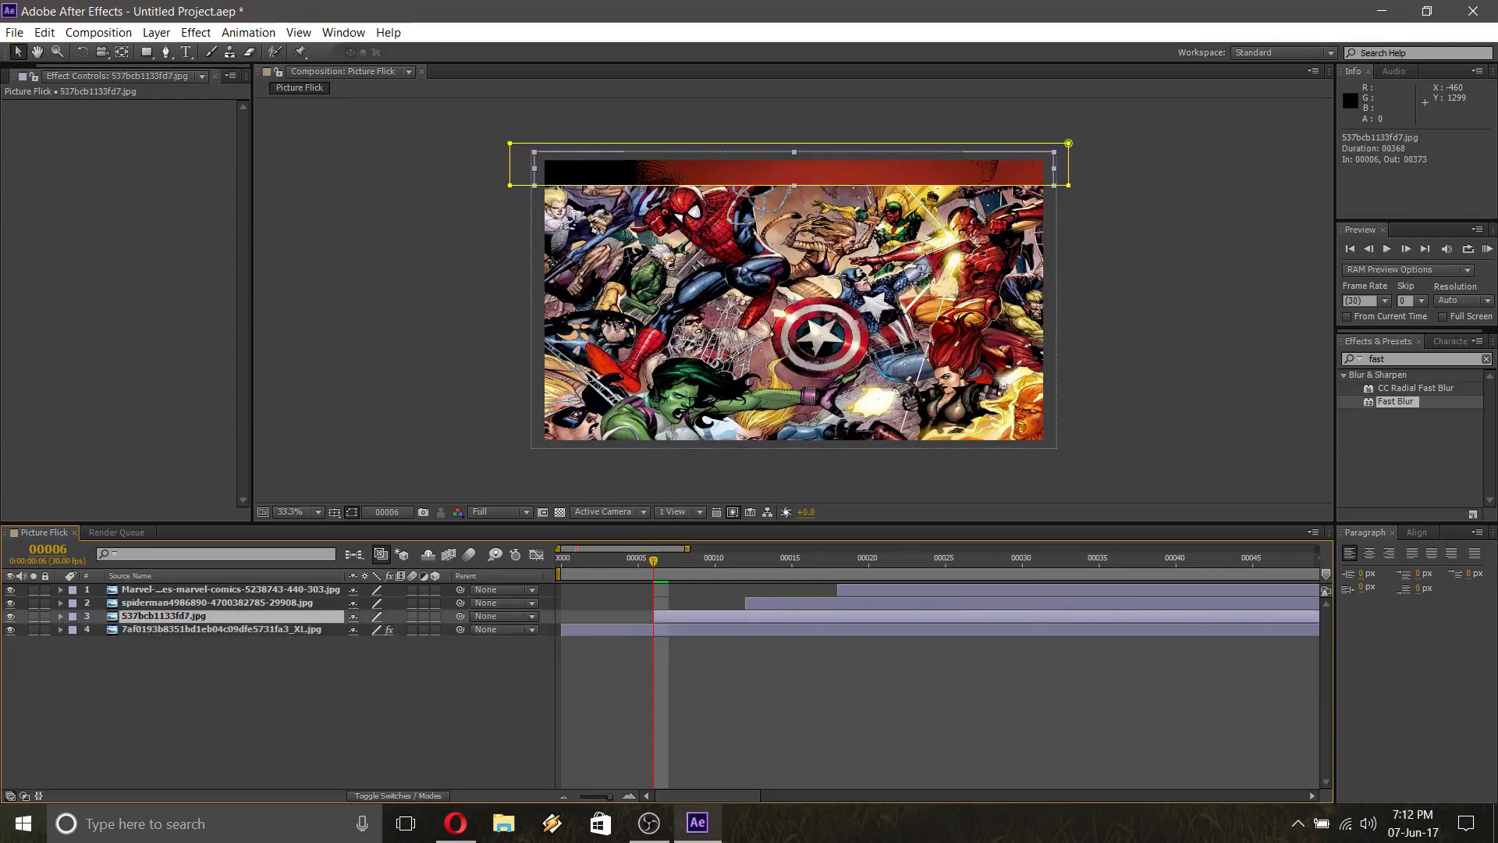
{"action": "left_click_drag", "start_coordinate": [1394, 402], "coordinate": [185, 619]}
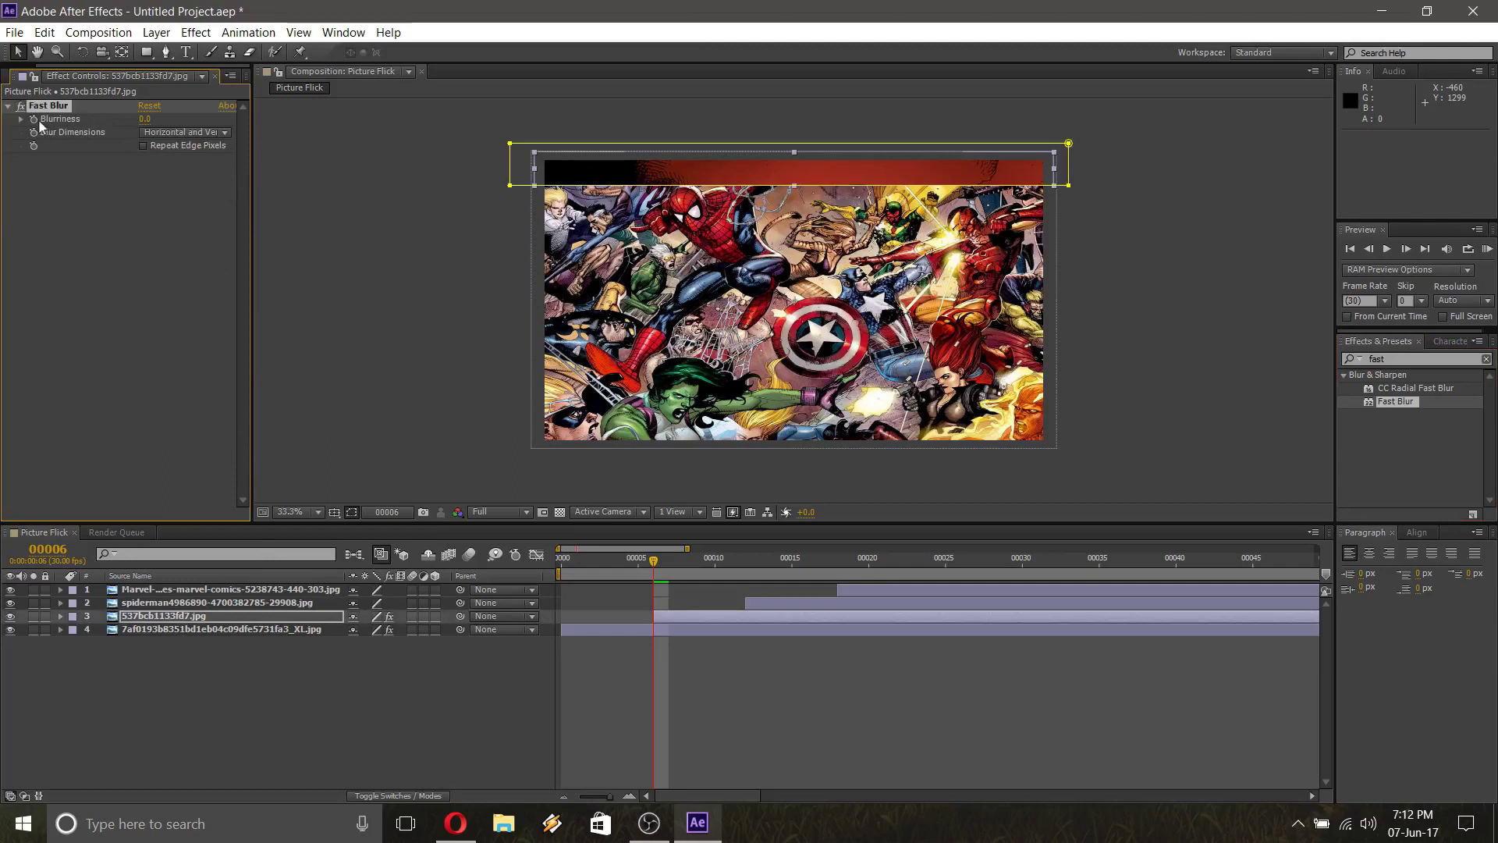
{"action": "left_click", "coordinate": [136, 121]}
{"action": "type", "text": "60"}
{"action": "left_click", "coordinate": [33, 120]}
{"action": "left_click", "coordinate": [212, 134]}
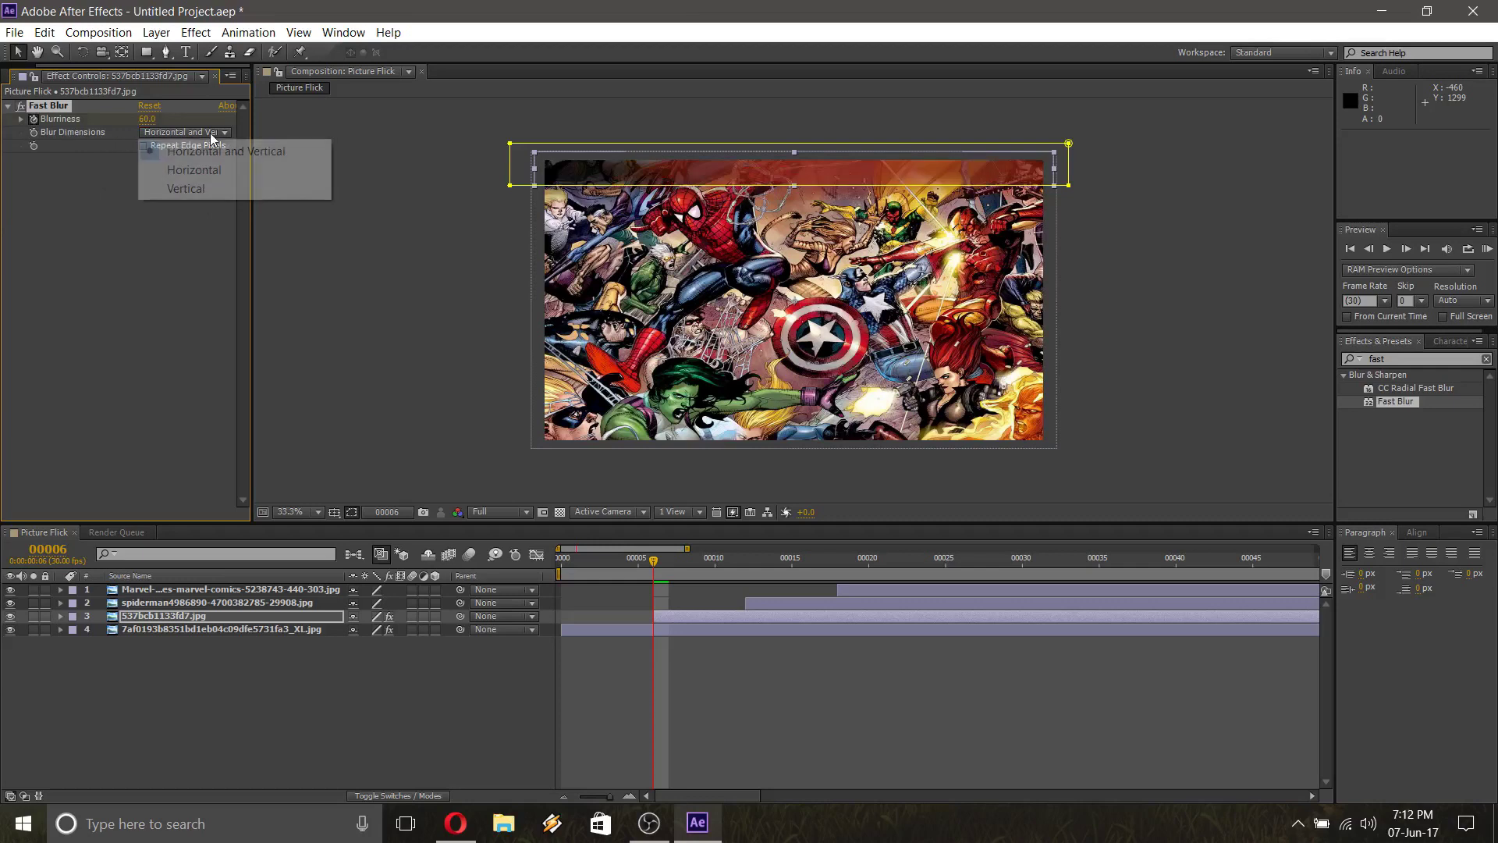
{"action": "left_click", "coordinate": [192, 195]}
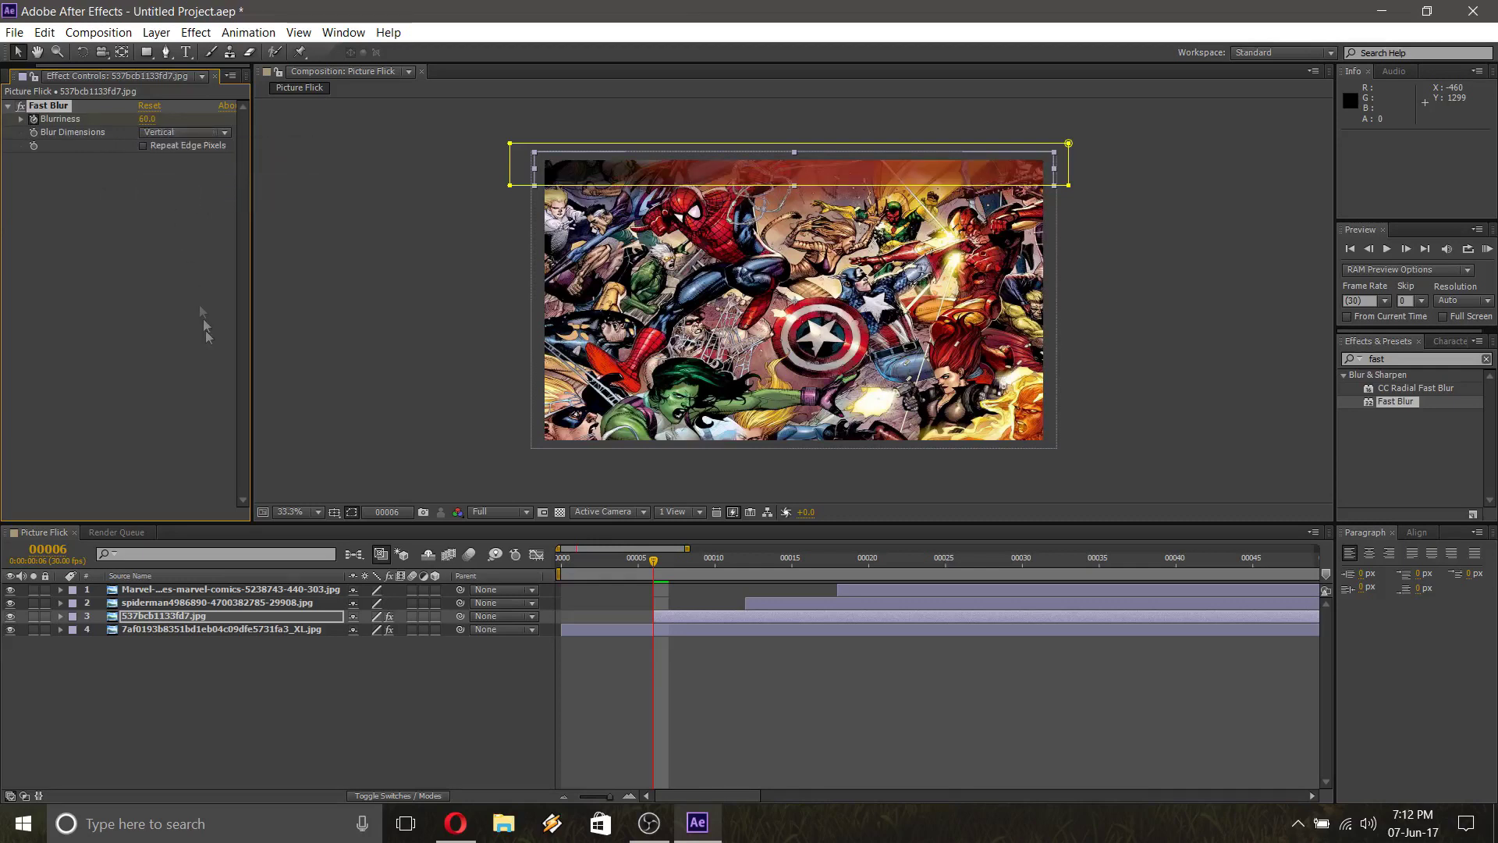
Set the mask feather of the 537bcb1133fd7.jpg layer to 75 pixels
{"action": "key", "text": "f"}
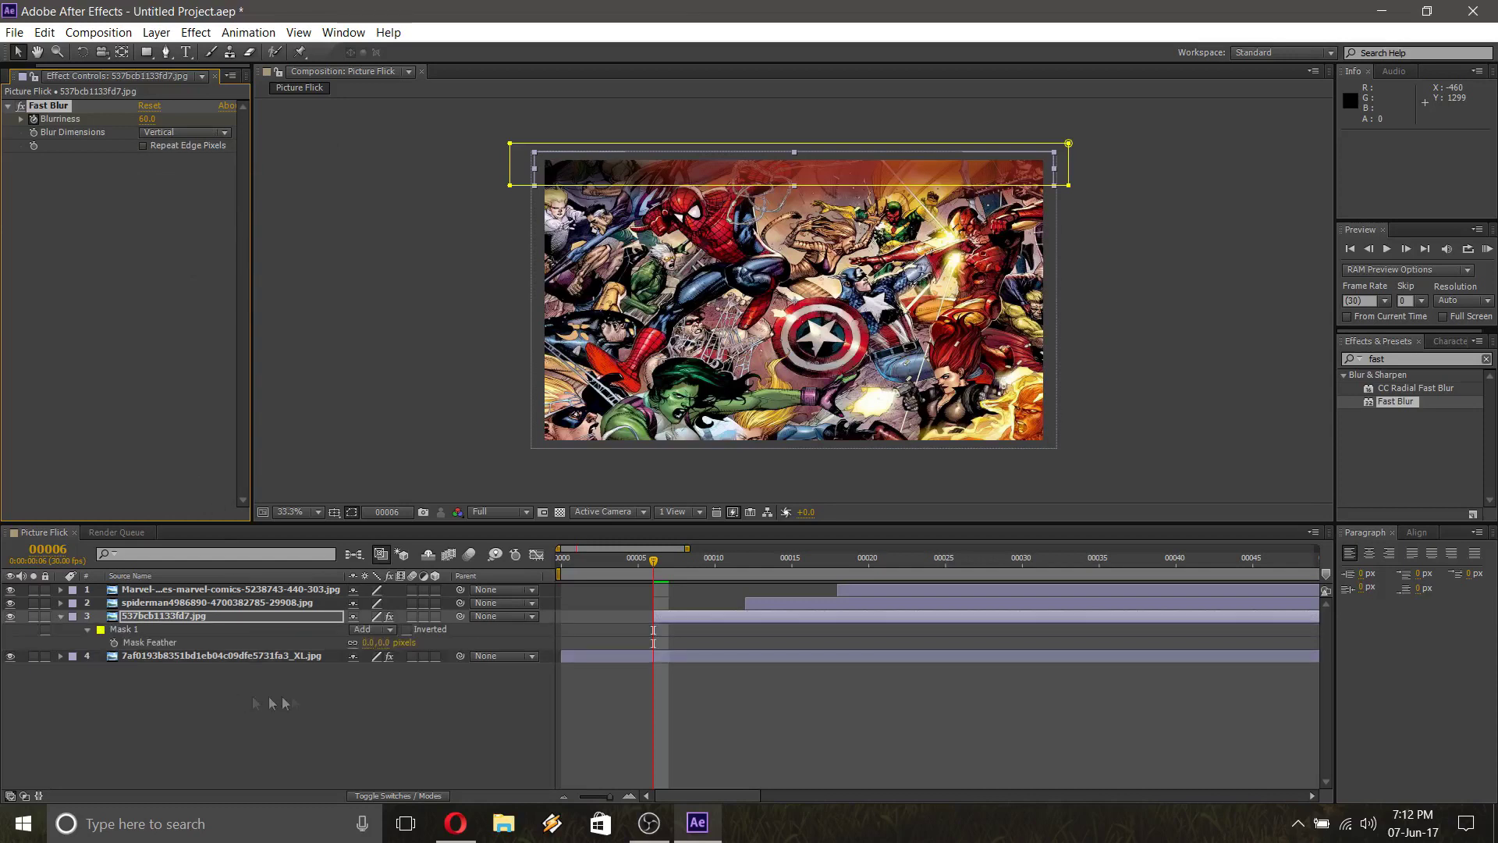
{"action": "left_click_drag", "start_coordinate": [387, 642], "coordinate": [437, 641]}
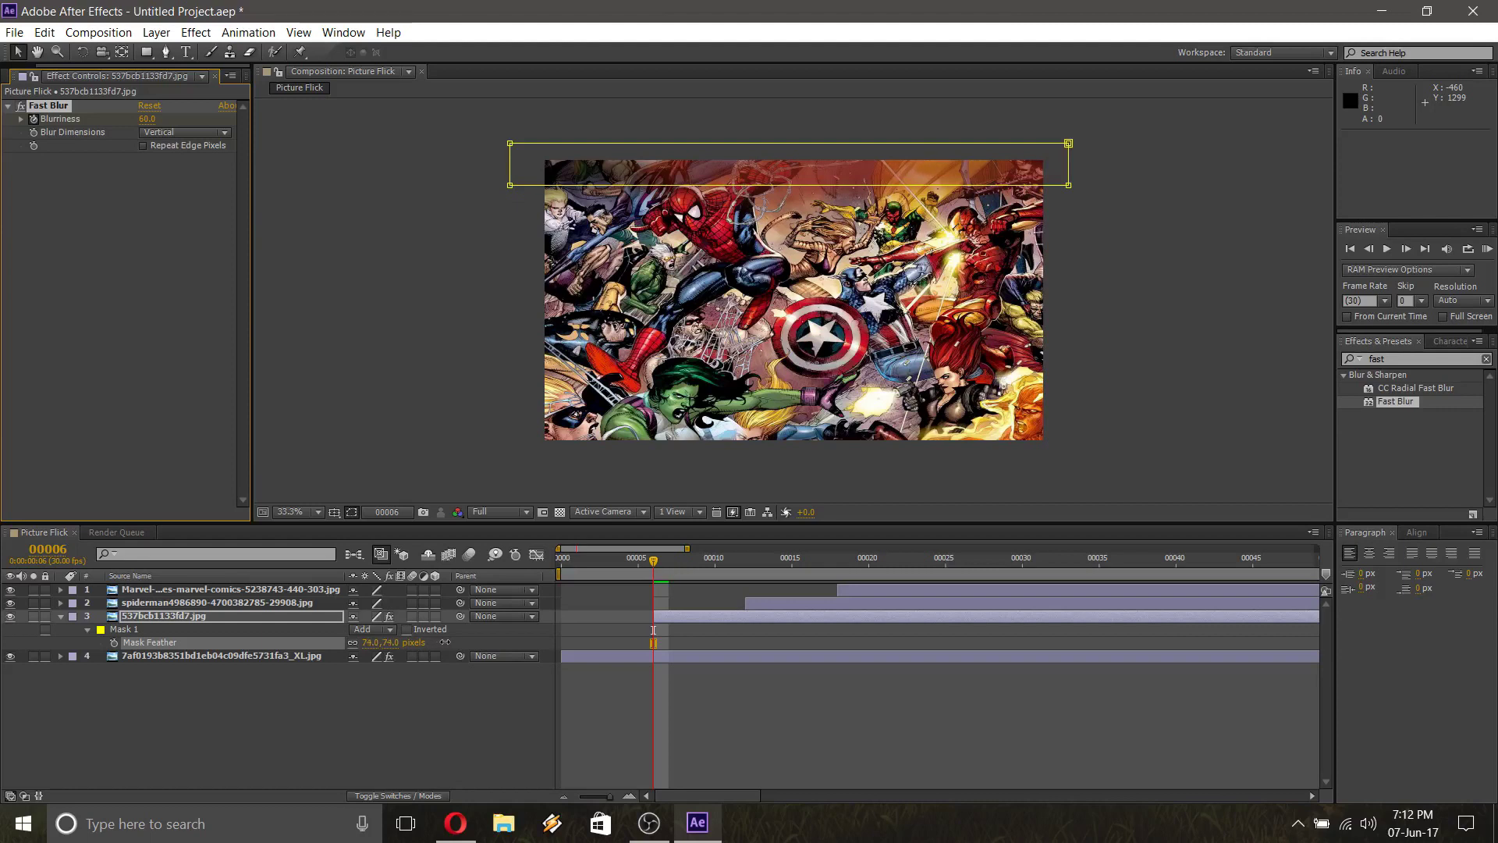
{"action": "left_click_drag", "start_coordinate": [446, 642], "coordinate": [446, 643]}
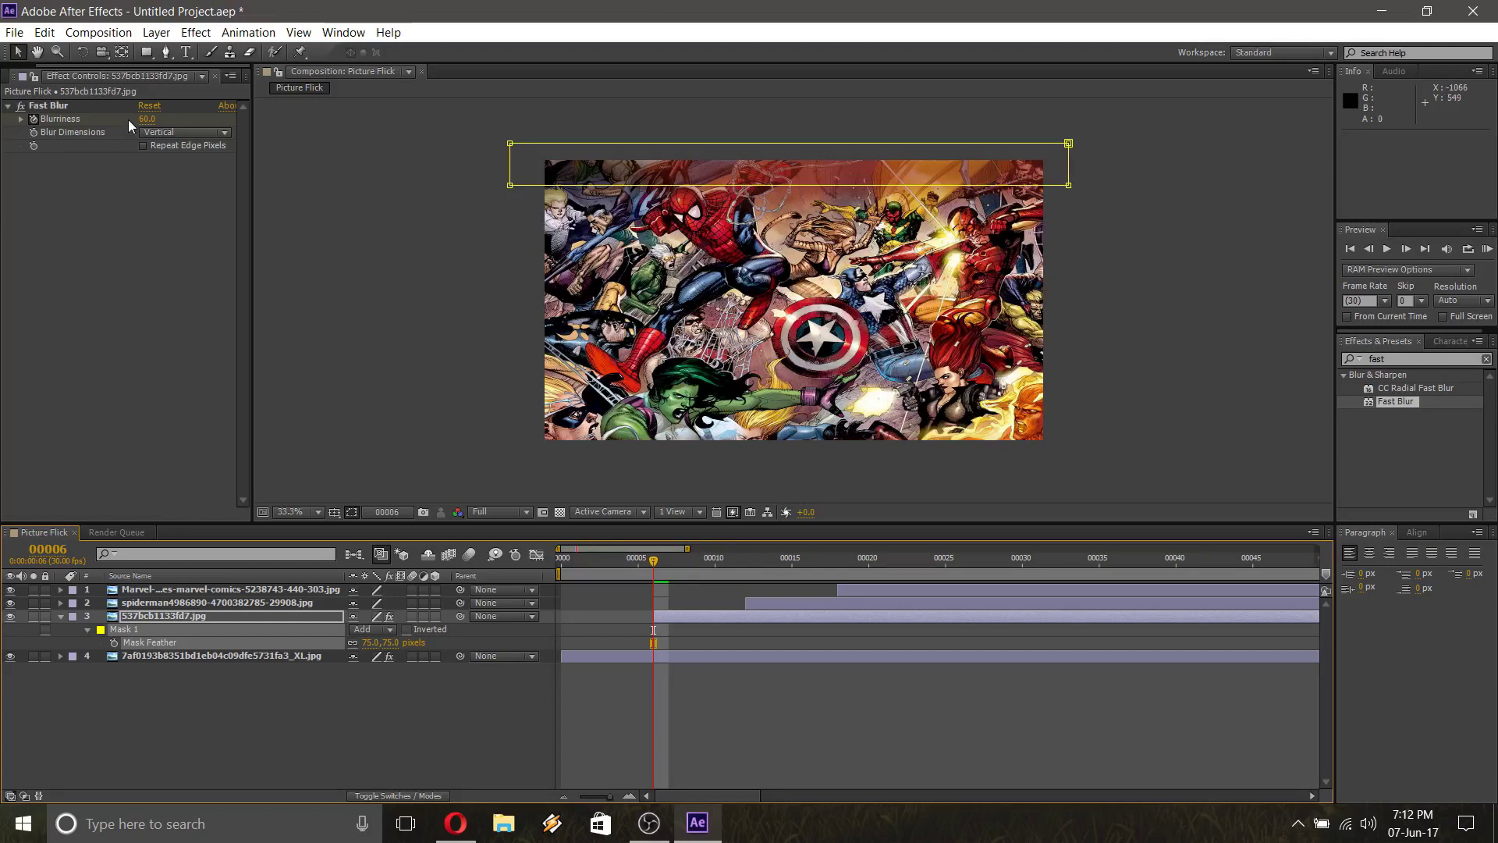
At frame 11, set the Fast Blur's Blurriness on the 537bcb1133fd7.jpg layer to 40
{"action": "key", "text": "Page_Down"}
{"action": "key", "text": "Page_Down"}
{"action": "key", "text": "Page_Down"}
{"action": "key", "text": "Page_Down"}
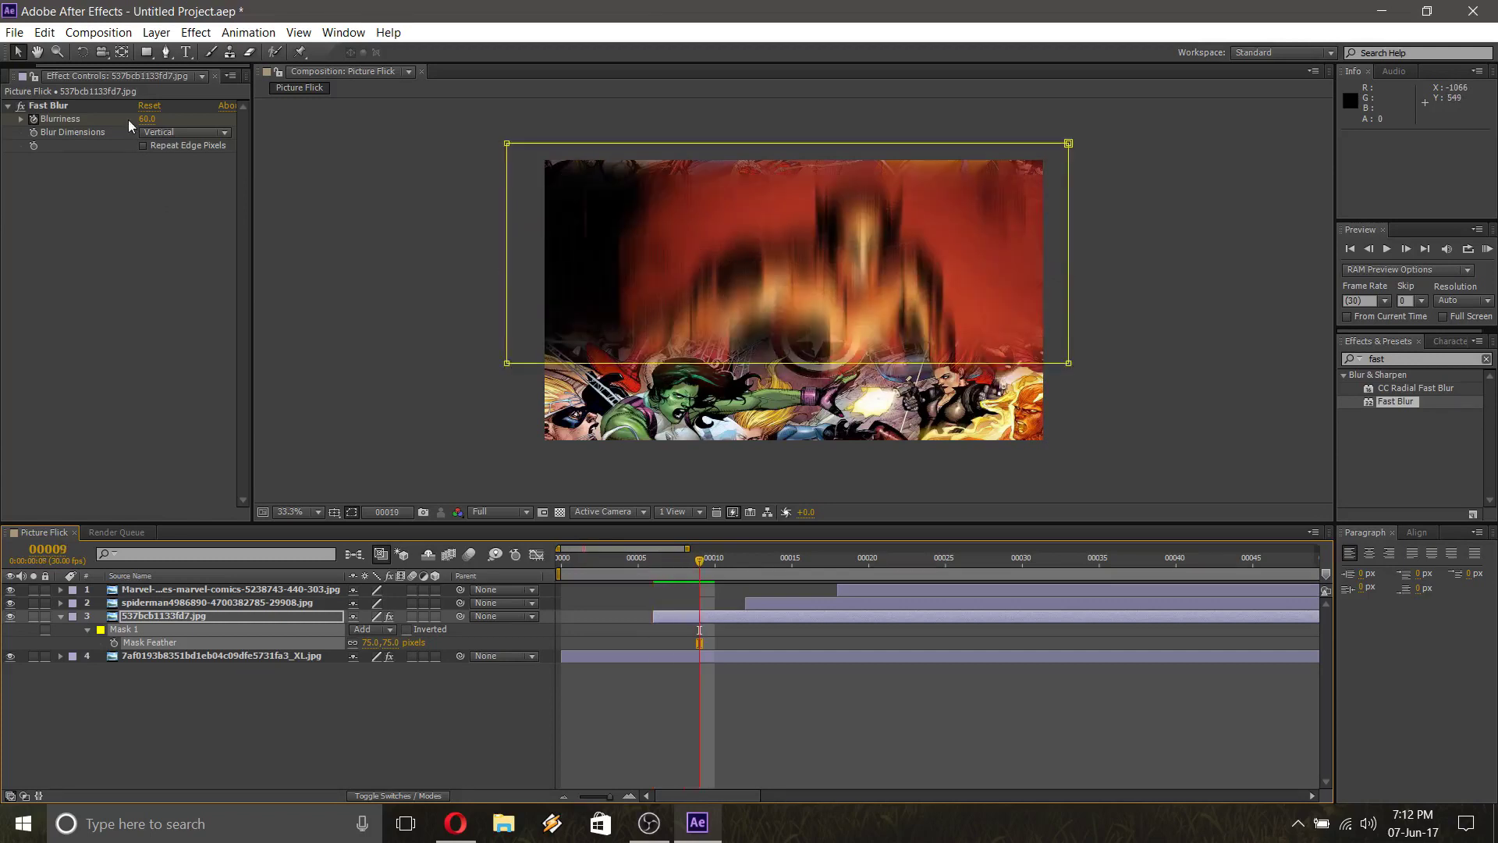
{"action": "key", "text": "Page_Down"}
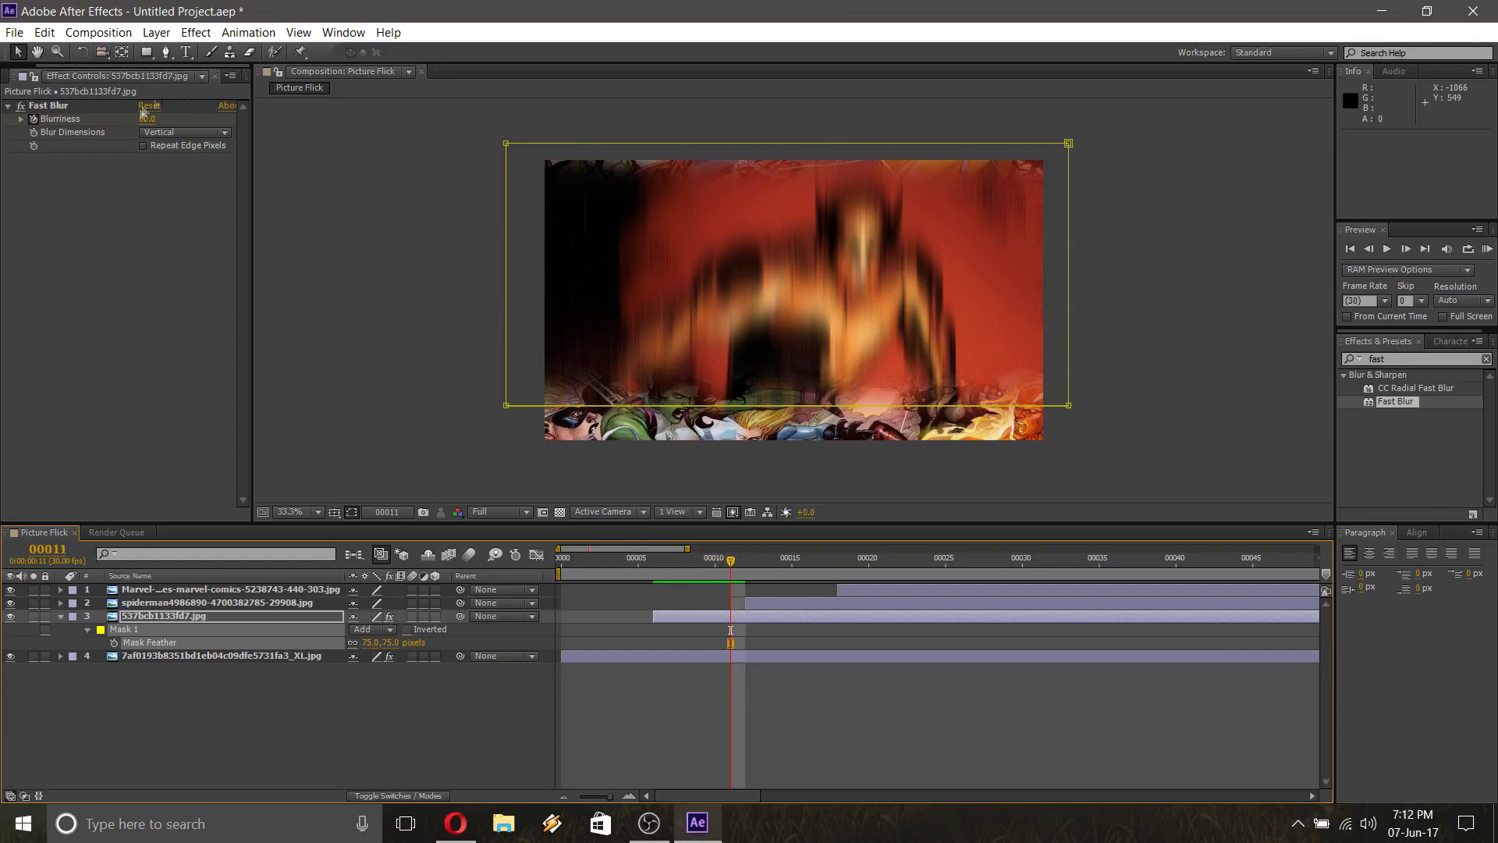
{"action": "left_click", "coordinate": [147, 120]}
{"action": "type", "text": "40"}
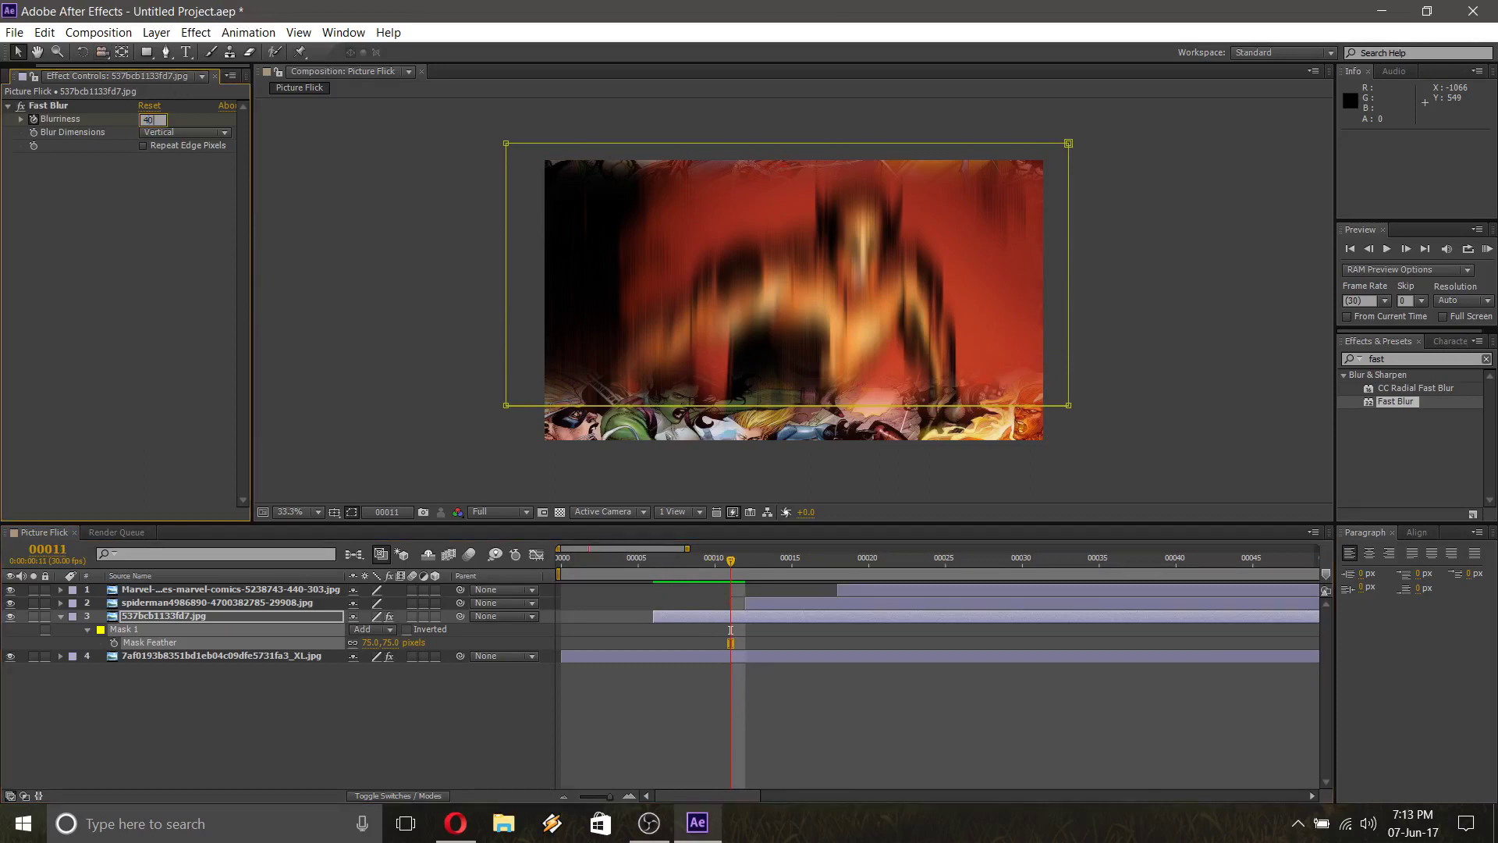
{"action": "left_click", "coordinate": [208, 206]}
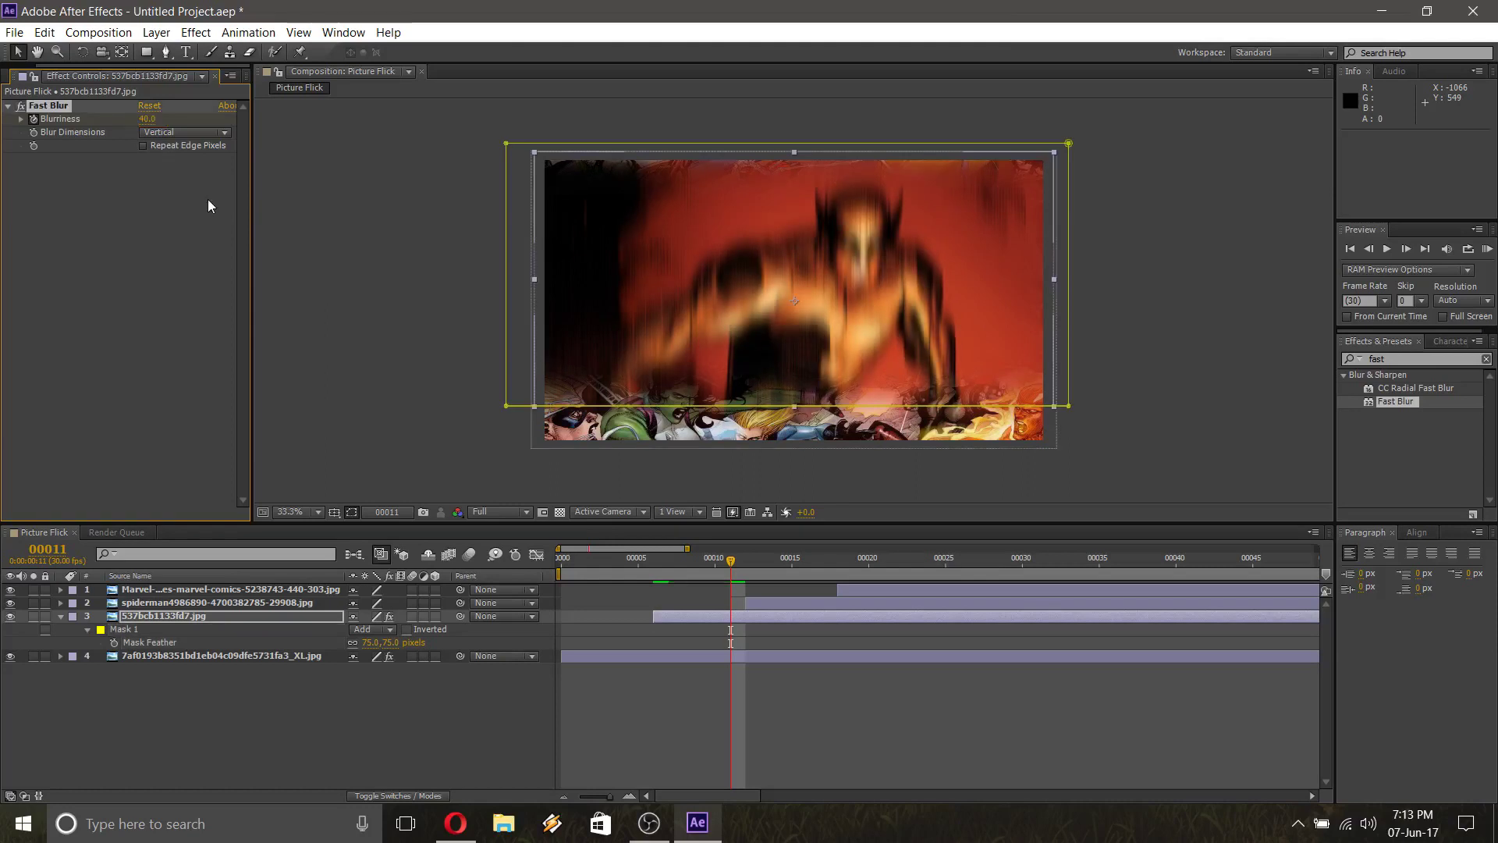
At frame 12, set the Fast Blur's Blurriness on the 537bcb1133fd7.jpg layer to 0
{"action": "key", "text": "Page_Down"}
{"action": "left_click", "coordinate": [158, 120]}
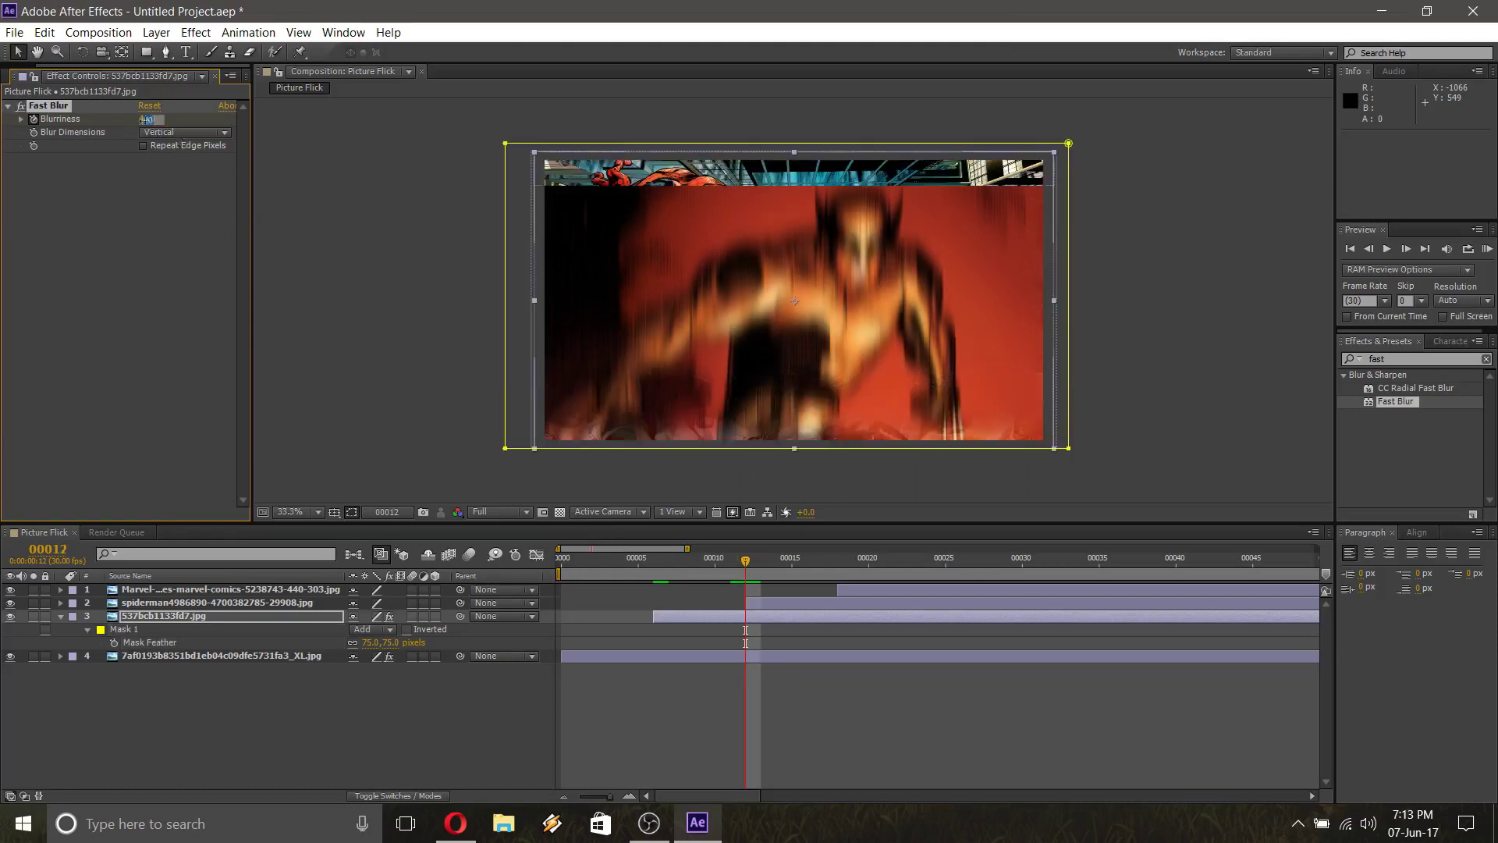
{"action": "type", "text": "0"}
{"action": "left_click", "coordinate": [165, 258]}
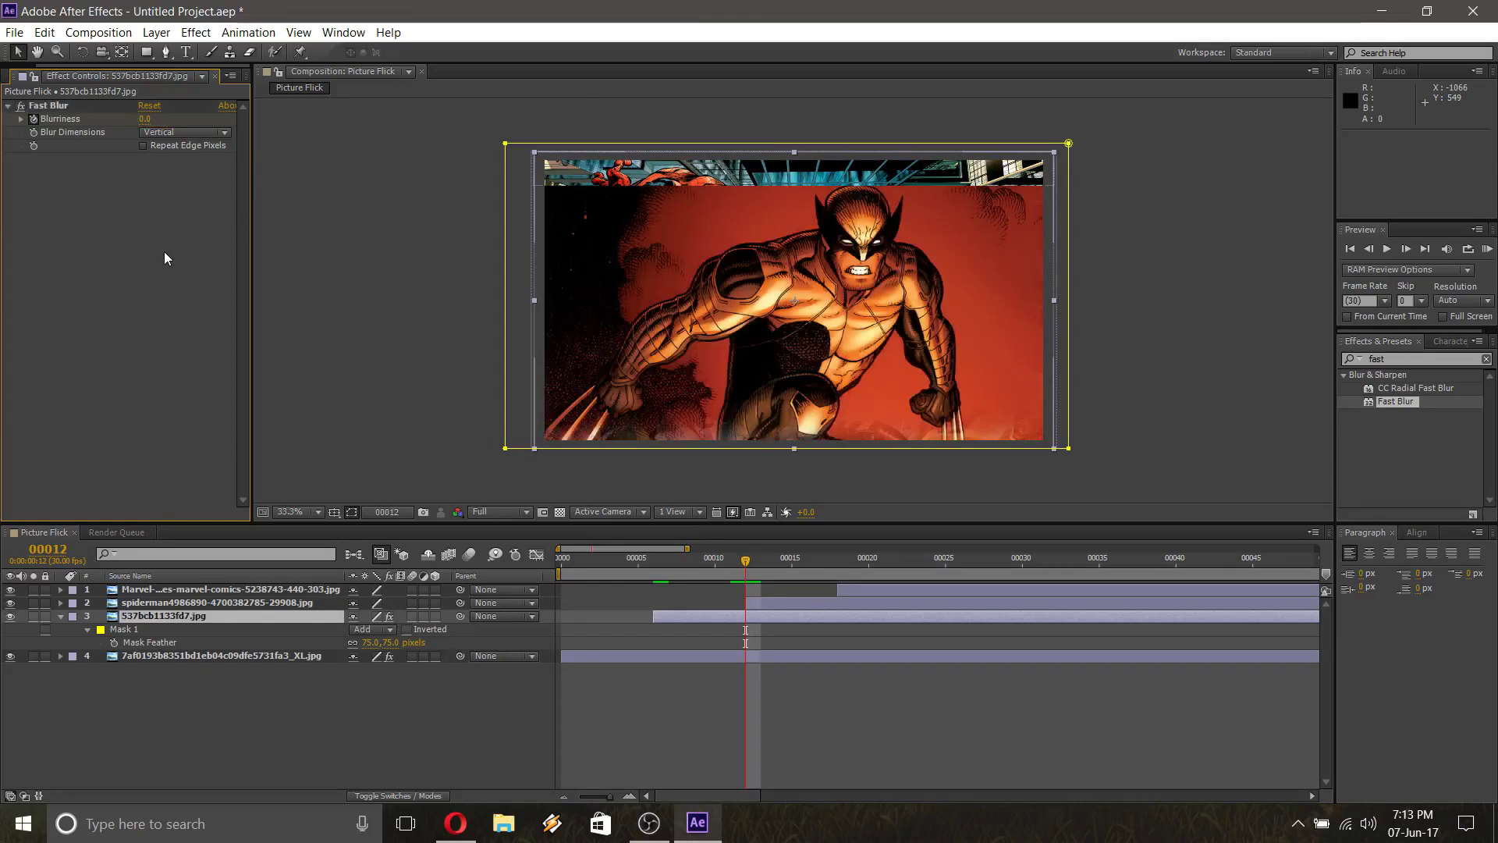
Return to frame 6, reduce the 537bcb1133fd7.jpg layer's mask feather to 39 pixels, and preview its reveal
{"action": "key", "text": "Page_Up"}
{"action": "key", "text": "Page_Up"}
{"action": "key", "text": "Page_Up"}
{"action": "key", "text": "Page_Up"}
{"action": "key", "text": "Page_Up"}
{"action": "key", "text": "Page_Up"}
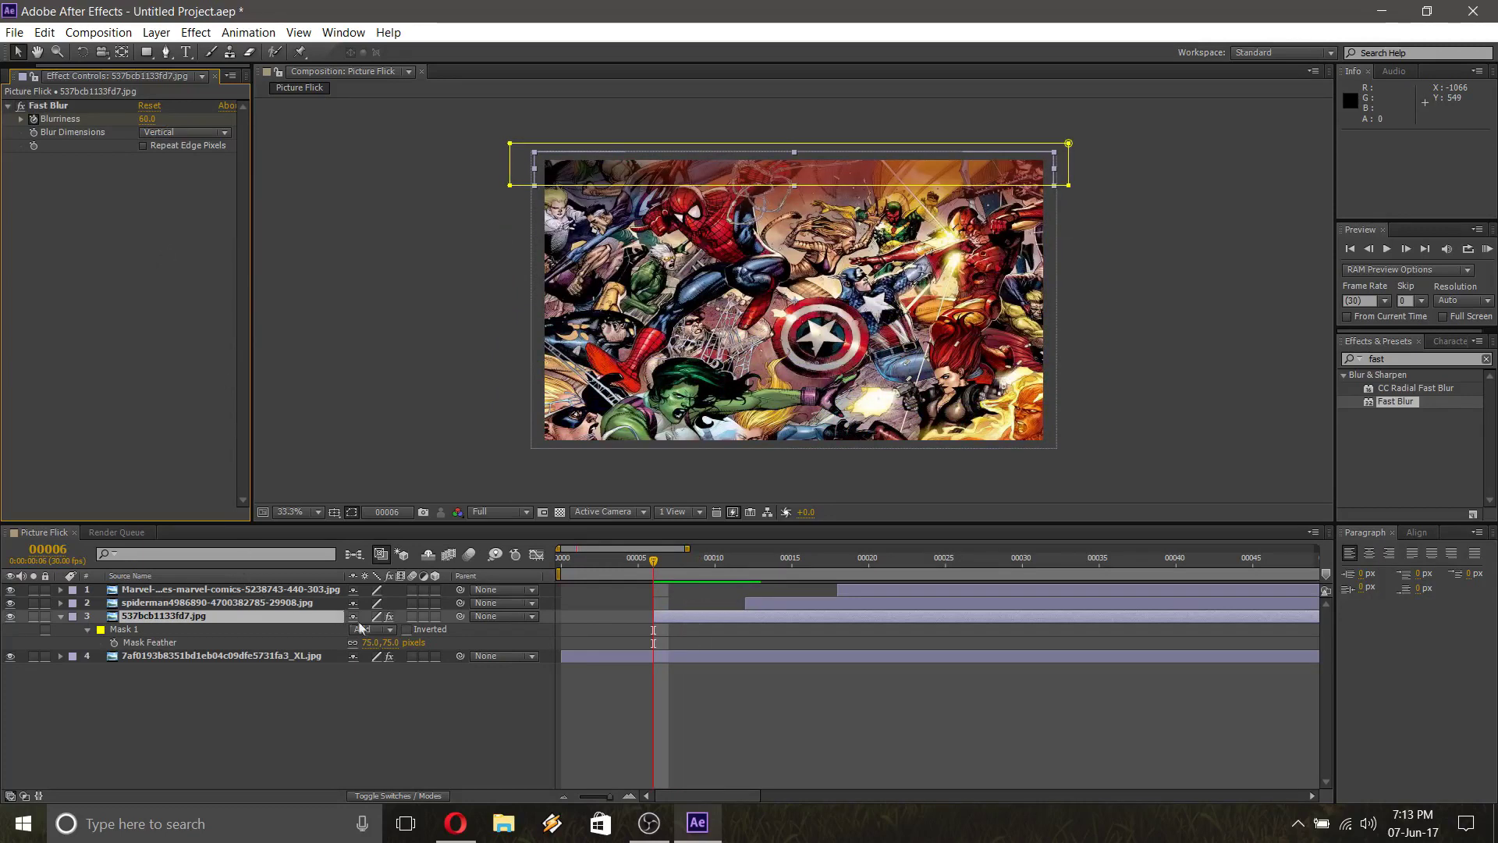
{"action": "mouse_move", "coordinate": [396, 643]}
{"action": "left_mouse_down"}
{"action": "mouse_move", "coordinate": [372, 645]}
{"action": "mouse_move", "coordinate": [384, 649]}
{"action": "left_mouse_up"}
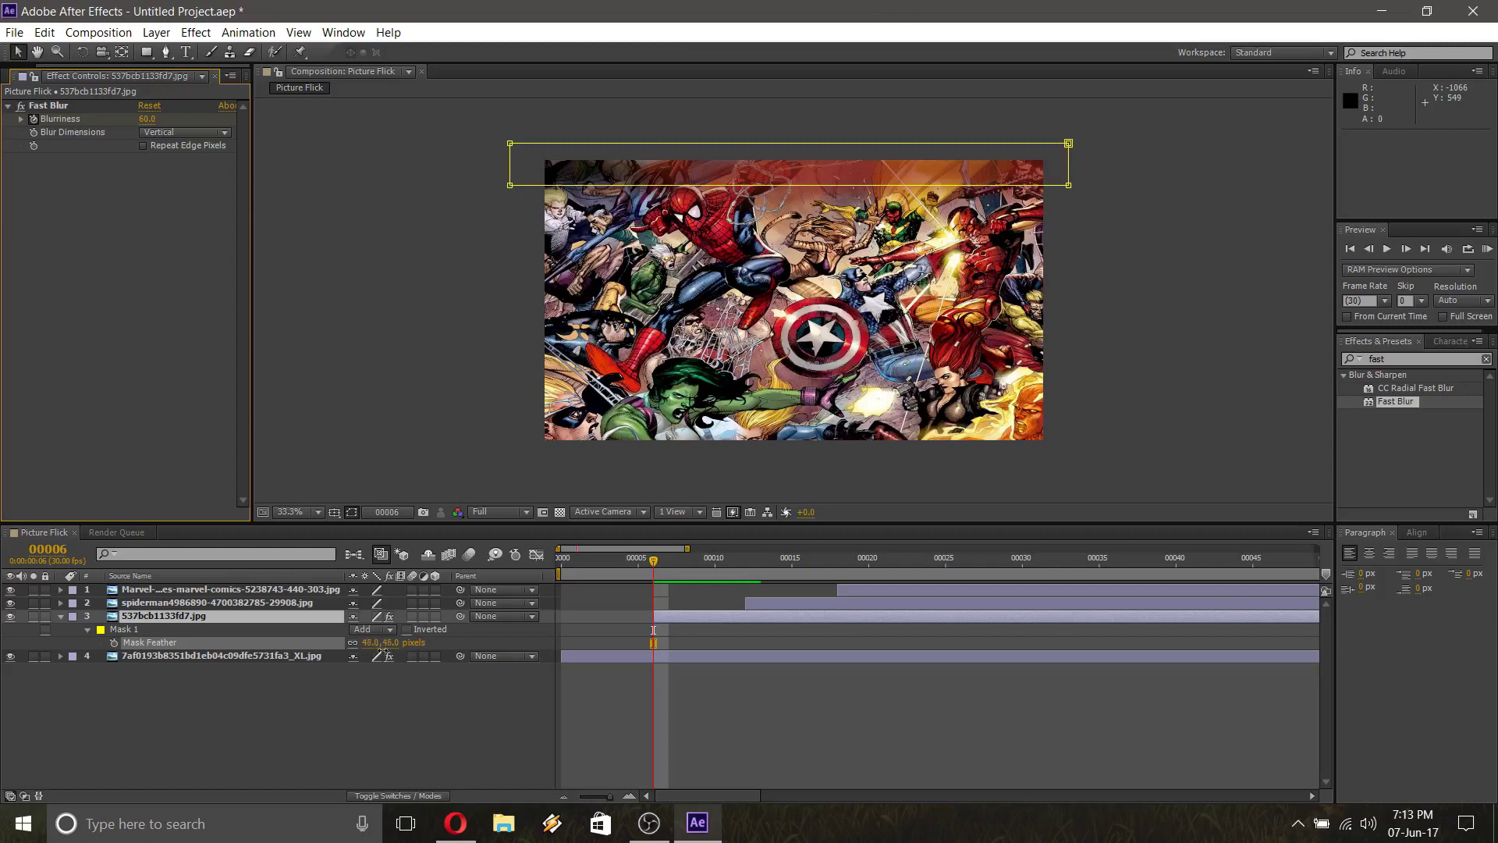
{"action": "left_click_drag", "start_coordinate": [379, 647], "coordinate": [375, 647]}
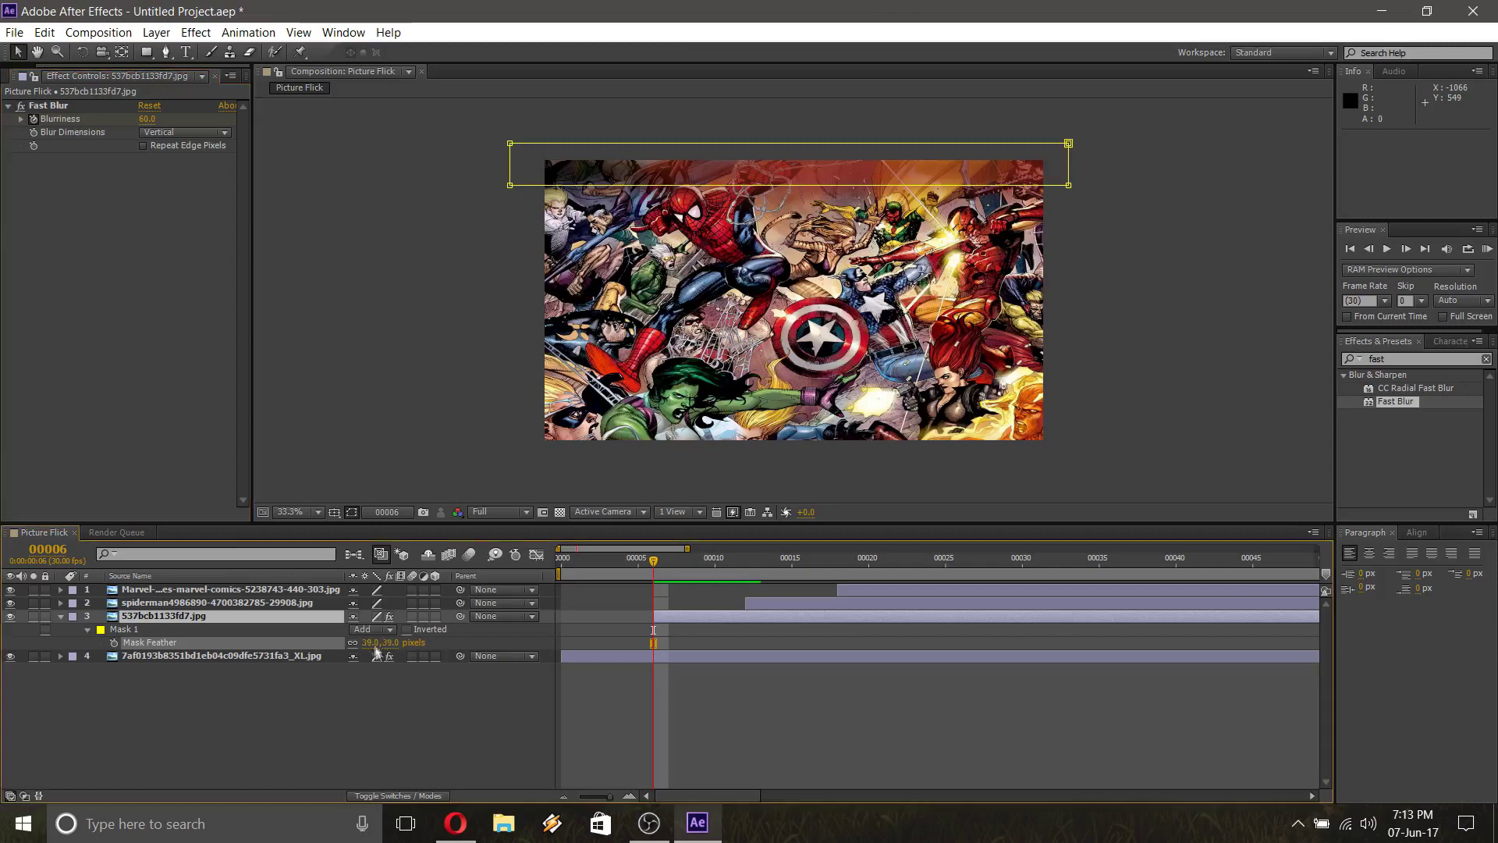
{"action": "key", "text": "space"}
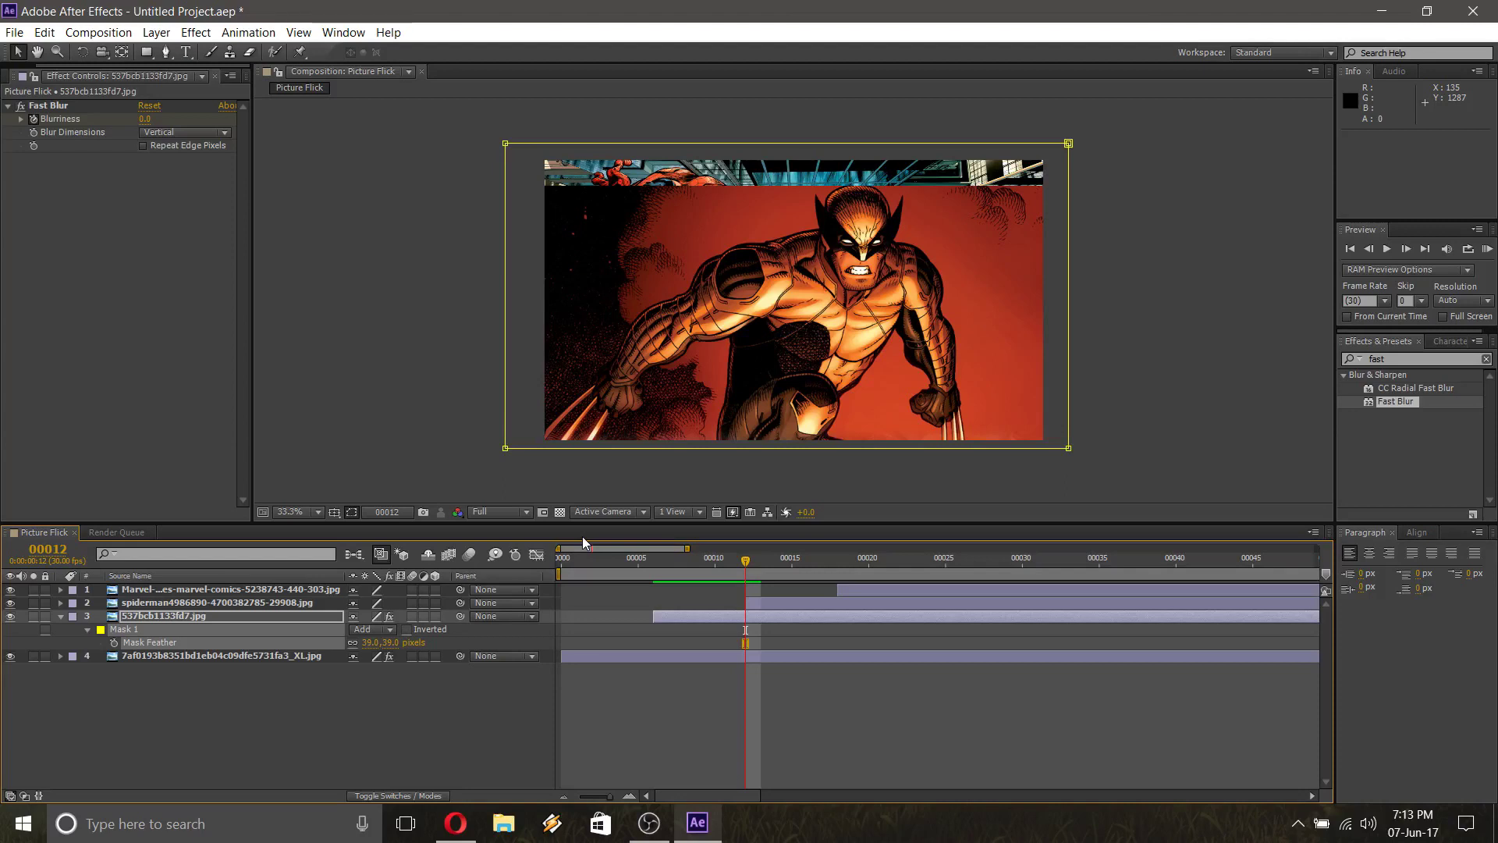
At frame 8, extend the top edge of the 537bcb1133fd7.jpg layer's mask upward, making the mask about 118% of its height
{"action": "key", "text": "Page_Up"}
{"action": "key", "text": "Page_Up"}
{"action": "key", "text": "Page_Up"}
{"action": "key", "text": "Page_Up"}
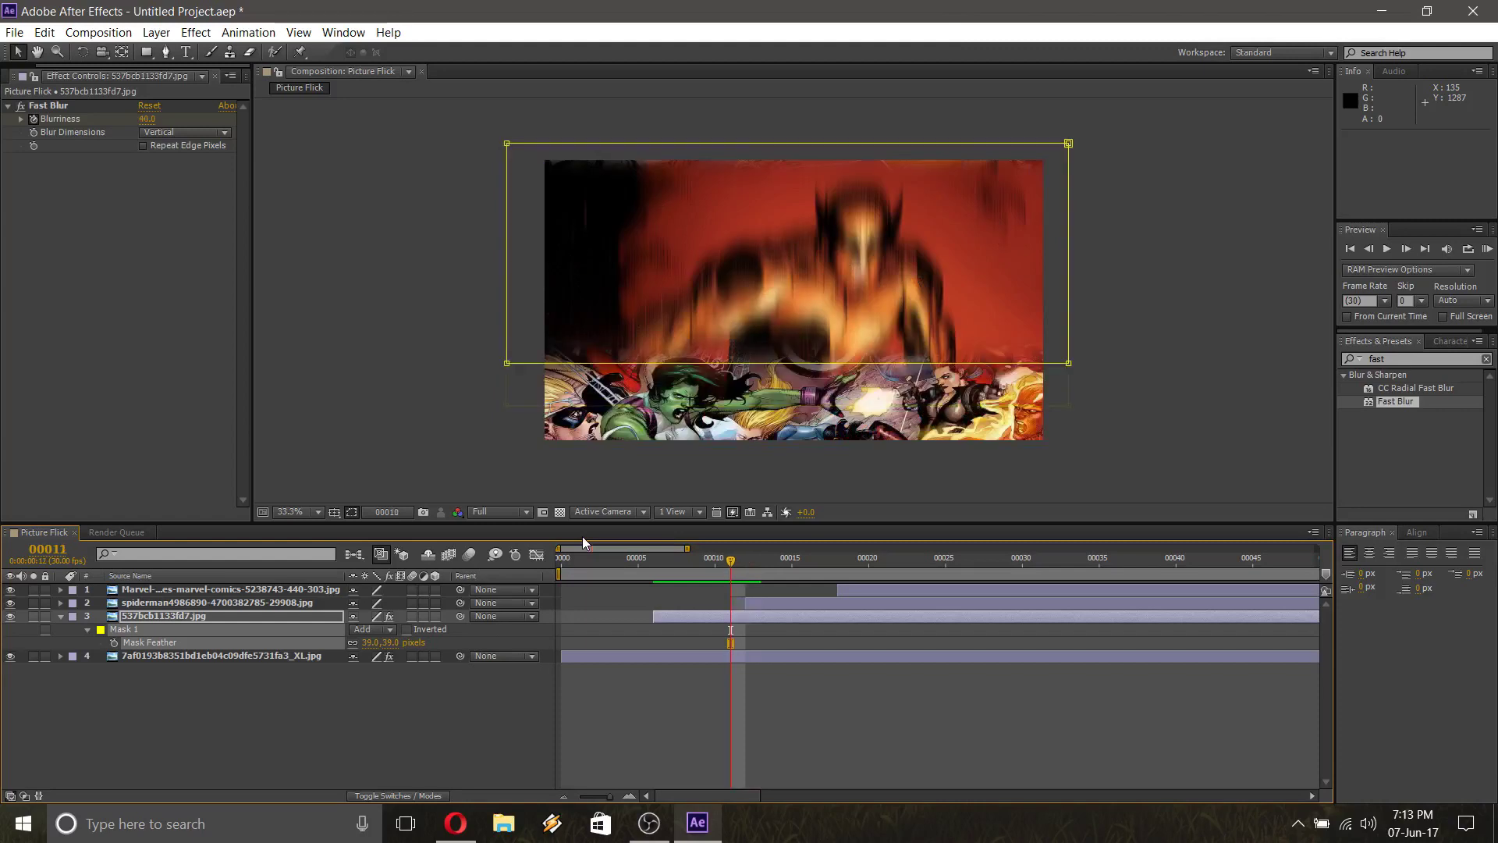
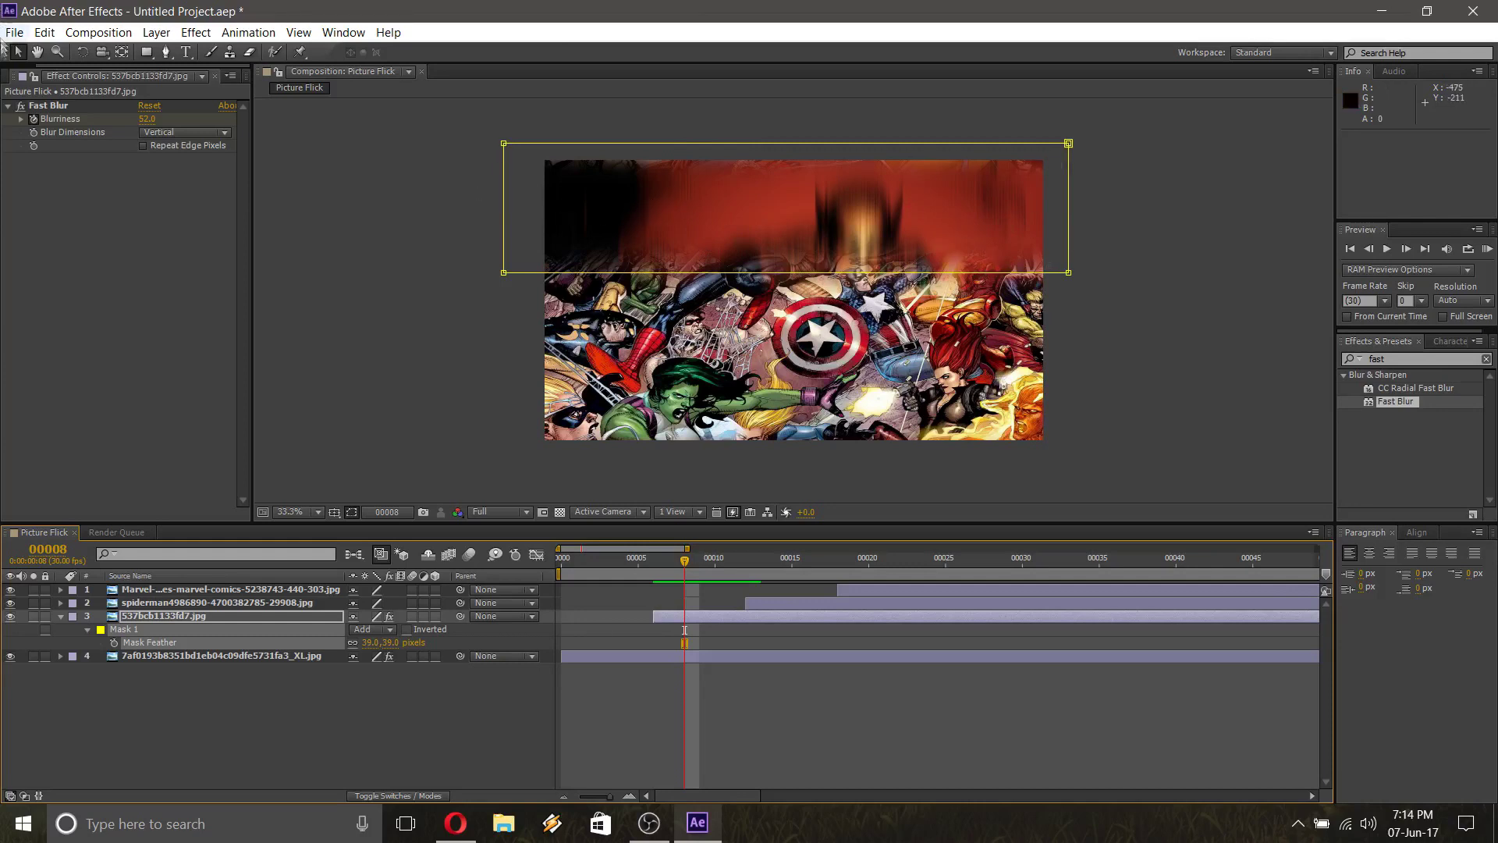
{"action": "double_click", "coordinate": [504, 146]}
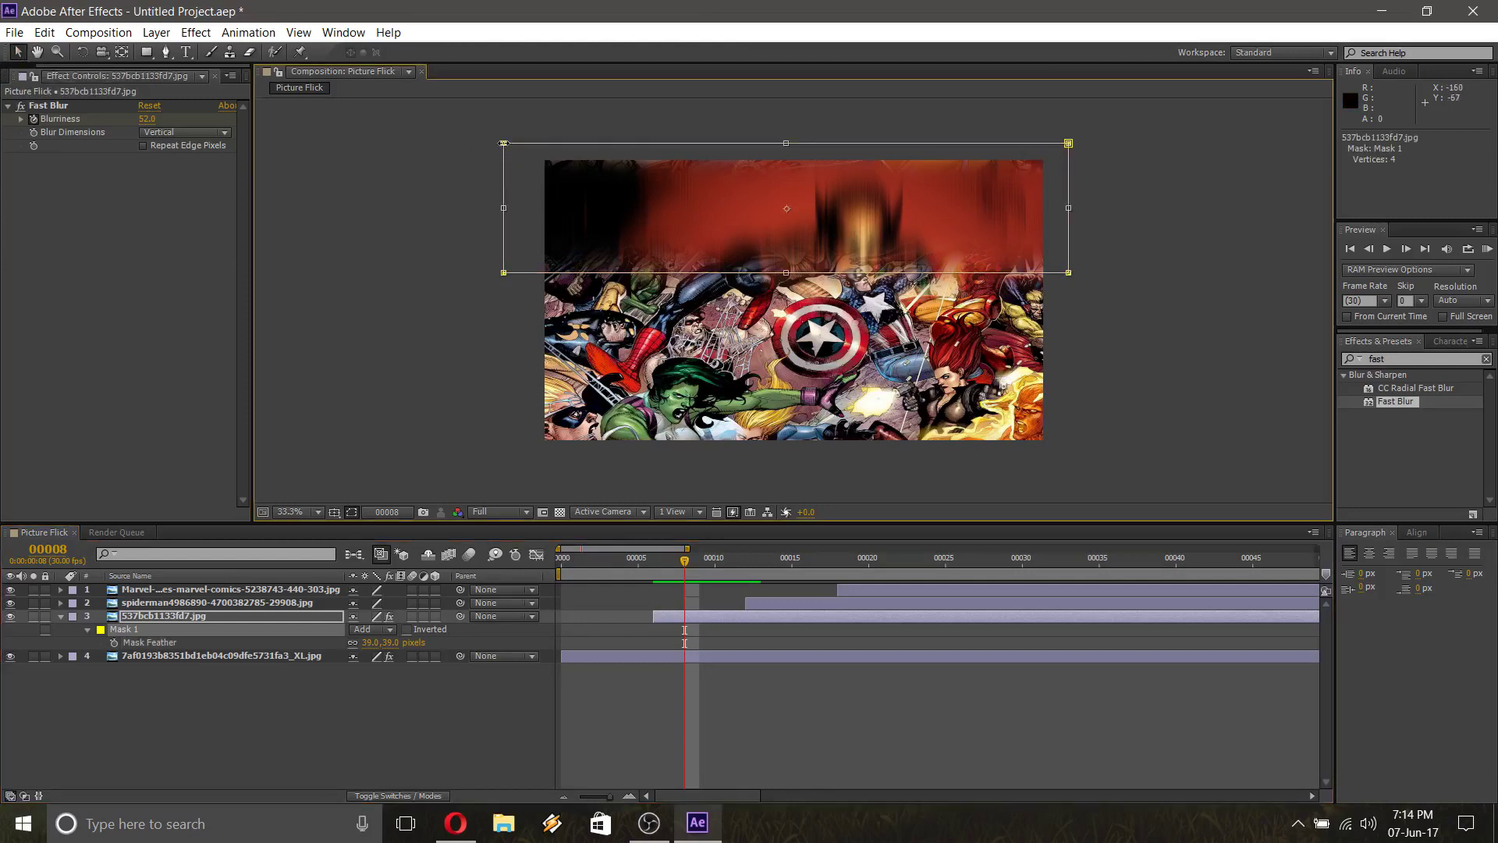
{"action": "left_click_drag", "start_coordinate": [504, 143], "coordinate": [506, 121]}
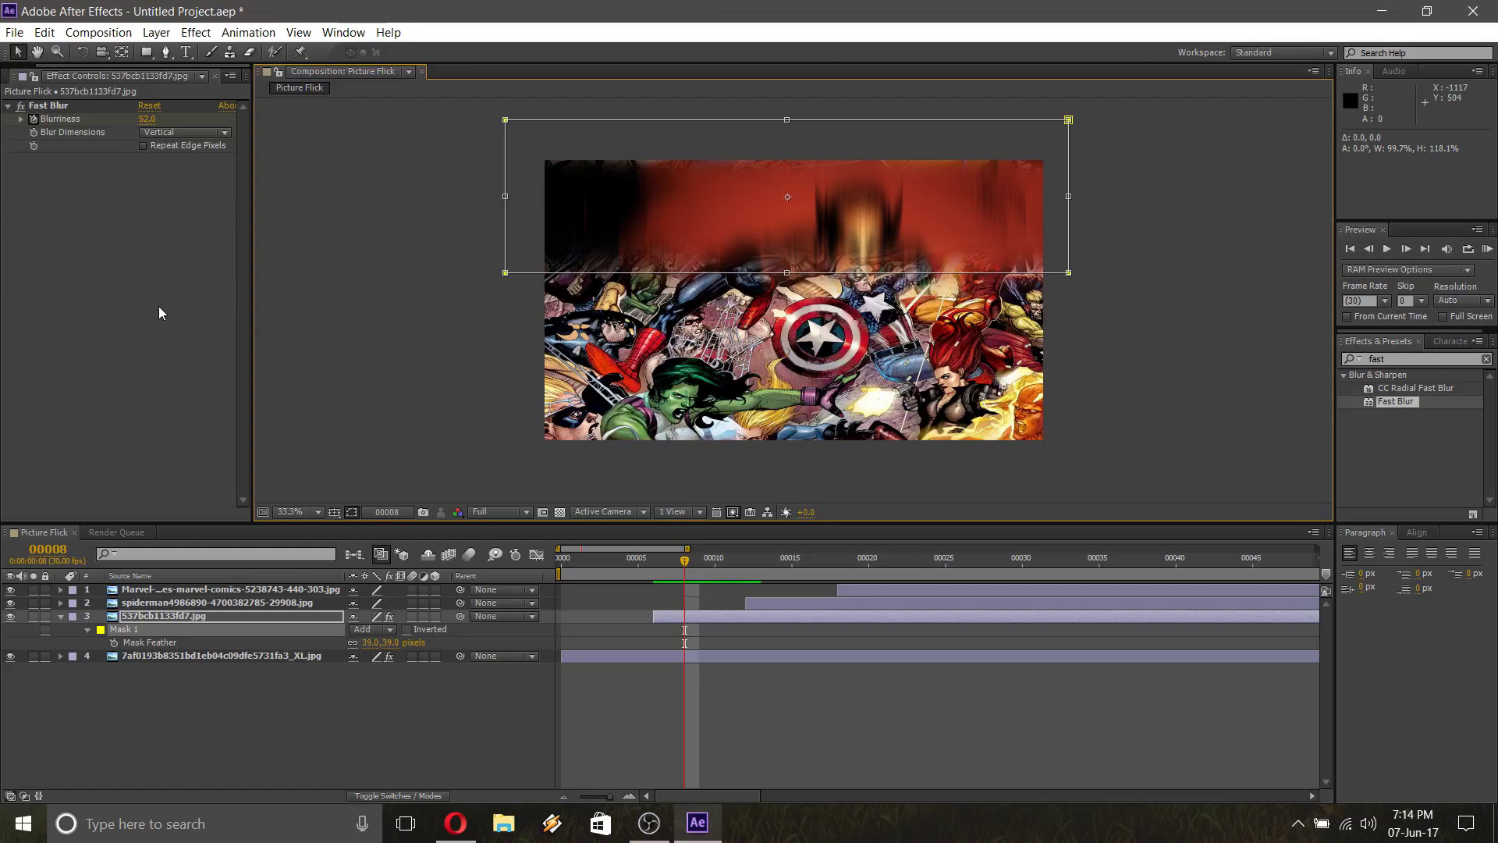
{"action": "key", "text": "Page_Down"}
{"action": "key", "text": "Page_Down"}
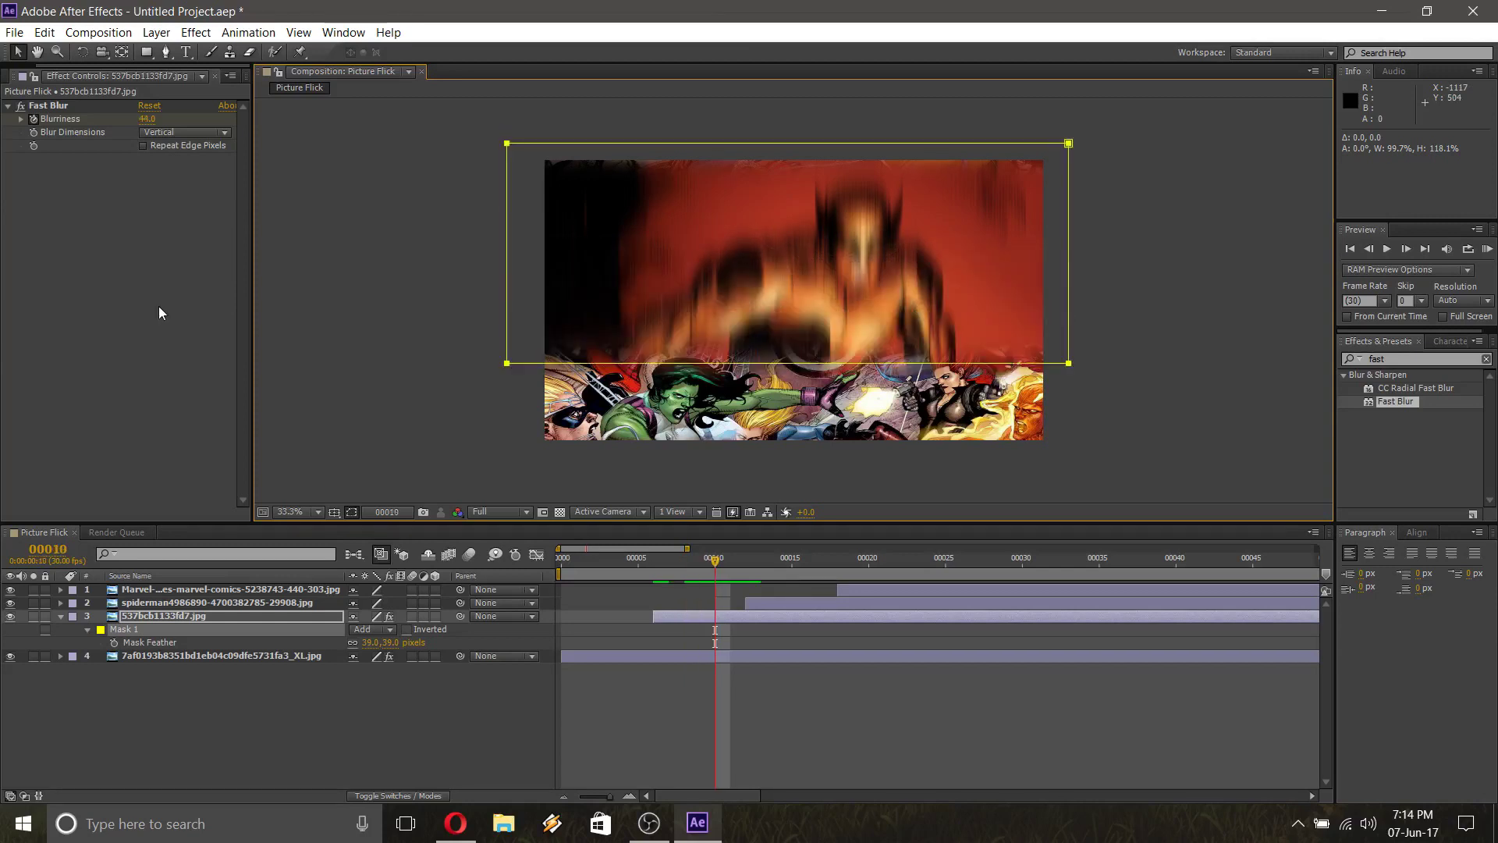
{"action": "key", "text": "Page_Down"}
{"action": "key", "text": "Page_Down"}
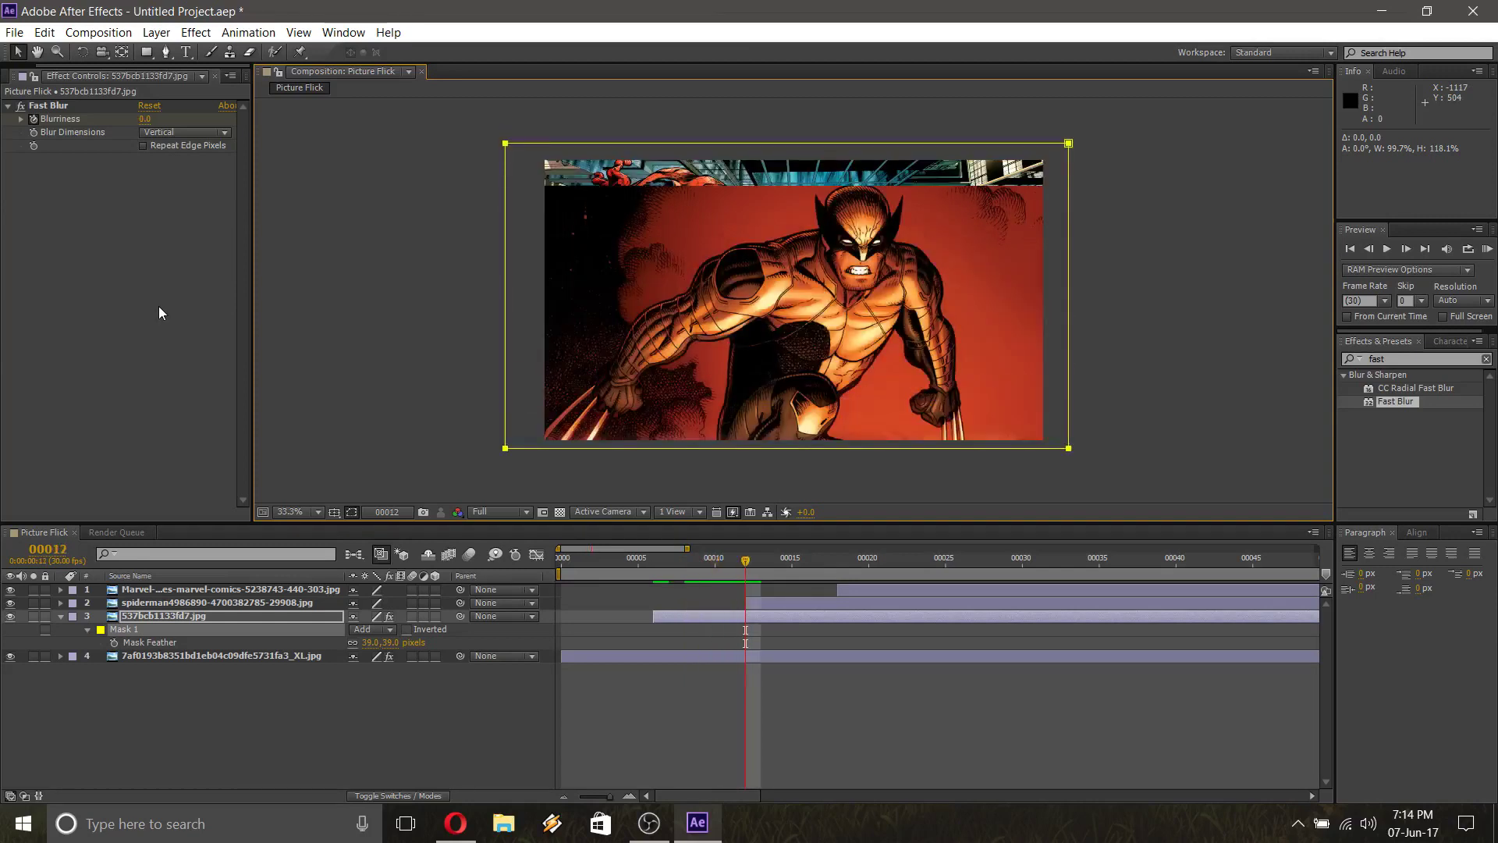
{"action": "key", "text": "u"}
{"action": "key", "text": "u"}
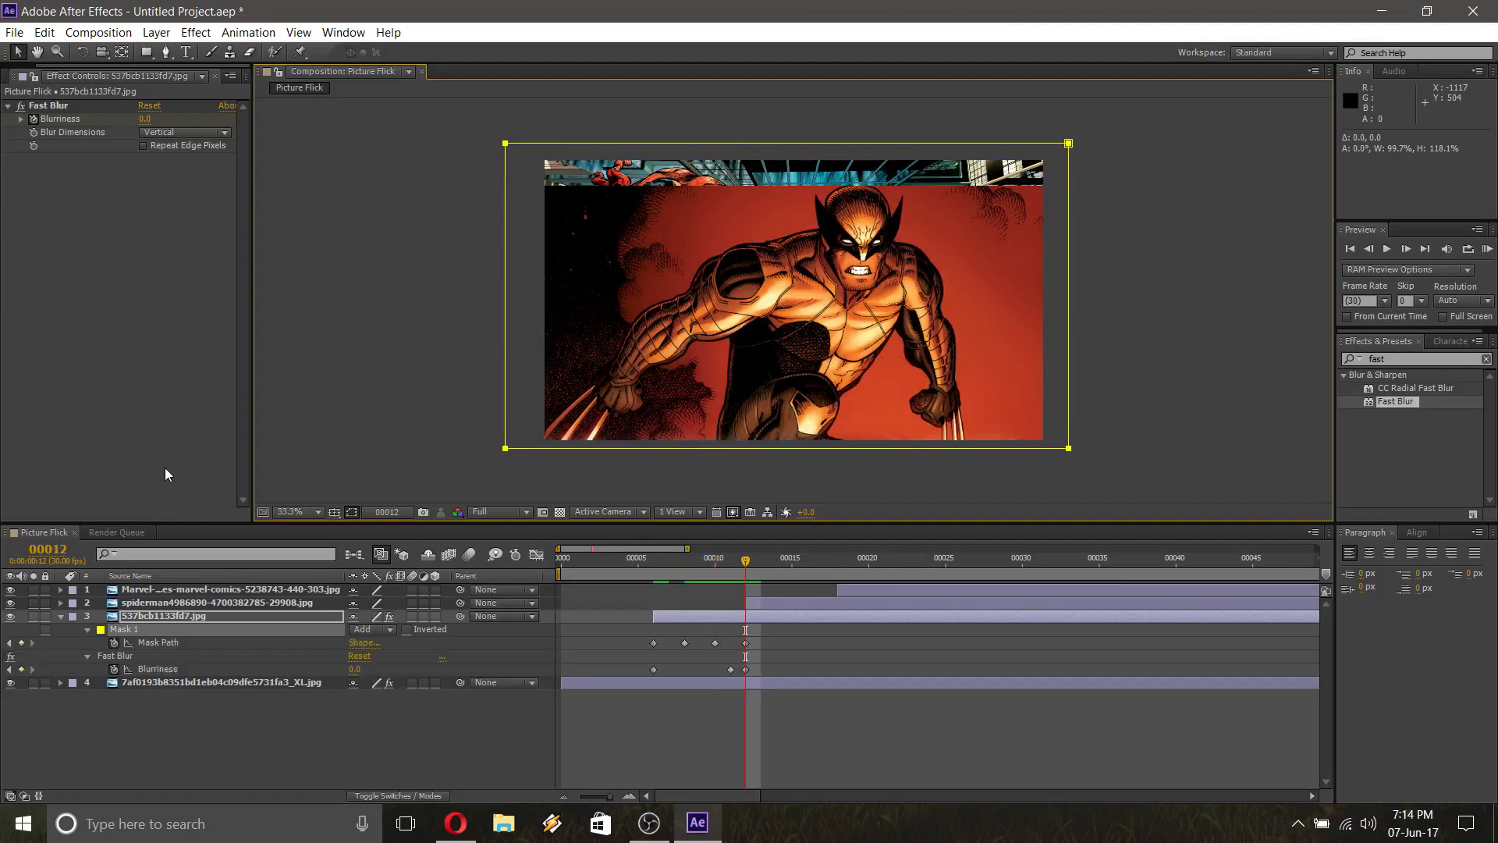
{"action": "left_click", "coordinate": [164, 606]}
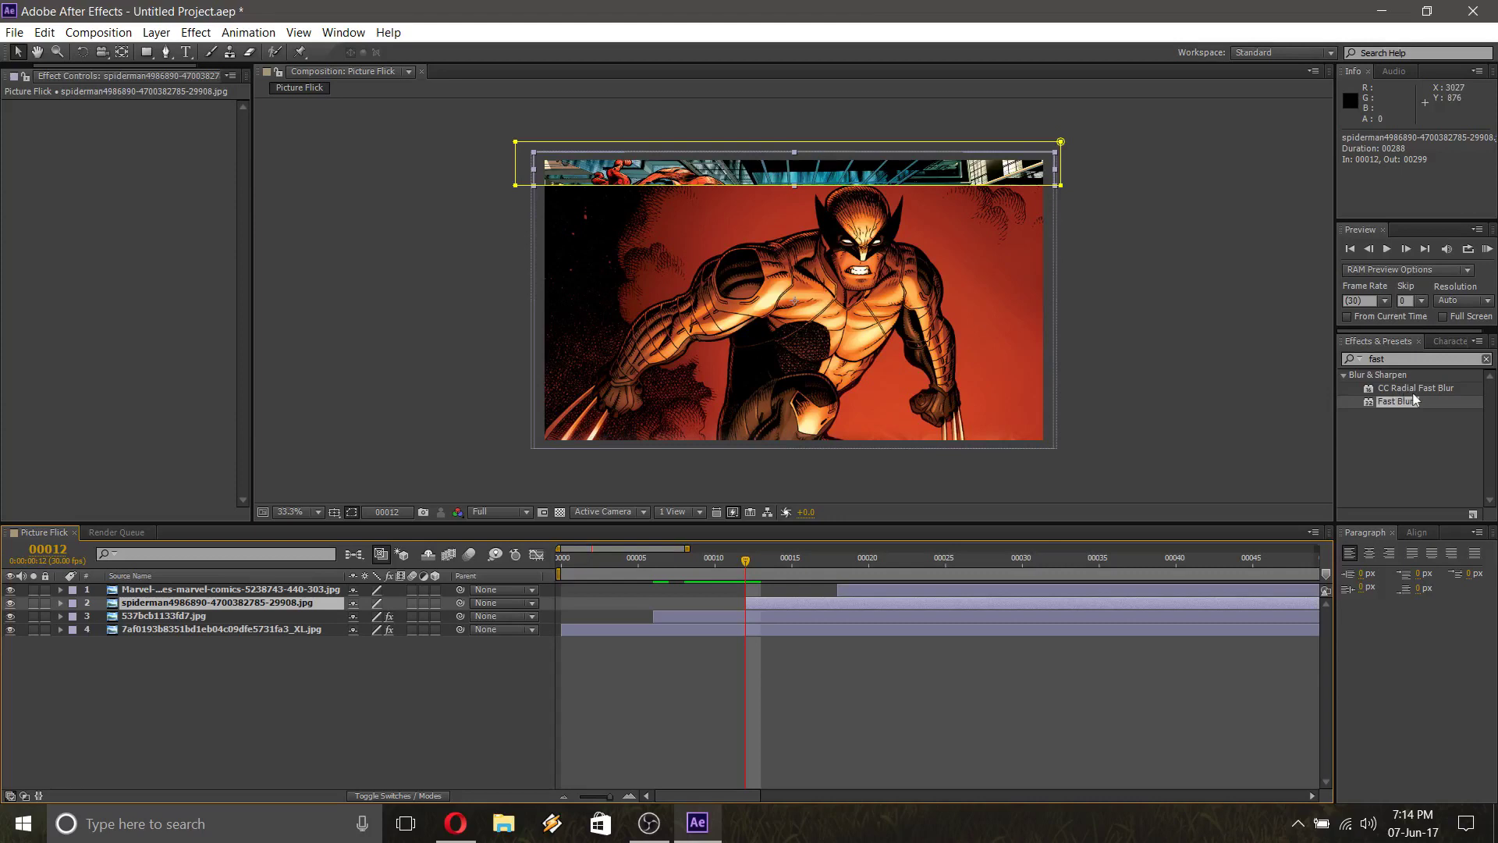
{"action": "left_click_drag", "start_coordinate": [1396, 405], "coordinate": [168, 610]}
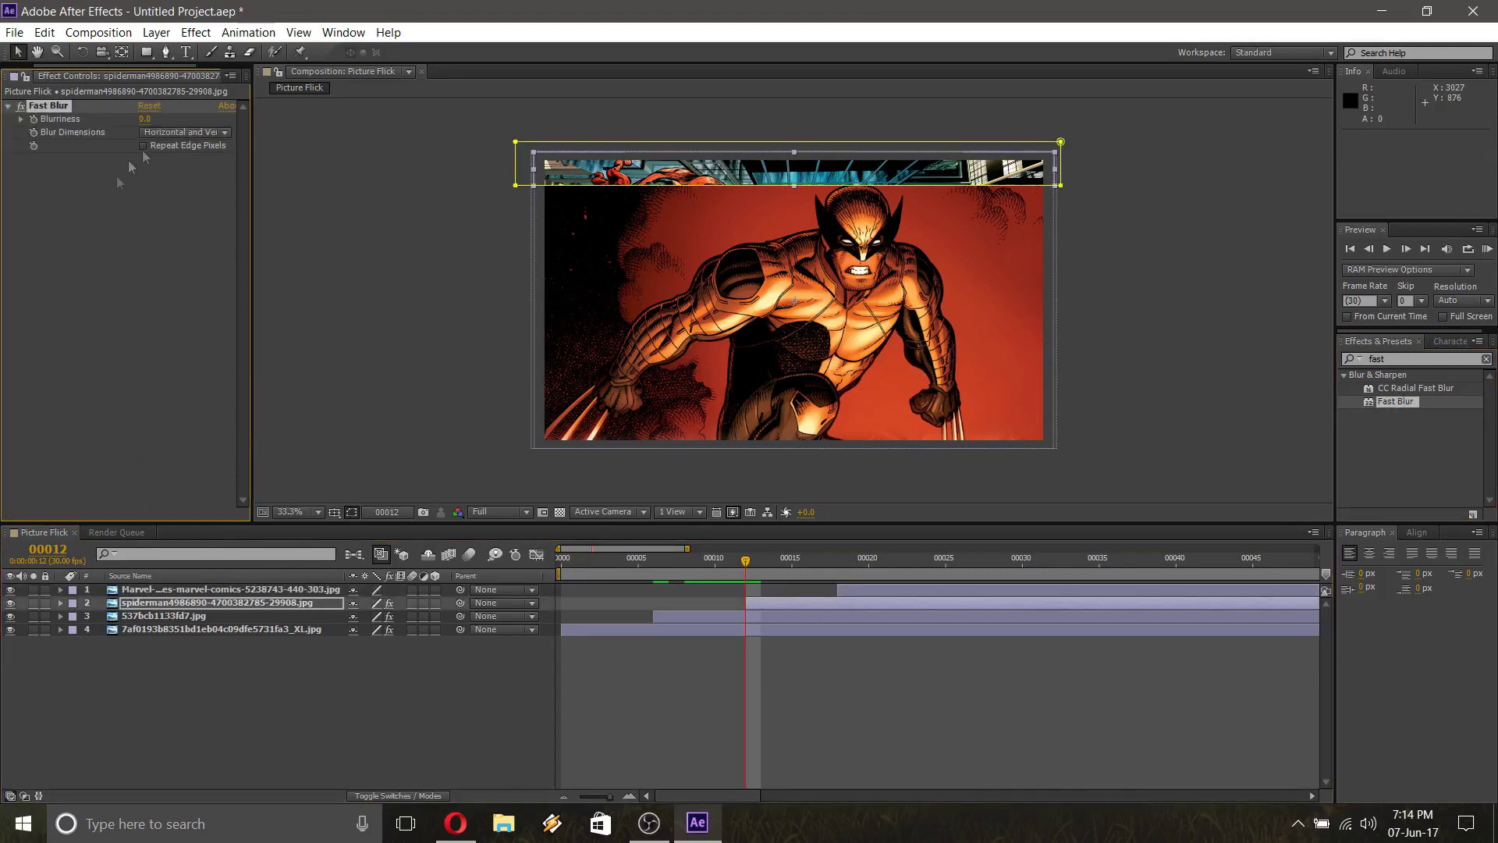
Set the spiderman layer's Fast Blur to Blurriness 60 with Vertical blur dimensions and start keyframing Blurriness at frame 12
{"action": "left_click", "coordinate": [147, 120]}
{"action": "type", "text": "60"}
{"action": "left_click", "coordinate": [147, 137]}
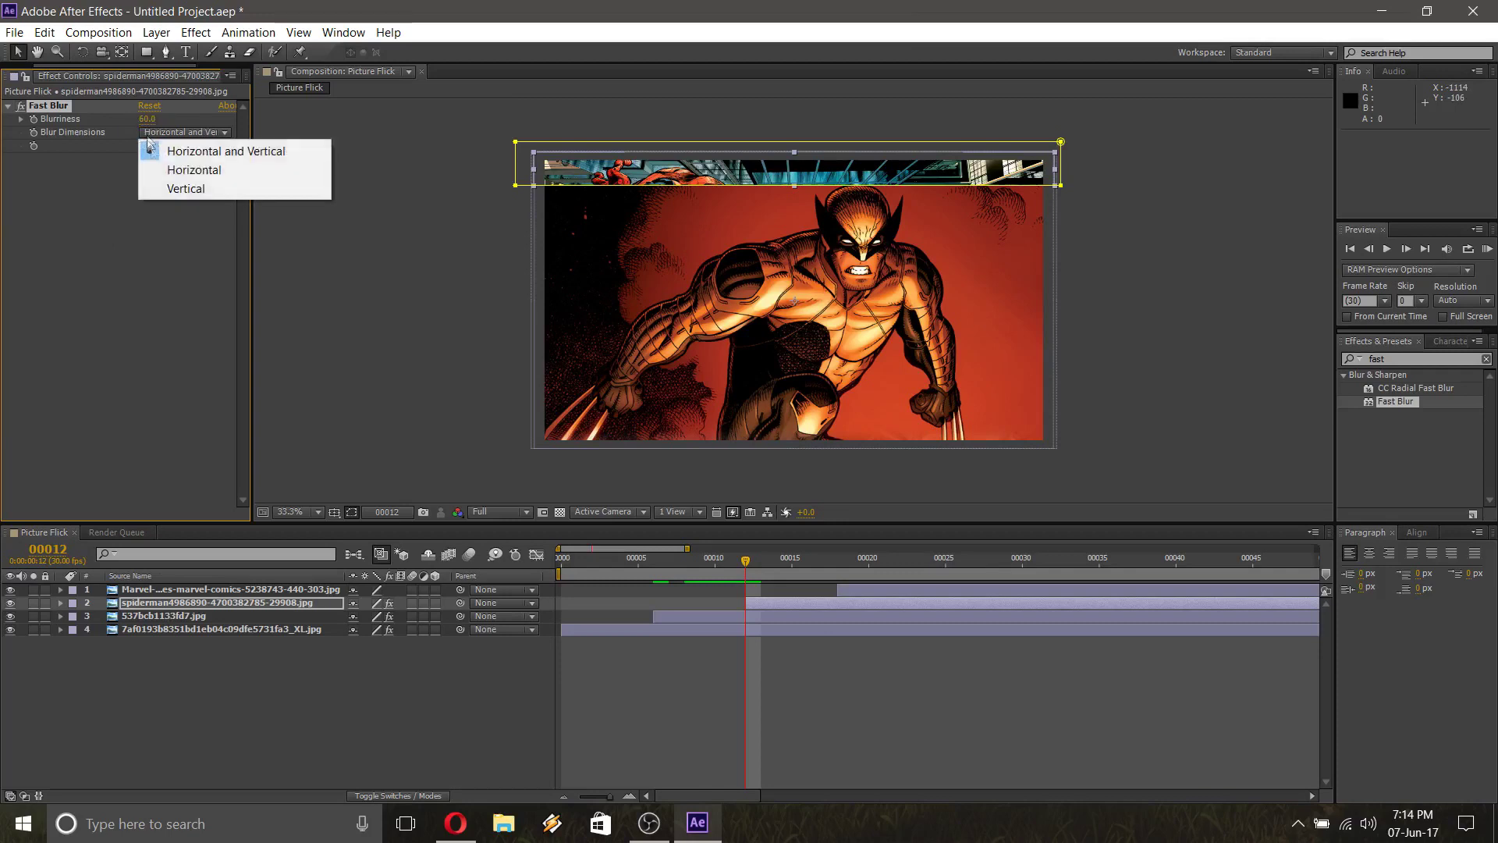
{"action": "left_click", "coordinate": [179, 194]}
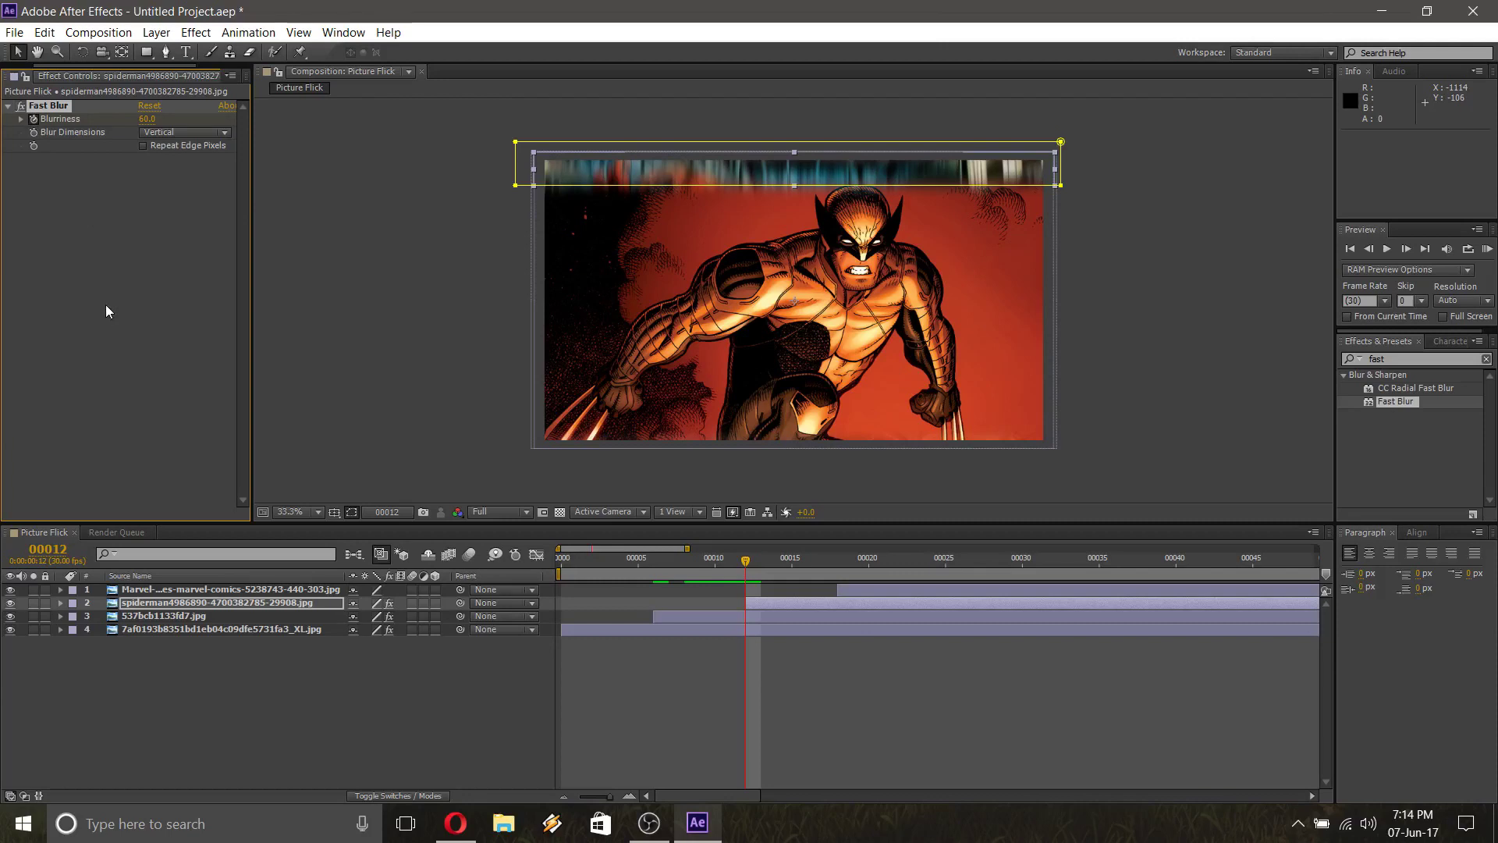
At frame 17, set the Fast Blur's Blurriness on the spiderman layer to 40
{"action": "key", "text": "Page_Down"}
{"action": "key", "text": "Page_Down"}
{"action": "key", "text": "Page_Down"}
{"action": "key", "text": "Page_Down"}
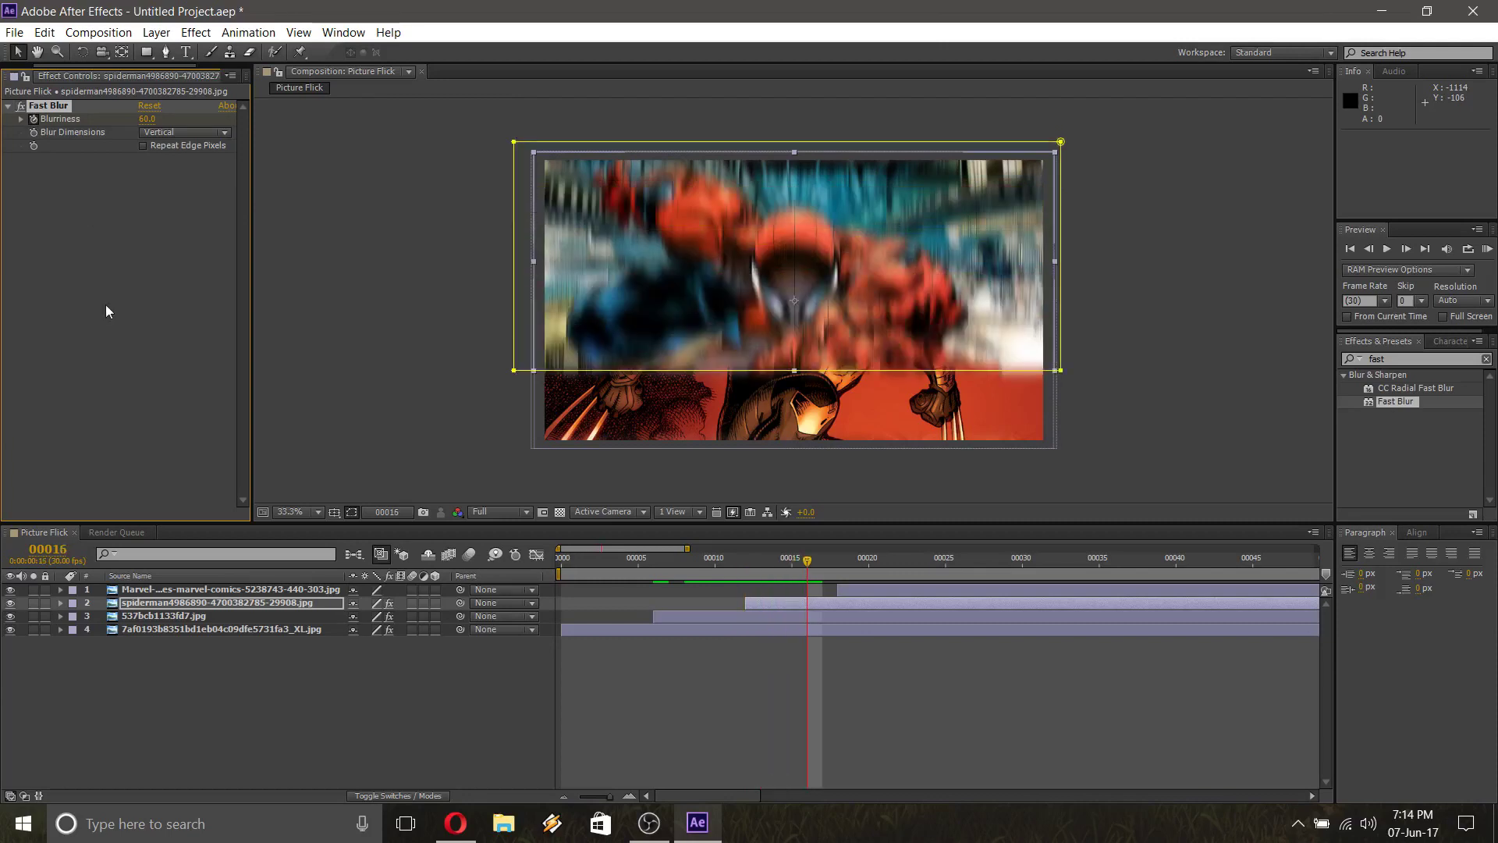
{"action": "key", "text": "Page_Down"}
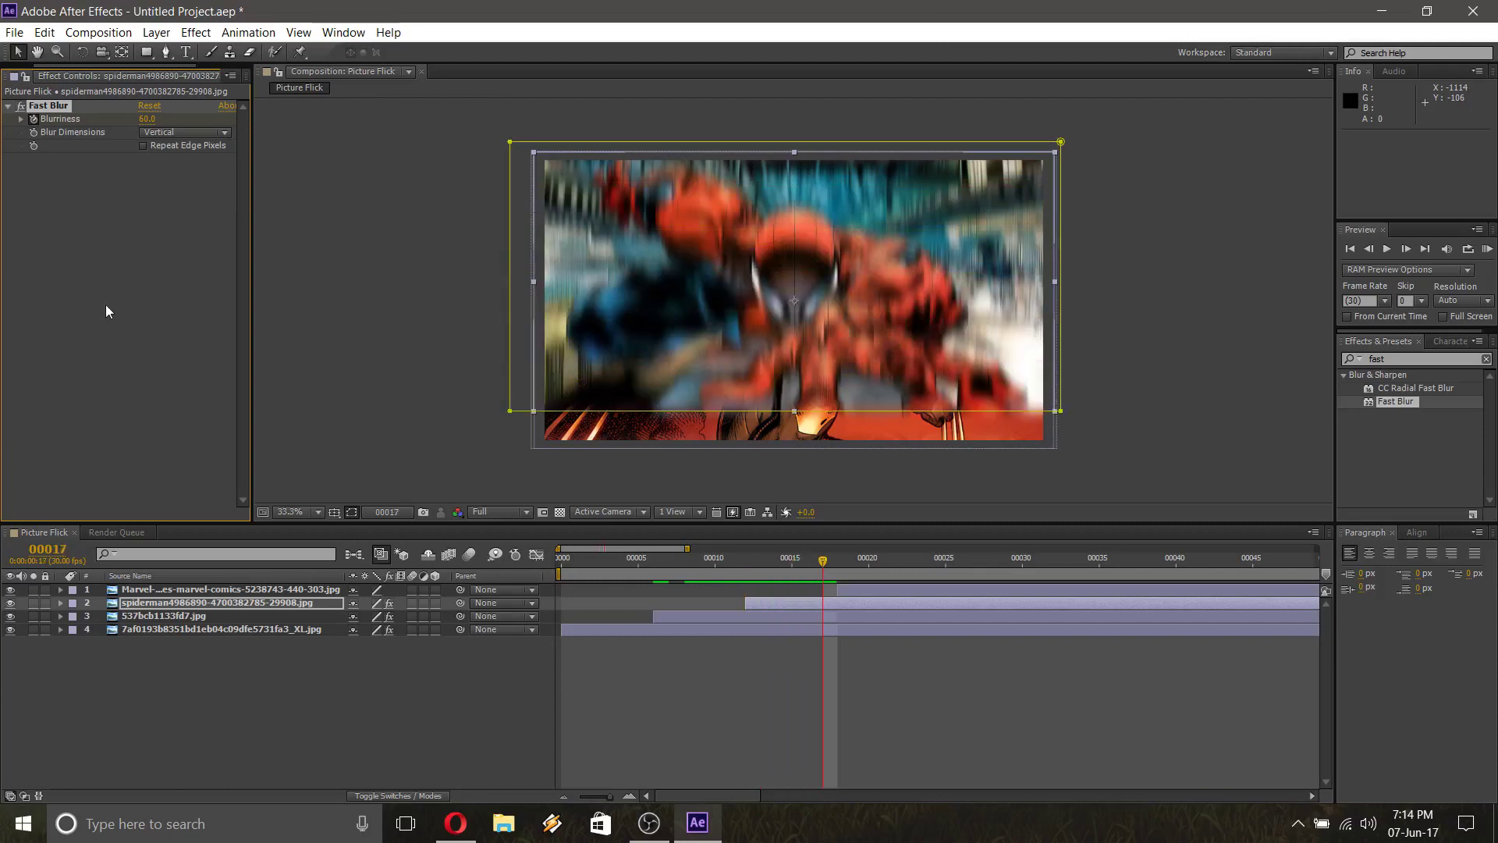
{"action": "left_click", "coordinate": [147, 119]}
{"action": "type", "text": "4"}
{"action": "key", "text": "Return"}
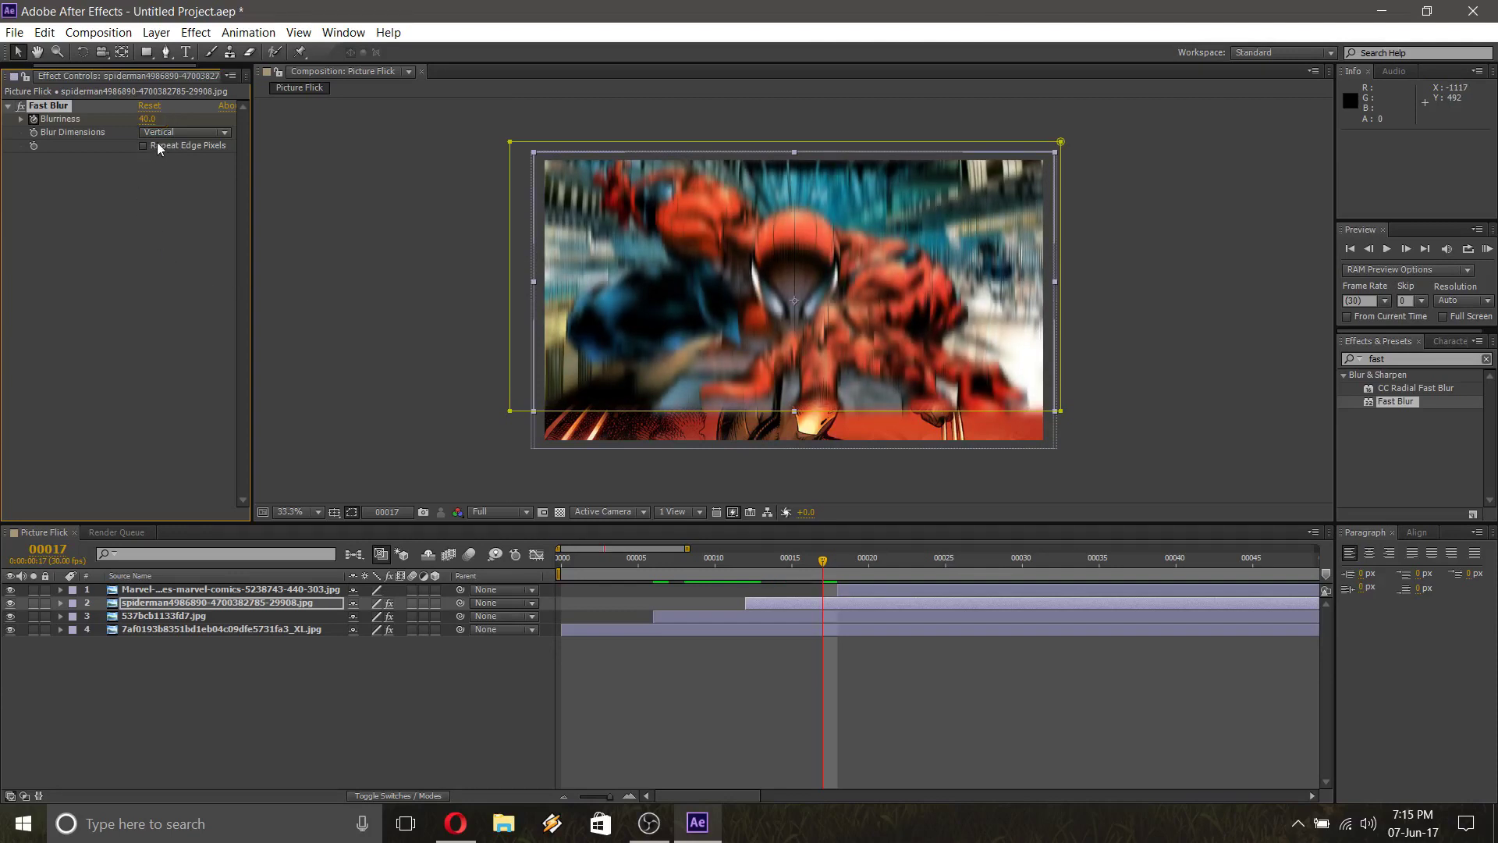
At frame 18, set the Fast Blur's Blurriness on the spiderman layer to 0
{"action": "key", "text": "Page_Down"}
{"action": "left_click", "coordinate": [146, 119]}
{"action": "type", "text": "0"}
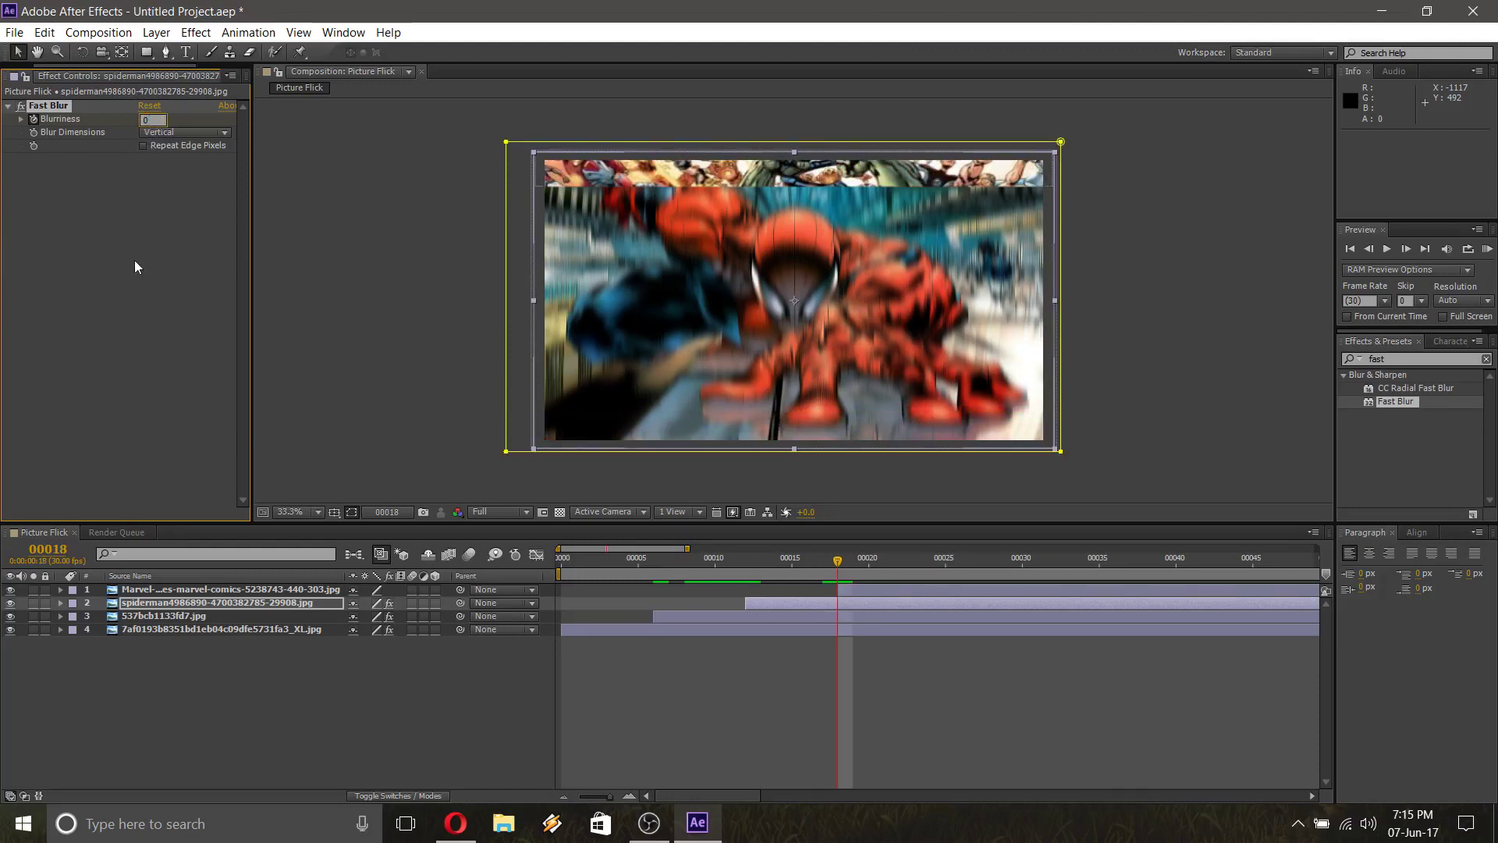
{"action": "key", "text": "Return"}
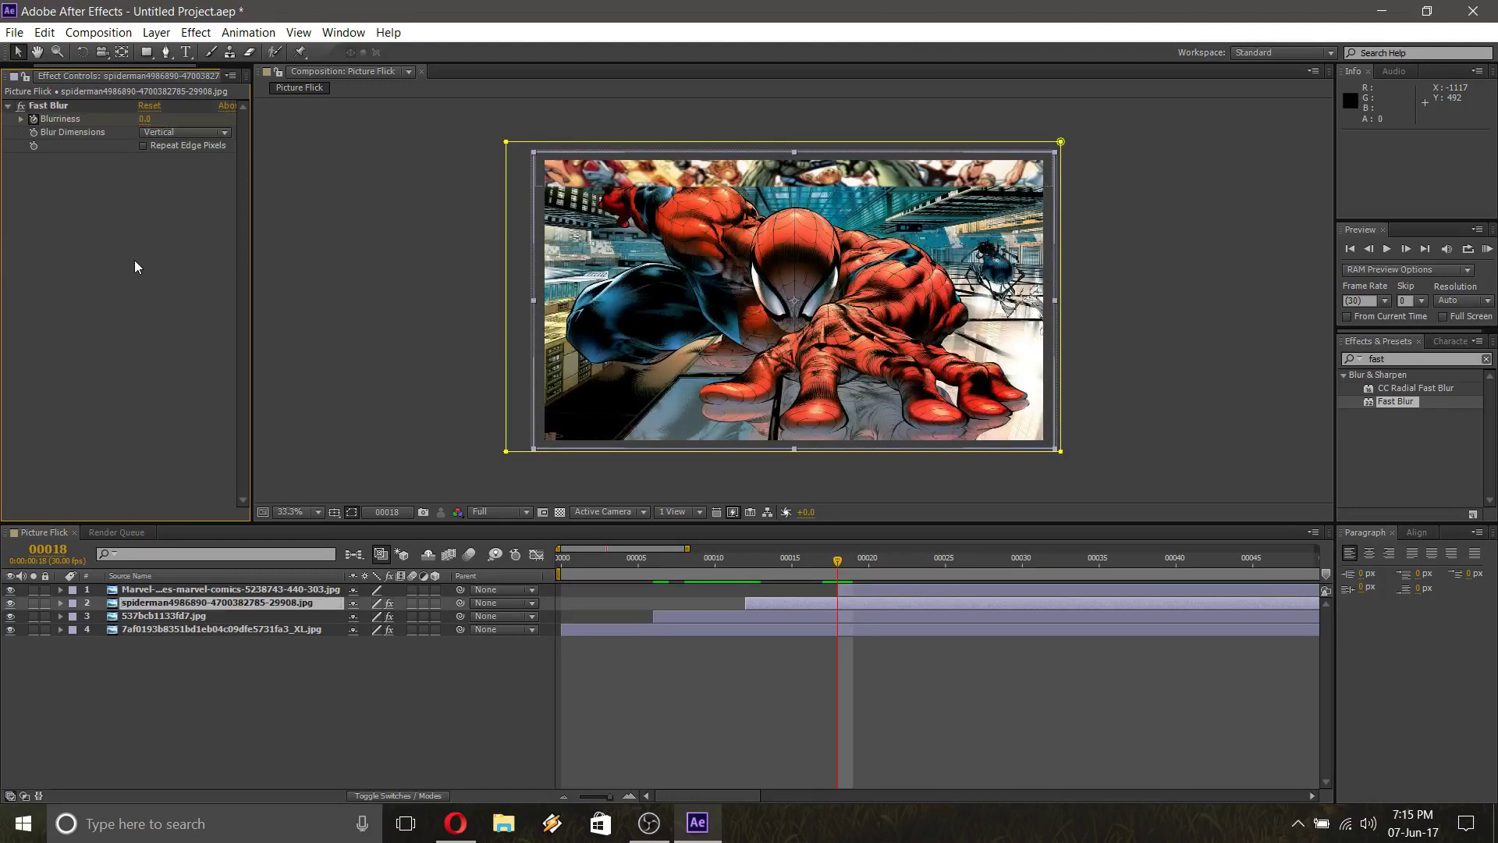
Step back and forth between frames 12 and 18 to examine the spiderman layer's blurred reveal
{"action": "key", "text": "Page_Up"}
{"action": "key", "text": "Page_Up"}
{"action": "key", "text": "Page_Up"}
{"action": "key", "text": "Page_Up"}
{"action": "key", "text": "Page_Up"}
{"action": "key", "text": "Page_Down"}
{"action": "key", "text": "Page_Down"}
{"action": "key", "text": "Page_Down"}
{"action": "key", "text": "Page_Down"}
{"action": "key", "text": "Page_Down"}
{"action": "key", "text": "Page_Up"}
{"action": "key", "text": "Page_Up"}
{"action": "key", "text": "Page_Up"}
{"action": "key", "text": "Page_Up"}
{"action": "key", "text": "Page_Up"}
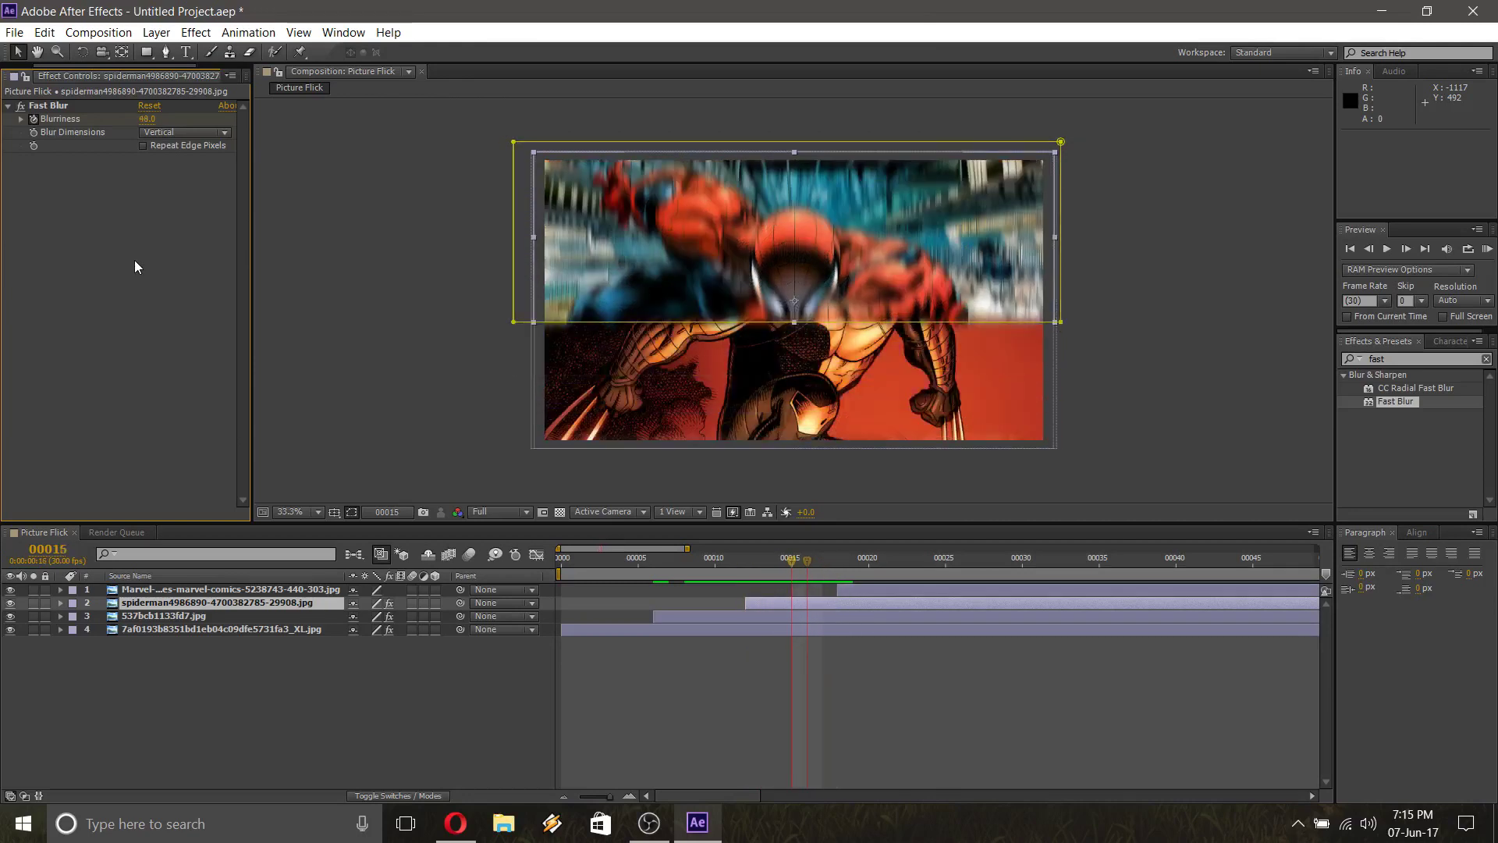
{"action": "key", "text": "Page_Up"}
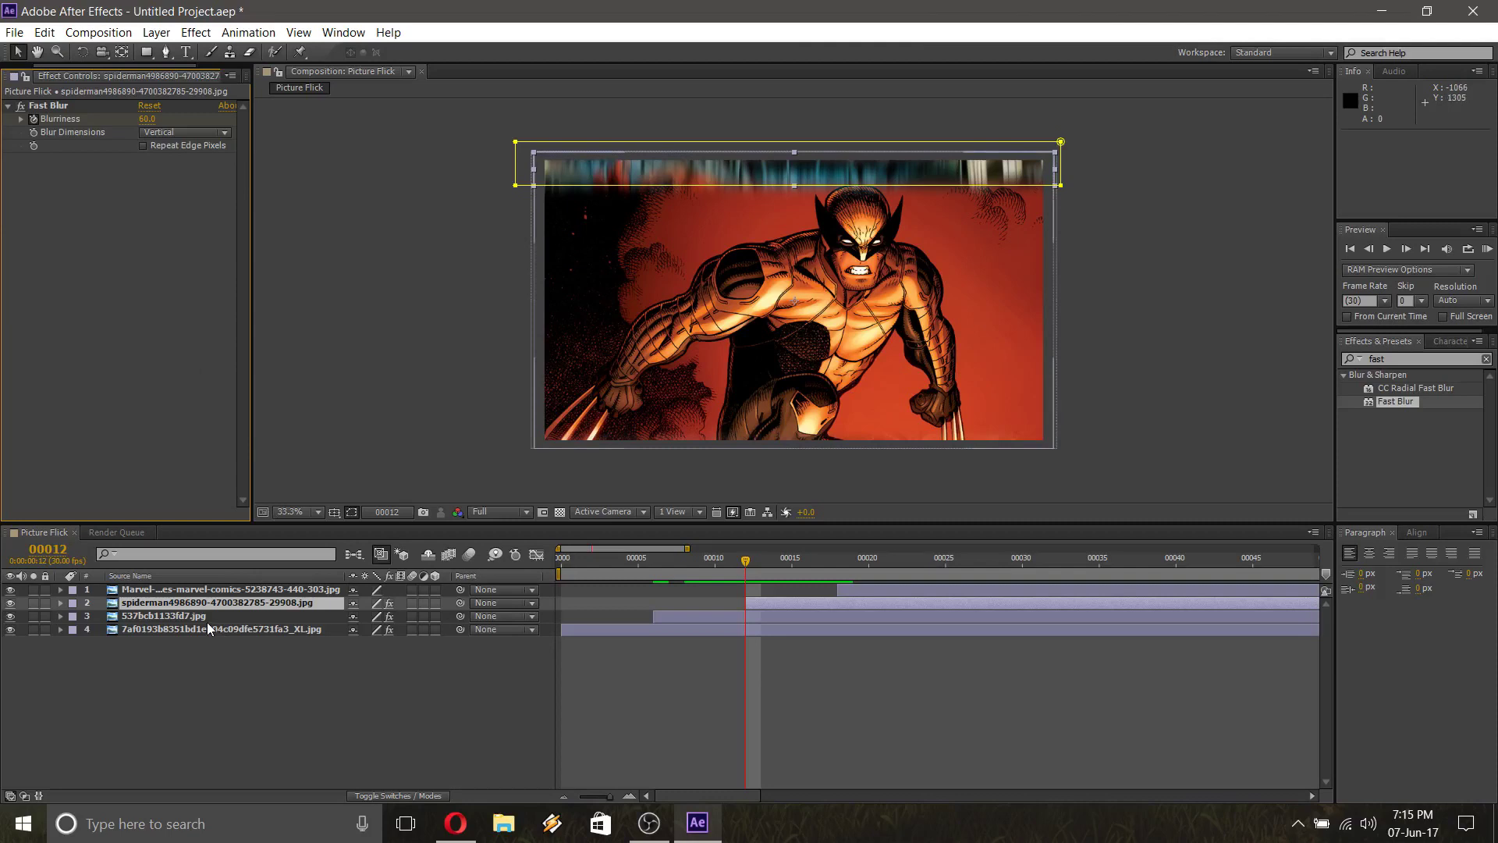
Set the spiderman layer's mask feather to 60 pixels, preview its reveal through frame 18, and collapse the layer's properties
{"action": "key", "text": "f"}
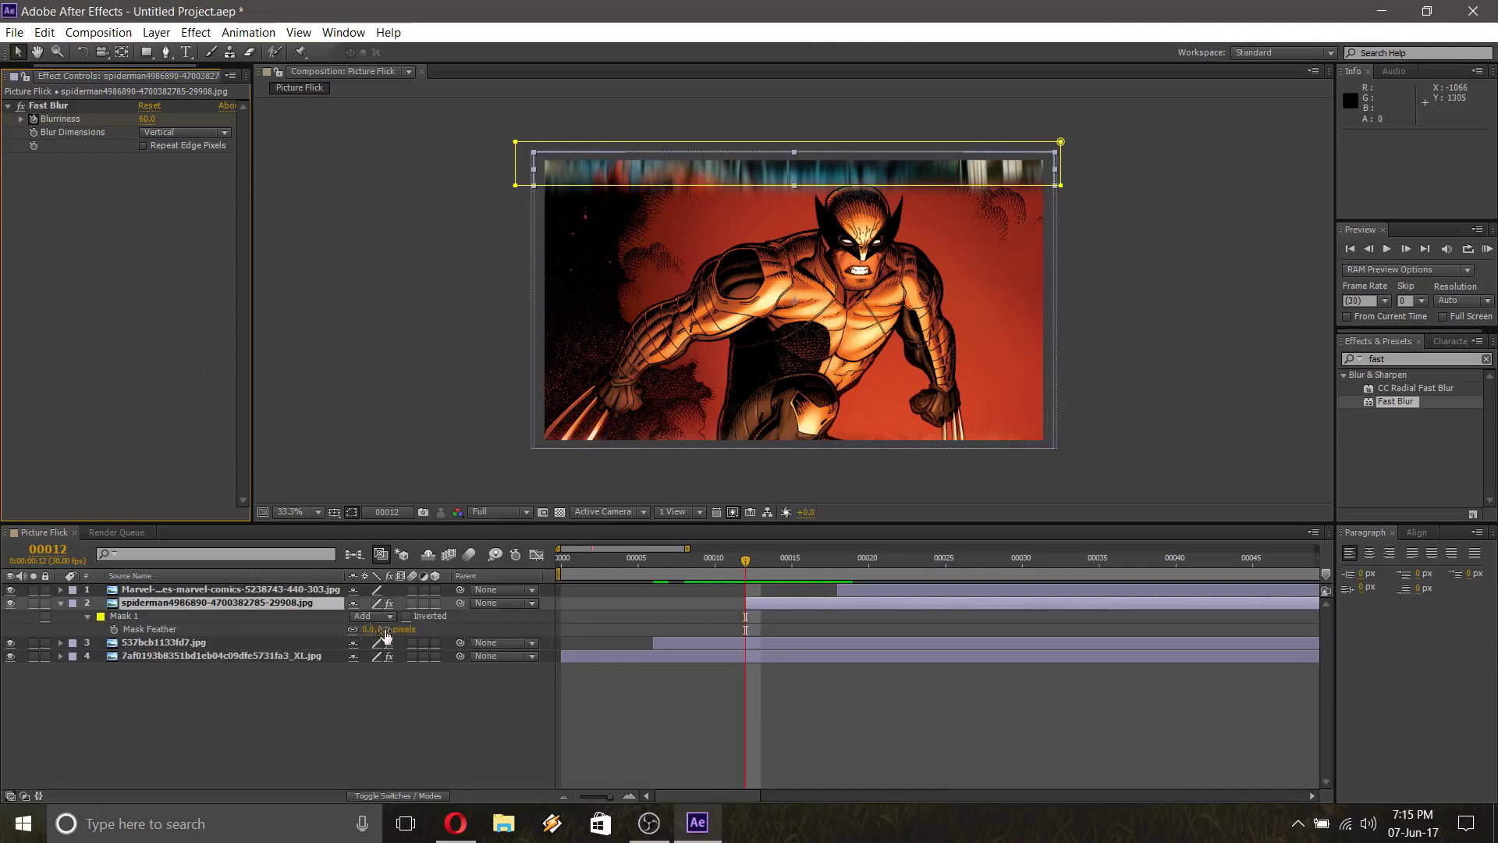
{"action": "left_click_drag", "start_coordinate": [384, 631], "coordinate": [443, 641]}
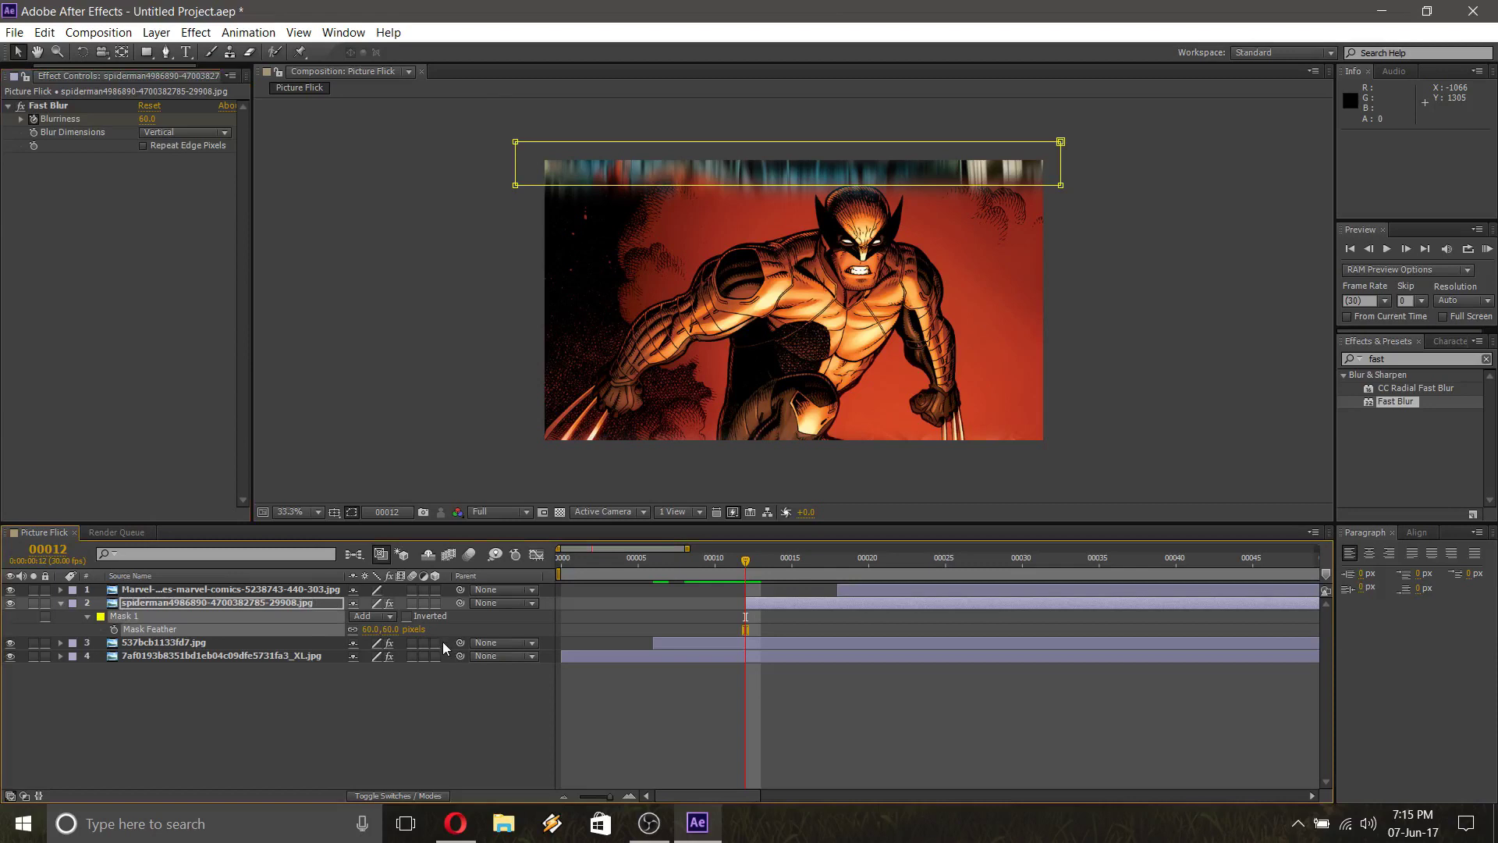
{"action": "key", "text": "Page_Down"}
{"action": "key", "text": "Page_Down"}
{"action": "key", "text": "Page_Down"}
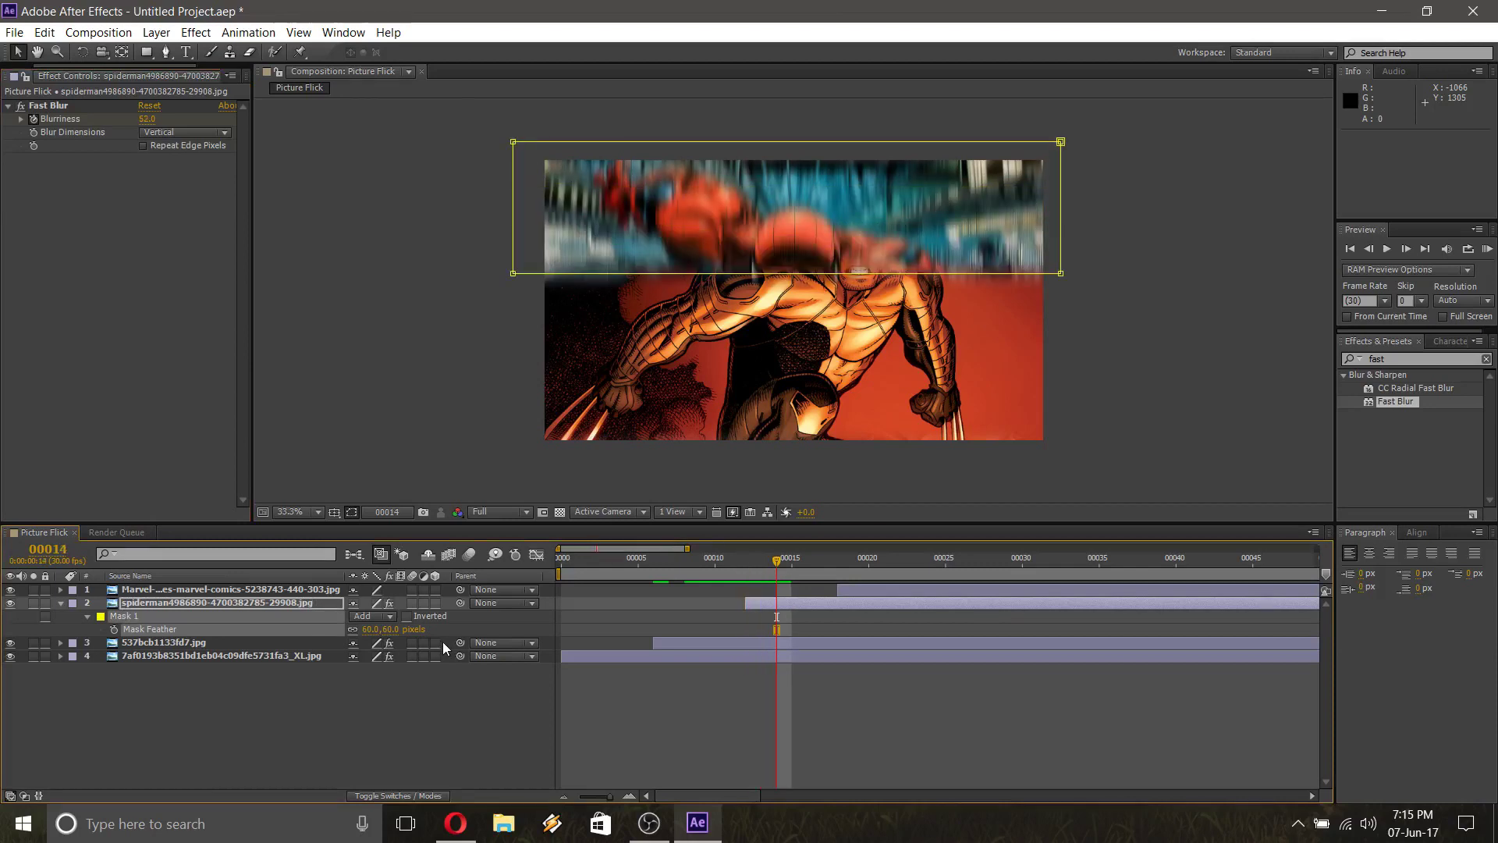
{"action": "key", "text": "Page_Down"}
{"action": "key", "text": "Page_Down"}
{"action": "key", "text": "Page_Down"}
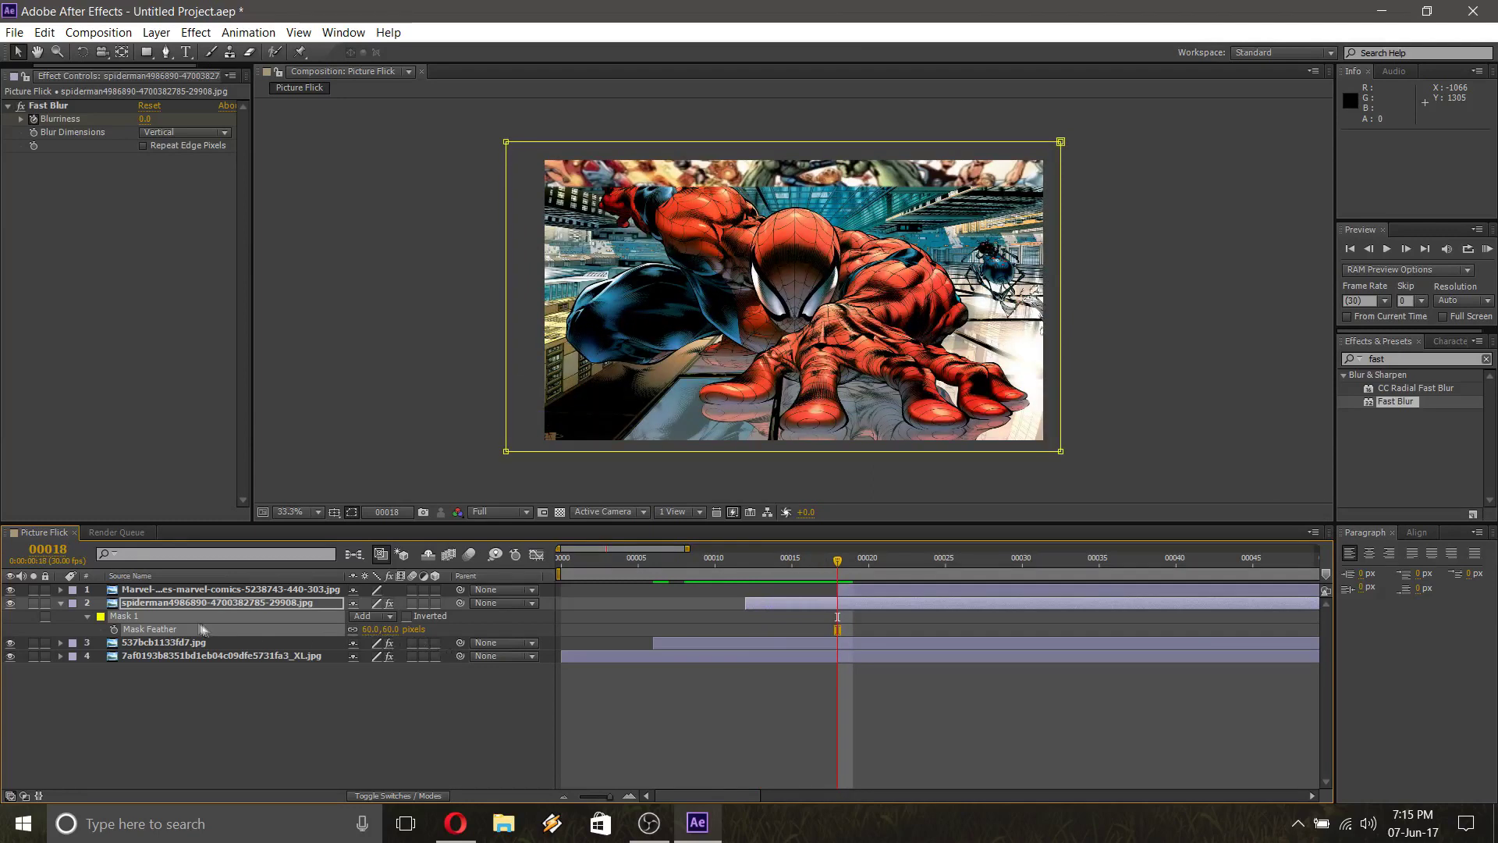
{"action": "left_click", "coordinate": [60, 604]}
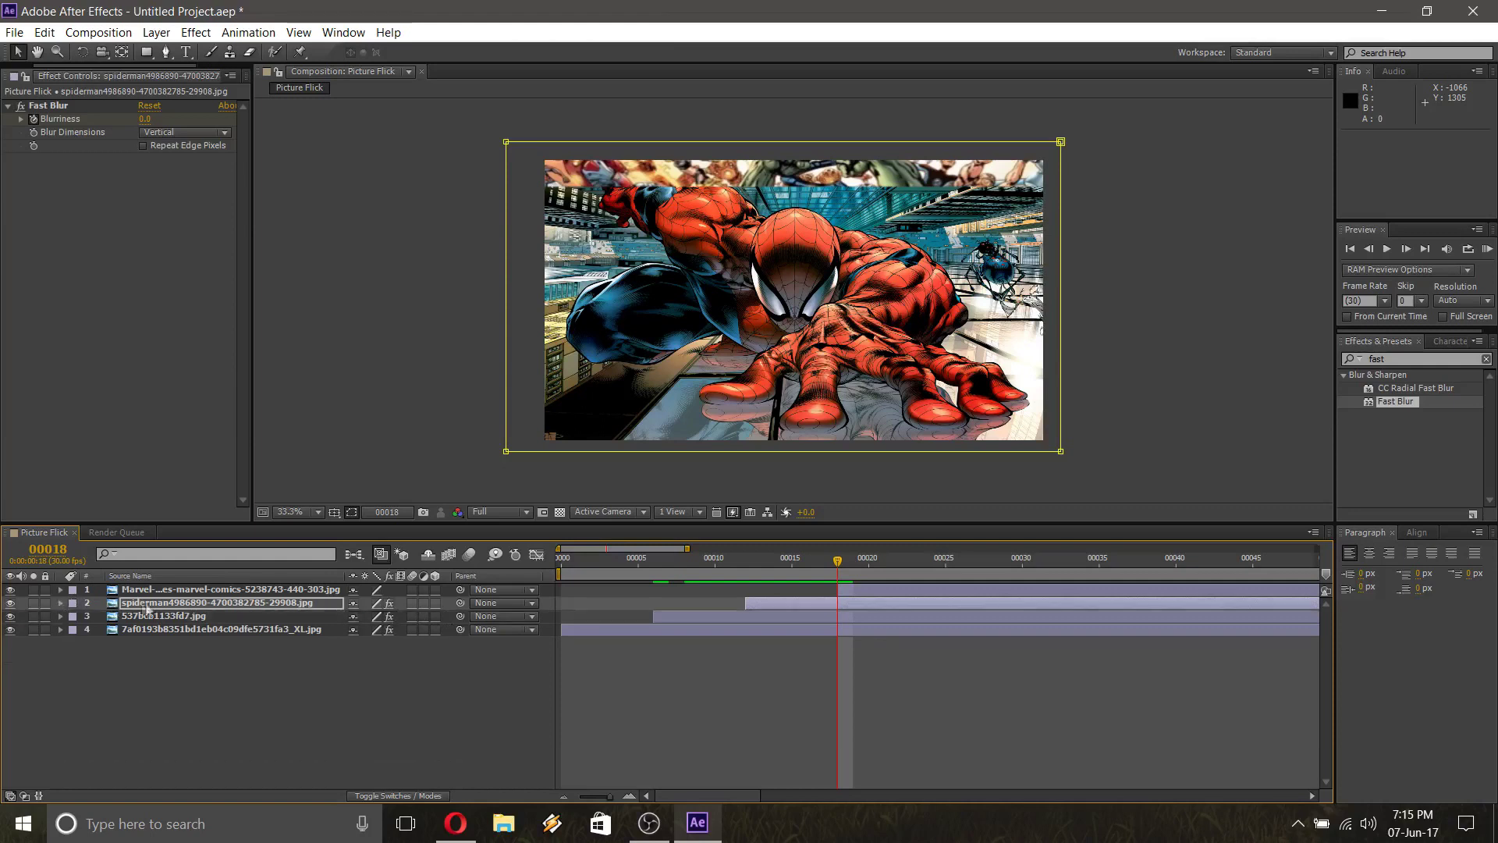
At frame 18, apply Fast Blur to the Marvel-Heroes layer with Vertical dimensions and Blurriness keyframed at 60
{"action": "left_click", "coordinate": [177, 593]}
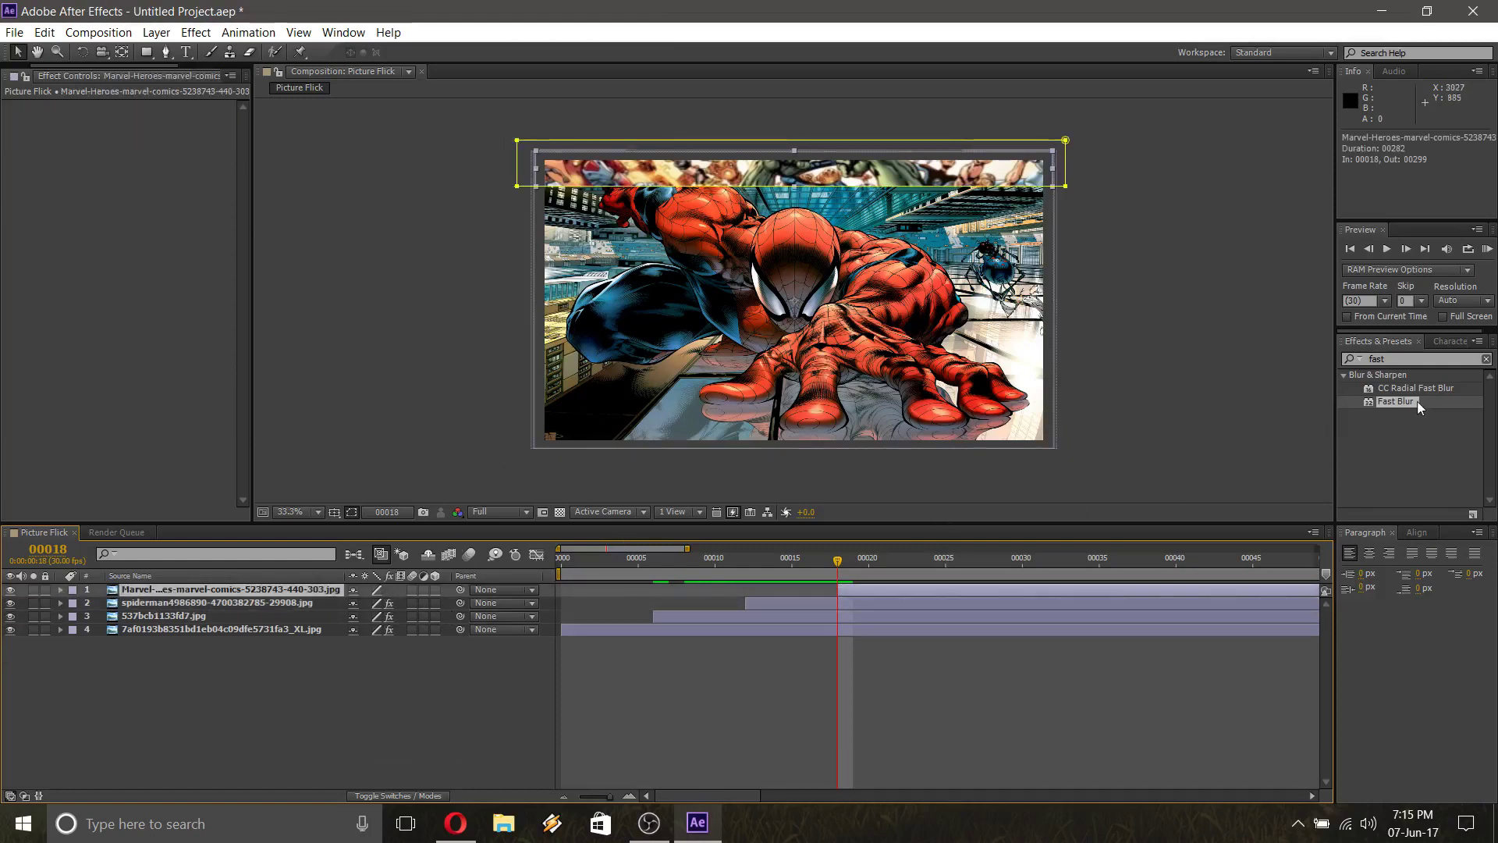
{"action": "left_click_drag", "start_coordinate": [1415, 401], "coordinate": [186, 592]}
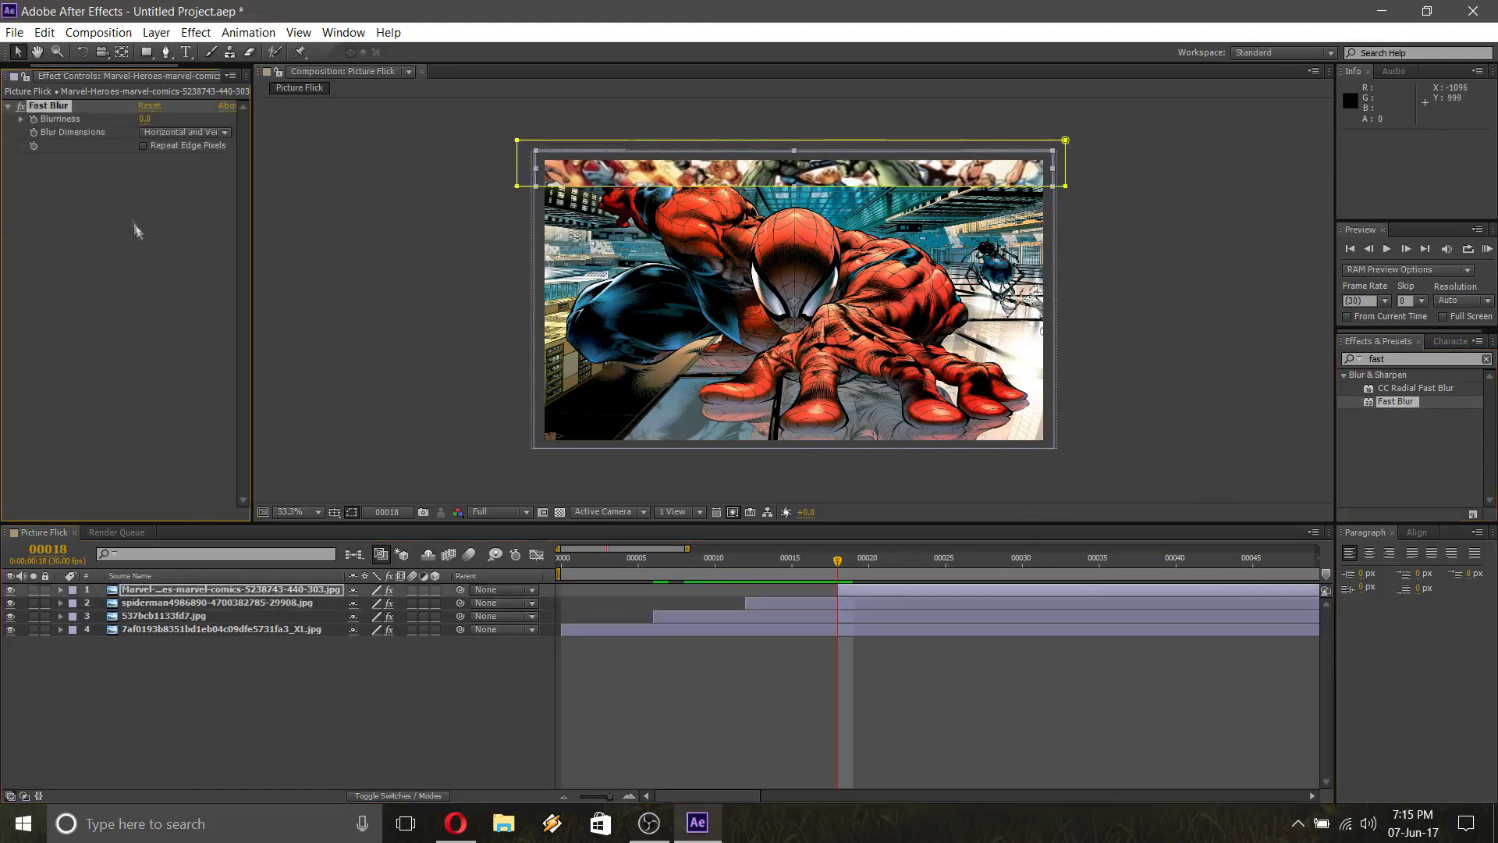
{"action": "left_click", "coordinate": [145, 119]}
{"action": "type", "text": "60"}
{"action": "left_click", "coordinate": [170, 132]}
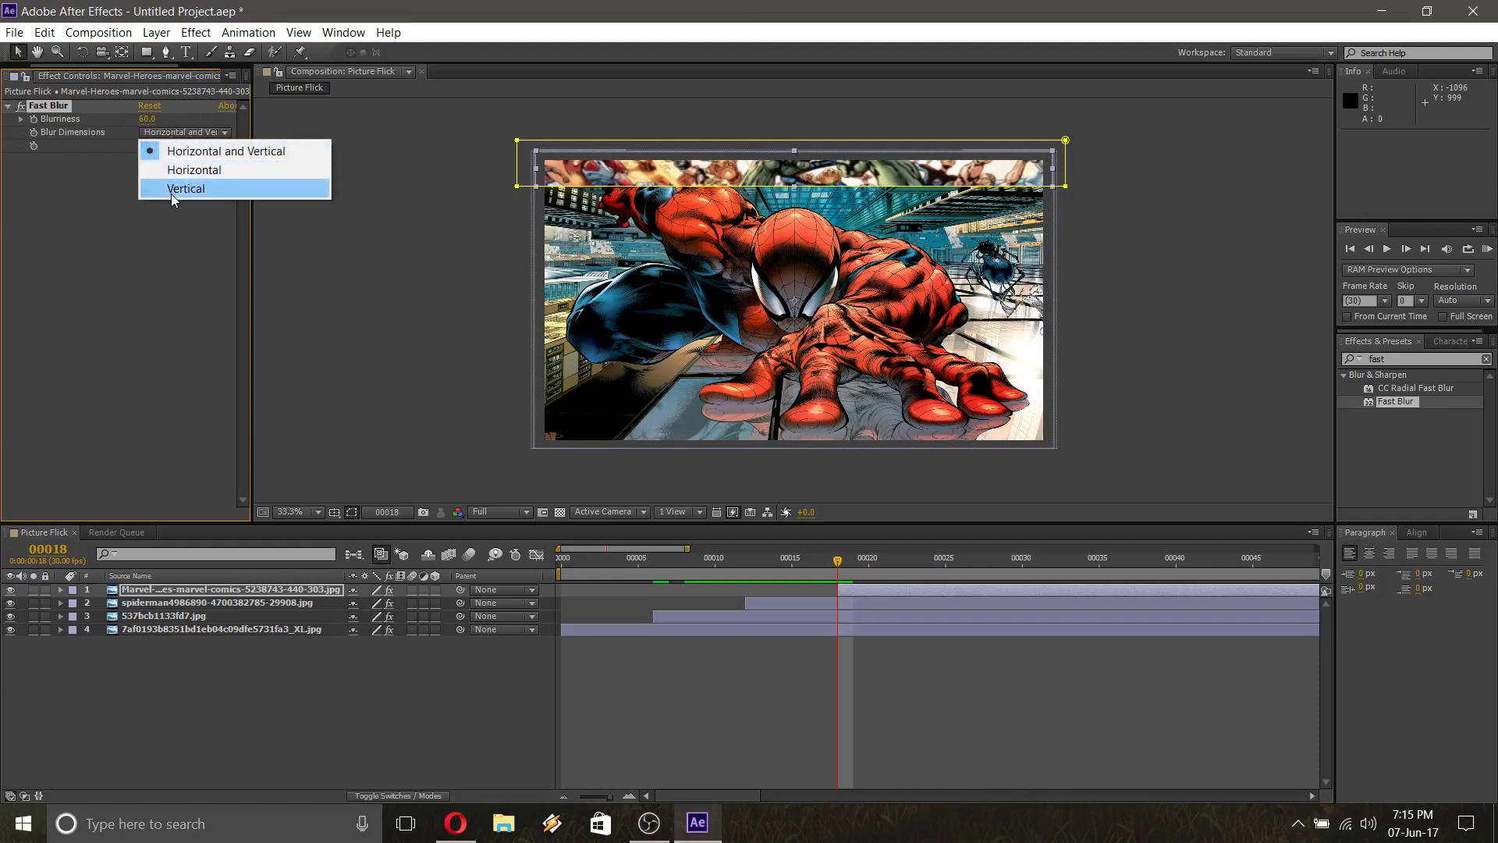
{"action": "left_click", "coordinate": [172, 189]}
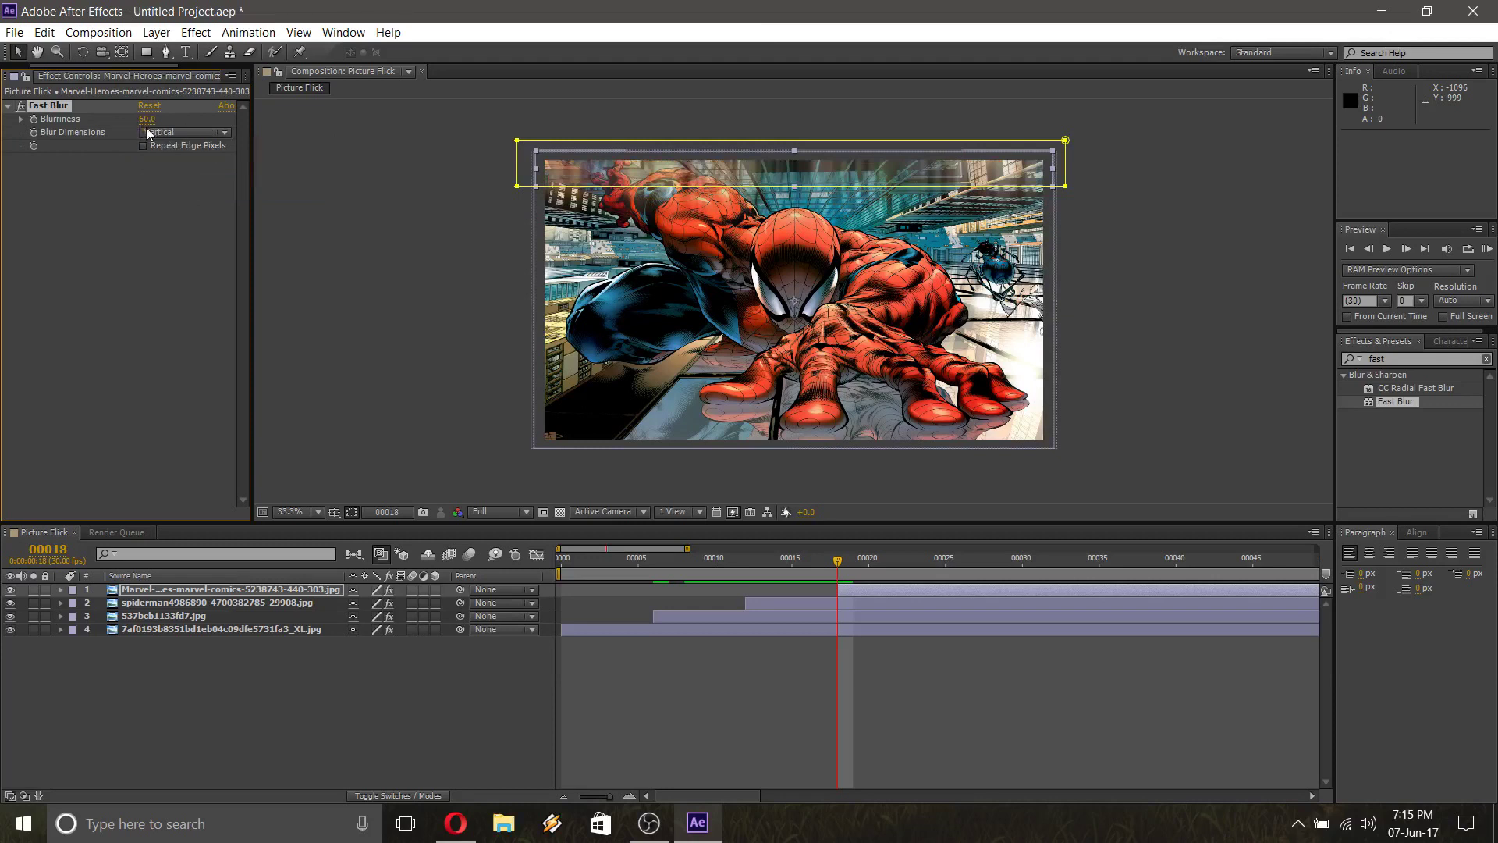
{"action": "left_click", "coordinate": [33, 120]}
At frame 23, set the Fast Blur's Blurriness on the Marvel-Heroes layer to 40
{"action": "key", "text": "Page_Down"}
{"action": "key", "text": "Page_Down"}
{"action": "key", "text": "Page_Down"}
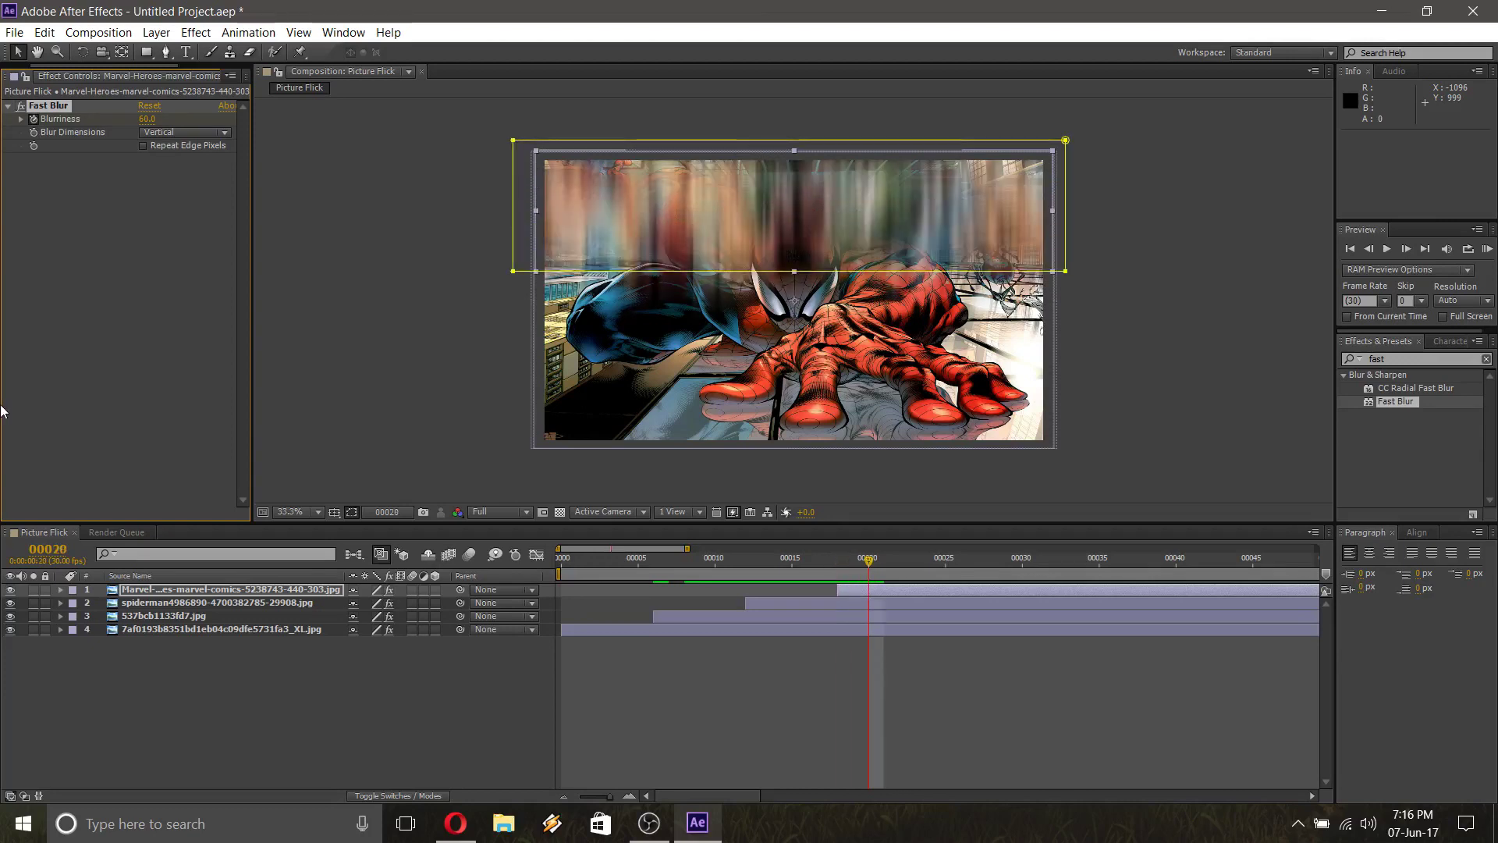
{"action": "key", "text": "Page_Down"}
{"action": "key", "text": "Page_Down"}
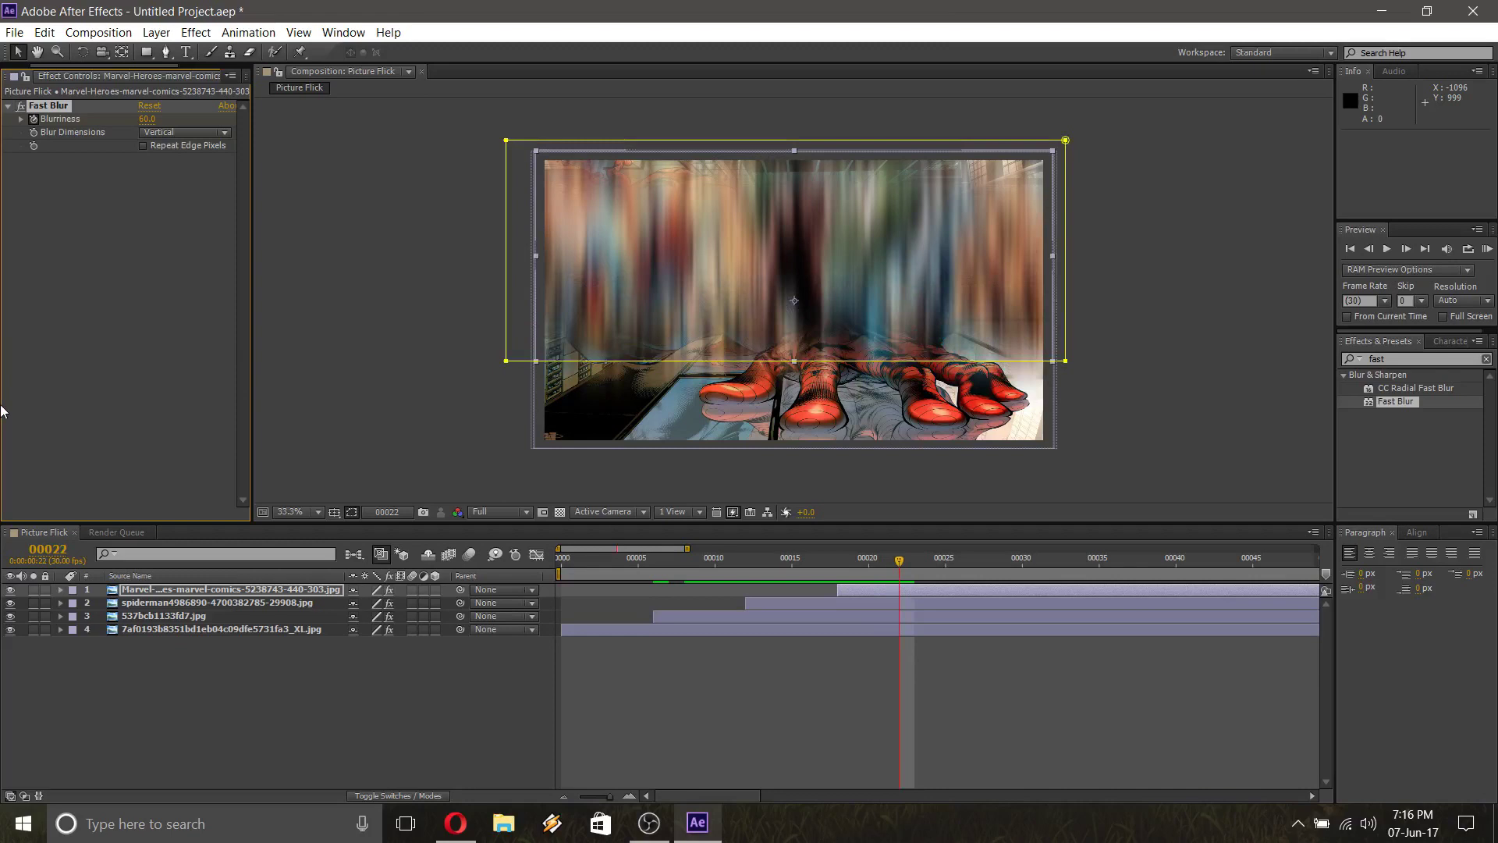
{"action": "left_click", "coordinate": [147, 119]}
{"action": "type", "text": "4"}
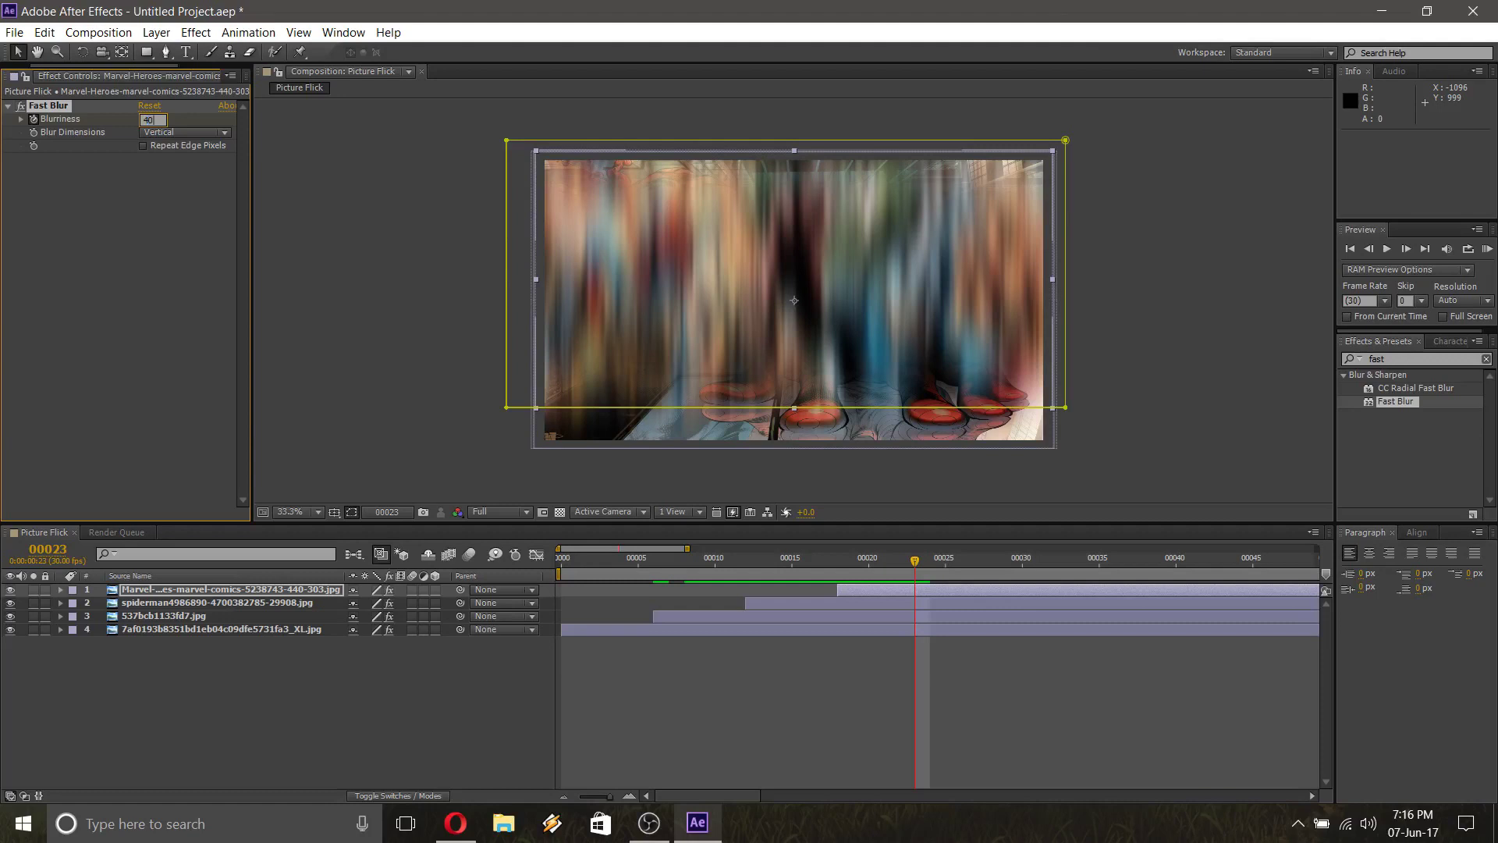
{"action": "type", "text": "0"}
{"action": "key", "text": "Return"}
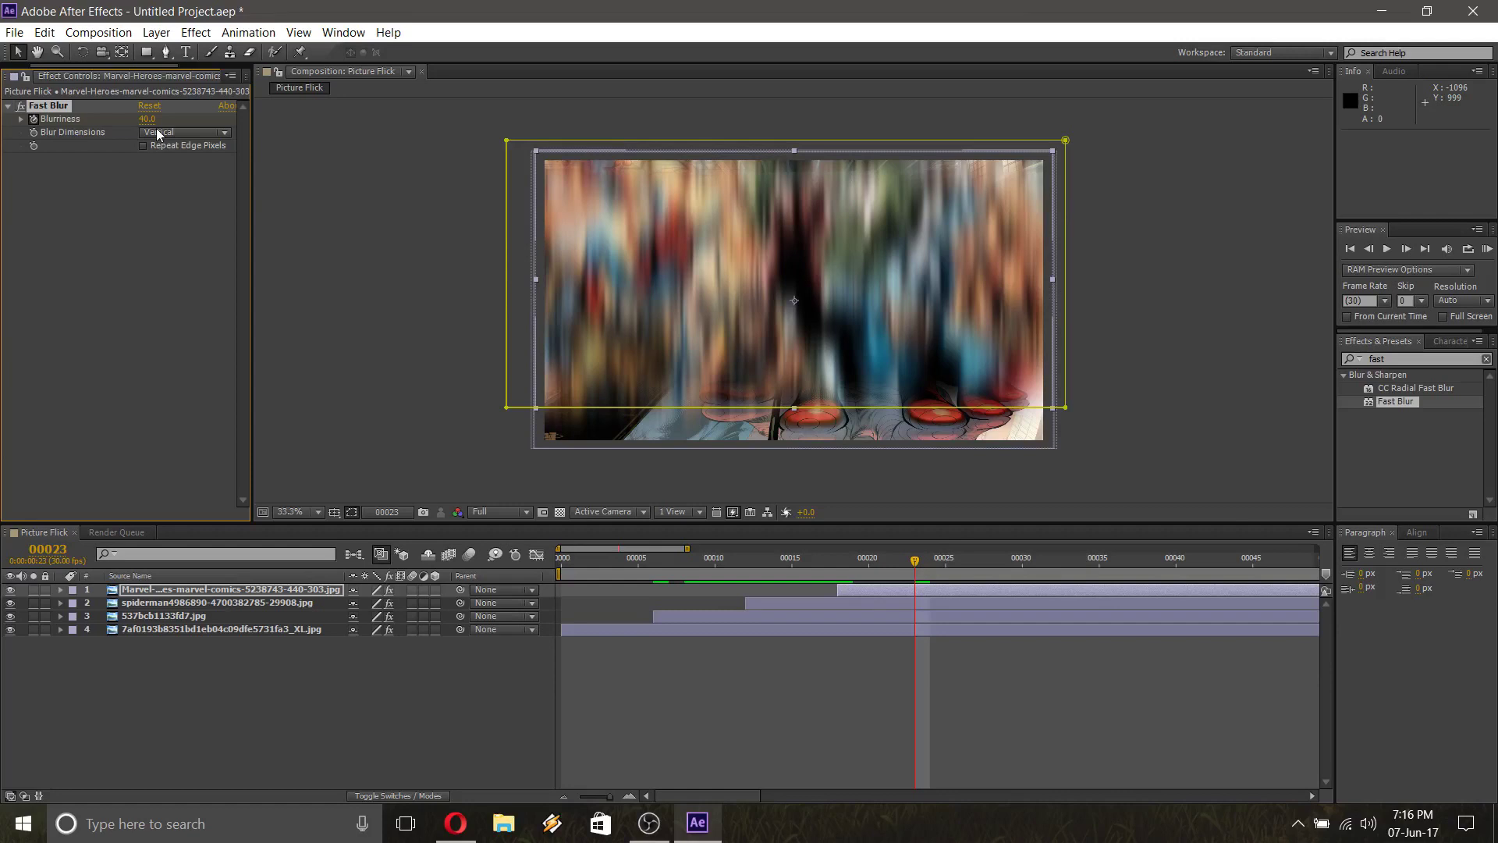
At frame 24, set the Marvel-Heroes layer's Fast Blur Blurriness to 0 and step back through its reveal
{"action": "key", "text": "Page_Down"}
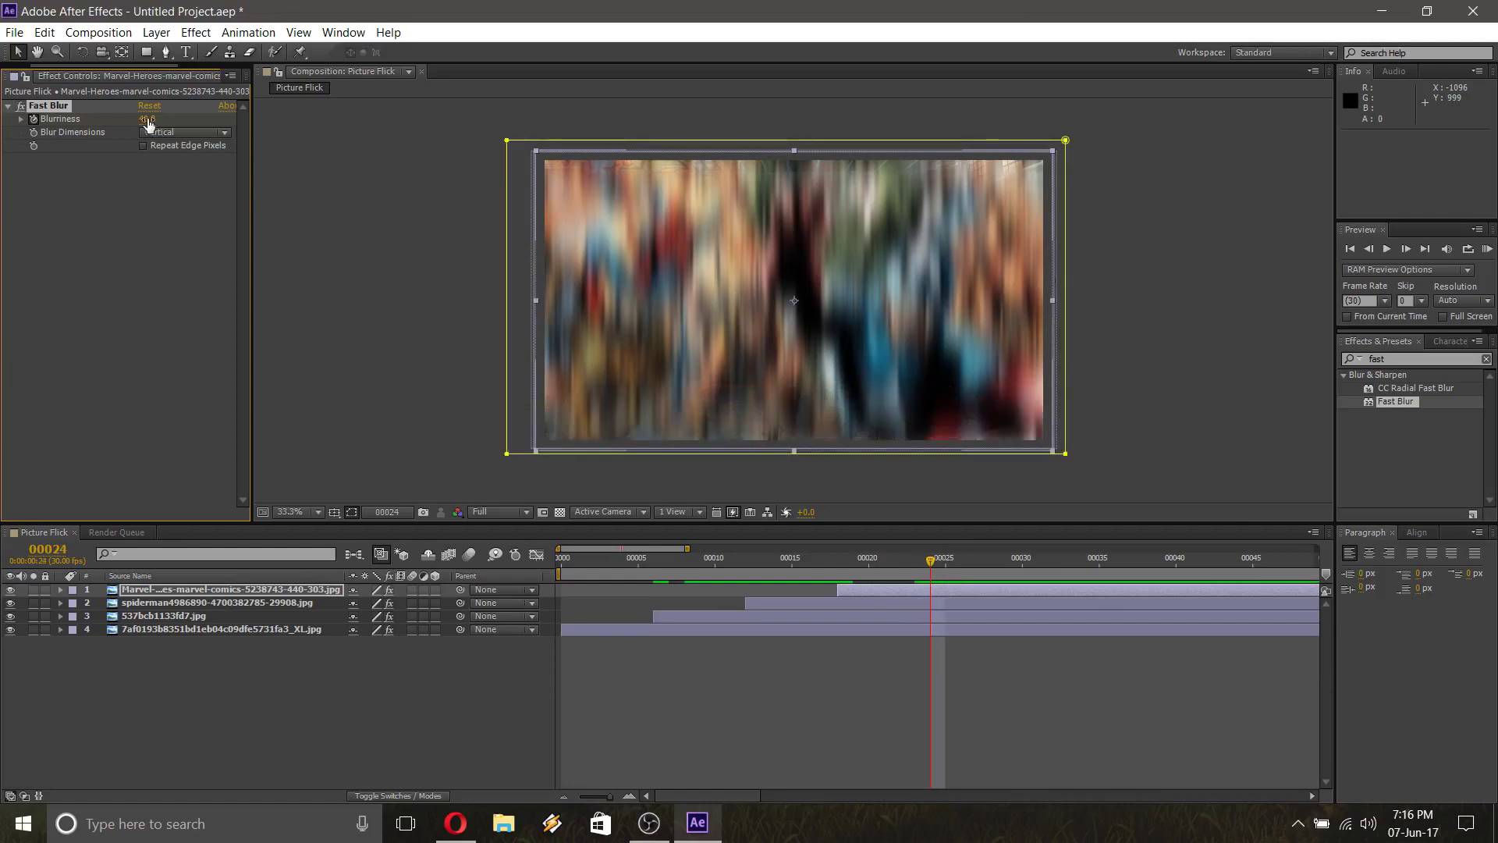
{"action": "left_click", "coordinate": [148, 121]}
{"action": "type", "text": "0"}
{"action": "key", "text": "Return"}
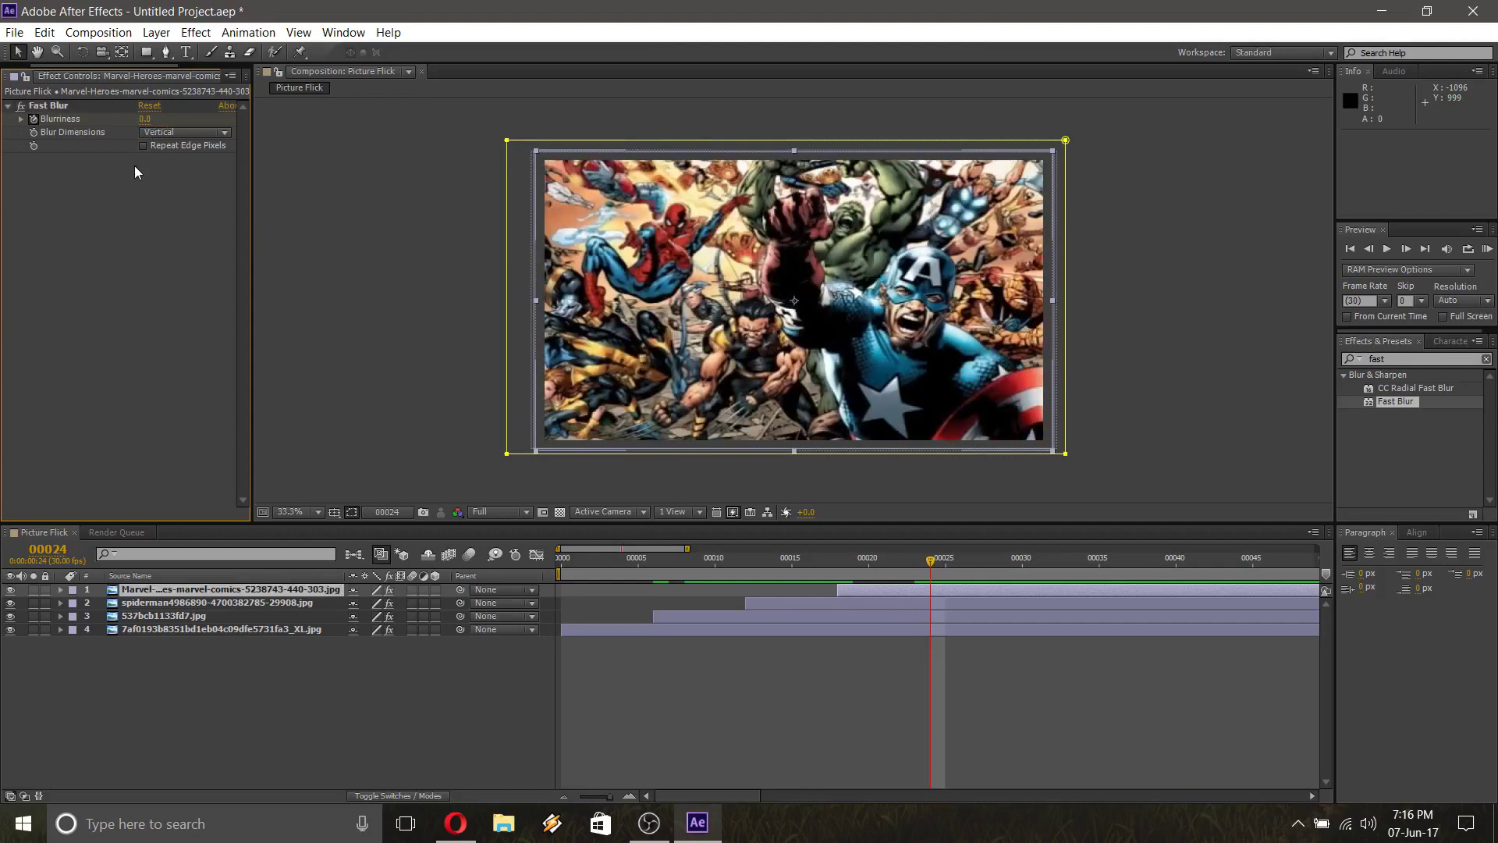
{"action": "key", "text": "Page_Up"}
{"action": "key", "text": "Page_Up"}
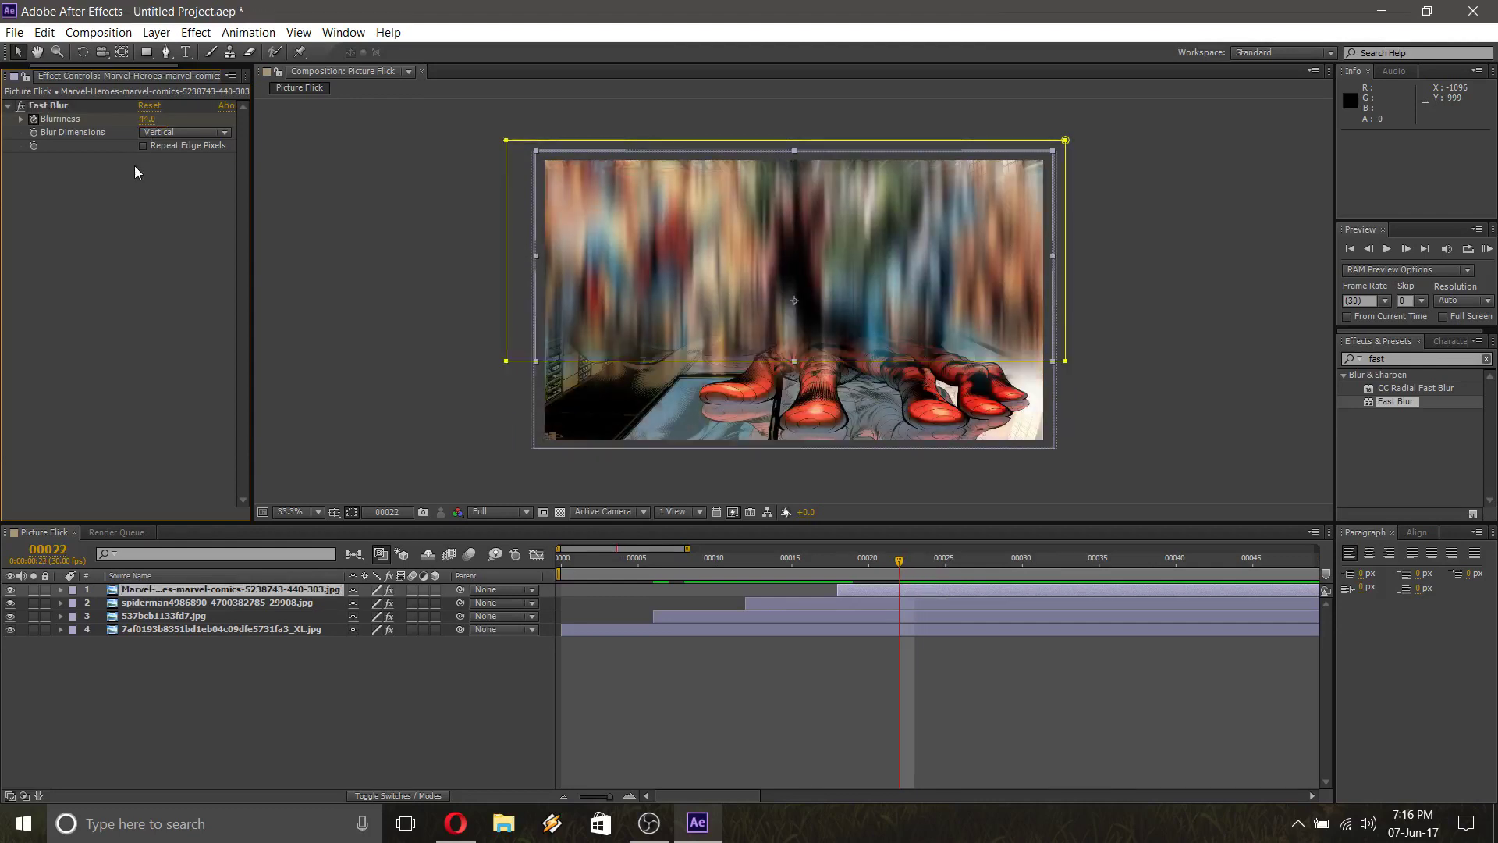
{"action": "key", "text": "Page_Up"}
{"action": "key", "text": "Page_Up"}
{"action": "key", "text": "Page_Up"}
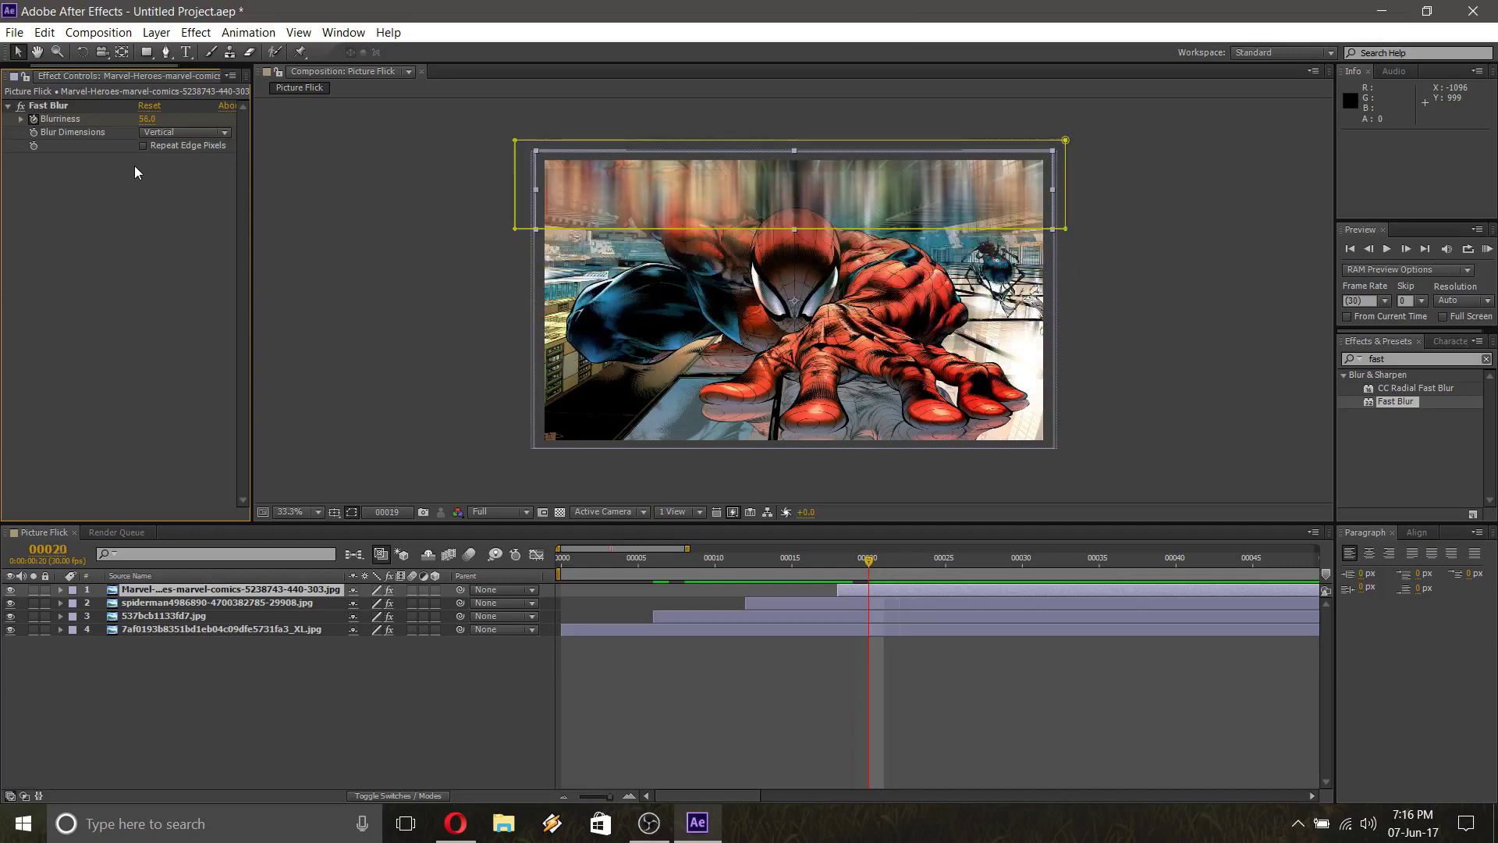
Step through the Marvel-Heroes layer's blurred reveal frame by frame up to frame 24
{"action": "key", "text": "Page_Down"}
{"action": "key", "text": "Page_Down"}
{"action": "key", "text": "Page_Down"}
{"action": "key", "text": "Page_Down"}
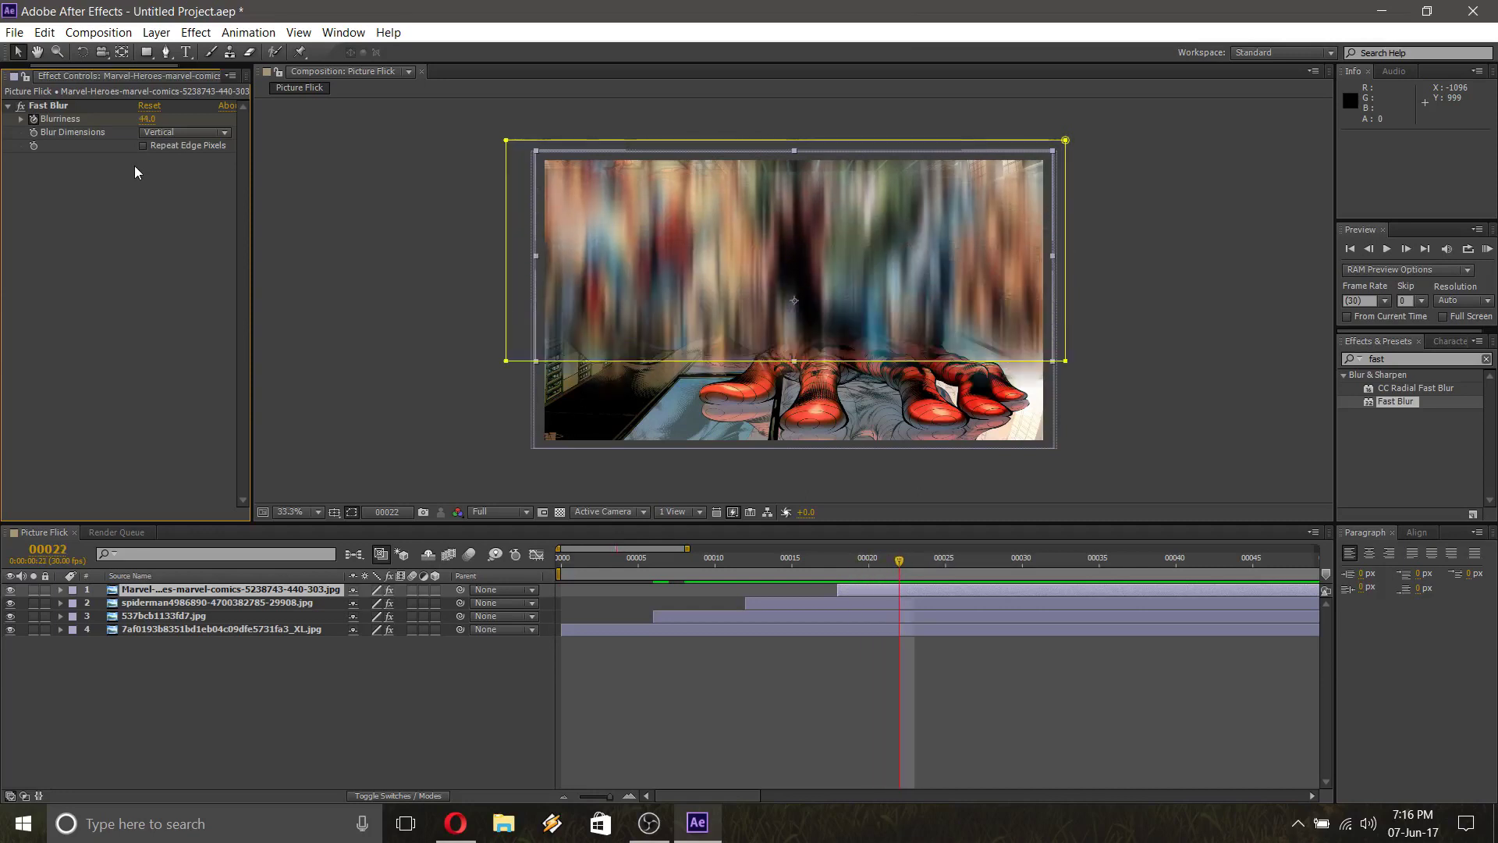
{"action": "key", "text": "Page_Down"}
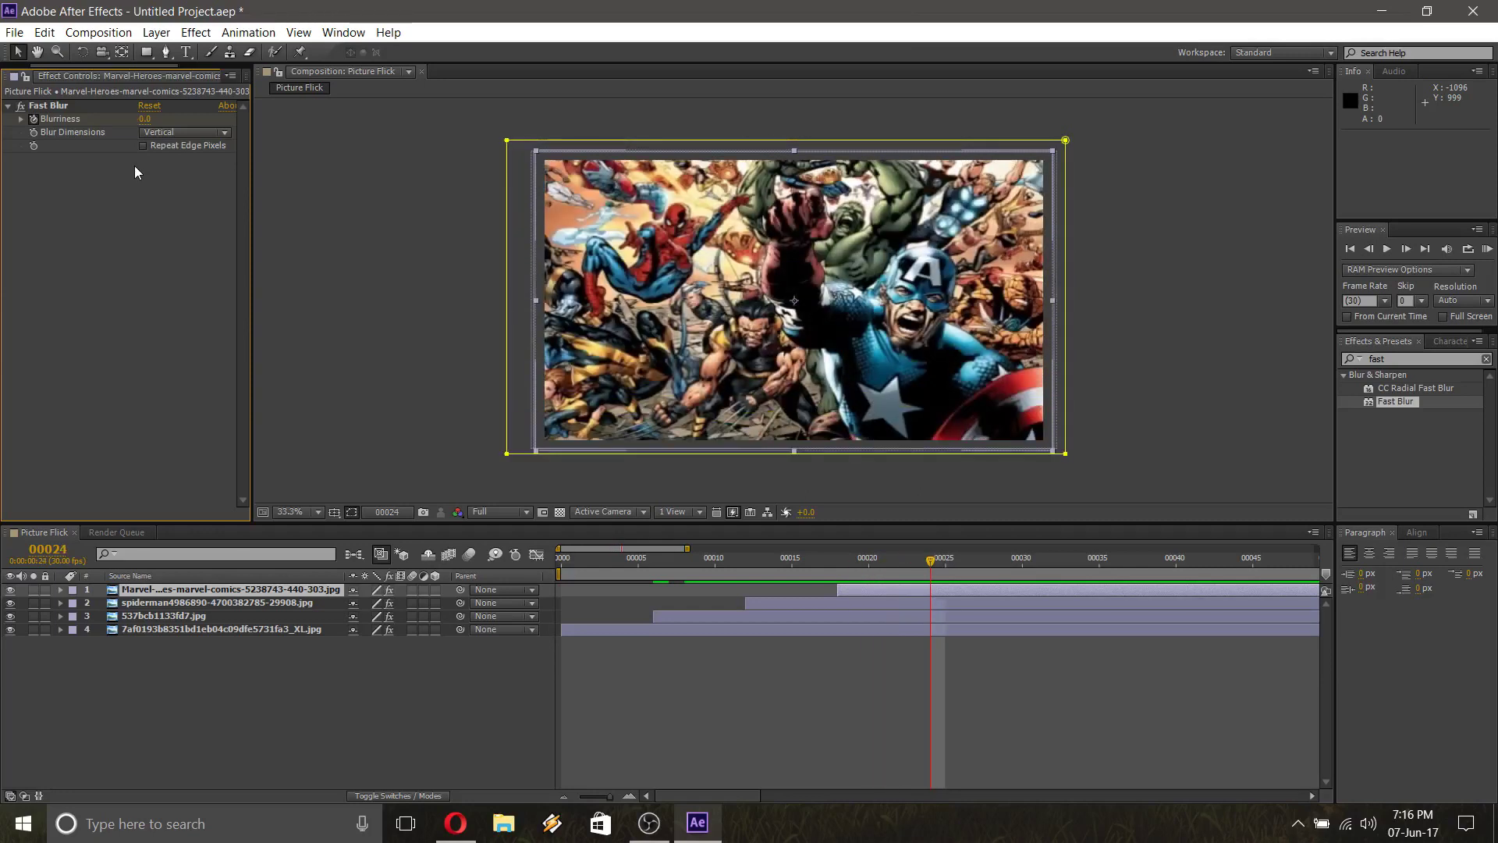
{"action": "key", "text": "Page_Up"}
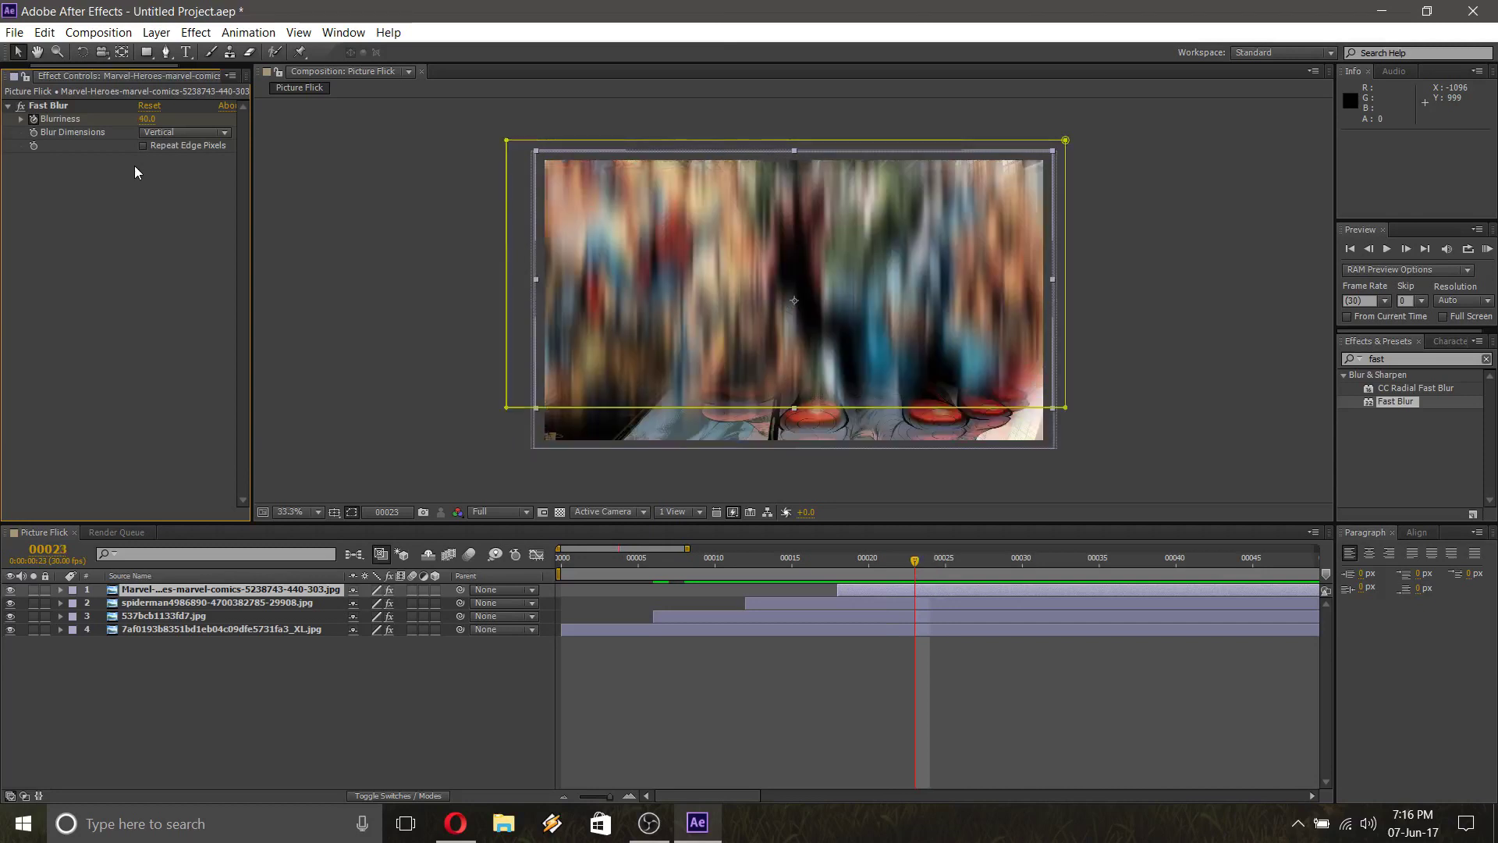
{"action": "key", "text": "Page_Down"}
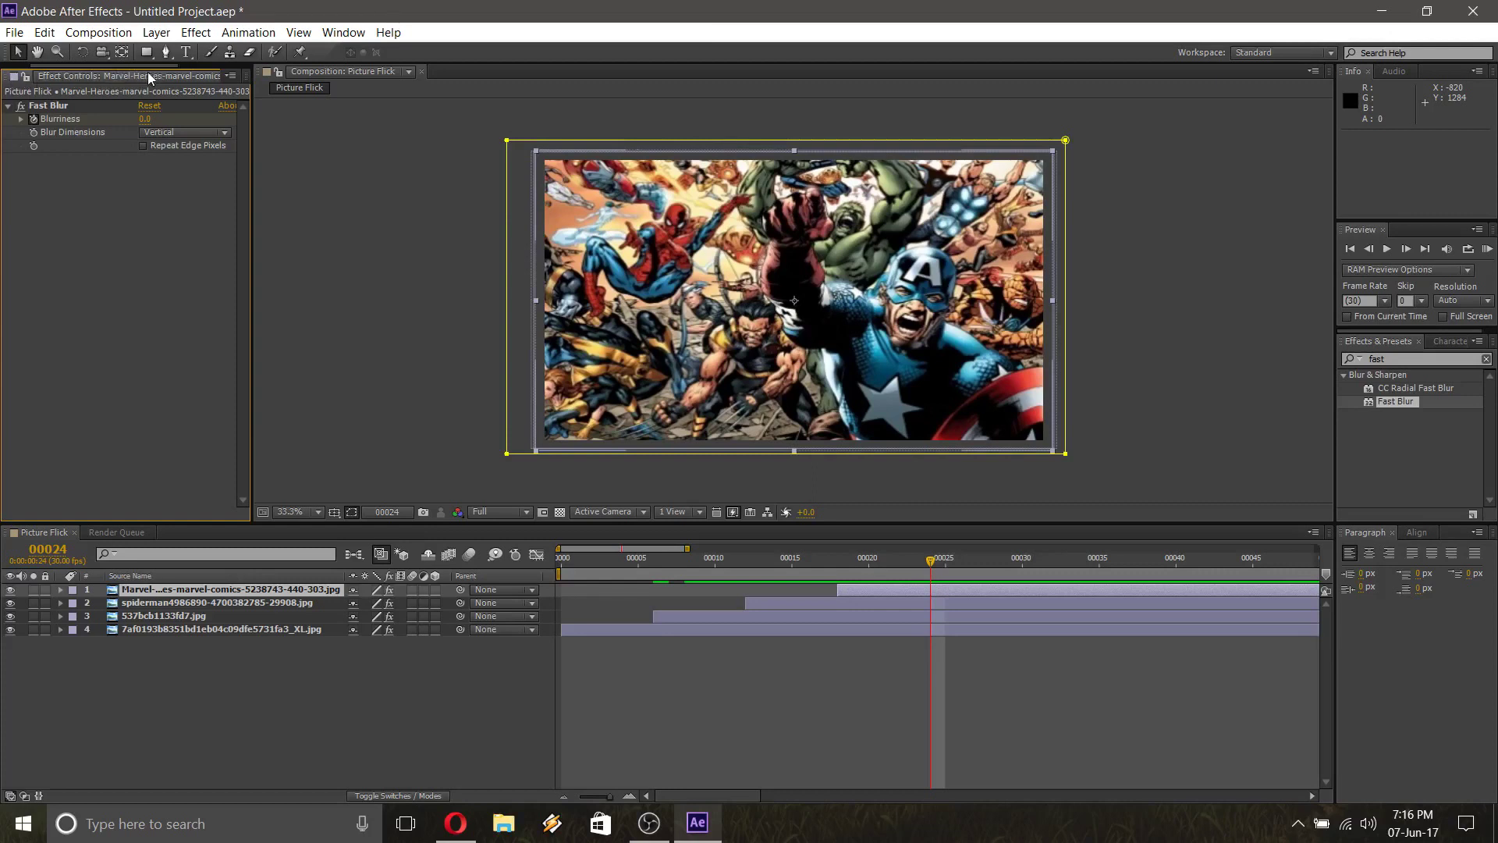
Examine the comic images in the project's Pics folder to choose the next picture for the sequence
{"action": "left_click", "coordinate": [20, 65]}
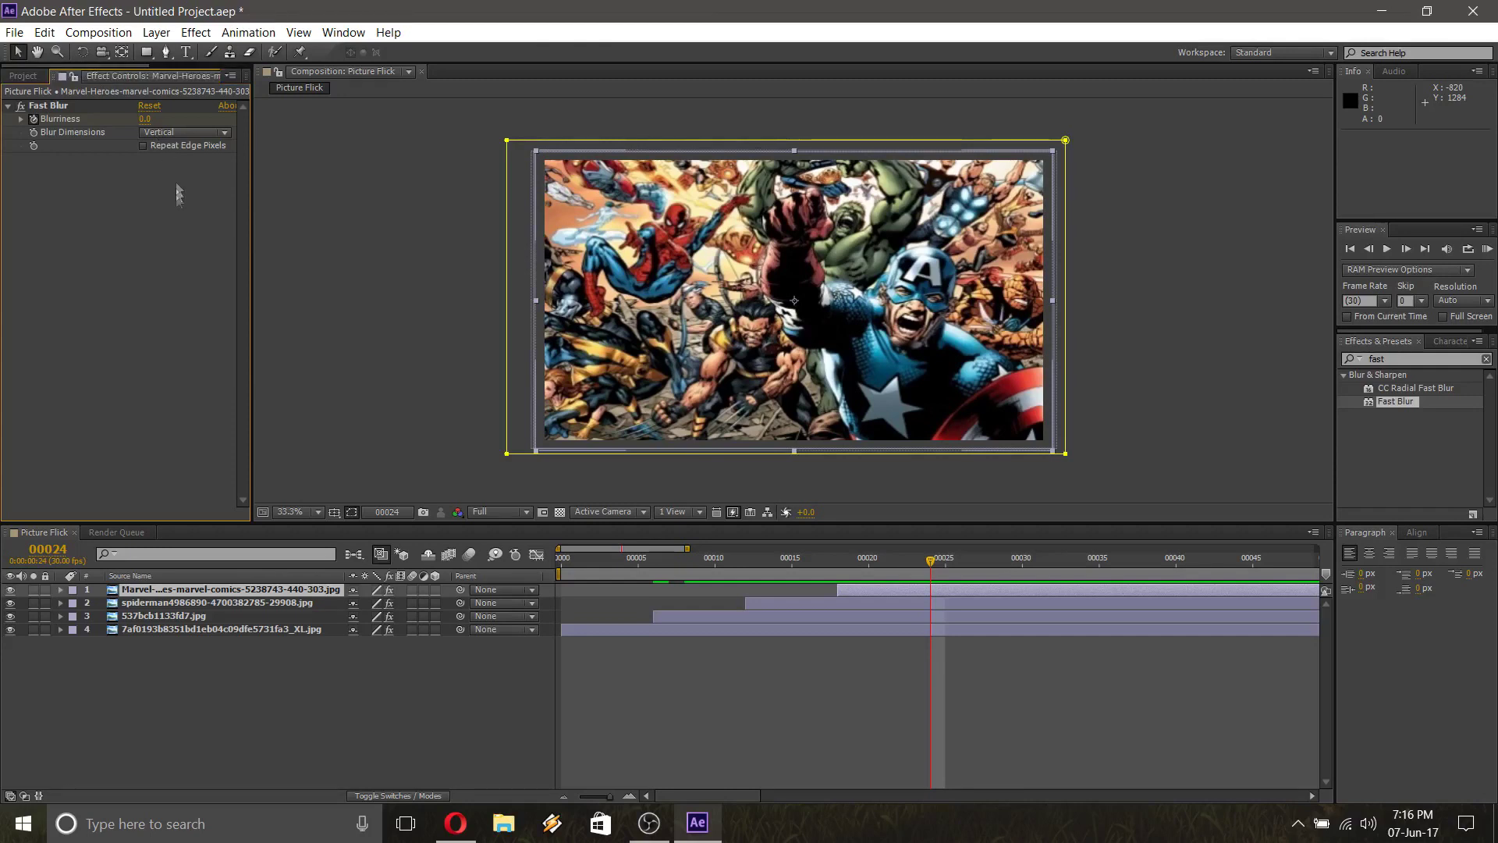
{"action": "left_click", "coordinate": [21, 77]}
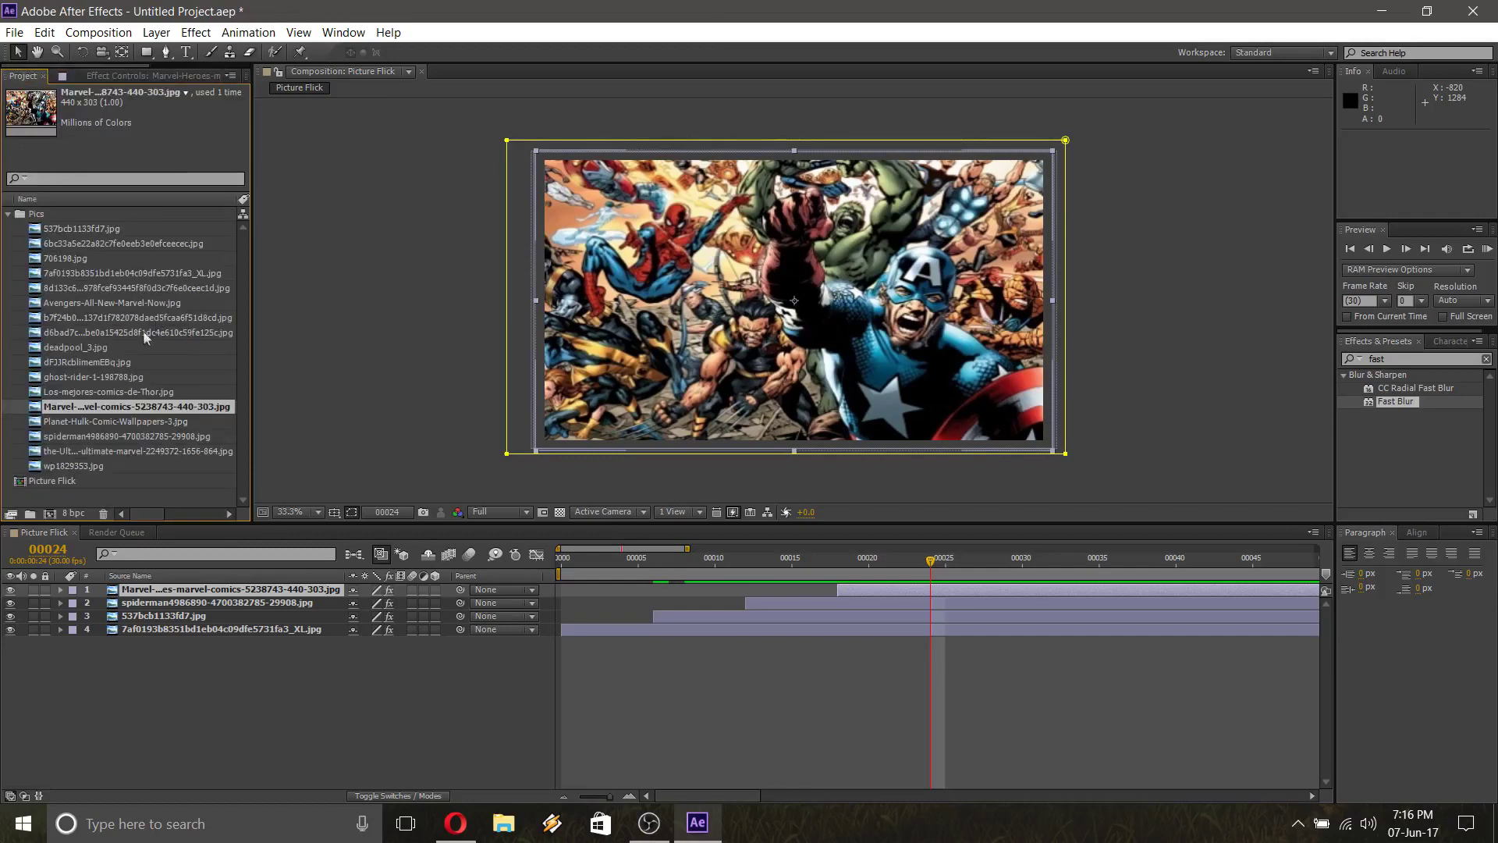
{"action": "left_click", "coordinate": [186, 64]}
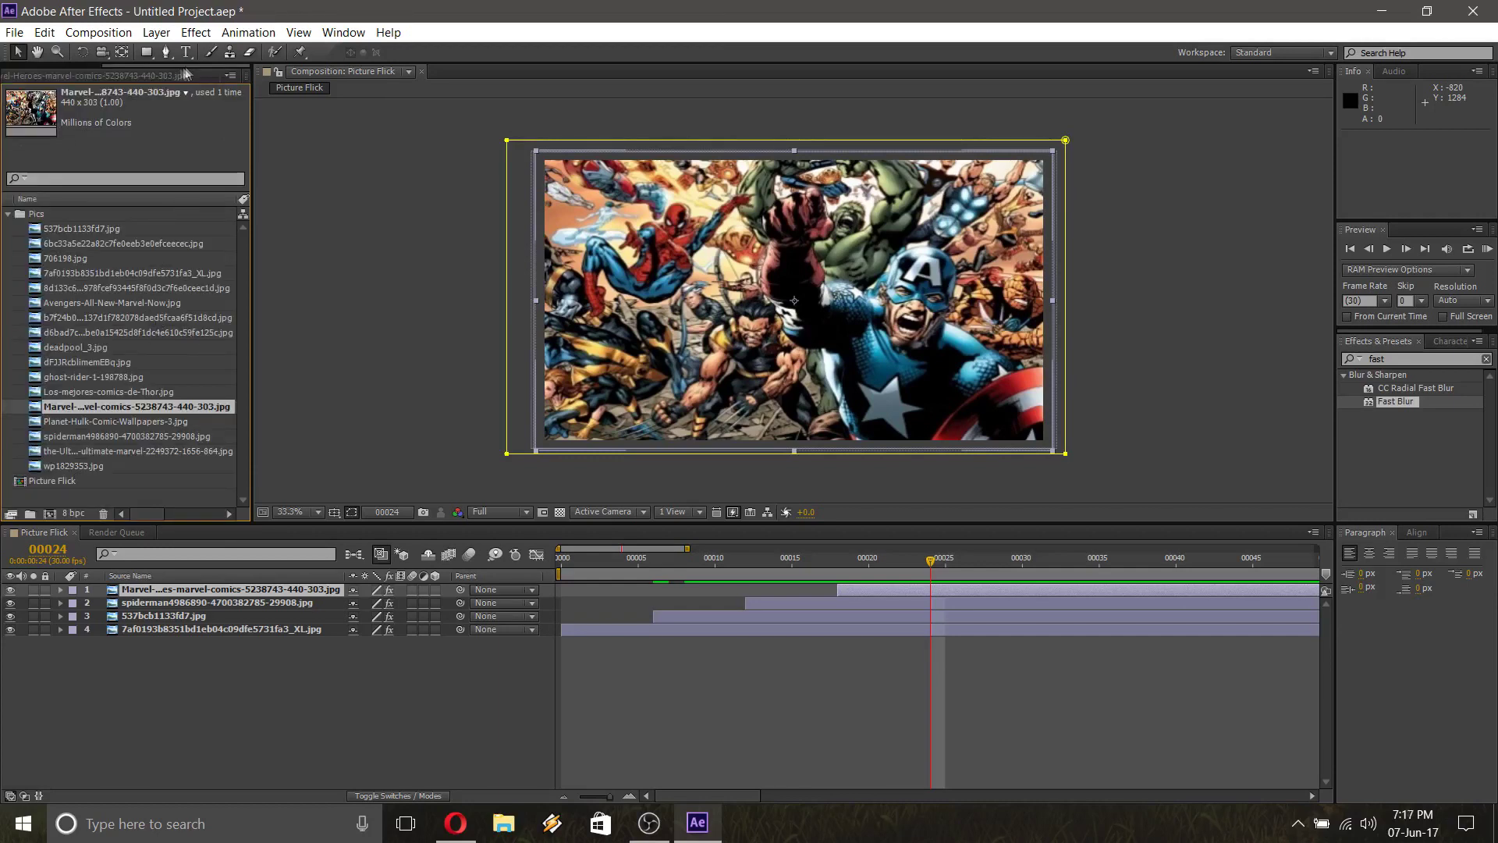
{"action": "left_click", "coordinate": [49, 66]}
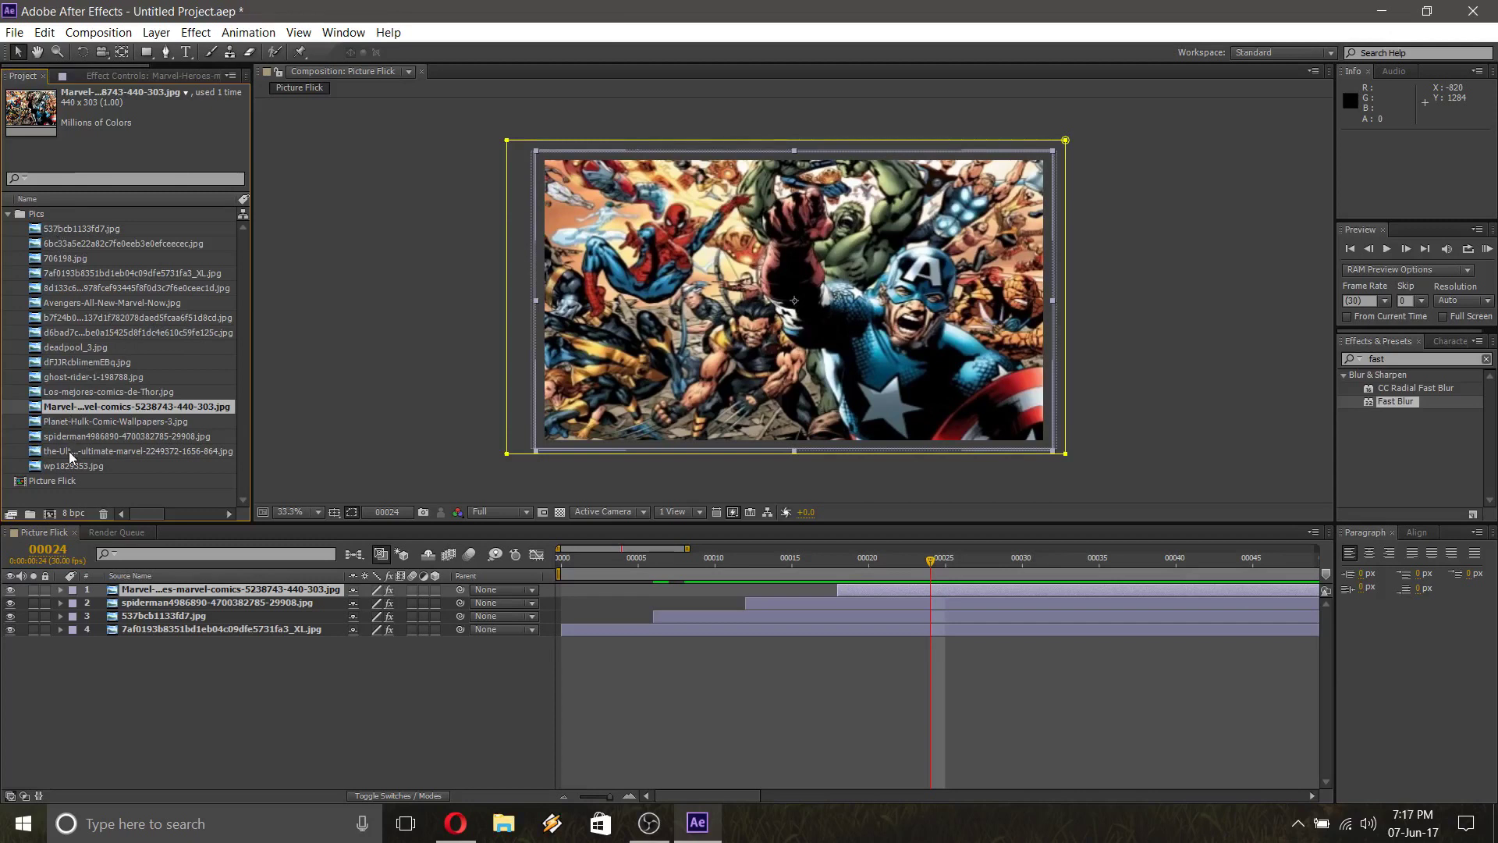
{"action": "left_click", "coordinate": [71, 379]}
{"action": "left_click", "coordinate": [58, 258]}
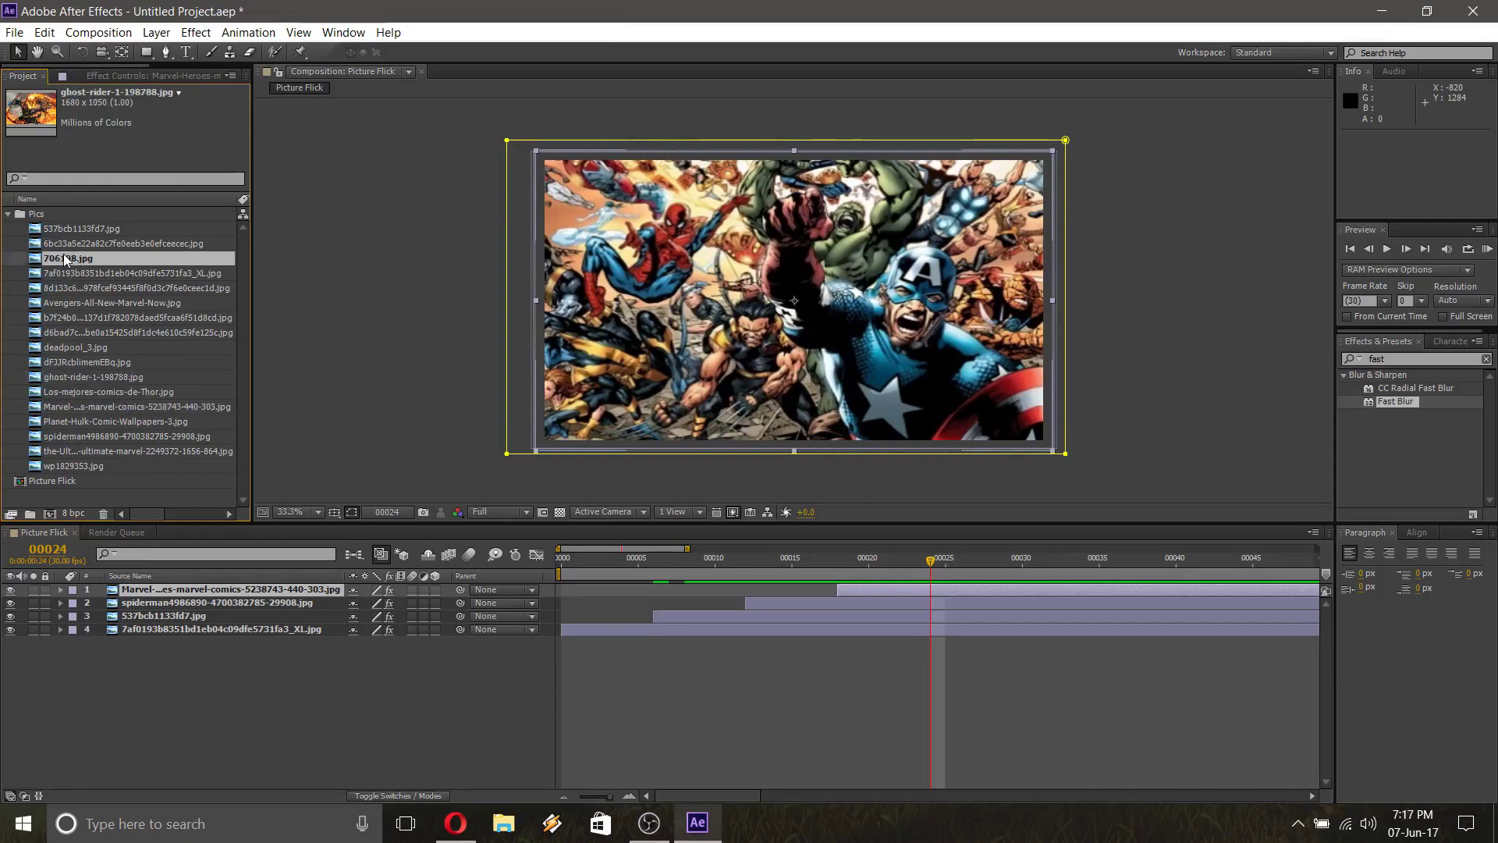
{"action": "left_click", "coordinate": [58, 244]}
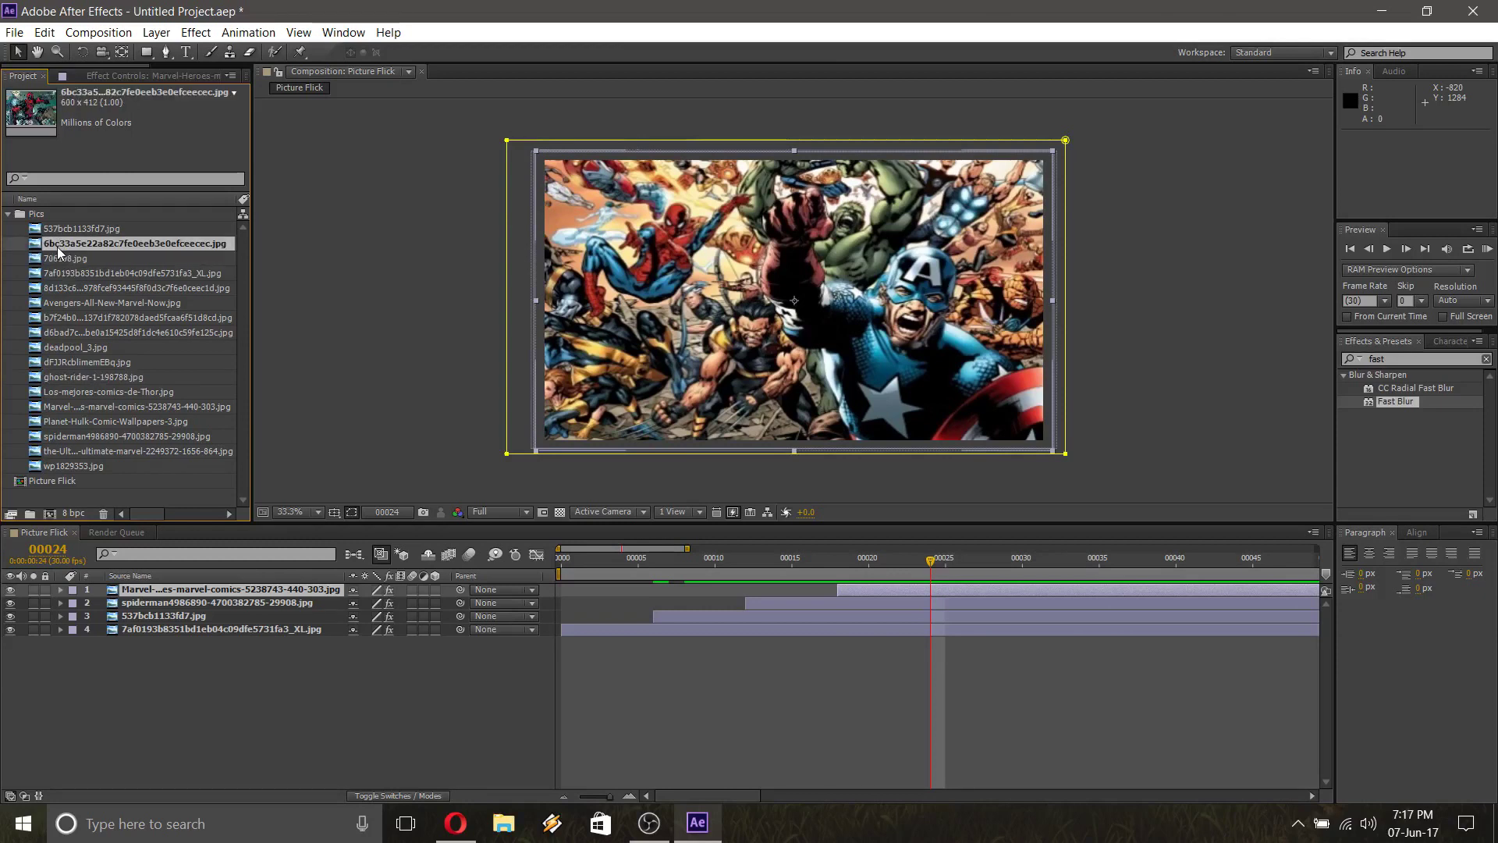
{"action": "left_click", "coordinate": [60, 288]}
{"action": "left_click", "coordinate": [61, 317]}
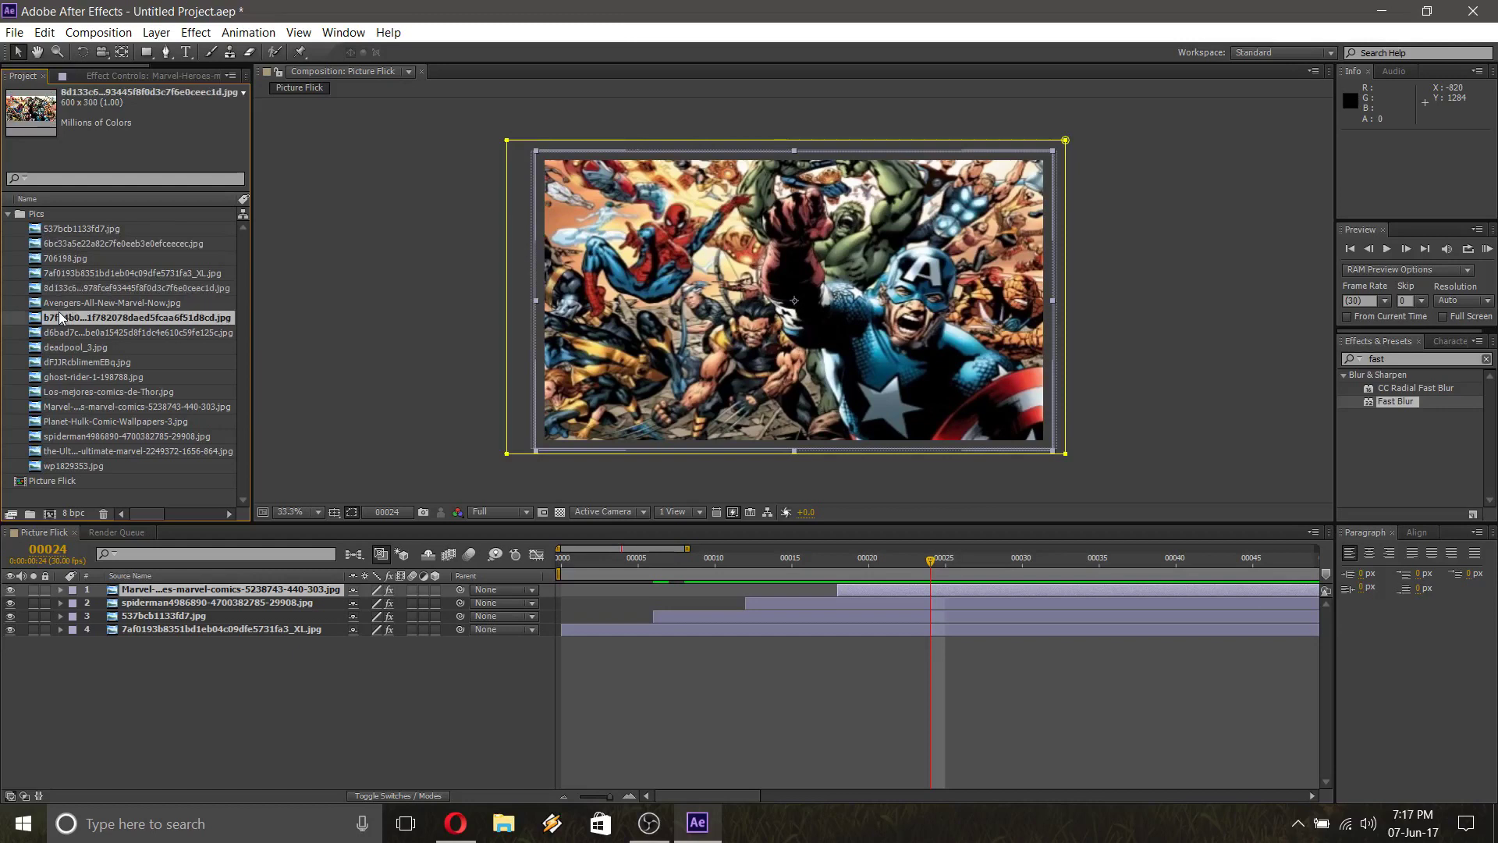
{"action": "left_click", "coordinate": [59, 303]}
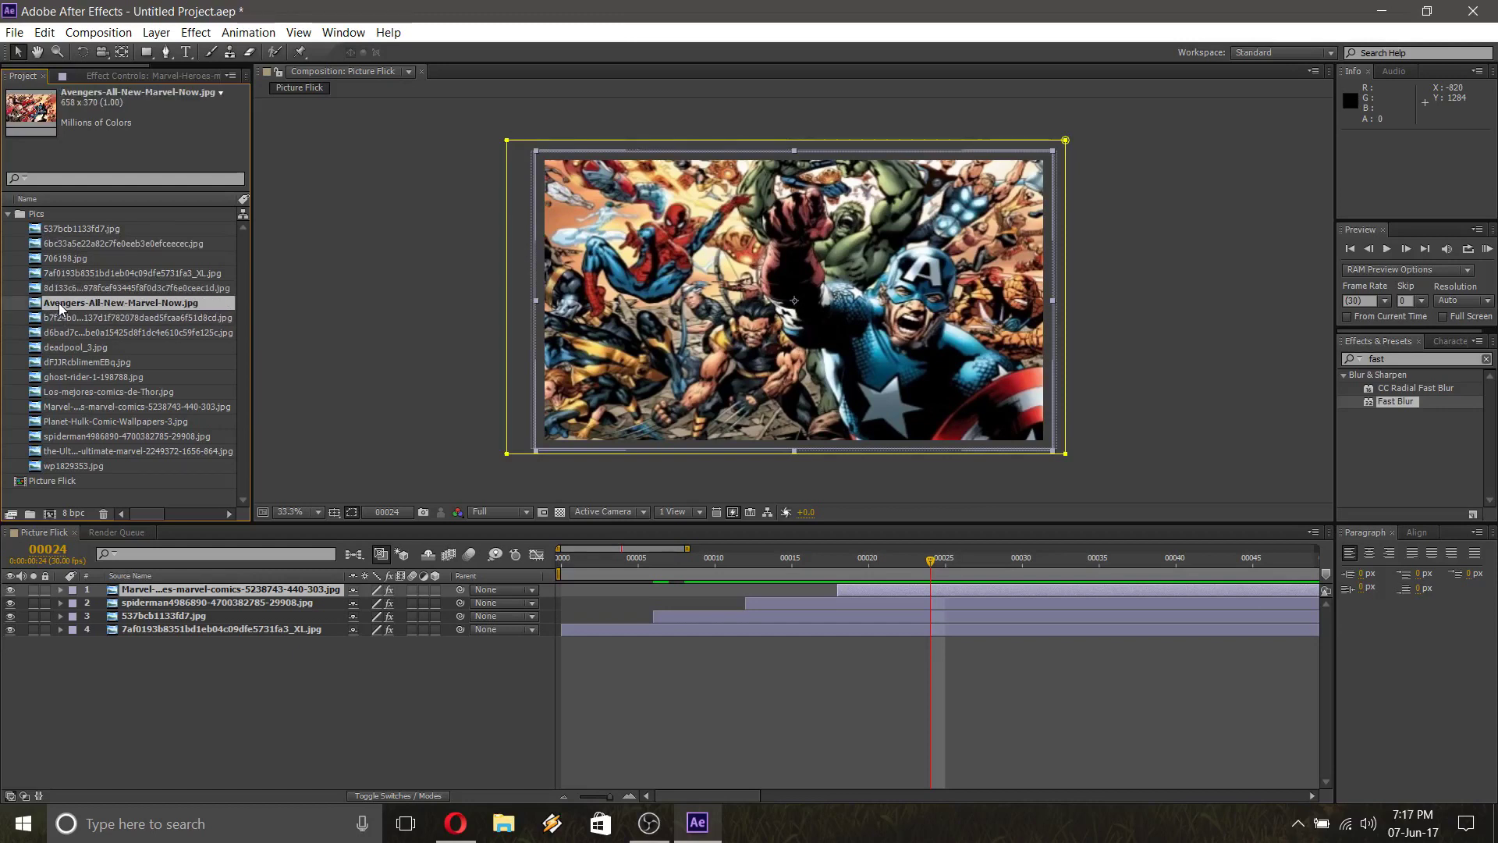
{"action": "left_click", "coordinate": [62, 317]}
{"action": "mouse_move", "coordinate": [62, 317]}
{"action": "left_mouse_down"}
{"action": "mouse_move", "coordinate": [652, 320]}
{"action": "mouse_move", "coordinate": [74, 316]}
{"action": "left_mouse_up"}
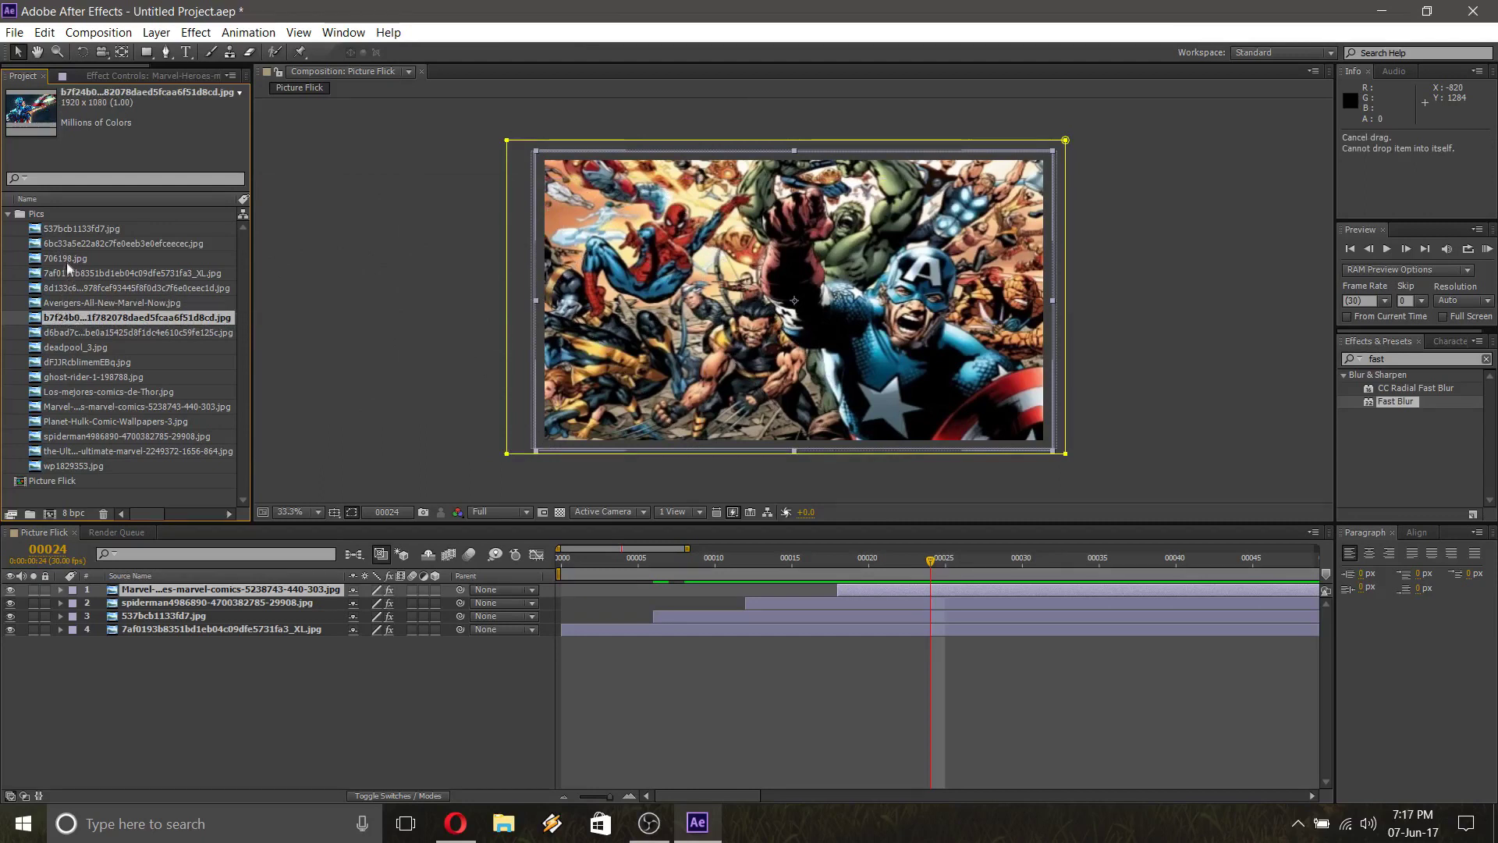
{"action": "left_click", "coordinate": [67, 258]}
{"action": "left_click", "coordinate": [67, 244]}
{"action": "left_click", "coordinate": [89, 334]}
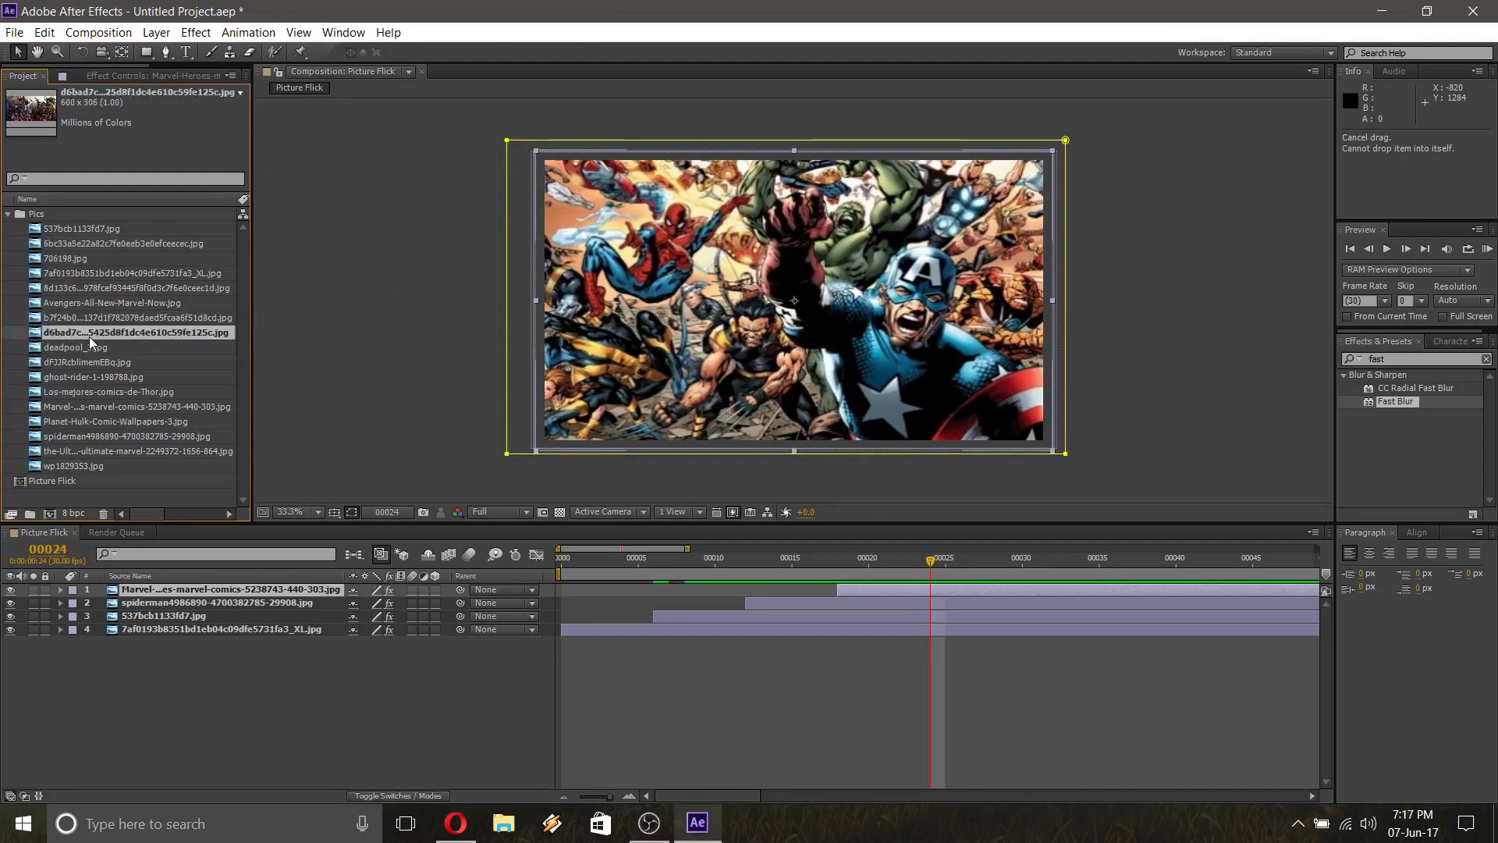
{"action": "left_click", "coordinate": [89, 347]}
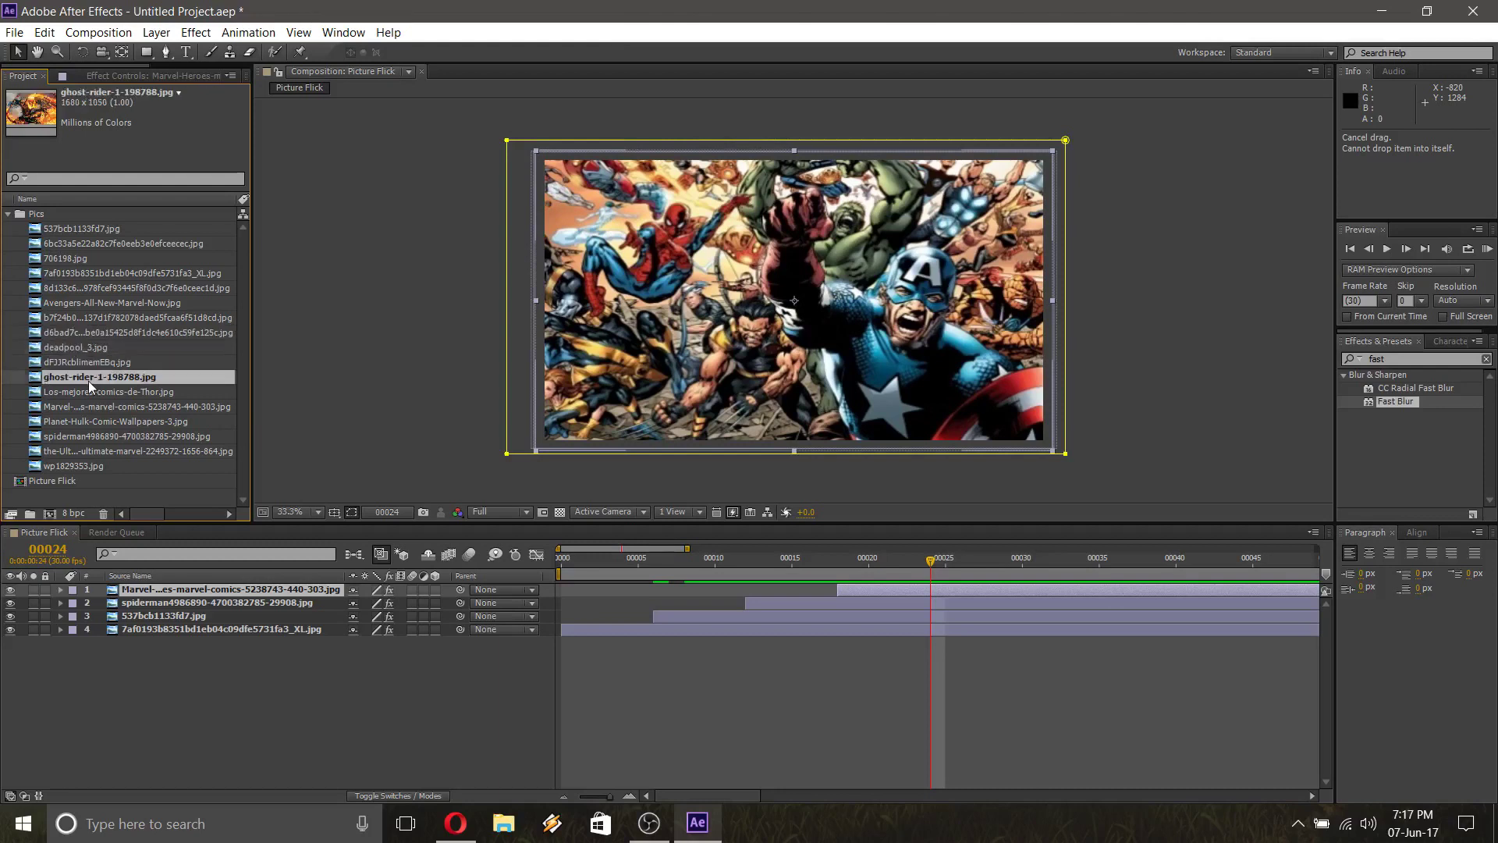
Add dFJJRcblimemEBq.jpg as the top layer, scale it to about 82% by 91% to fit the frame, and trim its start to frame 24
{"action": "left_click", "coordinate": [86, 362]}
{"action": "left_click_drag", "start_coordinate": [73, 368], "coordinate": [795, 305]}
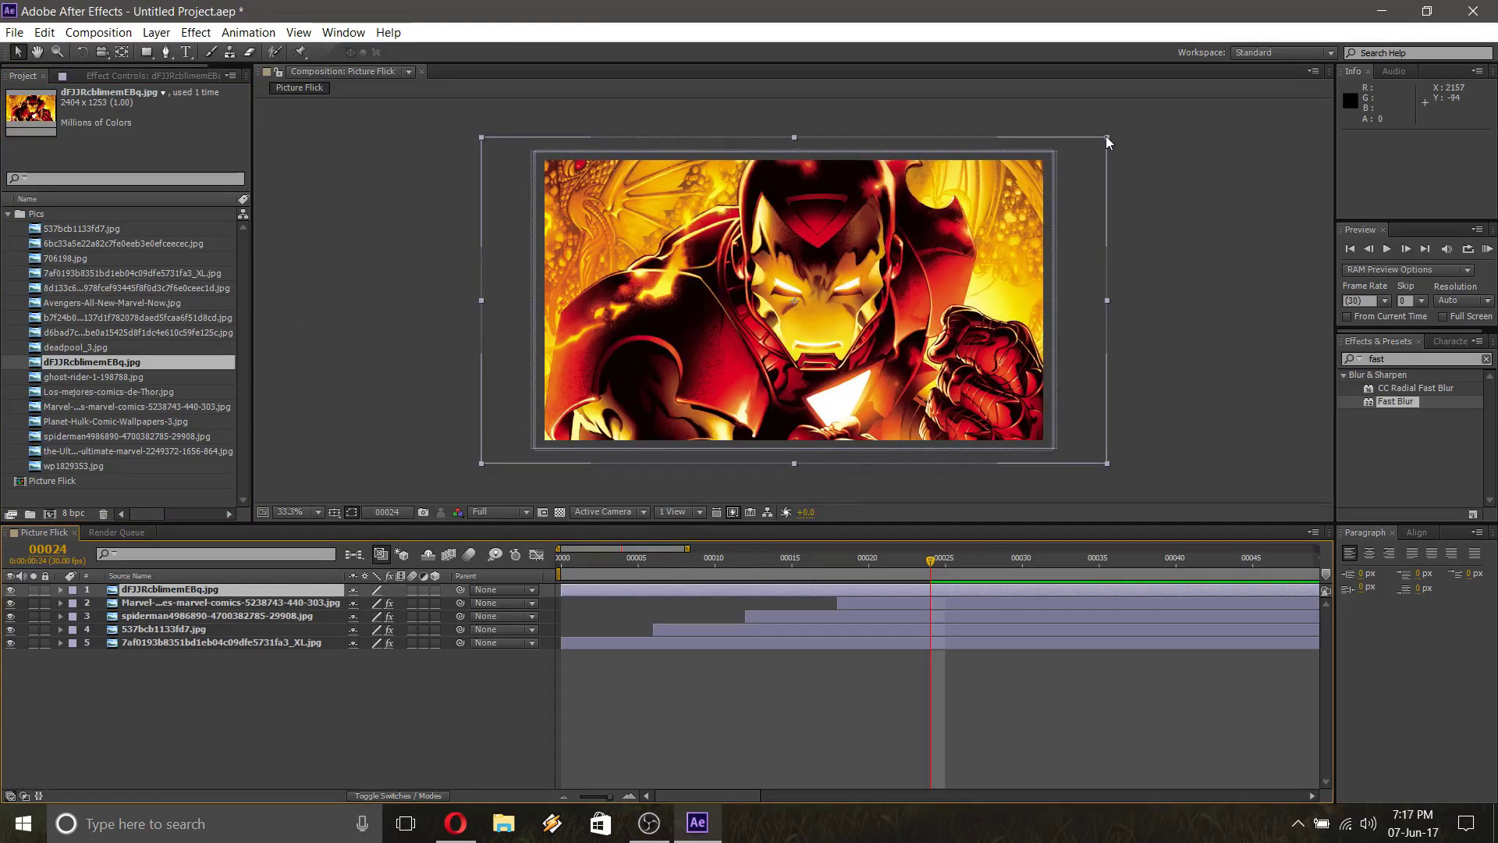
{"action": "left_click_drag", "start_coordinate": [1106, 136], "coordinate": [1049, 150]}
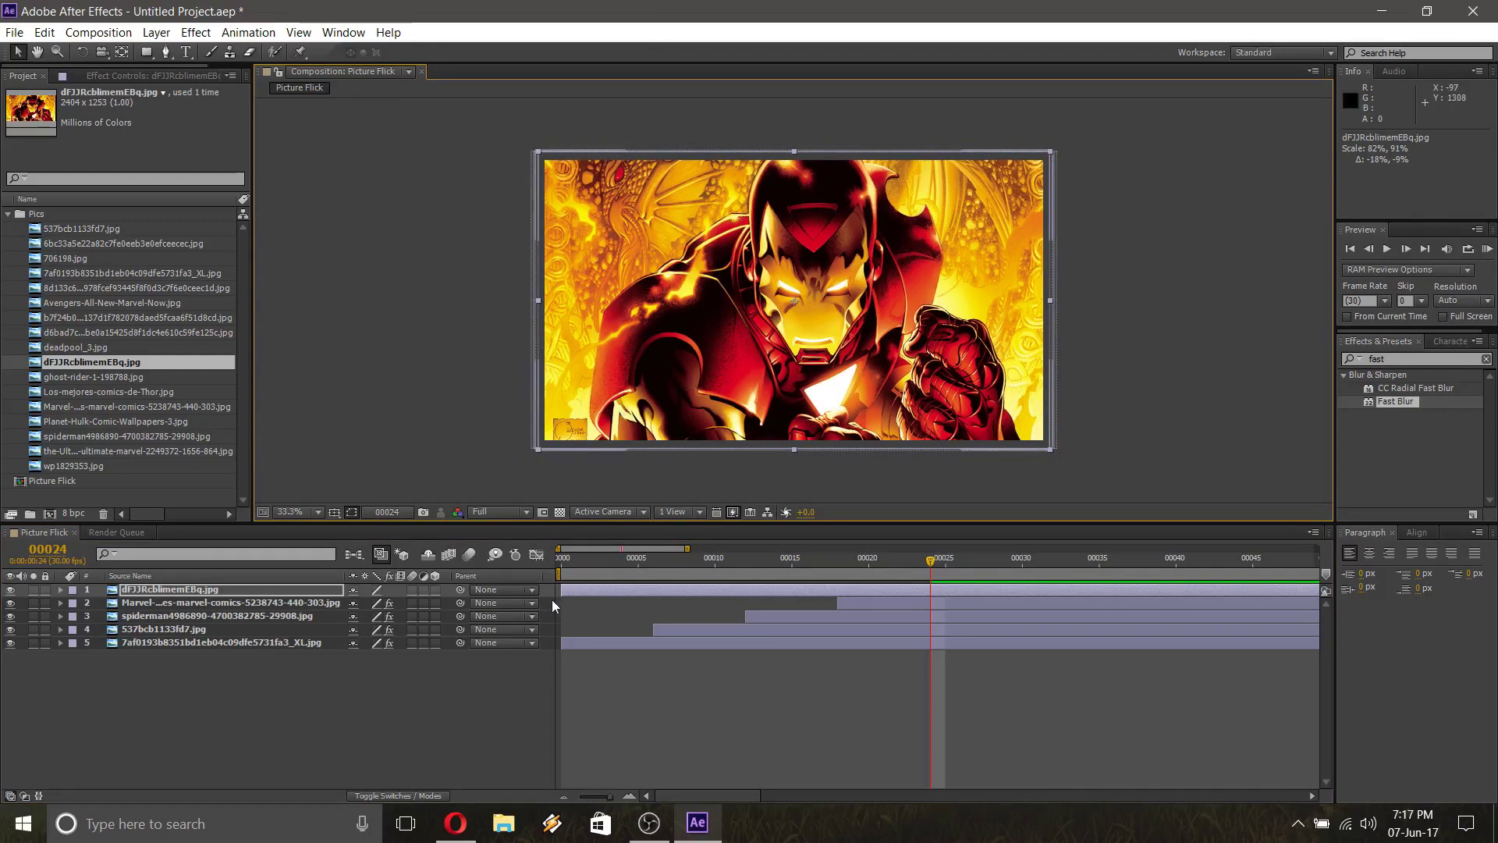
{"action": "left_click_drag", "start_coordinate": [562, 590], "coordinate": [924, 586]}
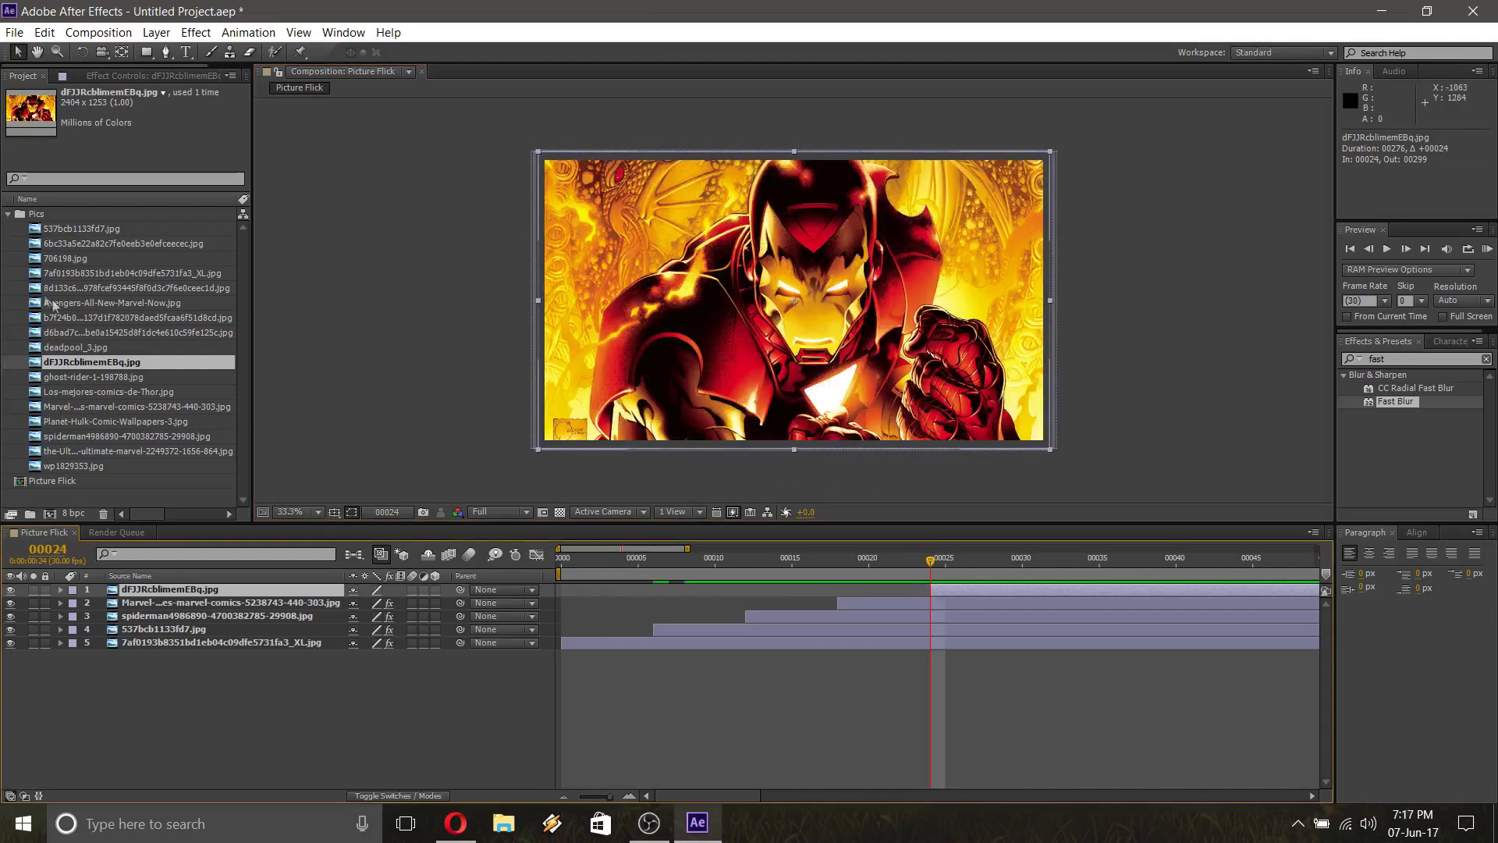
{"action": "left_click", "coordinate": [7, 214]}
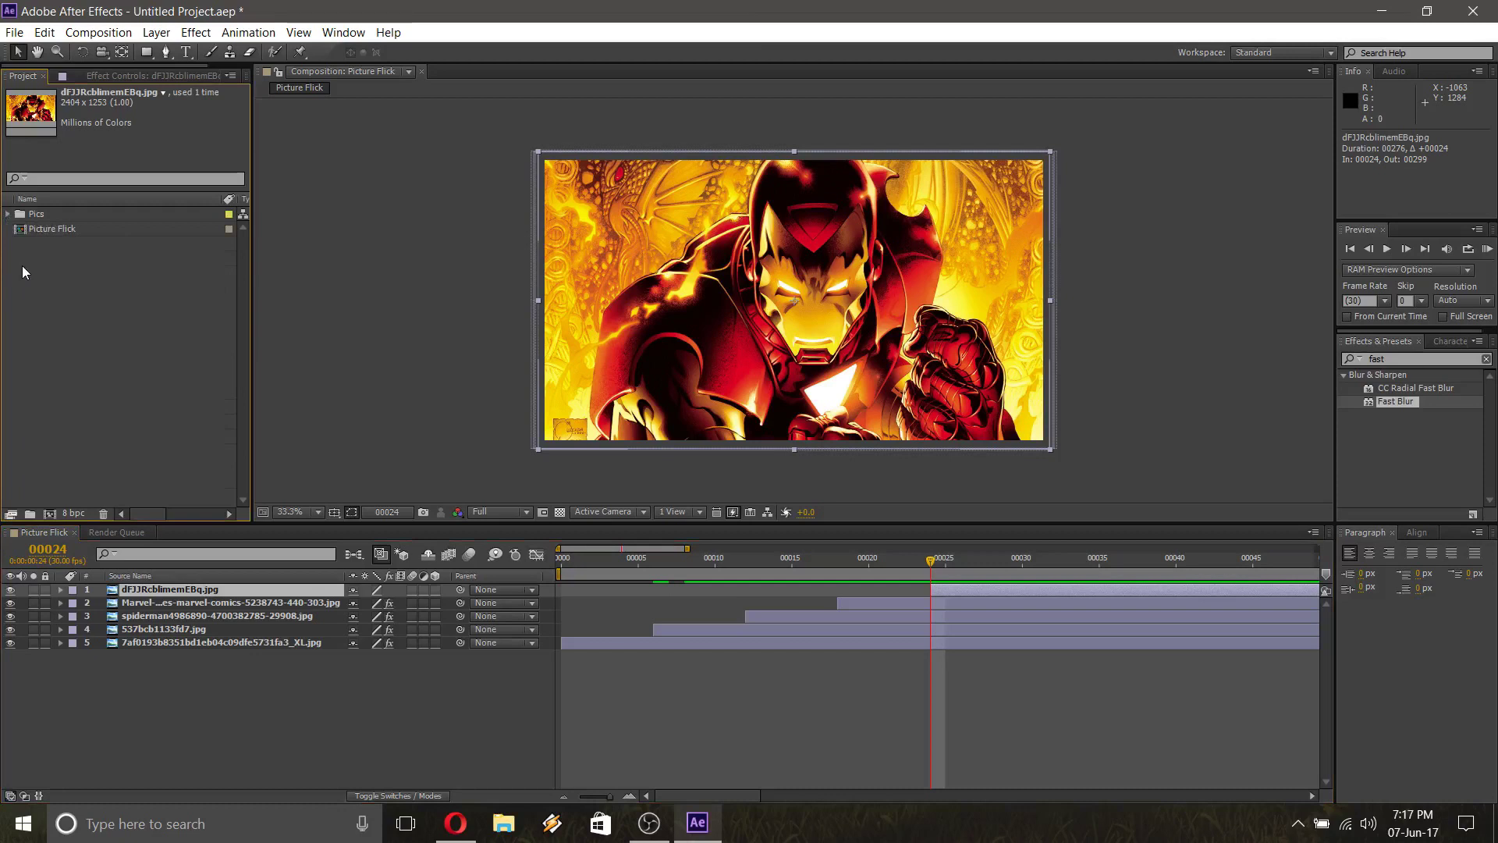
{"action": "left_click", "coordinate": [7, 214]}
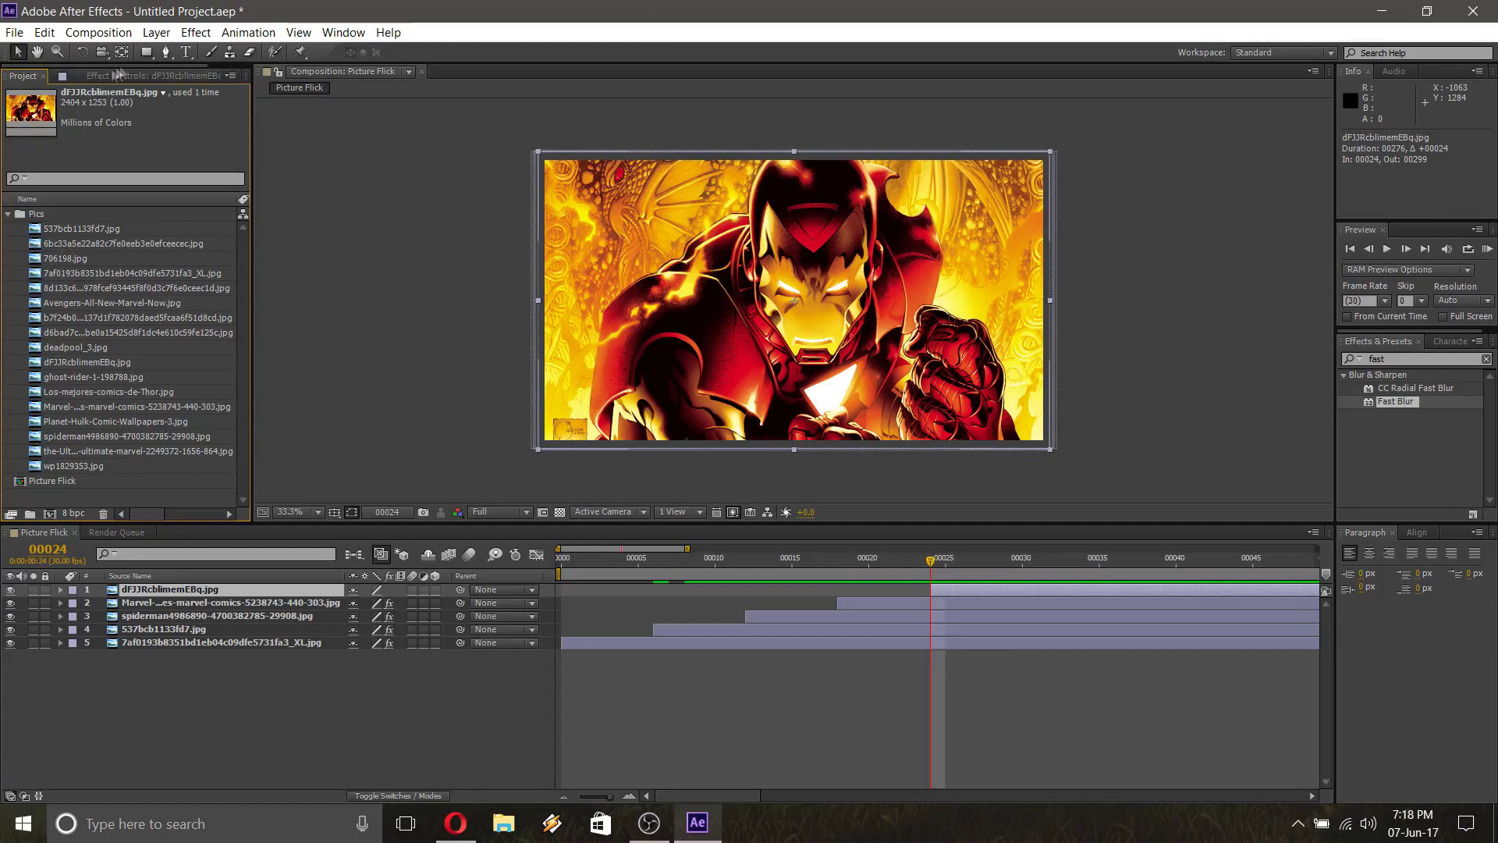
Draw a rectangular mask over the top strip of the dFJJRcblimemEBq.jpg layer and keyframe its Mask Path at frame 24
{"action": "left_click", "coordinate": [148, 54]}
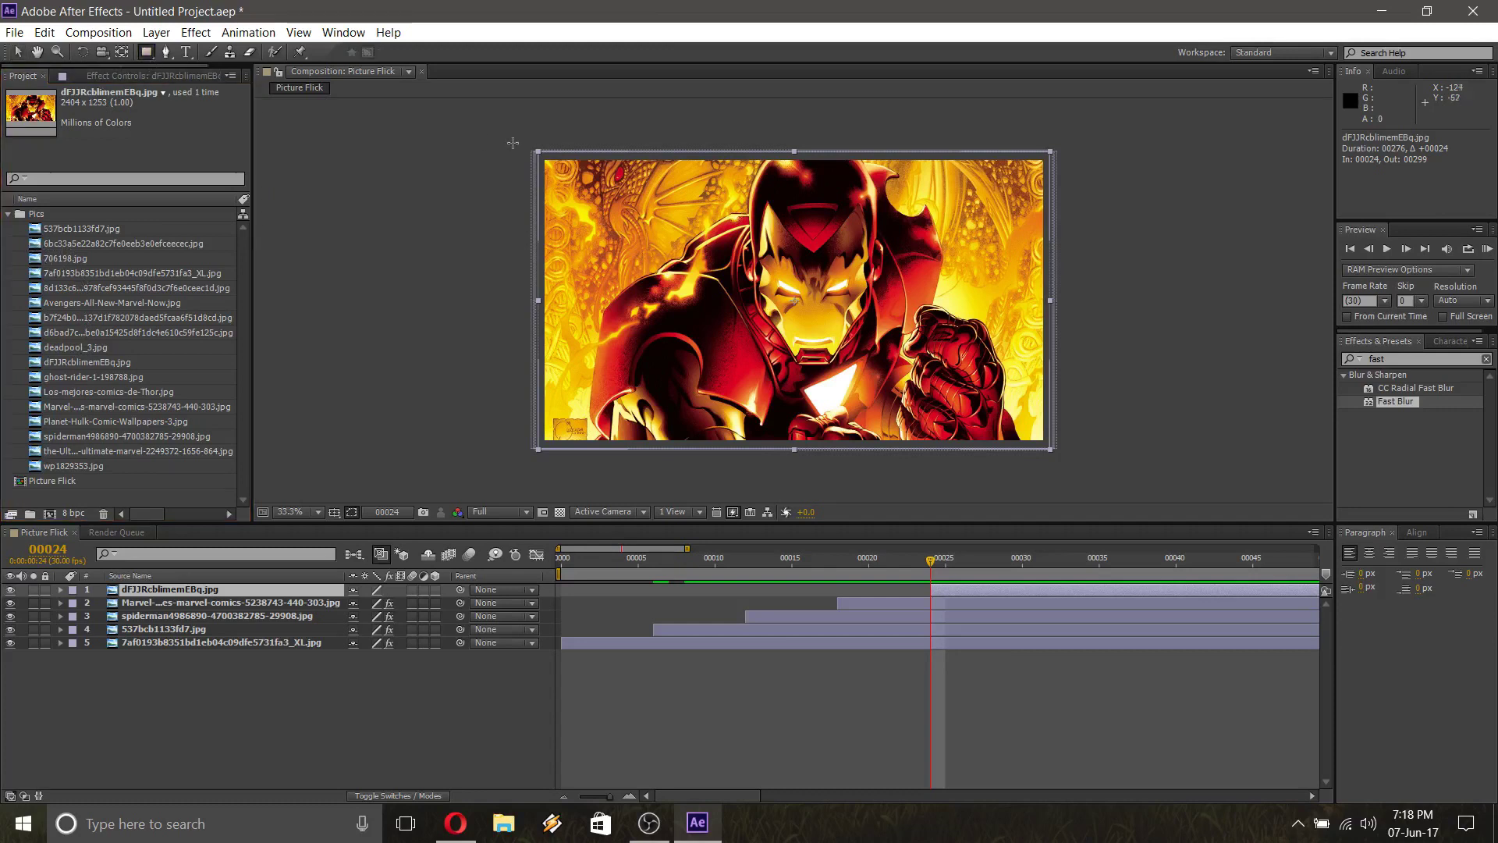
{"action": "left_click_drag", "start_coordinate": [514, 137], "coordinate": [1058, 195]}
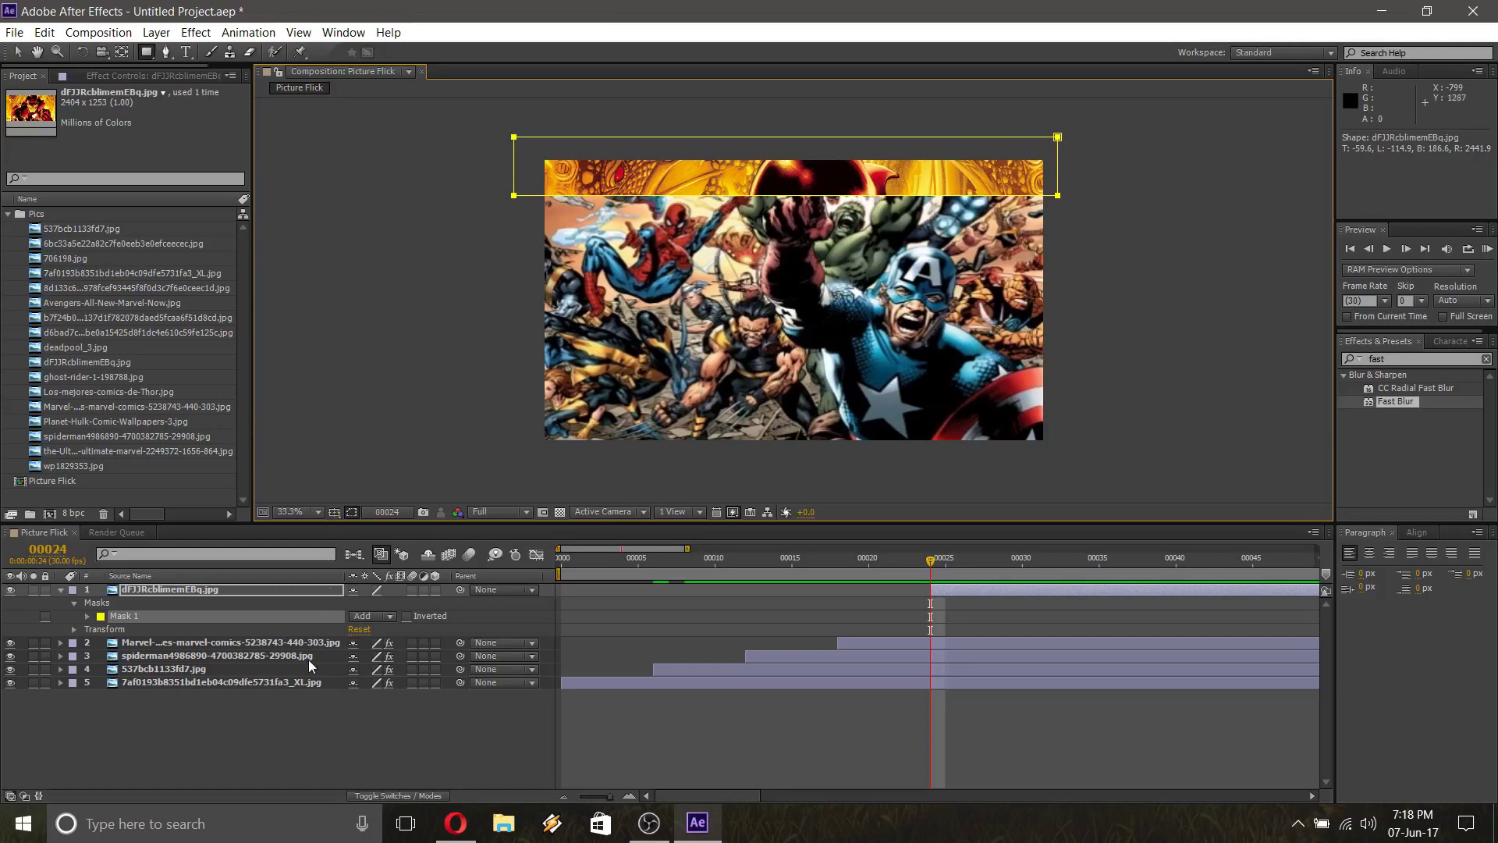
{"action": "key", "text": "m"}
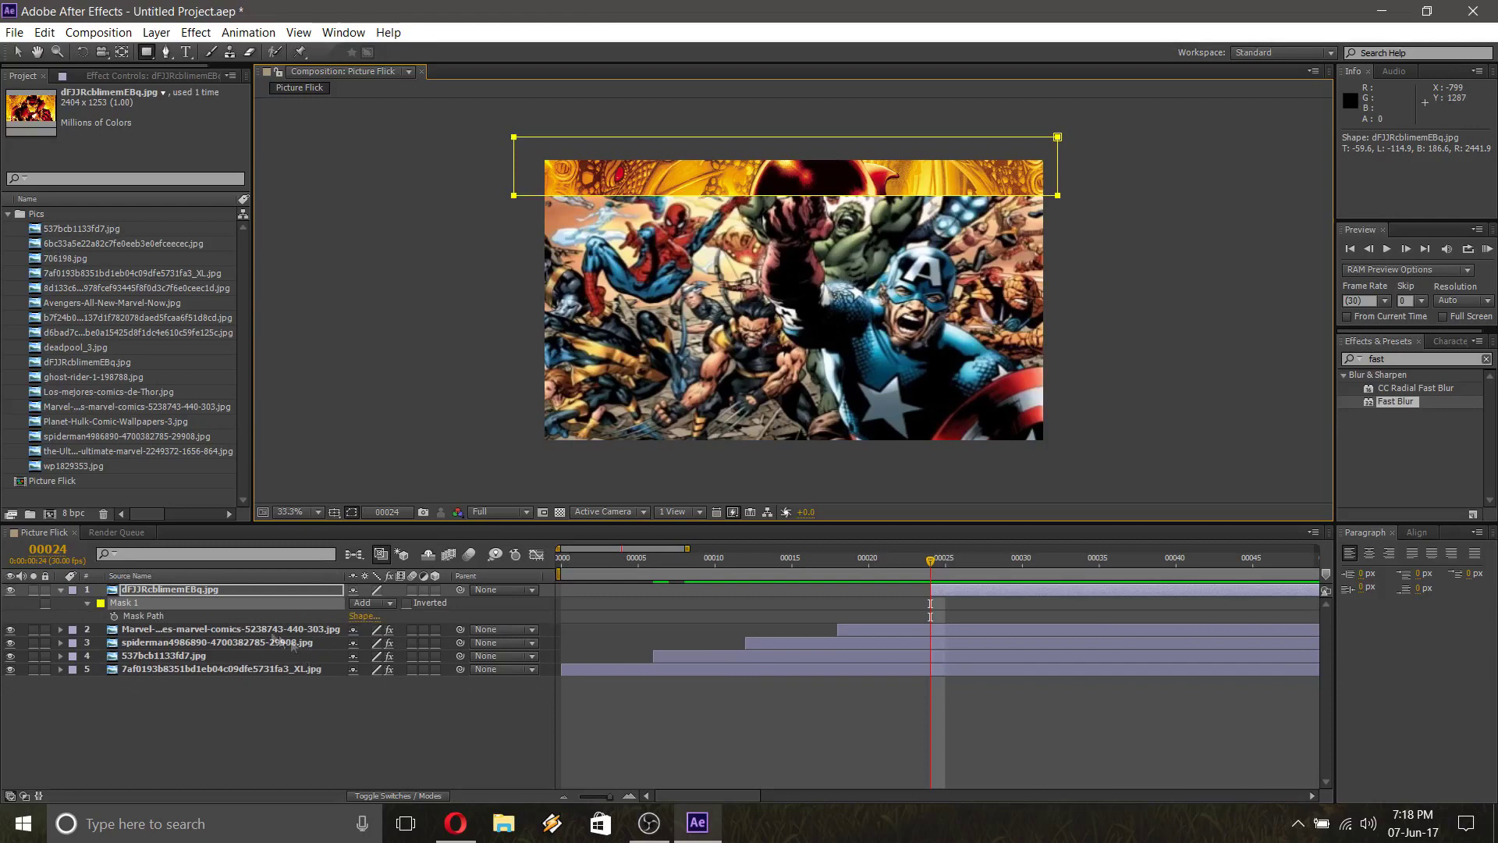
{"action": "left_click", "coordinate": [114, 616]}
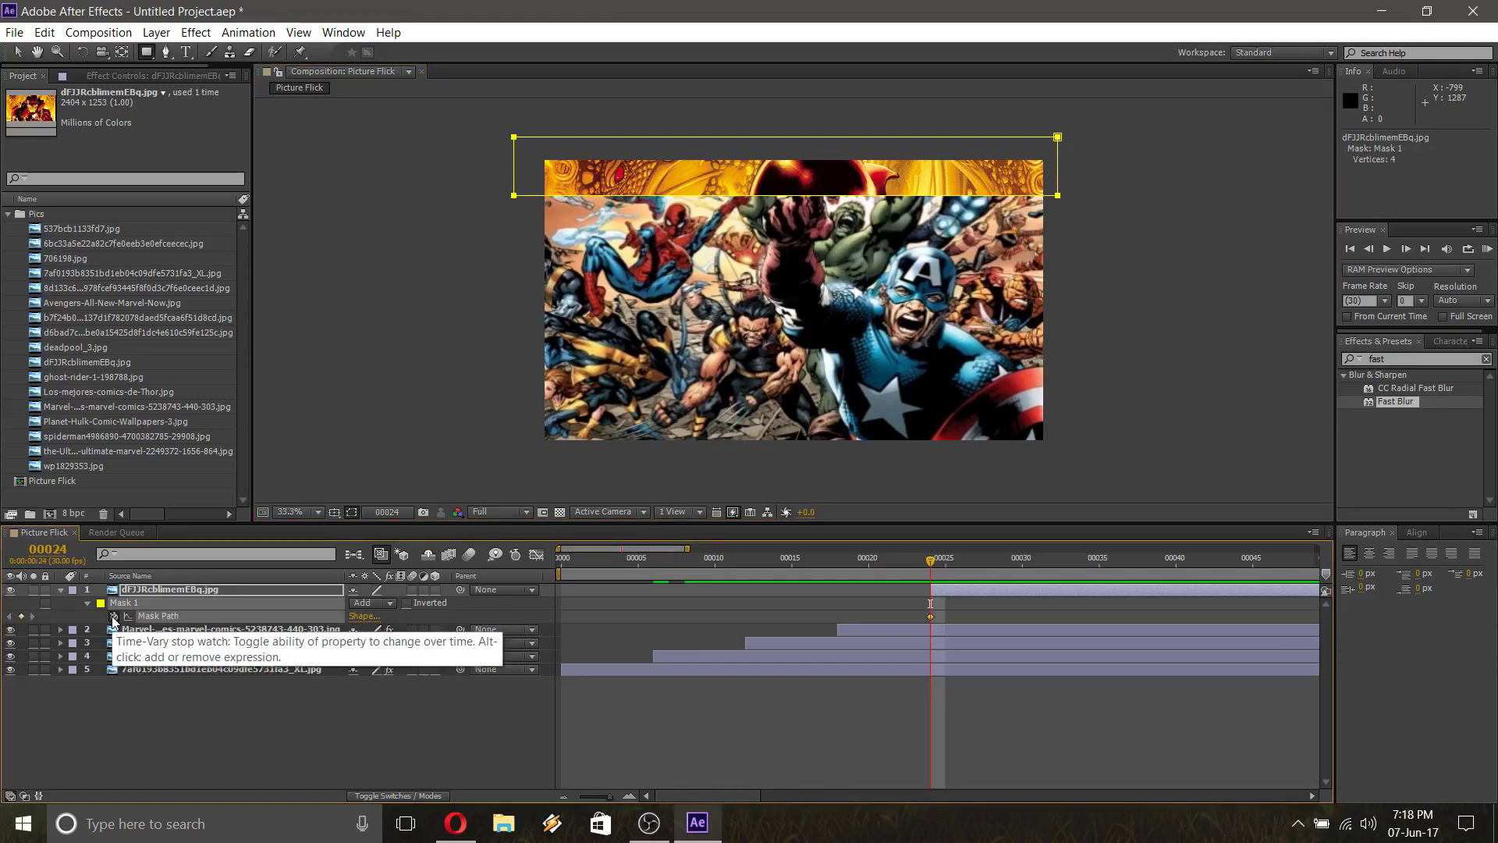
At frame 26, extend the mask's lower edge down to just above the middle of the picture
{"action": "key", "text": "Page_Down"}
{"action": "key", "text": "Page_Down"}
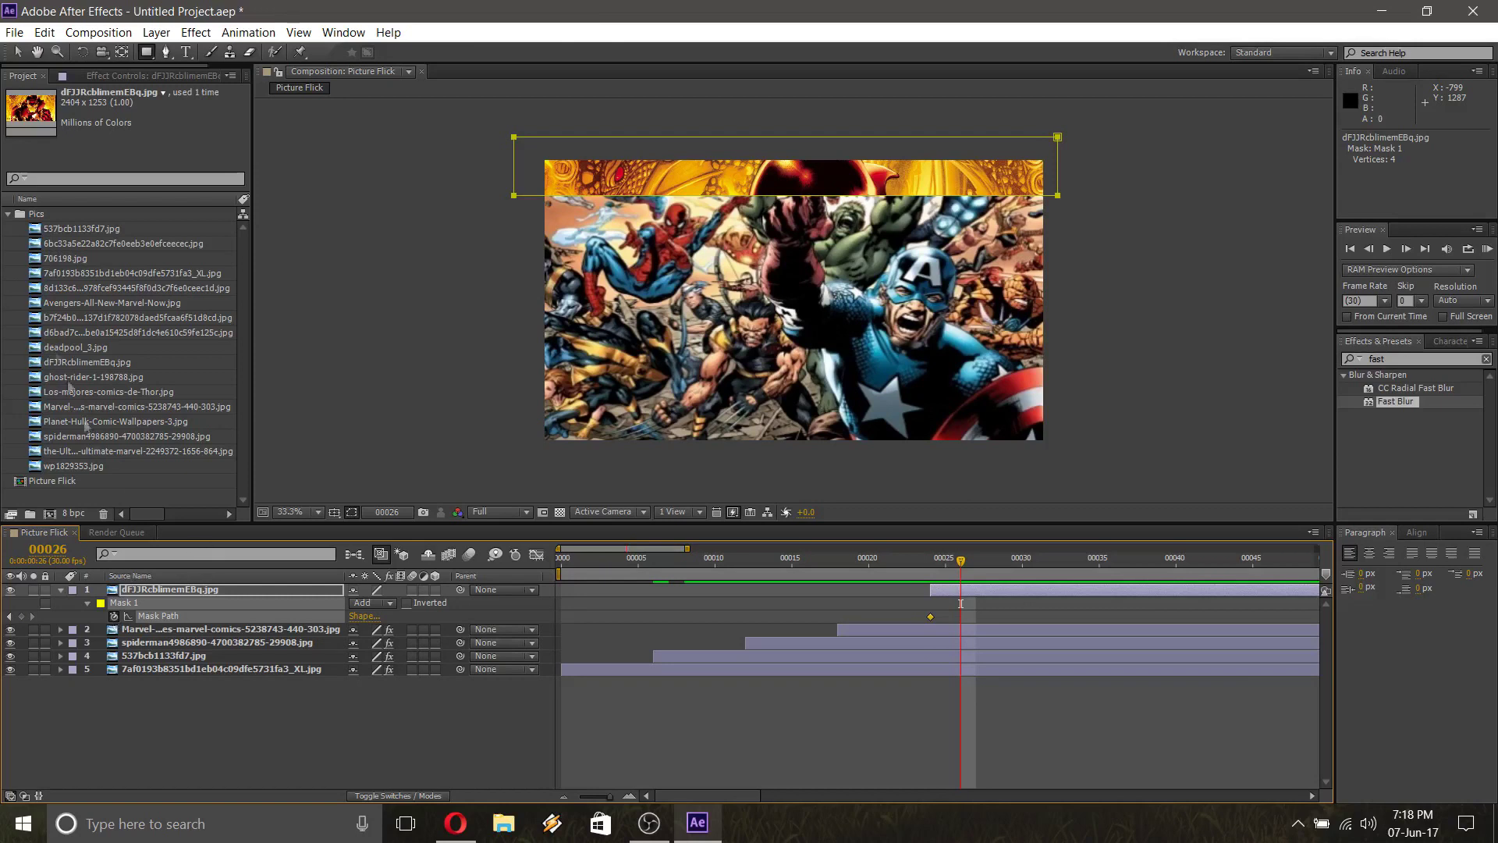
{"action": "left_click", "coordinate": [17, 52]}
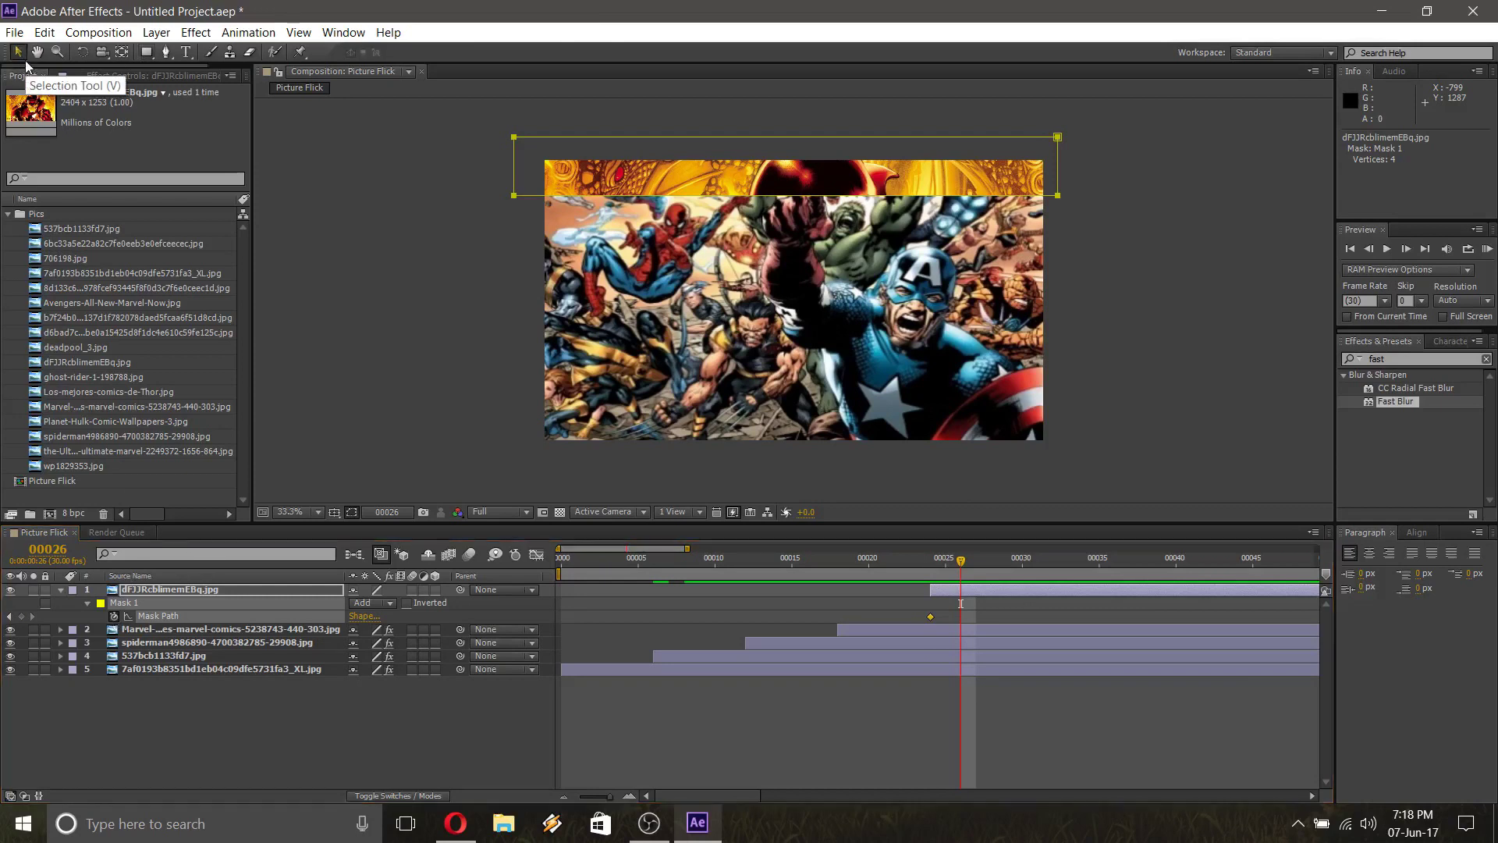
{"action": "double_click", "coordinate": [513, 196]}
{"action": "left_click_drag", "start_coordinate": [512, 201], "coordinate": [517, 280]}
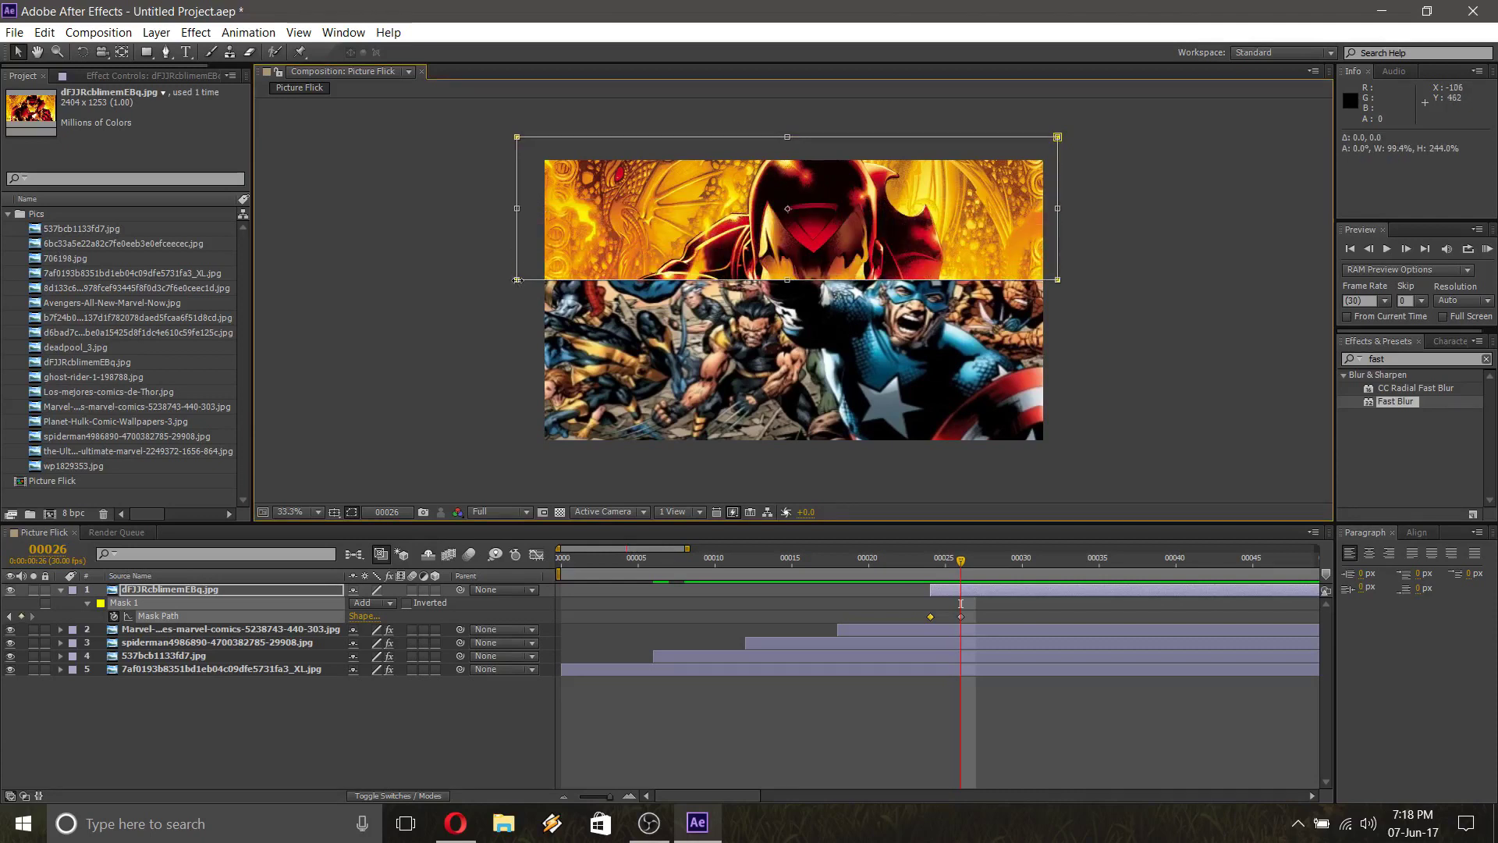
At frame 28, extend the mask's lower edge to about 70% of the way down the picture
{"action": "key", "text": "Page_Down"}
{"action": "key", "text": "Page_Down"}
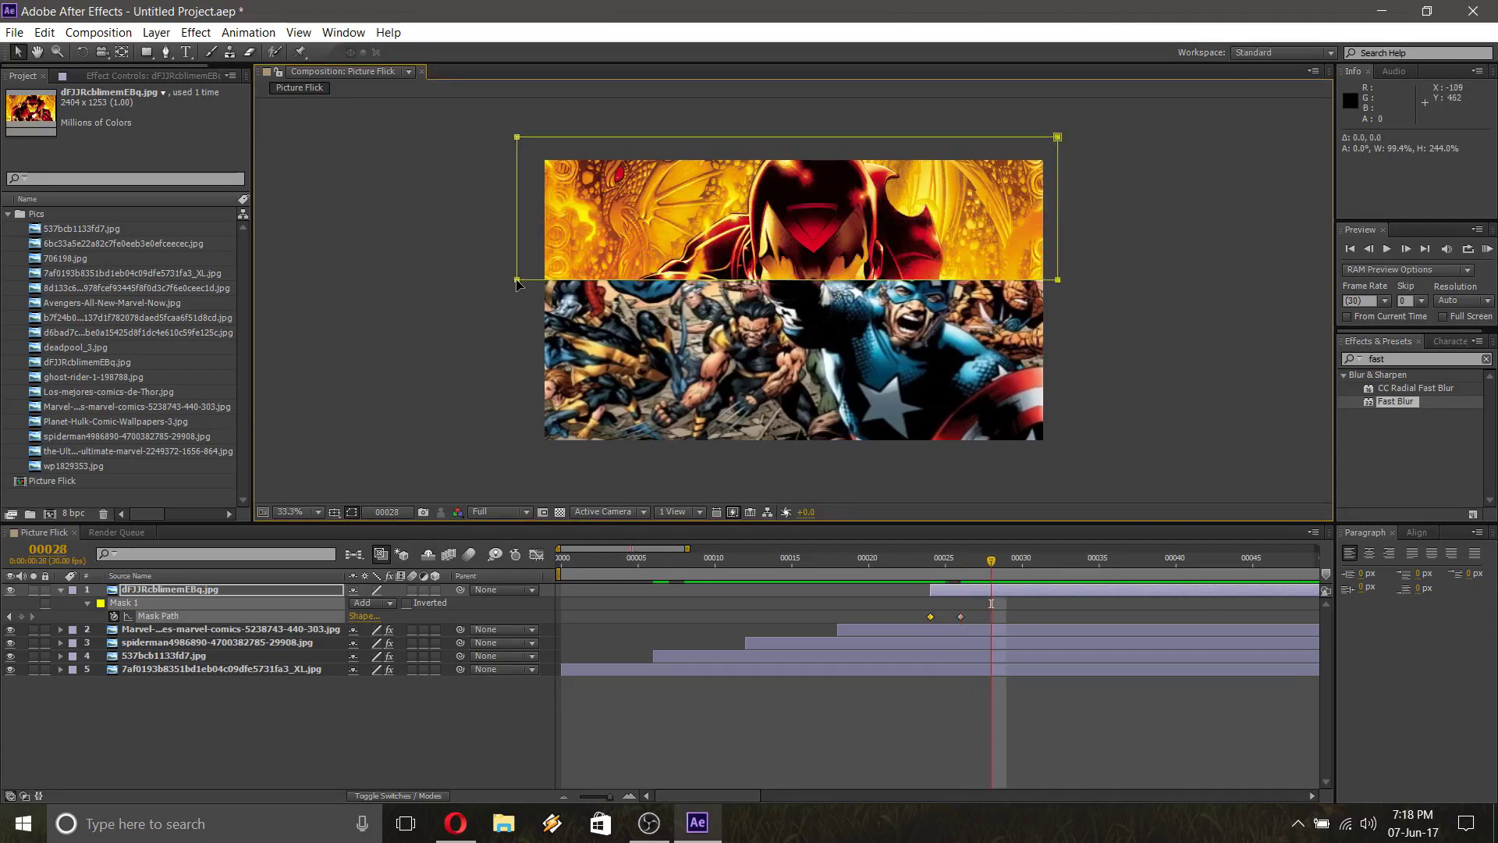
{"action": "double_click", "coordinate": [517, 281]}
{"action": "left_click_drag", "start_coordinate": [518, 281], "coordinate": [518, 358]}
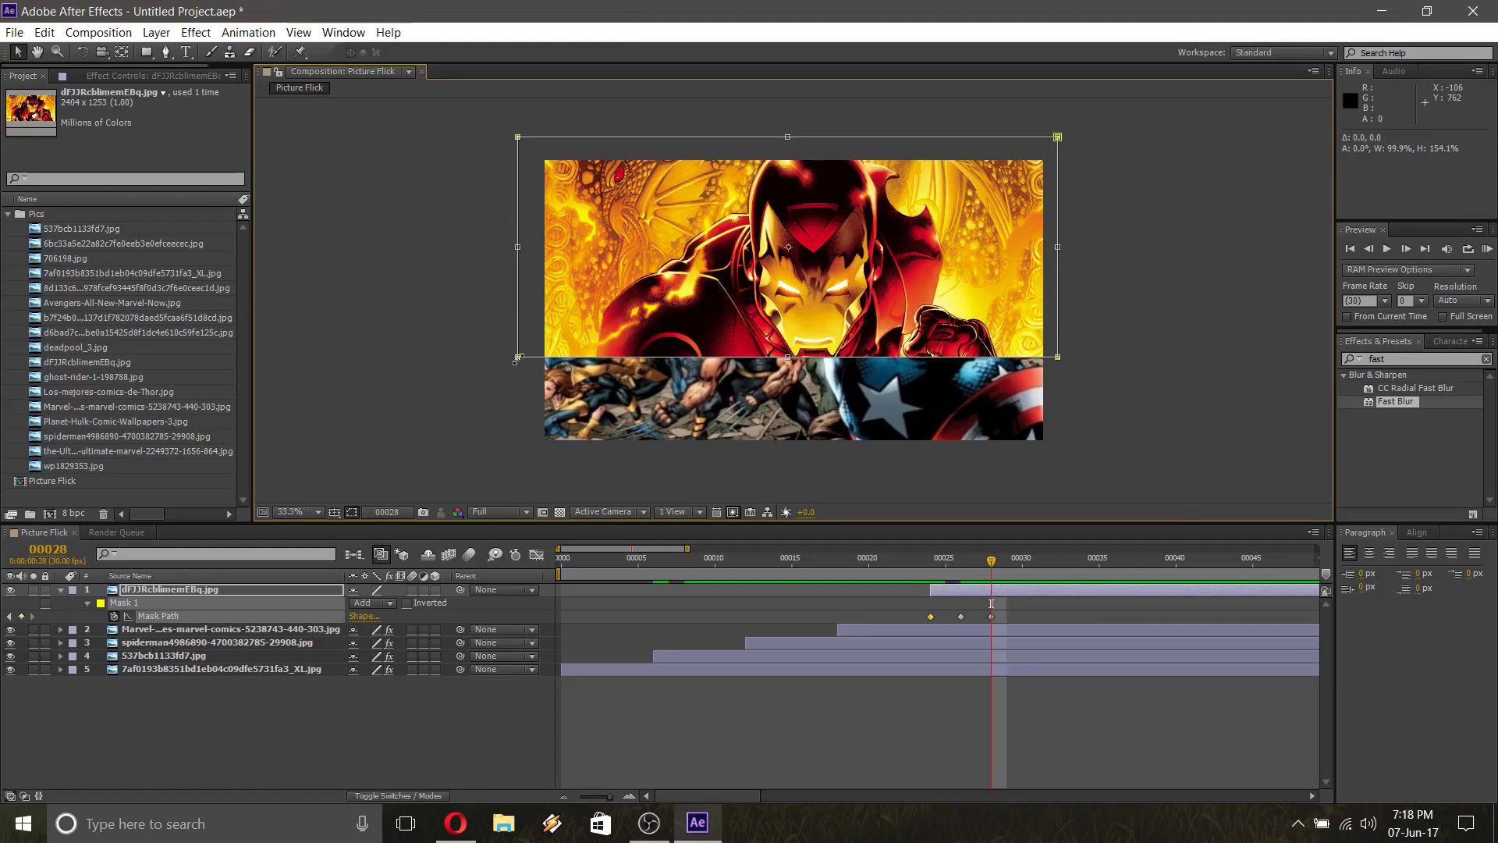
At frame 30, extend the mask's lower edge past the bottom of the picture to reveal it fully
{"action": "key", "text": "Page_Down"}
{"action": "key", "text": "Page_Down"}
{"action": "double_click", "coordinate": [518, 359]}
{"action": "left_click_drag", "start_coordinate": [517, 358], "coordinate": [526, 447]}
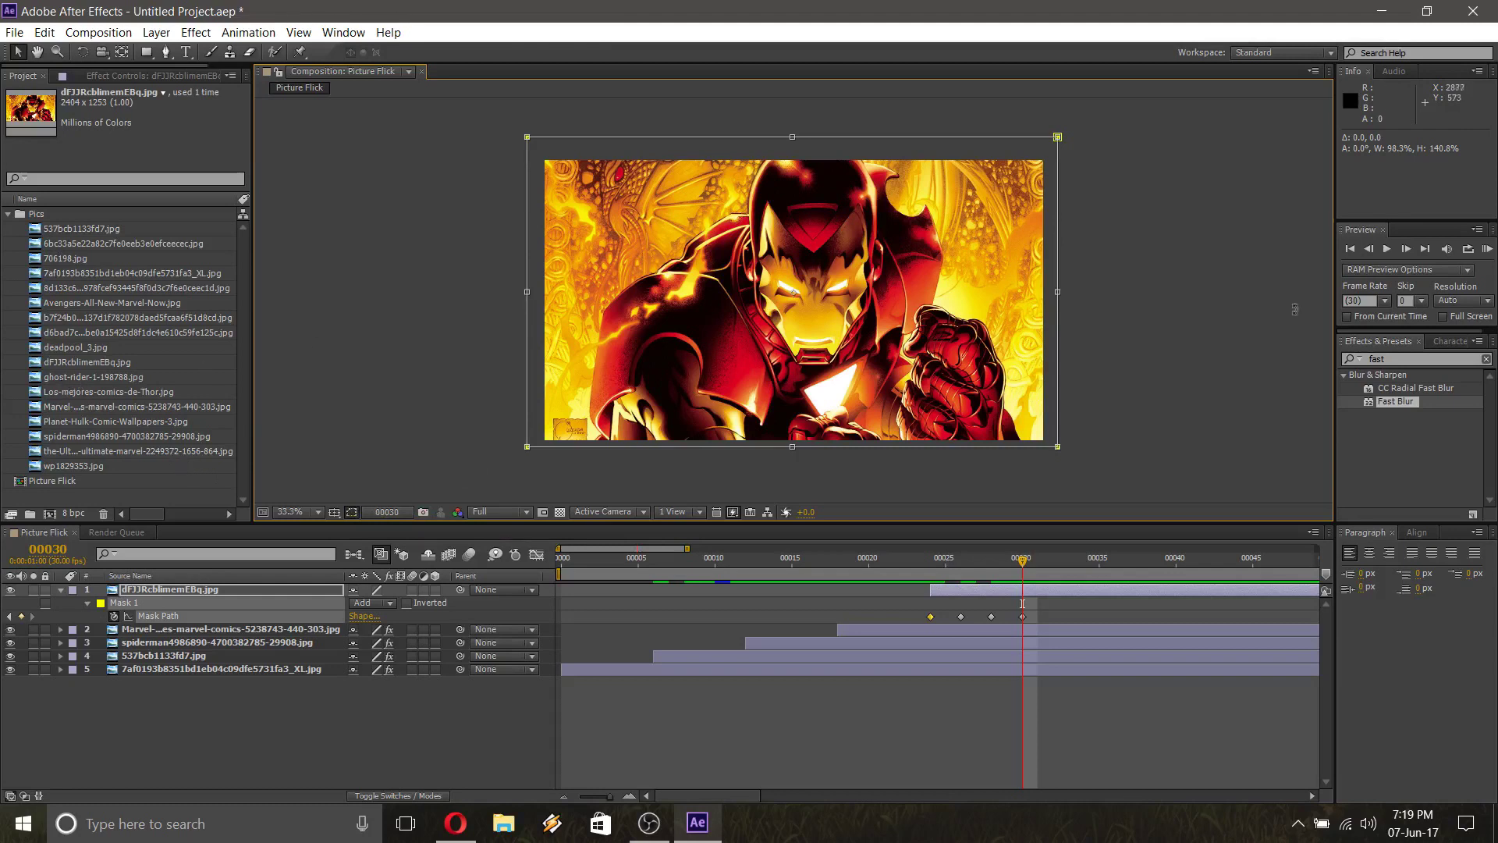
Apply Fast Blur to the dFJJRcblimemEBq.jpg layer with Vertical dimensions, keyframe Blurriness at 60 on frame 24, and advance to frame 29
{"action": "left_click_drag", "start_coordinate": [1396, 406], "coordinate": [172, 590]}
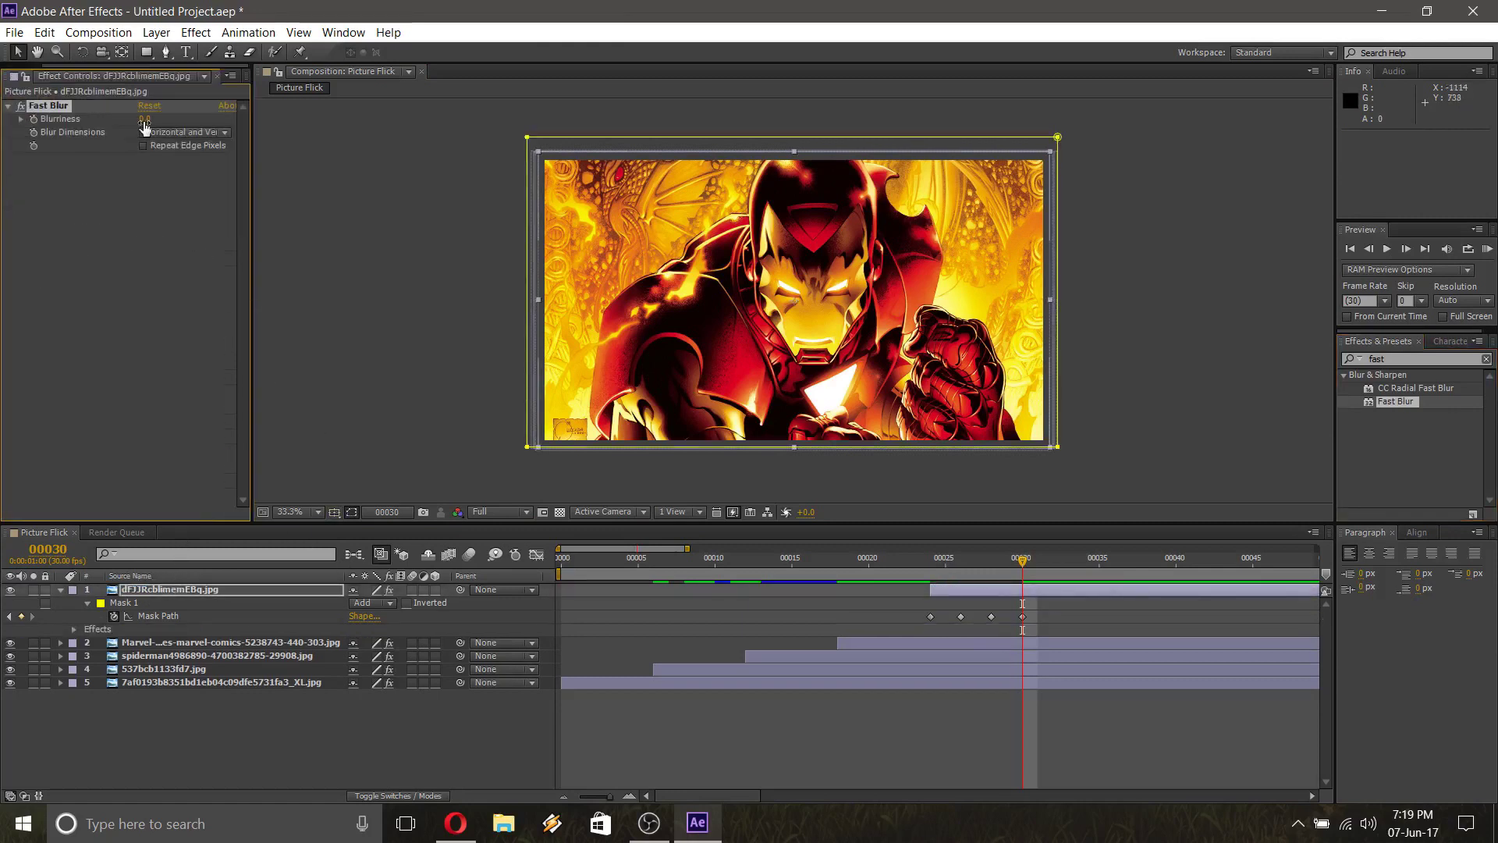
{"action": "left_click_drag", "start_coordinate": [1025, 563], "coordinate": [930, 568]}
{"action": "left_click", "coordinate": [144, 118]}
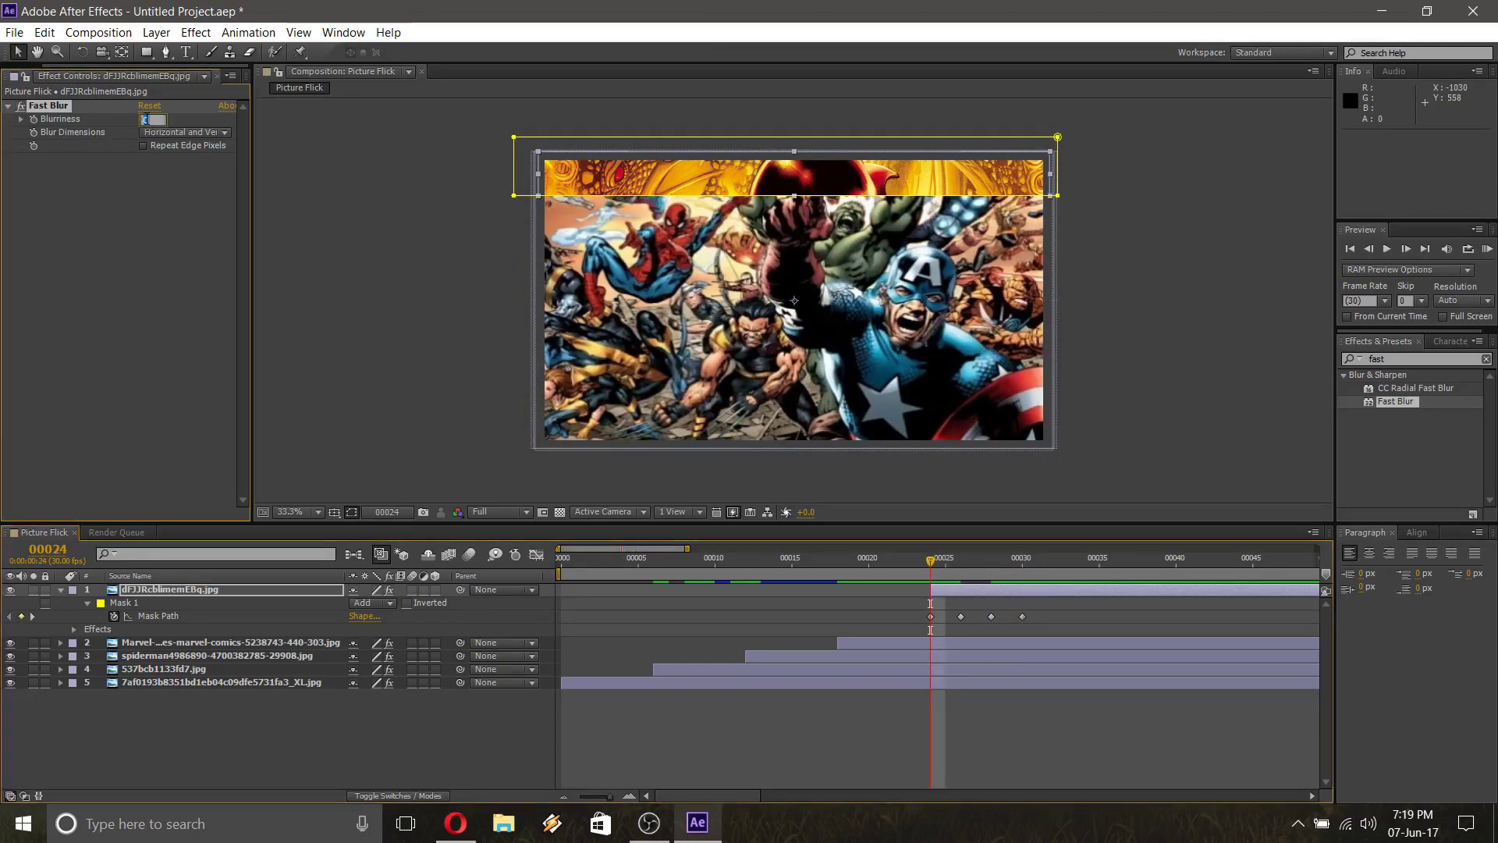
{"action": "type", "text": "60"}
{"action": "left_click", "coordinate": [160, 132]}
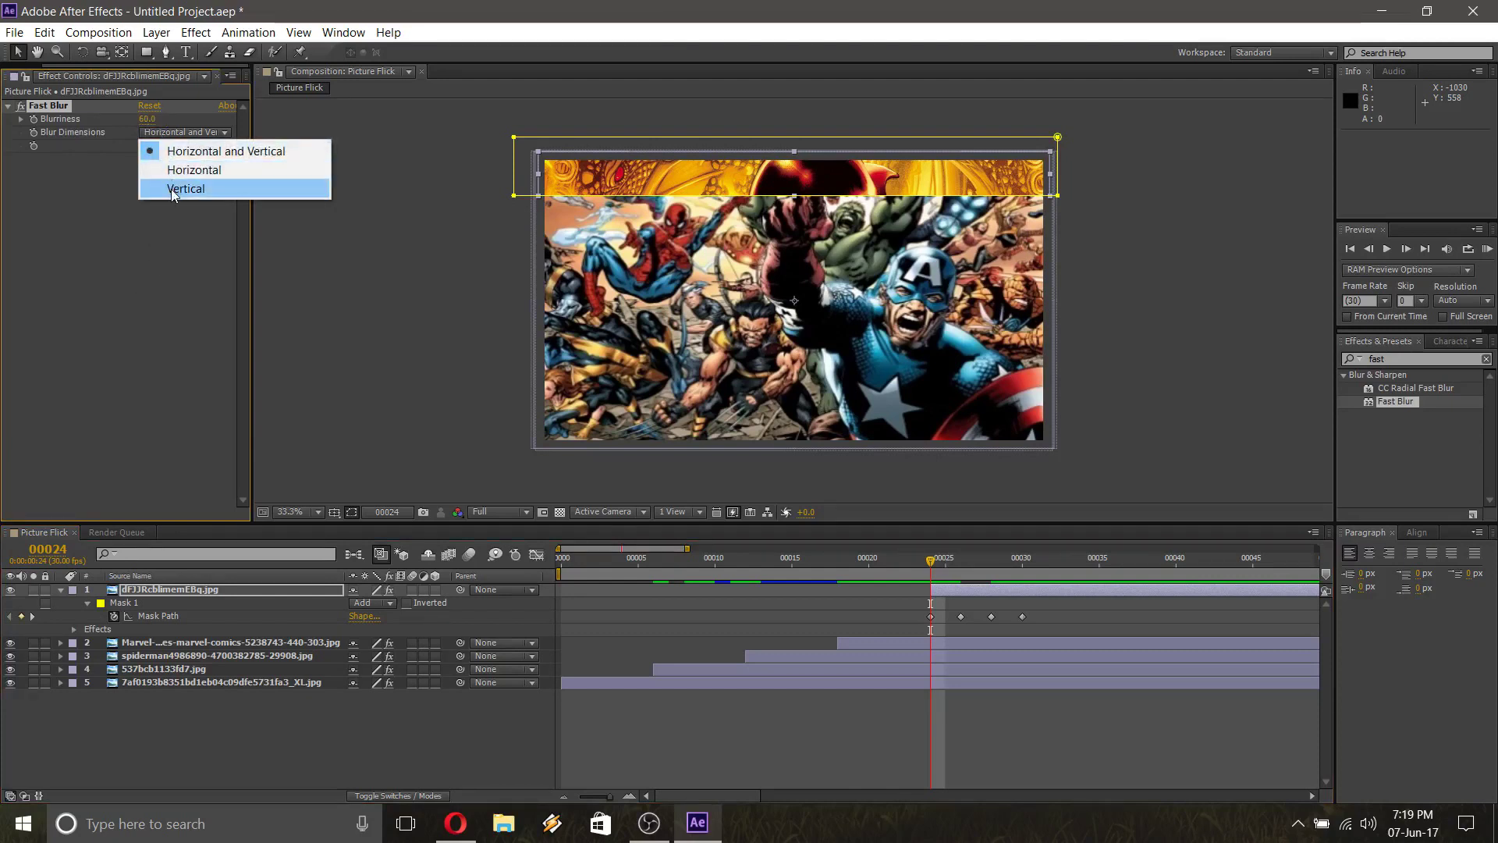
{"action": "left_click", "coordinate": [173, 191]}
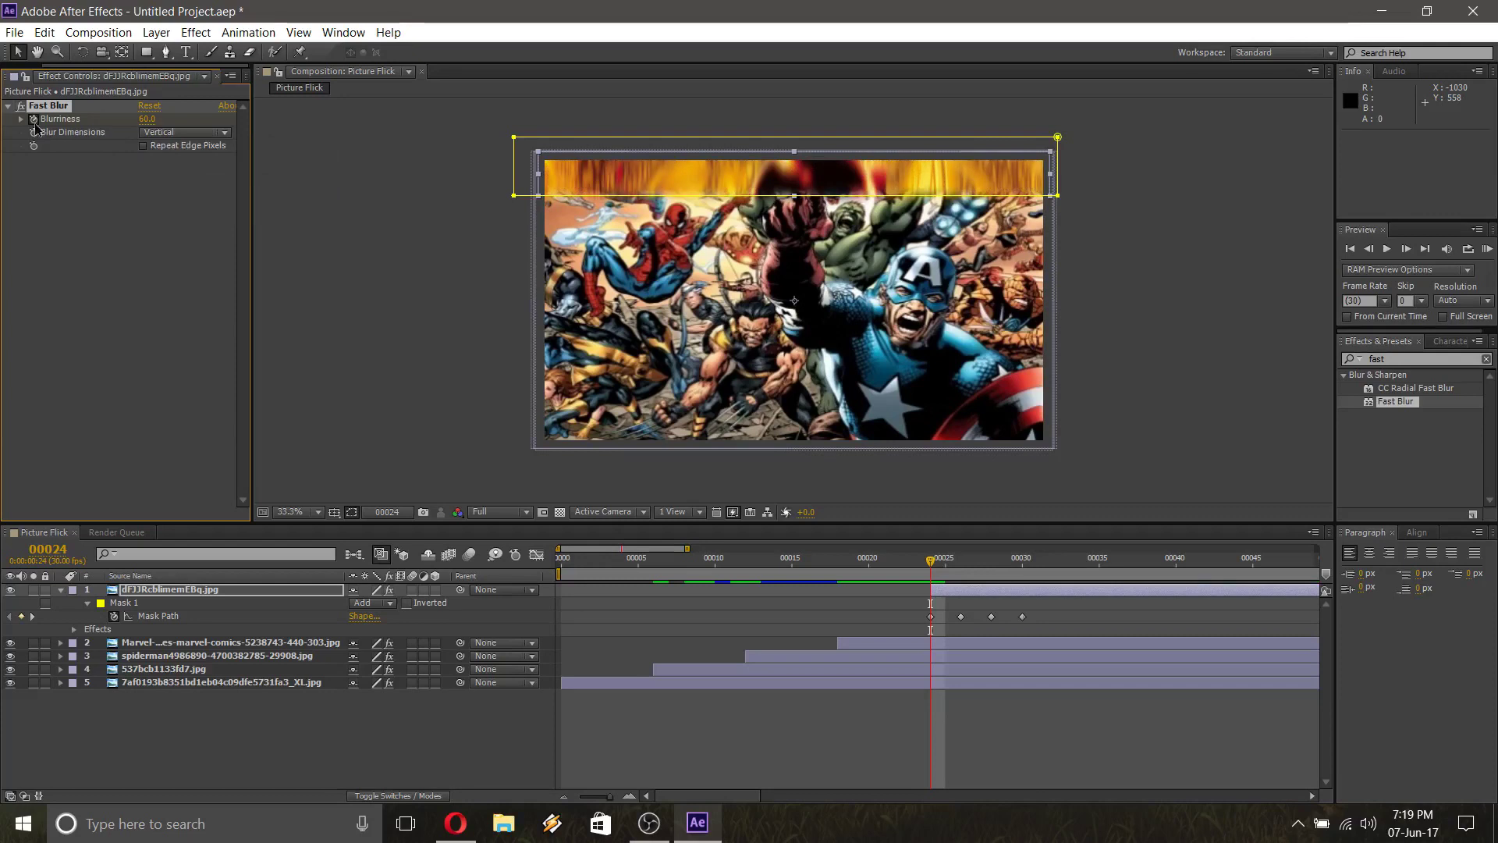
{"action": "key", "text": "space"}
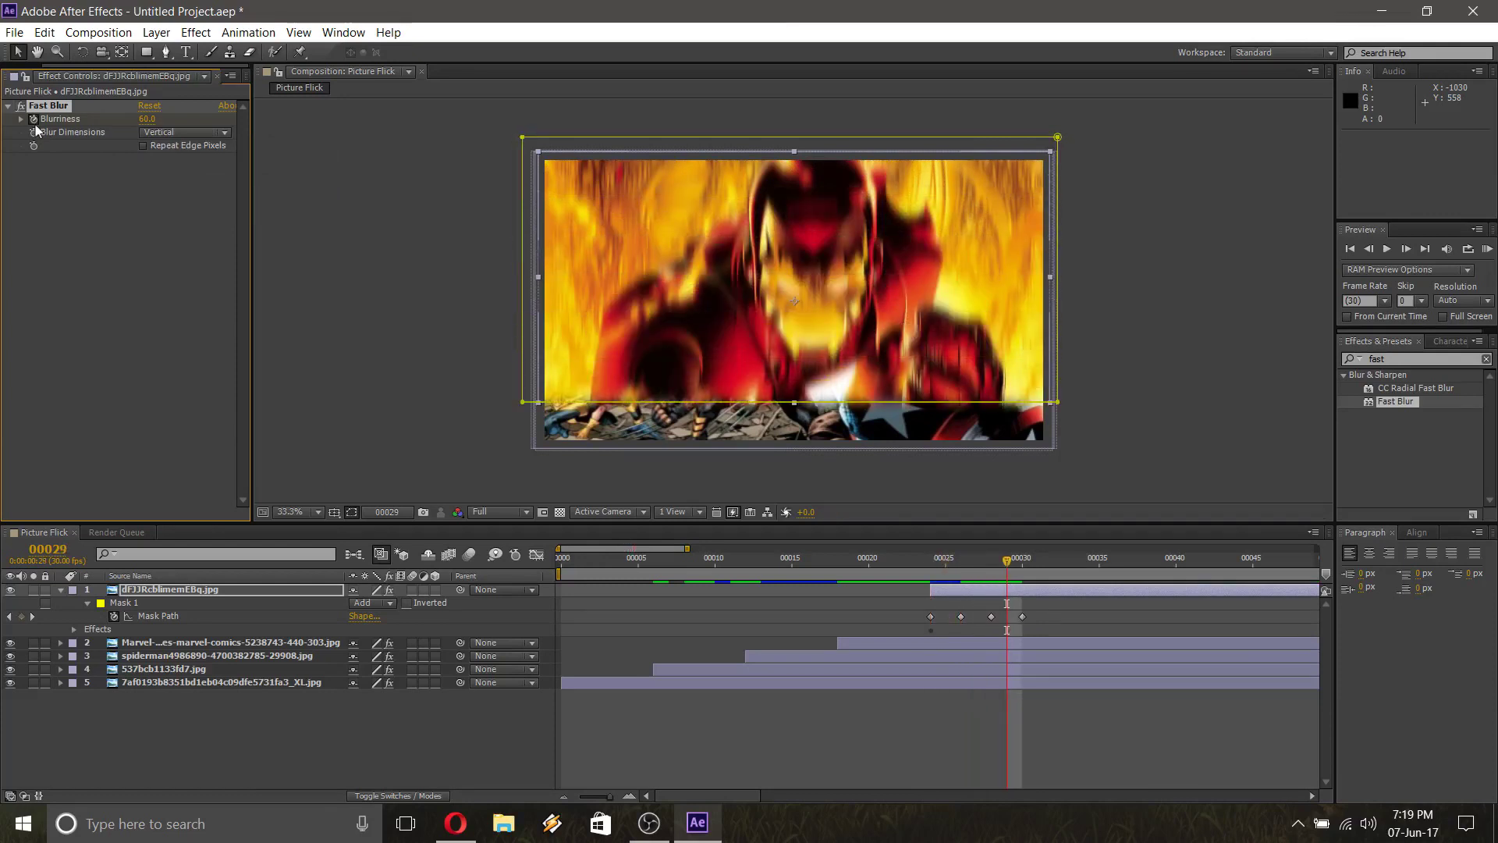
Keyframe the dFJJRcblimemEBq.jpg layer's Blurriness at 40 on frame 29 and at 0 on frame 30, and collapse the layer's properties
{"action": "left_click", "coordinate": [147, 119]}
{"action": "type", "text": "40"}
{"action": "key", "text": "Return"}
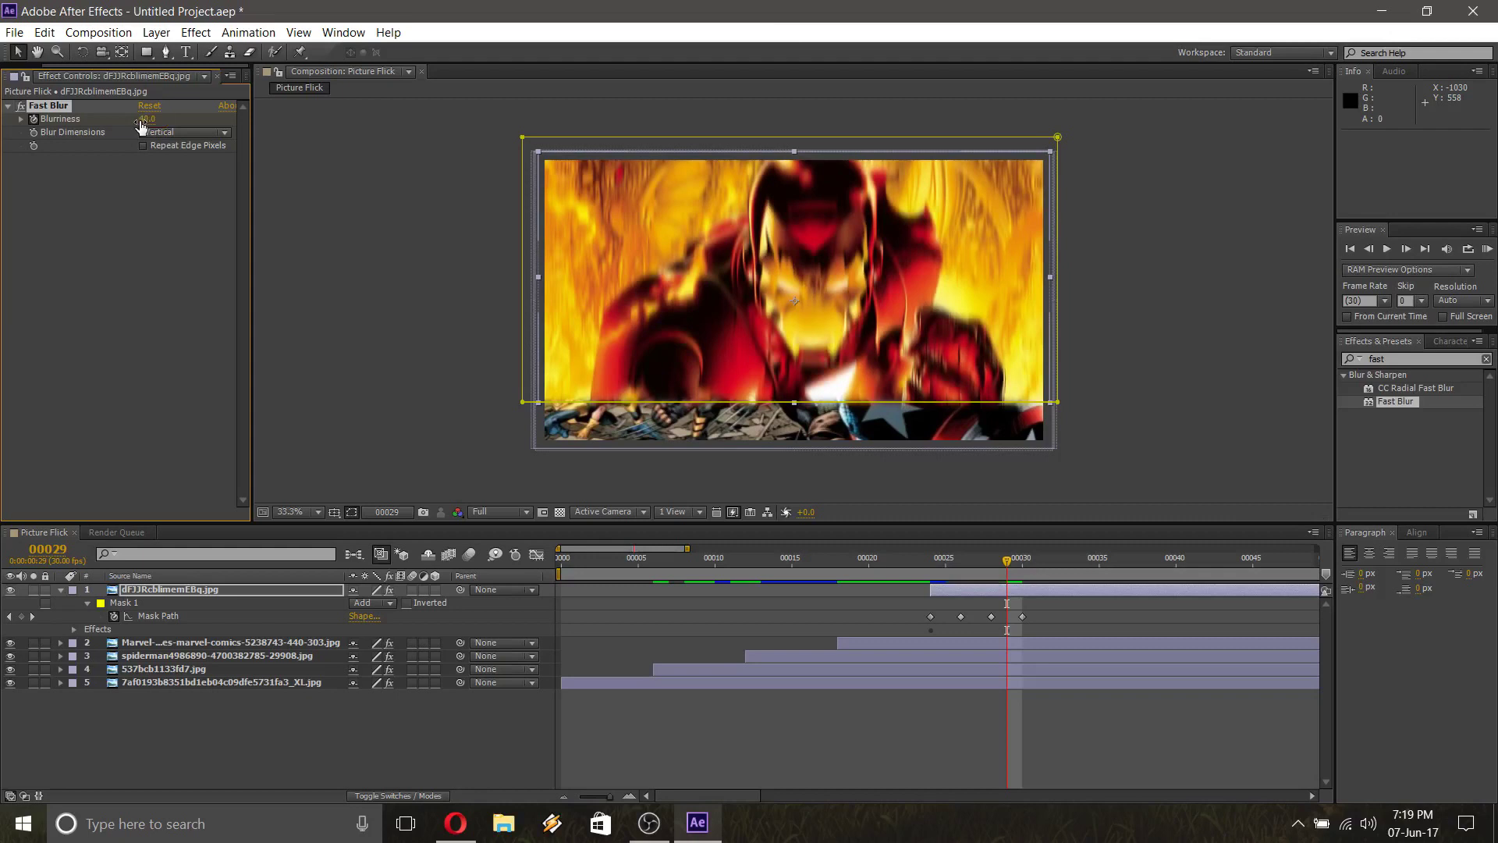
{"action": "key", "text": "Page_Down"}
{"action": "left_click", "coordinate": [144, 119]}
{"action": "type", "text": "0"}
{"action": "key", "text": "Return"}
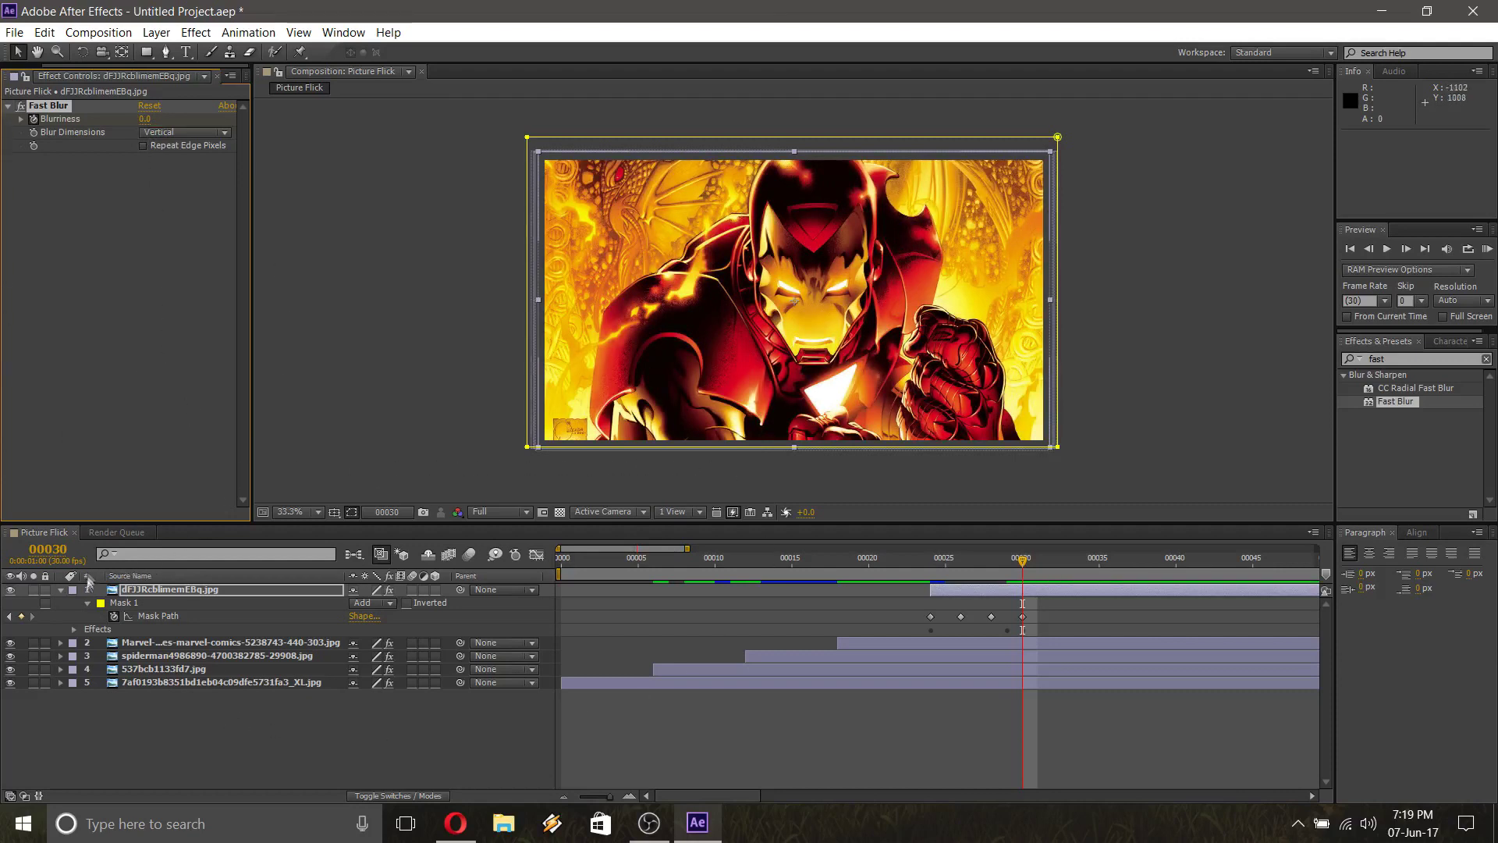
{"action": "left_click", "coordinate": [58, 597]}
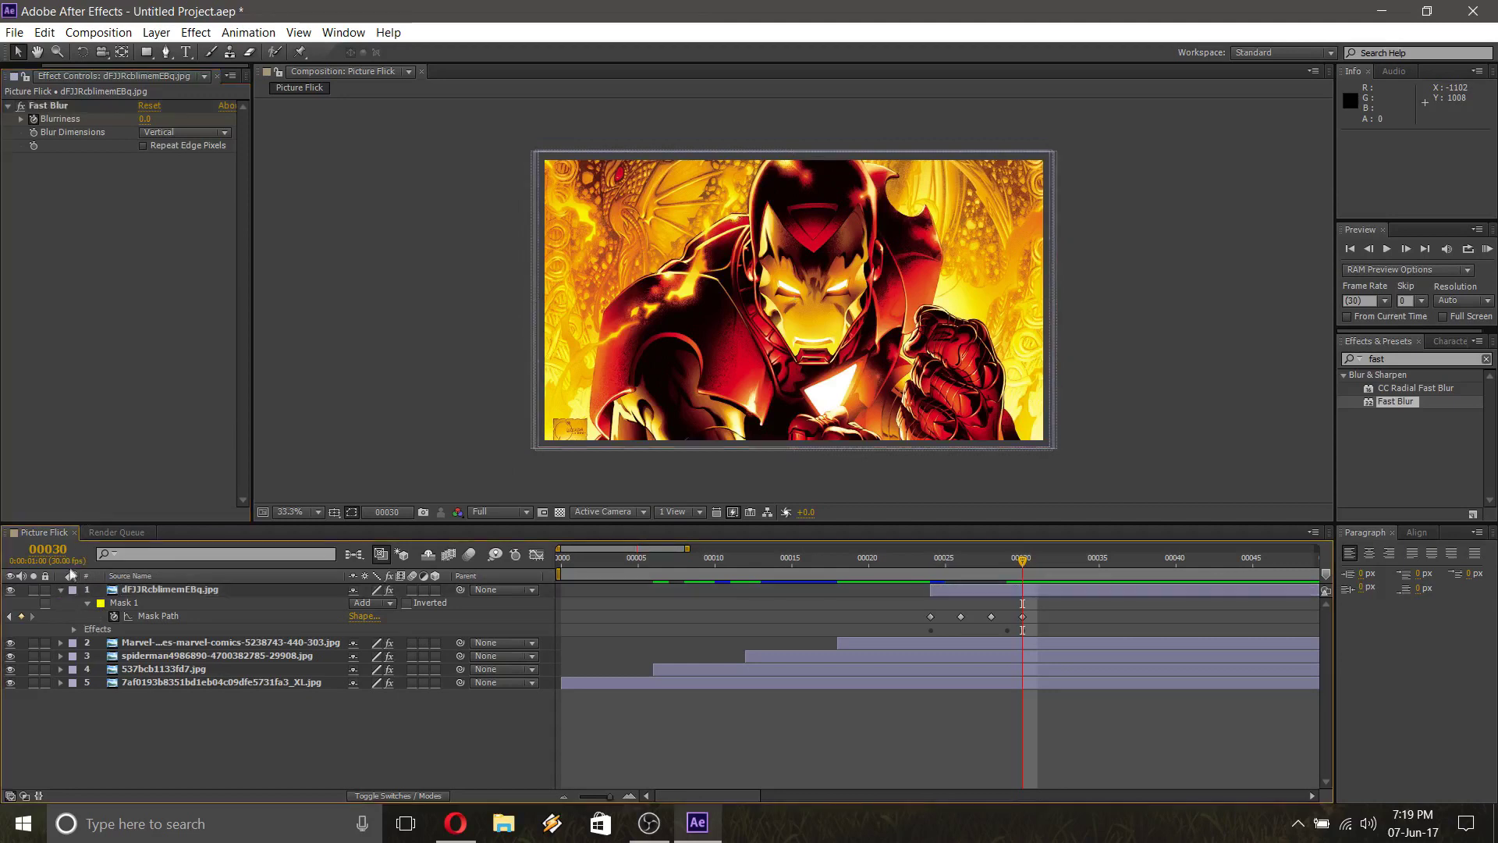
{"action": "left_click", "coordinate": [61, 590]}
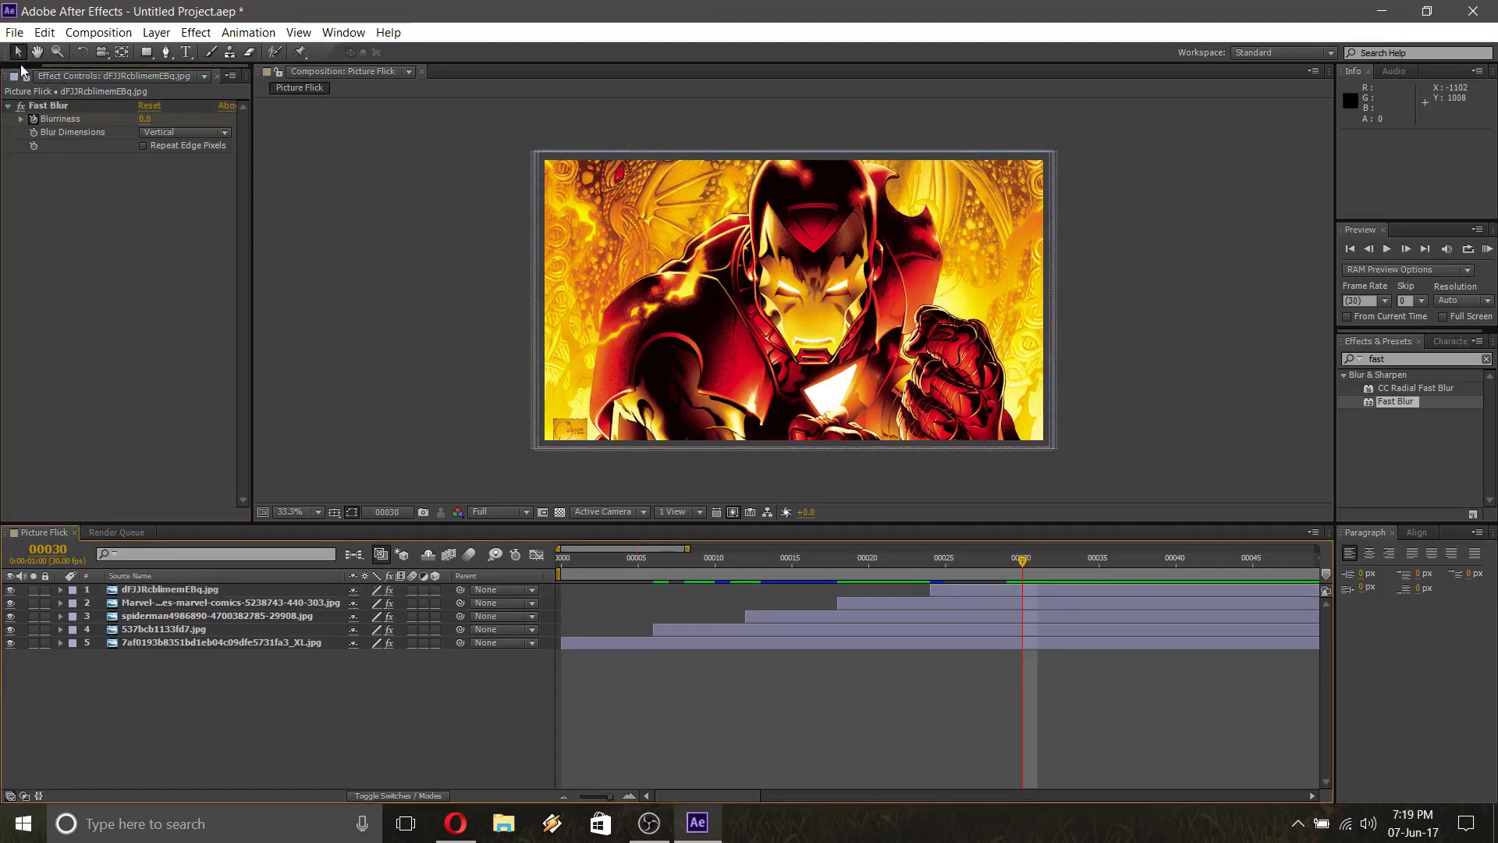
{"action": "left_click", "coordinate": [21, 75]}
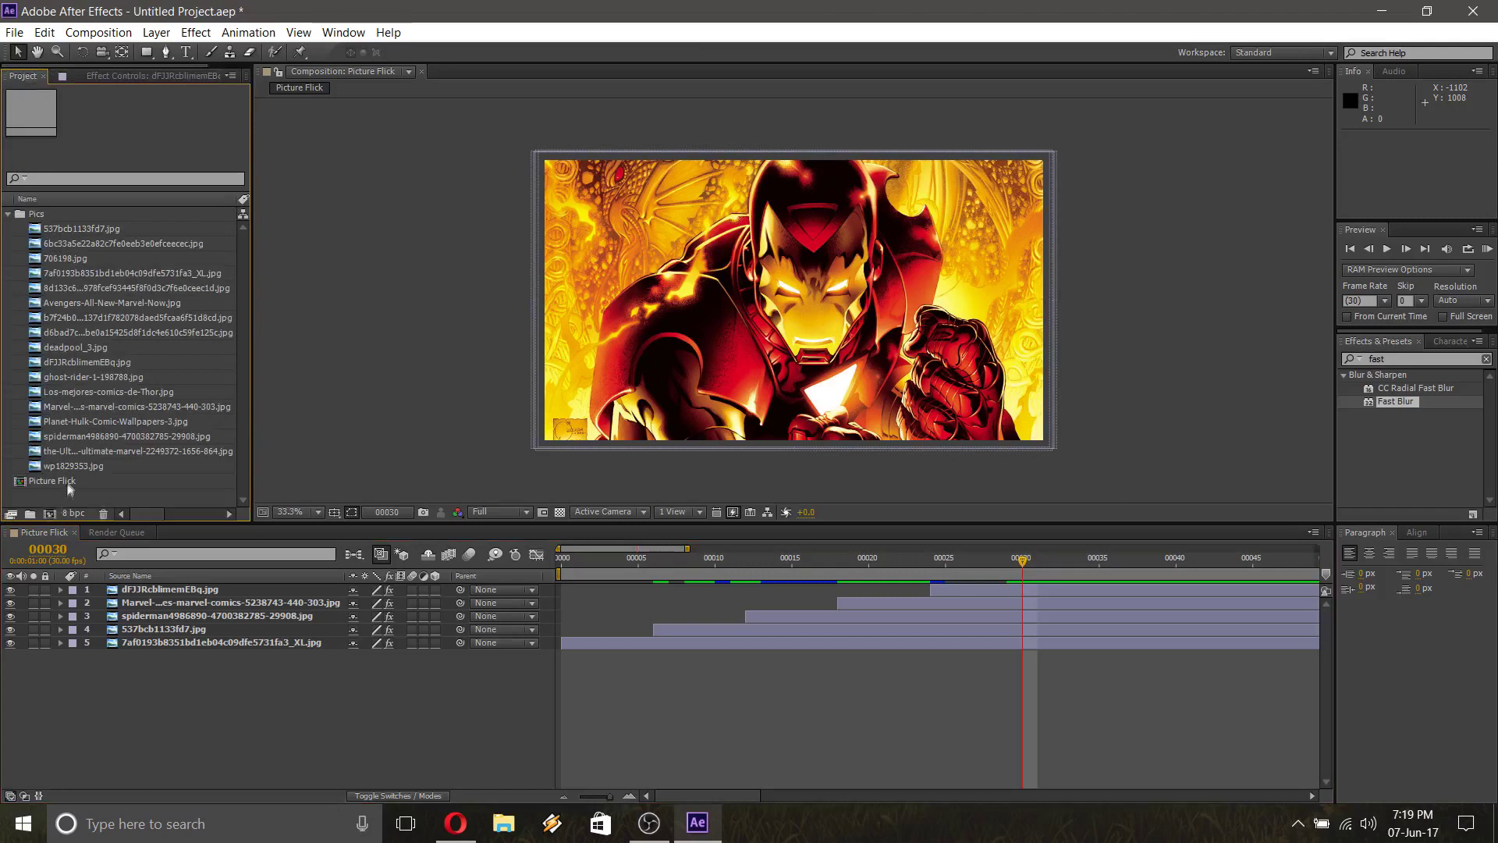
{"action": "left_click", "coordinate": [68, 392]}
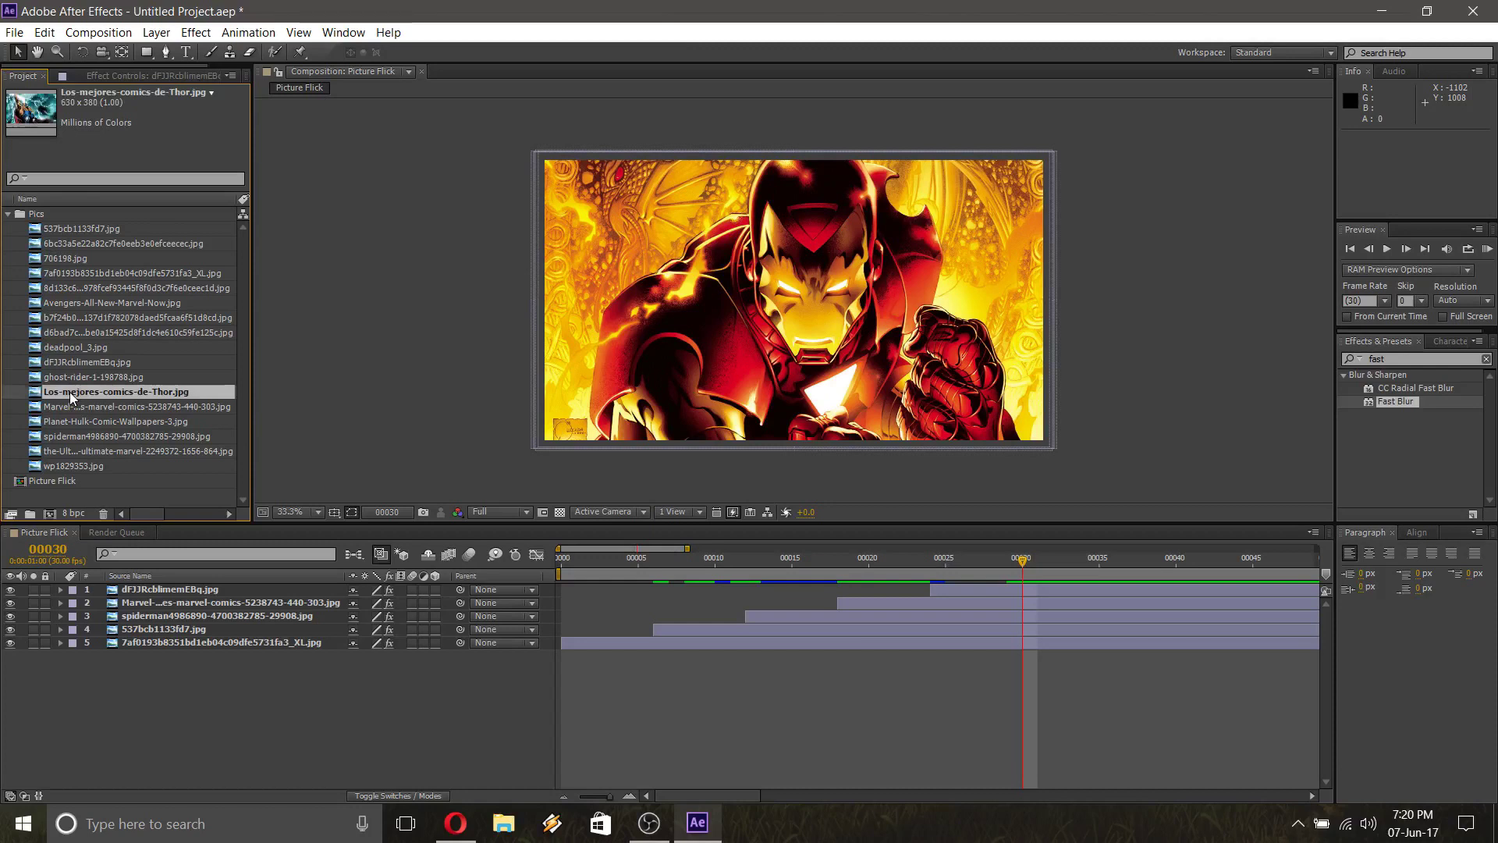
{"action": "left_click", "coordinate": [78, 423]}
{"action": "left_click", "coordinate": [82, 439]}
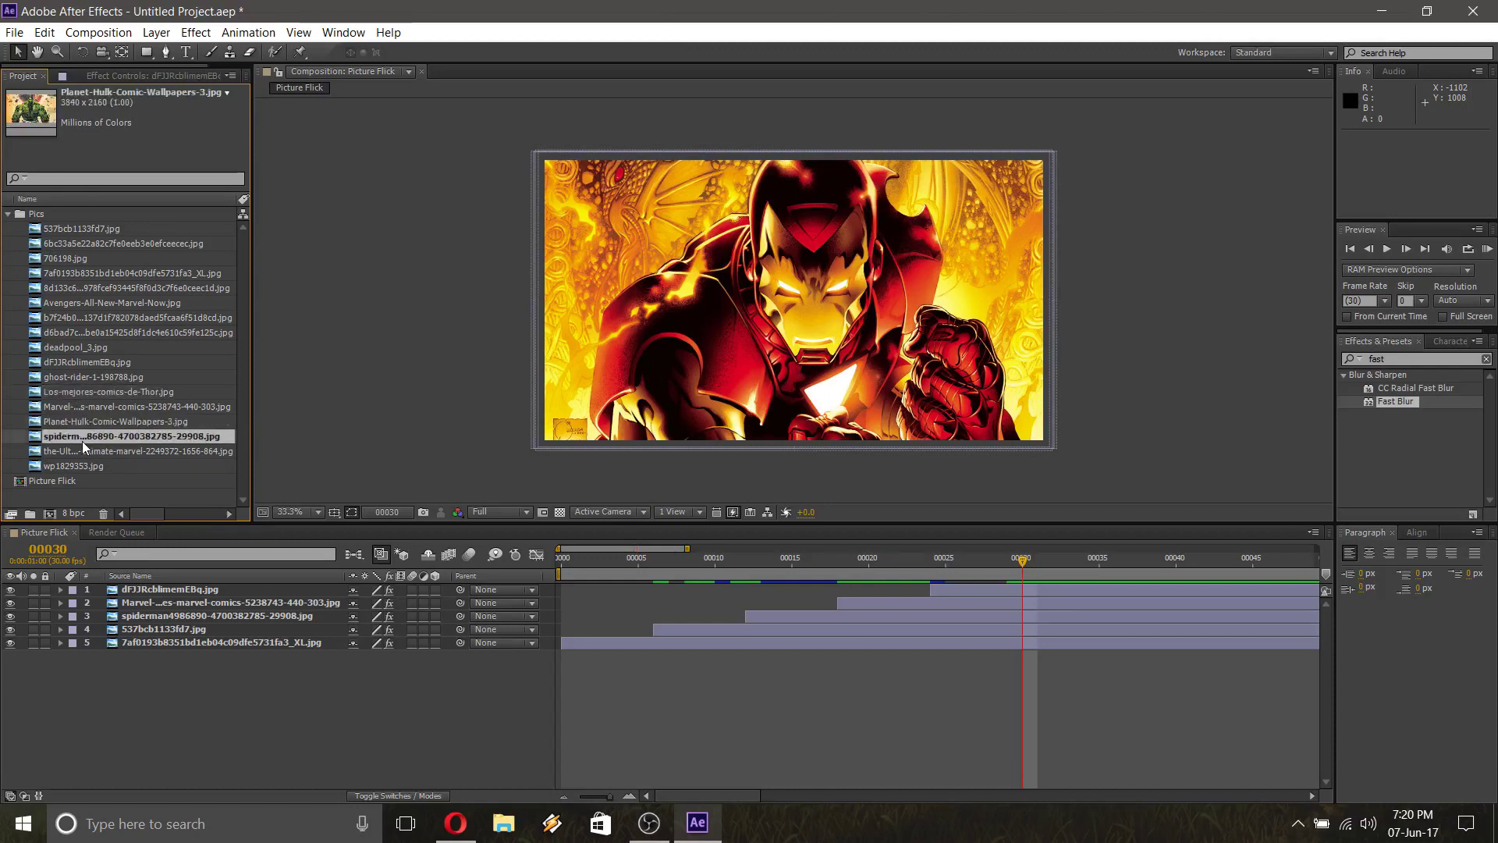
{"action": "left_click", "coordinate": [82, 452]}
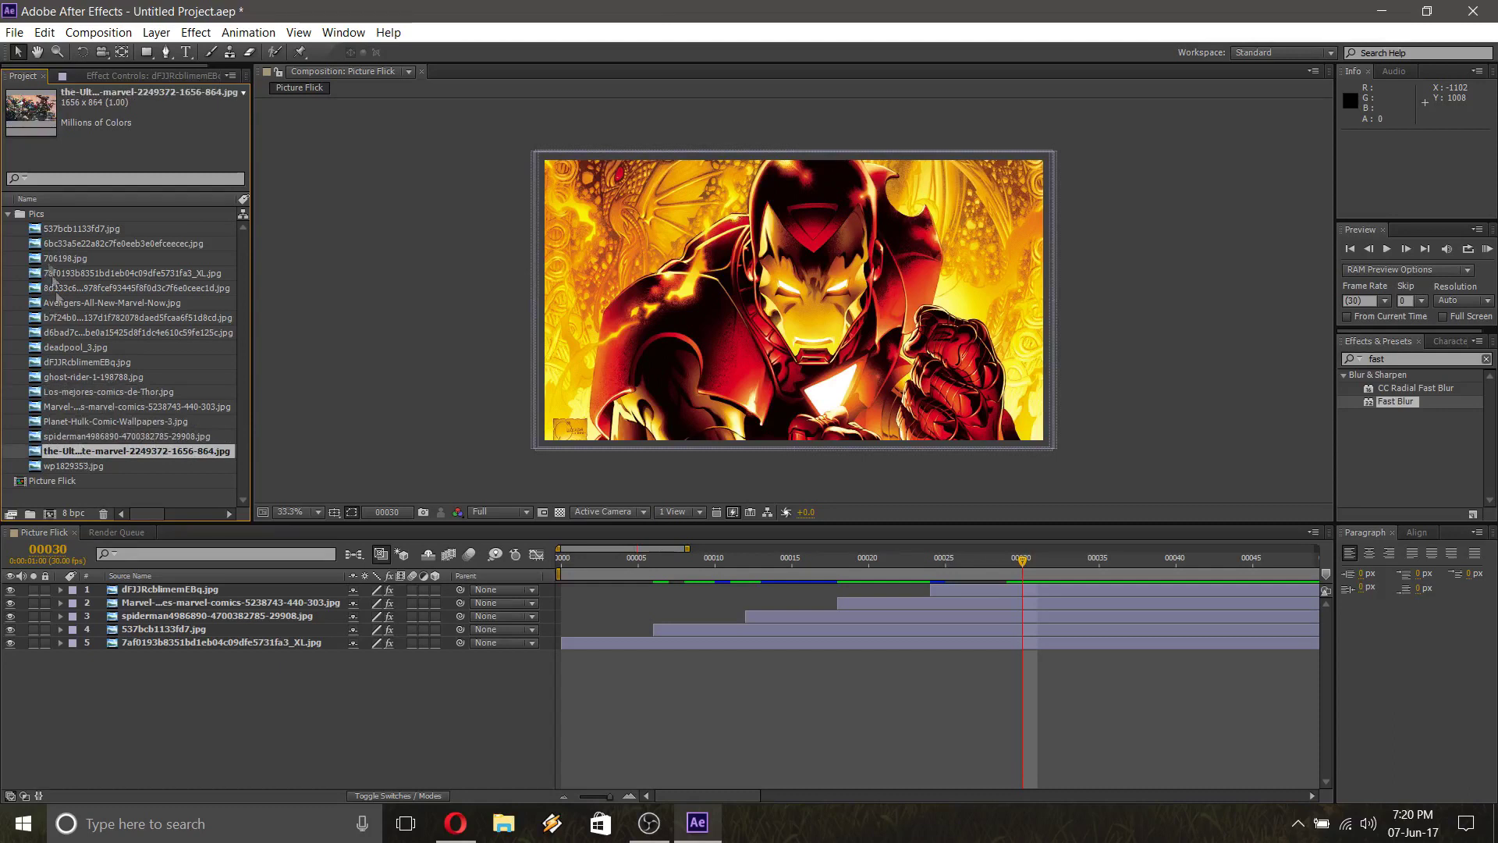
{"action": "left_click_drag", "start_coordinate": [97, 454], "coordinate": [795, 307]}
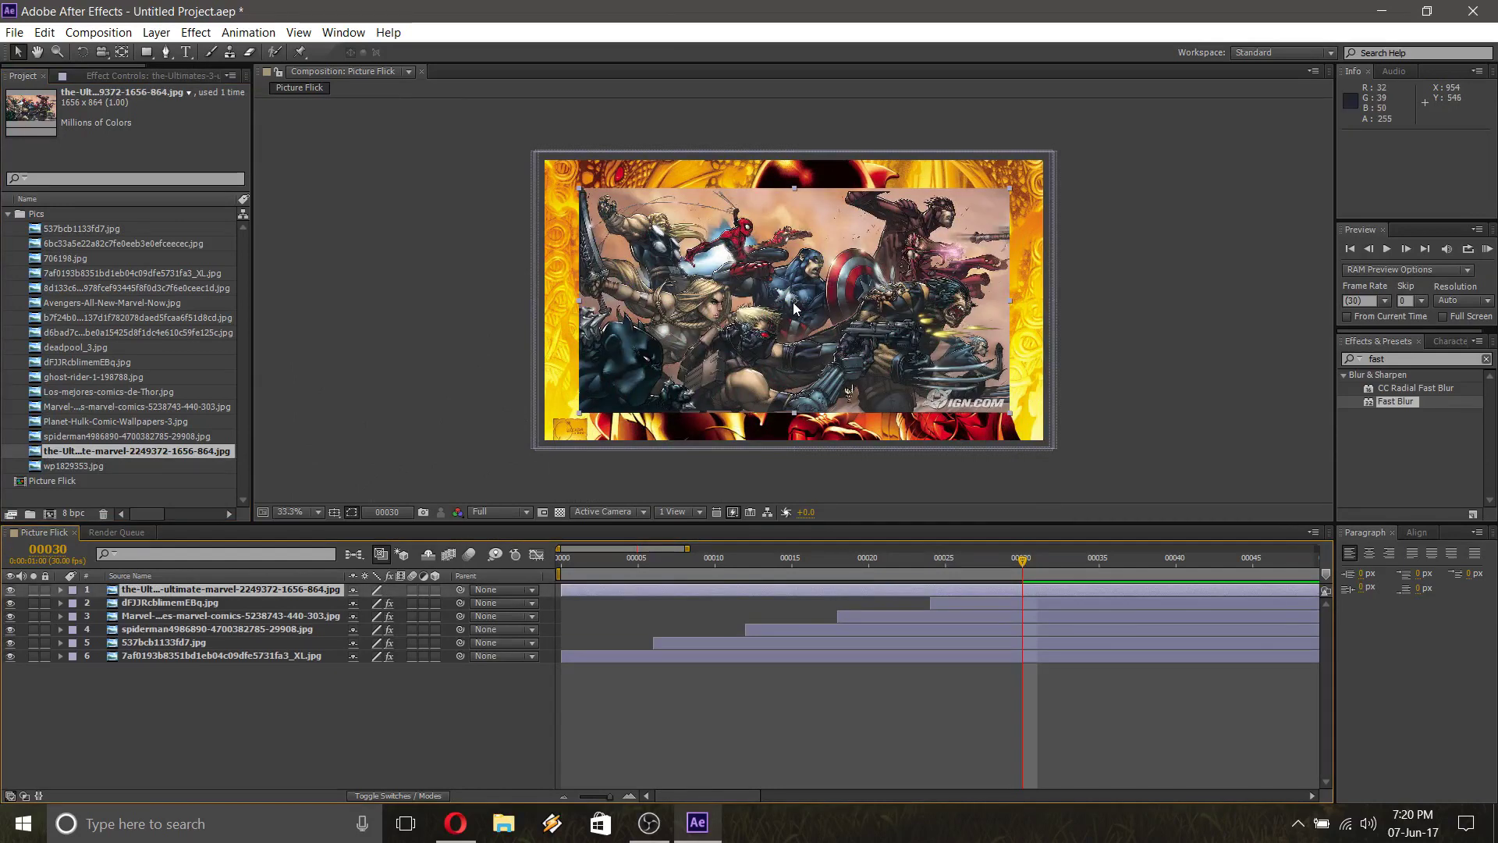
Scale the new Ultimates picture to about 119% by 158% and position it at about 948, 588 to cover the whole frame
{"action": "left_click_drag", "start_coordinate": [1011, 191], "coordinate": [1043, 122]}
{"action": "left_click_drag", "start_coordinate": [782, 250], "coordinate": [780, 271]}
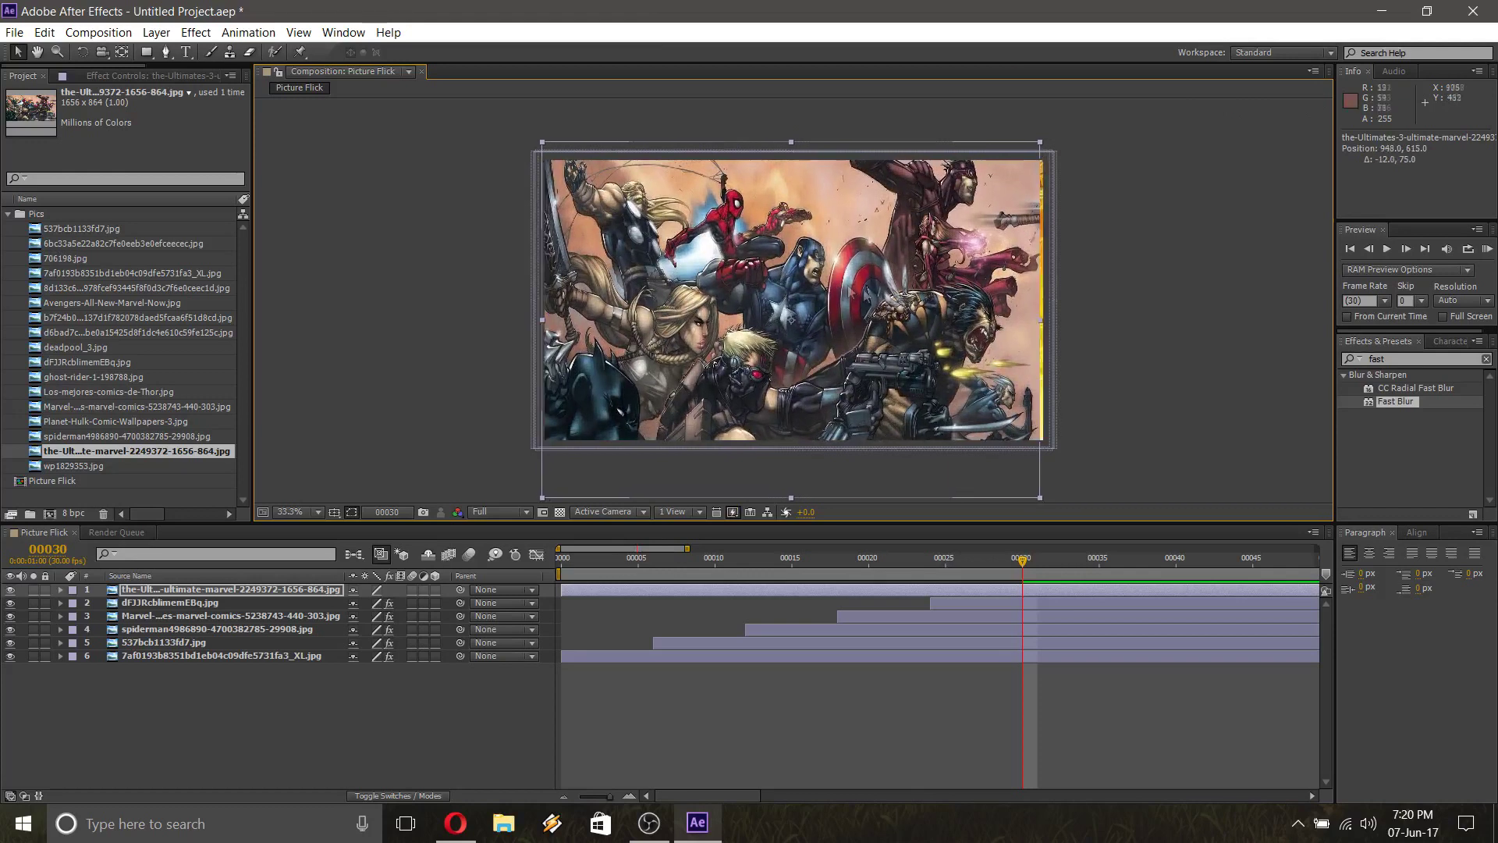
{"action": "left_click_drag", "start_coordinate": [1041, 321], "coordinate": [1045, 322]}
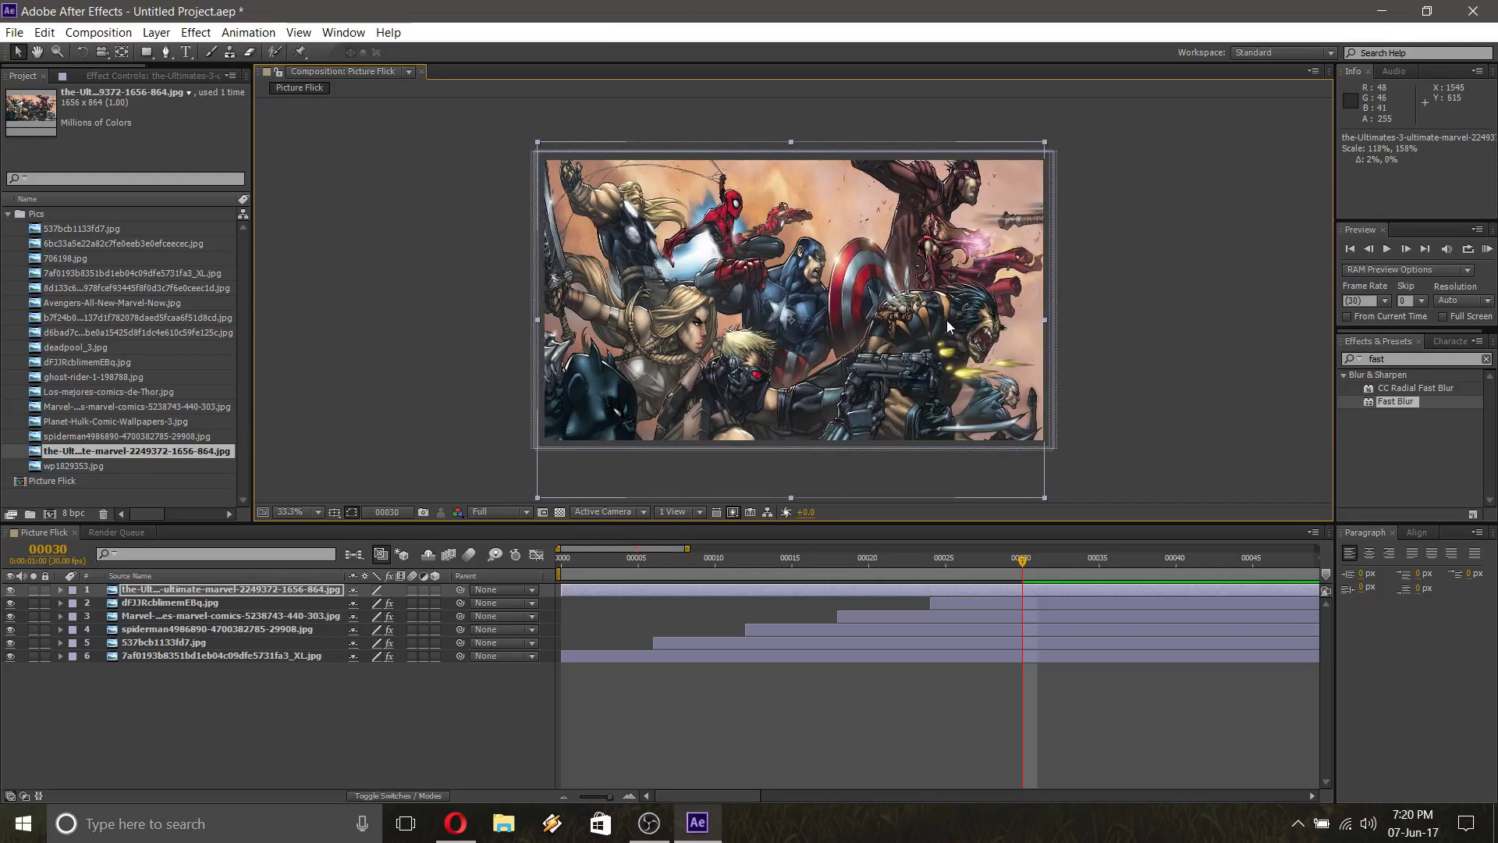
{"action": "left_click_drag", "start_coordinate": [948, 320], "coordinate": [949, 317]}
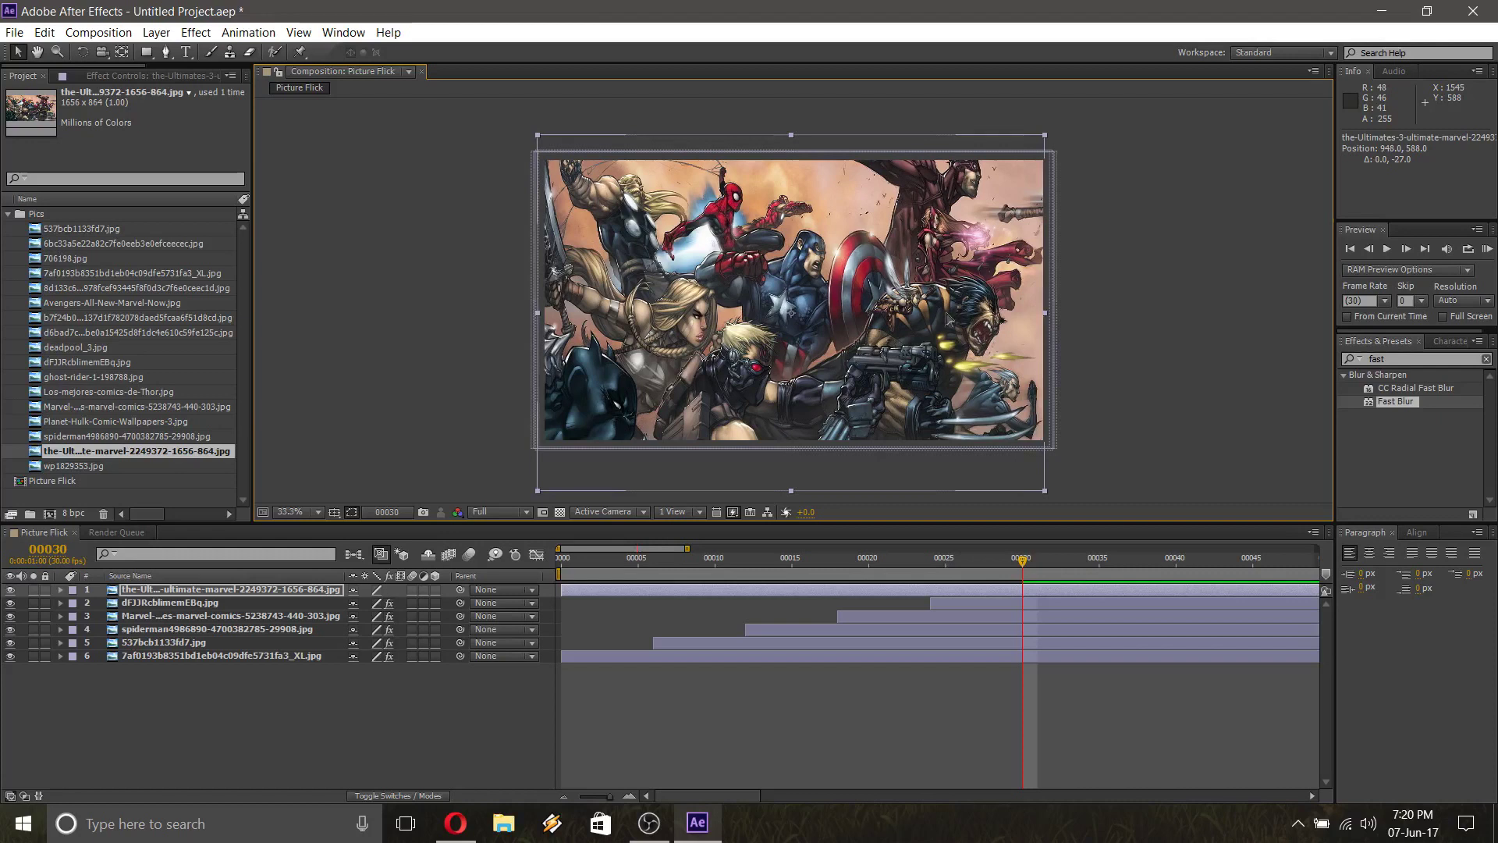
{"action": "left_click_drag", "start_coordinate": [1044, 312], "coordinate": [1048, 316]}
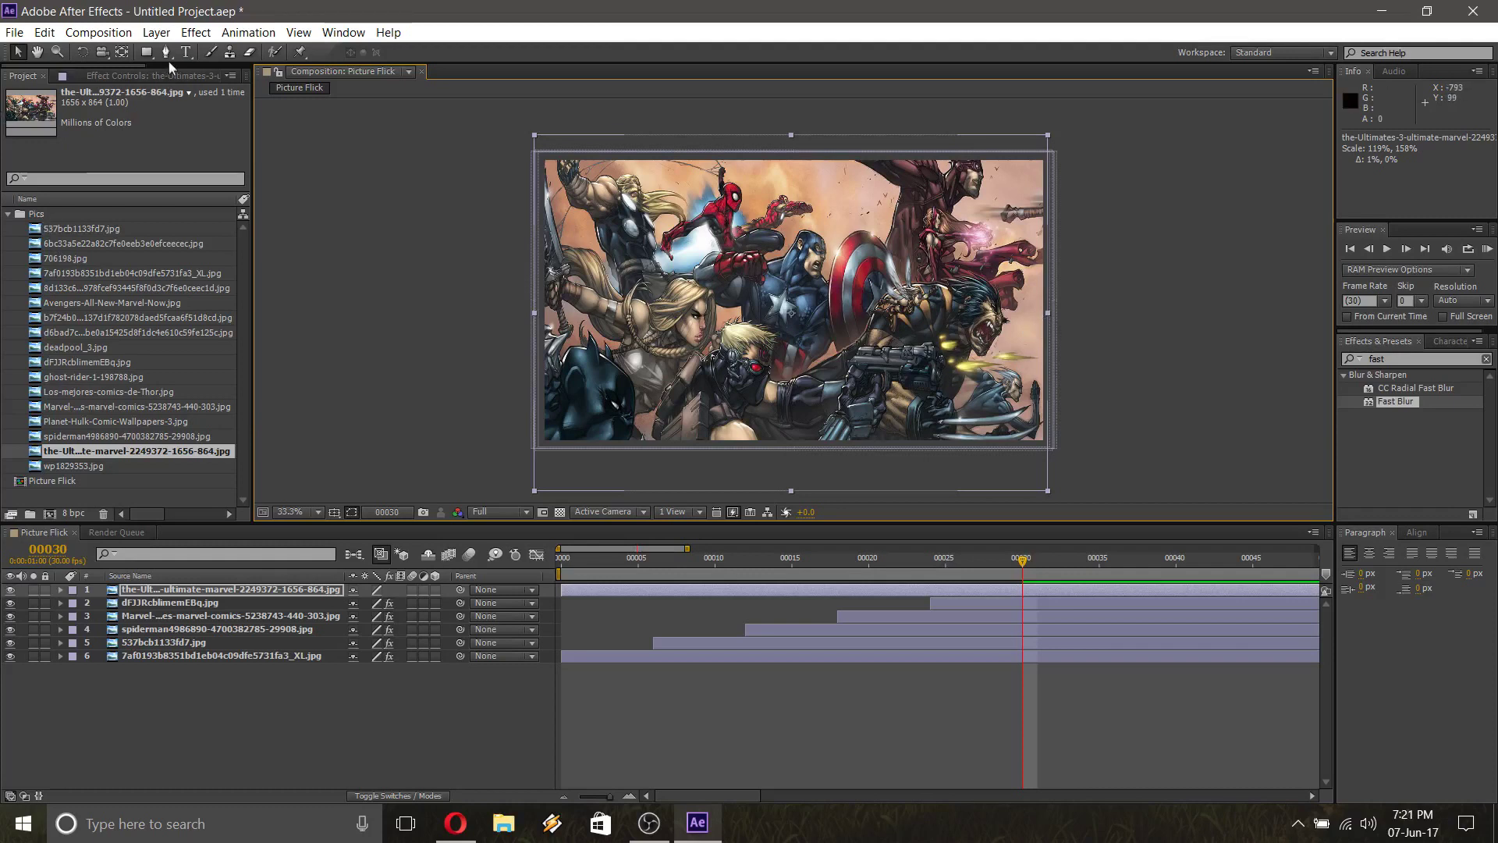
Draw a rectangular mask on the Ultimates layer that is wider than the picture and covers only its upper strip
{"action": "left_click", "coordinate": [146, 53]}
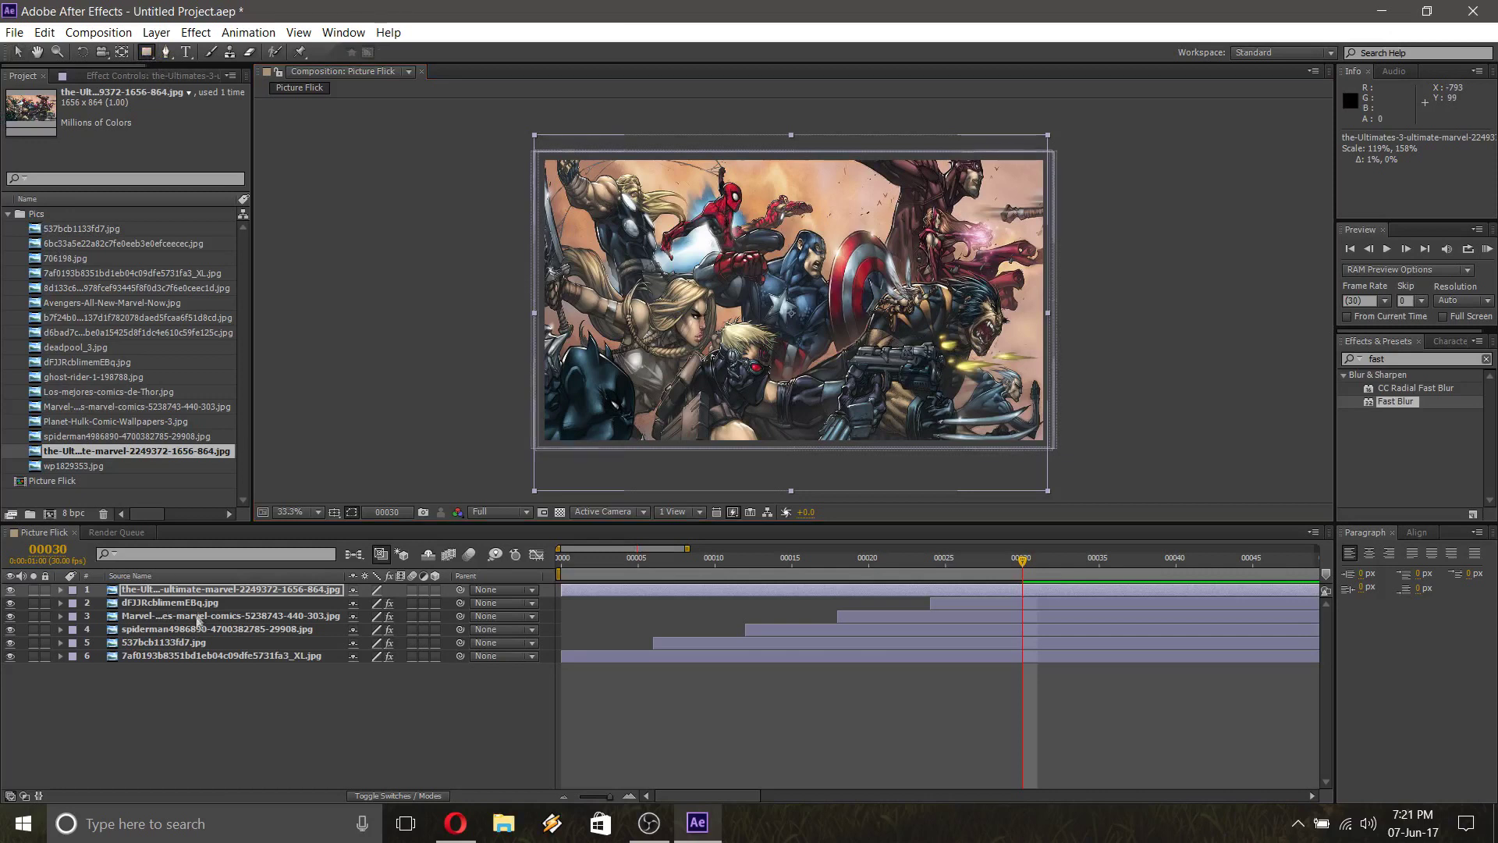
{"action": "left_click", "coordinate": [205, 592]}
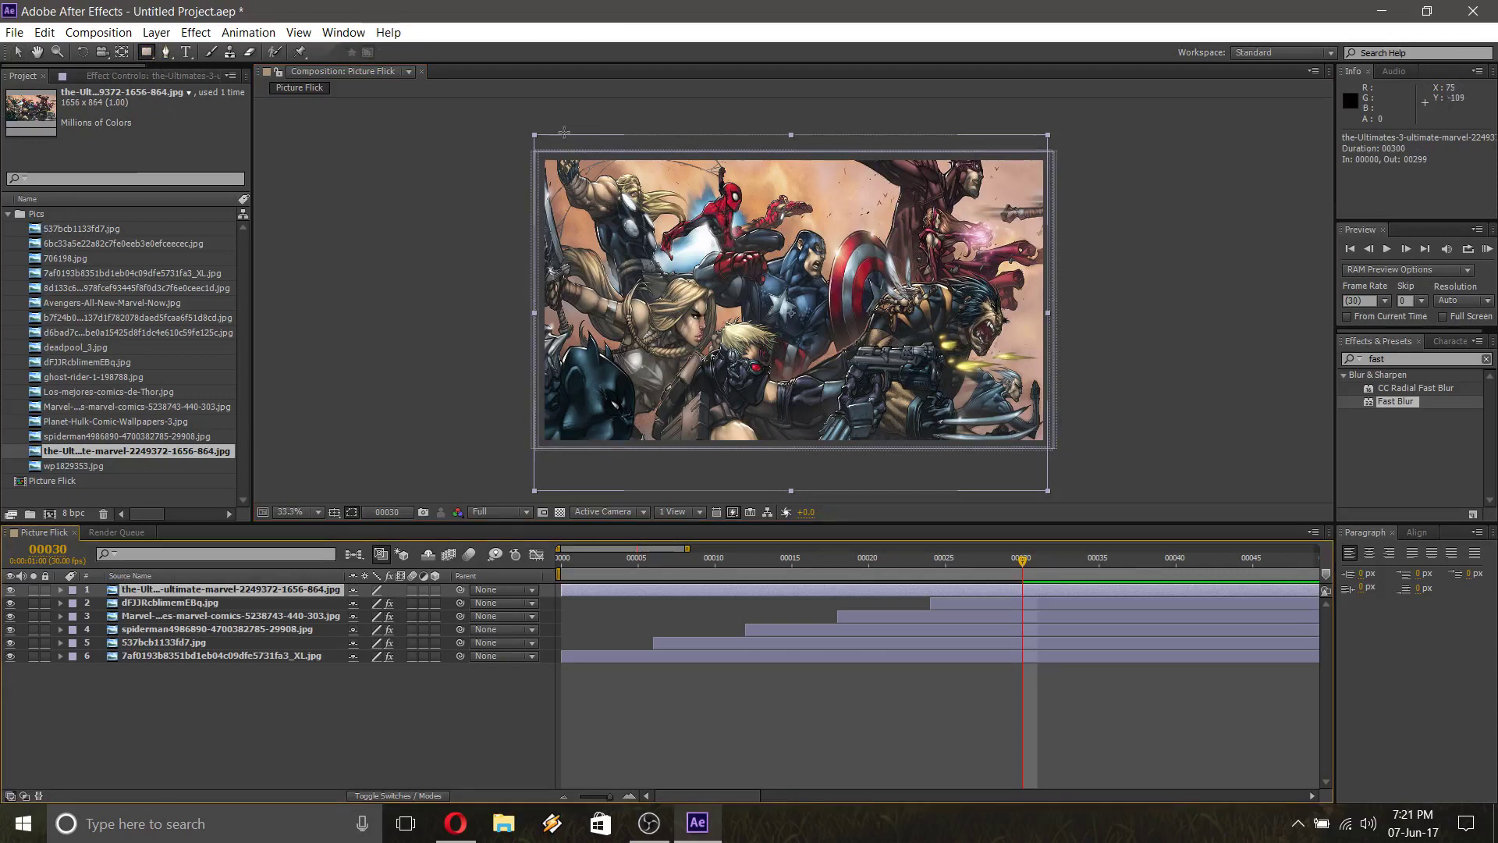
{"action": "left_click_drag", "start_coordinate": [497, 135], "coordinate": [1080, 193]}
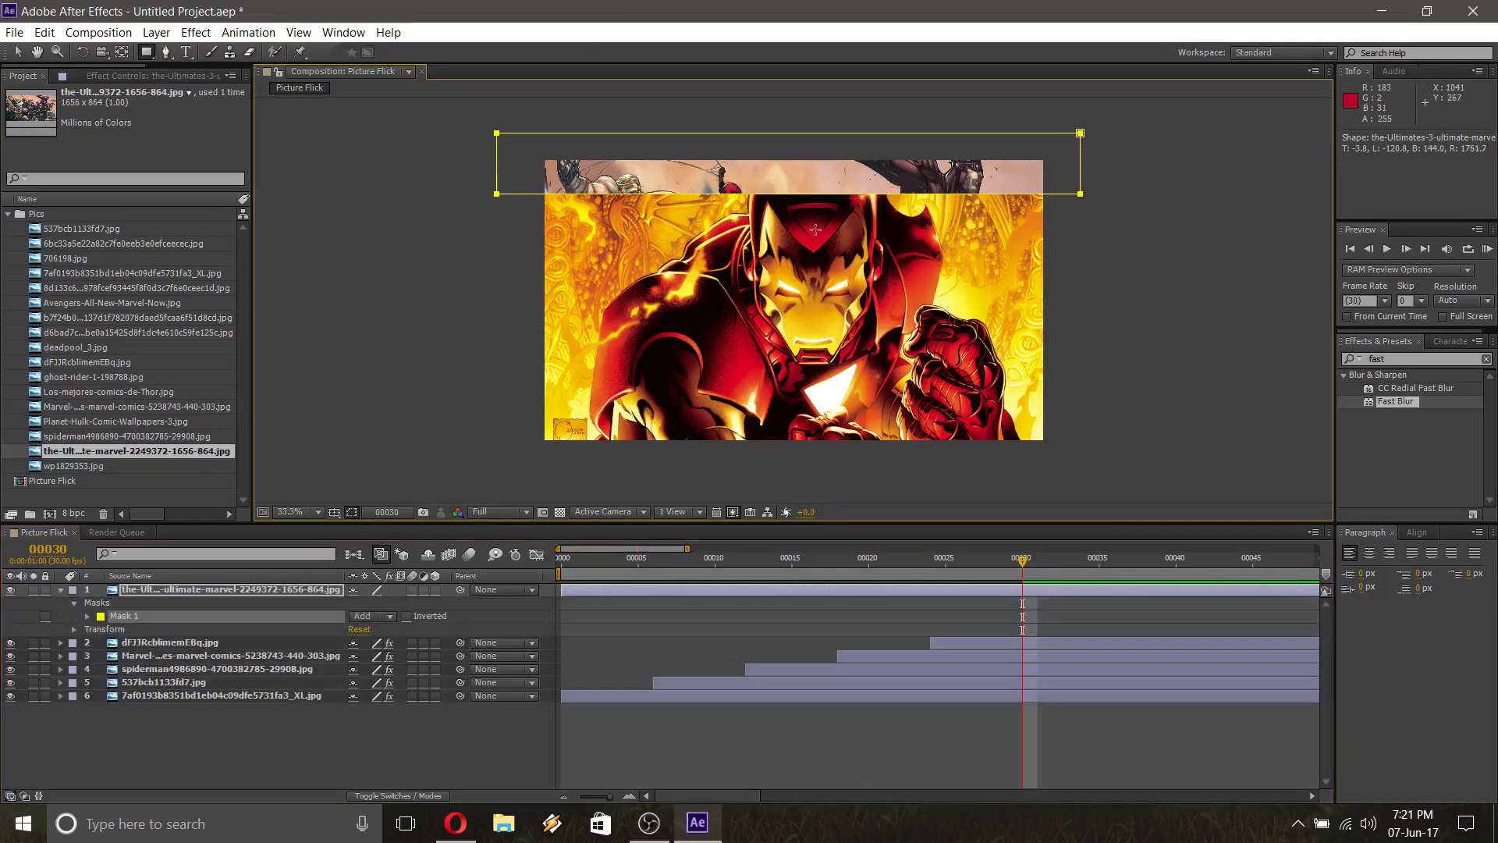
{"action": "left_click", "coordinate": [18, 52]}
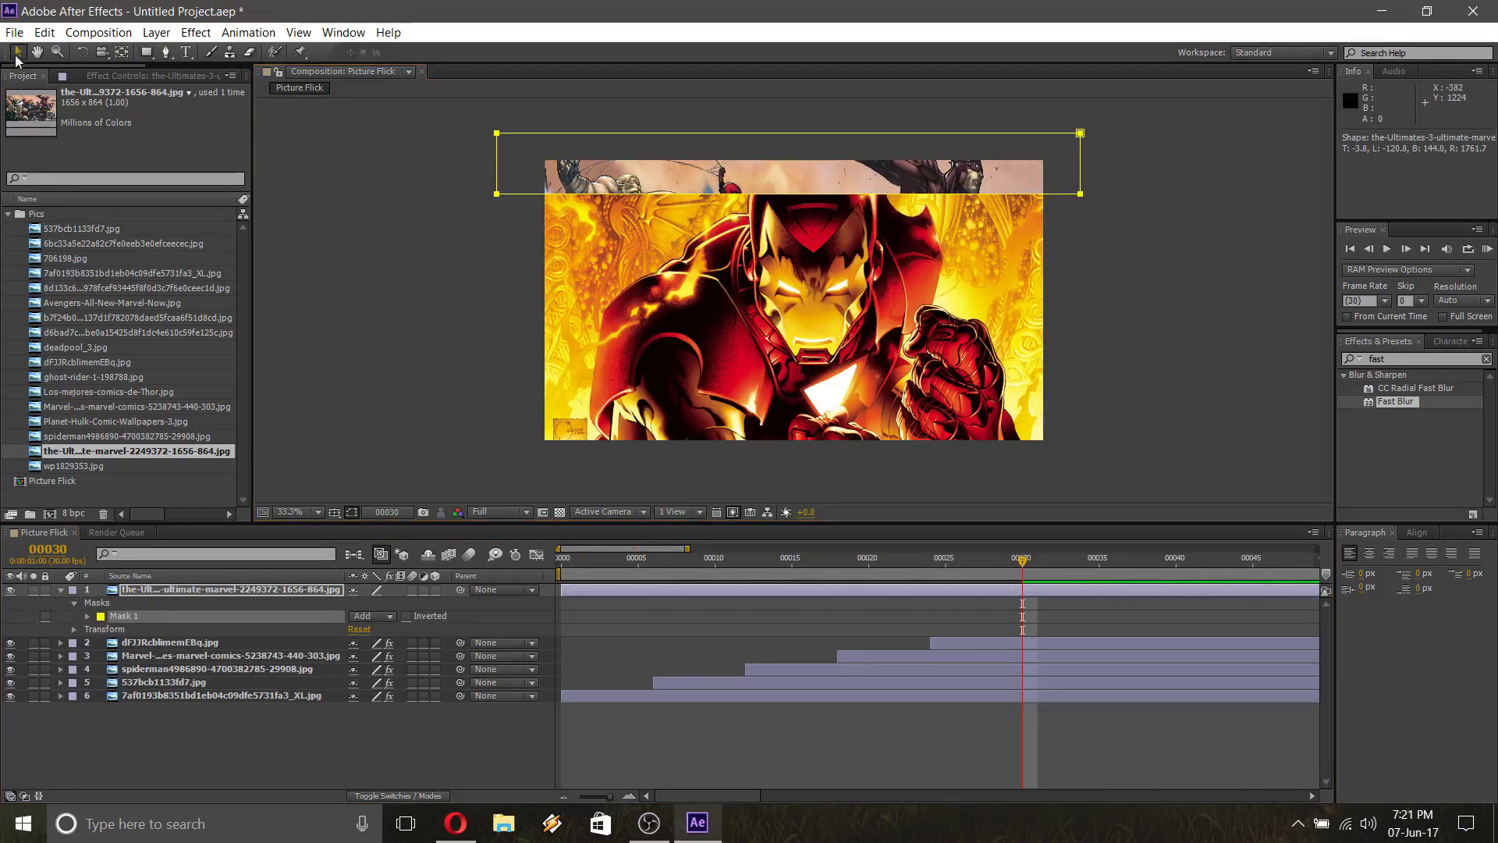
Trim the Ultimates layer to start at frame 30 and set the first Mask Path keyframe there
{"action": "left_click_drag", "start_coordinate": [562, 591], "coordinate": [1019, 607]}
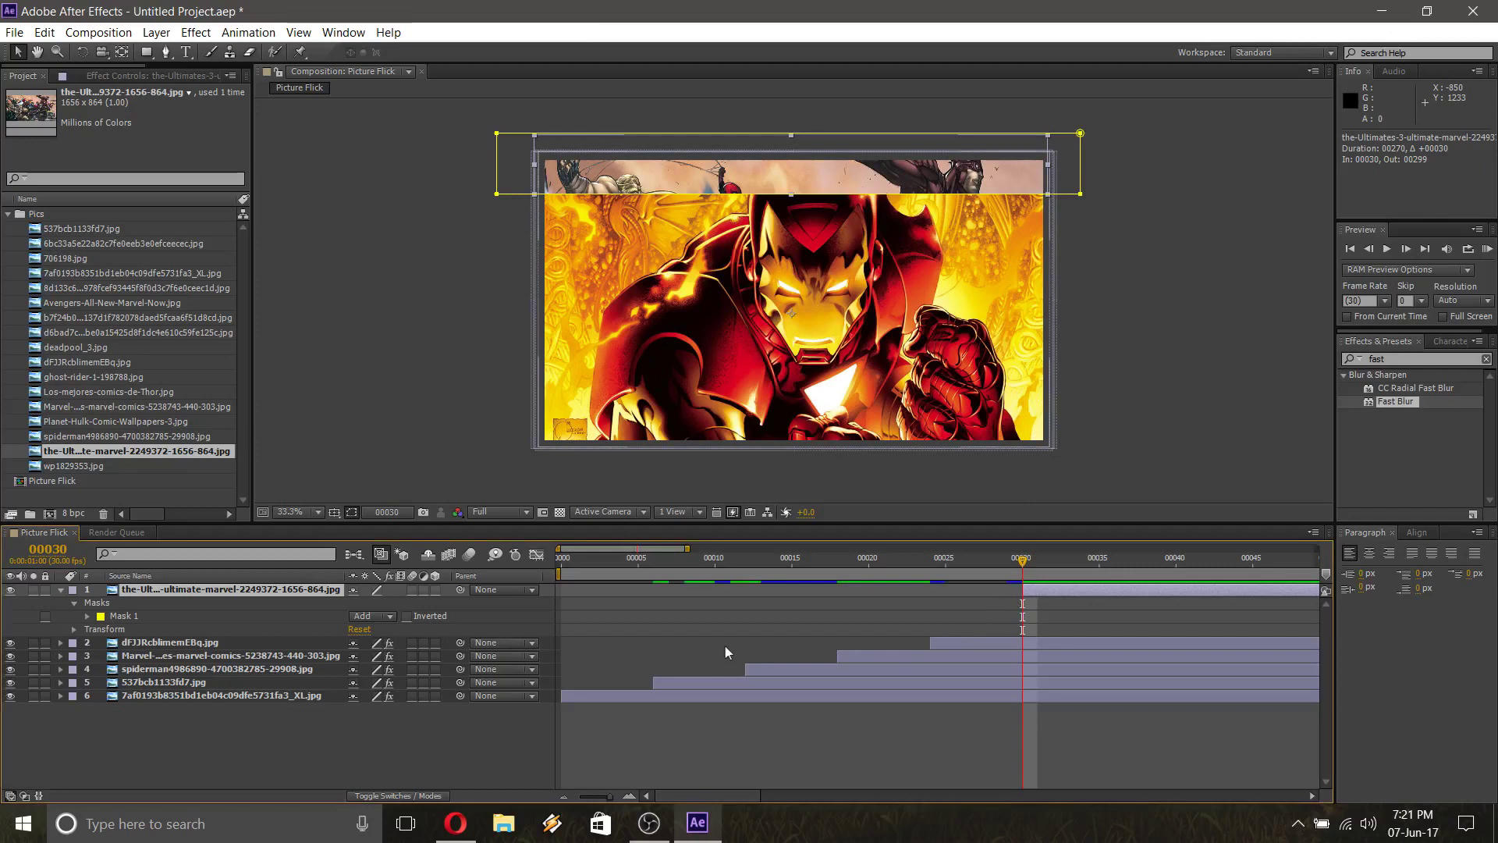
{"action": "key", "text": "m"}
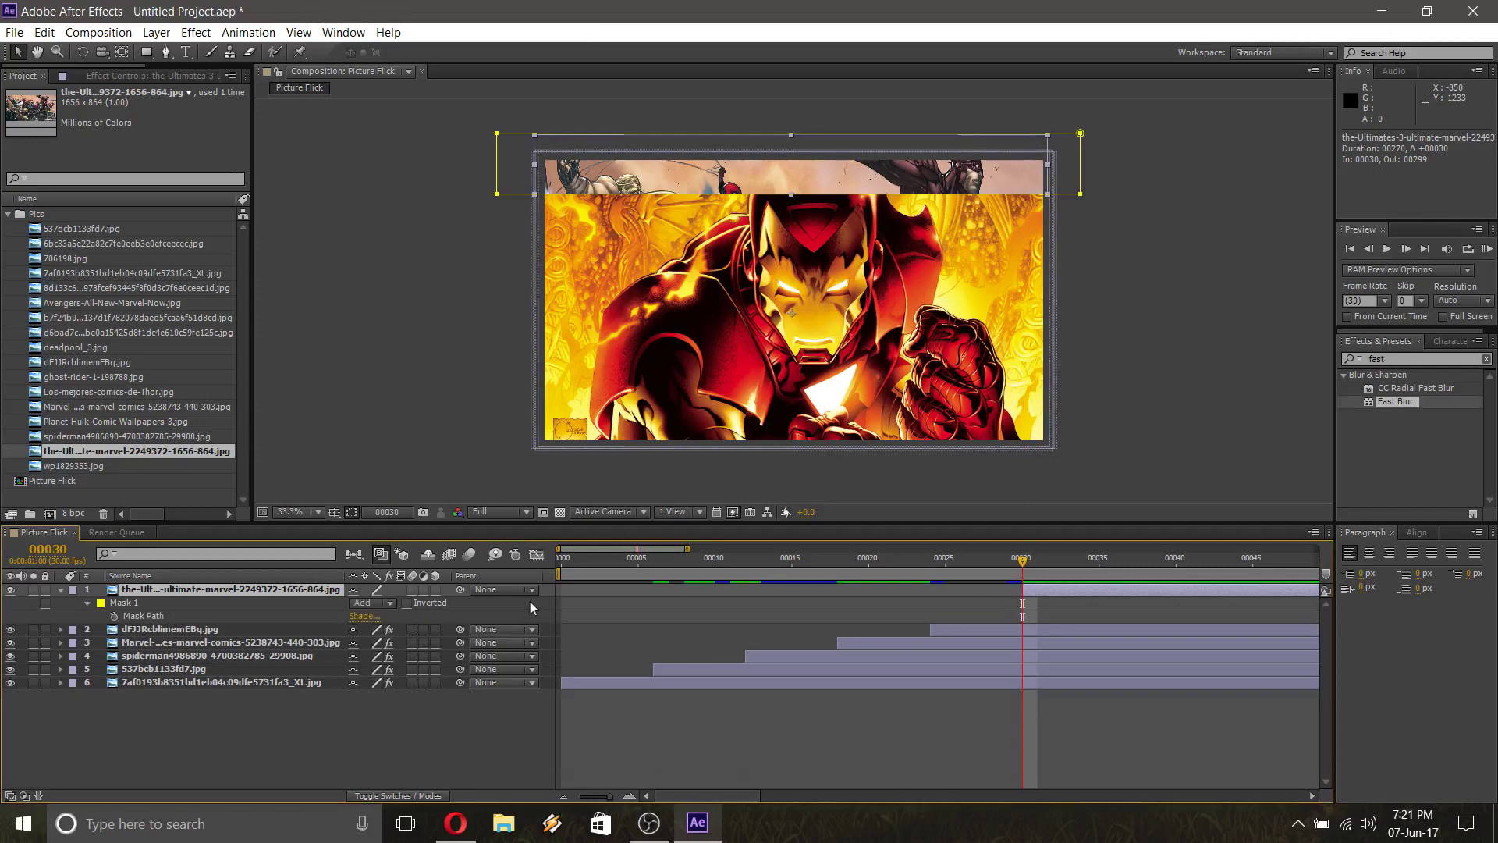
{"action": "left_click", "coordinate": [114, 616]}
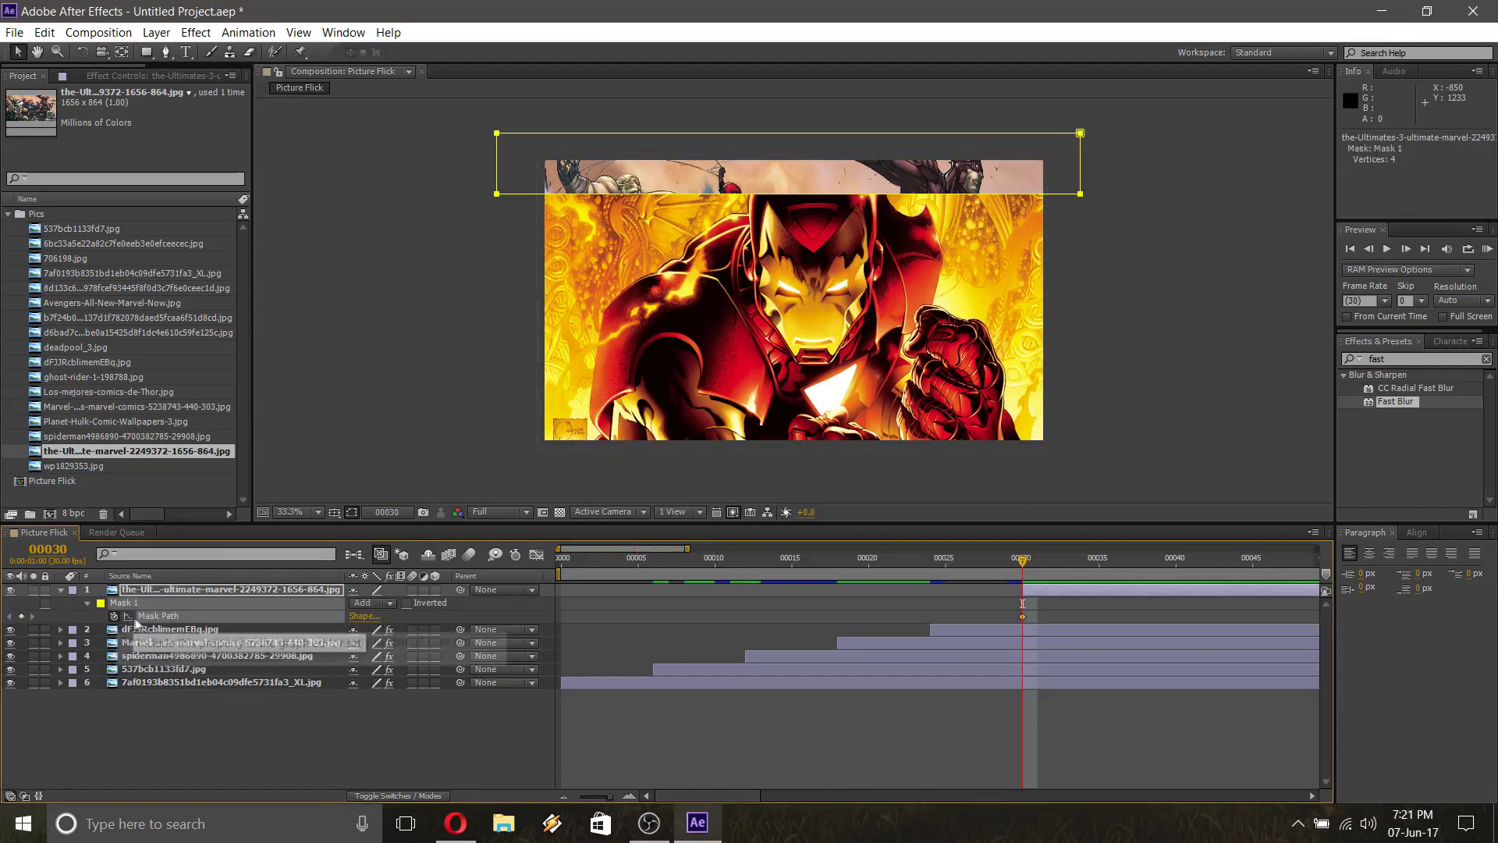
At frame 32, extend the mask's lower edge to about 40% of the way down the picture
{"action": "double_click", "coordinate": [497, 195]}
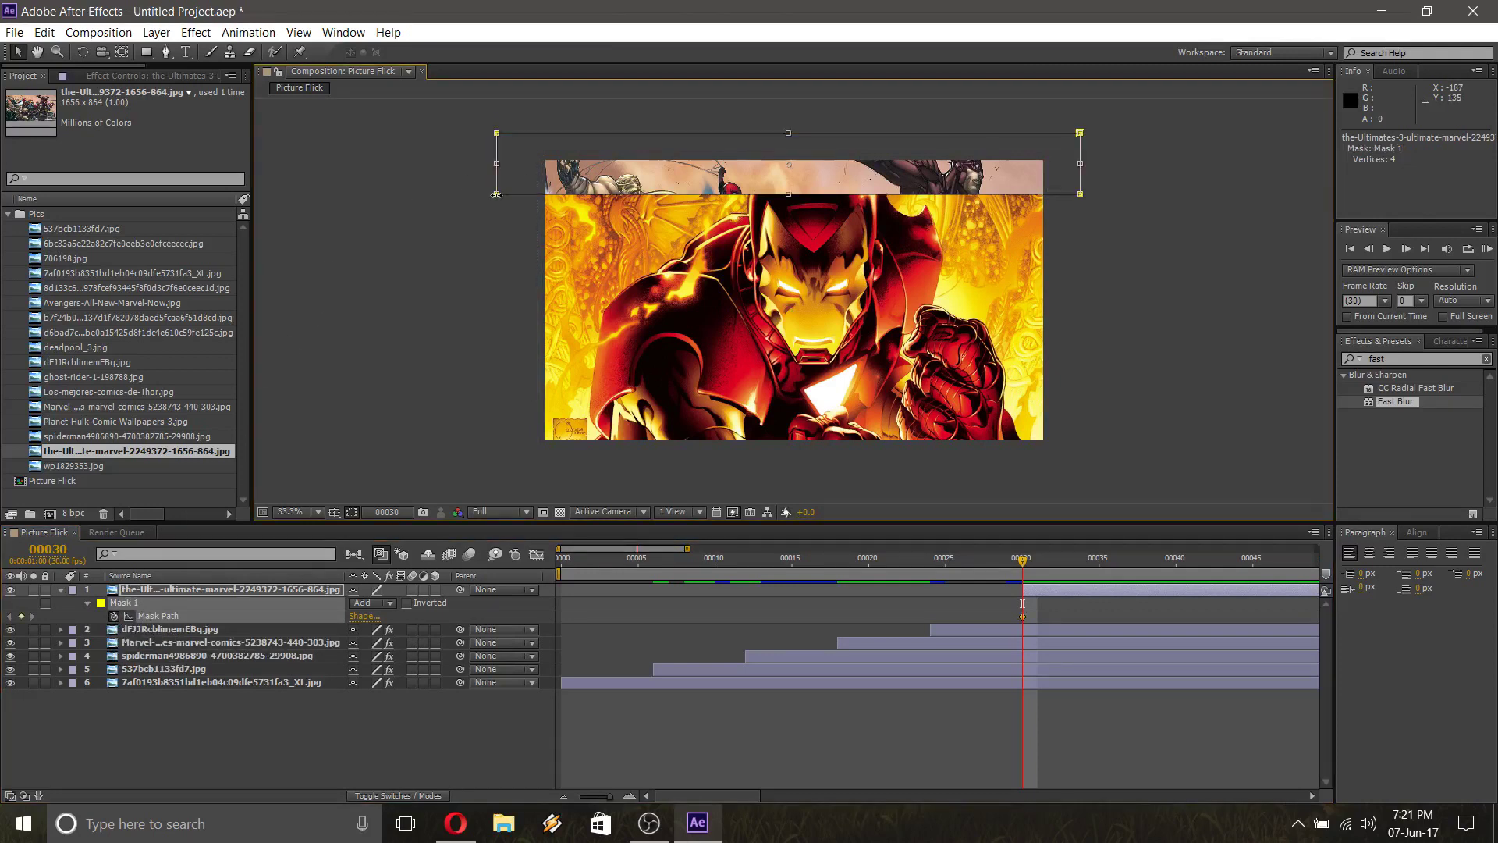
{"action": "key", "text": "Page_Down"}
{"action": "key", "text": "Page_Down"}
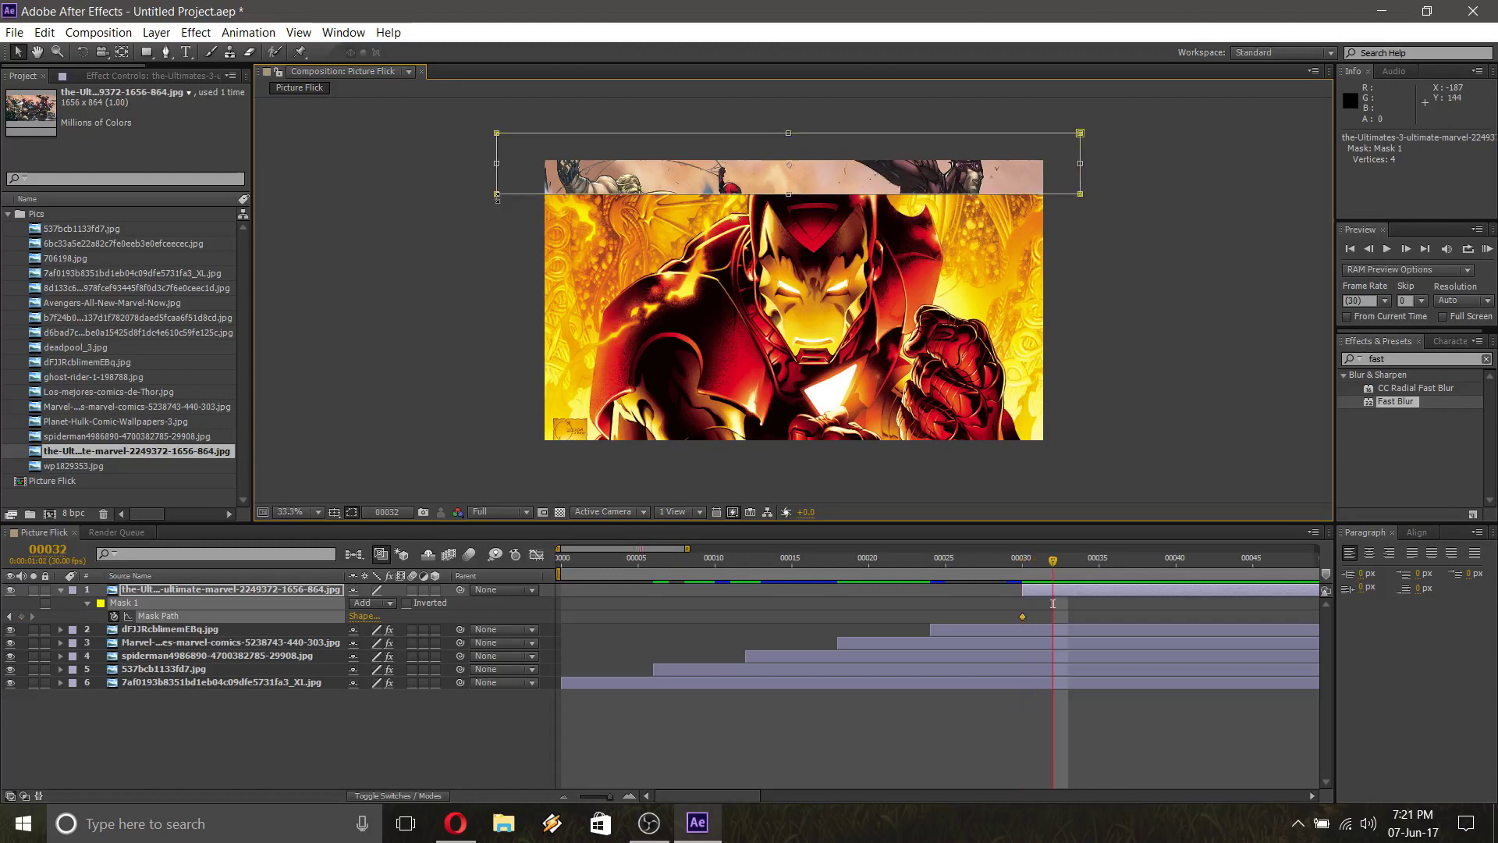
{"action": "double_click", "coordinate": [497, 195]}
{"action": "left_click_drag", "start_coordinate": [497, 196], "coordinate": [504, 274]}
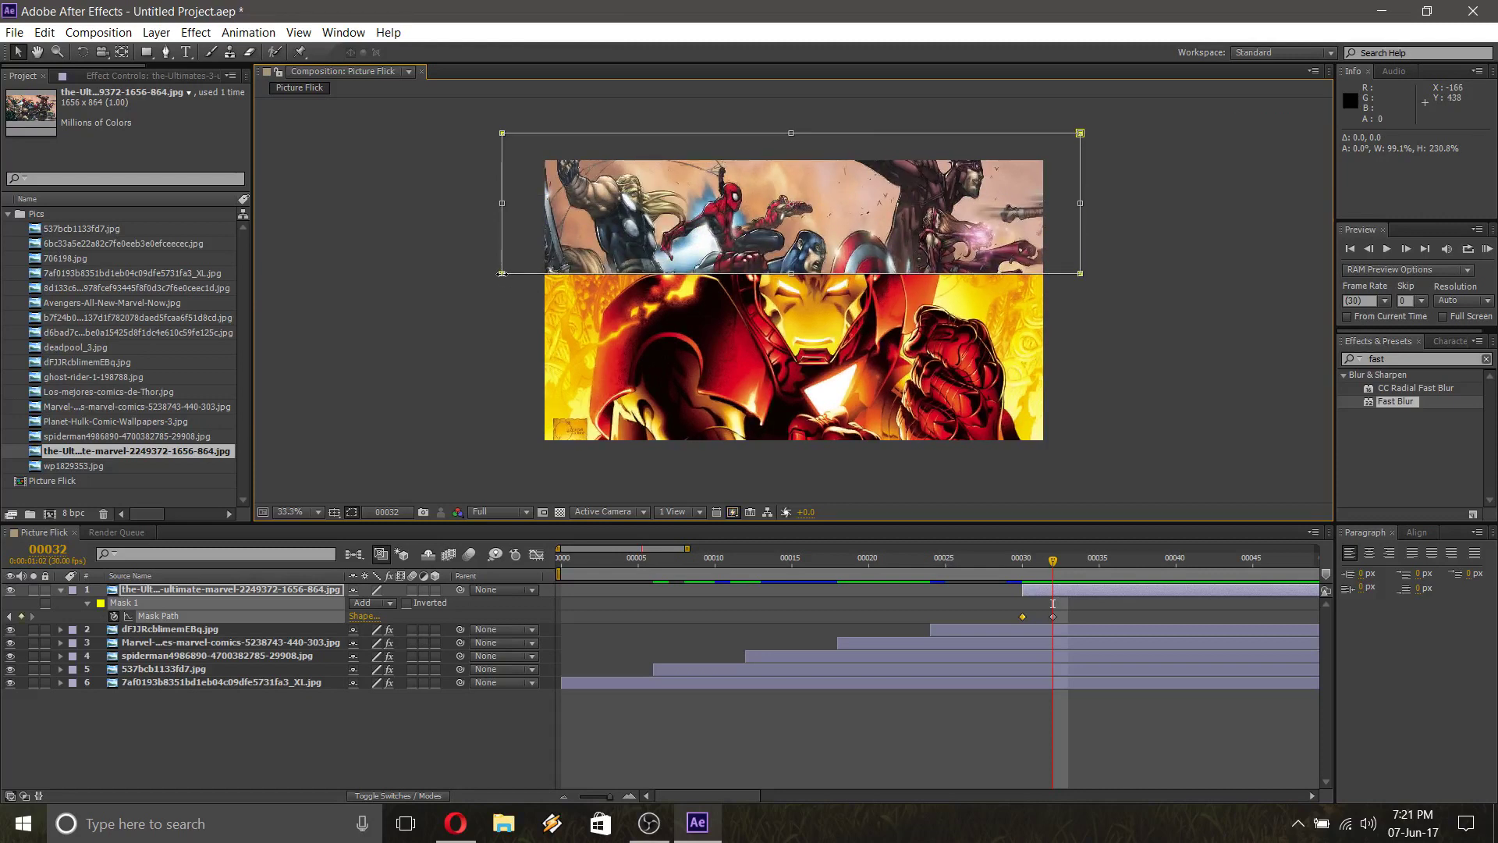
{"action": "key", "text": "Return"}
At frame 34, extend the mask's lower edge to nearly three quarters of the way down the picture
{"action": "key", "text": "Page_Down"}
{"action": "key", "text": "Page_Down"}
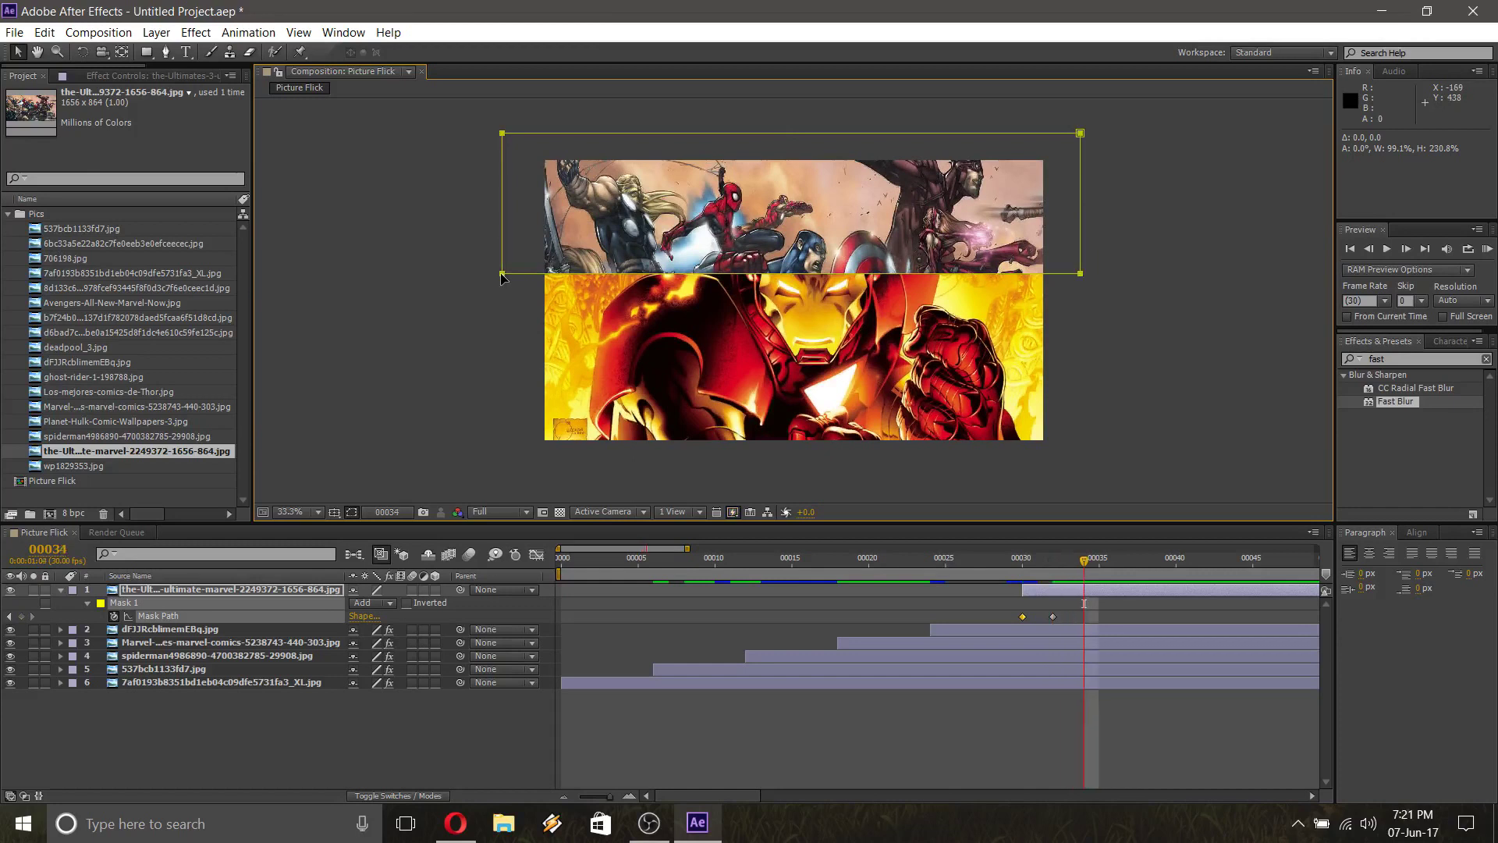
{"action": "double_click", "coordinate": [502, 274]}
{"action": "left_click_drag", "start_coordinate": [502, 274], "coordinate": [500, 370]}
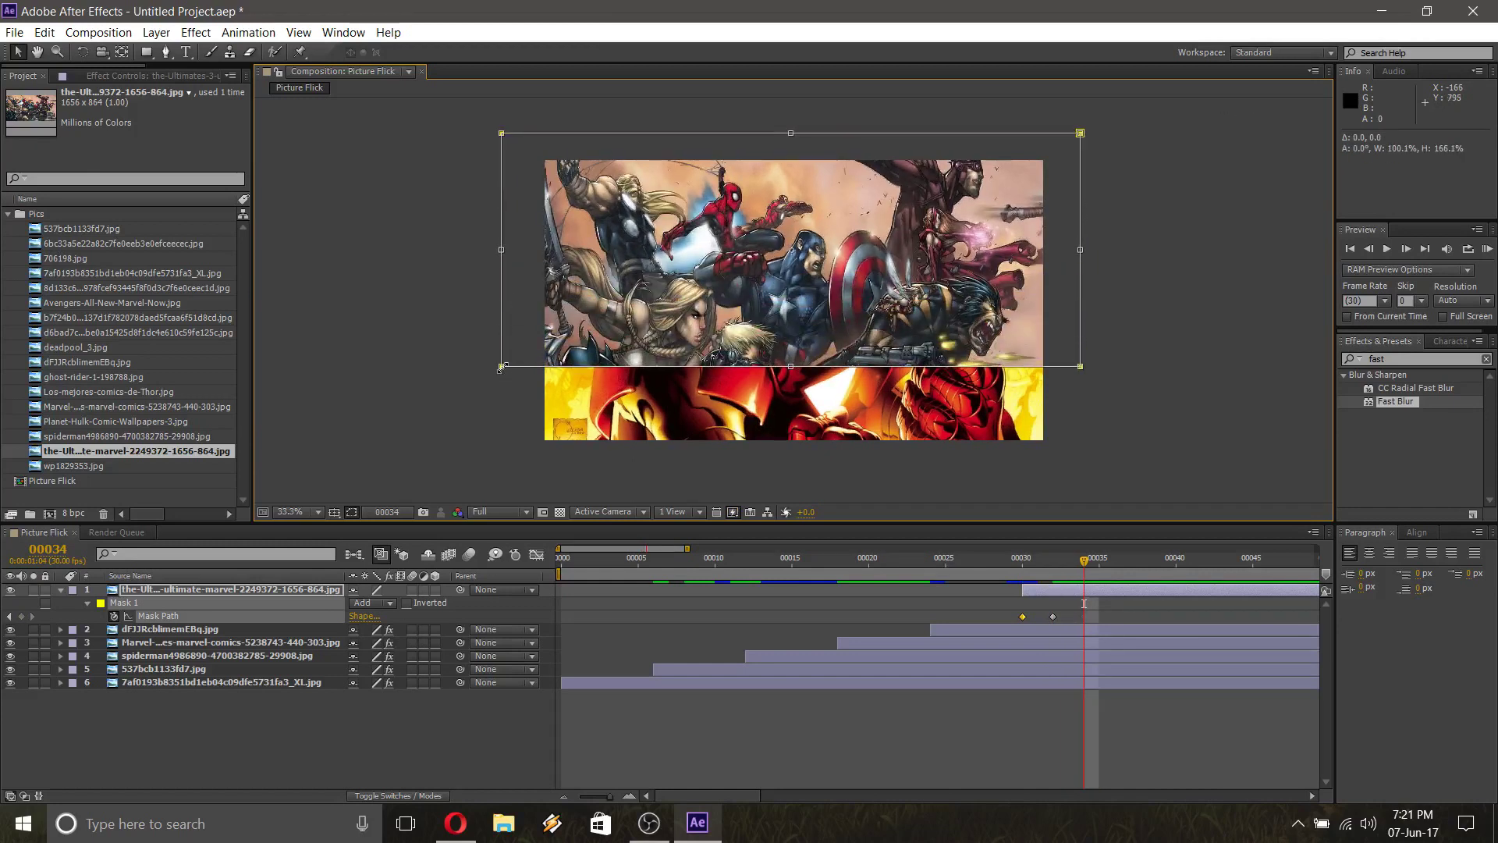
{"action": "key", "text": "Return"}
At frame 36, extend the mask's lower edge past the bottom of the picture to reveal it fully
{"action": "key", "text": "Page_Down"}
{"action": "key", "text": "Page_Down"}
{"action": "double_click", "coordinate": [502, 367]}
{"action": "left_click_drag", "start_coordinate": [501, 367], "coordinate": [517, 462]}
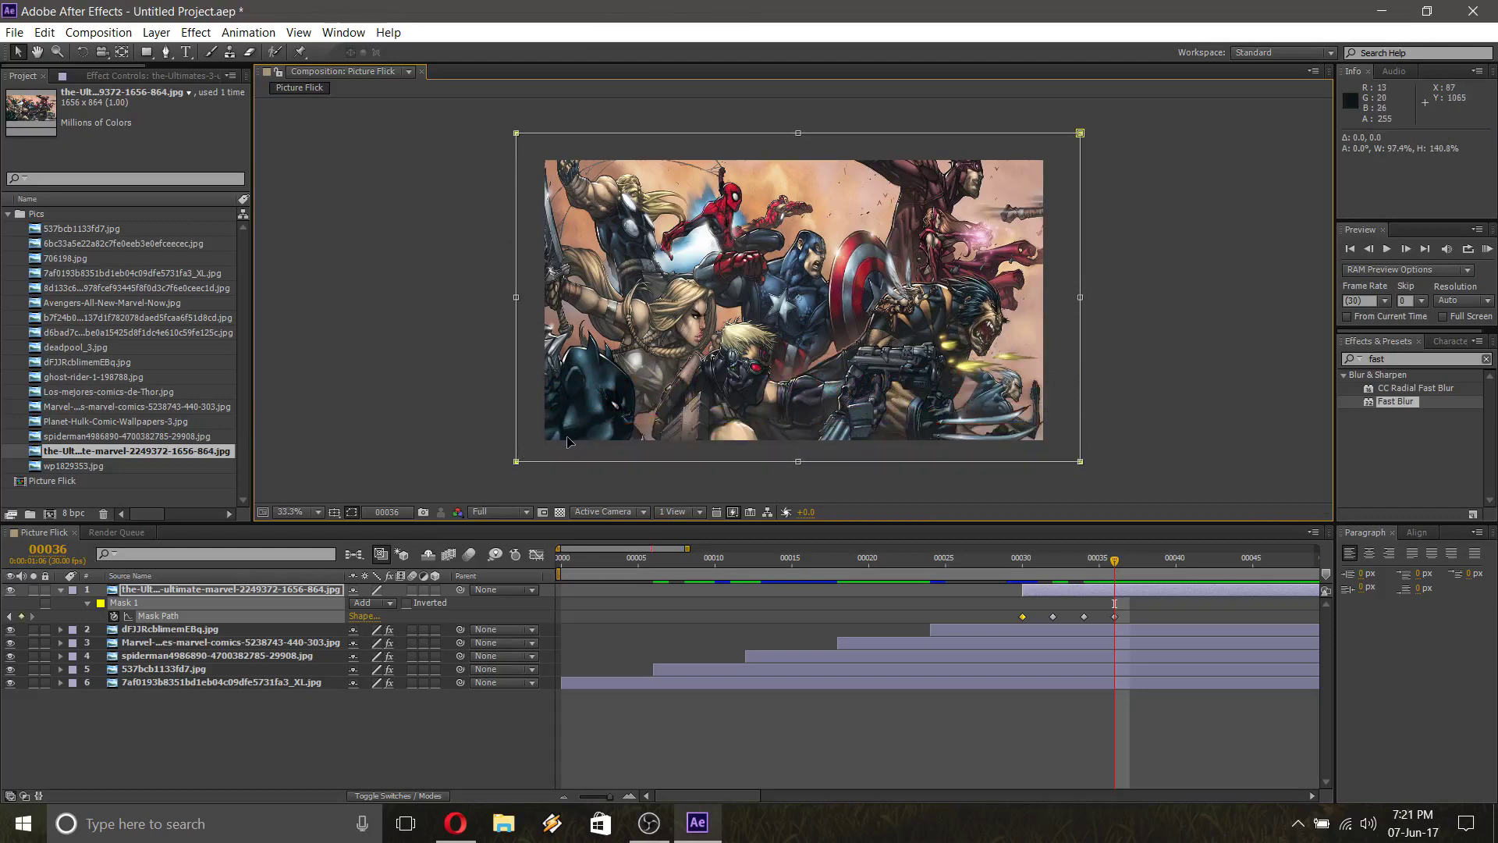
Return to frame 30 and apply the Fast Blur effect to the Ultimates layer
{"action": "left_click", "coordinate": [1392, 404]}
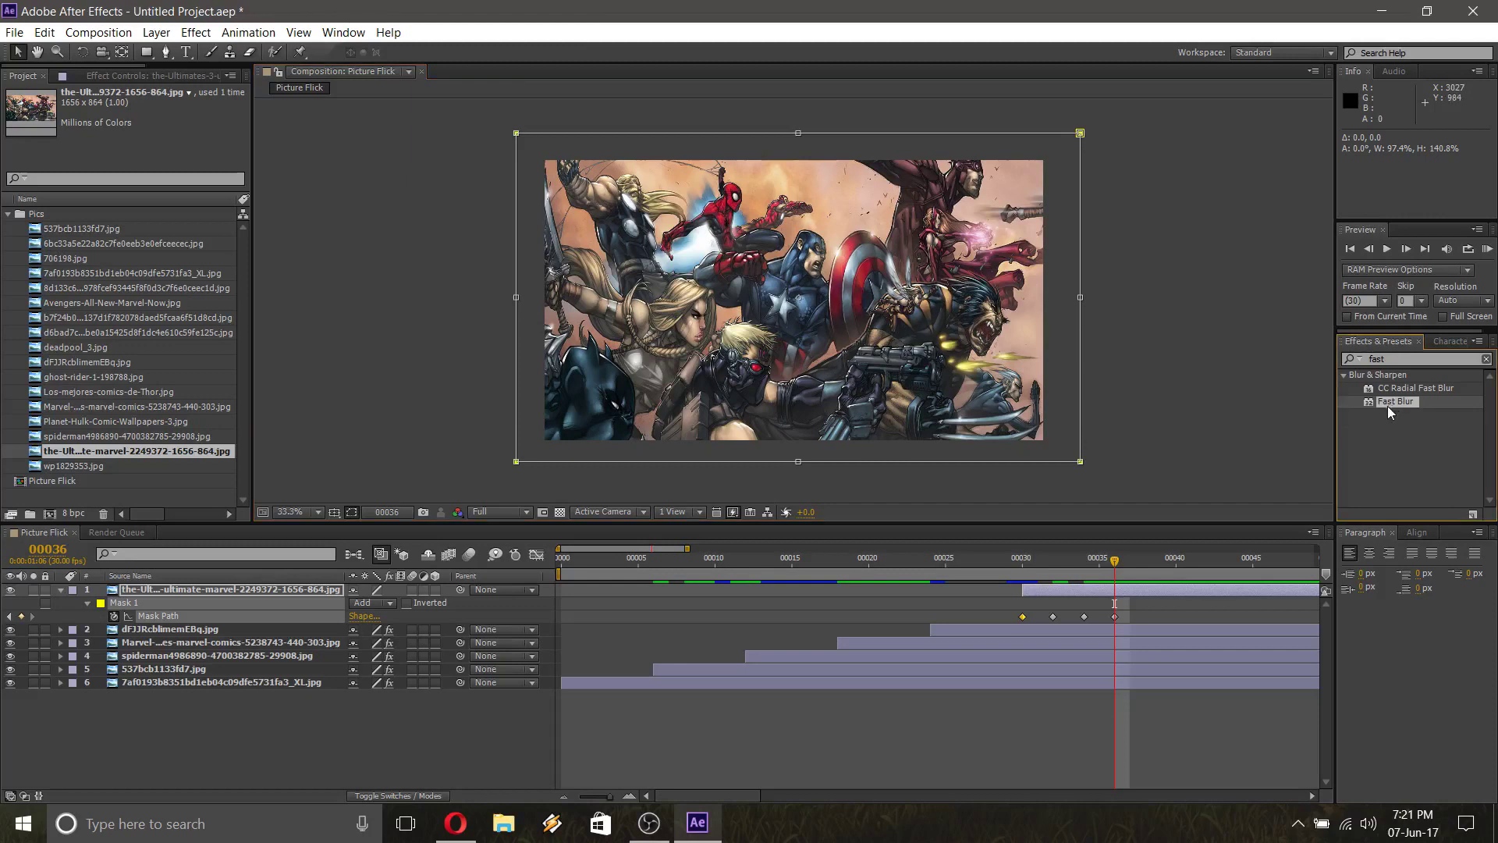
{"action": "left_click_drag", "start_coordinate": [1387, 406], "coordinate": [179, 592]}
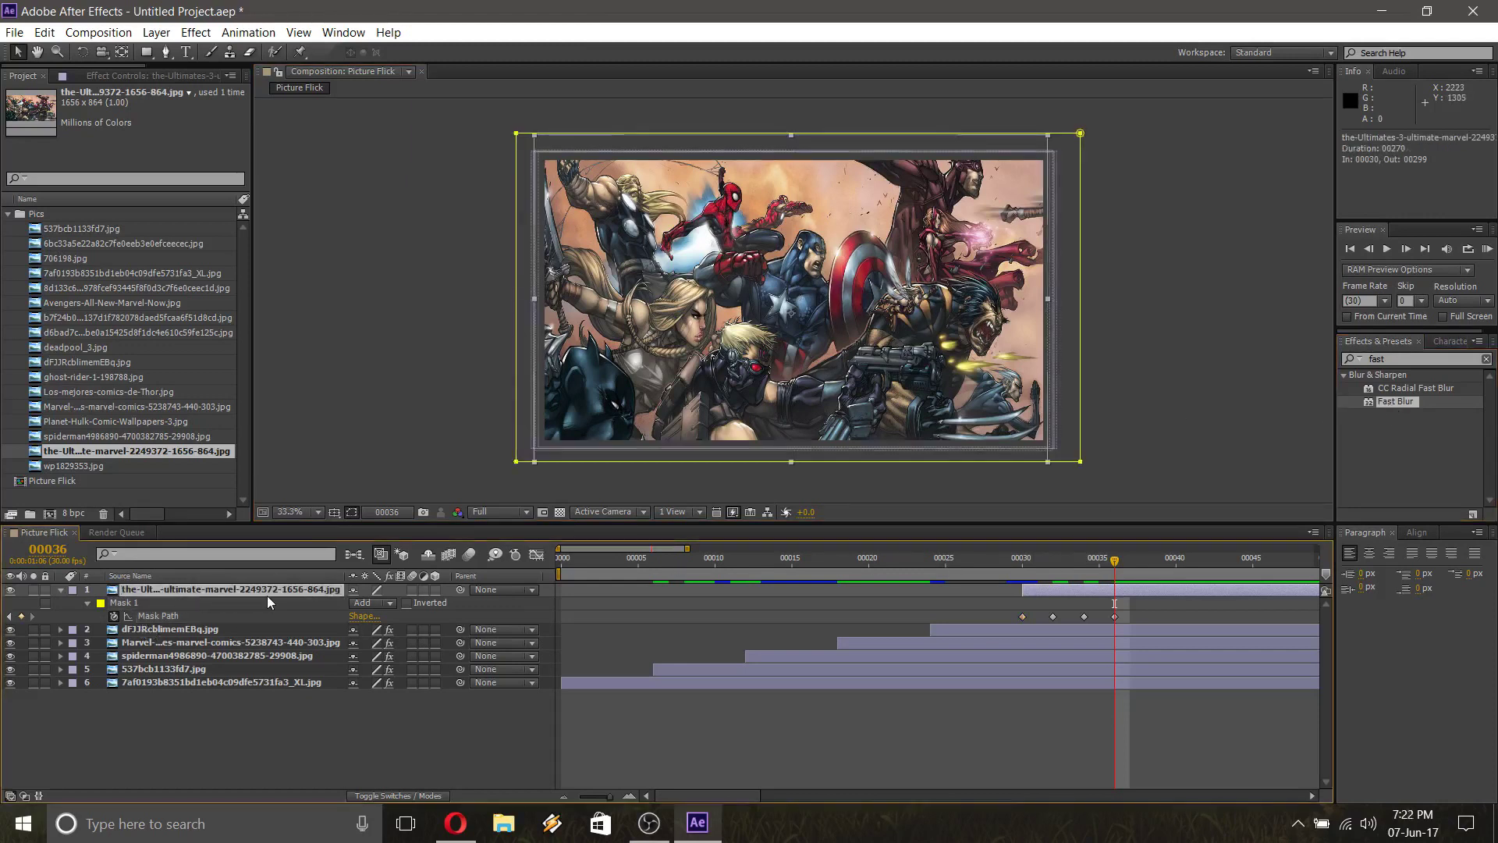
{"action": "key", "text": "Page_Up"}
{"action": "key", "text": "Page_Up"}
{"action": "key", "text": "Page_Up"}
{"action": "key", "text": "Page_Up"}
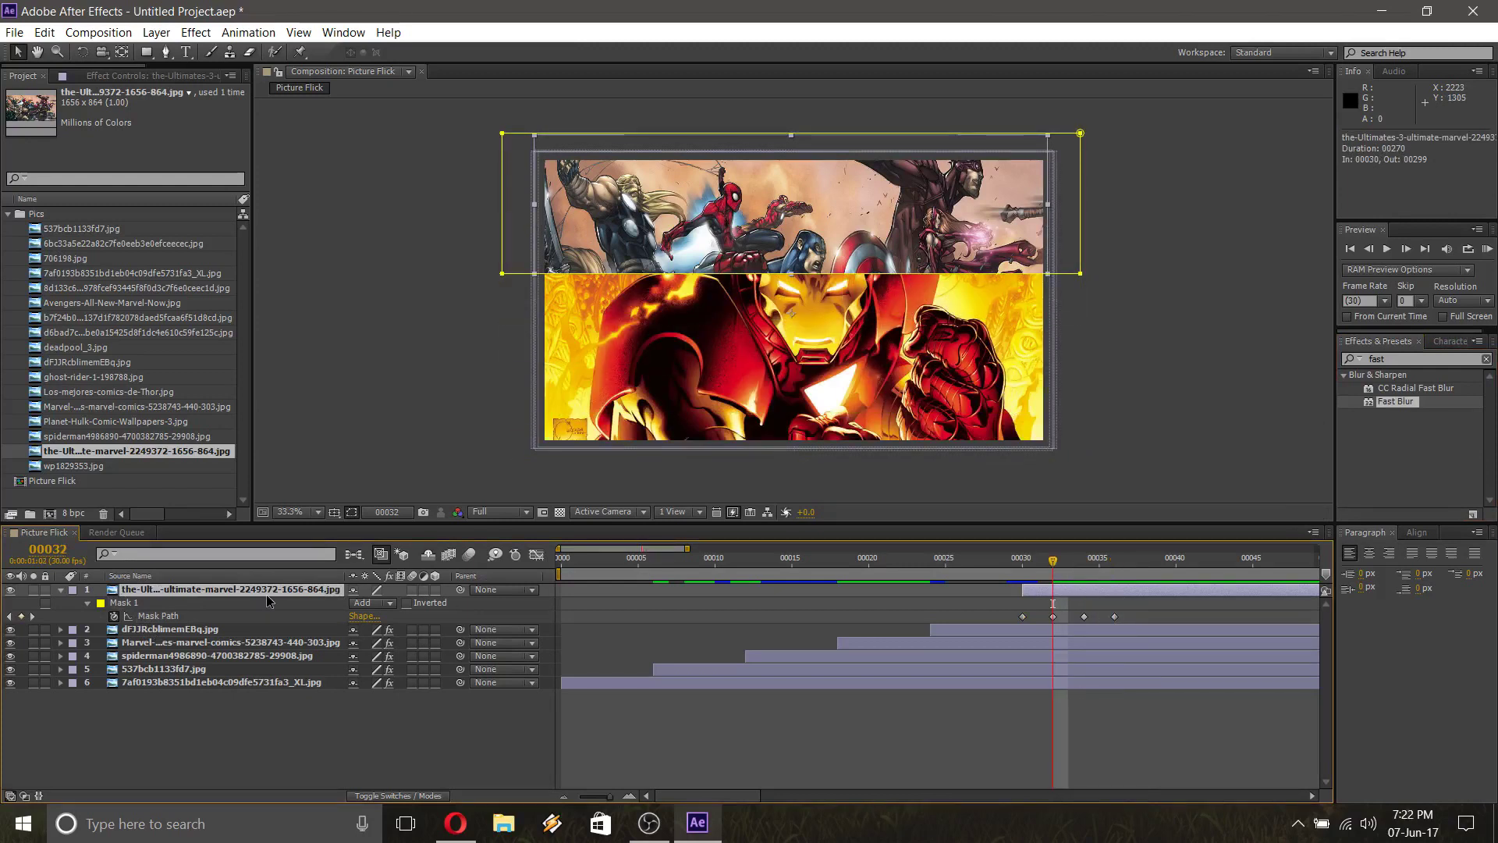
{"action": "key", "text": "Page_Up"}
{"action": "key", "text": "Page_Up"}
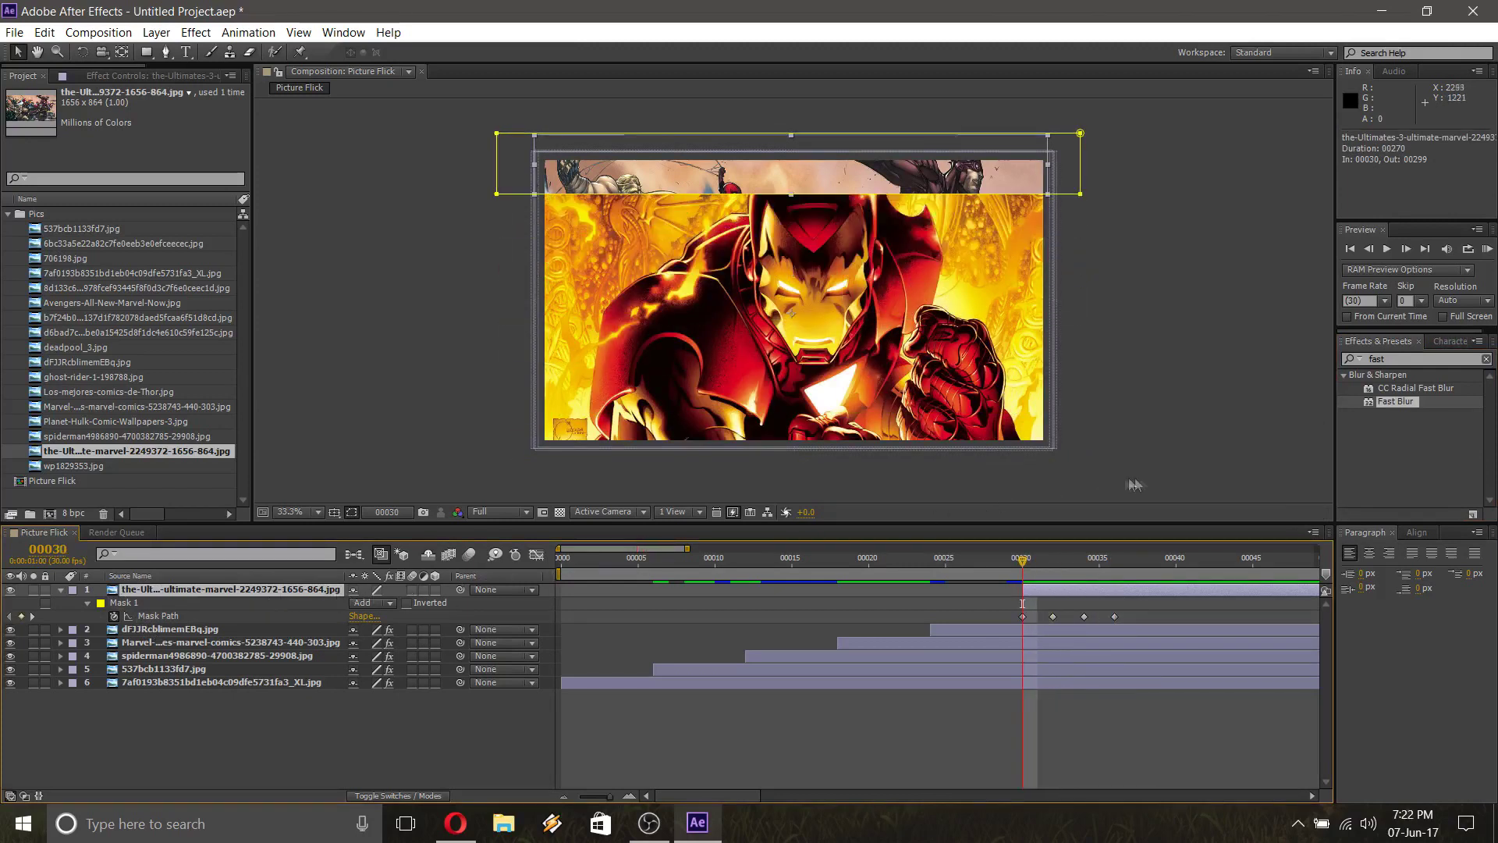
{"action": "left_click_drag", "start_coordinate": [1396, 401], "coordinate": [178, 592]}
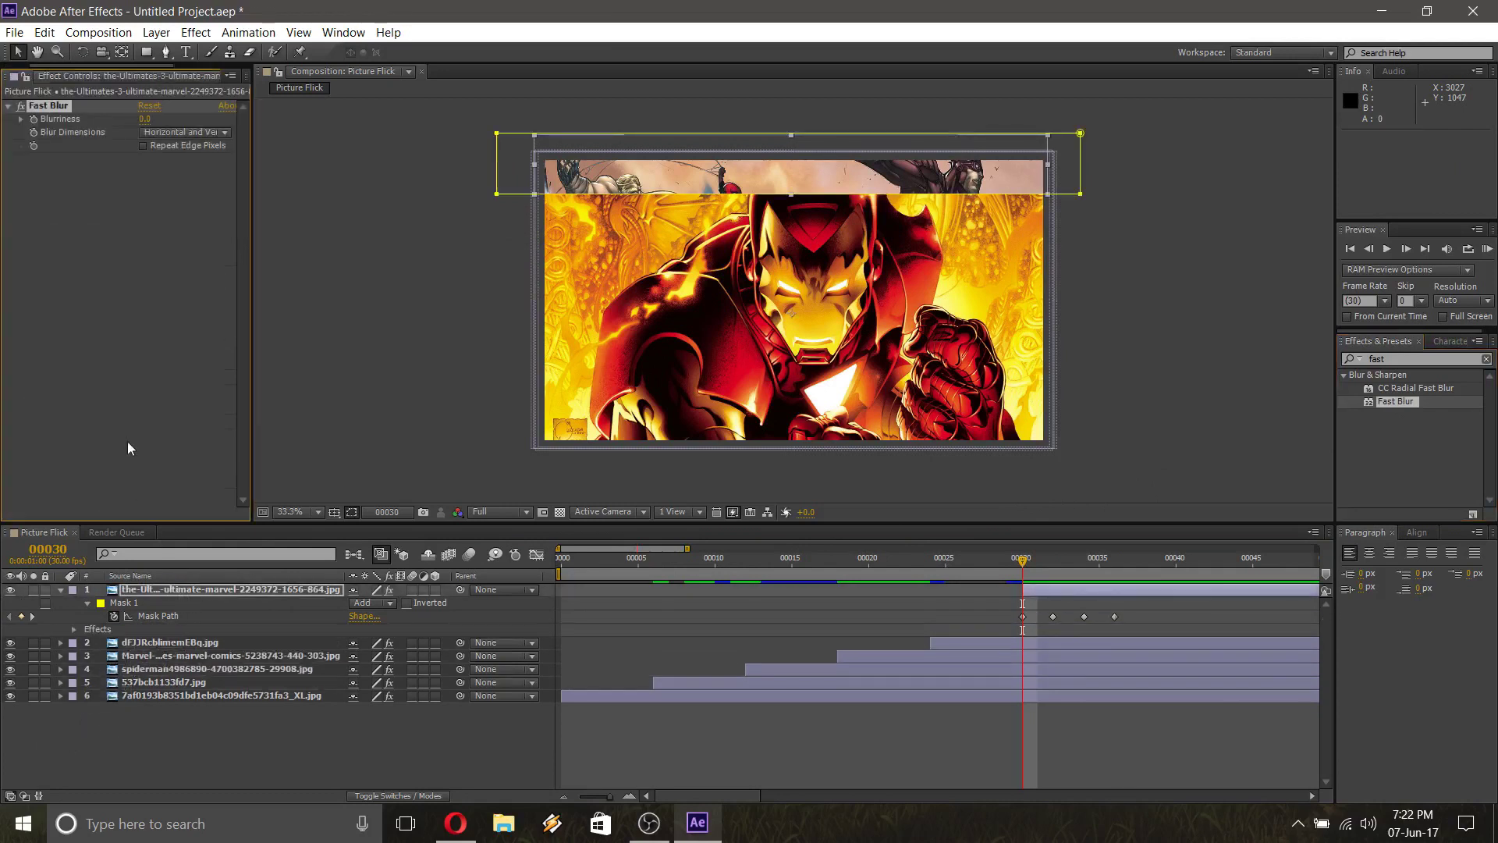
Set the Fast Blur to Vertical dimensions, keyframe Blurriness at 60 on frame 30, and advance a few frames
{"action": "left_click", "coordinate": [145, 120]}
{"action": "type", "text": "60"}
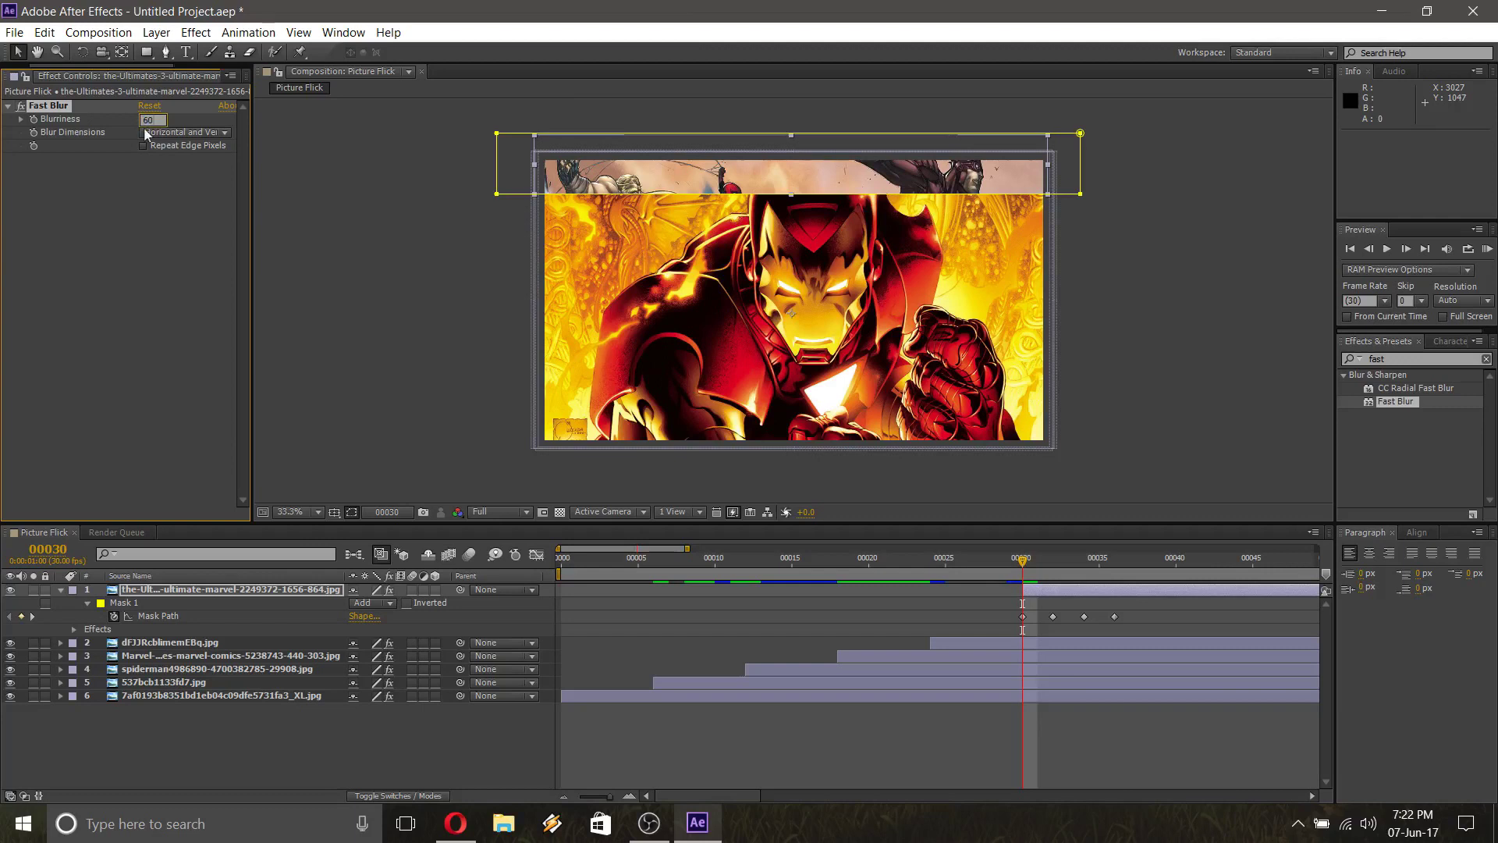
{"action": "left_click", "coordinate": [175, 132]}
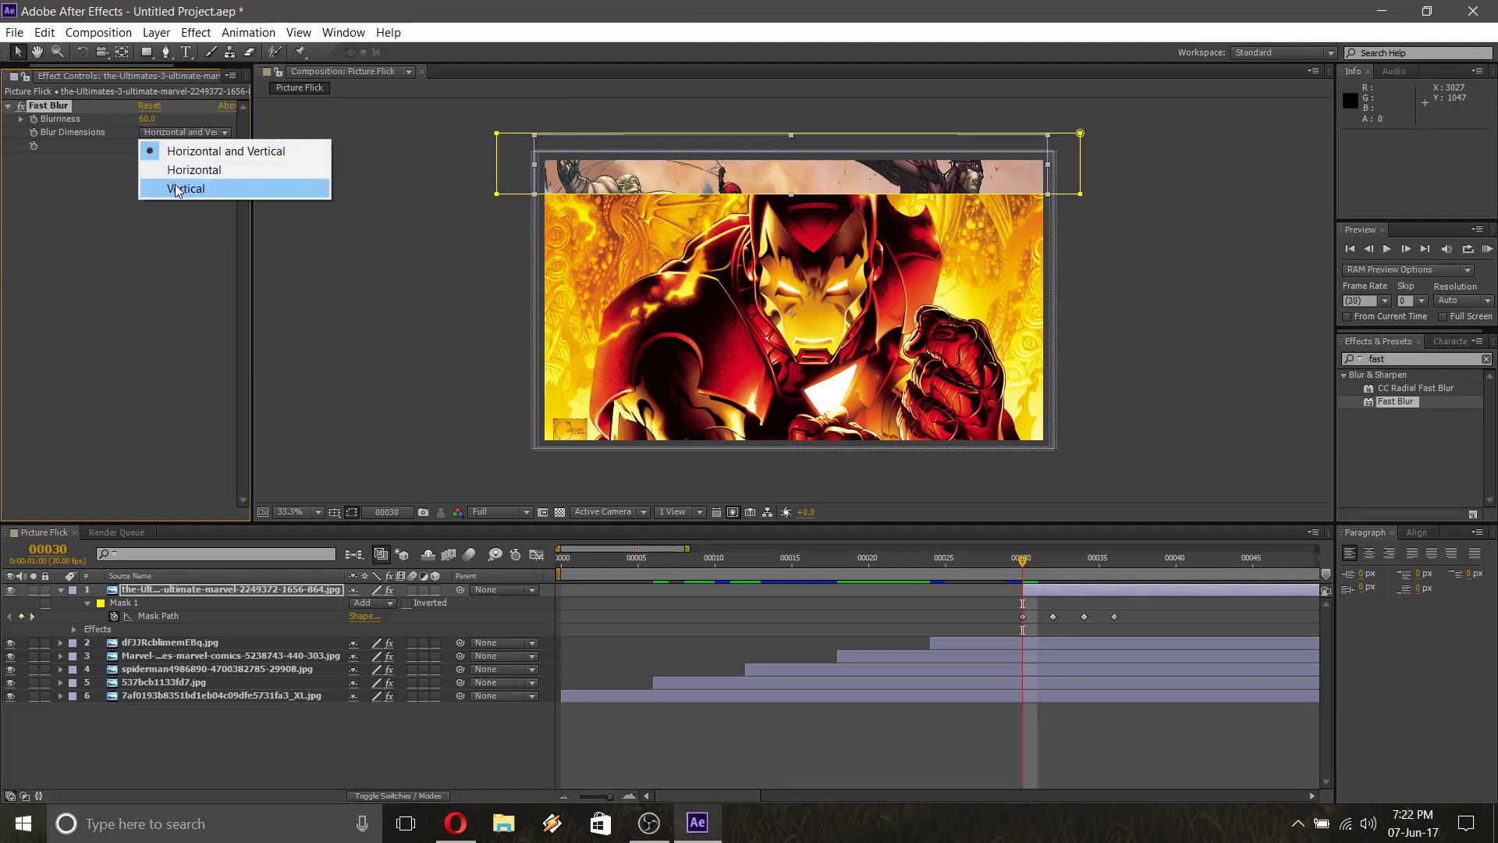
{"action": "left_click", "coordinate": [175, 189]}
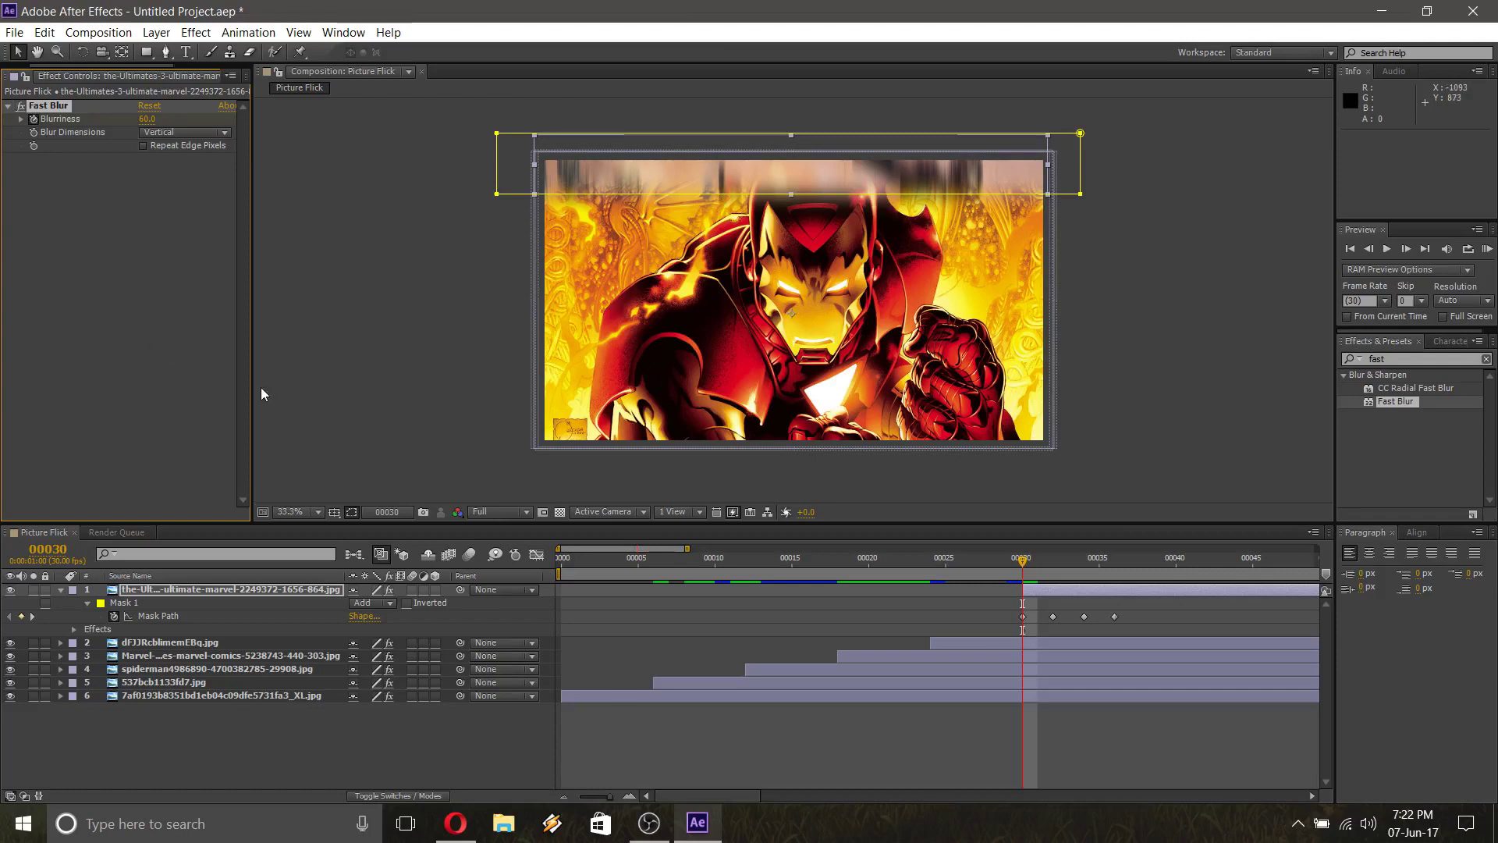
{"action": "key", "text": "Page_Down"}
{"action": "key", "text": "Page_Down"}
{"action": "key", "text": "Page_Down"}
{"action": "key", "text": "Page_Down"}
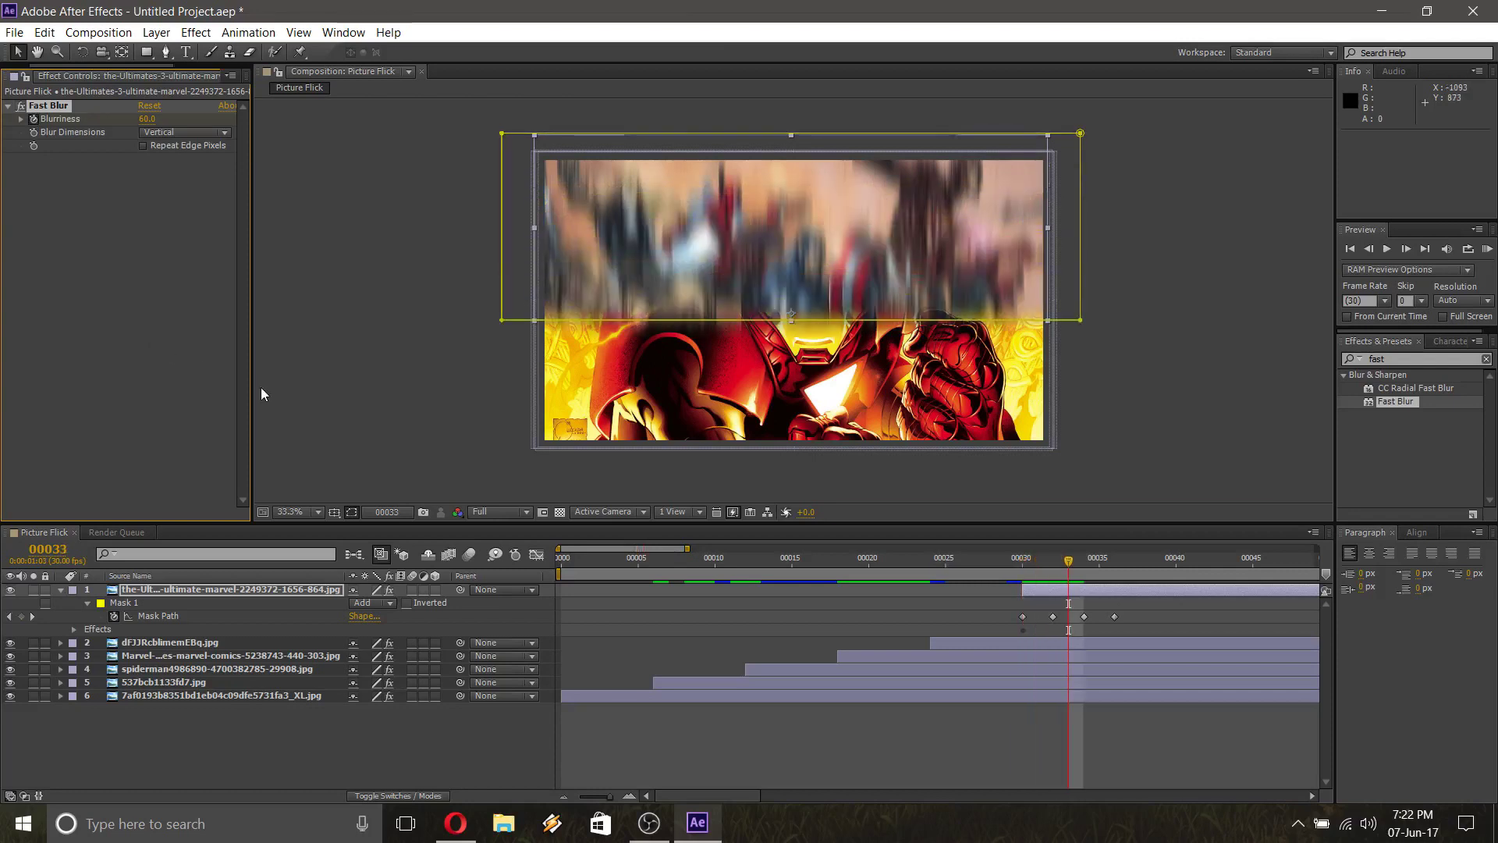
At frame 35, set the Fast Blur Blurriness of the Ultimates layer to 40
{"action": "key", "text": "Page_Down"}
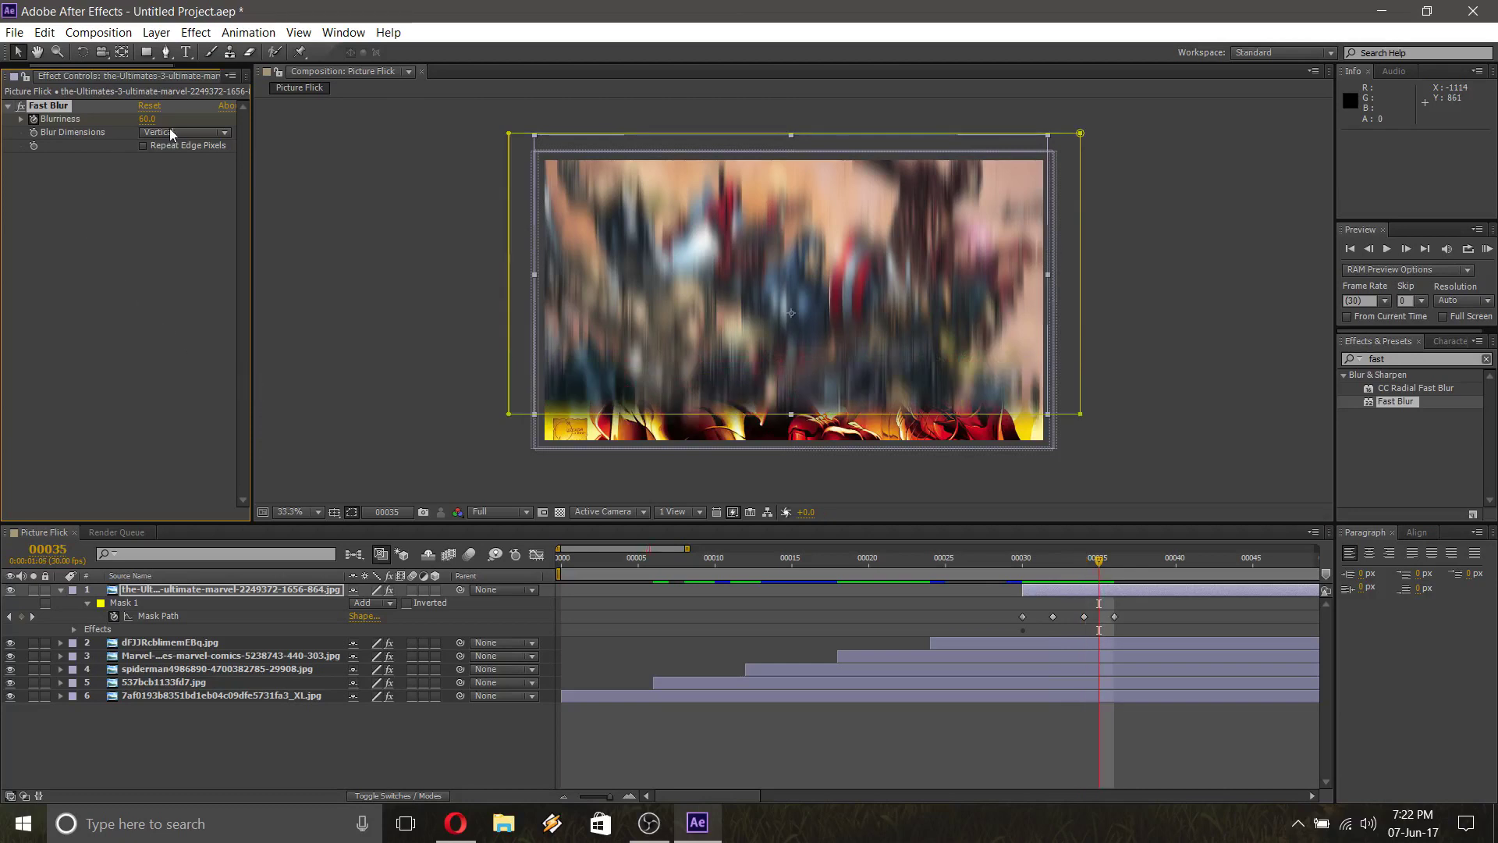
{"action": "left_click", "coordinate": [146, 120]}
{"action": "type", "text": "40"}
{"action": "key", "text": "Return"}
At frame 36, set the Ultimates layer's Fast Blur Blurriness to 0 so the picture ends sharp
{"action": "key", "text": "Page_Down"}
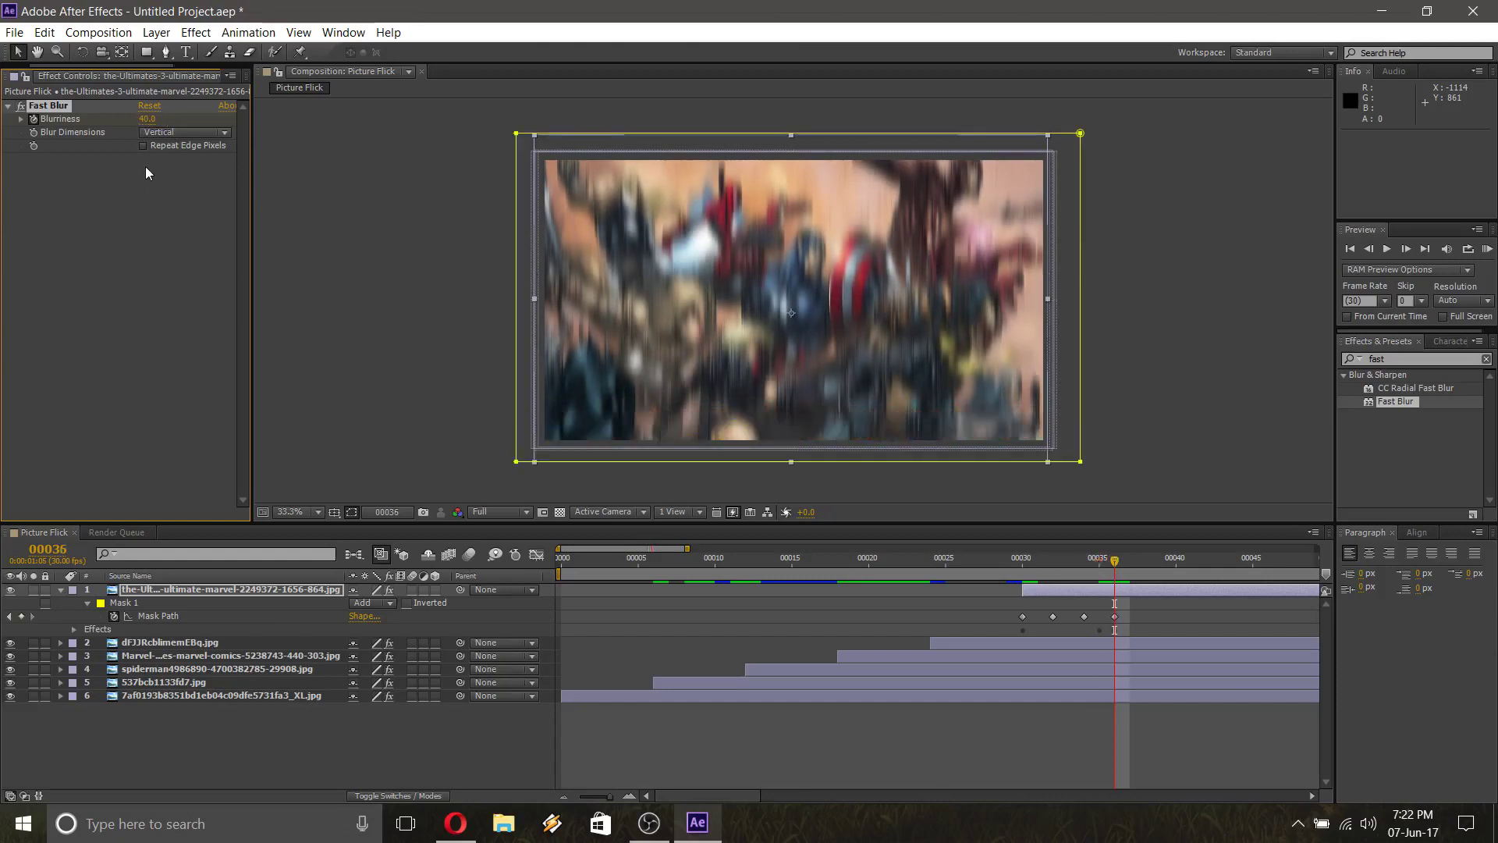
{"action": "left_click", "coordinate": [146, 119]}
{"action": "type", "text": "0"}
{"action": "key", "text": "Return"}
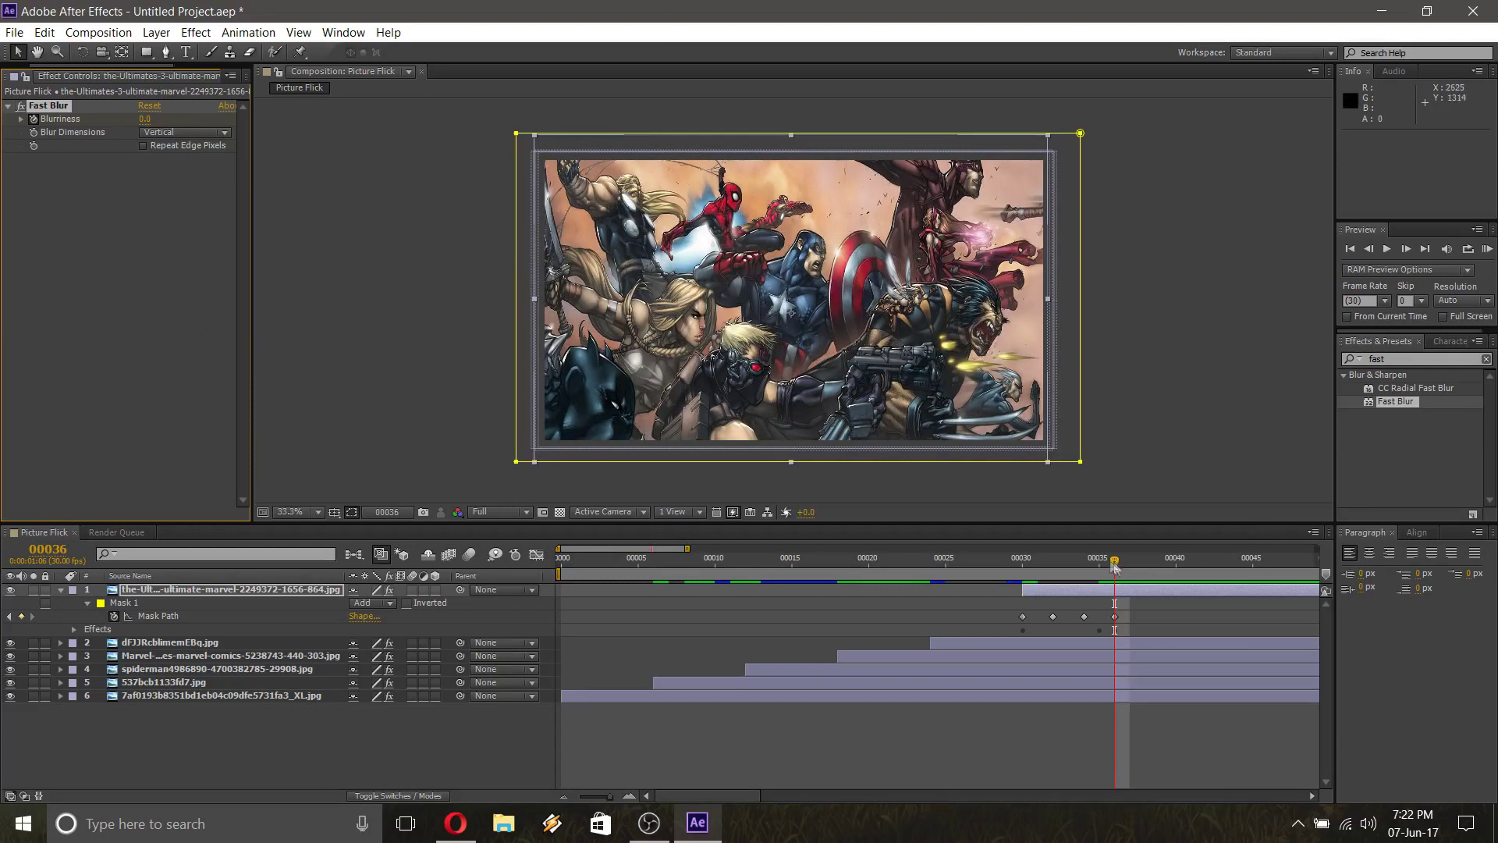
{"action": "mouse_move", "coordinate": [1114, 562]}
{"action": "left_mouse_down"}
{"action": "mouse_move", "coordinate": [1071, 567]}
{"action": "mouse_move", "coordinate": [1114, 574]}
{"action": "left_mouse_up"}
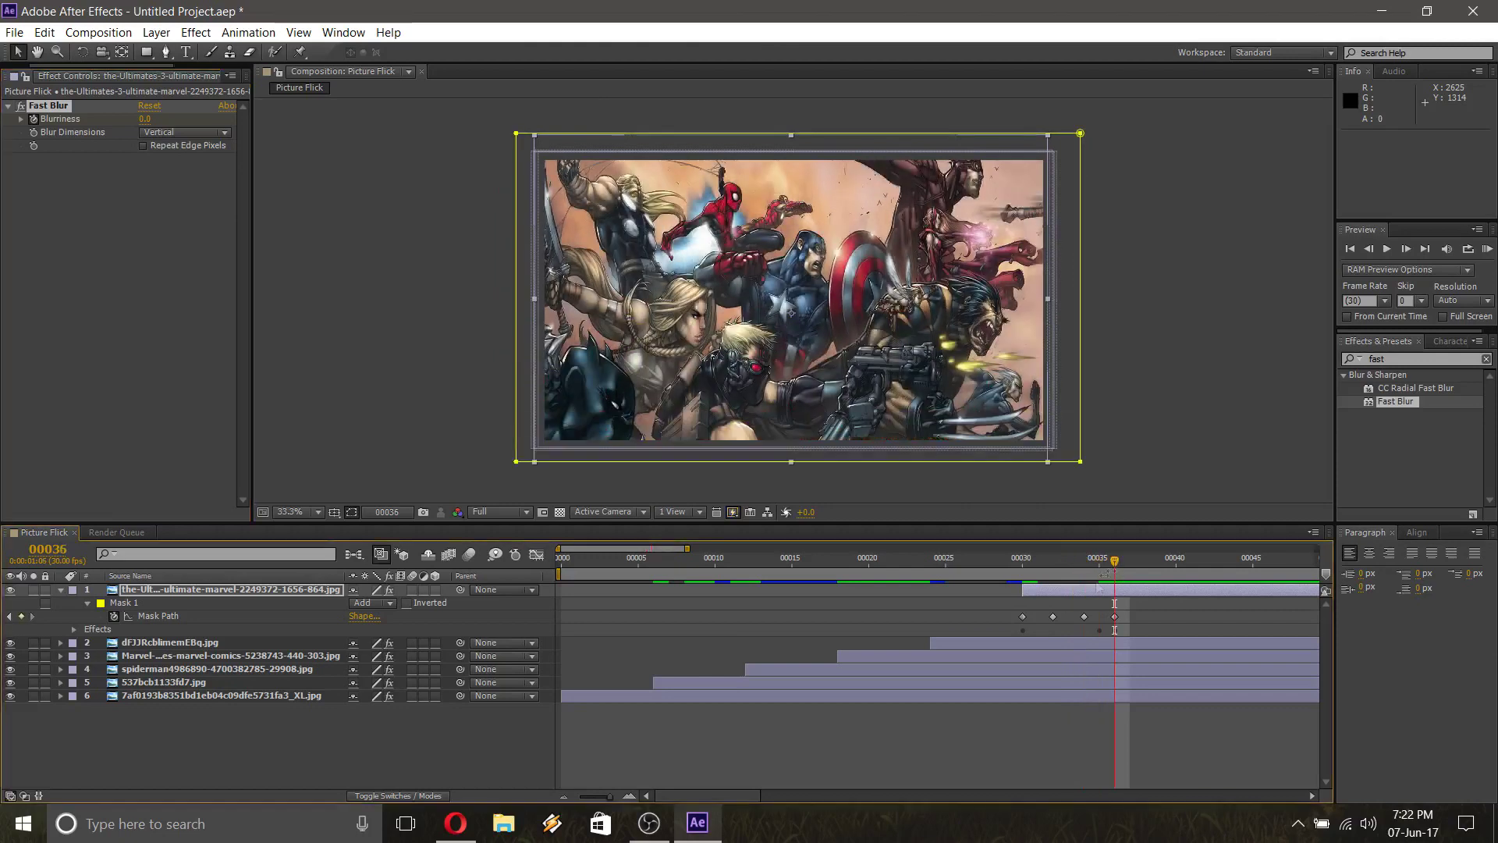
Reveal the Ultimates layer's Mask Feather and raise it to about 60 pixels, judging the soft edge at frame 34
{"action": "key", "text": "f"}
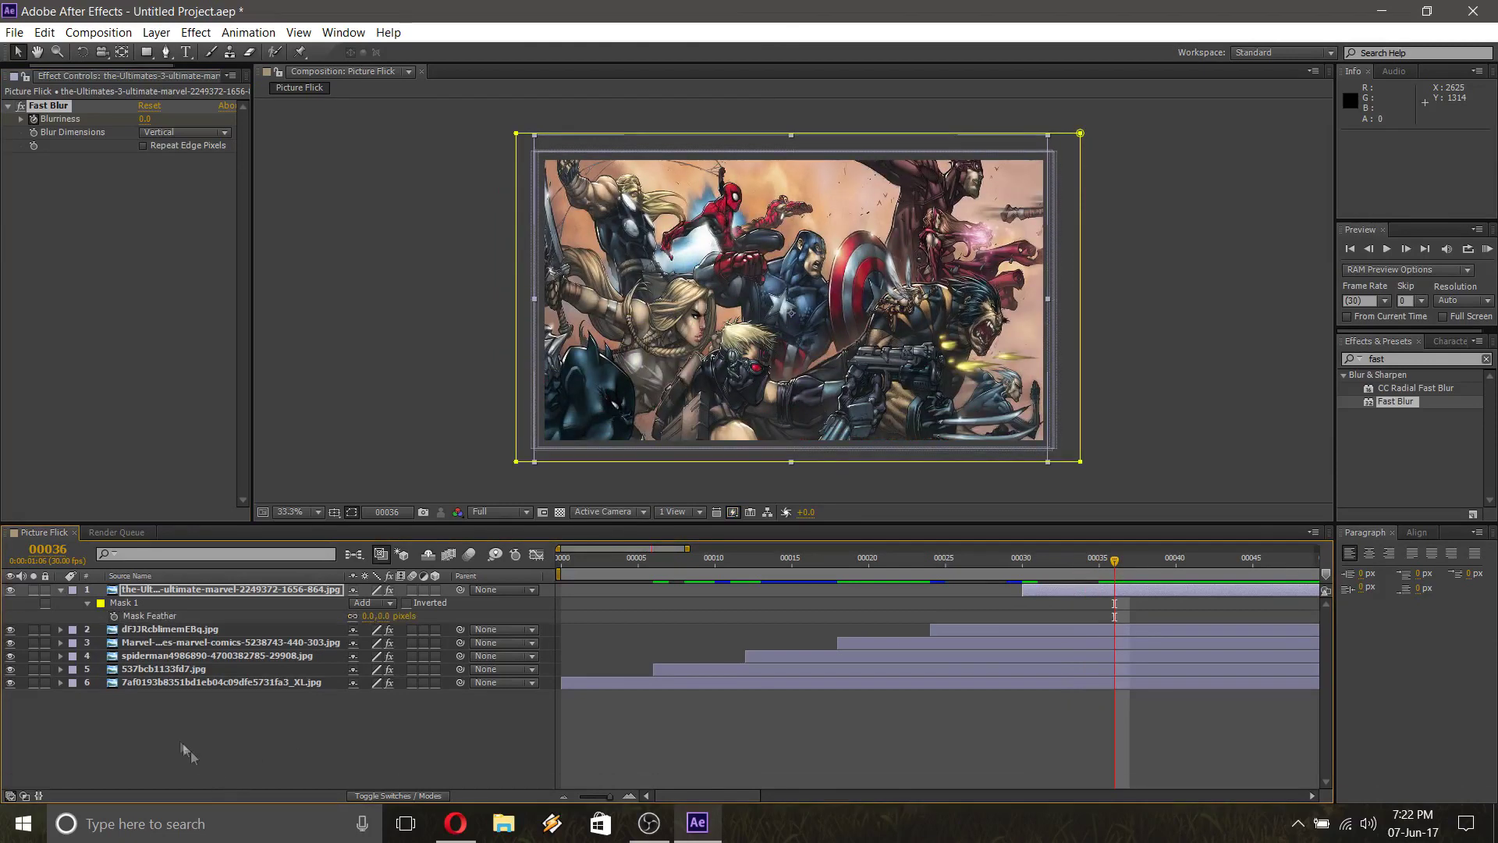
{"action": "left_click_drag", "start_coordinate": [390, 618], "coordinate": [418, 617]}
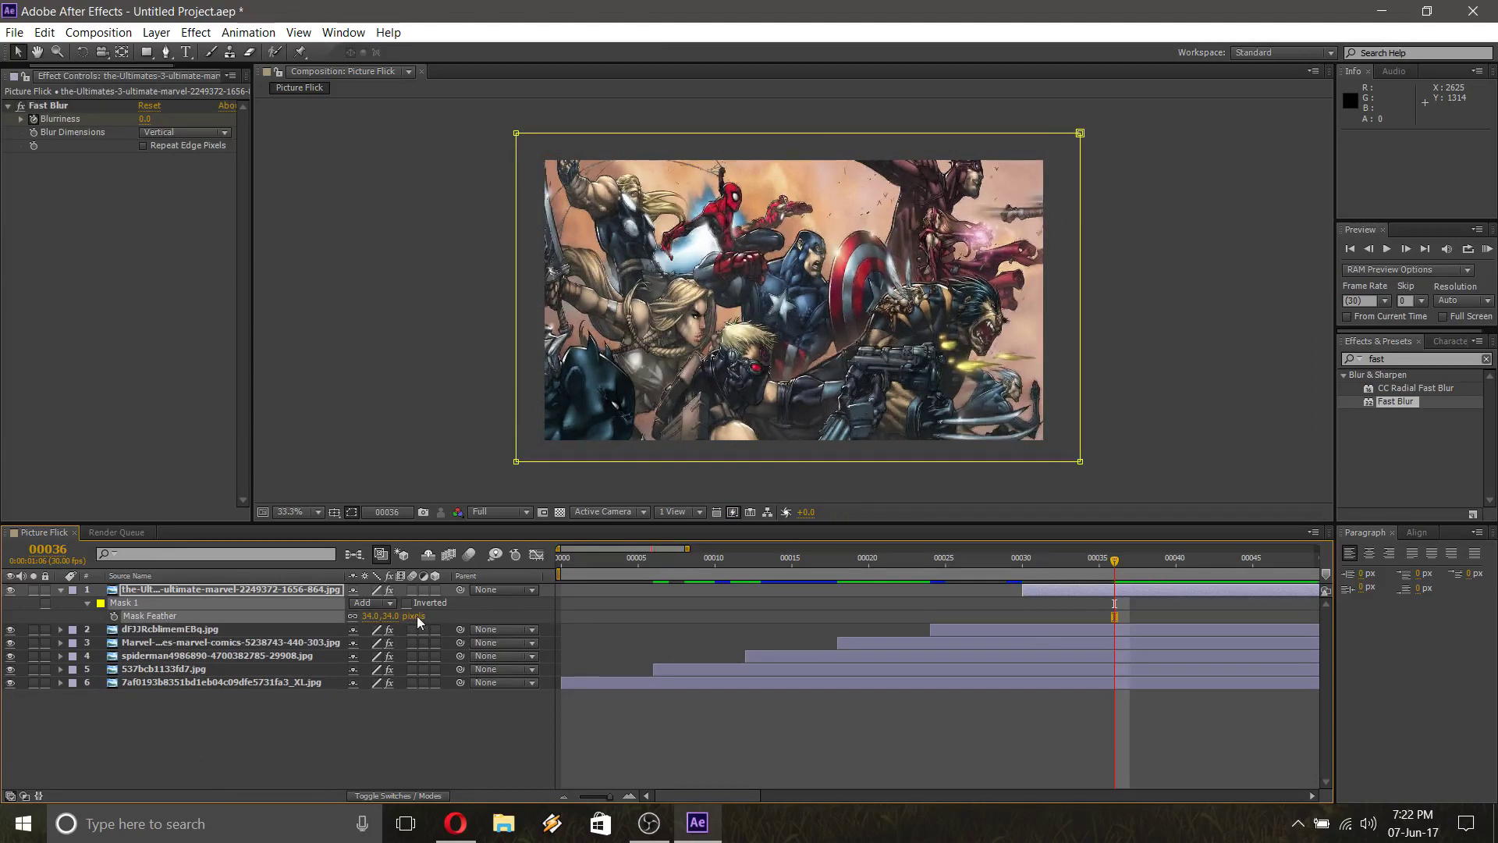
{"action": "key", "text": "Page_Up"}
{"action": "key", "text": "Page_Up"}
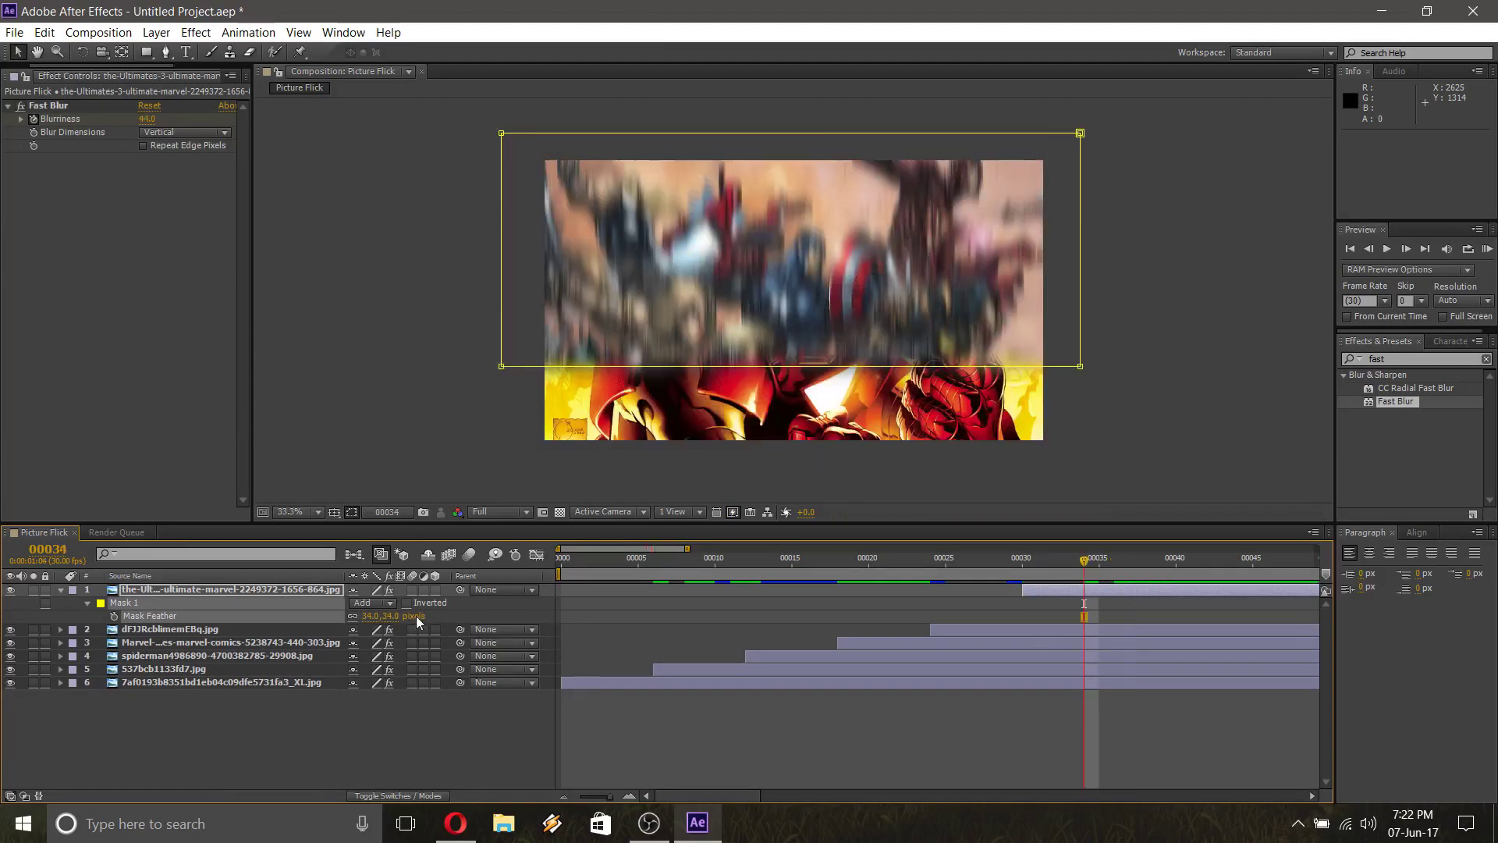
{"action": "left_click_drag", "start_coordinate": [395, 622], "coordinate": [414, 622]}
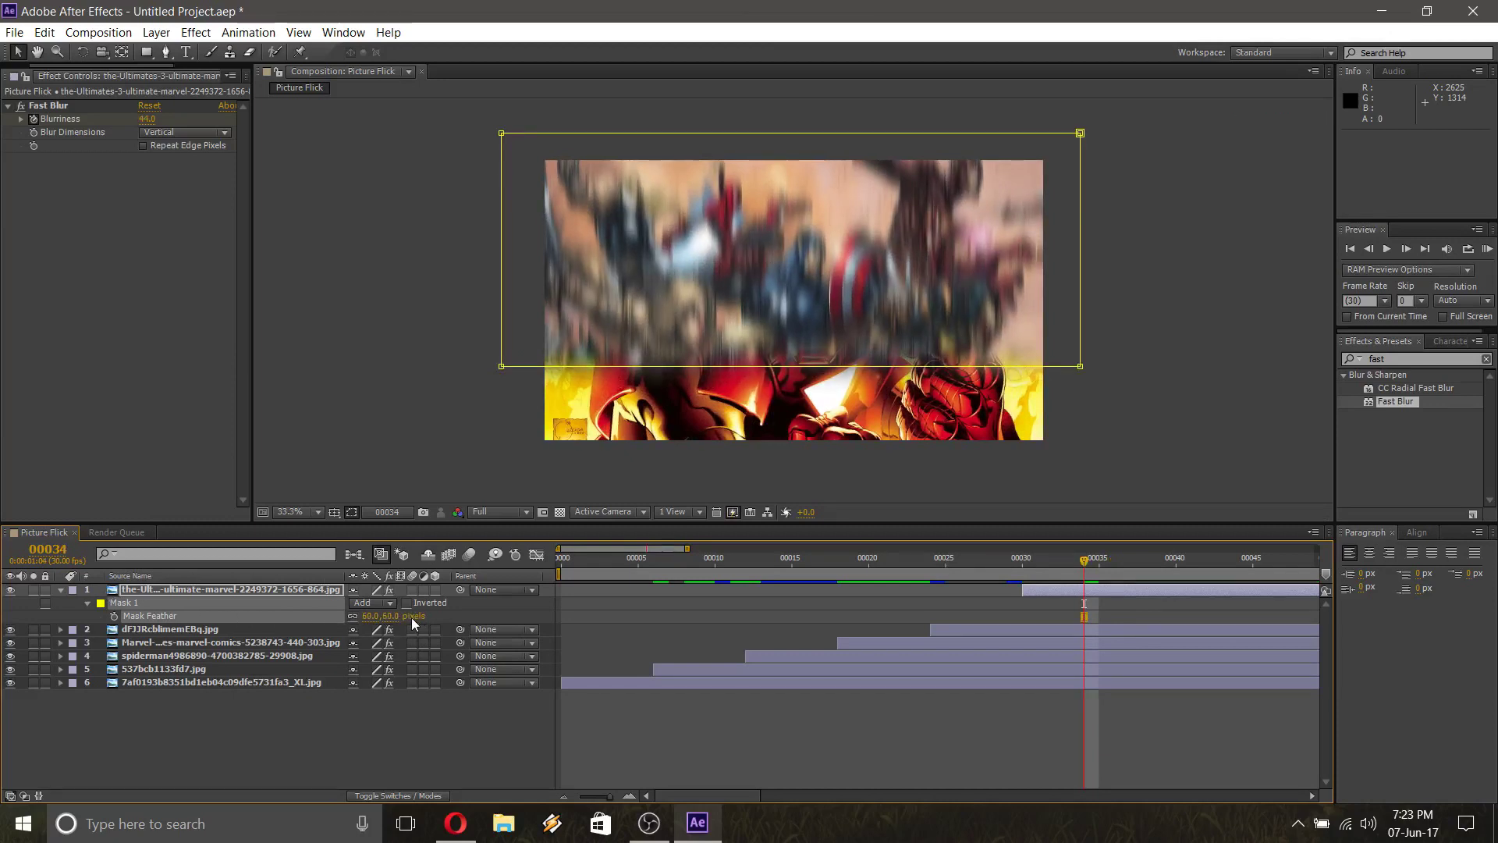
Play the Ultimates transition and step back frame by frame to frame 29 to examine the feathered, blurred reveal
{"action": "key", "text": "space"}
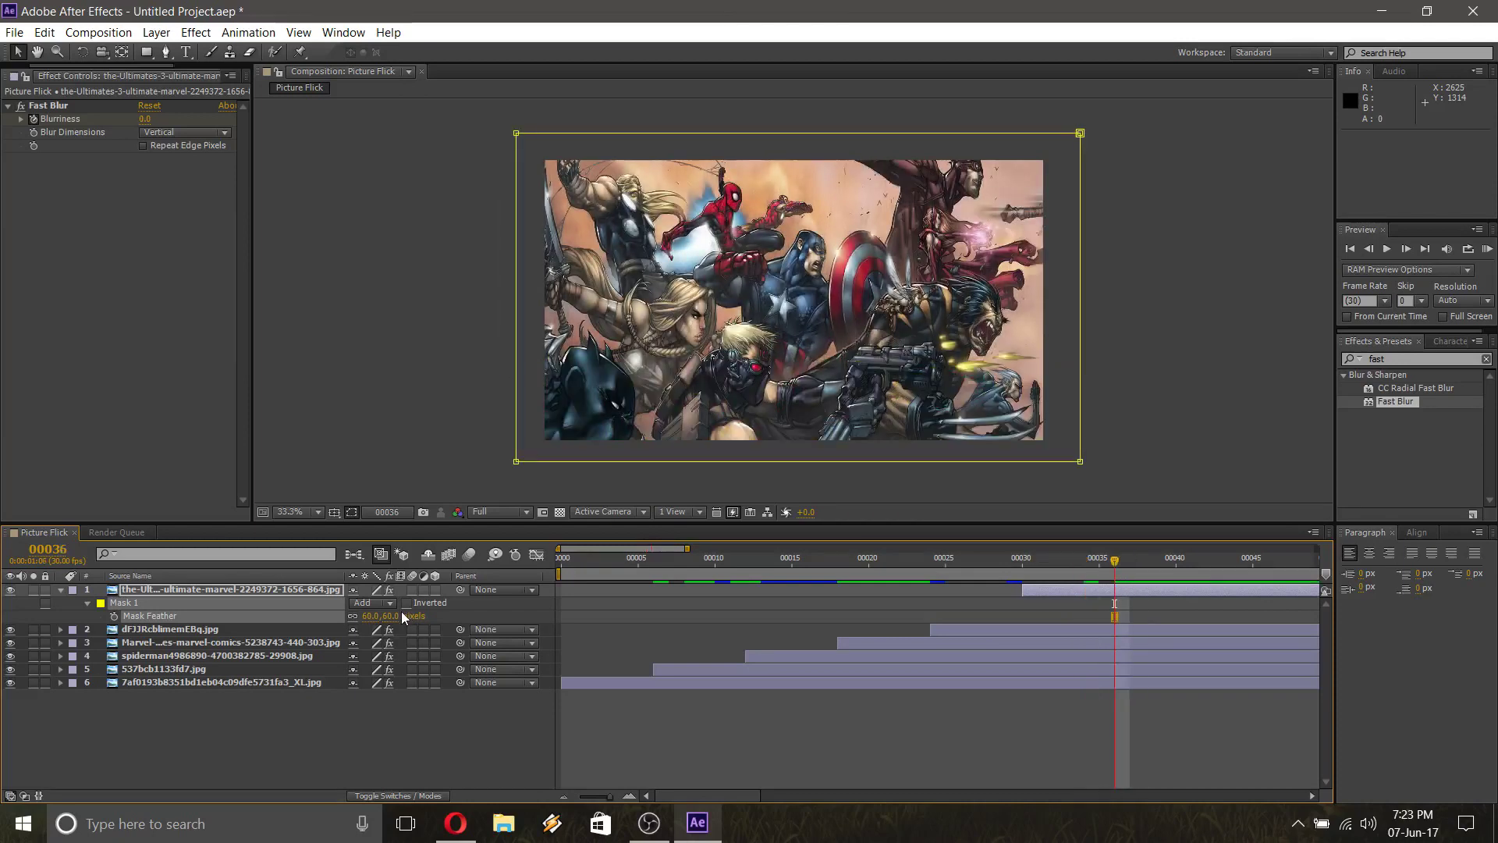
{"action": "key", "text": "Page_Up"}
{"action": "key", "text": "Page_Up"}
{"action": "key", "text": "Page_Up"}
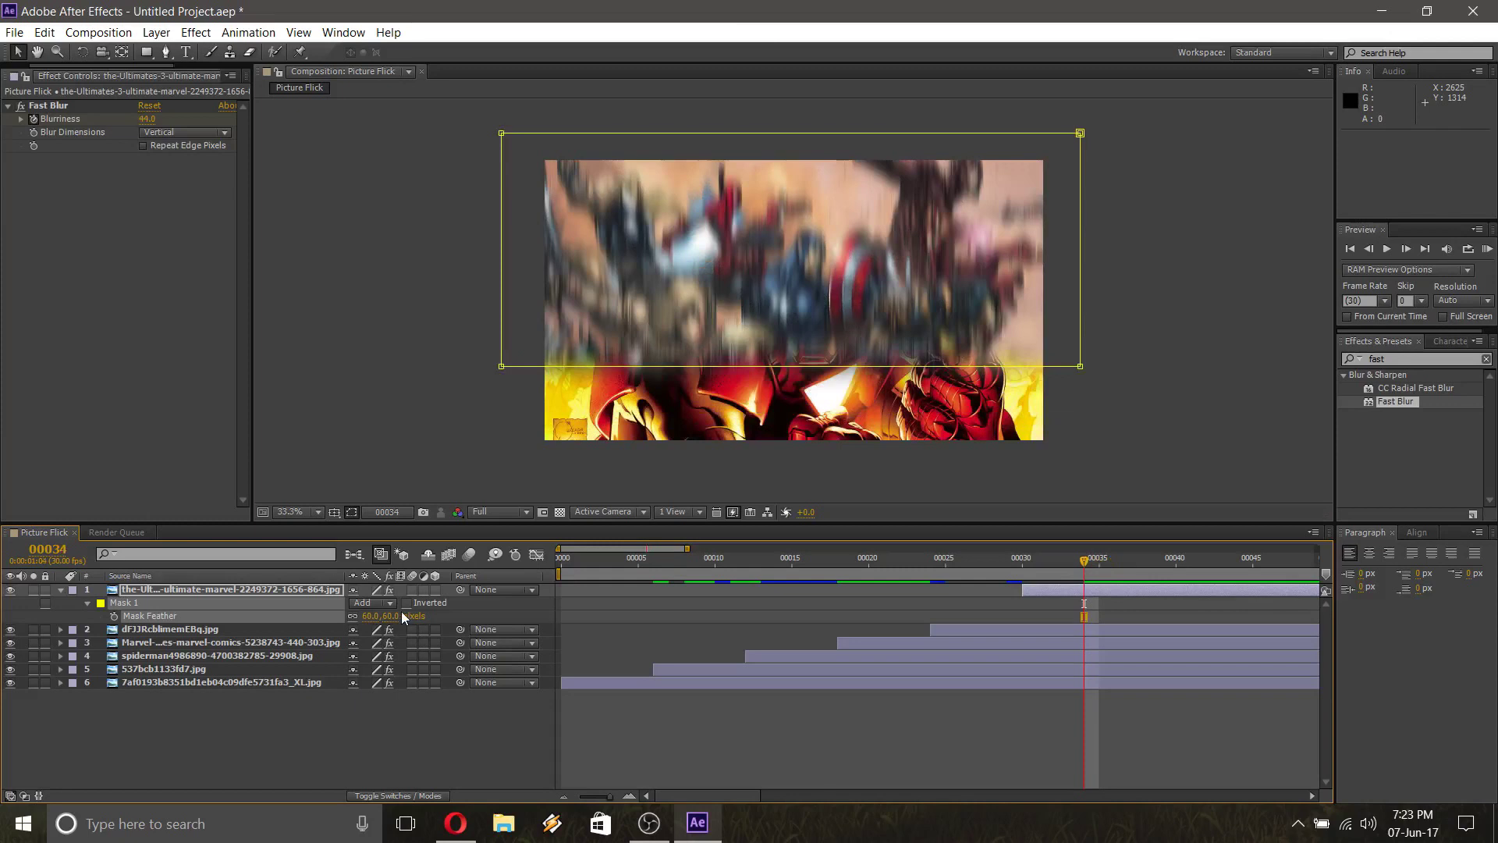
{"action": "key", "text": "Page_Up"}
{"action": "key", "text": "Page_Up"}
{"action": "key", "text": "Page_Up"}
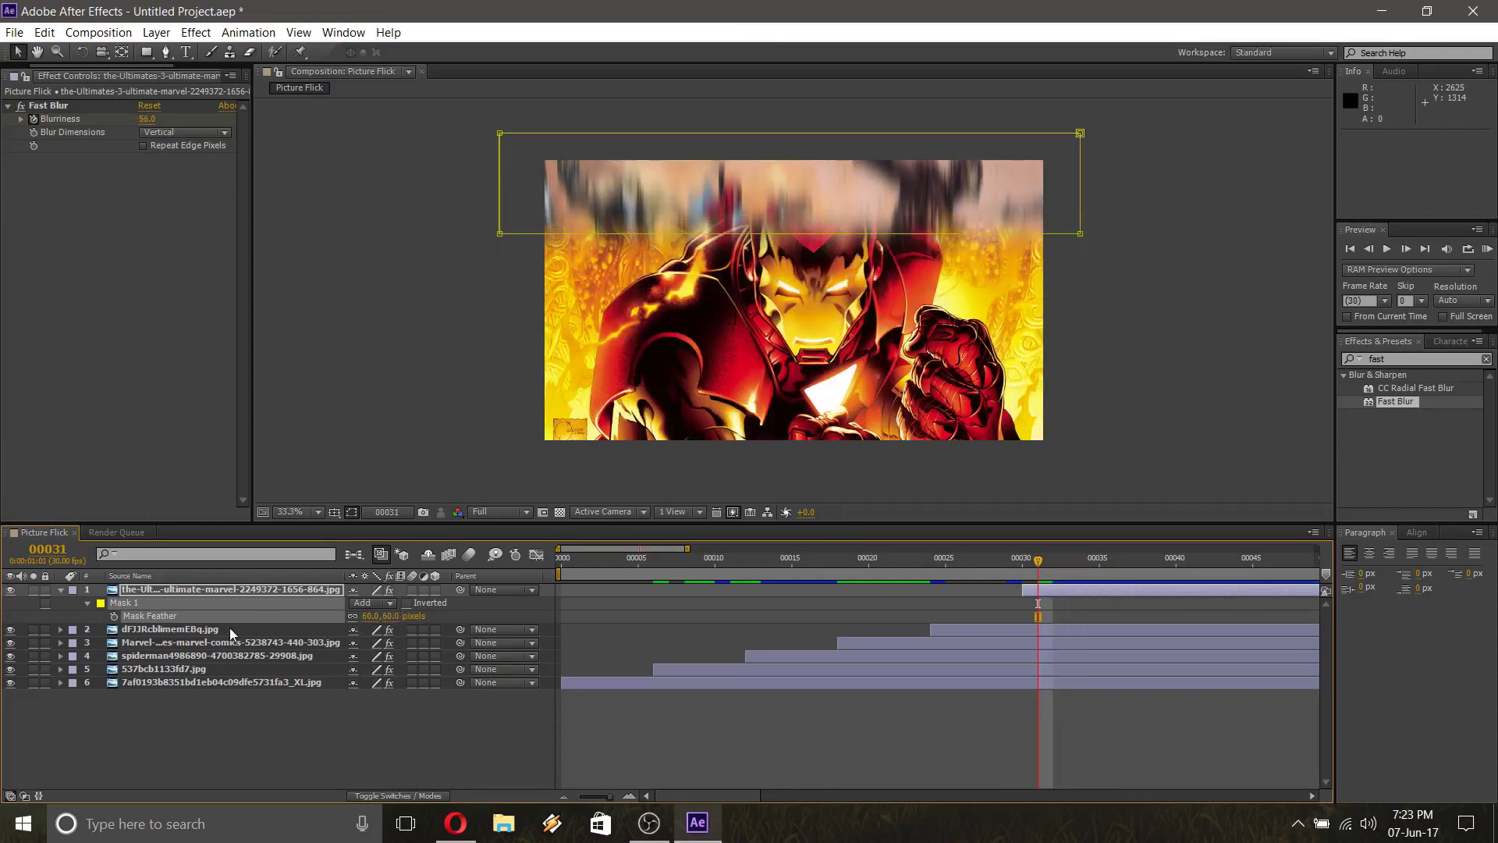
{"action": "key", "text": "Page_Up"}
{"action": "key", "text": "Page_Up"}
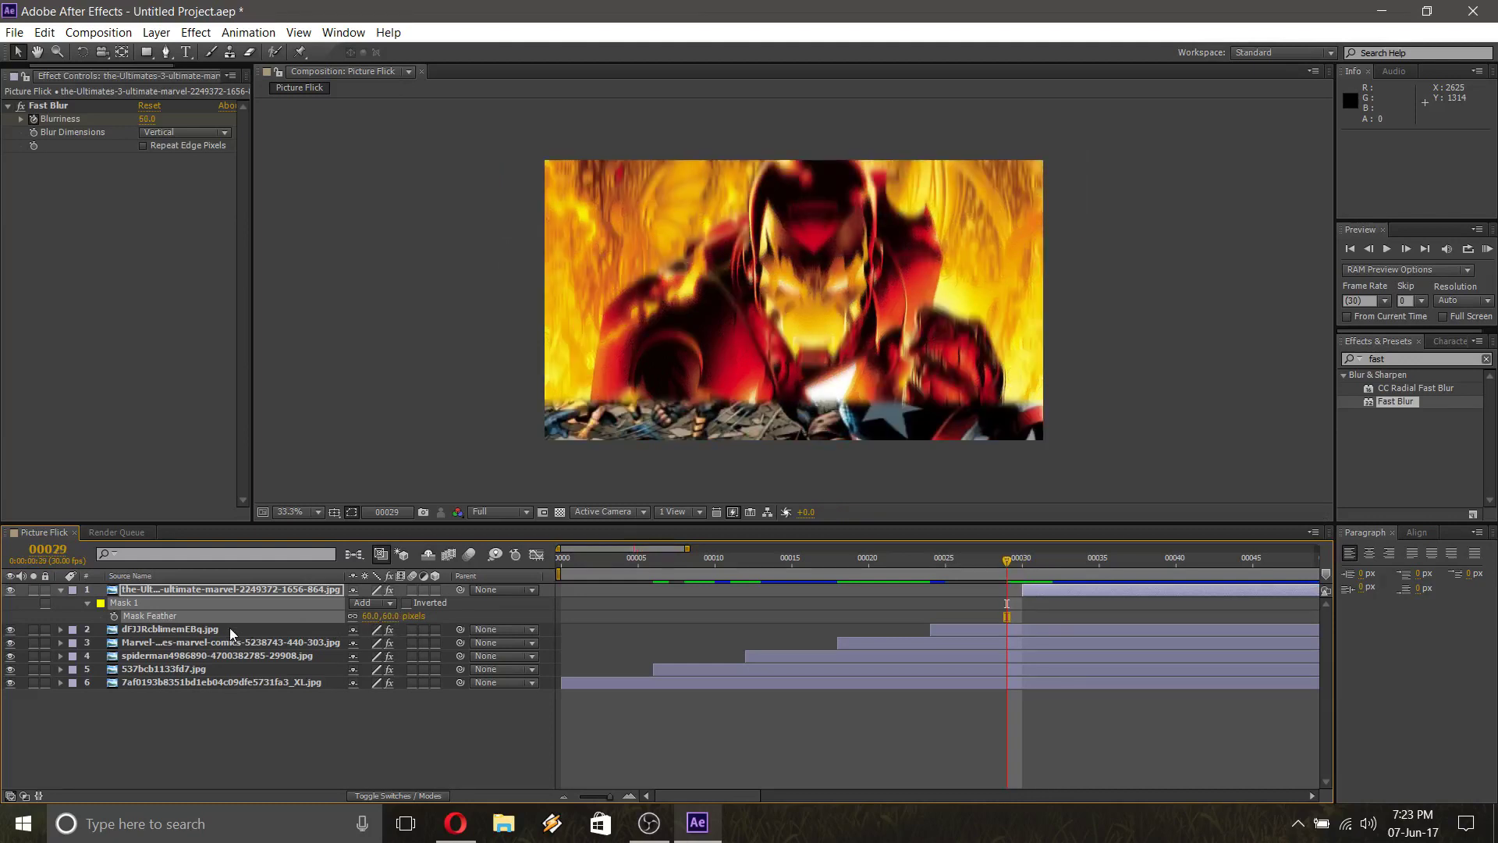
Set the mask feather of the dFJJRcblimemEBq.jpg layer to 60 pixels
{"action": "left_click", "coordinate": [209, 631]}
{"action": "key", "text": "f"}
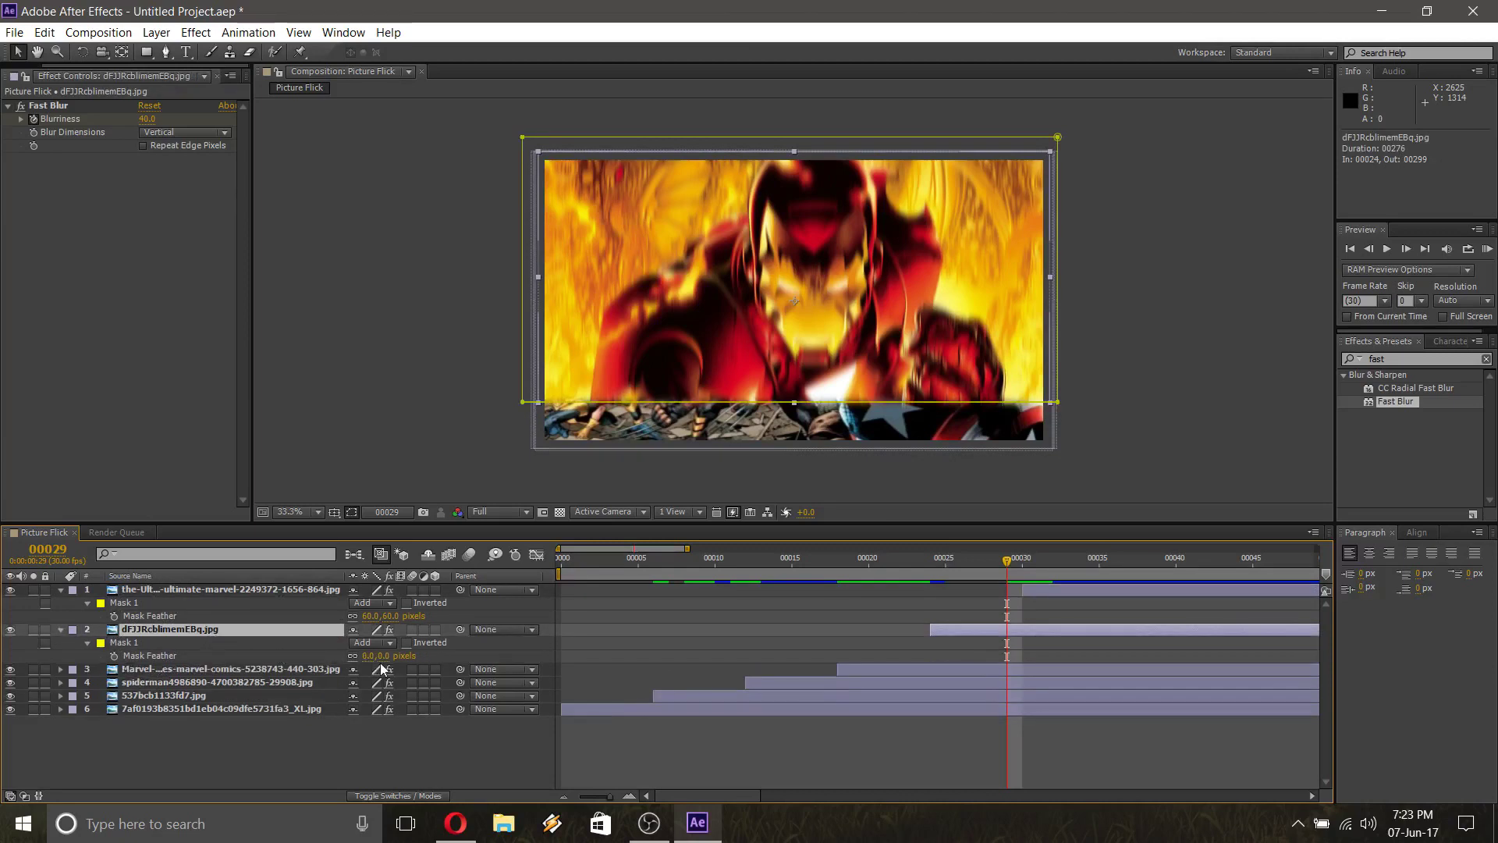
{"action": "left_click", "coordinate": [379, 655]}
{"action": "type", "text": "60"}
{"action": "key", "text": "Return"}
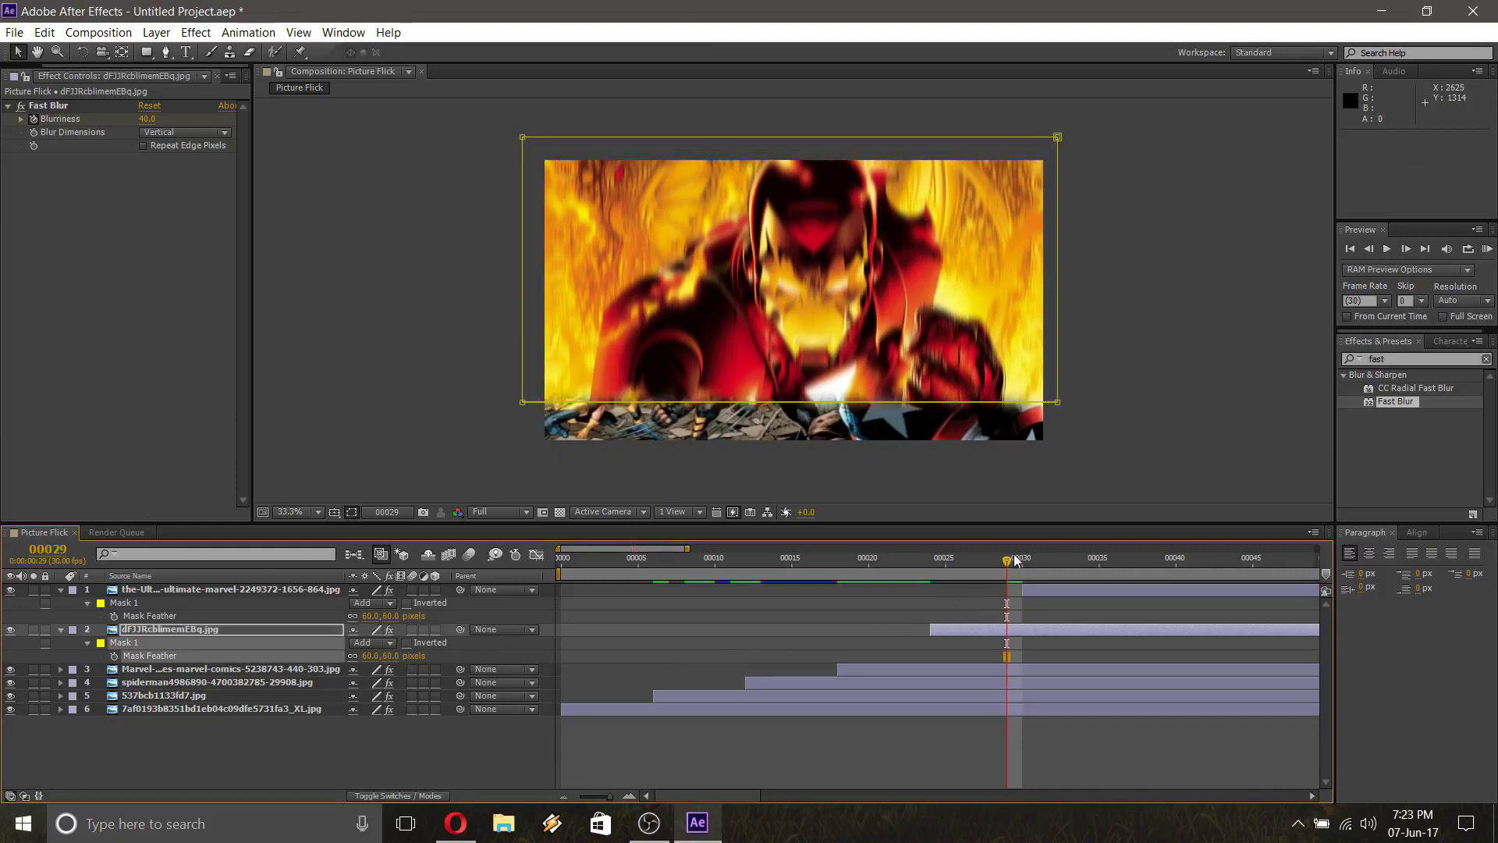
Check the reveal at frame 27 and set the dFJJRcblimemEBq.jpg mask feather to 80 pixels
{"action": "left_click_drag", "start_coordinate": [1013, 566], "coordinate": [975, 567]}
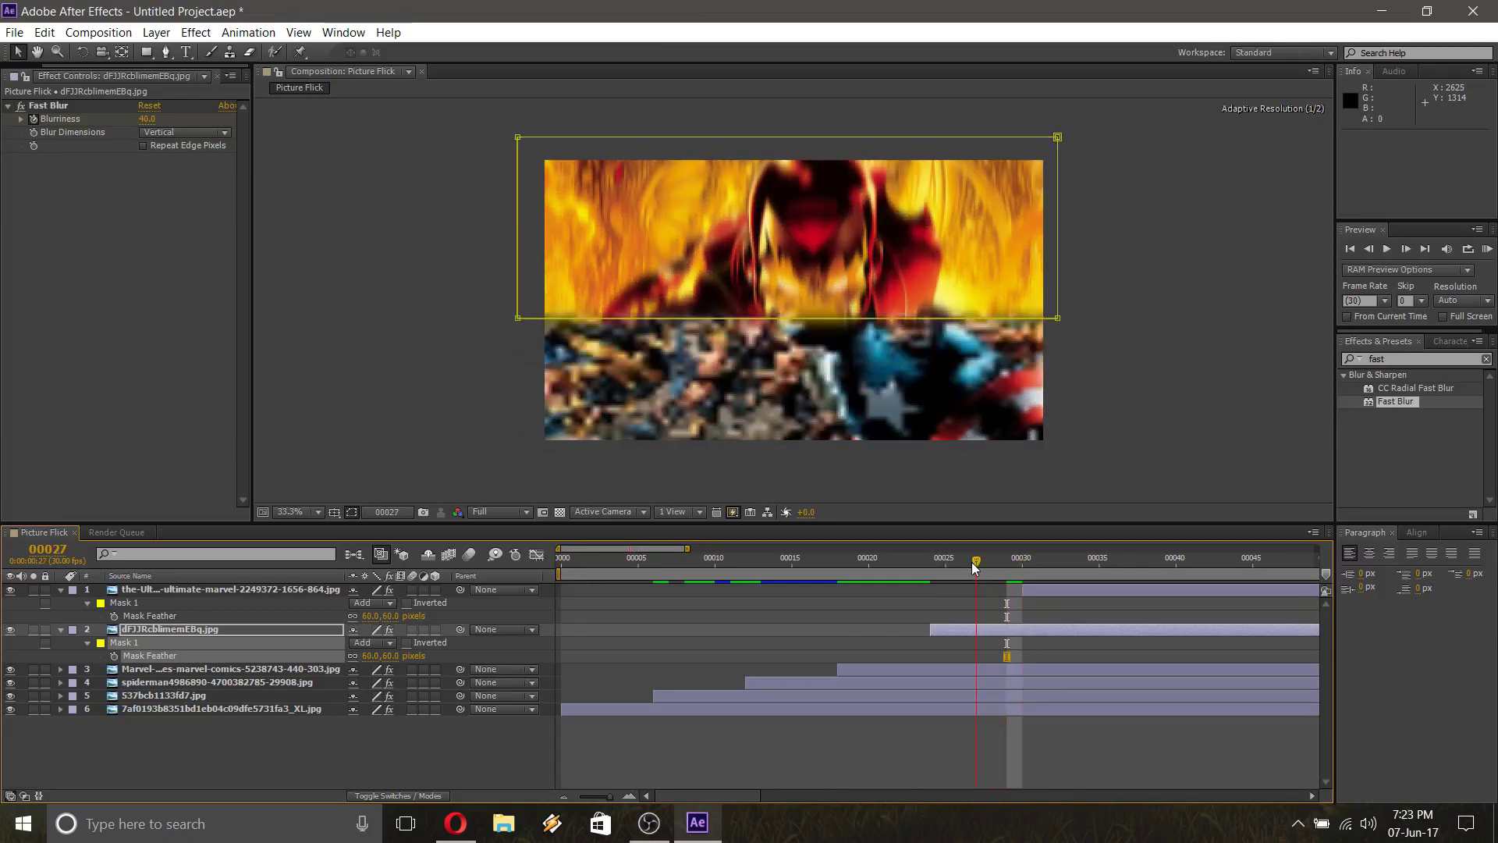
{"action": "left_click", "coordinate": [393, 656]}
{"action": "type", "text": "80"}
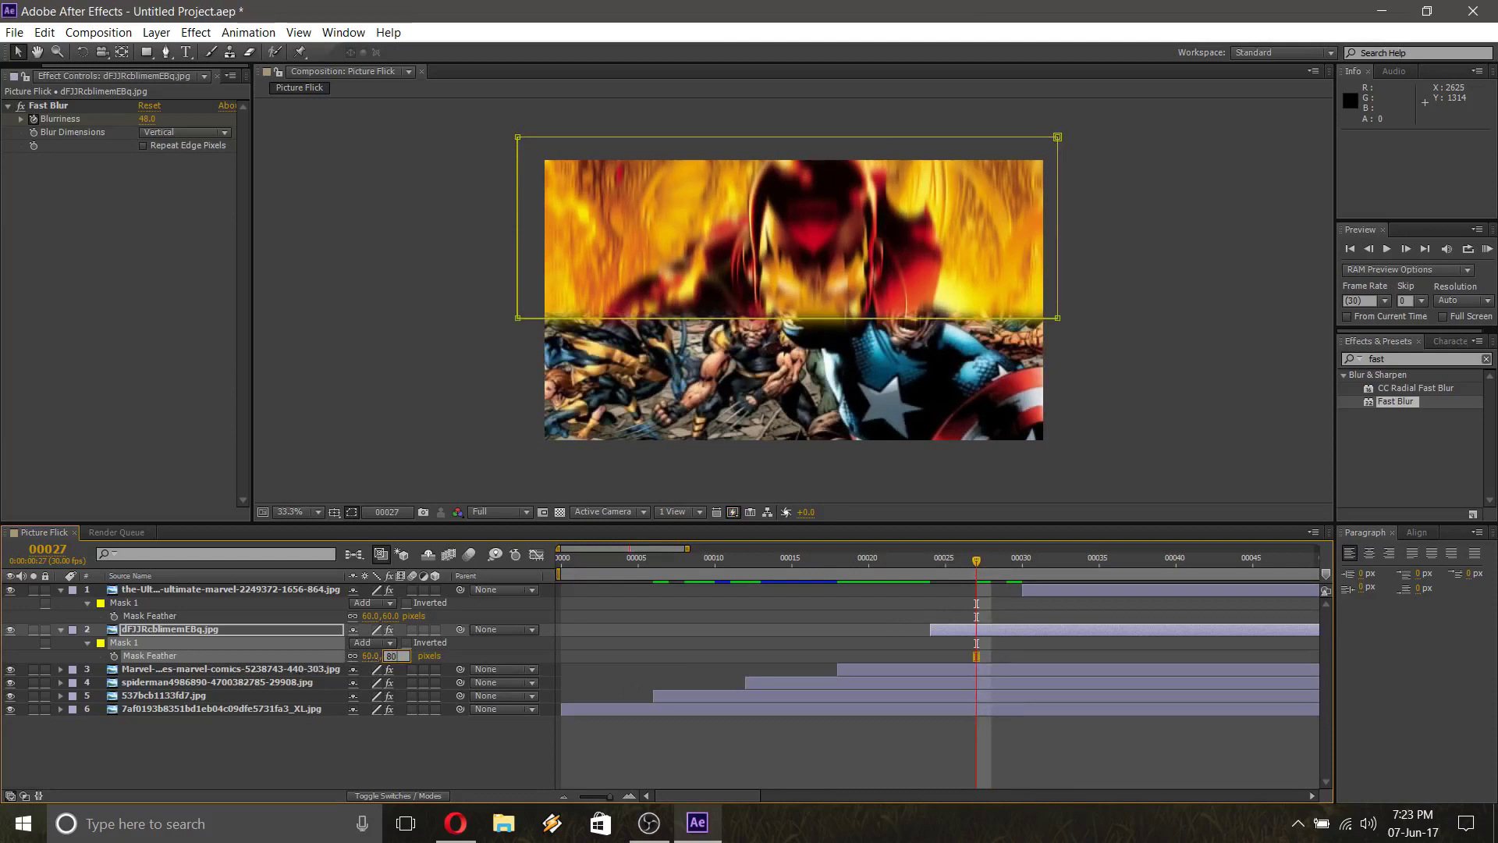
{"action": "key", "text": "Return"}
Move the current time to frame 36 and collapse the properties of the top two image layers
{"action": "left_click_drag", "start_coordinate": [977, 559], "coordinate": [1115, 584]}
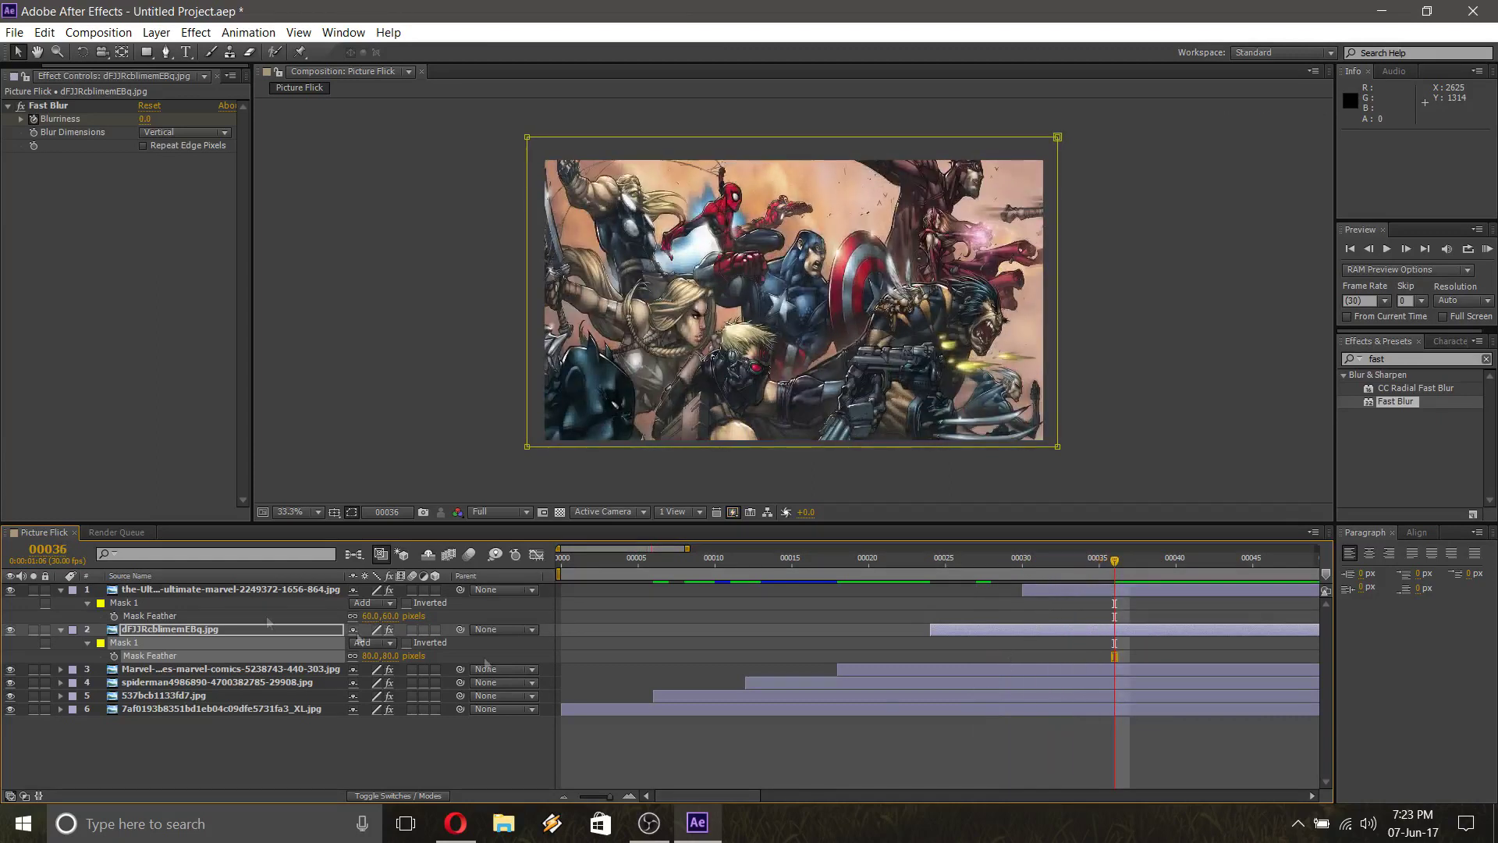
{"action": "key", "text": "u"}
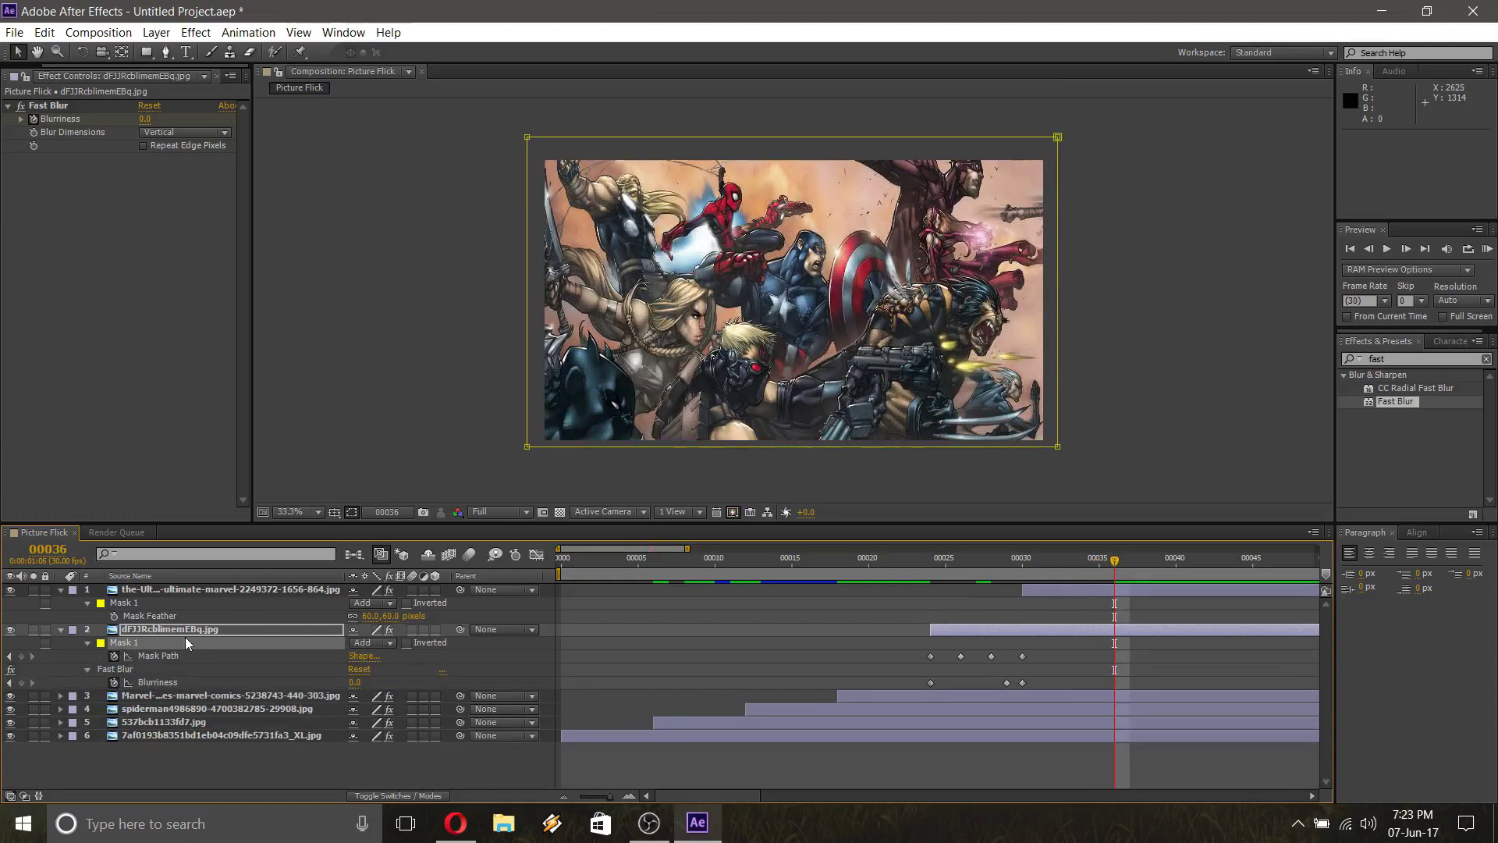
{"action": "key", "text": "u"}
{"action": "left_click", "coordinate": [171, 587]}
{"action": "key", "text": "u"}
{"action": "key", "text": "u"}
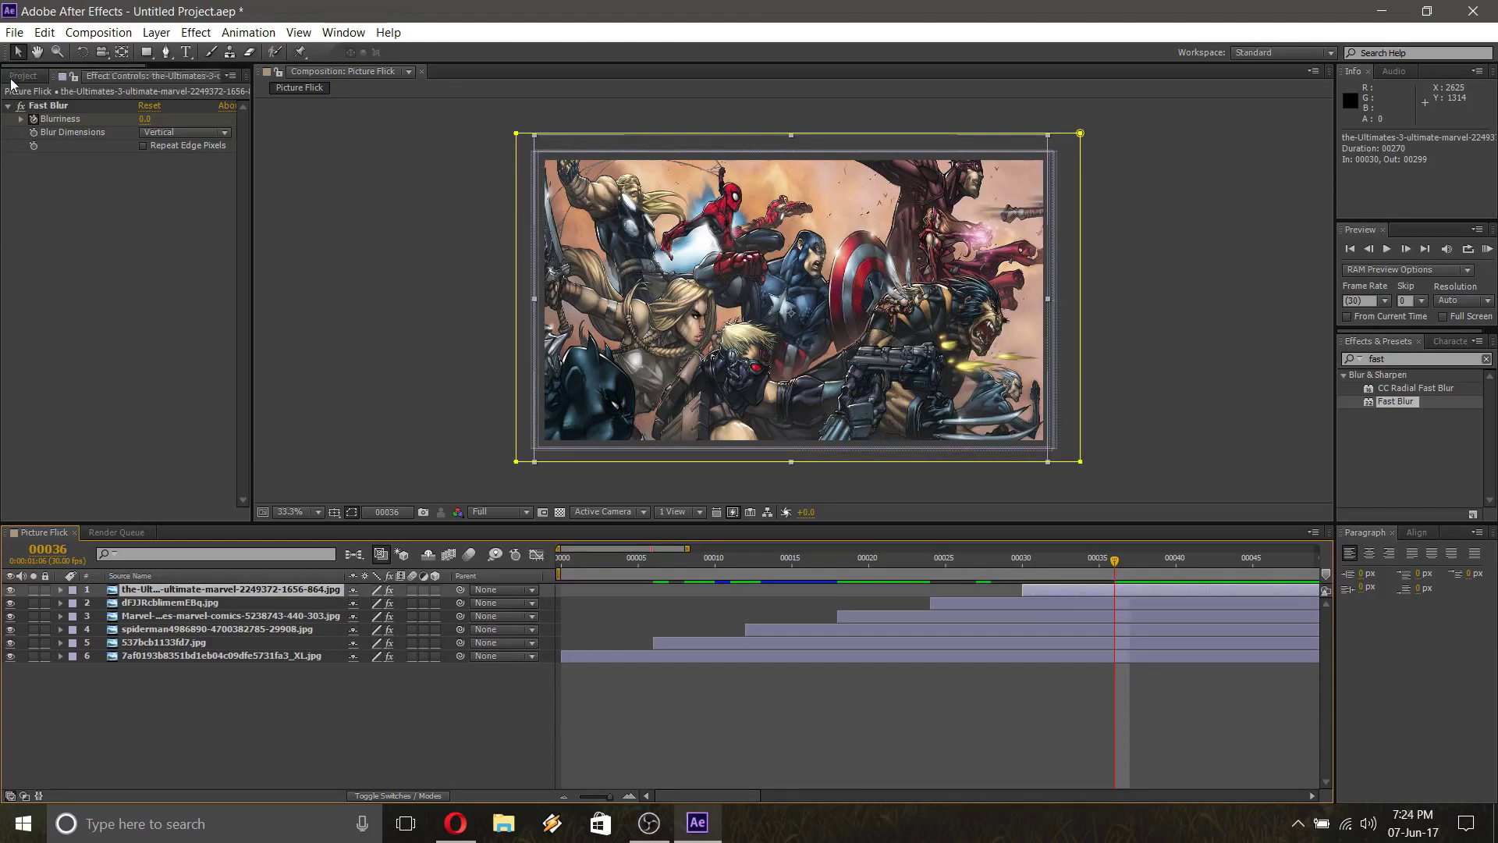
Preview the images in the Pics folder to choose the next picture for the sequence
{"action": "left_click", "coordinate": [14, 75]}
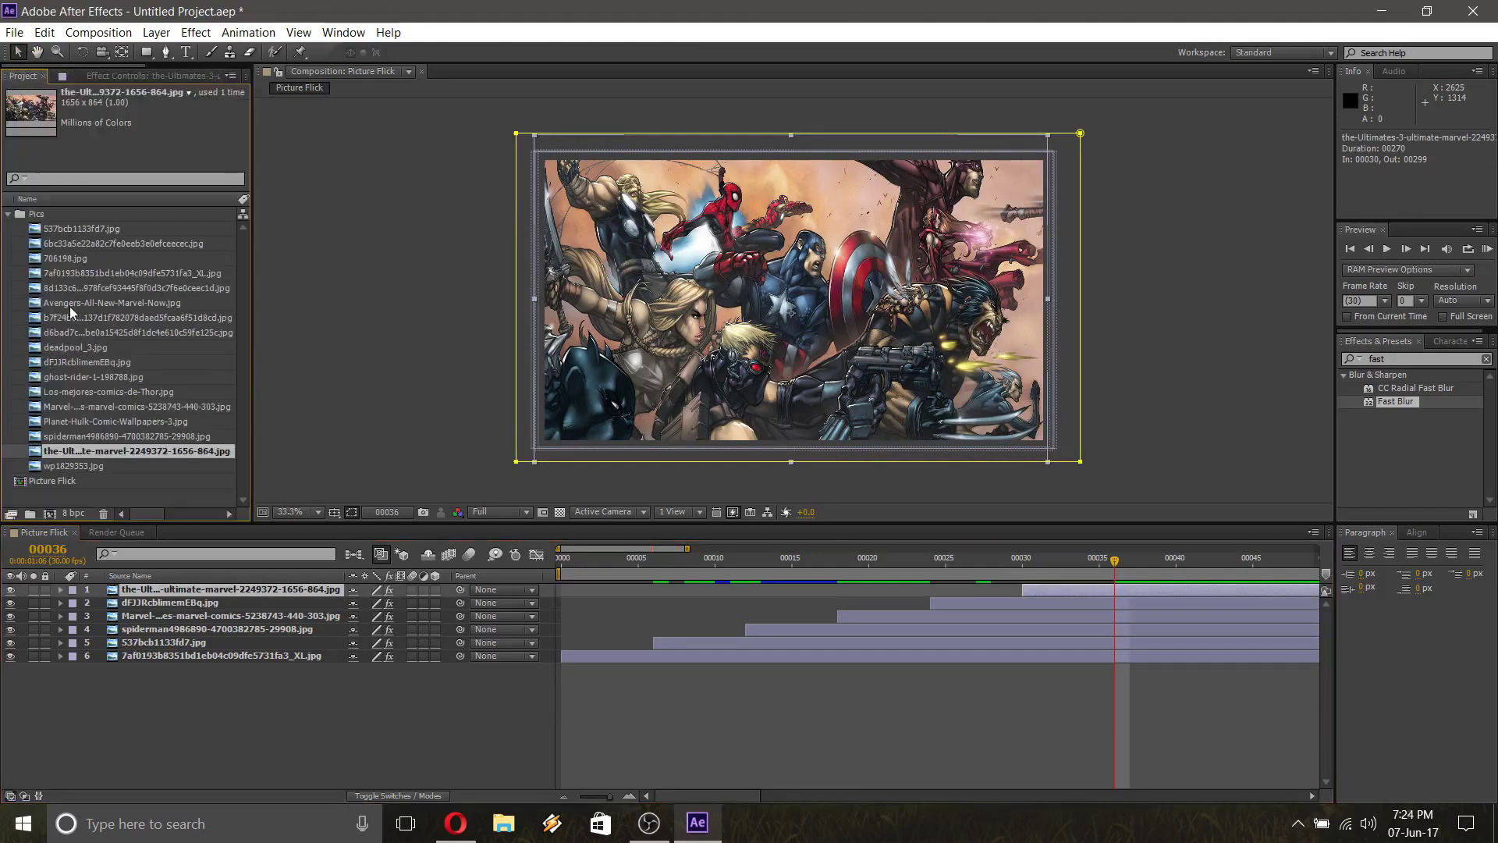
{"action": "left_click", "coordinate": [69, 306]}
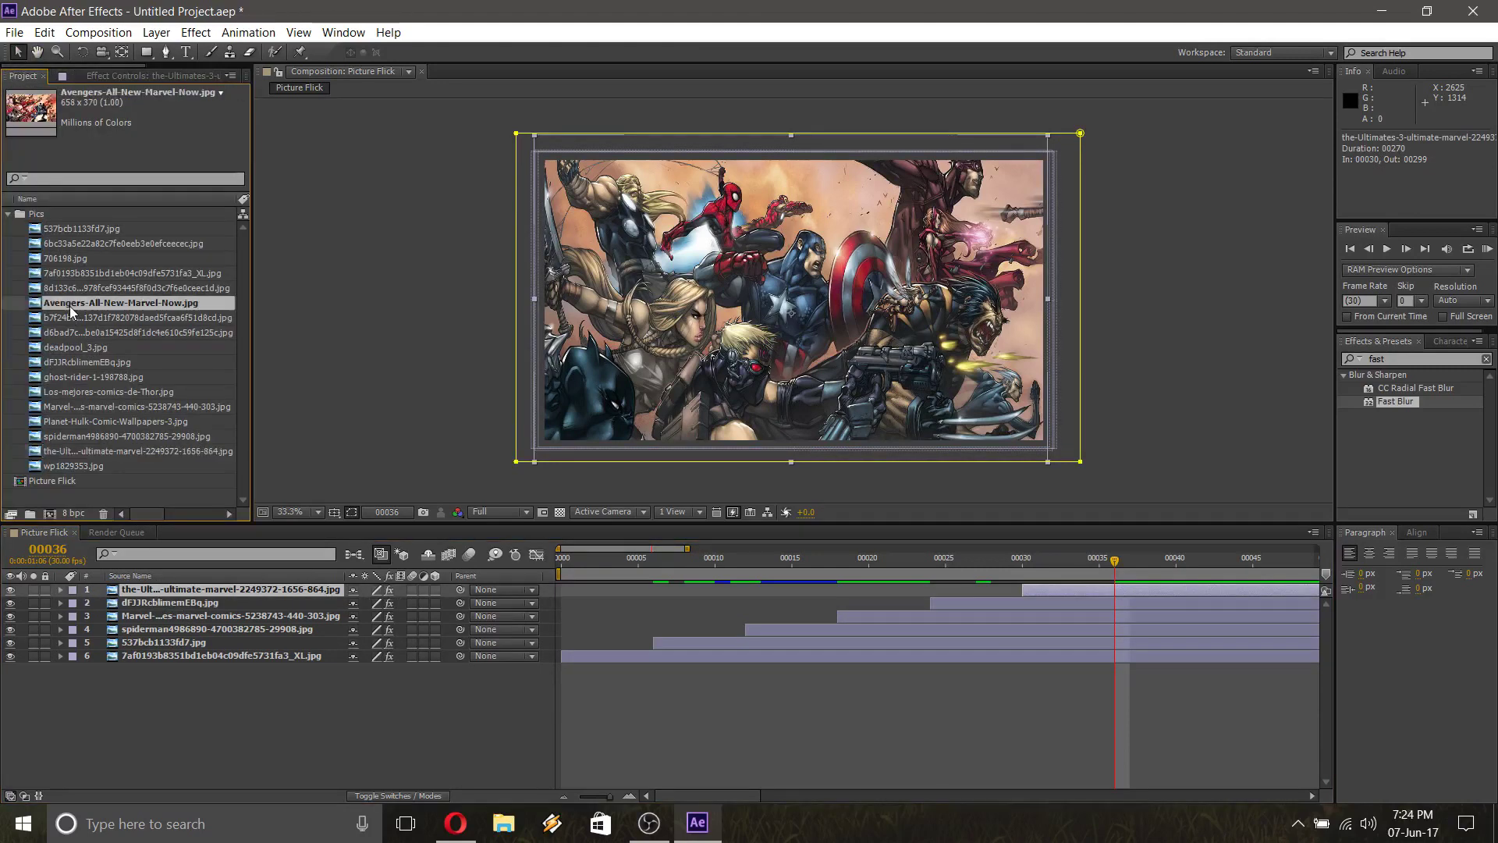
{"action": "left_click", "coordinate": [66, 259]}
{"action": "left_click", "coordinate": [62, 245]}
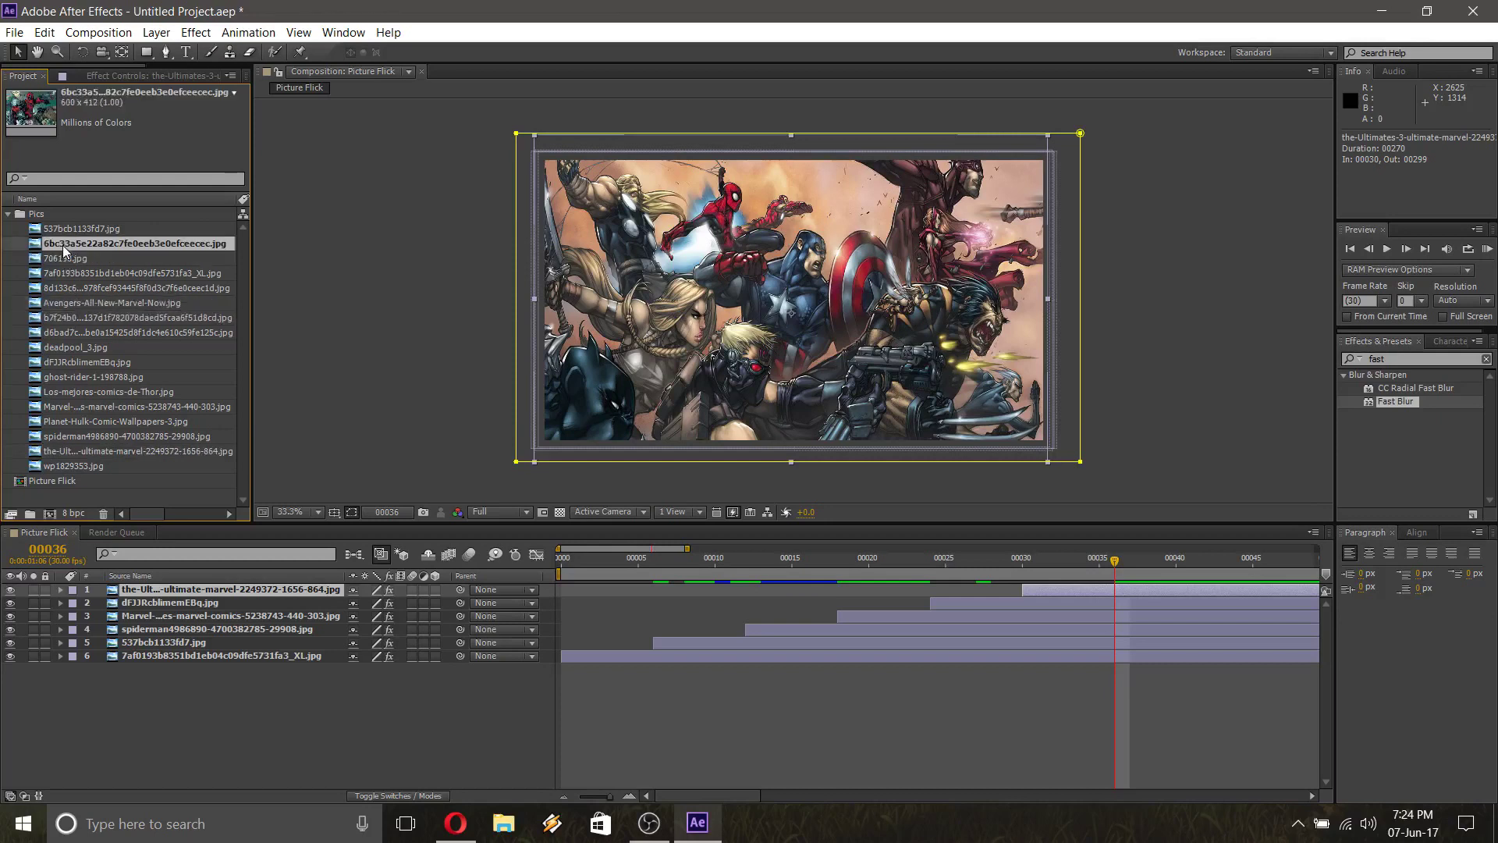
{"action": "left_click", "coordinate": [62, 255]}
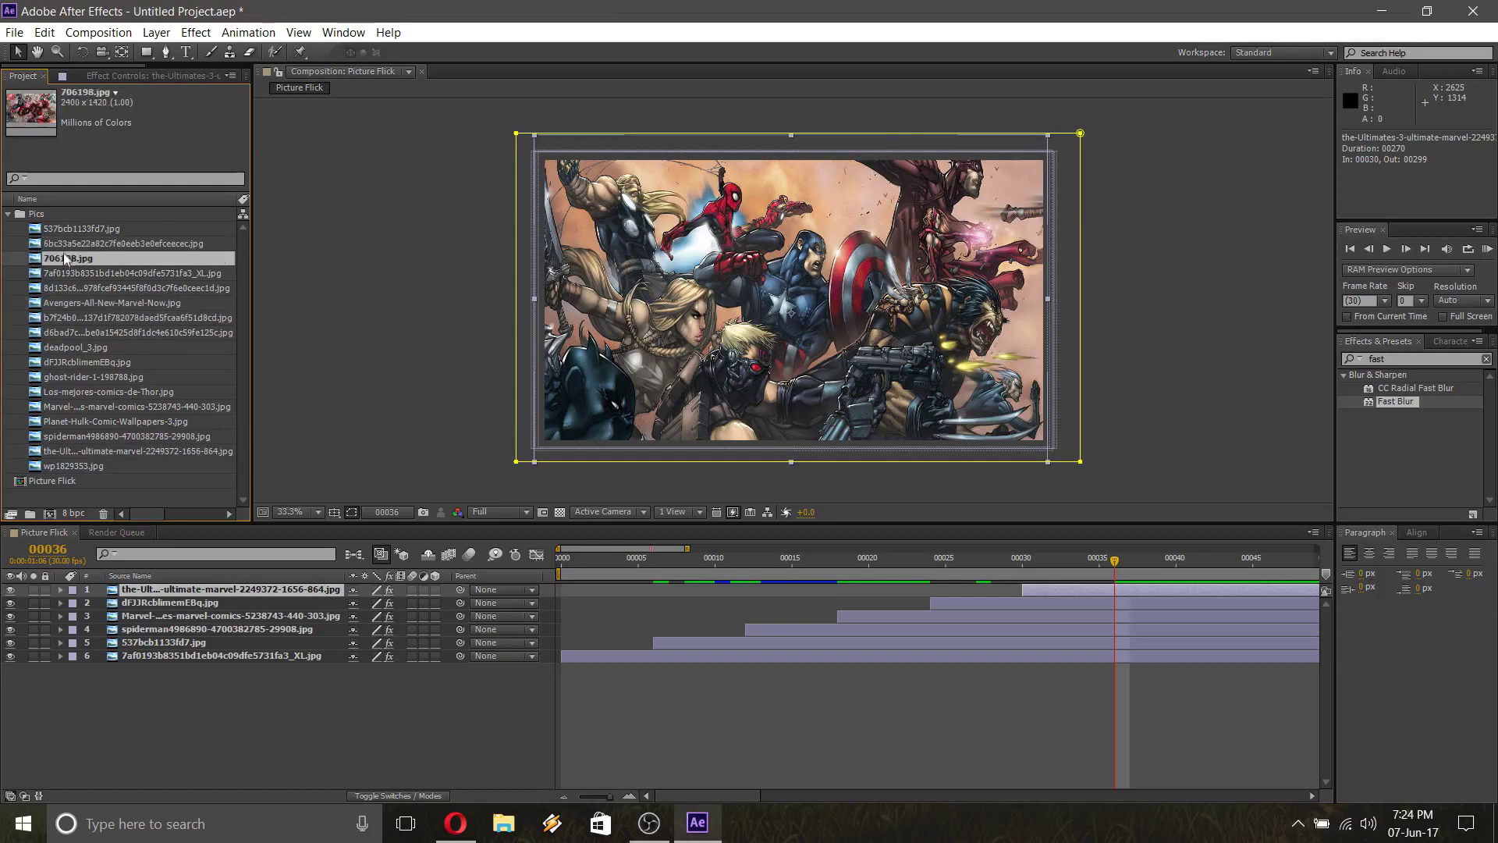
{"action": "left_click", "coordinate": [63, 231]}
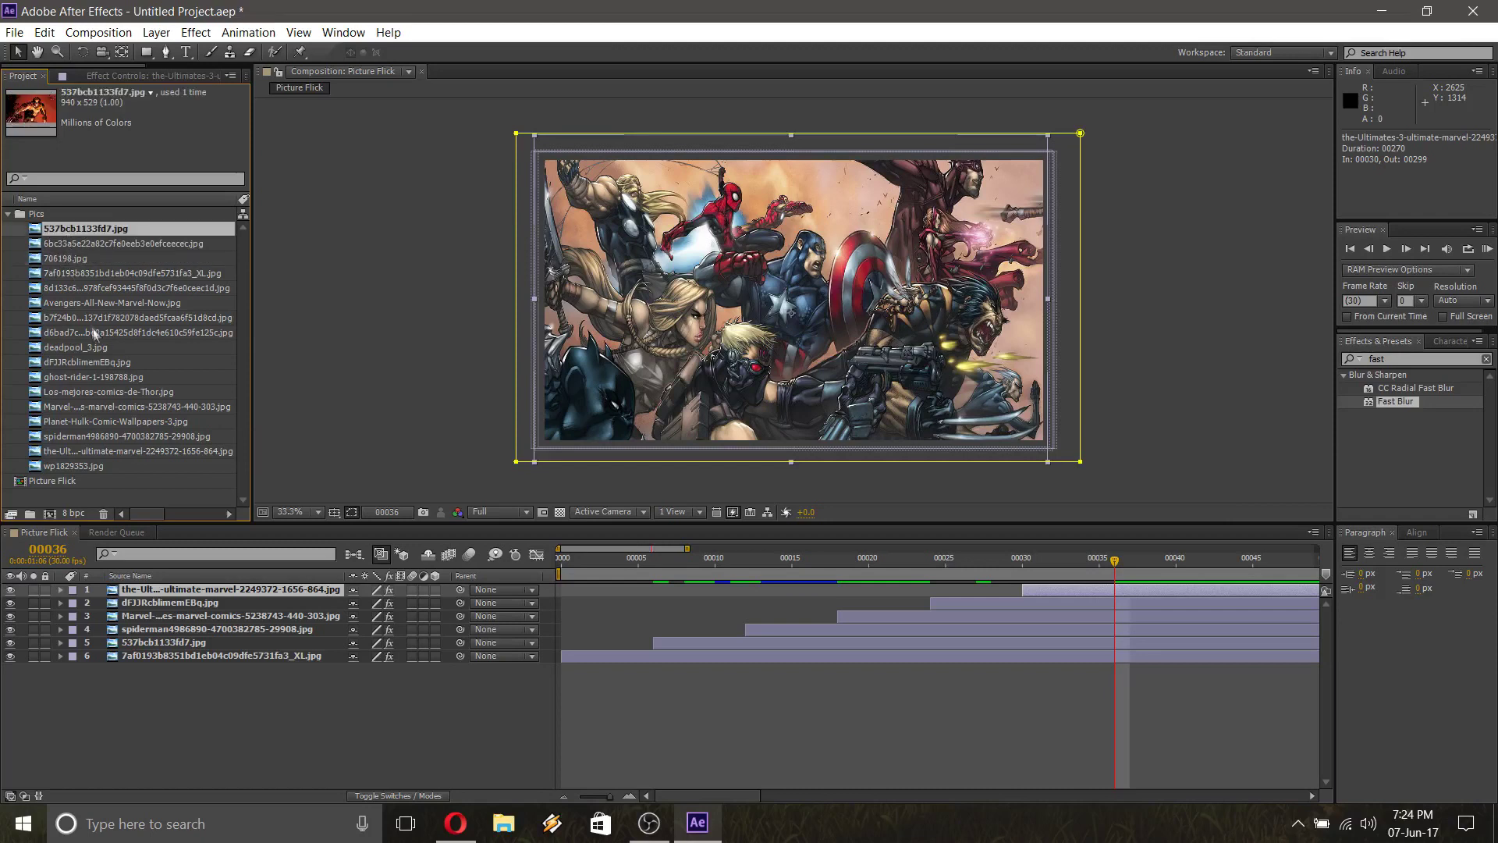
{"action": "left_click", "coordinate": [68, 346]}
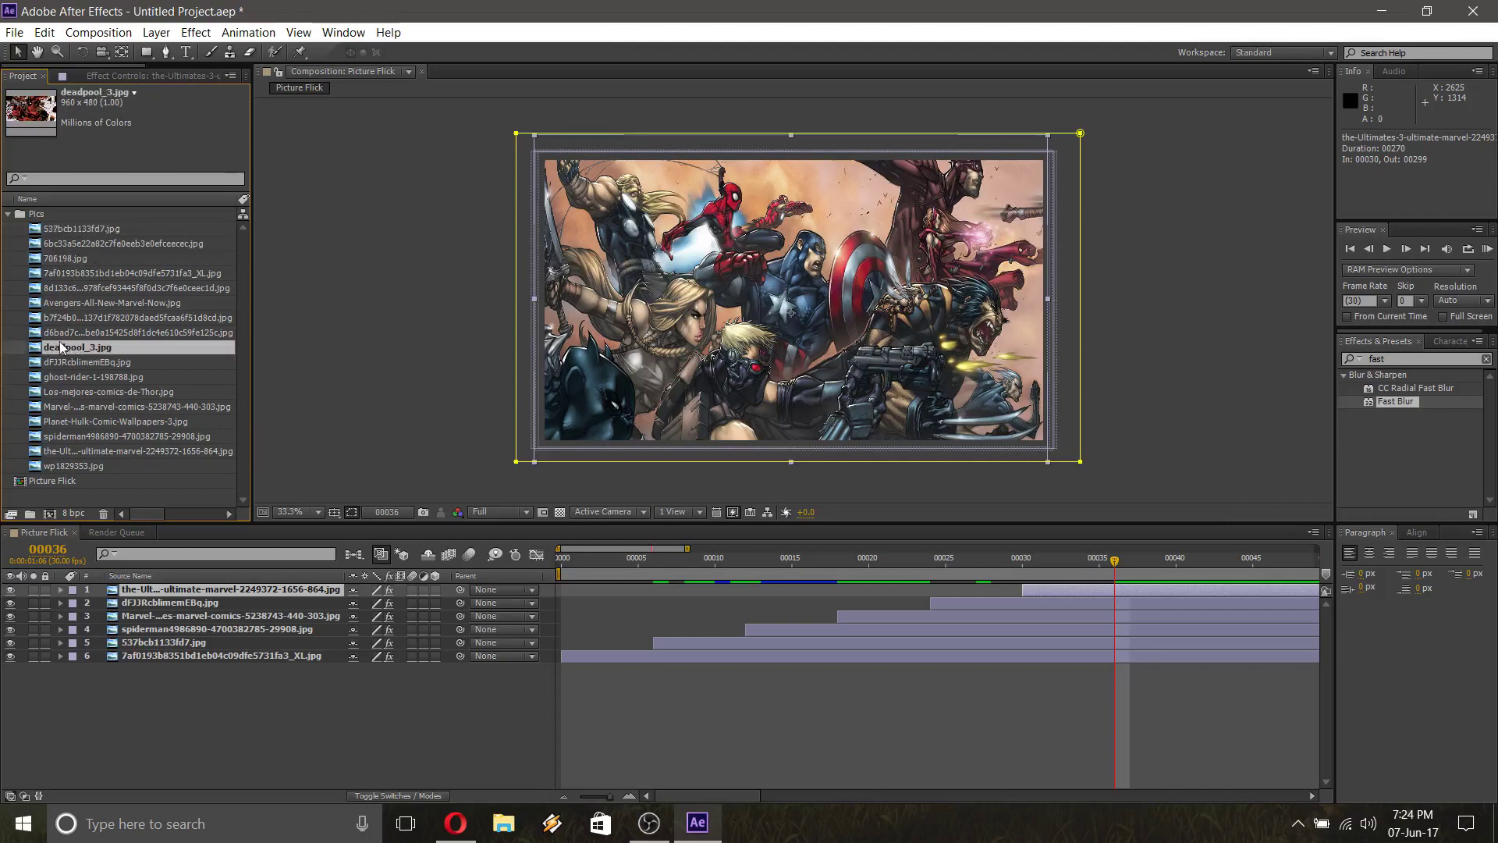
{"action": "left_click", "coordinate": [57, 260]}
Try 6bc33a5e22a82c7fe0eeb3e0efceecec.jpg as the next image in the composition, and delete its layer
{"action": "left_click", "coordinate": [58, 244]}
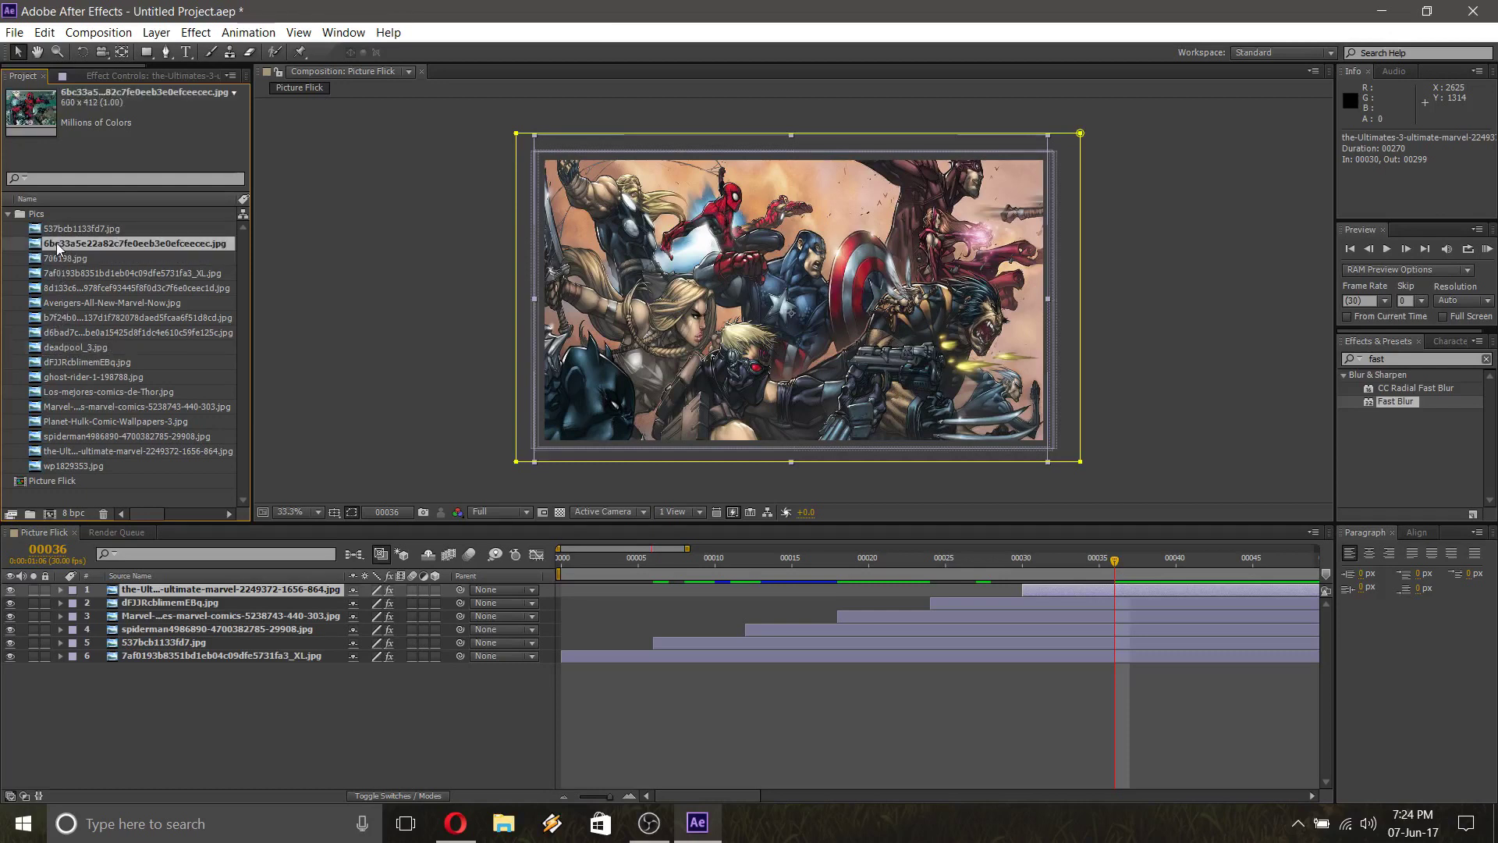
{"action": "left_click_drag", "start_coordinate": [58, 249], "coordinate": [790, 313]}
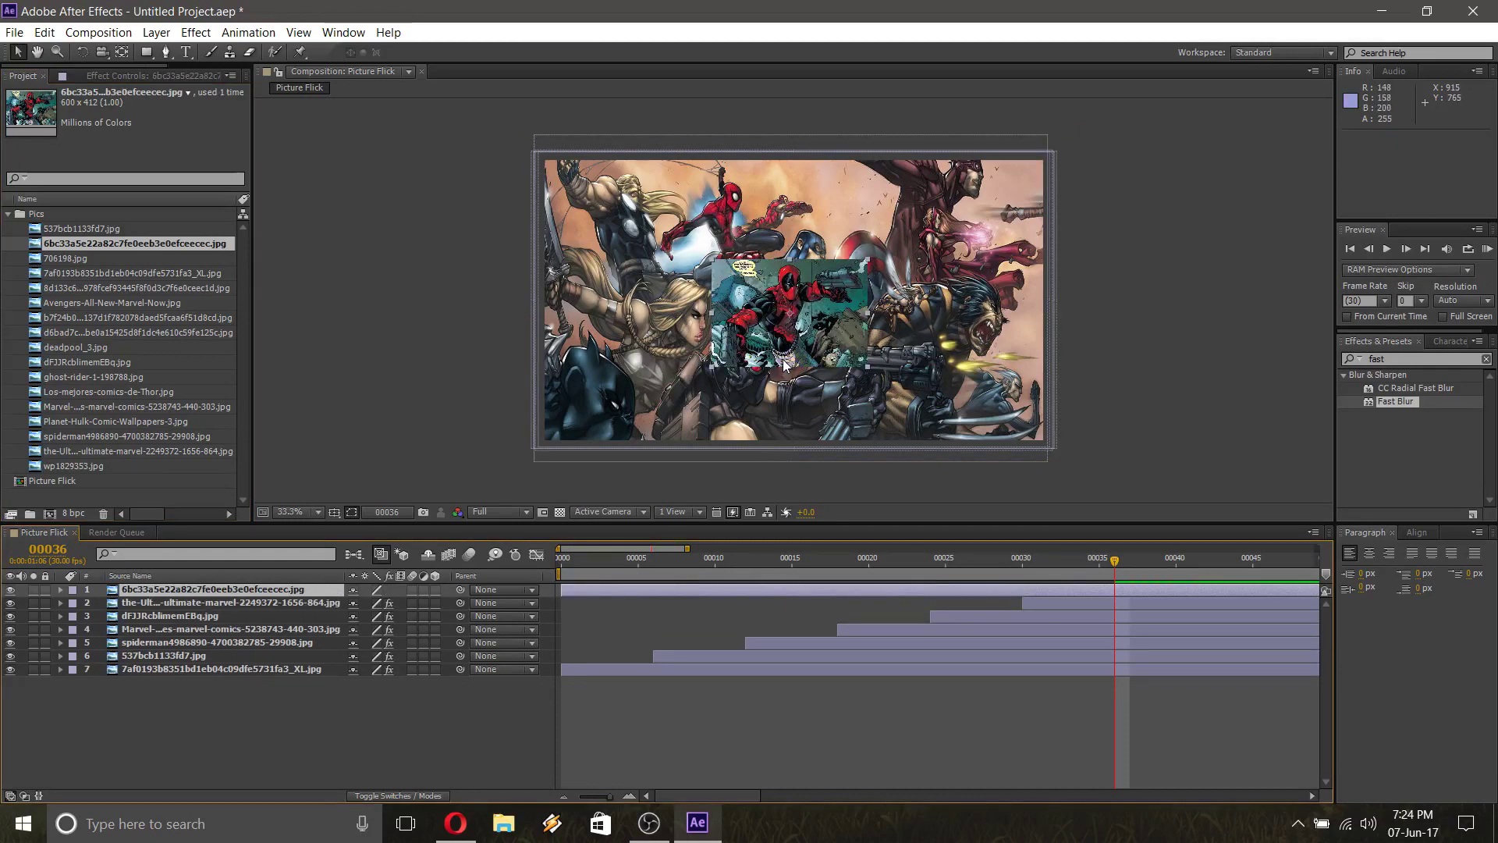
{"action": "key", "text": "Delete"}
Add deadpool_3.jpg as the top layer, scaled to about 205 by 234% to fill the frame and starting at frame 36
{"action": "left_click_drag", "start_coordinate": [75, 350], "coordinate": [796, 308]}
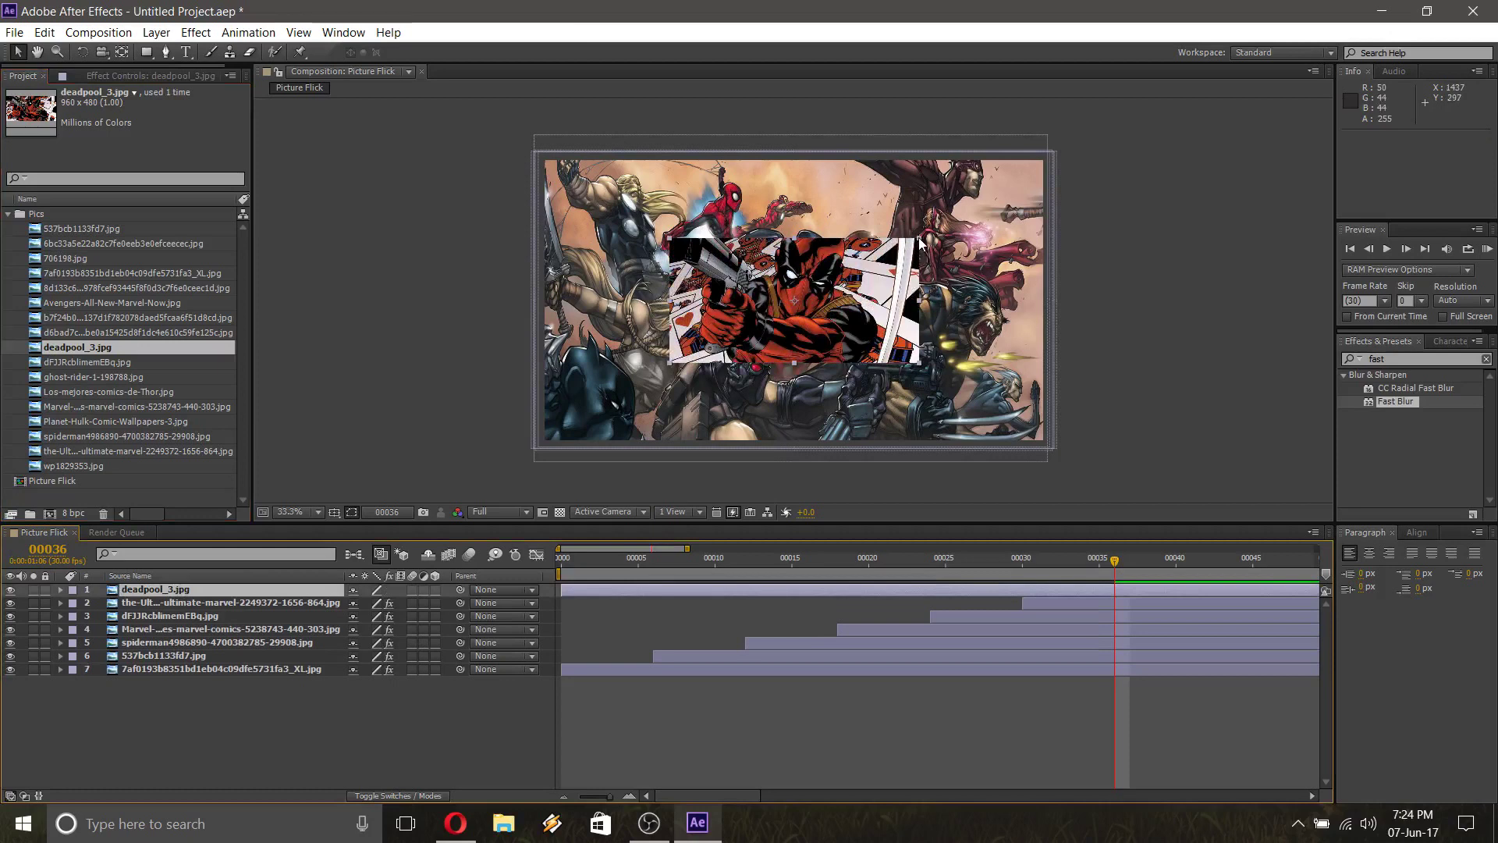
{"action": "left_click_drag", "start_coordinate": [920, 240], "coordinate": [1051, 153]}
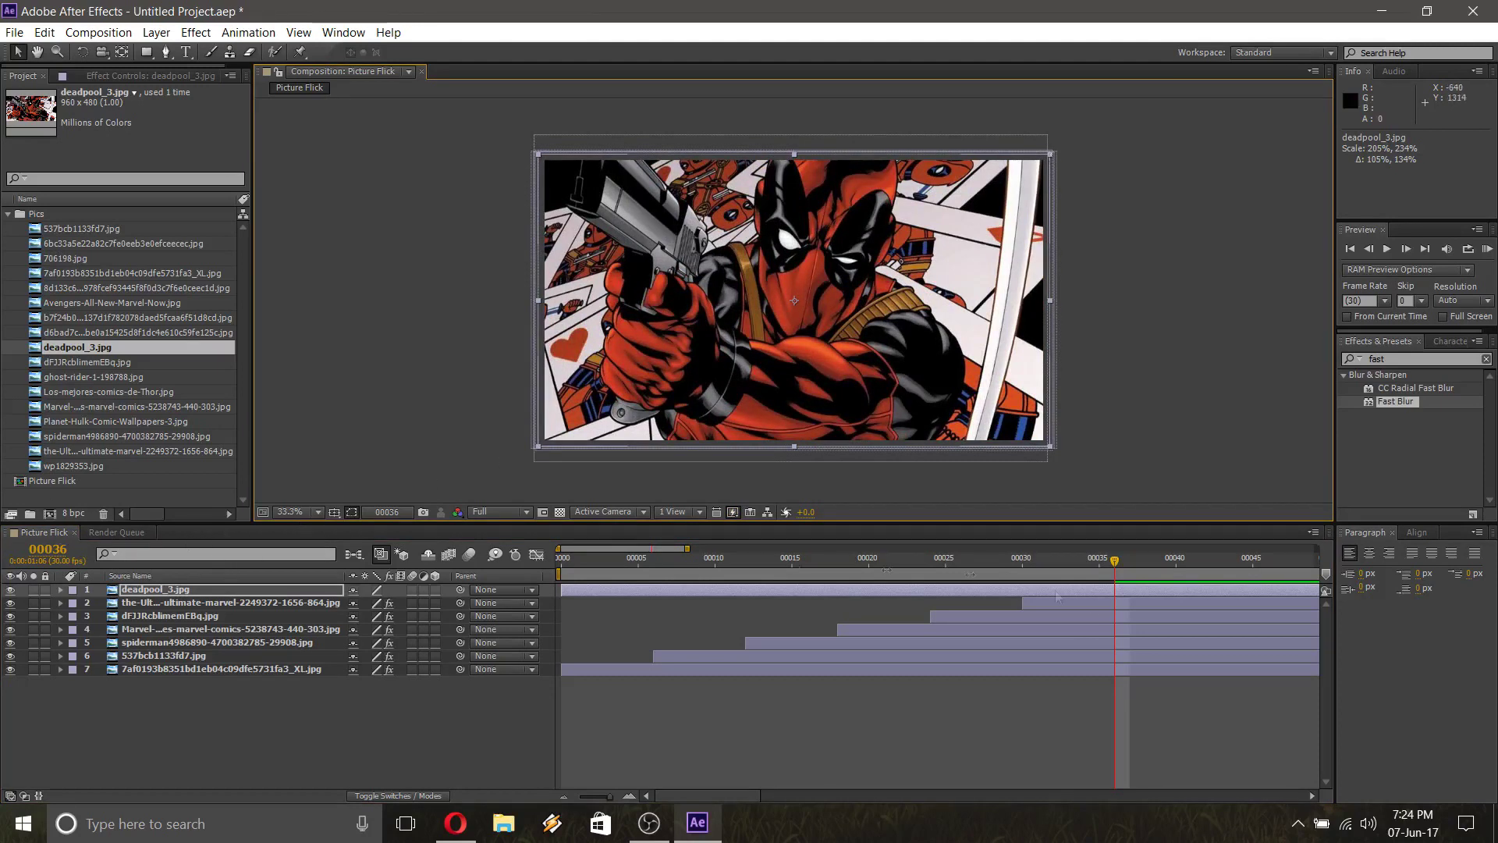
{"action": "left_click_drag", "start_coordinate": [559, 590], "coordinate": [1115, 591]}
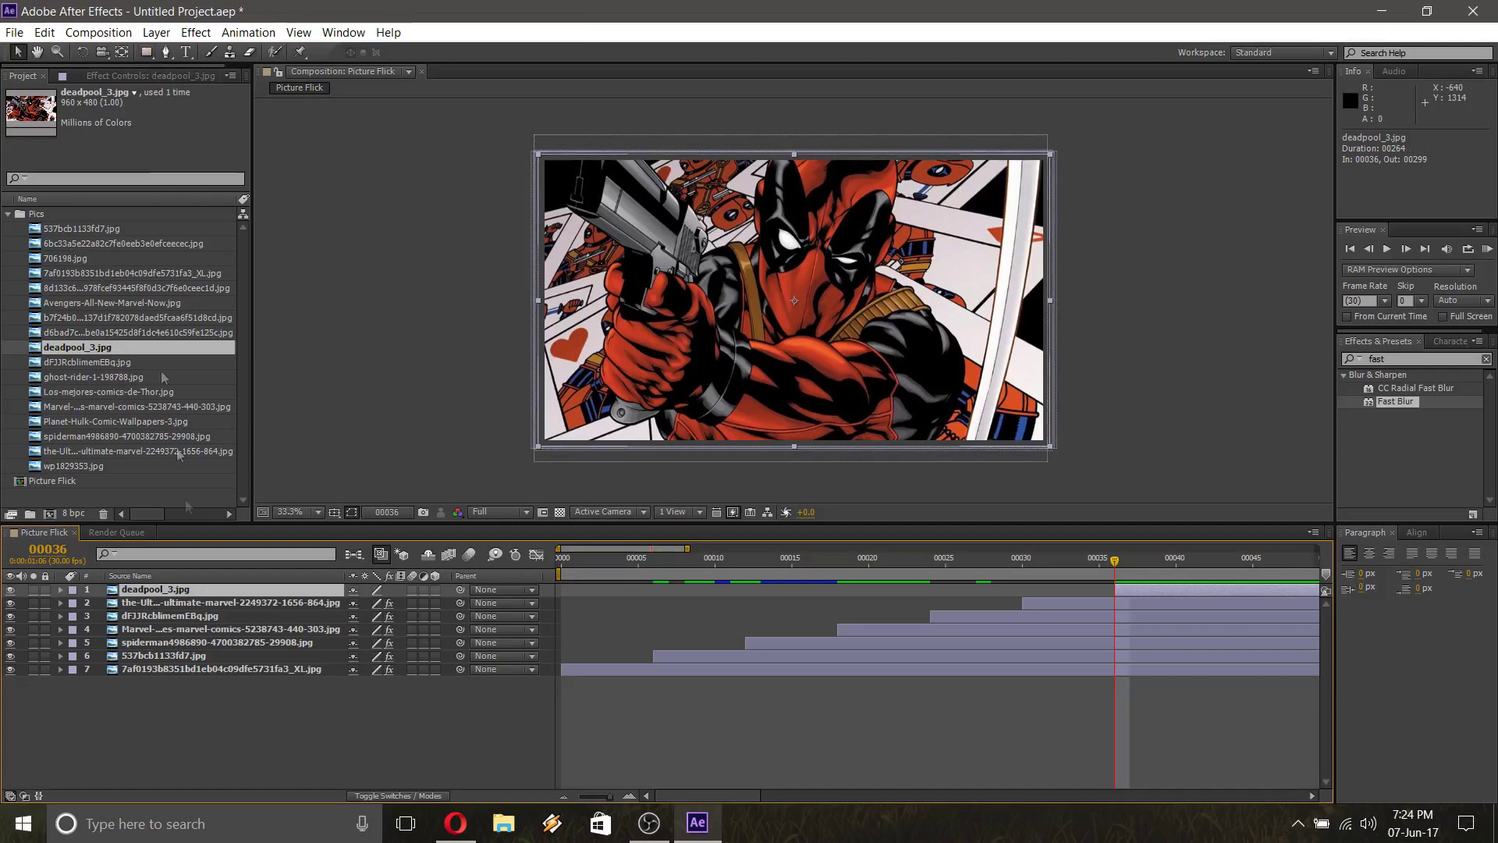
Draw a full-width rectangular mask over a thin strip at the top of deadpool_3.jpg and reveal its Mask Path
{"action": "left_click", "coordinate": [145, 53]}
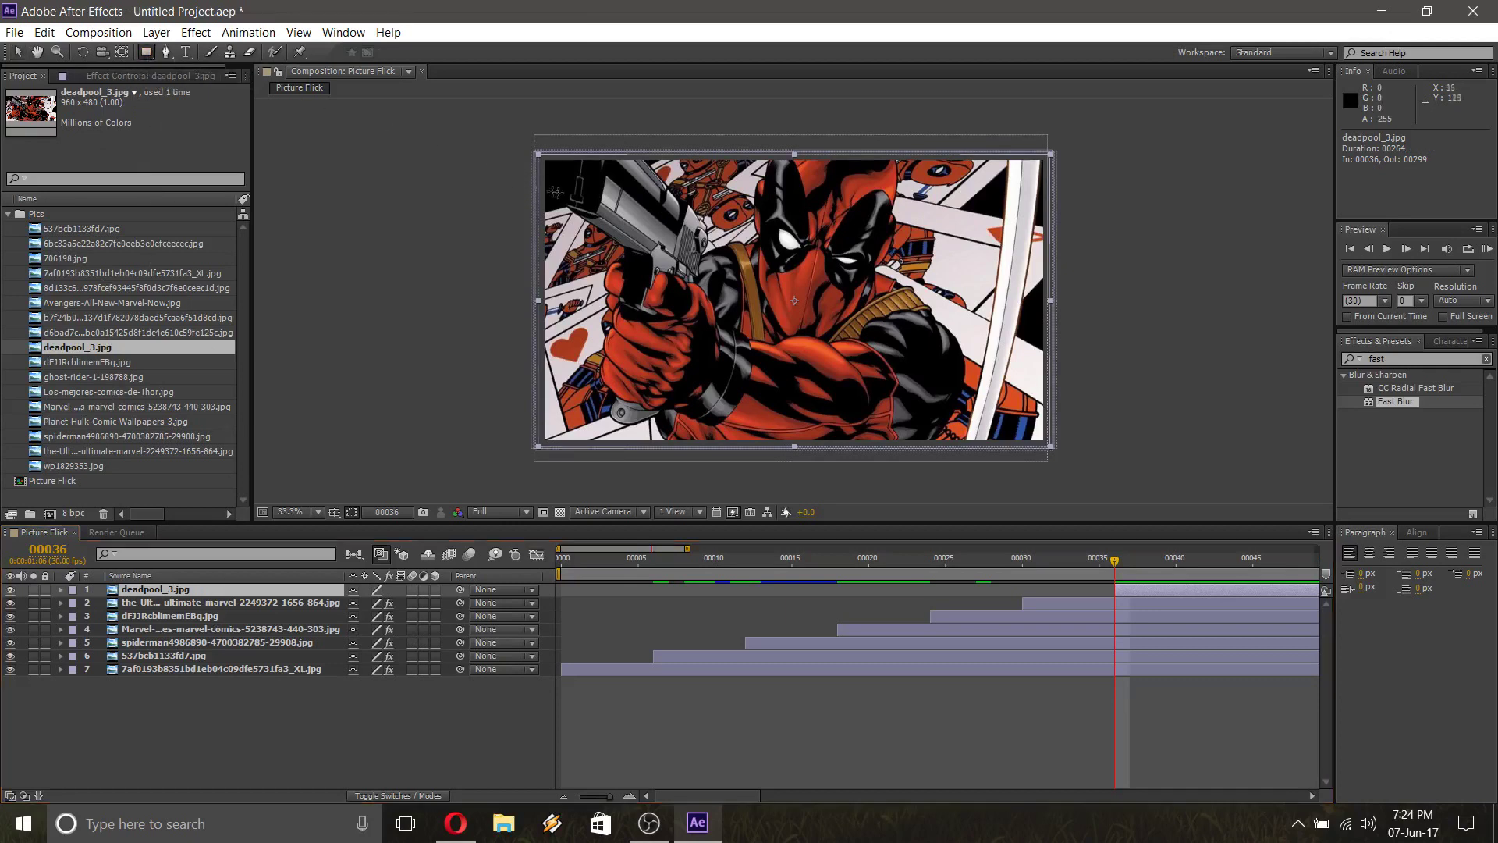
{"action": "mouse_move", "coordinate": [513, 132]}
{"action": "left_mouse_down"}
{"action": "mouse_move", "coordinate": [702, 206]}
{"action": "mouse_move", "coordinate": [970, 207]}
{"action": "mouse_move", "coordinate": [1077, 187]}
{"action": "left_mouse_up"}
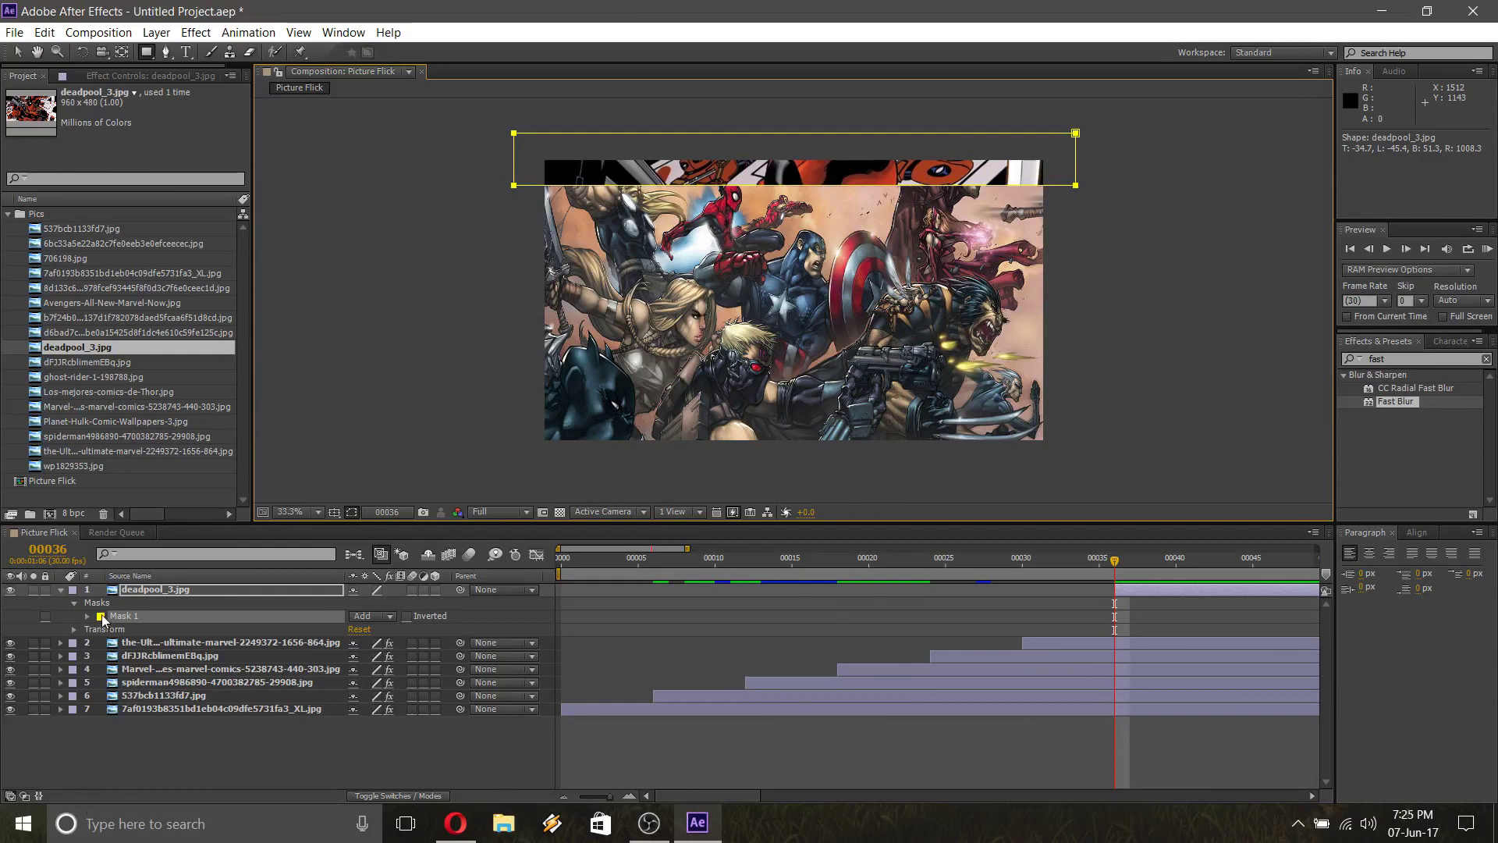
{"action": "key", "text": "m"}
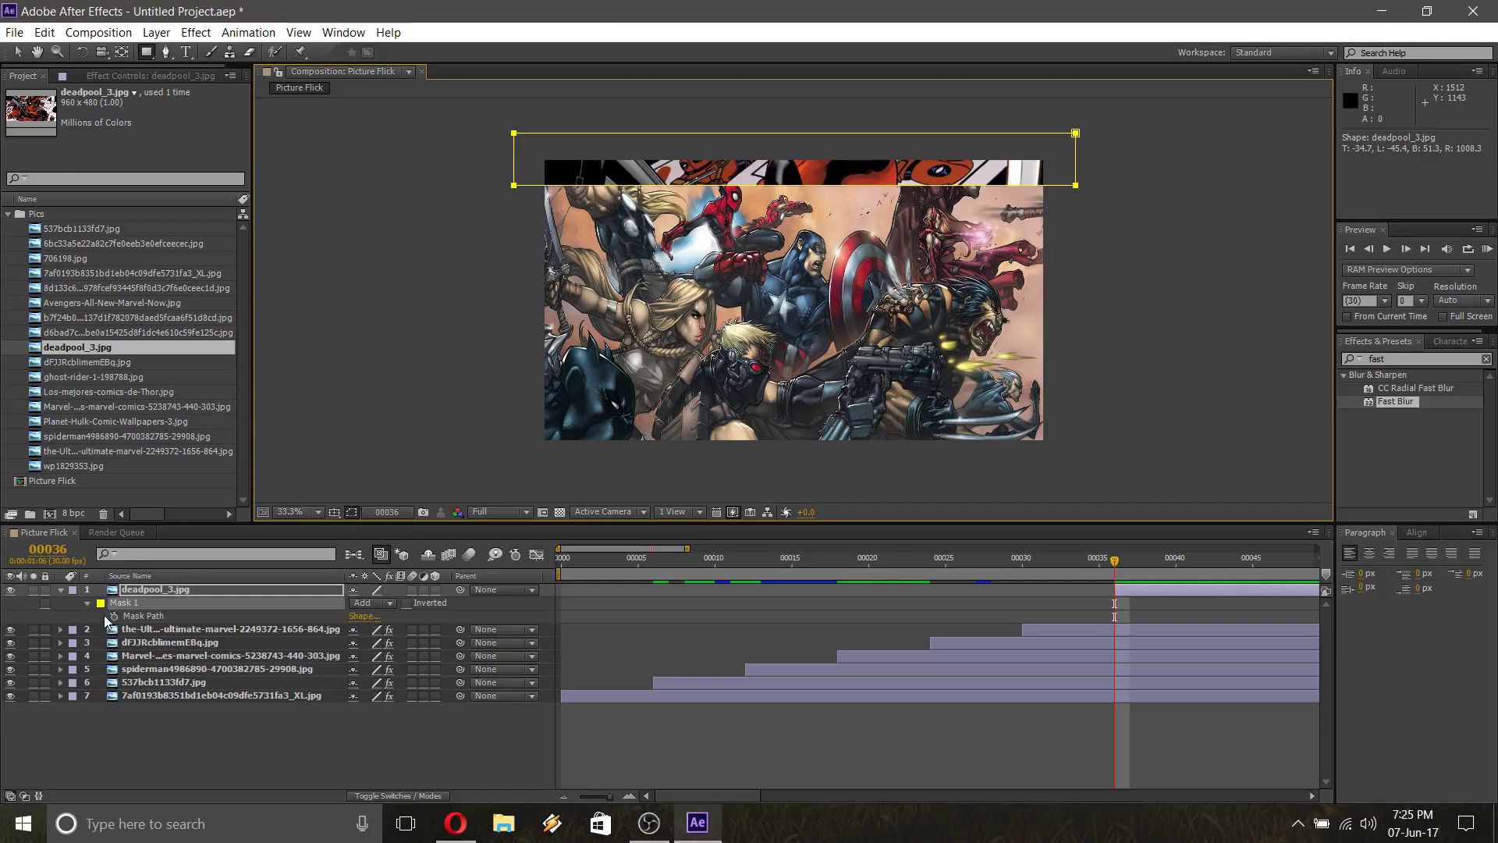
Start keyframing the deadpool_3.jpg Mask Path at frame 36 and set the mask feather to 50 pixels
{"action": "left_click", "coordinate": [115, 615]}
{"action": "left_click", "coordinate": [18, 52]}
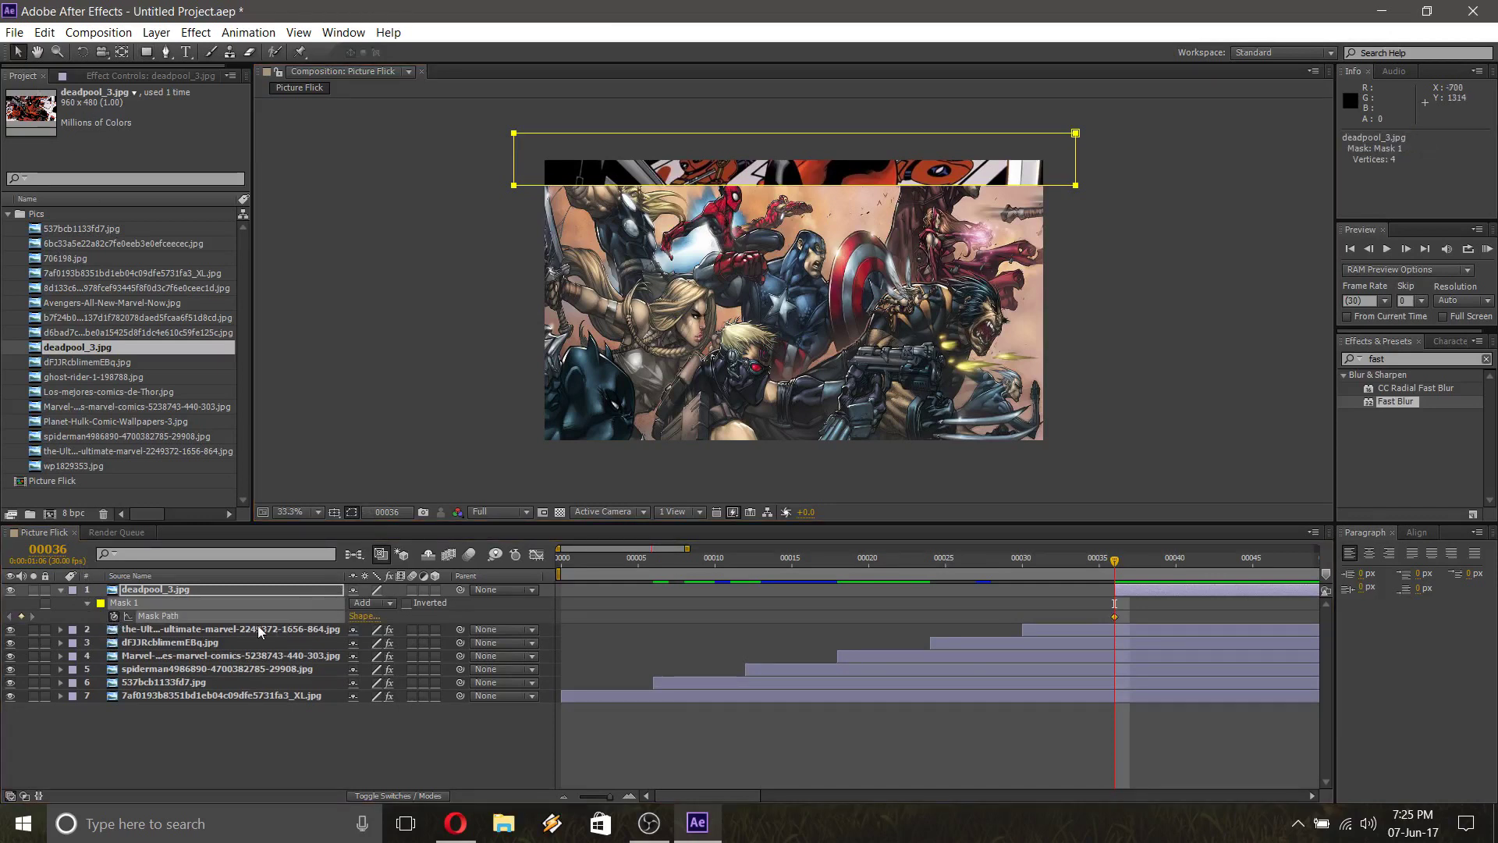
{"action": "key", "text": "f"}
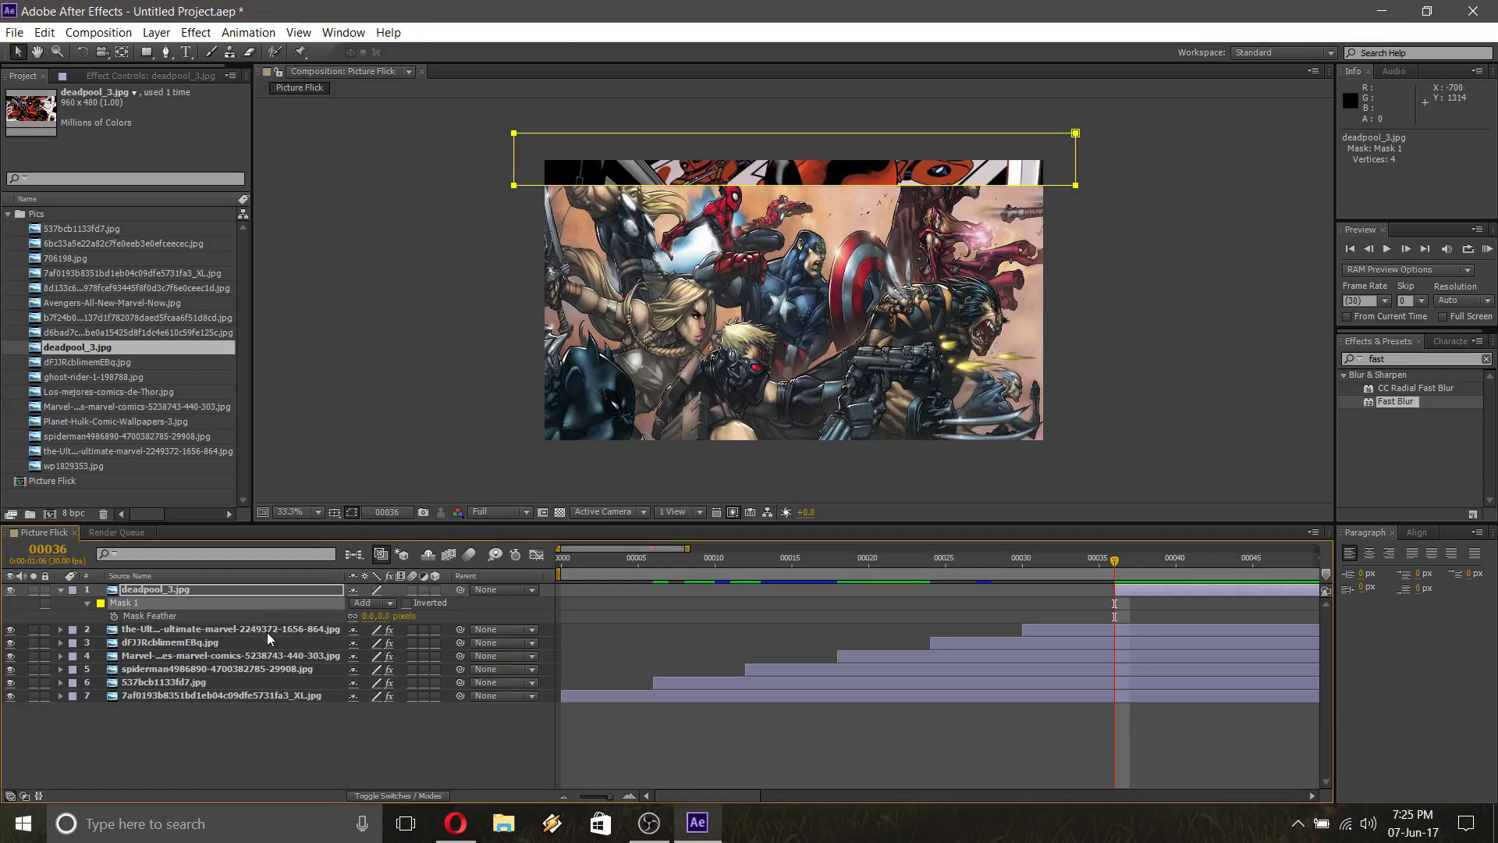
{"action": "left_click_drag", "start_coordinate": [381, 616], "coordinate": [423, 622]}
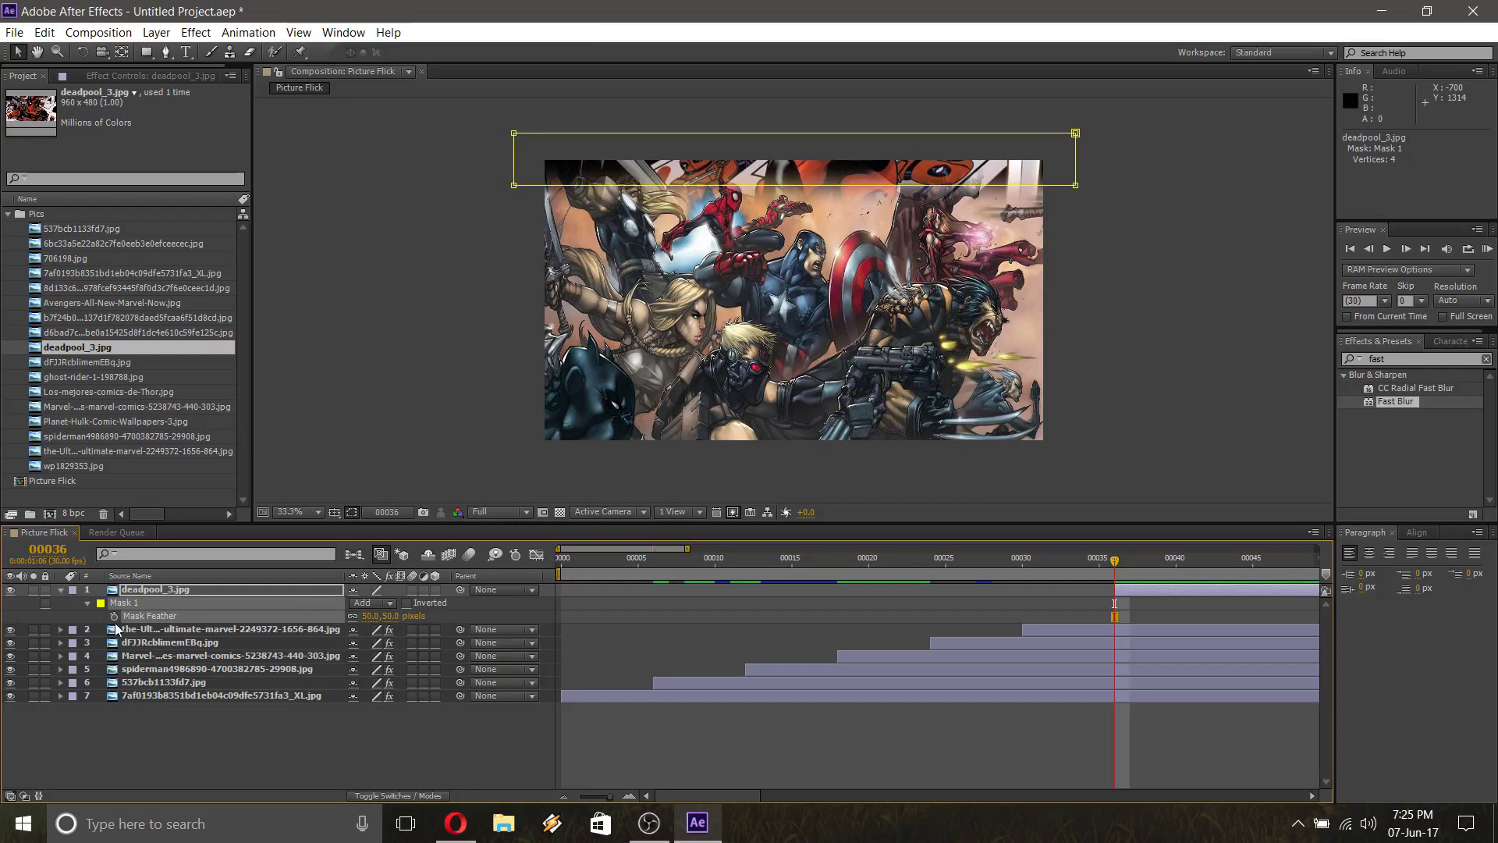
At frame 38, extend the lower edge of the deadpool_3.jpg mask down to slightly above the middle of the picture
{"action": "key", "text": "Page_Down"}
{"action": "key", "text": "Page_Down"}
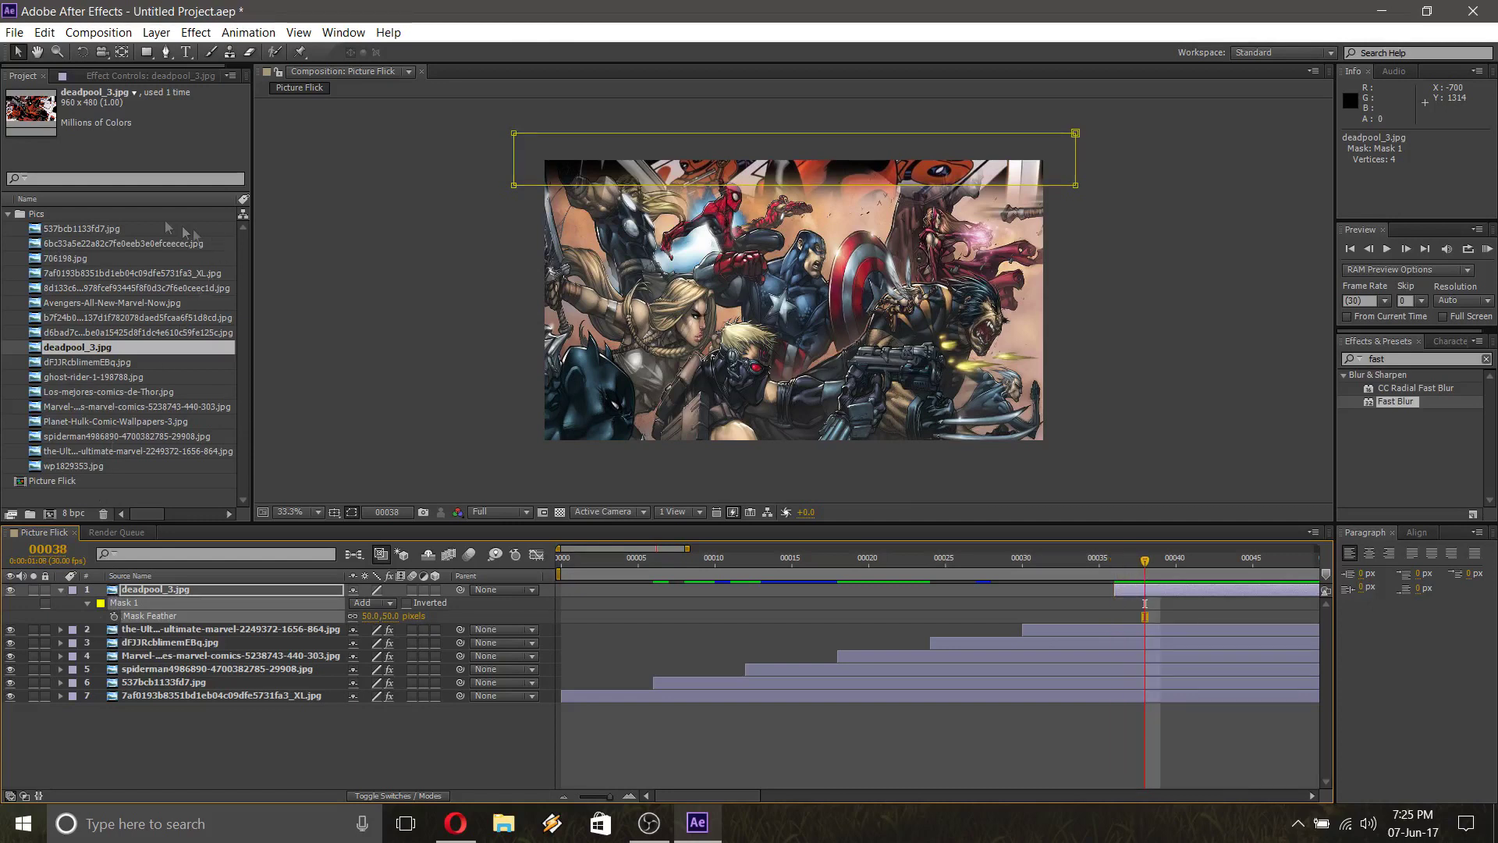
{"action": "double_click", "coordinate": [514, 186]}
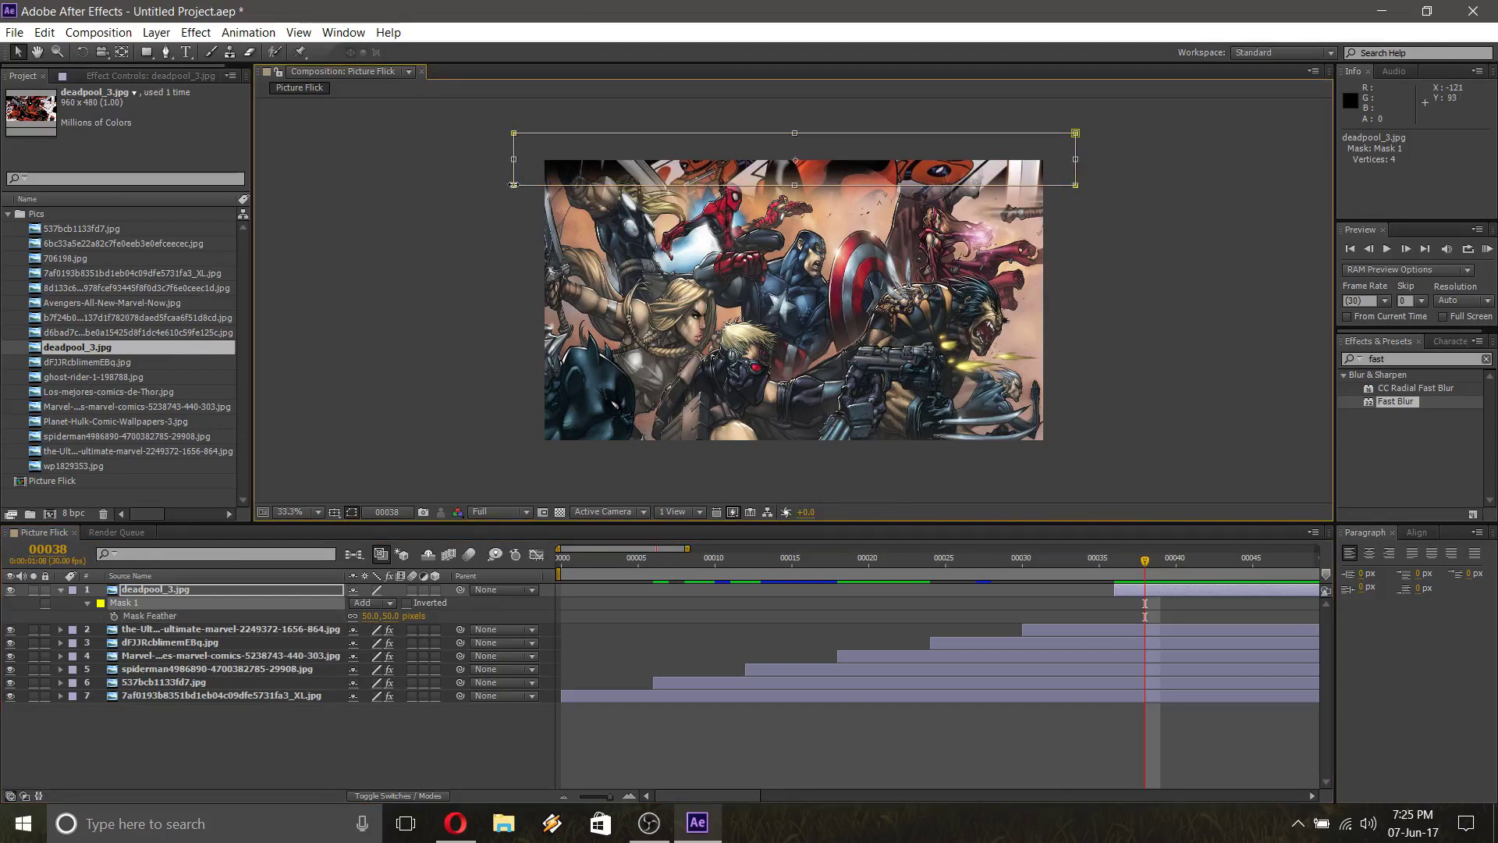
{"action": "left_click_drag", "start_coordinate": [512, 195], "coordinate": [510, 278]}
{"action": "key", "text": "Return"}
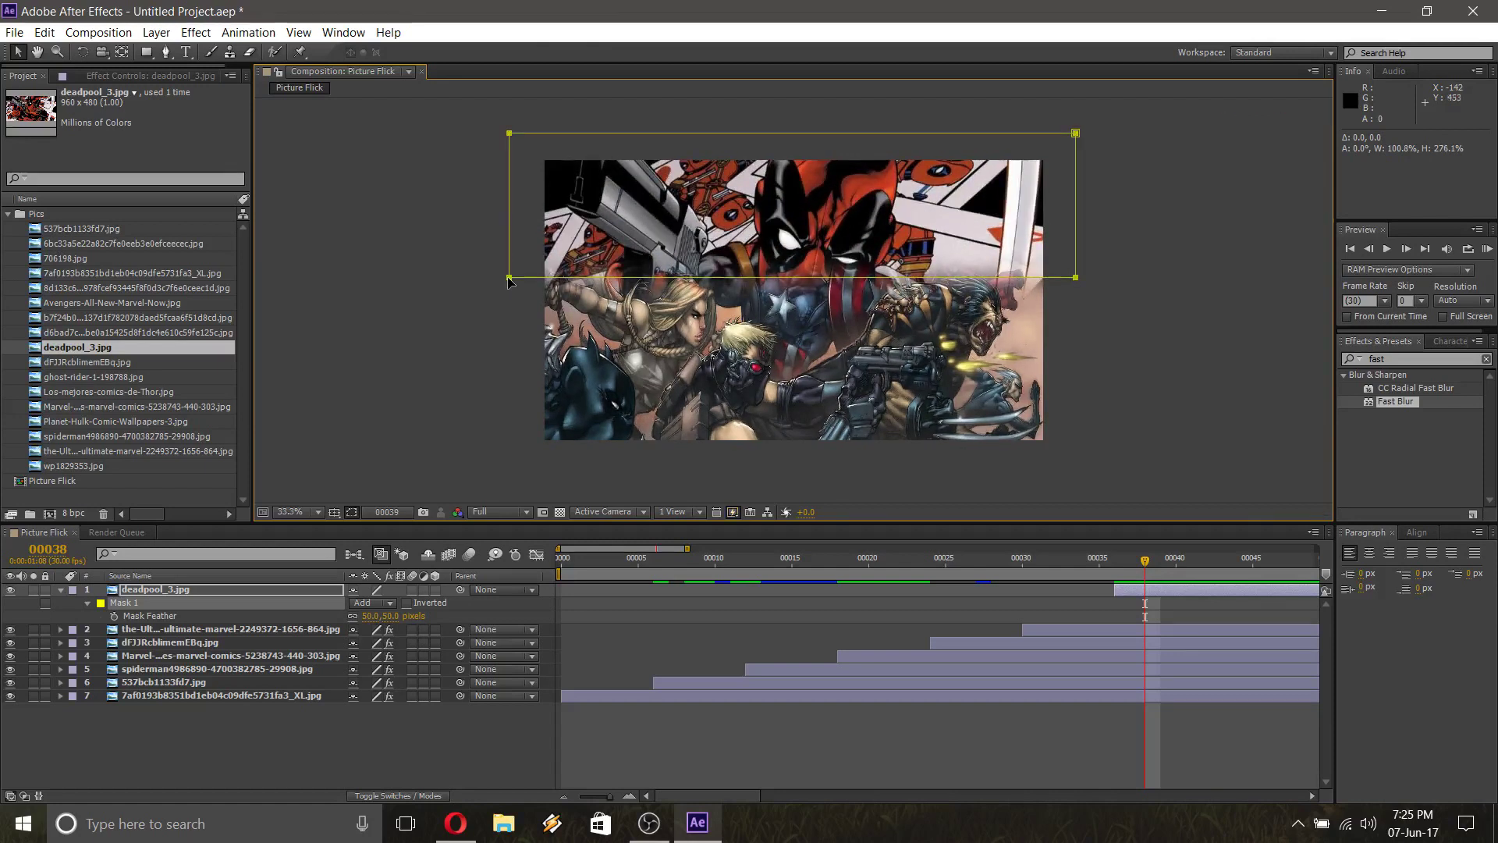
At frame 40, stretch the deadpool_3.jpg mask down to cover about the upper two thirds of the picture
{"action": "key", "text": "Page_Down"}
{"action": "key", "text": "Page_Down"}
{"action": "double_click", "coordinate": [509, 278]}
{"action": "left_click_drag", "start_coordinate": [508, 277], "coordinate": [508, 352]}
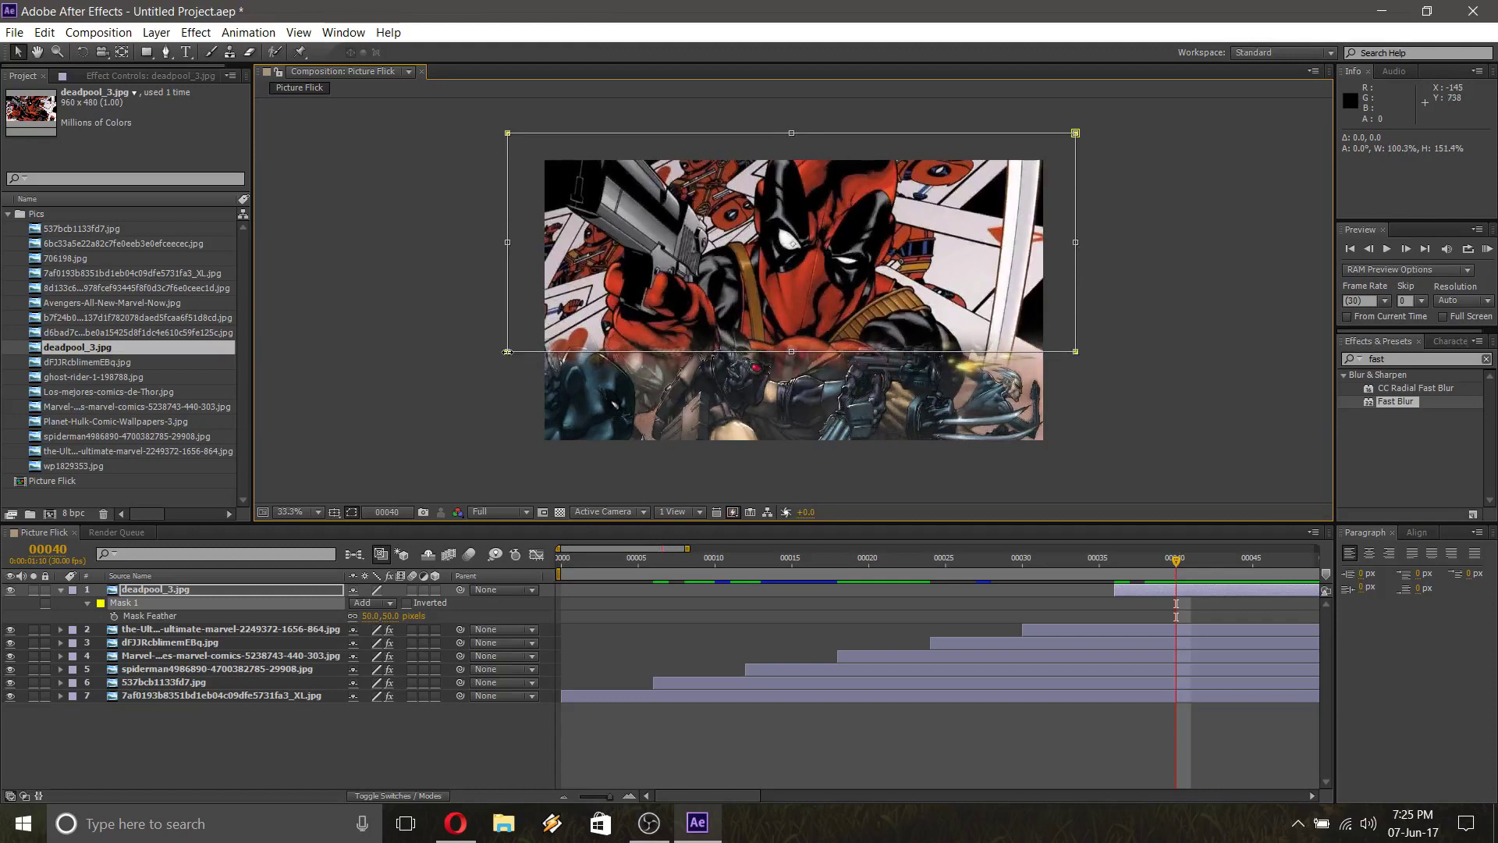
At frame 42, stretch the mask past the picture's lower edge to reveal all of deadpool_3.jpg, and show its Mask Path keyframes
{"action": "key", "text": "Page_Down"}
{"action": "key", "text": "Page_Down"}
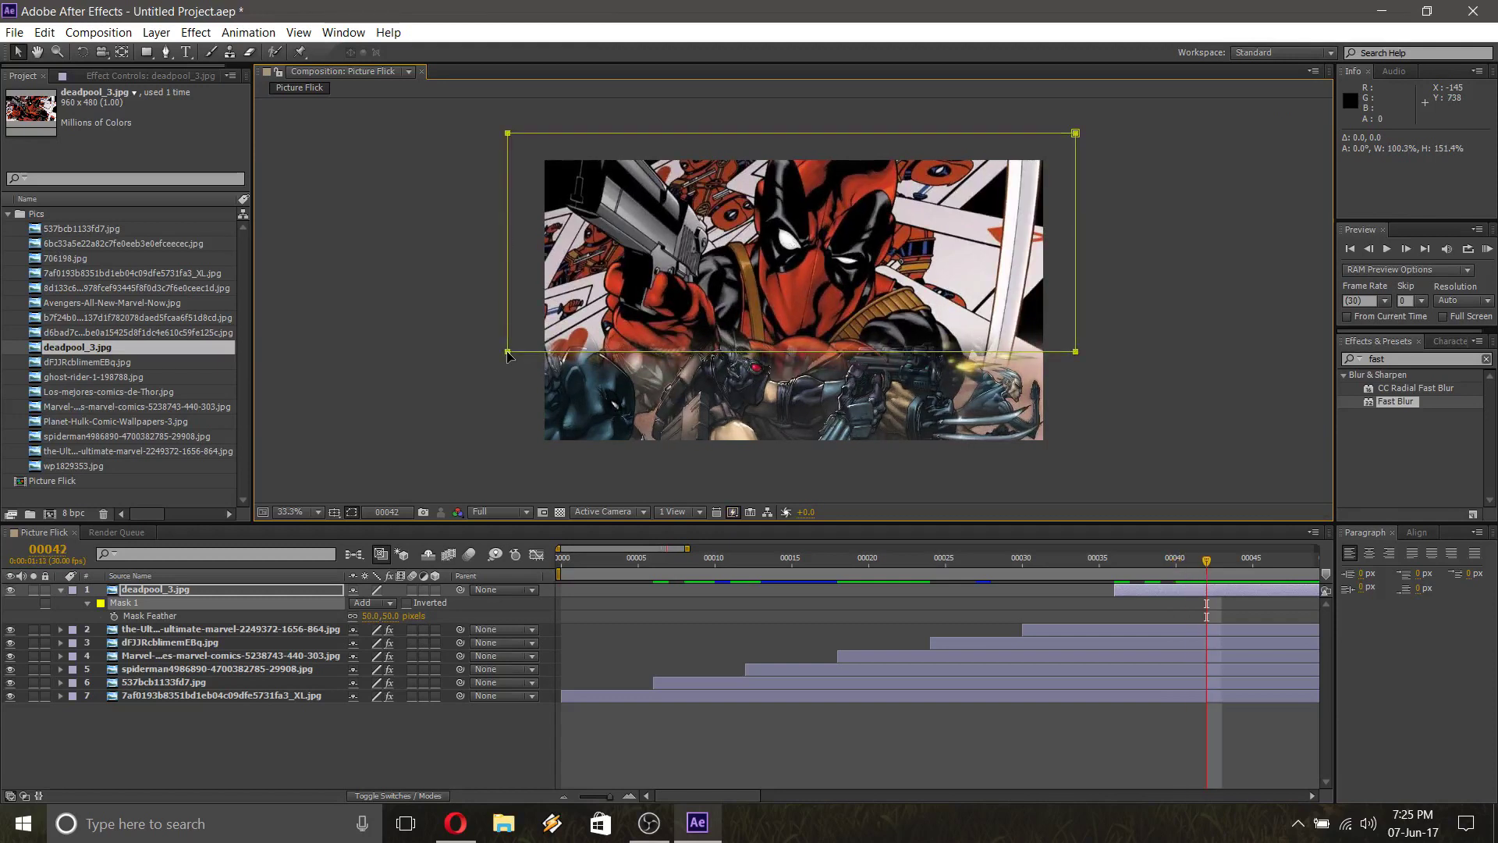
{"action": "double_click", "coordinate": [507, 352]}
{"action": "left_click_drag", "start_coordinate": [507, 352], "coordinate": [512, 462]}
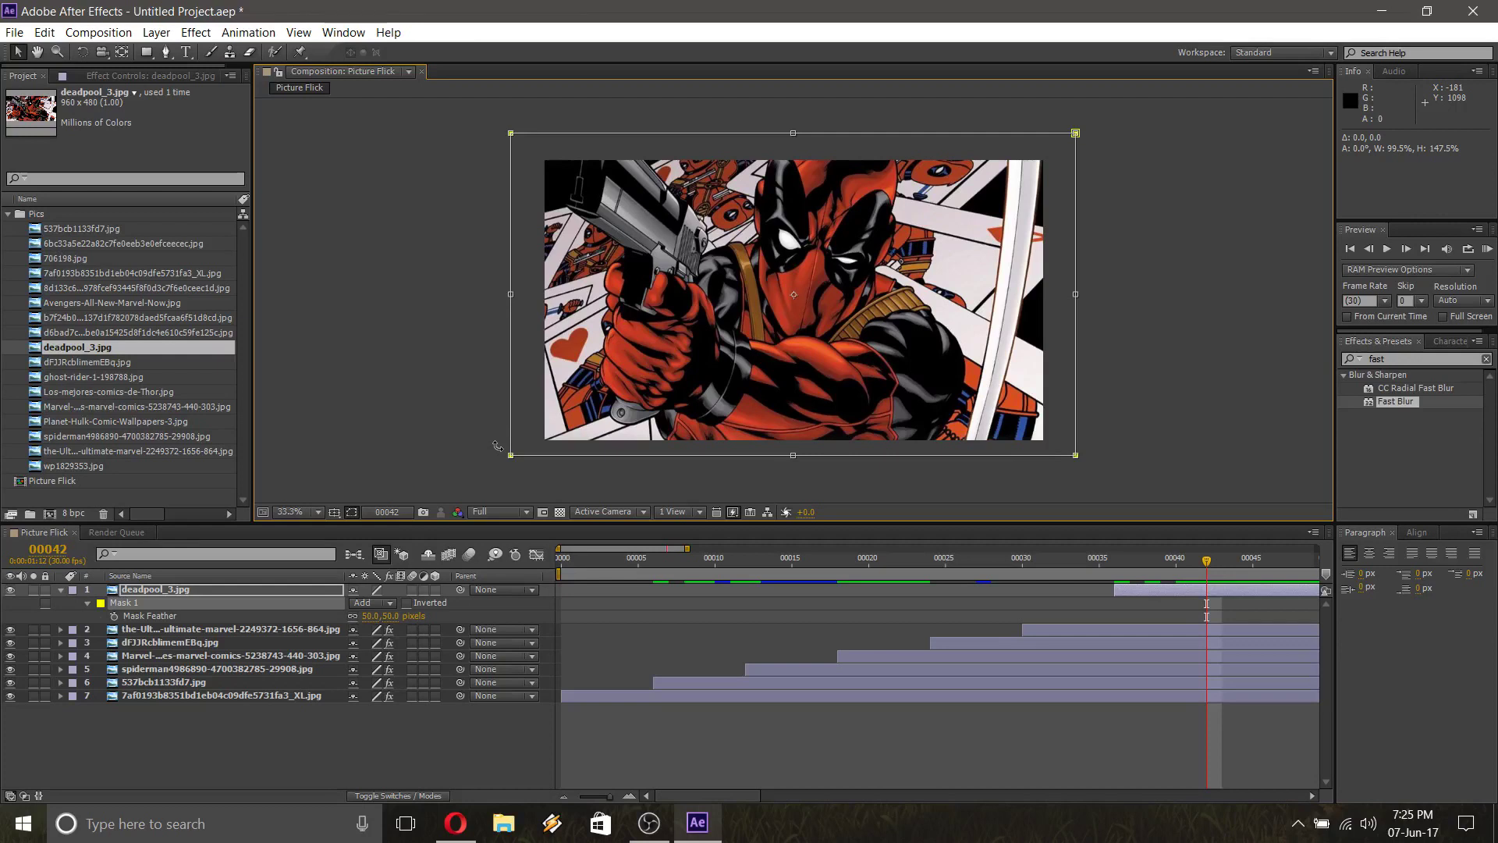
{"action": "key", "text": "Return"}
{"action": "key", "text": "m"}
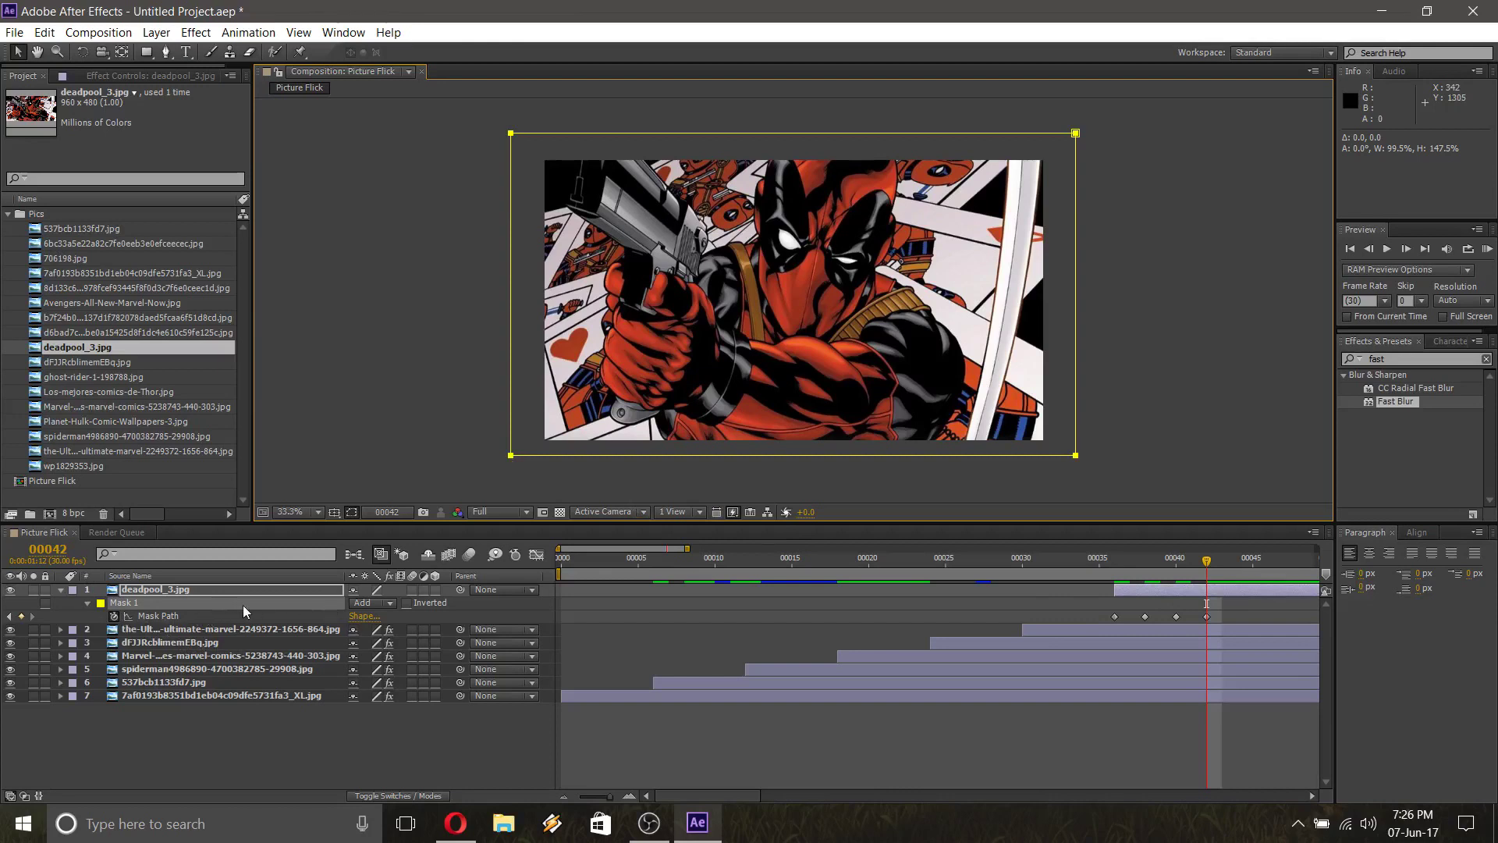
Apply Fast Blur to the deadpool_3.jpg layer and set its Blurriness to 60 at frame 36
{"action": "left_click_drag", "start_coordinate": [1395, 404], "coordinate": [154, 591]}
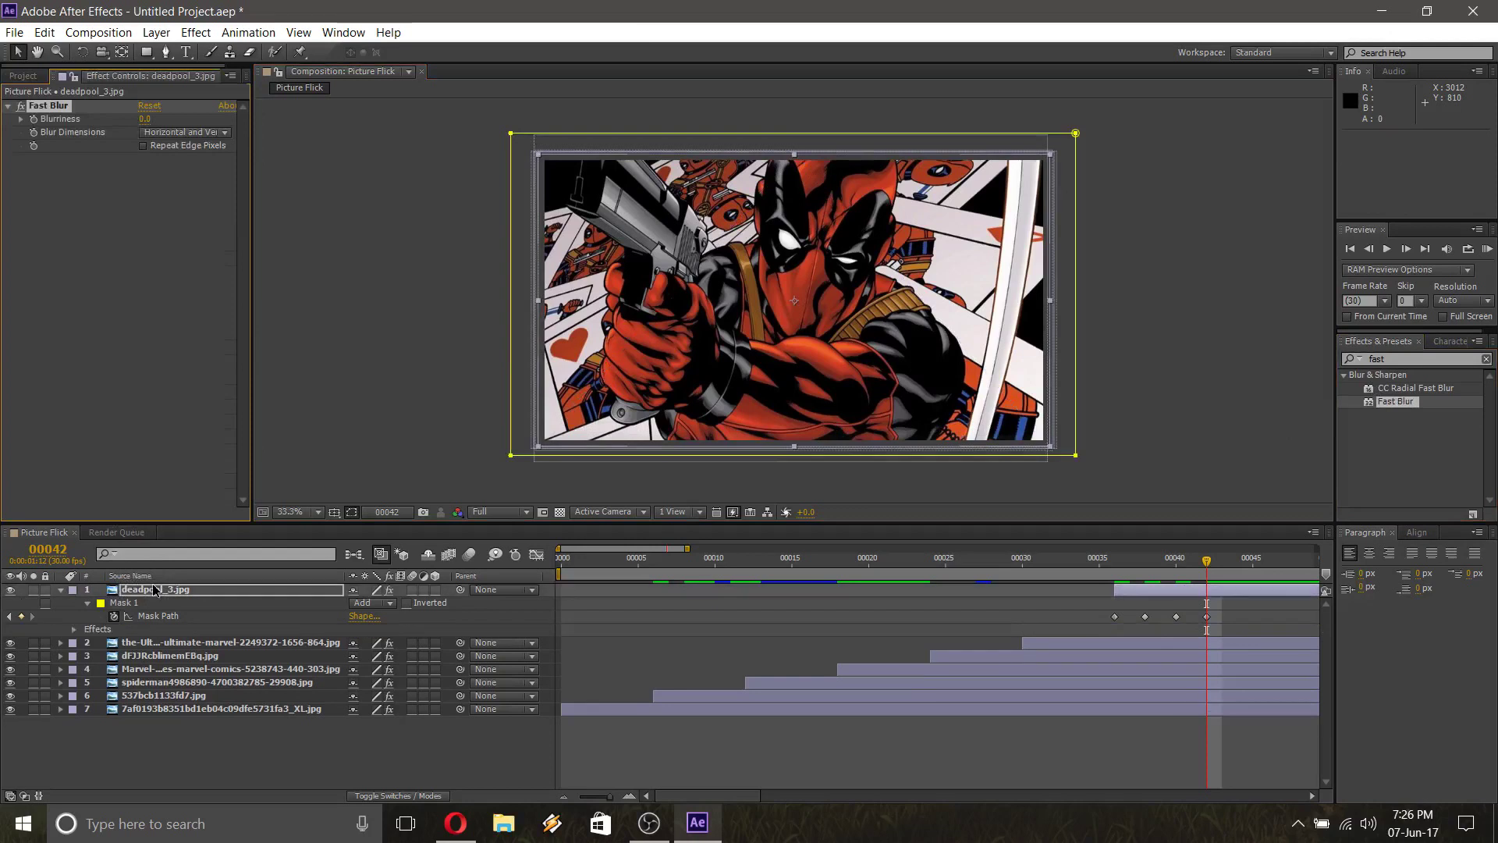
{"action": "left_click_drag", "start_coordinate": [1207, 564], "coordinate": [1118, 575]}
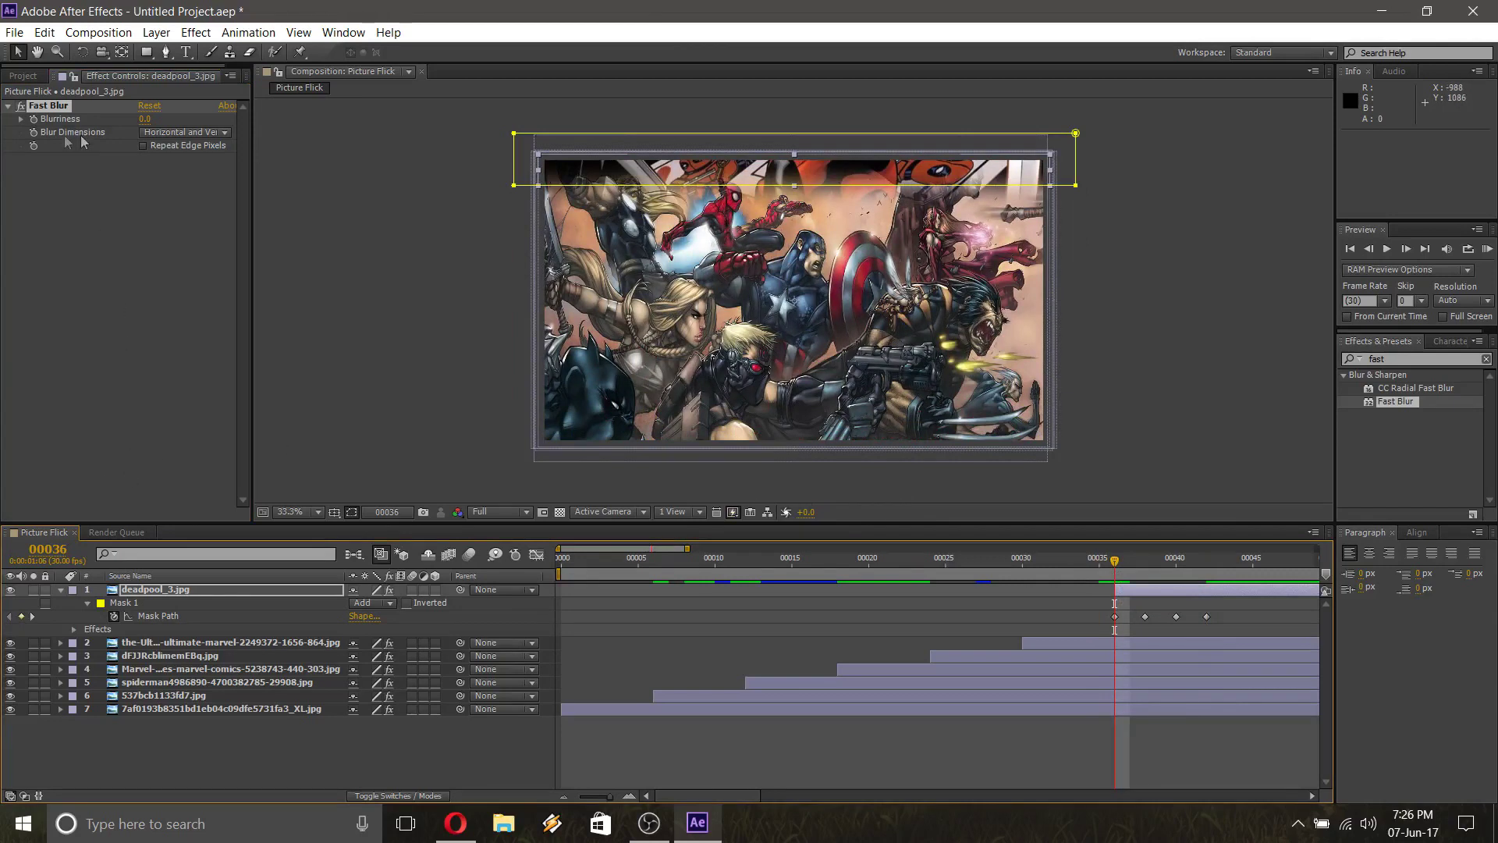
{"action": "left_click", "coordinate": [145, 119]}
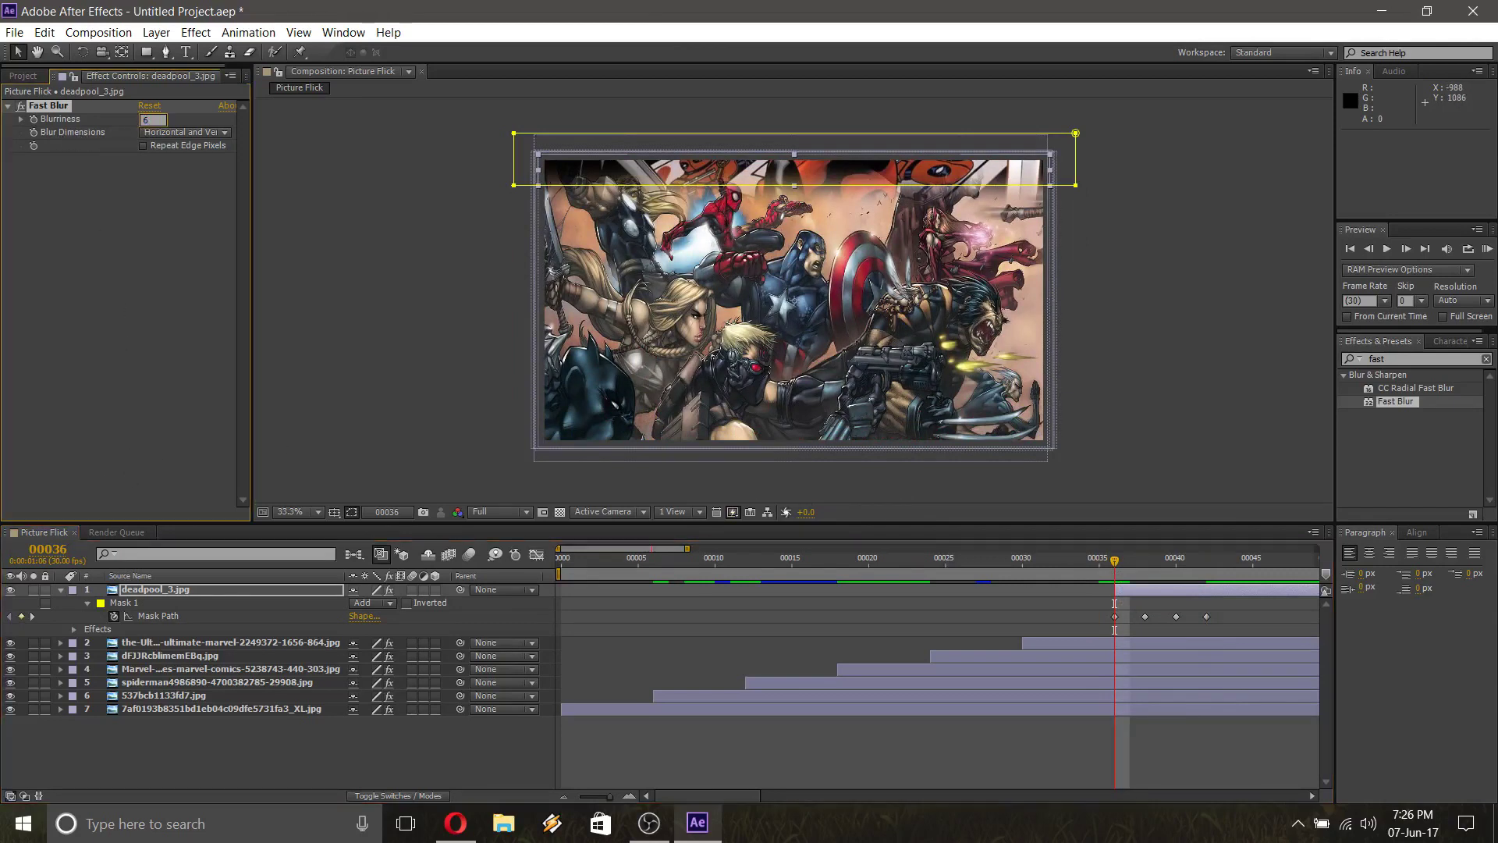
{"action": "type", "text": "60"}
{"action": "key", "text": "Return"}
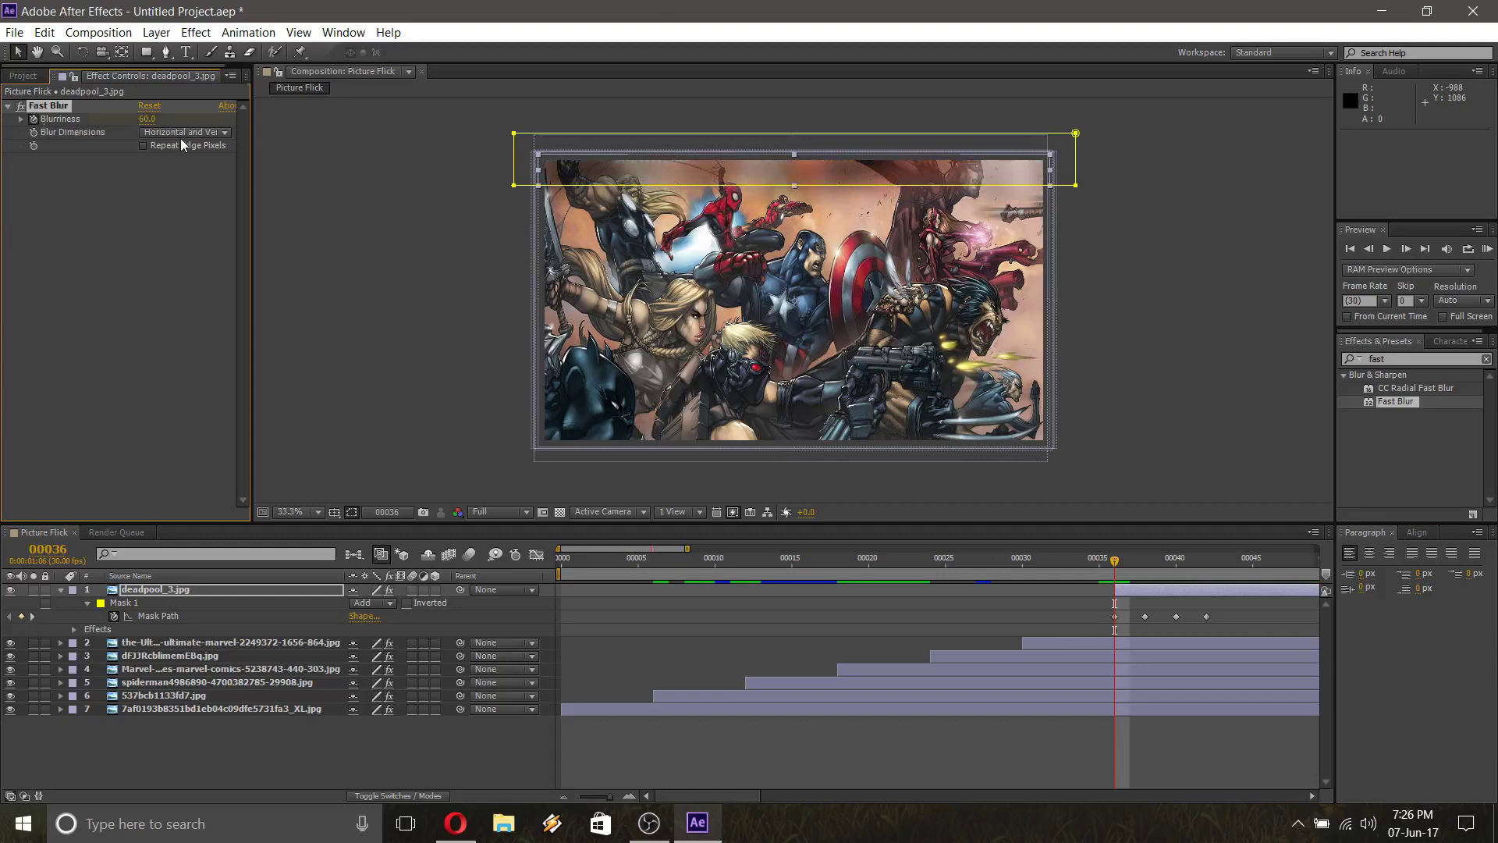
Limit the deadpool_3.jpg Fast Blur to the Vertical dimension and lower its Blurriness at frame 41
{"action": "left_click", "coordinate": [180, 133]}
{"action": "left_click", "coordinate": [185, 187]}
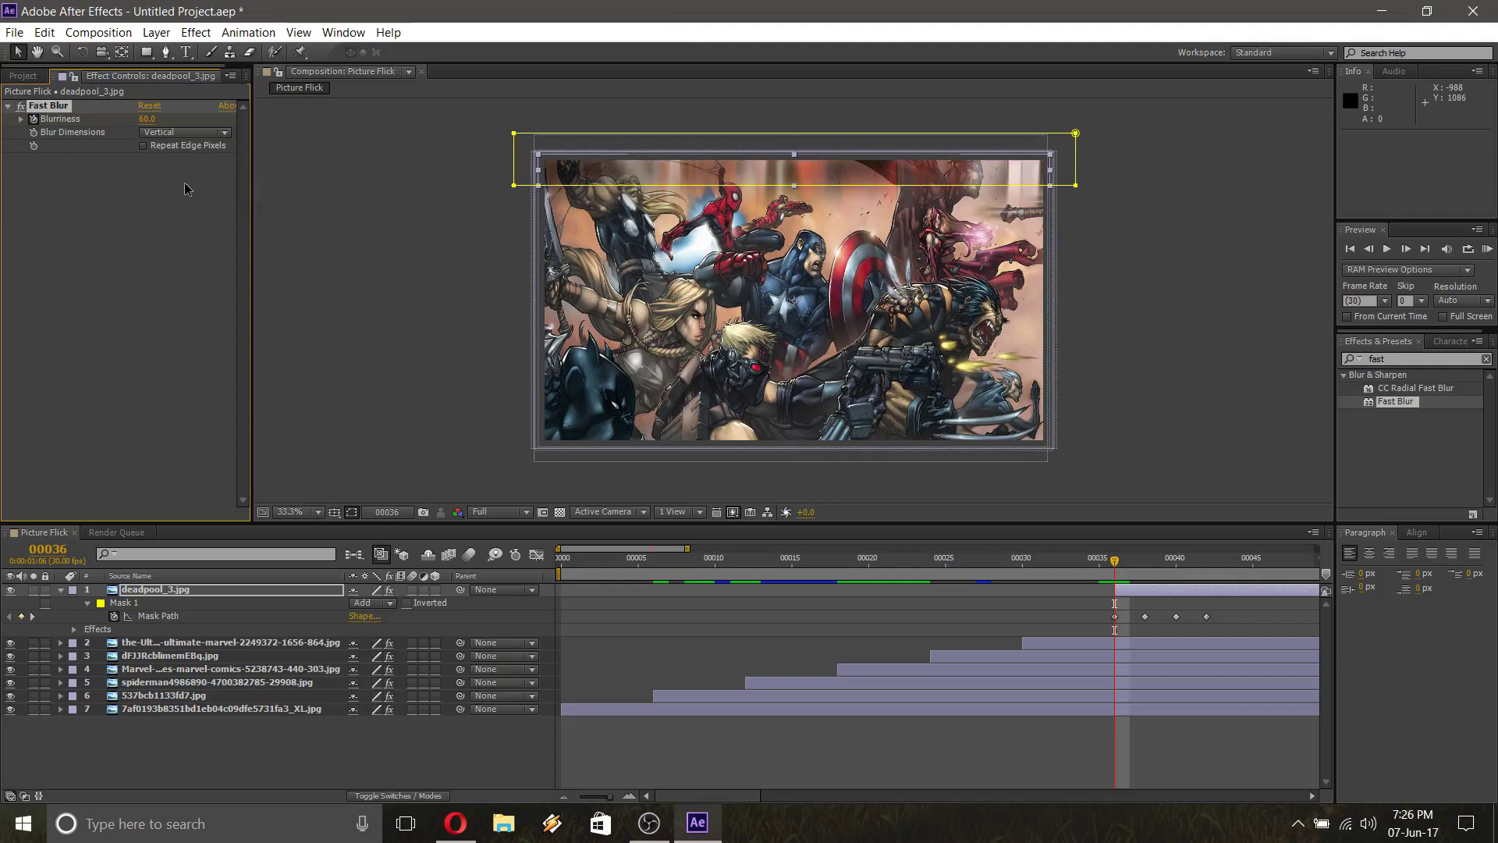
{"action": "key", "text": "Page_Down"}
{"action": "key", "text": "Page_Down"}
{"action": "key", "text": "Page_Down"}
{"action": "key", "text": "Page_Down"}
{"action": "key", "text": "Page_Down"}
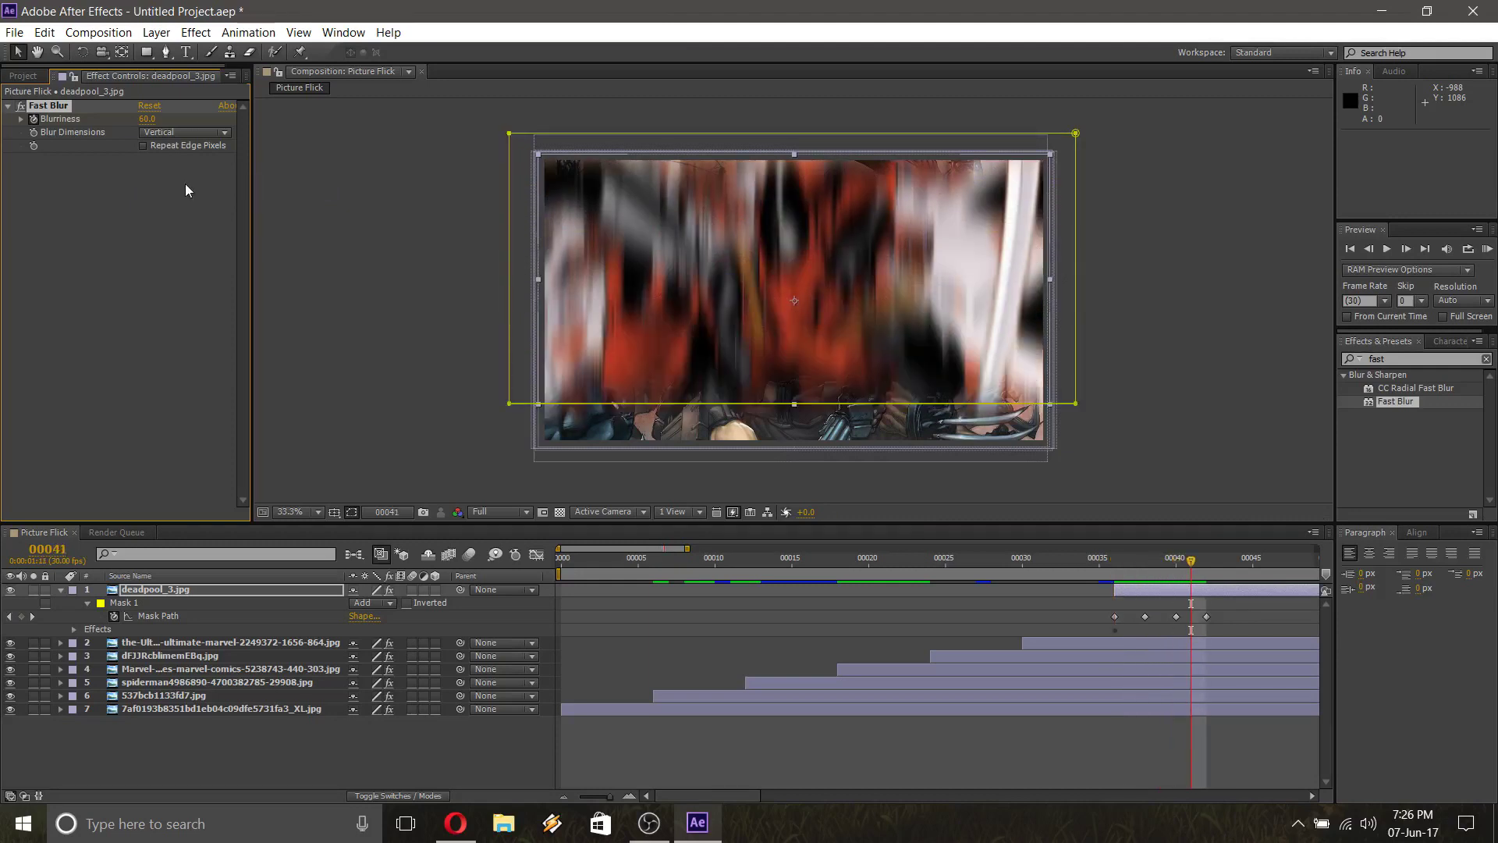
{"action": "left_click", "coordinate": [147, 120]}
{"action": "key", "text": "Return"}
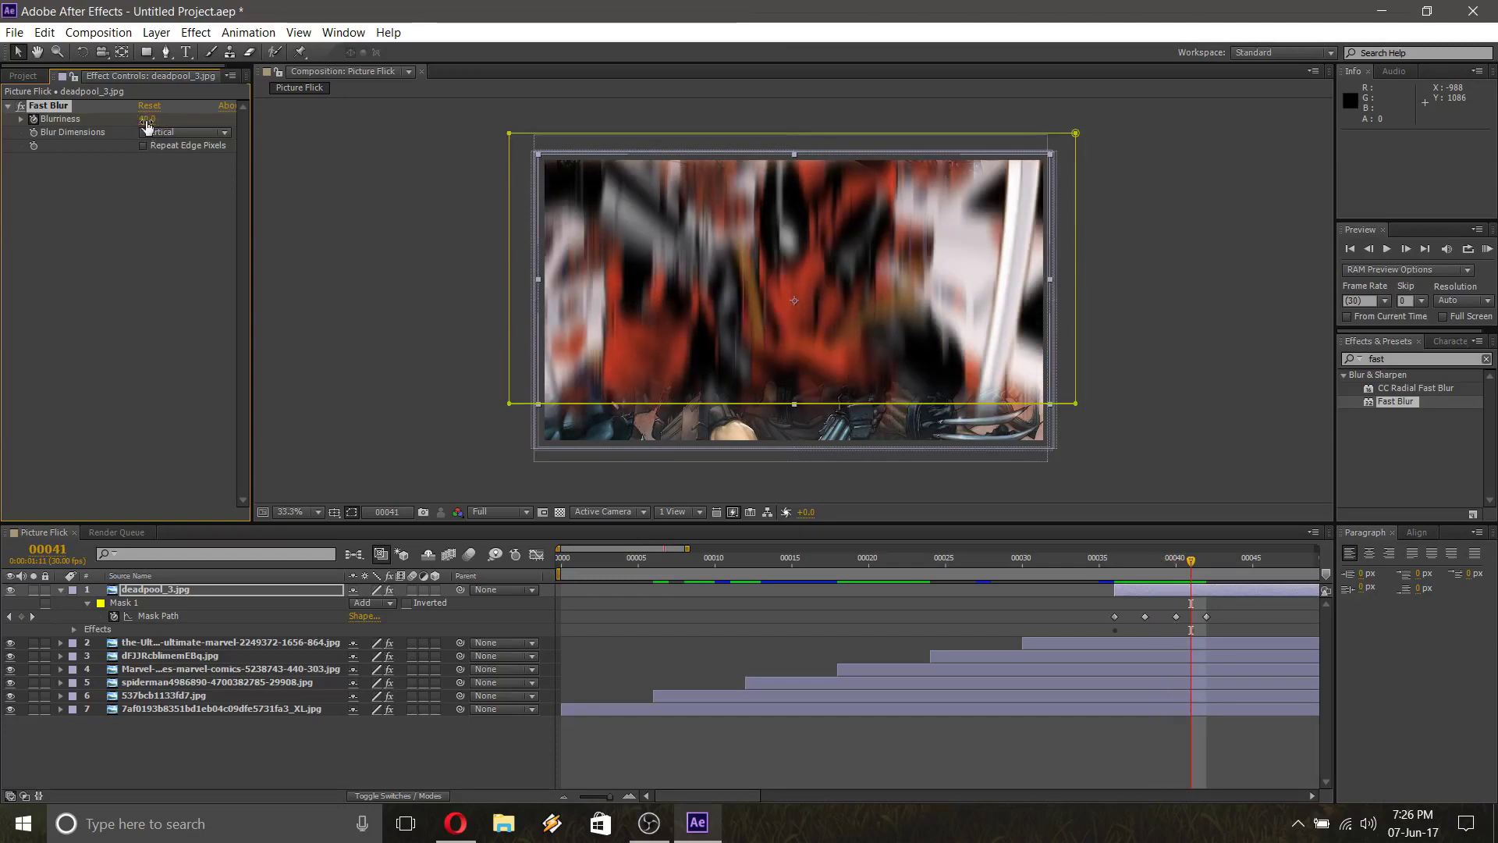
Set the deadpool_3.jpg Blurriness to 0 at frame 42 and collapse the layer's properties
{"action": "key", "text": "Page_Down"}
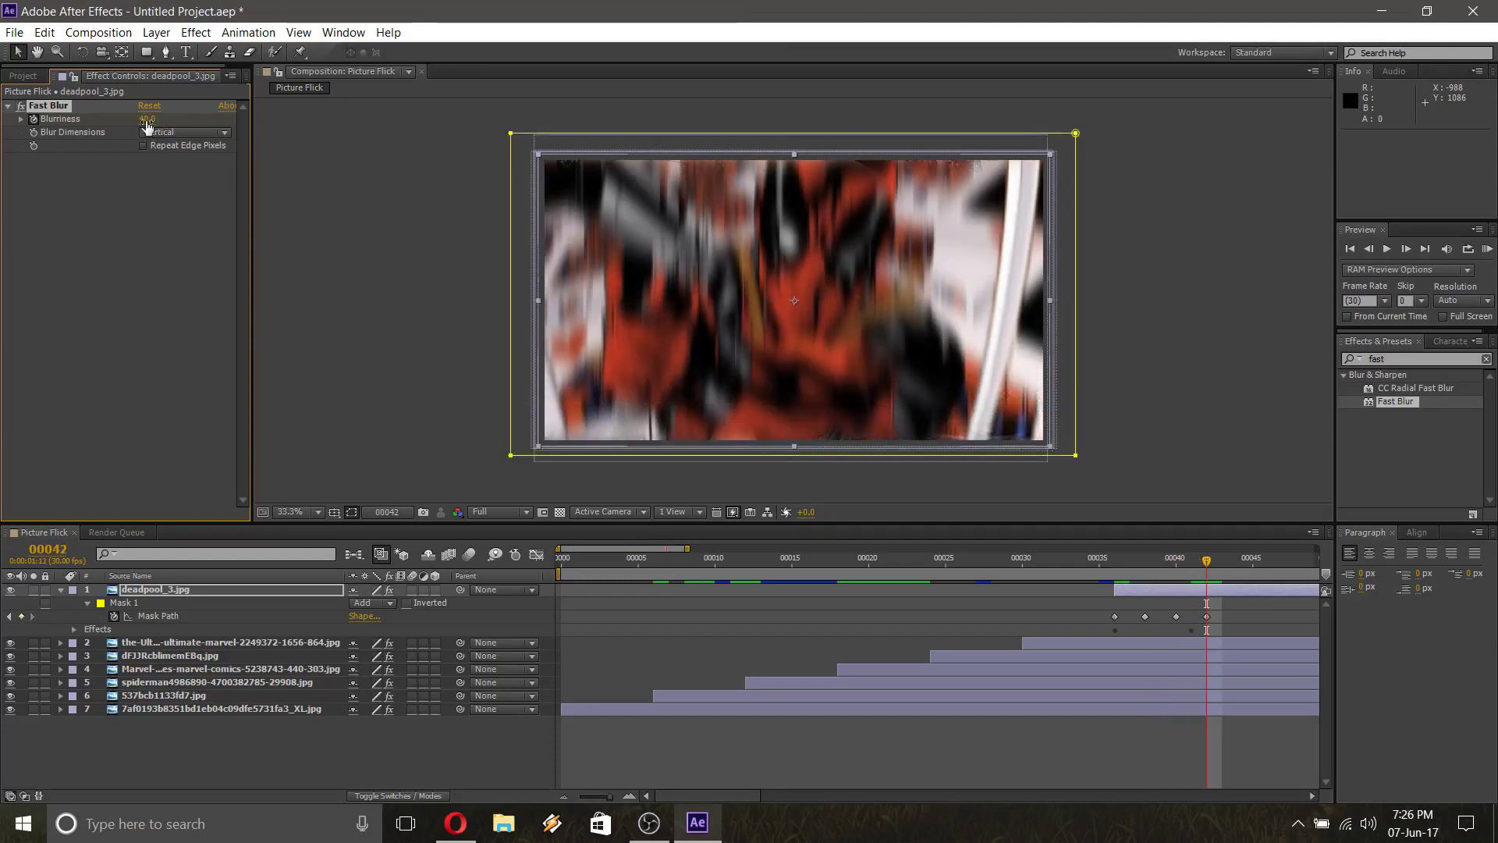
{"action": "left_click", "coordinate": [146, 119]}
{"action": "type", "text": "0"}
{"action": "key", "text": "Return"}
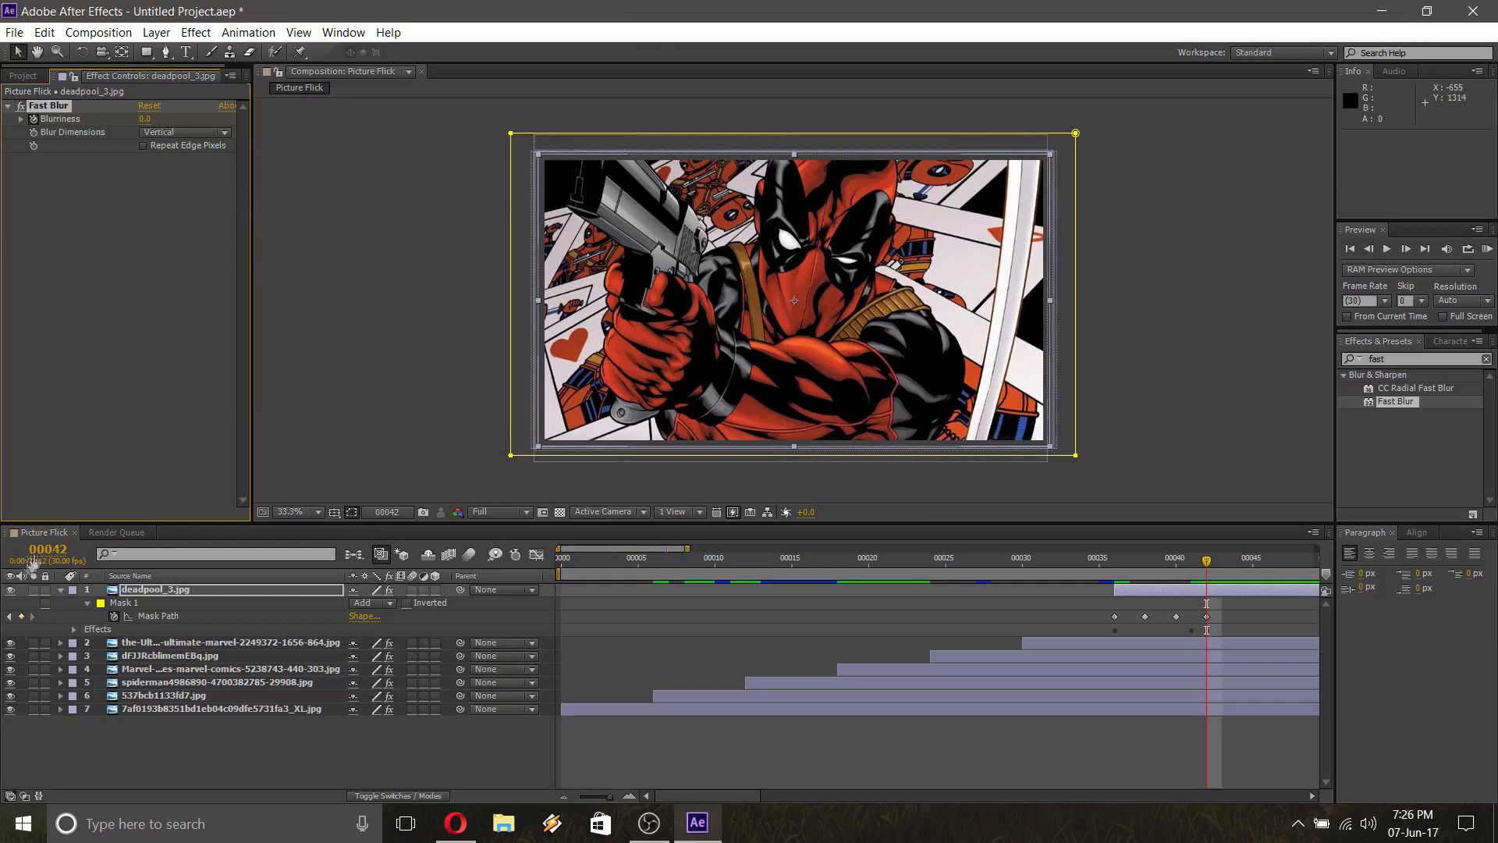
{"action": "left_click", "coordinate": [61, 591]}
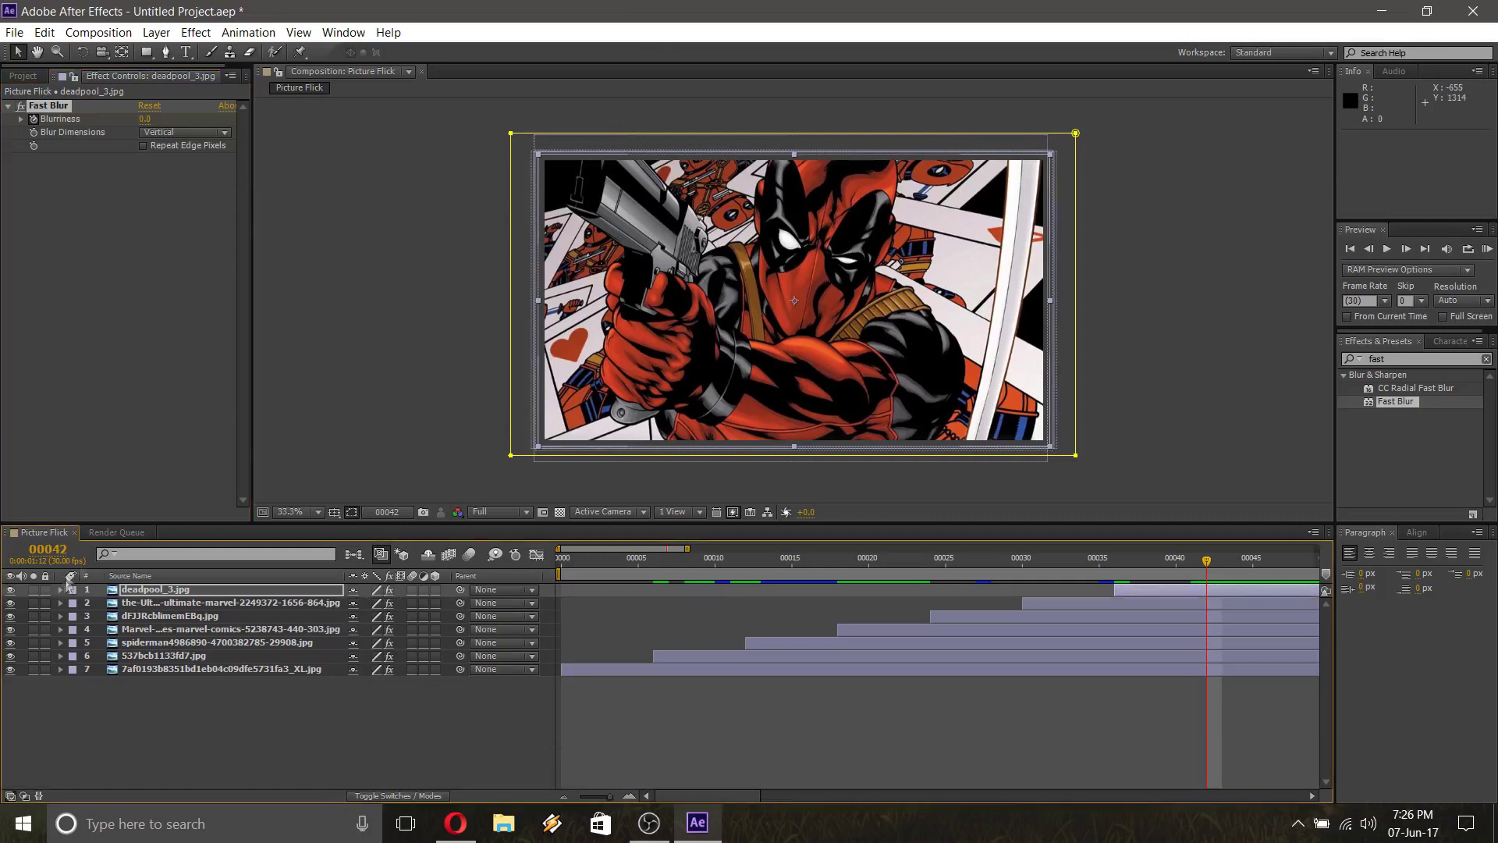
Look through the imported pictures and add Planet-Hulk-Comic-Wallpapers-3.jpg to the composition as the uppermost layer
{"action": "left_click", "coordinate": [22, 77]}
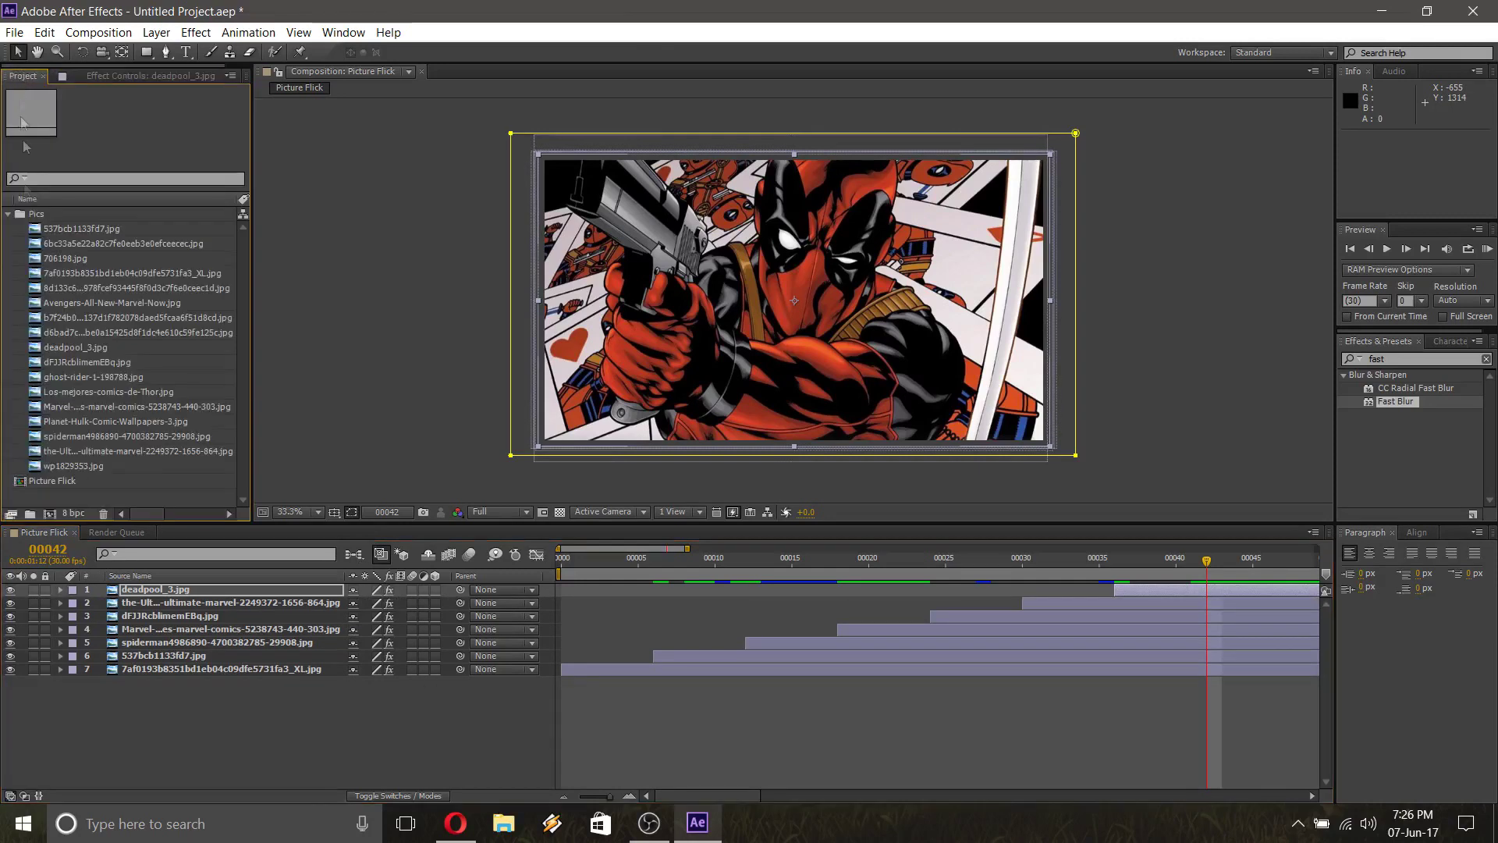
{"action": "left_click", "coordinate": [66, 406]}
{"action": "left_click", "coordinate": [66, 451]}
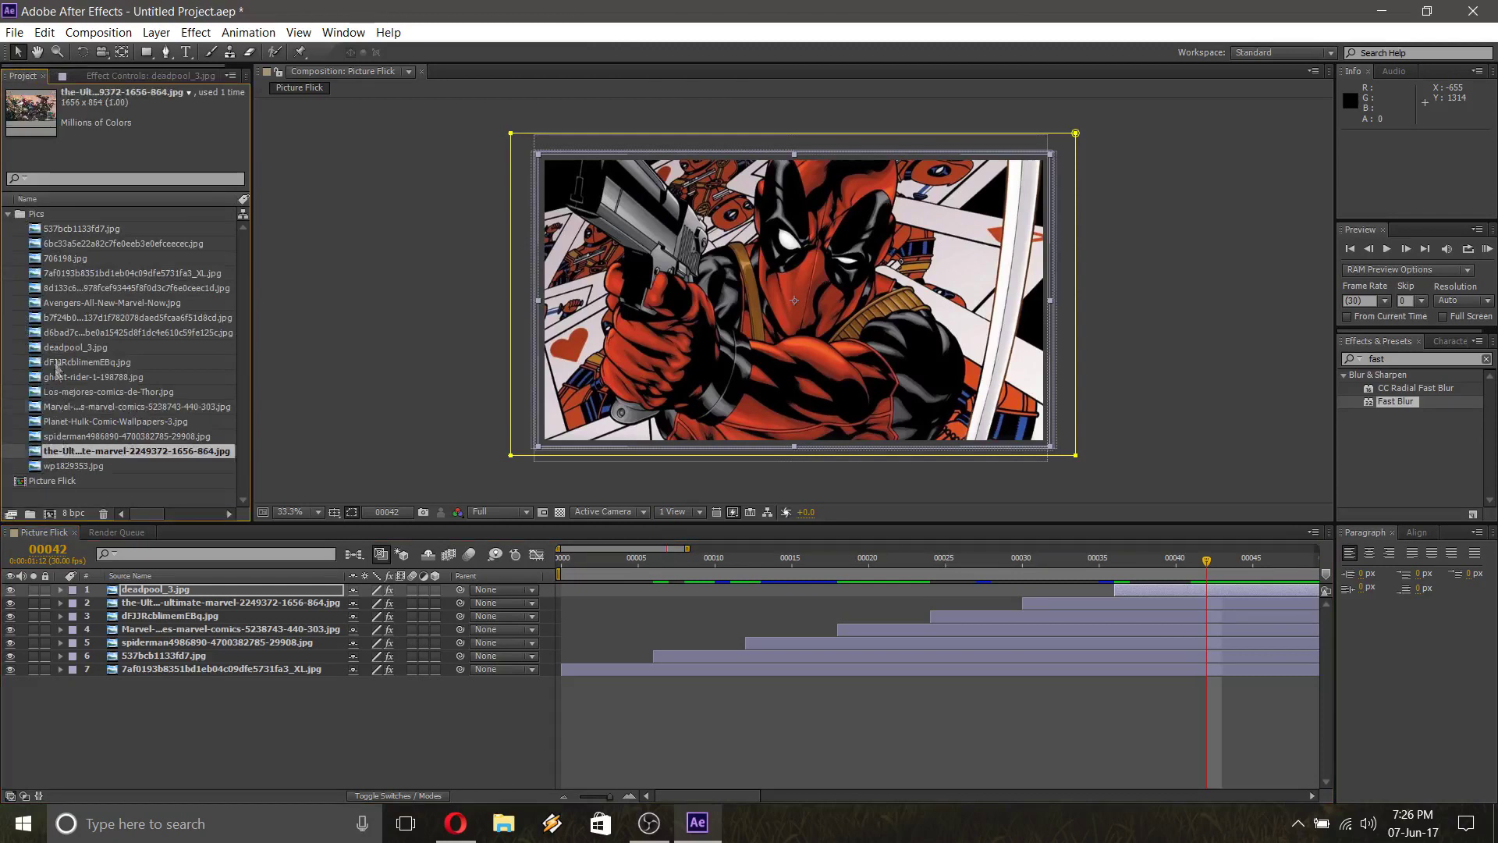
{"action": "left_click", "coordinate": [54, 303]}
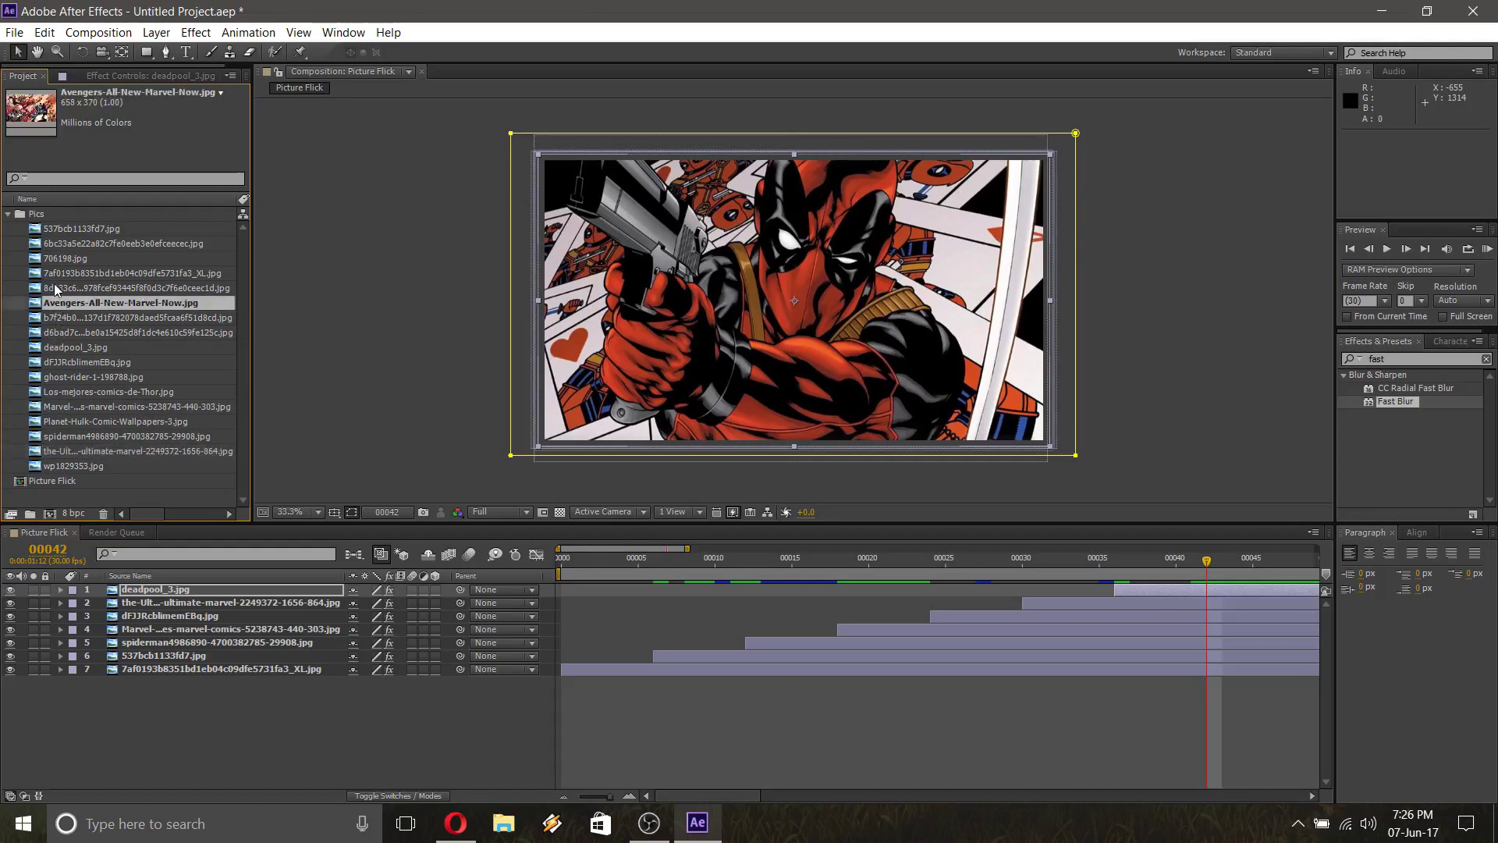
{"action": "left_click", "coordinate": [54, 286]}
{"action": "left_click", "coordinate": [56, 270]}
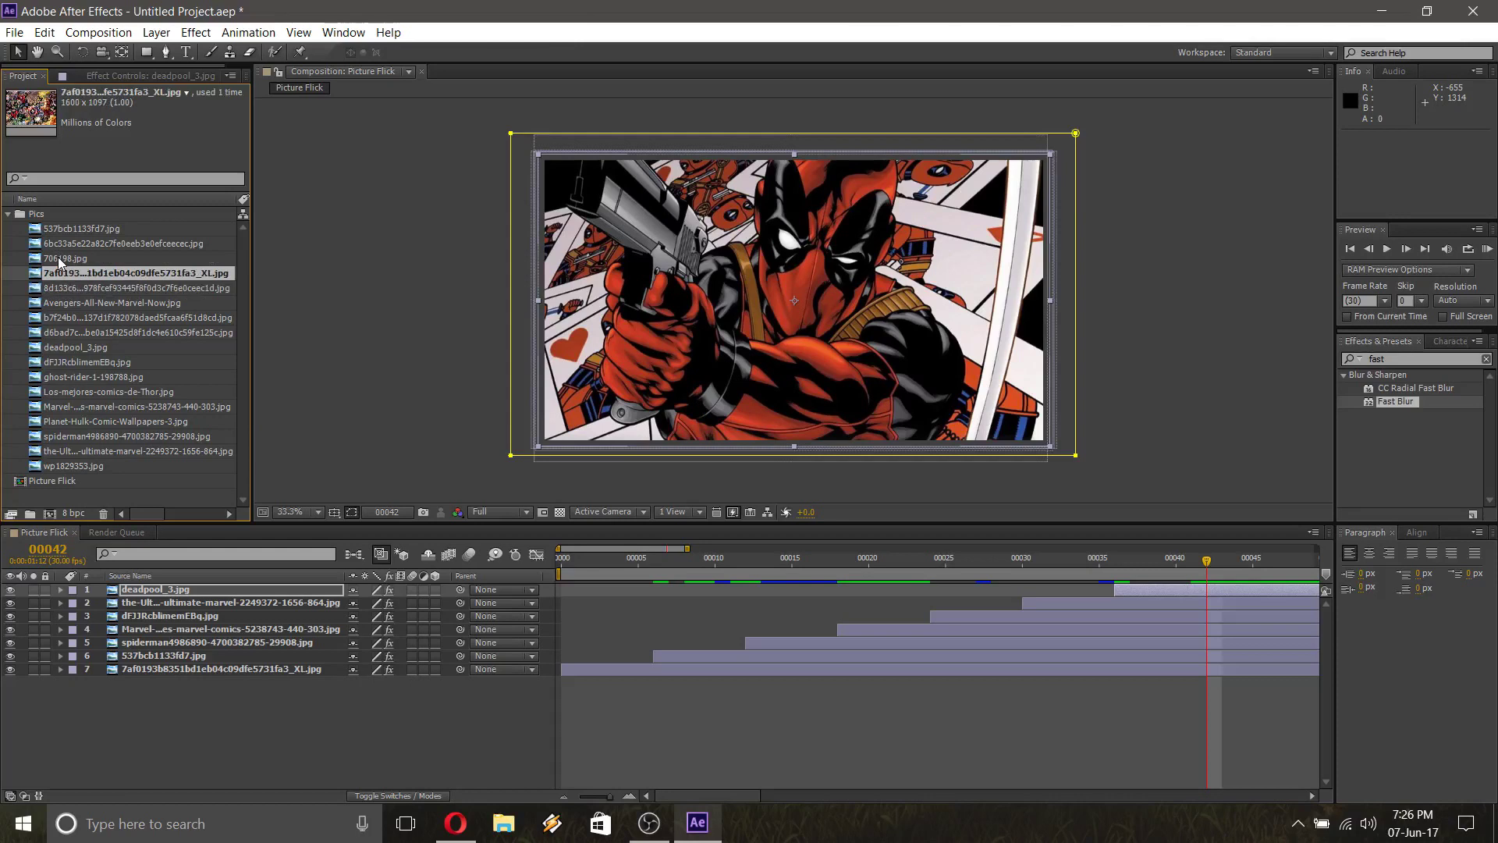
{"action": "left_click_drag", "start_coordinate": [63, 418], "coordinate": [801, 298]}
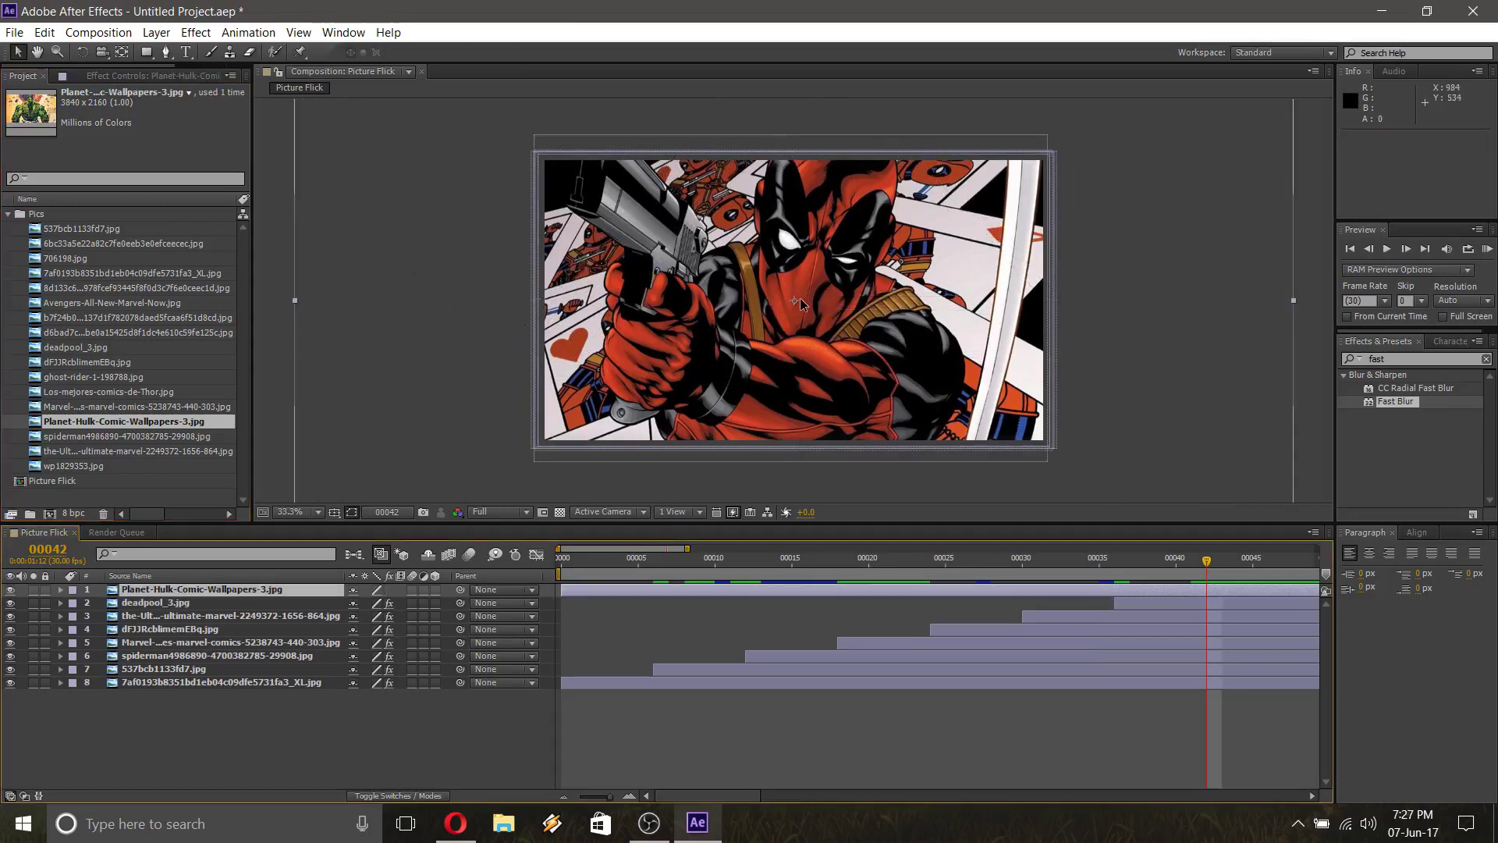
Scale the Hulk picture down to about 53% by 56% to fill the frame, and trim its layer to start at frame 42
{"action": "scroll", "coordinate": [798, 293], "scroll_direction": "down", "scroll_amount": 4}
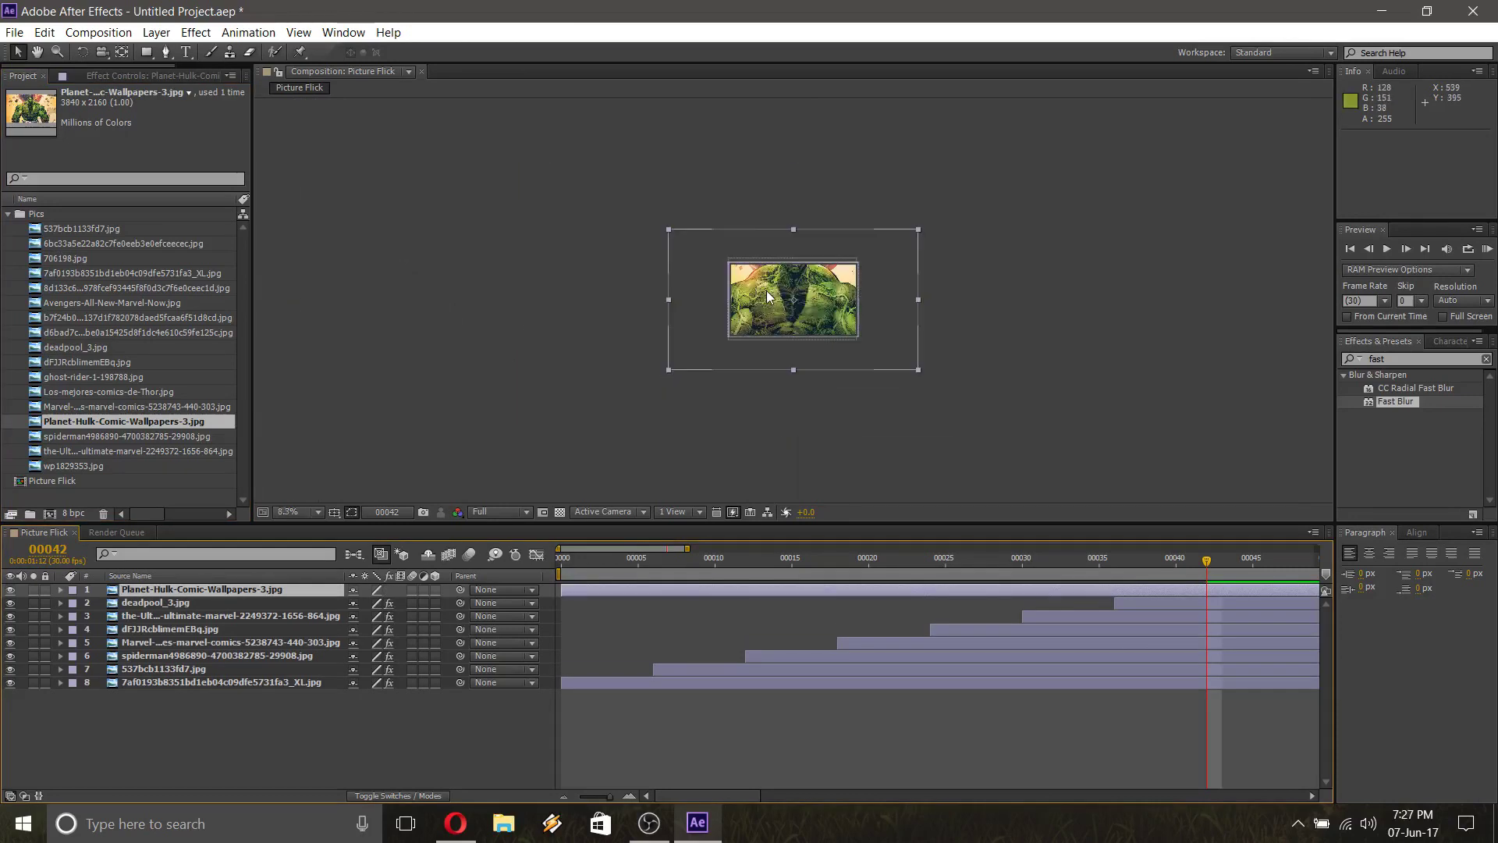
{"action": "scroll", "coordinate": [767, 293], "scroll_direction": "up", "scroll_amount": 2}
{"action": "scroll", "coordinate": [767, 293], "scroll_direction": "up", "scroll_amount": 2}
{"action": "scroll", "coordinate": [767, 293], "scroll_direction": "down", "scroll_amount": 4}
{"action": "scroll", "coordinate": [767, 293], "scroll_direction": "up", "scroll_amount": 2}
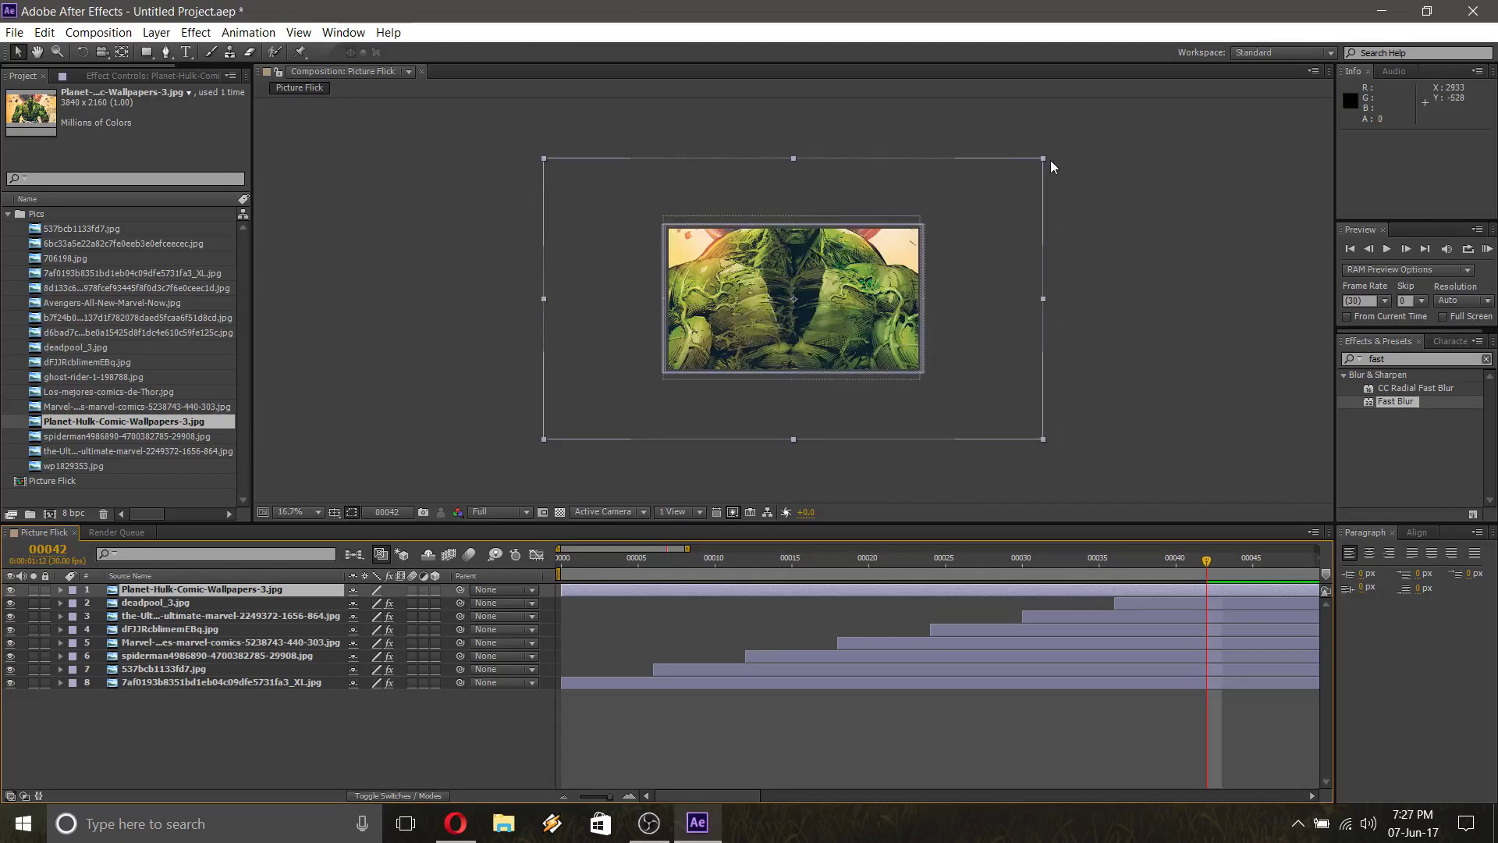
{"action": "left_click_drag", "start_coordinate": [1042, 158], "coordinate": [926, 222]}
{"action": "key", "text": "period"}
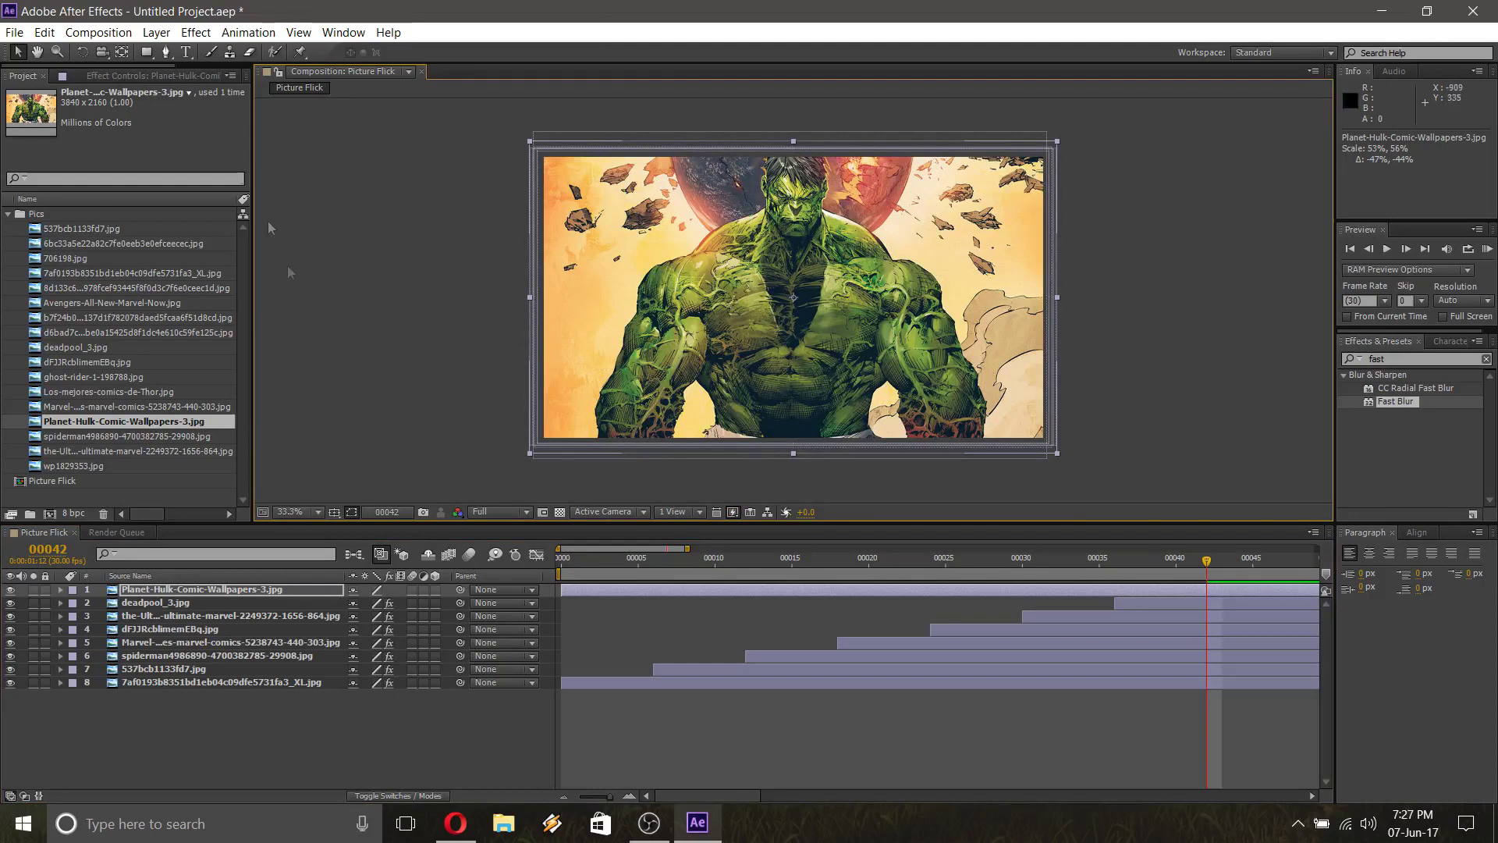
{"action": "left_click", "coordinate": [190, 588]}
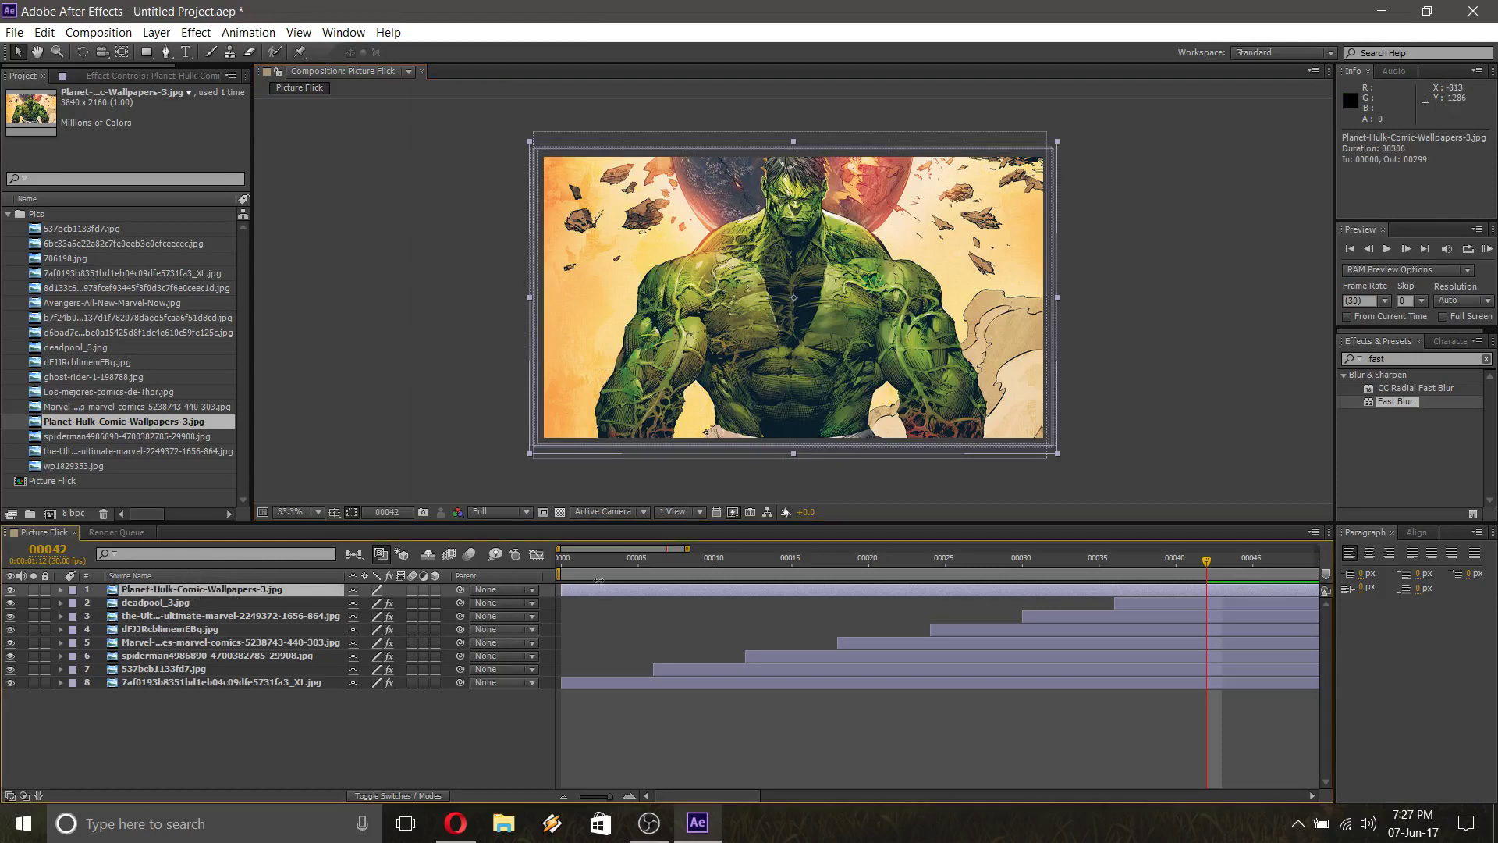
{"action": "left_click_drag", "start_coordinate": [899, 589], "coordinate": [1210, 589]}
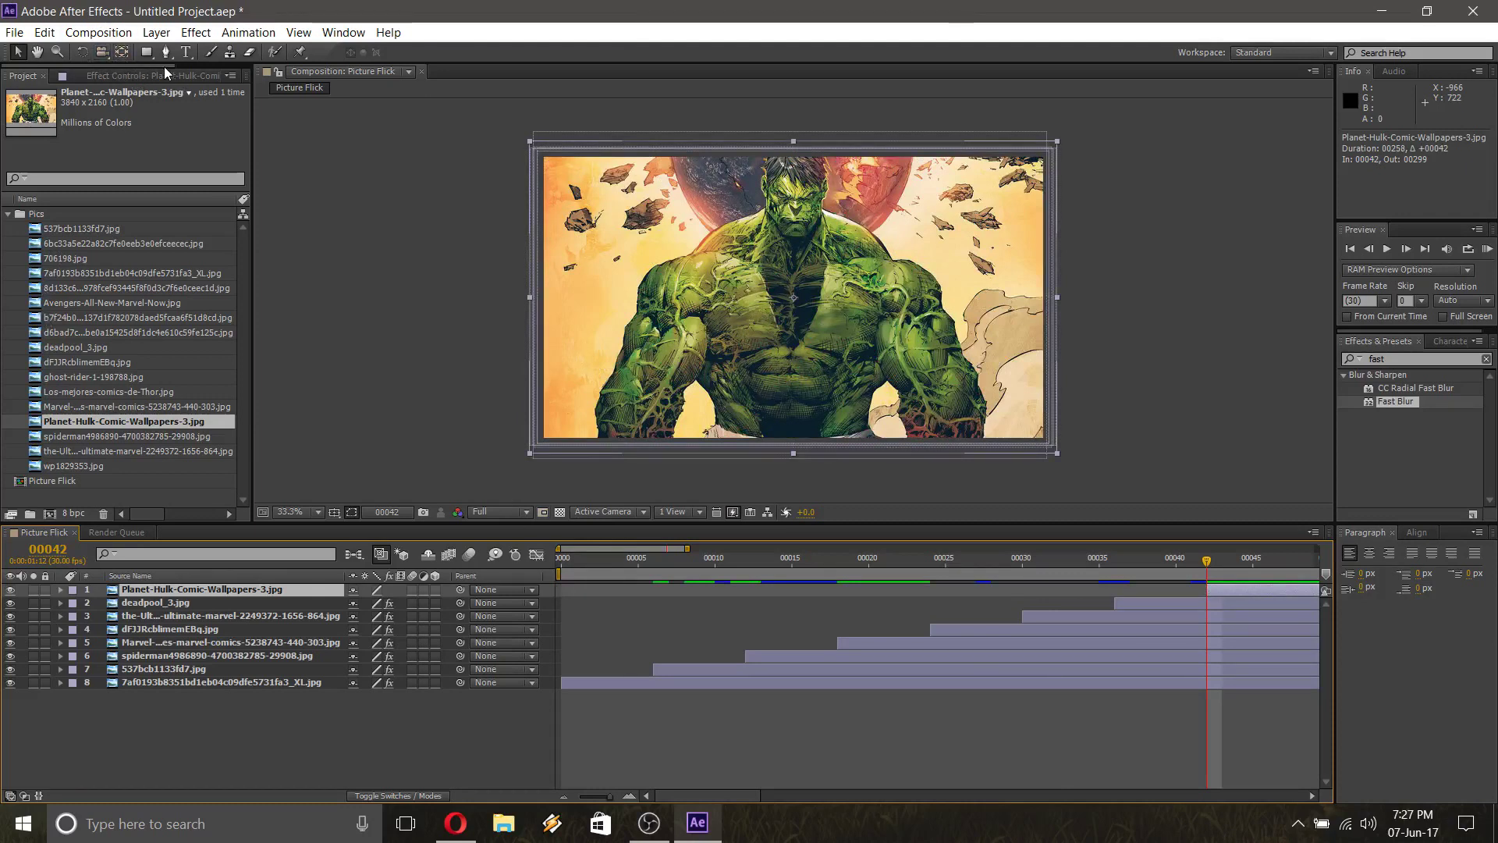
Draw a rectangular mask over a thin strip along the Hulk picture's upper edge and keyframe its Mask Path at frame 42
{"action": "left_click", "coordinate": [148, 53]}
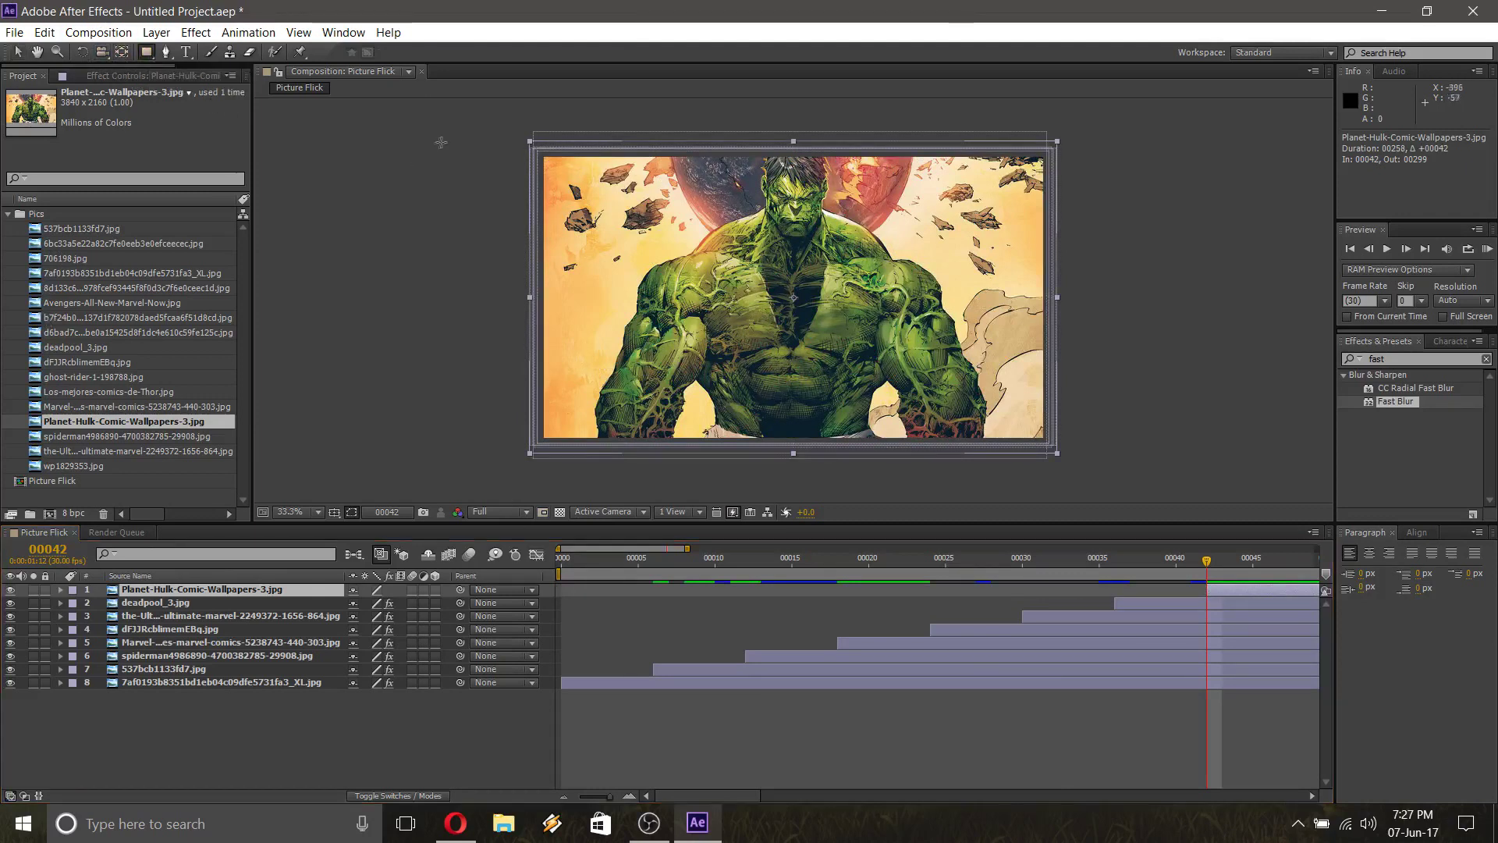
{"action": "left_click_drag", "start_coordinate": [511, 126], "coordinate": [1059, 185]}
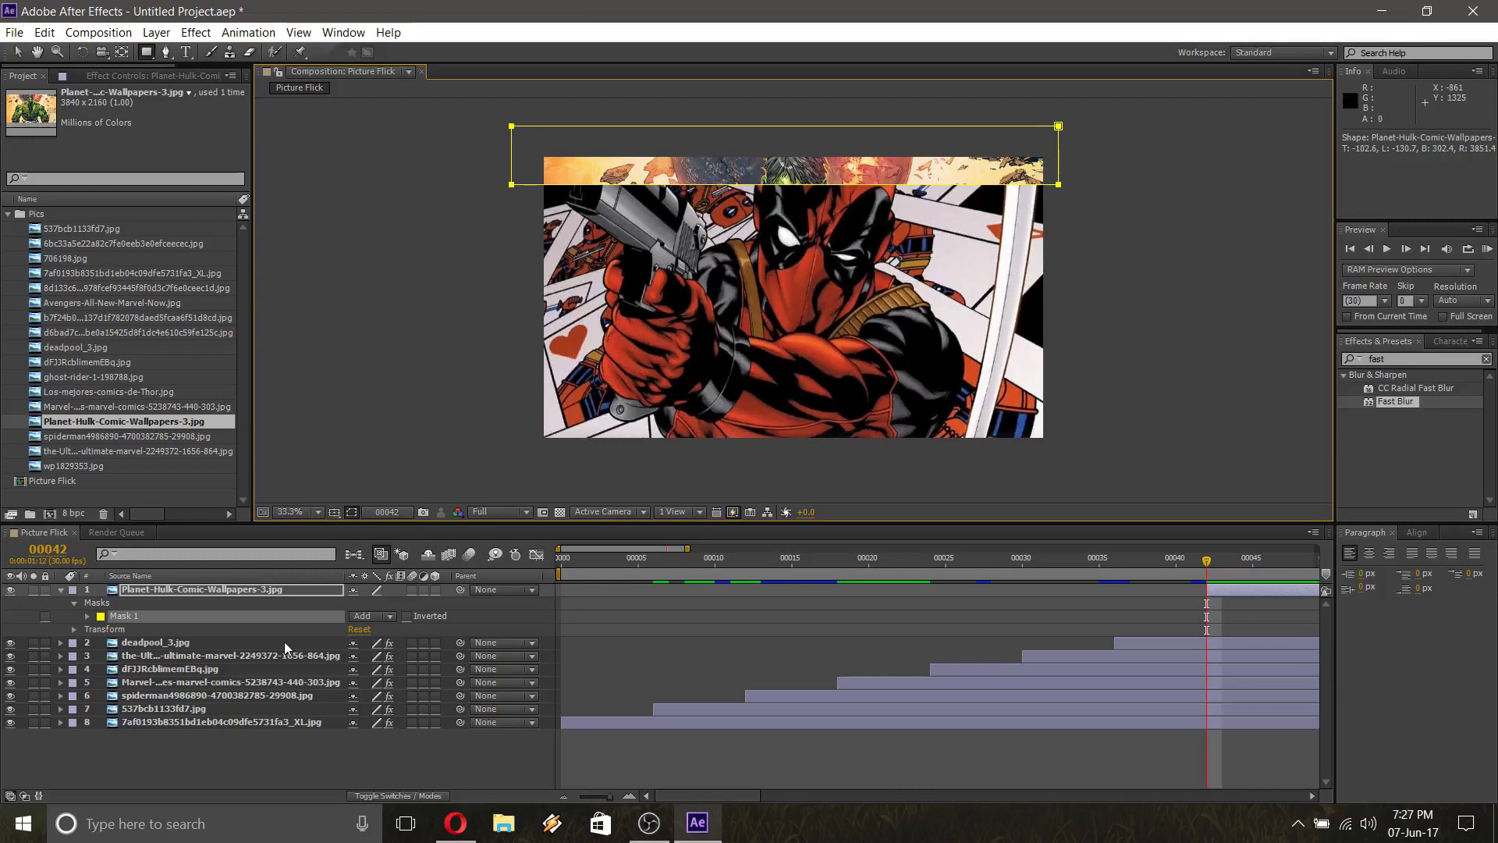
{"action": "key", "text": "m"}
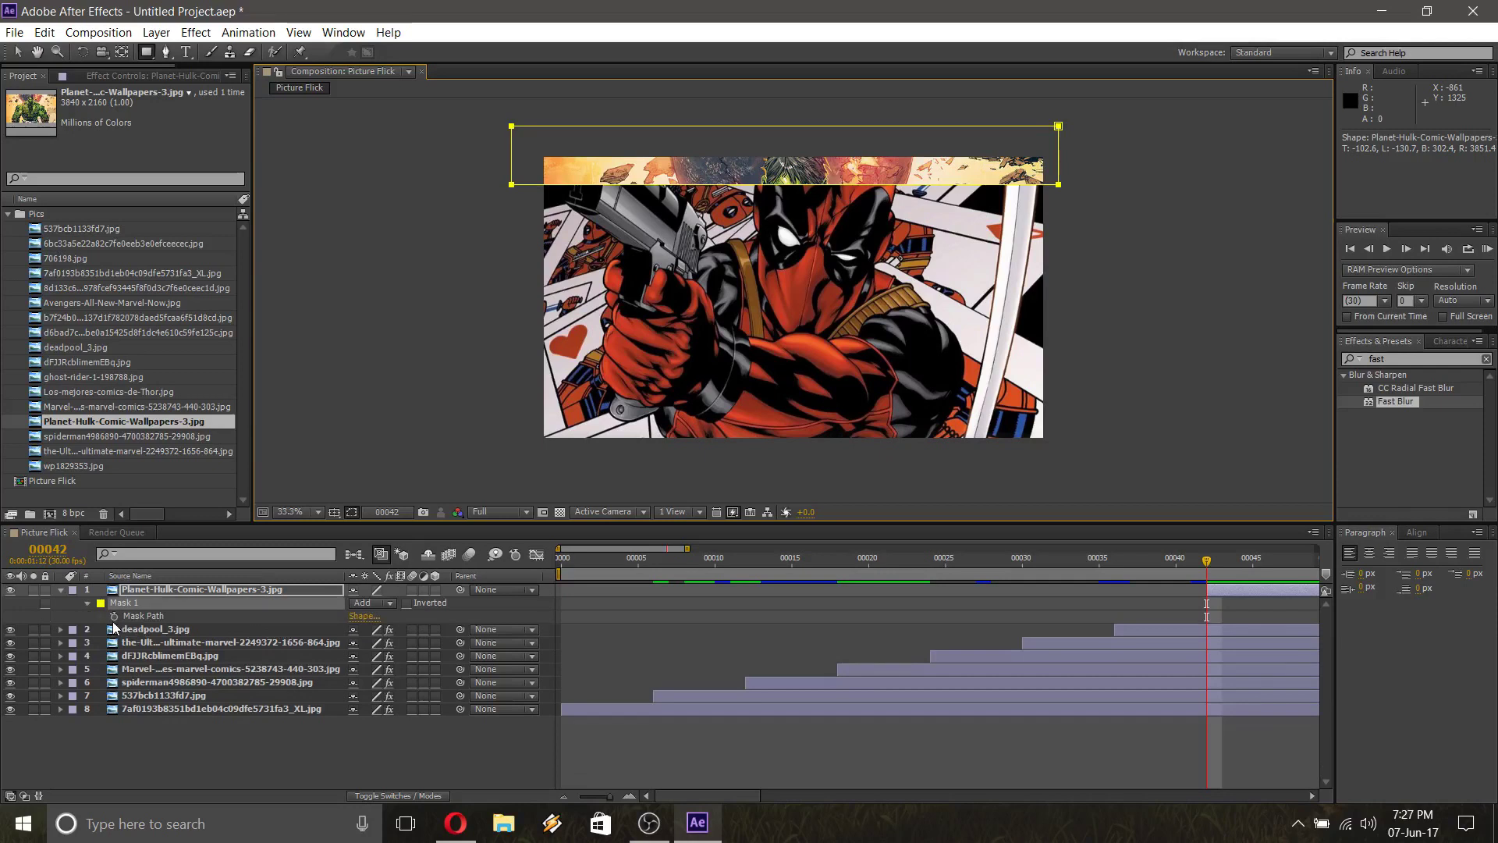
{"action": "left_click", "coordinate": [113, 615]}
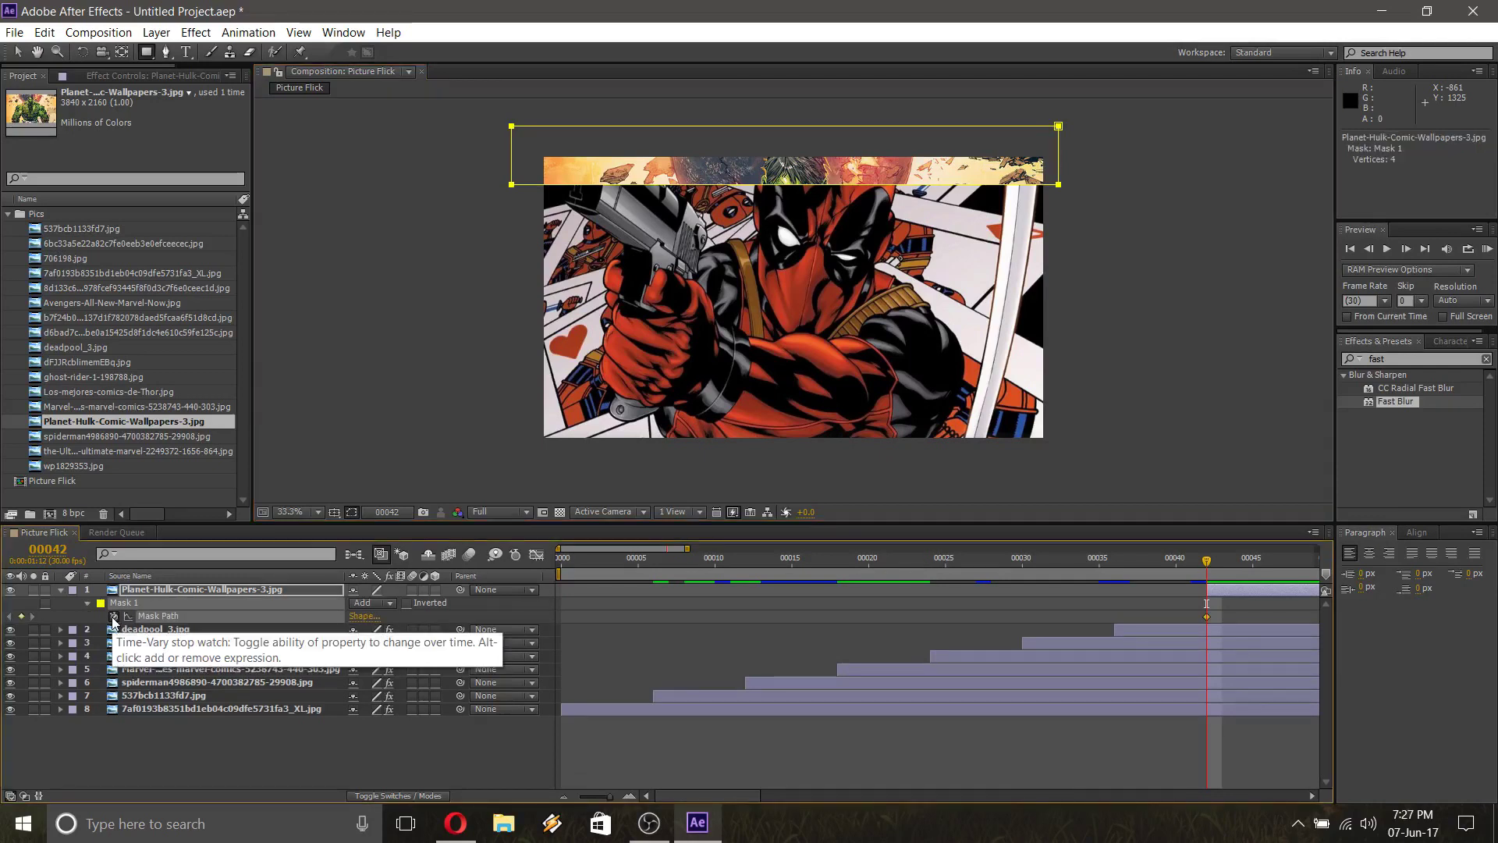
Set the Hulk layer's Mask Feather to about 139 pixels
{"action": "key", "text": "f"}
{"action": "left_click_drag", "start_coordinate": [383, 615], "coordinate": [474, 624]}
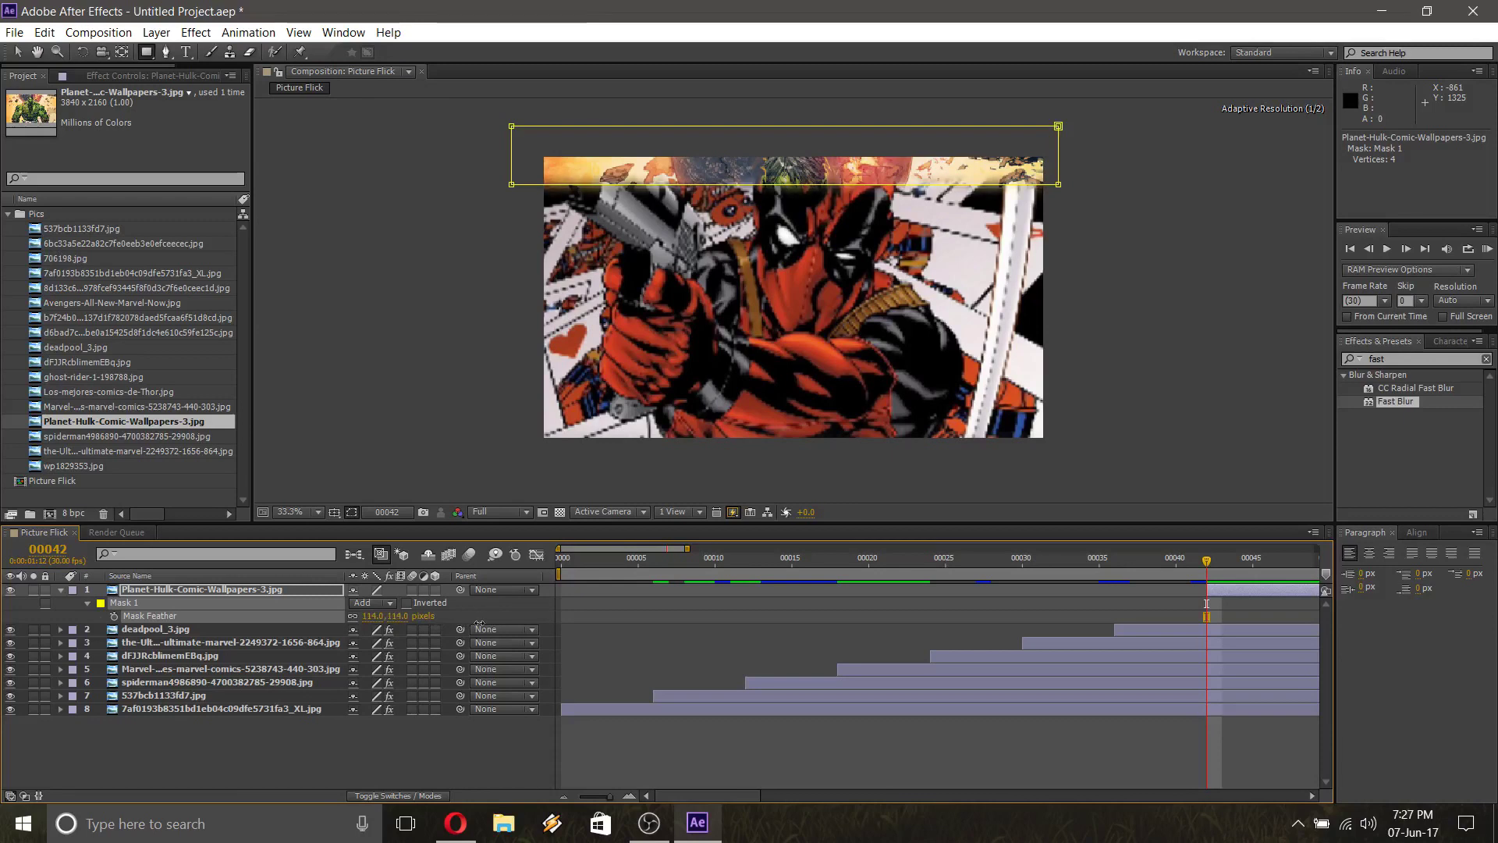
{"action": "left_click_drag", "start_coordinate": [479, 624], "coordinate": [466, 626]}
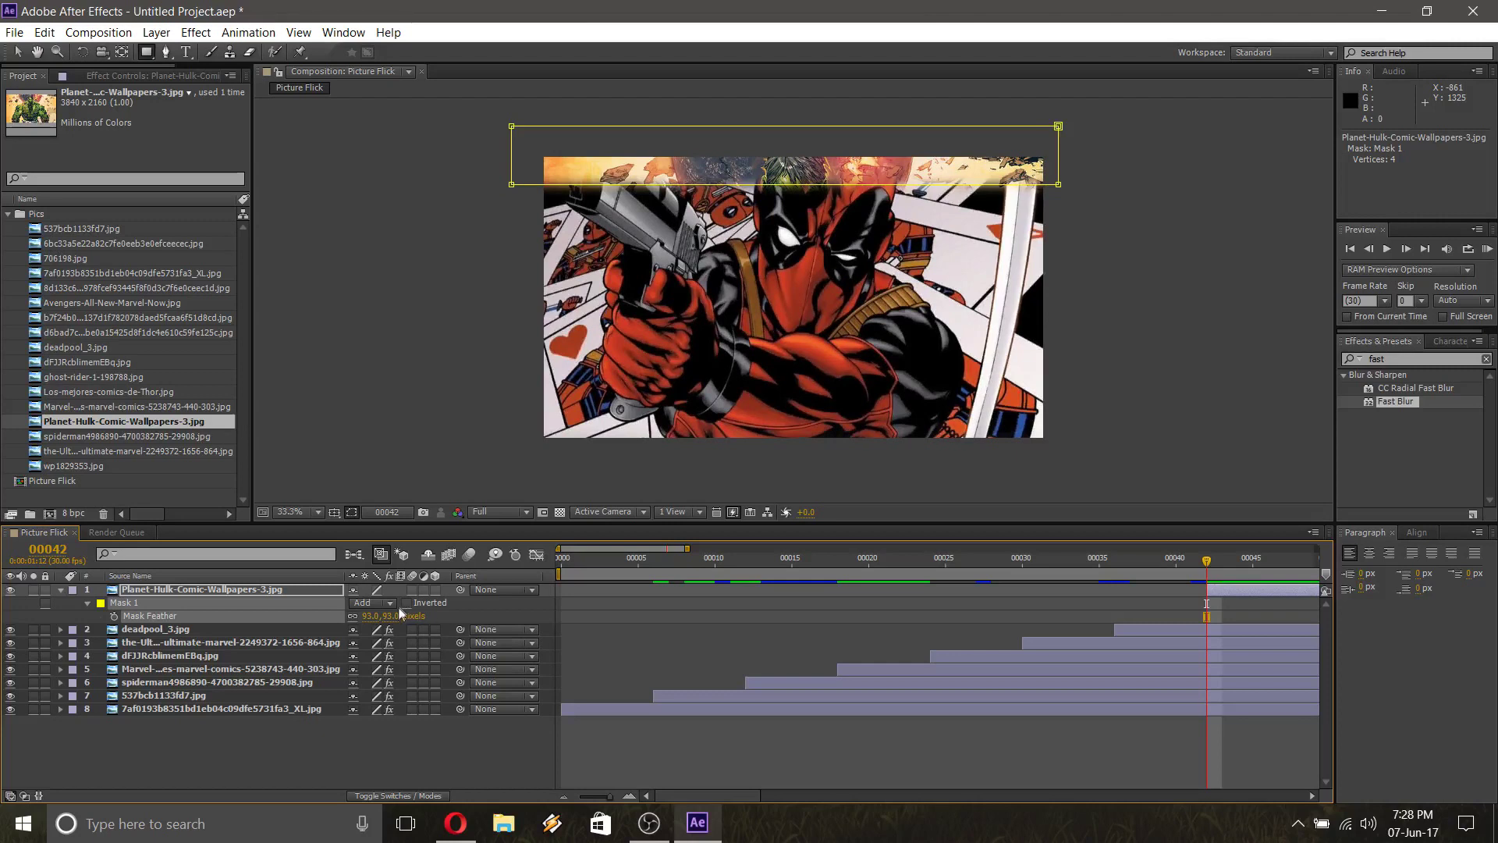
{"action": "left_click_drag", "start_coordinate": [390, 616], "coordinate": [448, 621]}
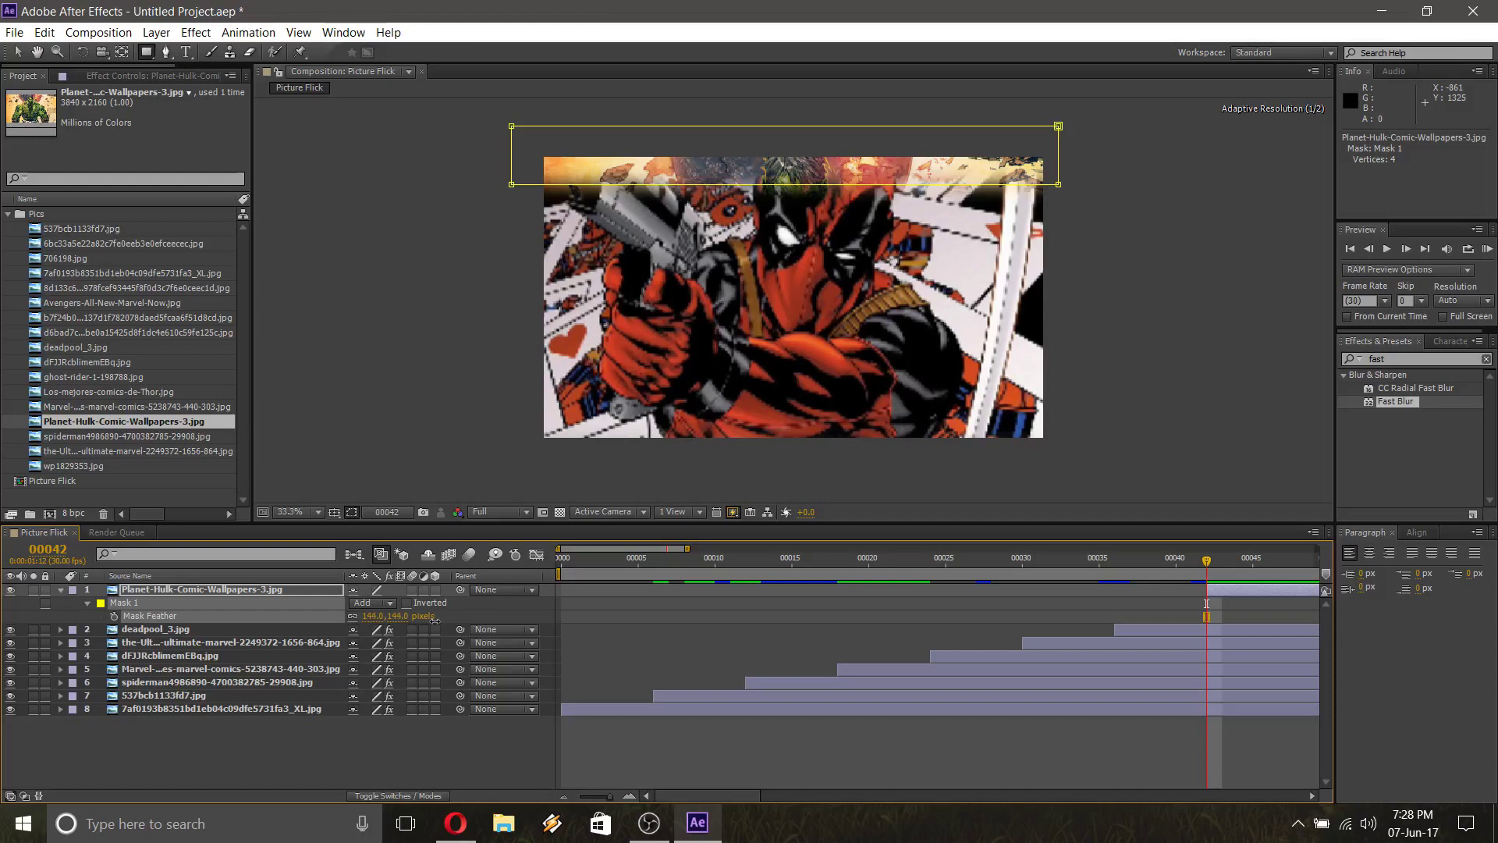
{"action": "left_click_drag", "start_coordinate": [432, 620], "coordinate": [430, 620]}
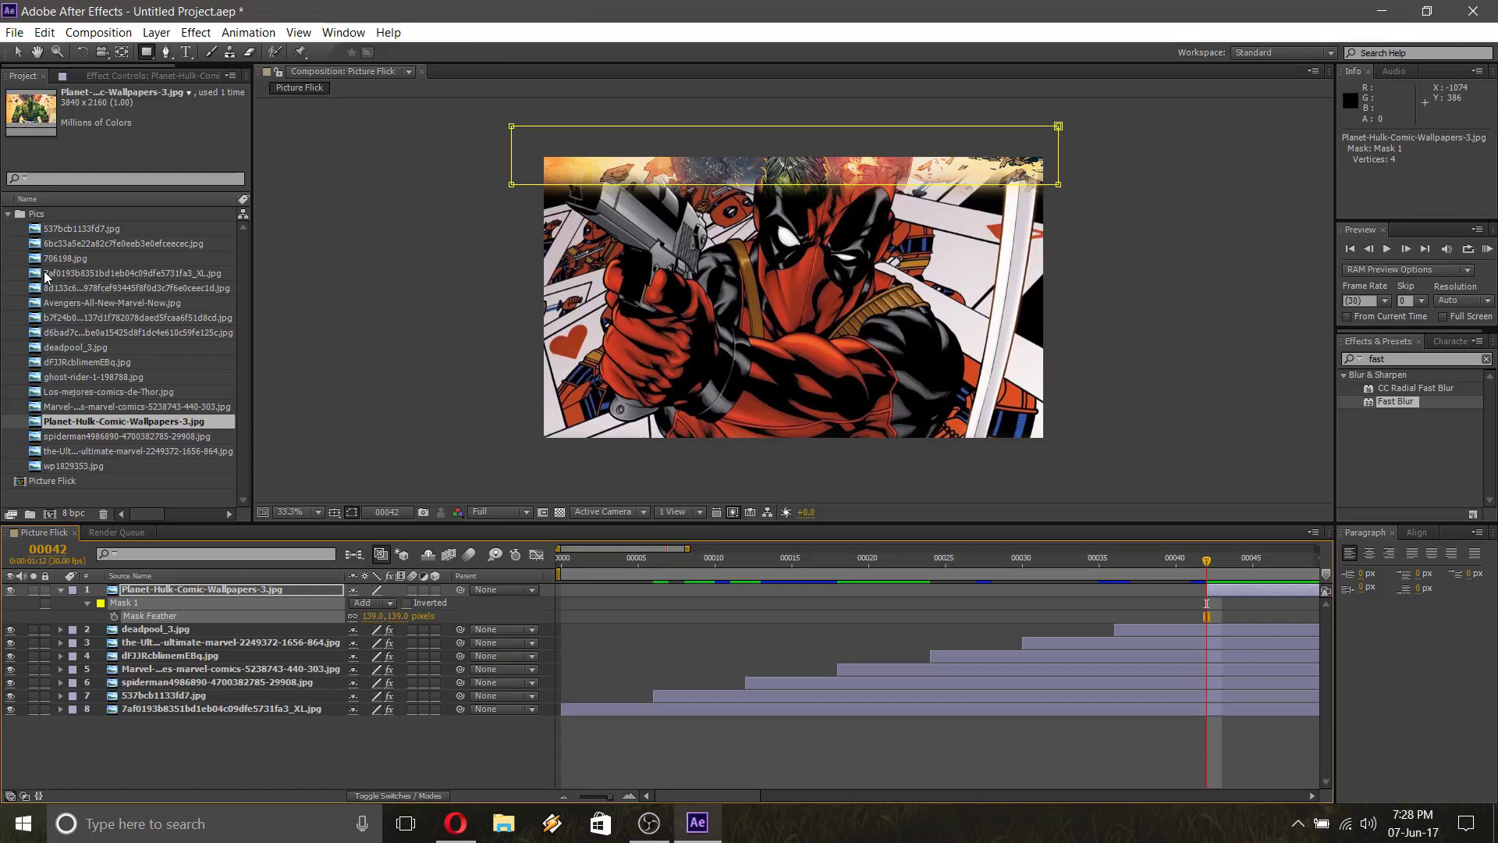
At frame 44, extend the lower edge of the Hulk mask to cover about the upper 40 percent of the picture
{"action": "key", "text": "m"}
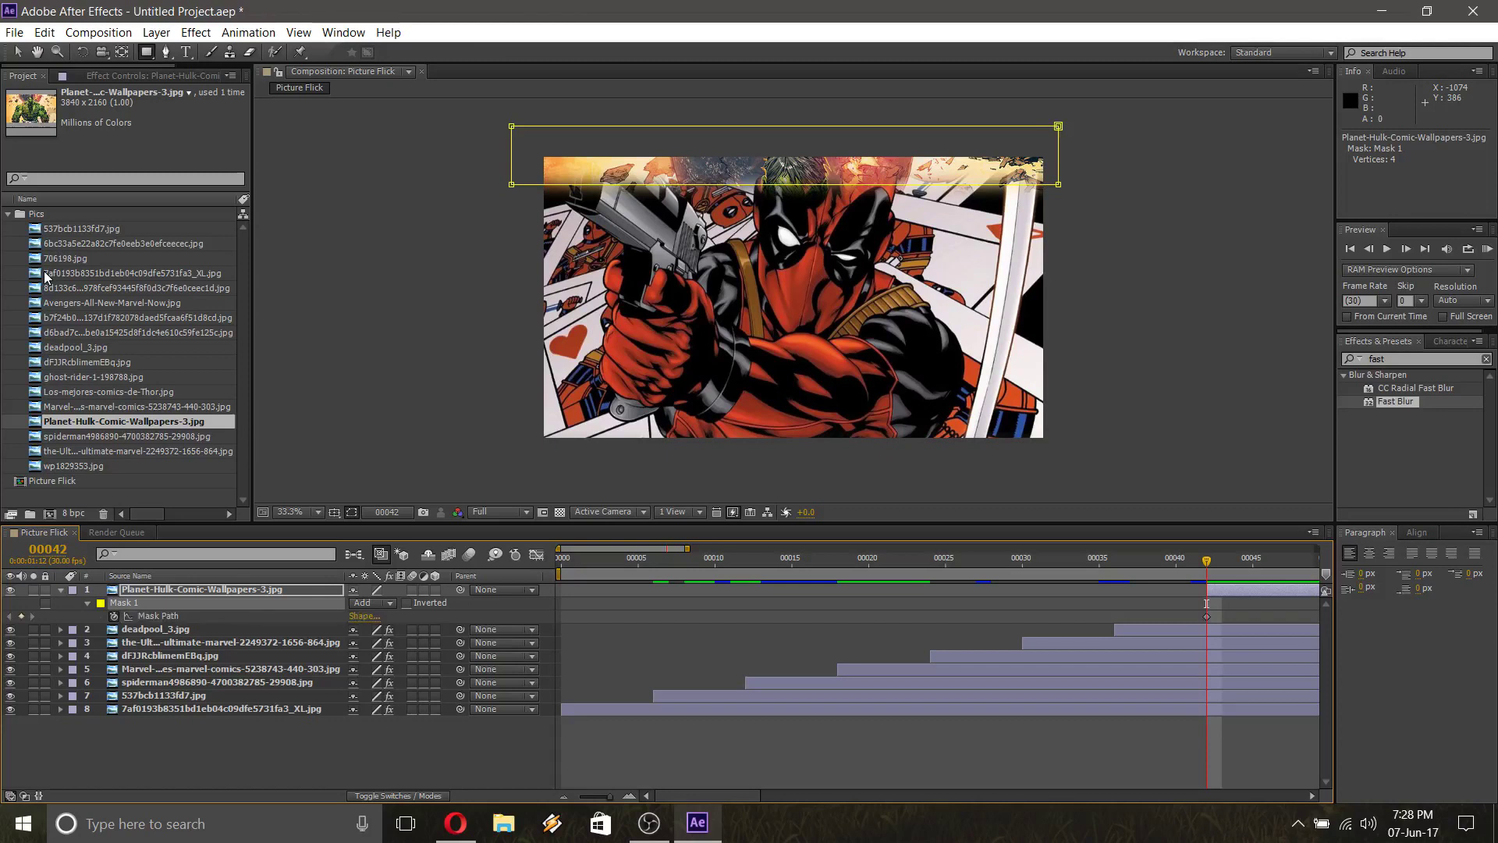
{"action": "key", "text": "Page_Down"}
{"action": "key", "text": "Page_Down"}
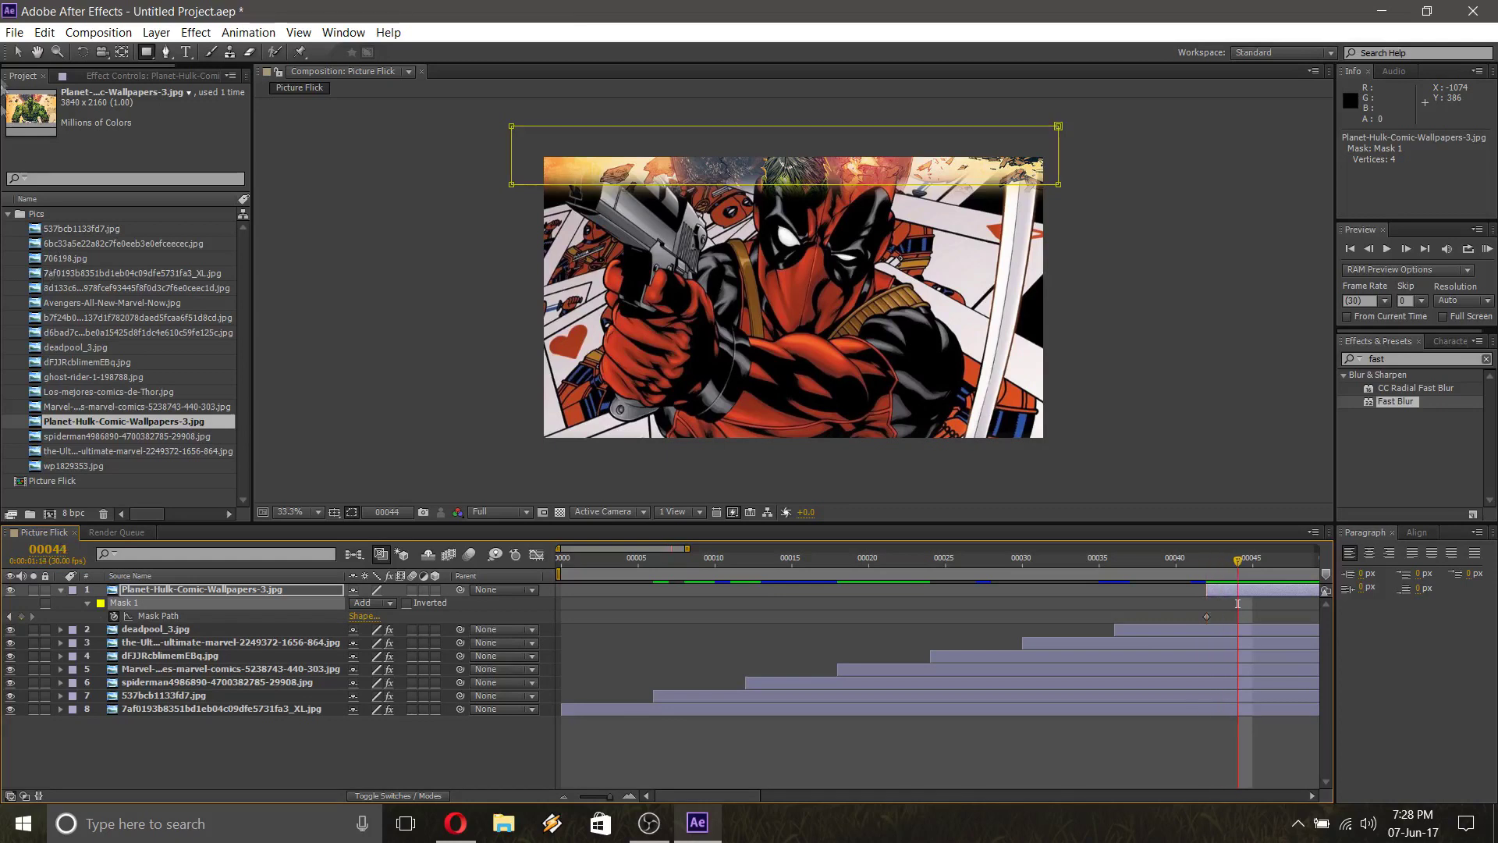
{"action": "left_click", "coordinate": [17, 52]}
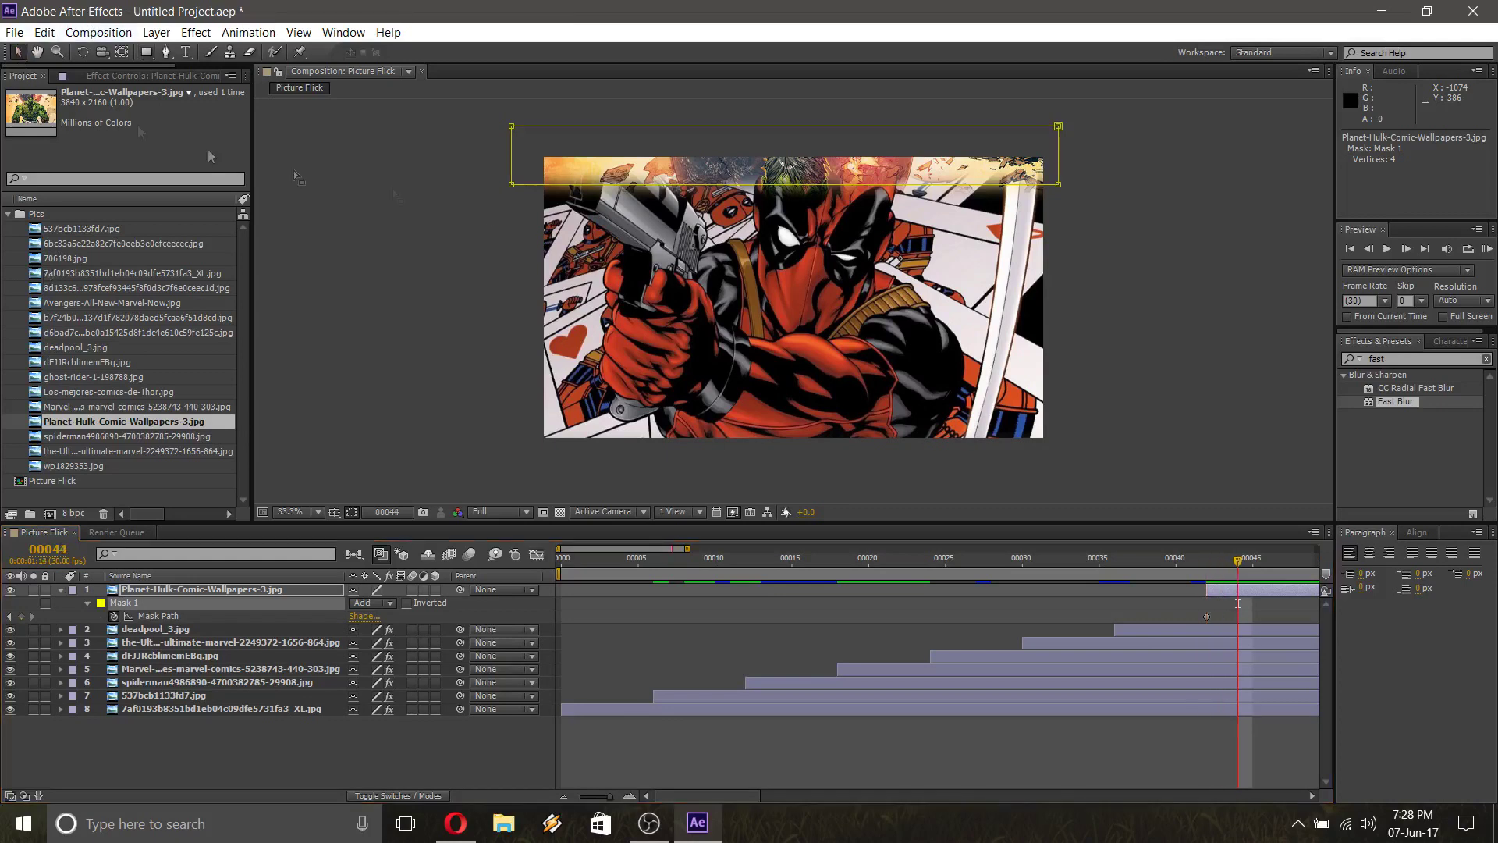
{"action": "double_click", "coordinate": [511, 188]}
{"action": "left_click_drag", "start_coordinate": [511, 188], "coordinate": [504, 293]}
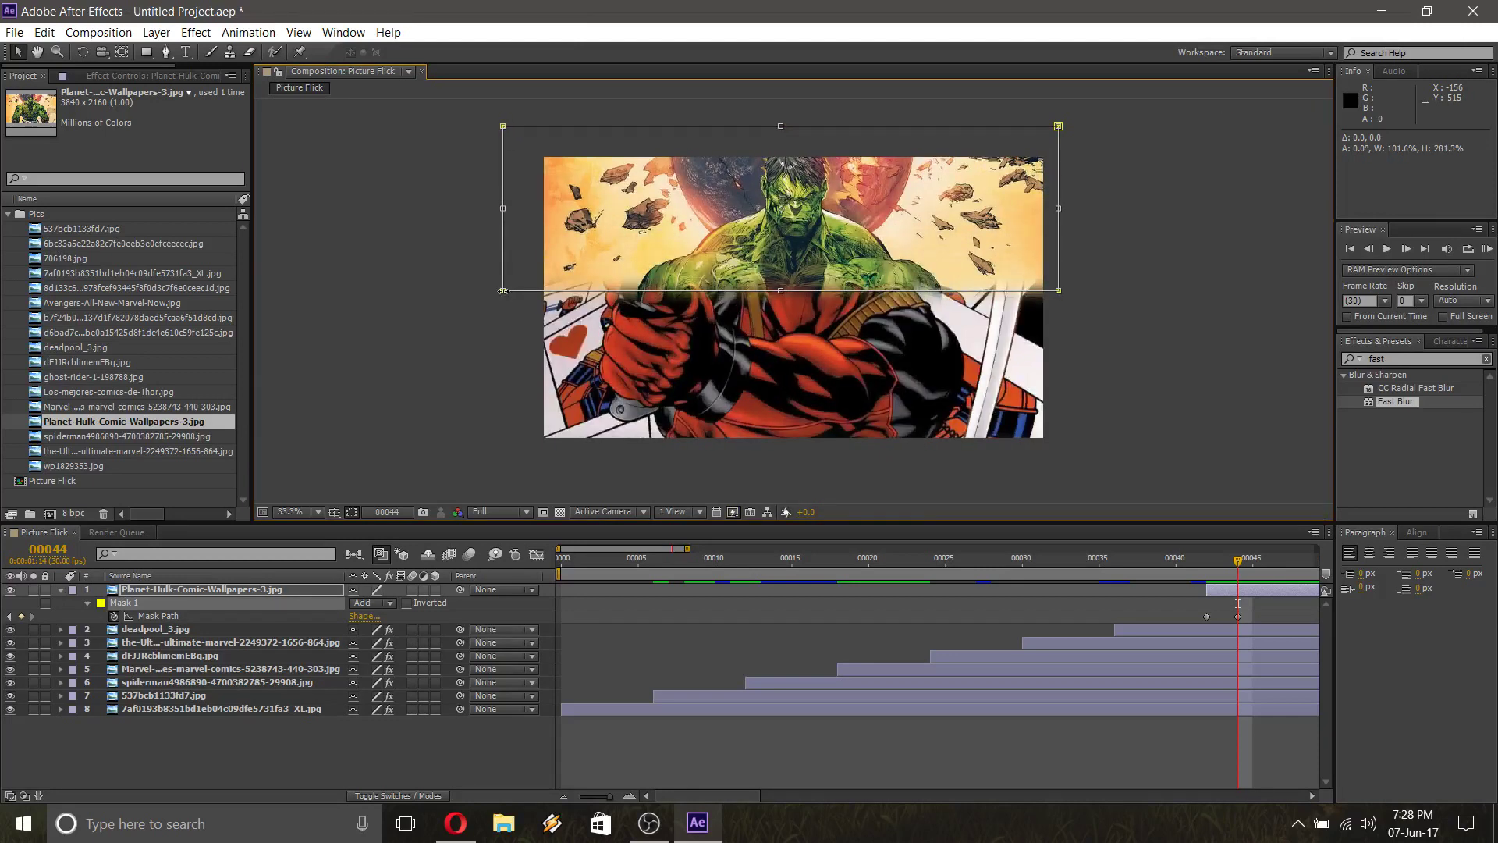
{"action": "left_click_drag", "start_coordinate": [503, 291], "coordinate": [502, 273]}
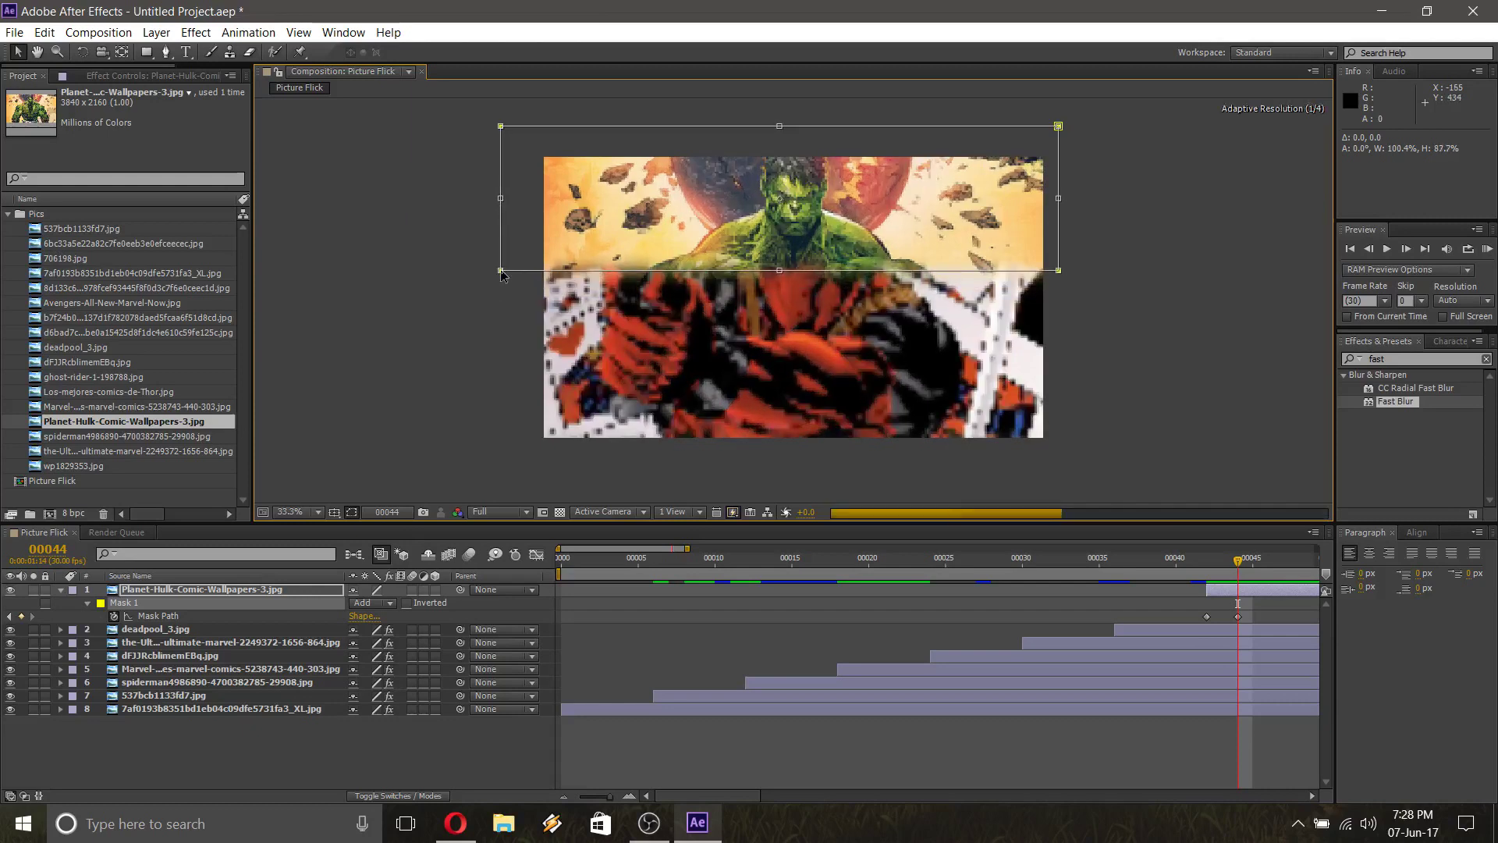
At frame 46, stretch the Hulk mask down to cover about the upper 70 percent of the picture
{"action": "key", "text": "Page_Down"}
{"action": "key", "text": "Page_Down"}
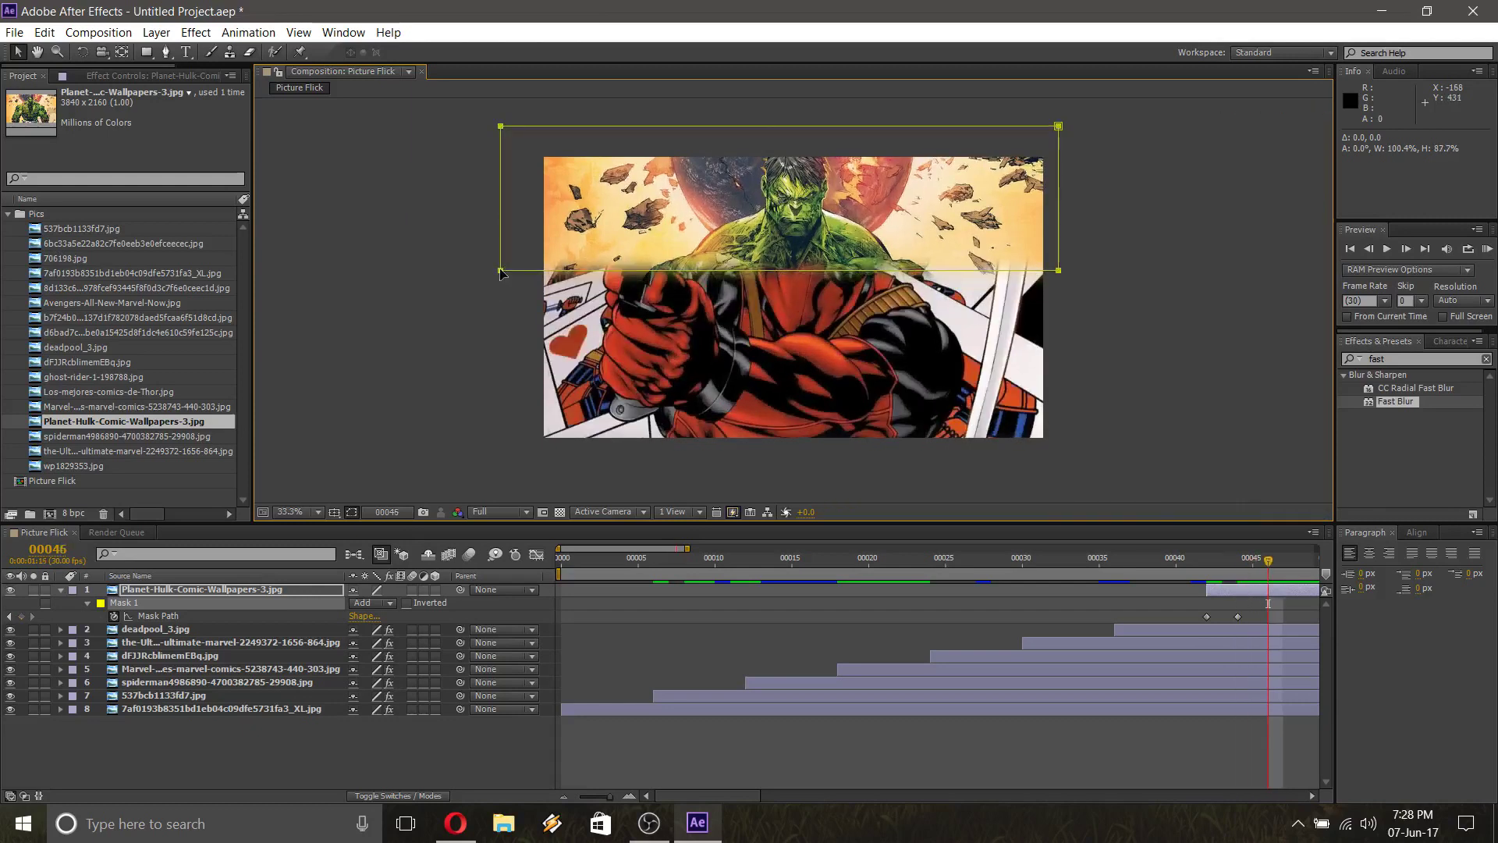
{"action": "left_click_drag", "start_coordinate": [500, 273], "coordinate": [499, 359]}
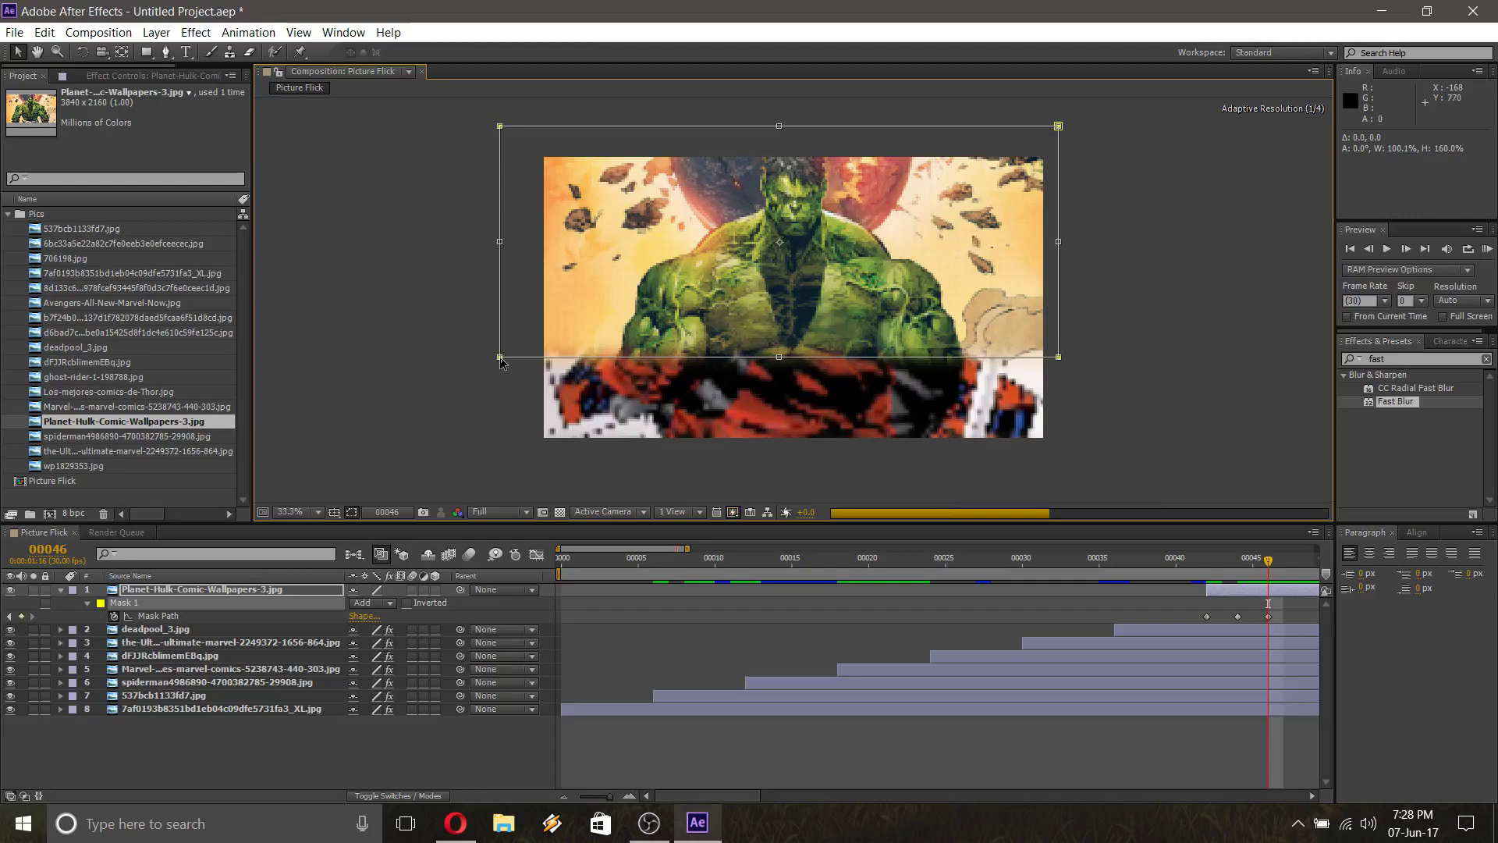
{"action": "key", "text": "Return"}
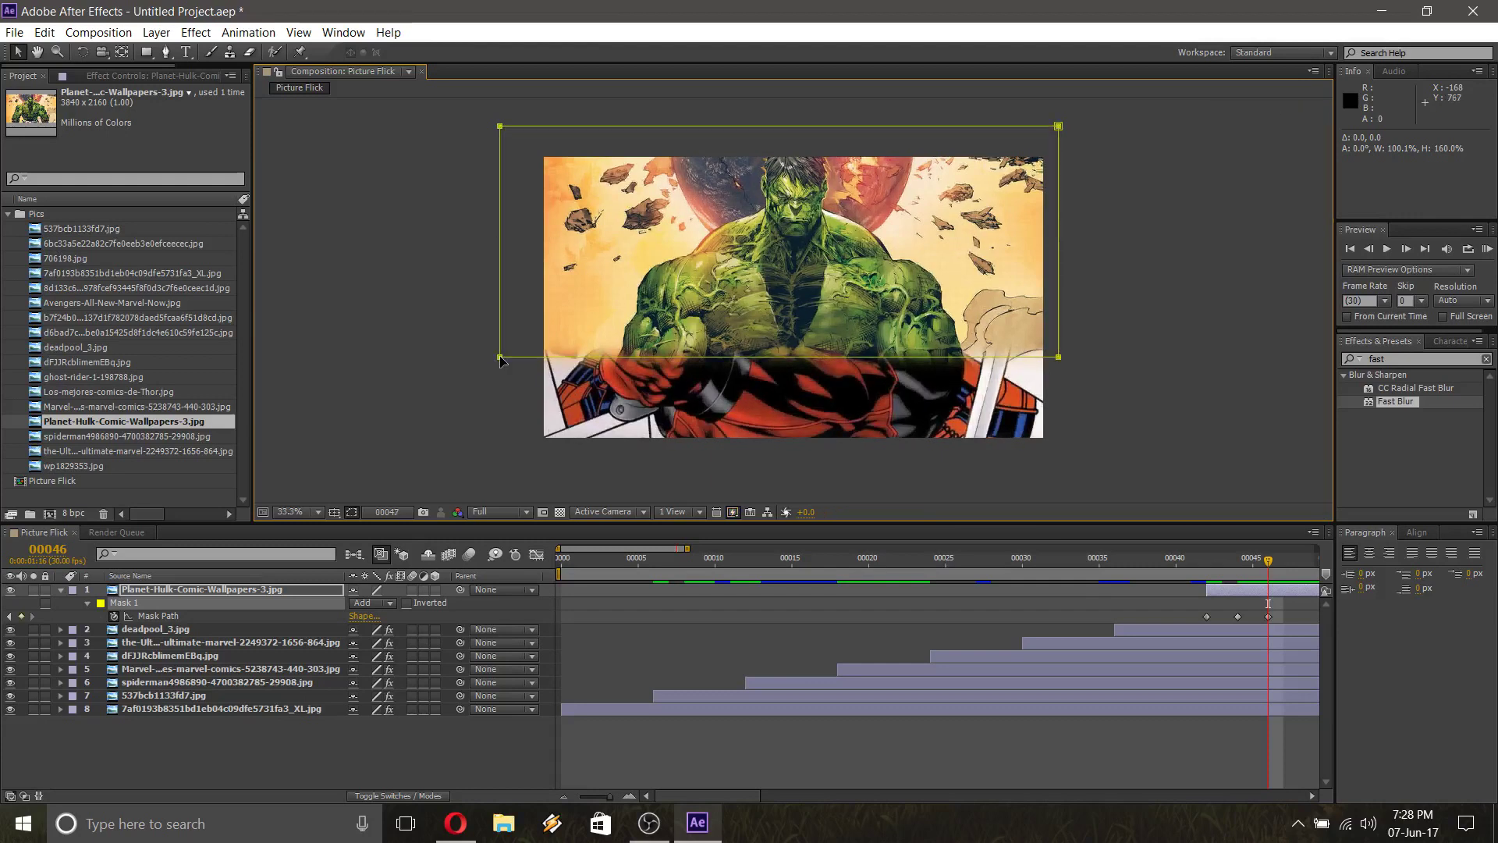
At frame 48, stretch the Hulk mask past the picture's lower edge to reveal it fully, and return to frame 42
{"action": "key", "text": "Page_Down"}
{"action": "key", "text": "Page_Down"}
{"action": "double_click", "coordinate": [499, 358]}
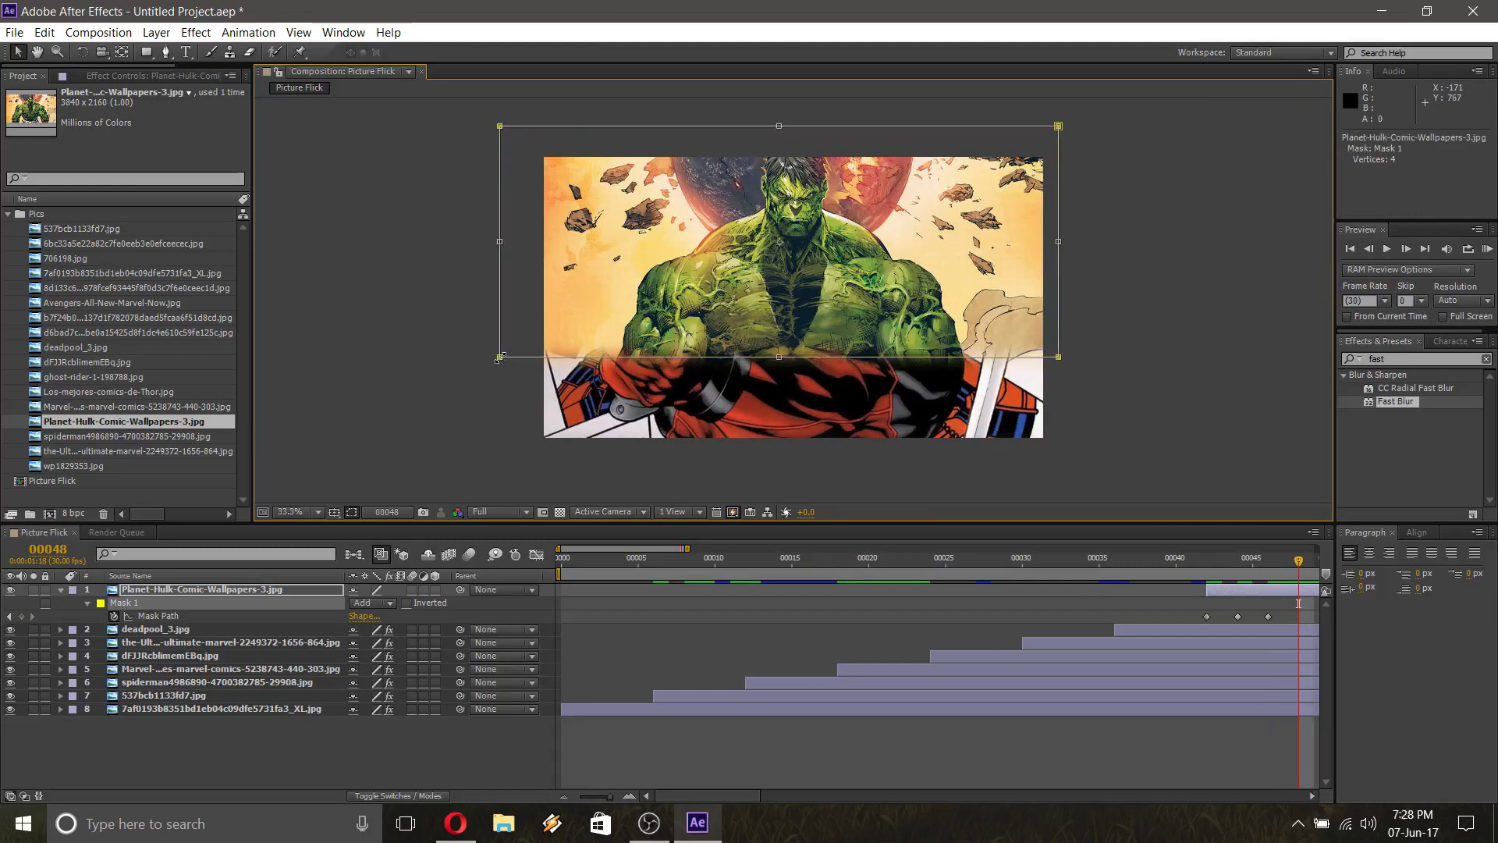
{"action": "left_click_drag", "start_coordinate": [499, 357], "coordinate": [509, 454]}
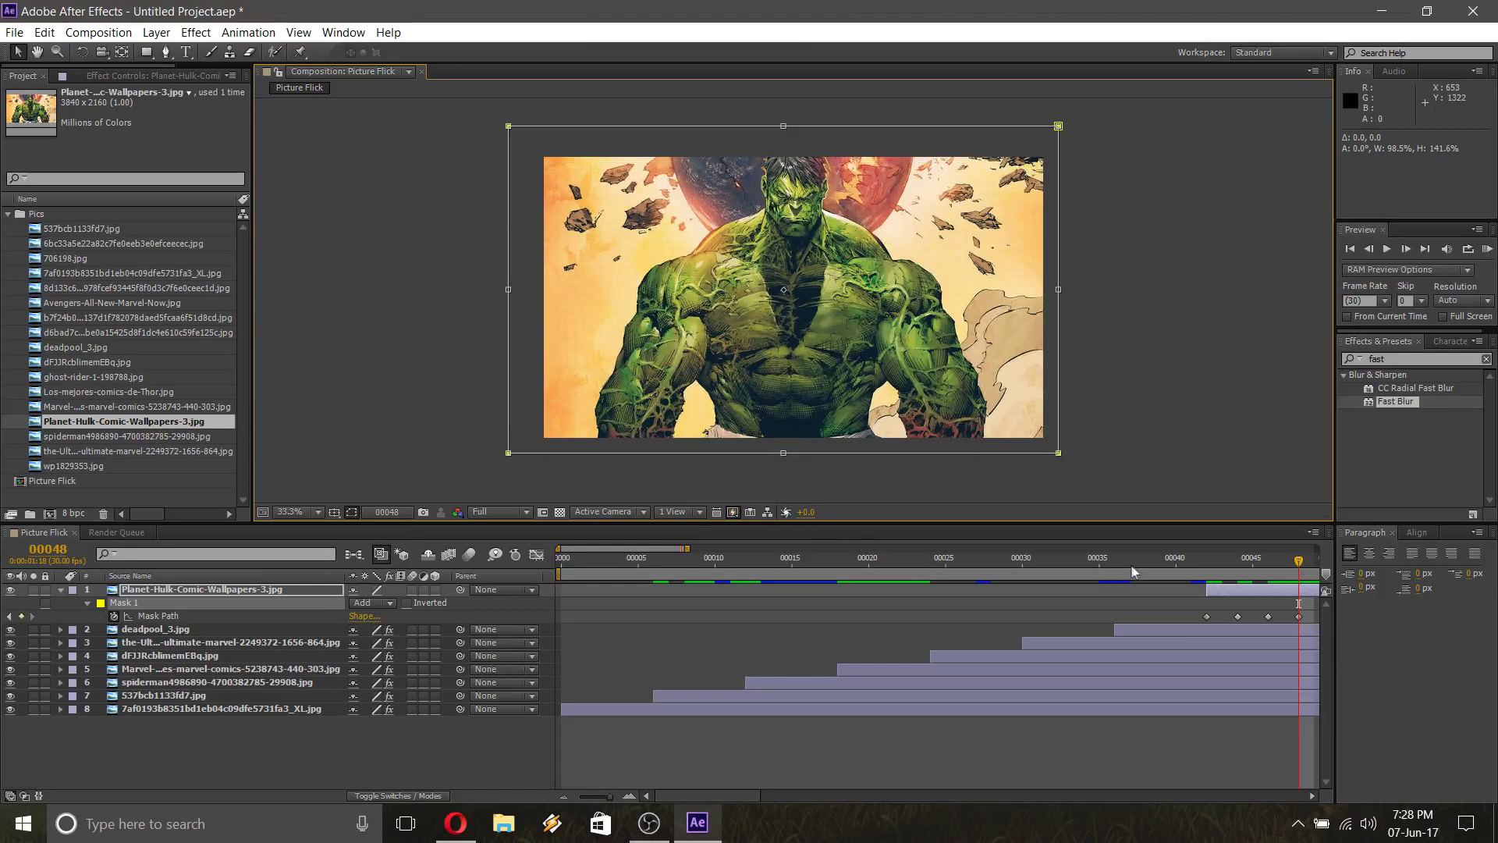
{"action": "left_click_drag", "start_coordinate": [1305, 560], "coordinate": [1214, 570]}
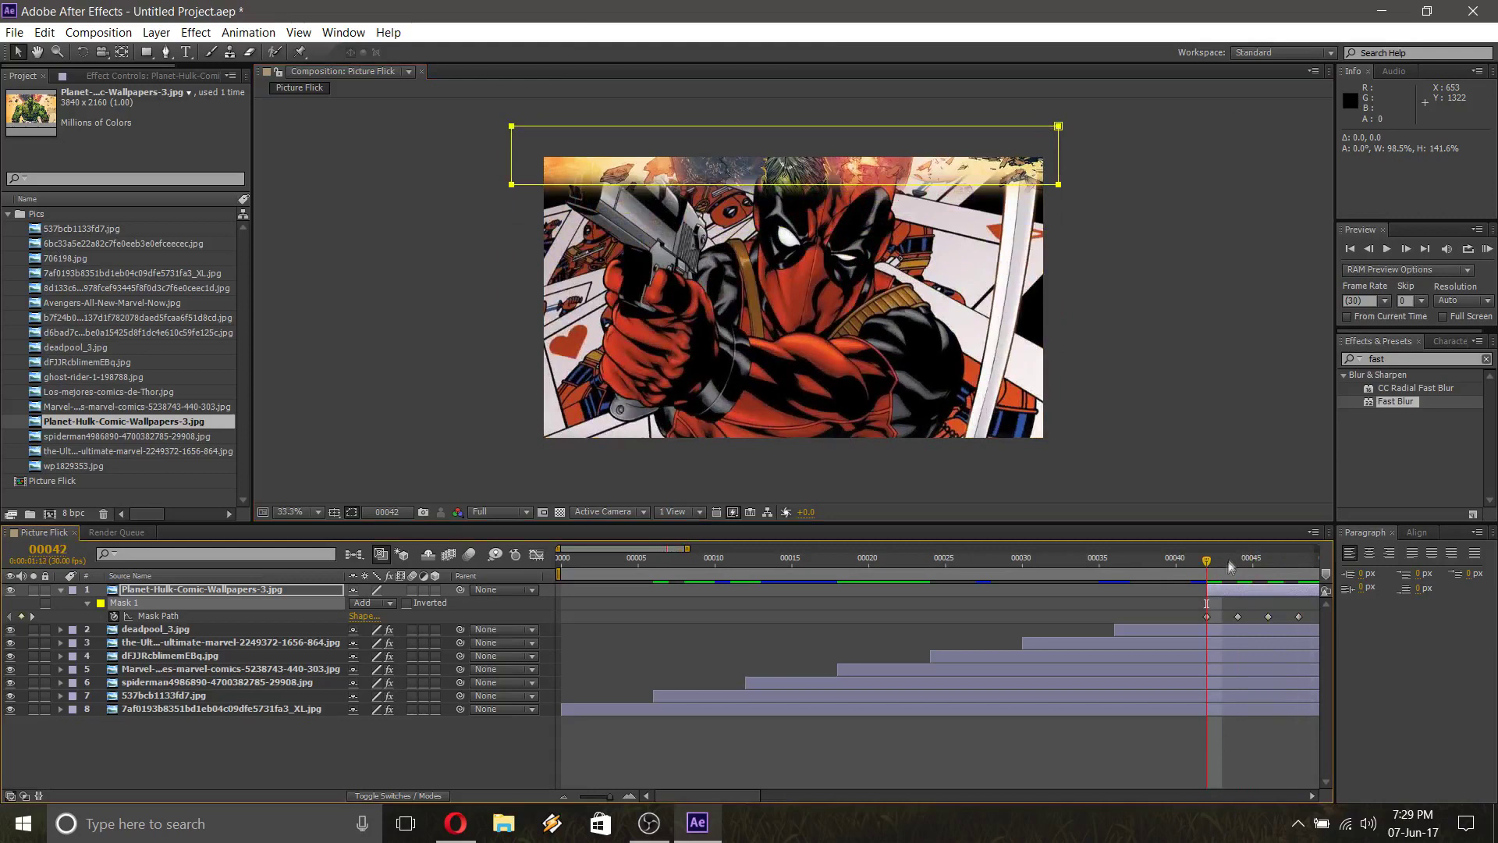
Apply Fast Blur to the Hulk layer at frame 42, keyframe its Blurriness at 60 and set Blur Dimensions to Vertical
{"action": "left_click_drag", "start_coordinate": [1395, 404], "coordinate": [253, 591]}
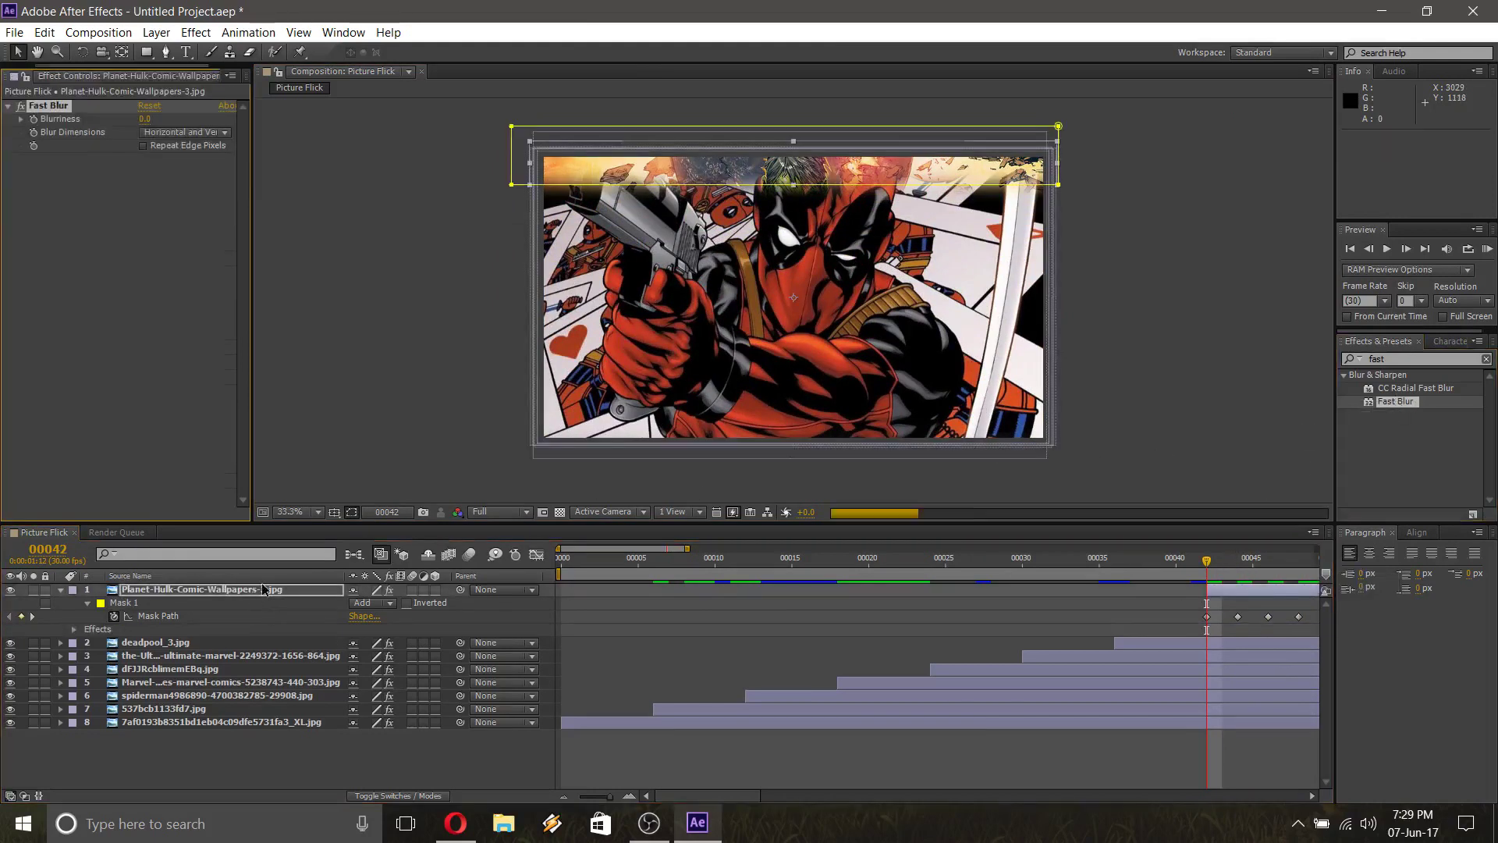
{"action": "left_click", "coordinate": [144, 119]}
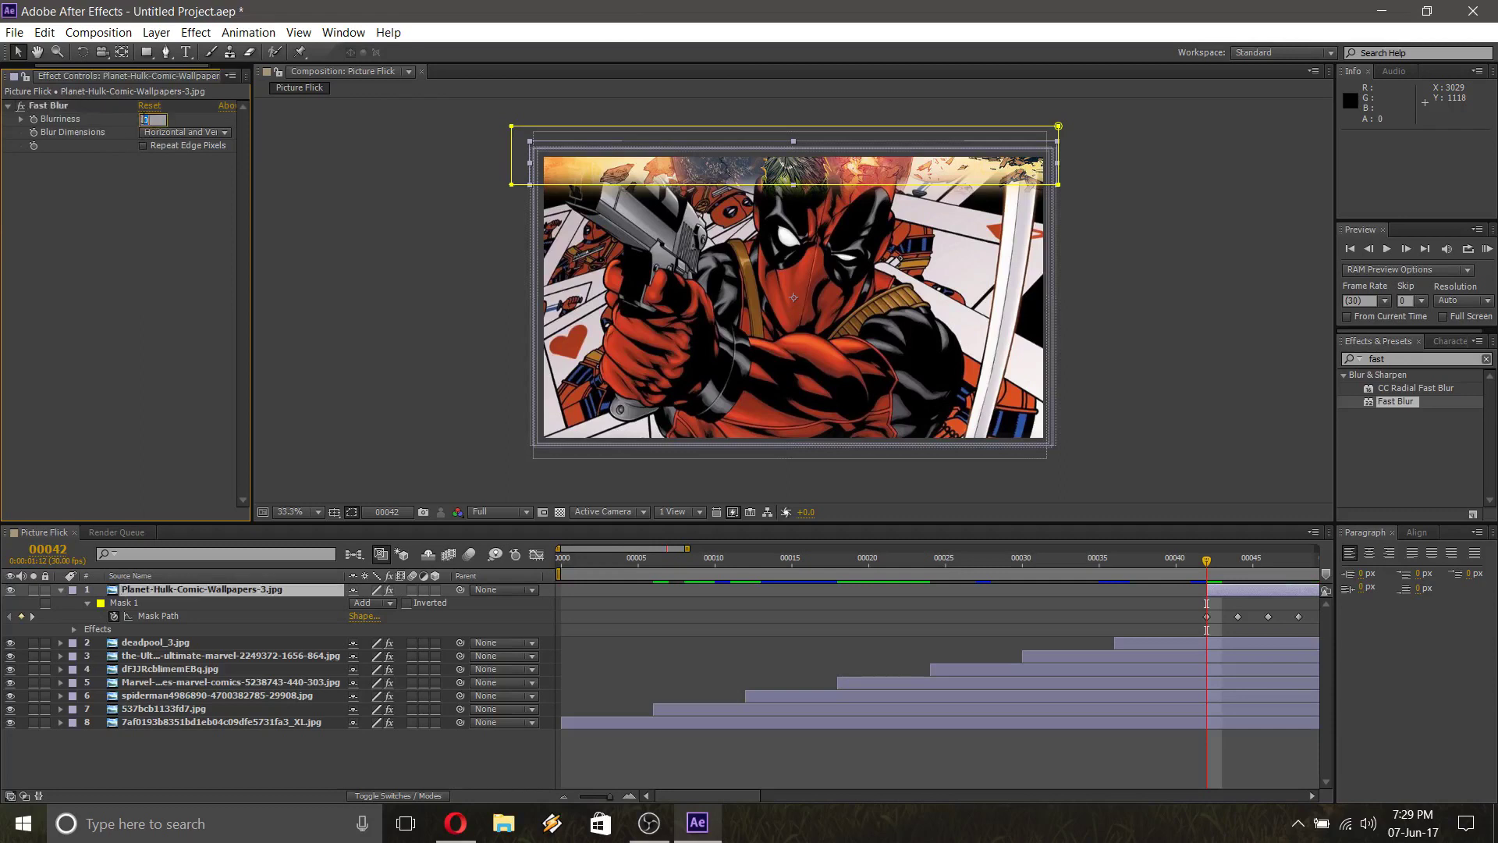
{"action": "type", "text": "60"}
{"action": "key", "text": "Return"}
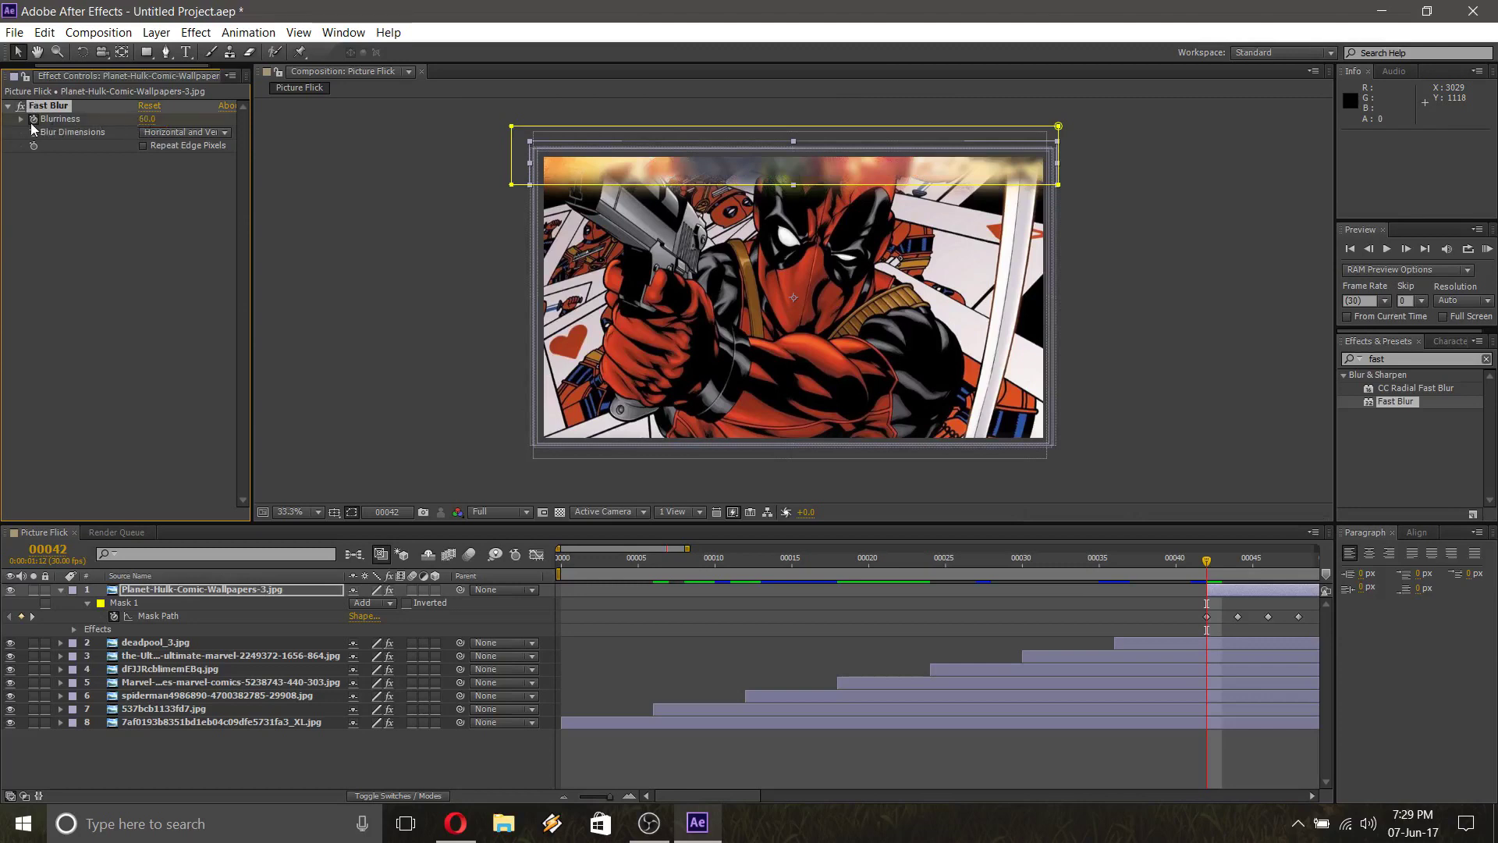
{"action": "left_click", "coordinate": [211, 132]}
{"action": "left_click", "coordinate": [188, 189]}
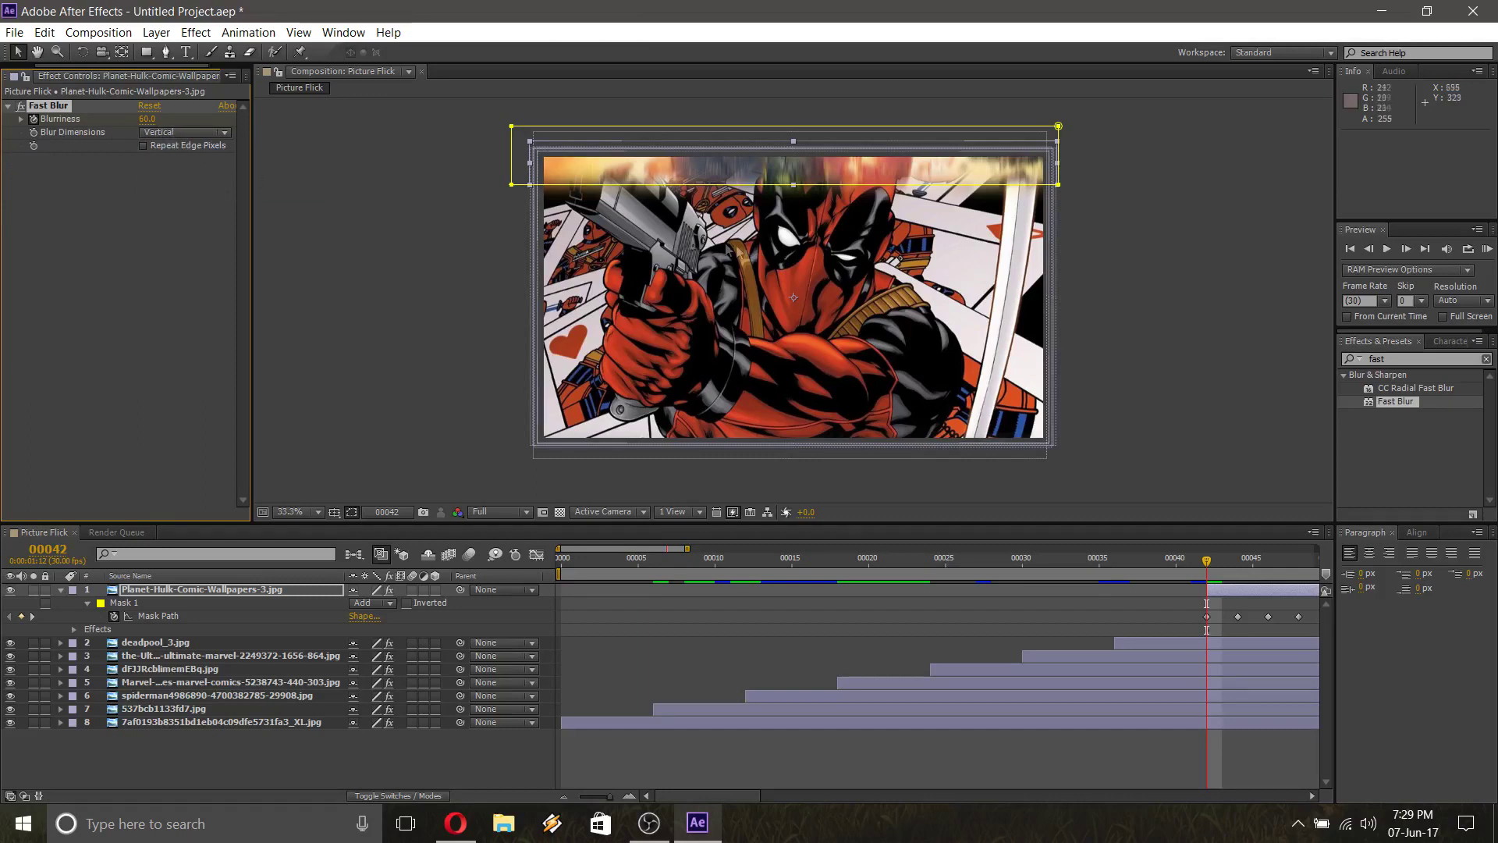
Keyframe the Hulk layer's Blurriness at 40 on frame 47 and at 0 on frame 48
{"action": "key", "text": "space"}
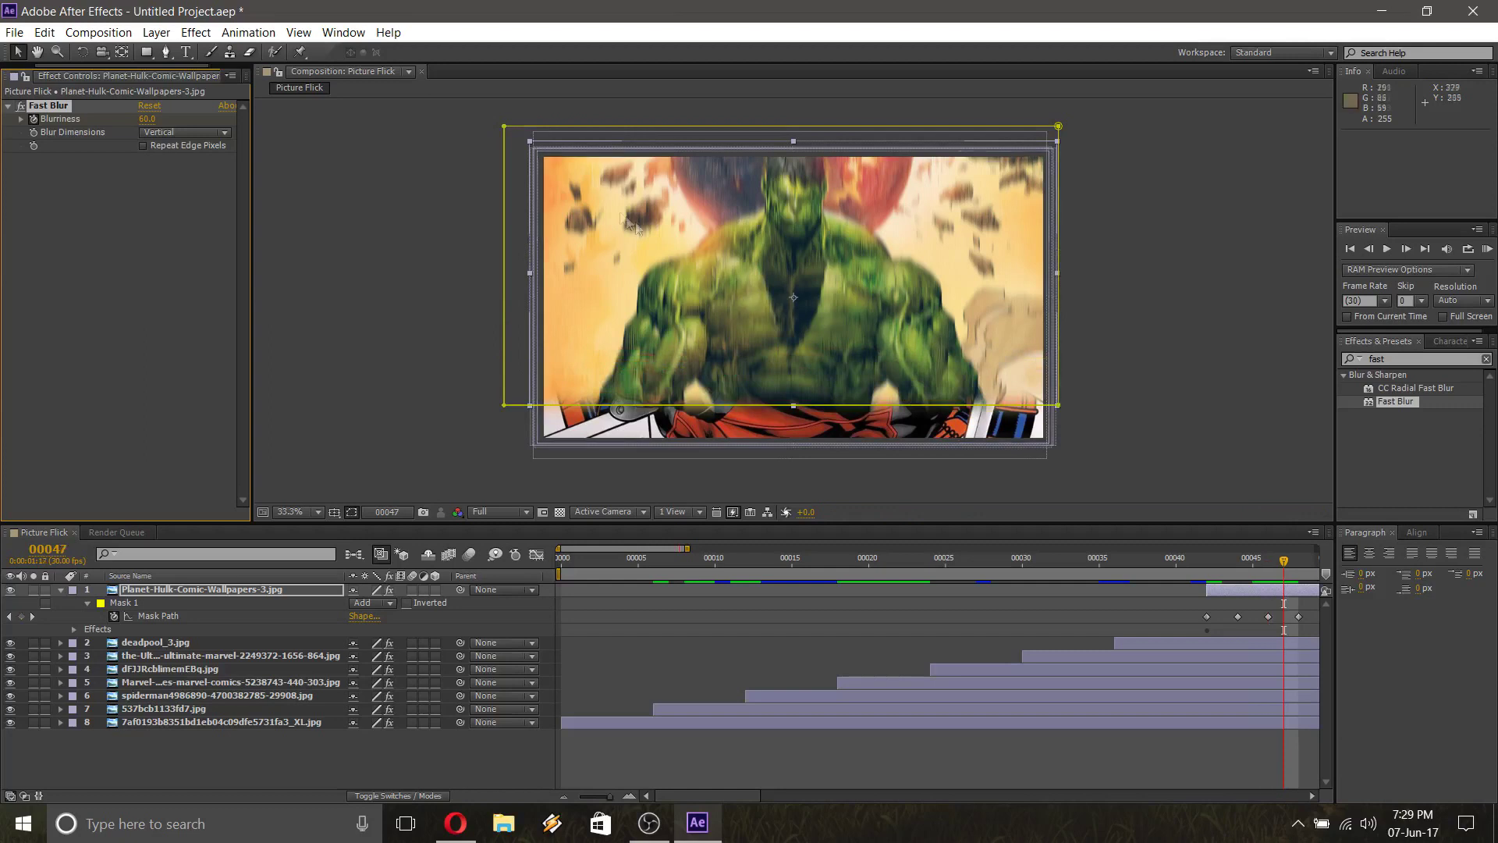
{"action": "left_click", "coordinate": [148, 120]}
{"action": "type", "text": "4"}
{"action": "key", "text": "Return"}
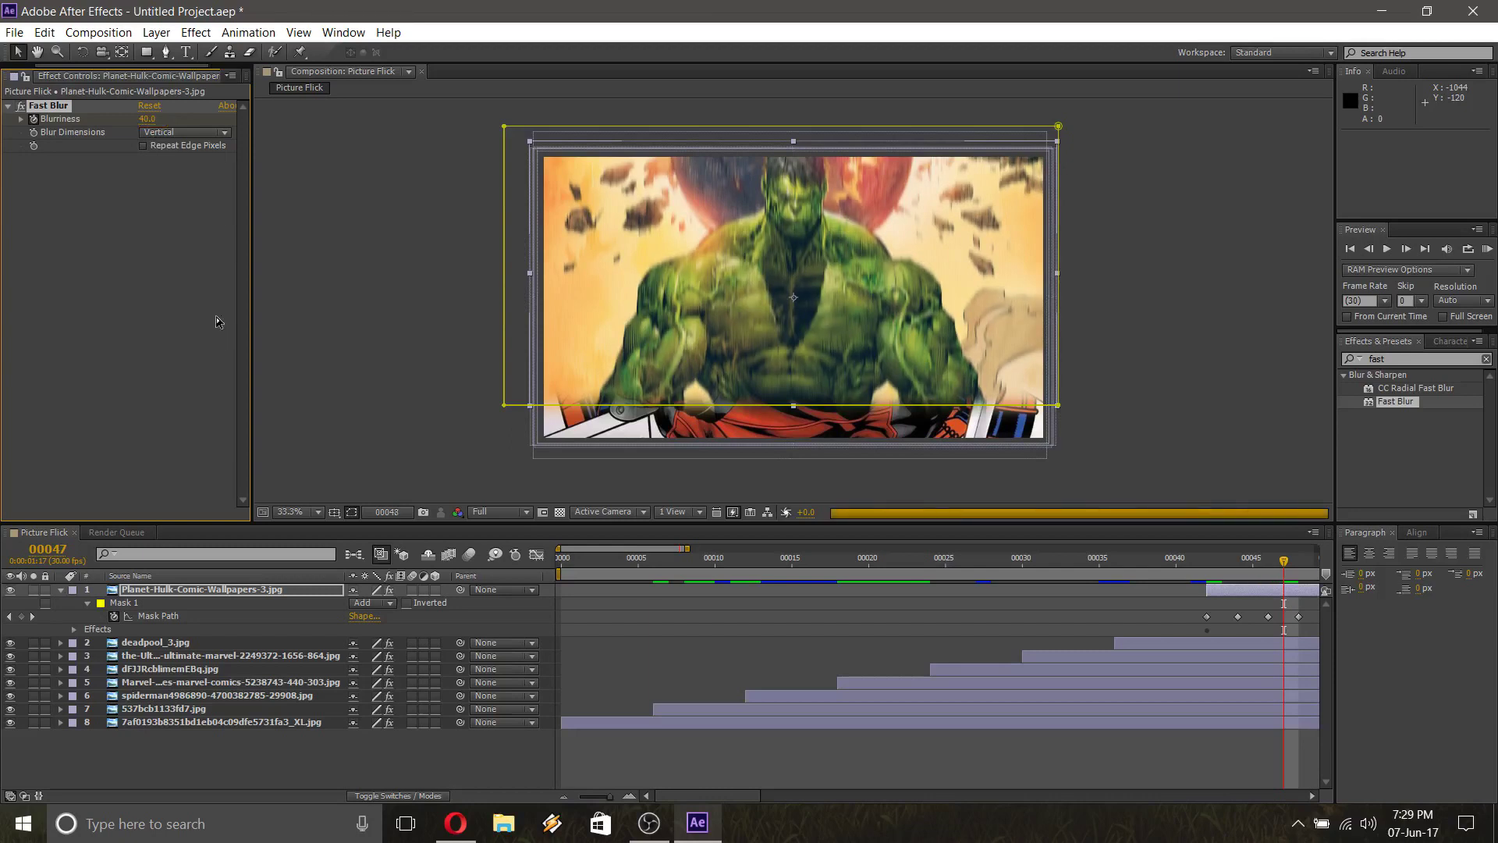
{"action": "key", "text": "Page_Down"}
{"action": "left_click", "coordinate": [147, 118]}
{"action": "type", "text": "0"}
{"action": "key", "text": "Return"}
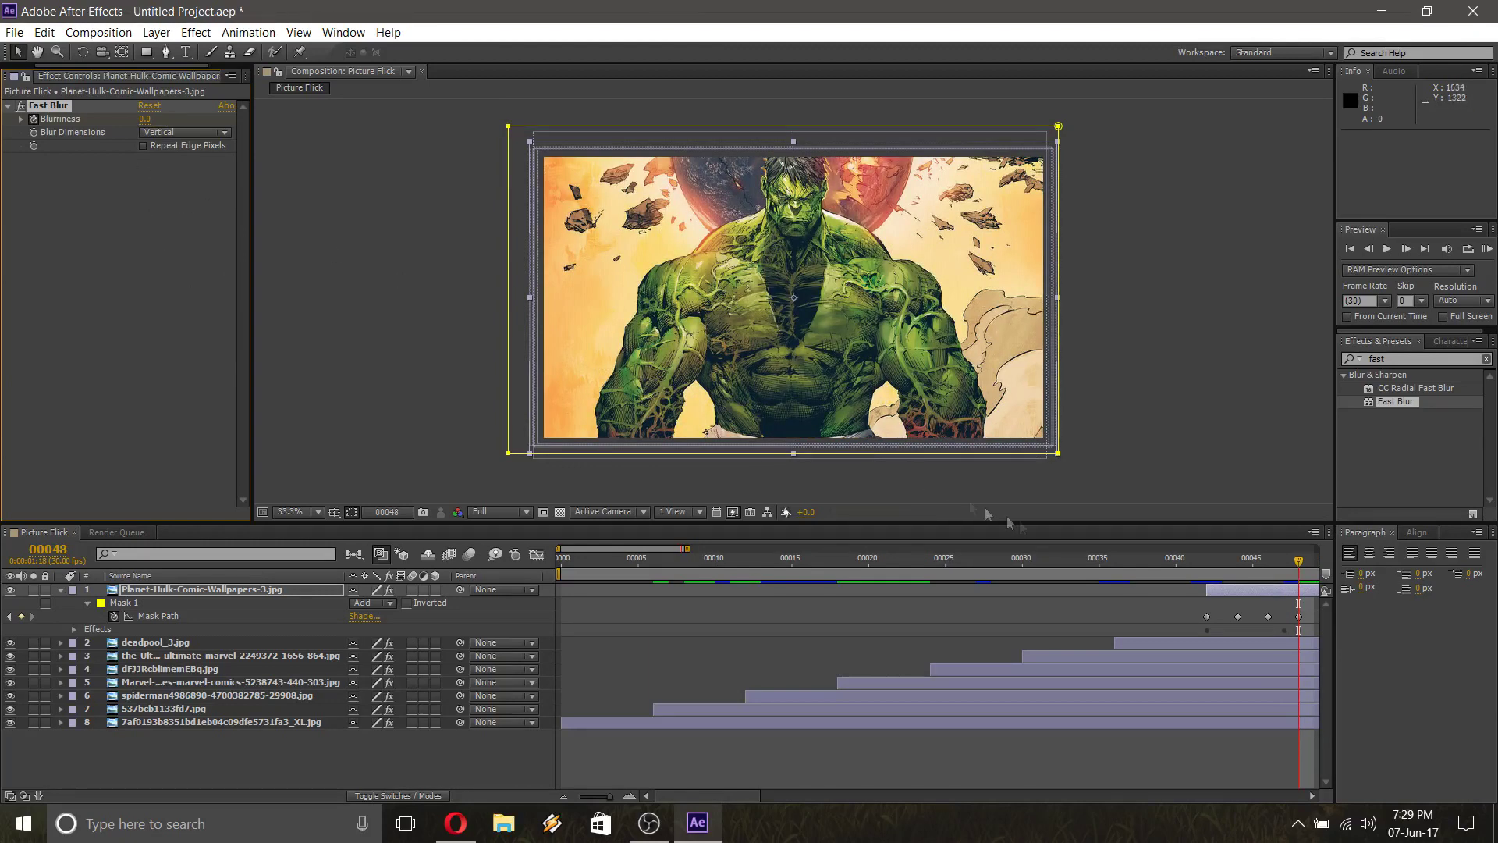
Step back through the Hulk reveal to frame 45, increase its Mask Feather to about 202 pixels, and return to frame 48
{"action": "key", "text": "Page_Up"}
{"action": "key", "text": "Page_Up"}
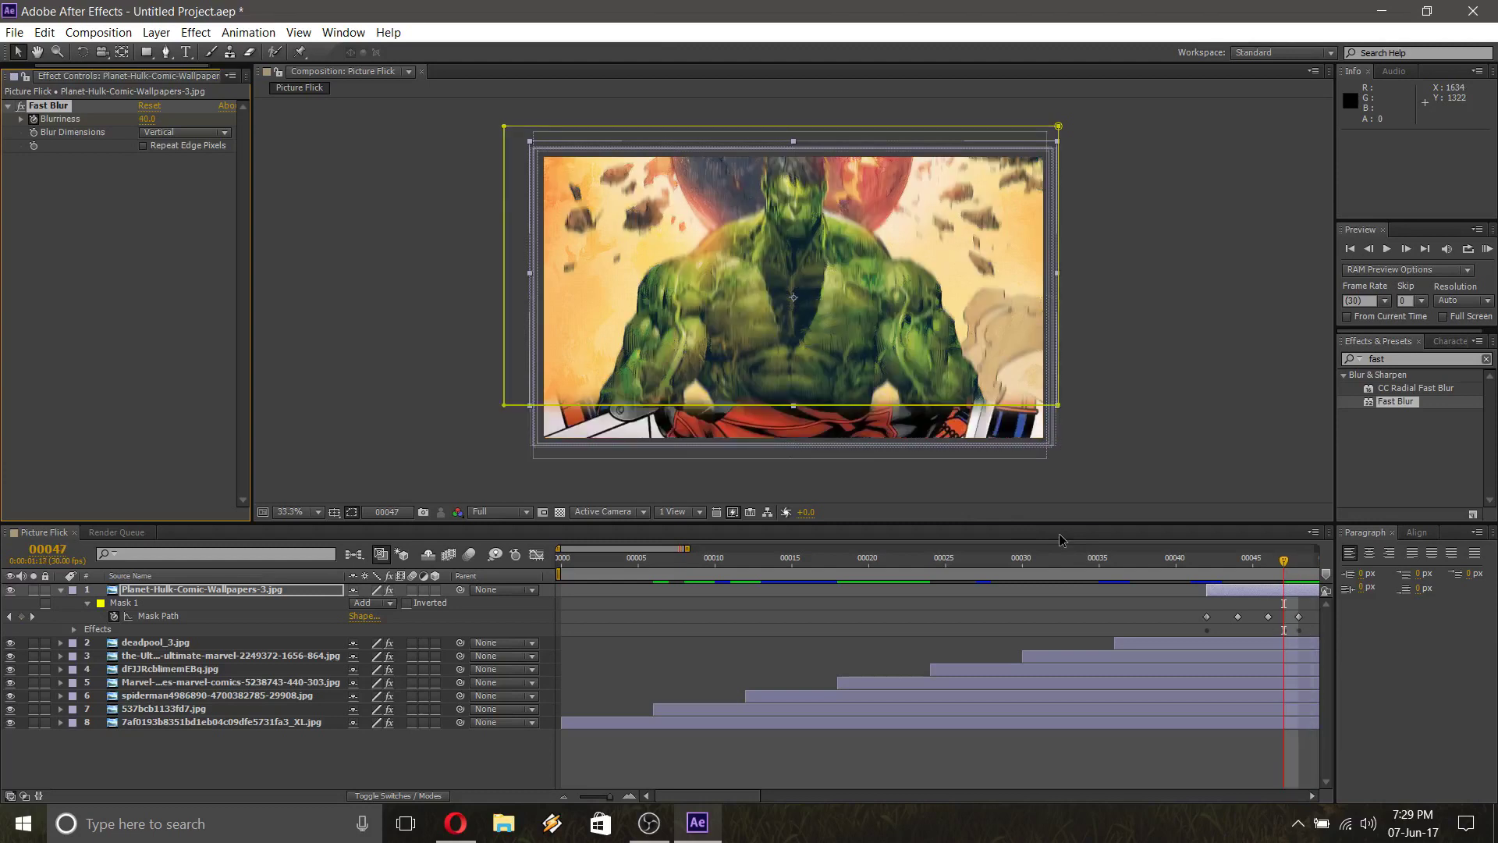
{"action": "key", "text": "Page_Up"}
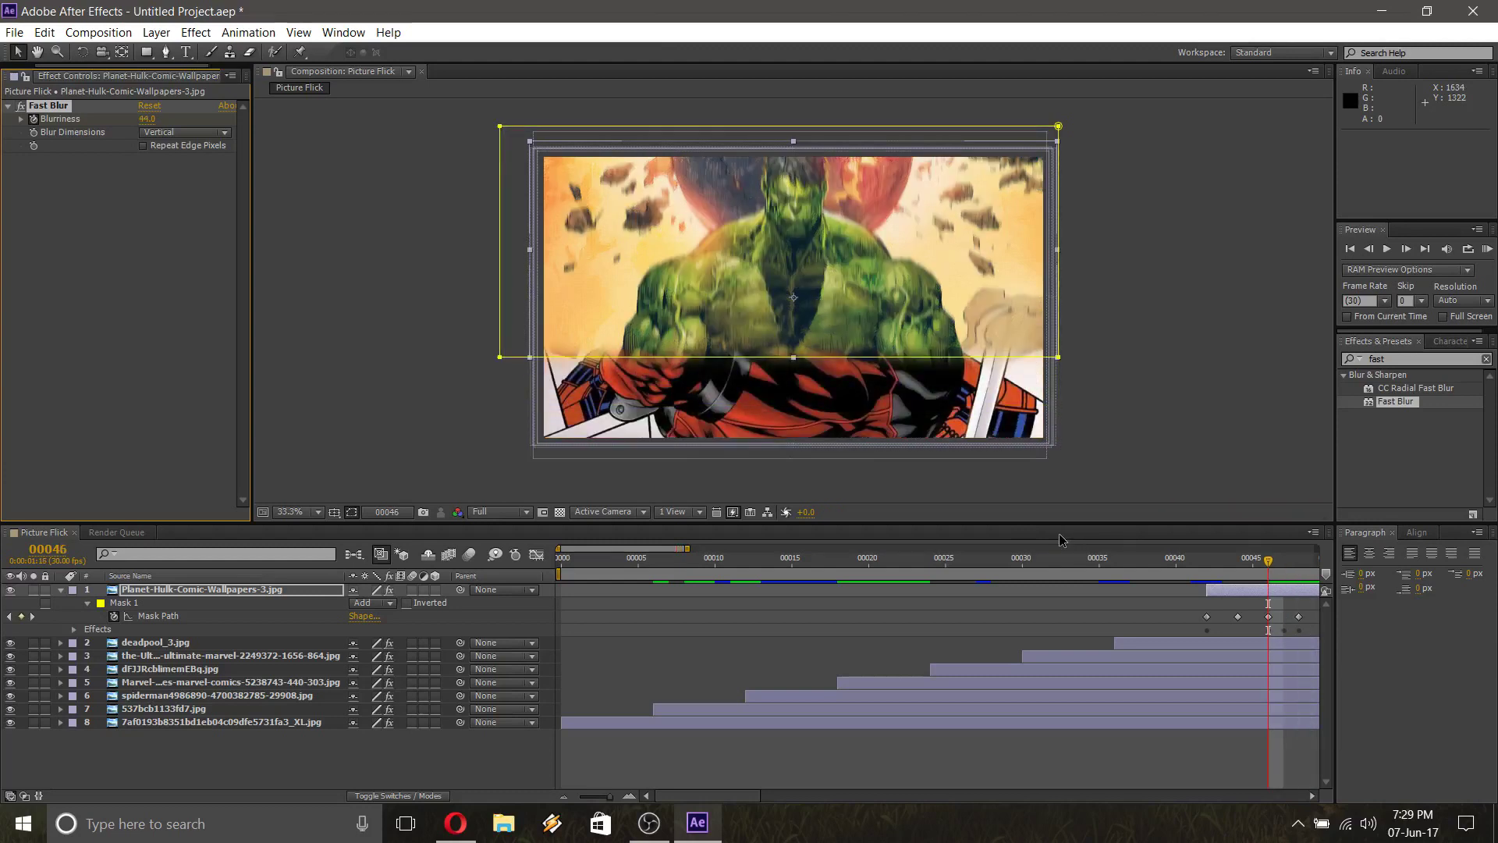
{"action": "key", "text": "Page_Up"}
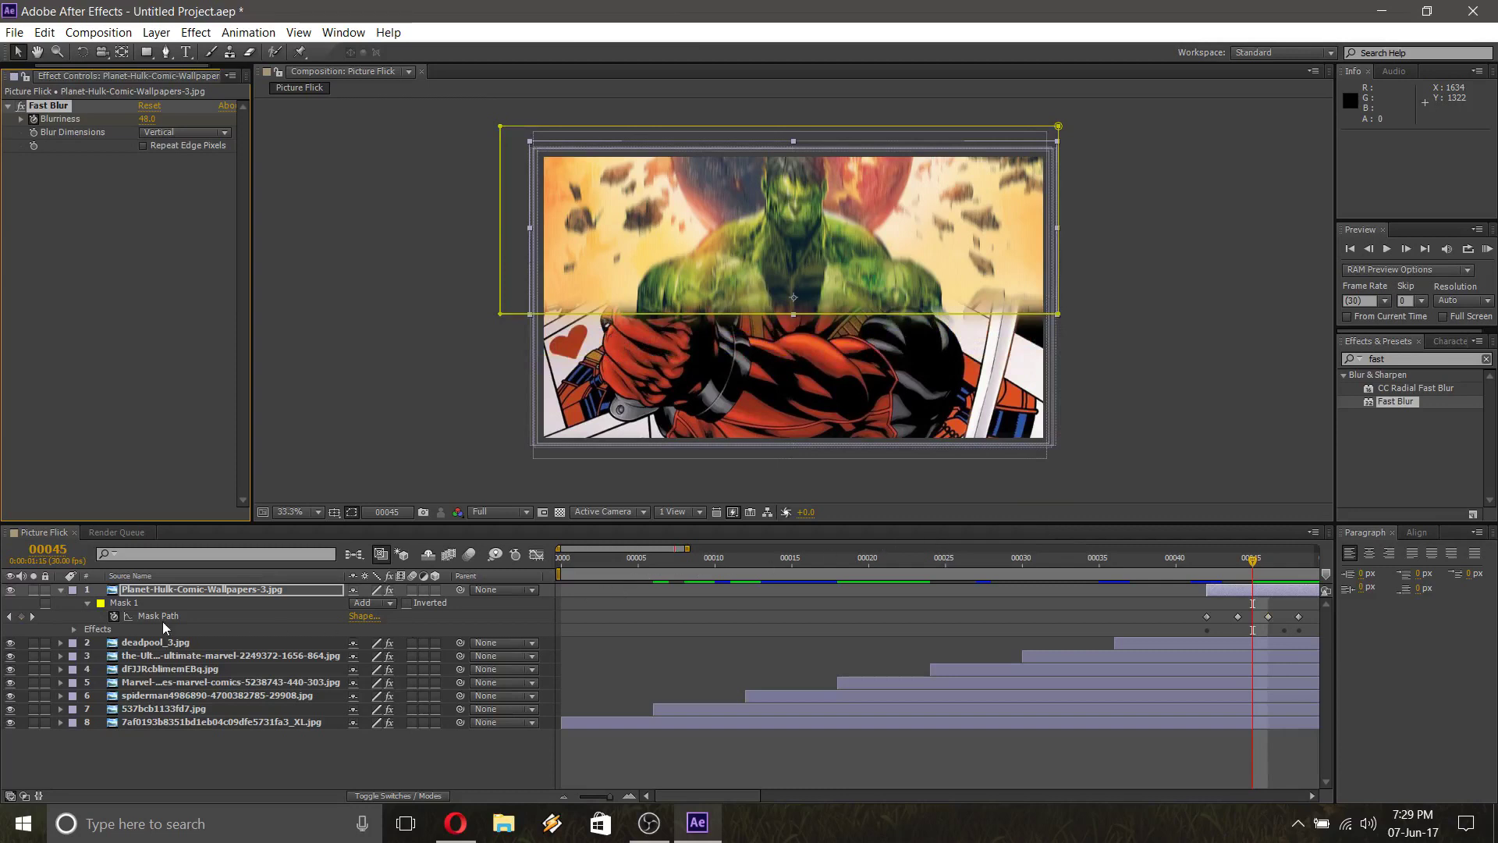
{"action": "key", "text": "f"}
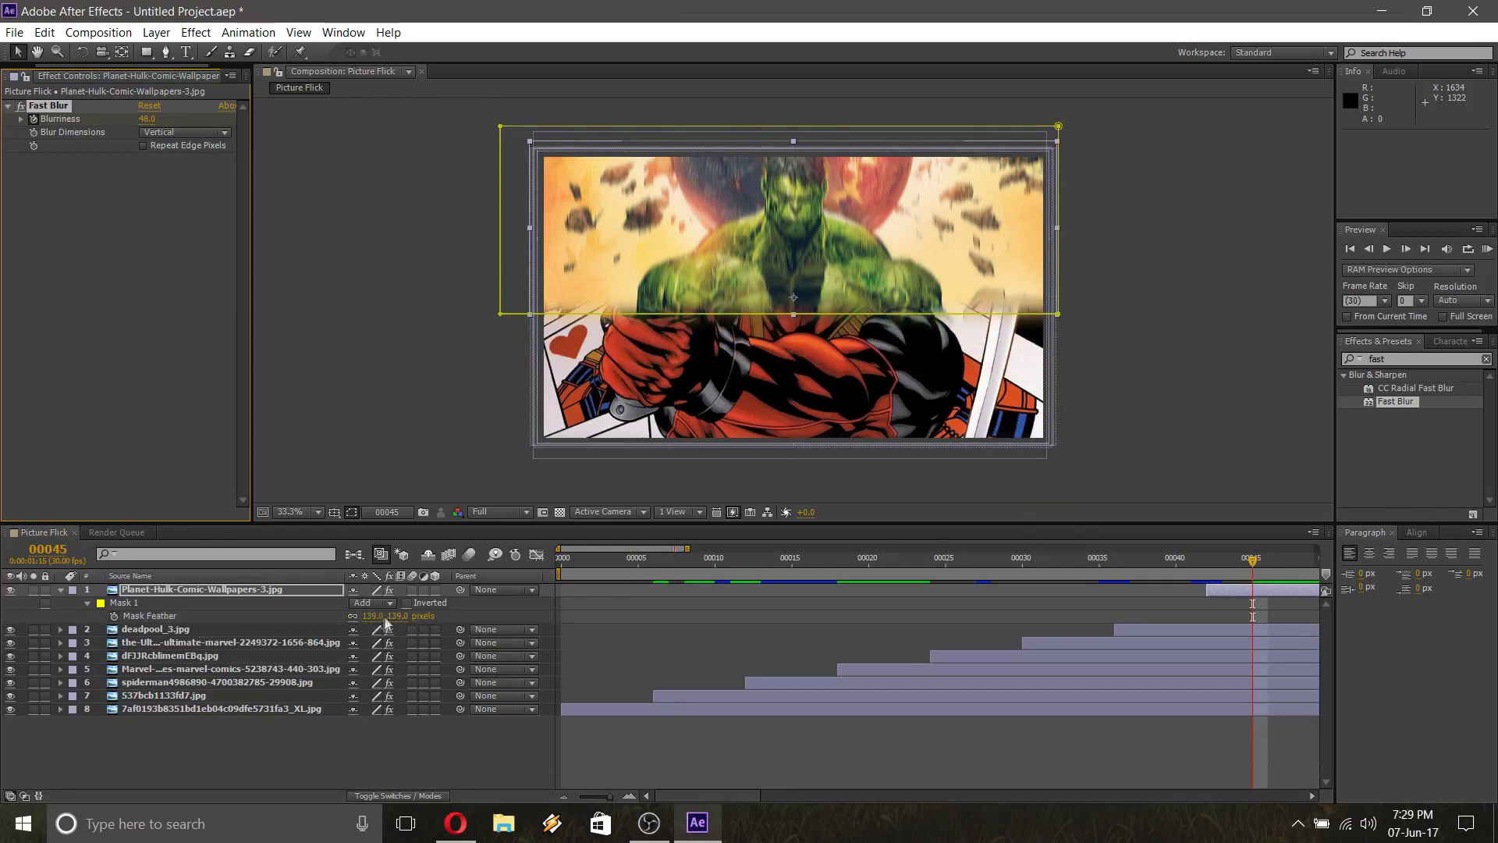
{"action": "left_click_drag", "start_coordinate": [388, 616], "coordinate": [445, 616]}
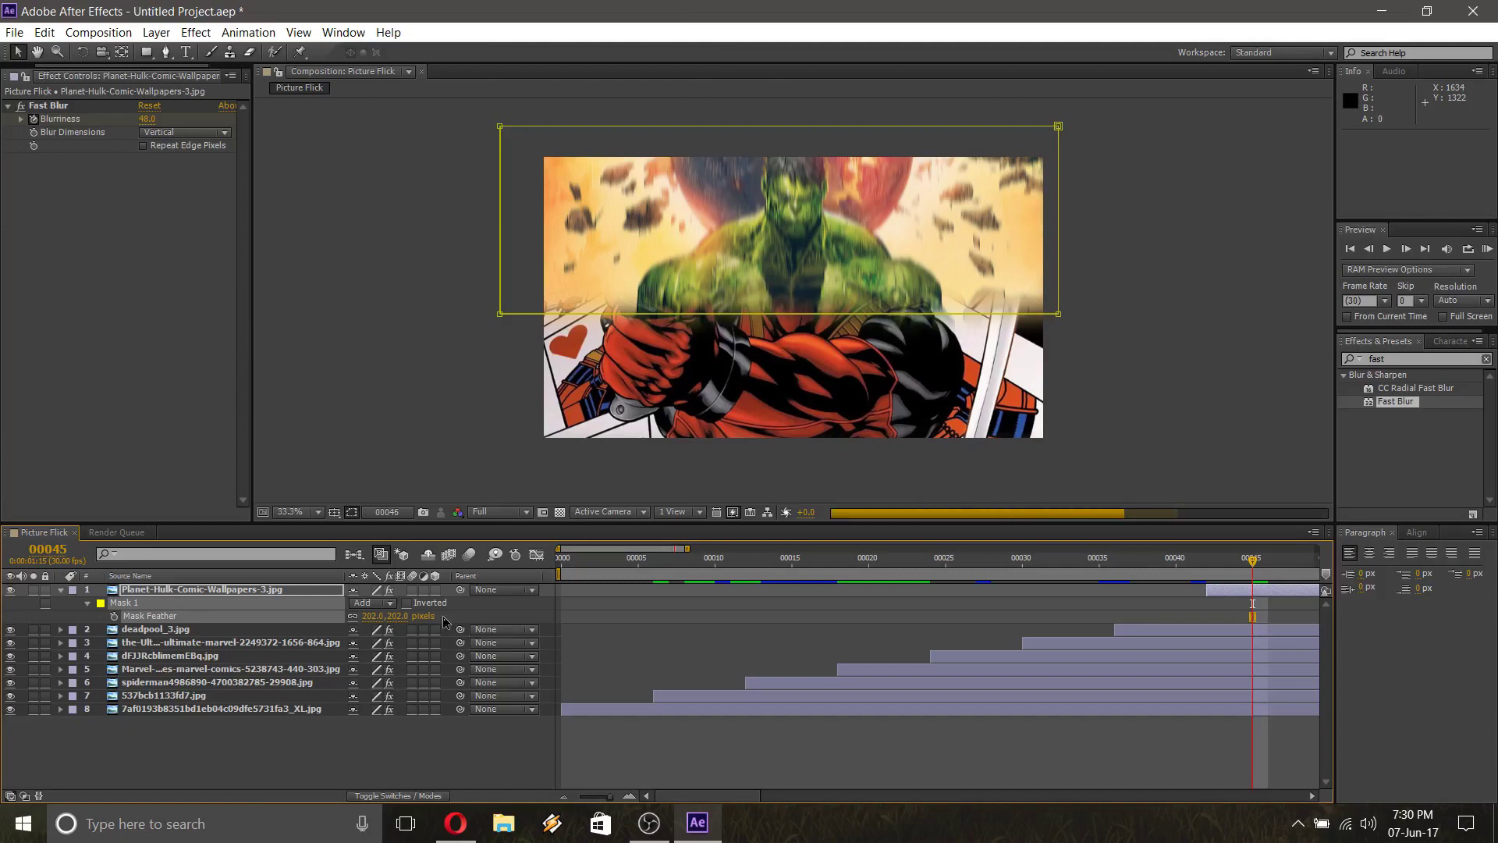
{"action": "key", "text": "Page_Down"}
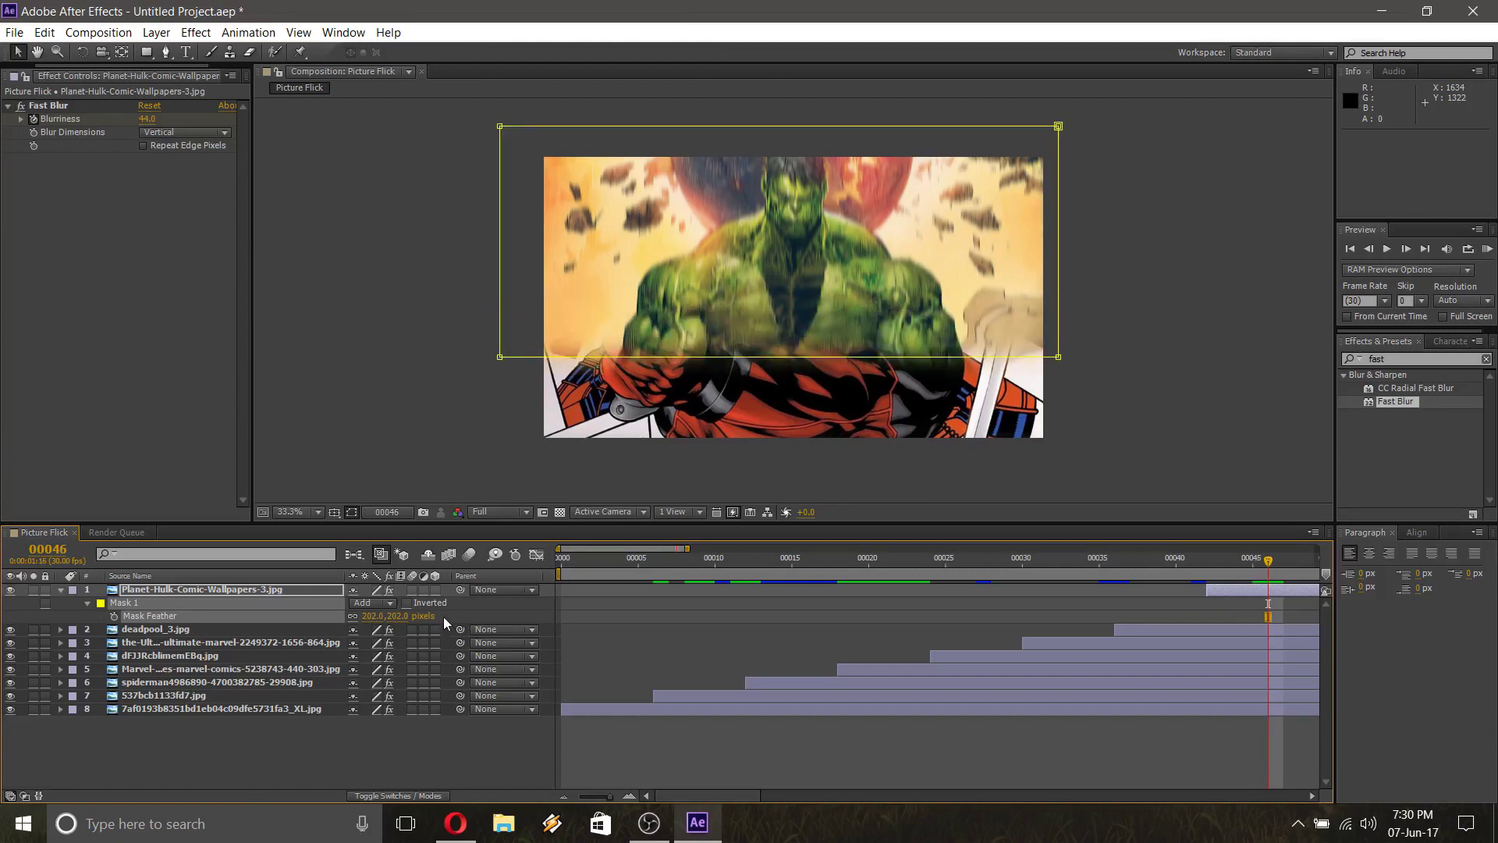
{"action": "key", "text": "Page_Down"}
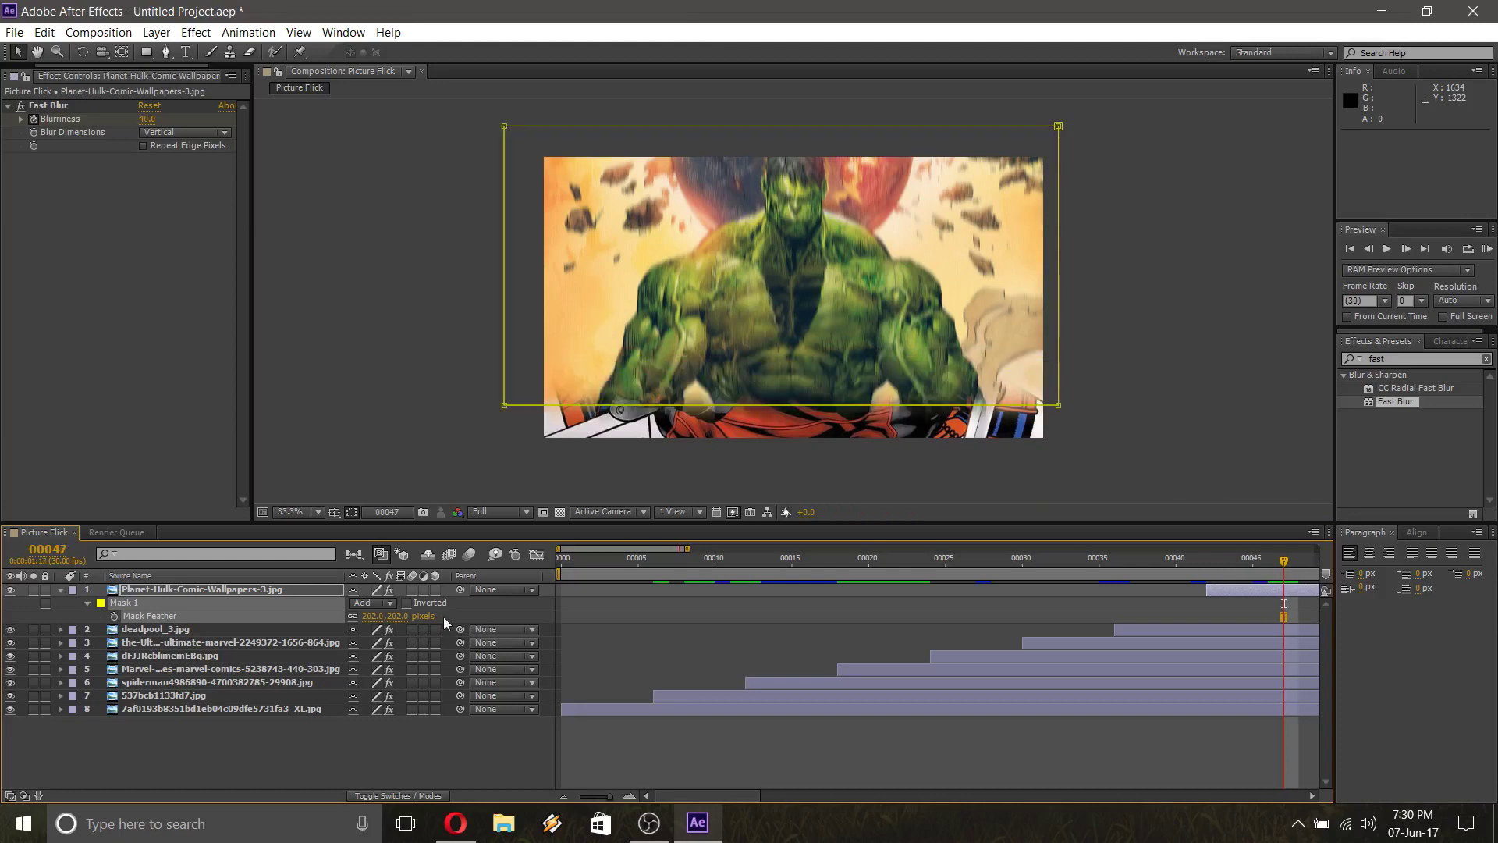
{"action": "key", "text": "Page_Down"}
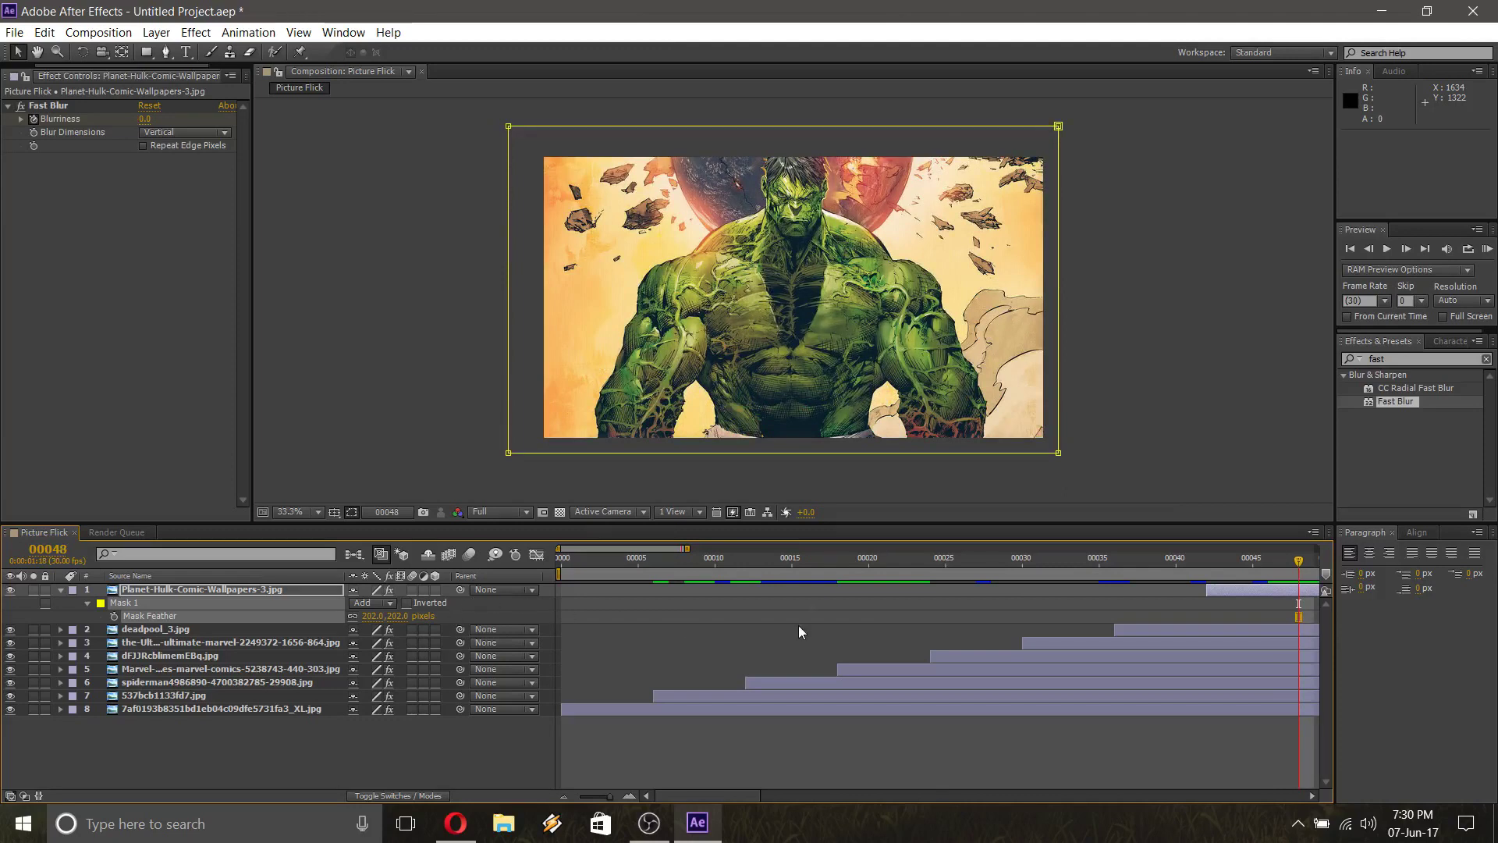
Collapse the Hulk layer and add the Captain America picture, the b7f24b0 JPG, centred in the composition as the uppermost layer
{"action": "left_click", "coordinate": [62, 592]}
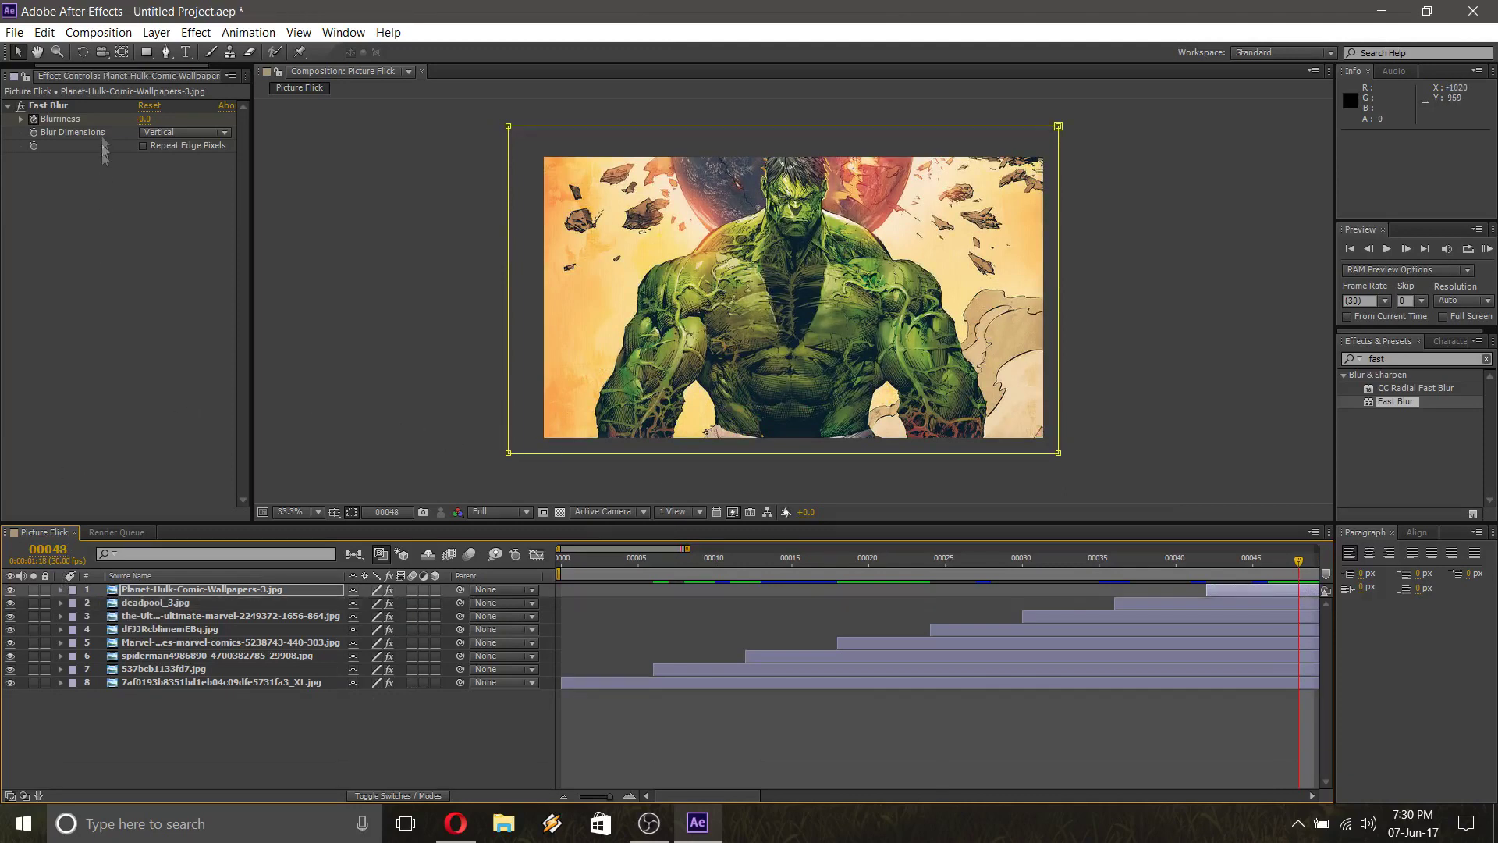
{"action": "left_click", "coordinate": [27, 74]}
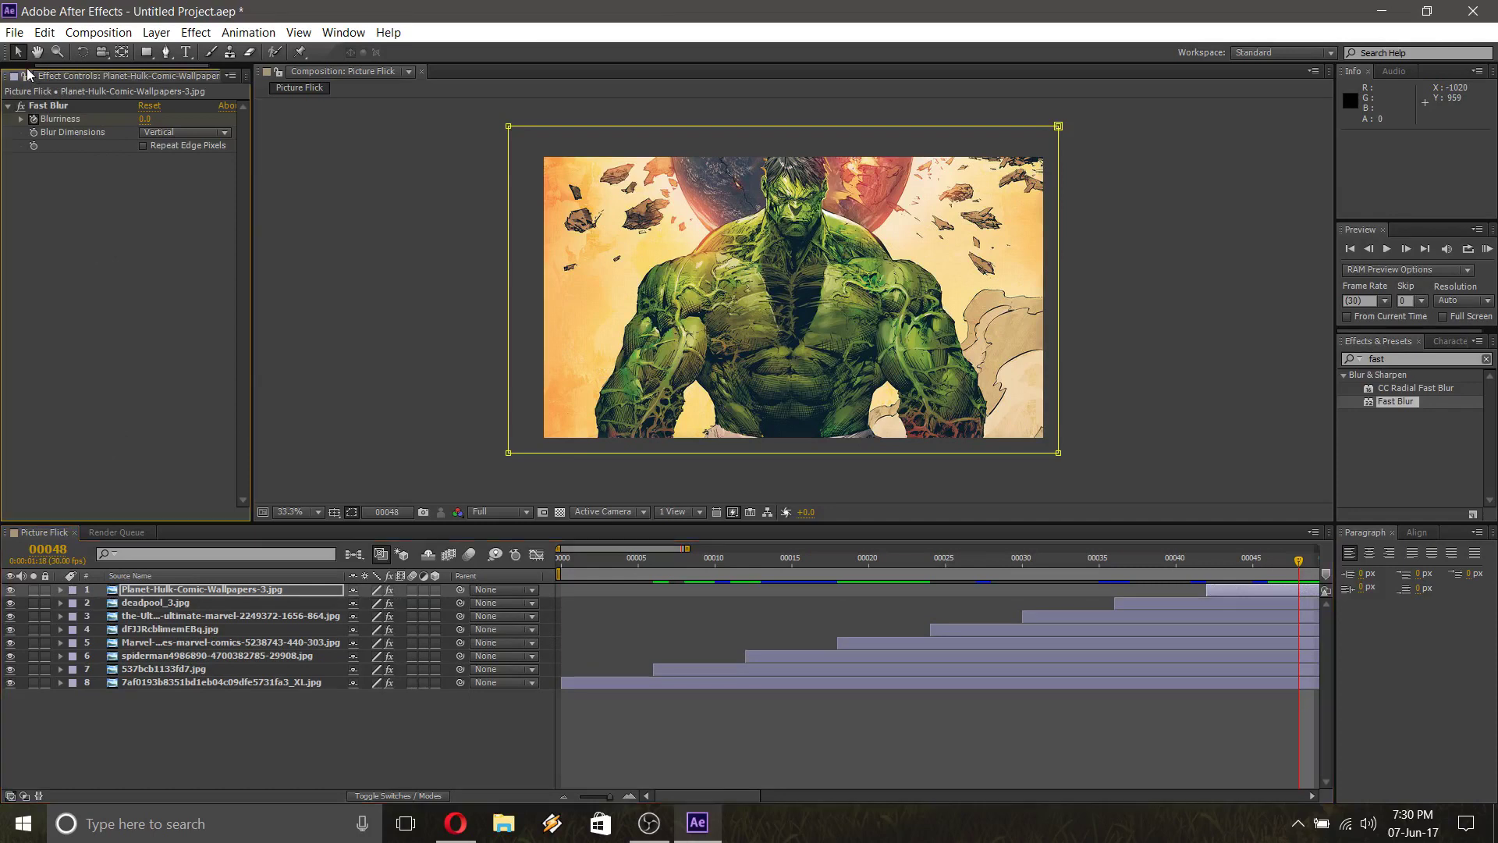
{"action": "left_click", "coordinate": [26, 76]}
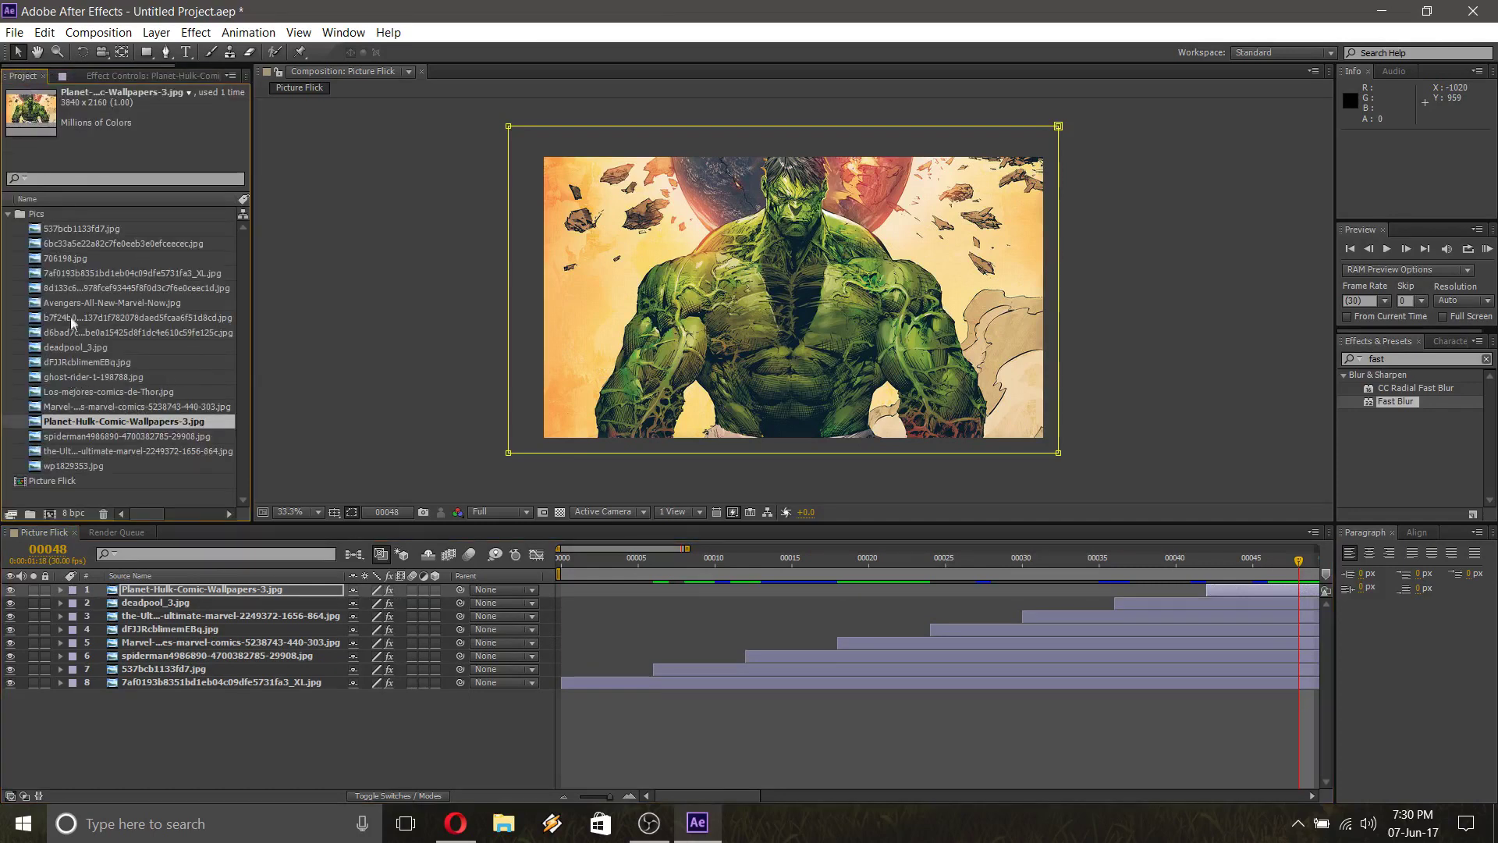
{"action": "left_click", "coordinate": [71, 258]}
{"action": "left_click", "coordinate": [73, 245]}
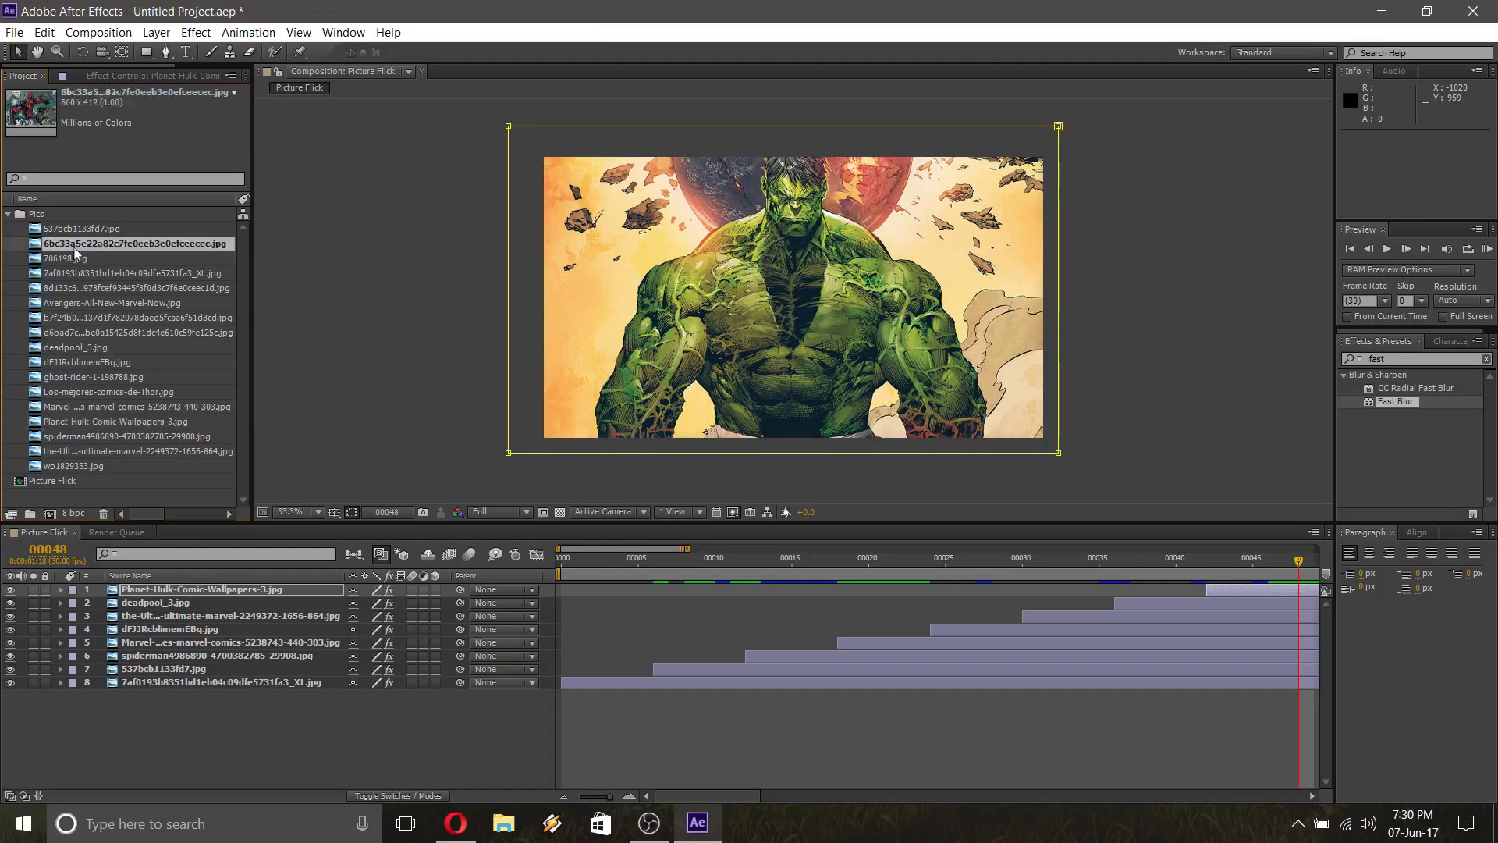
{"action": "left_click", "coordinate": [83, 289]}
{"action": "left_click", "coordinate": [82, 316]}
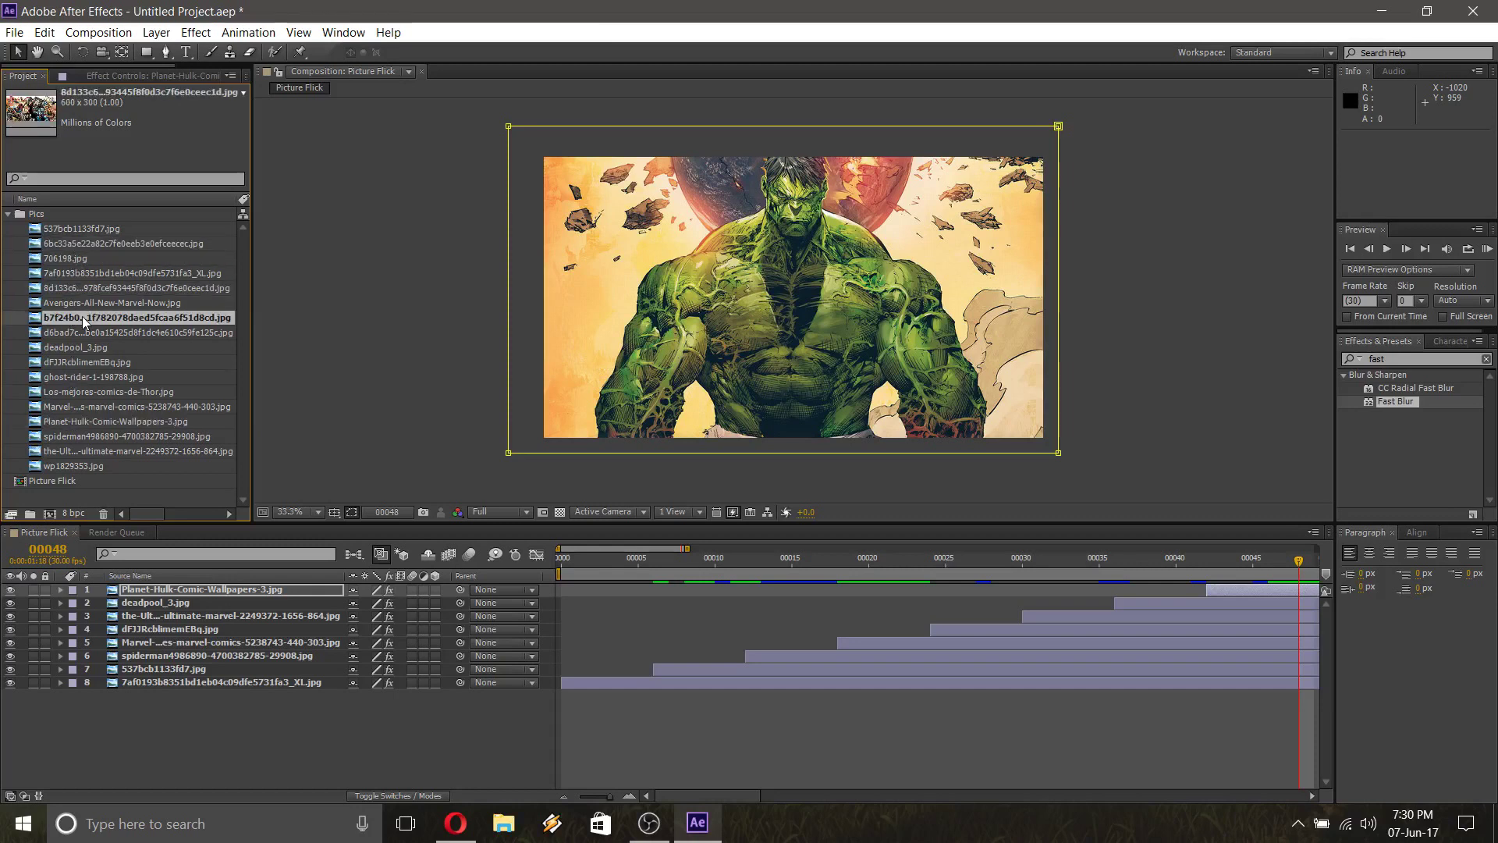
{"action": "left_click", "coordinate": [82, 274]}
{"action": "left_click_drag", "start_coordinate": [92, 317], "coordinate": [794, 297]}
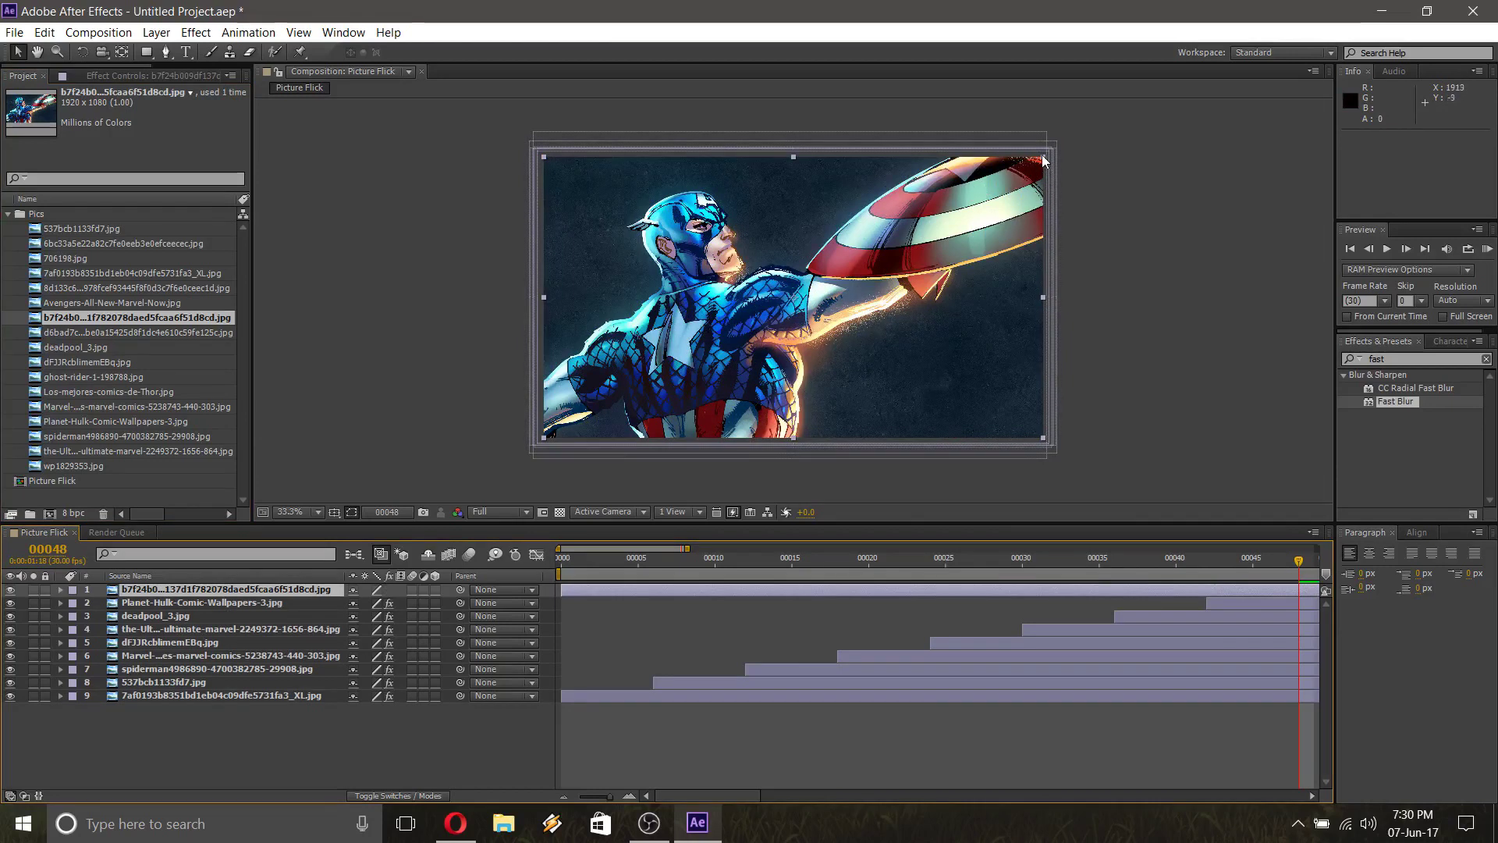
Scale the Captain America picture to about 102% by 105% and trim the layer to start at frame 48
{"action": "left_click_drag", "start_coordinate": [1043, 155], "coordinate": [1045, 147]}
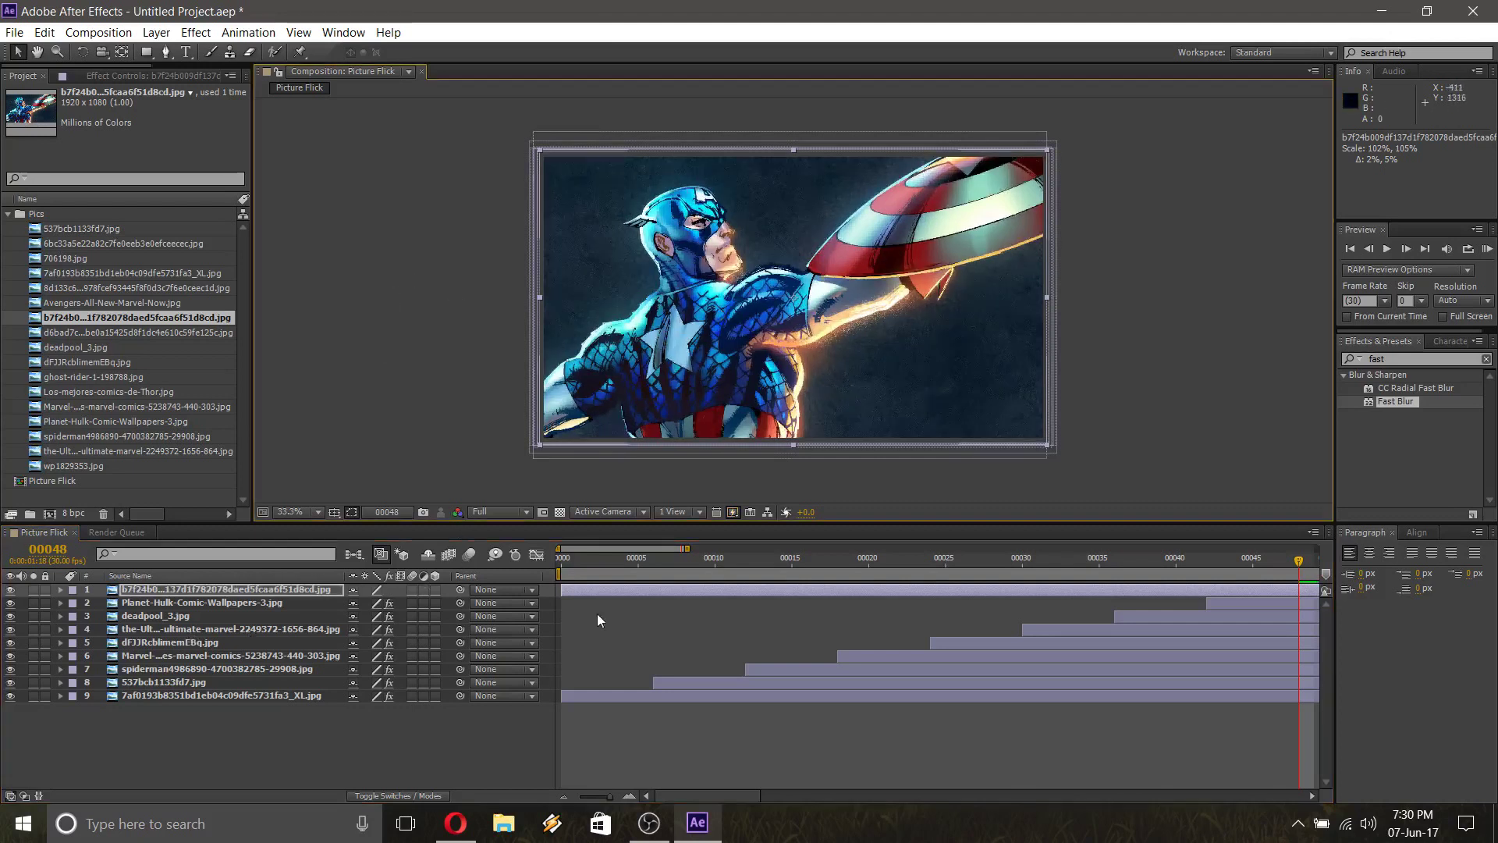
{"action": "left_click_drag", "start_coordinate": [976, 590], "coordinate": [1303, 587]}
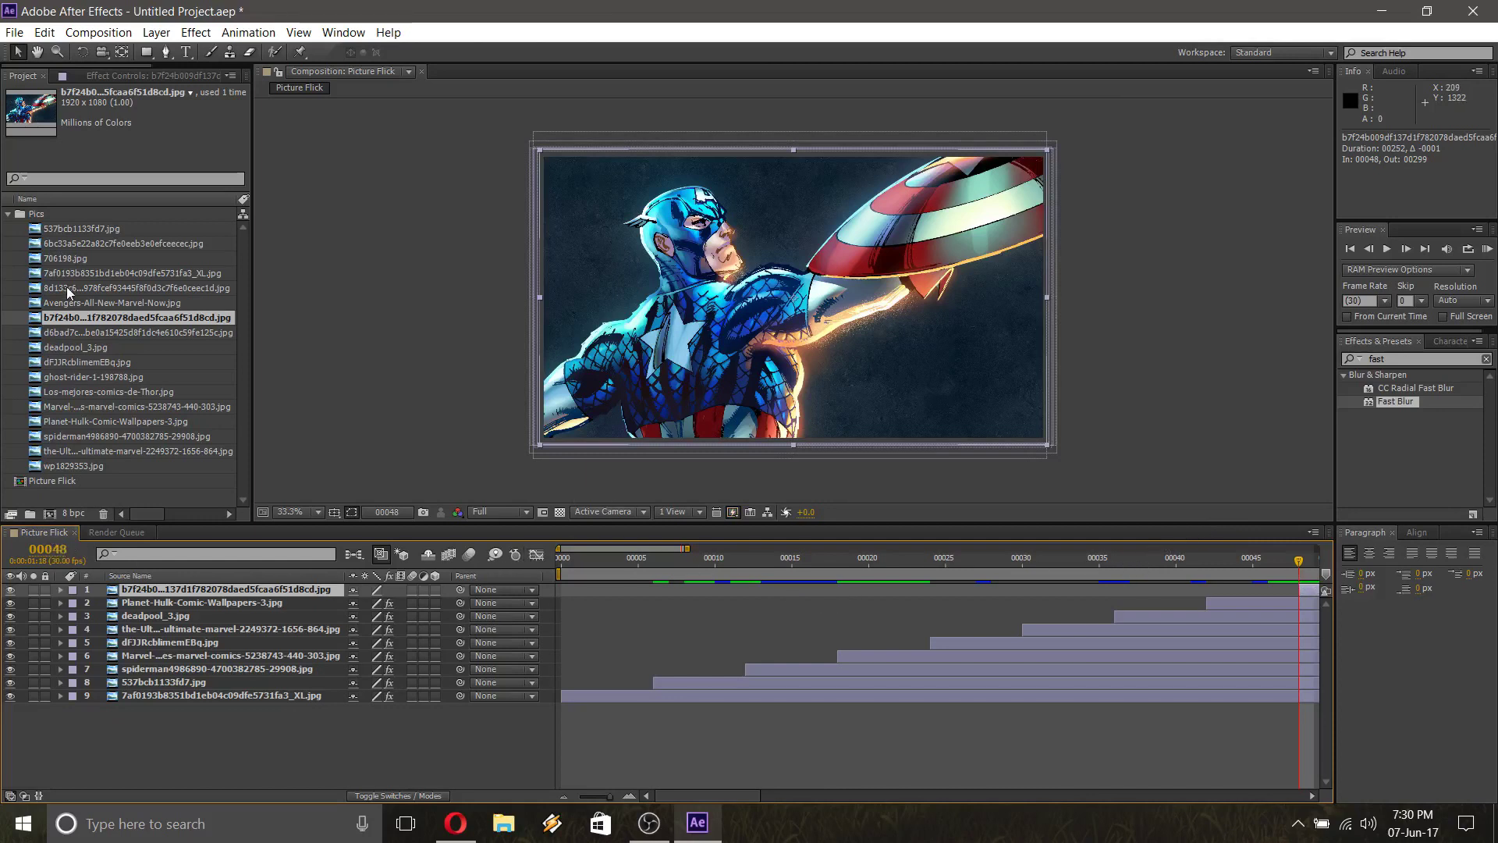
Draw a rectangular mask over about the upper 10 percent of the Captain America picture and keyframe its Mask Path at frame 48
{"action": "left_click", "coordinate": [146, 51]}
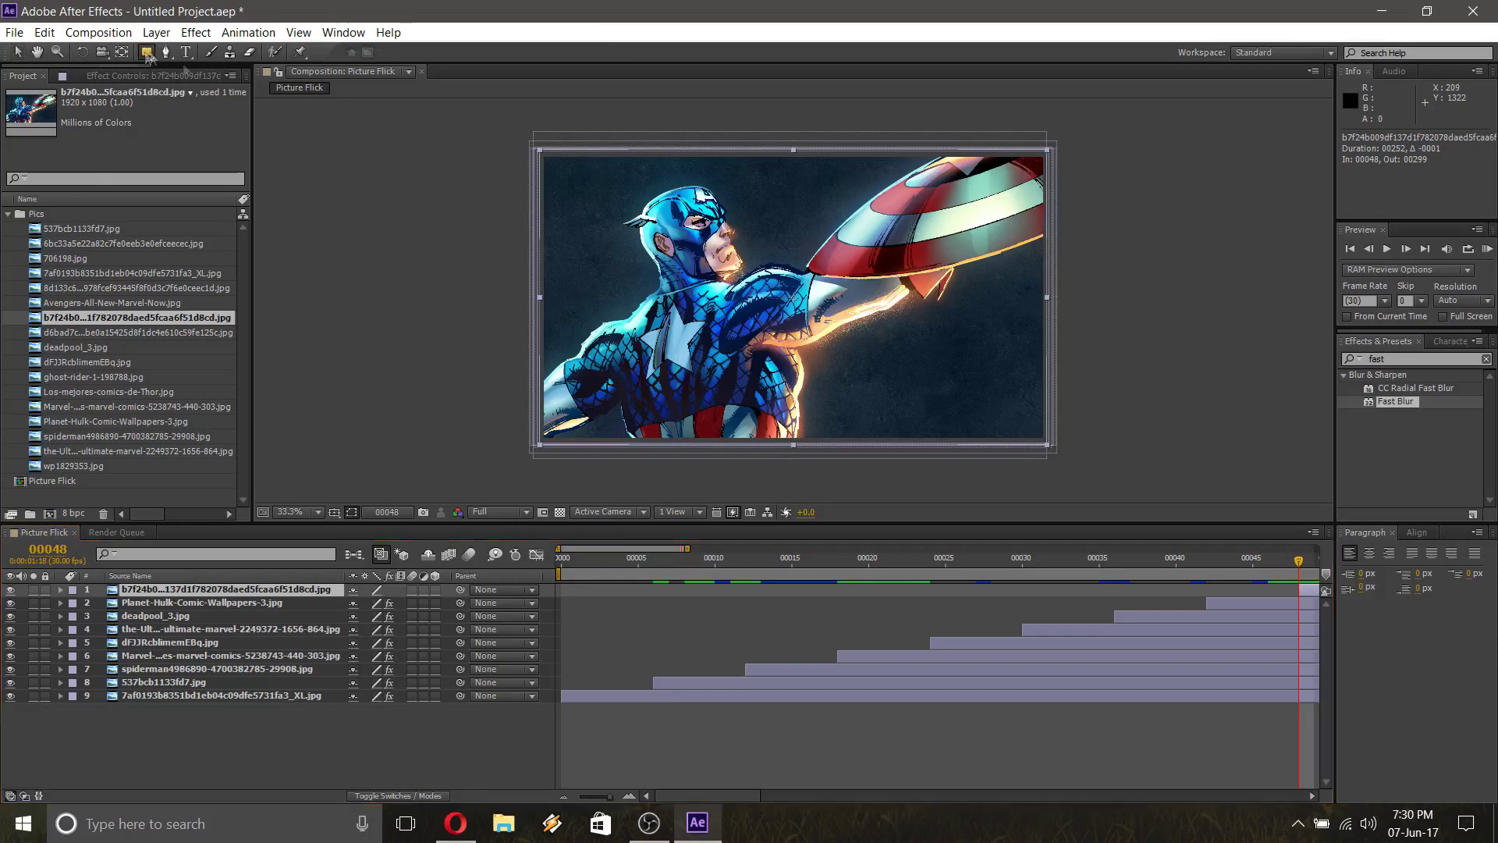
{"action": "left_click_drag", "start_coordinate": [510, 132], "coordinate": [1069, 182]}
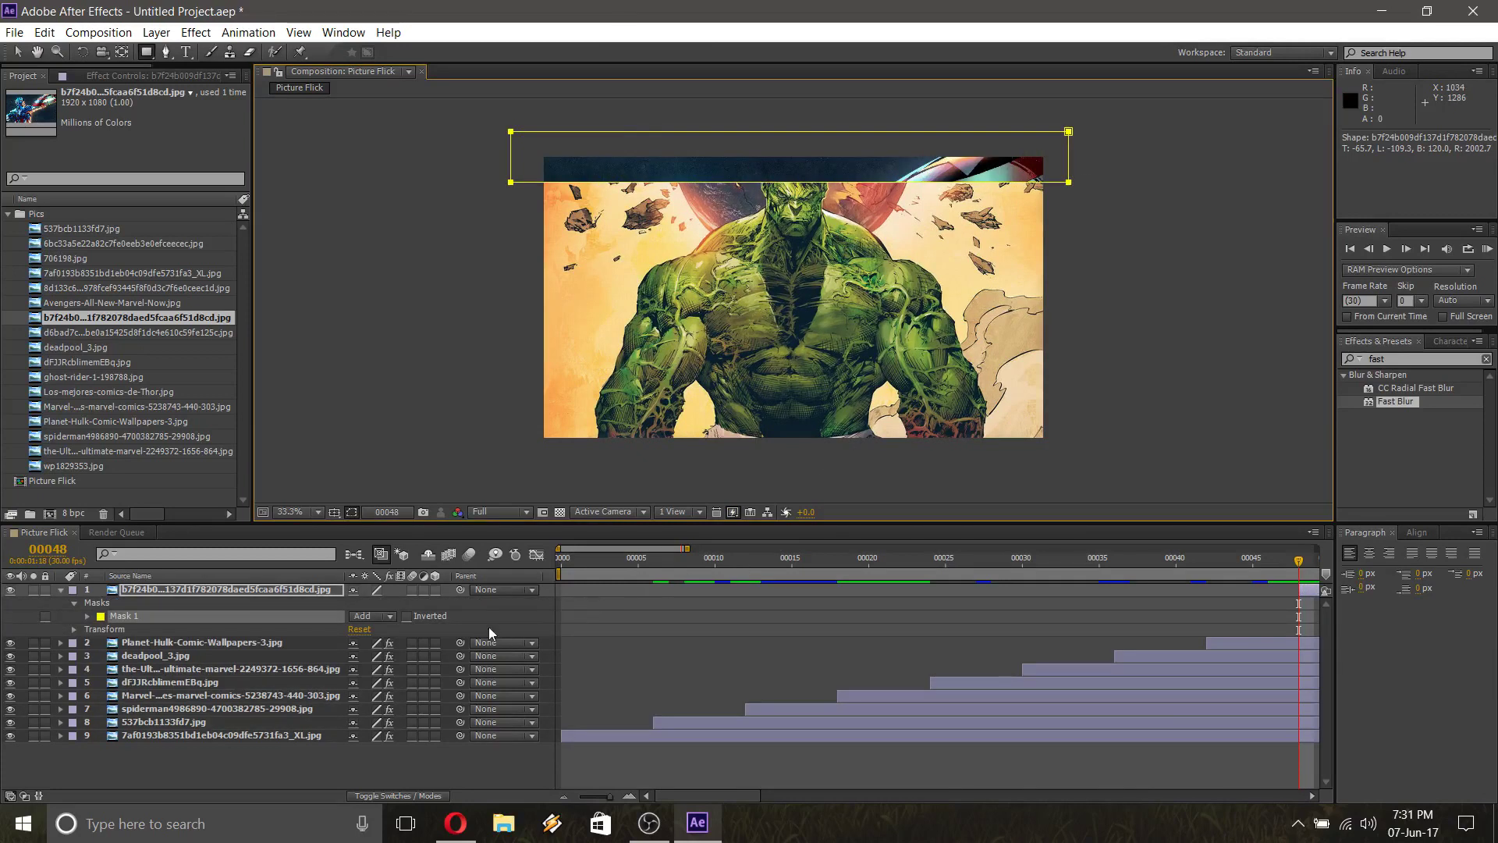
{"action": "key", "text": "m"}
{"action": "left_click", "coordinate": [112, 615]}
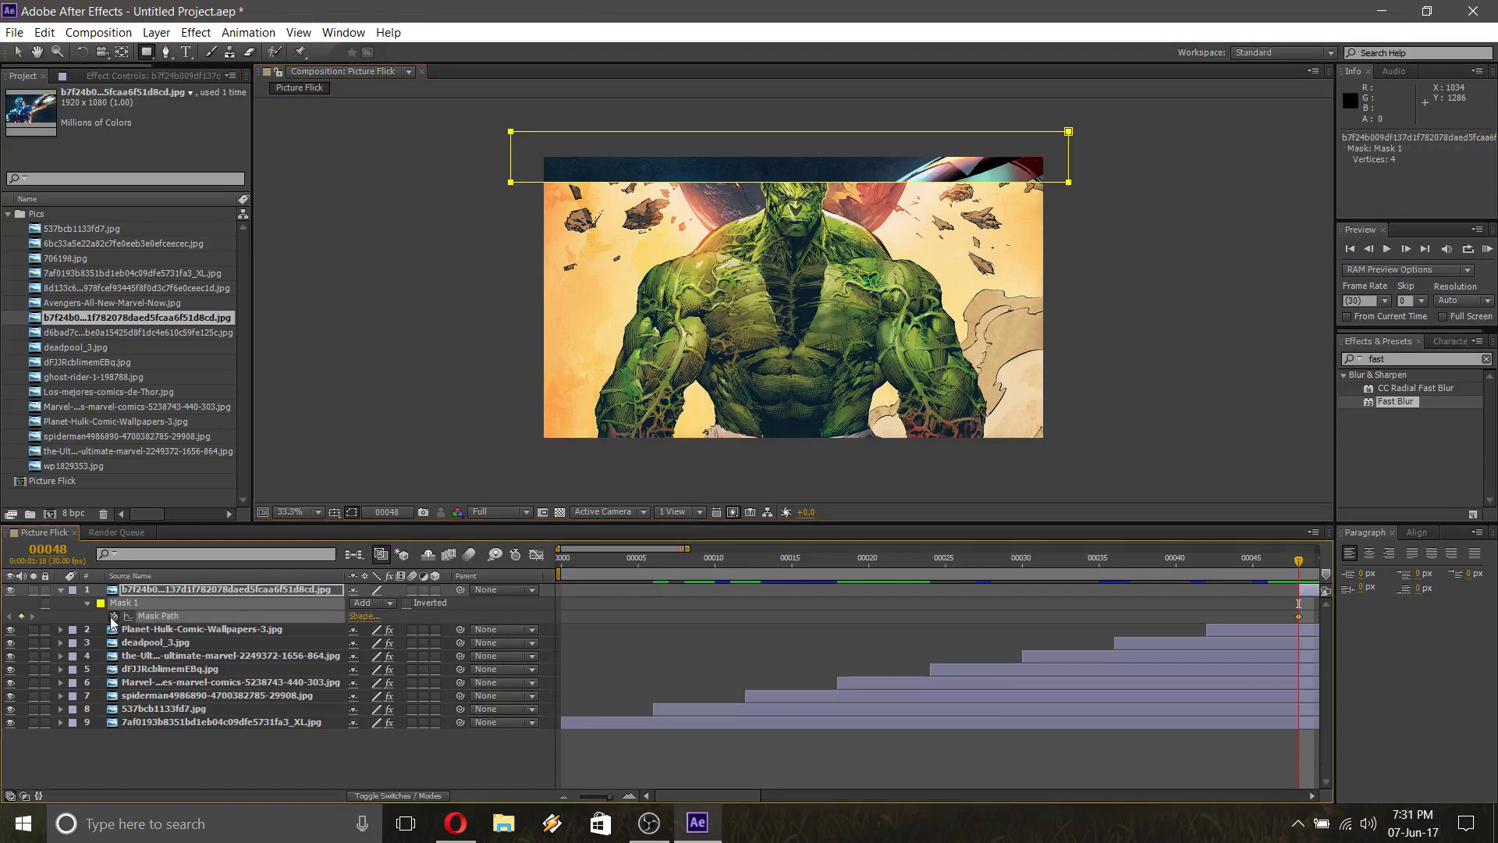
At frame 50, extend the lower edge of the Captain America mask to cover about the upper 40 percent of the picture
{"action": "left_click", "coordinate": [15, 54]}
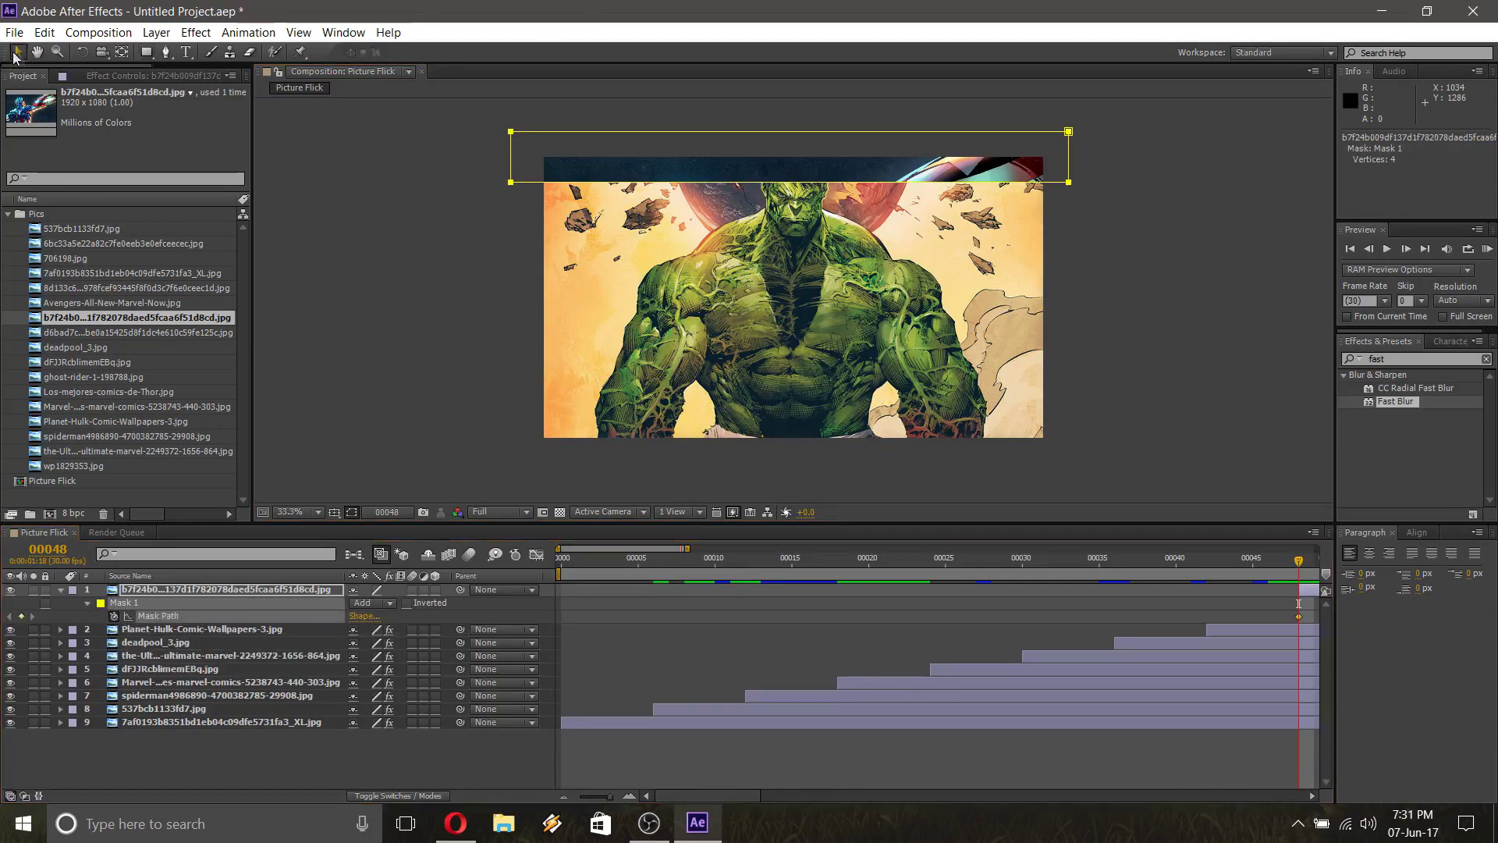
{"action": "double_click", "coordinate": [511, 183]}
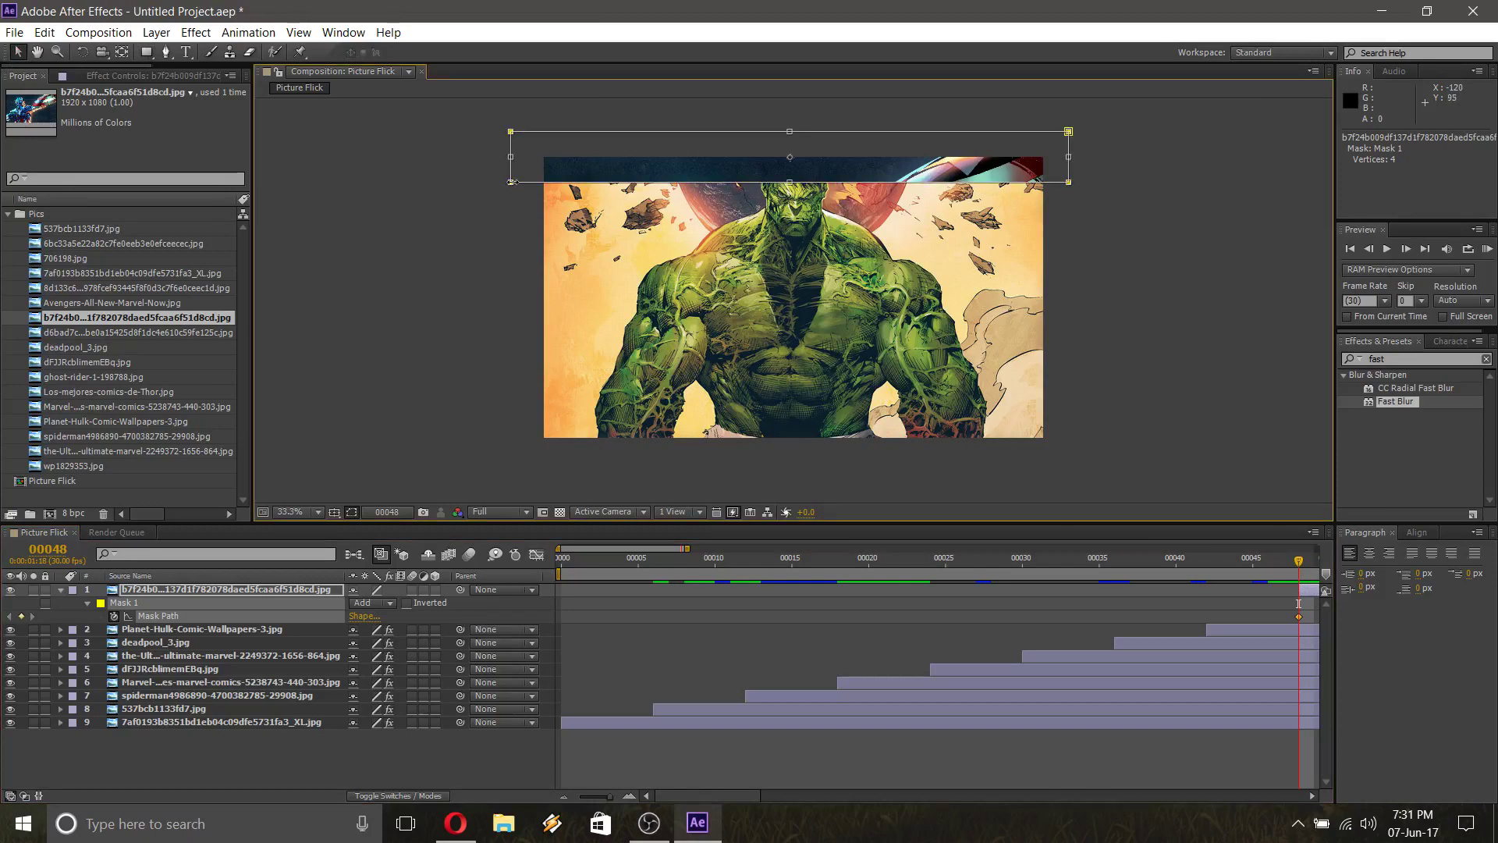
{"action": "key", "text": "Return"}
{"action": "key", "text": "Page_Down"}
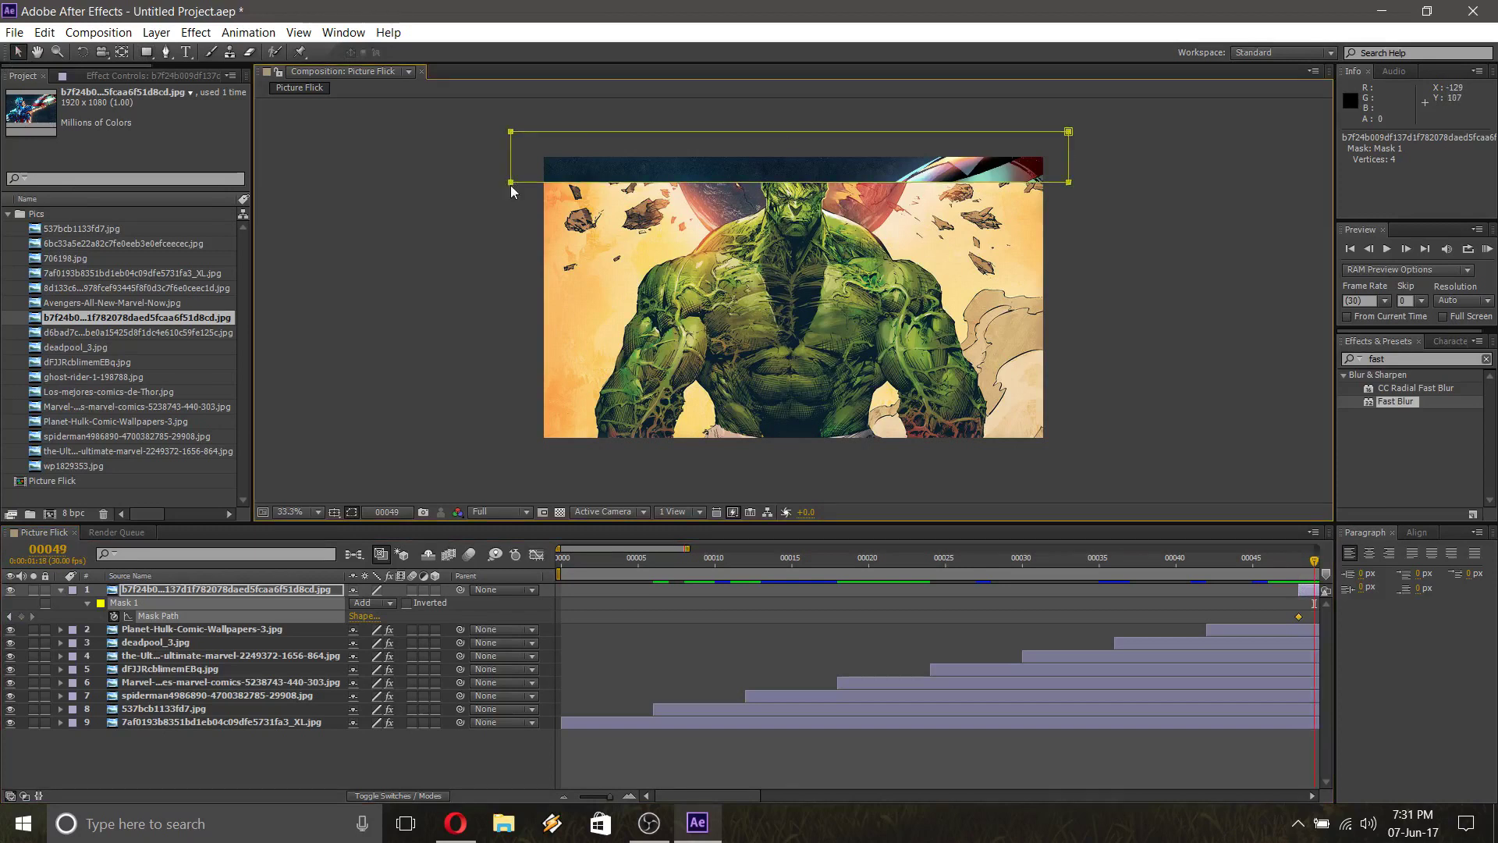
{"action": "key", "text": "Page_Down"}
{"action": "double_click", "coordinate": [511, 183]}
{"action": "left_click_drag", "start_coordinate": [512, 183], "coordinate": [519, 277]}
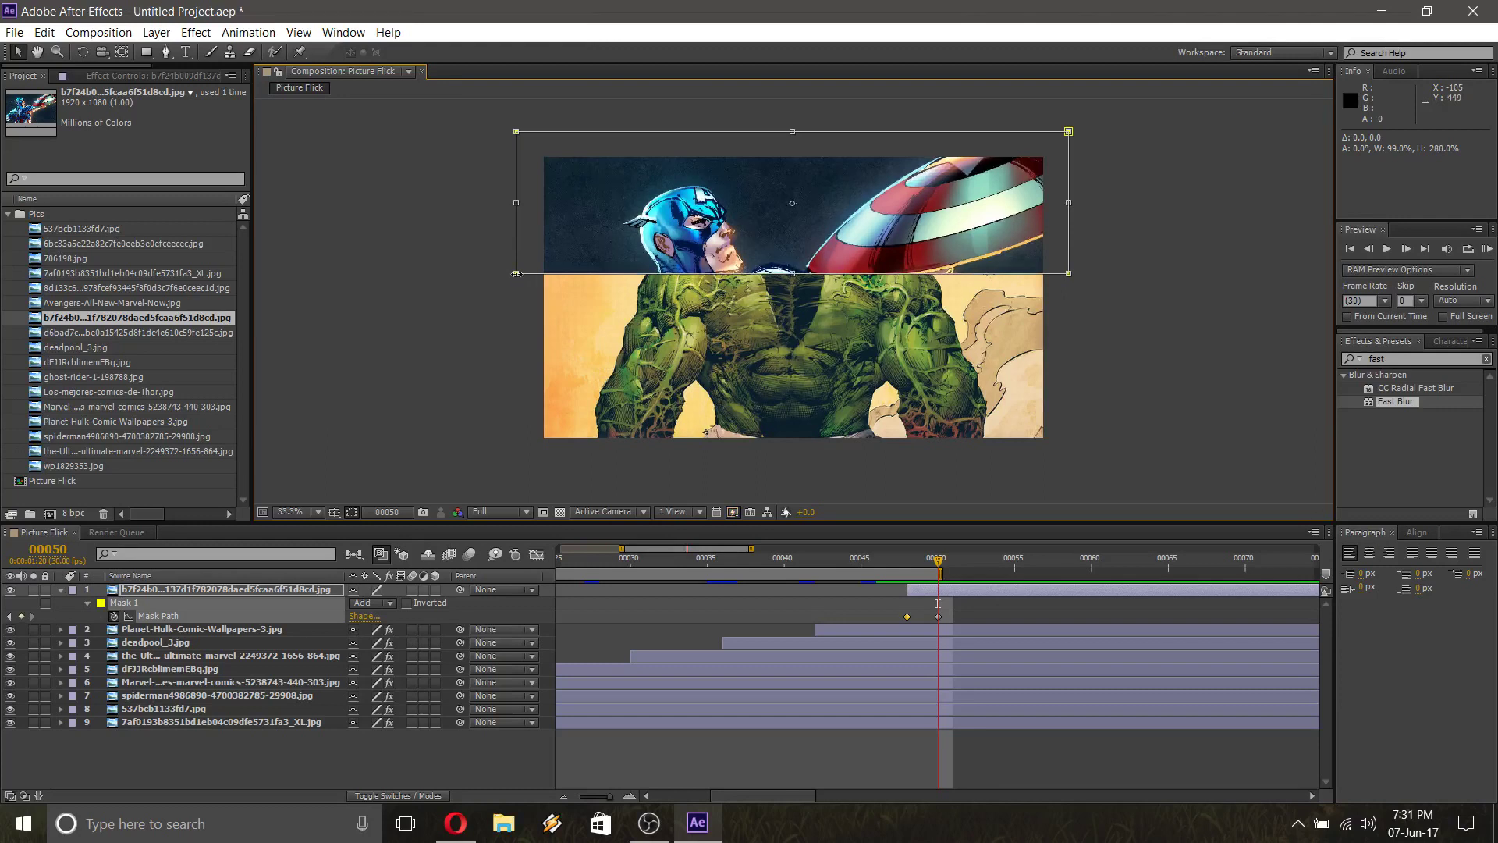
At frame 52, stretch the Captain America mask down to cover about the upper 75 percent of the picture
{"action": "key", "text": "Page_Down"}
{"action": "key", "text": "Page_Down"}
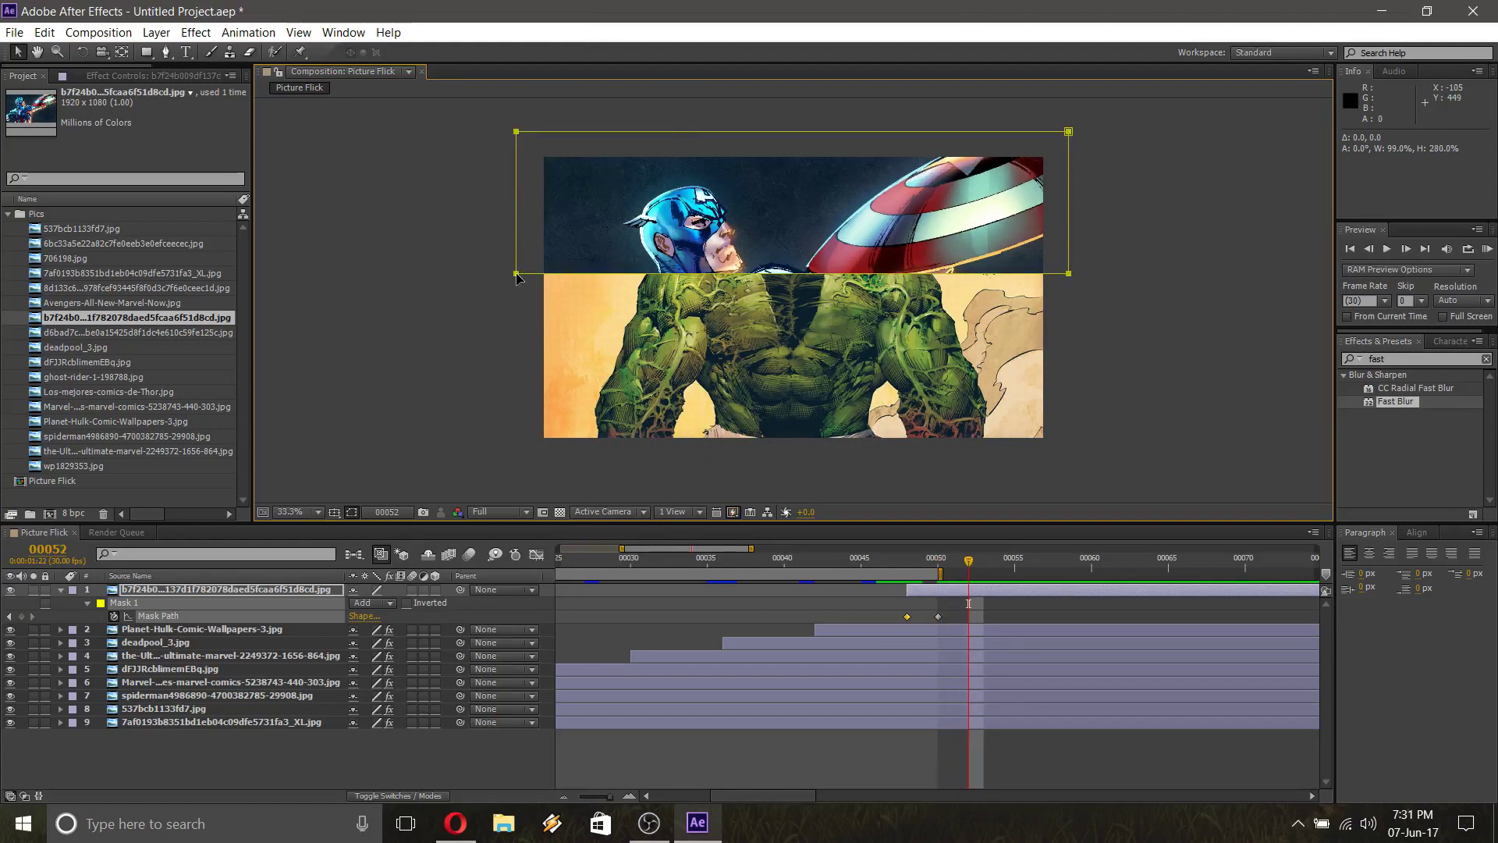
{"action": "left_click_drag", "start_coordinate": [517, 277], "coordinate": [525, 377]}
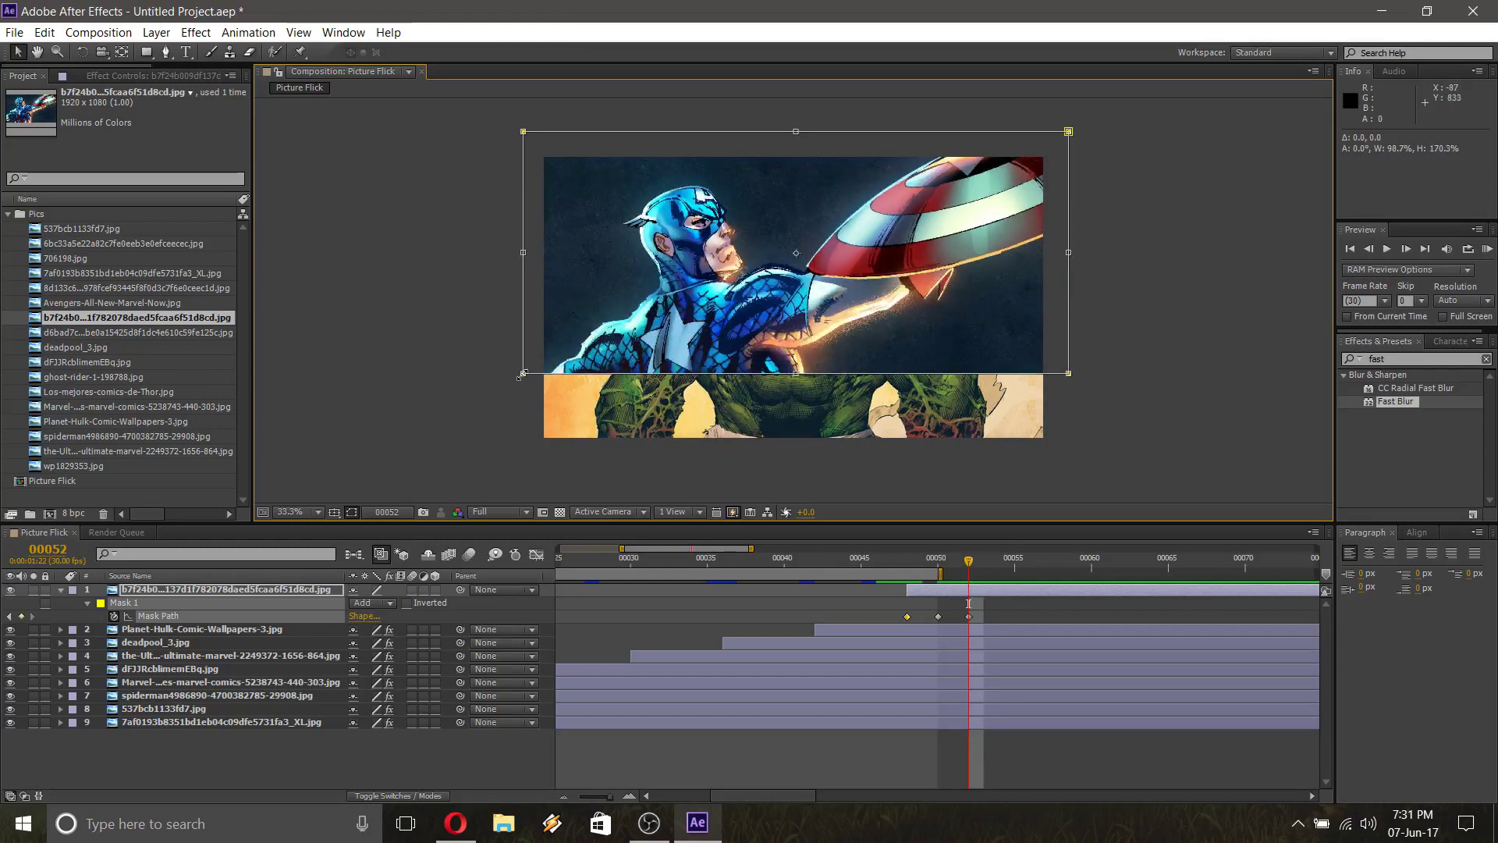
{"action": "left_click_drag", "start_coordinate": [522, 374], "coordinate": [518, 371]}
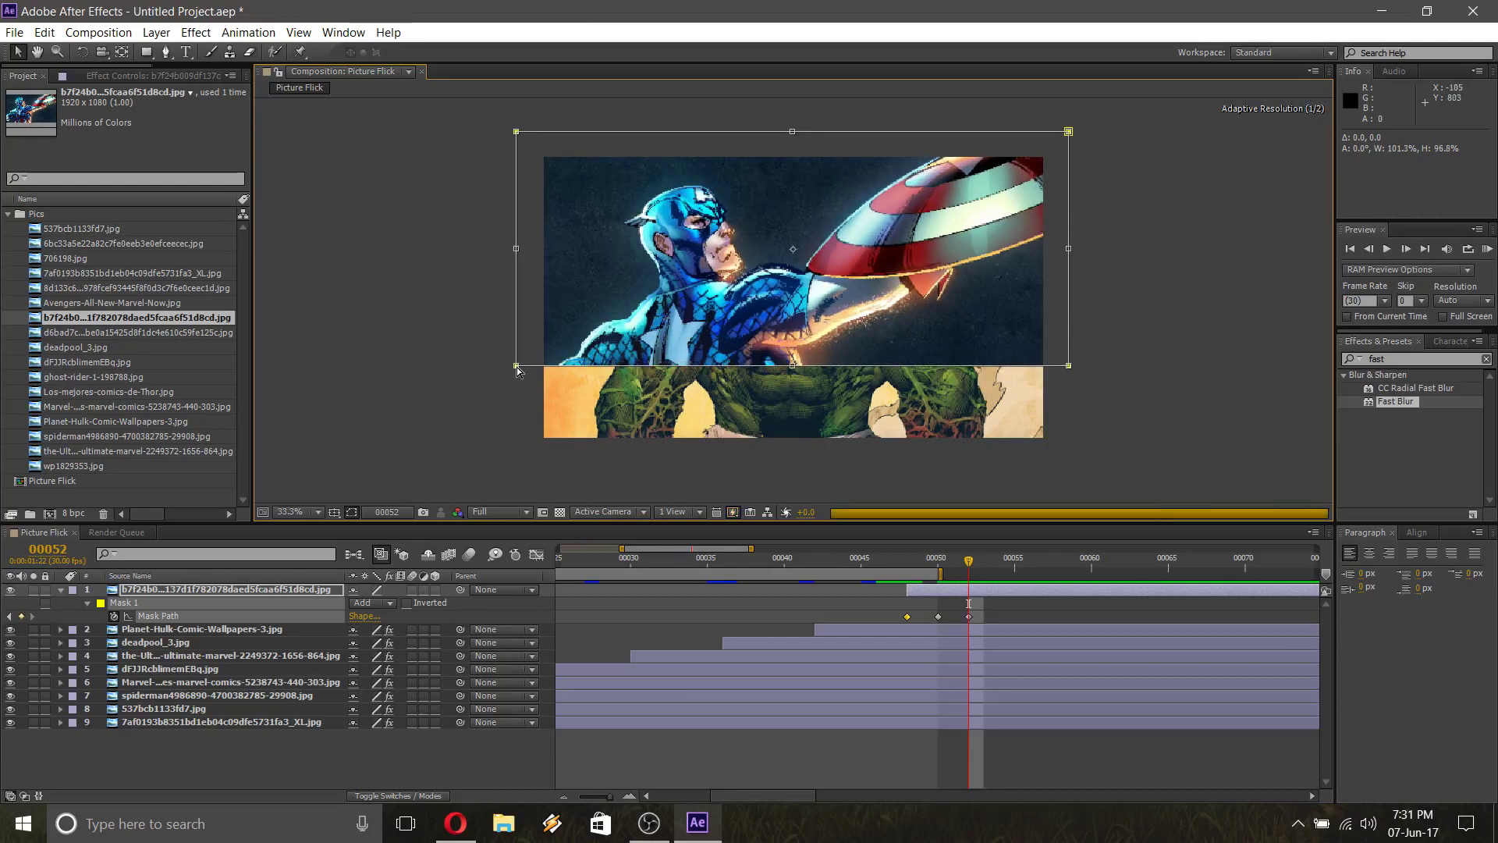
At frame 54, stretch the Captain America mask past the picture's lower edge to reveal it fully
{"action": "key", "text": "Page_Down"}
{"action": "key", "text": "Page_Down"}
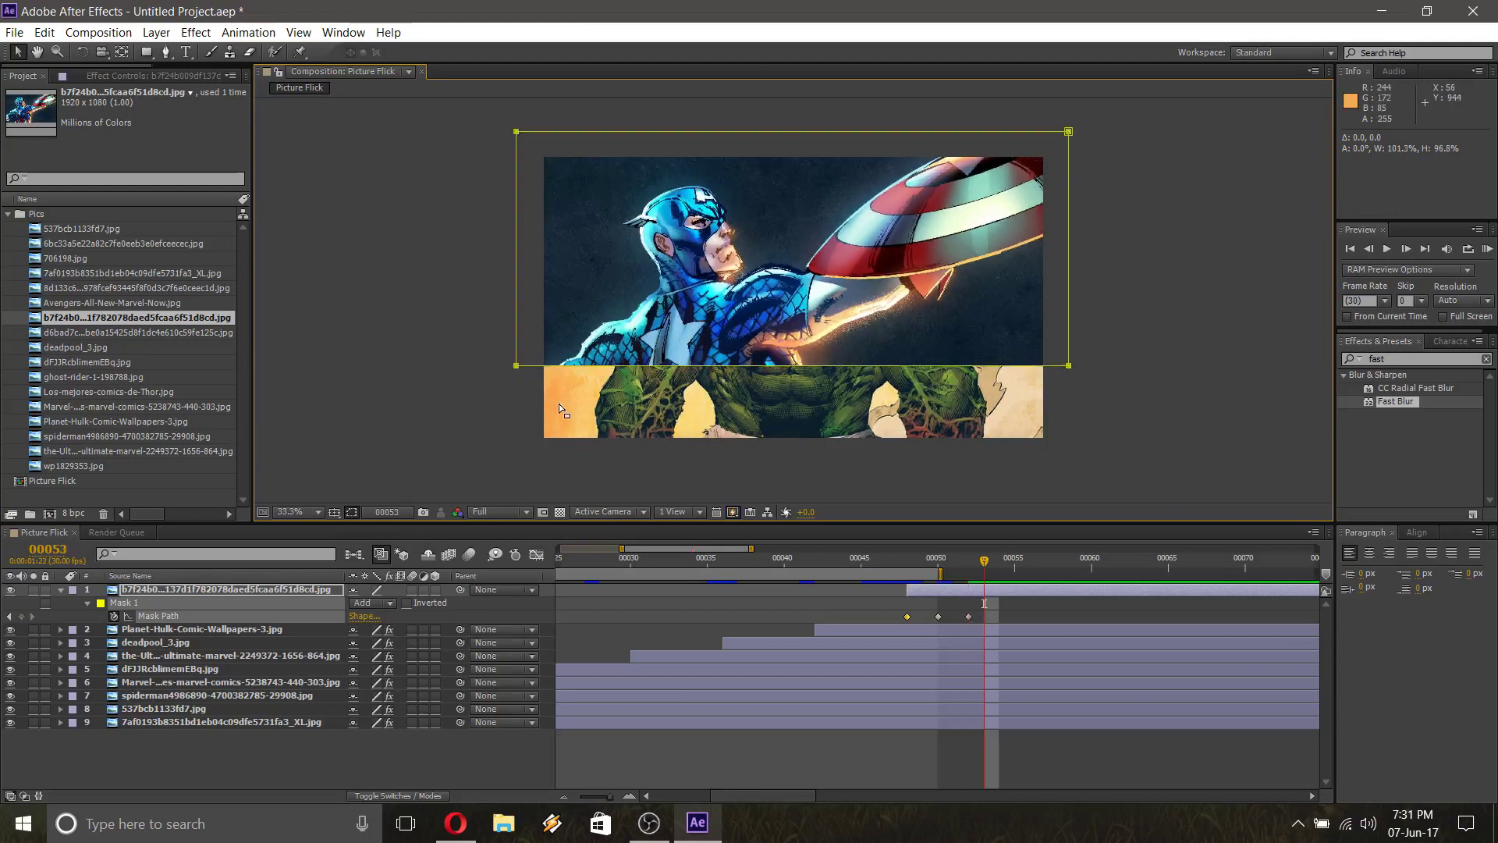
{"action": "double_click", "coordinate": [516, 367]}
{"action": "left_click_drag", "start_coordinate": [512, 370], "coordinate": [523, 445]}
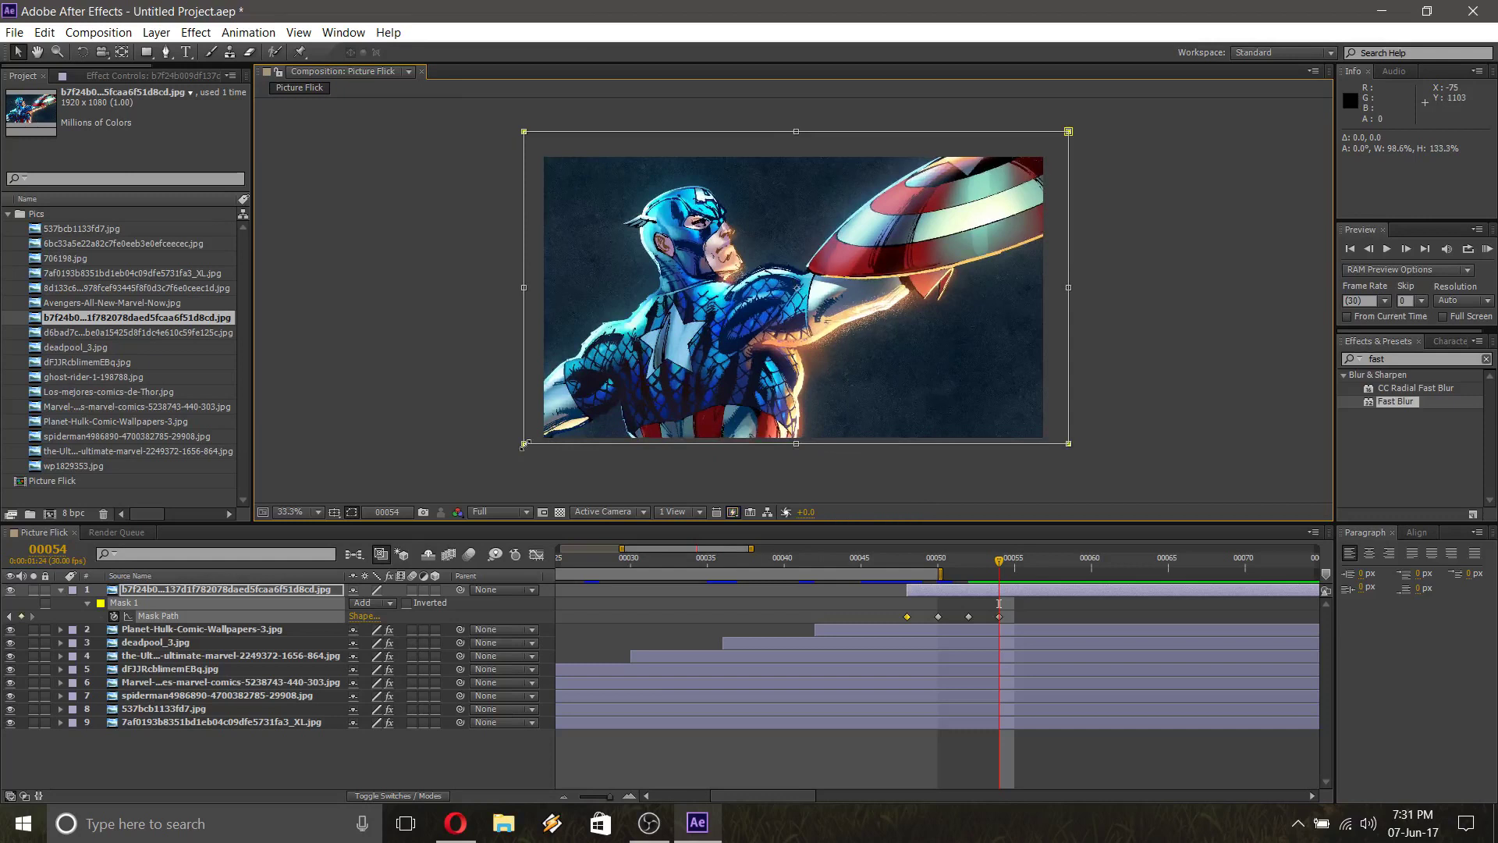
Extend the Captain America mask's lower edge slightly further below the picture at frame 54 and set its Mask Feather to 100 pixels
{"action": "left_click_drag", "start_coordinate": [522, 445], "coordinate": [520, 454]}
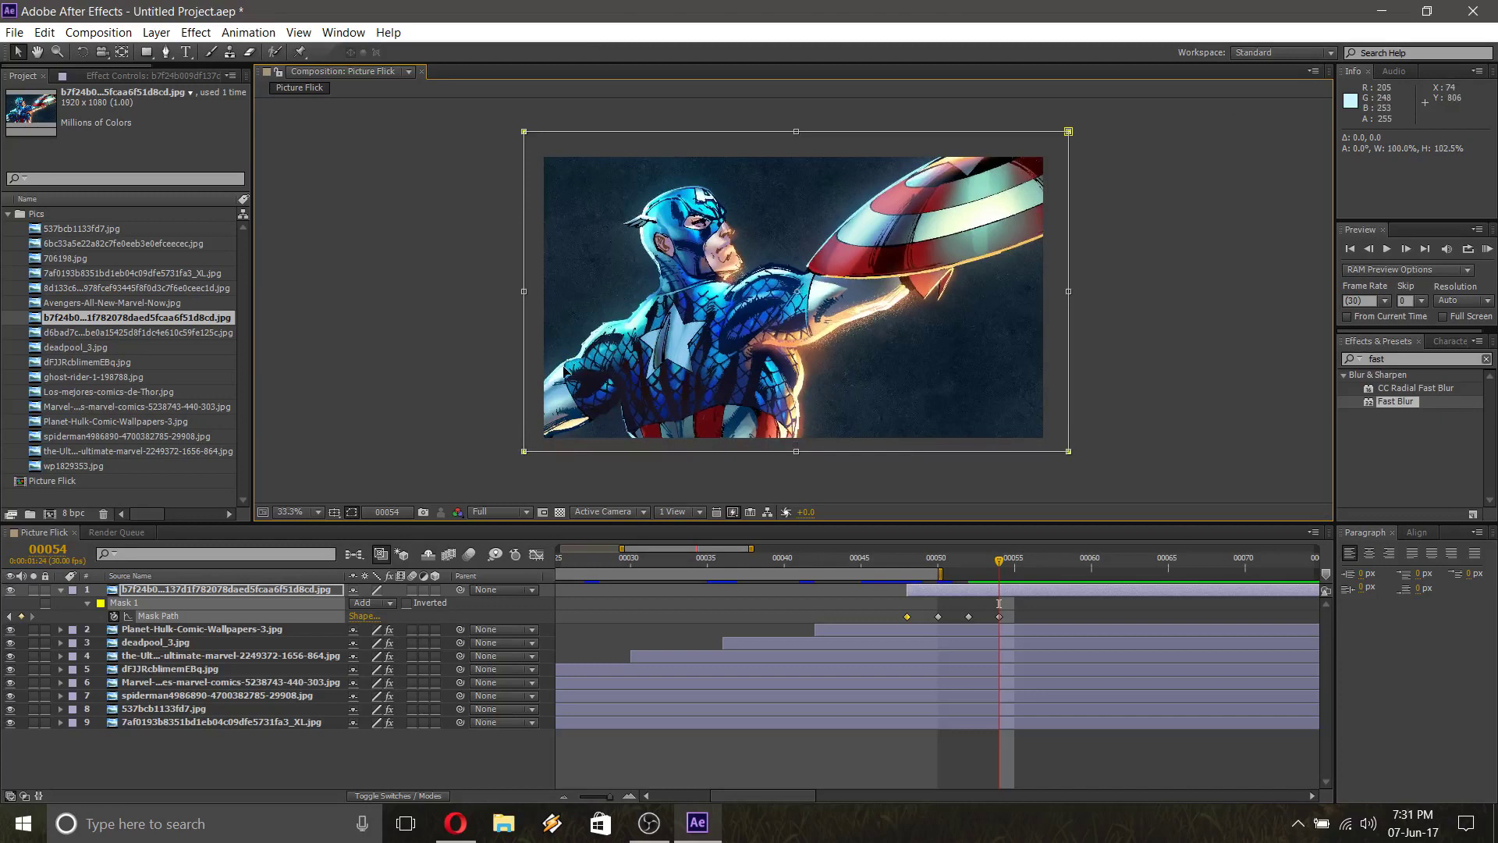
{"action": "key", "text": "Page_Up"}
{"action": "key", "text": "Page_Up"}
{"action": "key", "text": "Page_Up"}
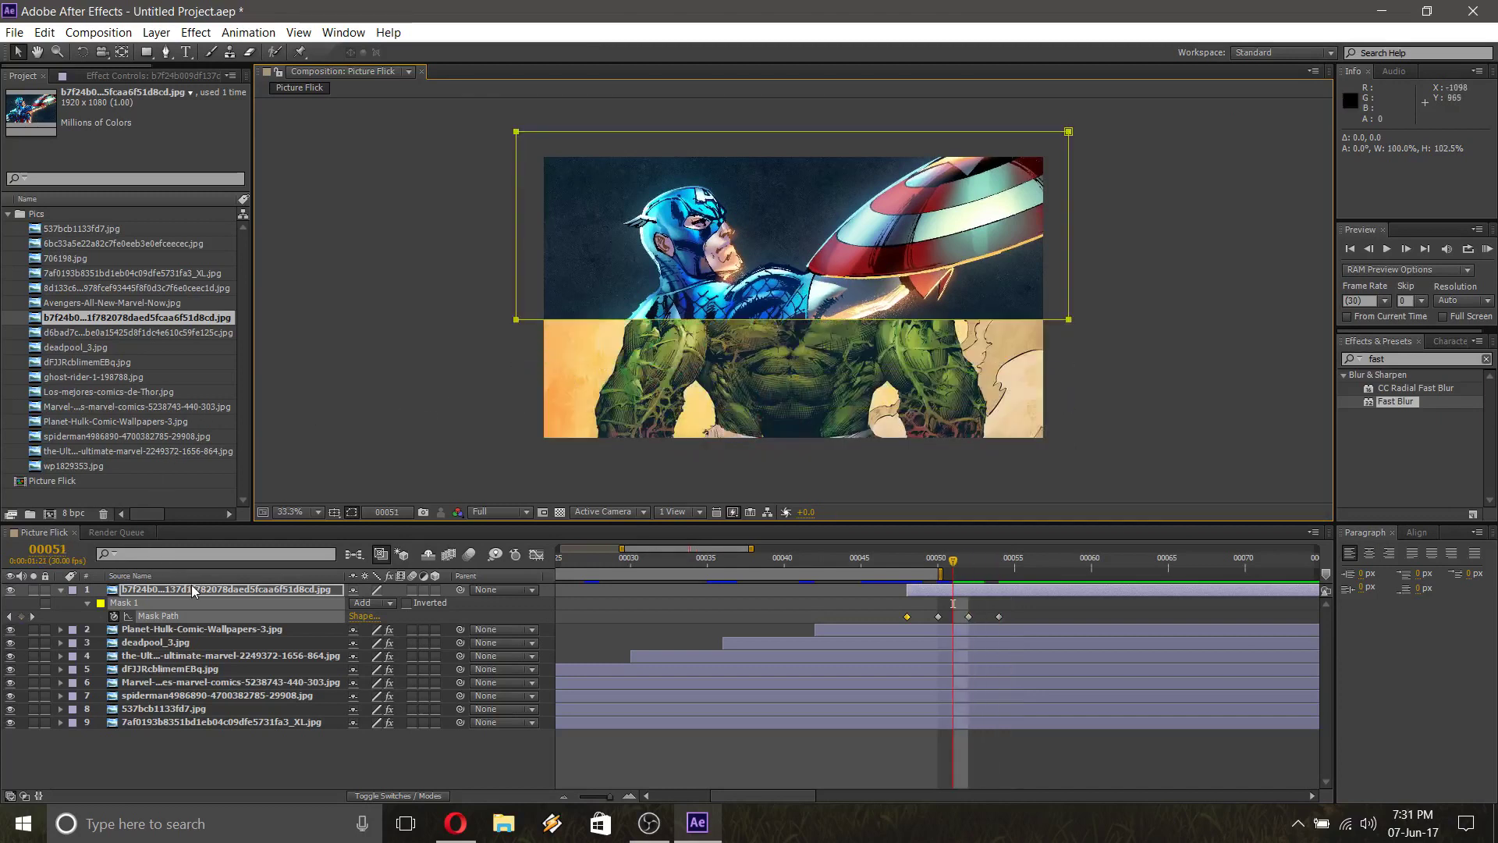
{"action": "key", "text": "f"}
{"action": "left_click_drag", "start_coordinate": [367, 617], "coordinate": [437, 616]}
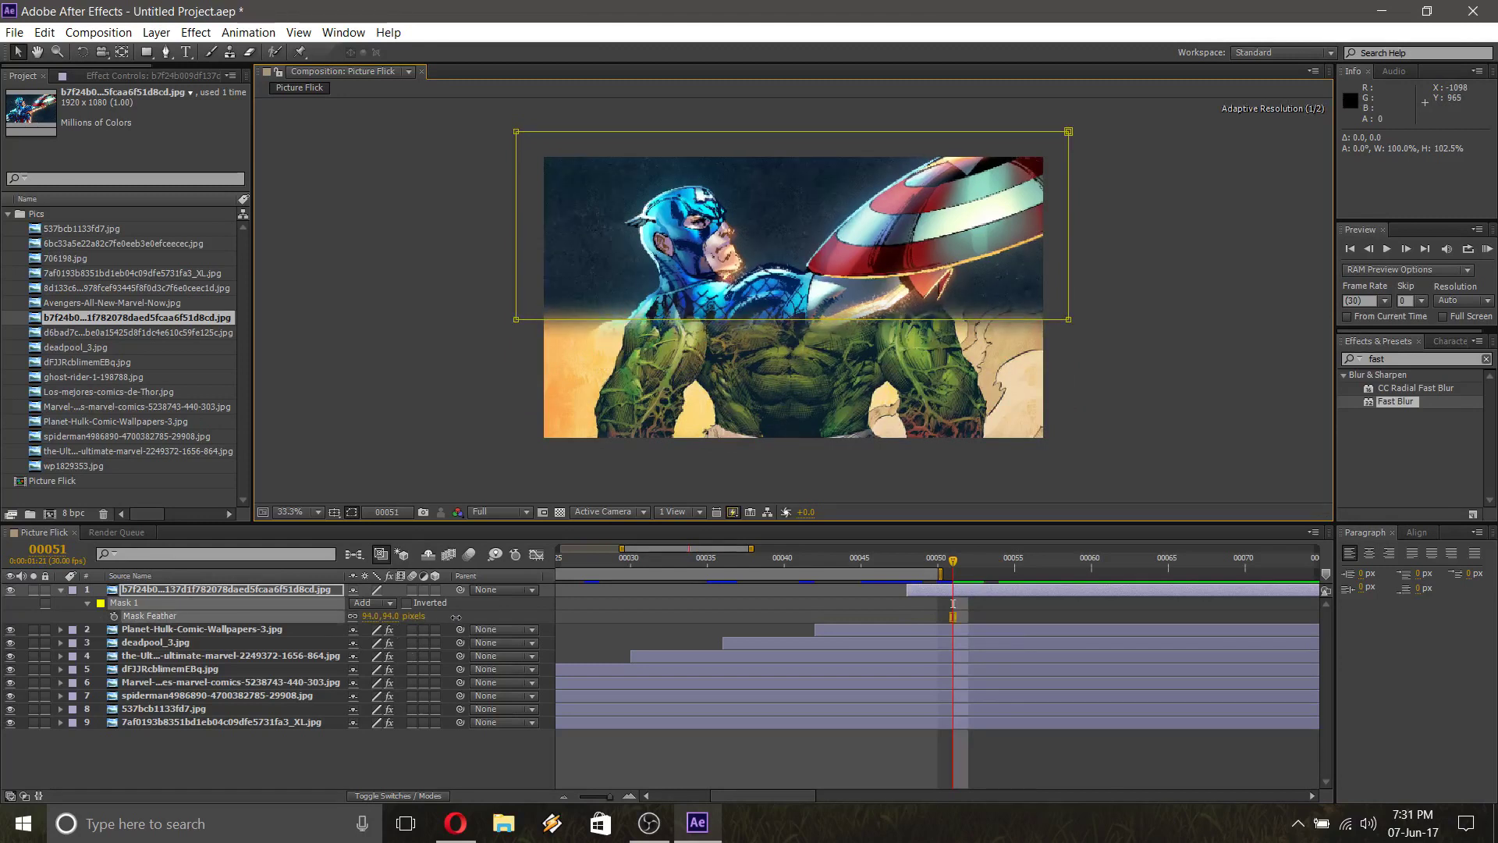
{"action": "left_click_drag", "start_coordinate": [460, 617], "coordinate": [462, 617]}
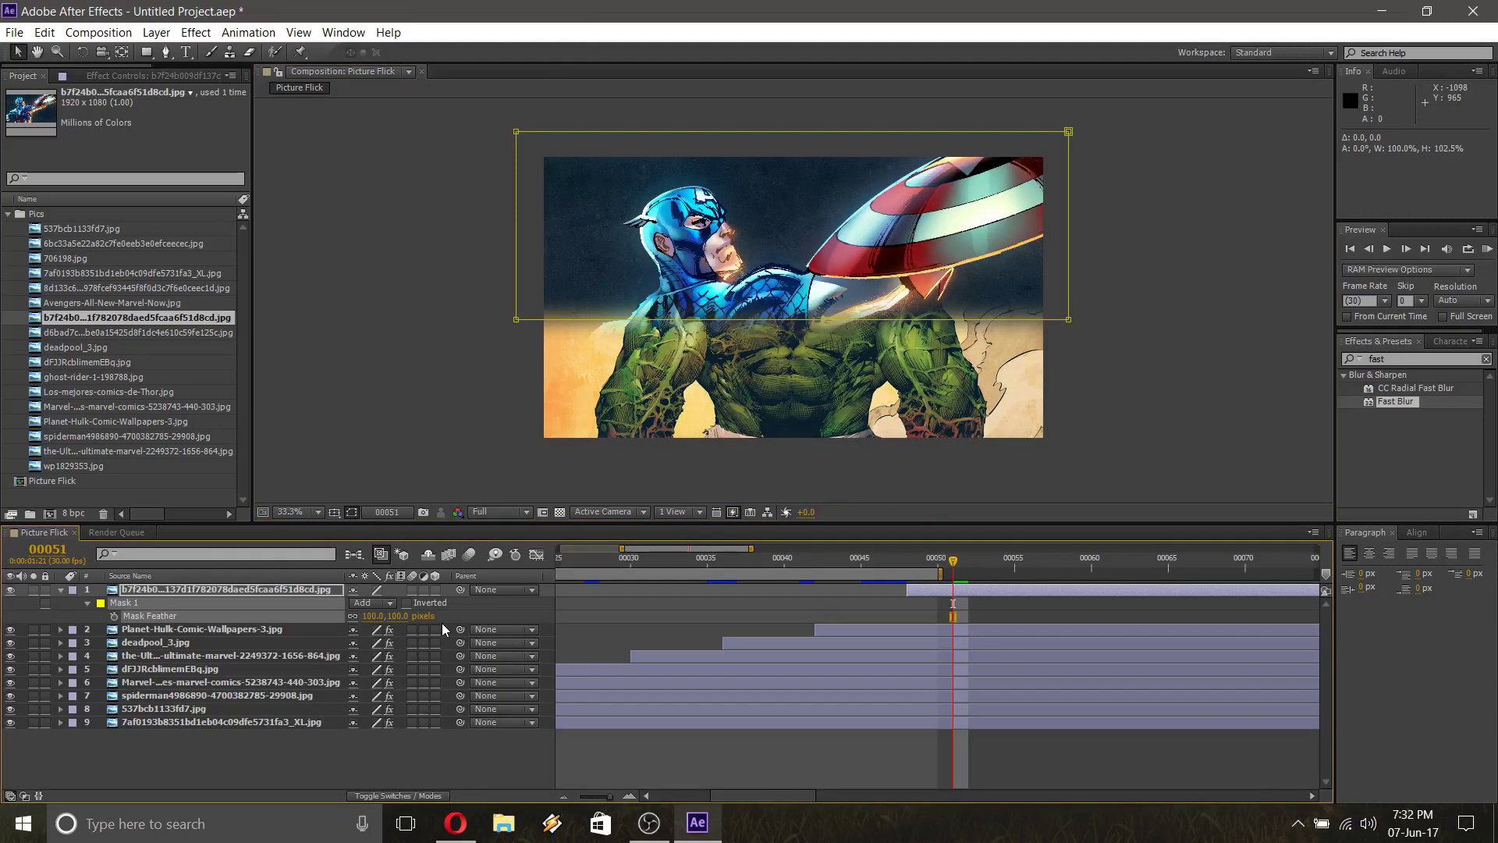
Step through frames 48 to 54 to examine the feathered mask reveal of the Captain America picture
{"action": "key", "text": "Page_Up"}
{"action": "key", "text": "Page_Up"}
{"action": "key", "text": "Page_Up"}
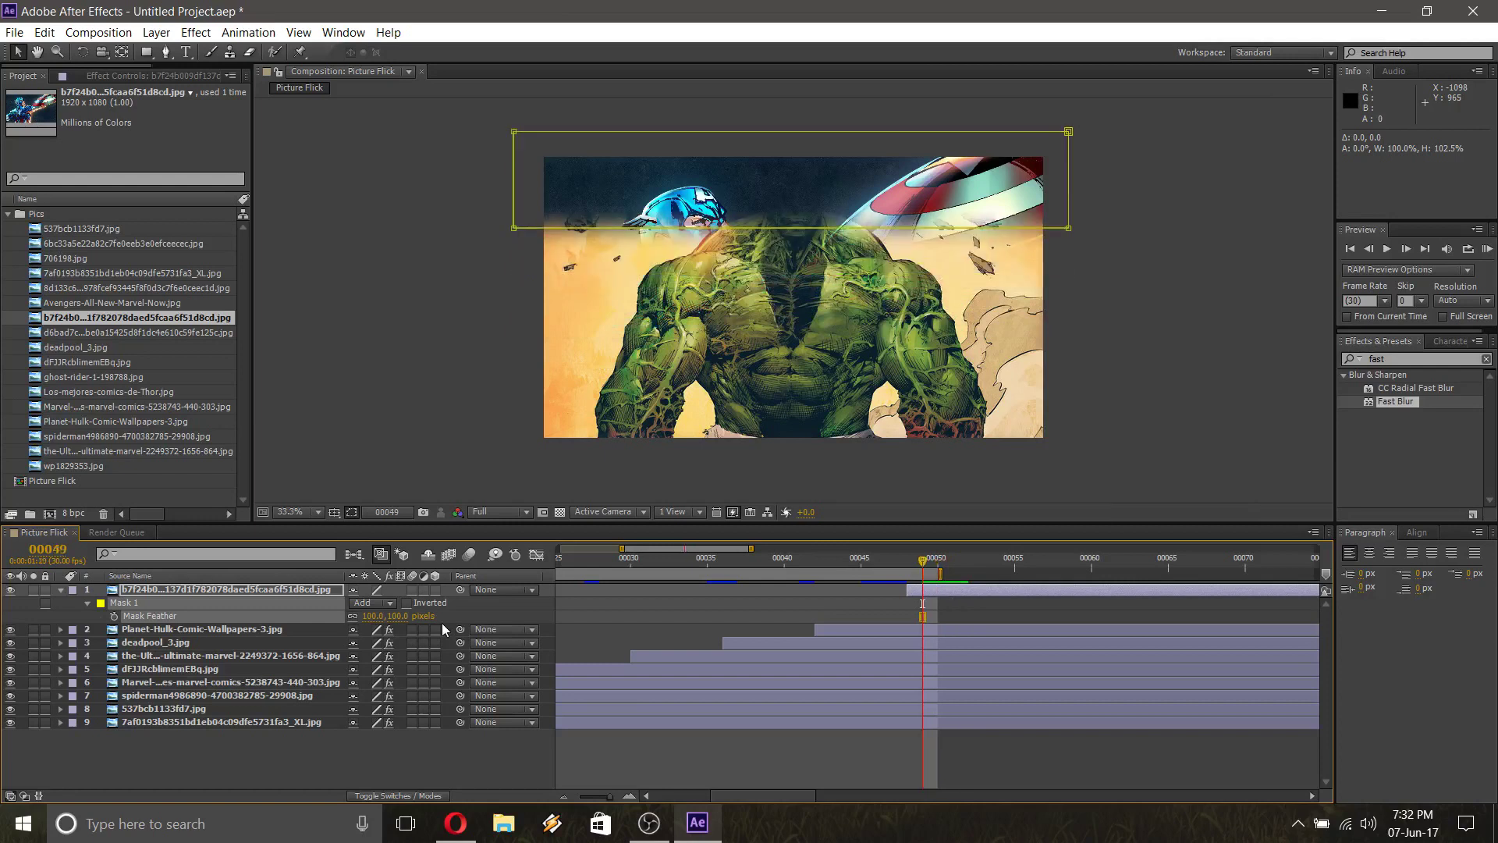
{"action": "key", "text": "Page_Down"}
{"action": "key", "text": "Page_Down"}
{"action": "key", "text": "Page_Down"}
{"action": "key", "text": "Page_Down"}
{"action": "key", "text": "Page_Down"}
{"action": "key", "text": "Page_Down"}
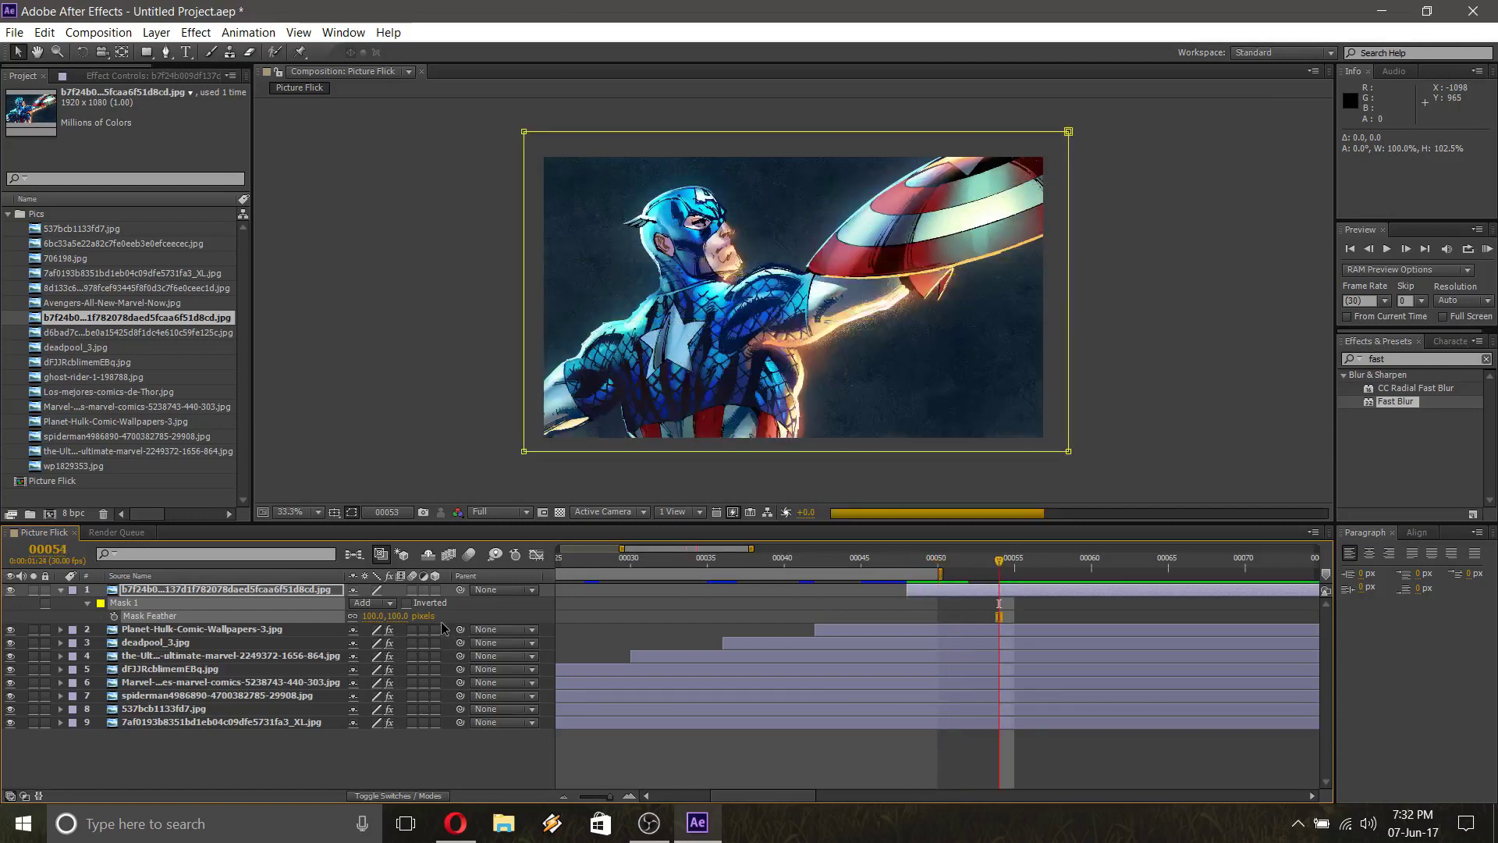
{"action": "key", "text": "Page_Up"}
{"action": "key", "text": "Page_Up"}
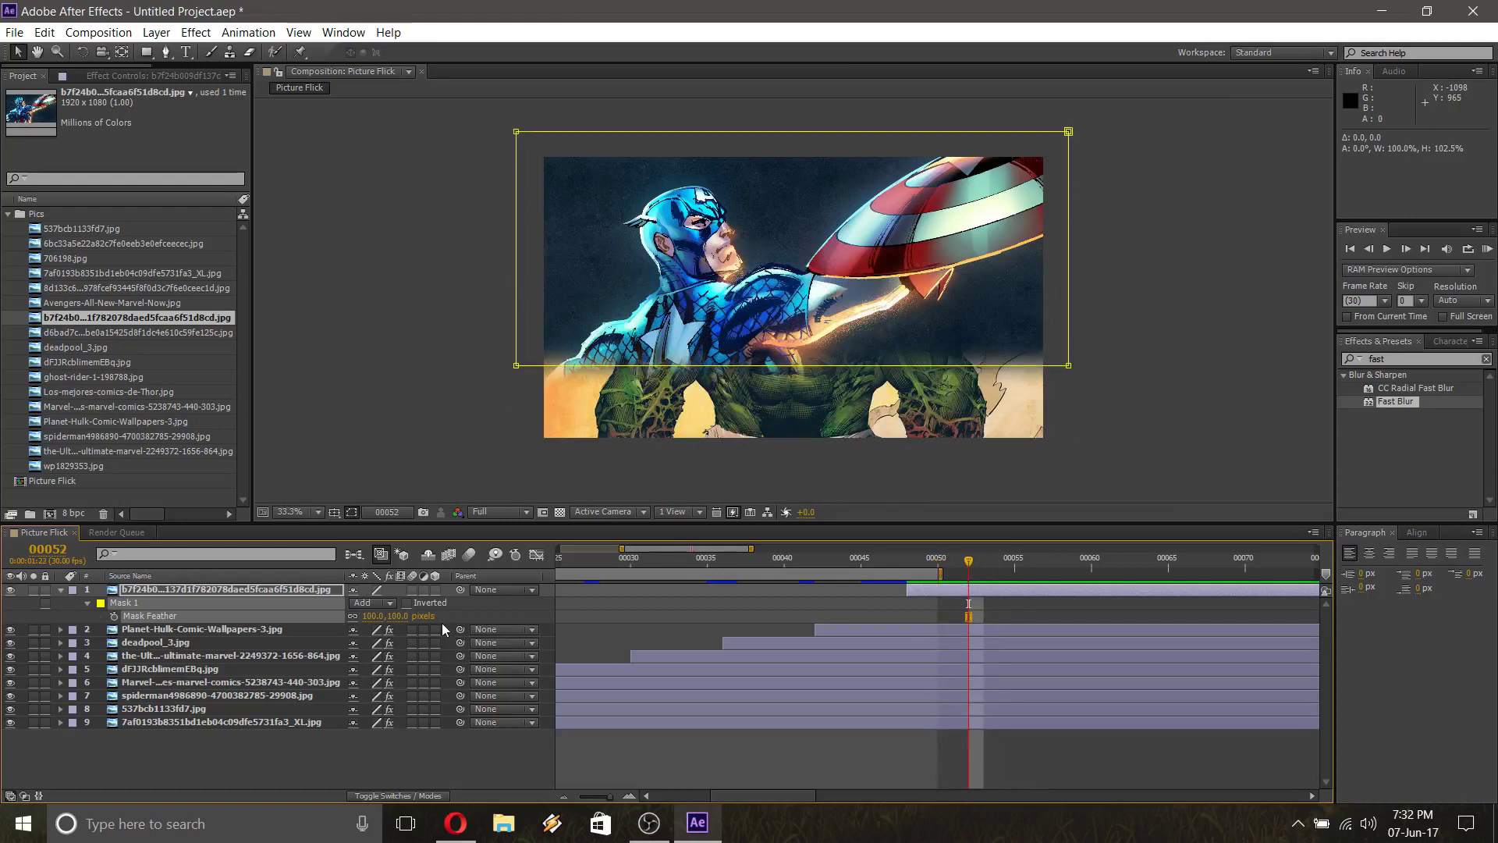
{"action": "key", "text": "Page_Down"}
{"action": "key", "text": "Page_Up"}
{"action": "key", "text": "Page_Up"}
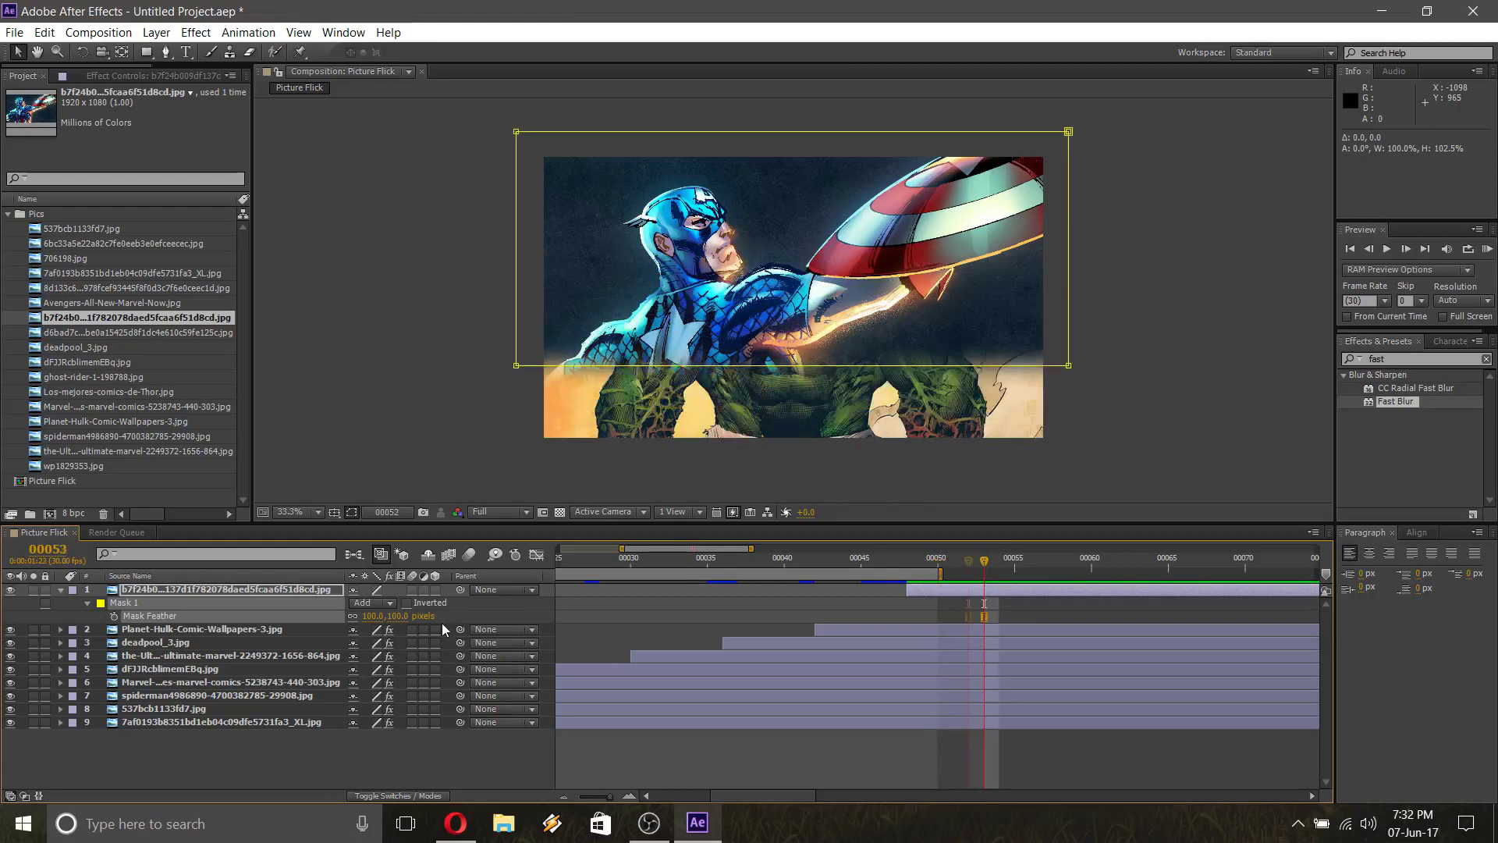
{"action": "key", "text": "Page_Up"}
{"action": "key", "text": "Page_Up"}
{"action": "key", "text": "Page_Up"}
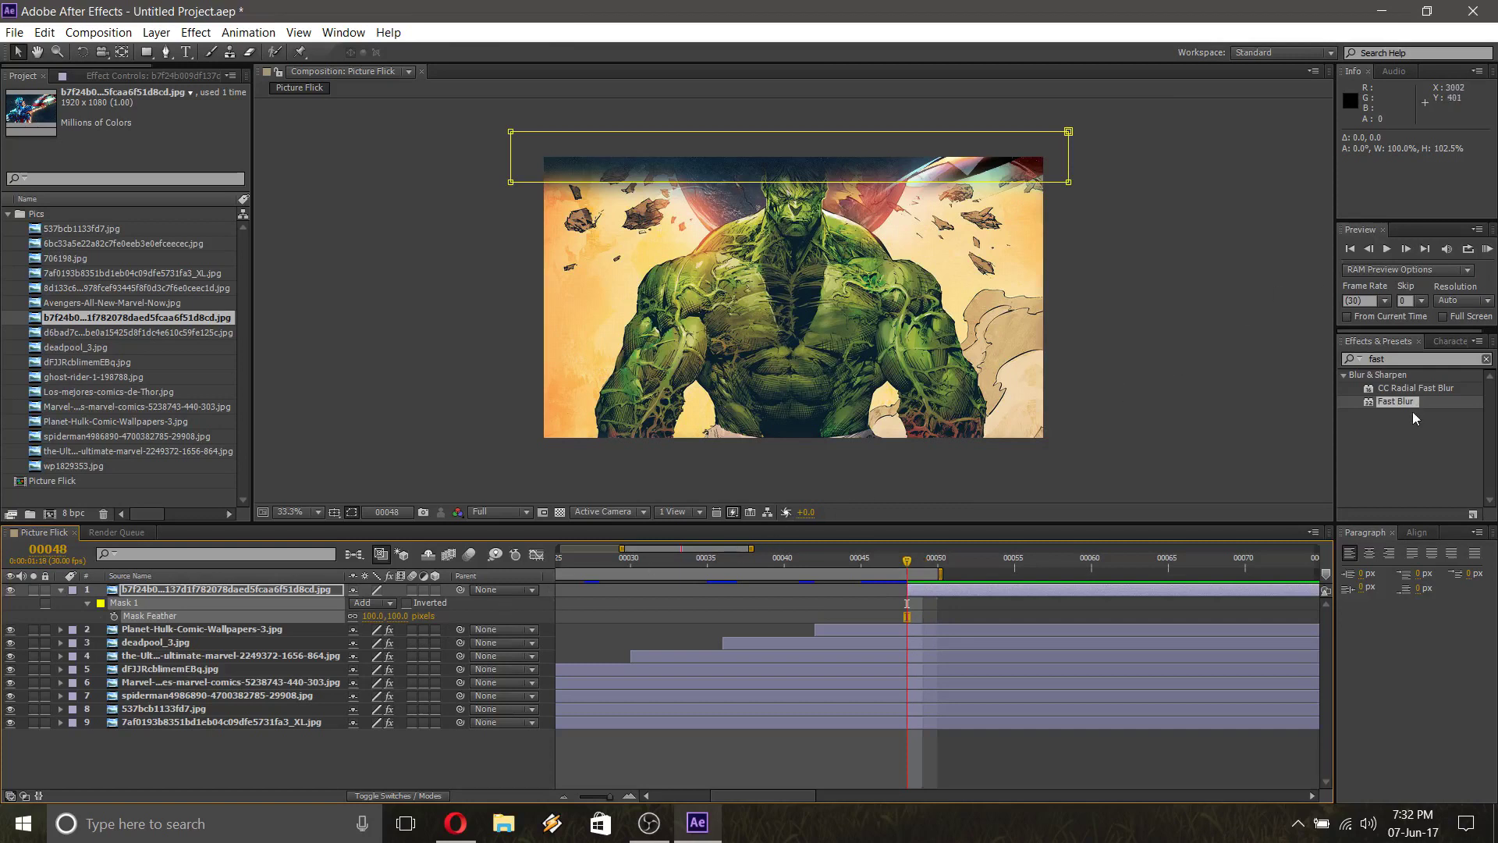
Apply Fast Blur to the Captain America layer at frame 48, keyframing Blurriness at 60 with Blur Dimensions set to Vertical
{"action": "left_click_drag", "start_coordinate": [1402, 404], "coordinate": [149, 593]}
{"action": "left_click", "coordinate": [145, 120]}
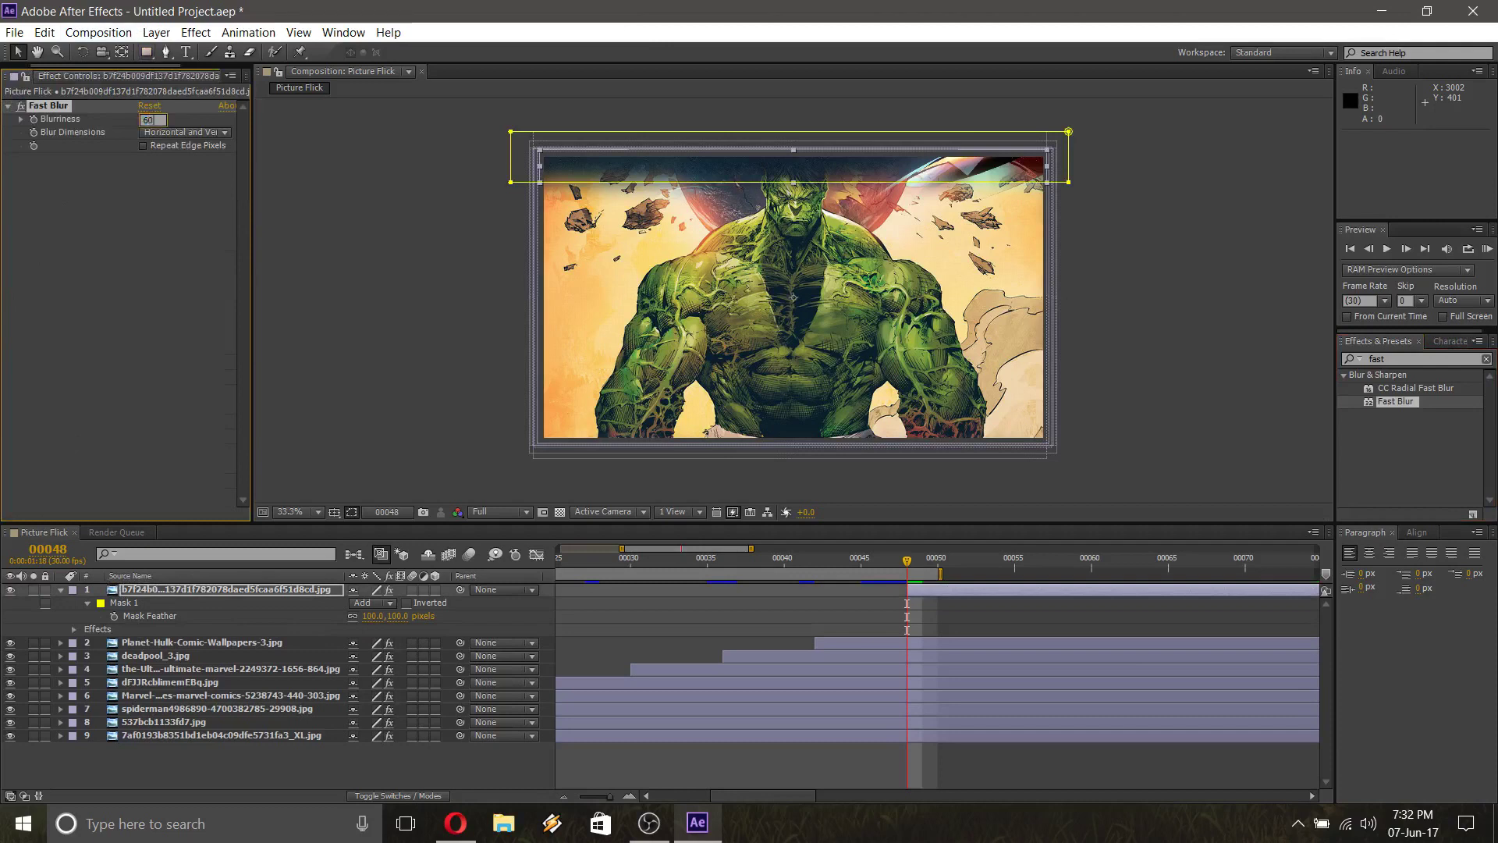
{"action": "type", "text": "60"}
{"action": "key", "text": "Return"}
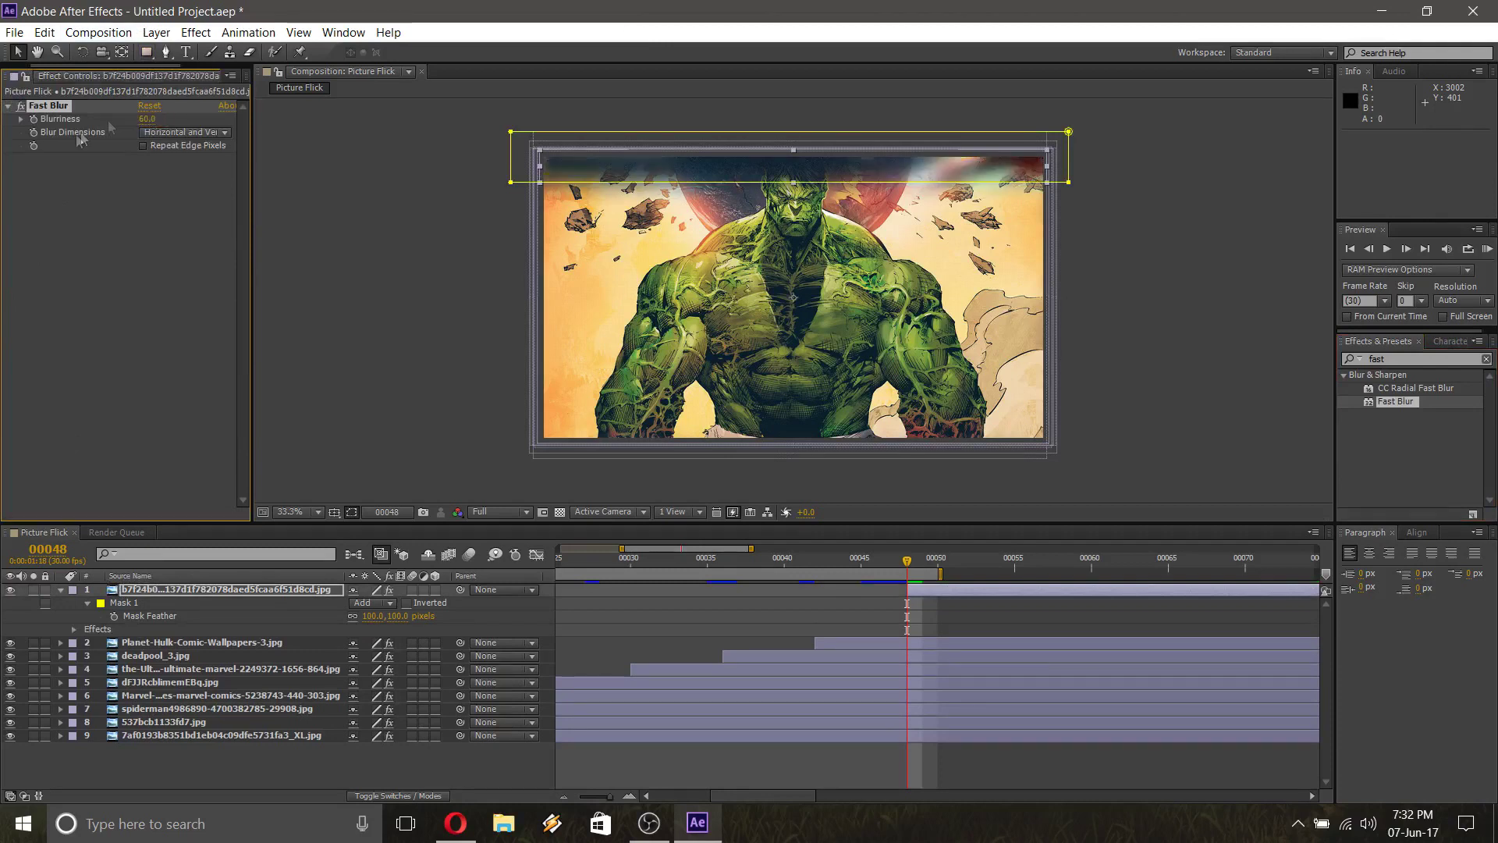
{"action": "left_click", "coordinate": [166, 135]}
{"action": "left_click", "coordinate": [168, 187]}
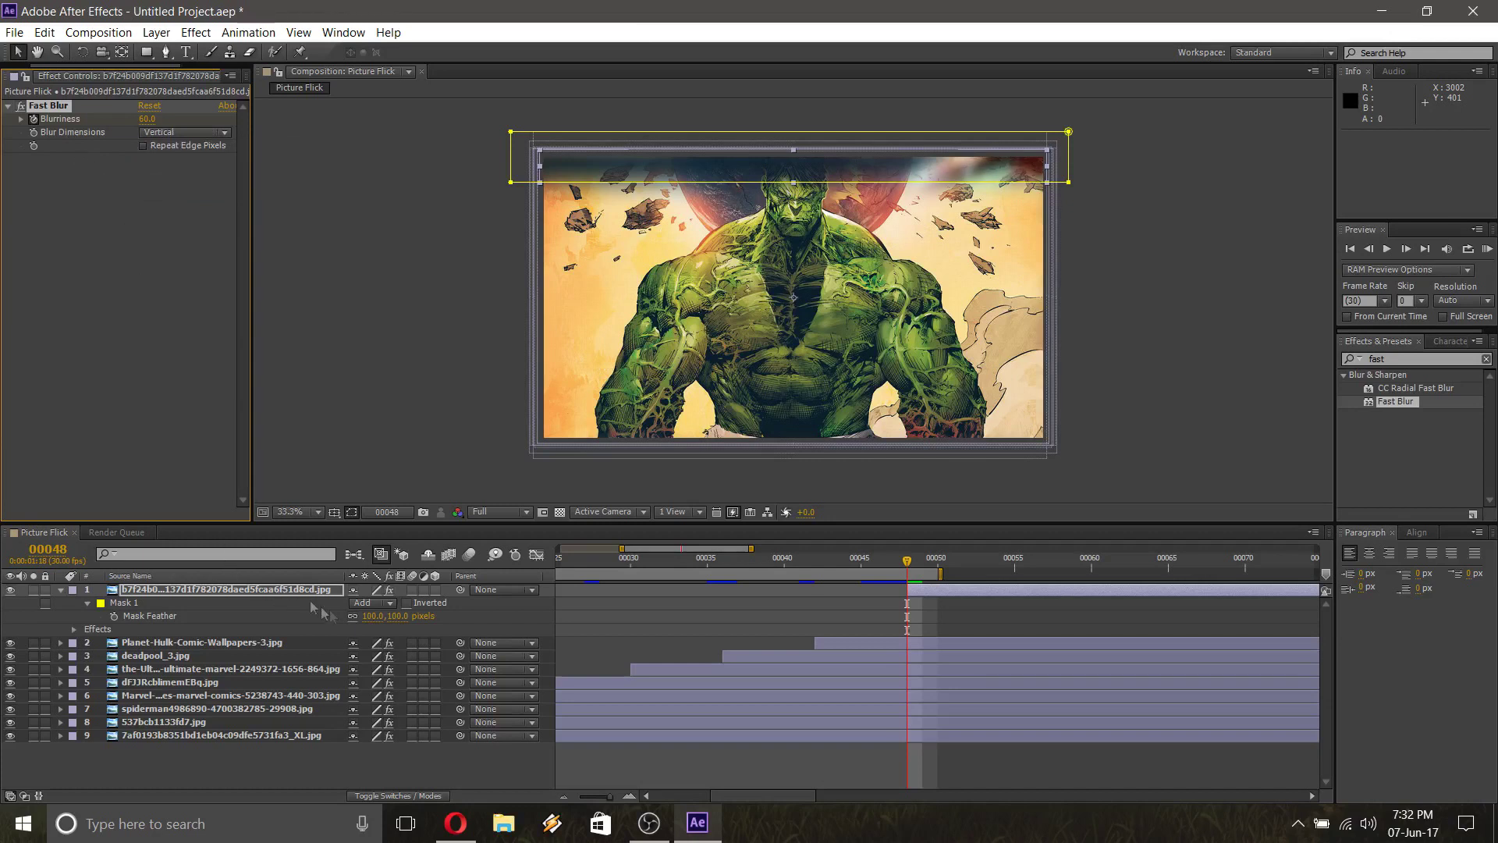
Reduce the Captain America layer's Mask Feather to 65 pixels
{"action": "left_click_drag", "start_coordinate": [395, 616], "coordinate": [378, 617]}
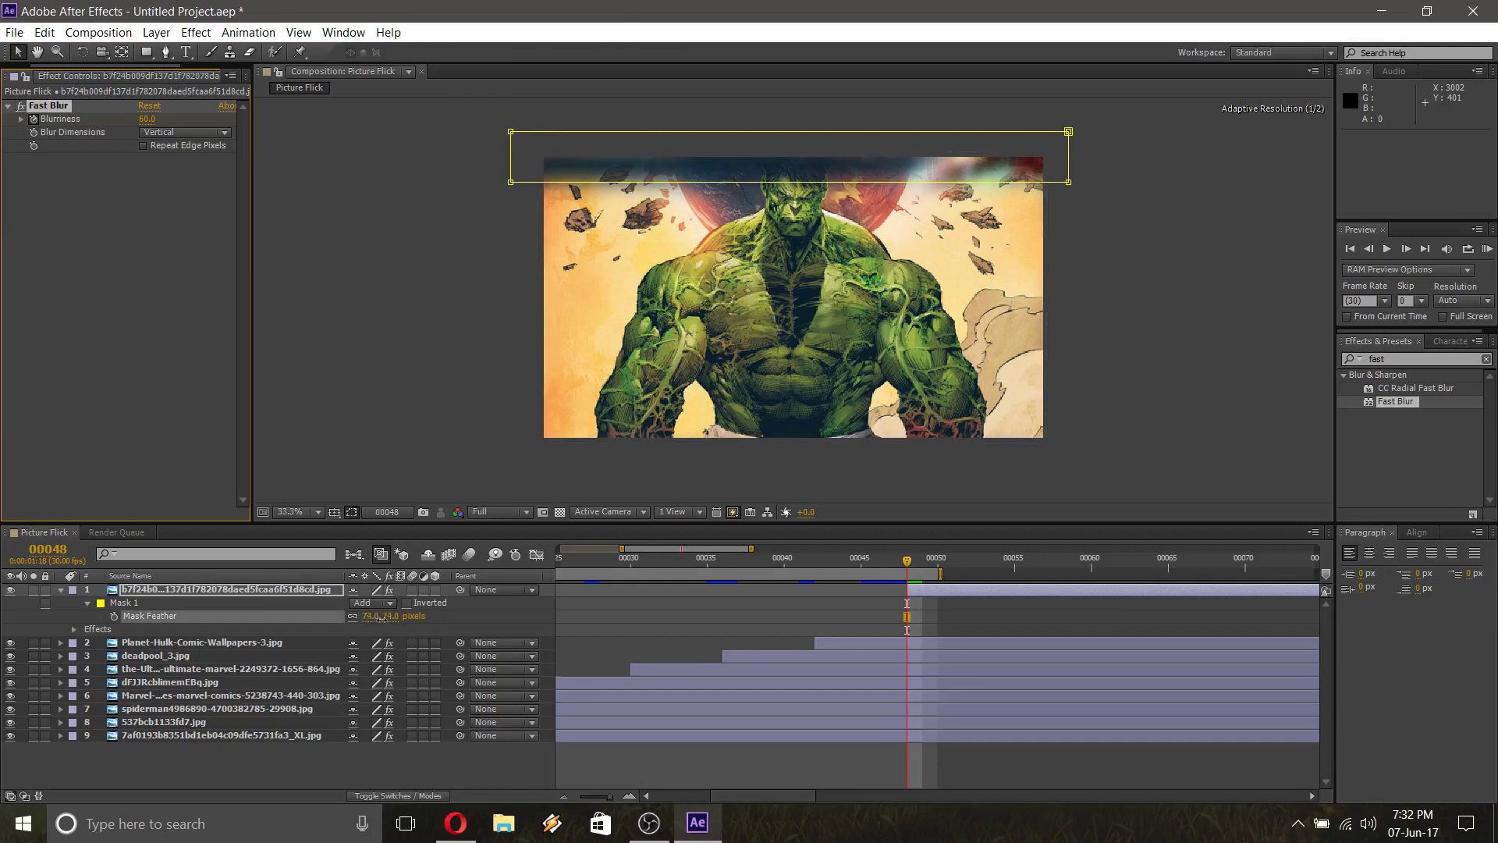
{"action": "left_click_drag", "start_coordinate": [380, 618], "coordinate": [374, 619]}
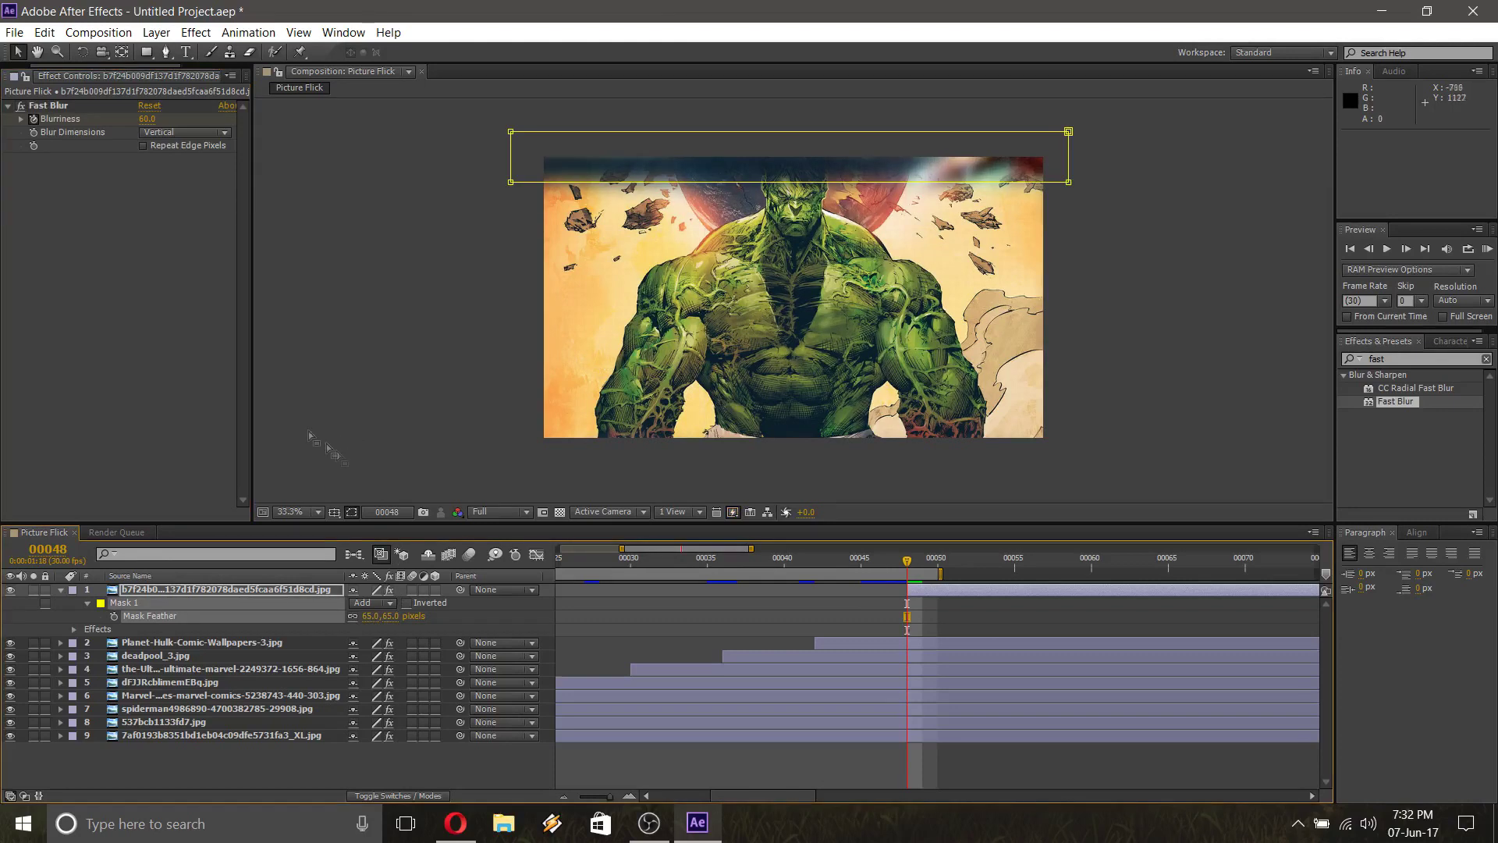
{"action": "left_click_drag", "start_coordinate": [152, 123], "coordinate": [147, 123]}
Keyframe the current Fast Blur Blurriness at frame 53, set it to 0 at frame 54, and collapse the Captain America layer
{"action": "key", "text": "Page_Down"}
{"action": "key", "text": "Page_Down"}
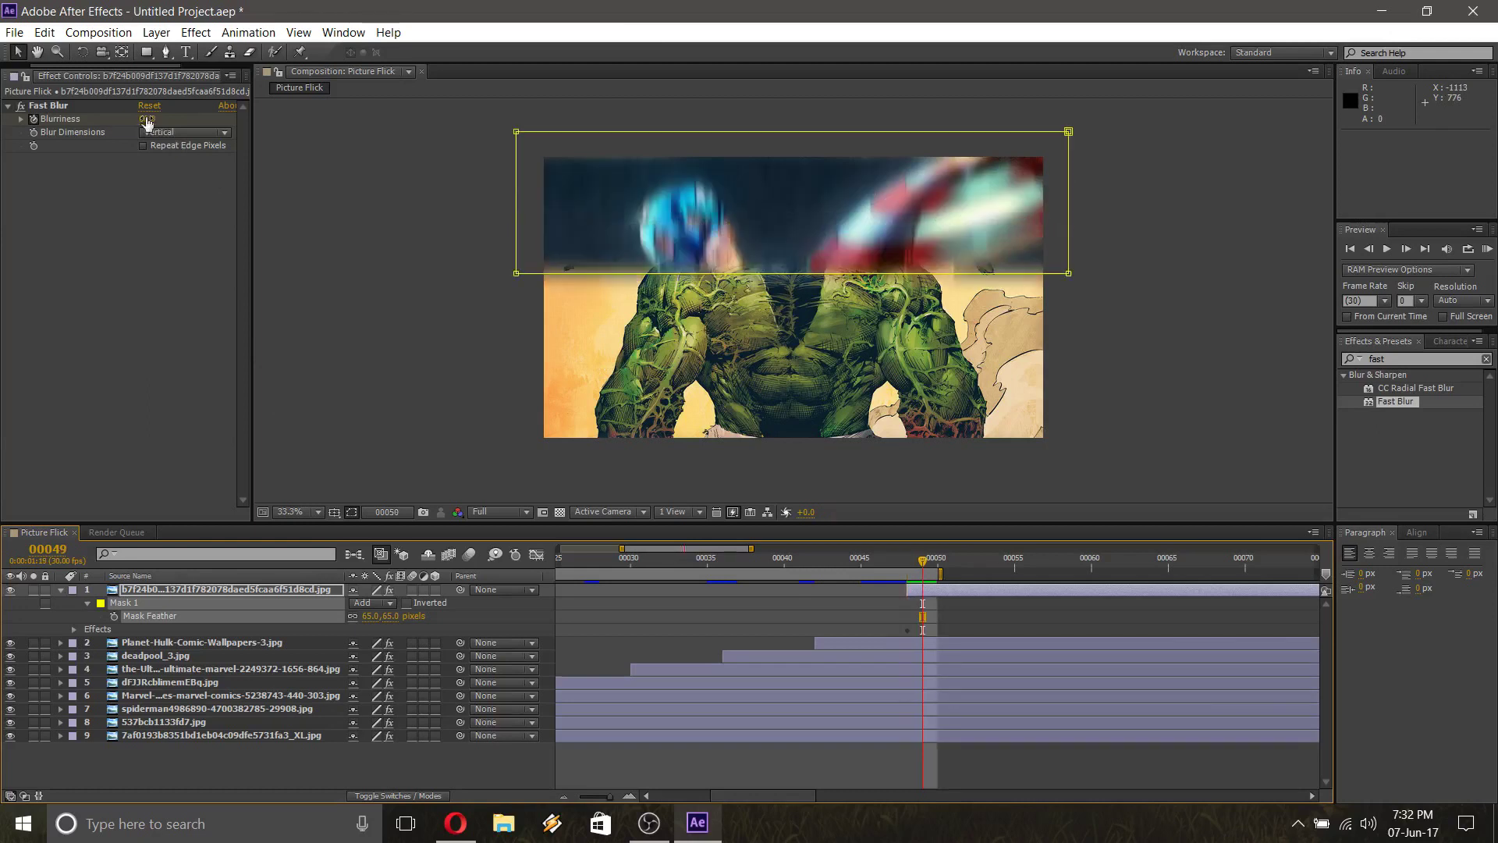
{"action": "key", "text": "Page_Down"}
{"action": "key", "text": "Page_Down"}
{"action": "key", "text": "Page_Down"}
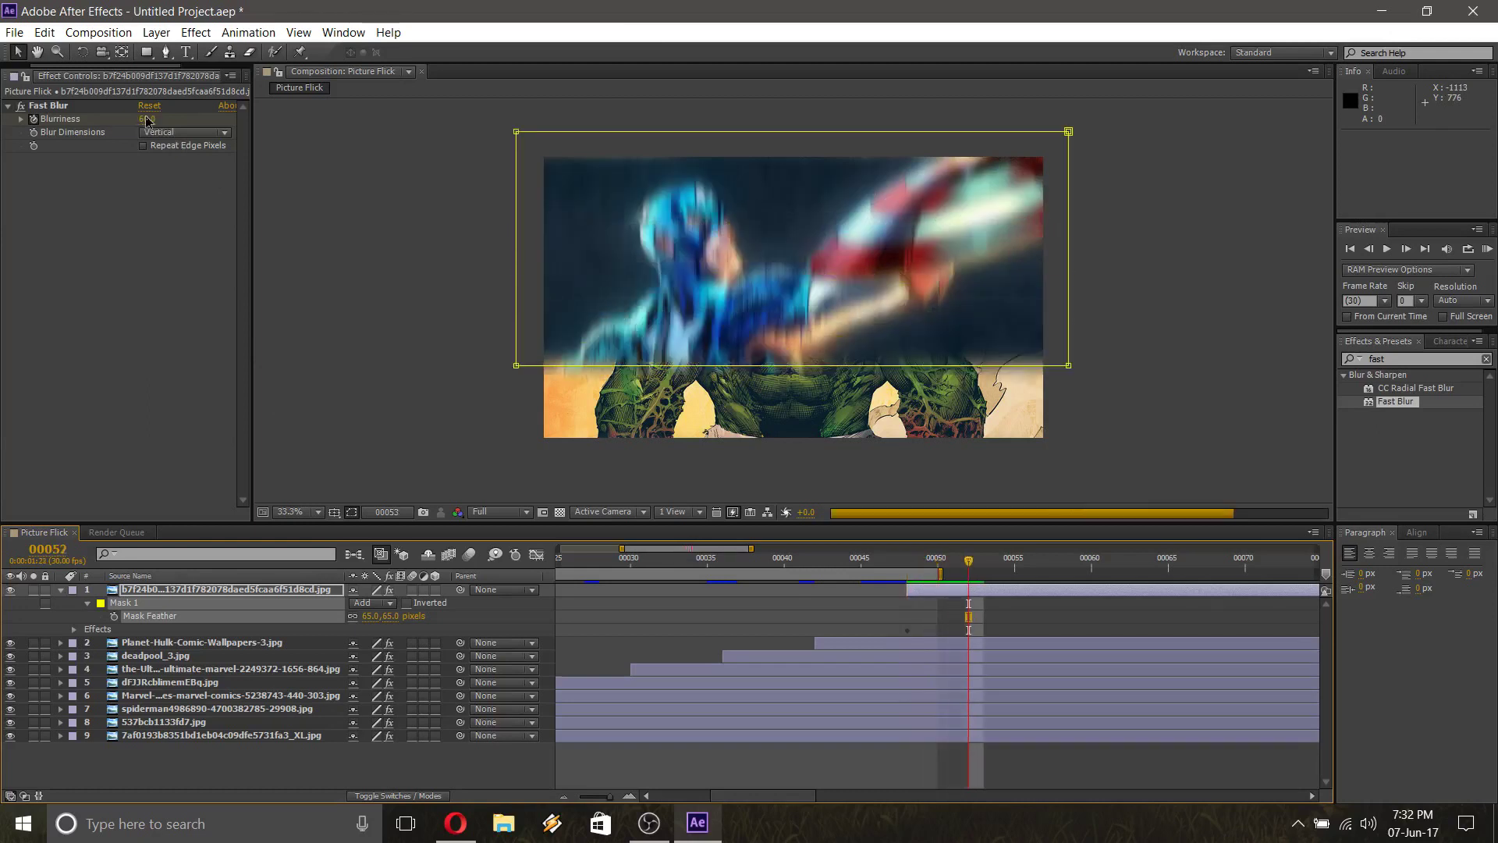
{"action": "key", "text": "Page_Down"}
{"action": "left_click", "coordinate": [147, 119]}
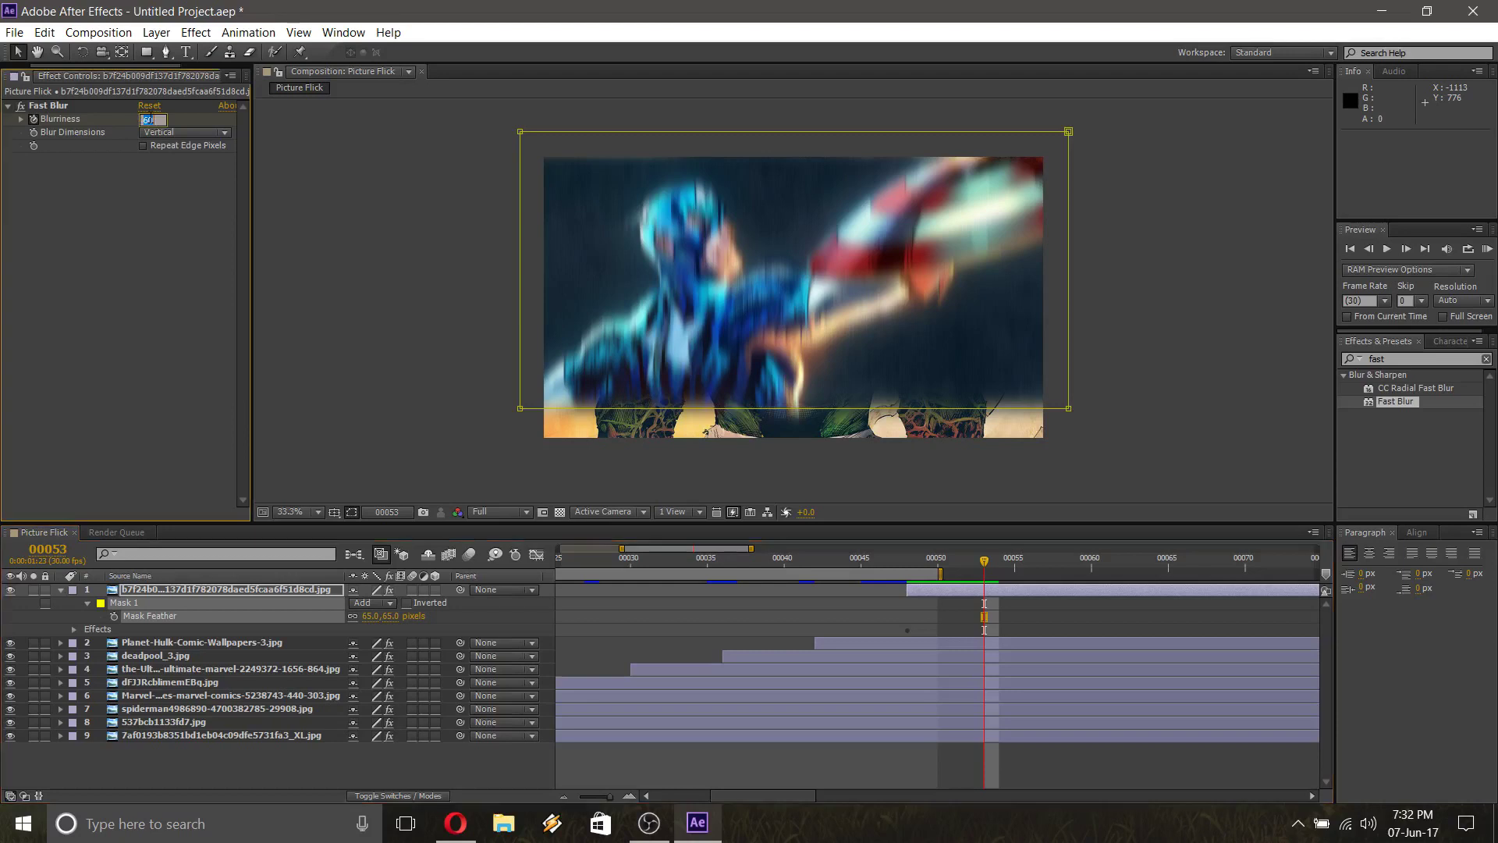
{"action": "key", "text": "Return"}
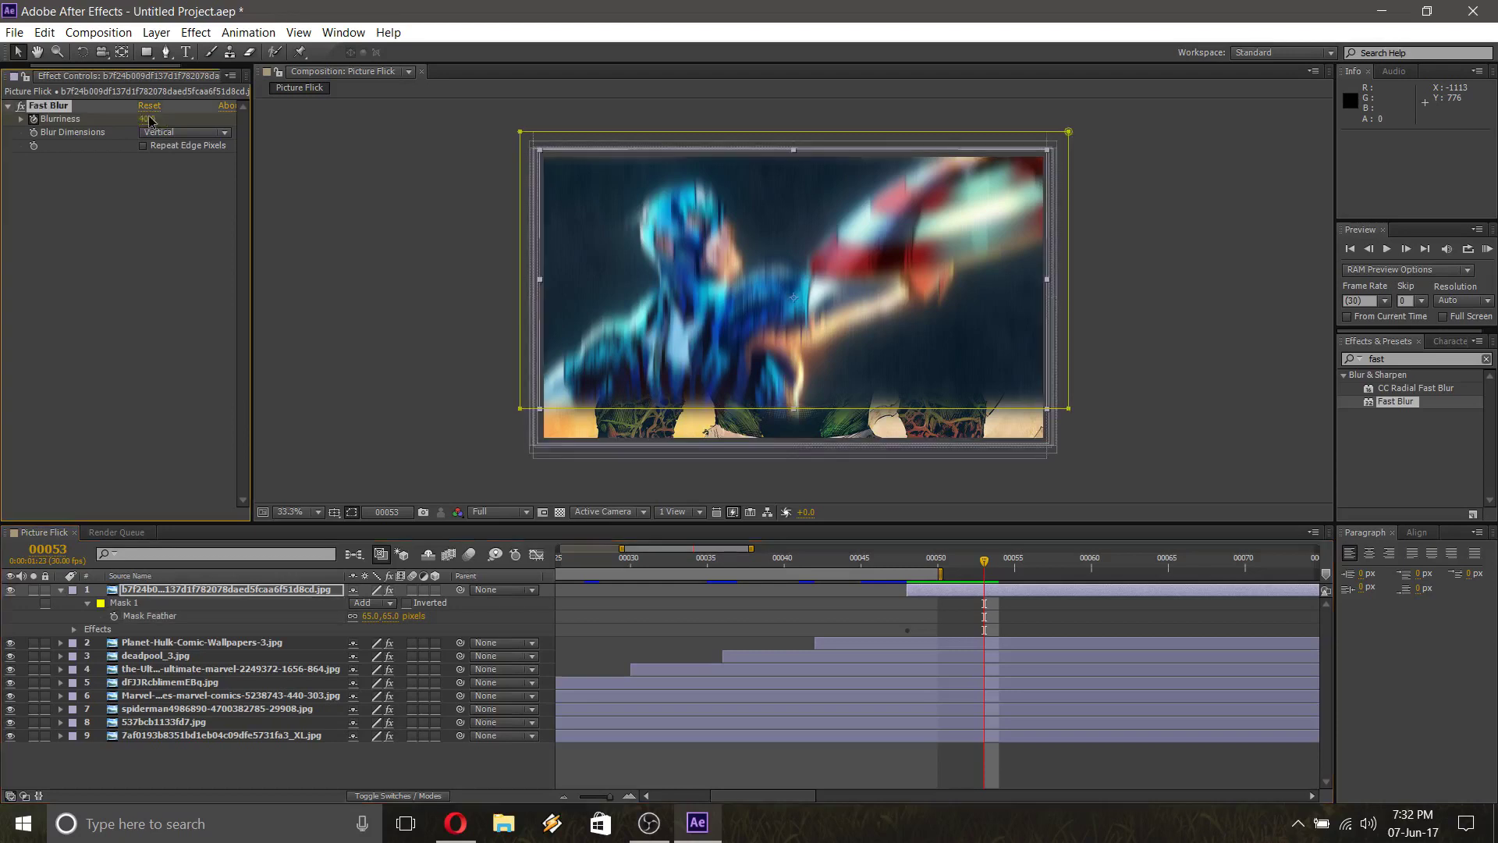
{"action": "key", "text": "Page_Down"}
{"action": "left_click", "coordinate": [146, 119]}
{"action": "key", "text": "Return"}
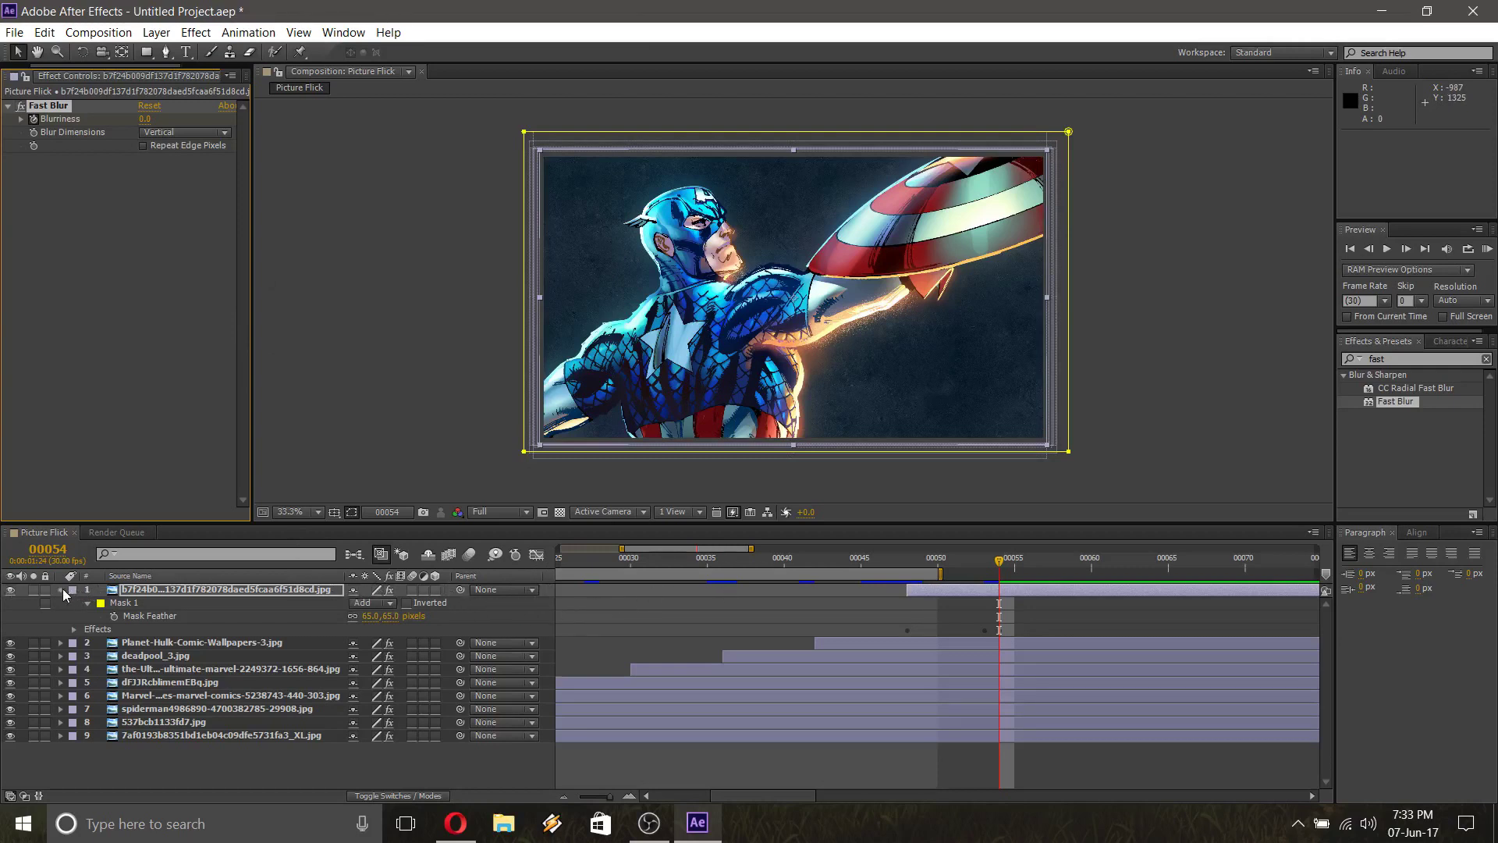
{"action": "left_click", "coordinate": [61, 591]}
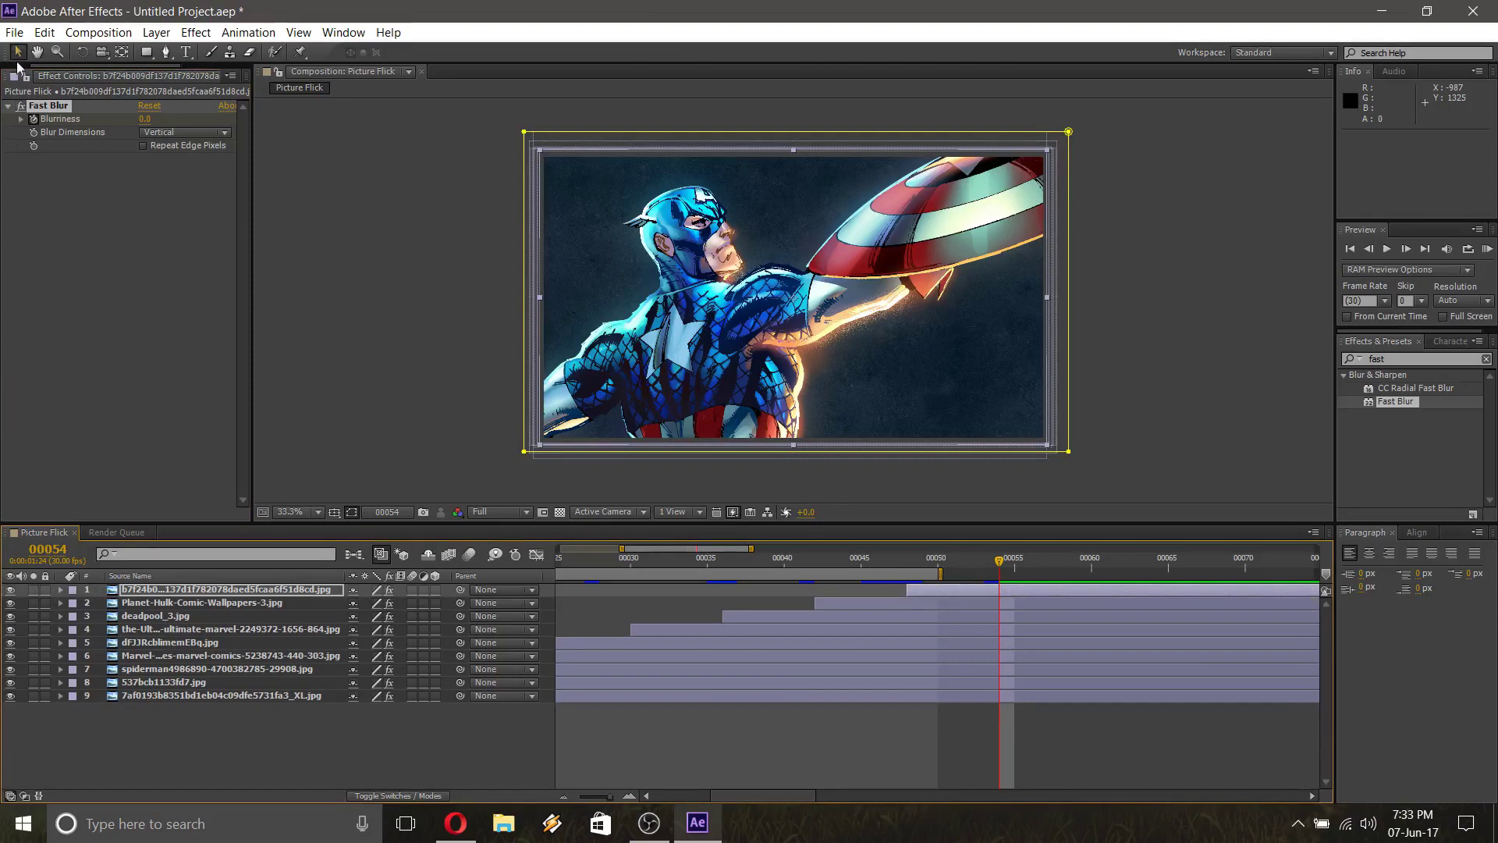
Add Los-mejores-comics-de-Thor.jpg to the composition as the uppermost layer and scale it to about 310 by 305 percent to fill the frame
{"action": "left_click", "coordinate": [17, 65]}
{"action": "left_click", "coordinate": [23, 76]}
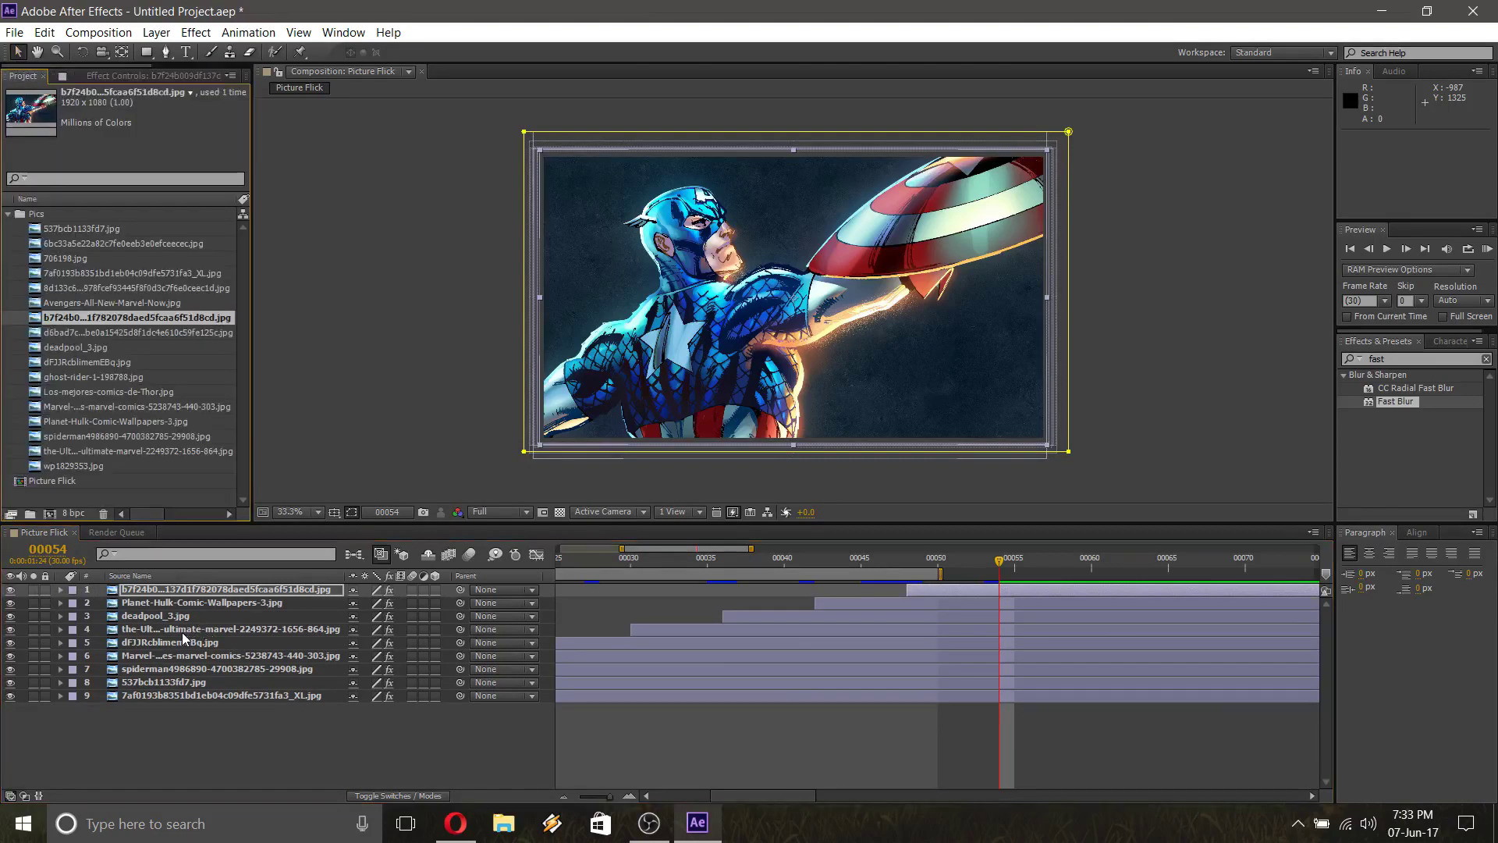
{"action": "left_click", "coordinate": [107, 364]}
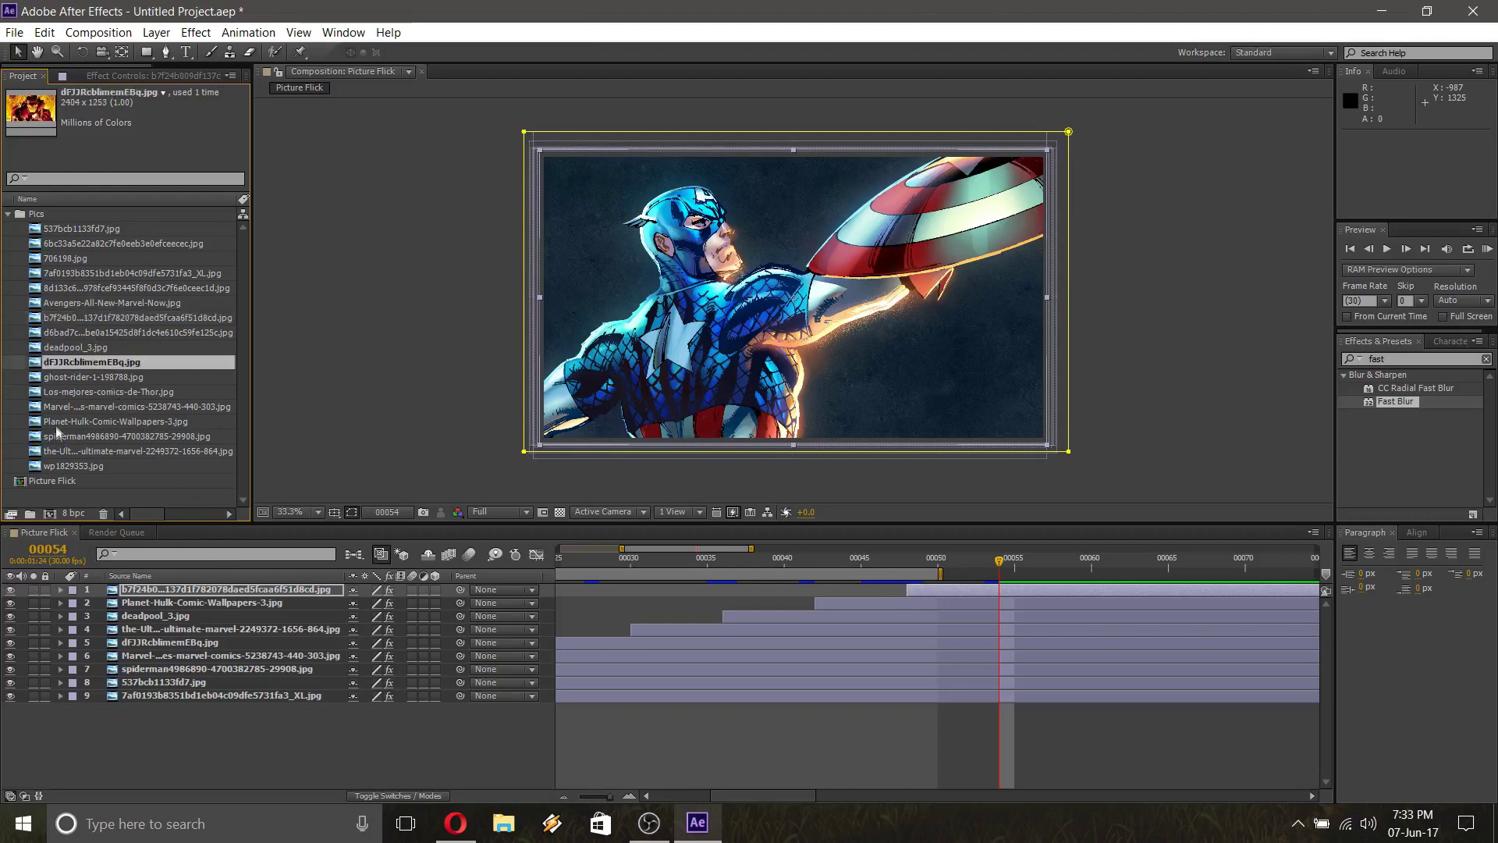
{"action": "left_click", "coordinate": [59, 392]}
{"action": "left_click_drag", "start_coordinate": [62, 395], "coordinate": [788, 299]}
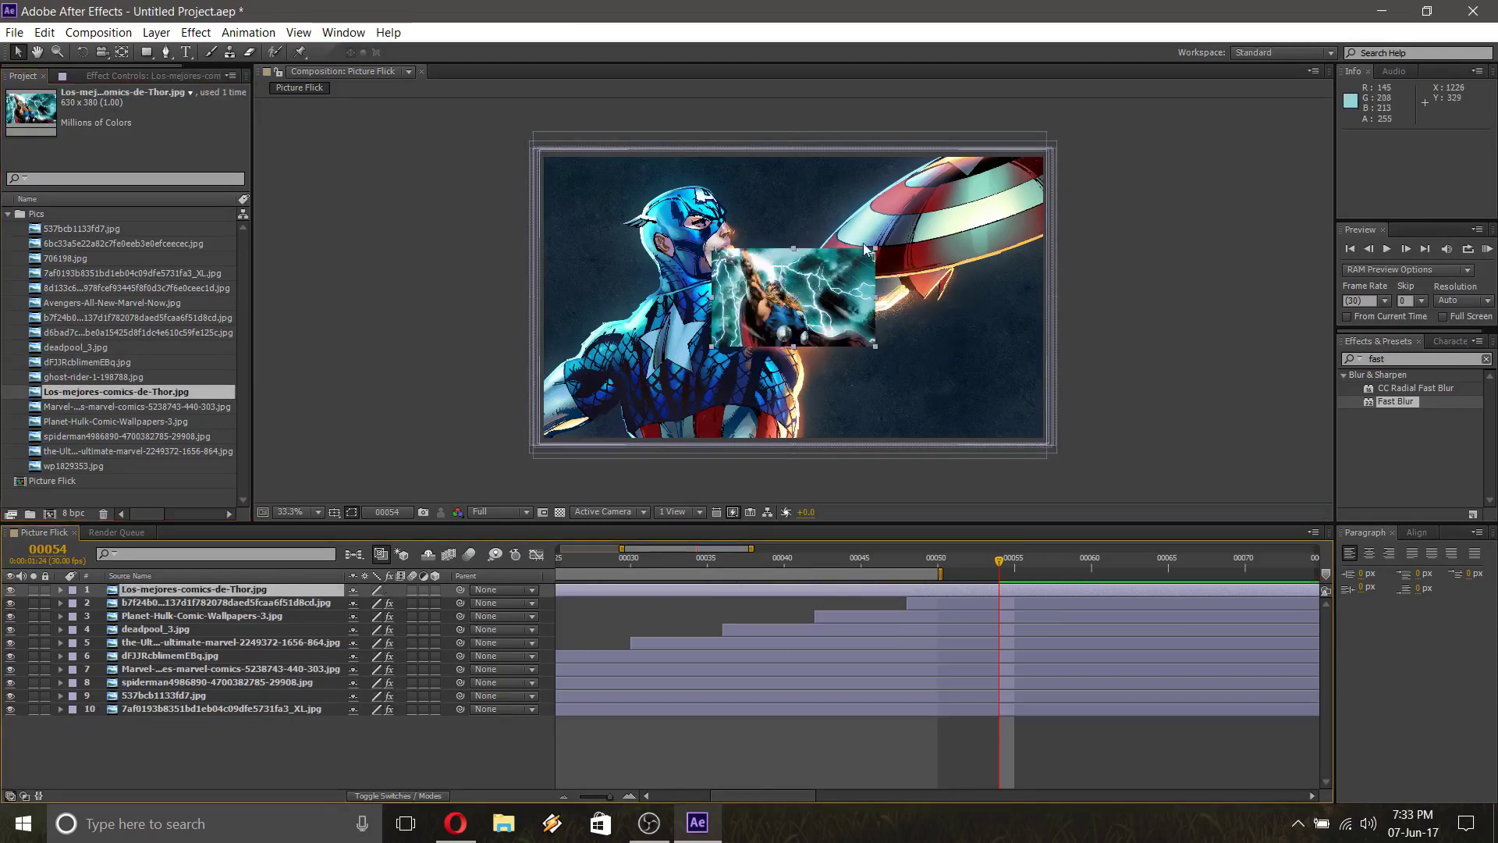
{"action": "left_click_drag", "start_coordinate": [876, 253], "coordinate": [1049, 154]}
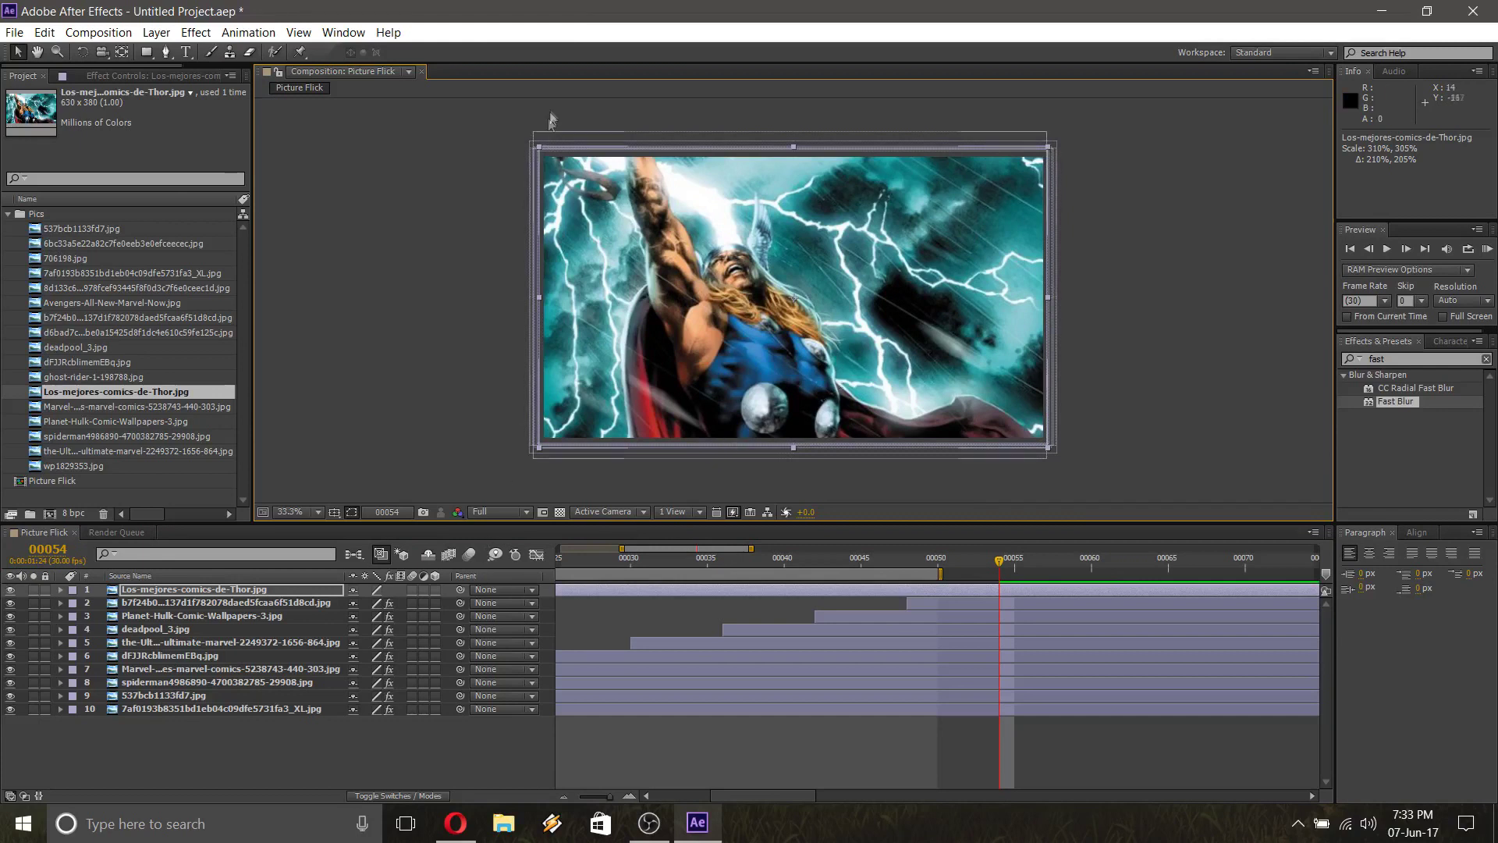
Trim the start of the Thor layer to frame 54
{"action": "left_click", "coordinate": [556, 589]}
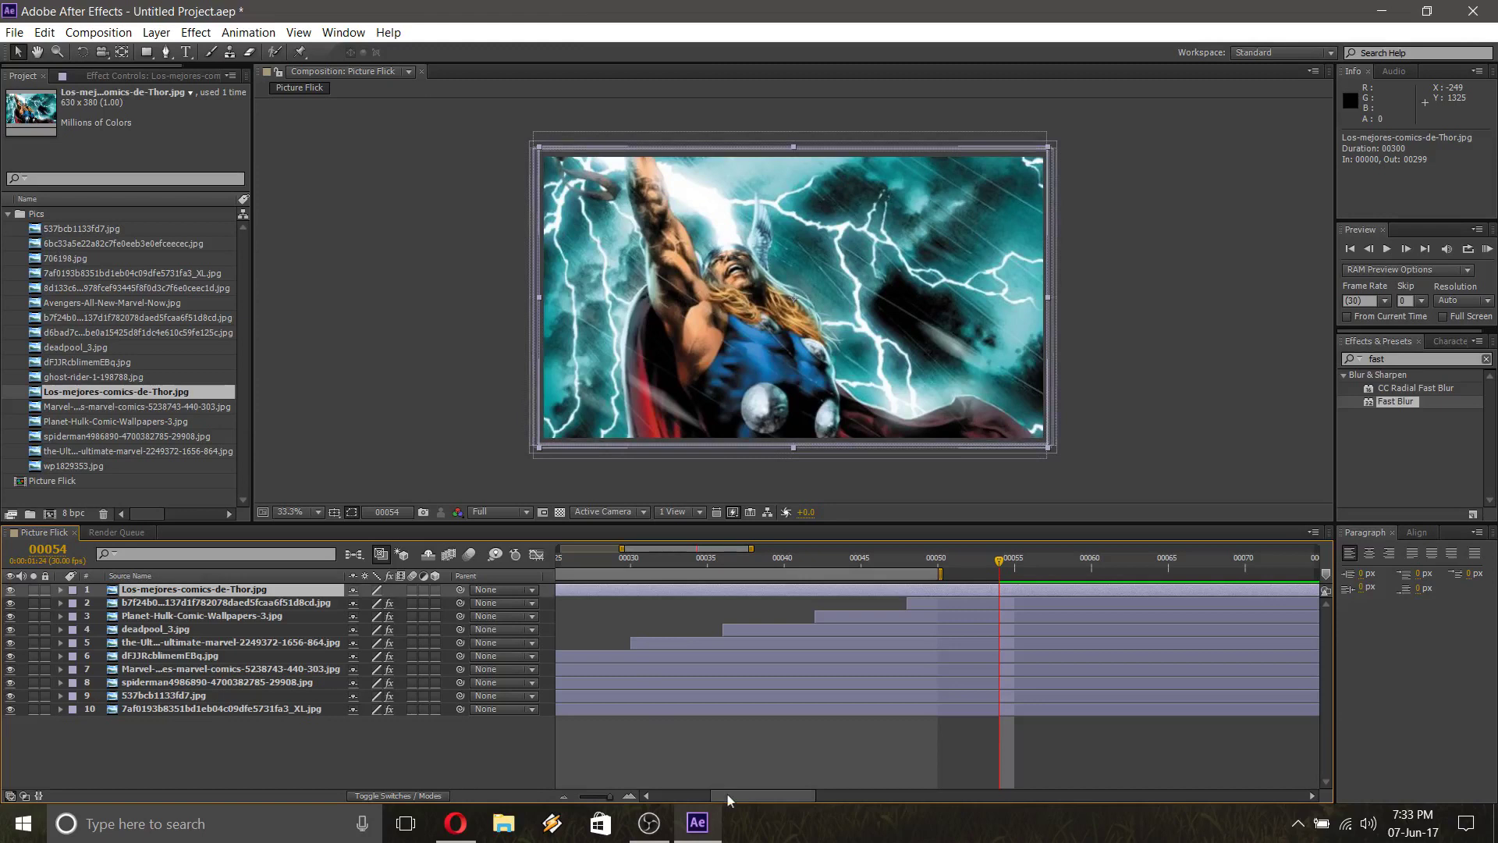
{"action": "left_click_drag", "start_coordinate": [727, 793], "coordinate": [640, 798]}
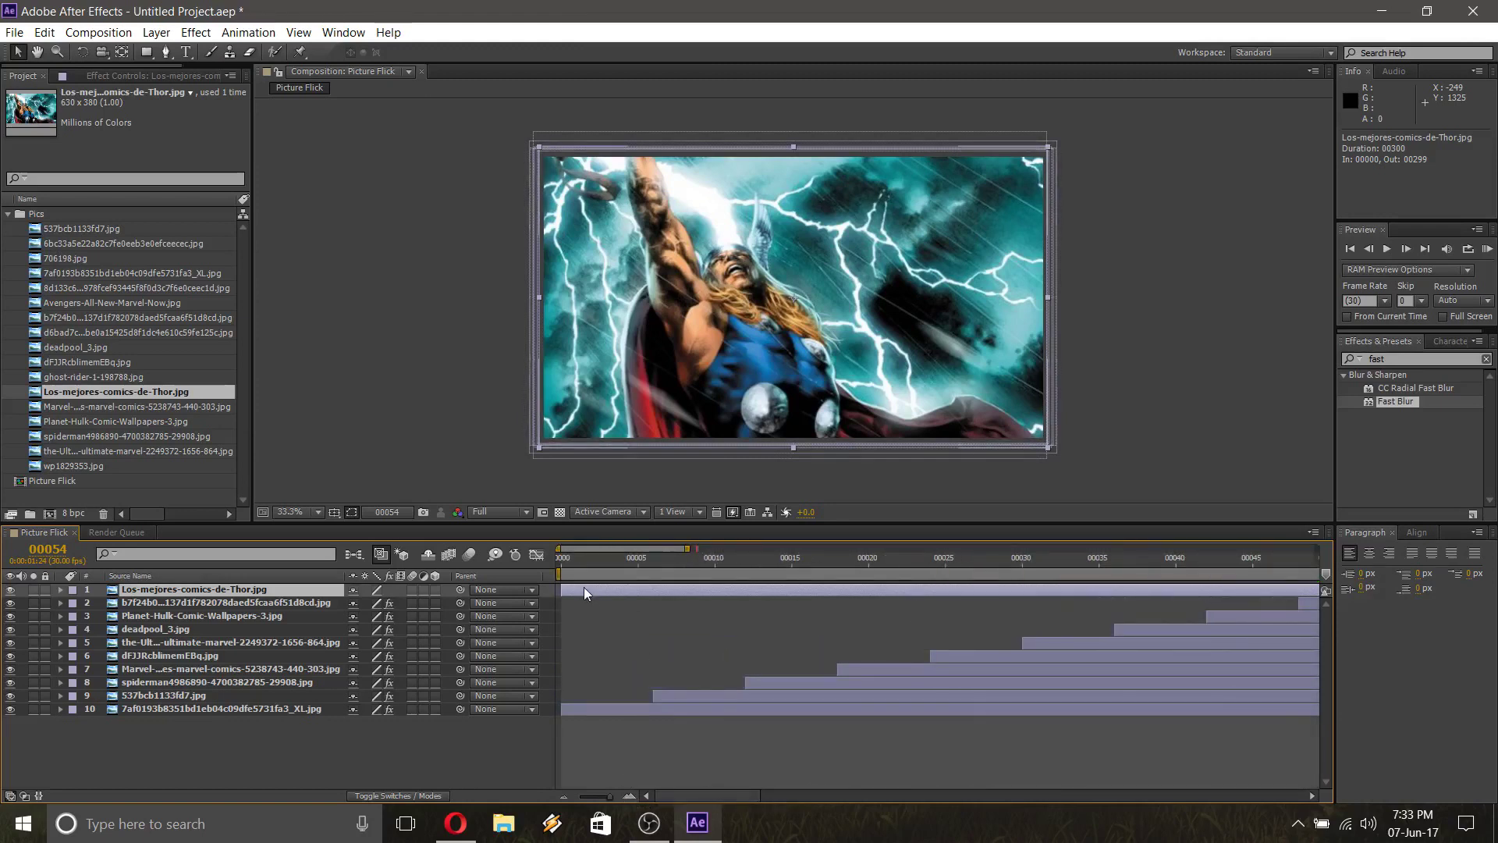
{"action": "left_click_drag", "start_coordinate": [560, 590], "coordinate": [1037, 591]}
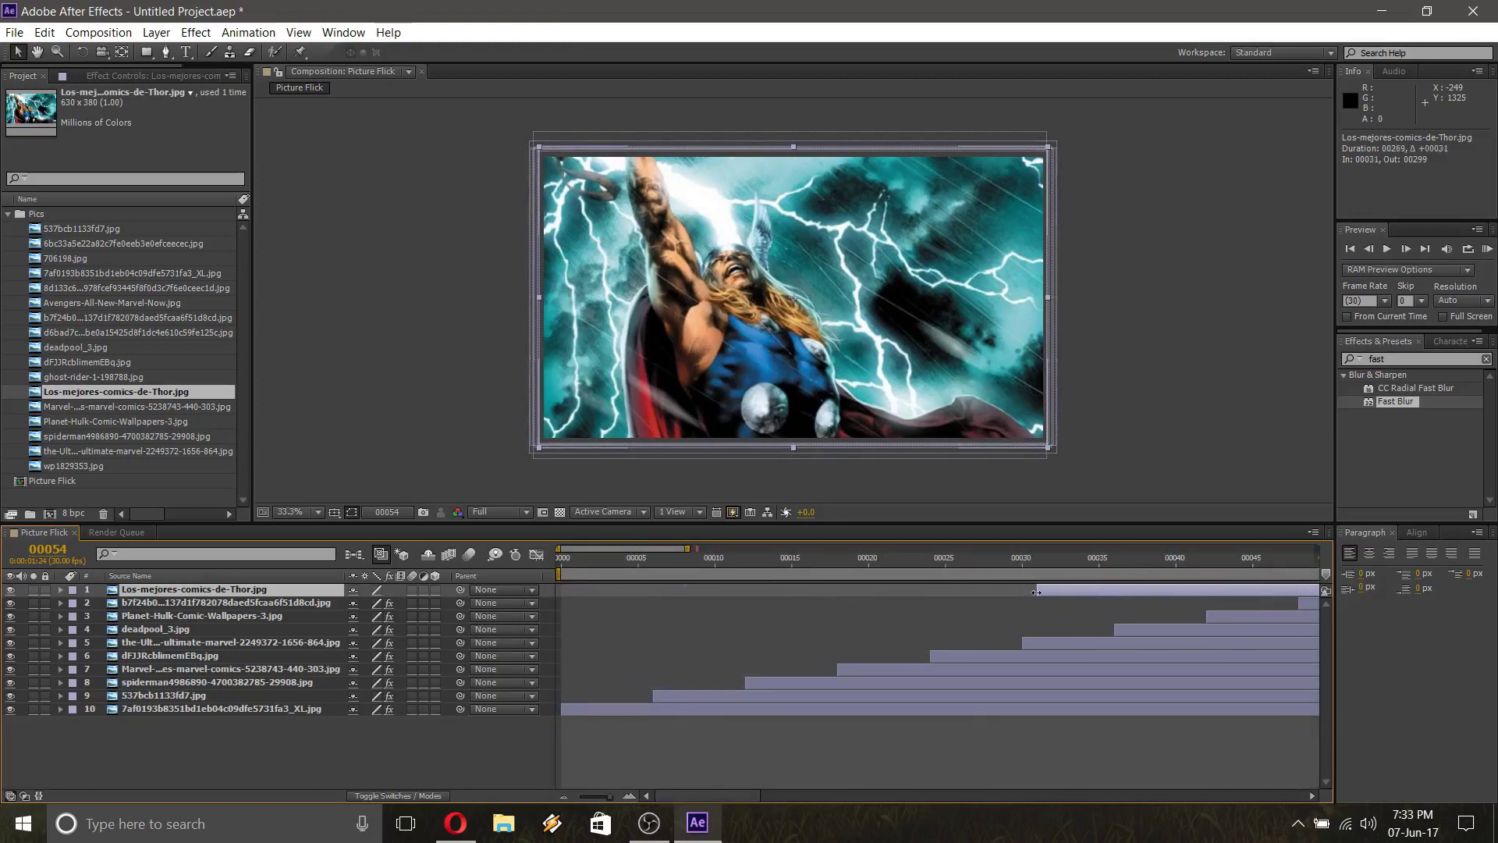
{"action": "left_click_drag", "start_coordinate": [603, 800], "coordinate": [593, 797]}
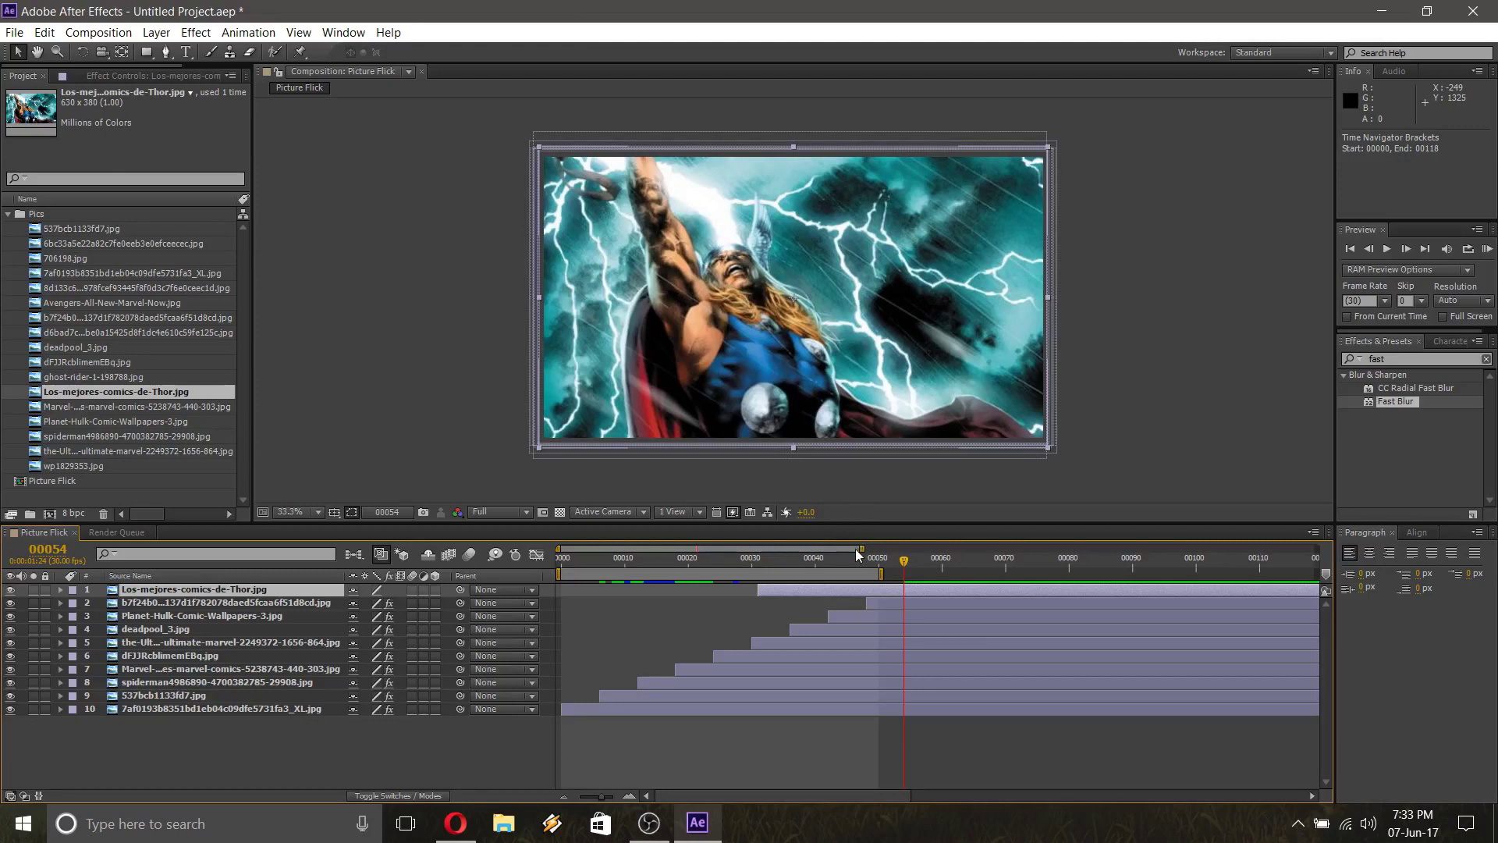
{"action": "left_click_drag", "start_coordinate": [862, 548], "coordinate": [1071, 567]}
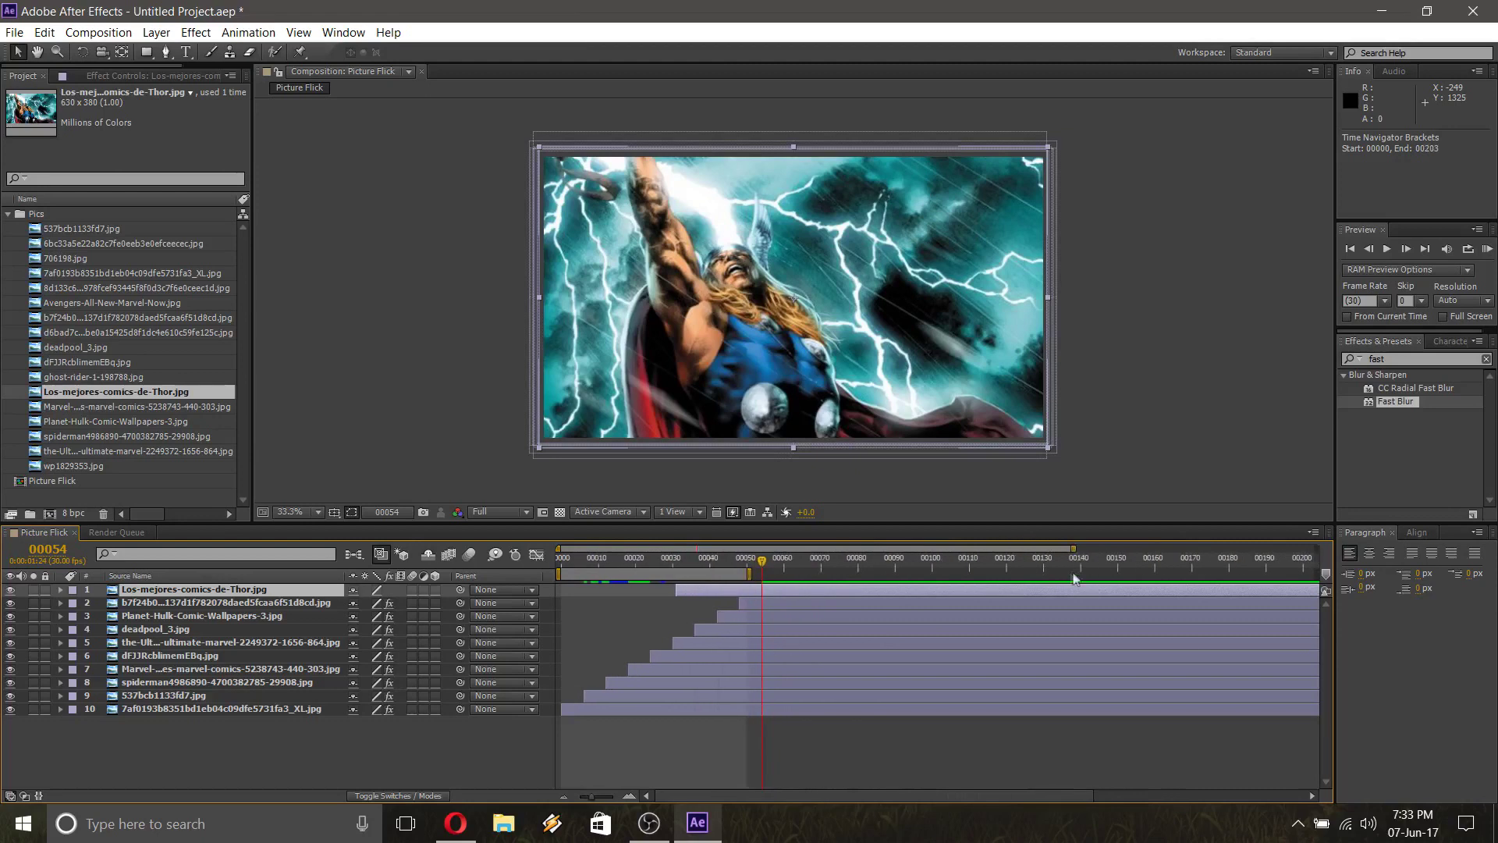
{"action": "left_click_drag", "start_coordinate": [673, 591], "coordinate": [762, 595]}
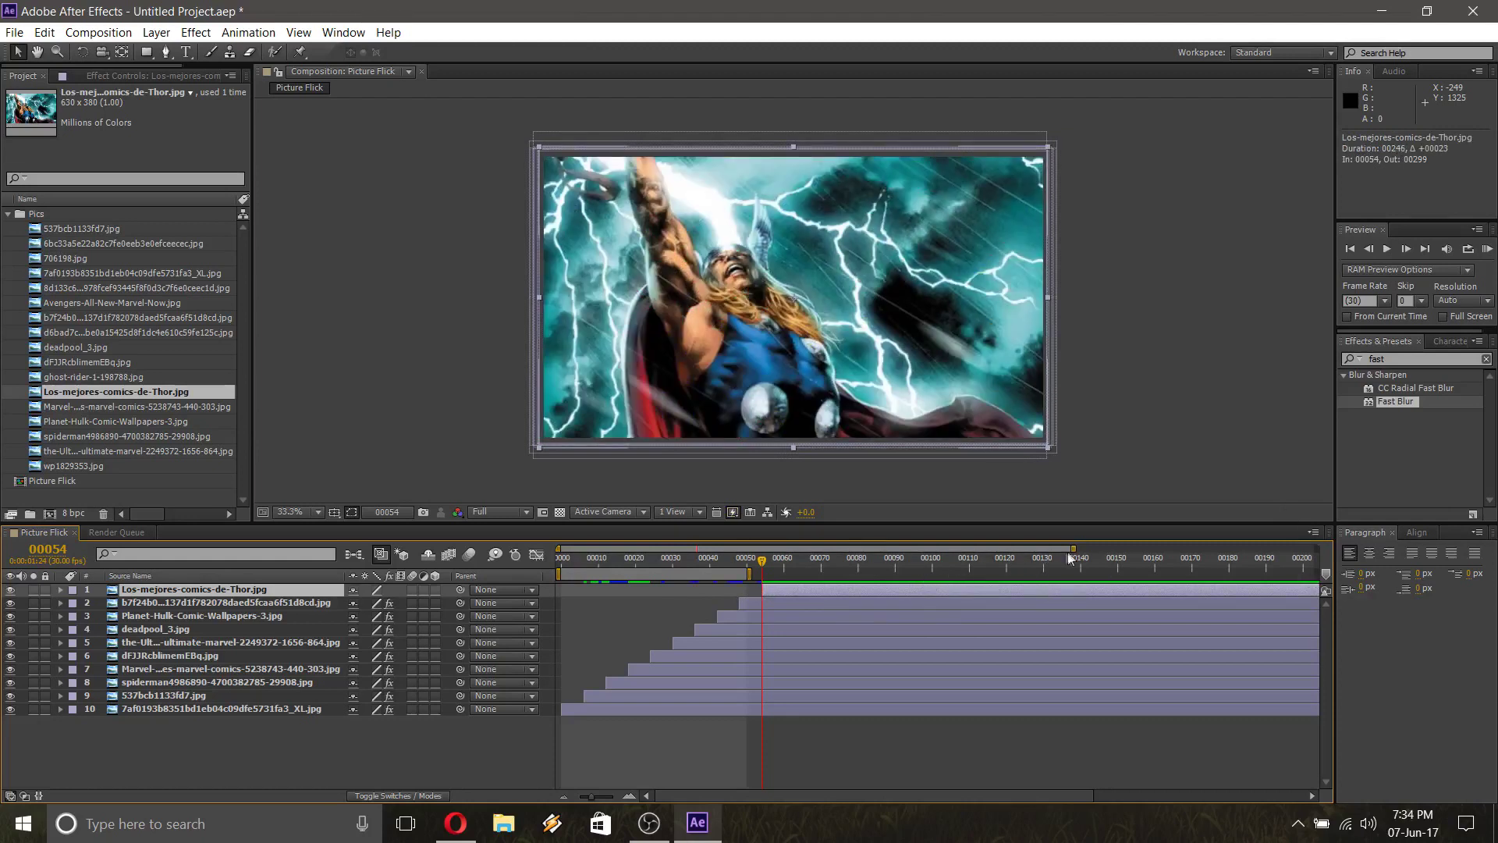
Extend the end of the work area to the composition's last frame, 299
{"action": "left_click_drag", "start_coordinate": [1073, 549], "coordinate": [1323, 549]}
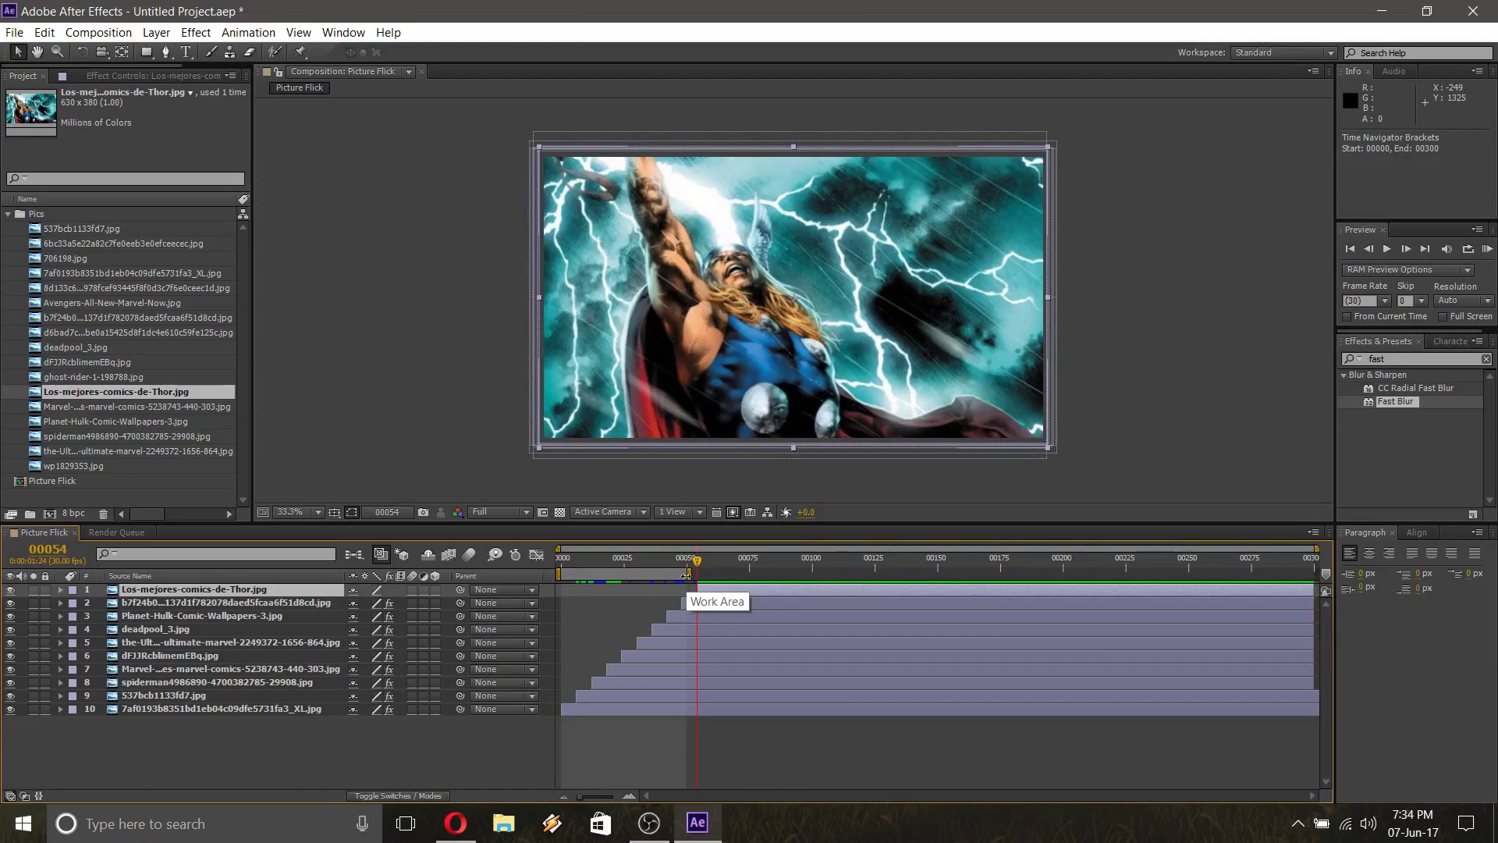
{"action": "left_click_drag", "start_coordinate": [689, 572], "coordinate": [1317, 563]}
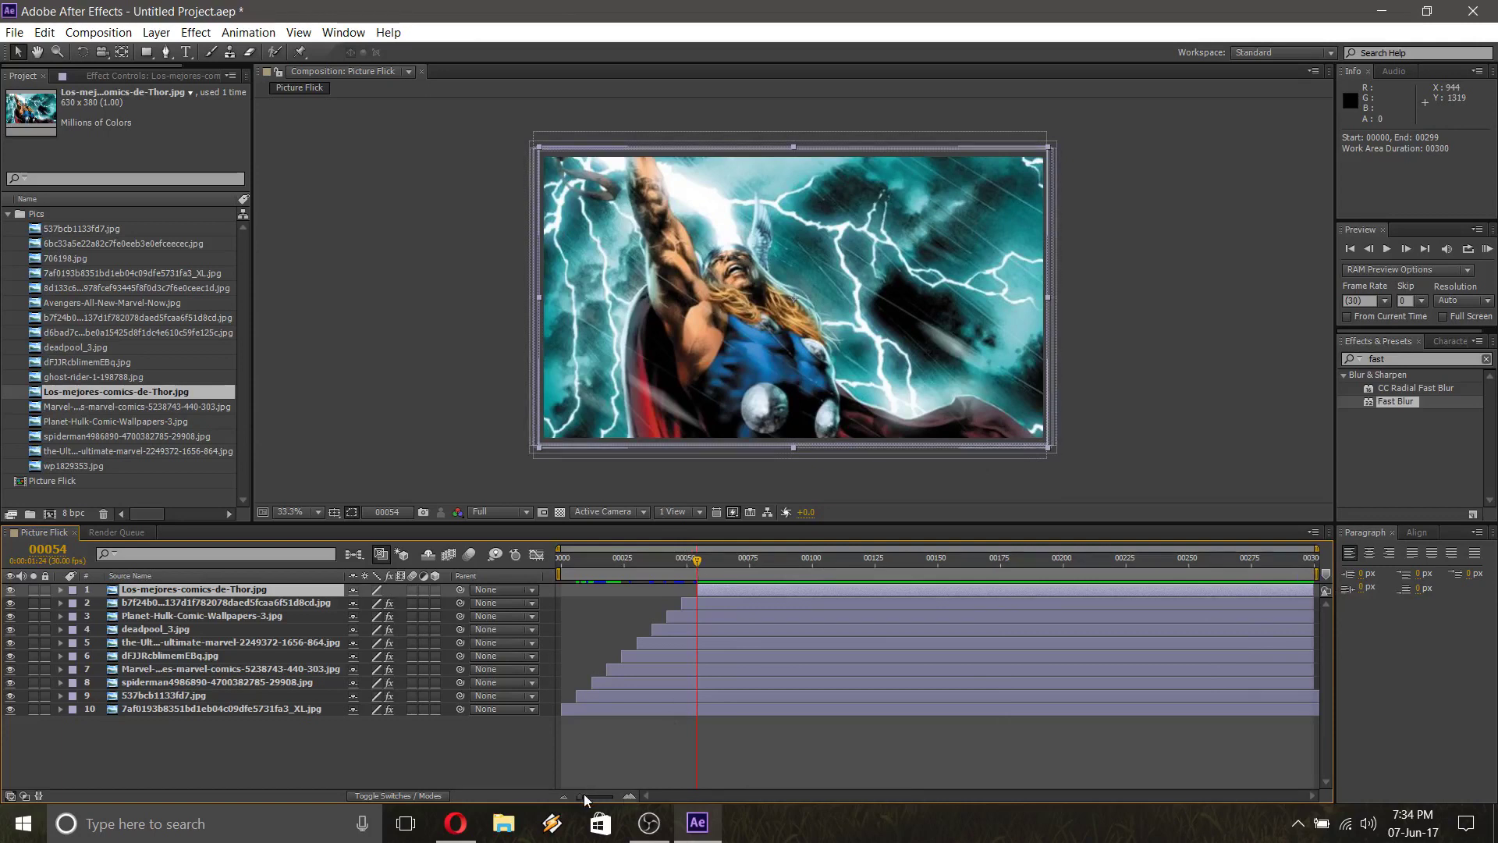
Draw a rectangular mask over about the upper 10 percent of the Thor picture at frame 54
{"action": "left_click_drag", "start_coordinate": [577, 797], "coordinate": [608, 797]}
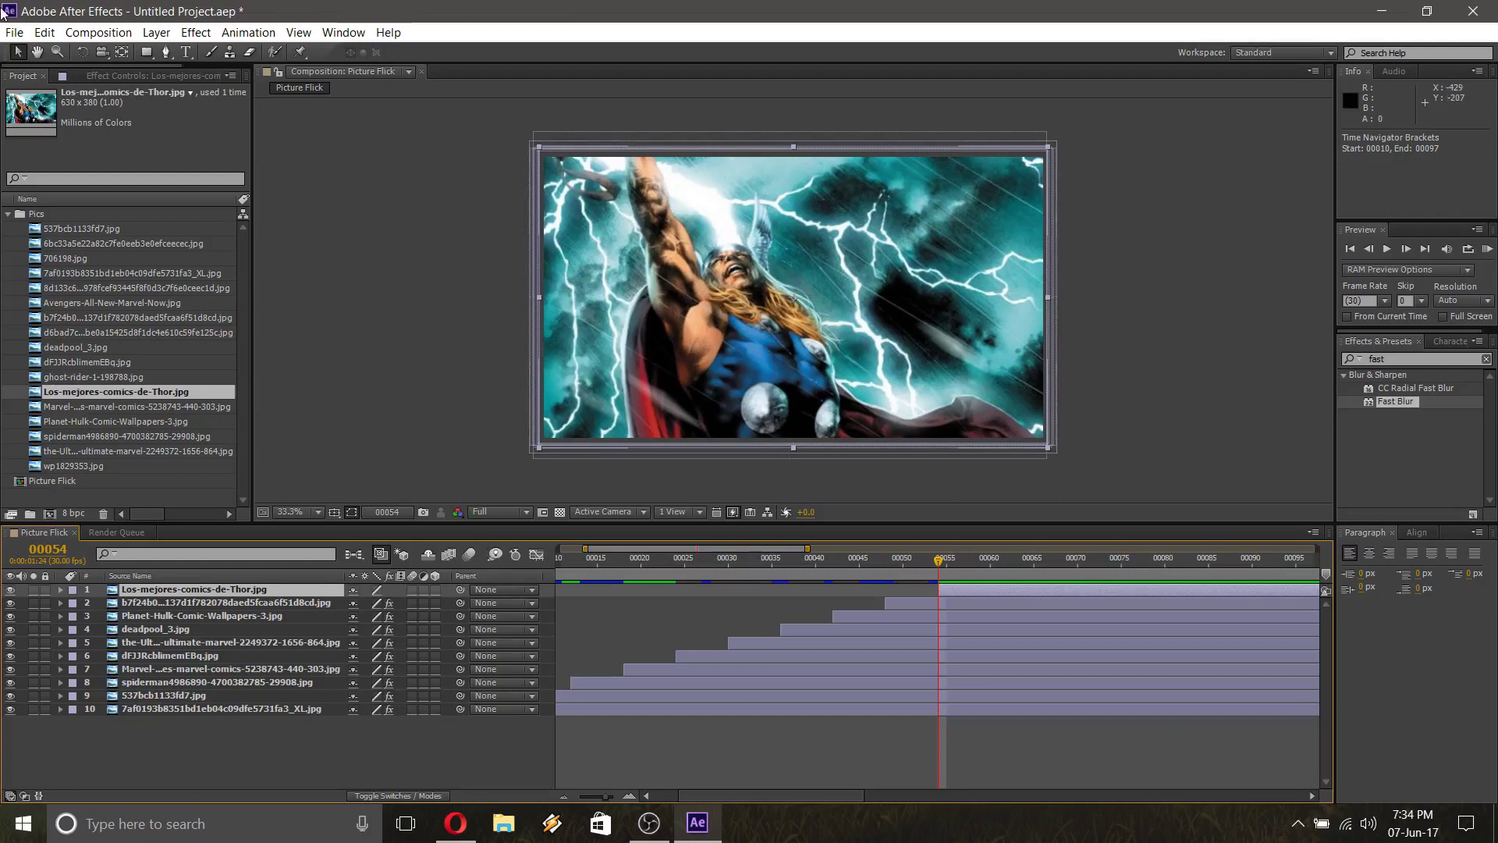
{"action": "left_click", "coordinate": [147, 56]}
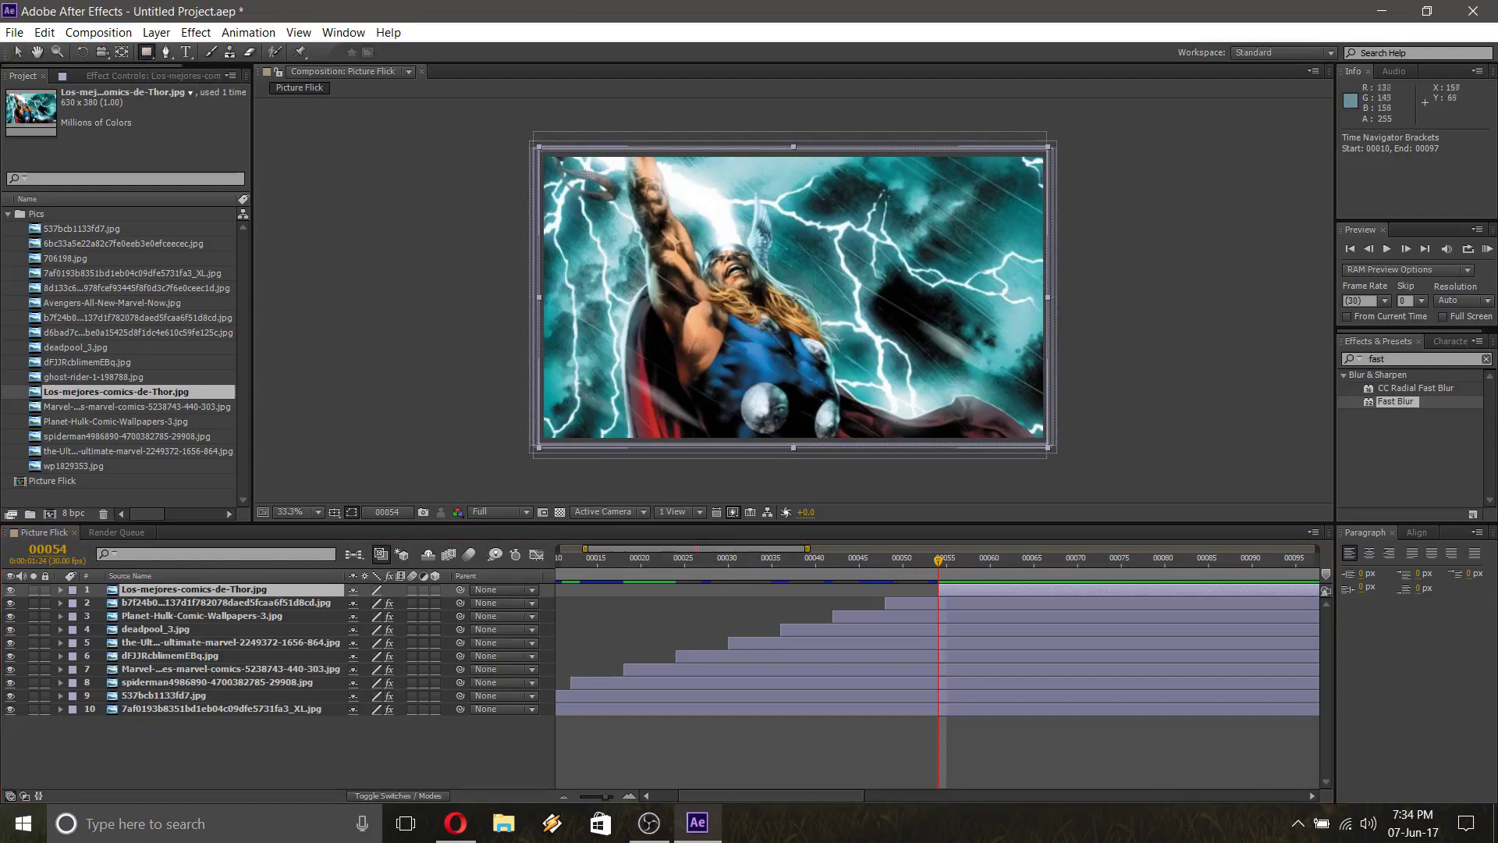
{"action": "mouse_move", "coordinate": [513, 130]}
{"action": "left_mouse_down"}
{"action": "mouse_move", "coordinate": [749, 194]}
{"action": "mouse_move", "coordinate": [1069, 190]}
{"action": "left_mouse_up"}
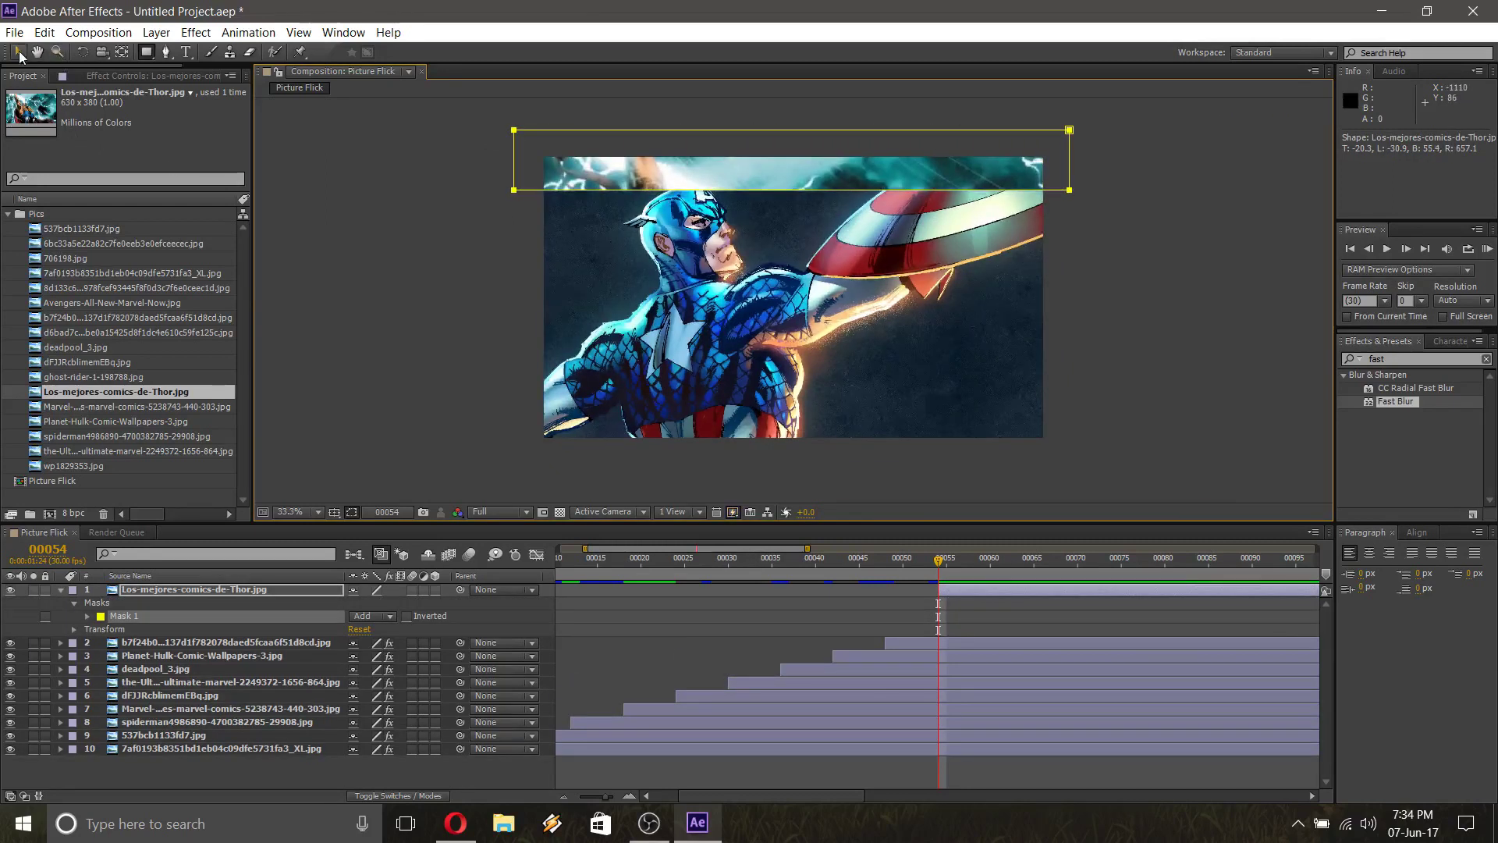
Keyframe the Thor layer's mask path at frame 54, then extend the mask to about 45 percent of the picture's height at frame 56
{"action": "left_click", "coordinate": [17, 52]}
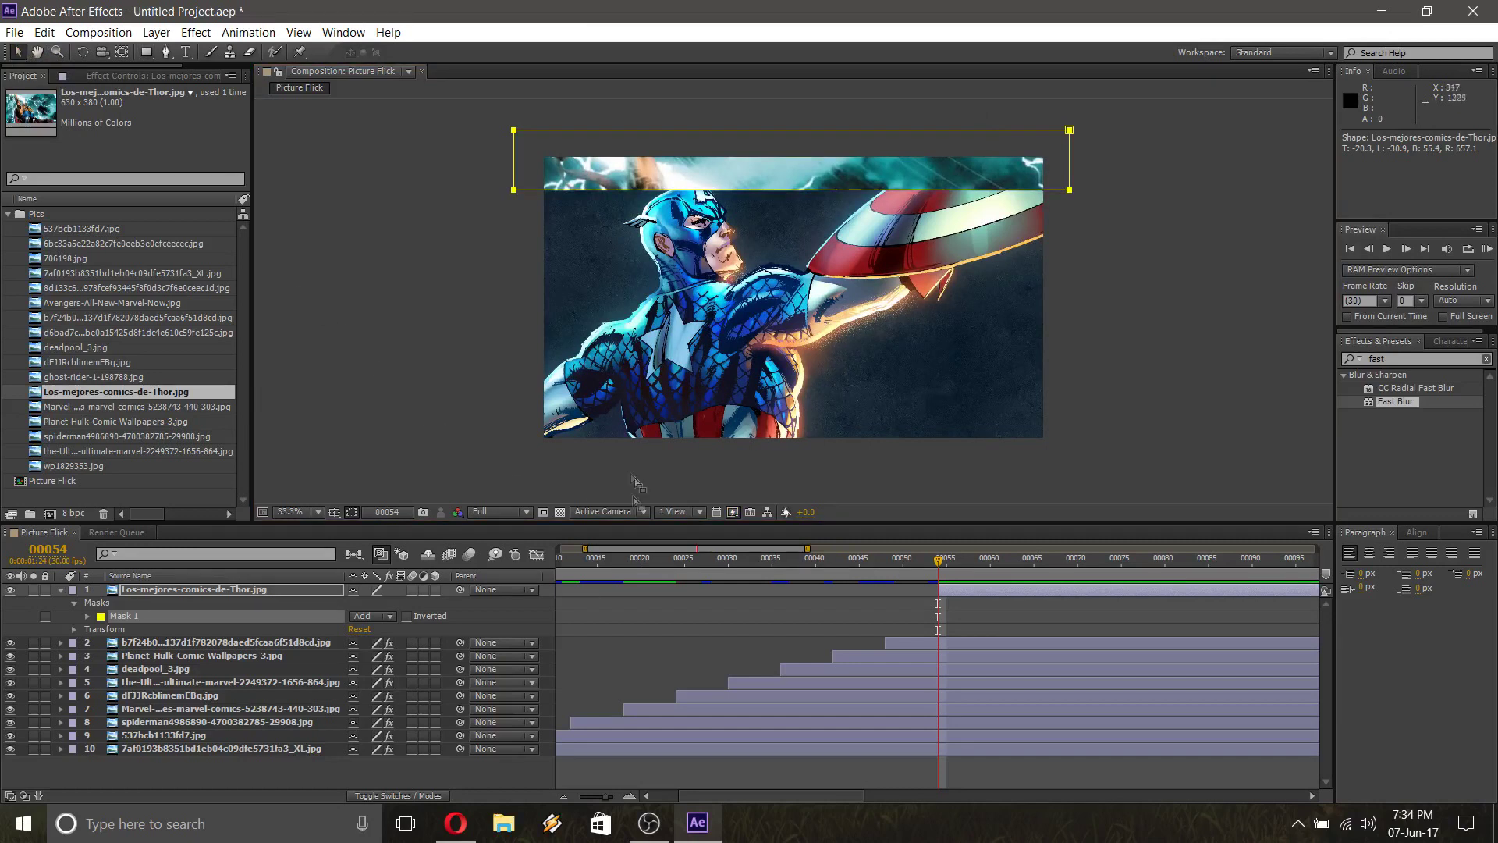
{"action": "key", "text": "m"}
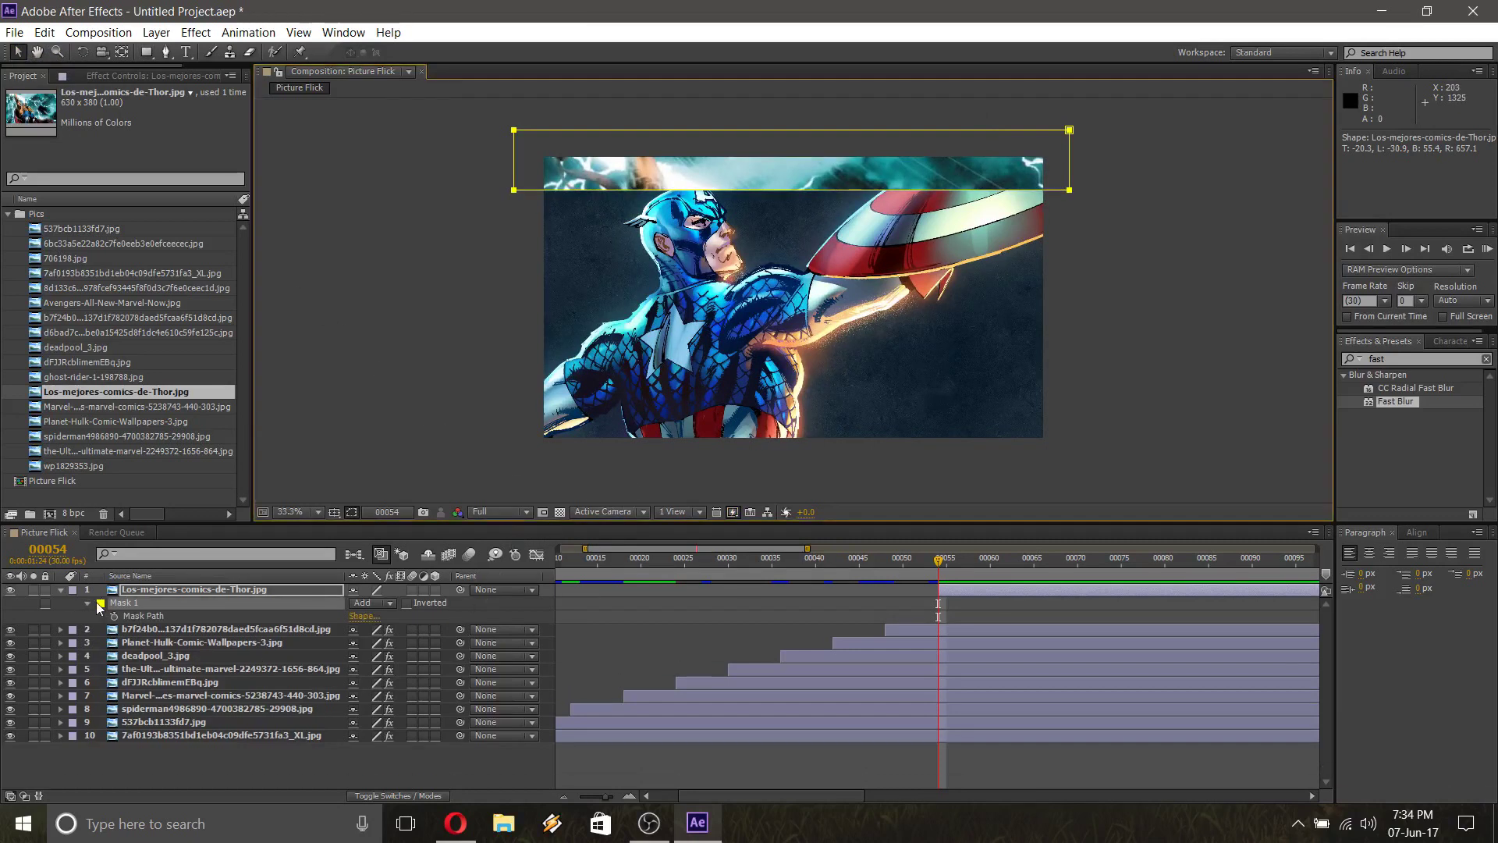
{"action": "left_click", "coordinate": [115, 617]}
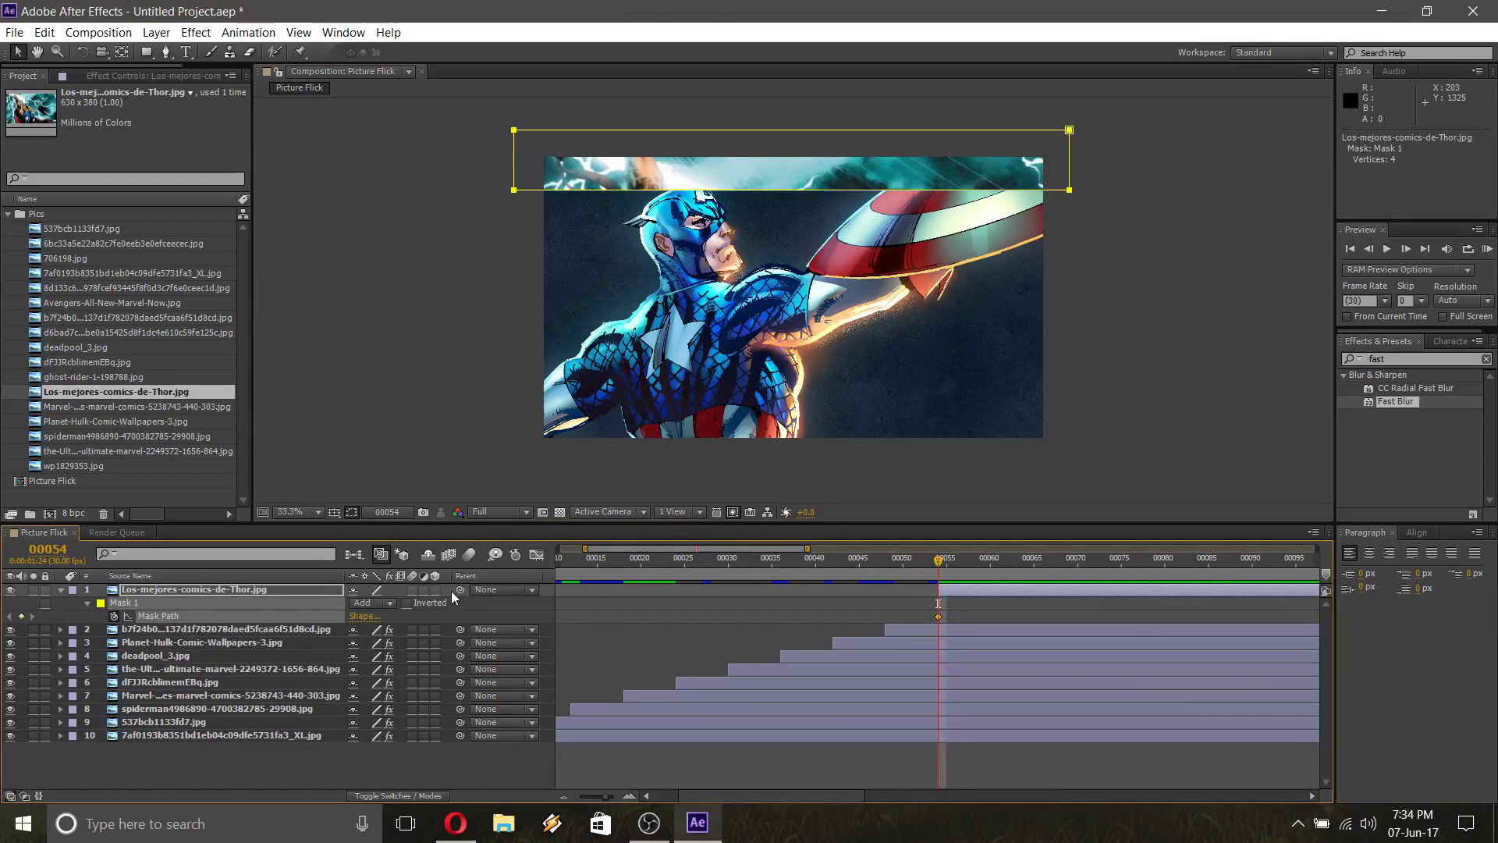
{"action": "key", "text": "Page_Down"}
{"action": "key", "text": "Page_Down"}
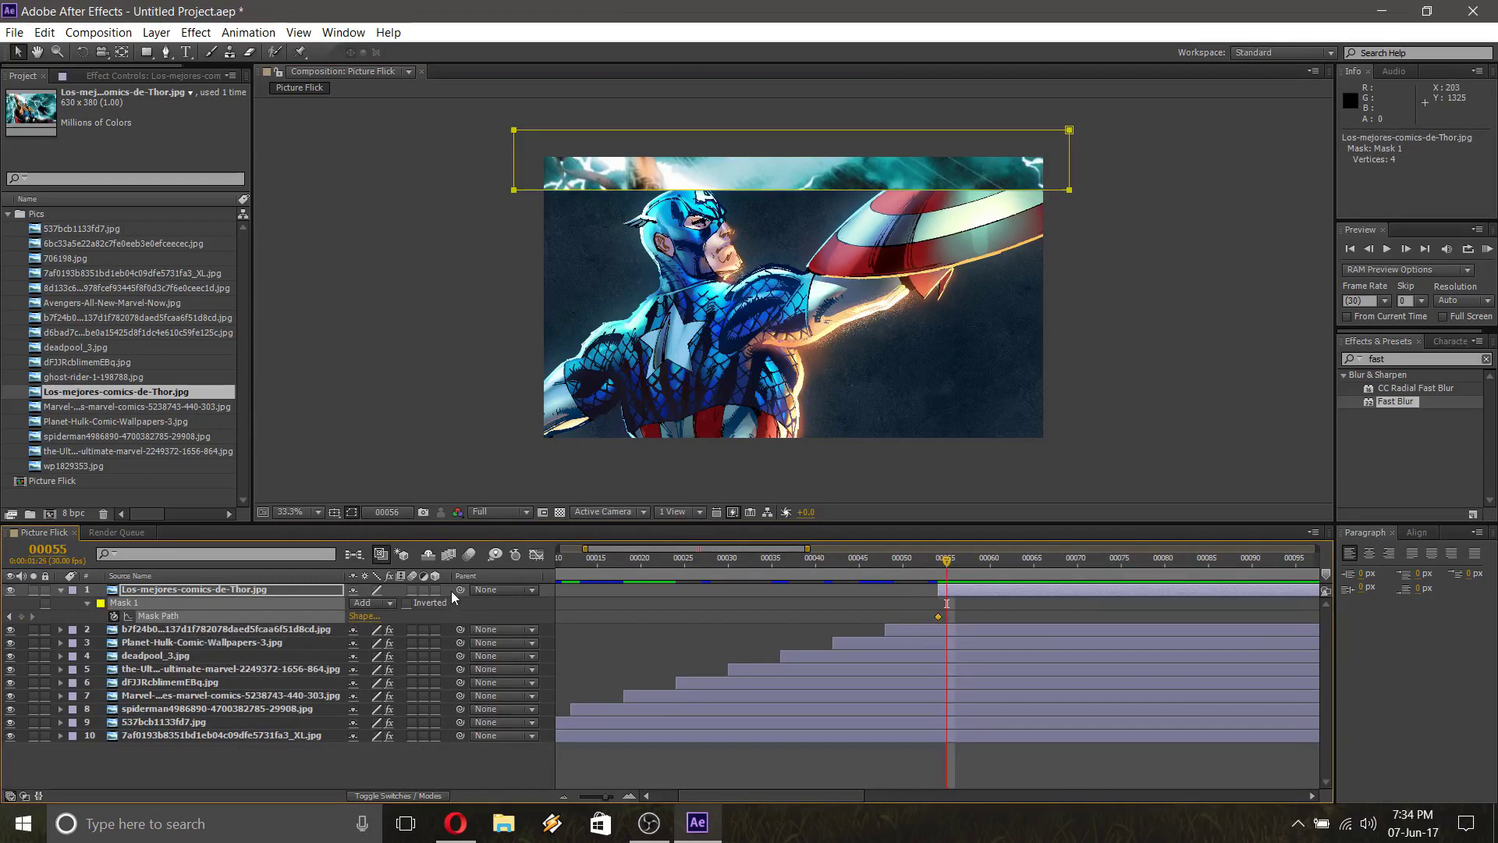
{"action": "double_click", "coordinate": [516, 191]}
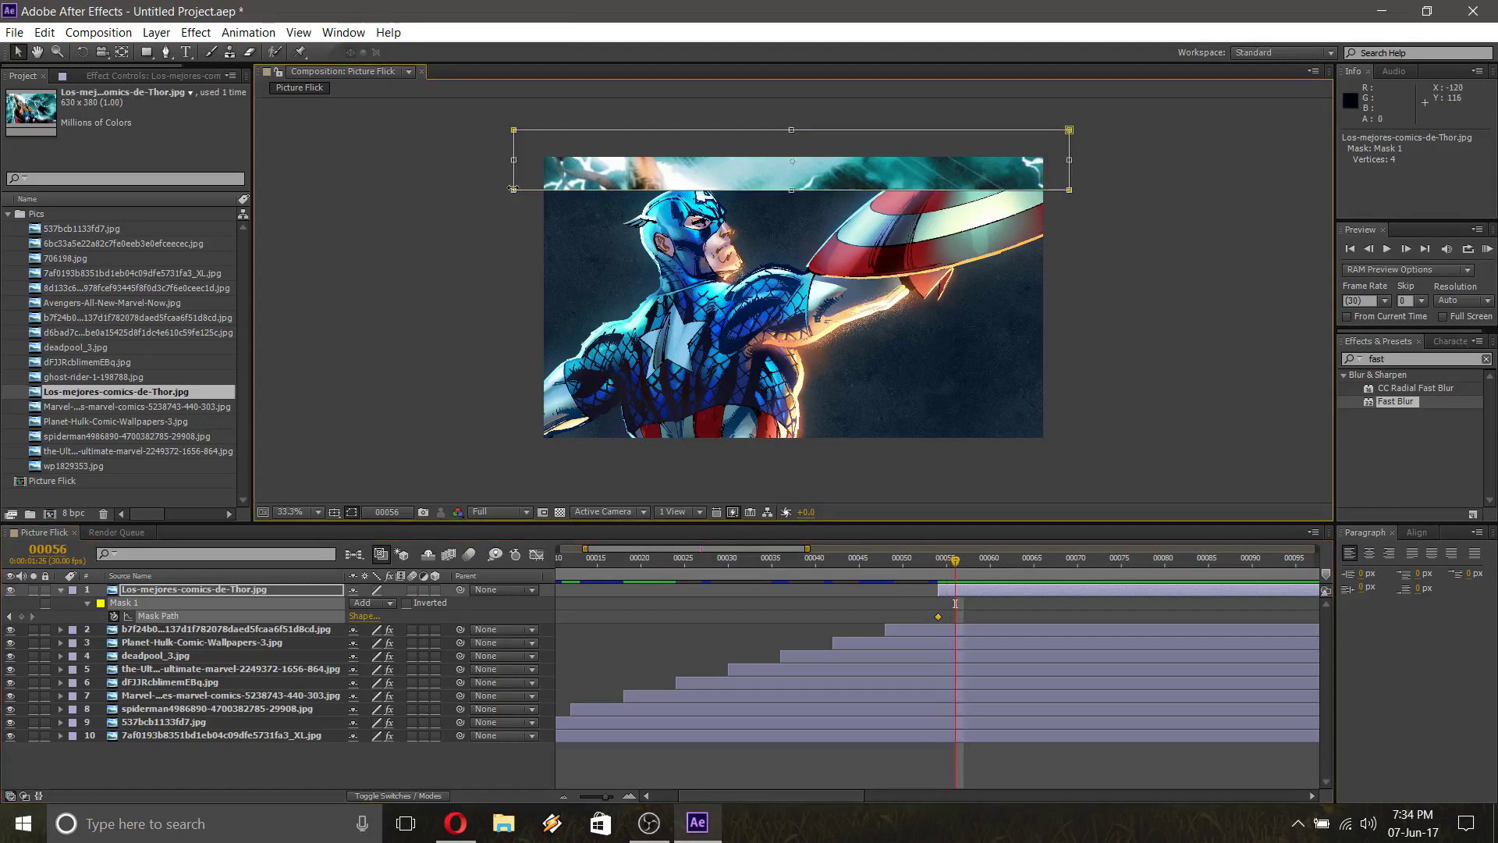
{"action": "left_click_drag", "start_coordinate": [513, 189], "coordinate": [510, 284]}
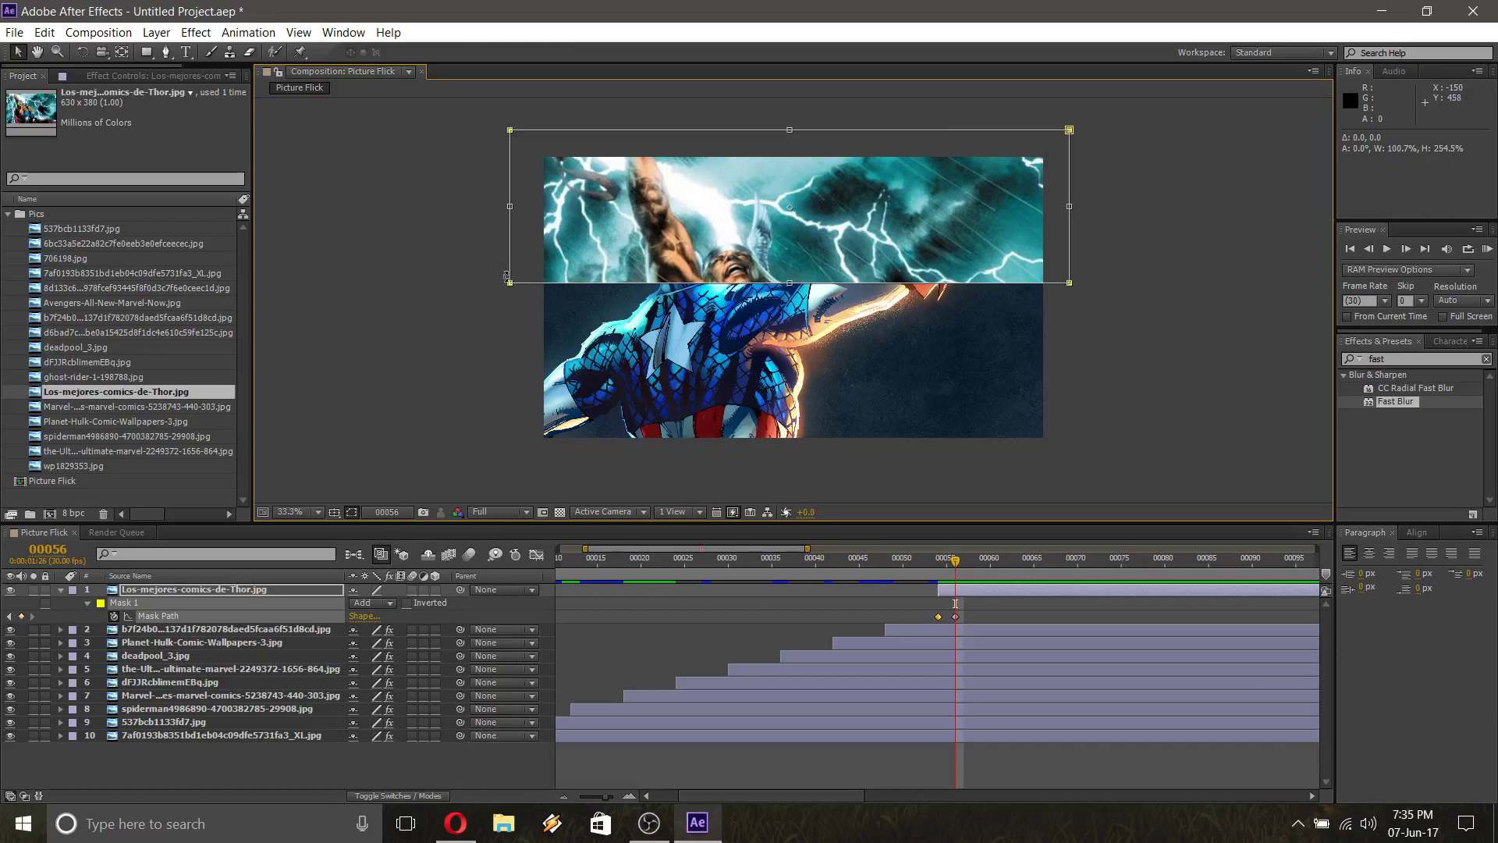
{"action": "key", "text": "Return"}
Extend the Thor mask down to about three quarters of the picture's height at frame 58
{"action": "key", "text": "Page_Down"}
{"action": "key", "text": "Page_Down"}
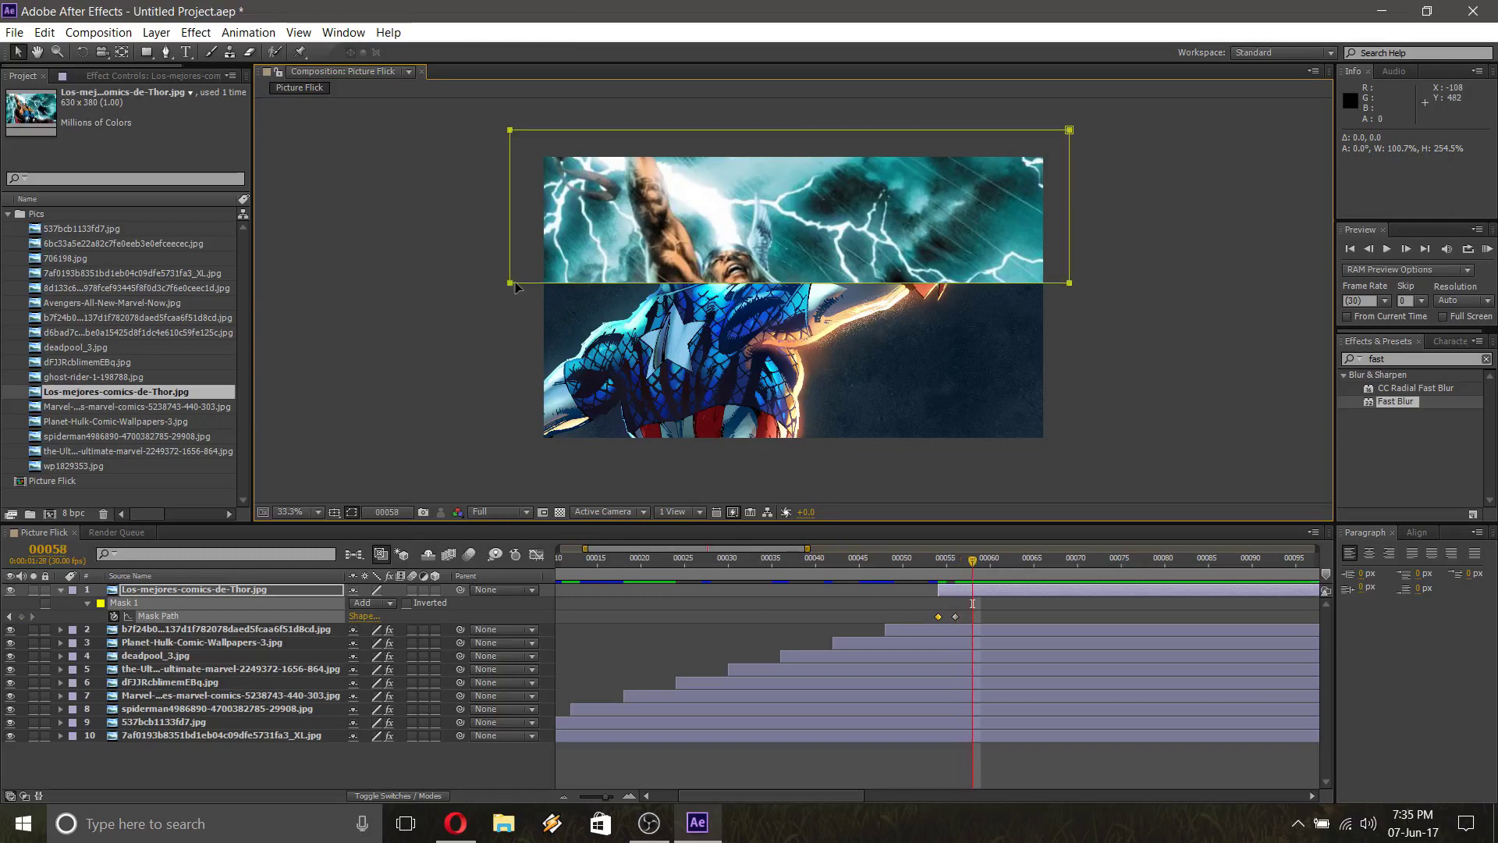
{"action": "double_click", "coordinate": [511, 285]}
{"action": "left_click_drag", "start_coordinate": [512, 284], "coordinate": [512, 372]}
{"action": "key", "text": "Return"}
Extend the Thor mask past the lower edge of the picture at frame 60 so it covers the whole frame
{"action": "key", "text": "Page_Down"}
{"action": "key", "text": "Page_Down"}
{"action": "double_click", "coordinate": [511, 370]}
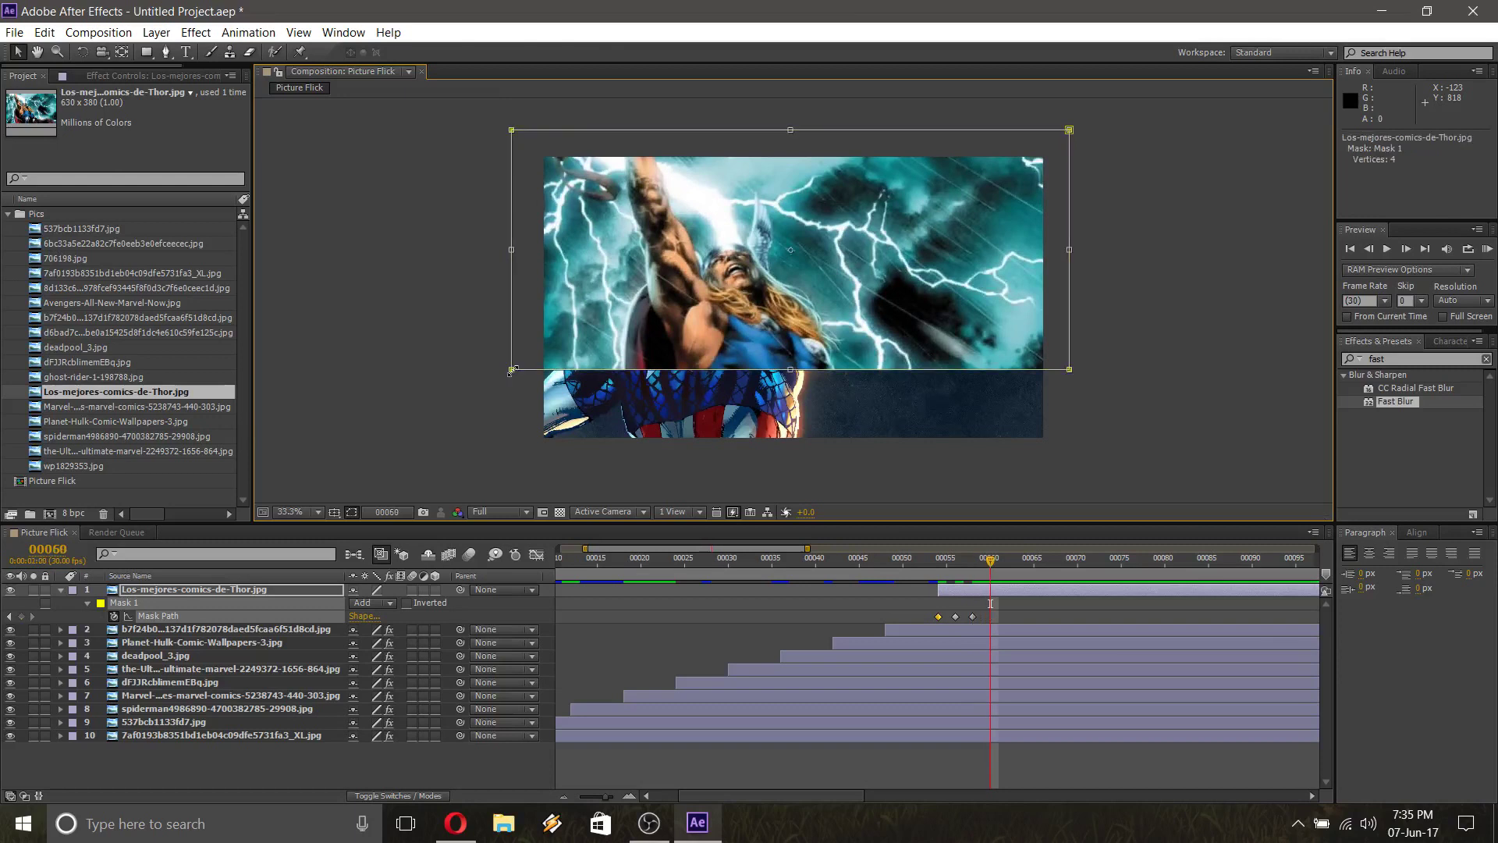
{"action": "left_click_drag", "start_coordinate": [511, 372], "coordinate": [517, 452]}
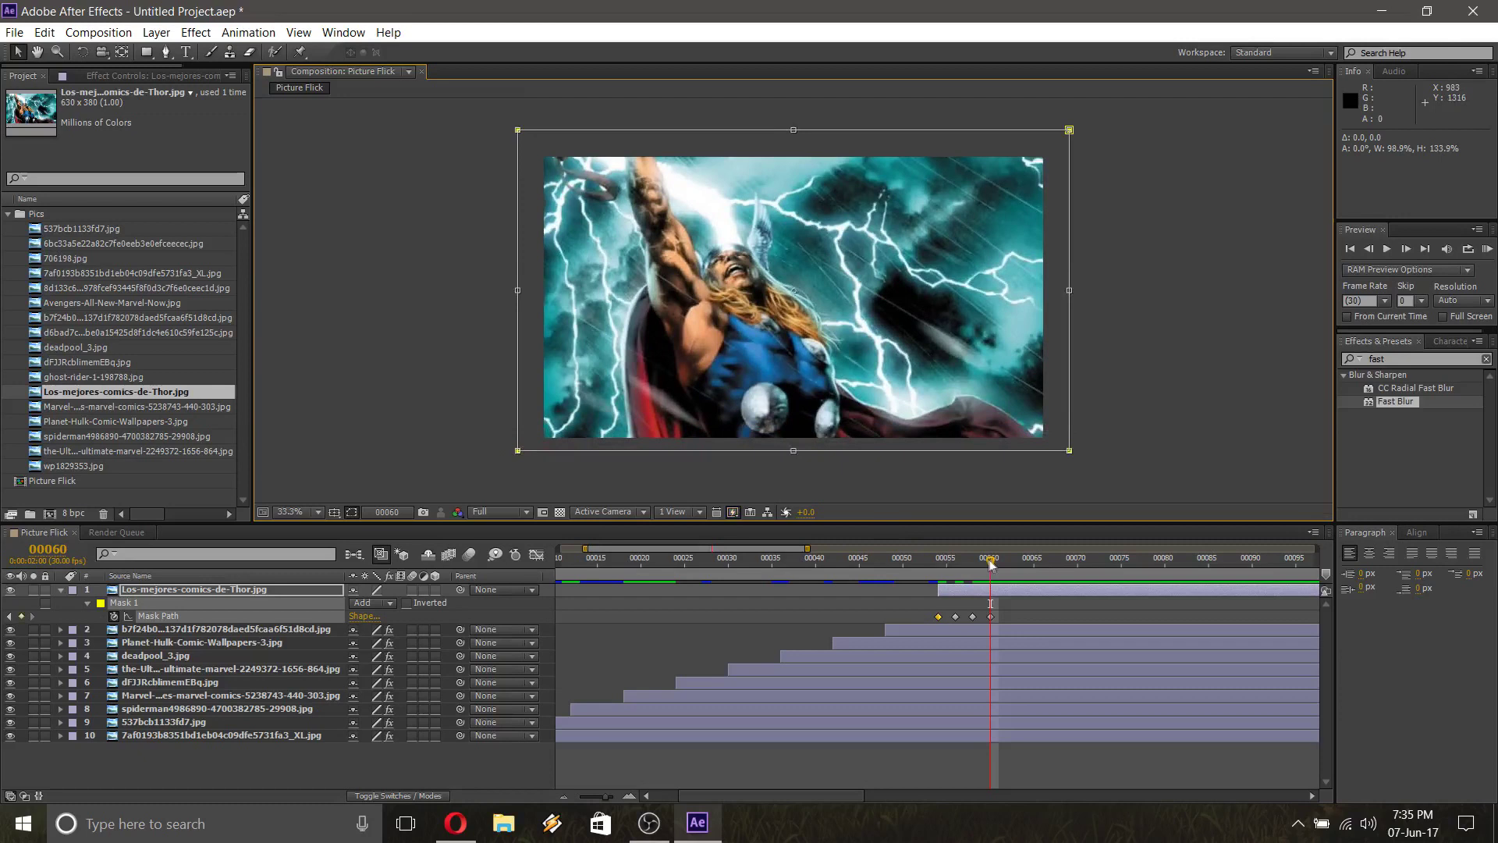
Apply Fast Blur to the Thor layer at frame 54 with a keyframed Blurriness of 60 and Vertical blur dimensions
{"action": "left_click_drag", "start_coordinate": [991, 564], "coordinate": [942, 566]}
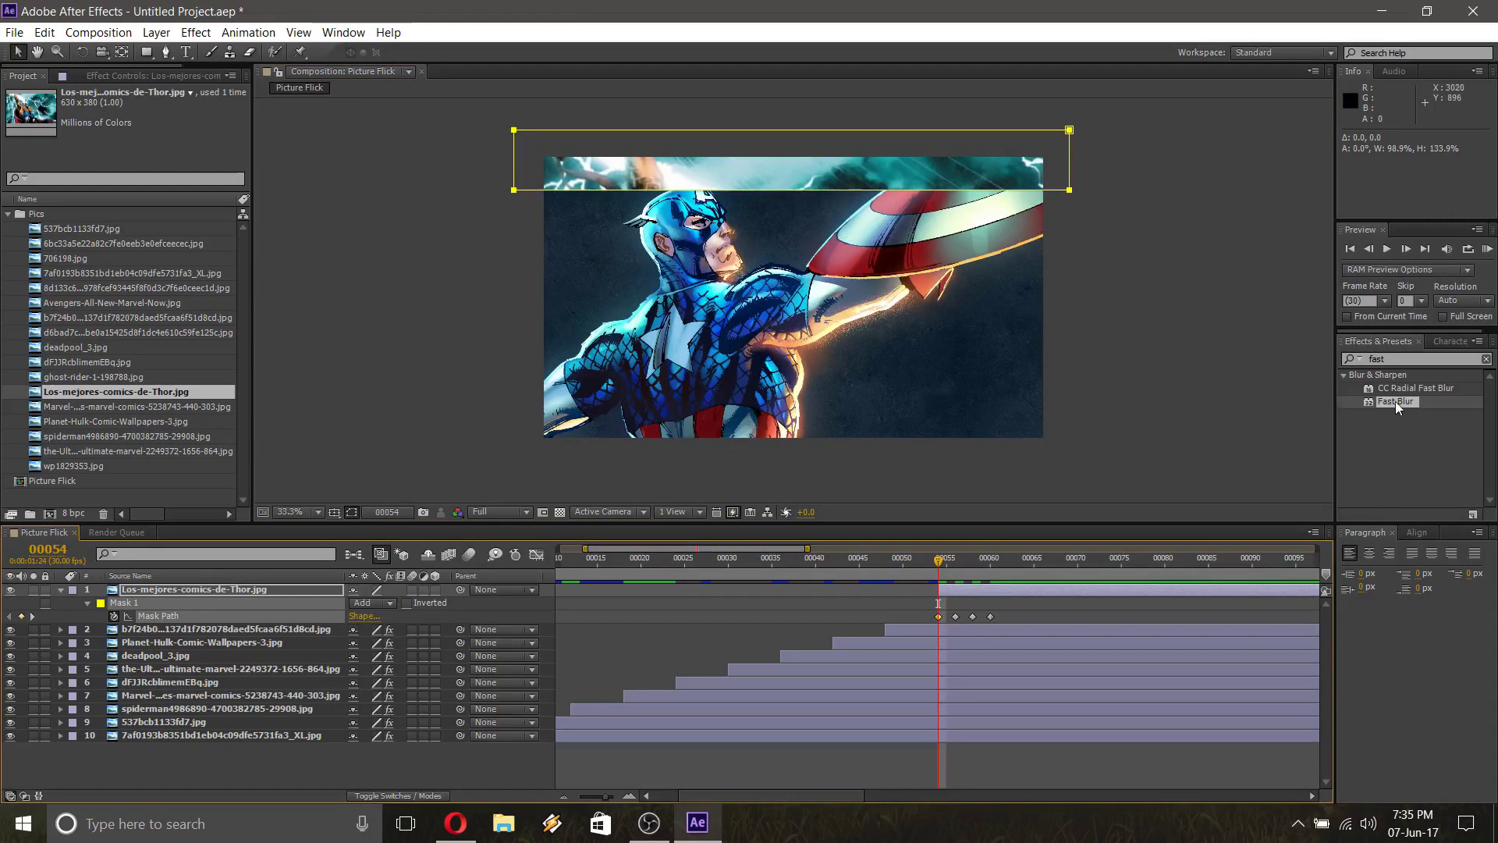
{"action": "left_click_drag", "start_coordinate": [1396, 403], "coordinate": [182, 585]}
{"action": "left_click", "coordinate": [149, 120]}
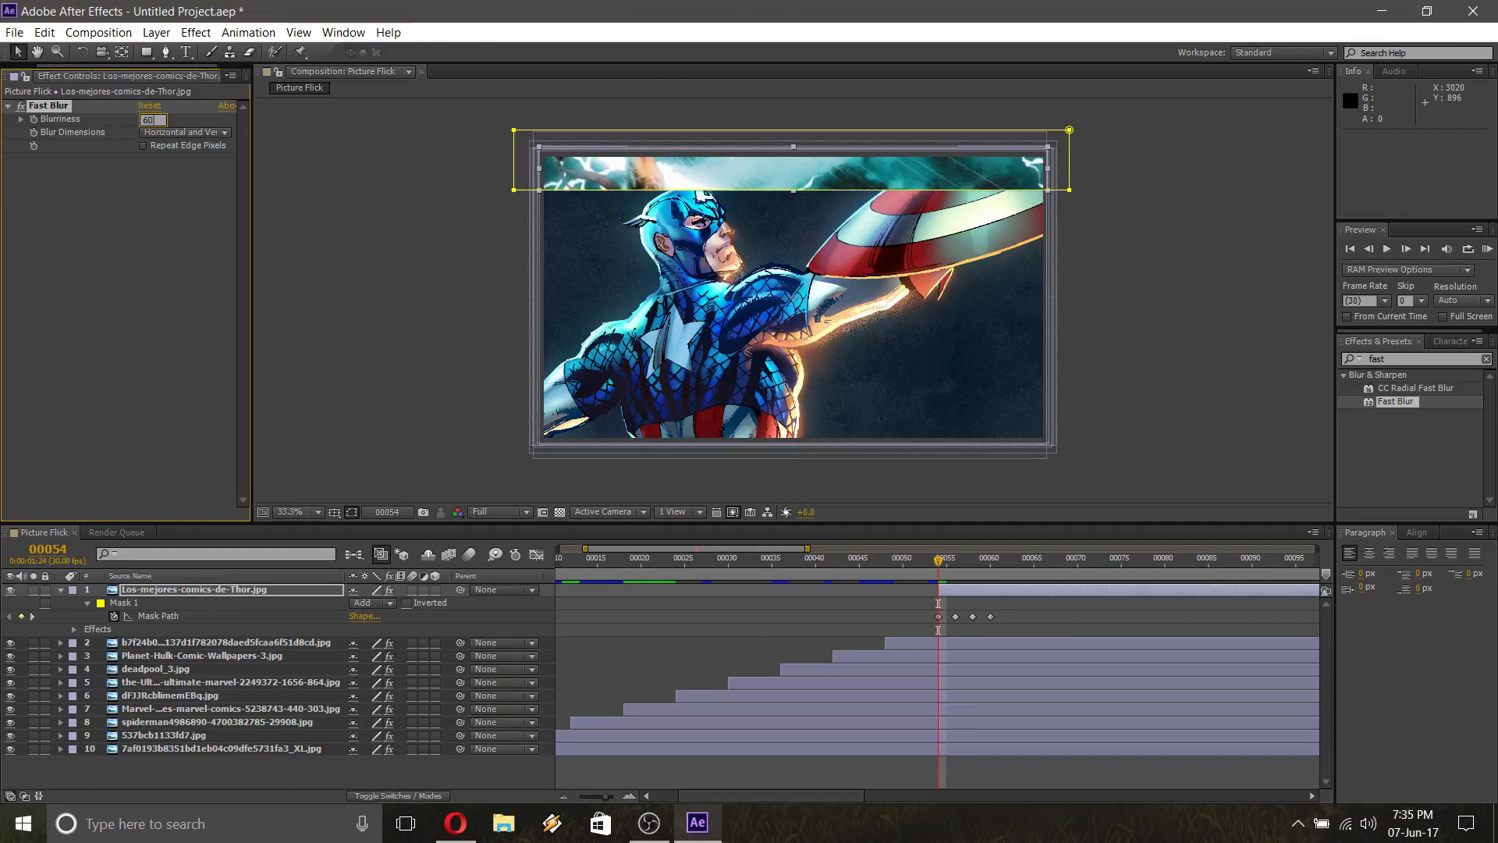
{"action": "key", "text": "Return"}
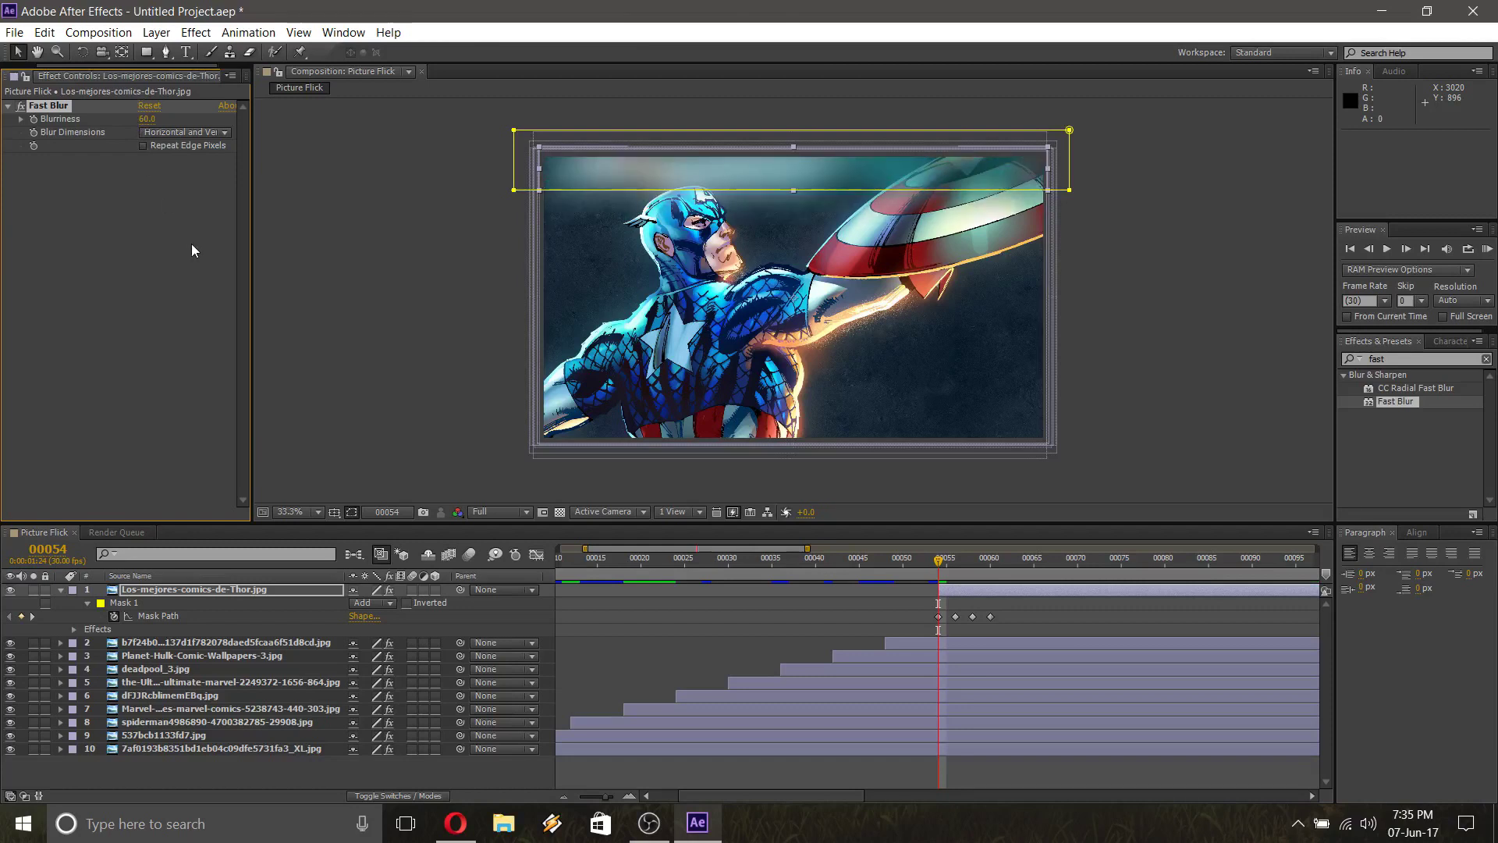
{"action": "left_click", "coordinate": [33, 119]}
{"action": "left_click", "coordinate": [201, 132]}
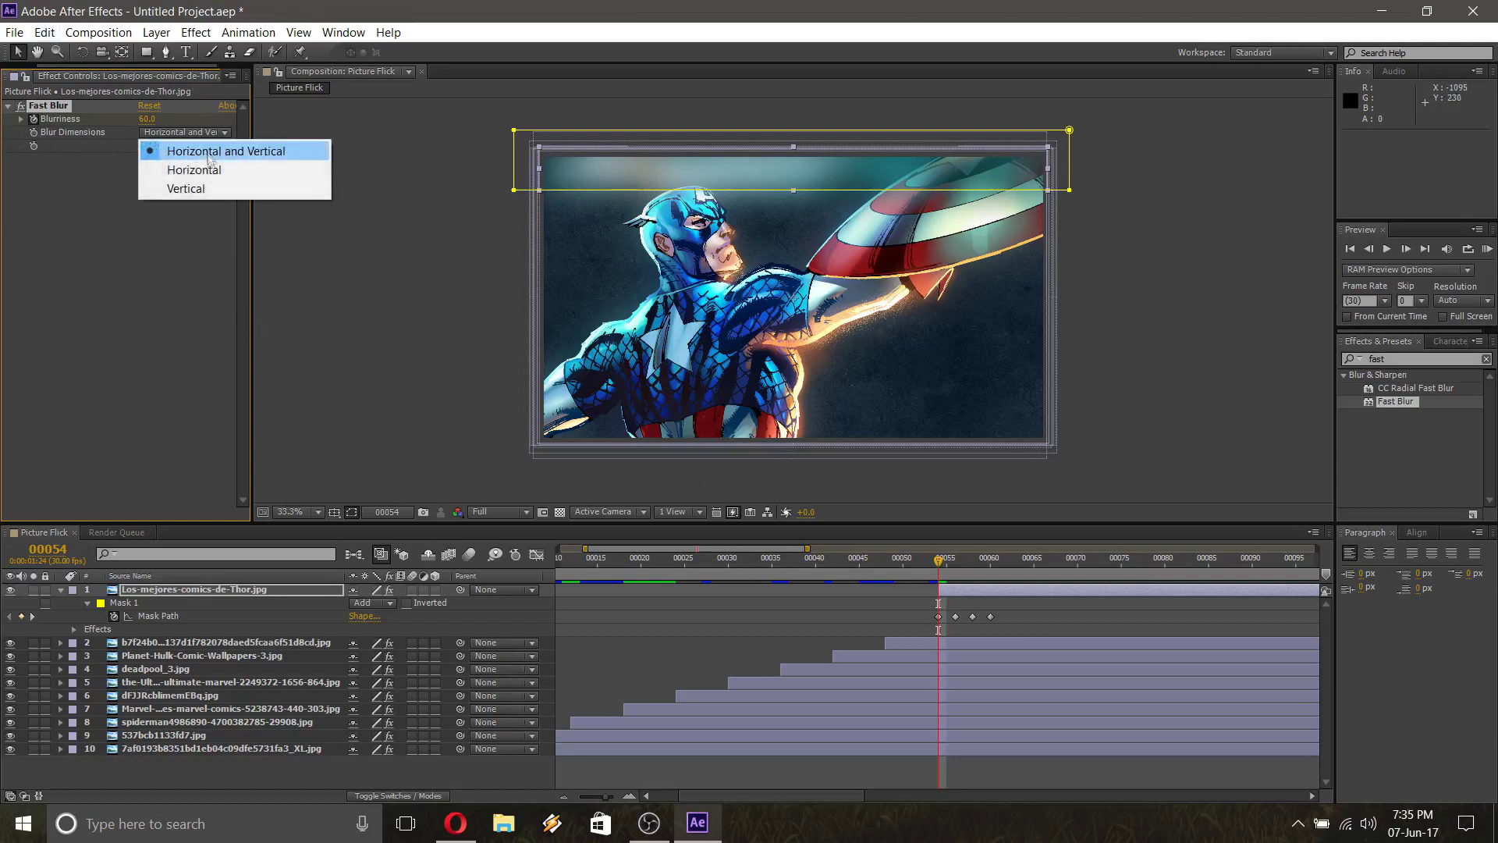
{"action": "left_click", "coordinate": [204, 189]}
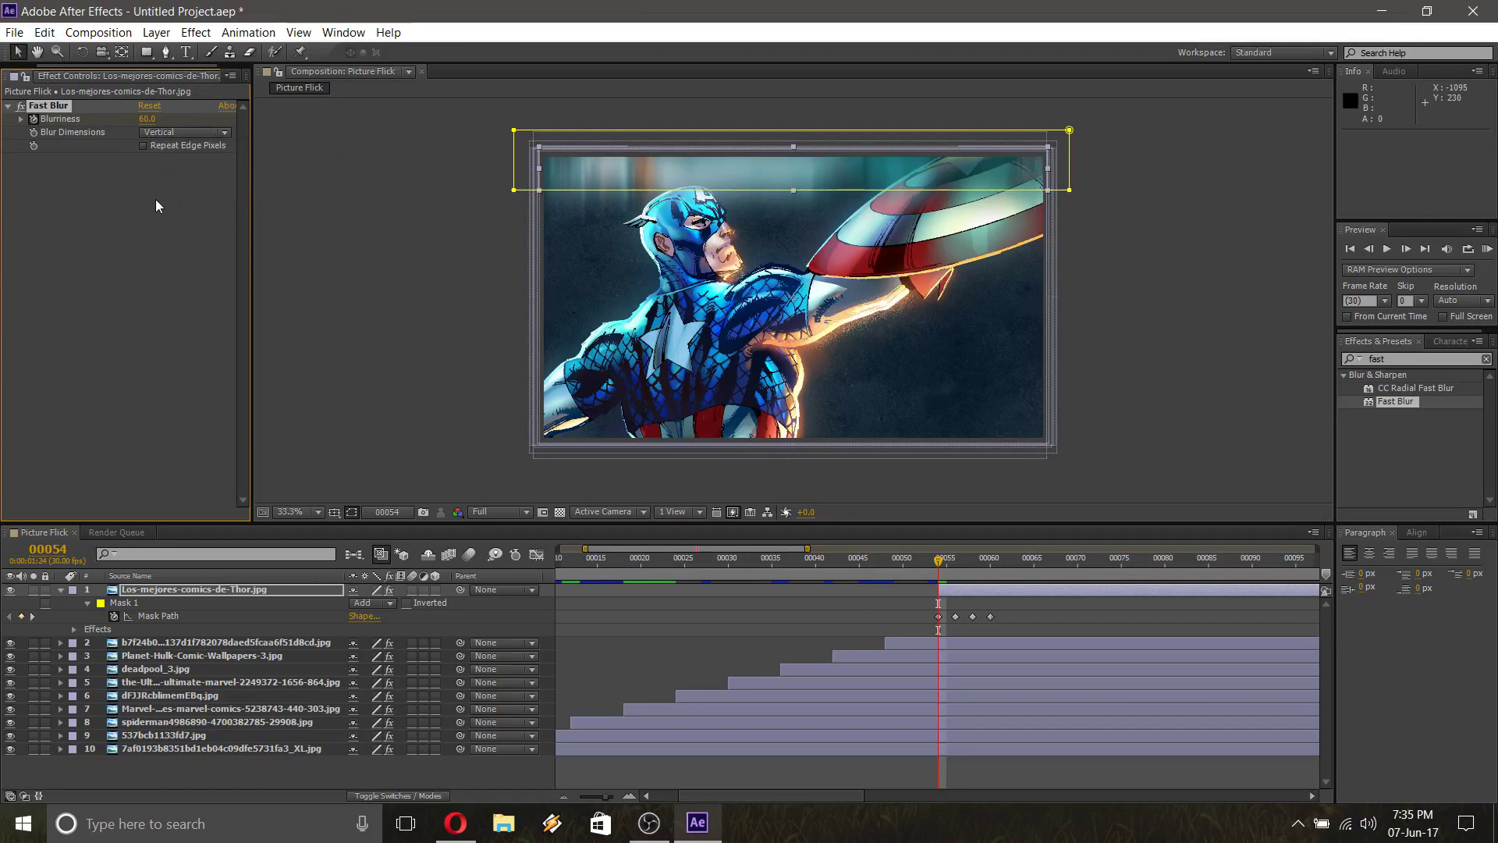
Set the Thor layer's Fast Blur Blurriness to 40 at frame 59
{"action": "key", "text": "space"}
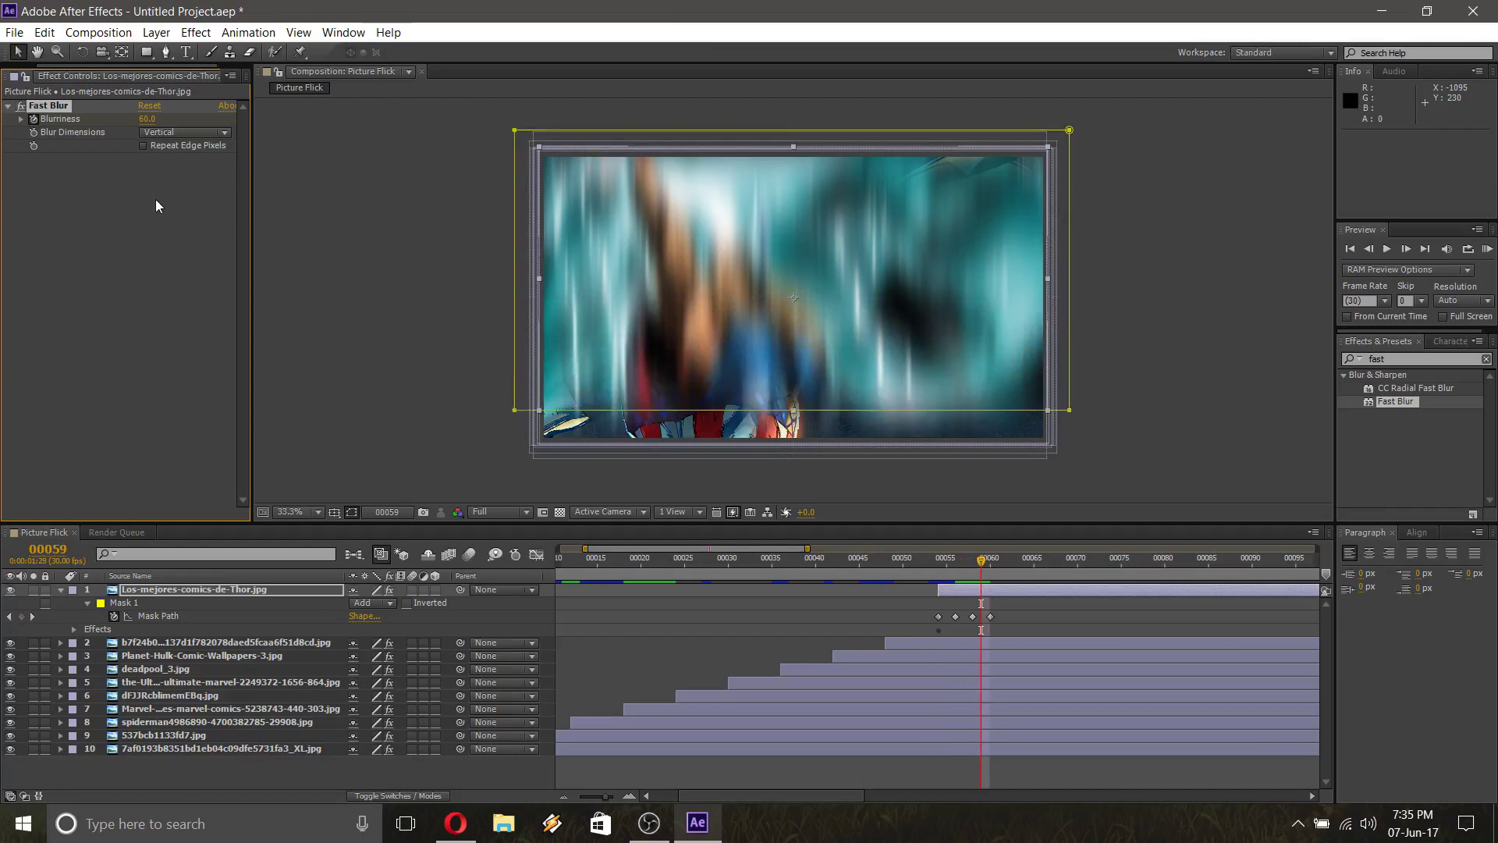
{"action": "left_click", "coordinate": [143, 120]}
{"action": "type", "text": "40"}
{"action": "key", "text": "Return"}
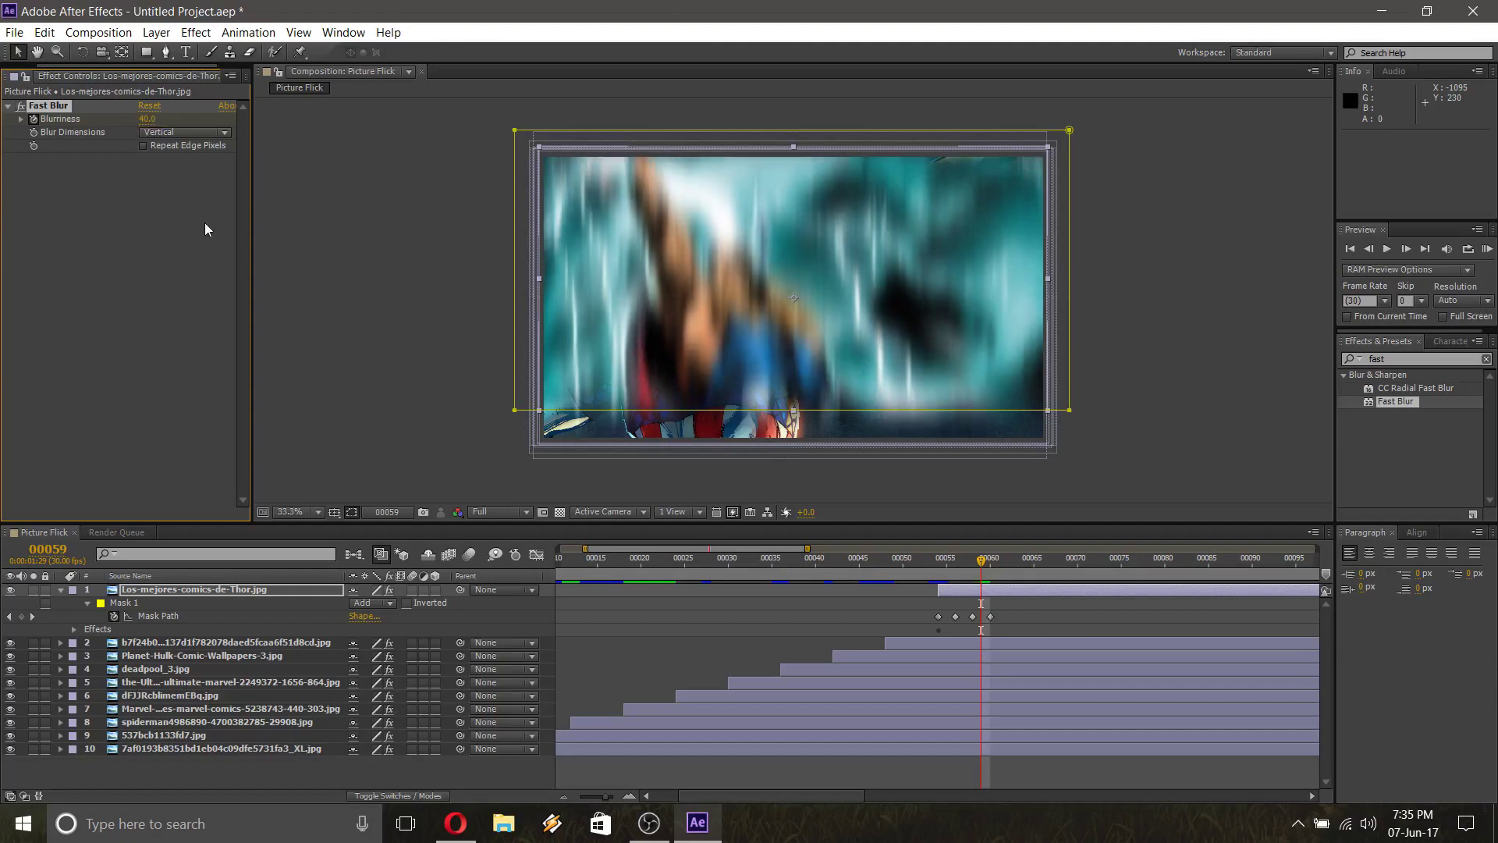
Set the Thor layer's Fast Blur Blurriness to 0 at frame 60 and collapse the layer's properties
{"action": "key", "text": "Page_Down"}
{"action": "left_click", "coordinate": [144, 119]}
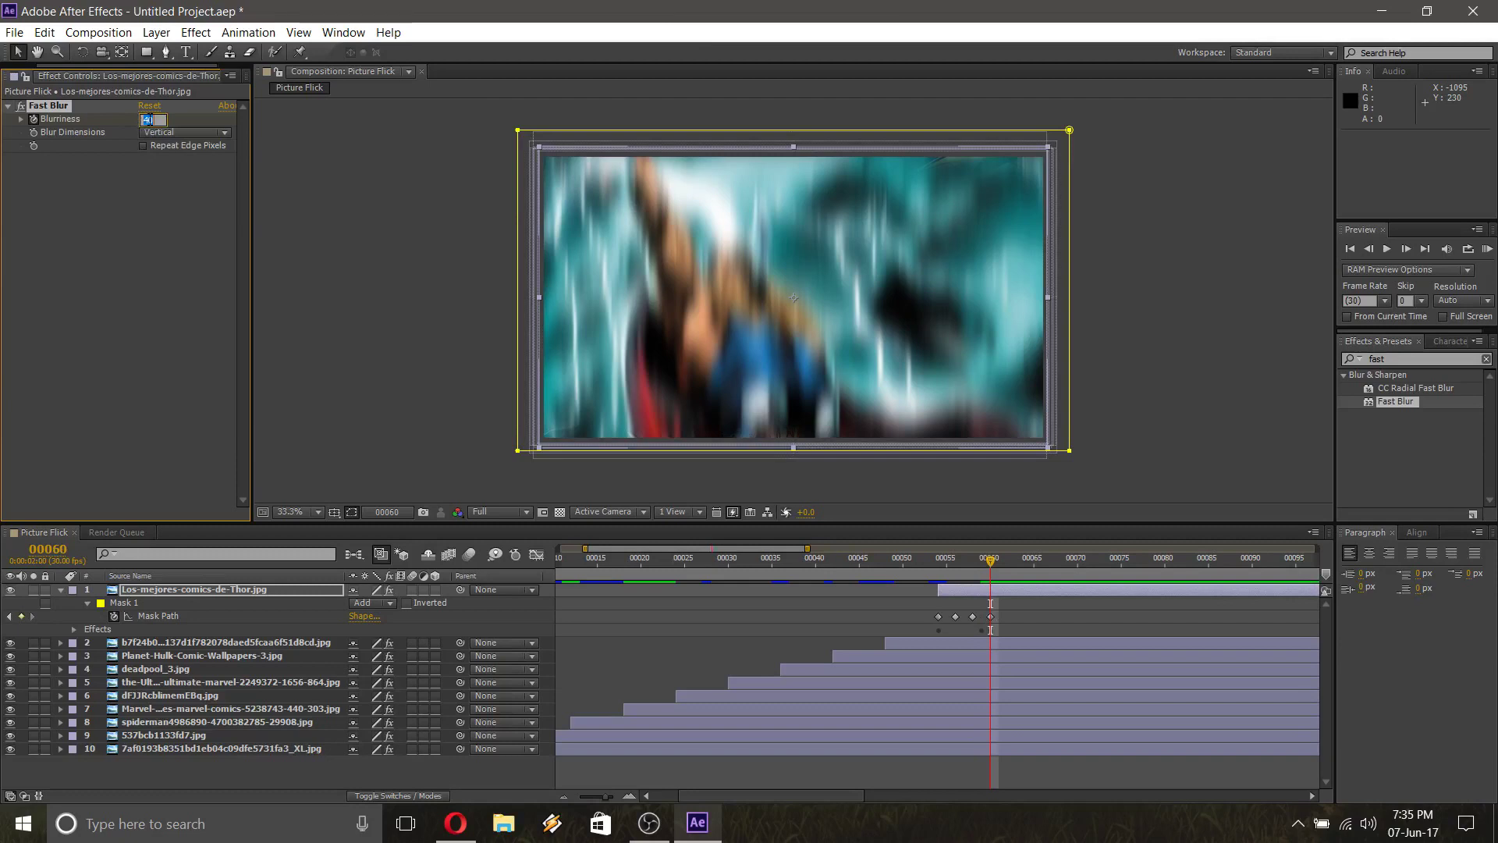
{"action": "type", "text": "0"}
{"action": "key", "text": "Return"}
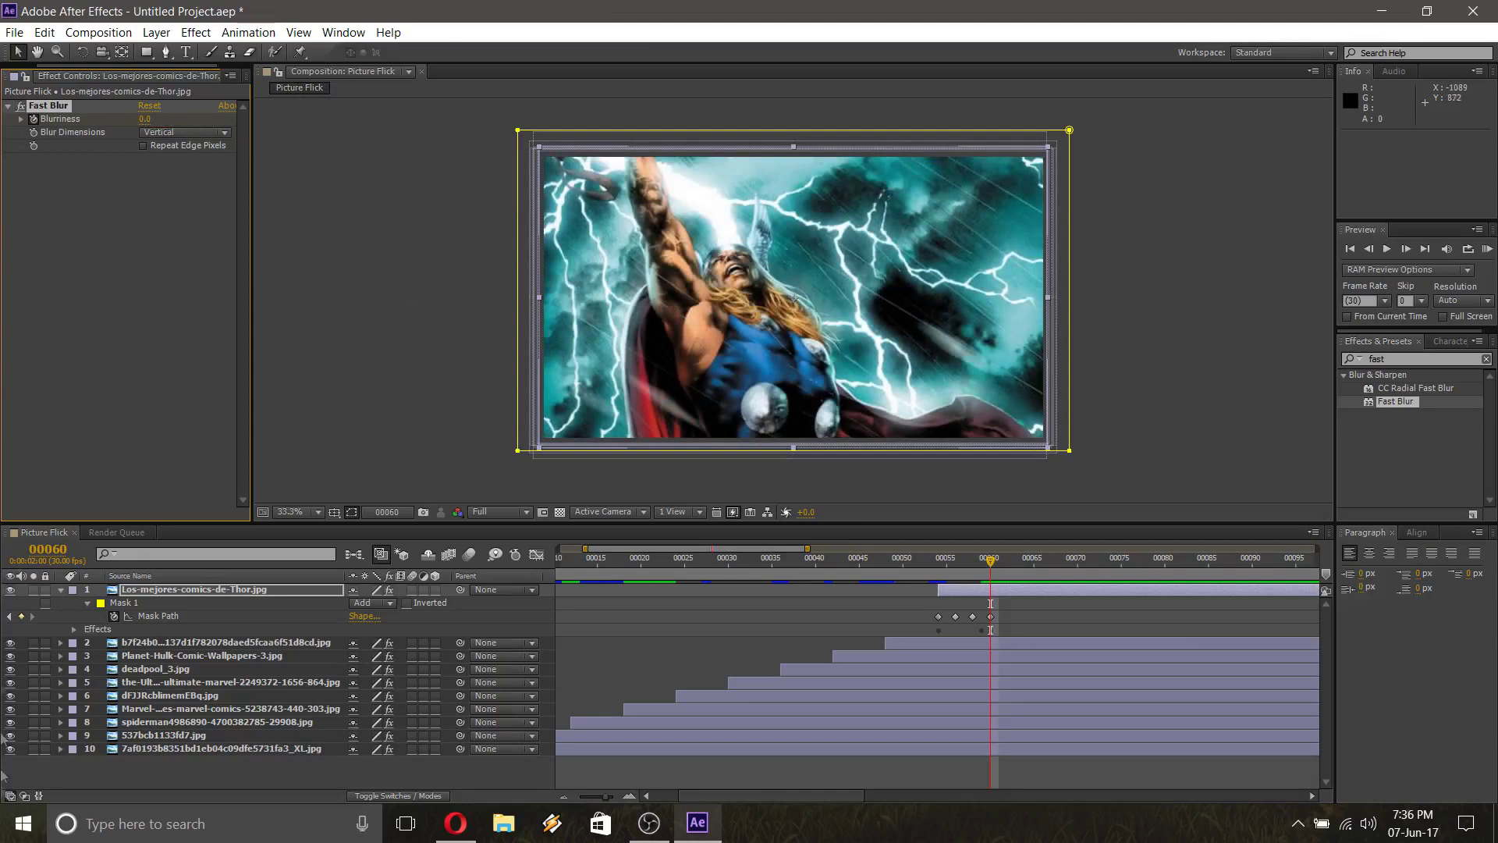
{"action": "left_click", "coordinate": [61, 591]}
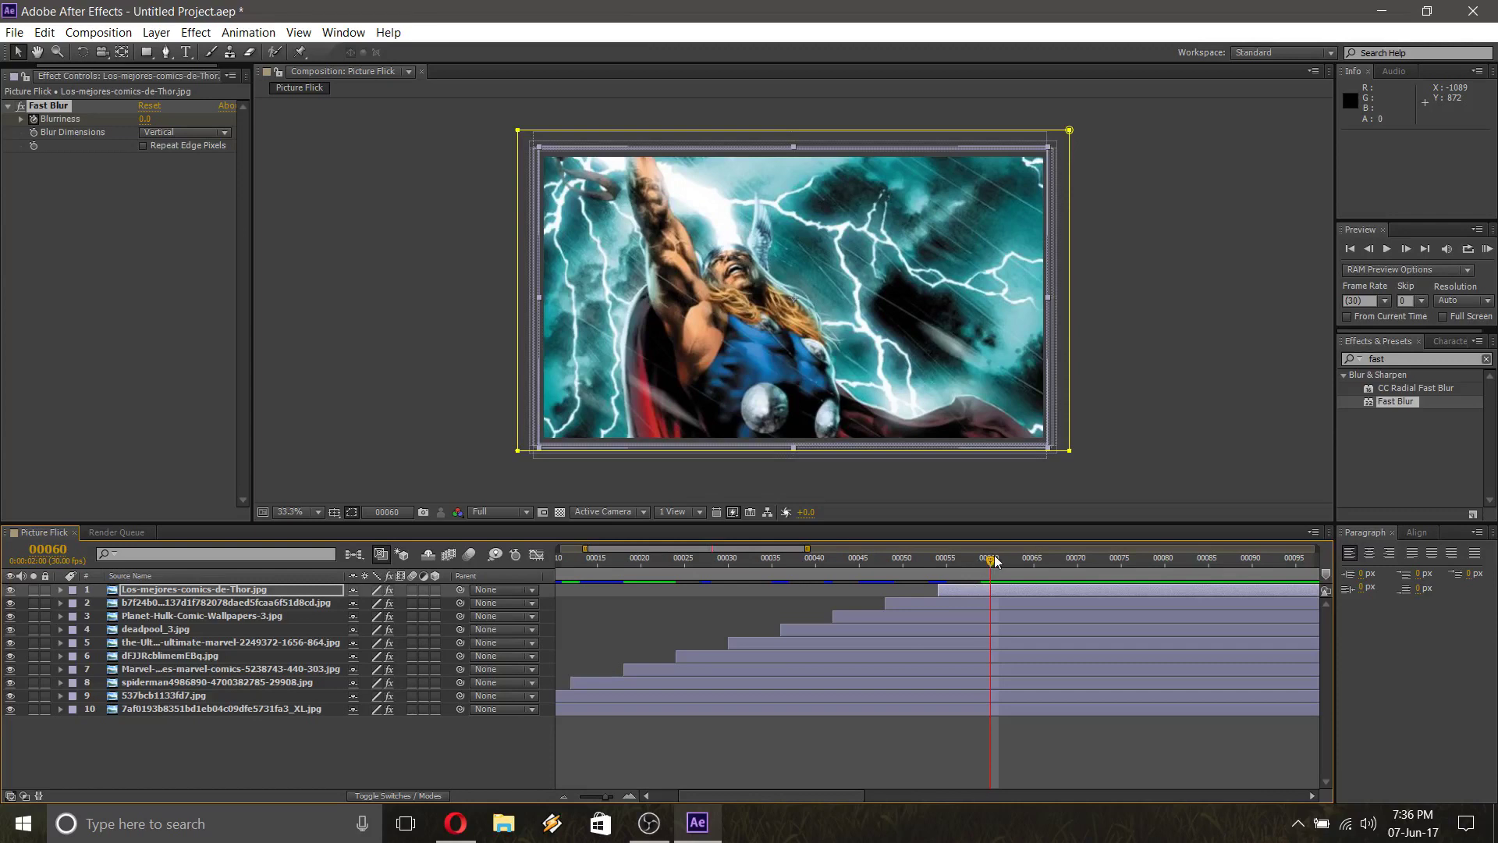
Preview the picture-flick sequence from frame 0
{"action": "left_click_drag", "start_coordinate": [982, 574], "coordinate": [531, 571]}
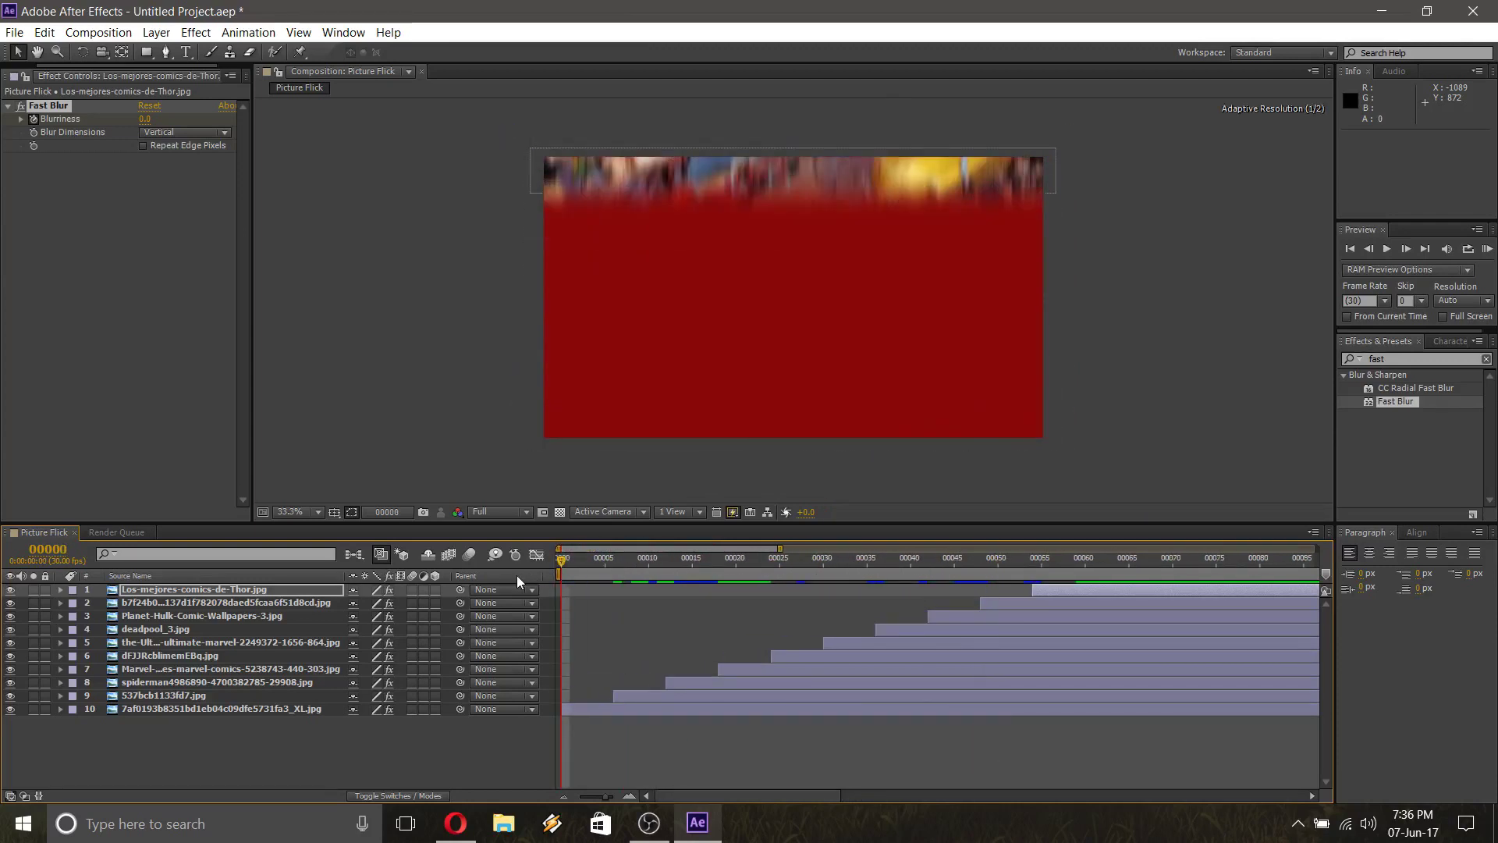
{"action": "key", "text": "space"}
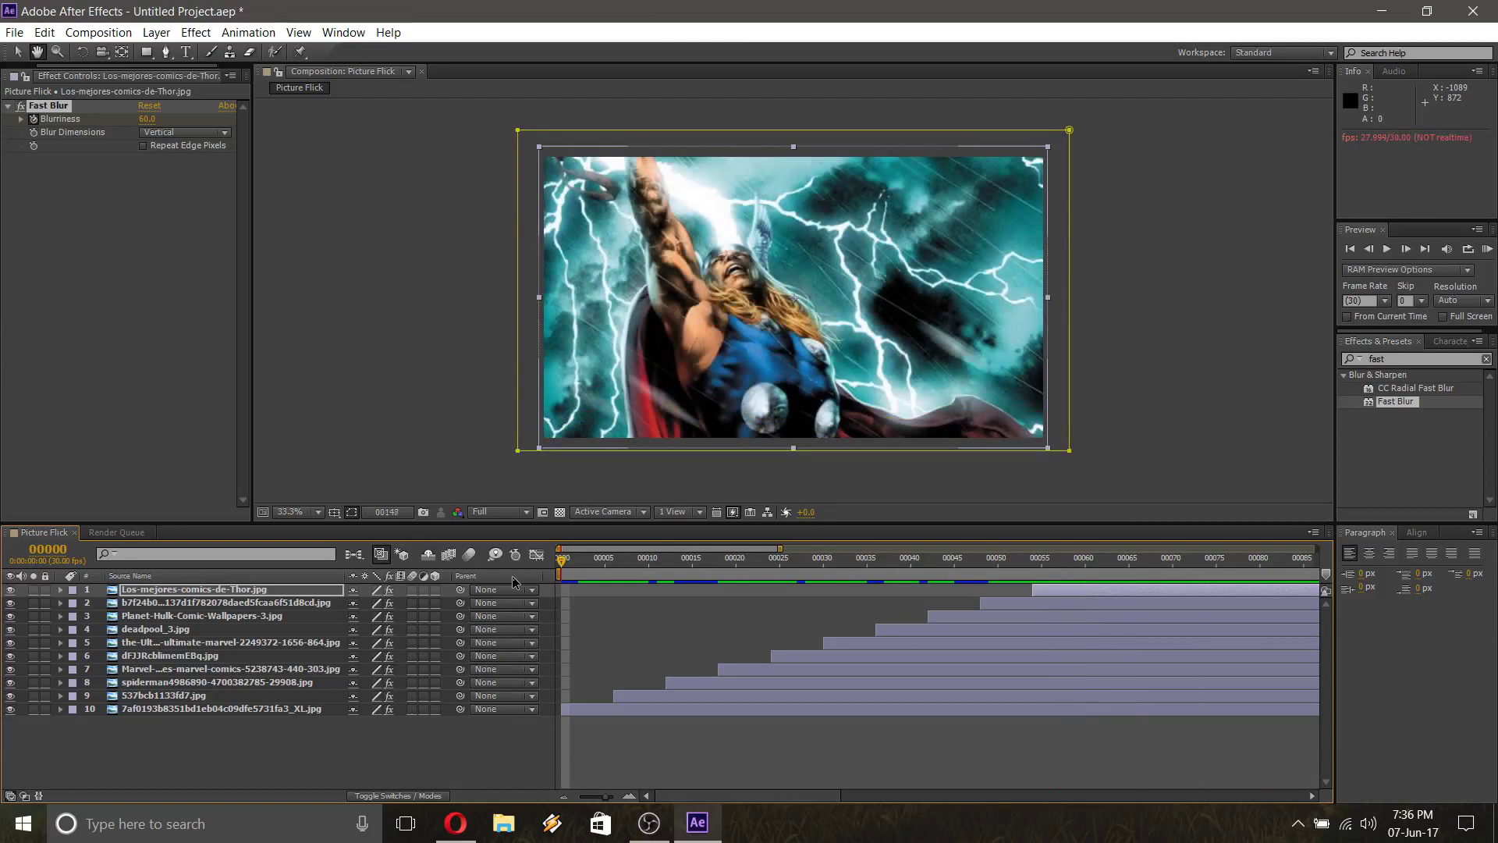
{"action": "key", "text": "space"}
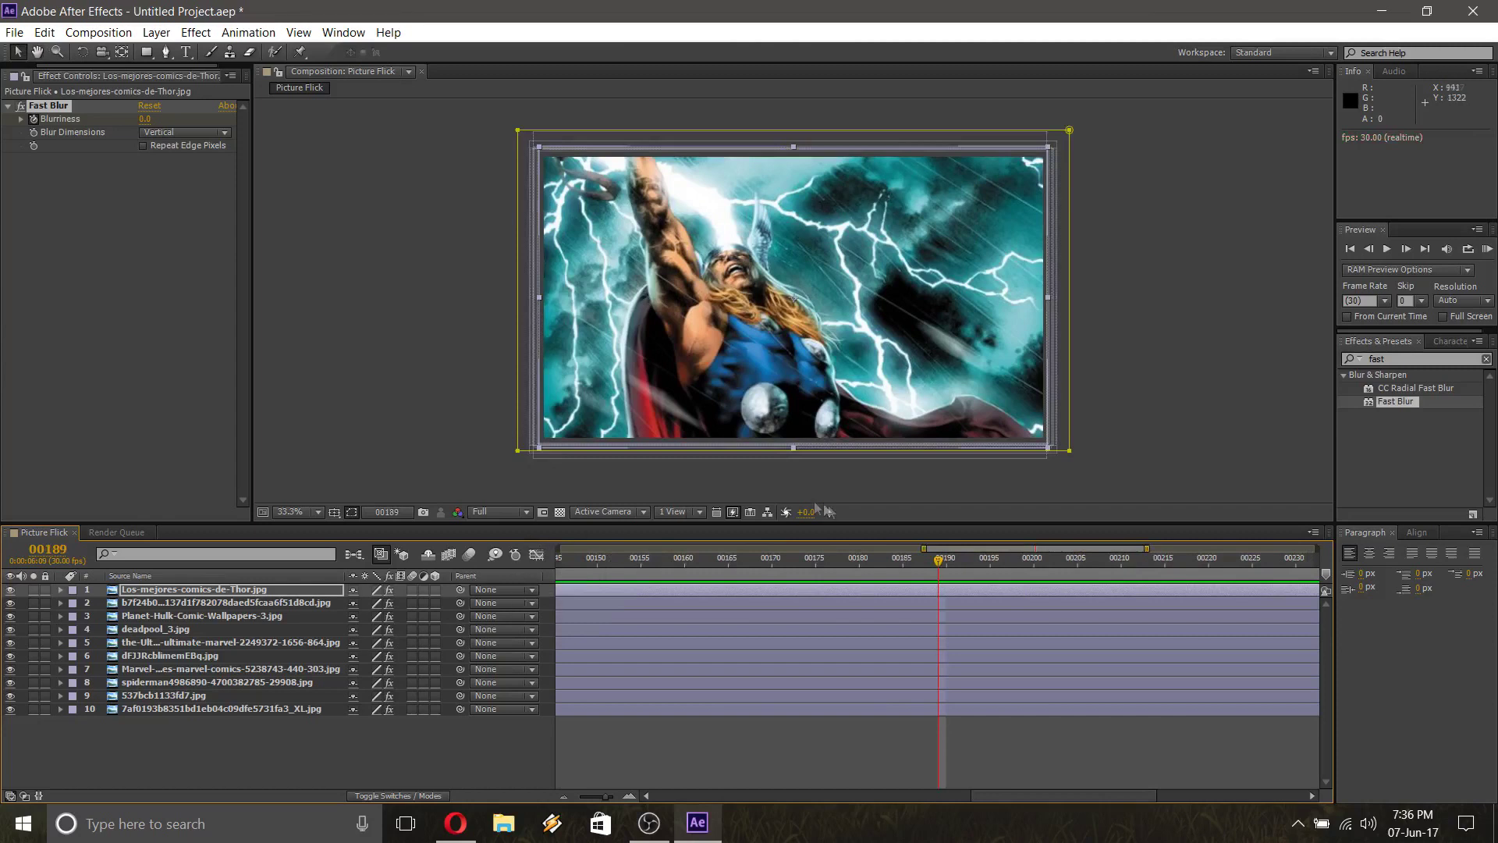
Duplicate all ten picture layers and stack the copies together above the original layers
{"action": "left_click_drag", "start_coordinate": [923, 549], "coordinate": [558, 548]}
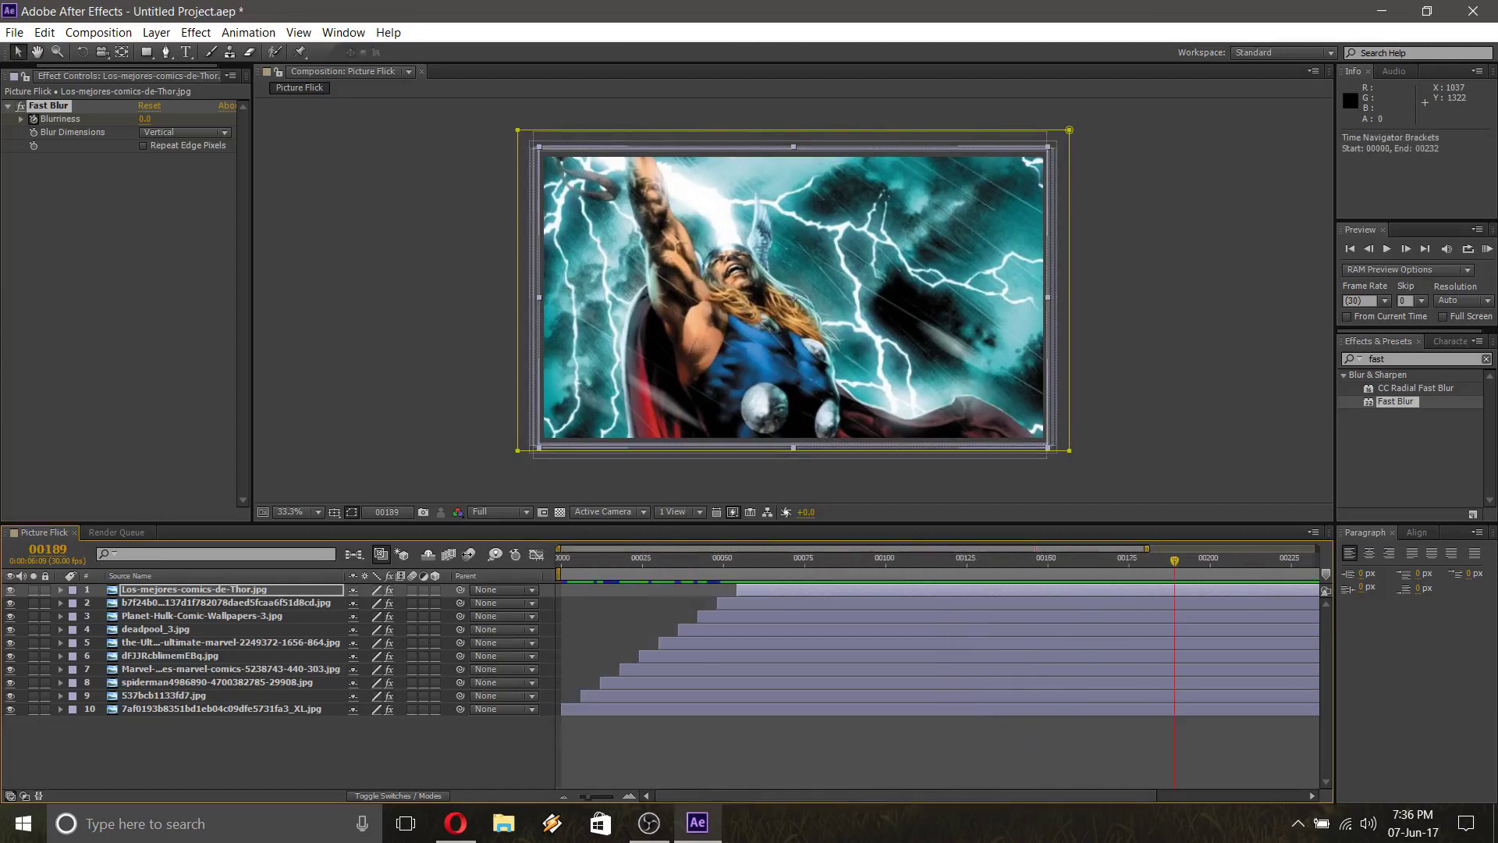
{"action": "left_click_drag", "start_coordinate": [1148, 549], "coordinate": [1317, 548]}
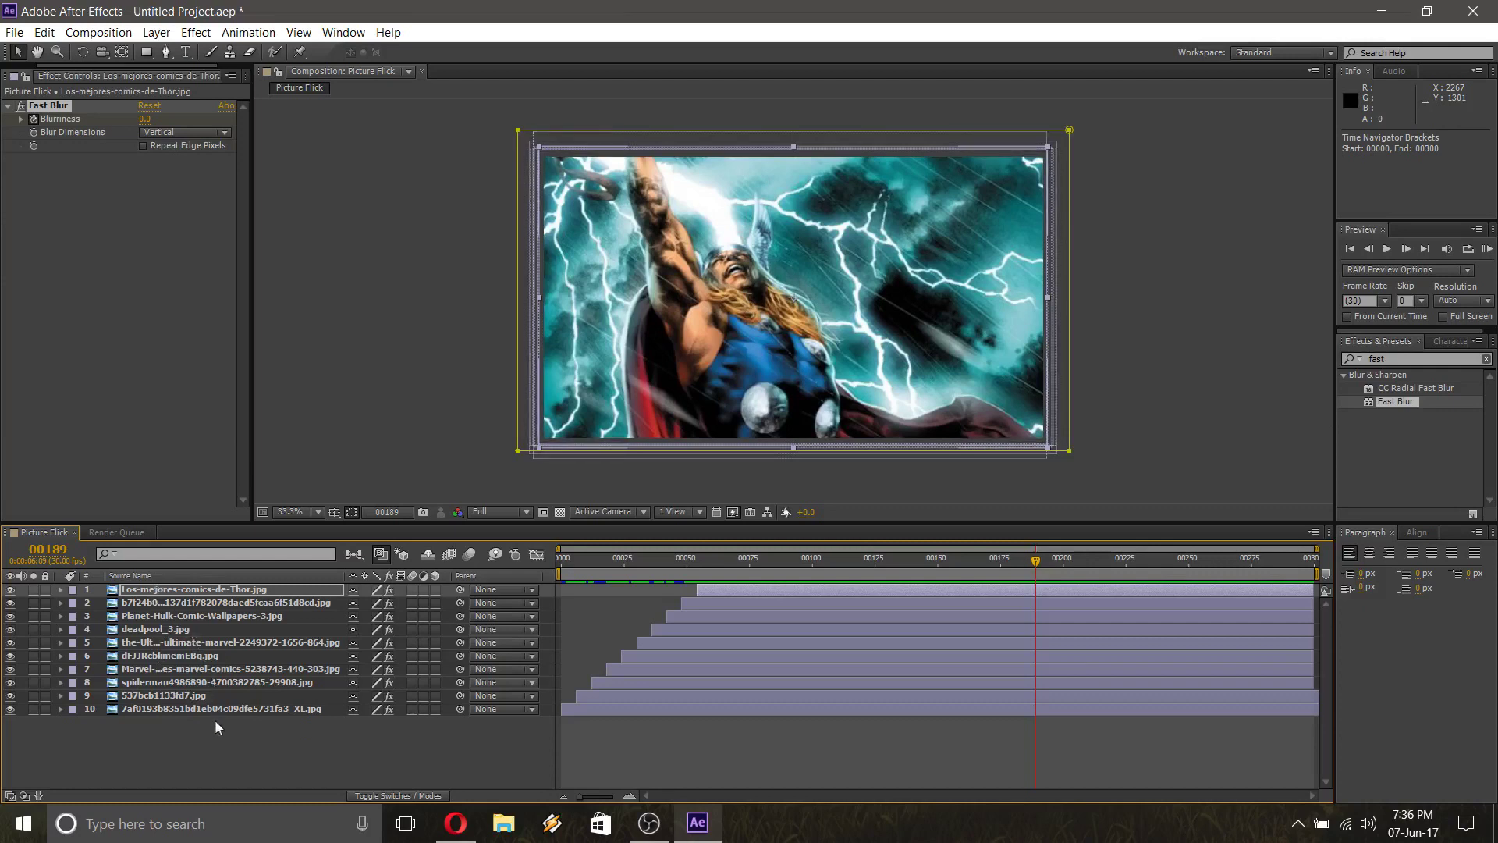
{"action": "left_click", "coordinate": [173, 708]}
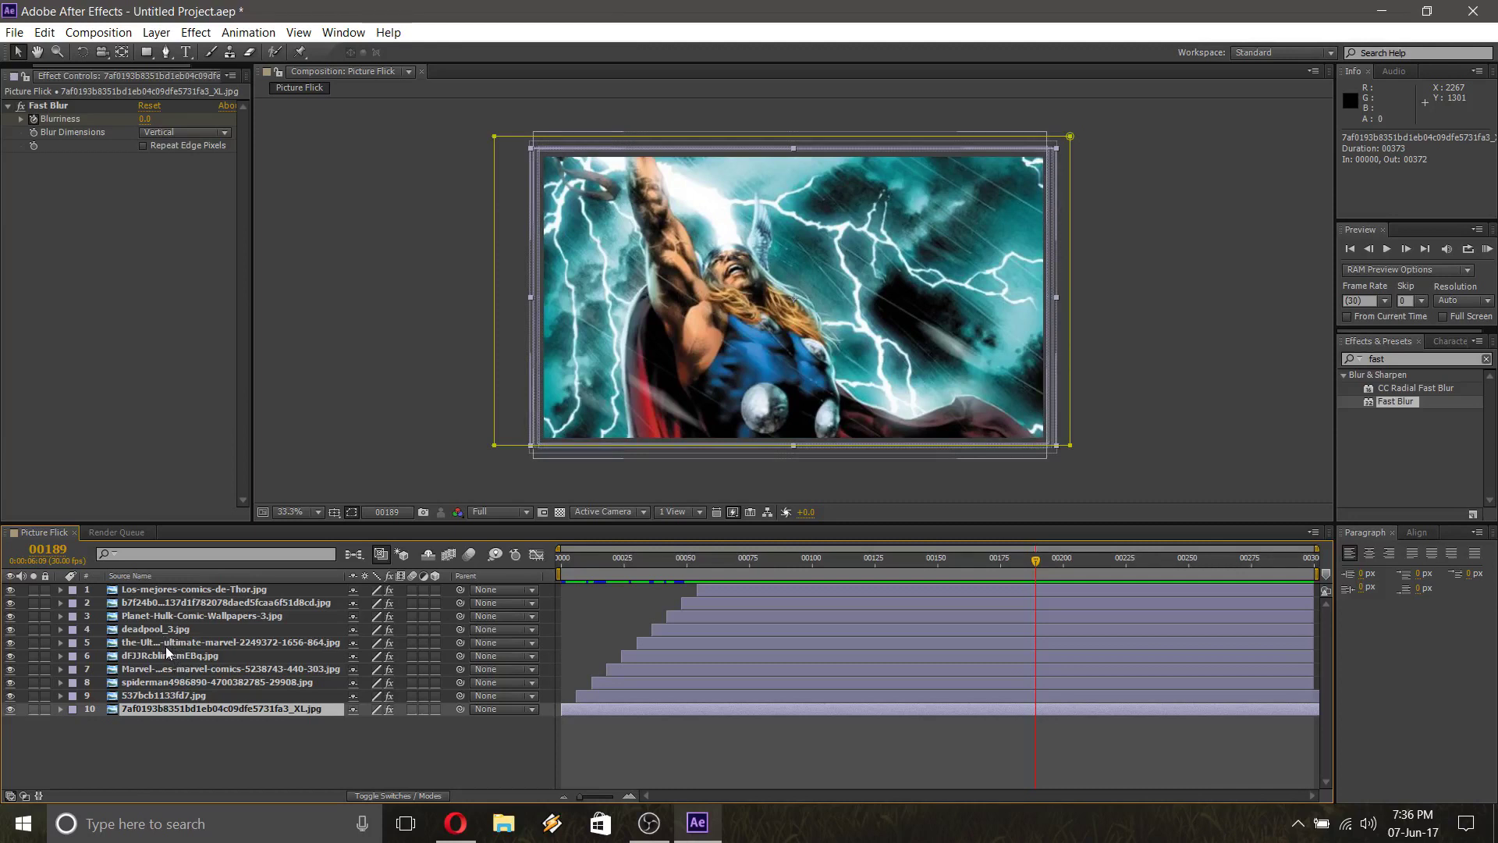
{"action": "left_click", "coordinate": [161, 591]}
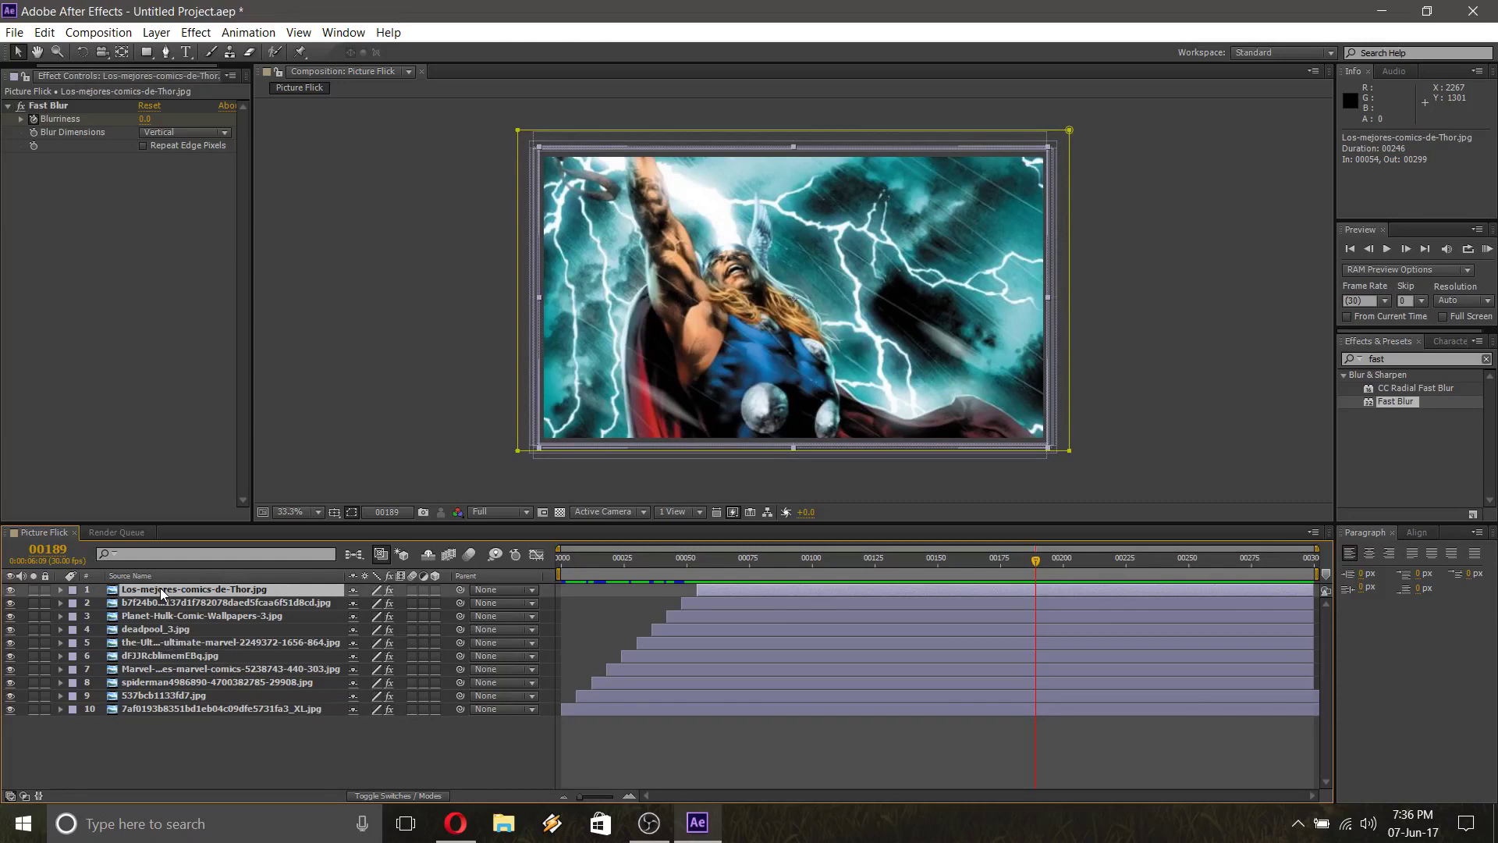
{"action": "left_click", "coordinate": [222, 710], "text": "shift"}
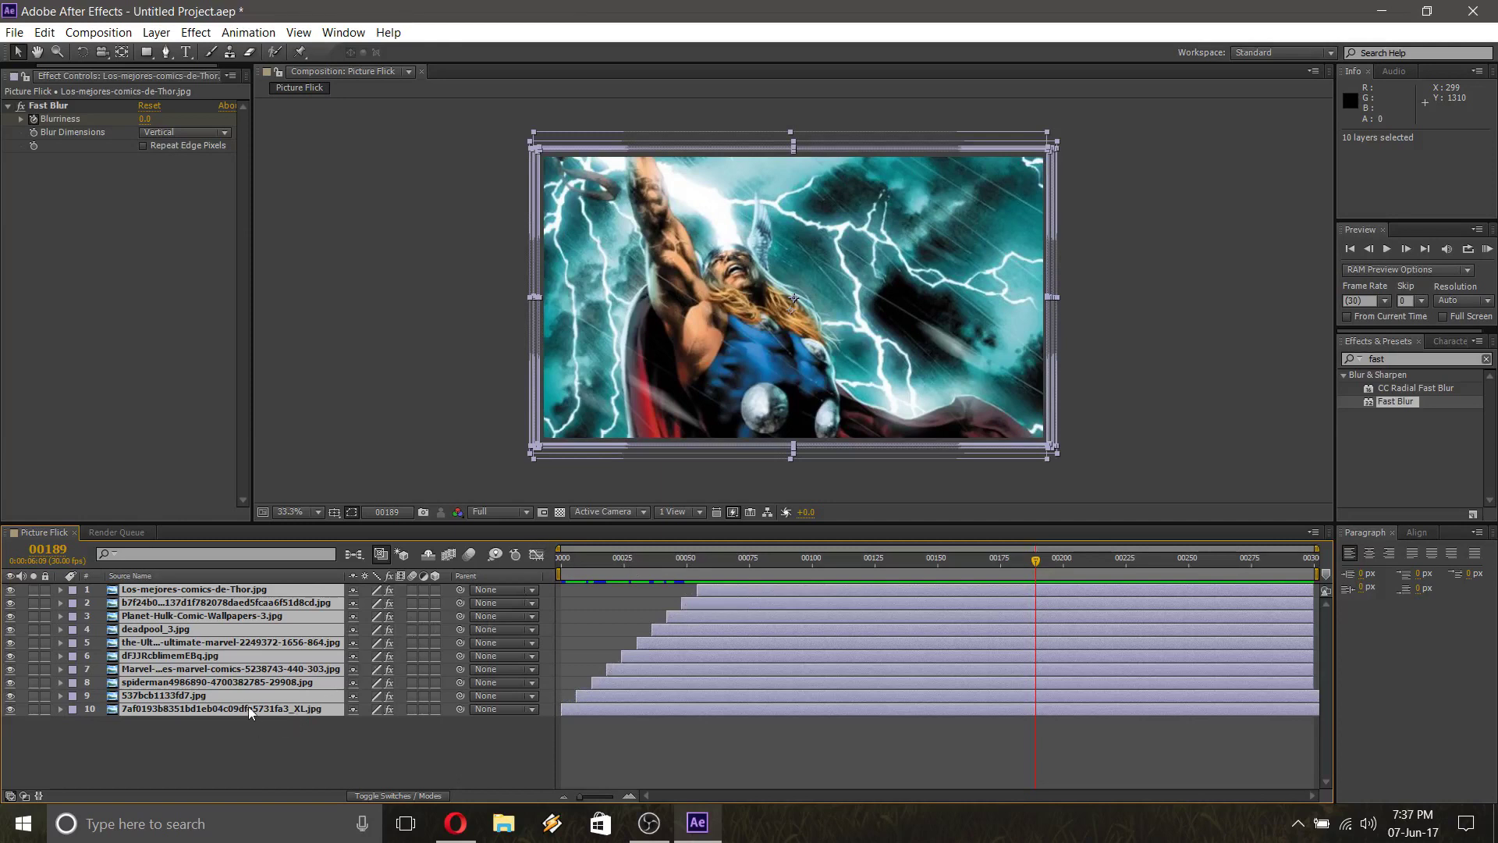
{"action": "left_click", "coordinate": [195, 748]}
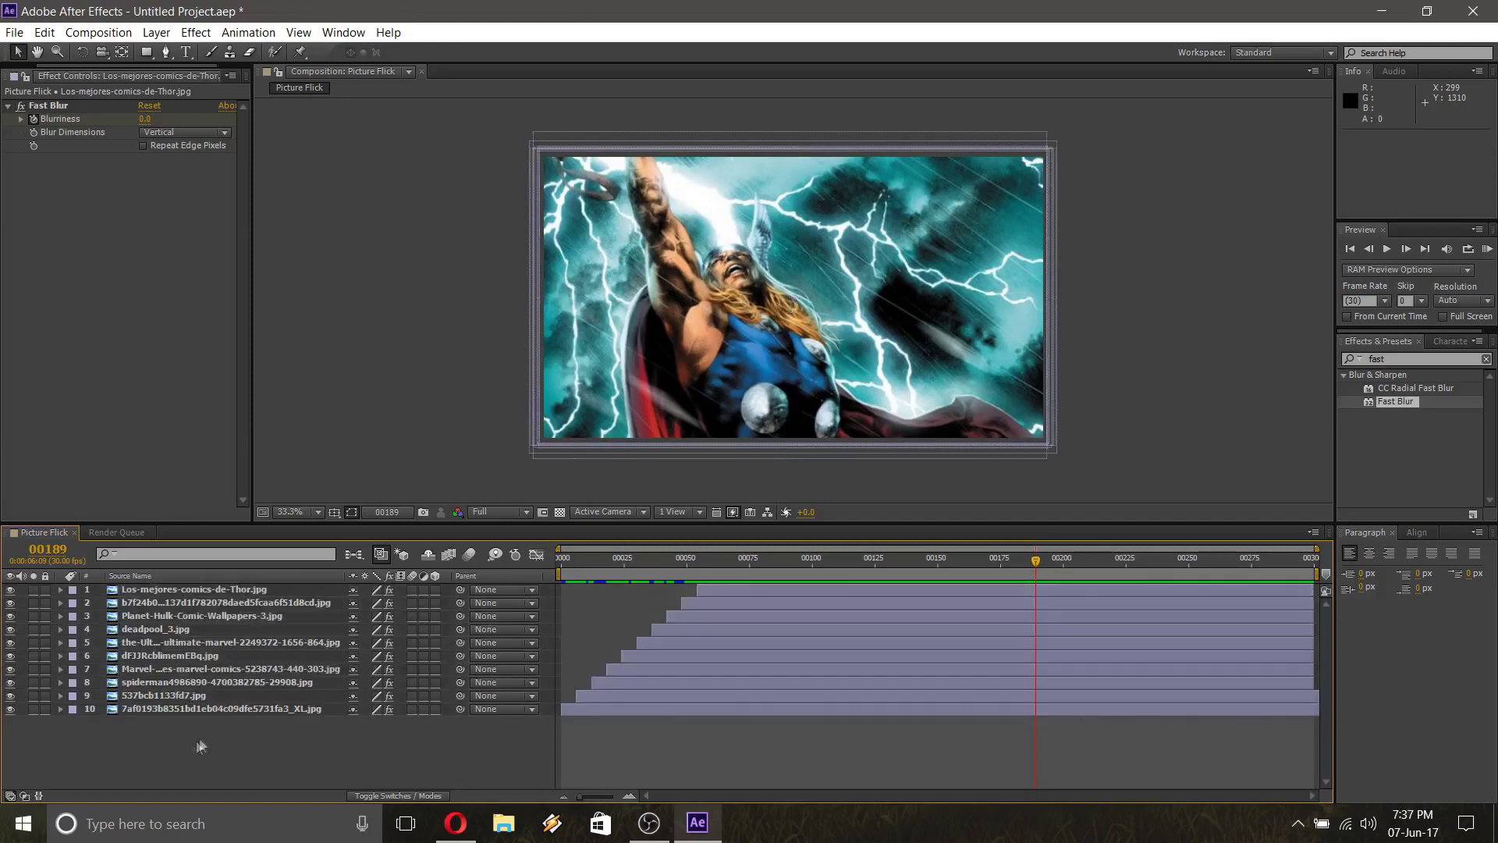
{"action": "left_click", "coordinate": [236, 707]}
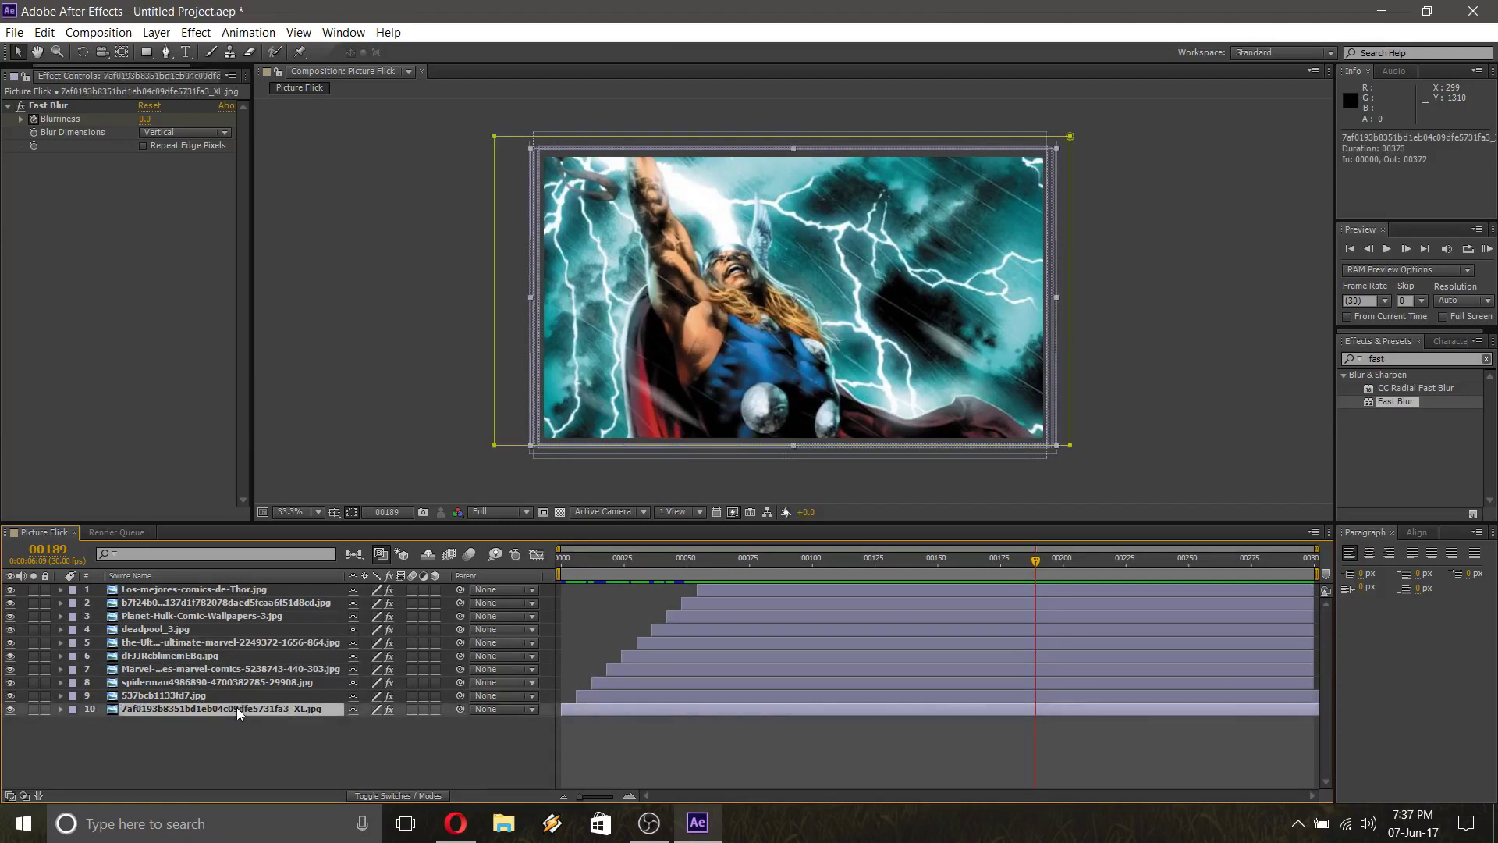
{"action": "left_click", "coordinate": [240, 591], "text": "shift"}
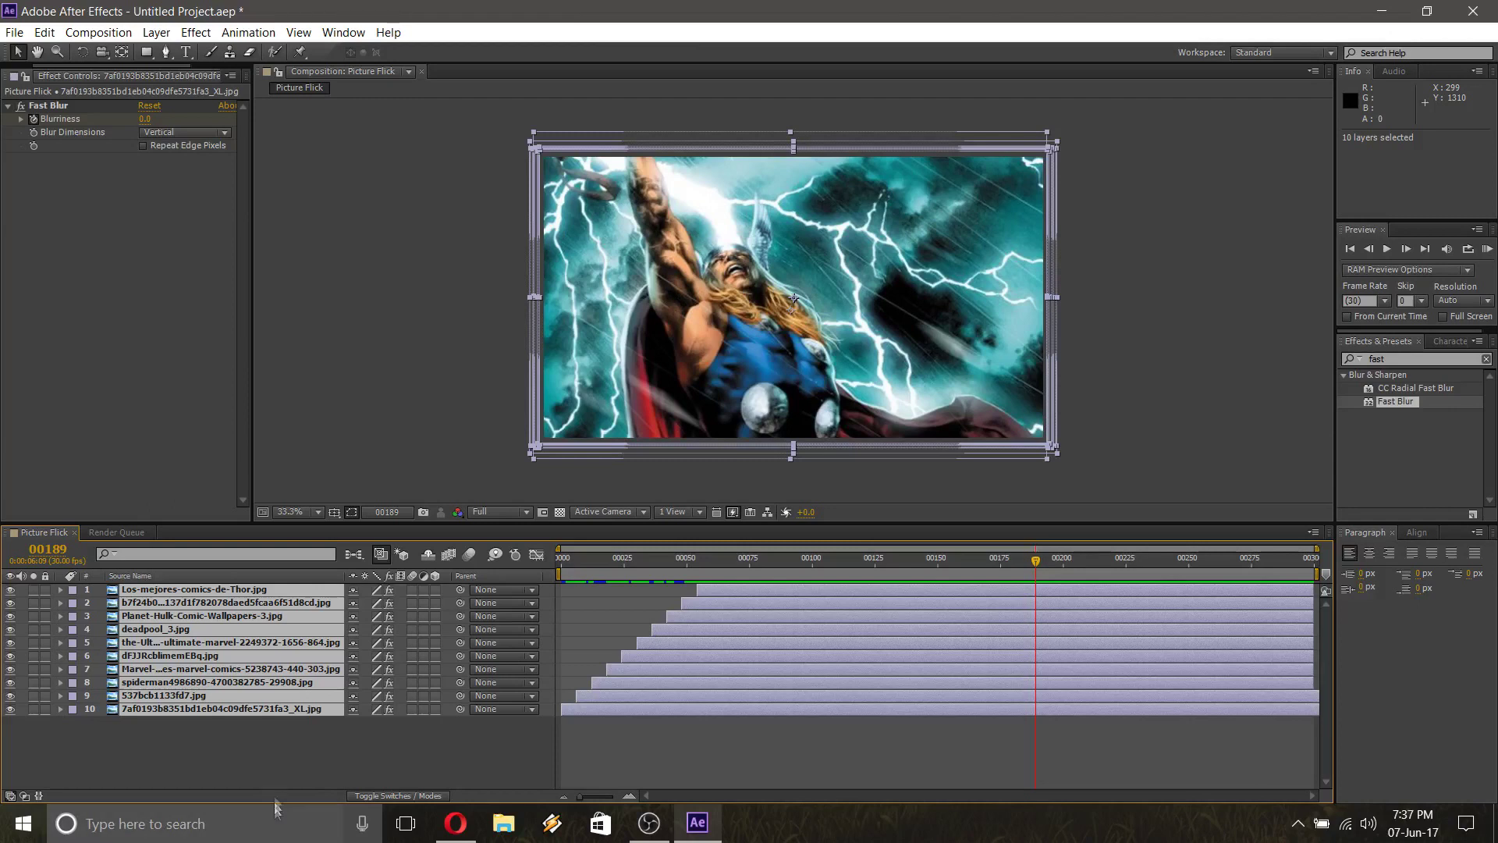
{"action": "left_click", "coordinate": [14, 32]}
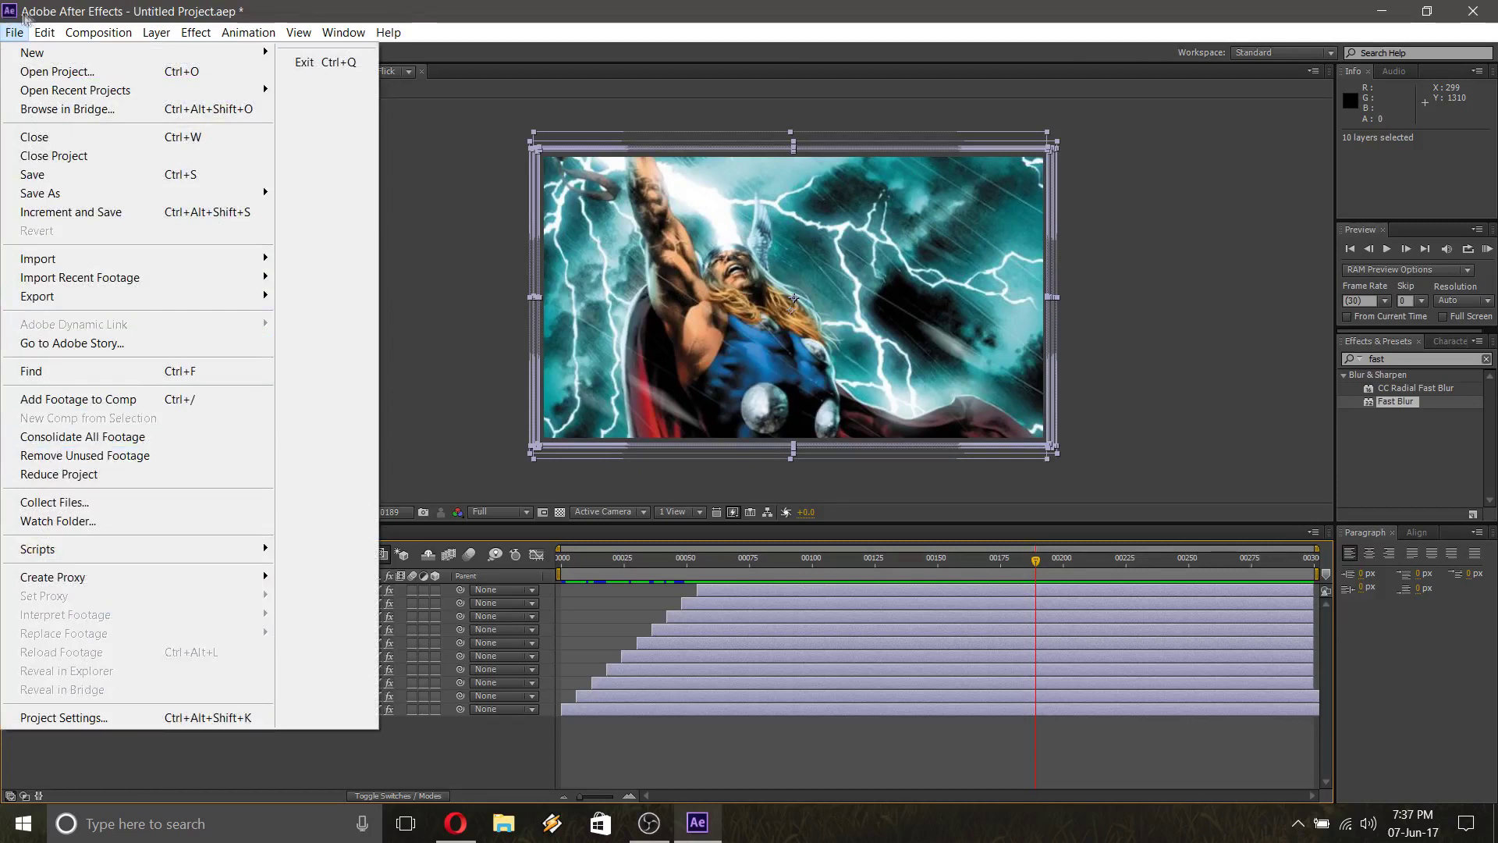
{"action": "mouse_move", "coordinate": [41, 38]}
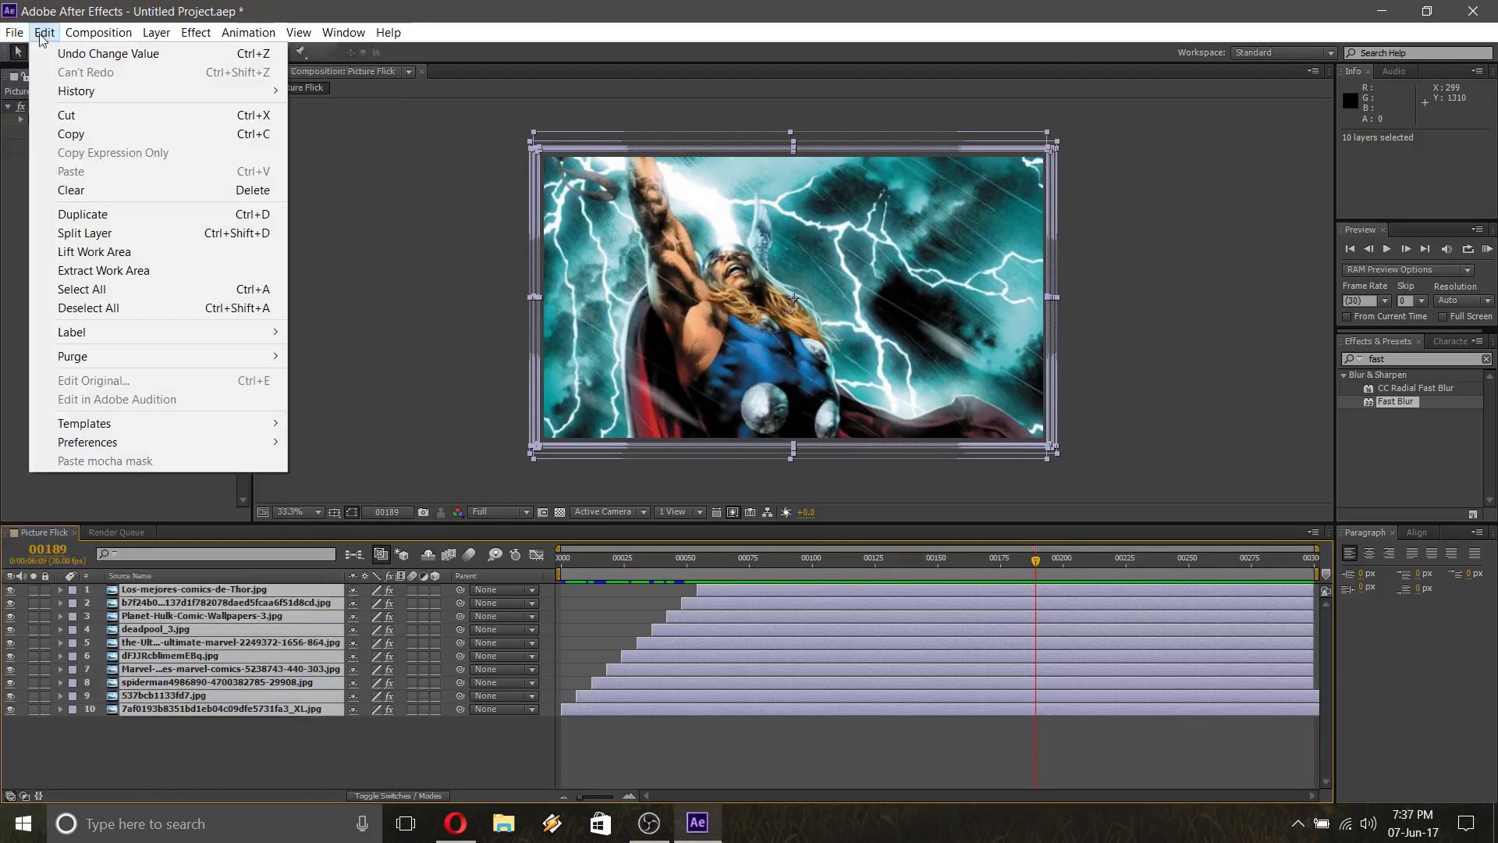
{"action": "left_click", "coordinate": [99, 215]}
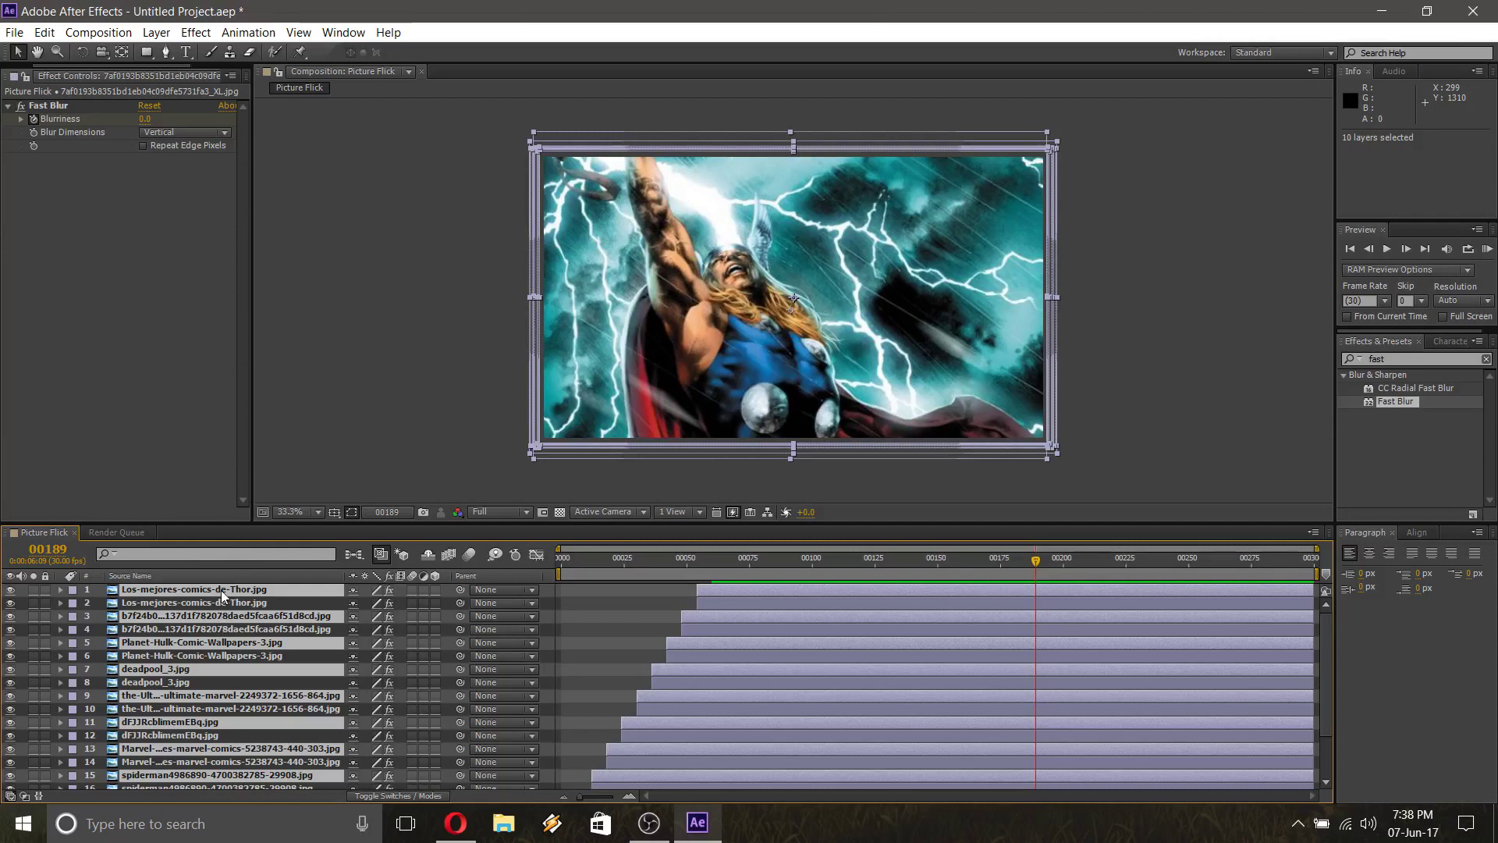
{"action": "left_click_drag", "start_coordinate": [221, 590], "coordinate": [223, 601]}
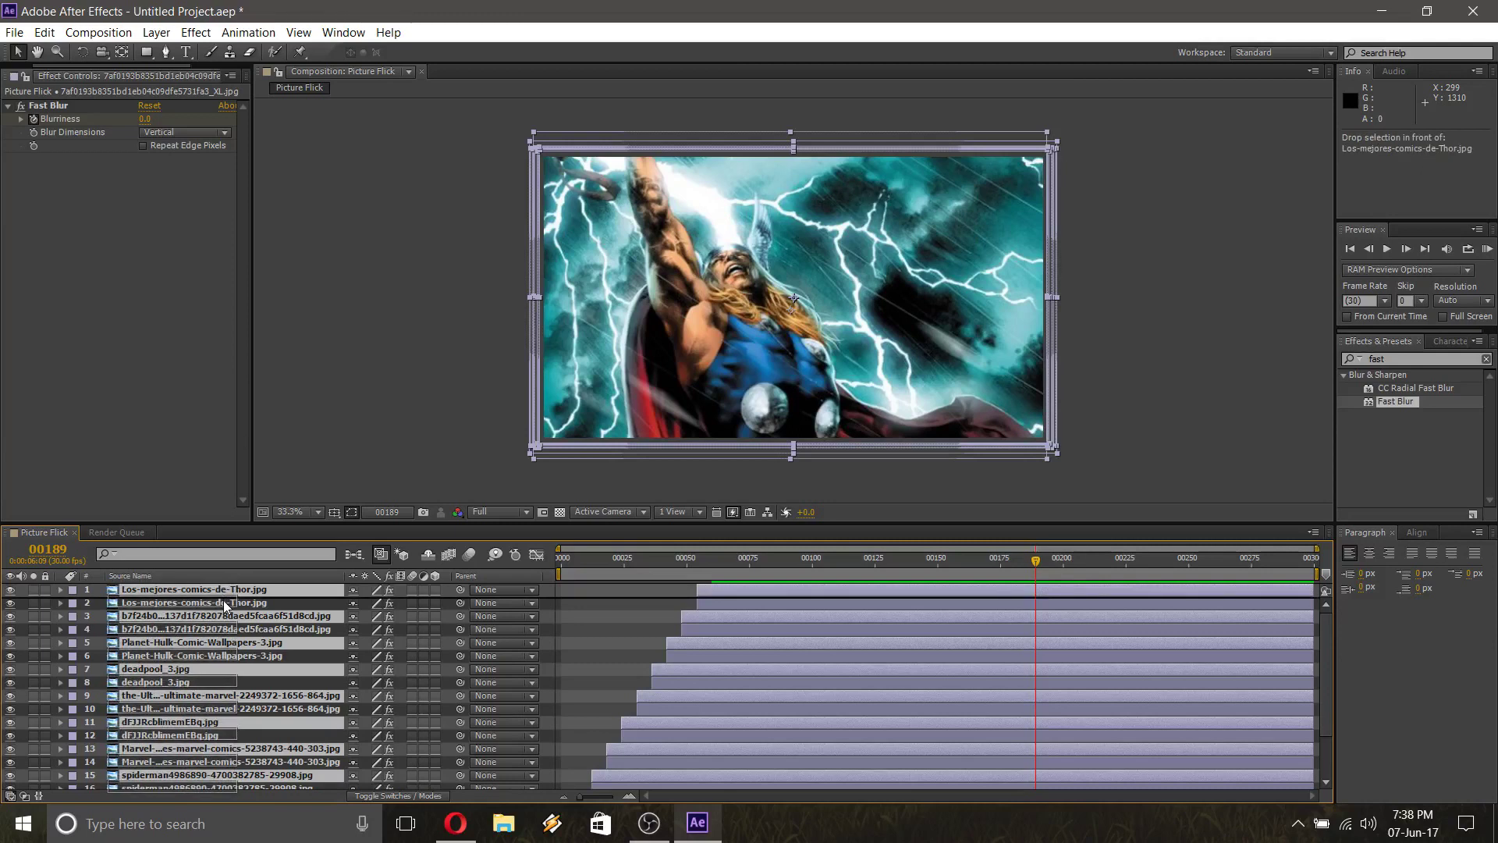
{"action": "left_click_drag", "start_coordinate": [223, 601], "coordinate": [224, 601]}
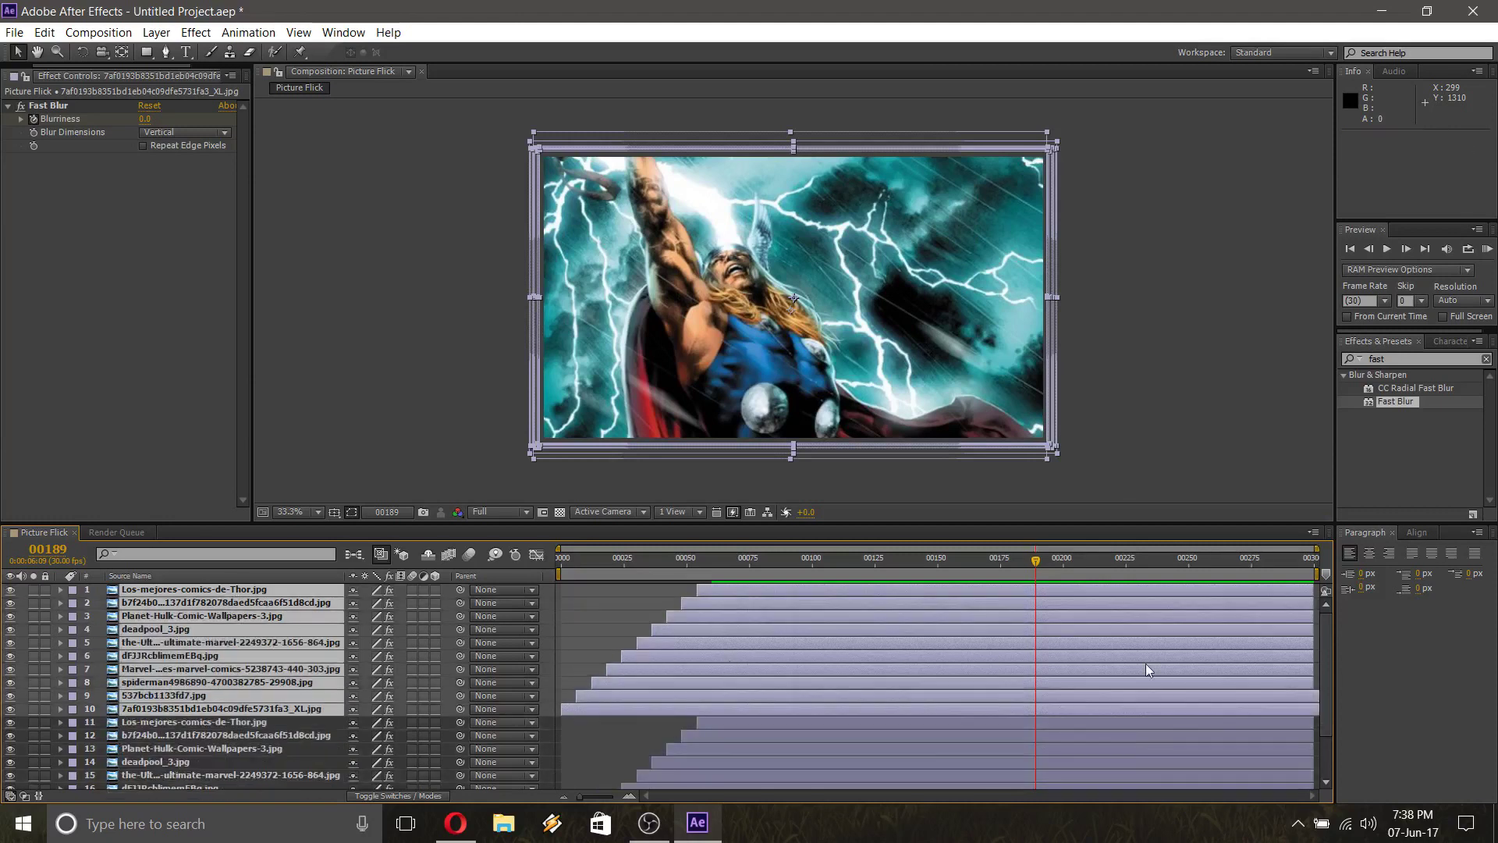
Label the ten duplicated top layers Green and shift them together in time to start at frame 62
{"action": "left_click", "coordinate": [73, 590]}
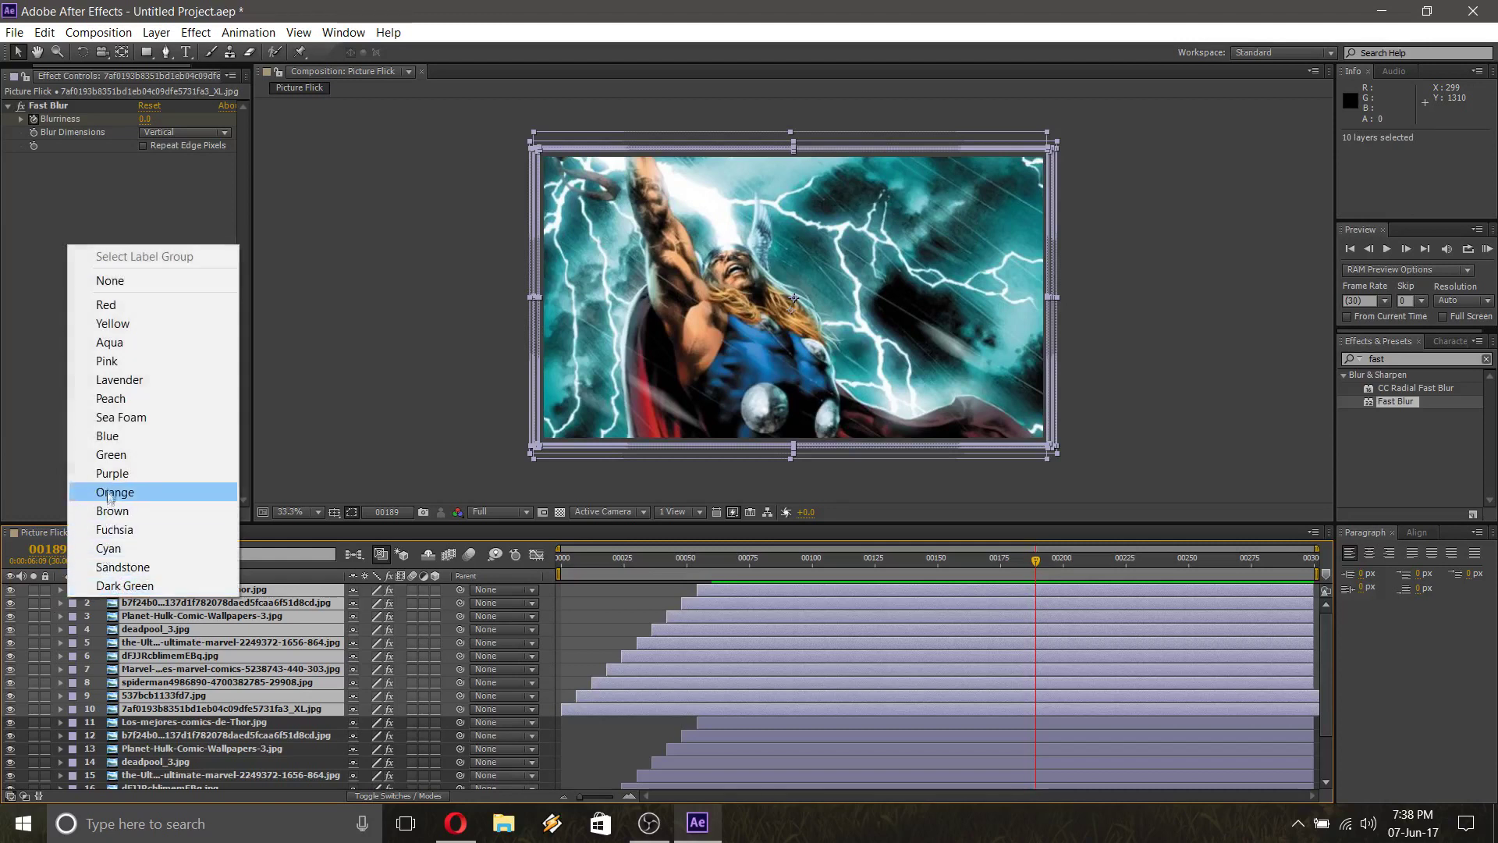
{"action": "left_click", "coordinate": [110, 456]}
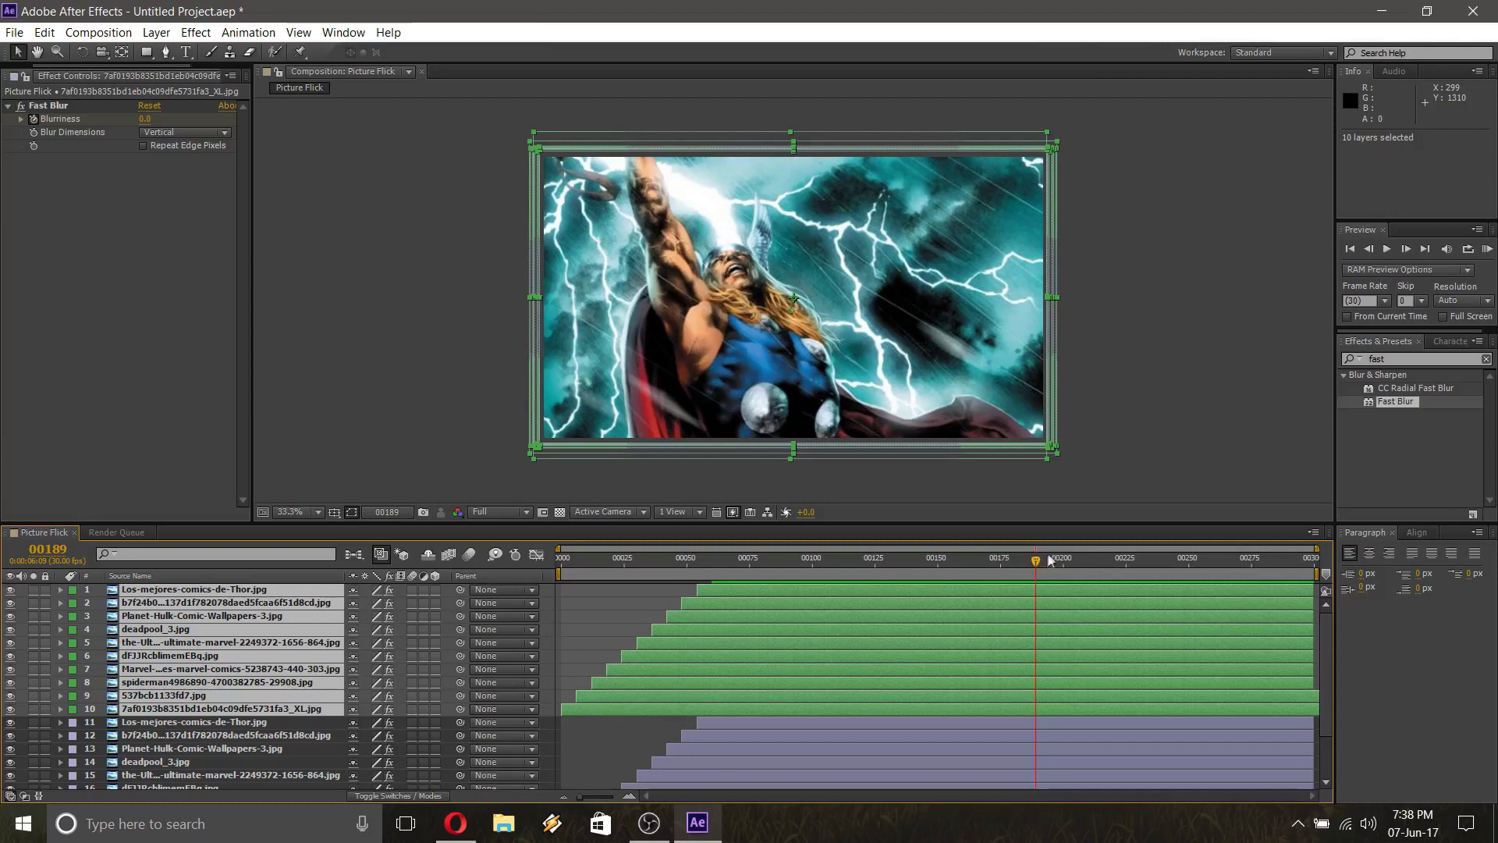
{"action": "mouse_move", "coordinate": [1037, 562]}
{"action": "left_mouse_down"}
{"action": "mouse_move", "coordinate": [604, 581]}
{"action": "mouse_move", "coordinate": [1016, 572]}
{"action": "left_mouse_up"}
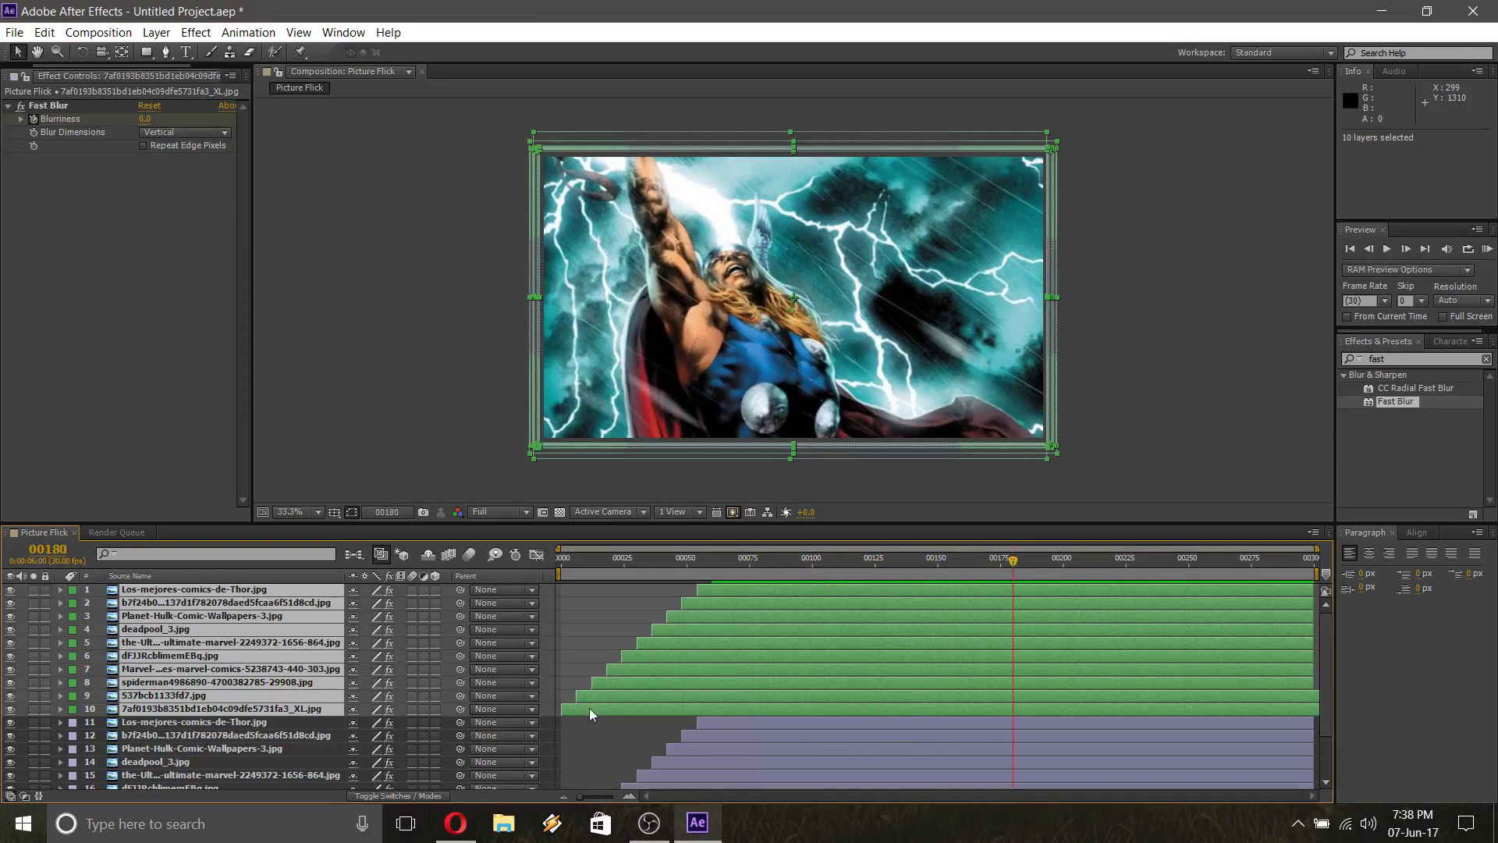
{"action": "left_click_drag", "start_coordinate": [588, 709], "coordinate": [745, 701]}
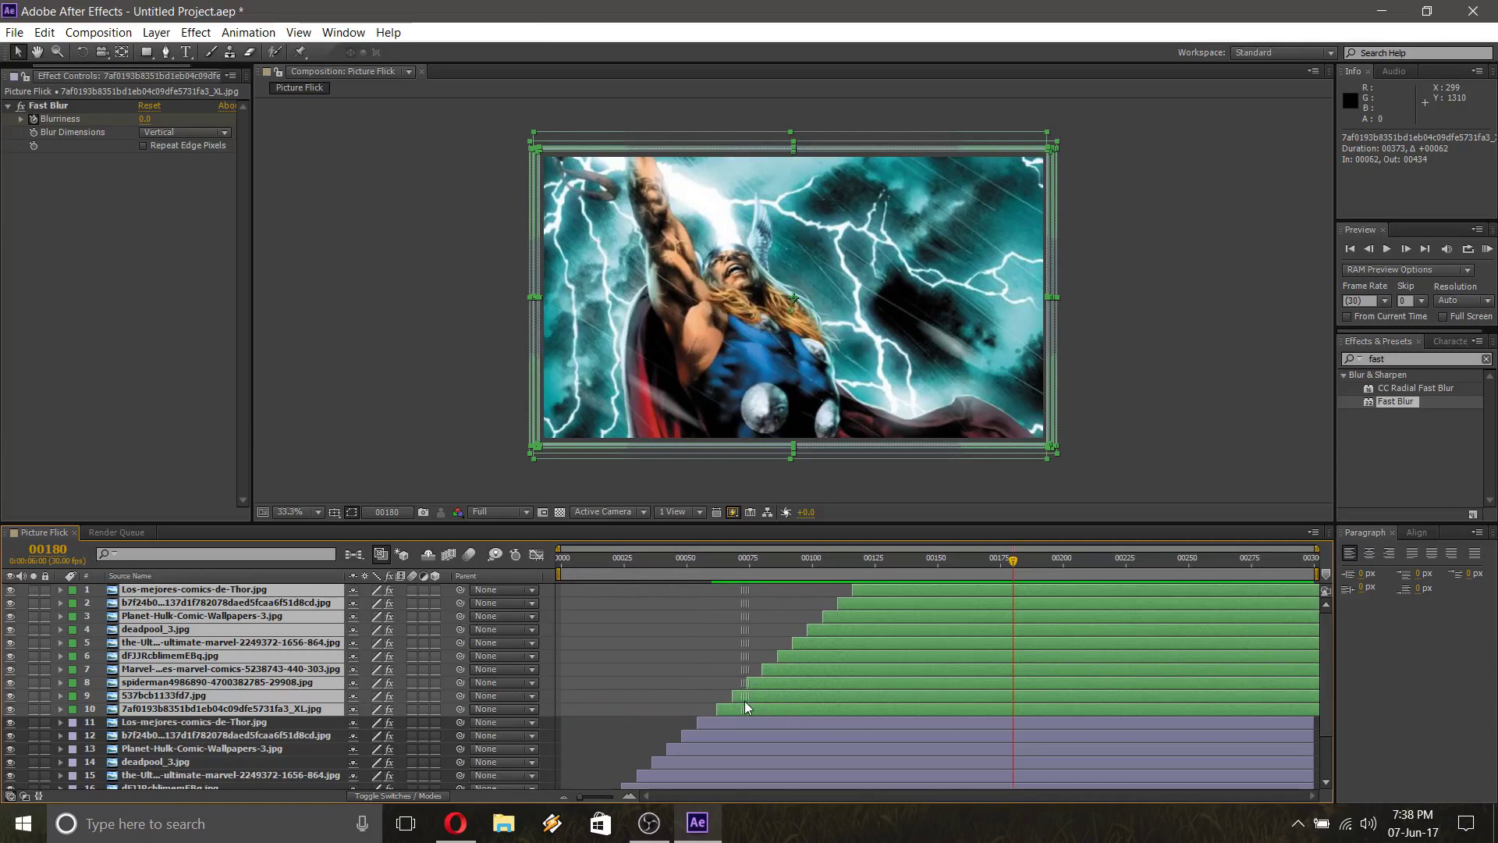
Find the frame where the original Thor reveal ends and align the green layer group to start at frame 60
{"action": "left_click_drag", "start_coordinate": [1013, 560], "coordinate": [698, 598]}
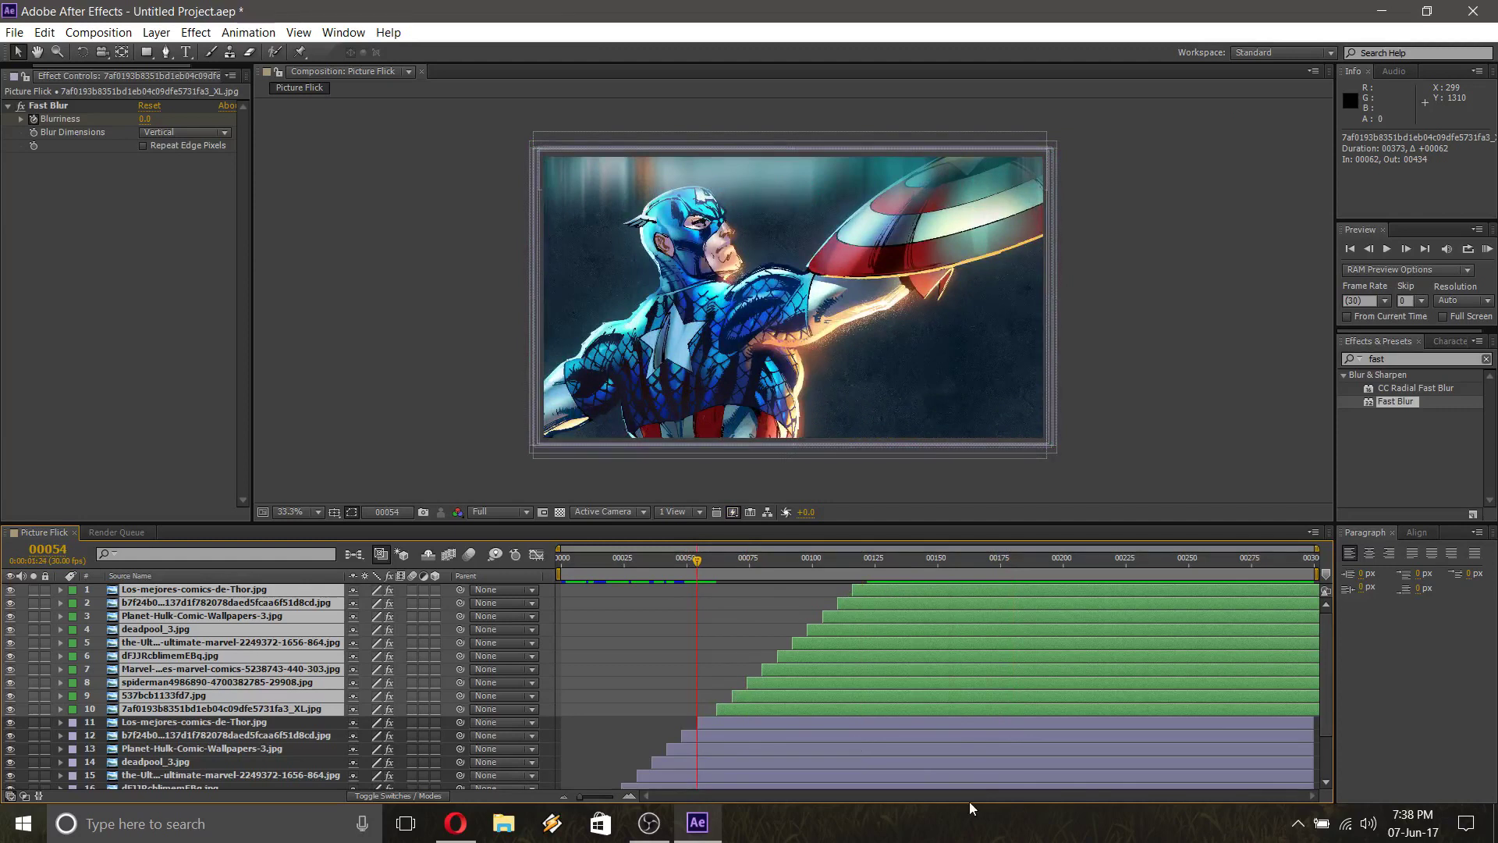
{"action": "key", "text": "Page_Down"}
{"action": "key", "text": "Page_Down"}
{"action": "key", "text": "Page_Down"}
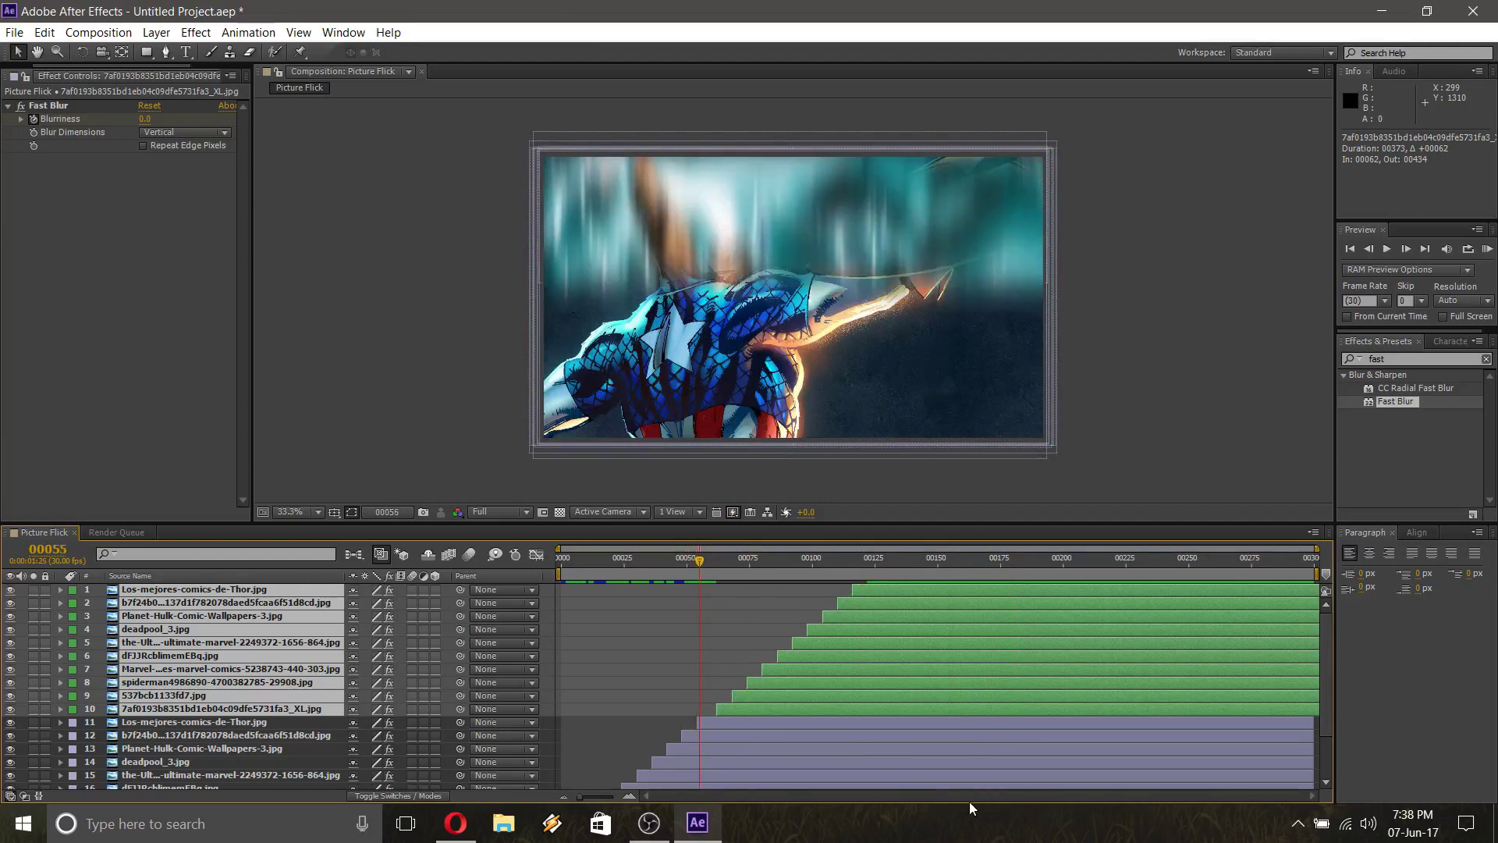
{"action": "key", "text": "Page_Down"}
{"action": "key", "text": "Page_Down"}
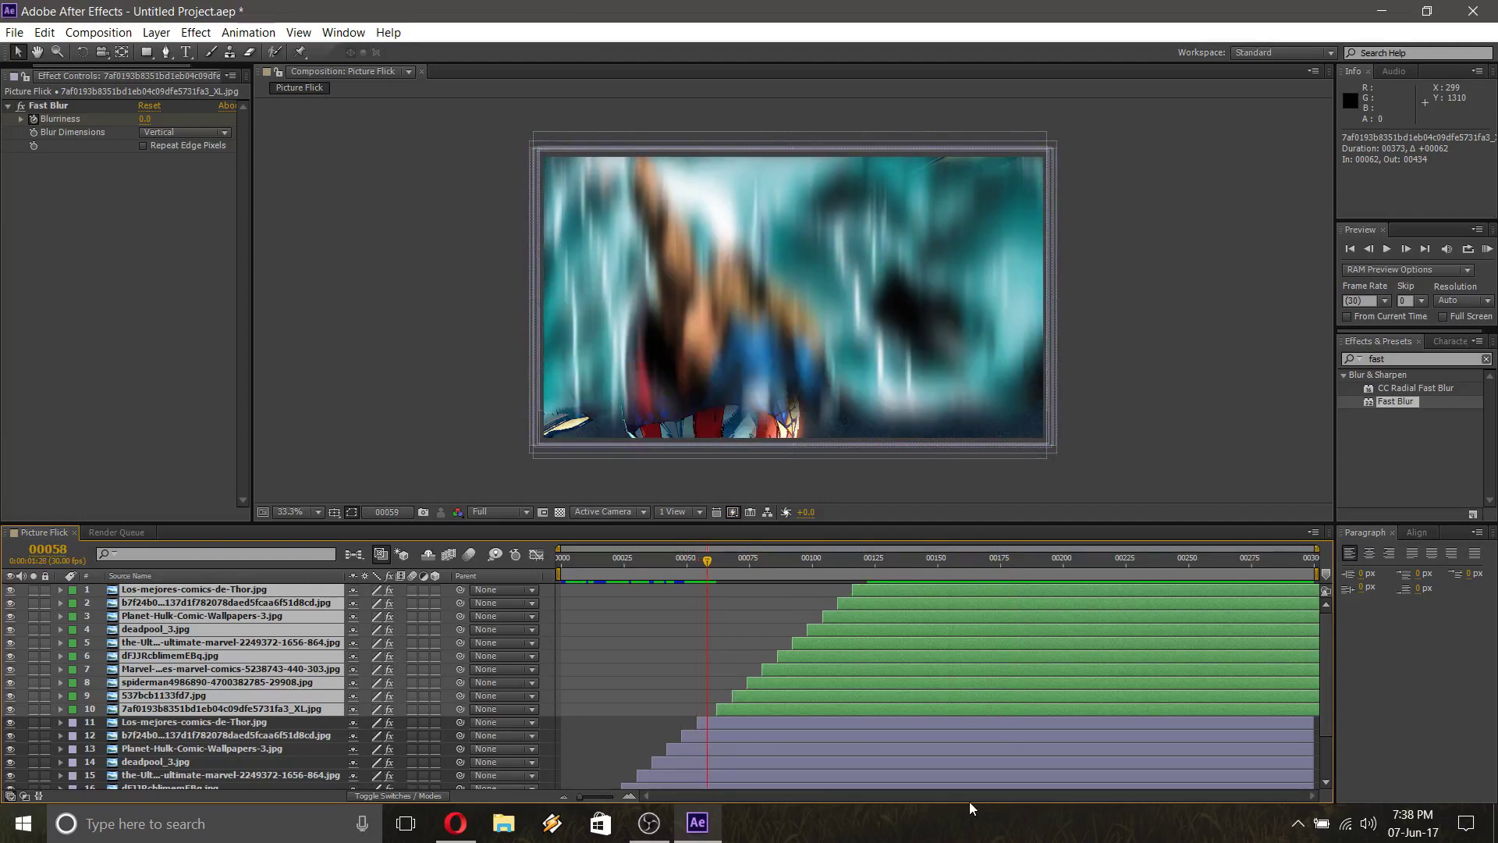
{"action": "key", "text": "Page_Down"}
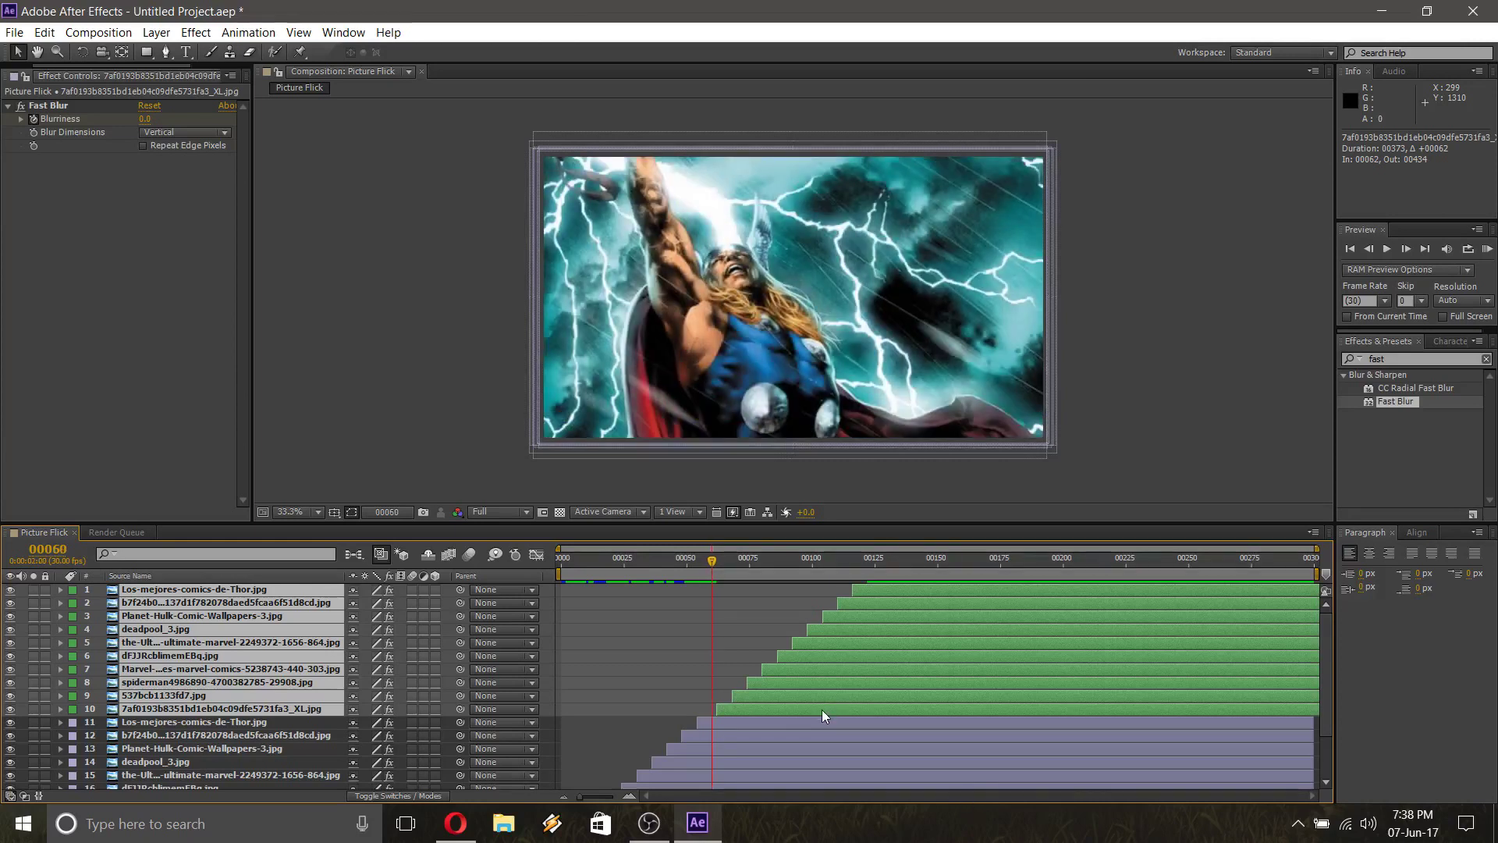
{"action": "left_click_drag", "start_coordinate": [822, 710], "coordinate": [801, 795]}
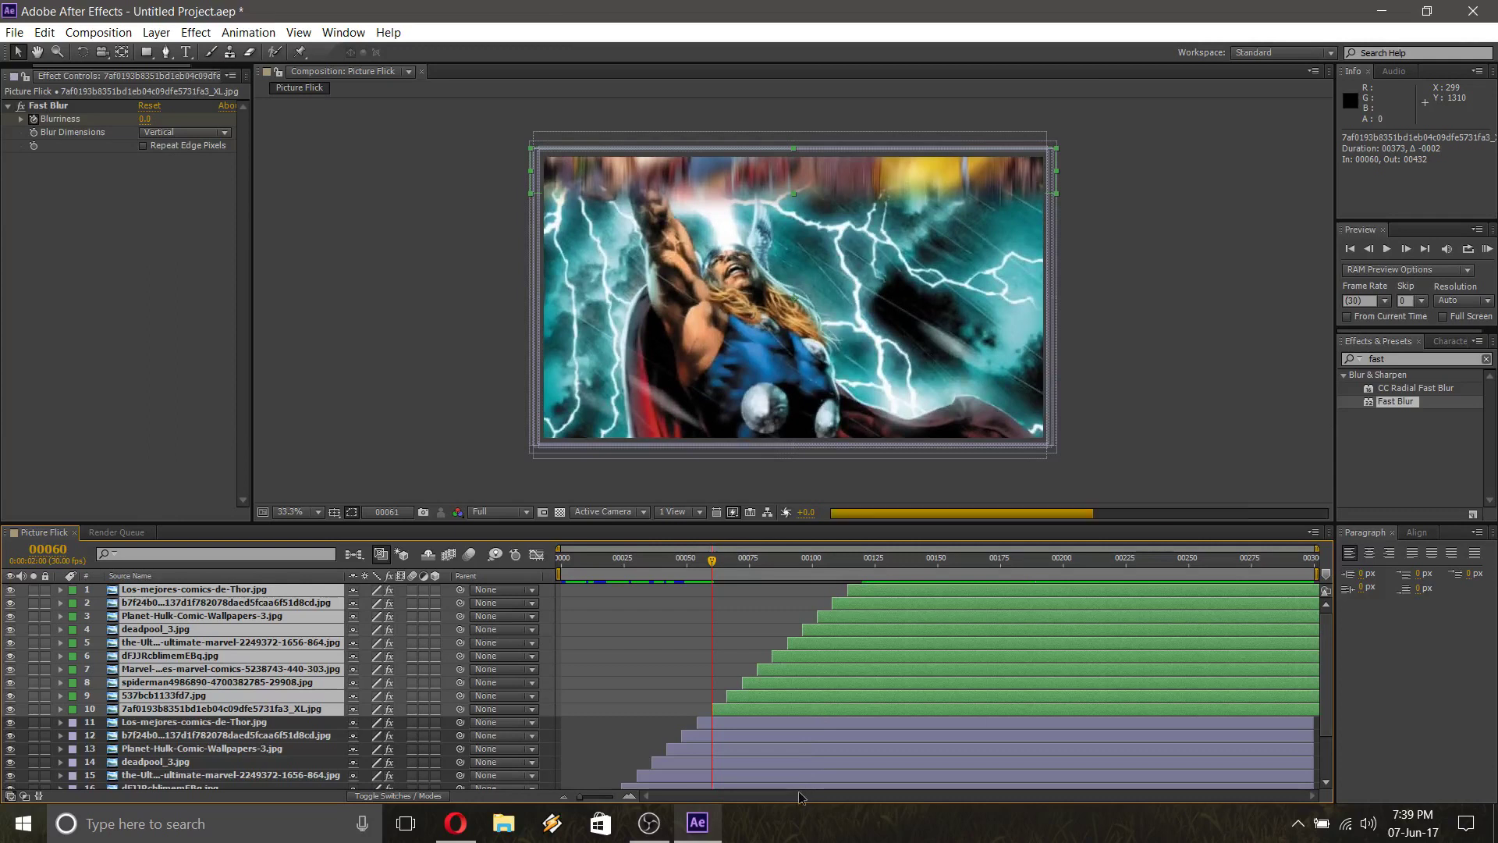
Step frame by frame from frame 60 to 76 to check the transition from Thor into the green layers
{"action": "key", "text": "Page_Down"}
{"action": "key", "text": "Page_Down"}
{"action": "key", "text": "Page_Down"}
{"action": "key", "text": "Page_Down"}
{"action": "key", "text": "Page_Down"}
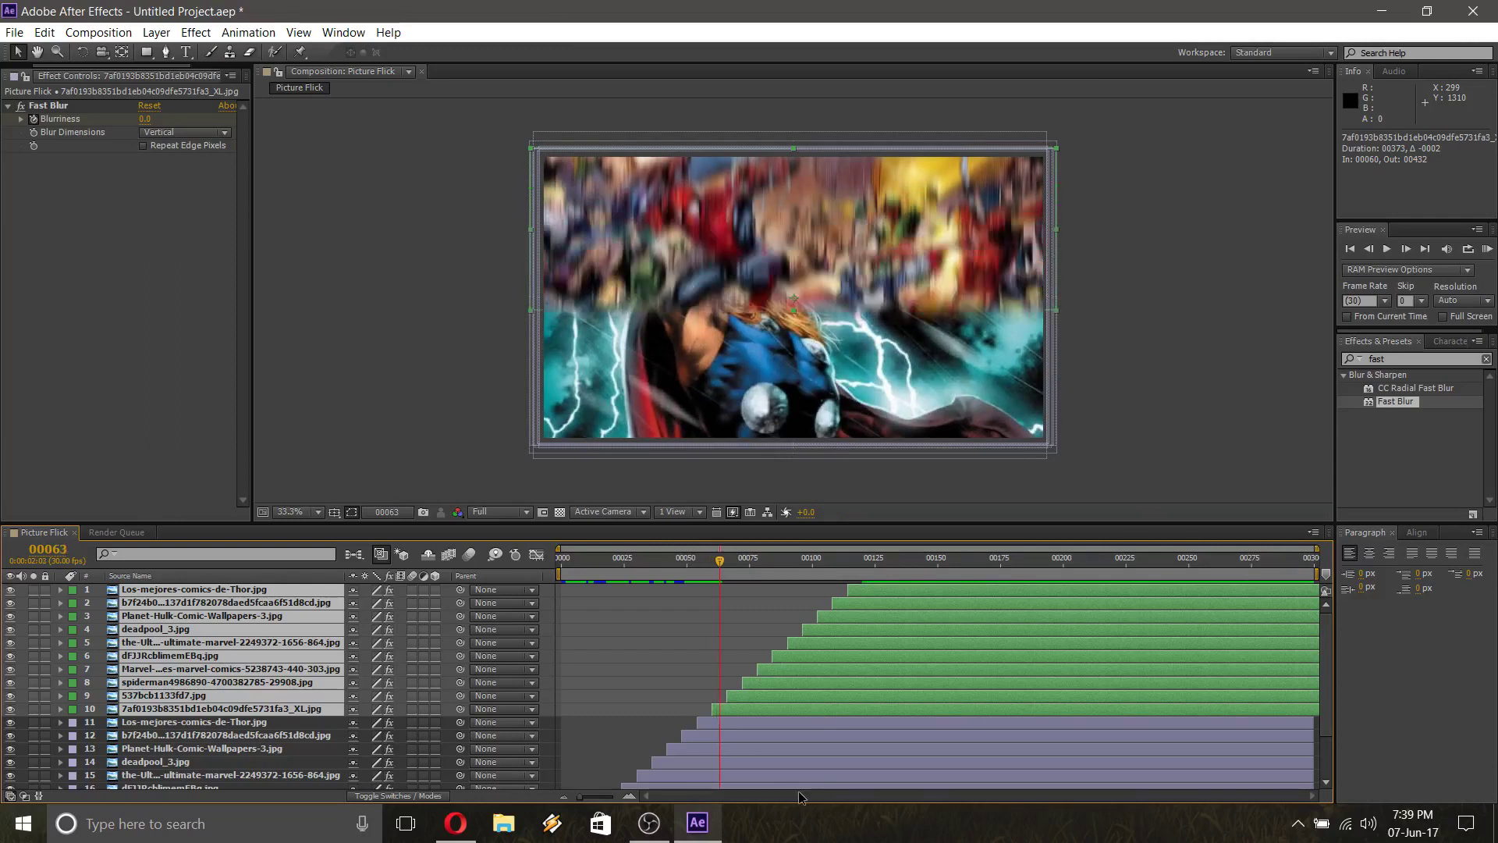
{"action": "key", "text": "Page_Down"}
{"action": "key", "text": "Page_Down"}
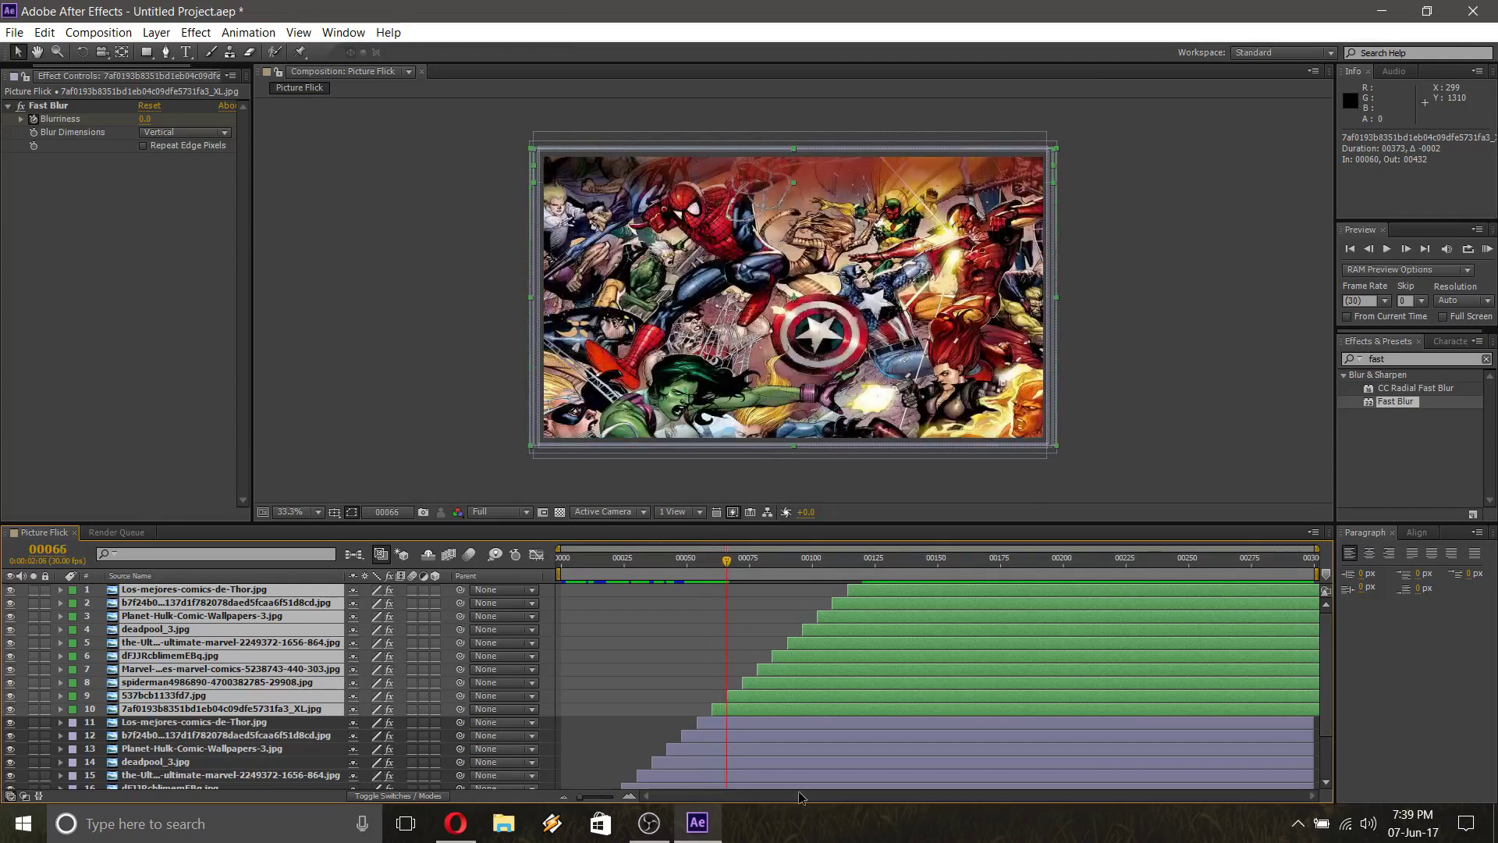
{"action": "key", "text": "Page_Down"}
{"action": "key", "text": "Page_Down"}
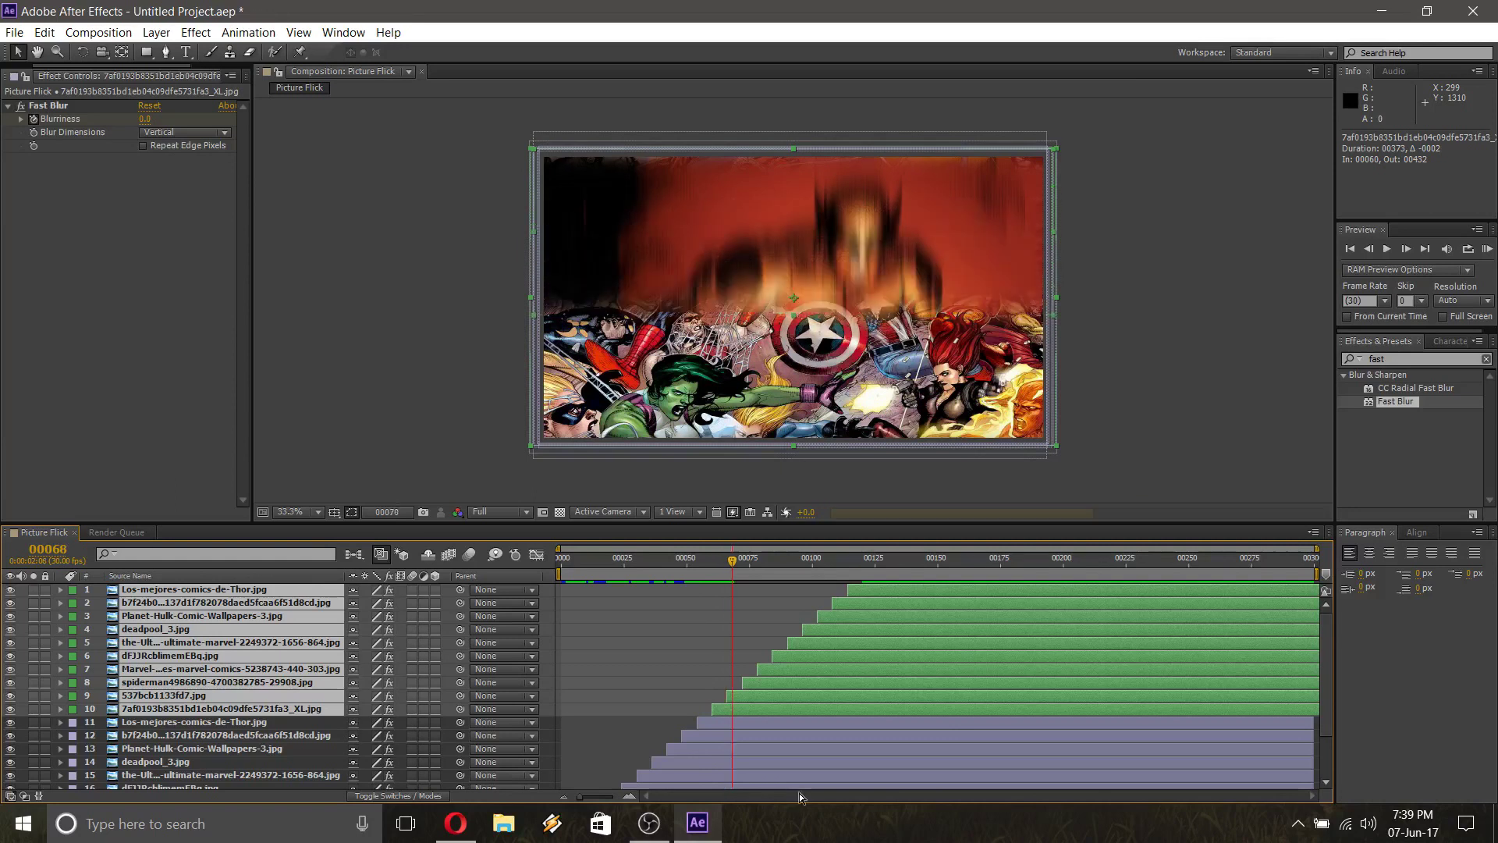
{"action": "key", "text": "Page_Down"}
{"action": "key", "text": "Page_Down"}
{"action": "key", "text": "Page_Down"}
{"action": "key", "text": "Page_Down"}
{"action": "key", "text": "Page_Down"}
{"action": "key", "text": "Page_Down"}
{"action": "key", "text": "Page_Down"}
{"action": "key", "text": "Page_Down"}
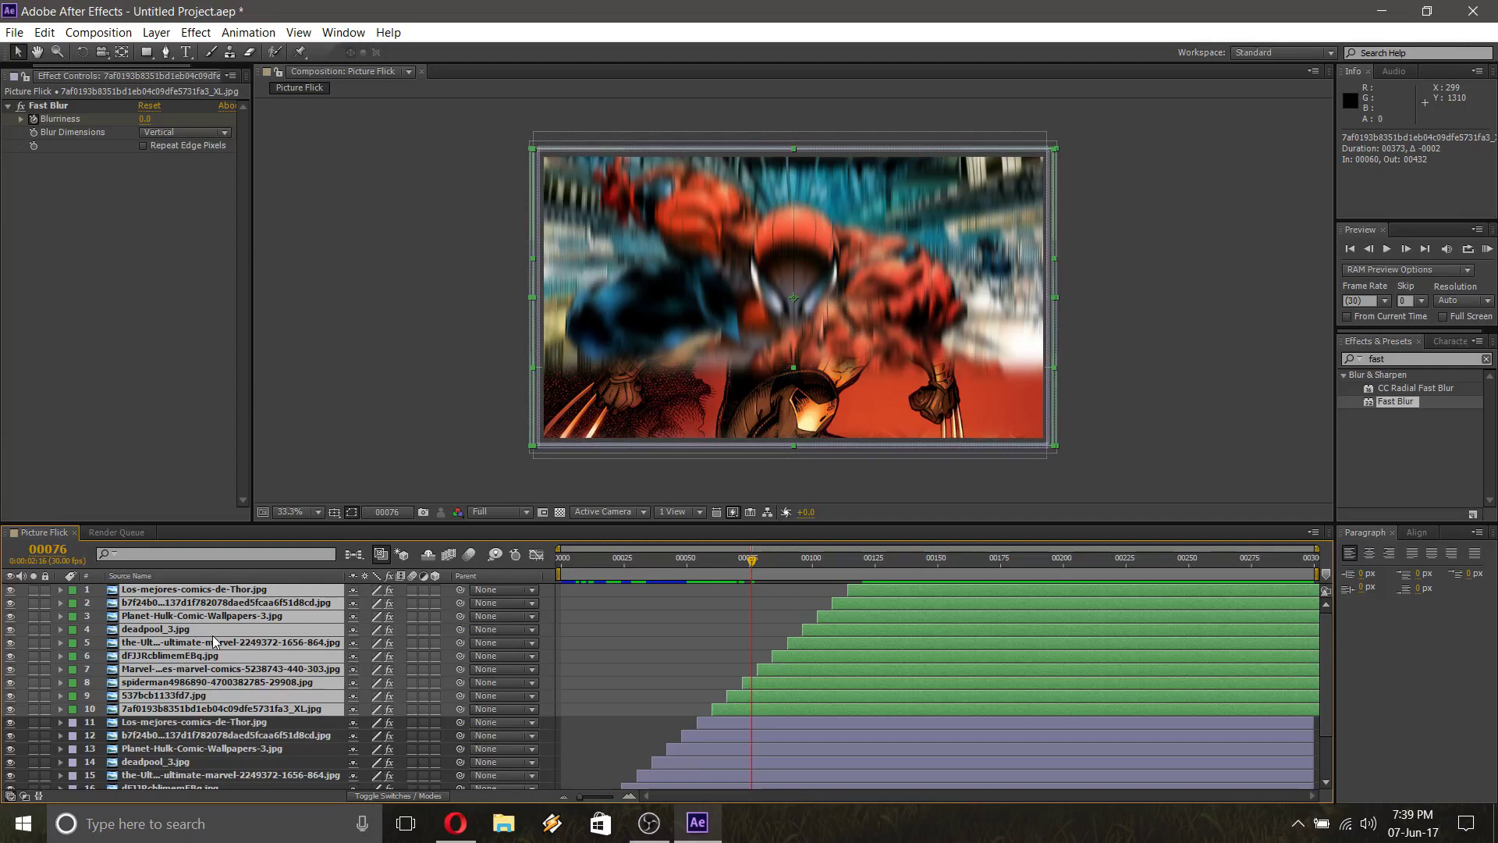
Duplicate the ten green layers, stack the copies together above them and label the copies Orange
{"action": "key", "text": "ctrl+d"}
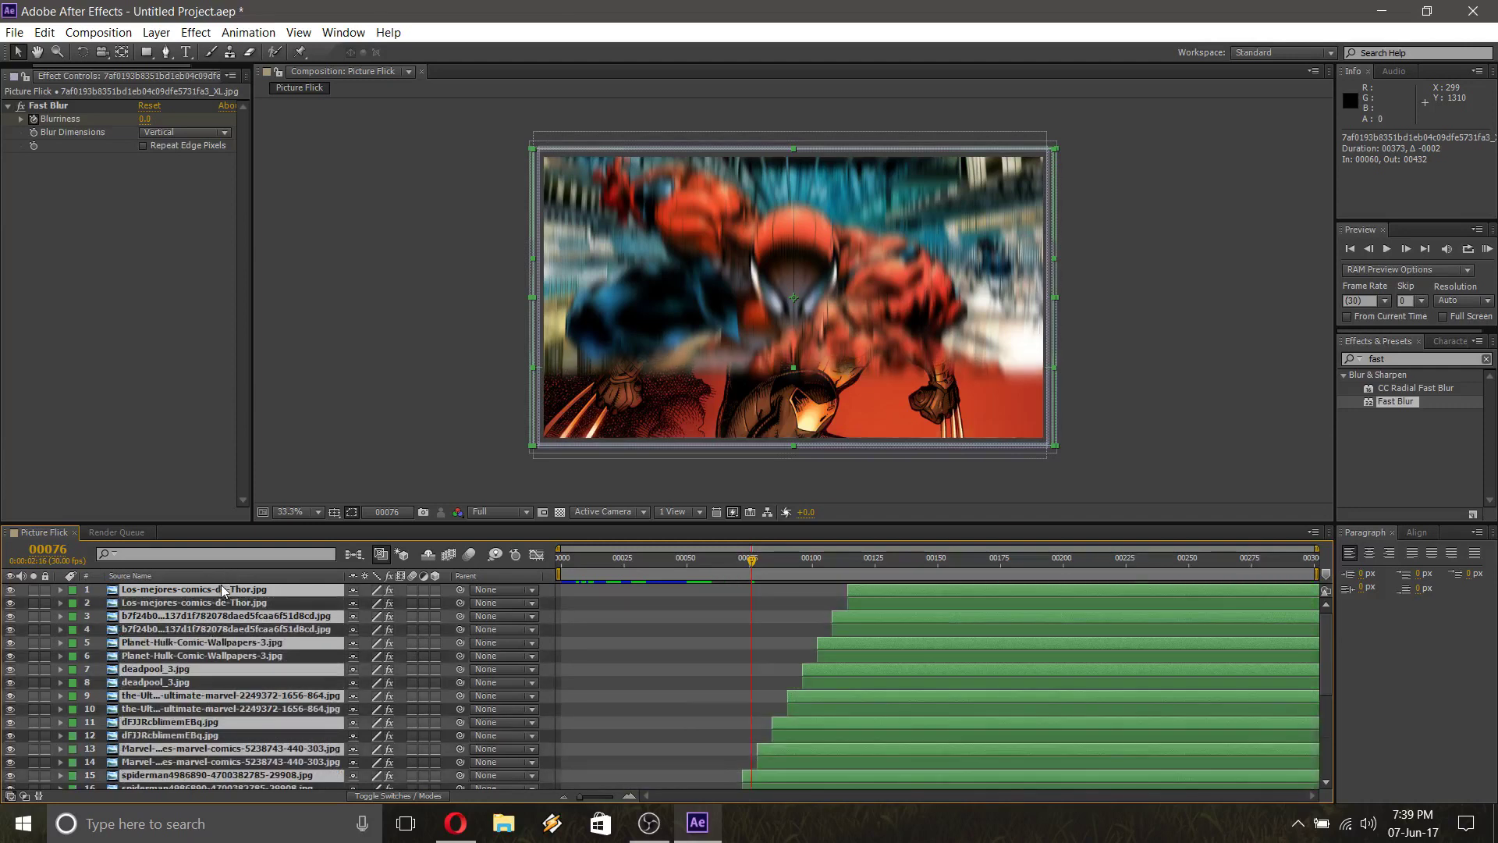
{"action": "left_click_drag", "start_coordinate": [223, 593], "coordinate": [225, 602]}
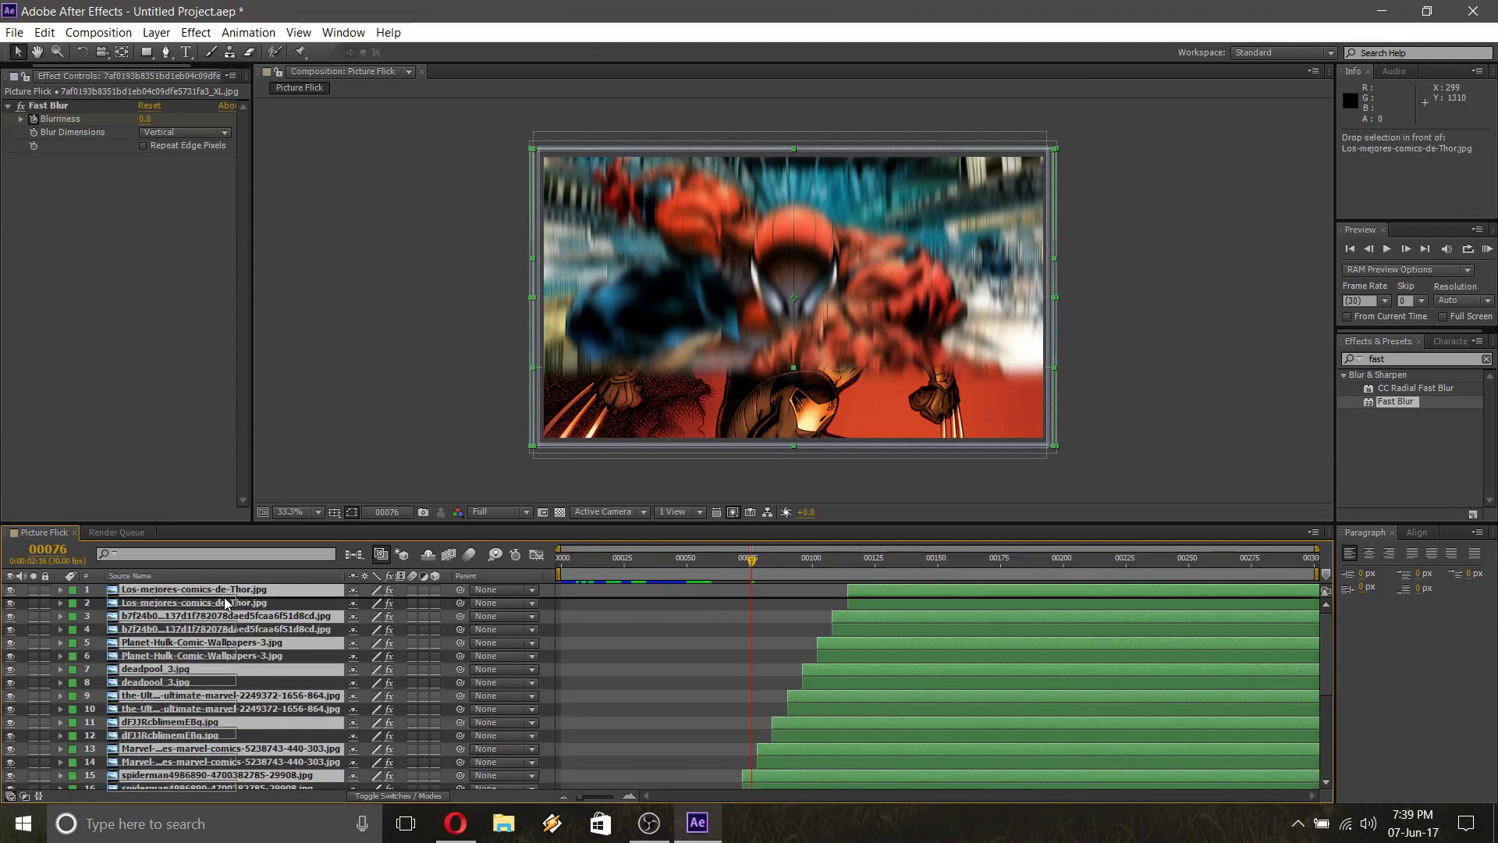
{"action": "left_click_drag", "start_coordinate": [225, 599], "coordinate": [226, 600]}
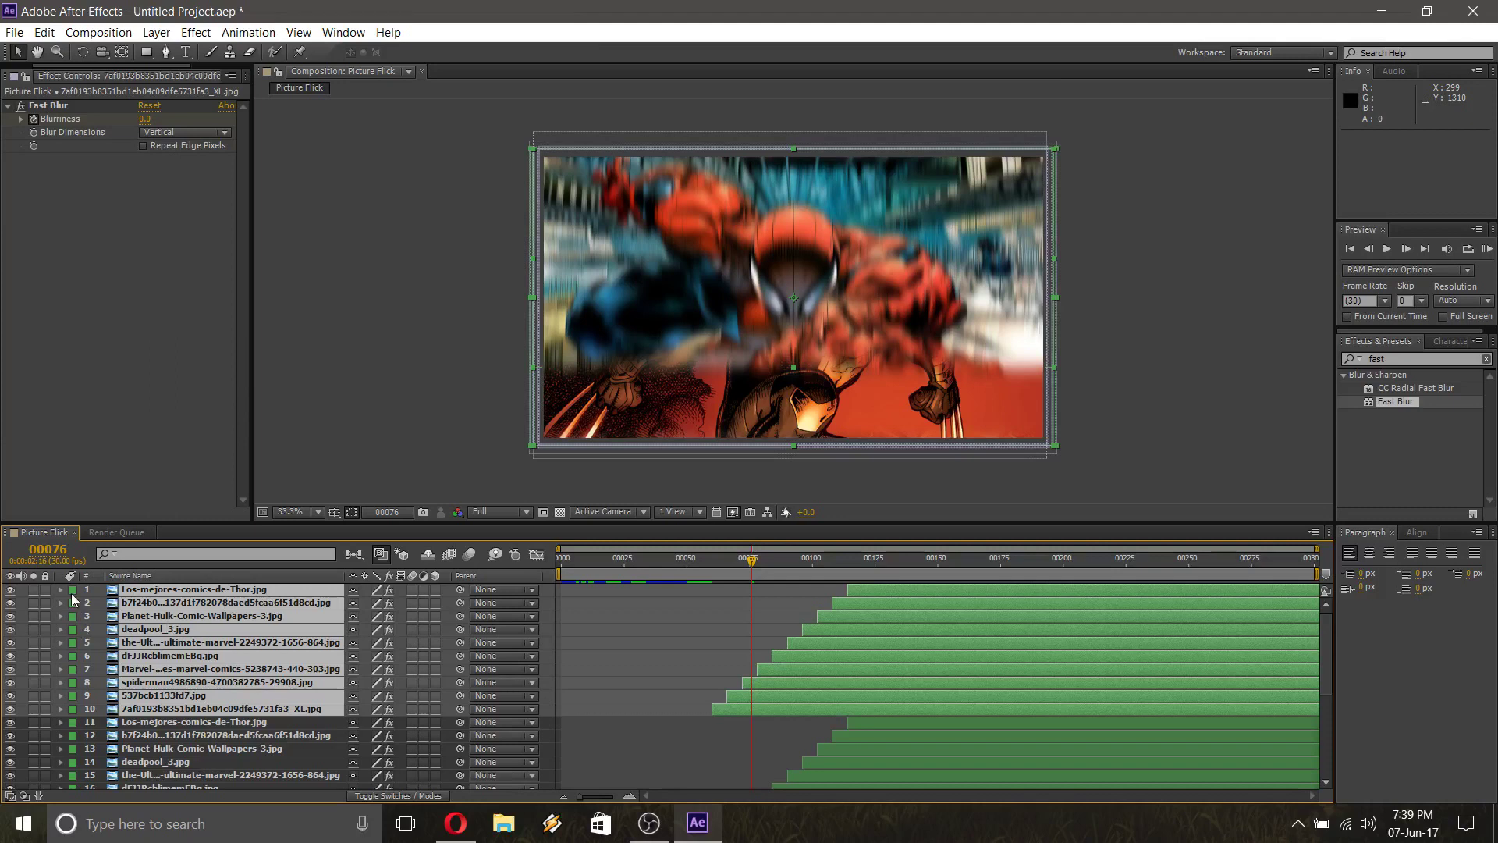
{"action": "left_click", "coordinate": [73, 598]}
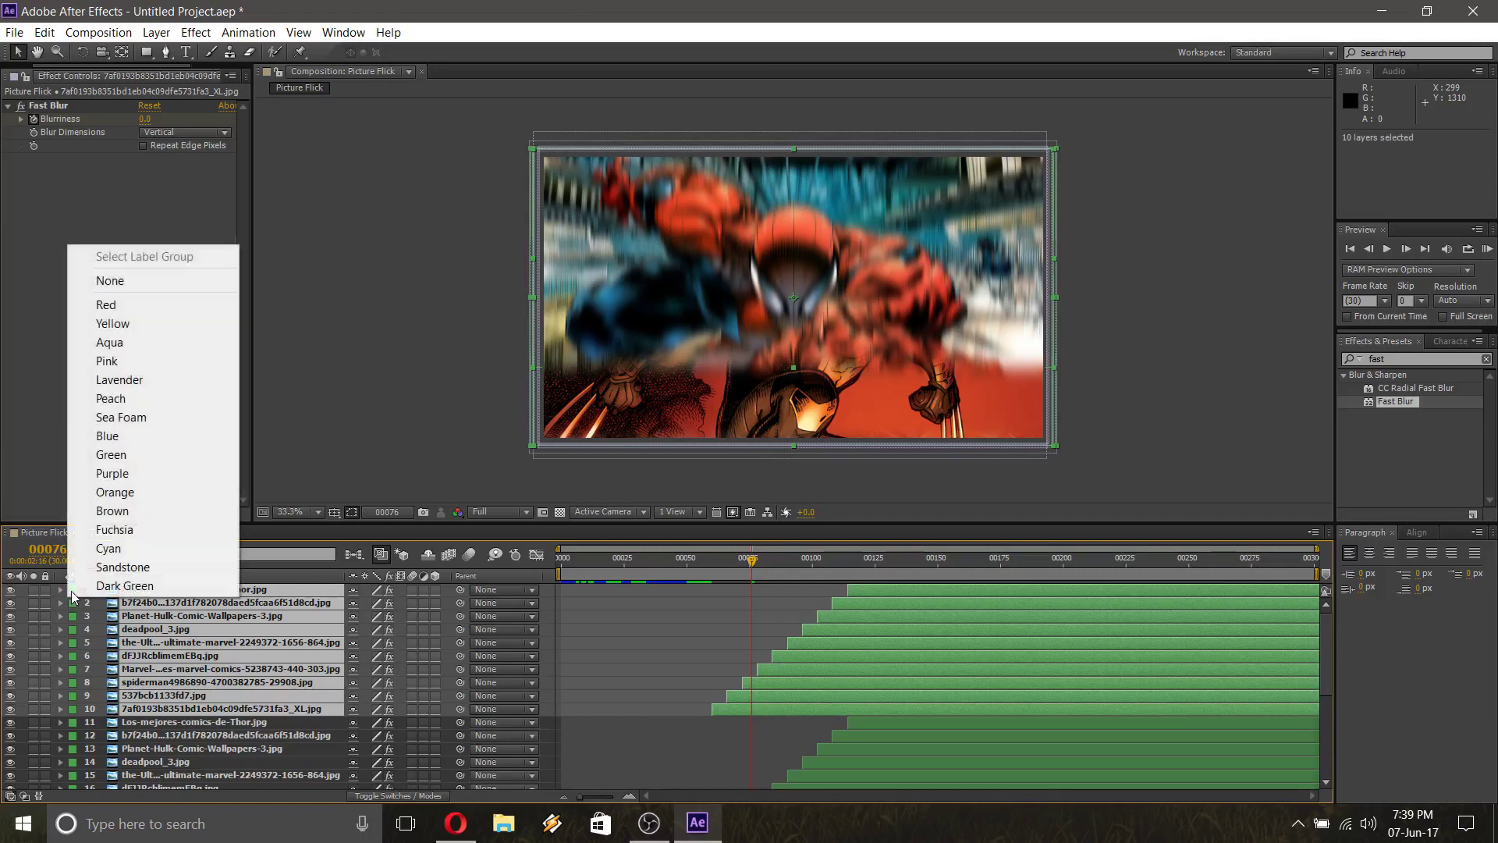
{"action": "left_click", "coordinate": [114, 494]}
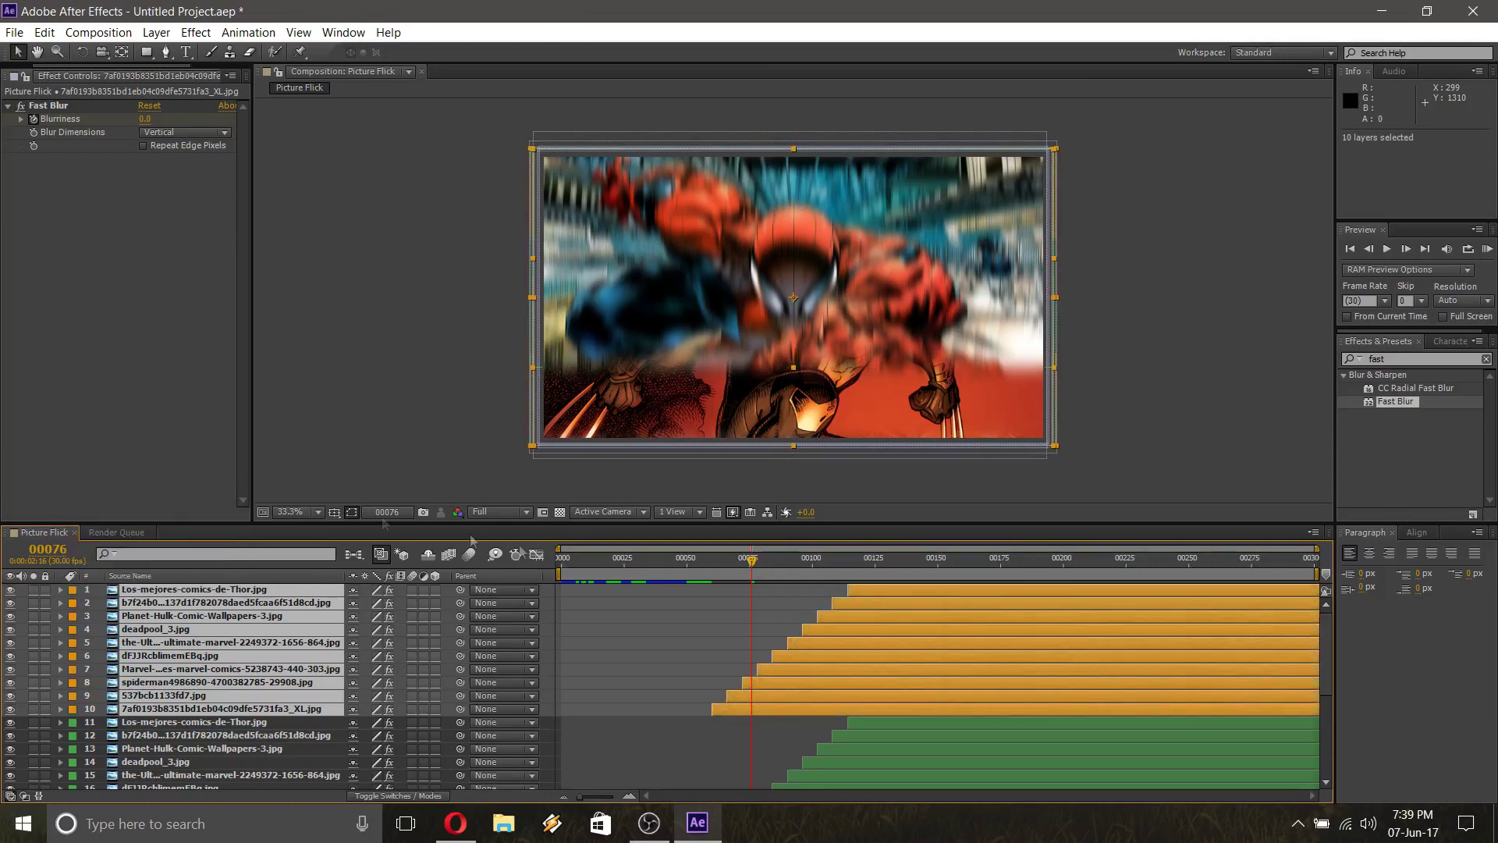
Shift the ten orange layers together to start at frame 120 and preview the join with the green group
{"action": "left_click_drag", "start_coordinate": [752, 561], "coordinate": [847, 571]}
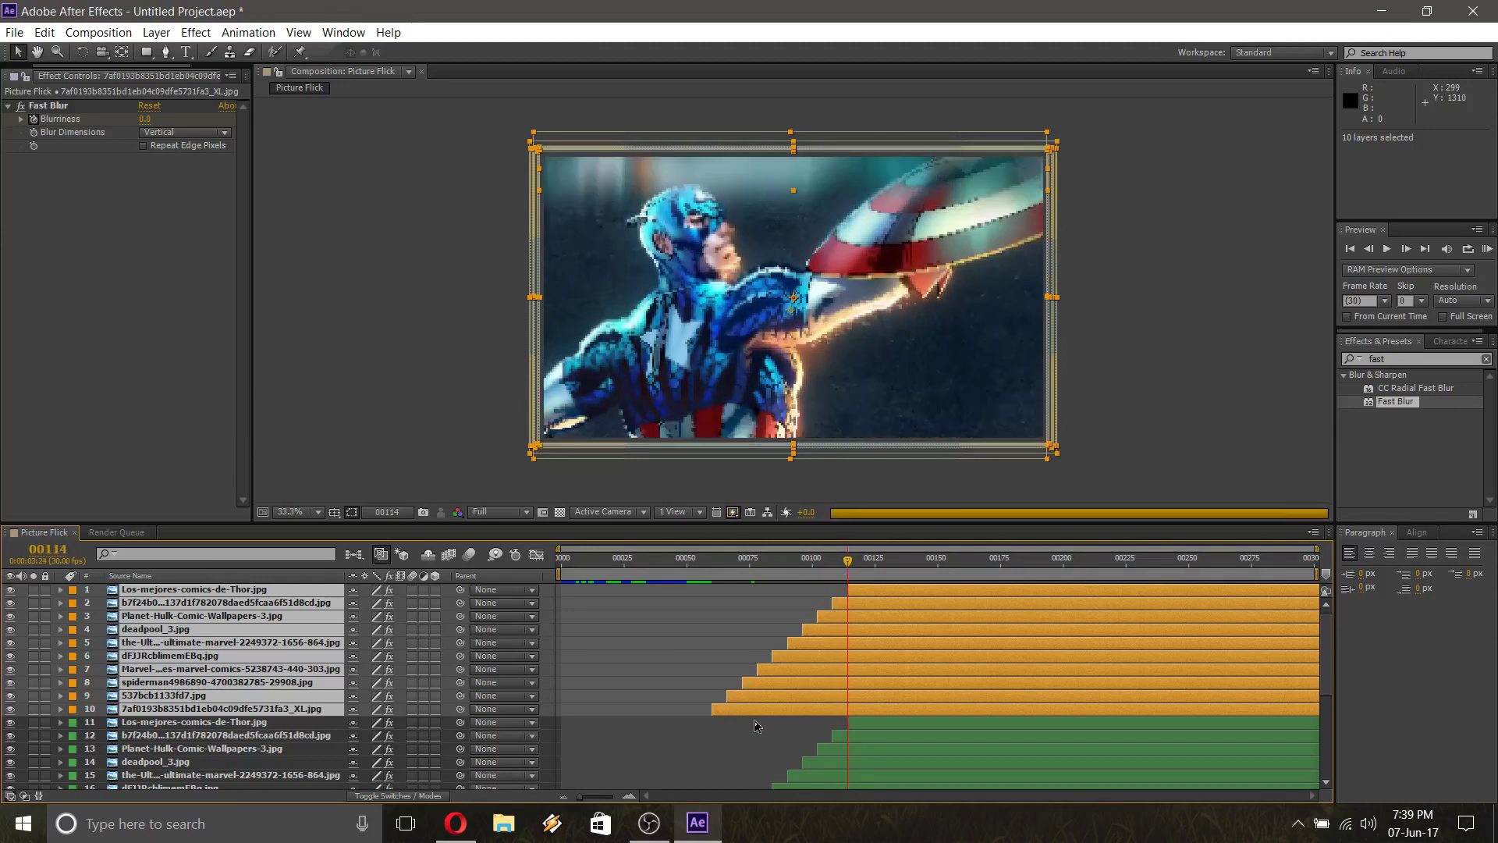
{"action": "left_click_drag", "start_coordinate": [746, 708], "coordinate": [899, 708]}
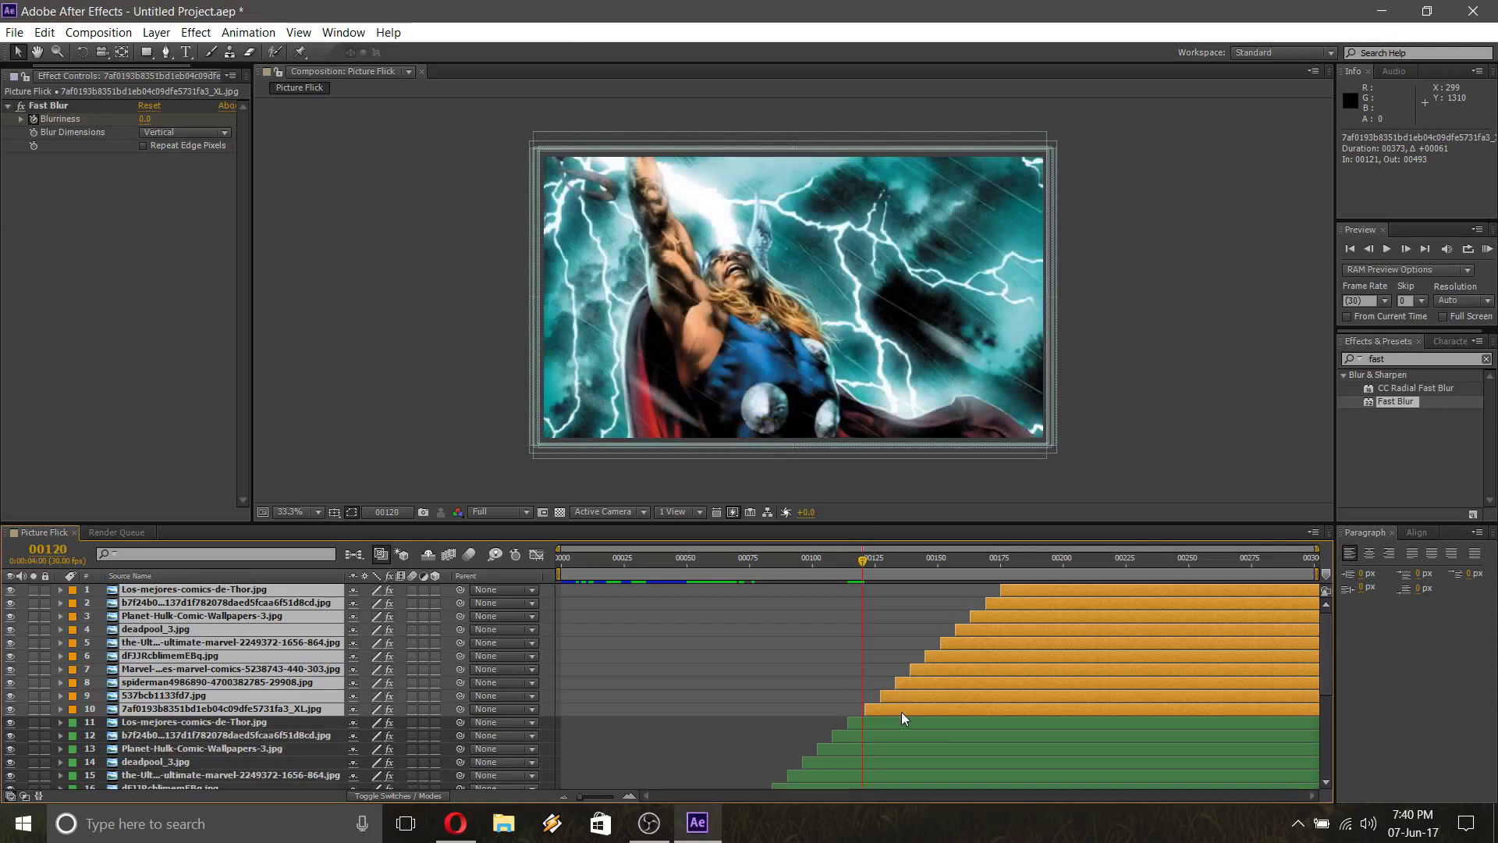
{"action": "left_click_drag", "start_coordinate": [901, 712], "coordinate": [897, 712]}
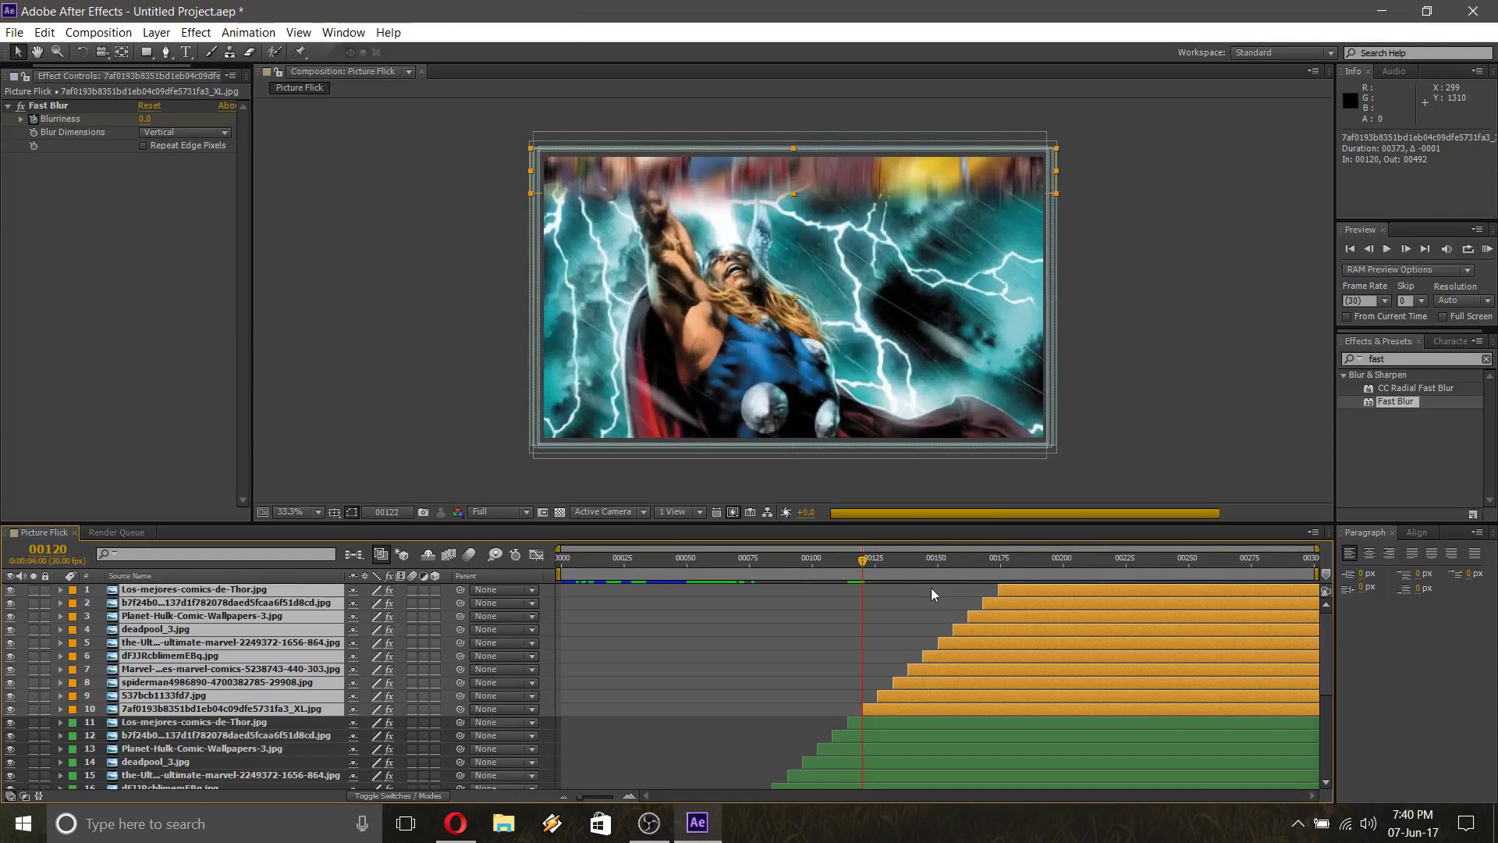
{"action": "key", "text": "space"}
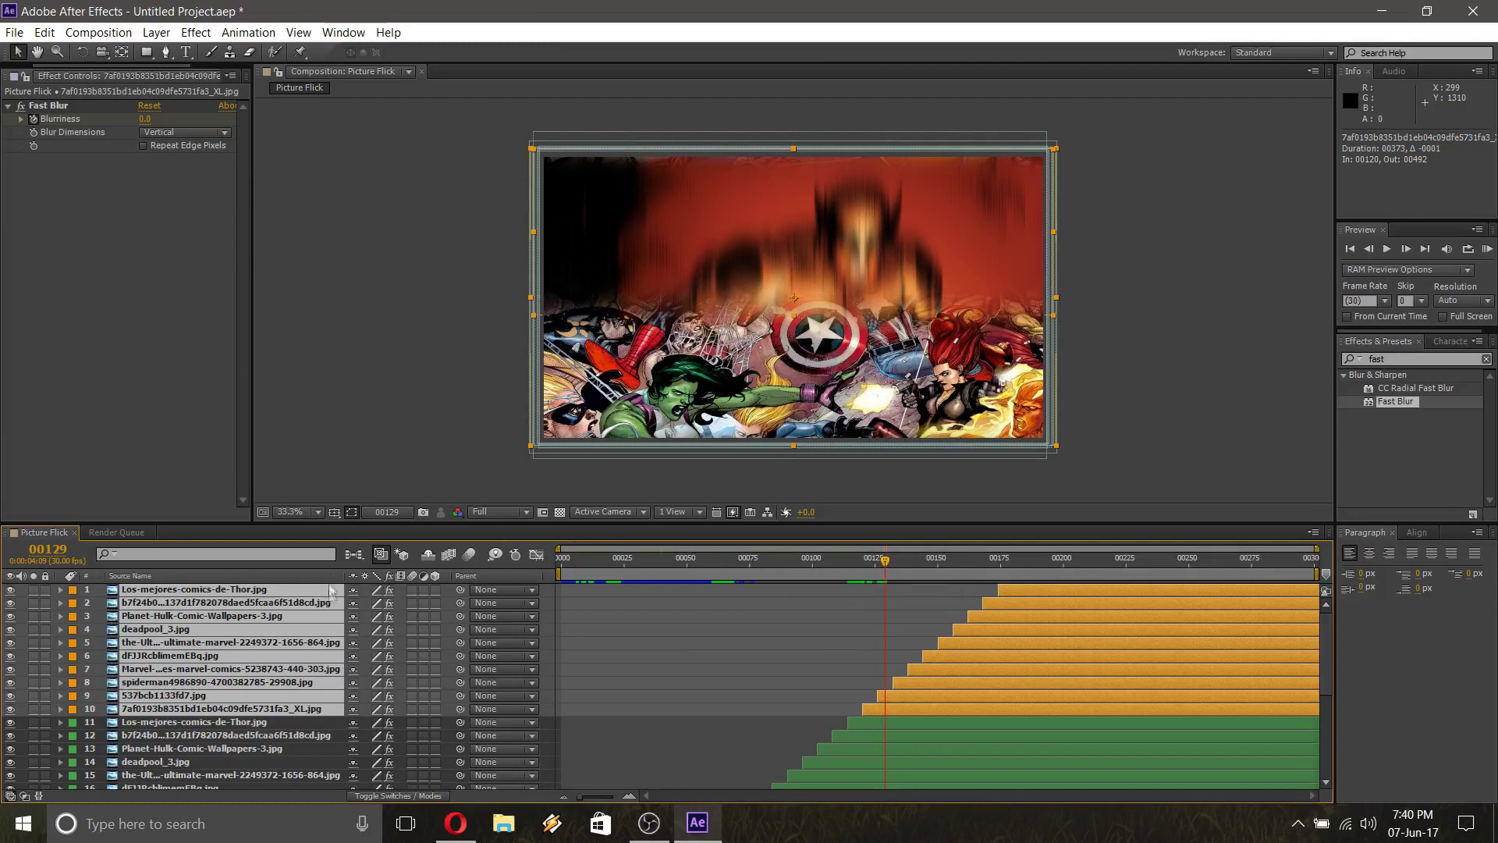
Duplicate the ten orange layers, stack the copies together above them and label the copies Fuchsia
{"action": "key", "text": "ctrl+d"}
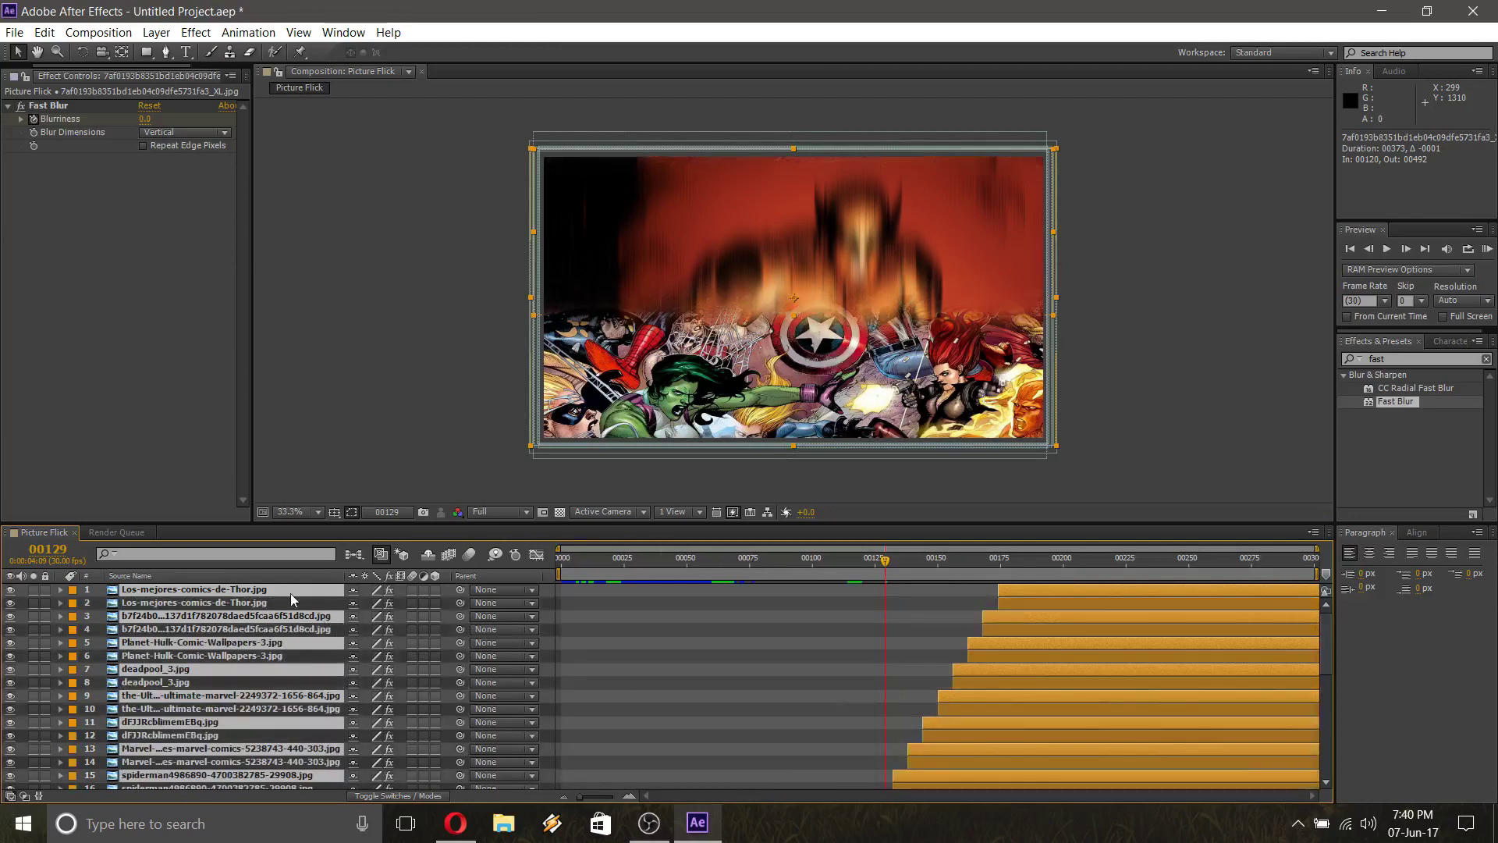
{"action": "left_click_drag", "start_coordinate": [291, 598], "coordinate": [295, 604]}
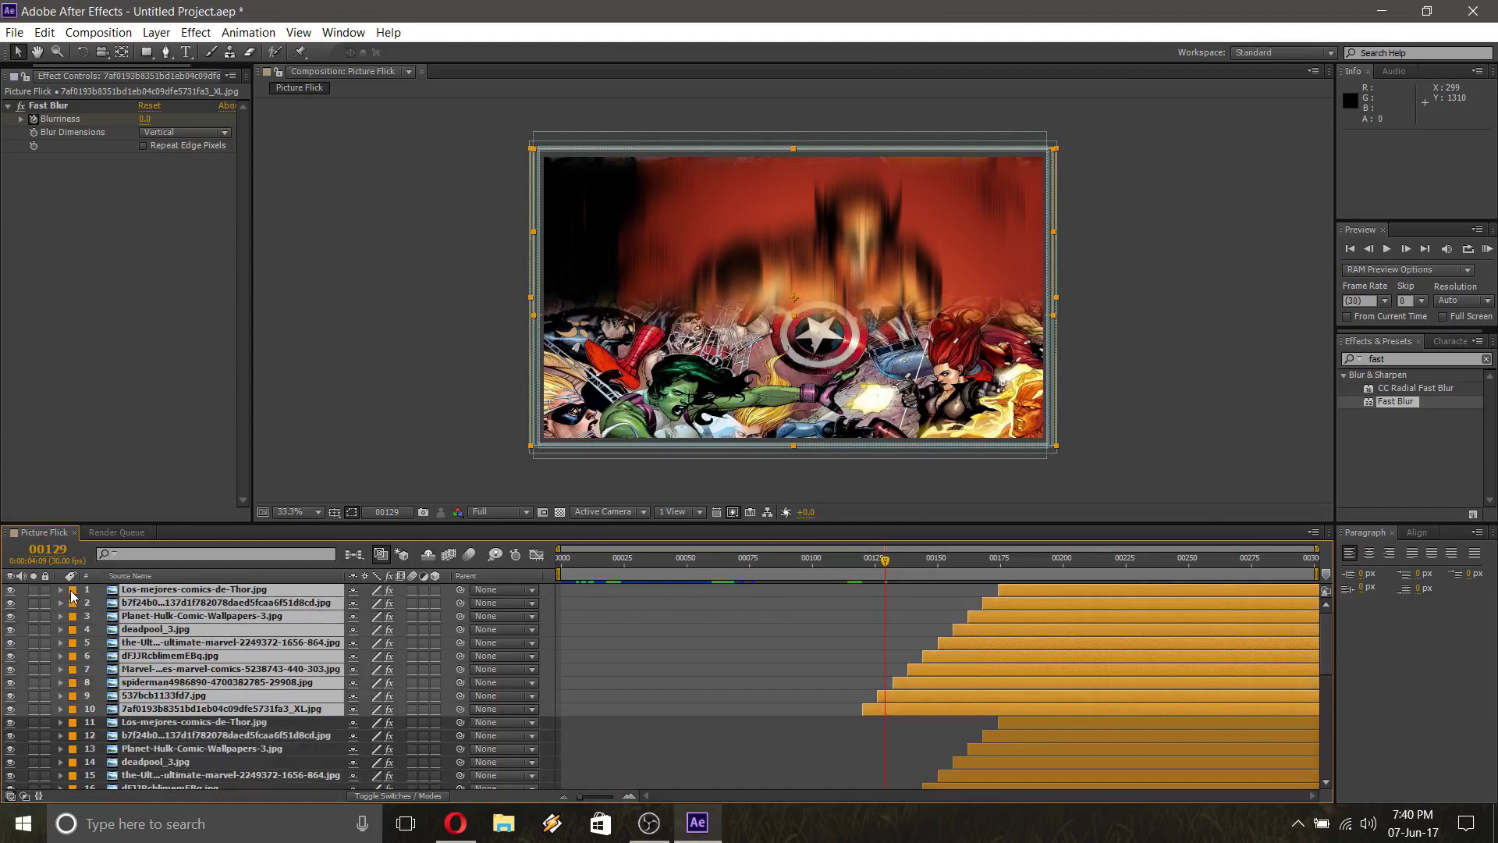
{"action": "left_click", "coordinate": [77, 590]}
{"action": "left_click", "coordinate": [87, 529]}
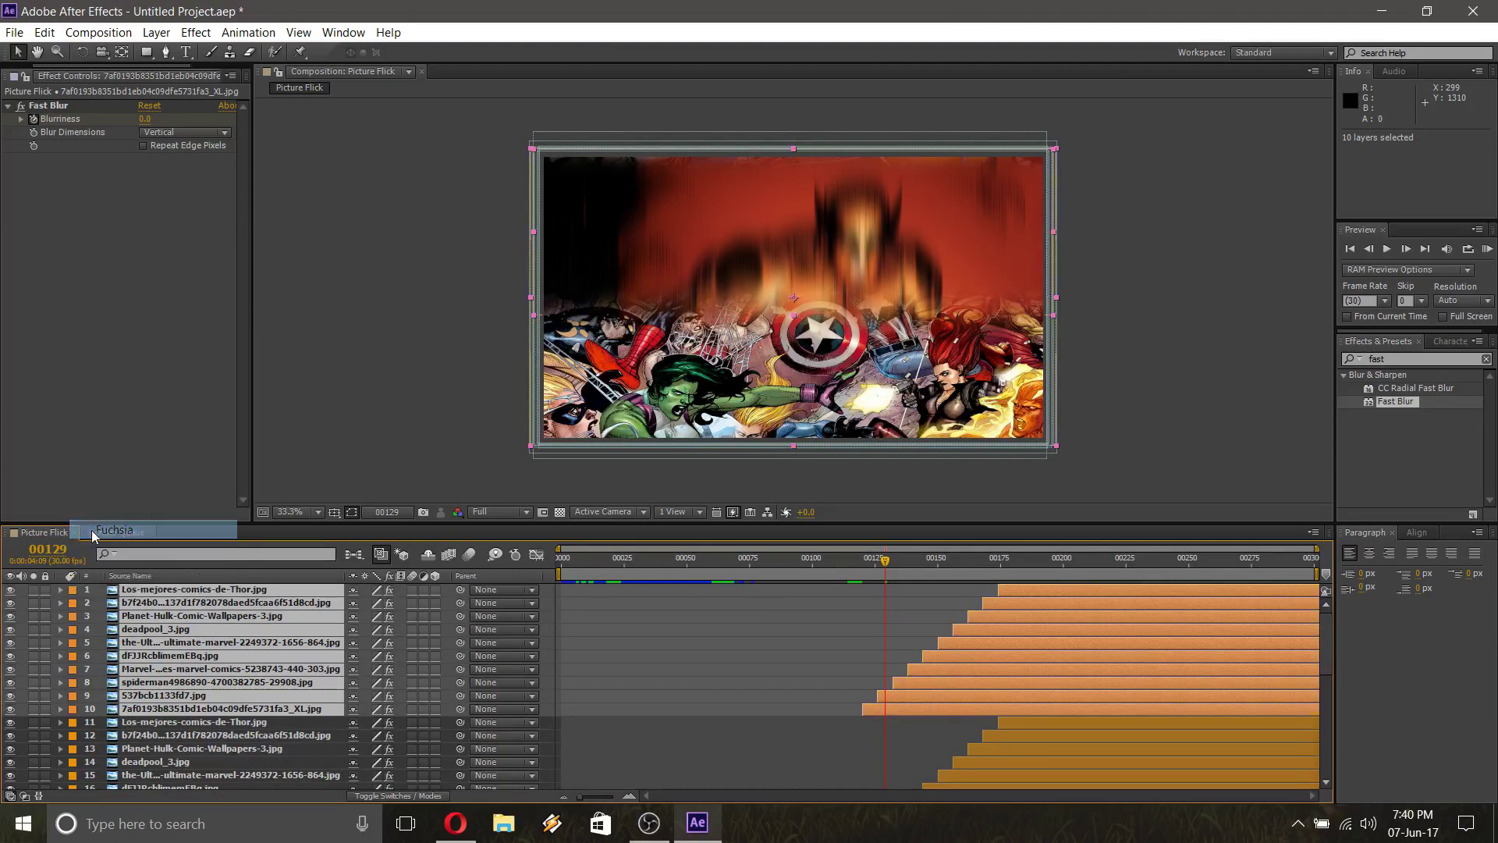
Shift the ten fuchsia layers together so the group starts at frame 182, after the orange group's Thor reveal
{"action": "left_click_drag", "start_coordinate": [958, 690], "coordinate": [1124, 685]}
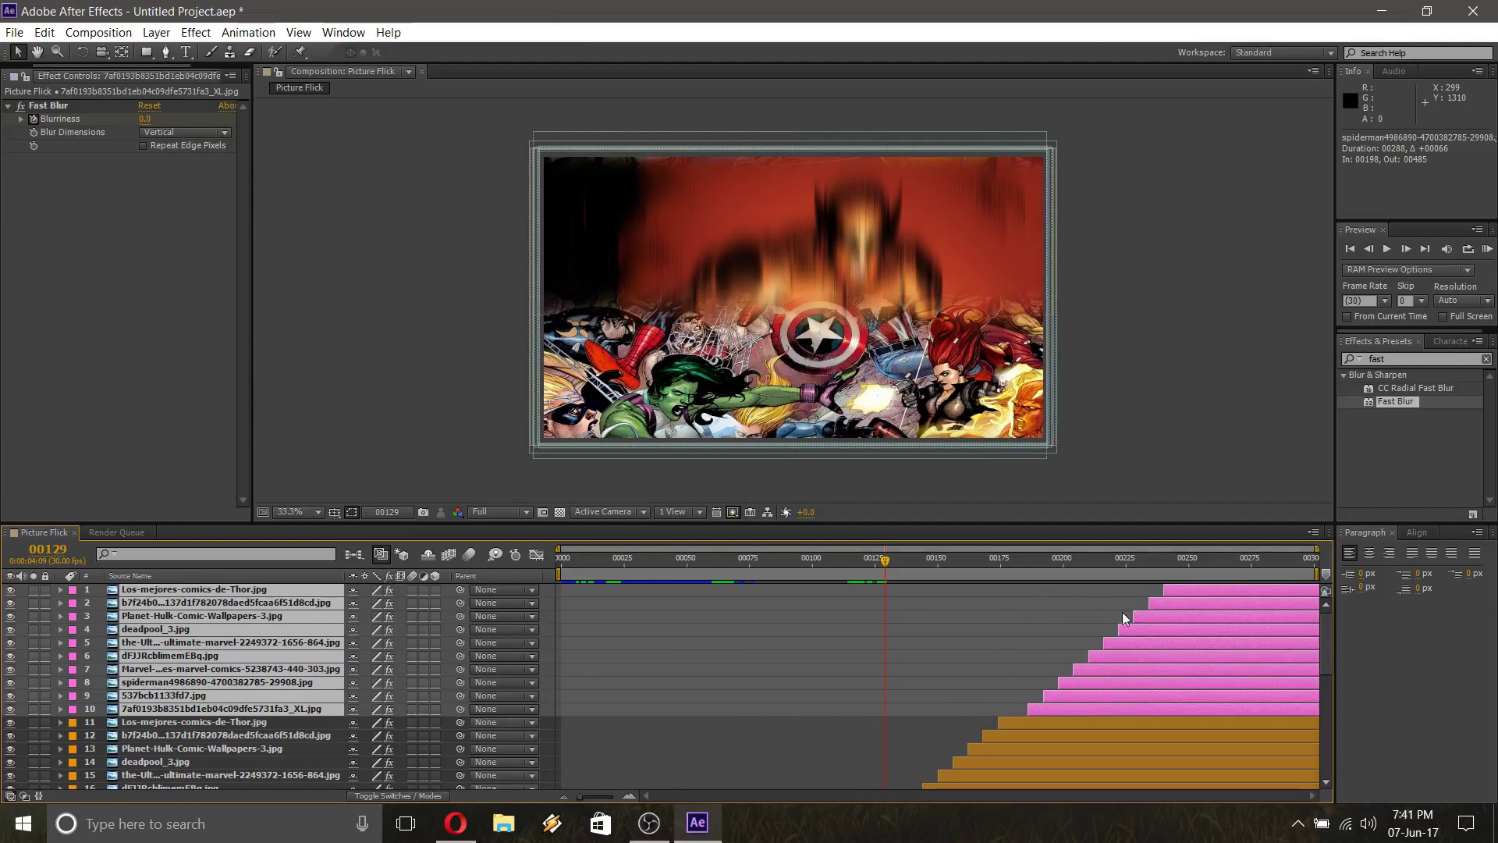
{"action": "left_click_drag", "start_coordinate": [886, 563], "coordinate": [1018, 597]}
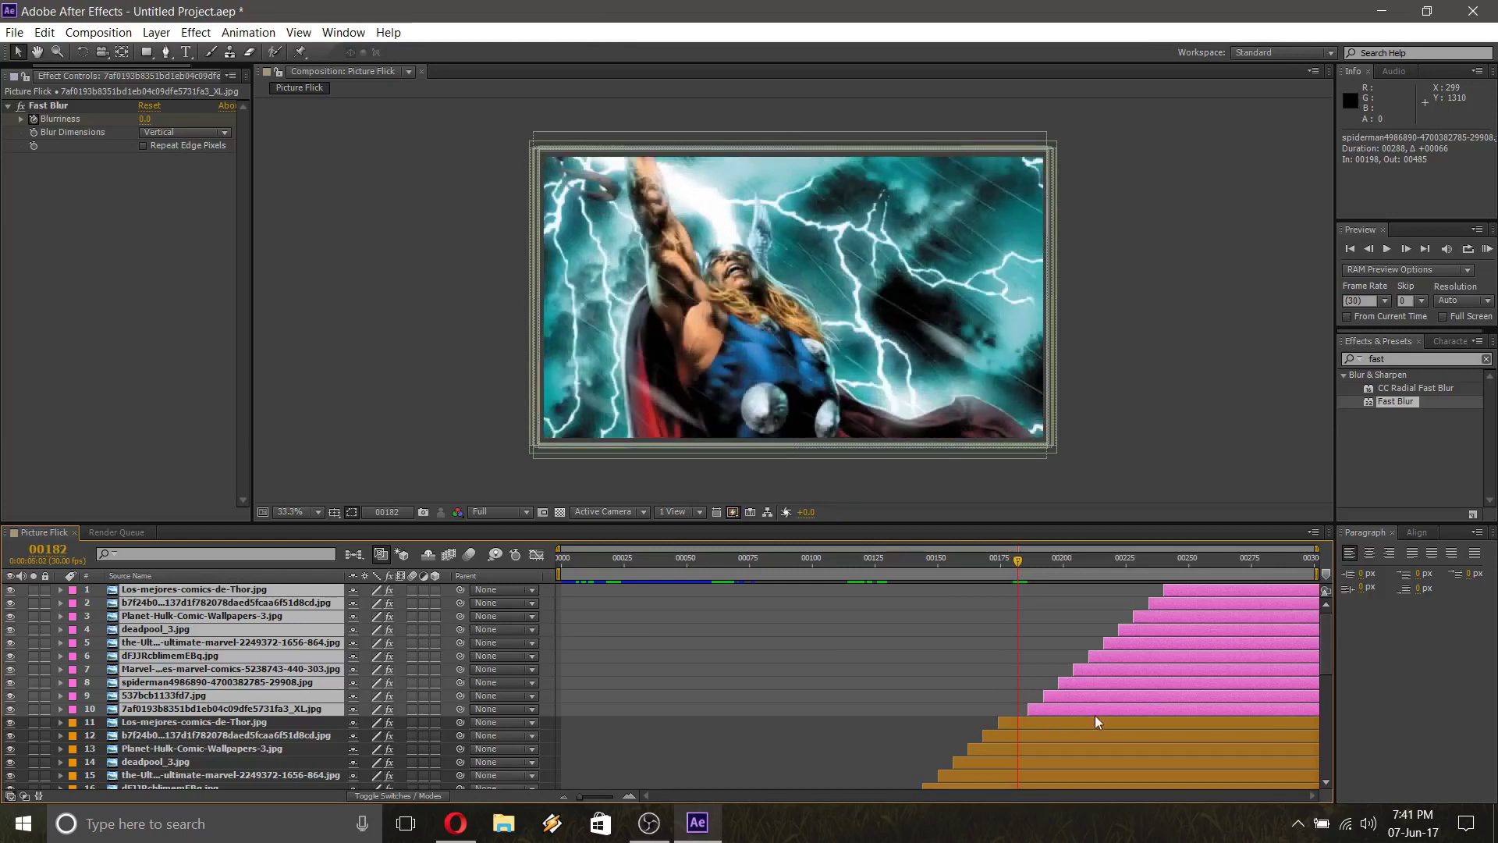
{"action": "left_click_drag", "start_coordinate": [1089, 710], "coordinate": [1079, 710]}
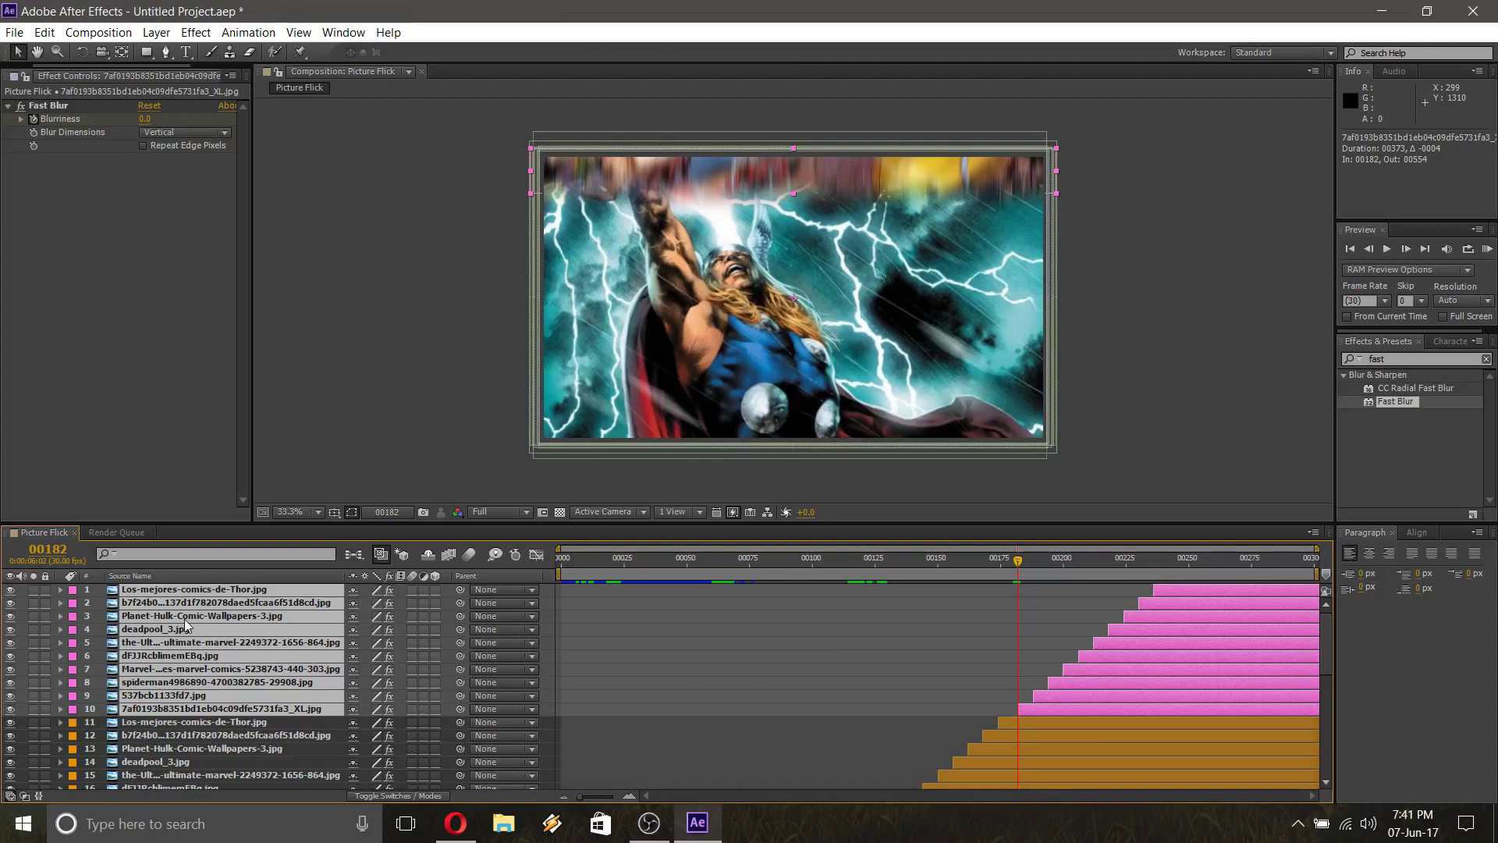
Duplicate the ten fuchsia layers, bring the copies together to the top of the stack and label them Blue
{"action": "key", "text": "ctrl+d"}
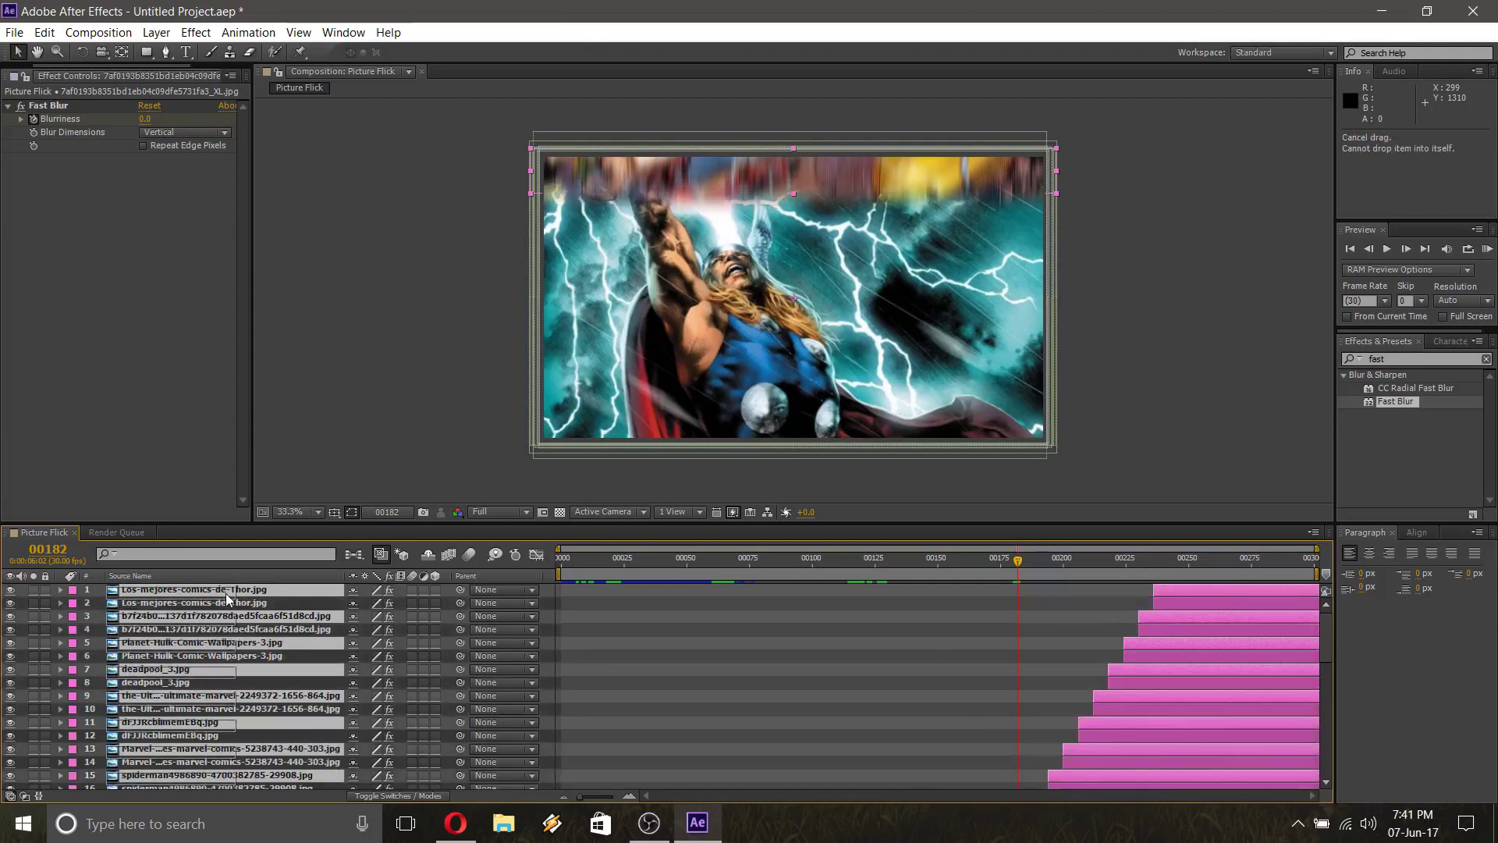
{"action": "key", "text": "ctrl+shift+bracketright"}
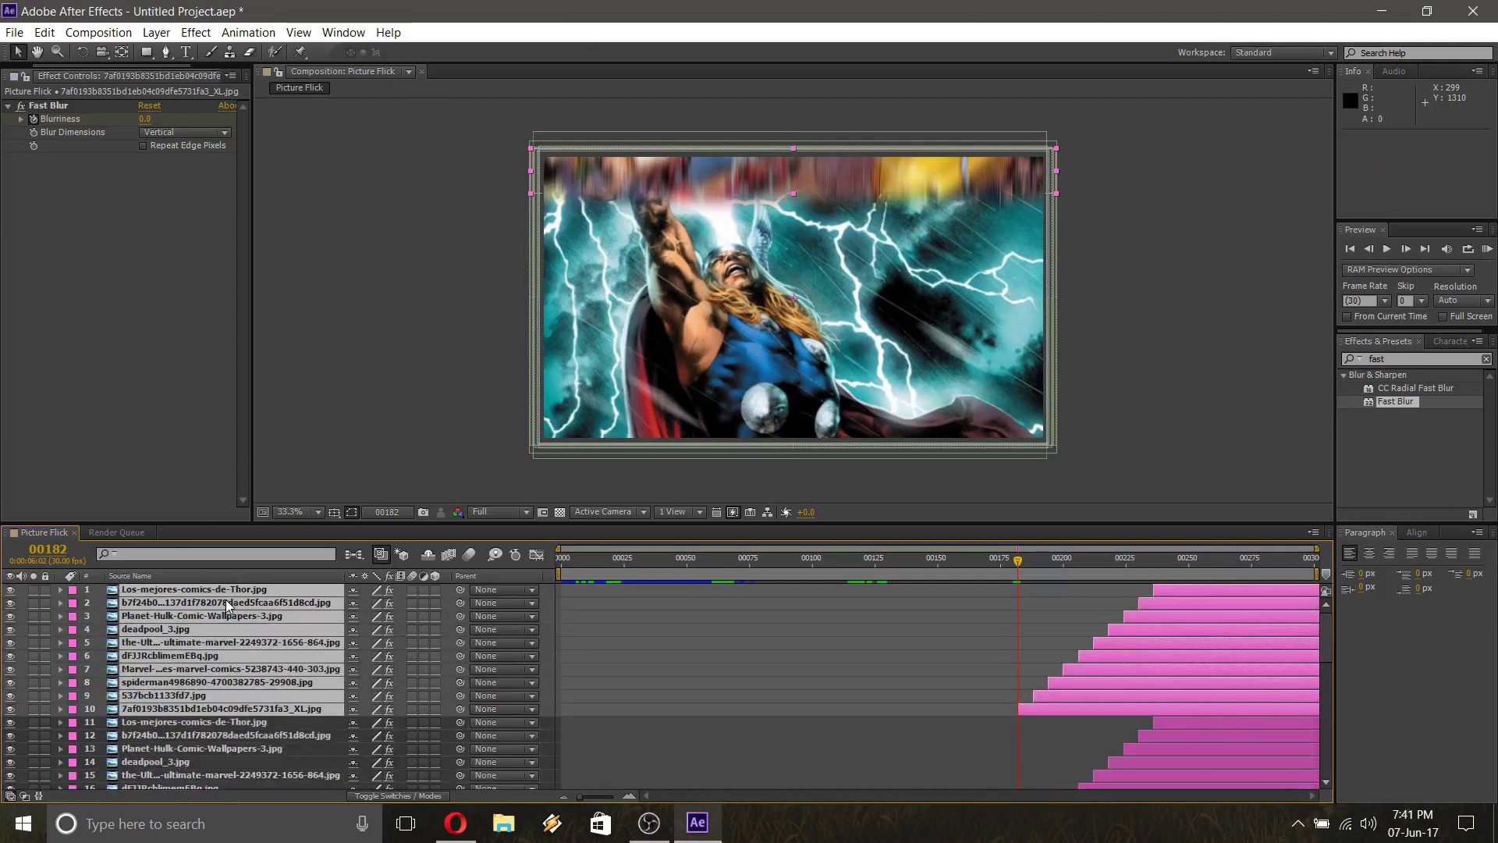
{"action": "left_click", "coordinate": [70, 593]}
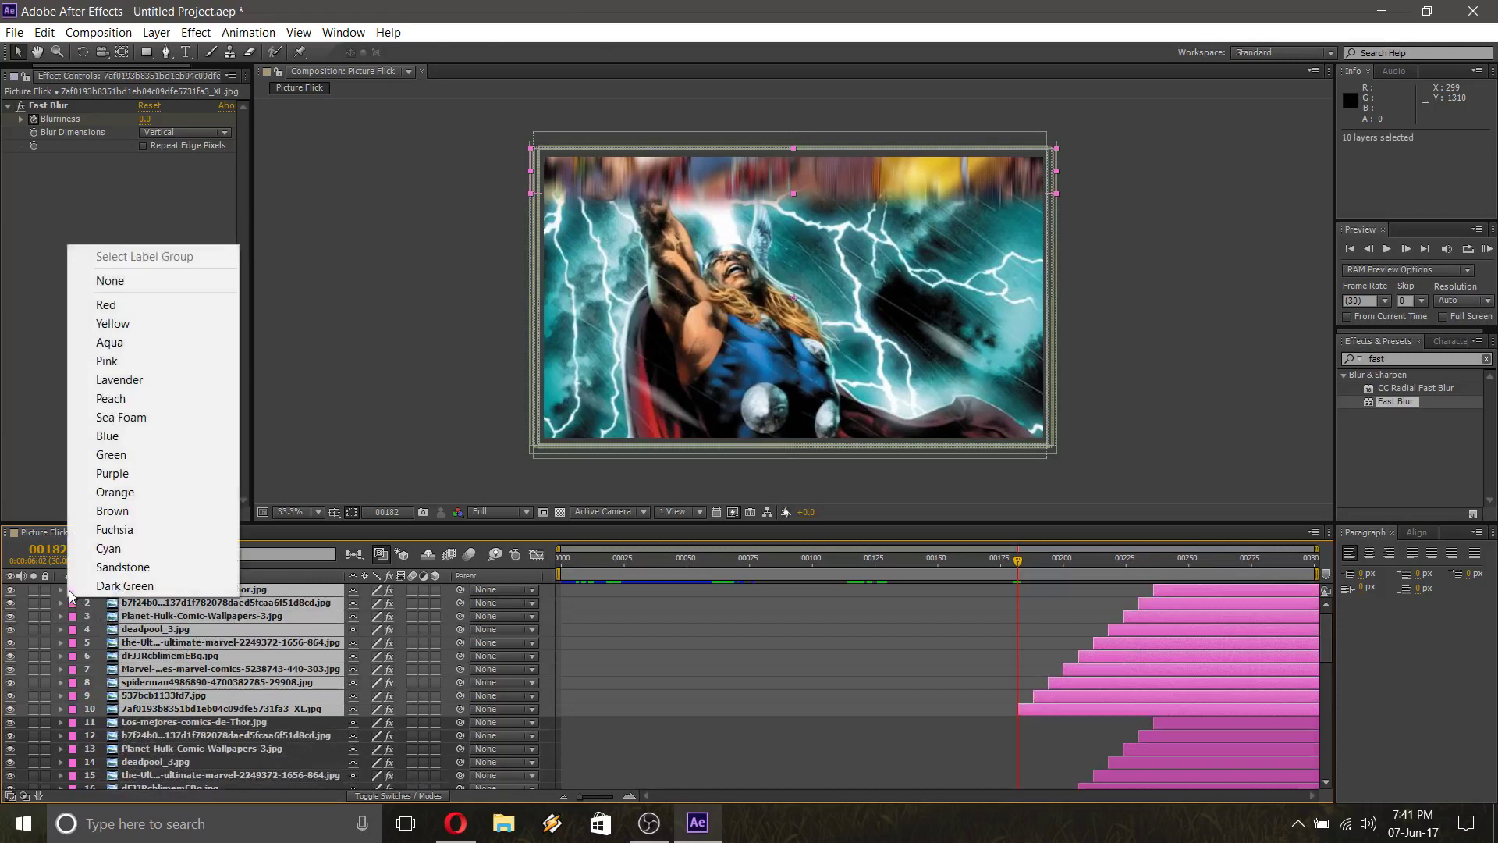
{"action": "left_click", "coordinate": [138, 435]}
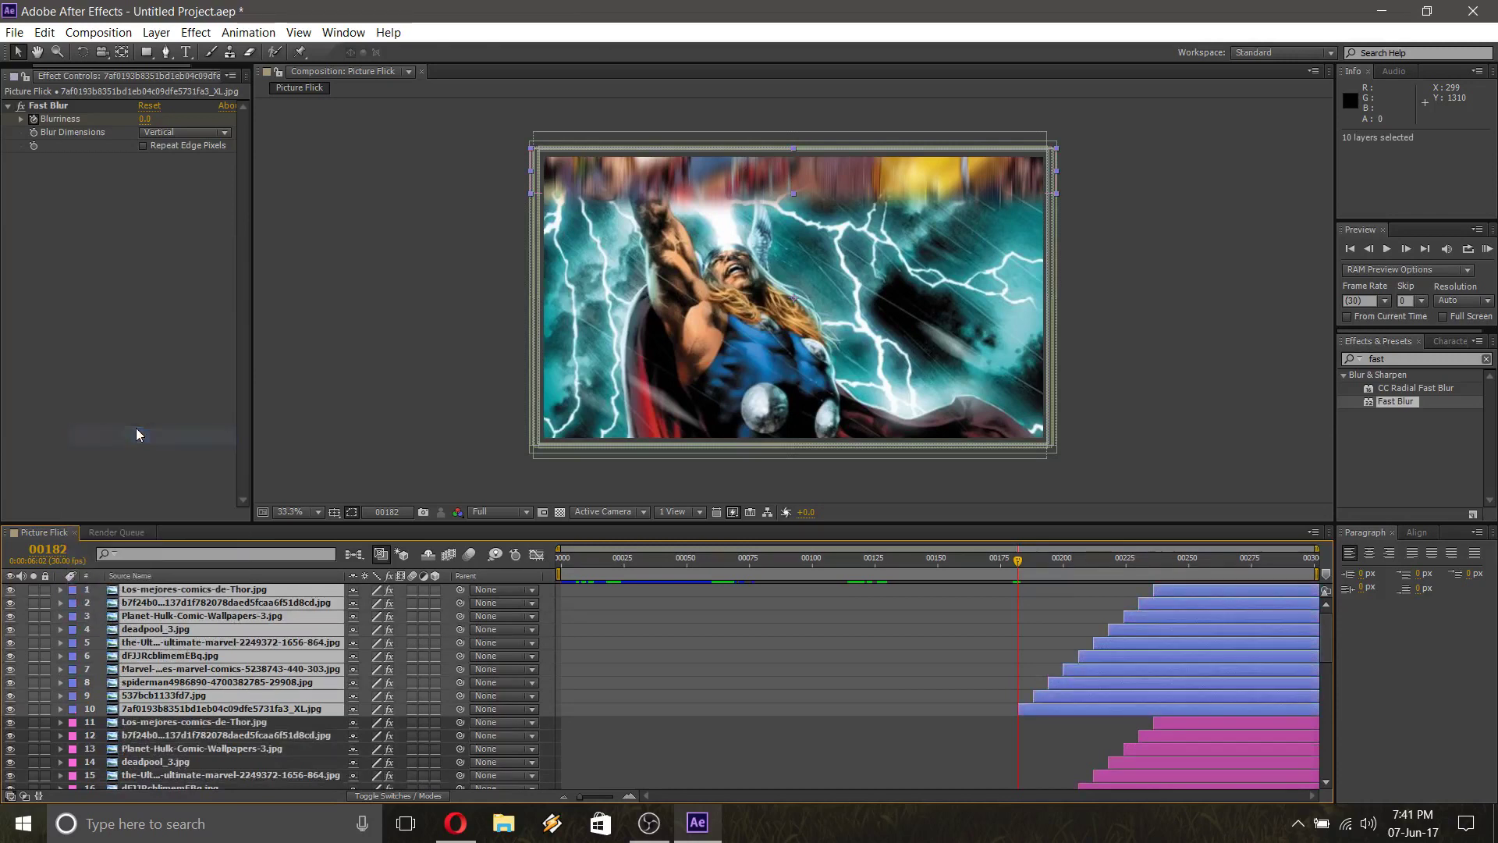
Shift the ten blue layers together so the group starts at frame 247, after the fuchsia group's Thor reveal
{"action": "left_click_drag", "start_coordinate": [1074, 707], "coordinate": [1248, 710]}
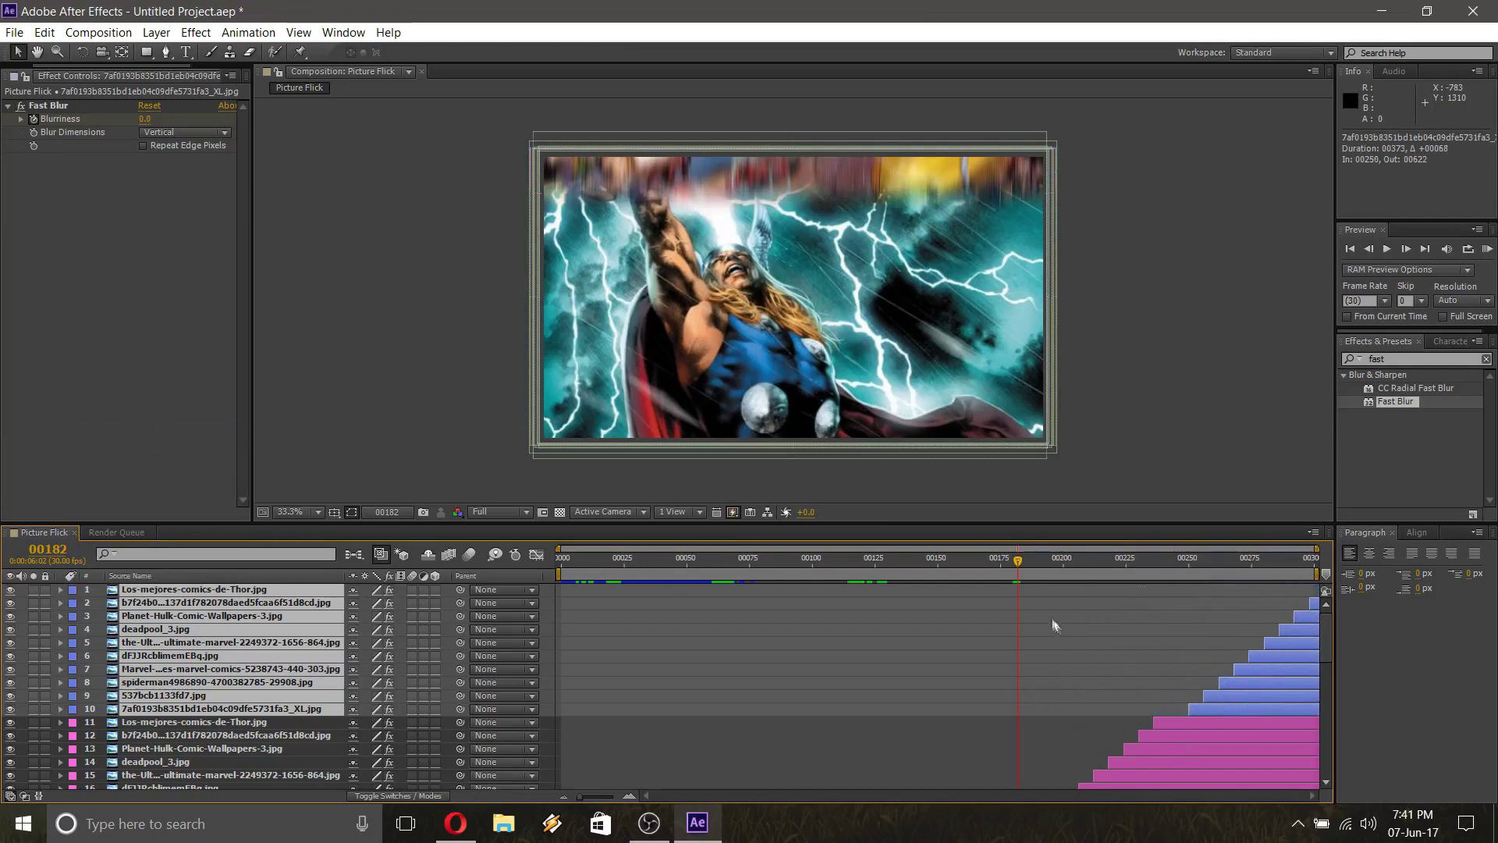
{"action": "left_click_drag", "start_coordinate": [1019, 560], "coordinate": [1186, 597]}
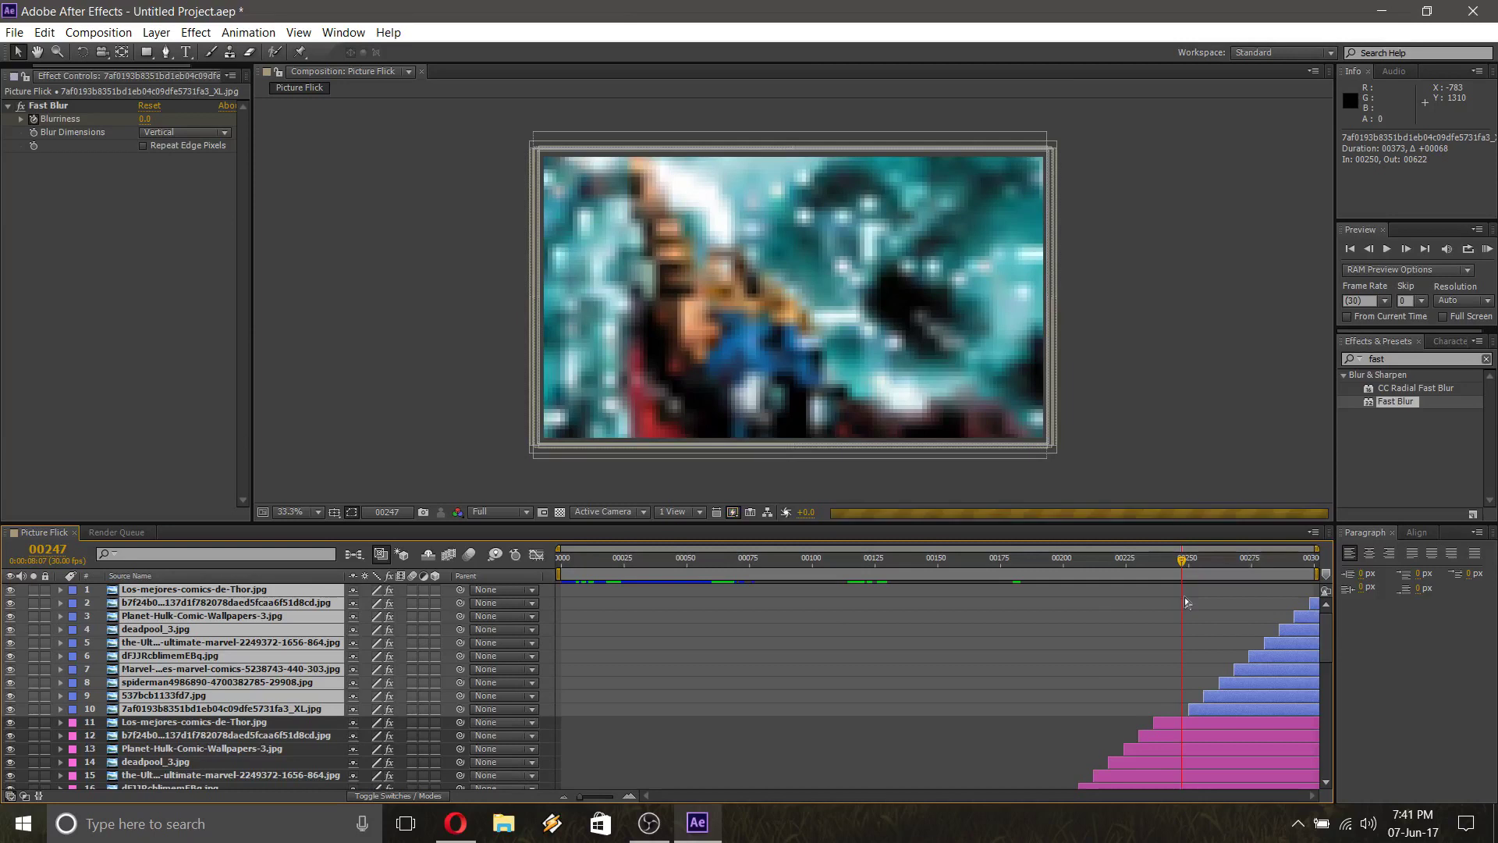
{"action": "left_click_drag", "start_coordinate": [1229, 710], "coordinate": [1218, 710]}
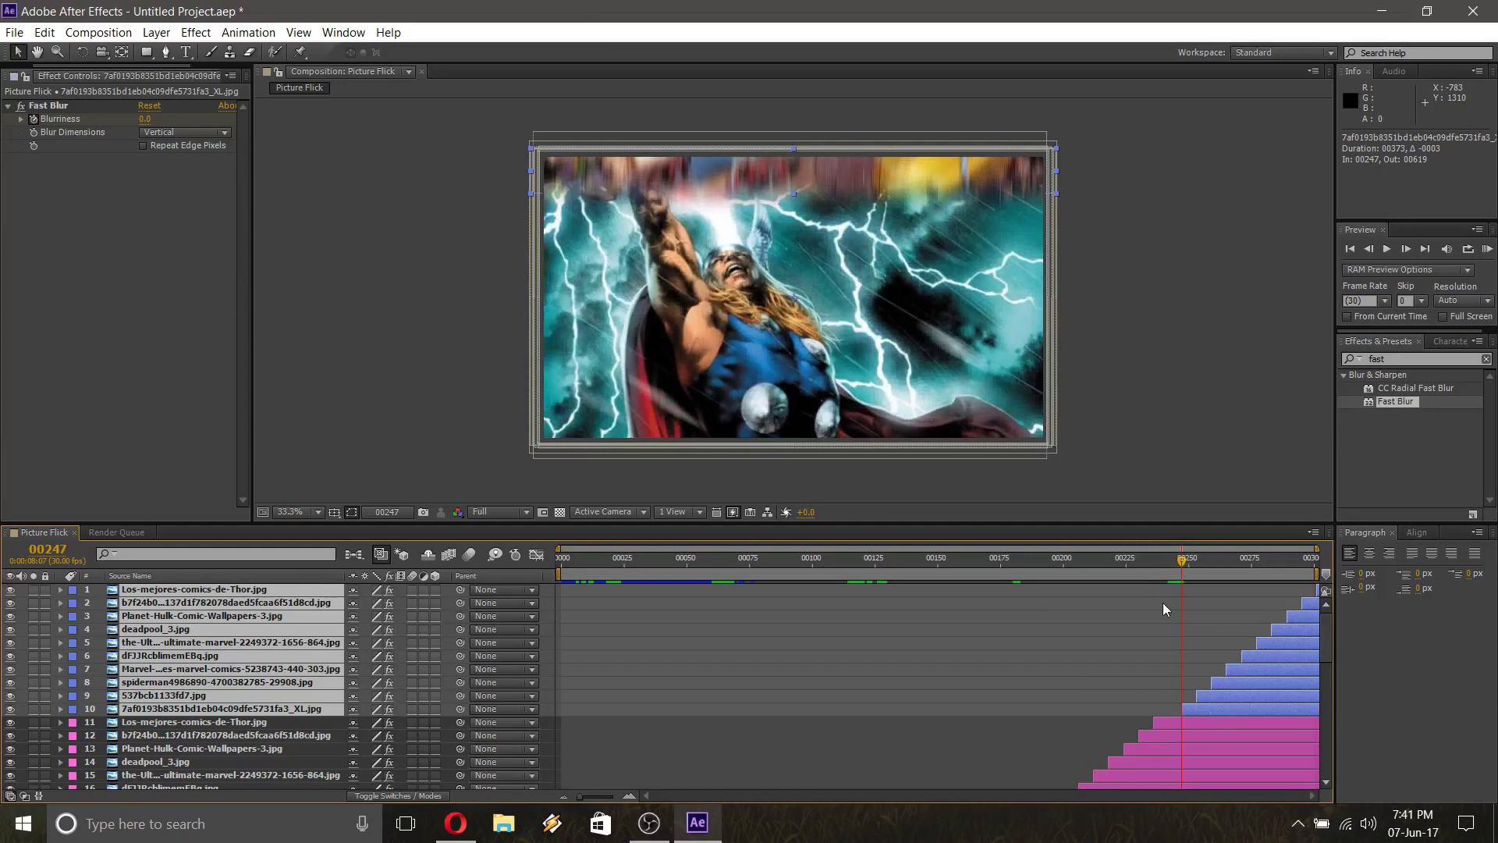
Shift the ten blue layers together earlier so the group starts at frame 239, and deselect them
{"action": "key", "text": "Page_Up"}
{"action": "key", "text": "Page_Up"}
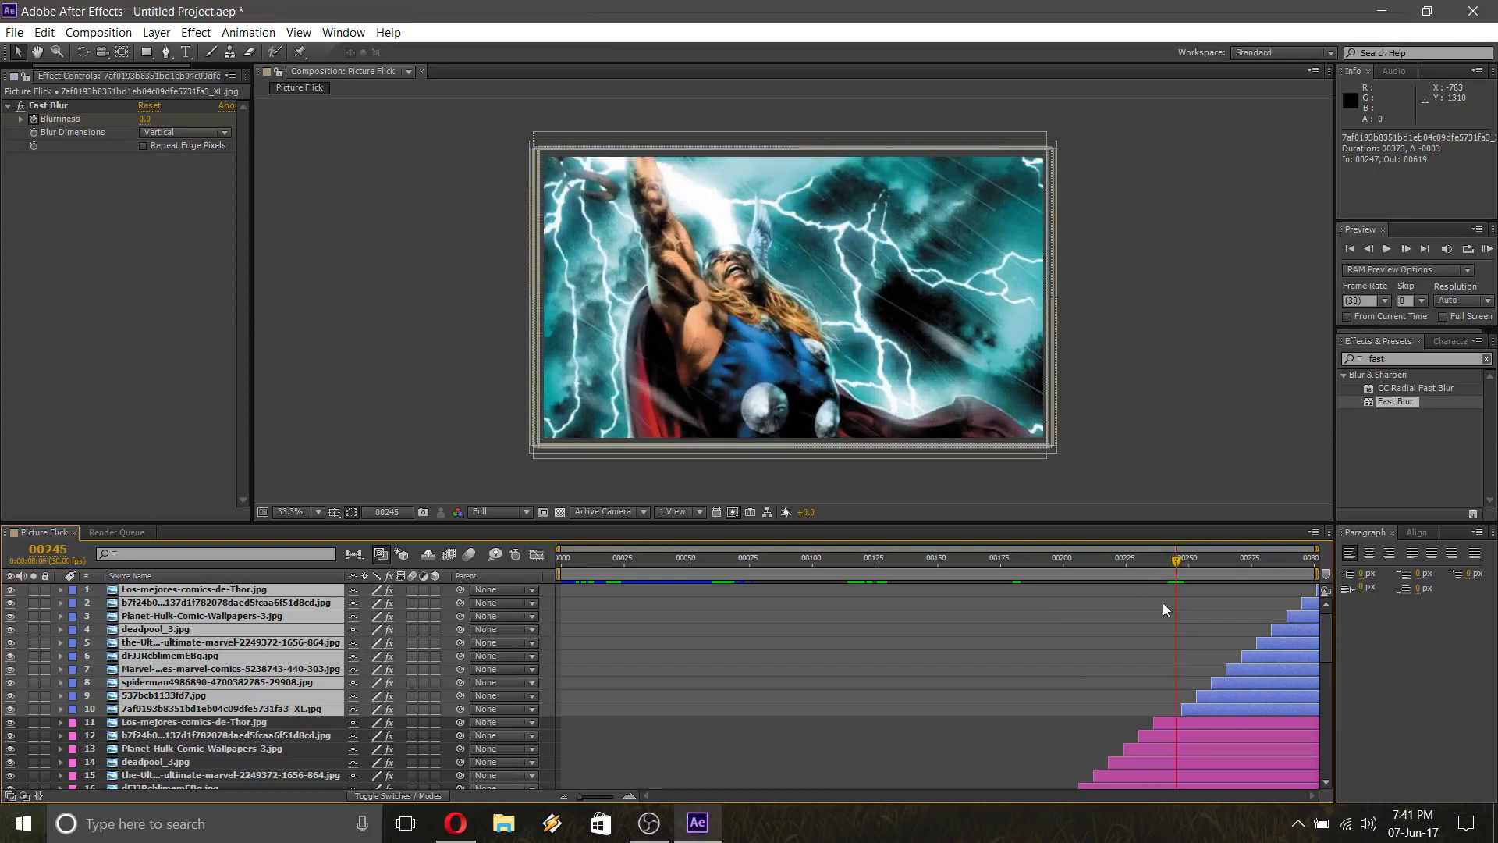
{"action": "key", "text": "Page_Up"}
{"action": "key", "text": "Page_Up"}
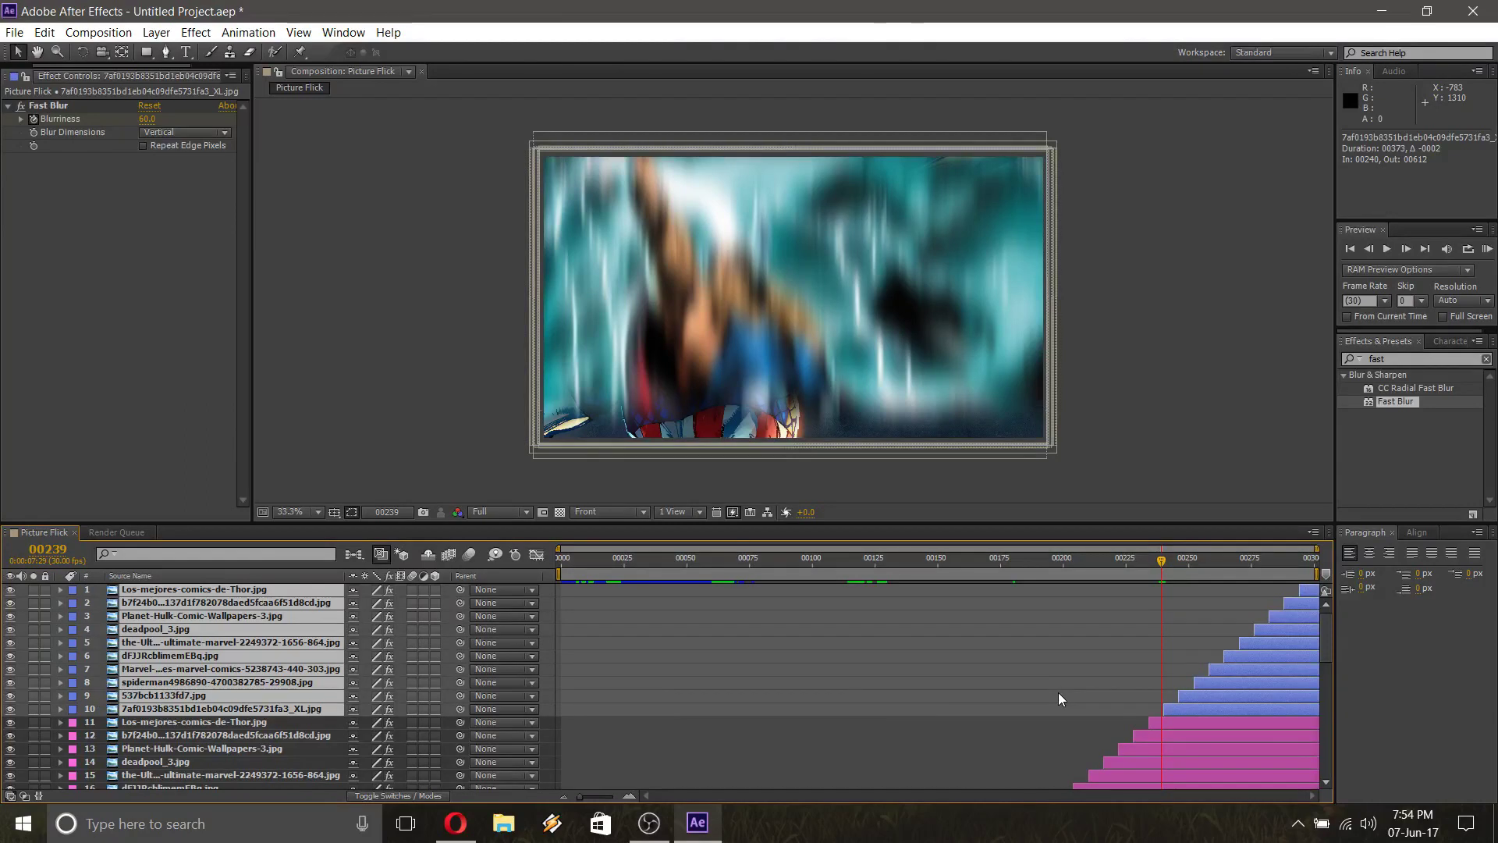
{"action": "key", "text": "alt+Right"}
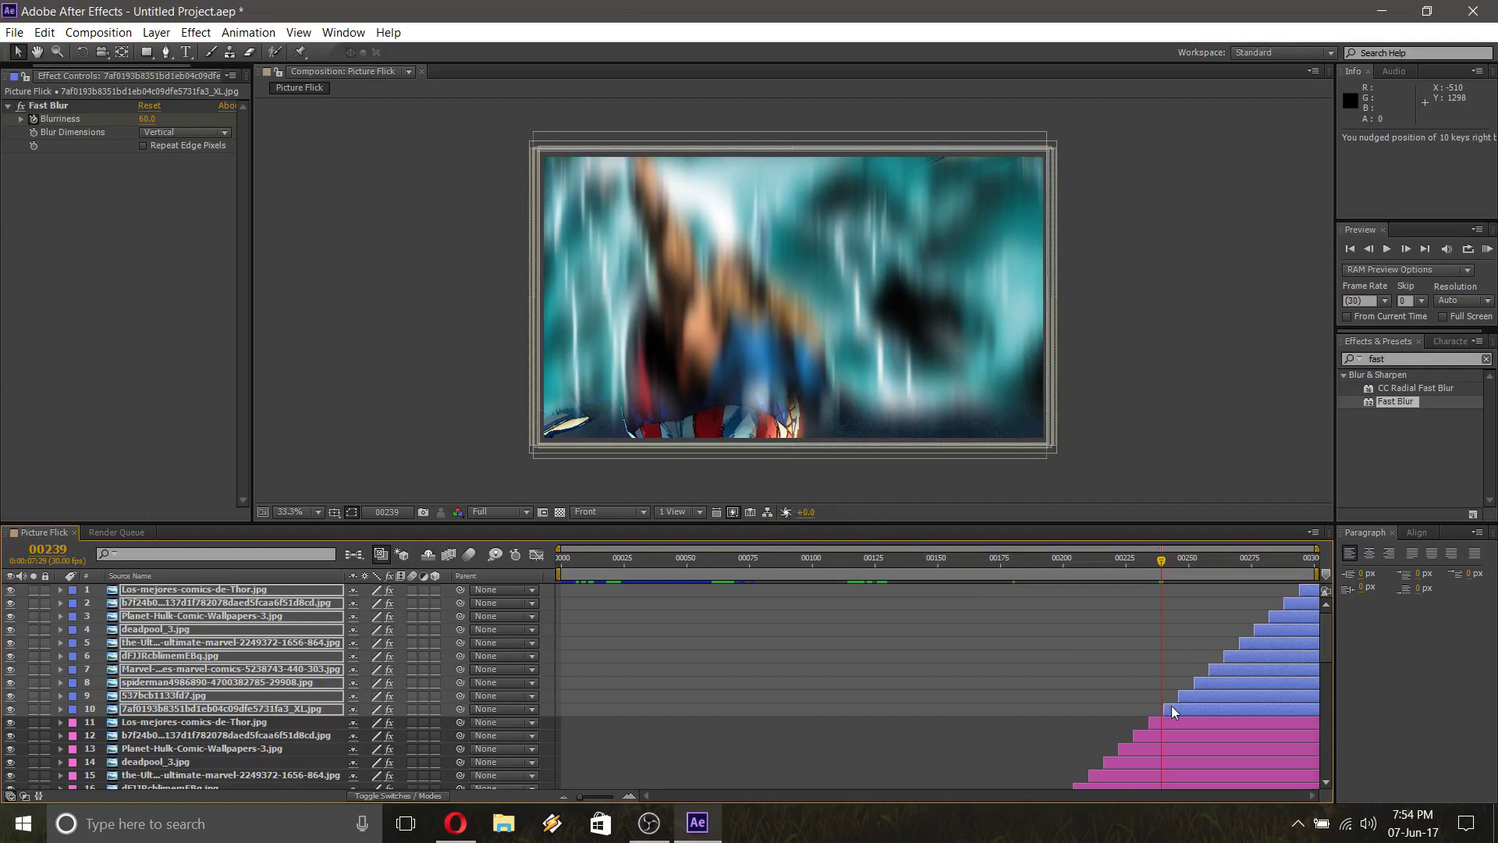
{"action": "left_click_drag", "start_coordinate": [1172, 706], "coordinate": [1169, 705]}
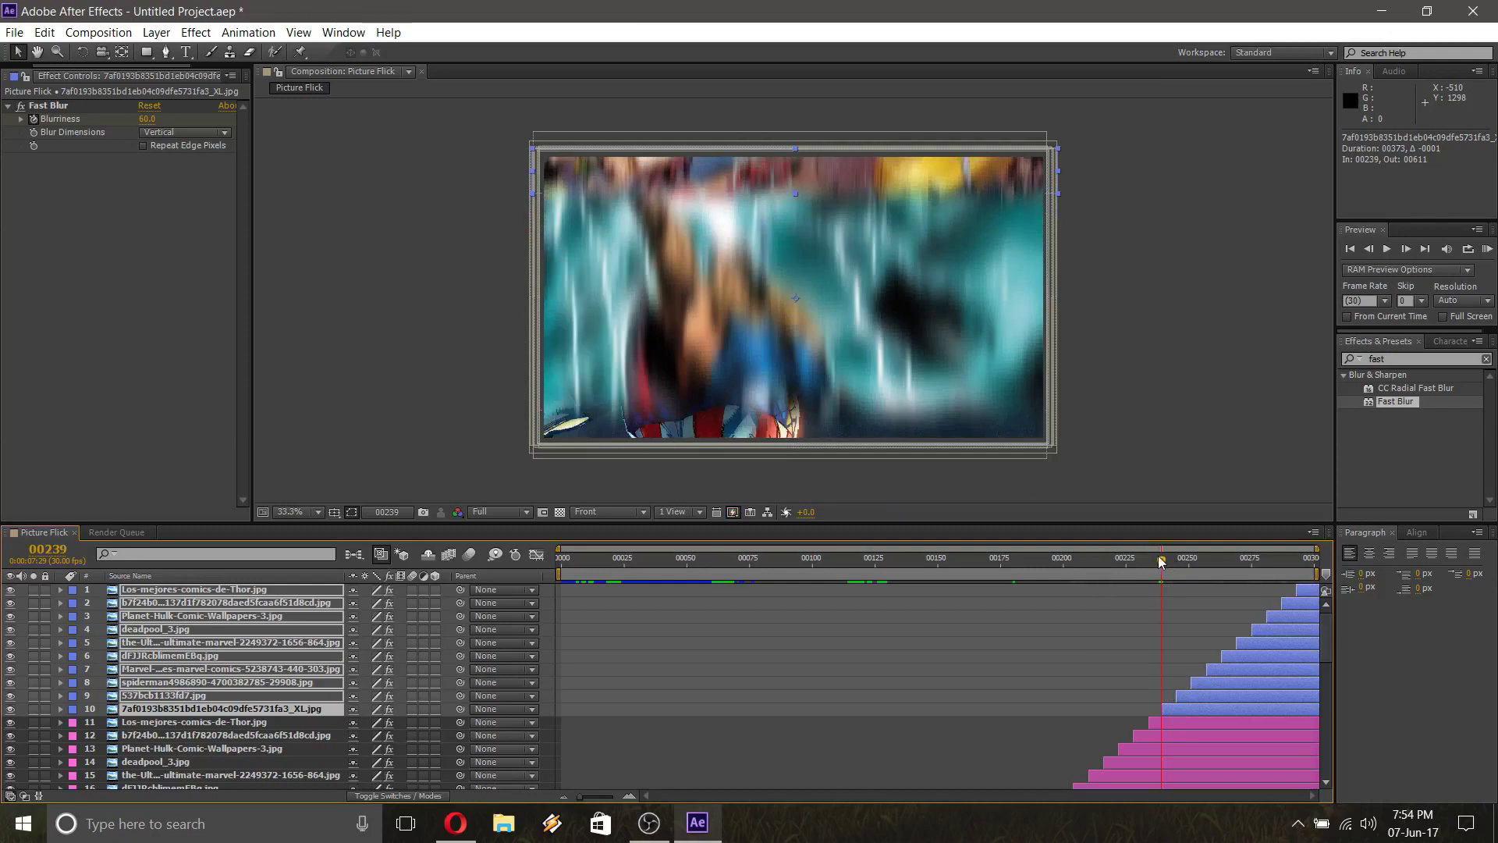
{"action": "key", "text": "Right"}
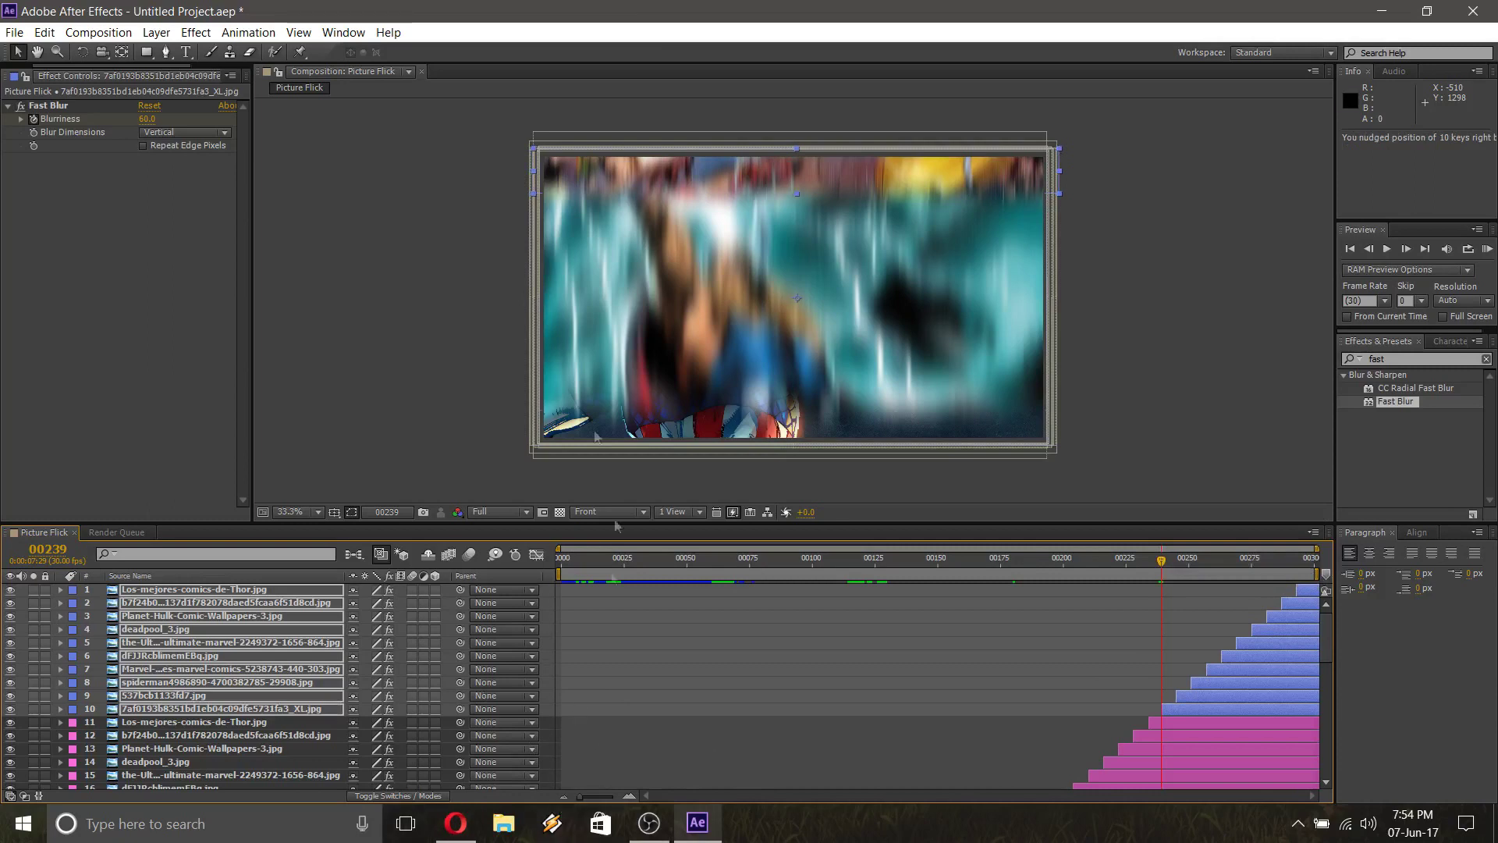
{"action": "left_click", "coordinate": [430, 226]}
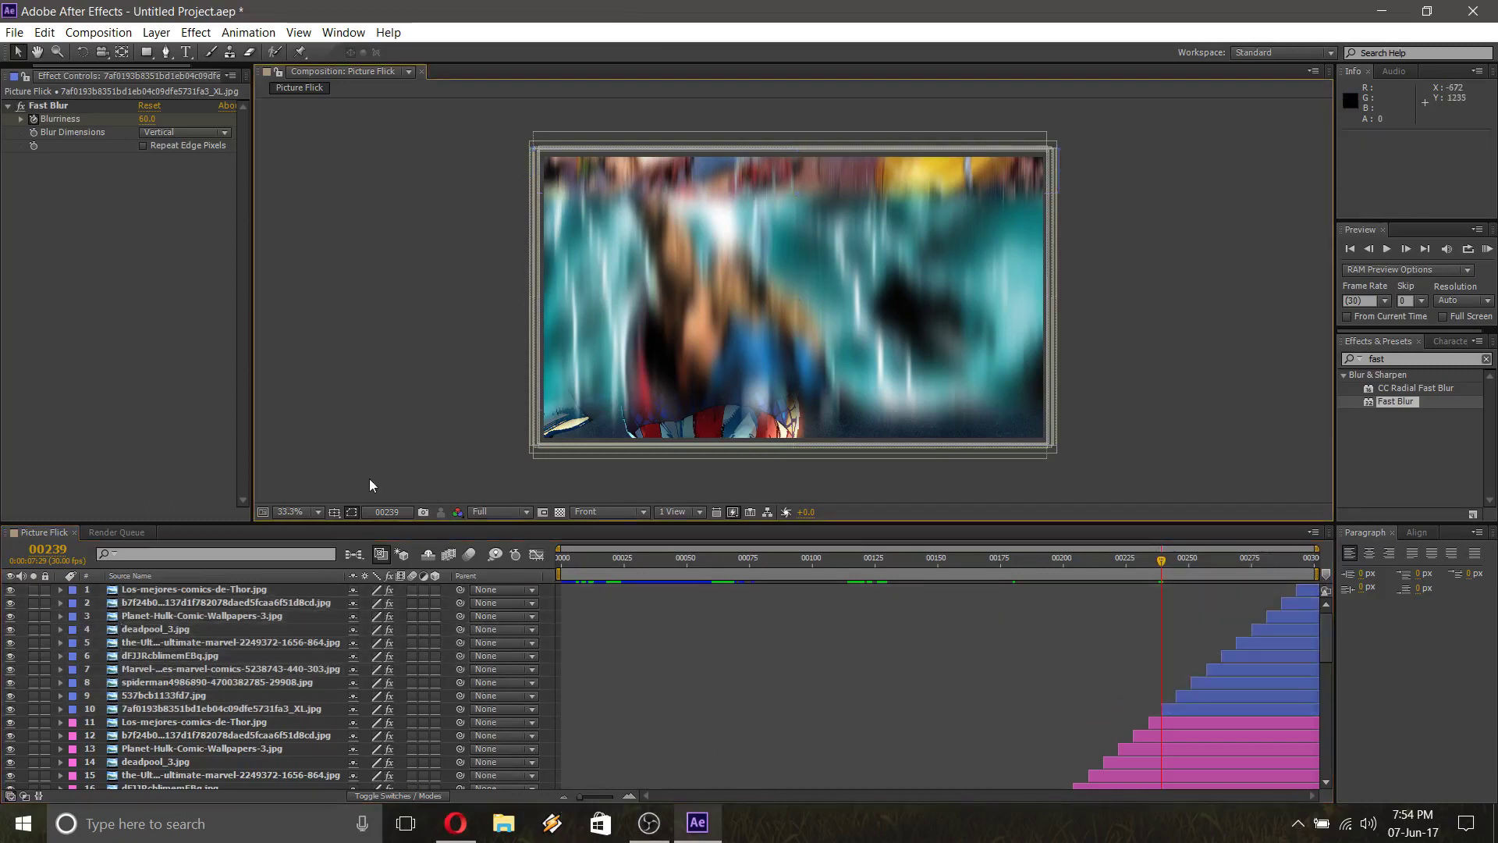
Check the blue group's Thor transition frame by frame, scrub to frame 299 and look through the whole layer stack
{"action": "key", "text": "Page_Down"}
{"action": "key", "text": "Page_Down"}
{"action": "key", "text": "Page_Down"}
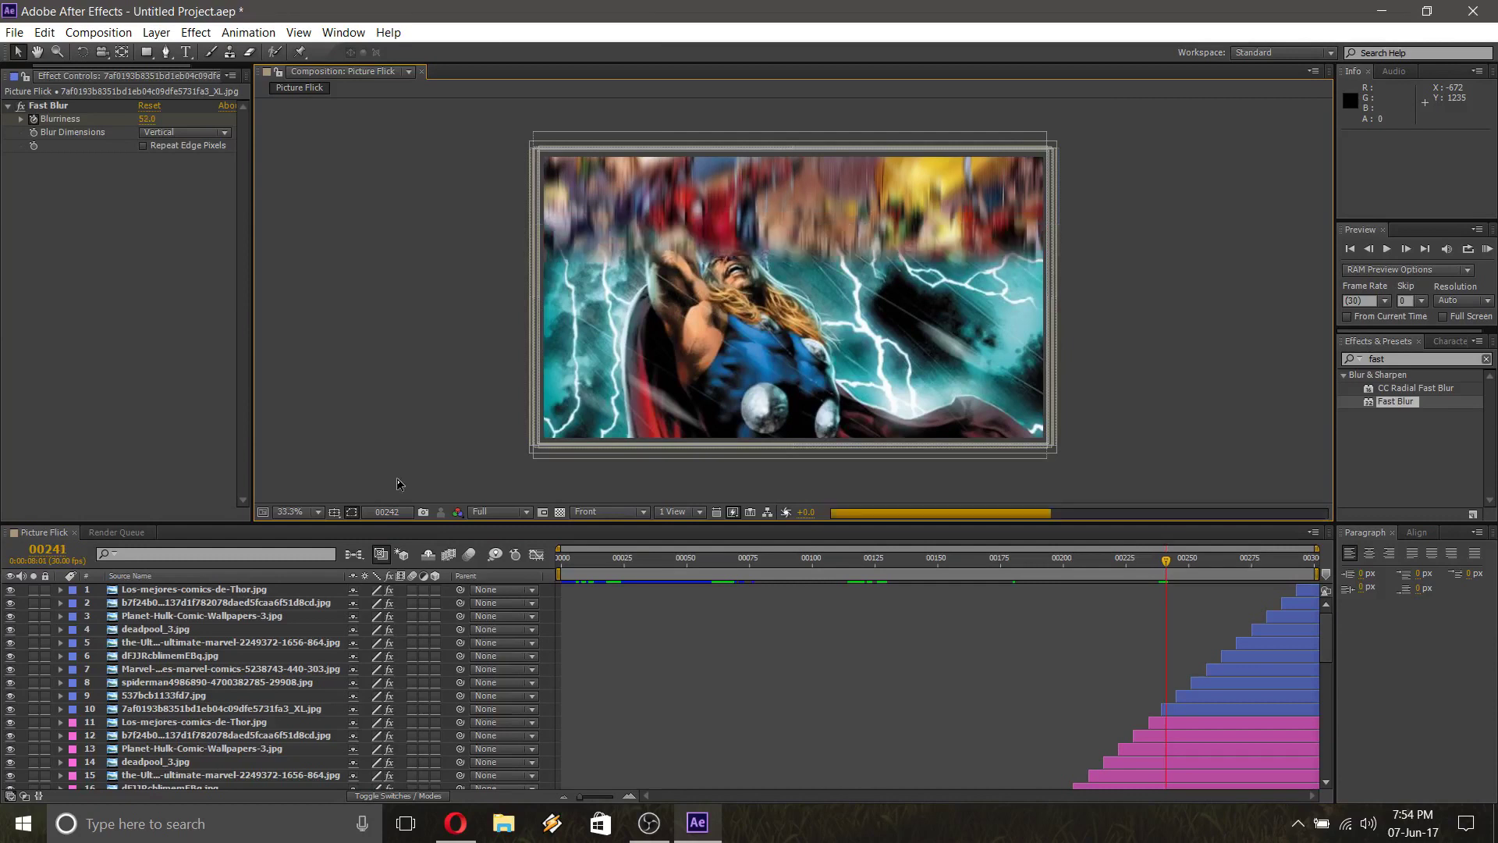
{"action": "key", "text": "Page_Down"}
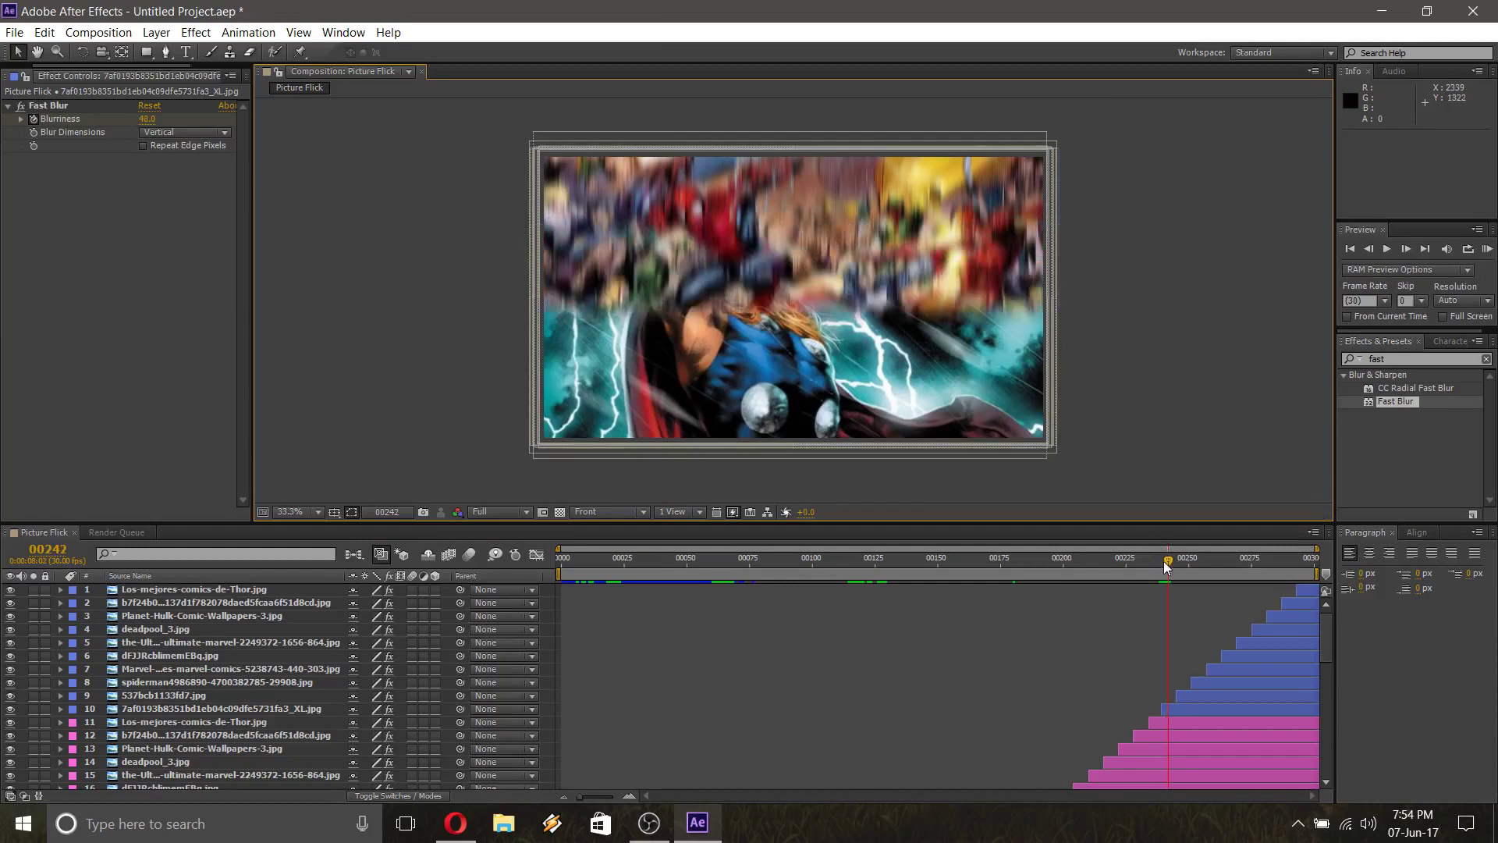
{"action": "left_click_drag", "start_coordinate": [1167, 561], "coordinate": [1327, 586]}
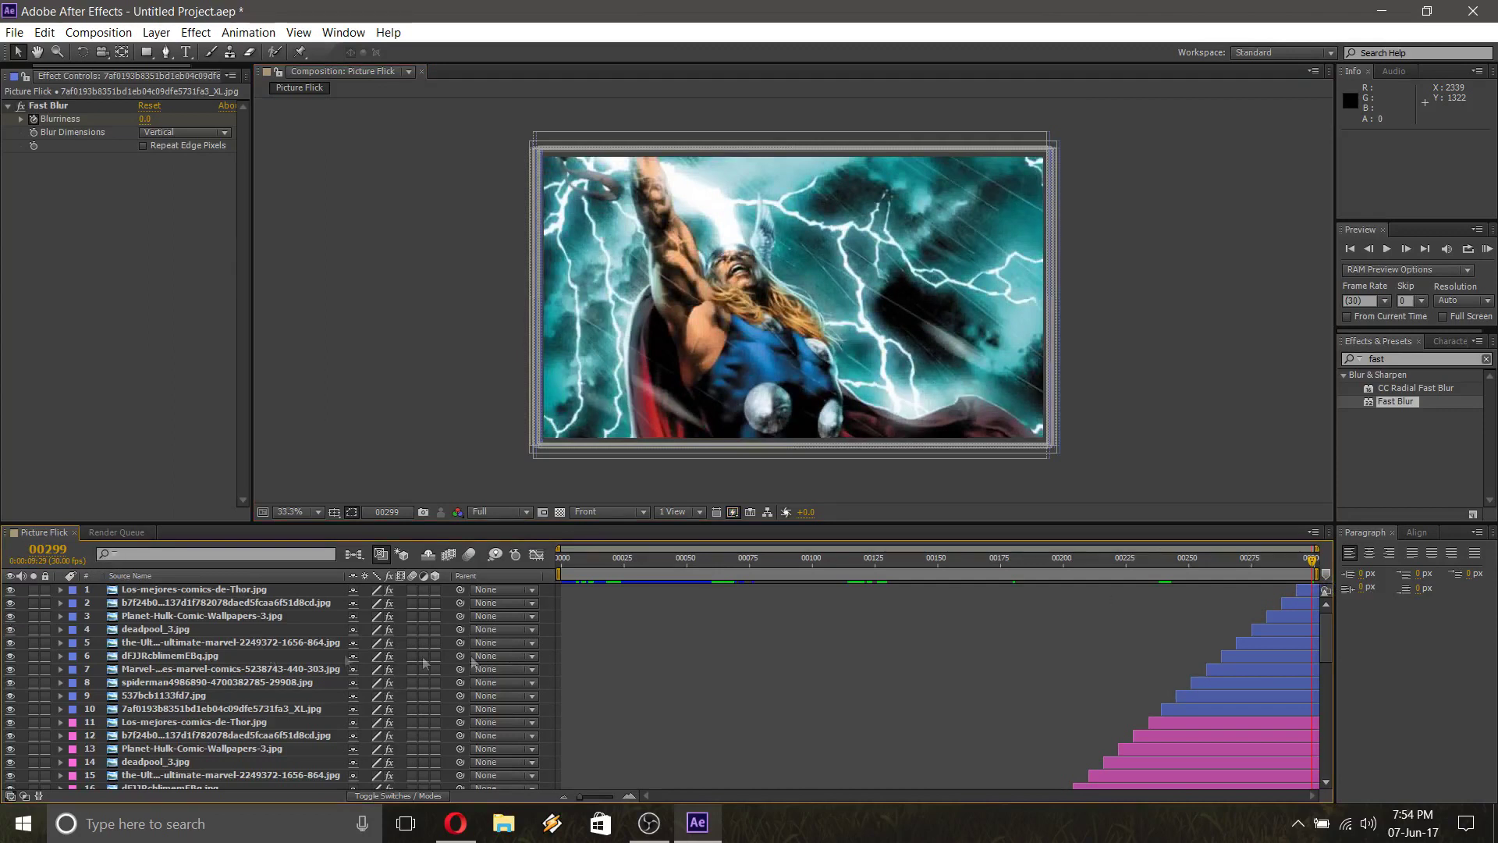
{"action": "scroll", "coordinate": [672, 612], "scroll_direction": "down", "scroll_amount": 10}
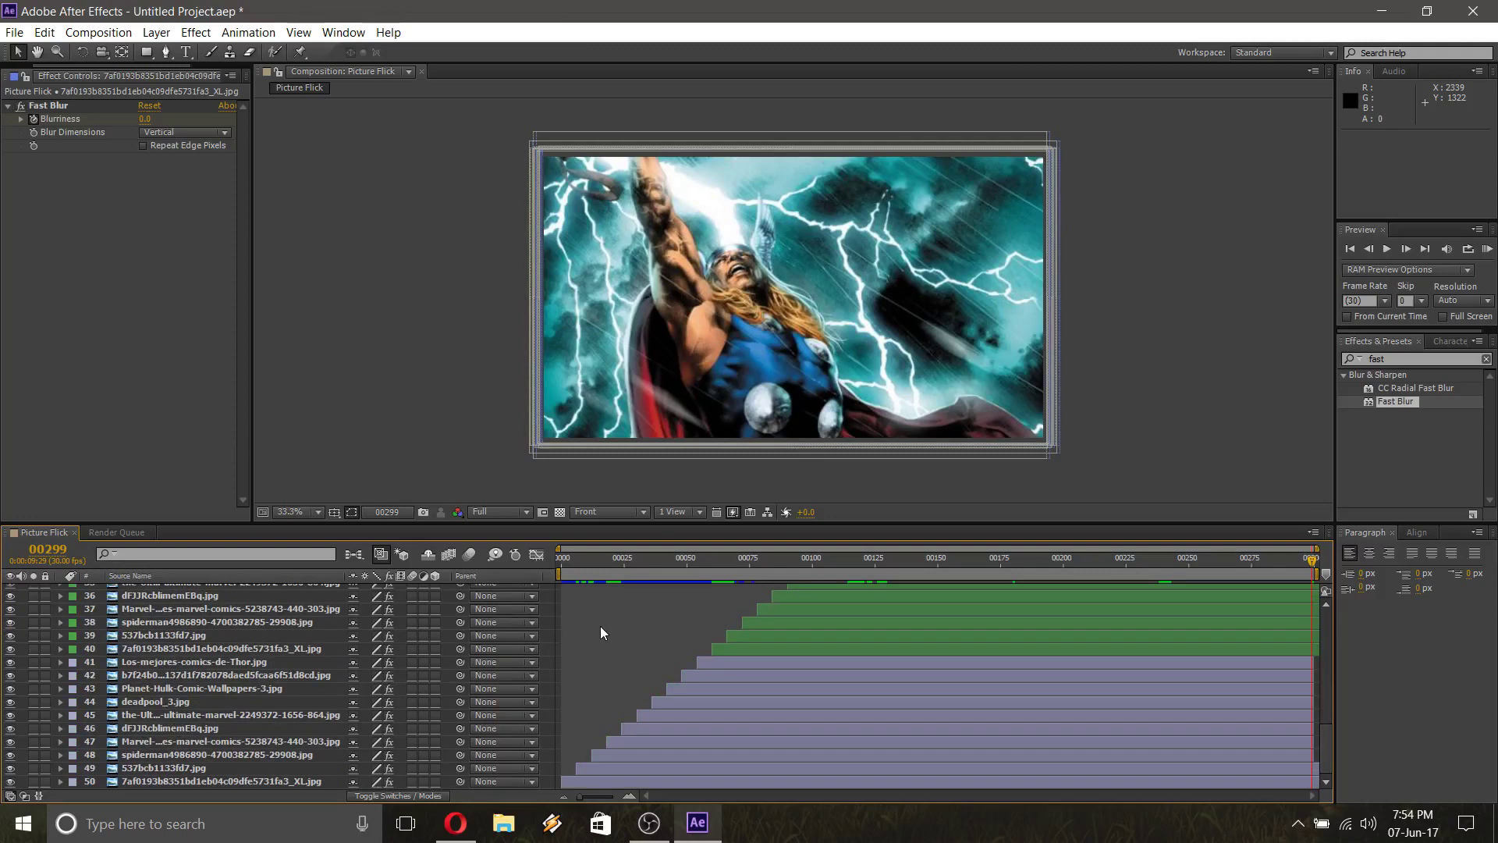
{"action": "scroll", "coordinate": [601, 626], "scroll_direction": "up", "scroll_amount": 10}
{"action": "scroll", "coordinate": [601, 632], "scroll_direction": "up", "scroll_amount": 6}
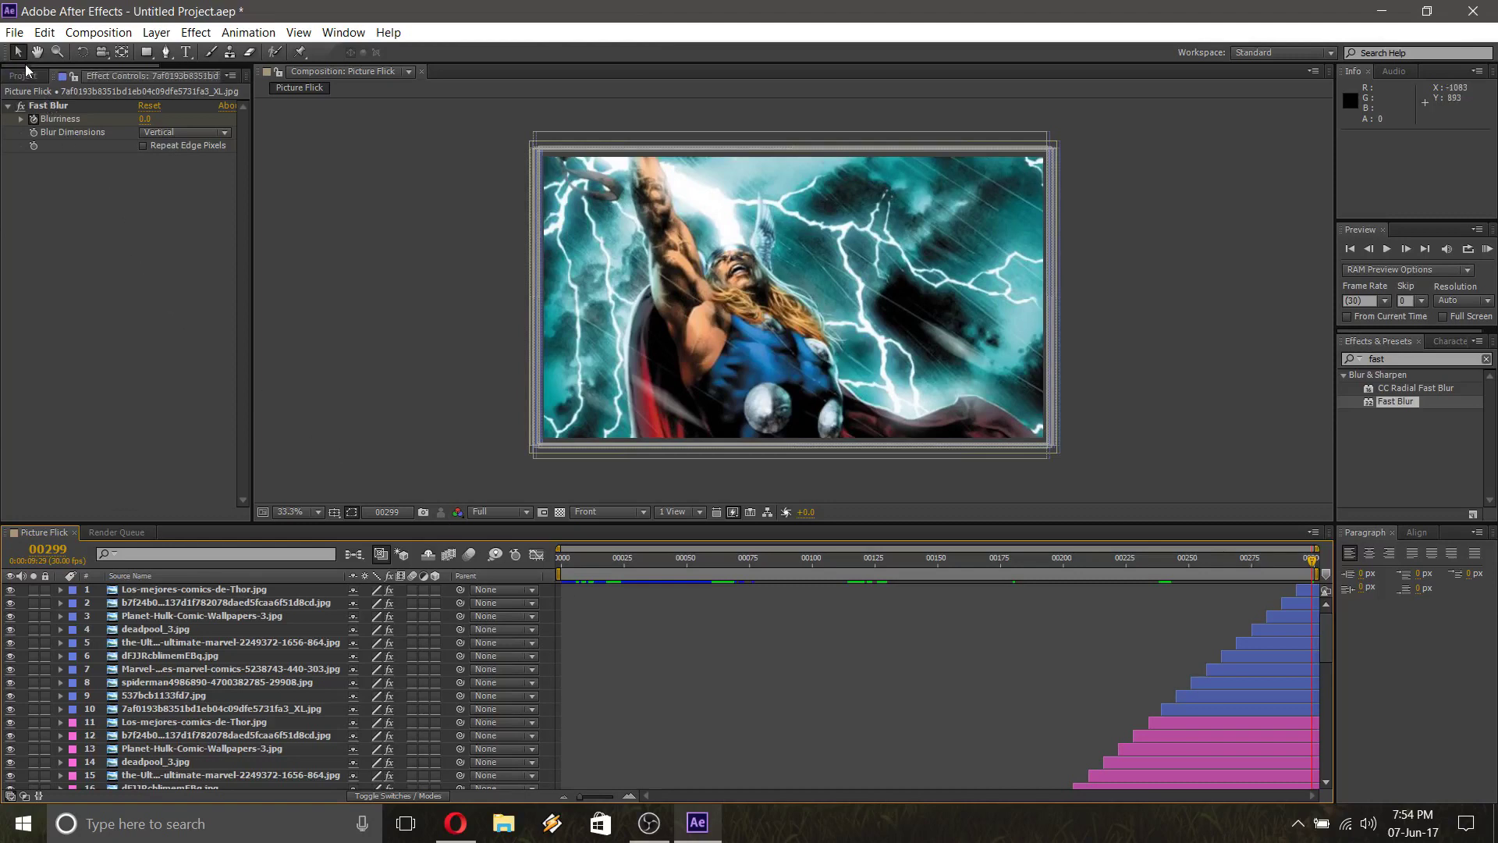
Collapse the Pics folder and create a new 1920 x 1080, 300-frame composition named Marvel Intro
{"action": "left_click", "coordinate": [24, 75]}
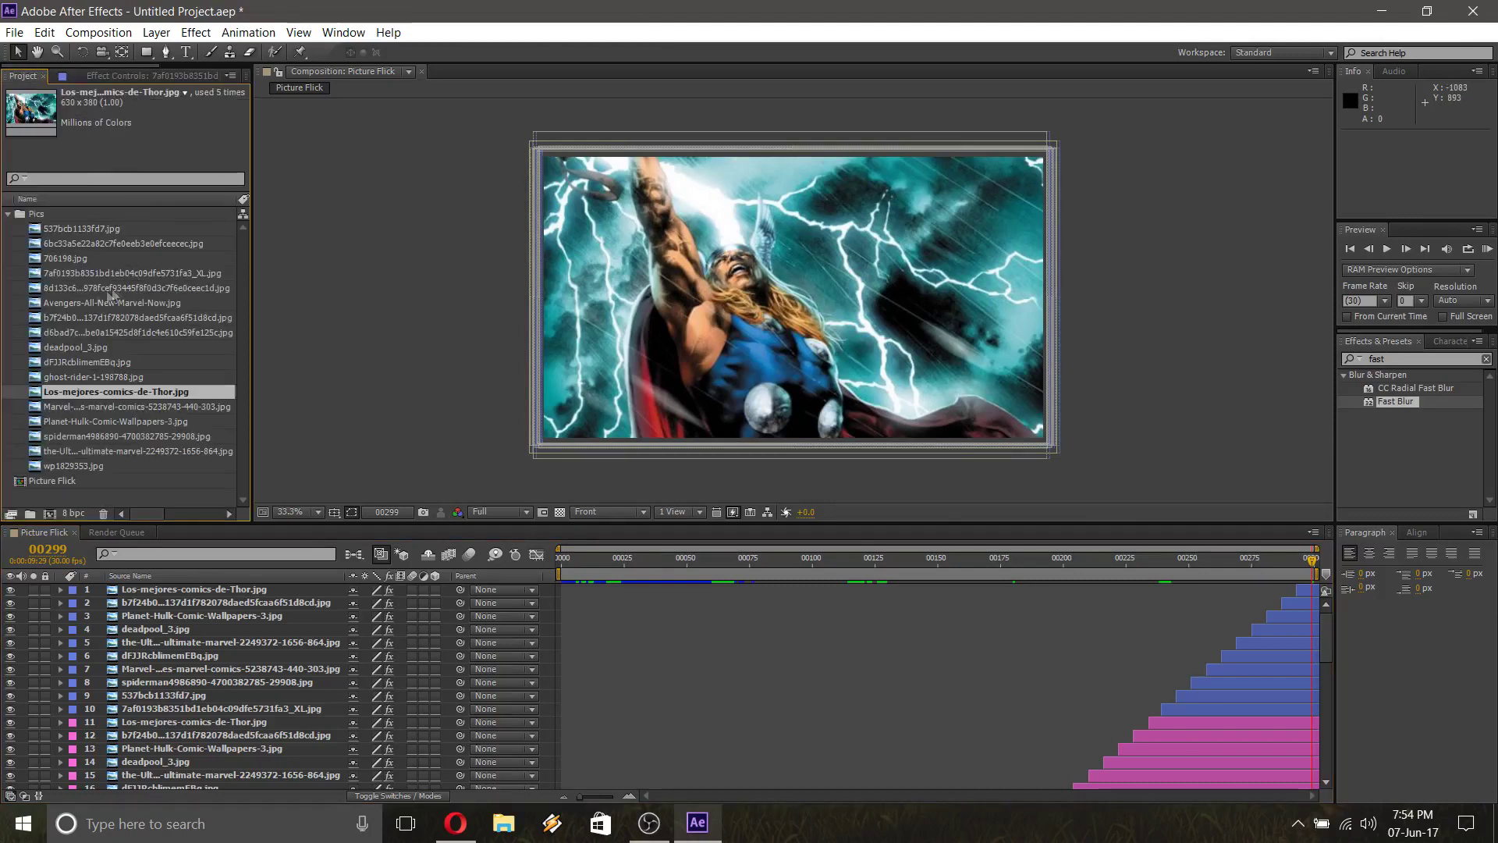
{"action": "left_click", "coordinate": [8, 214]}
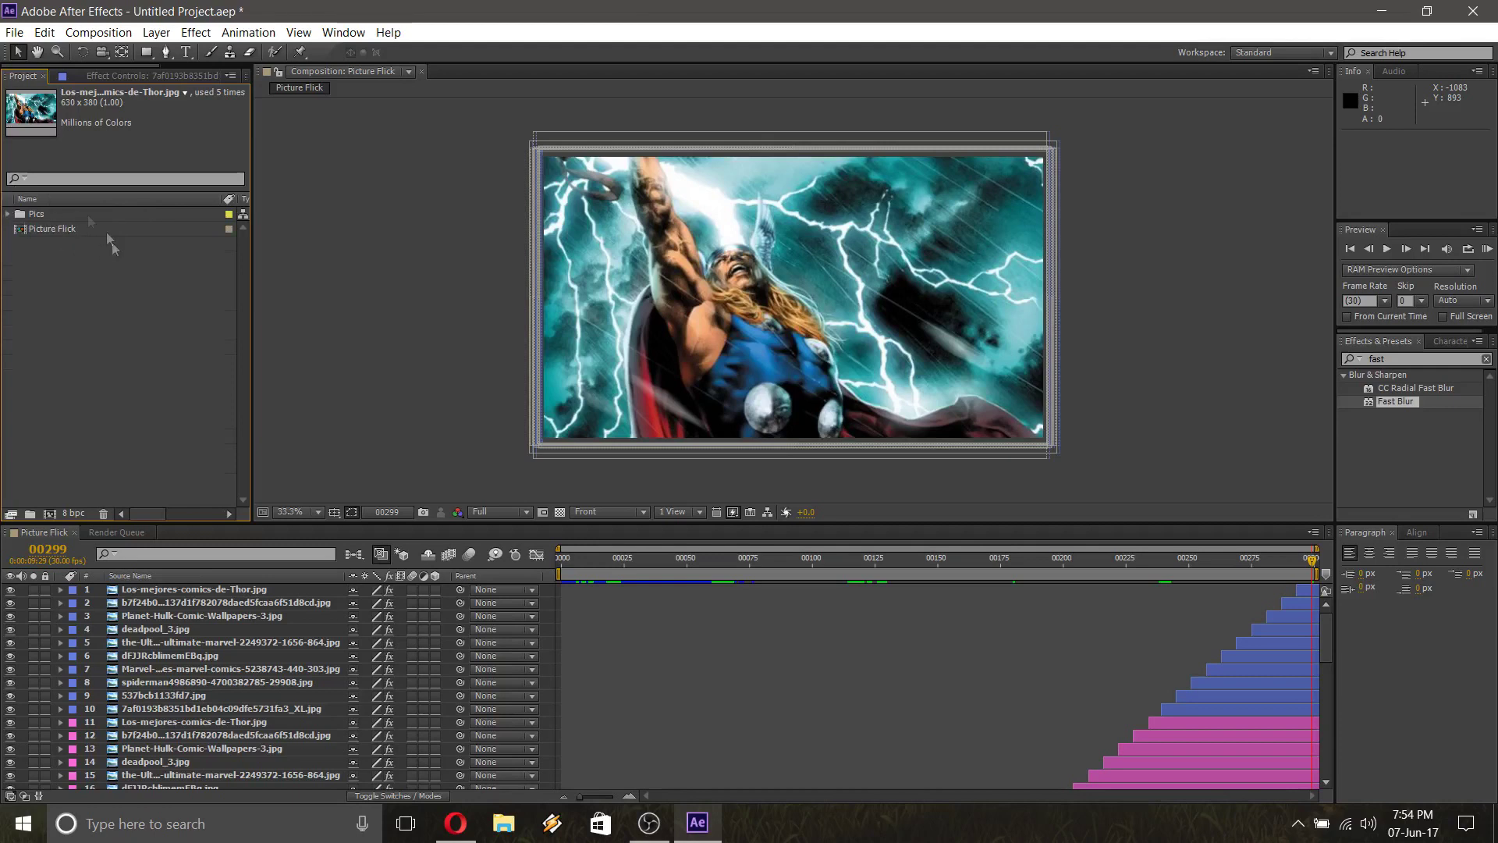
{"action": "scroll", "coordinate": [783, 648], "scroll_direction": "down", "scroll_amount": 10}
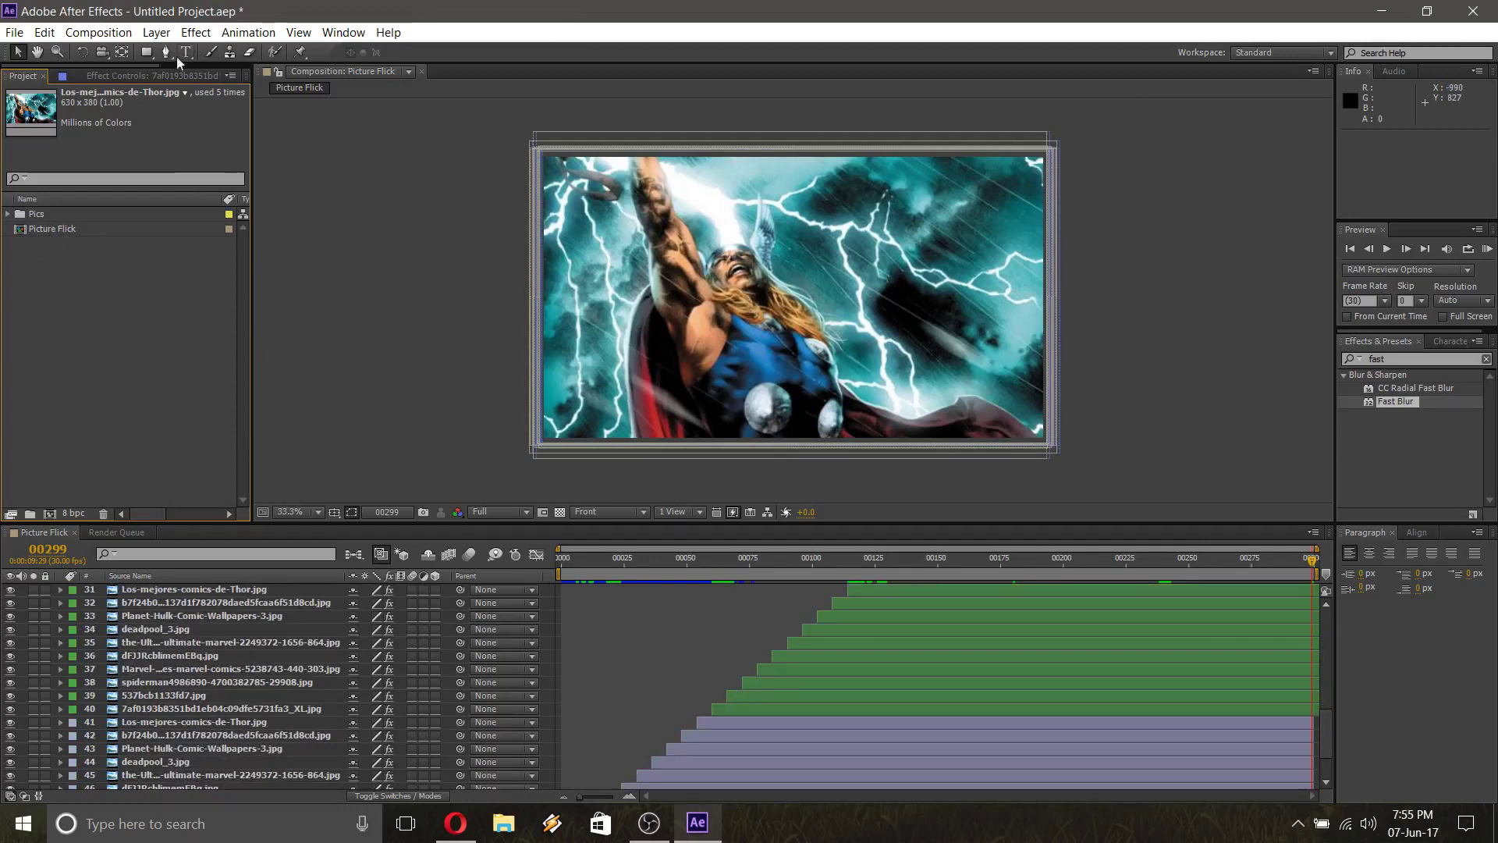
{"action": "left_click", "coordinate": [97, 35]}
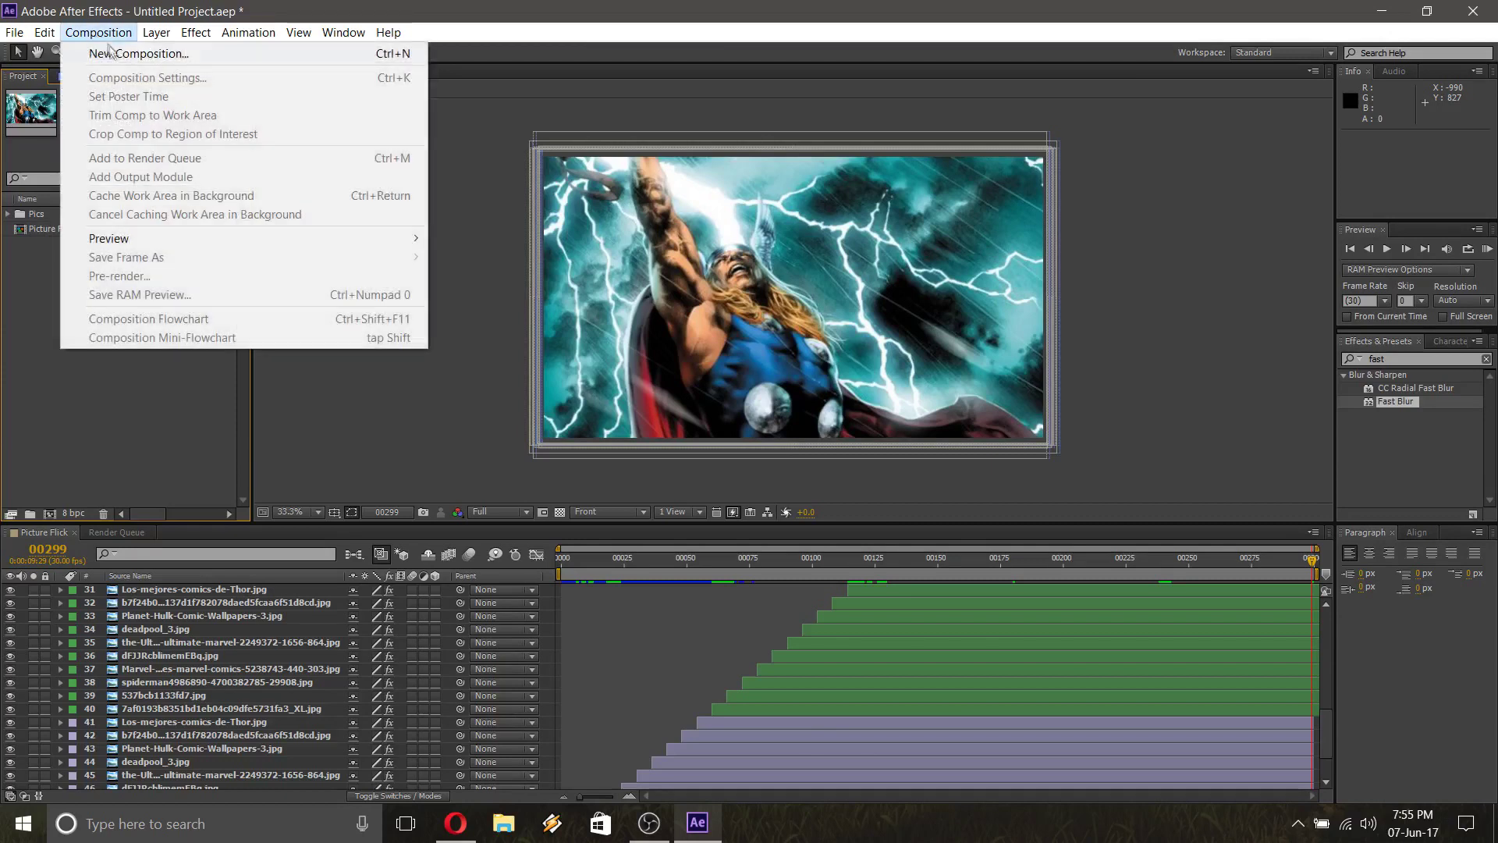
{"action": "left_click", "coordinate": [101, 47]}
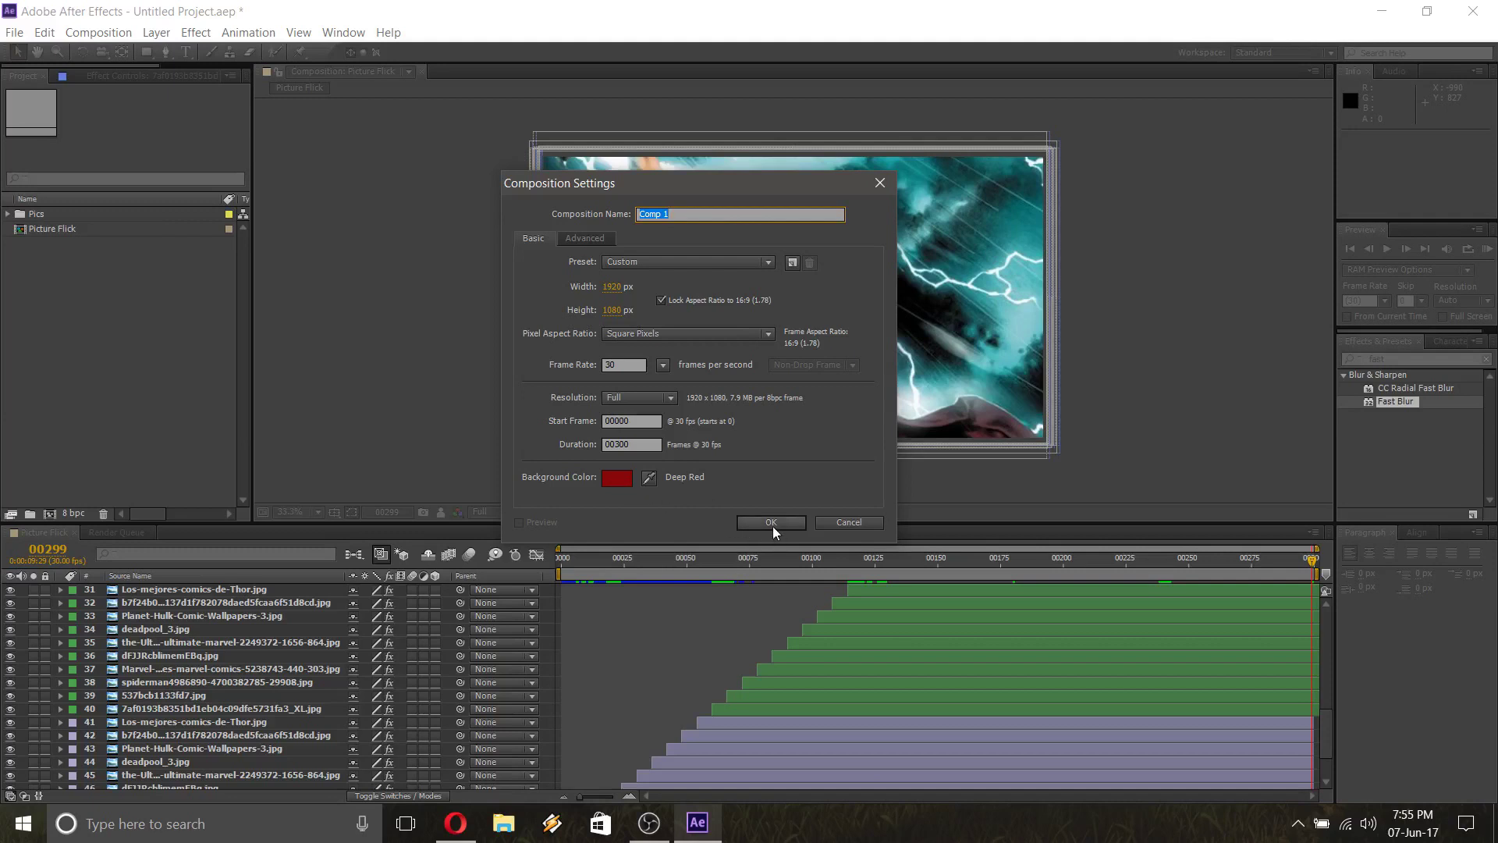
{"action": "type", "text": "Mav"}
{"action": "type", "text": "vel"}
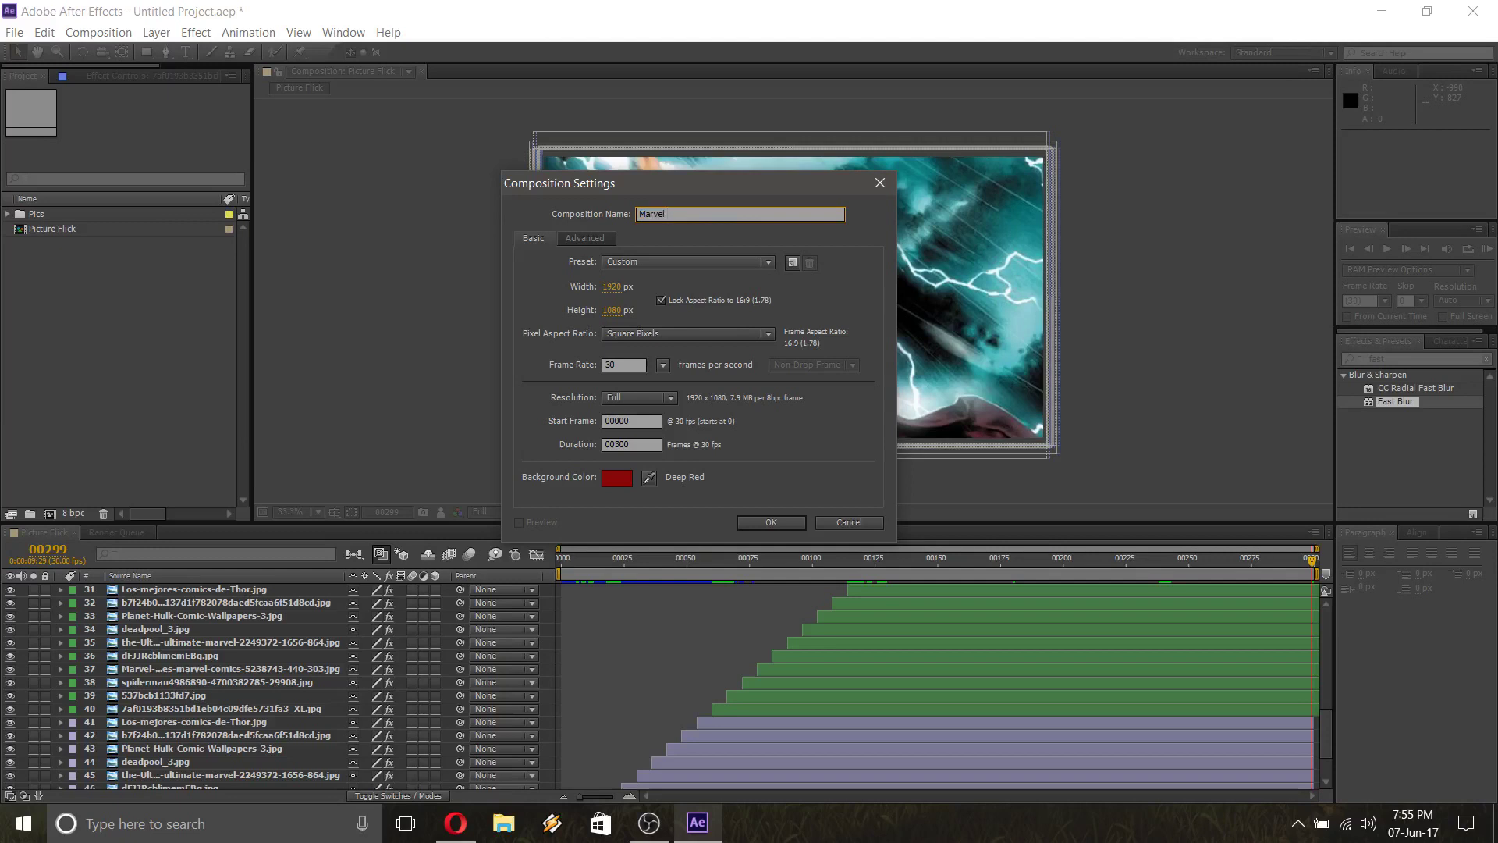
{"action": "type", "text": " Intro"}
{"action": "left_click", "coordinate": [770, 522]}
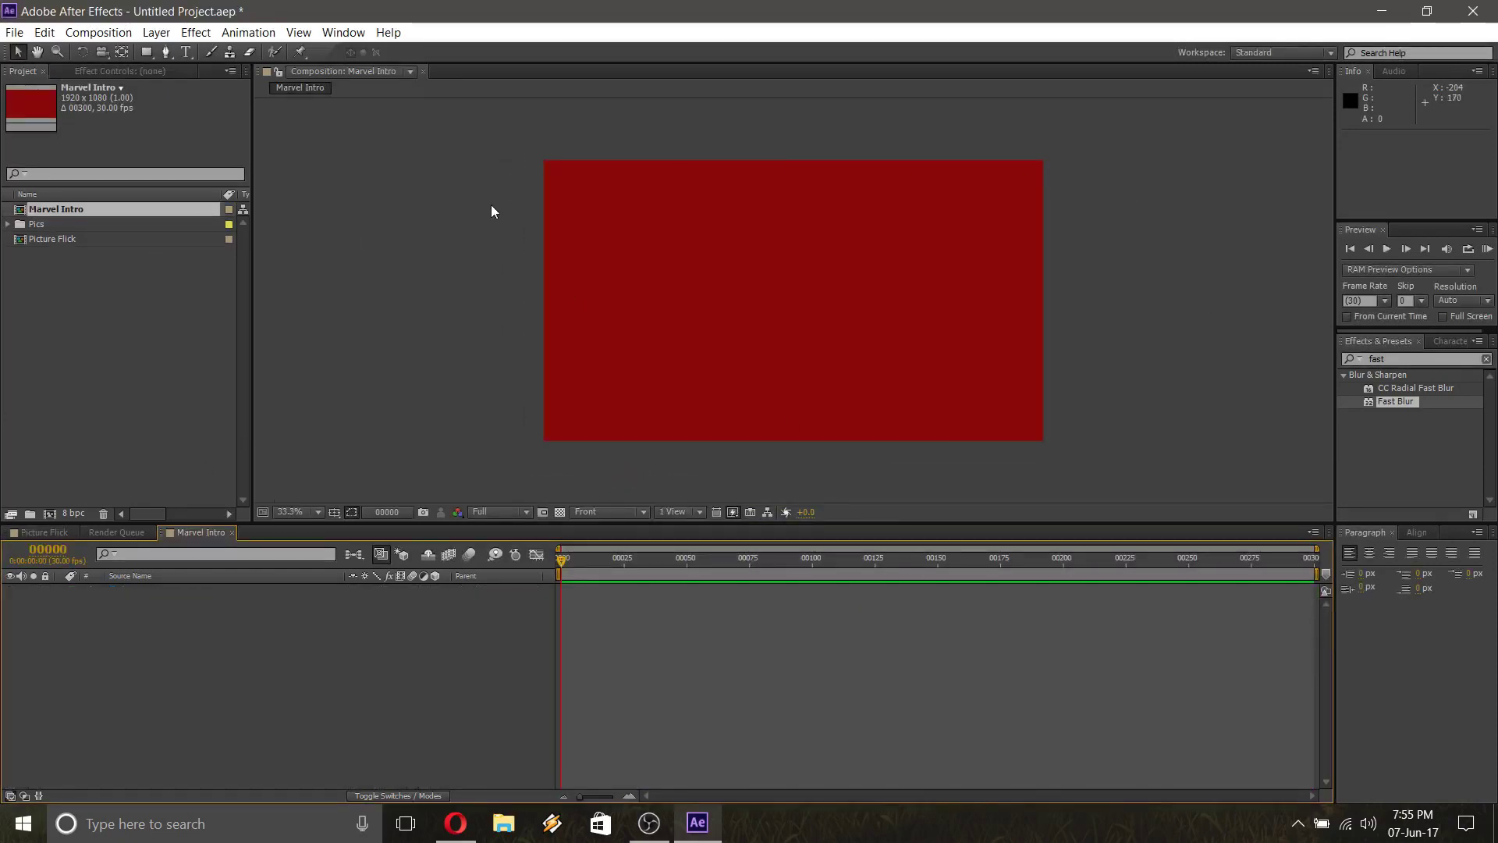
Place the Picture Flick composition as a layer in Marvel Intro and return to frame 0
{"action": "left_click", "coordinate": [50, 241]}
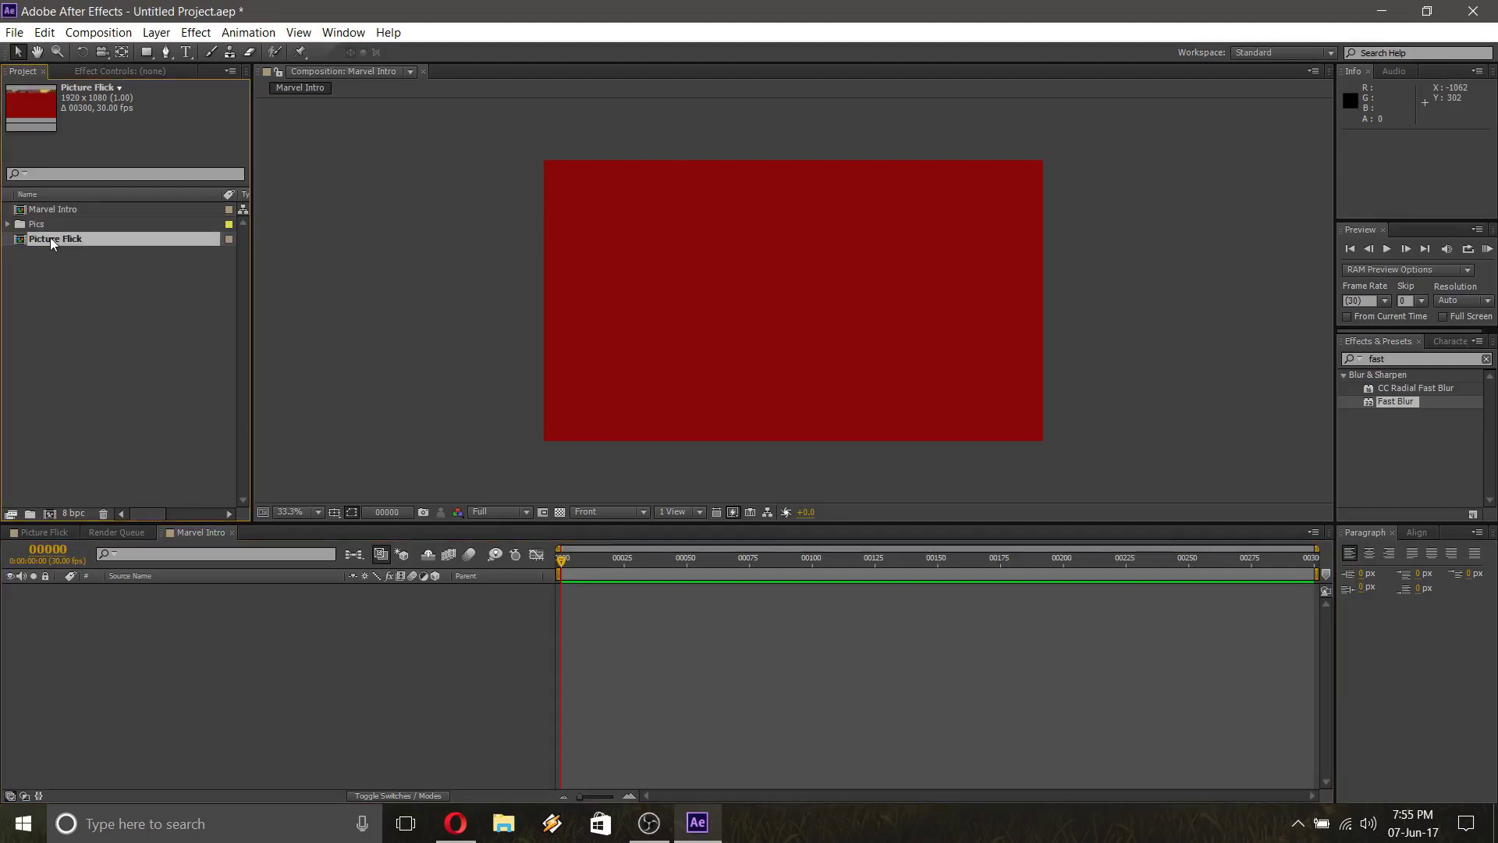
{"action": "left_click_drag", "start_coordinate": [52, 242], "coordinate": [87, 623]}
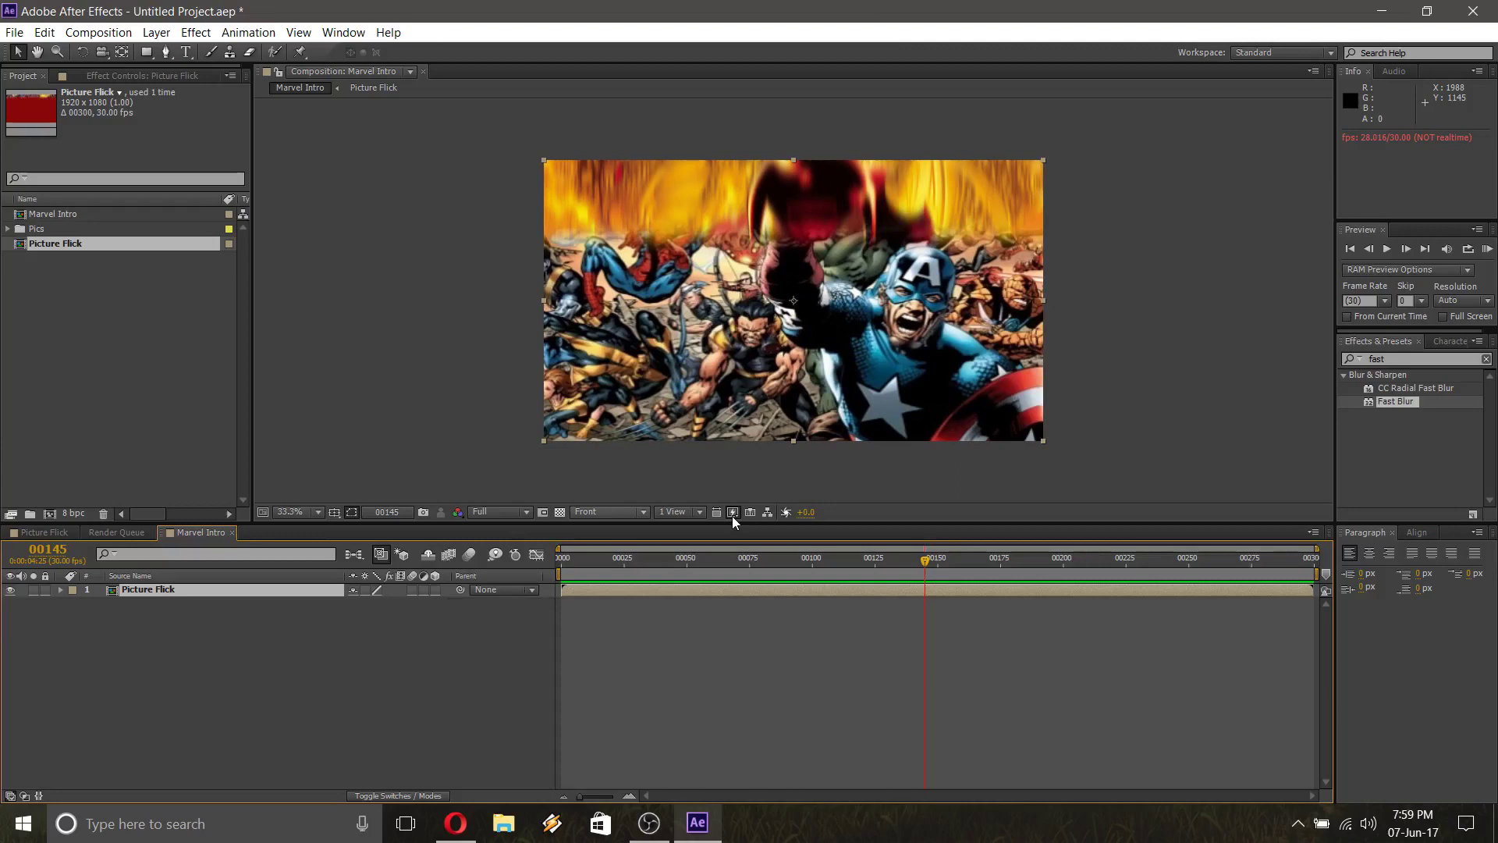
{"action": "left_click_drag", "start_coordinate": [671, 559], "coordinate": [462, 556]}
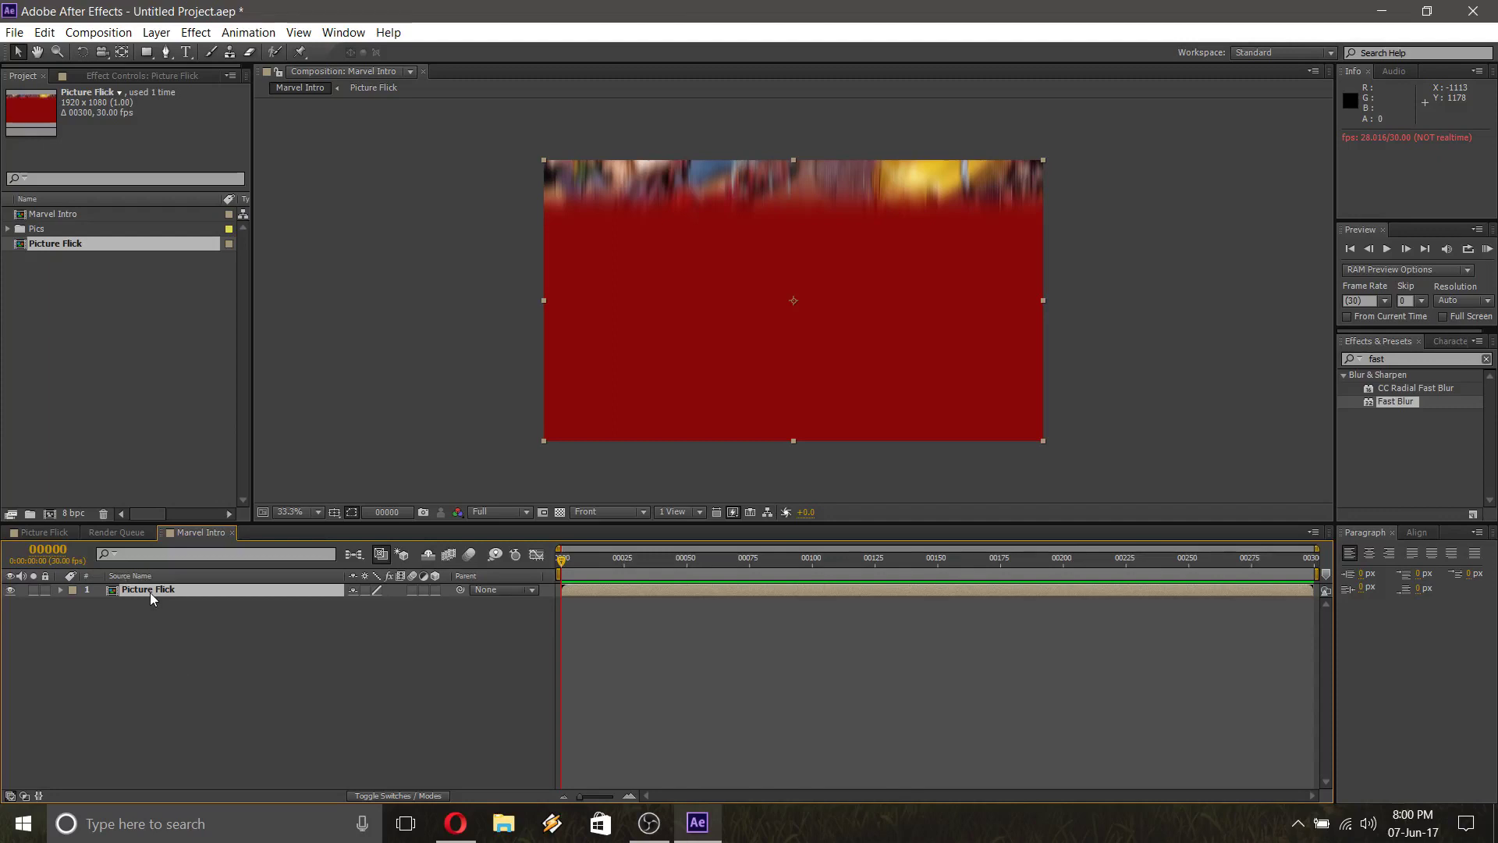
Add an opacity keyframe of 0% to the Picture Flick layer at frame 0
{"action": "key", "text": "p"}
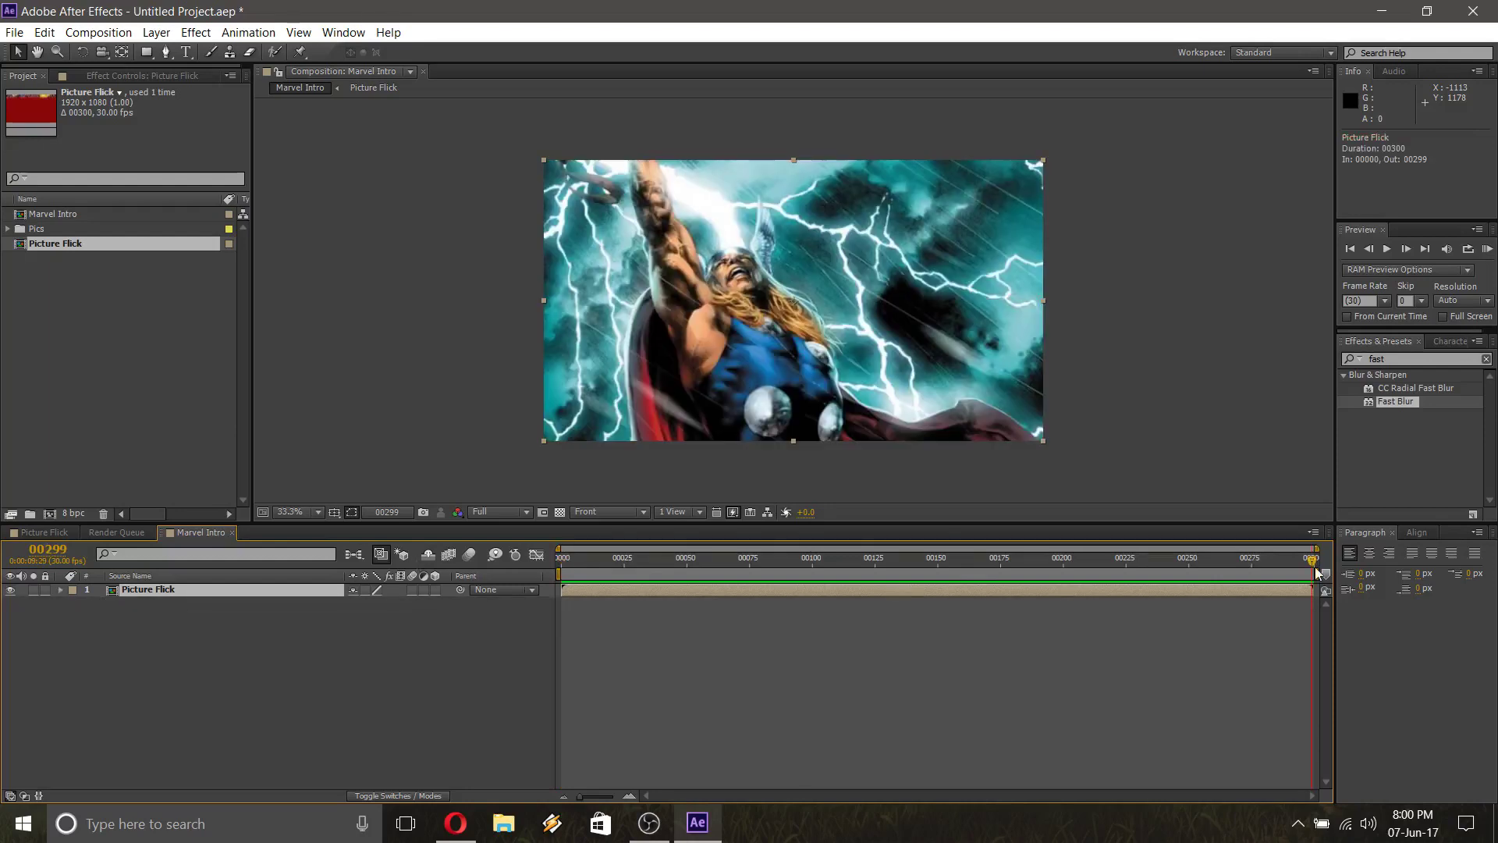
{"action": "left_click_drag", "start_coordinate": [1313, 563], "coordinate": [430, 565]}
{"action": "key", "text": "t"}
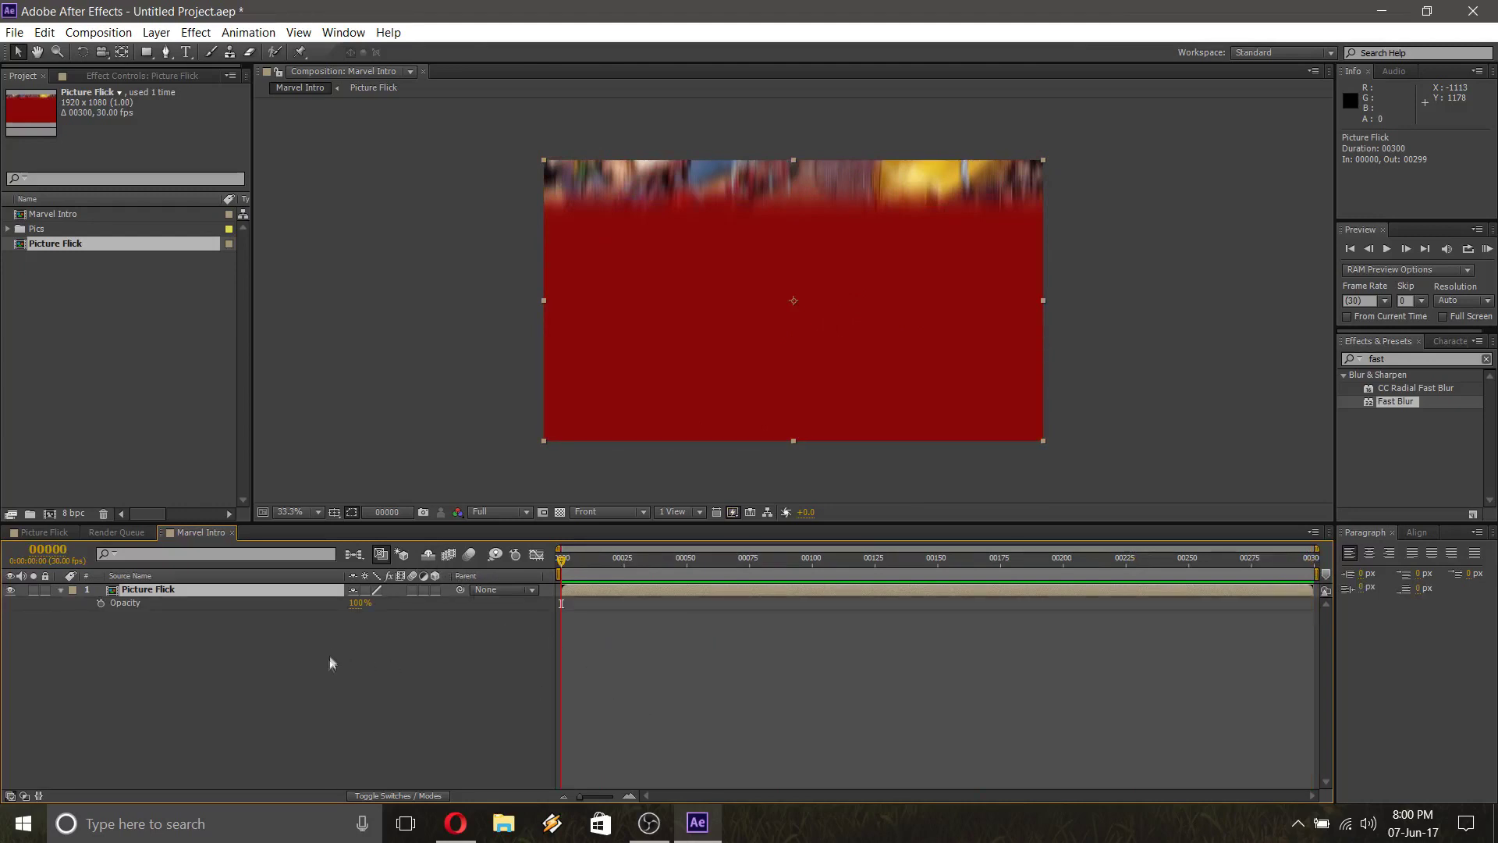
{"action": "left_click", "coordinate": [101, 602]}
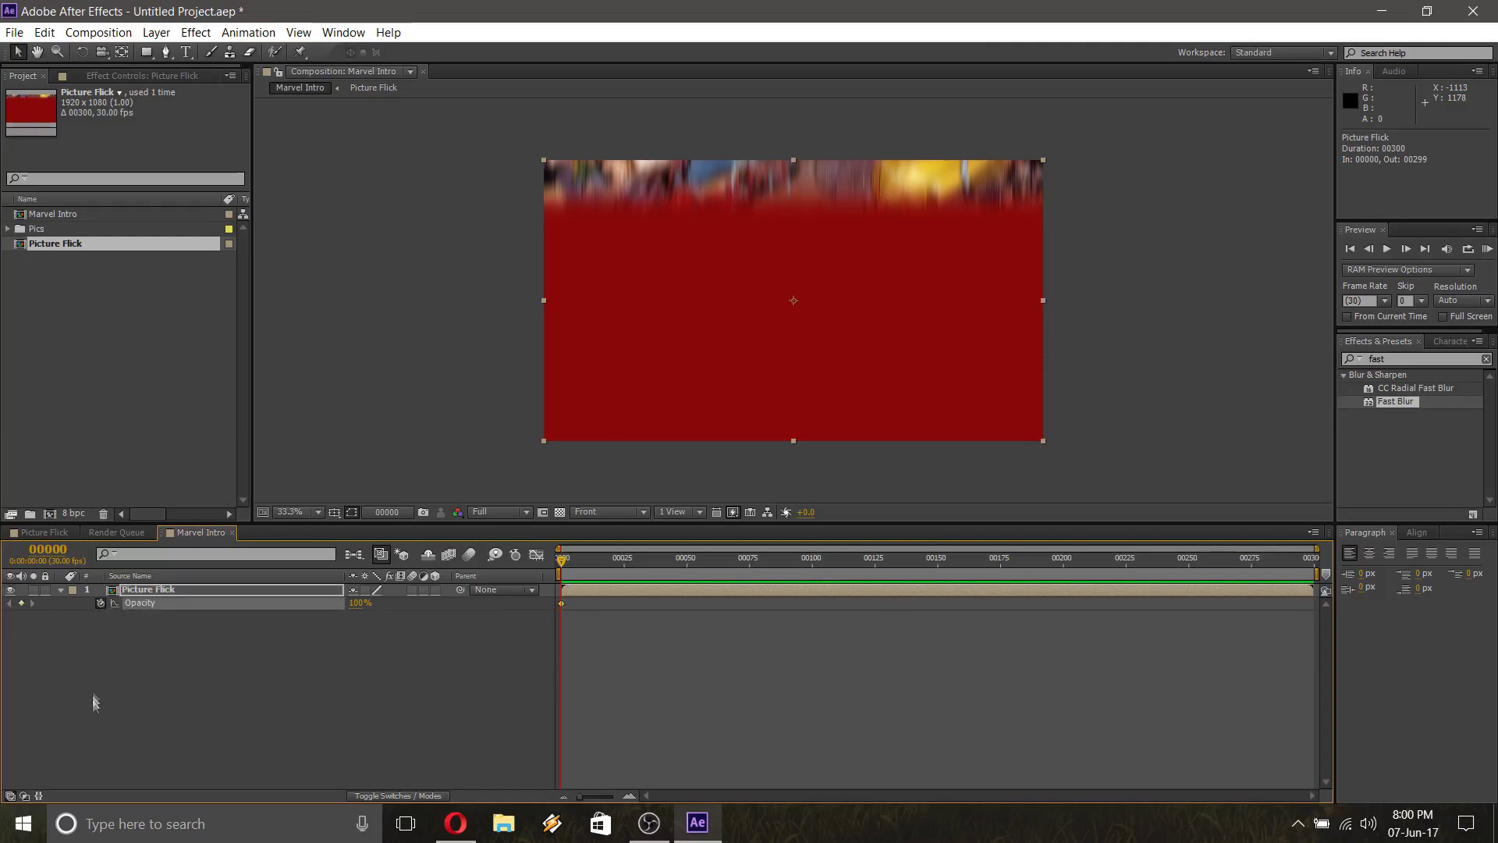
{"action": "left_click", "coordinate": [360, 604]}
{"action": "type", "text": "0"}
{"action": "key", "text": "BackSpace"}
{"action": "left_click", "coordinate": [377, 698]}
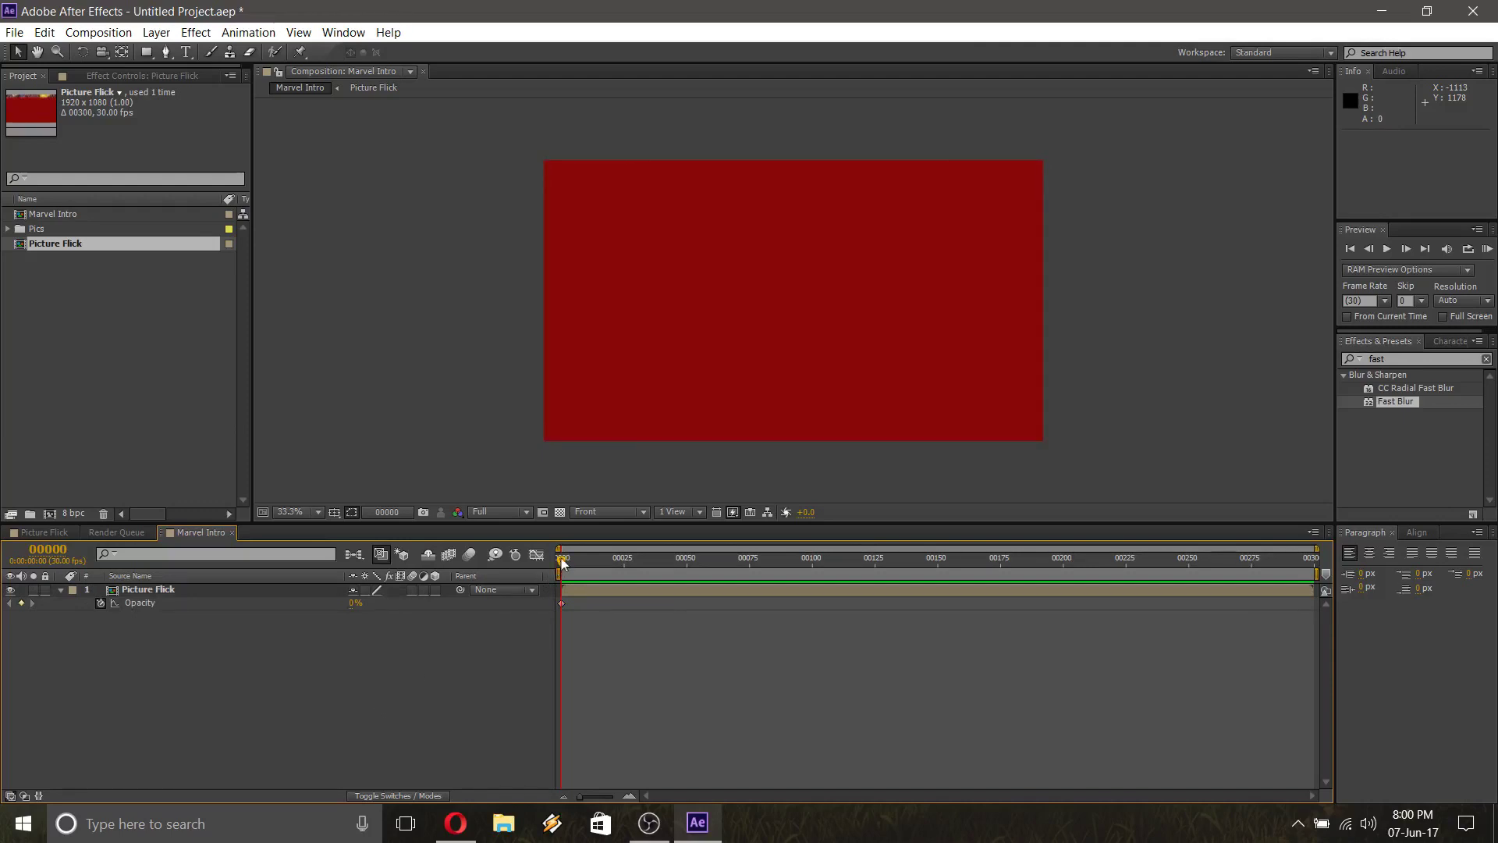
Set the Picture Flick layer's opacity to 50% at frame 10
{"action": "mouse_move", "coordinate": [563, 562]}
{"action": "left_mouse_down"}
{"action": "mouse_move", "coordinate": [606, 568]}
{"action": "mouse_move", "coordinate": [586, 564]}
{"action": "left_mouse_up"}
{"action": "left_click_drag", "start_coordinate": [1315, 549], "coordinate": [696, 562]}
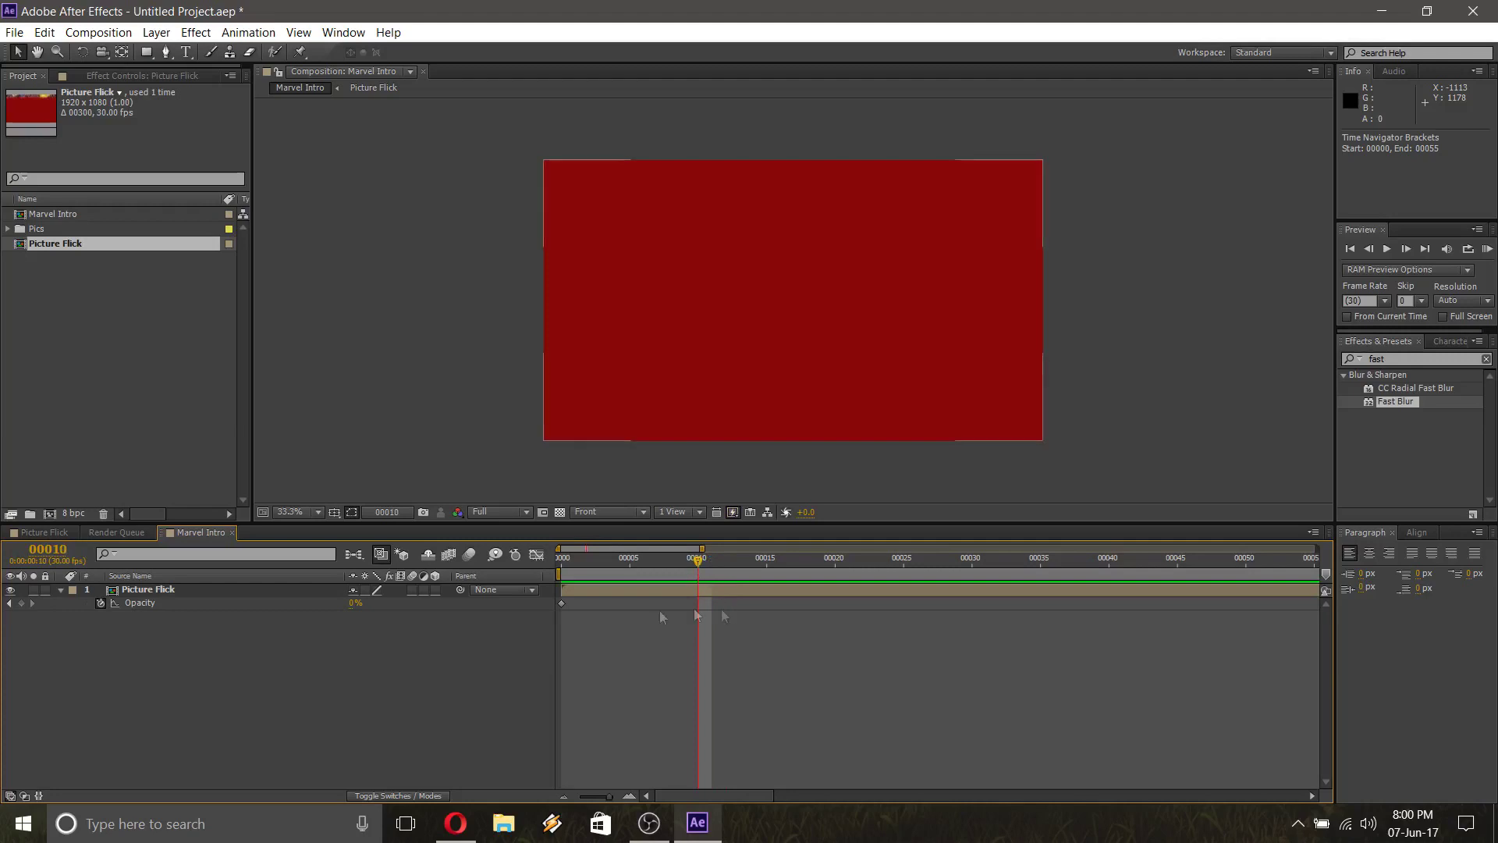
{"action": "left_click", "coordinate": [352, 604]}
{"action": "type", "text": "50"}
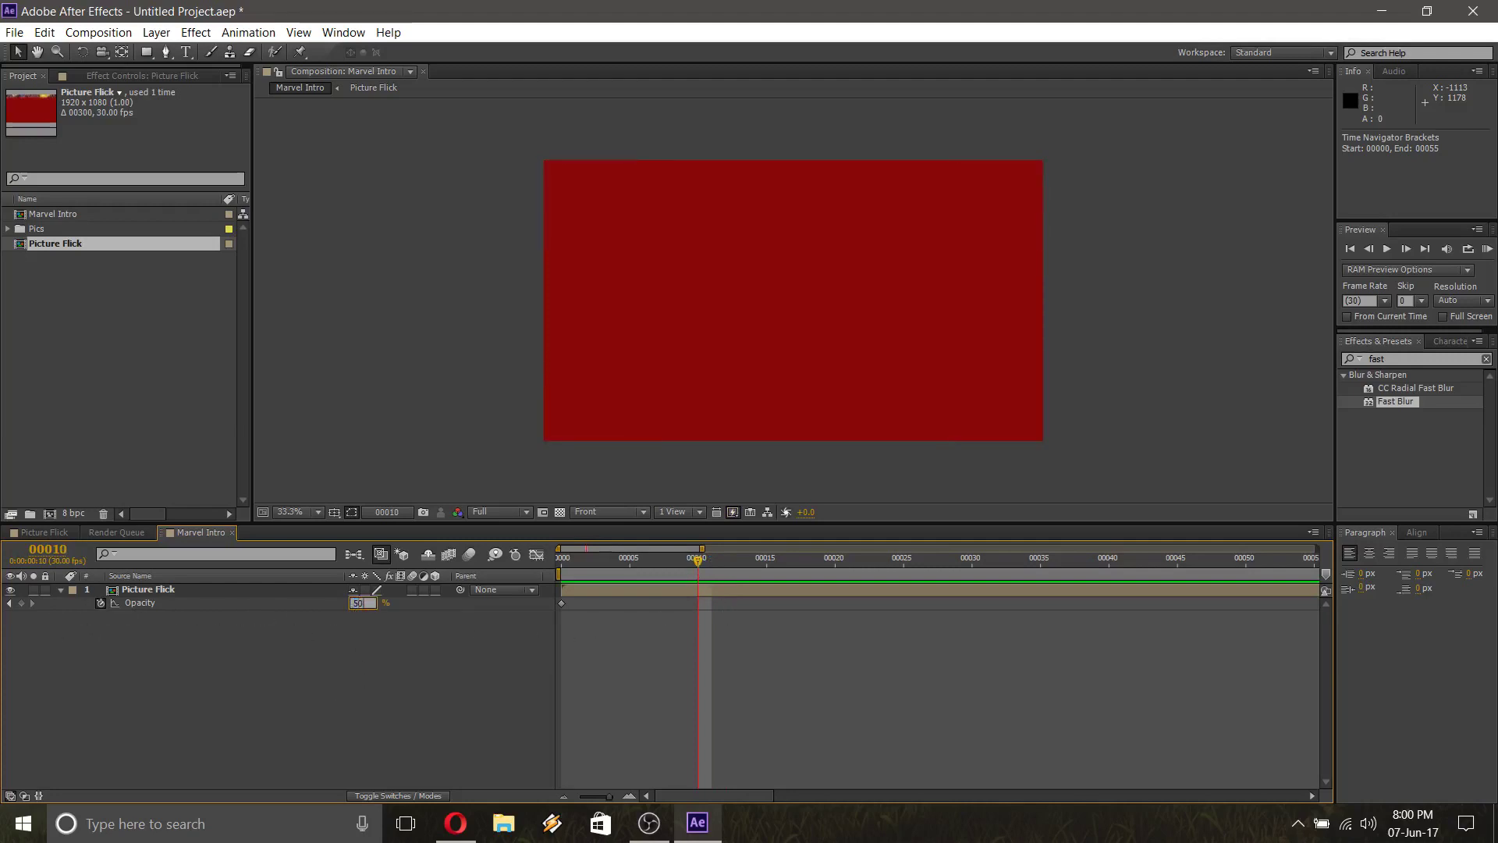
{"action": "key", "text": "Return"}
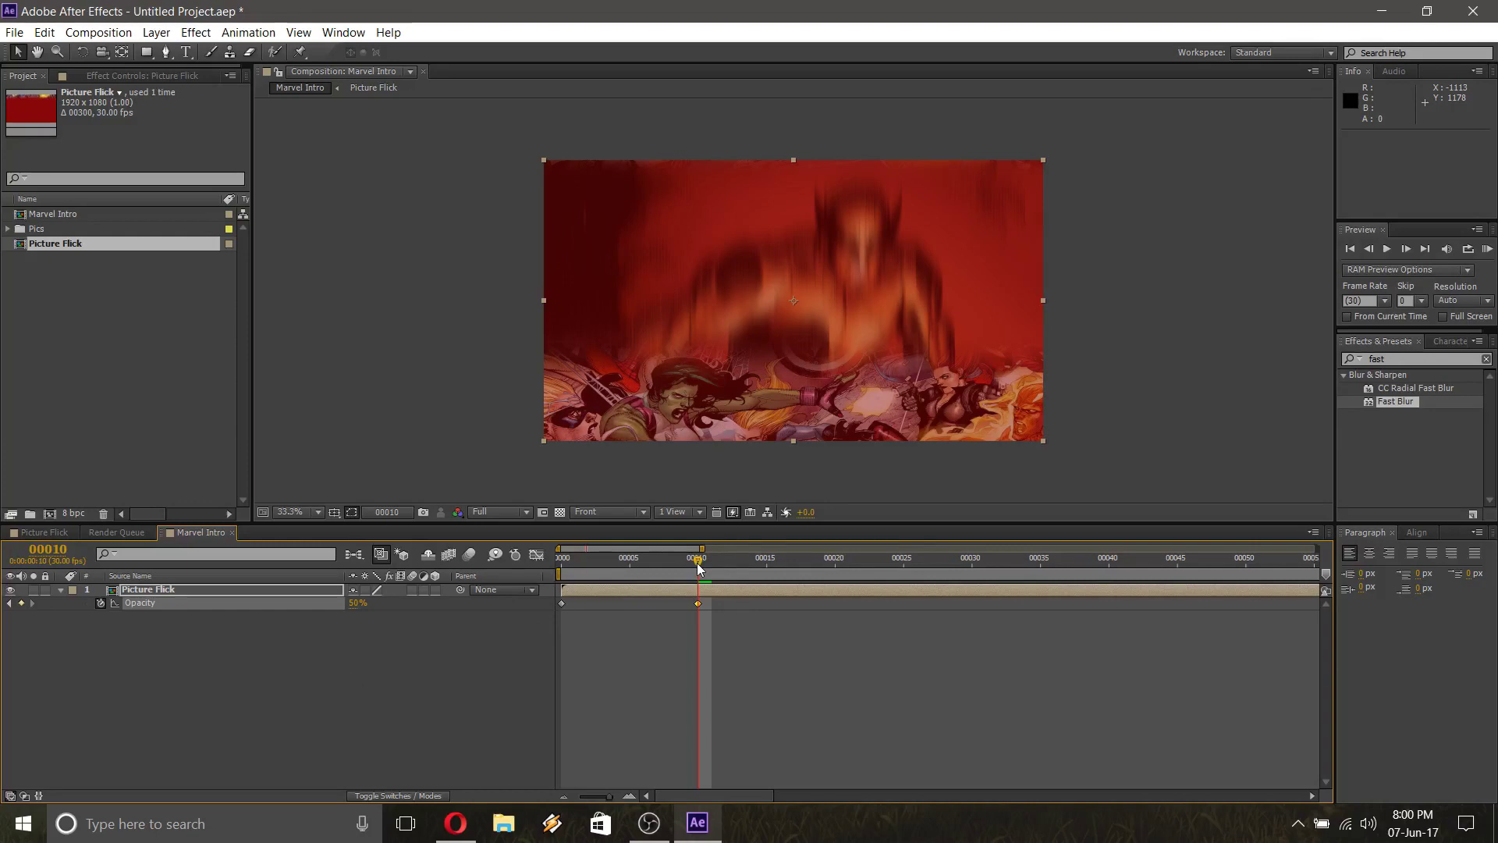
Set the Picture Flick layer's opacity to 100% at frame 299, the end of the composition
{"action": "left_click_drag", "start_coordinate": [698, 568], "coordinate": [1315, 576]}
{"action": "left_click_drag", "start_coordinate": [705, 796], "coordinate": [880, 793]}
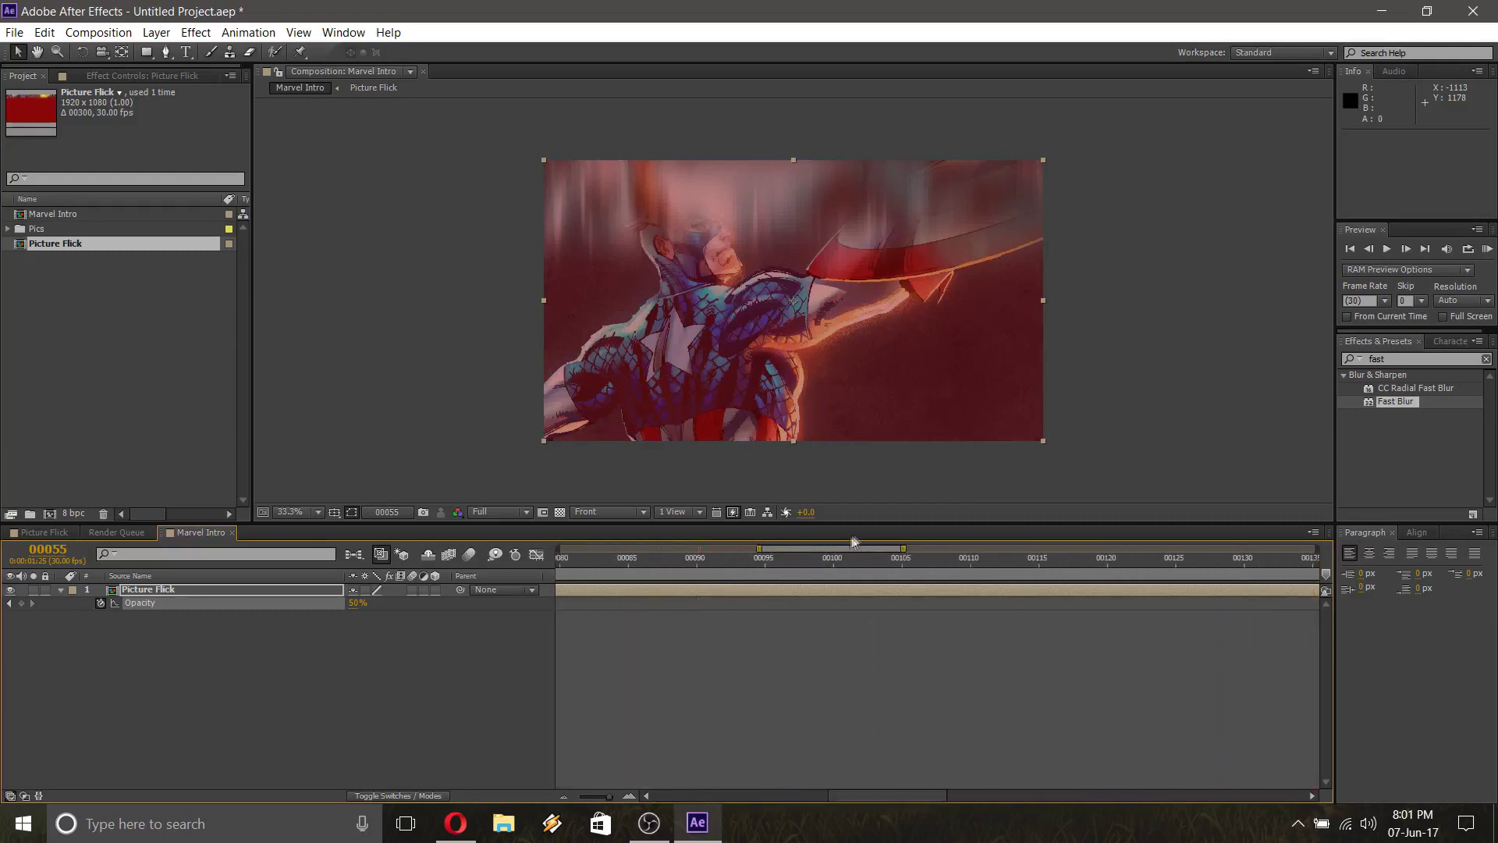
{"action": "left_click_drag", "start_coordinate": [756, 551], "coordinate": [559, 550]}
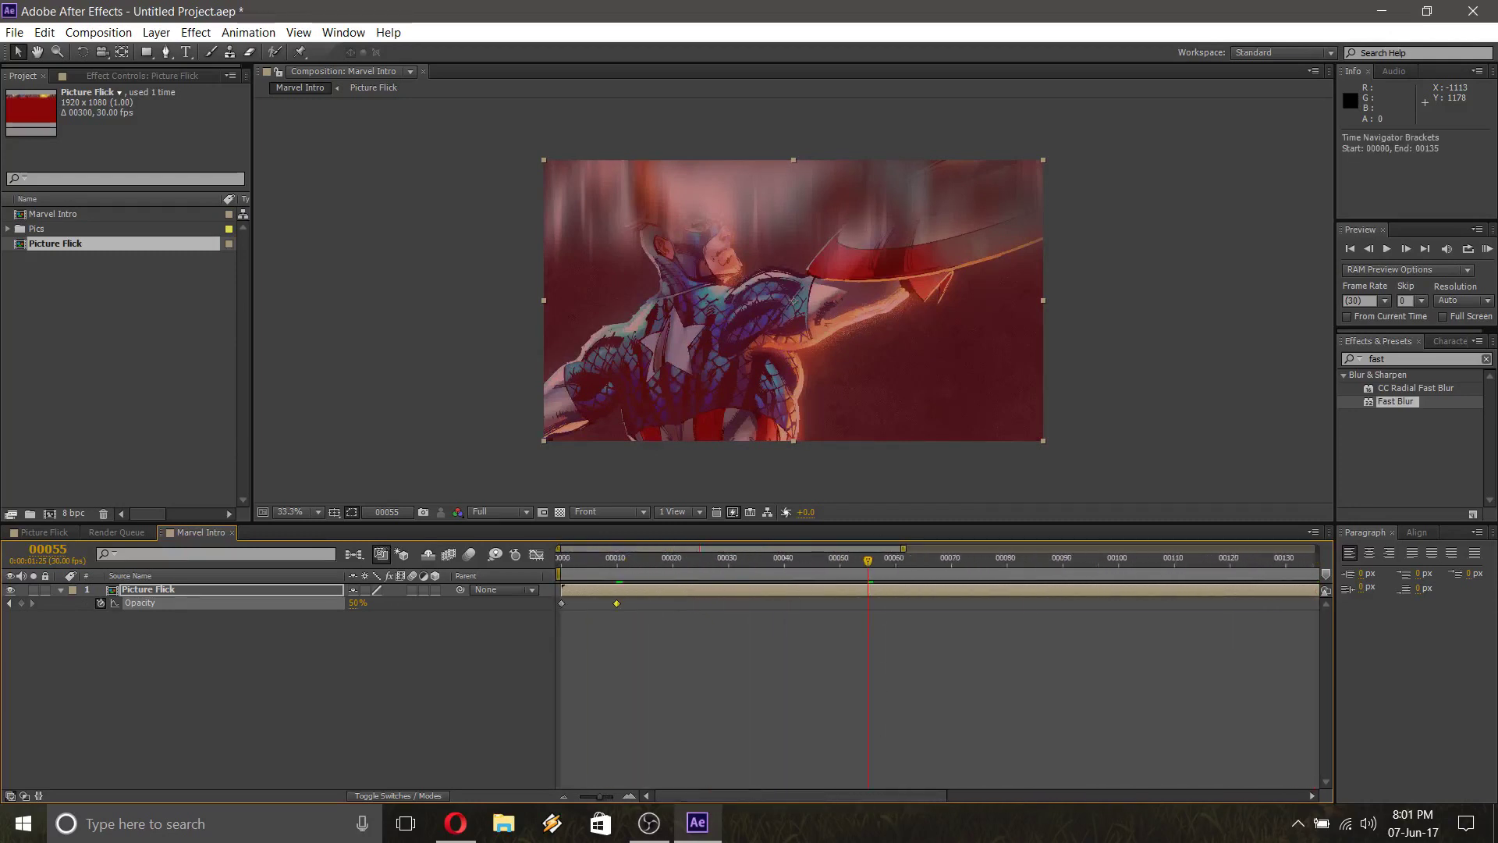
{"action": "left_click_drag", "start_coordinate": [900, 549], "coordinate": [1319, 549]}
{"action": "left_click_drag", "start_coordinate": [706, 576], "coordinate": [1000, 578]}
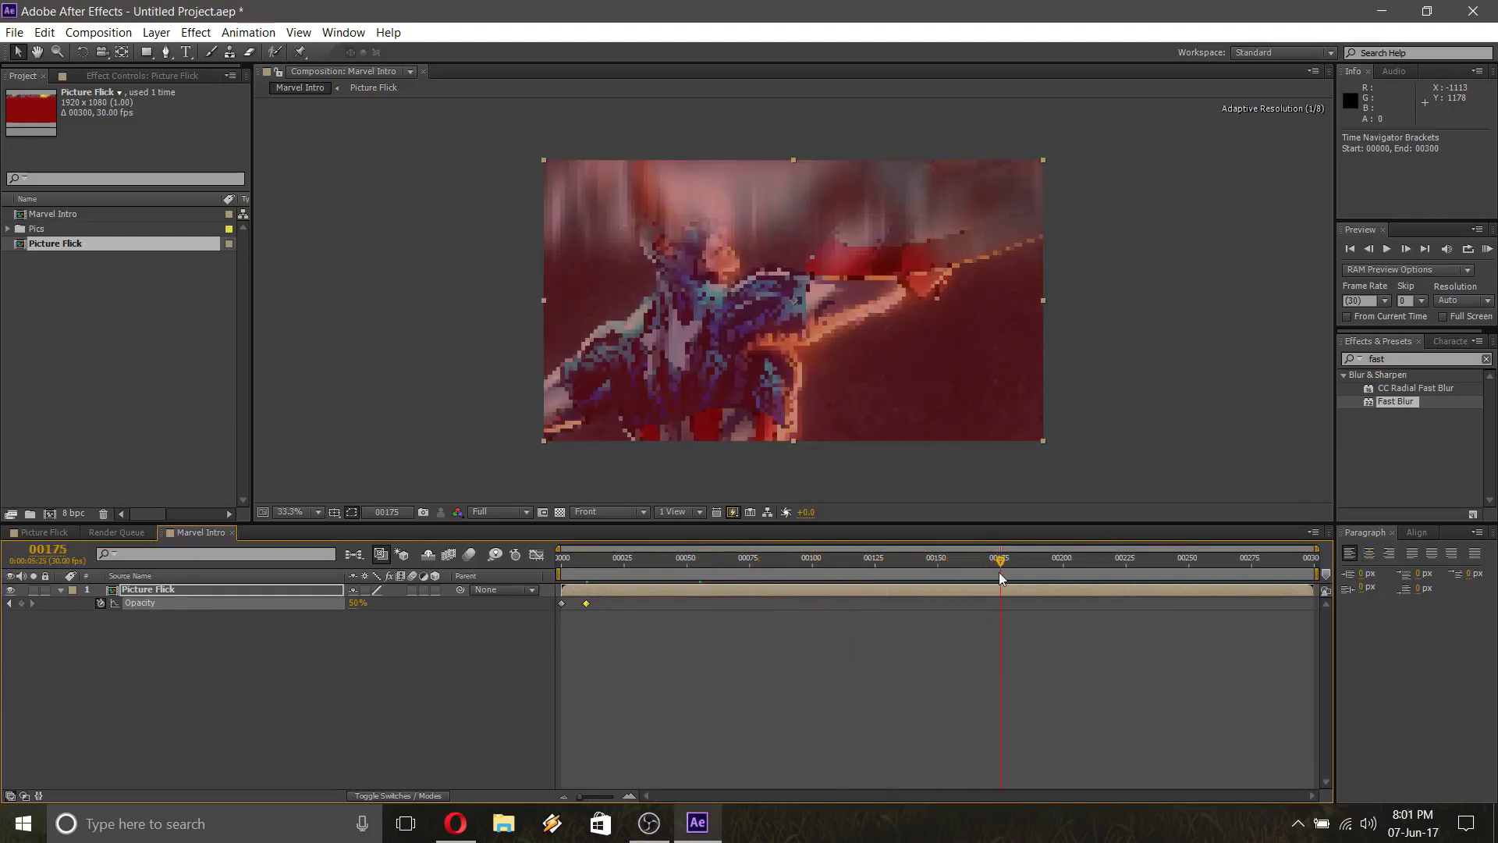
{"action": "left_click_drag", "start_coordinate": [1000, 578], "coordinate": [1348, 578]}
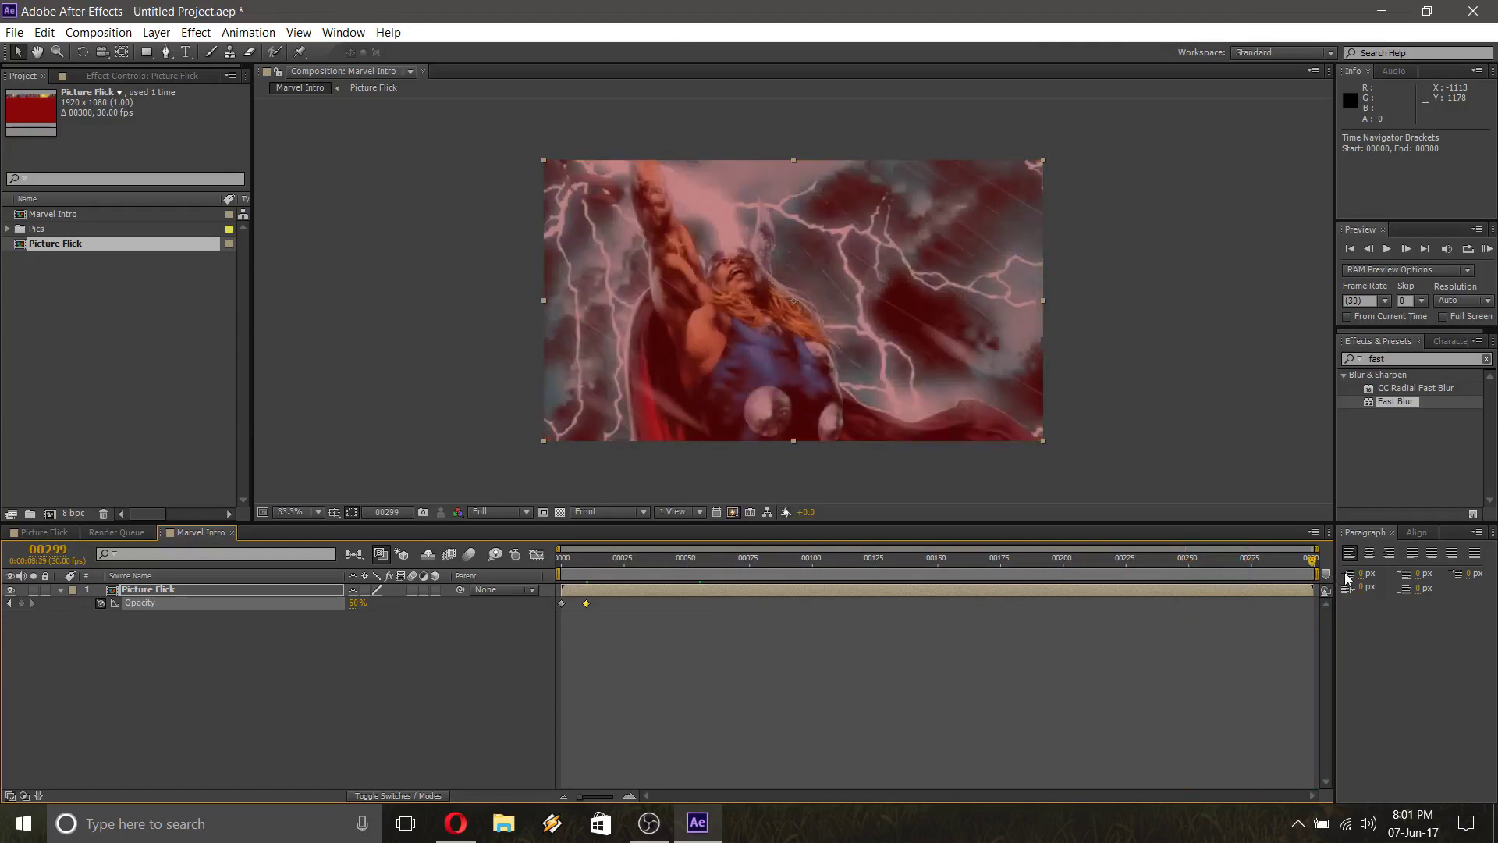
{"action": "left_click", "coordinate": [366, 603]}
{"action": "type", "text": "00"}
{"action": "key", "text": "Return"}
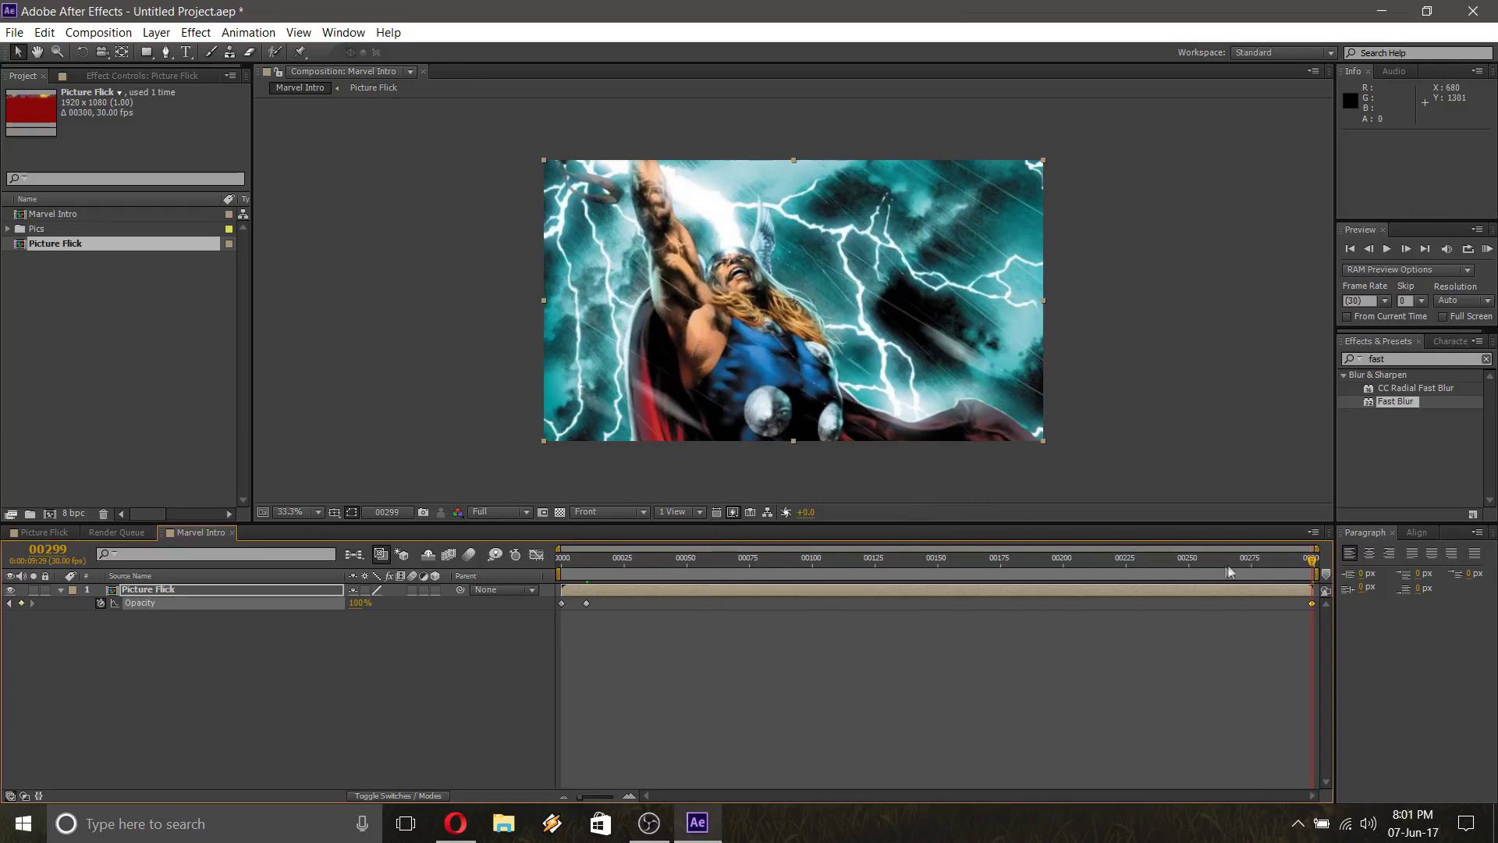
Move the Picture Flick layer's 100% opacity keyframe to frame 200 and return to frame 0
{"action": "left_click_drag", "start_coordinate": [1314, 563], "coordinate": [969, 556]}
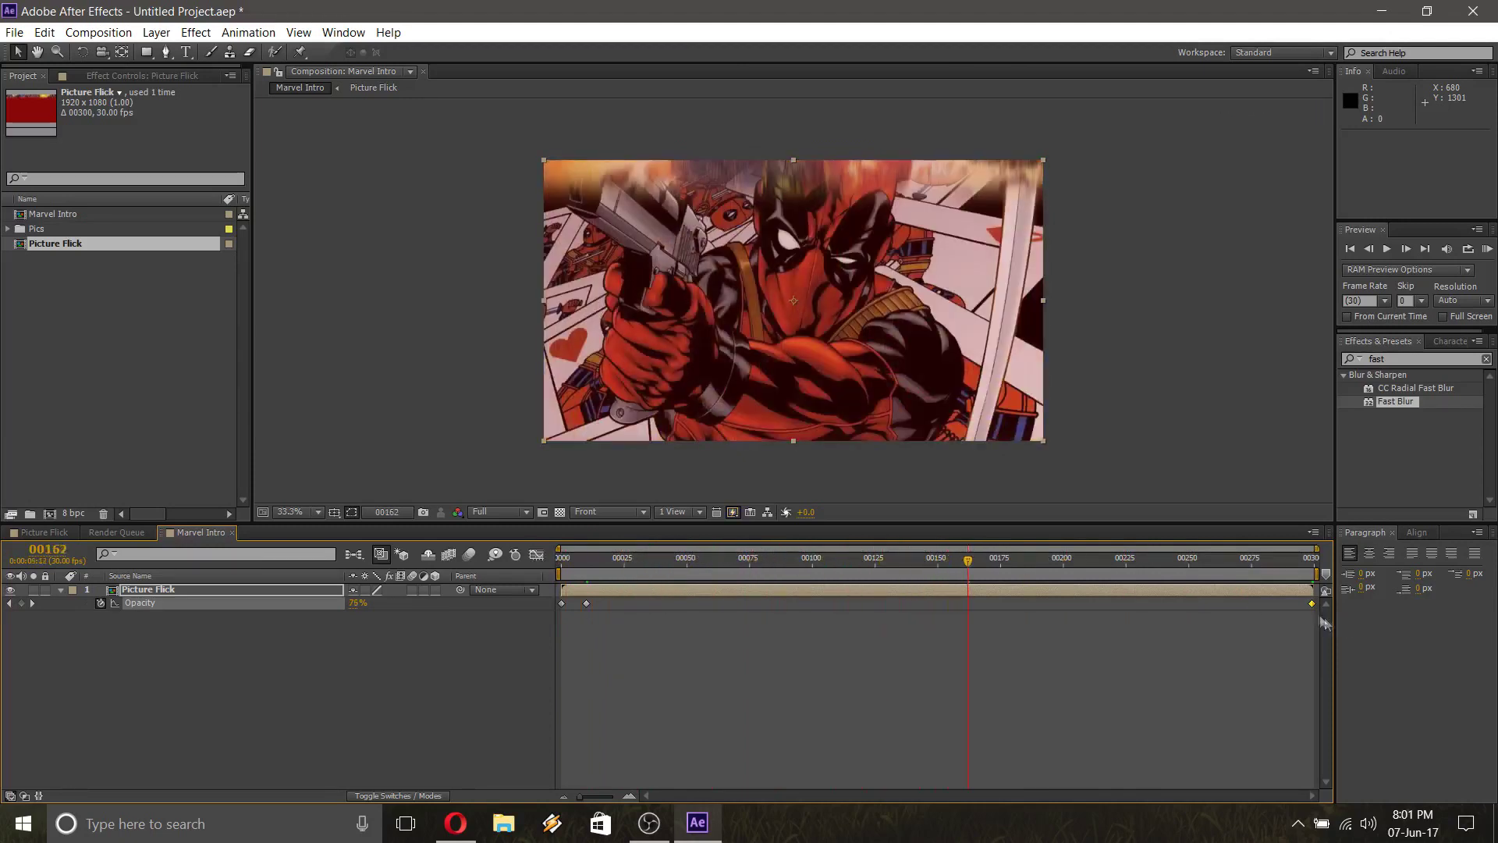
{"action": "left_click_drag", "start_coordinate": [1311, 607], "coordinate": [1058, 612]}
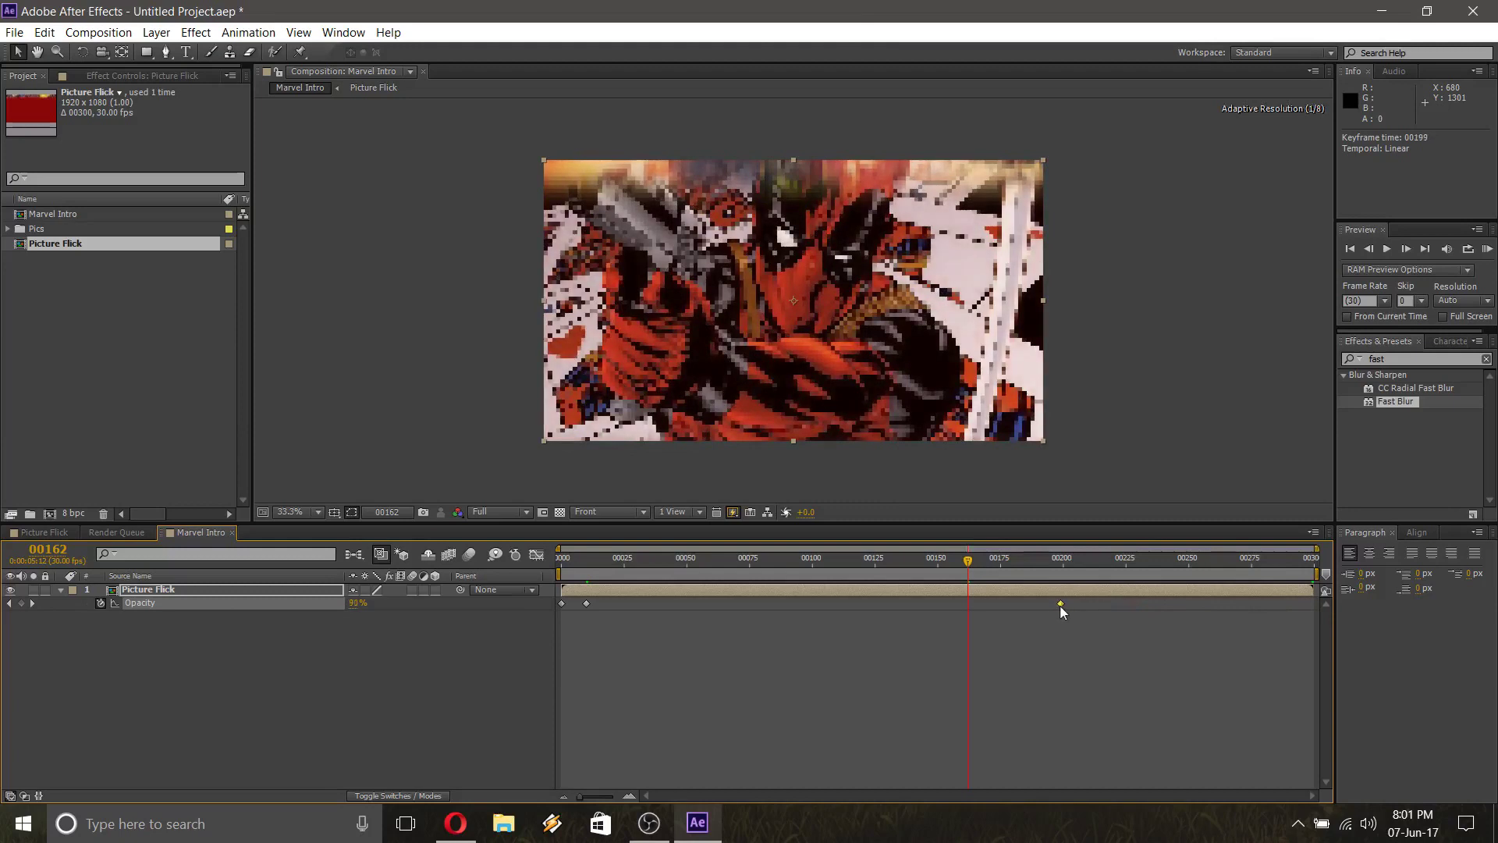
{"action": "left_click", "coordinate": [963, 560]}
{"action": "left_click_drag", "start_coordinate": [920, 560], "coordinate": [515, 556]}
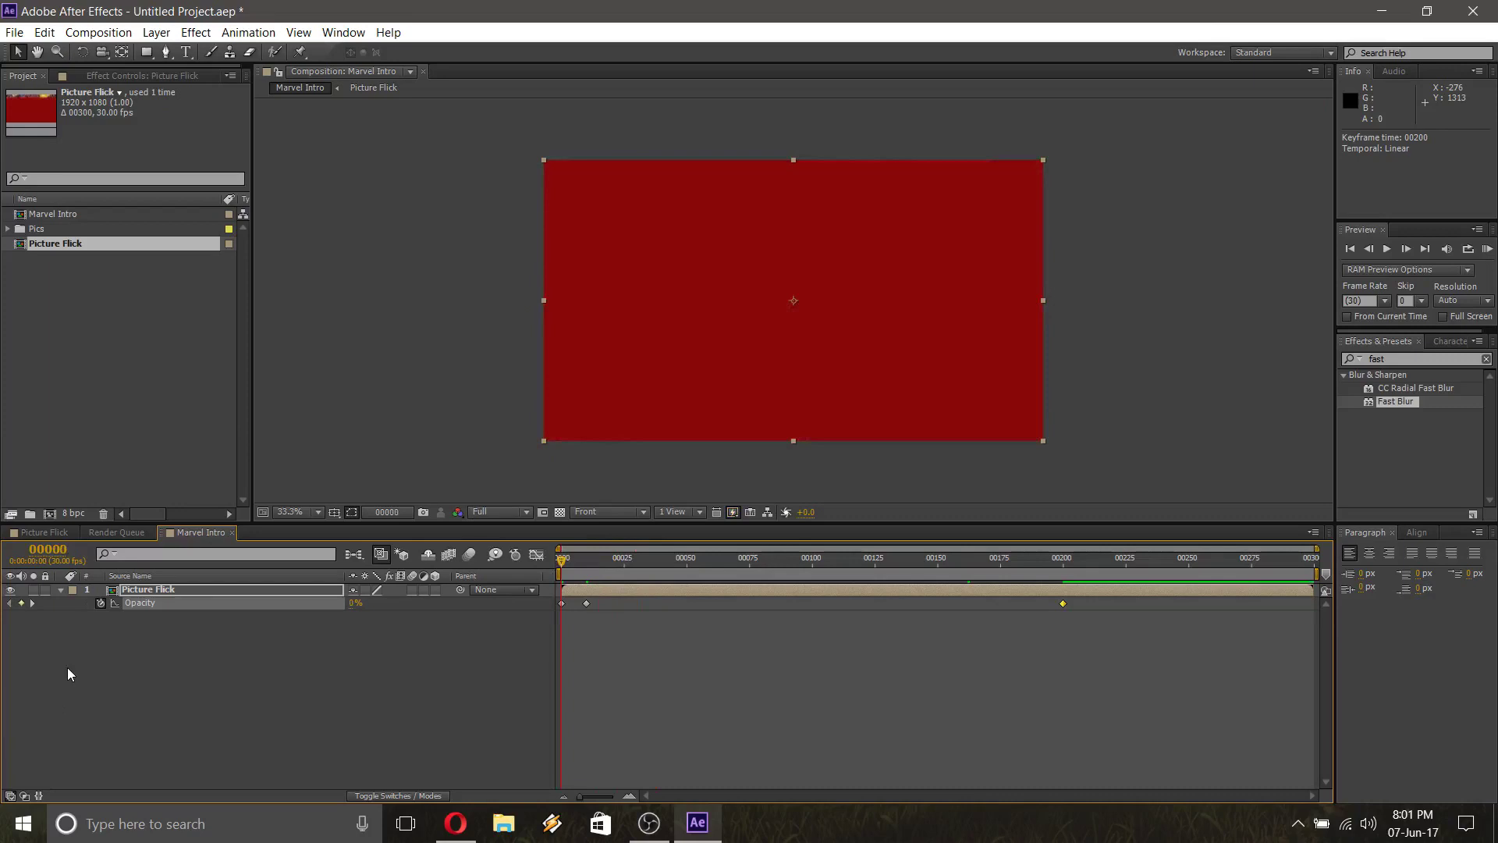
Add a scale keyframe of 149% to the Picture Flick layer at frame 0
{"action": "key", "text": "s"}
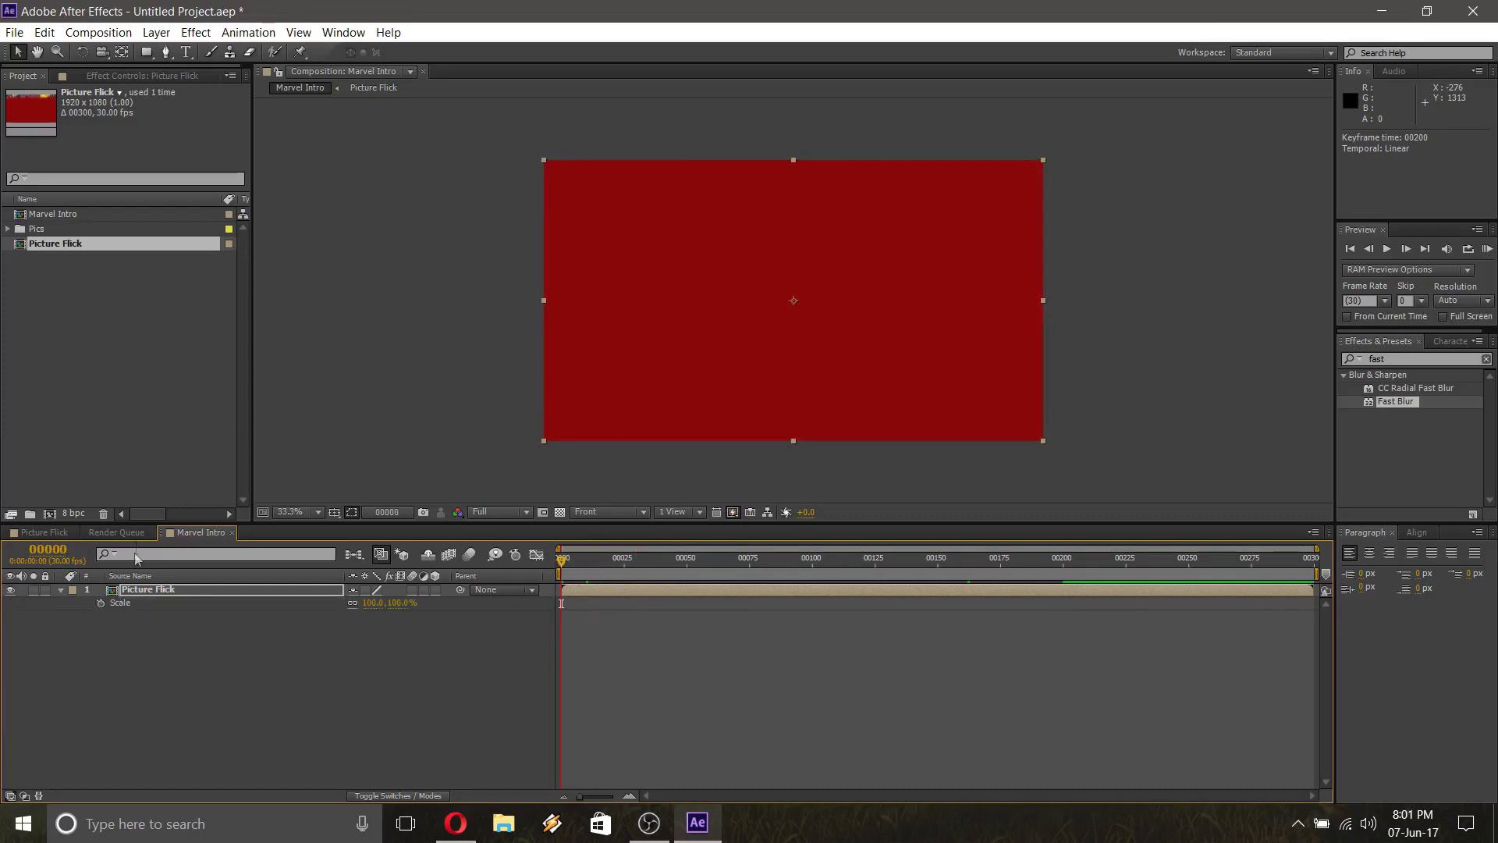
{"action": "left_click", "coordinate": [100, 605]}
{"action": "left_click_drag", "start_coordinate": [398, 603], "coordinate": [441, 606]}
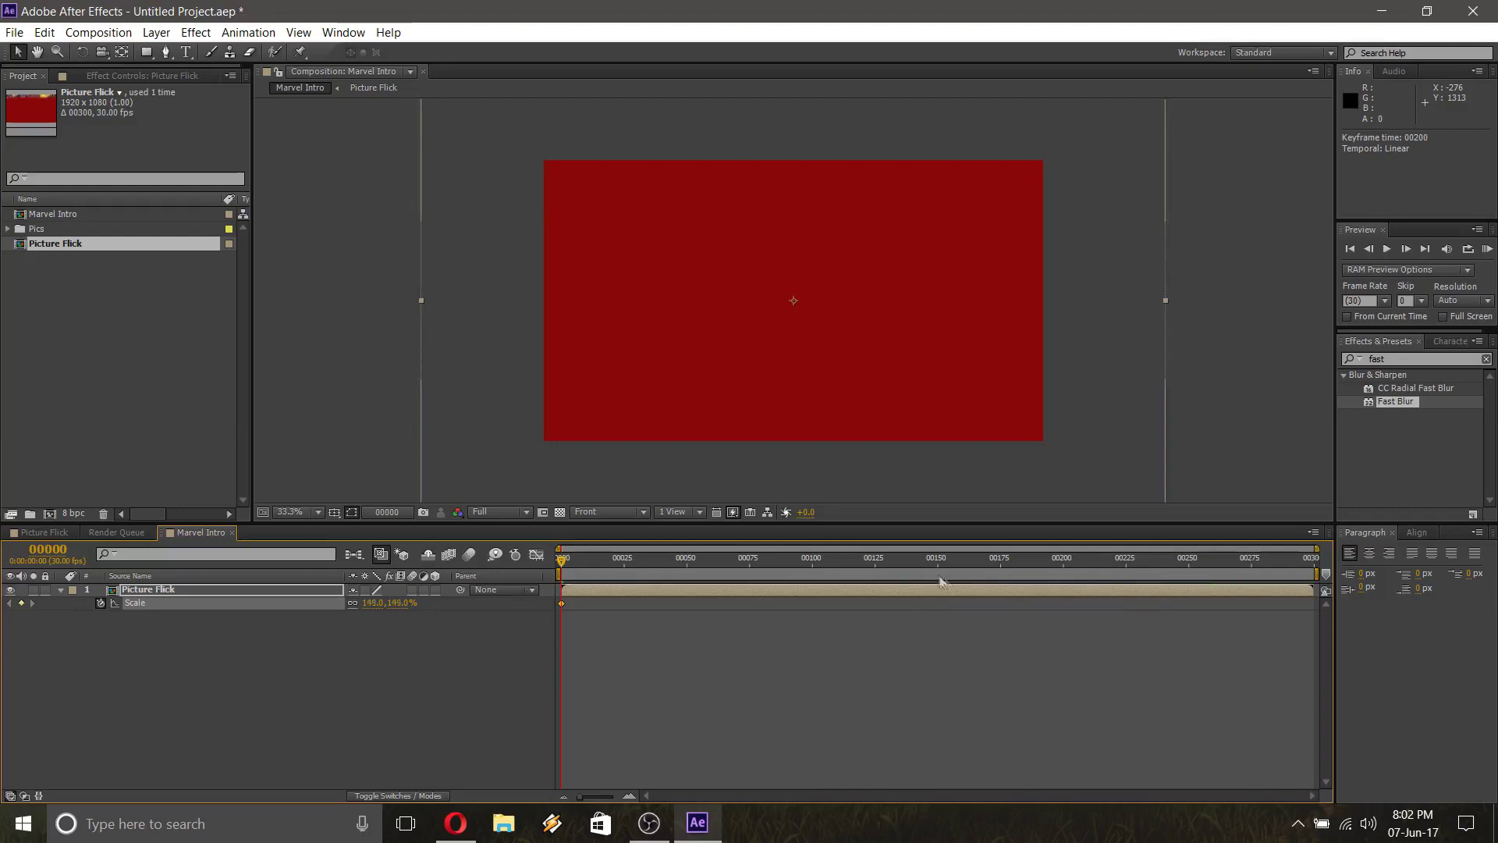
Reveal opacity alongside scale and set the Picture Flick layer's scale to 100% at frame 200, in line with the last opacity keyframe
{"action": "left_click_drag", "start_coordinate": [563, 564], "coordinate": [531, 577]}
{"action": "key", "text": "shift+t"}
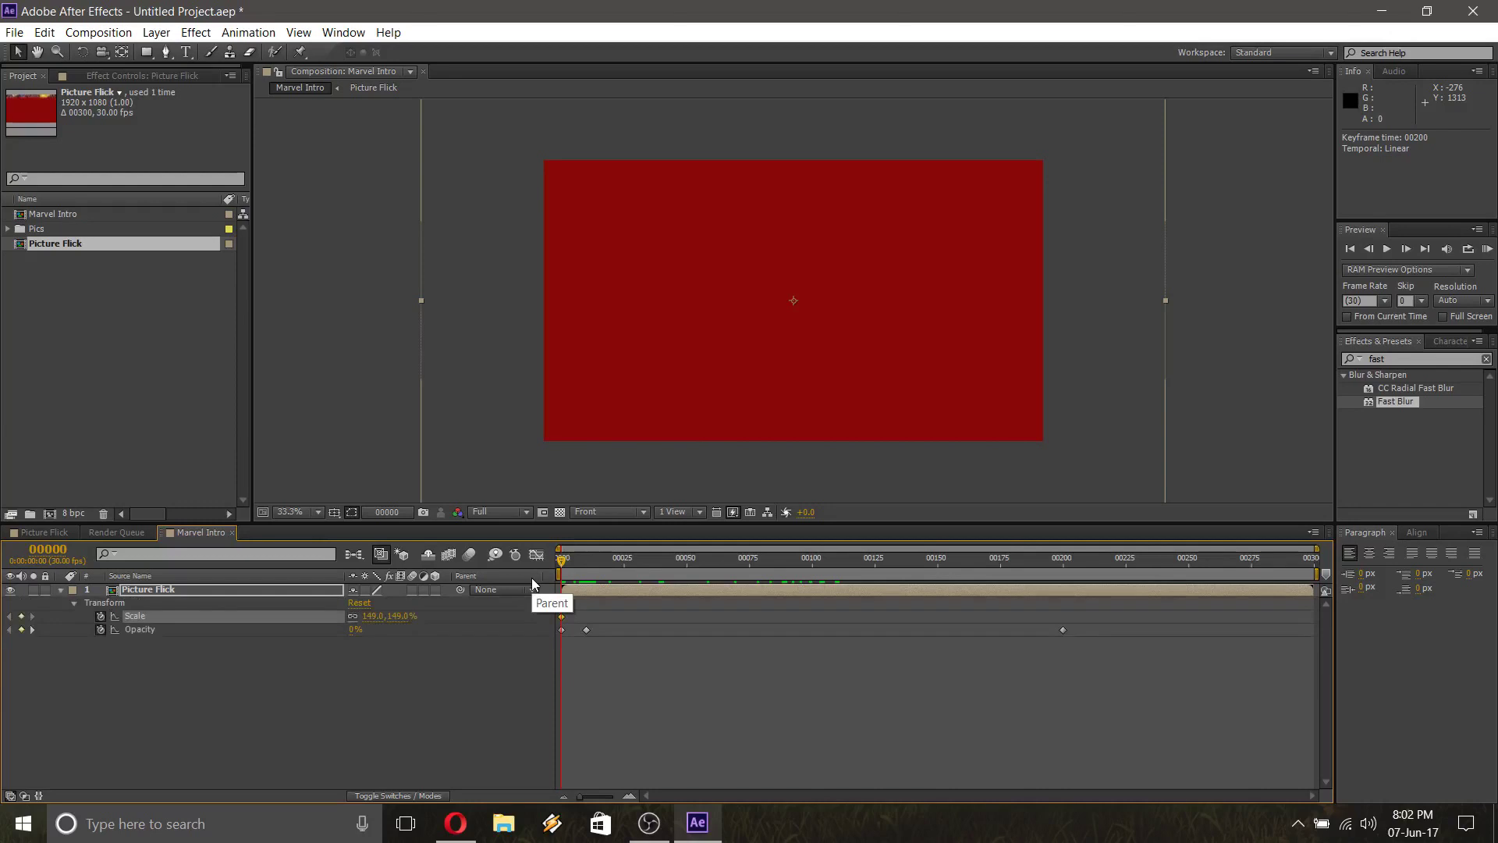
{"action": "left_click_drag", "start_coordinate": [563, 570], "coordinate": [1063, 570]}
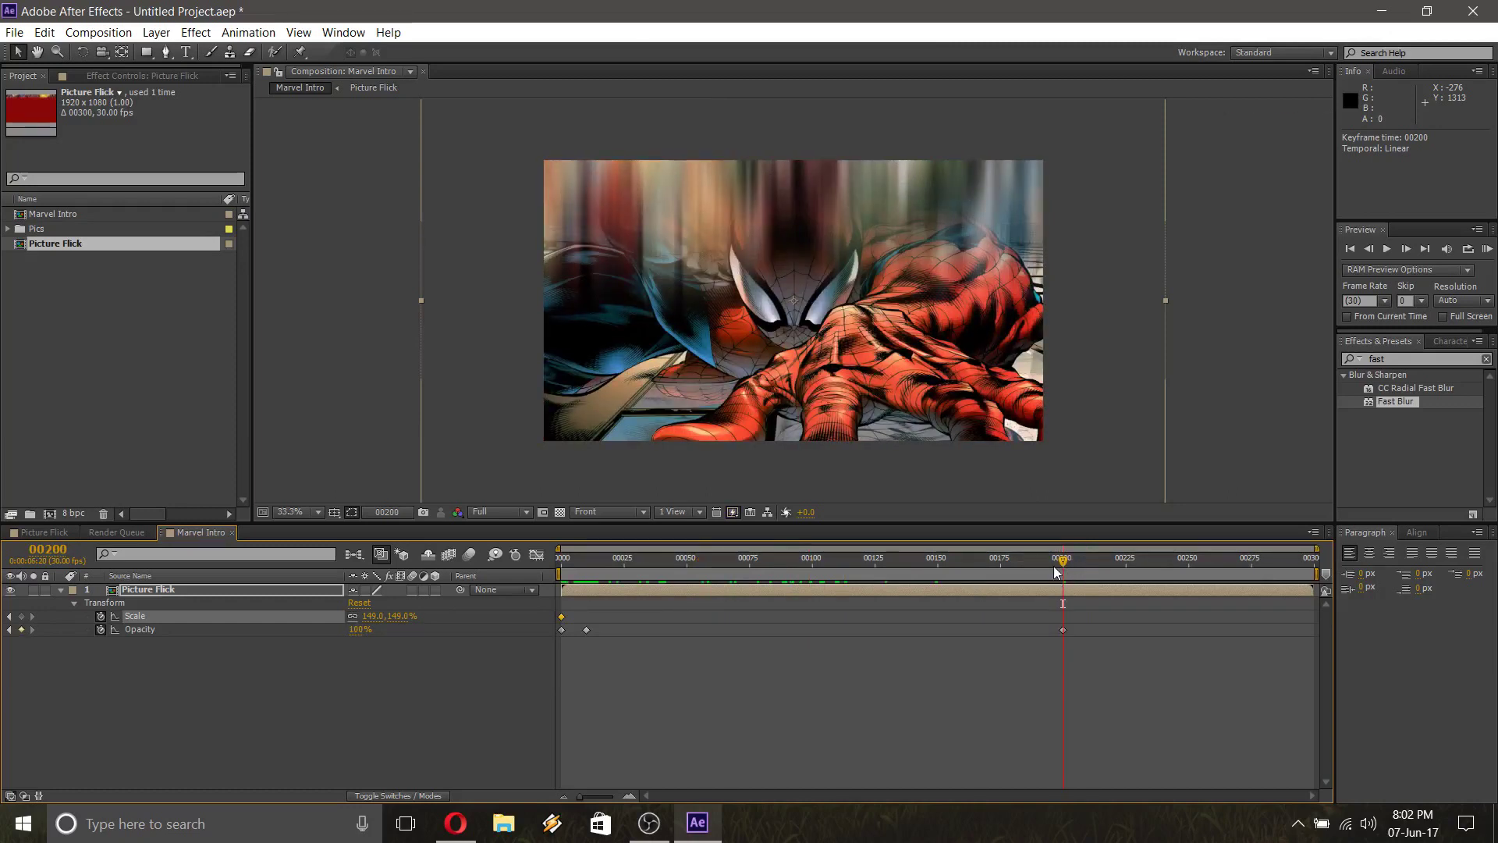
{"action": "left_click", "coordinate": [402, 616]}
{"action": "type", "text": "100"}
{"action": "key", "text": "Return"}
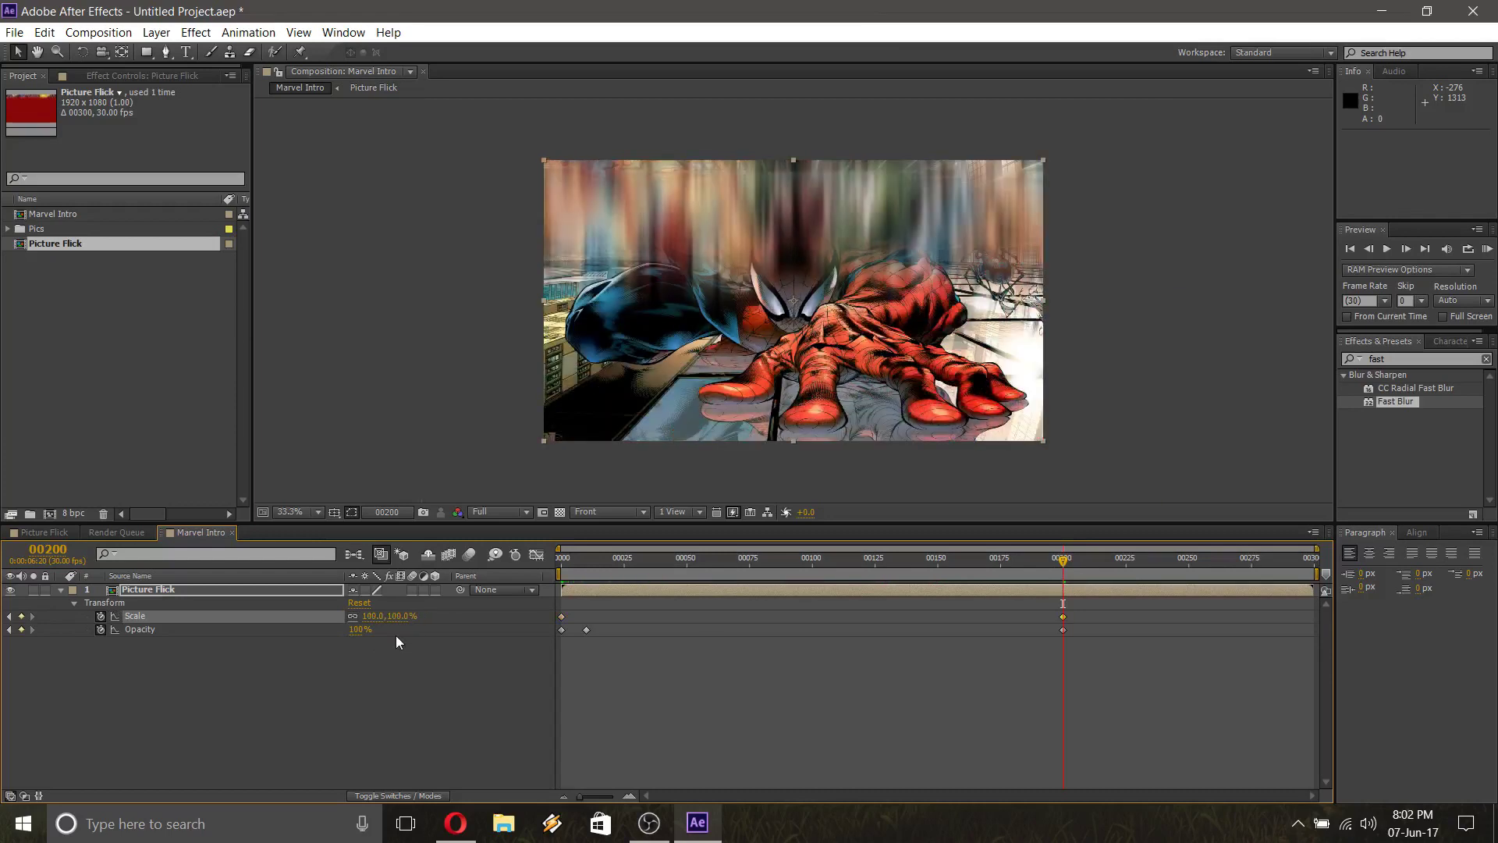
Move the 100% scale keyframe to frame 150 and collapse the Picture Flick layer's properties
{"action": "left_click_drag", "start_coordinate": [1063, 562], "coordinate": [1126, 575]}
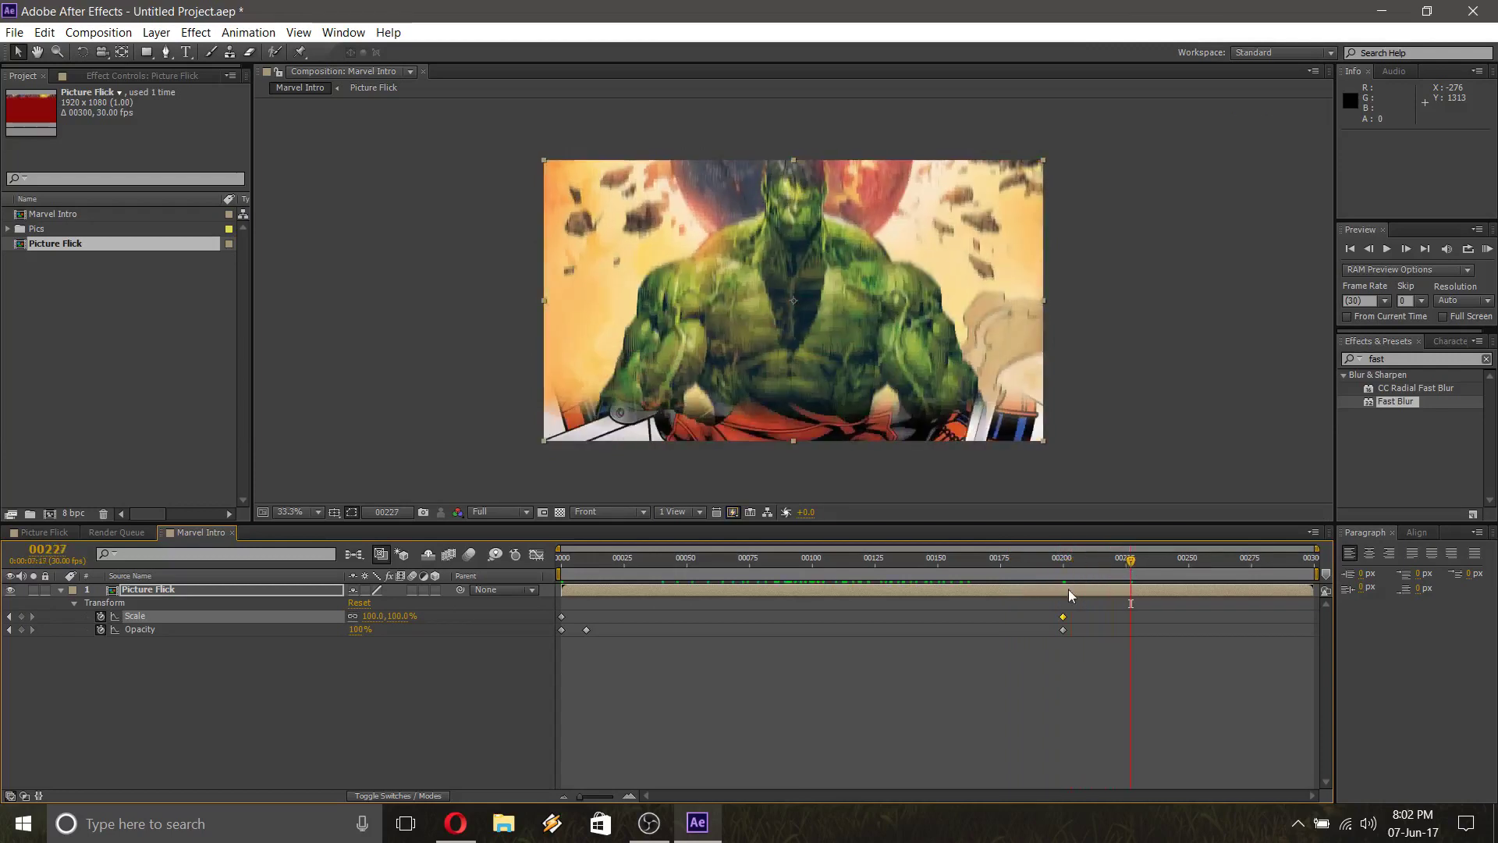
{"action": "left_click_drag", "start_coordinate": [1063, 616], "coordinate": [933, 616]}
{"action": "left_click_drag", "start_coordinate": [1131, 565], "coordinate": [659, 571]}
{"action": "left_click_drag", "start_coordinate": [683, 570], "coordinate": [1003, 567]}
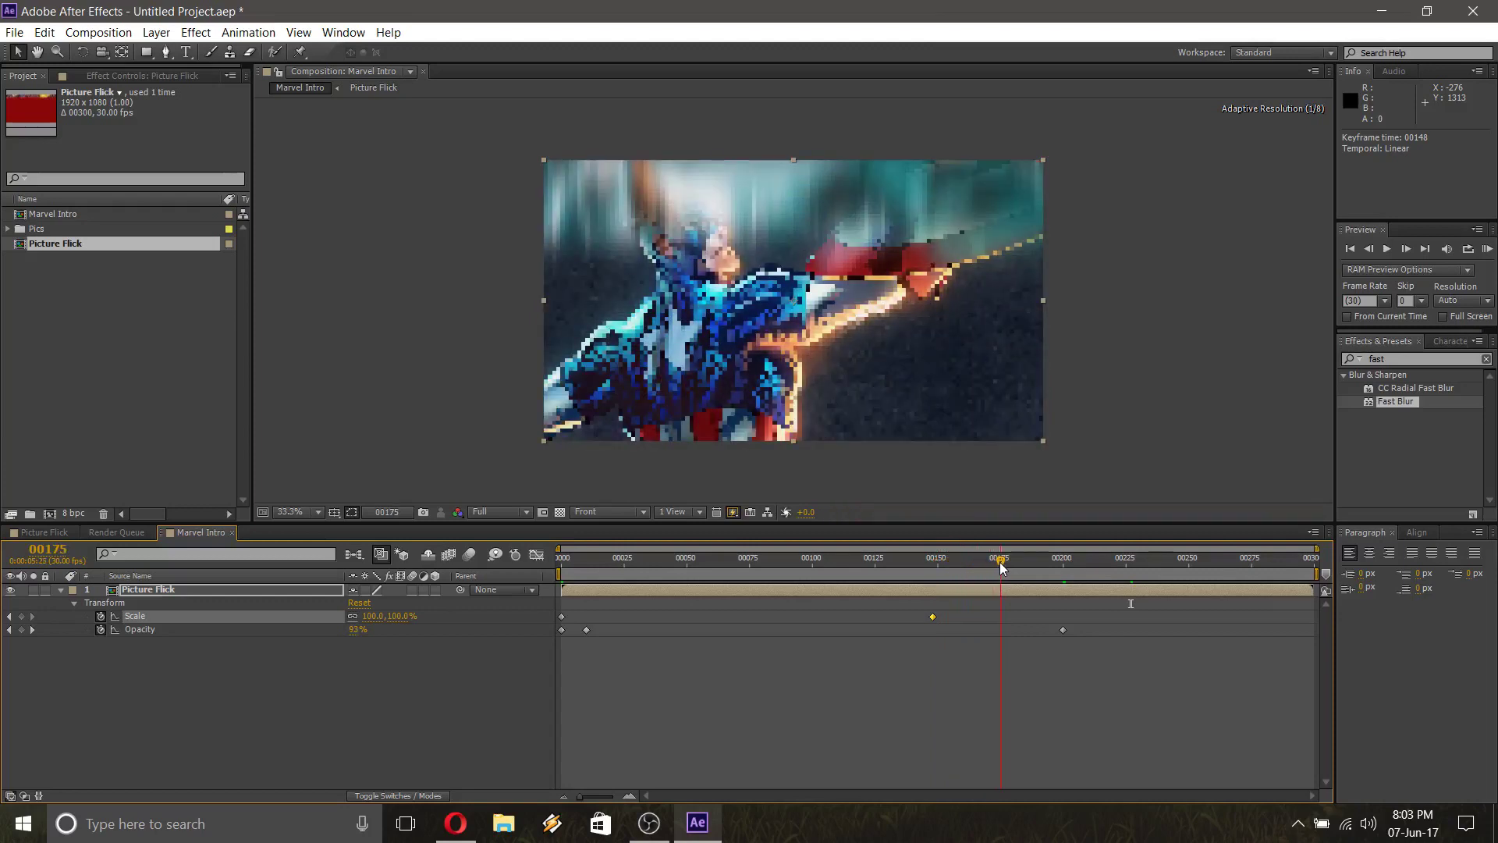
{"action": "left_click_drag", "start_coordinate": [1001, 567], "coordinate": [939, 570]}
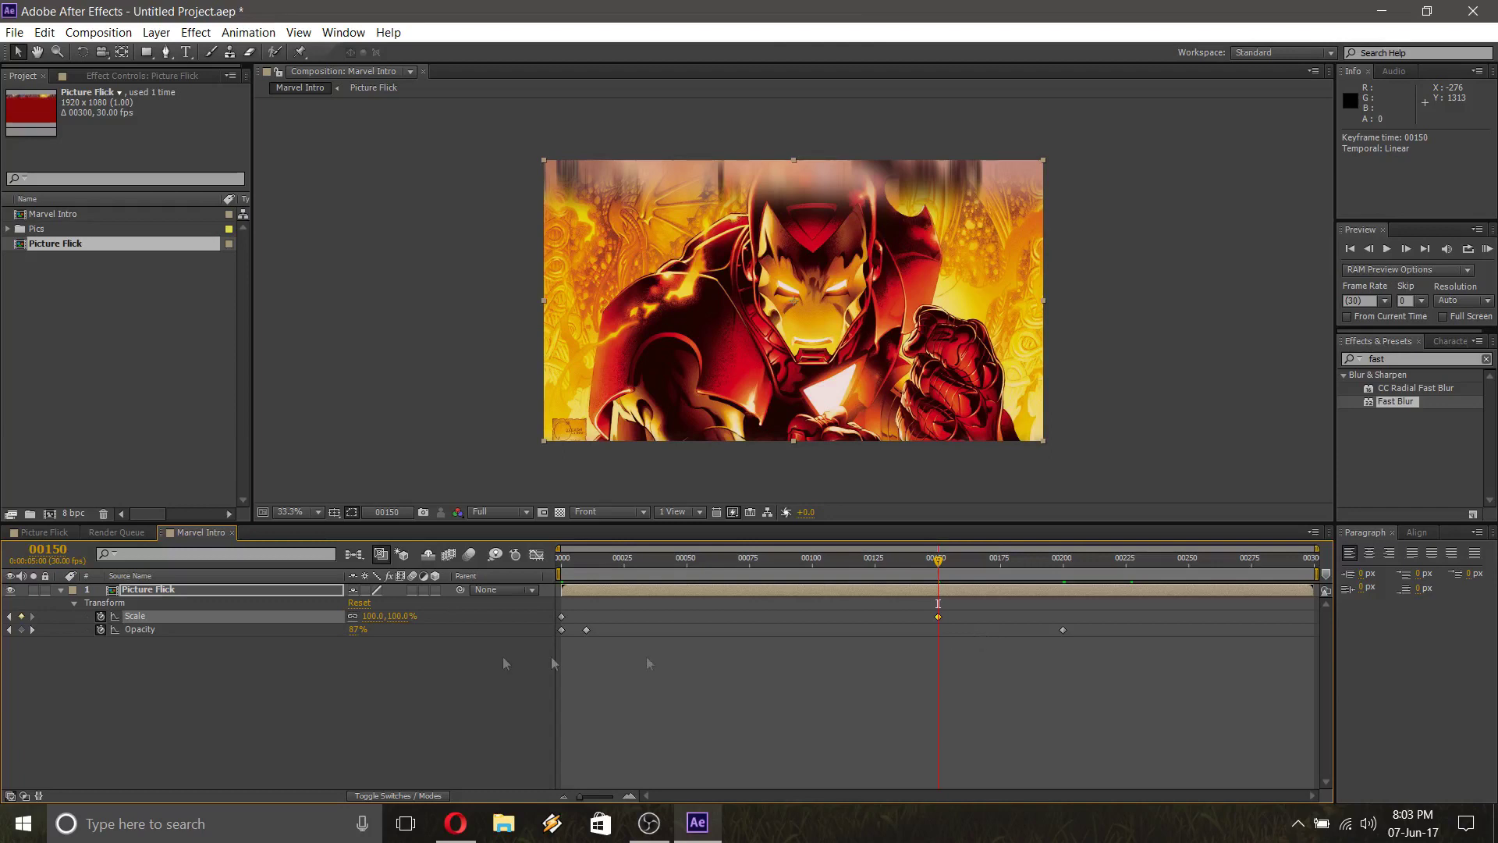
{"action": "left_click", "coordinate": [73, 602]}
{"action": "left_click", "coordinate": [61, 589]}
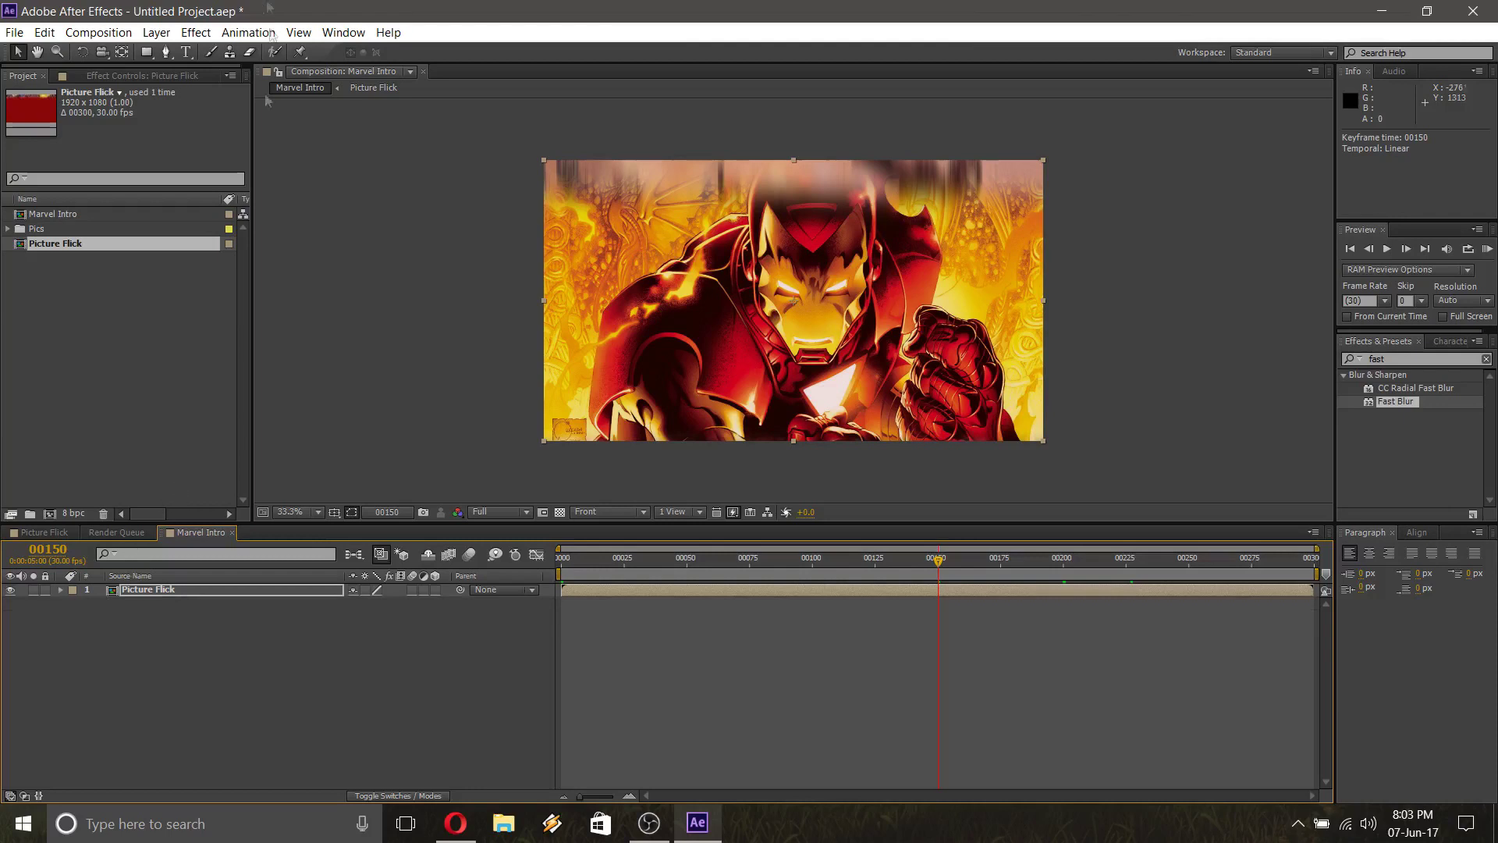
Create a 1920 x 1080 deep red solid layer named "Fade in Background"
{"action": "left_click", "coordinate": [157, 33]}
{"action": "mouse_move", "coordinate": [175, 53]}
{"action": "left_click", "coordinate": [540, 68]}
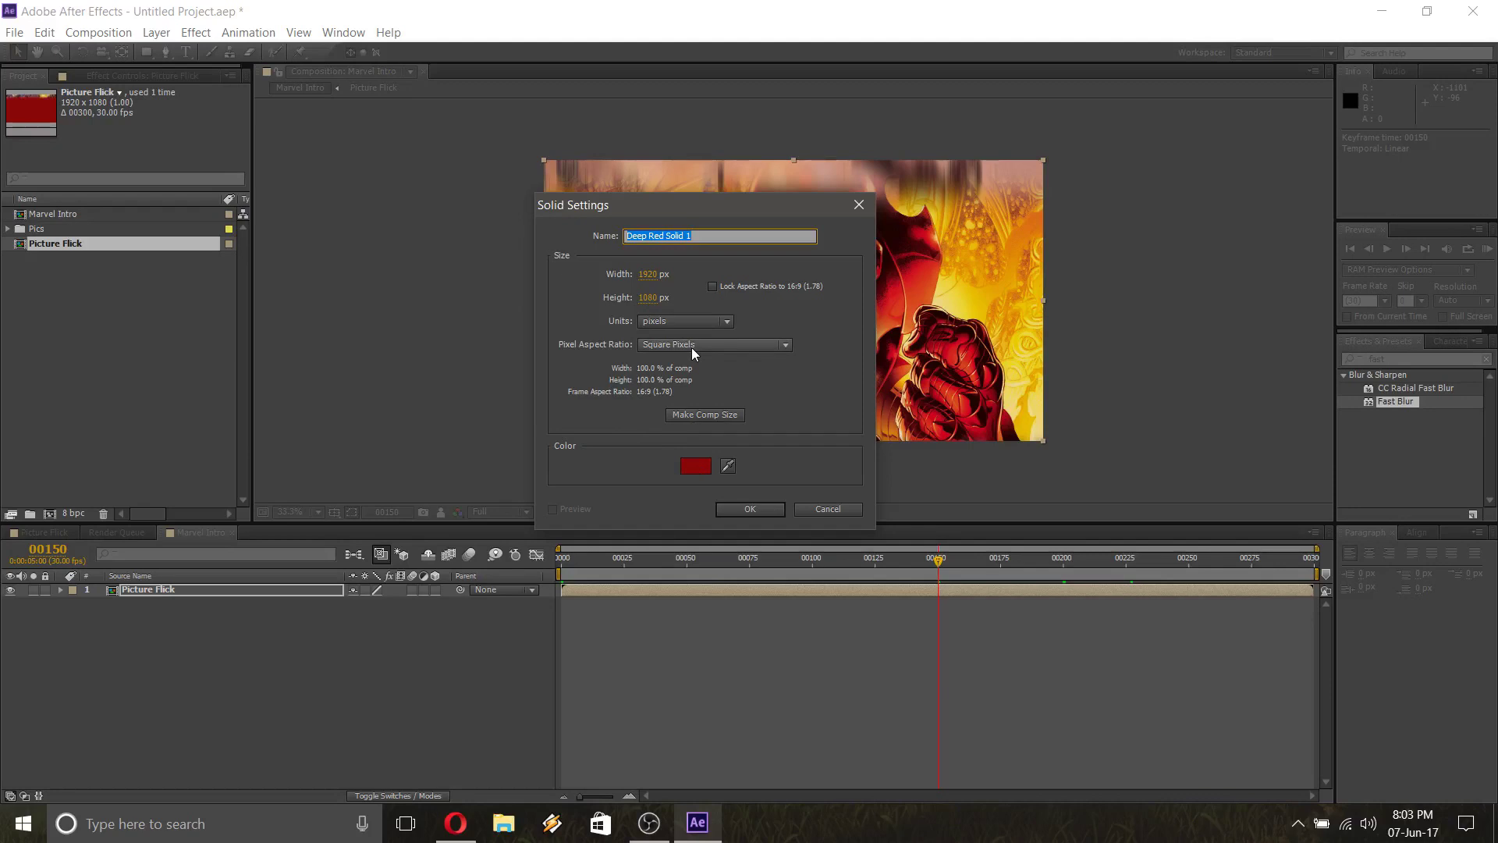
{"action": "type", "text": "Back"}
{"action": "left_click", "coordinate": [692, 345]}
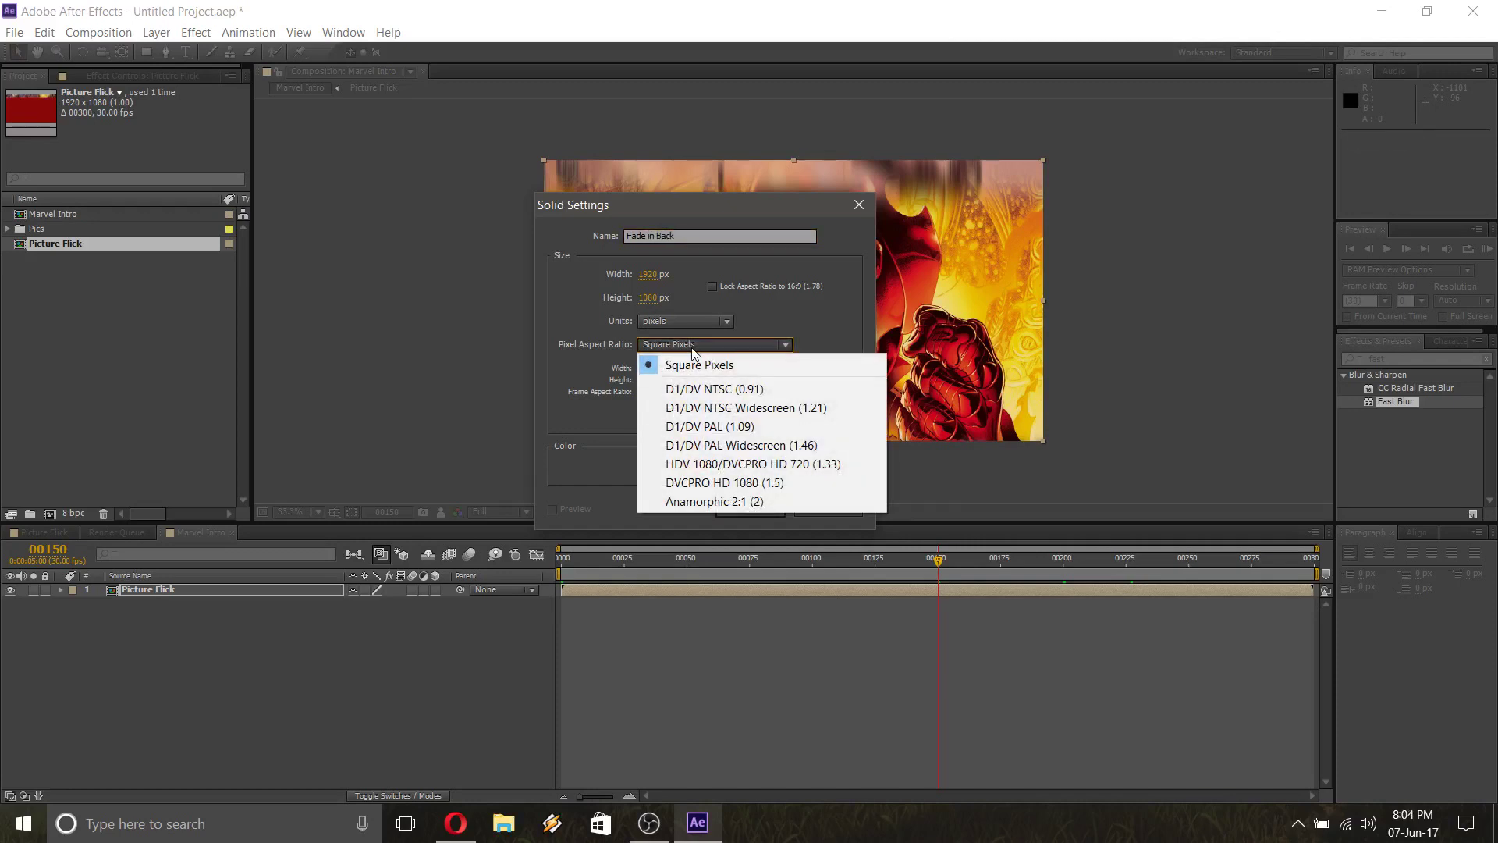
{"action": "left_click", "coordinate": [701, 236]}
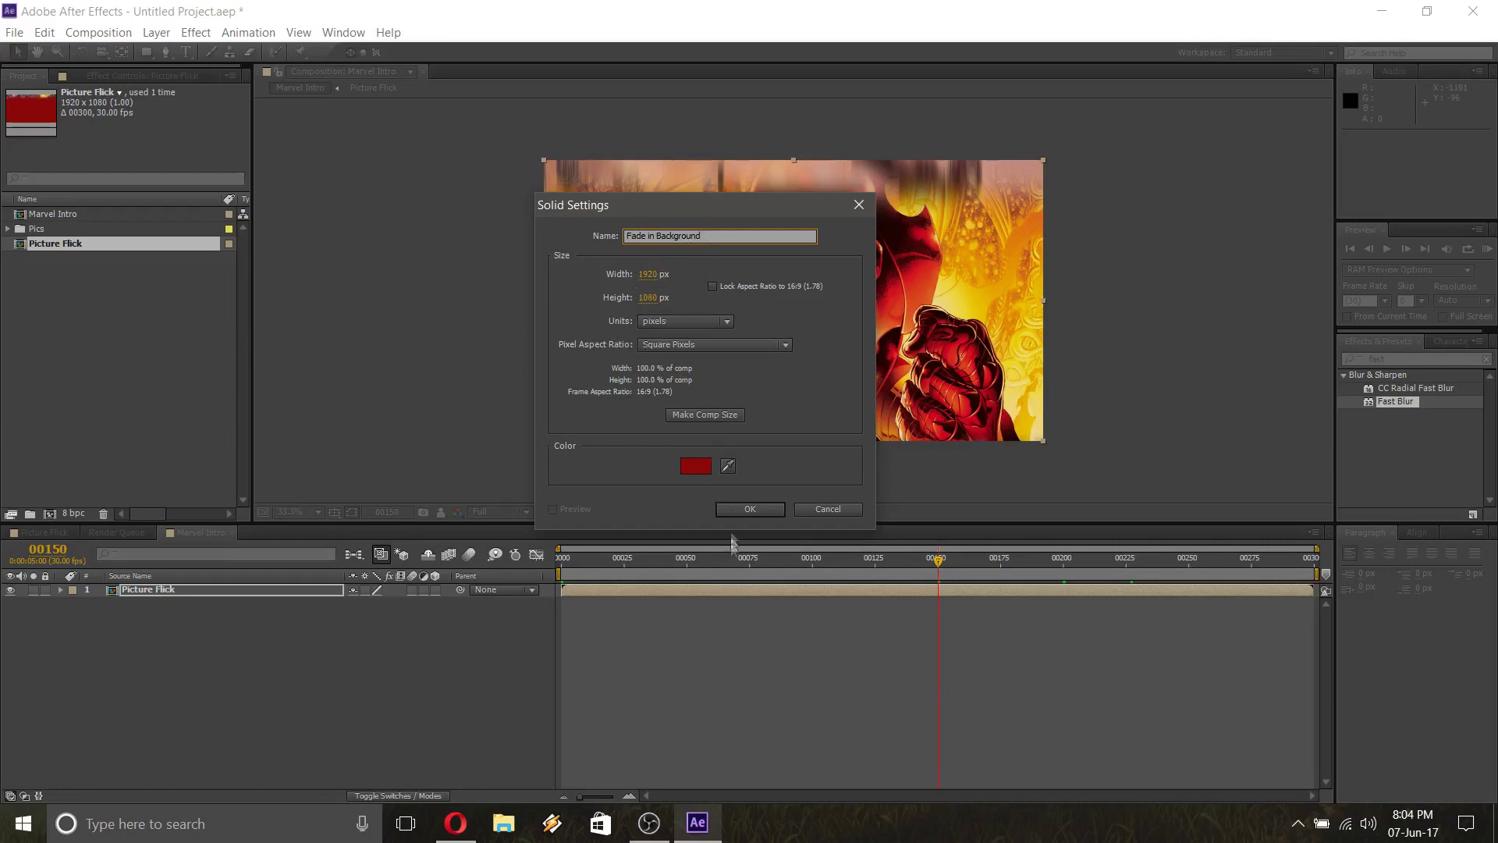
{"action": "left_click", "coordinate": [734, 509]}
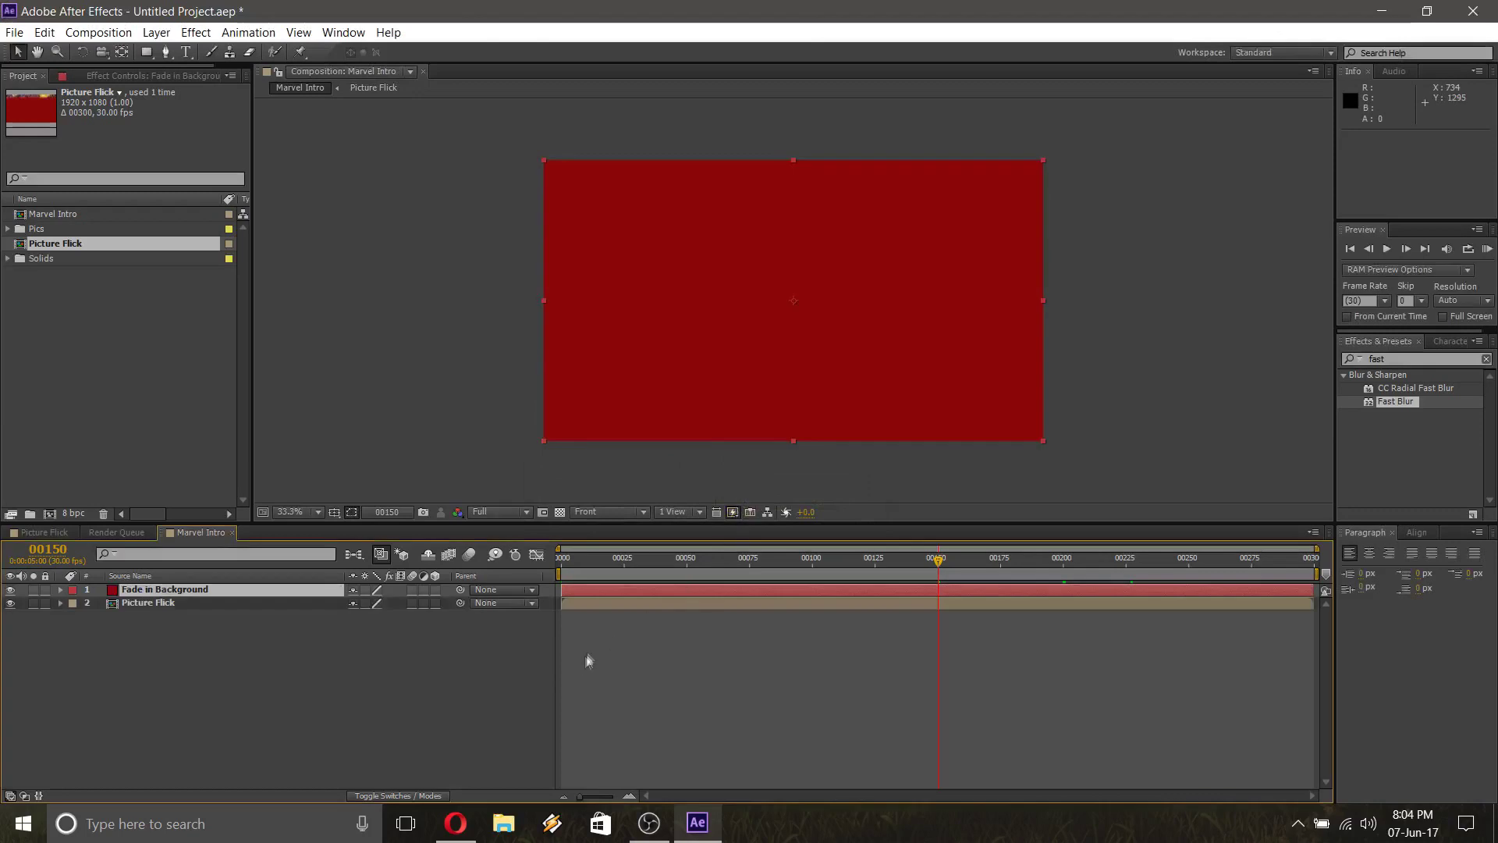
Trim the Fade in Background layer to start at frame 150 and add an opacity keyframe of 0% there
{"action": "left_click_drag", "start_coordinate": [561, 590], "coordinate": [938, 586]}
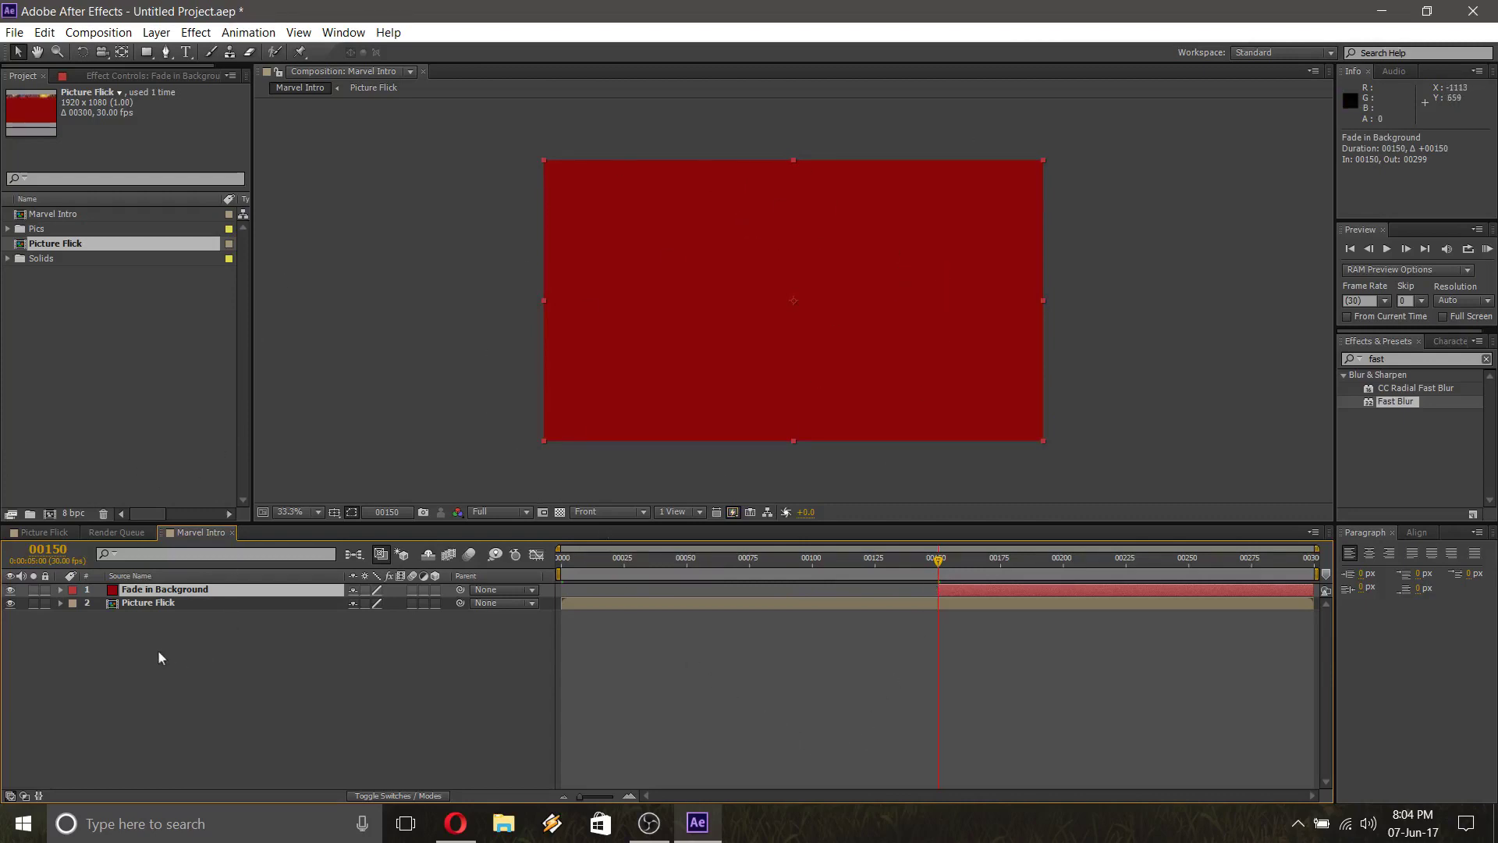
{"action": "key", "text": "t"}
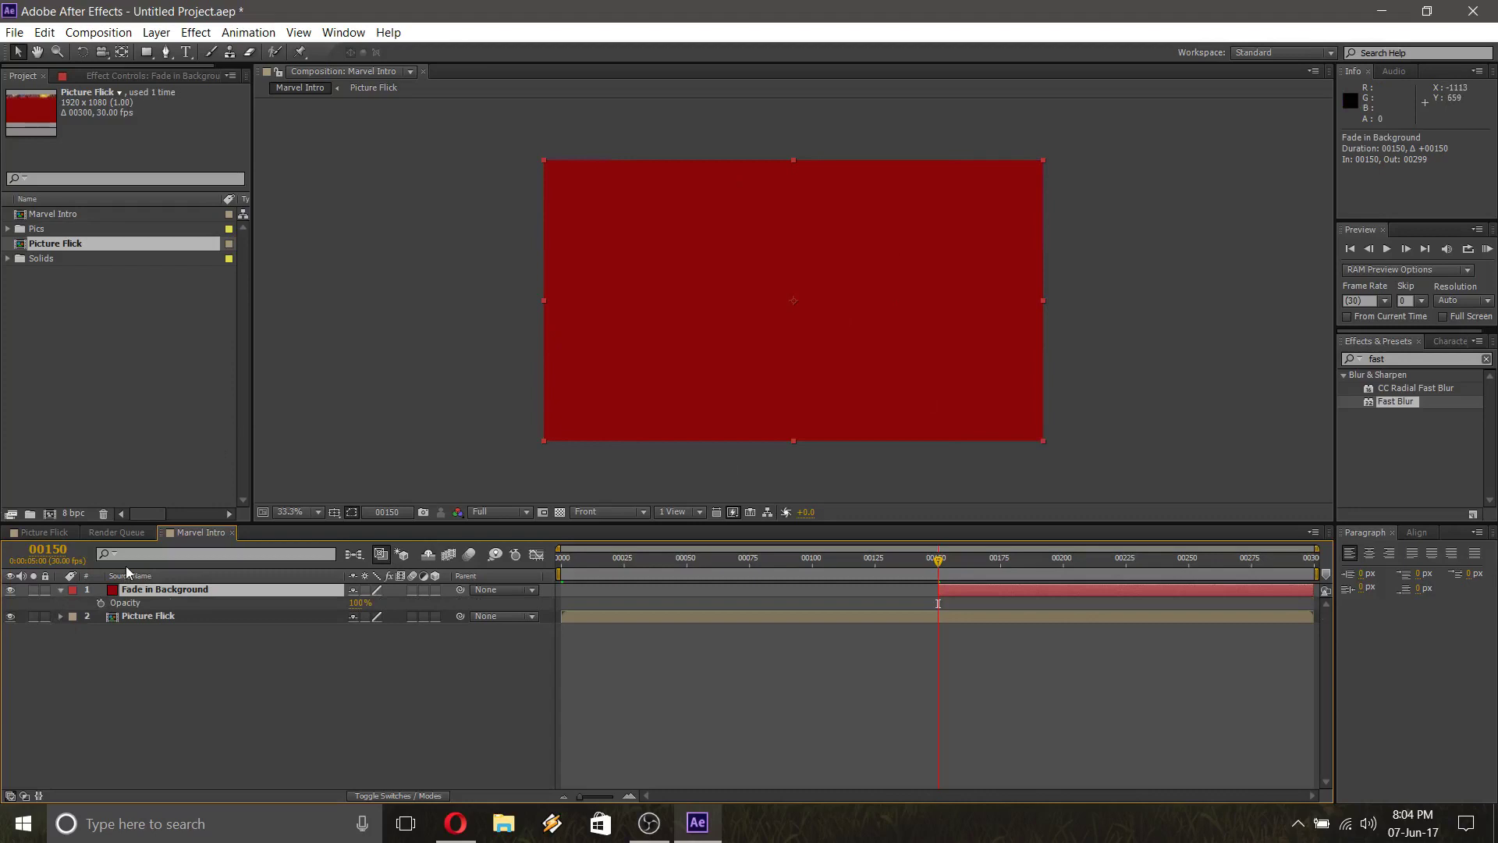
{"action": "left_click", "coordinate": [101, 603]}
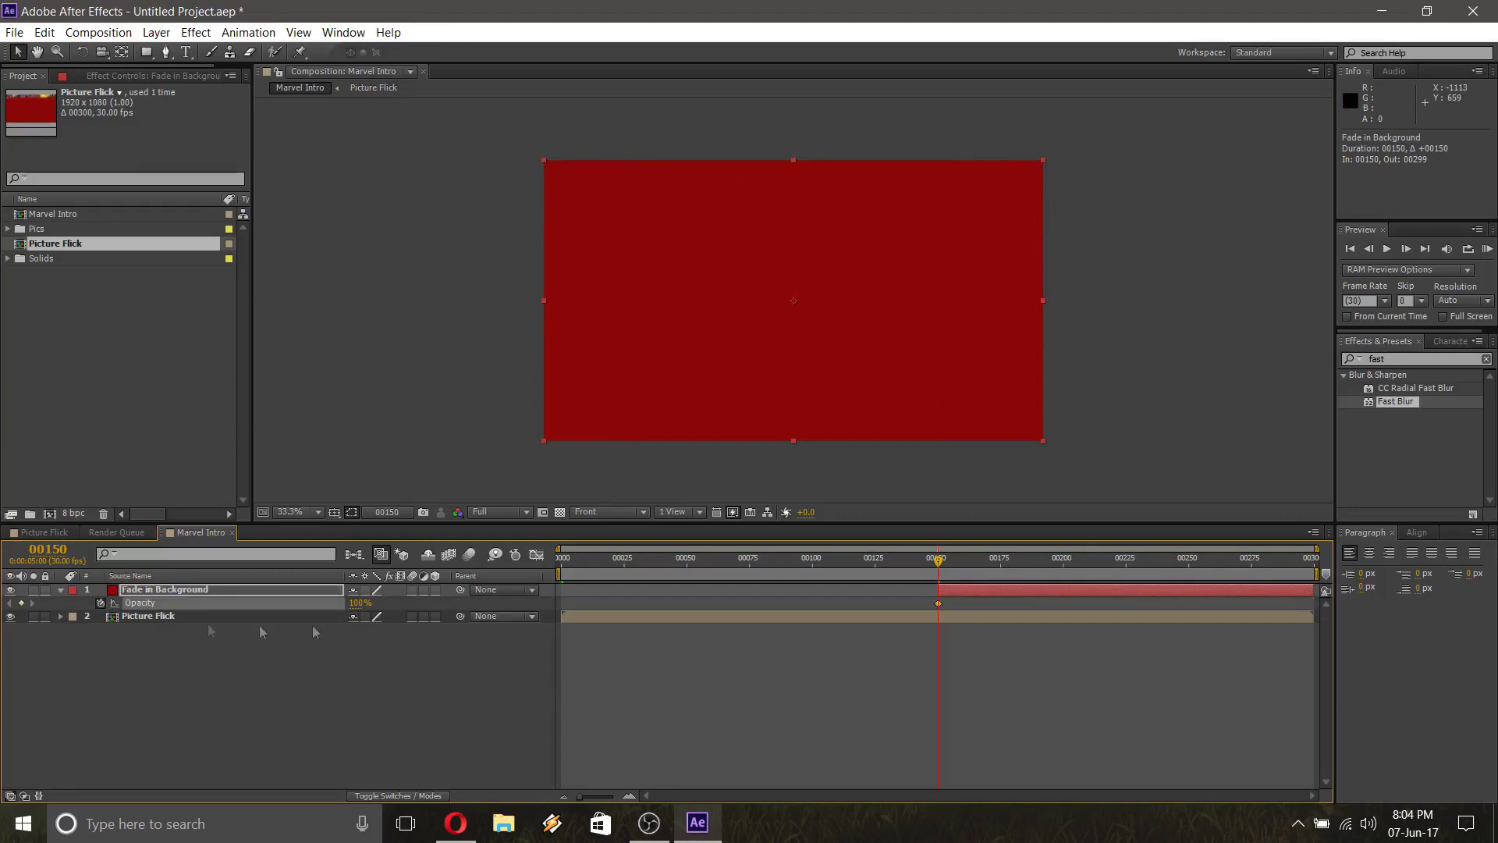
{"action": "left_click", "coordinate": [356, 605]}
{"action": "key", "text": "Return"}
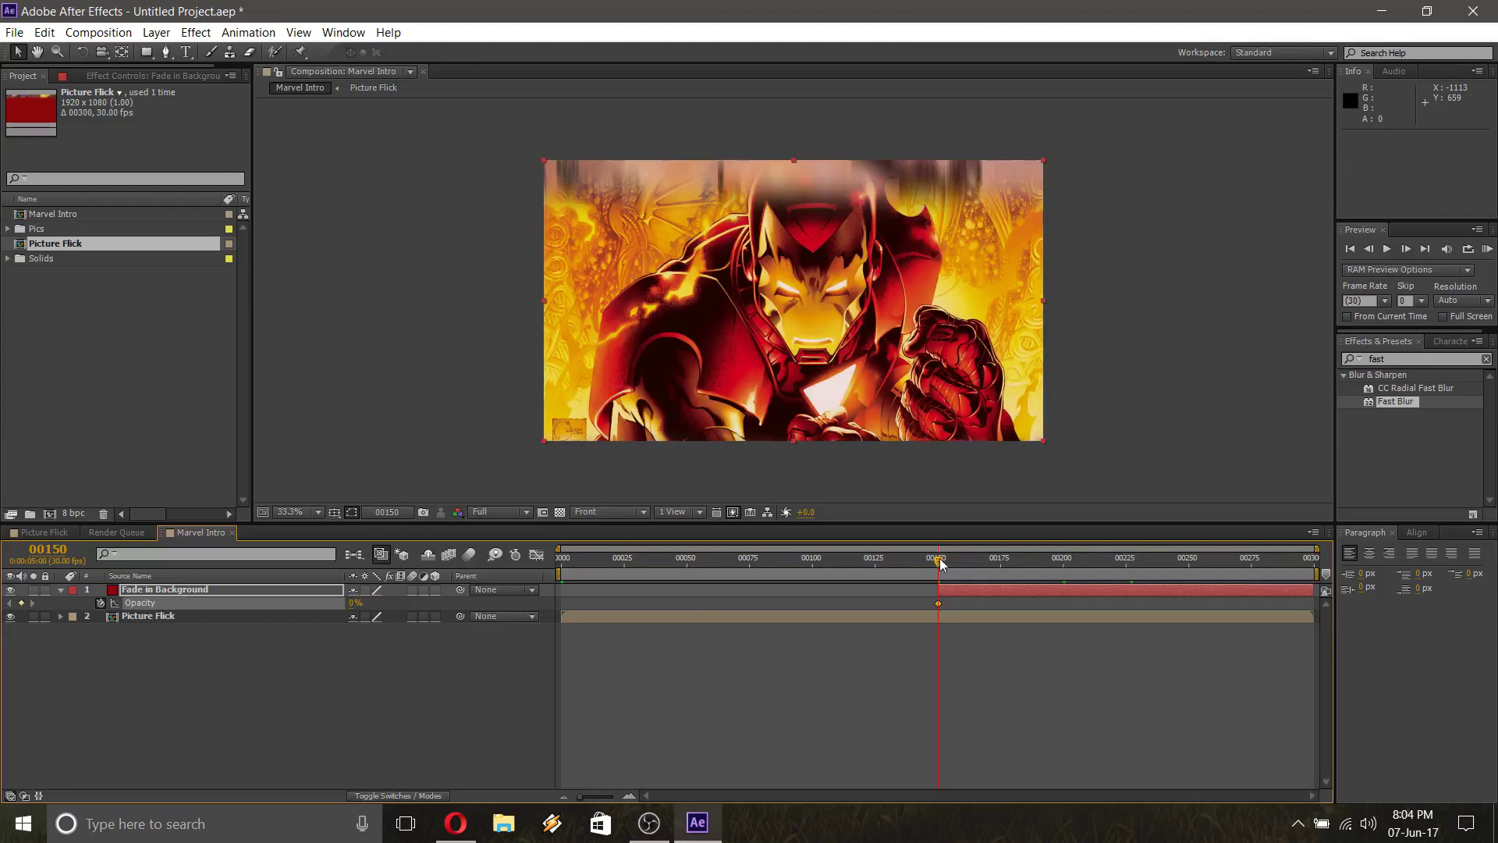
Set the Fade in Background layer's opacity to 100% at frame 200 and scrub through to the end to check it
{"action": "left_click_drag", "start_coordinate": [941, 564], "coordinate": [1067, 592]}
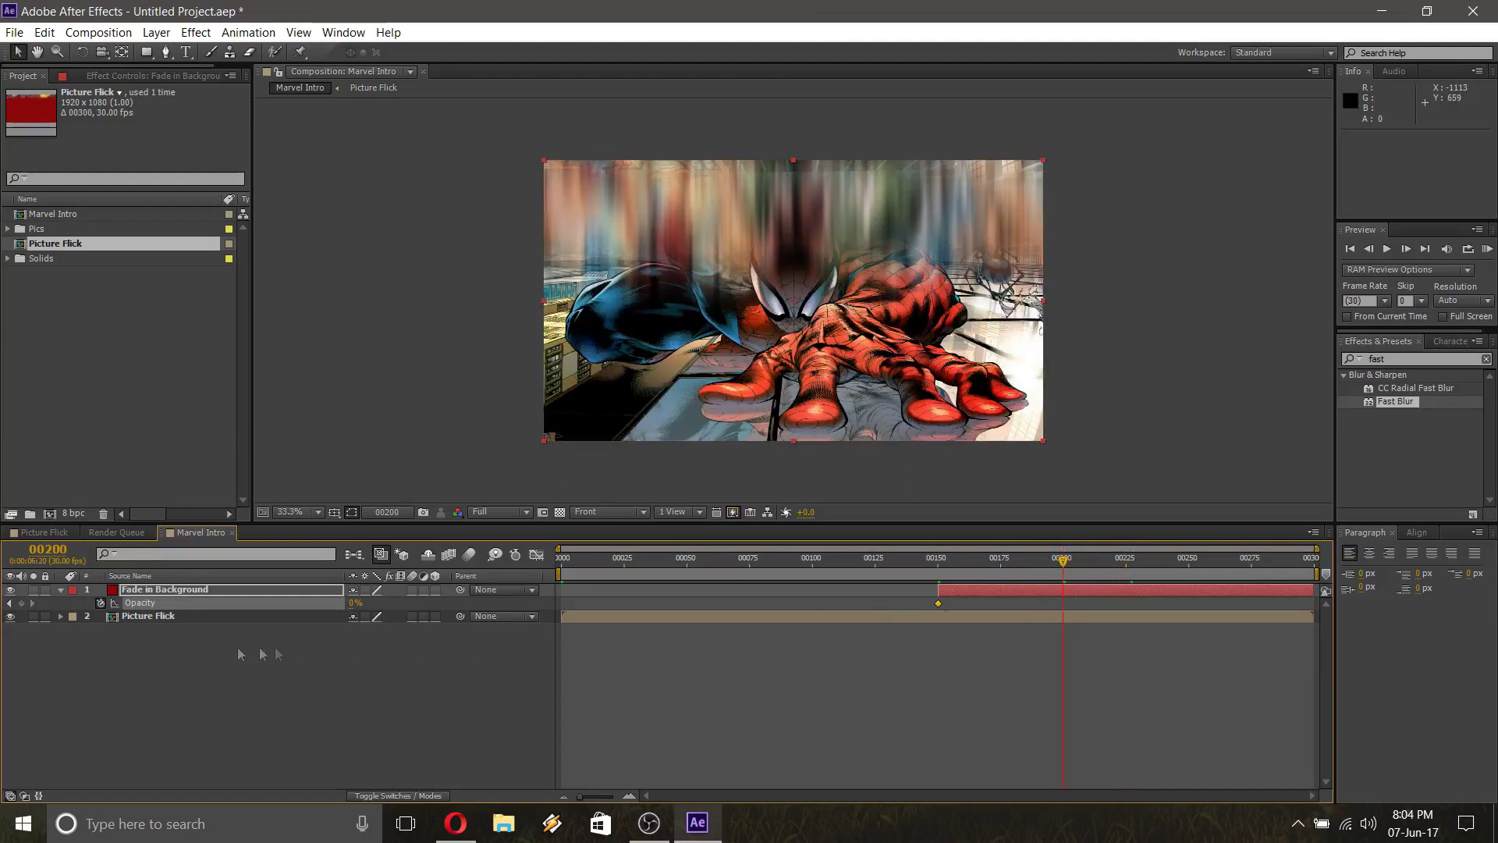
{"action": "left_click", "coordinate": [356, 603]}
{"action": "type", "text": "100"}
{"action": "key", "text": "Return"}
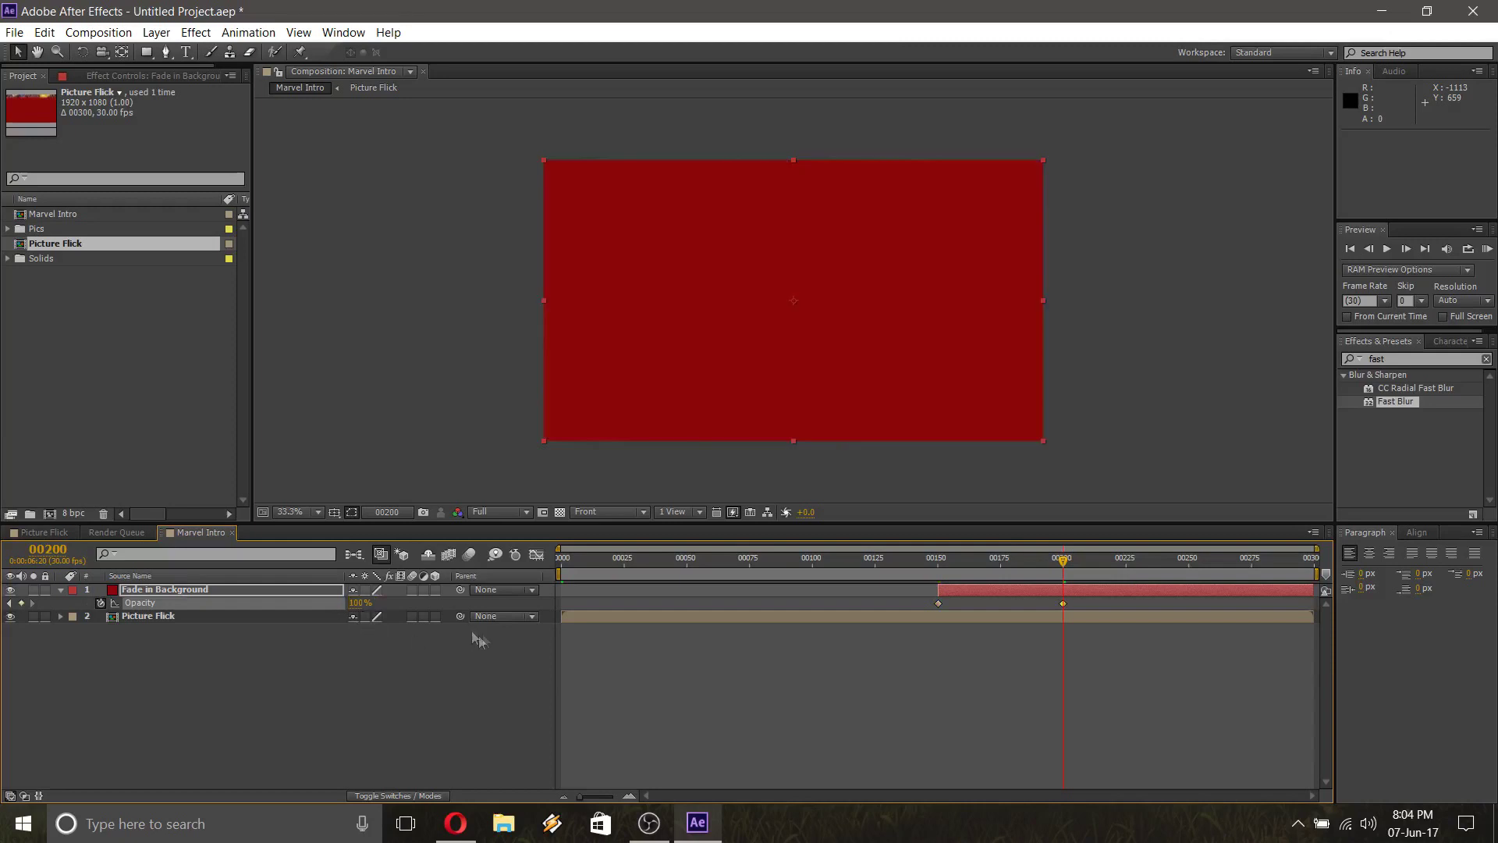
{"action": "left_click_drag", "start_coordinate": [1061, 561], "coordinate": [1302, 572]}
{"action": "left_click", "coordinate": [1066, 574]}
{"action": "key", "text": "space"}
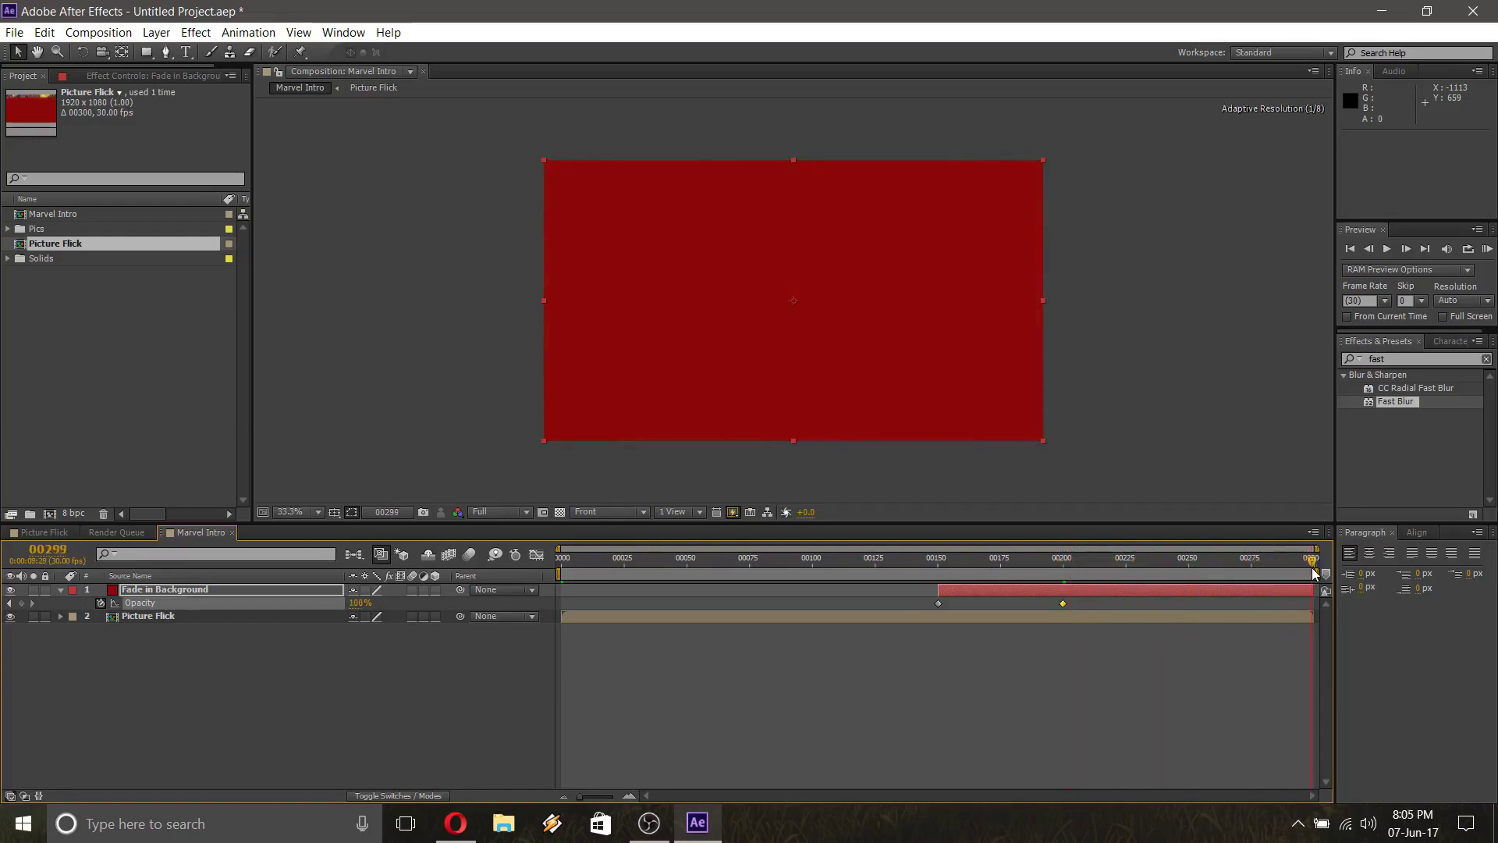
{"action": "left_click_drag", "start_coordinate": [1168, 575], "coordinate": [1067, 576]}
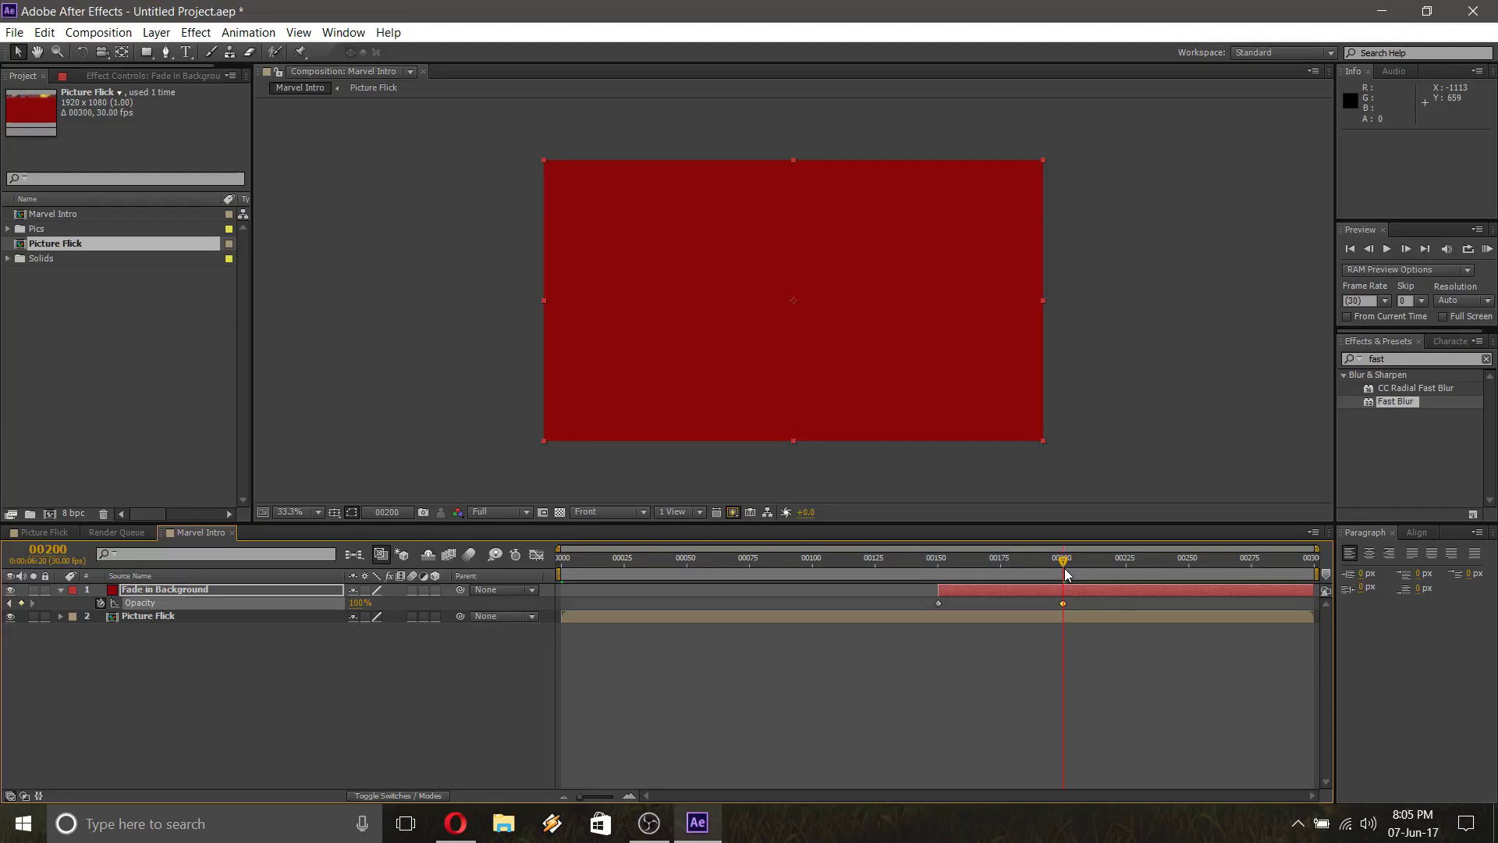
Create an empty text layer above Fade in Background and trim it to start at frame 150
{"action": "left_click_drag", "start_coordinate": [1068, 575], "coordinate": [941, 569]}
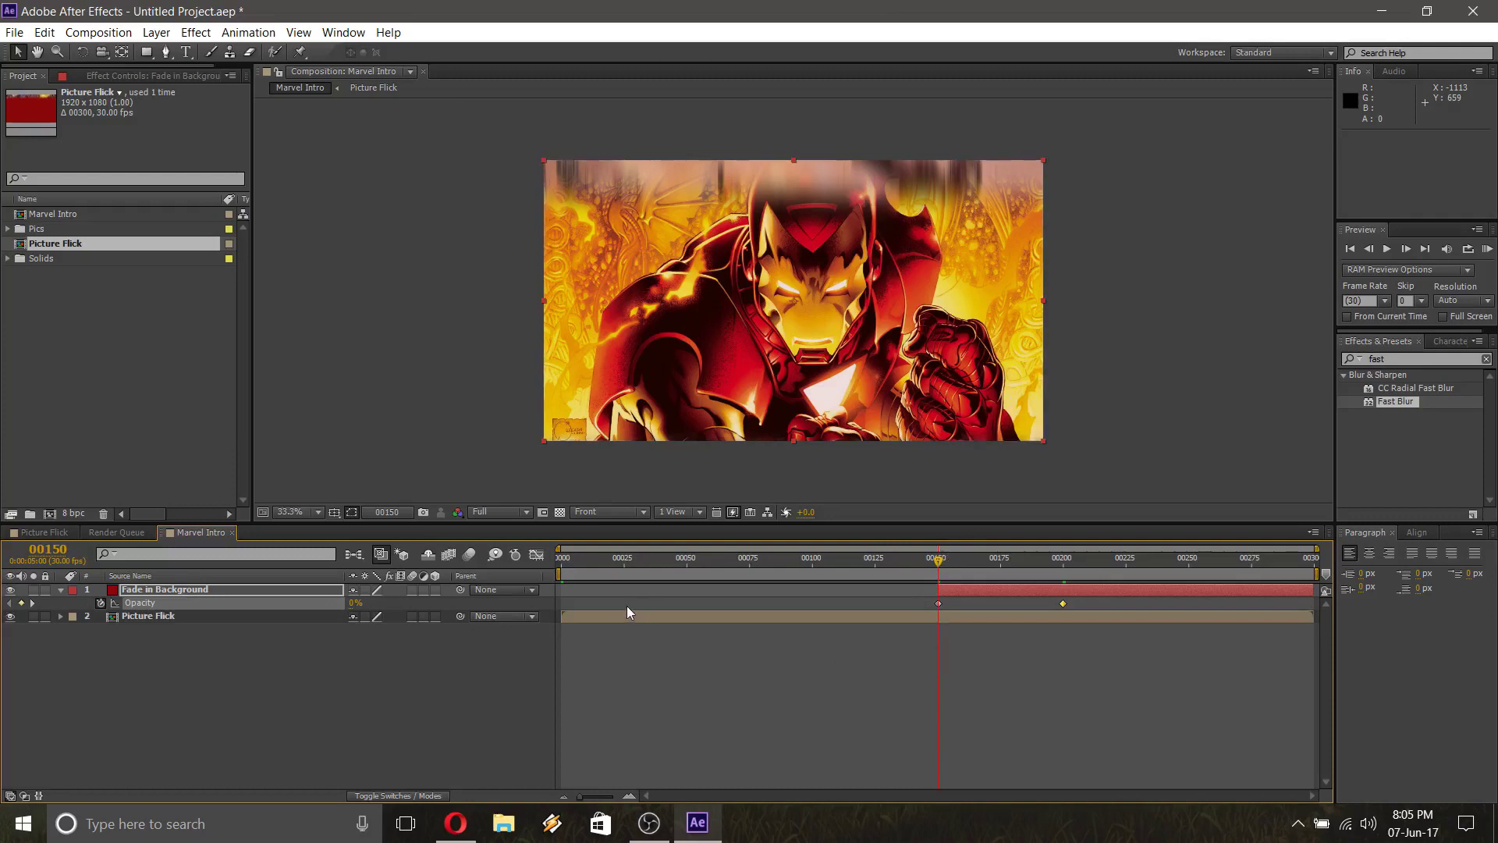
{"action": "left_click", "coordinate": [60, 590]}
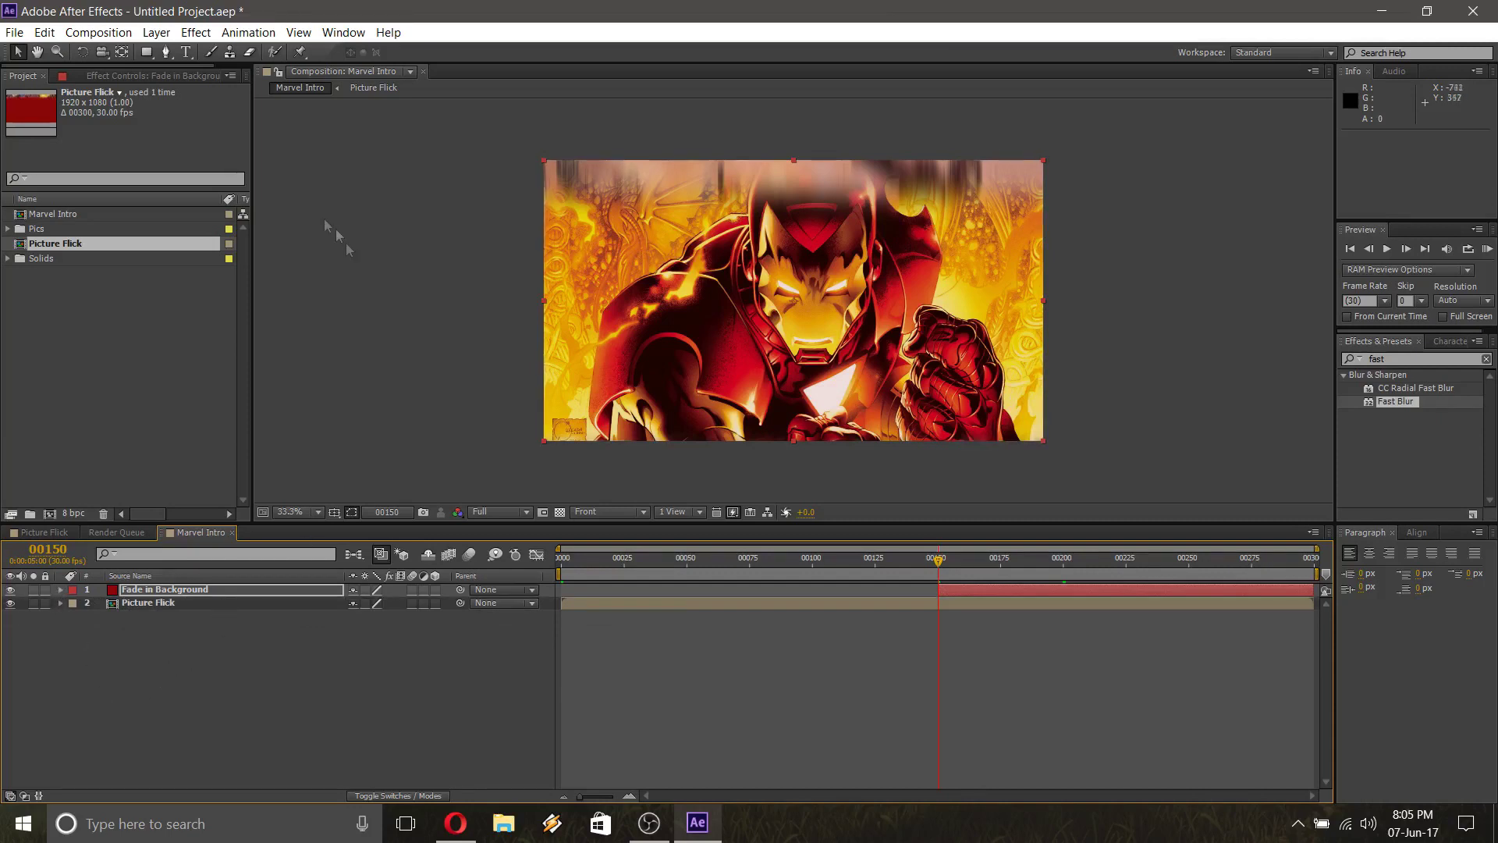
{"action": "left_click", "coordinate": [157, 32]}
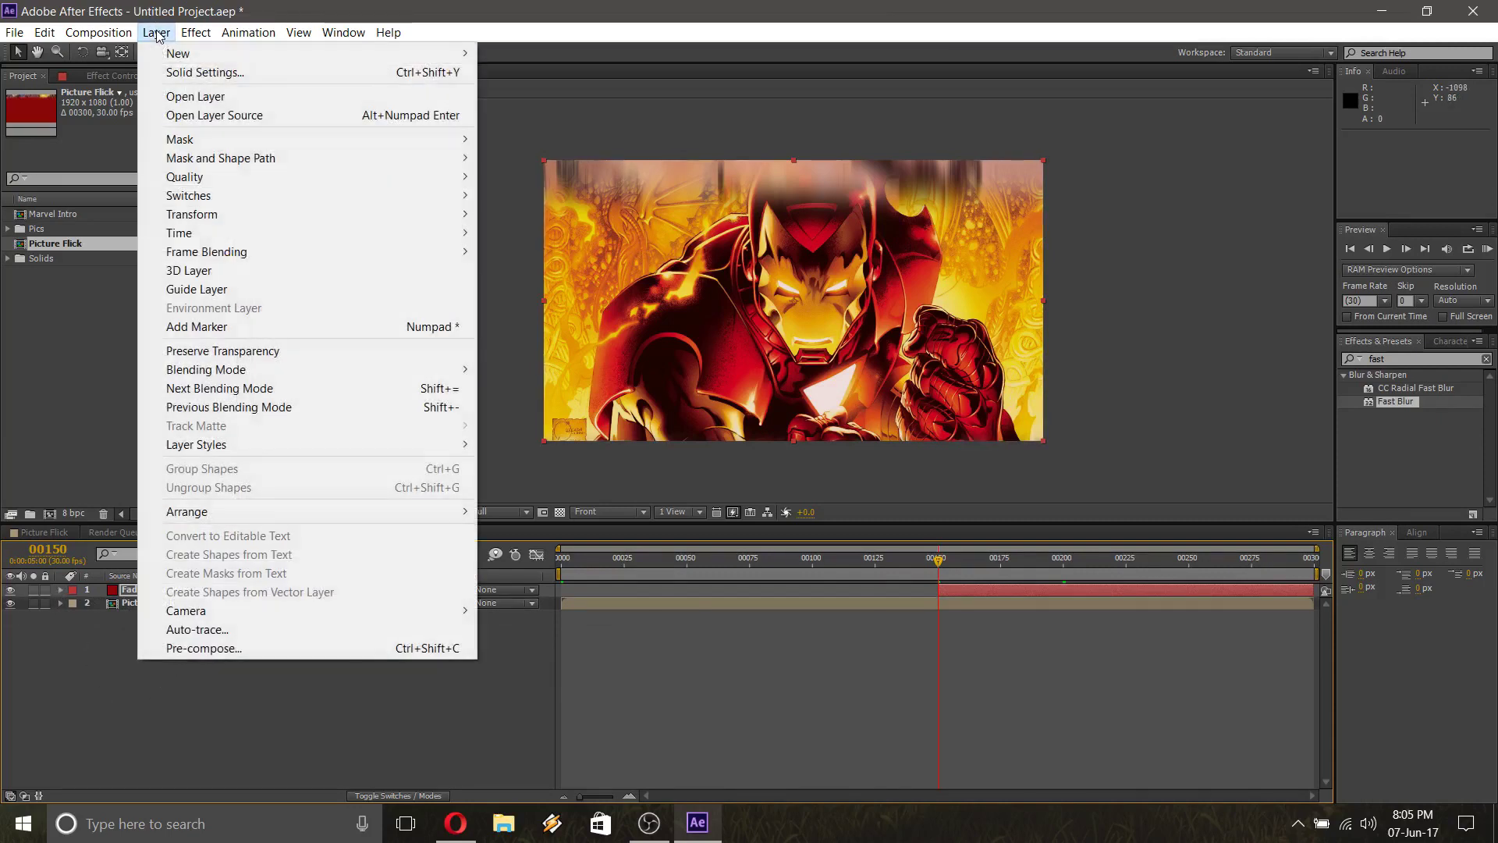
{"action": "mouse_move", "coordinate": [185, 56]}
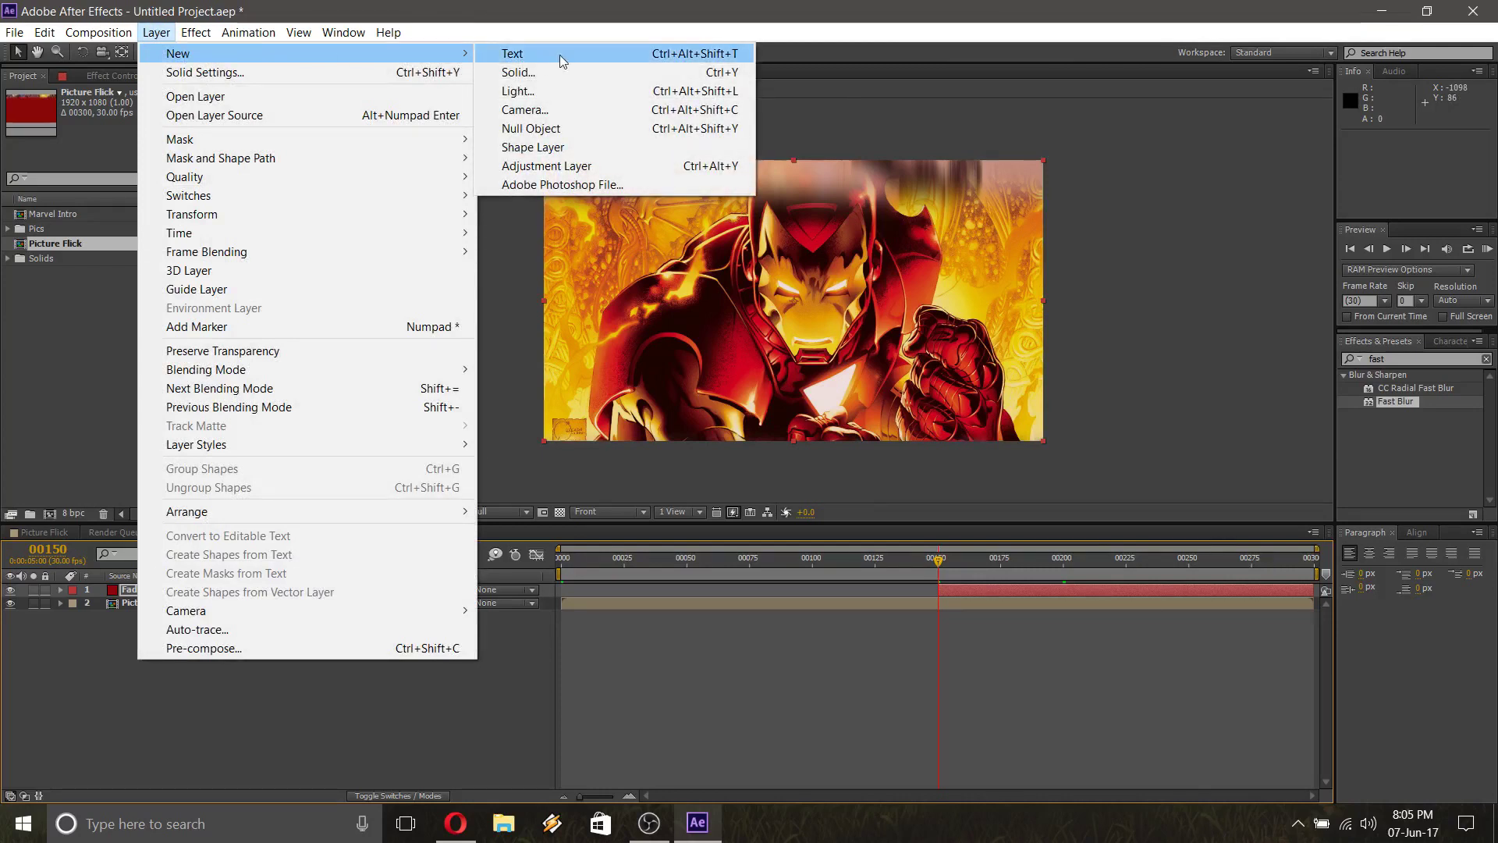
{"action": "left_click", "coordinate": [560, 55]}
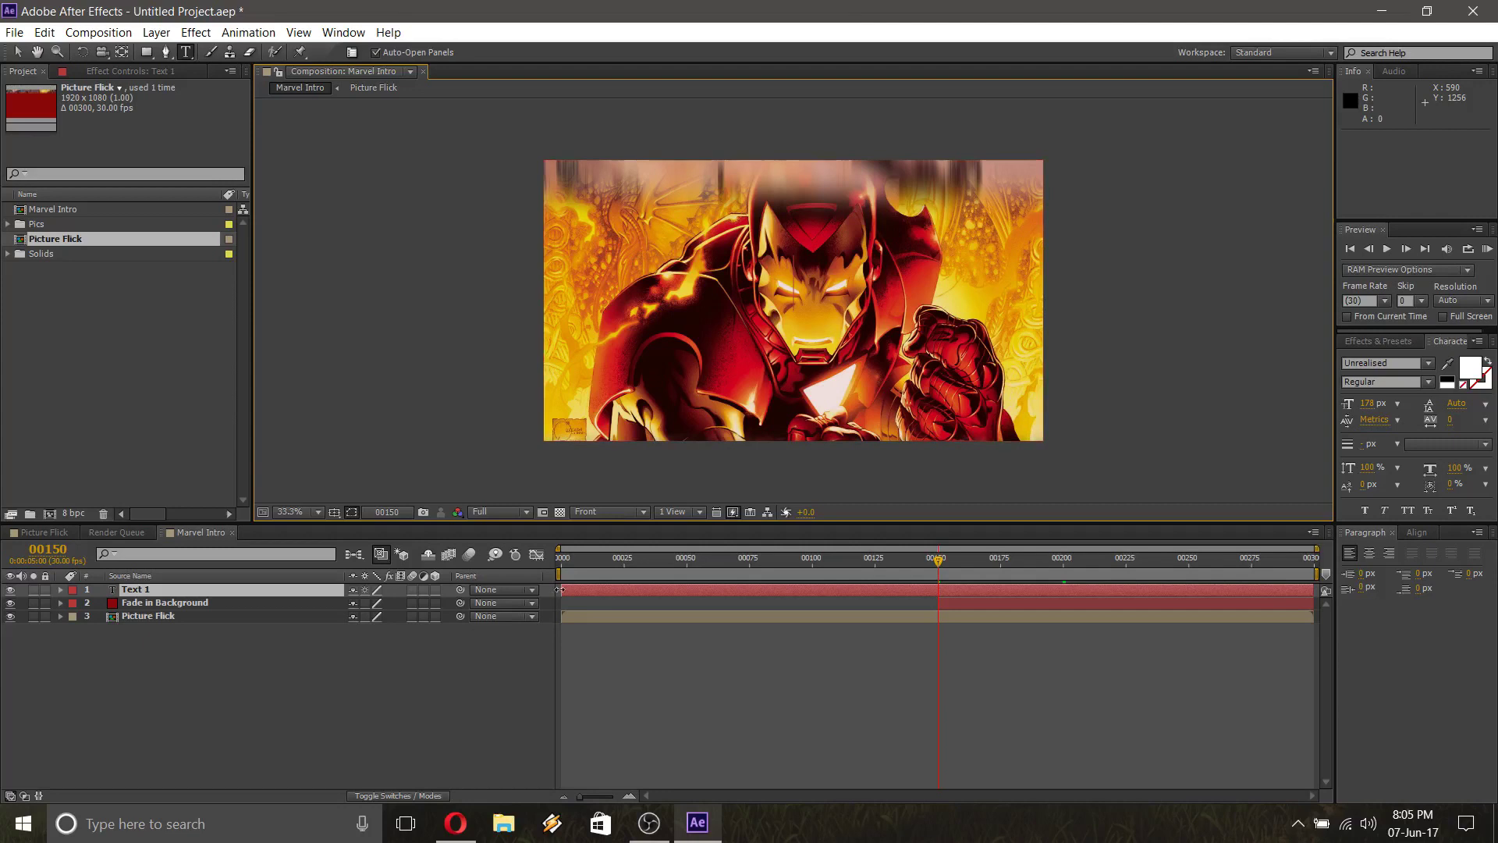
{"action": "left_click_drag", "start_coordinate": [563, 589], "coordinate": [941, 587]}
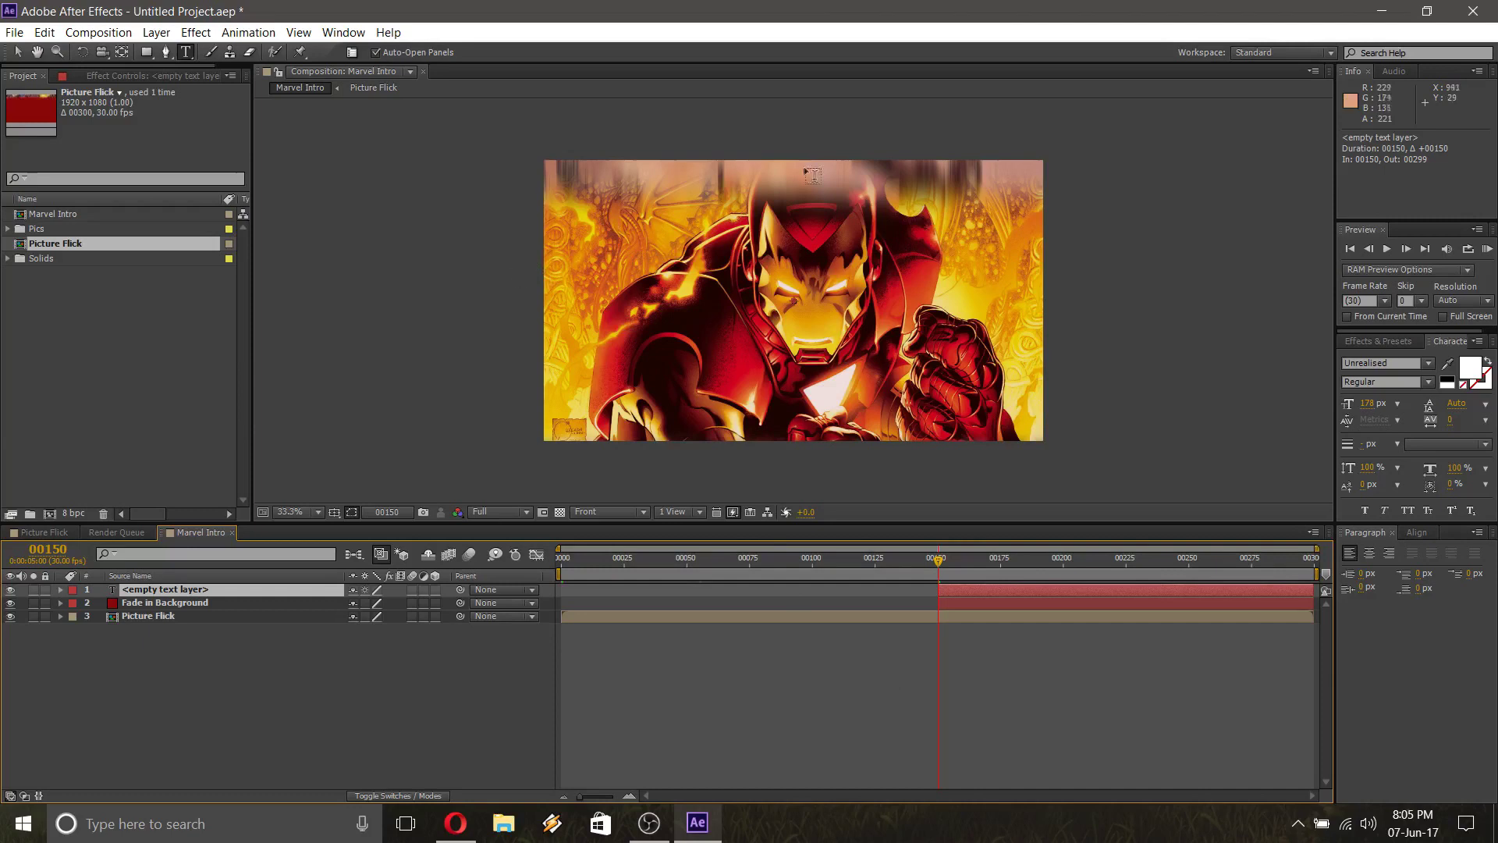
Add another text layer in the upper-left part of the frame, centre its paragraph alignment and enter "MARVEL" as the text
{"action": "left_click", "coordinate": [669, 261]}
{"action": "left_click", "coordinate": [1372, 554]}
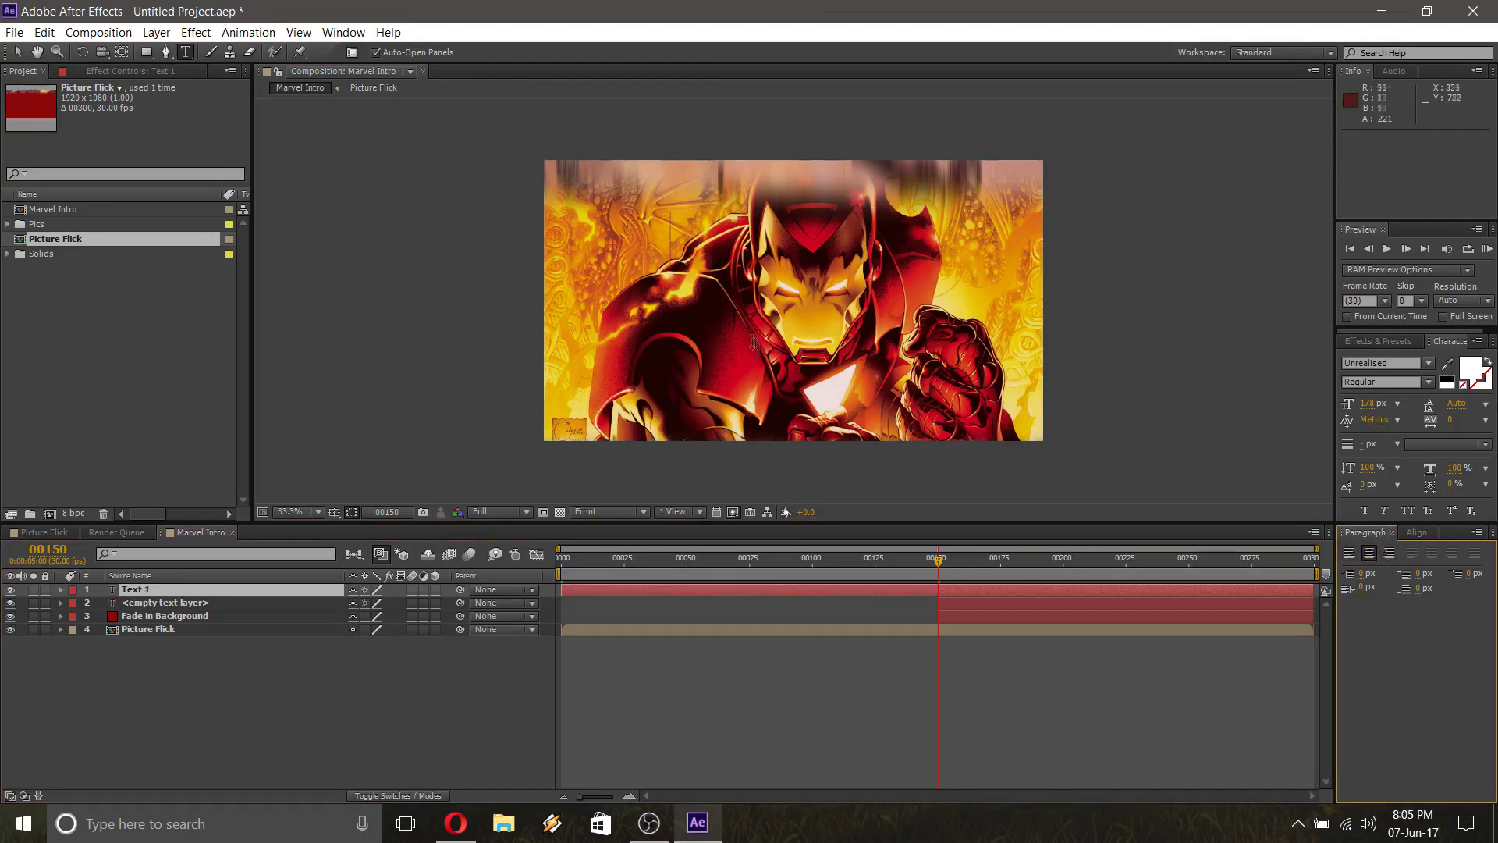
{"action": "left_click", "coordinate": [715, 282]}
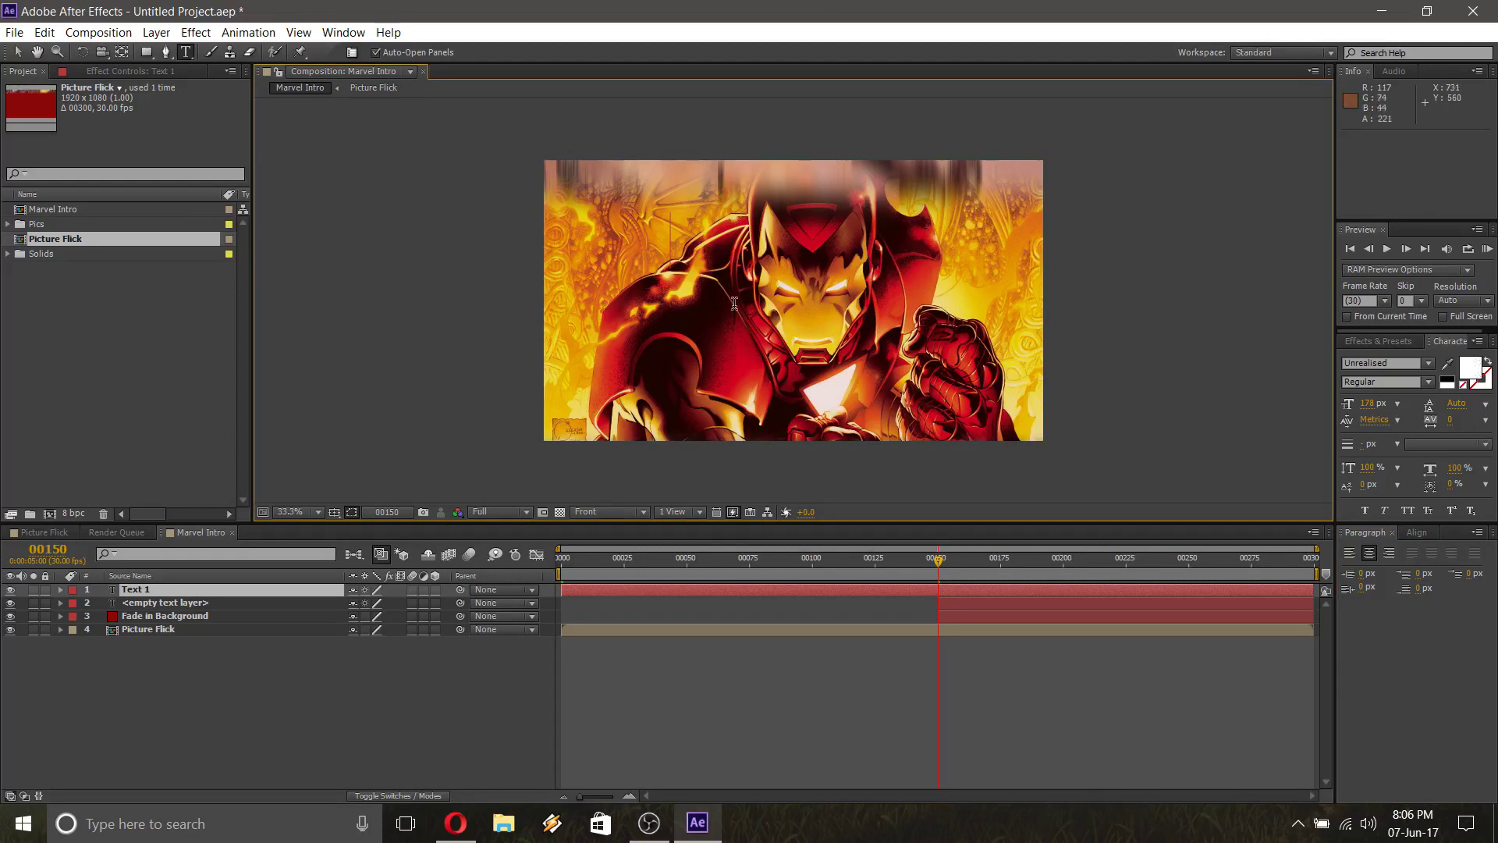
{"action": "type", "text": "MAR"}
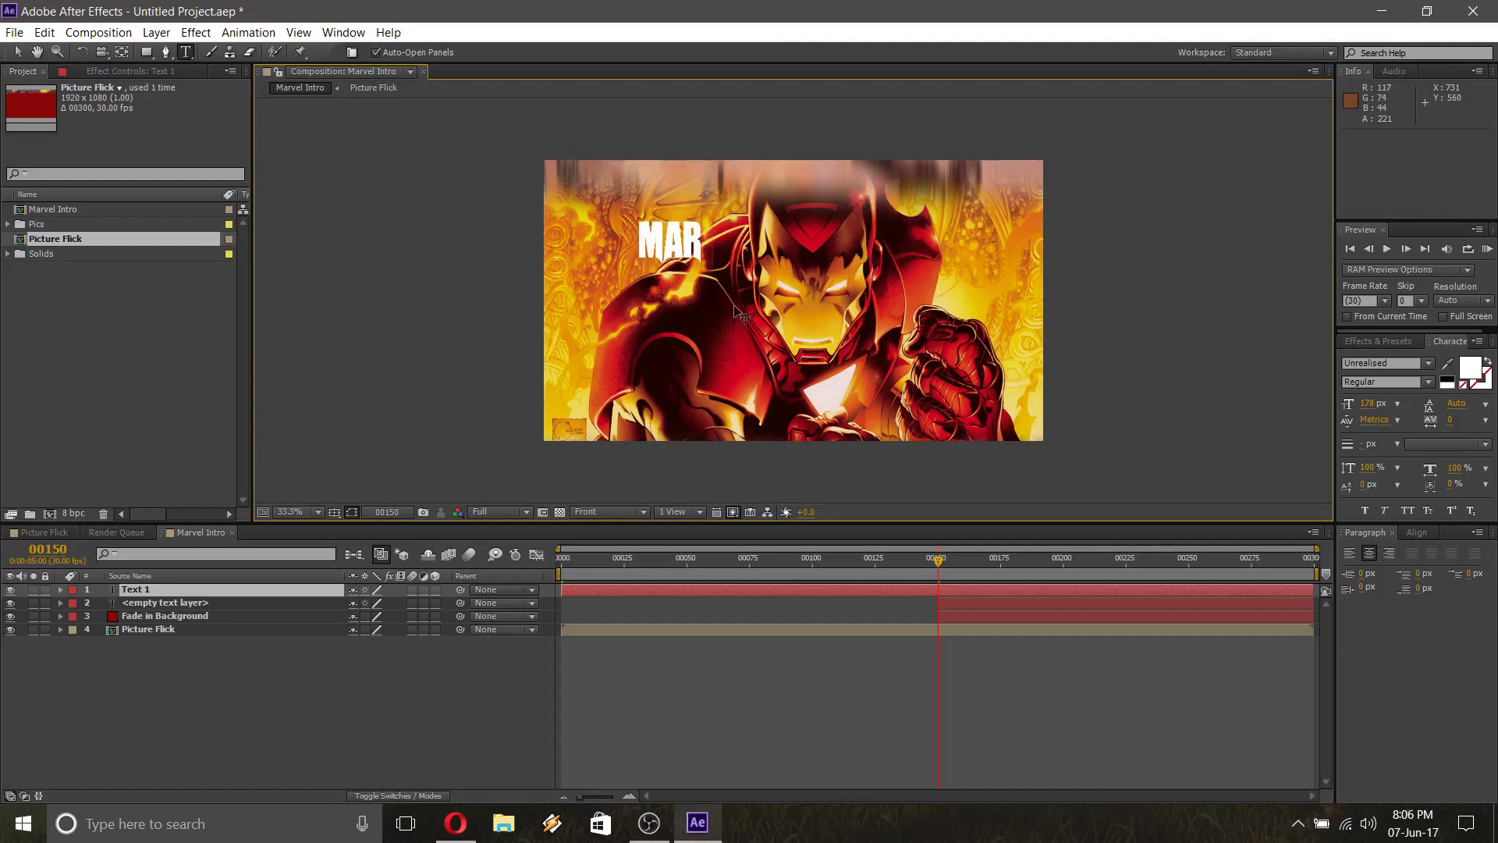
{"action": "type", "text": "VEK="}
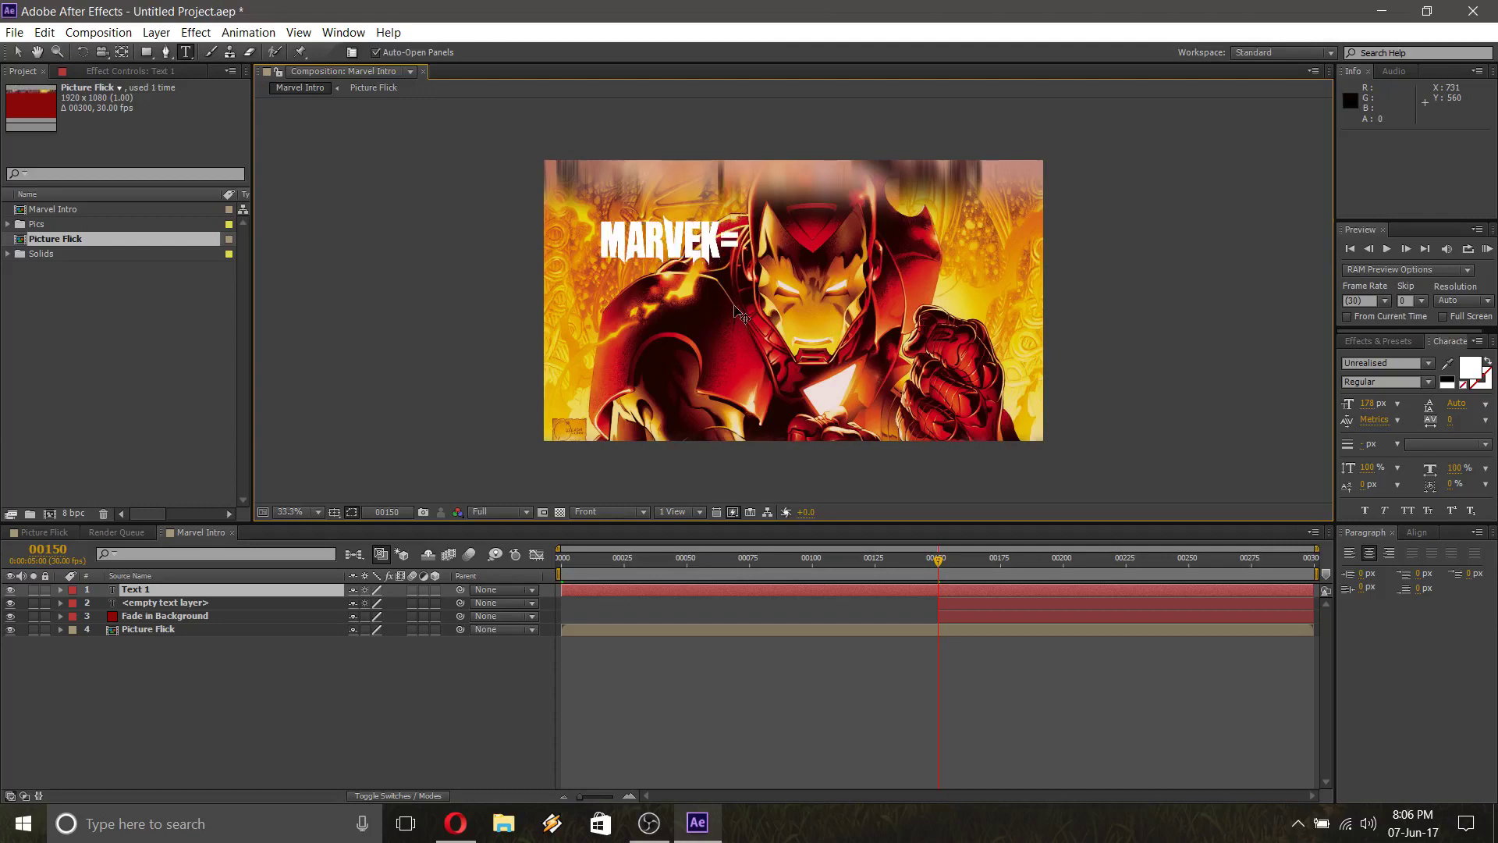
{"action": "key", "text": "BackSpace"}
{"action": "key", "text": "BackSpace"}
{"action": "type", "text": "L"}
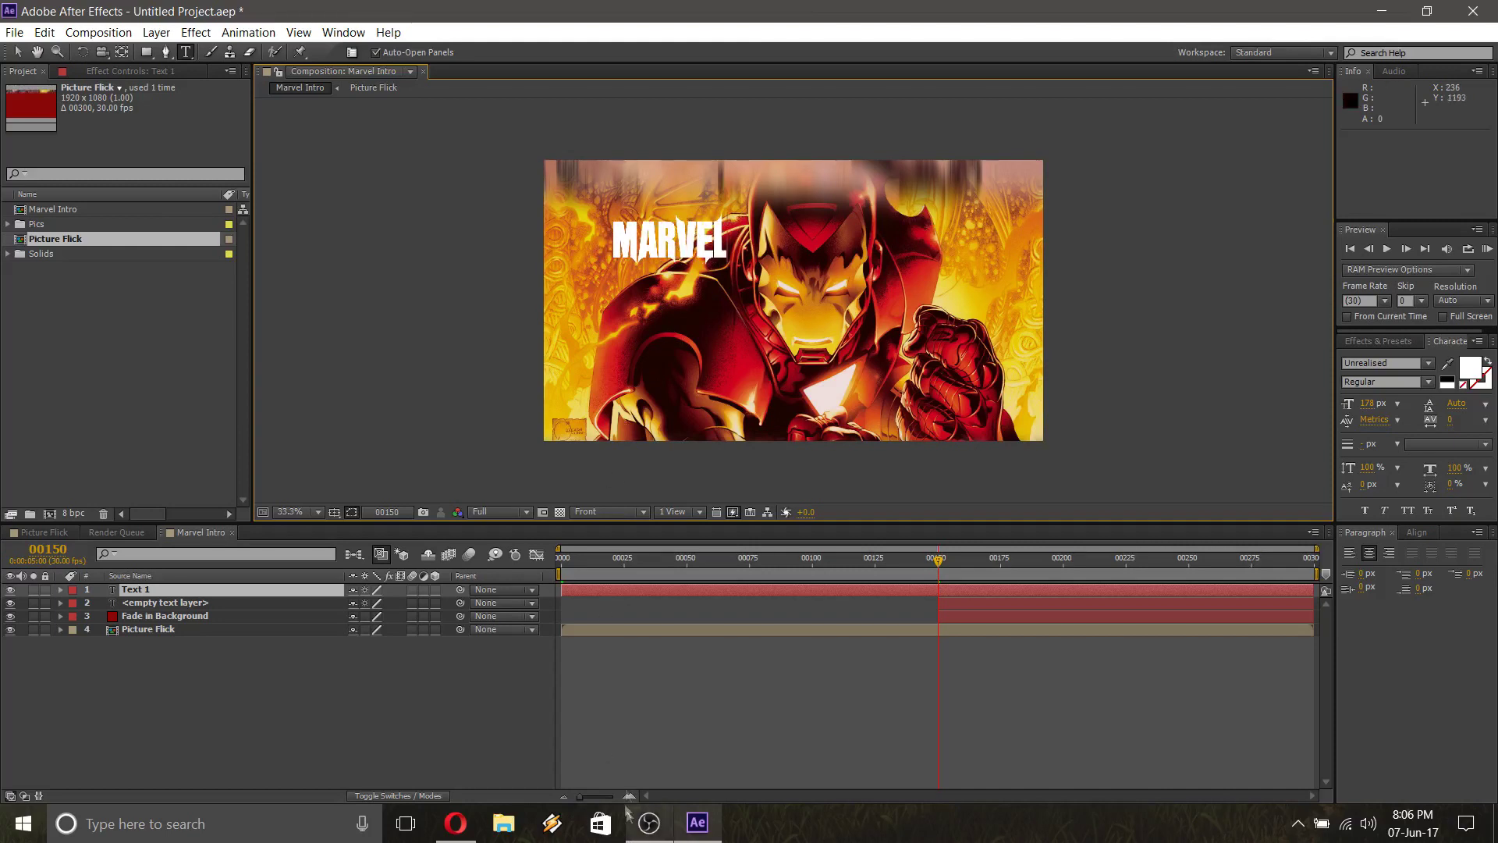
Enlarge the MARVEL title to about 290% and place it in the middle of the frame
{"action": "left_click", "coordinate": [17, 52]}
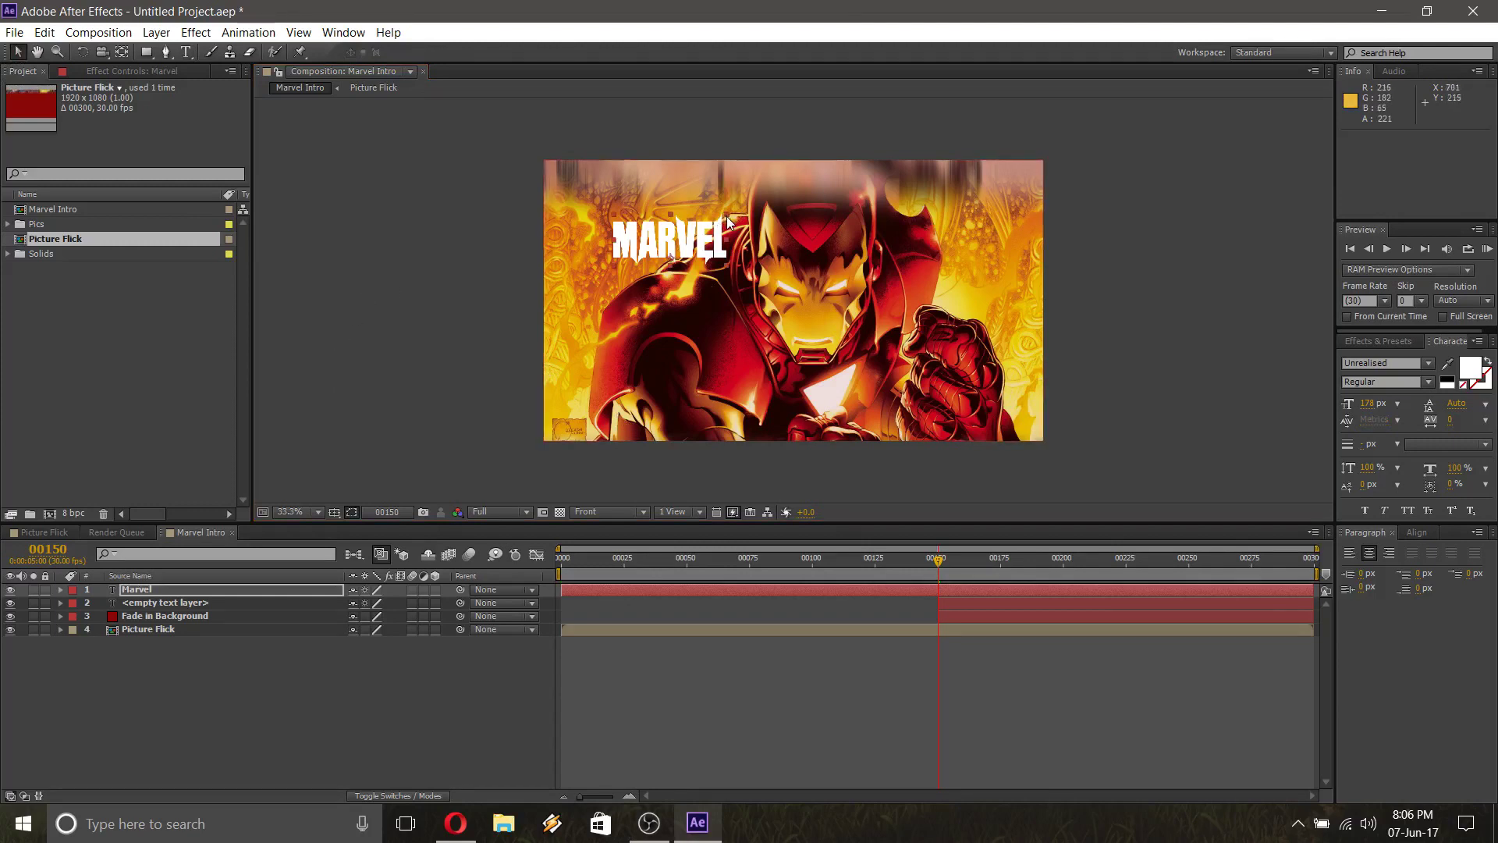
{"action": "left_click_drag", "start_coordinate": [726, 221], "coordinate": [943, 136]}
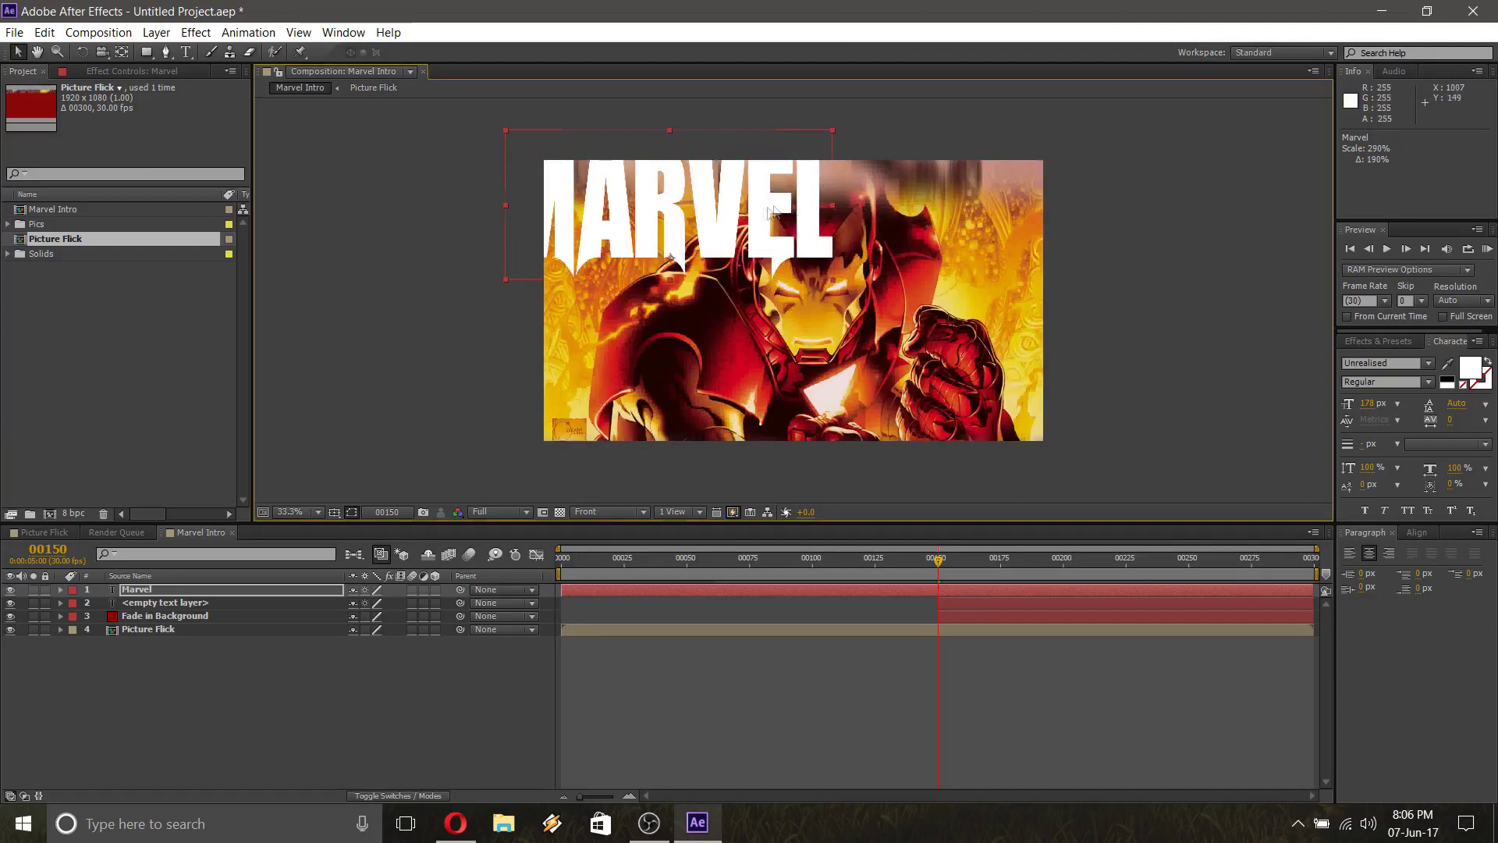
{"action": "left_click_drag", "start_coordinate": [751, 228], "coordinate": [881, 314]}
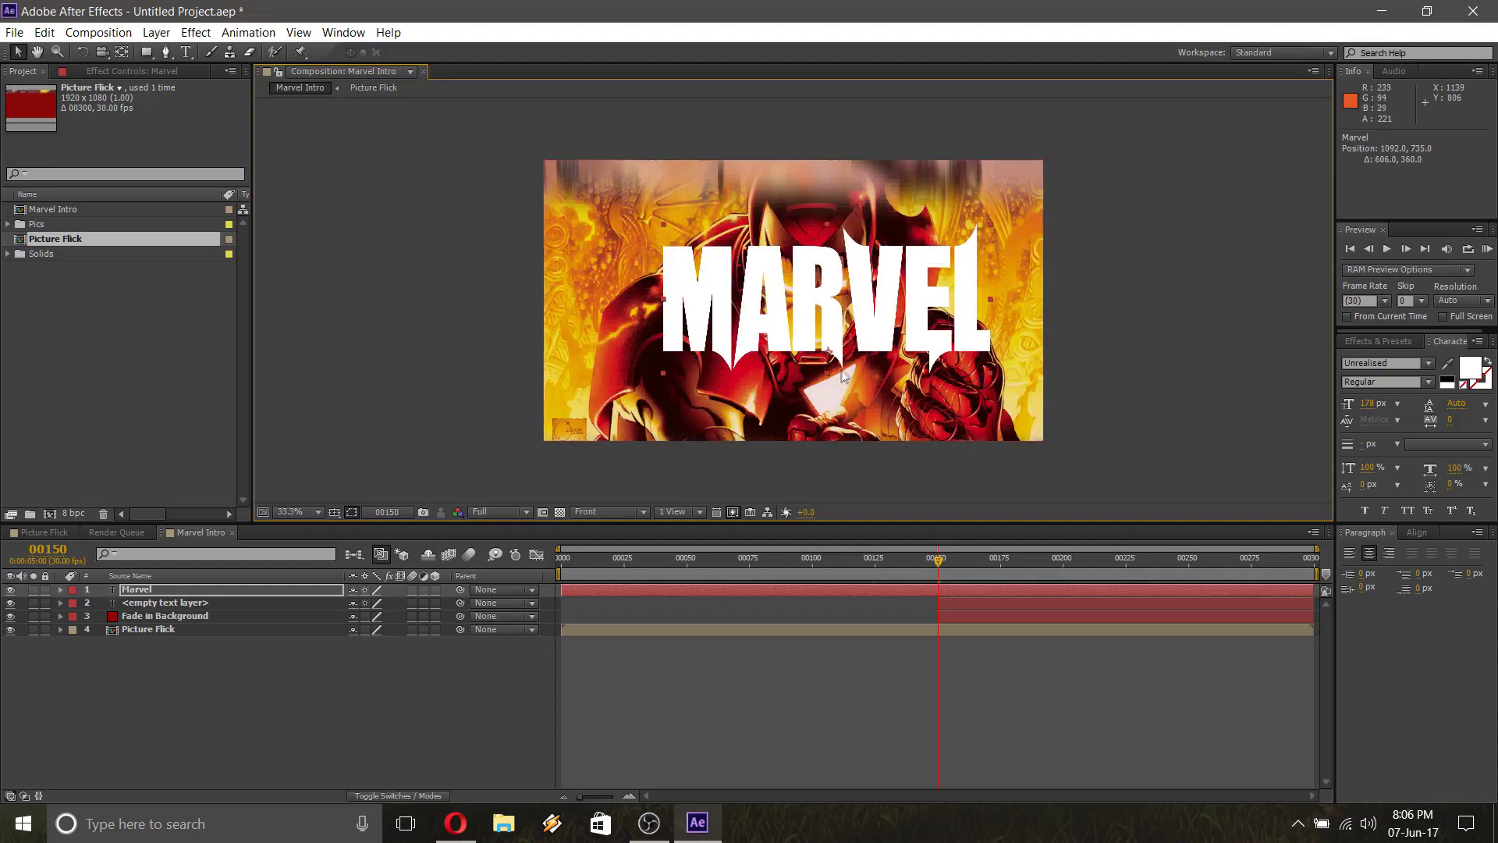
{"action": "left_click_drag", "start_coordinate": [832, 337], "coordinate": [415, 335]}
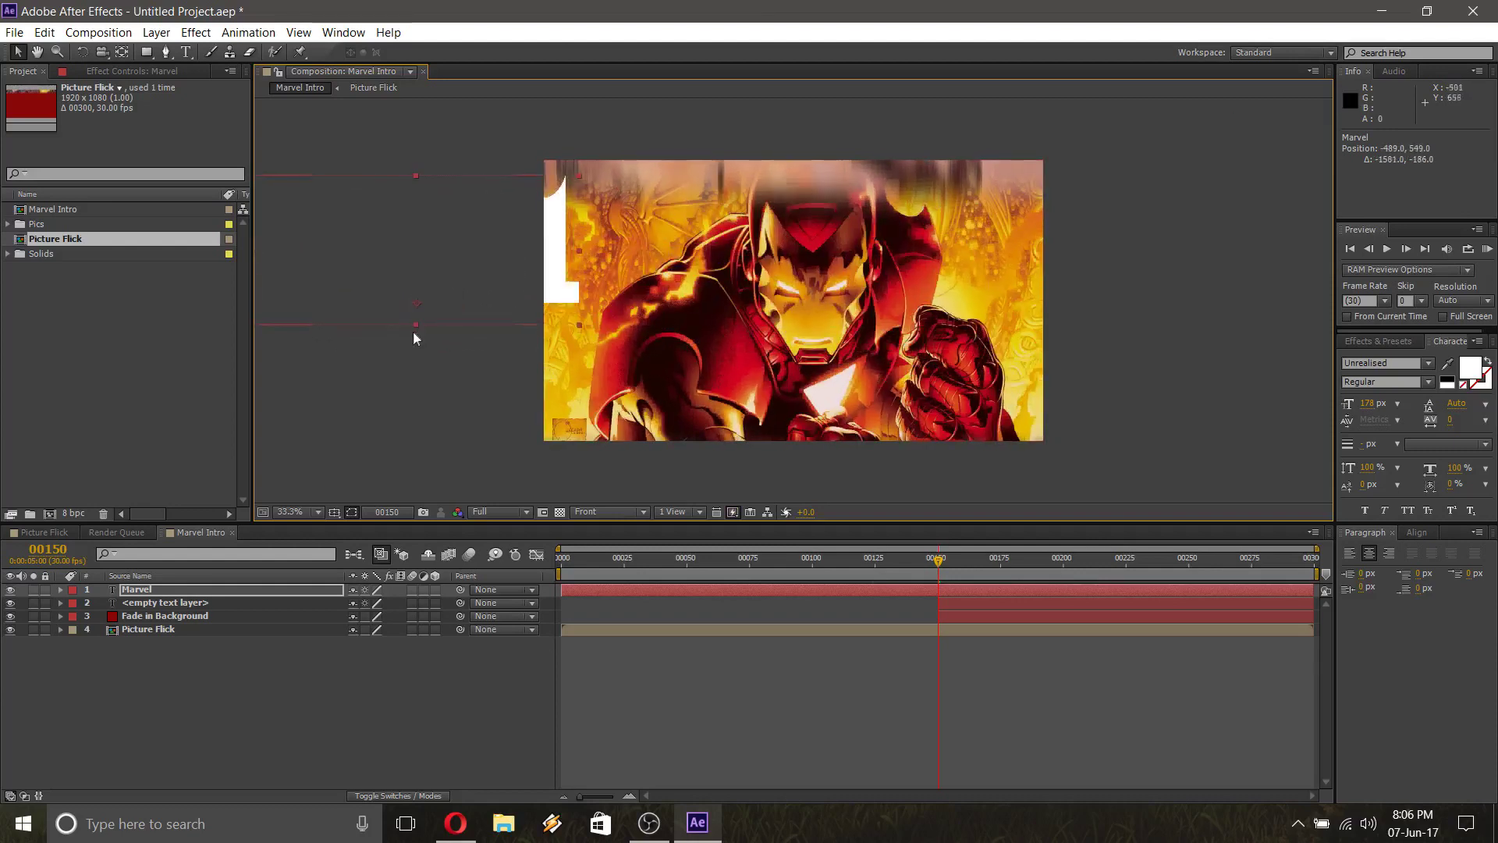
{"action": "left_click_drag", "start_coordinate": [404, 309], "coordinate": [675, 311]}
{"action": "left_click_drag", "start_coordinate": [898, 254], "coordinate": [935, 291]}
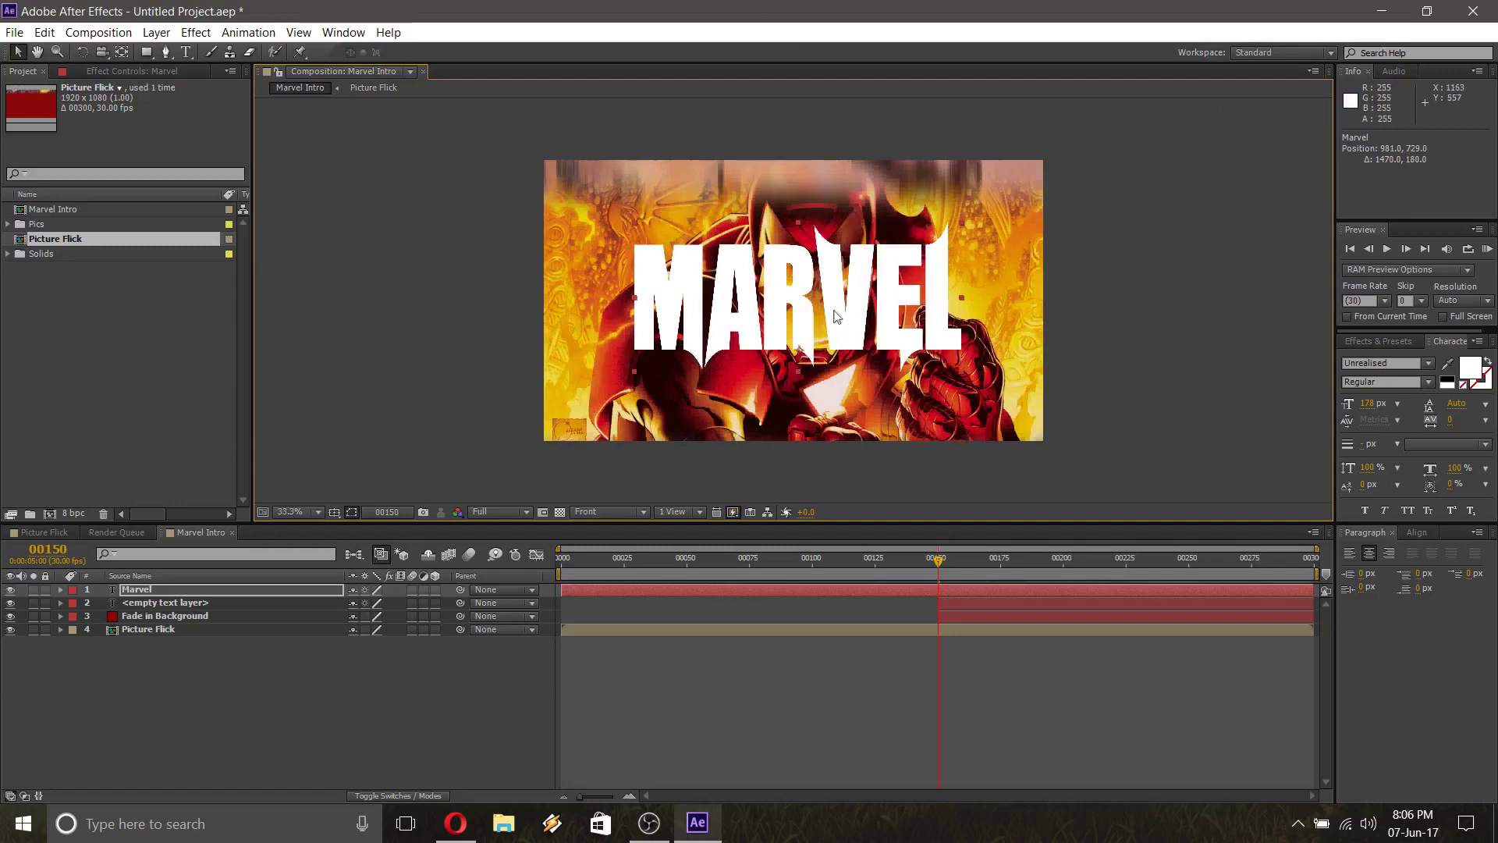
{"action": "left_click_drag", "start_coordinate": [840, 315], "coordinate": [841, 316]}
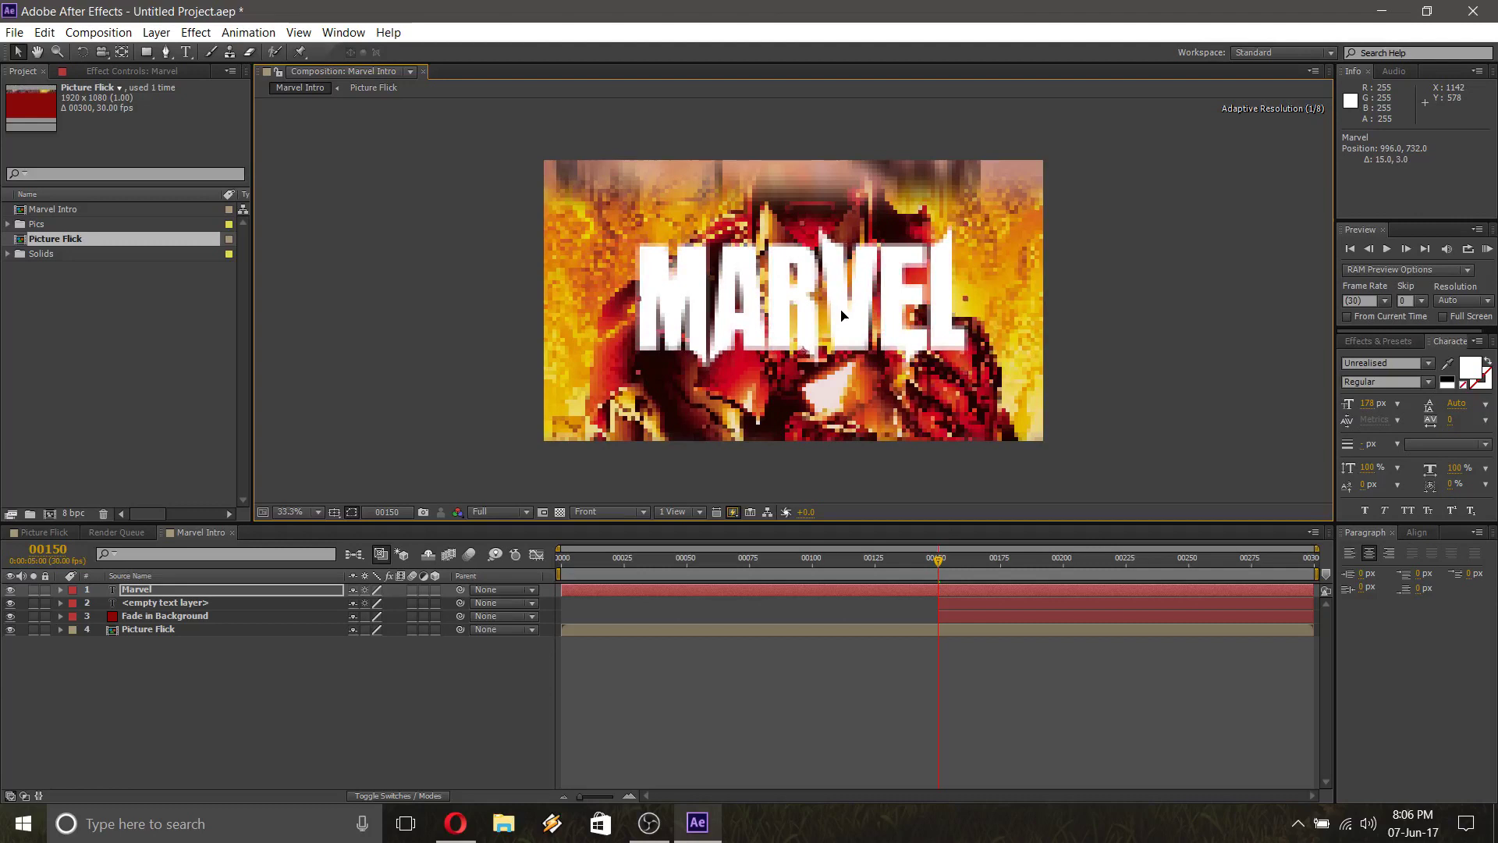
{"action": "left_click_drag", "start_coordinate": [841, 315], "coordinate": [841, 315]}
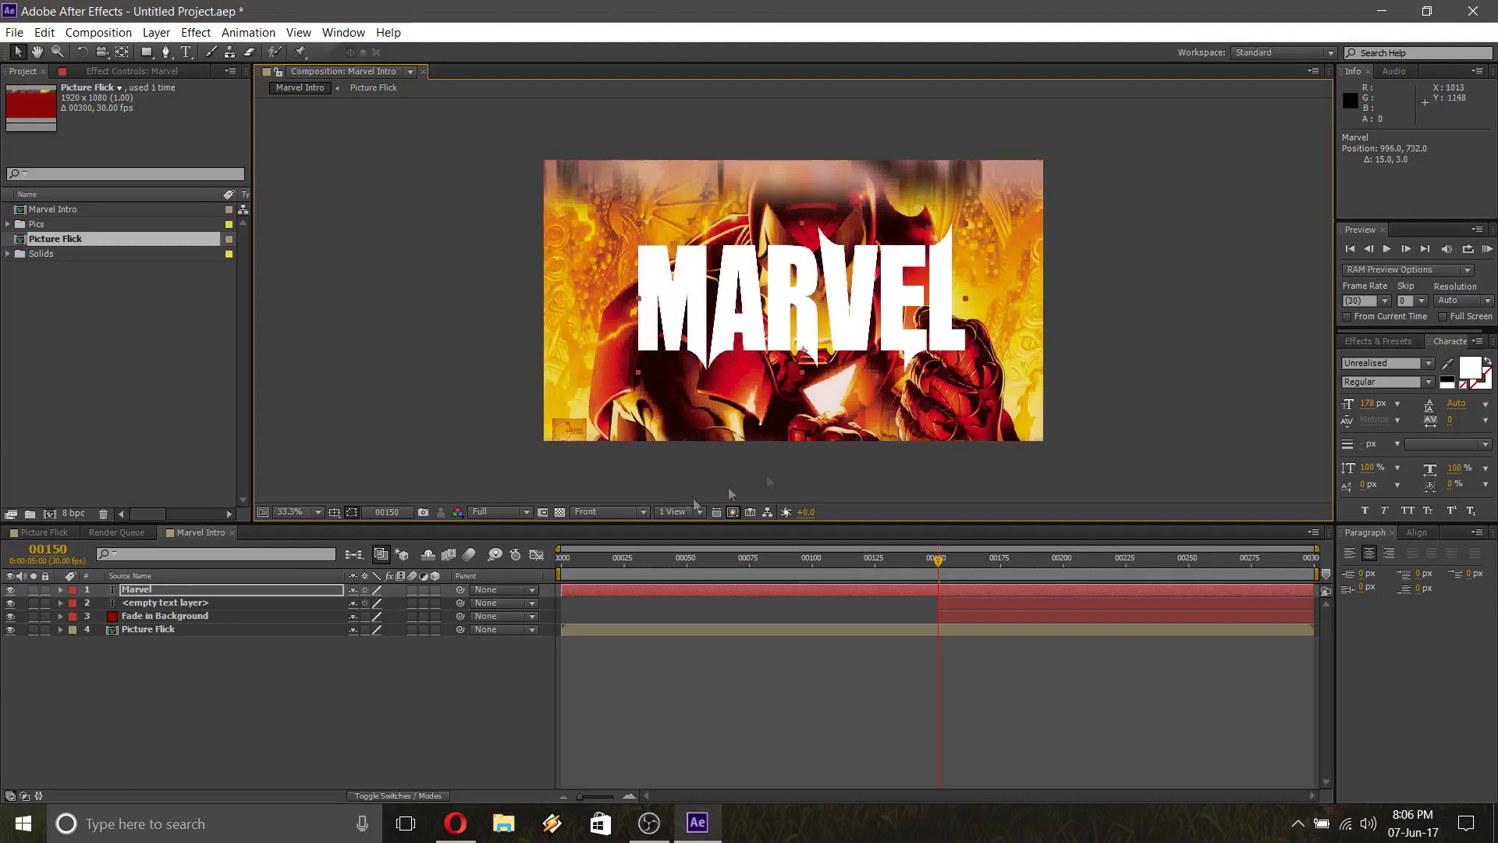
Delete the empty text layer and trim the Marvel layer to start at frame 150
{"action": "right_click", "coordinate": [142, 605]}
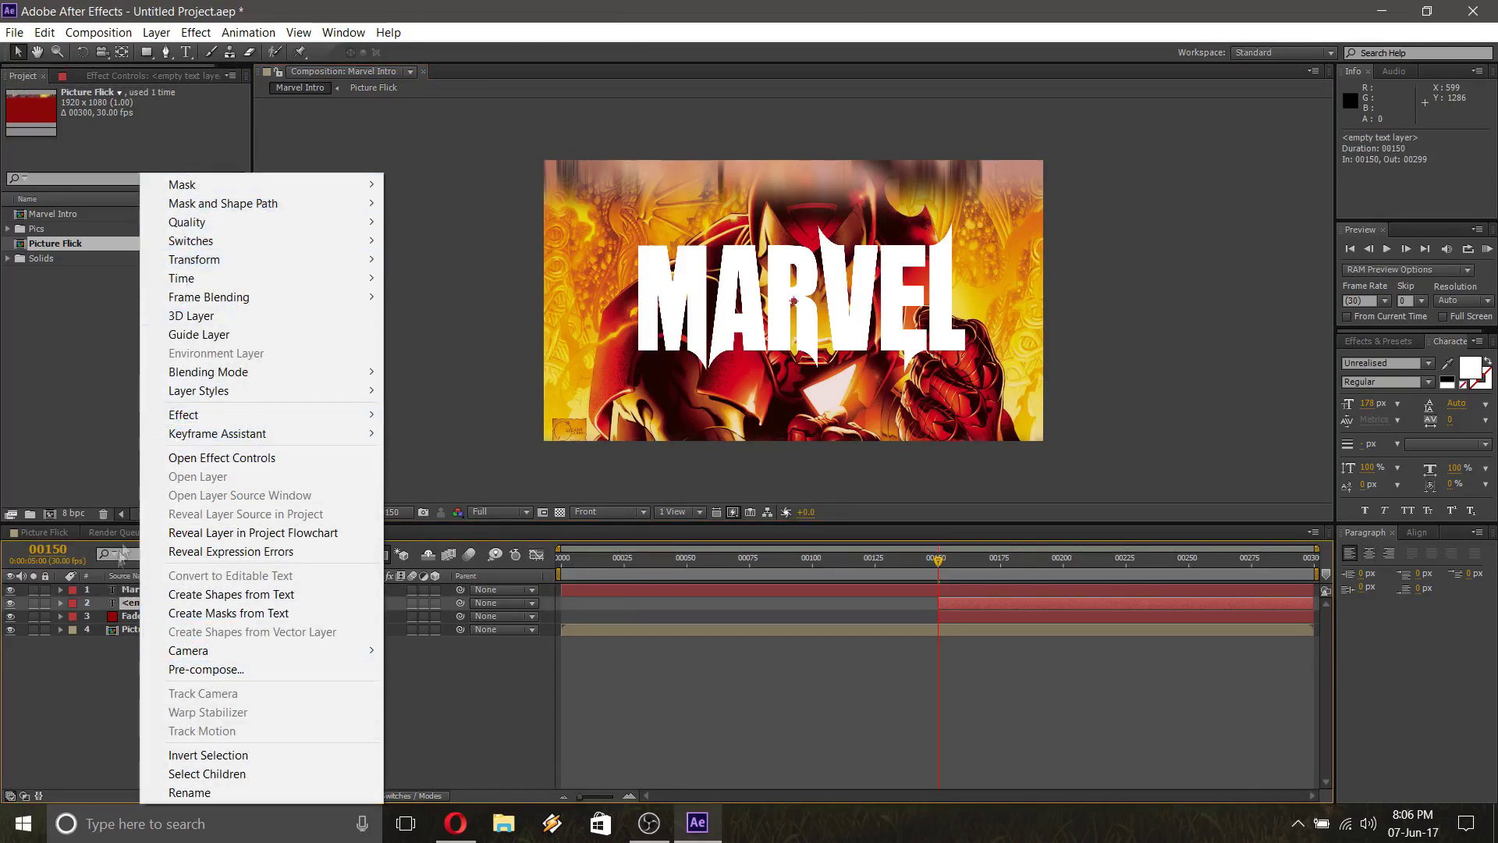
{"action": "left_click", "coordinate": [132, 606]}
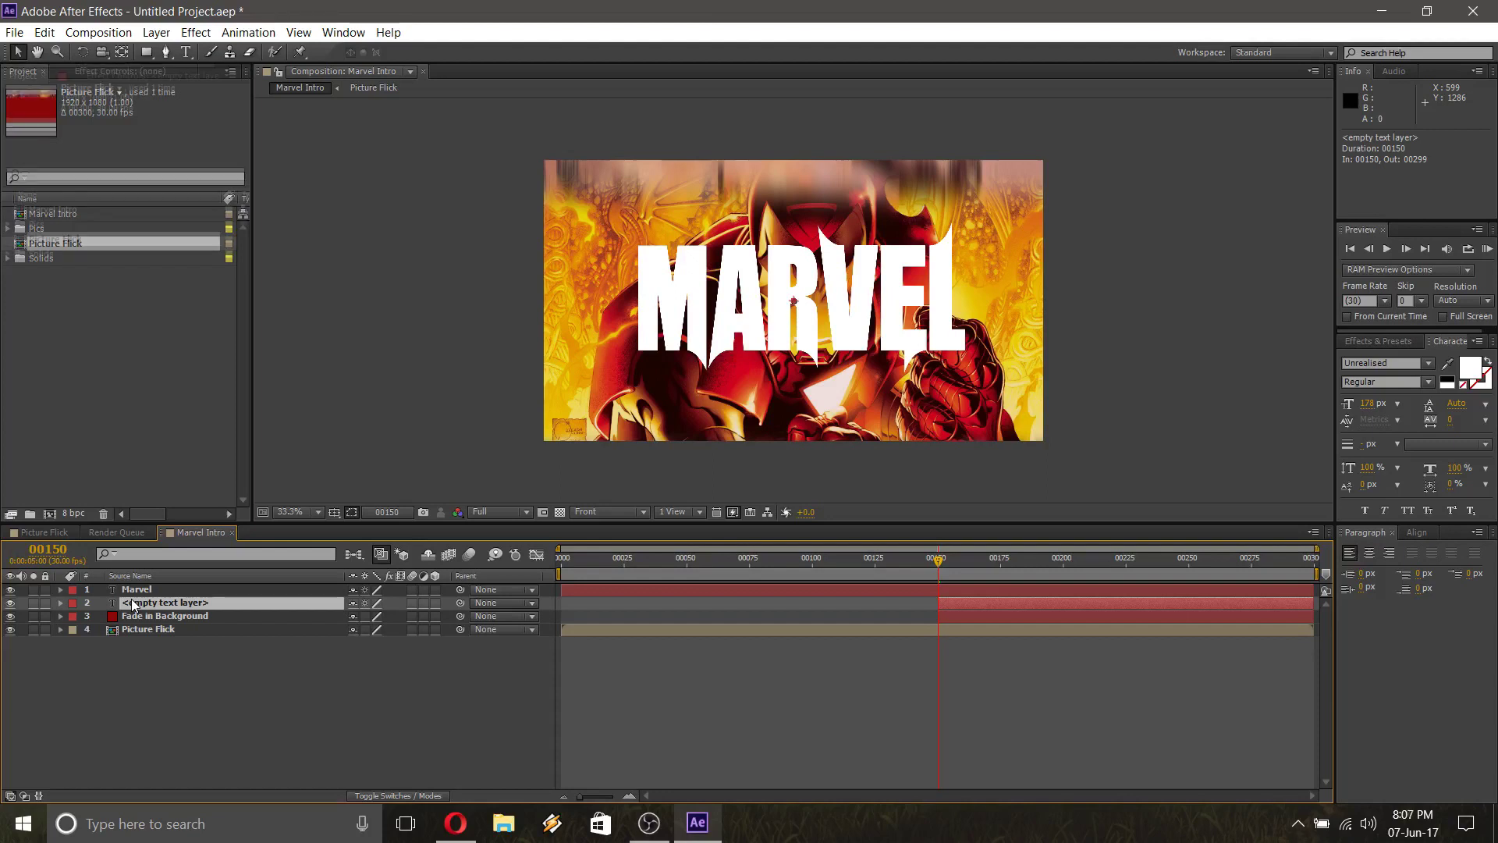
{"action": "key", "text": "Delete"}
{"action": "left_click", "coordinate": [143, 593]}
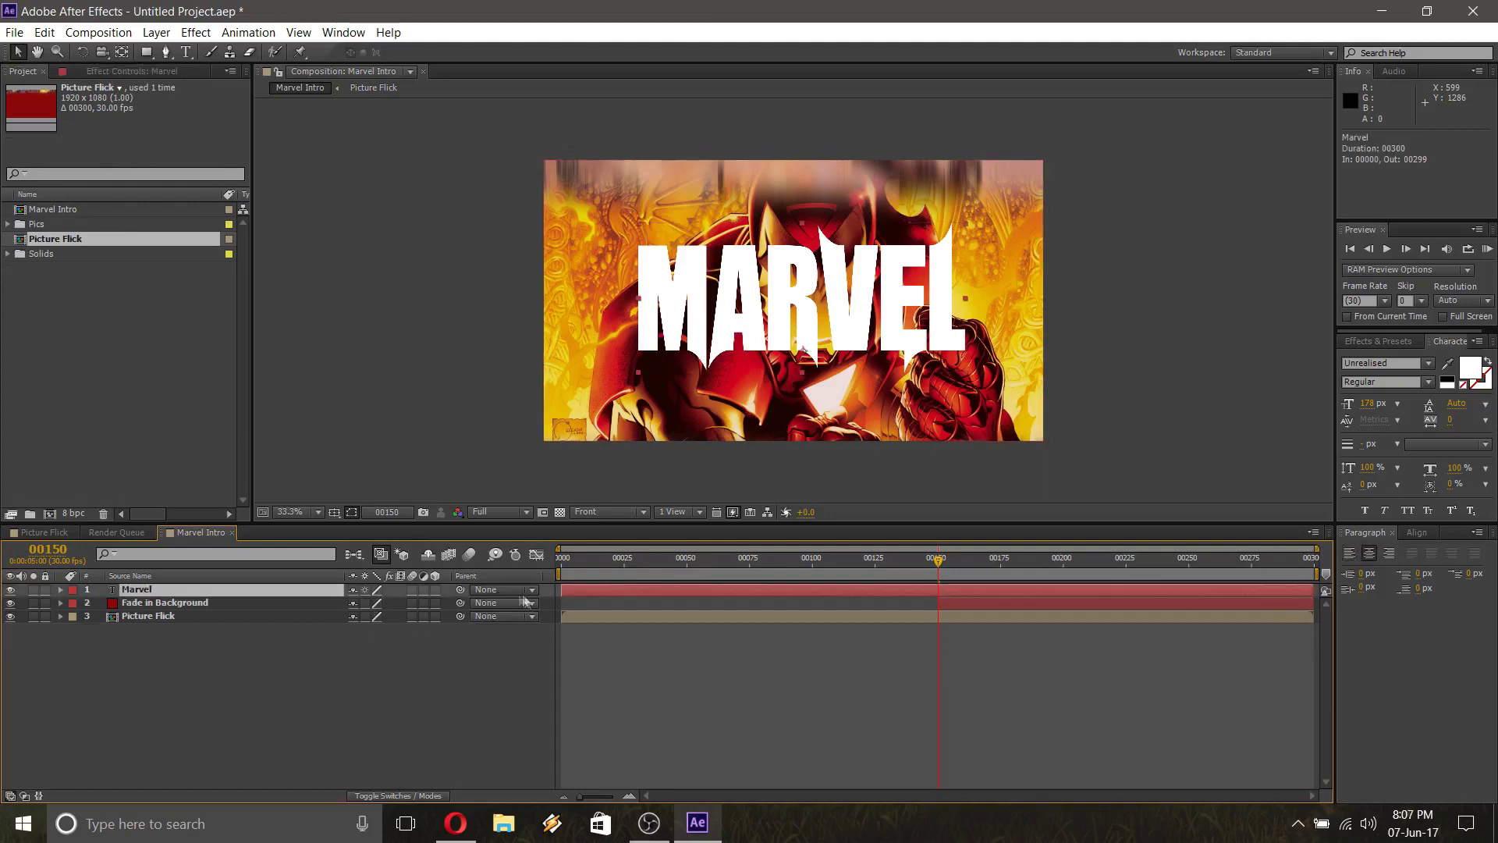
{"action": "left_click_drag", "start_coordinate": [564, 590], "coordinate": [939, 590]}
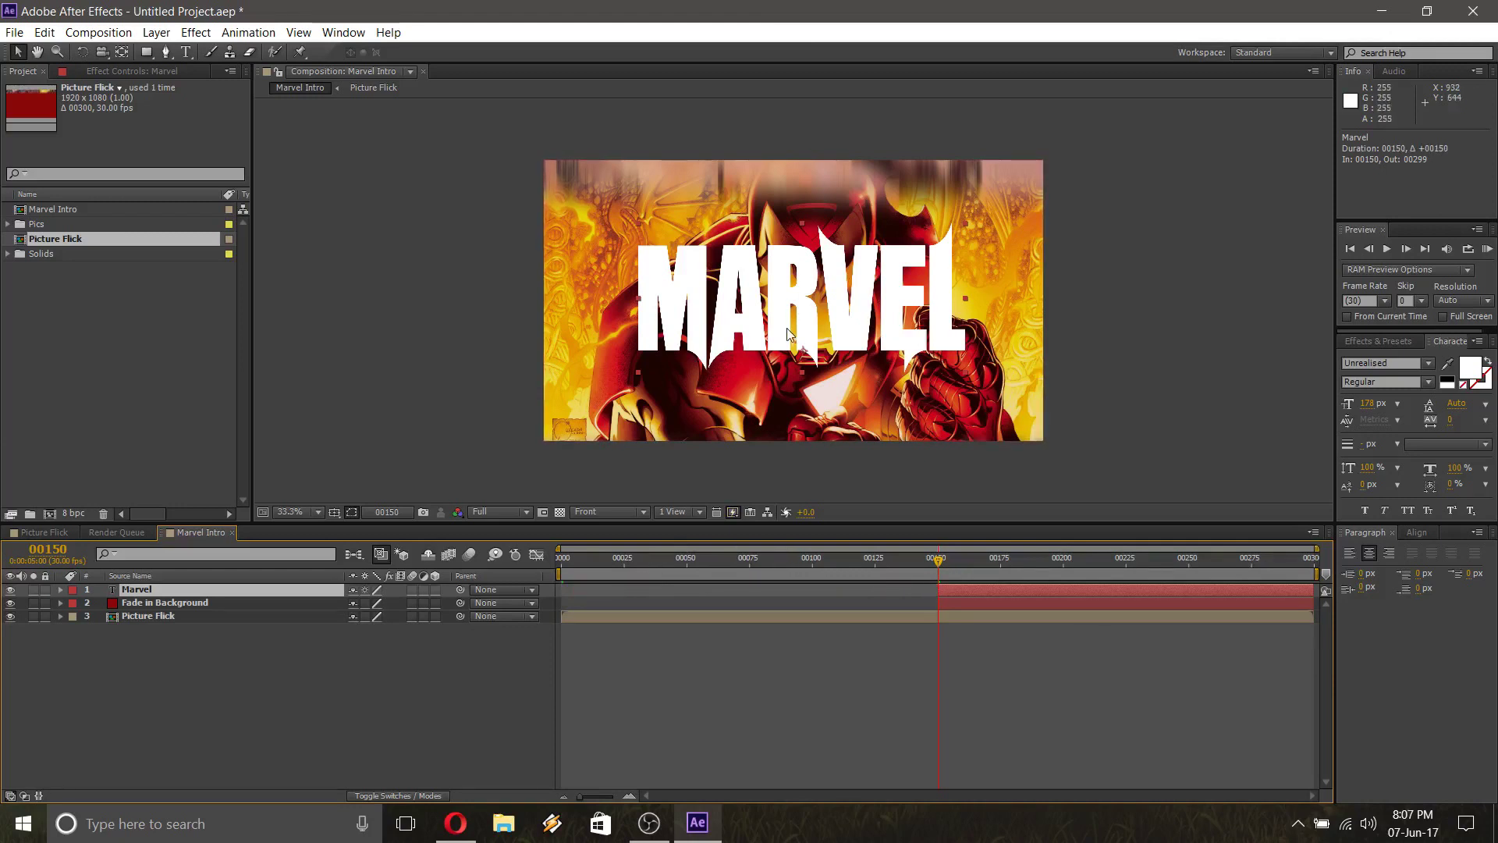
Reposition the MARVEL title slightly below the frame's centre, at about 945, 765
{"action": "left_click_drag", "start_coordinate": [798, 303], "coordinate": [748, 232]}
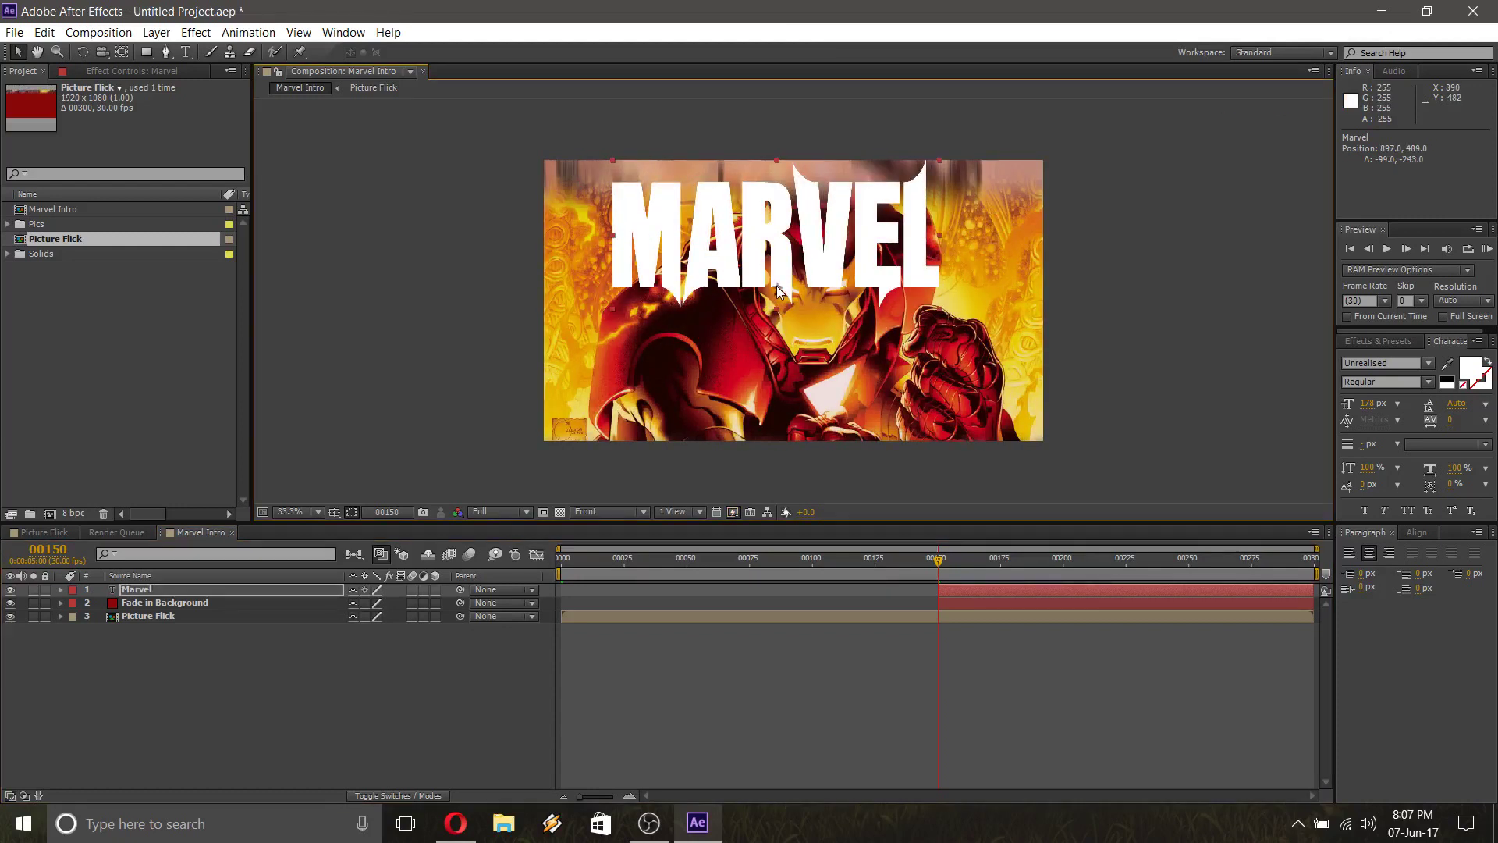
{"action": "left_click_drag", "start_coordinate": [777, 290], "coordinate": [783, 357]}
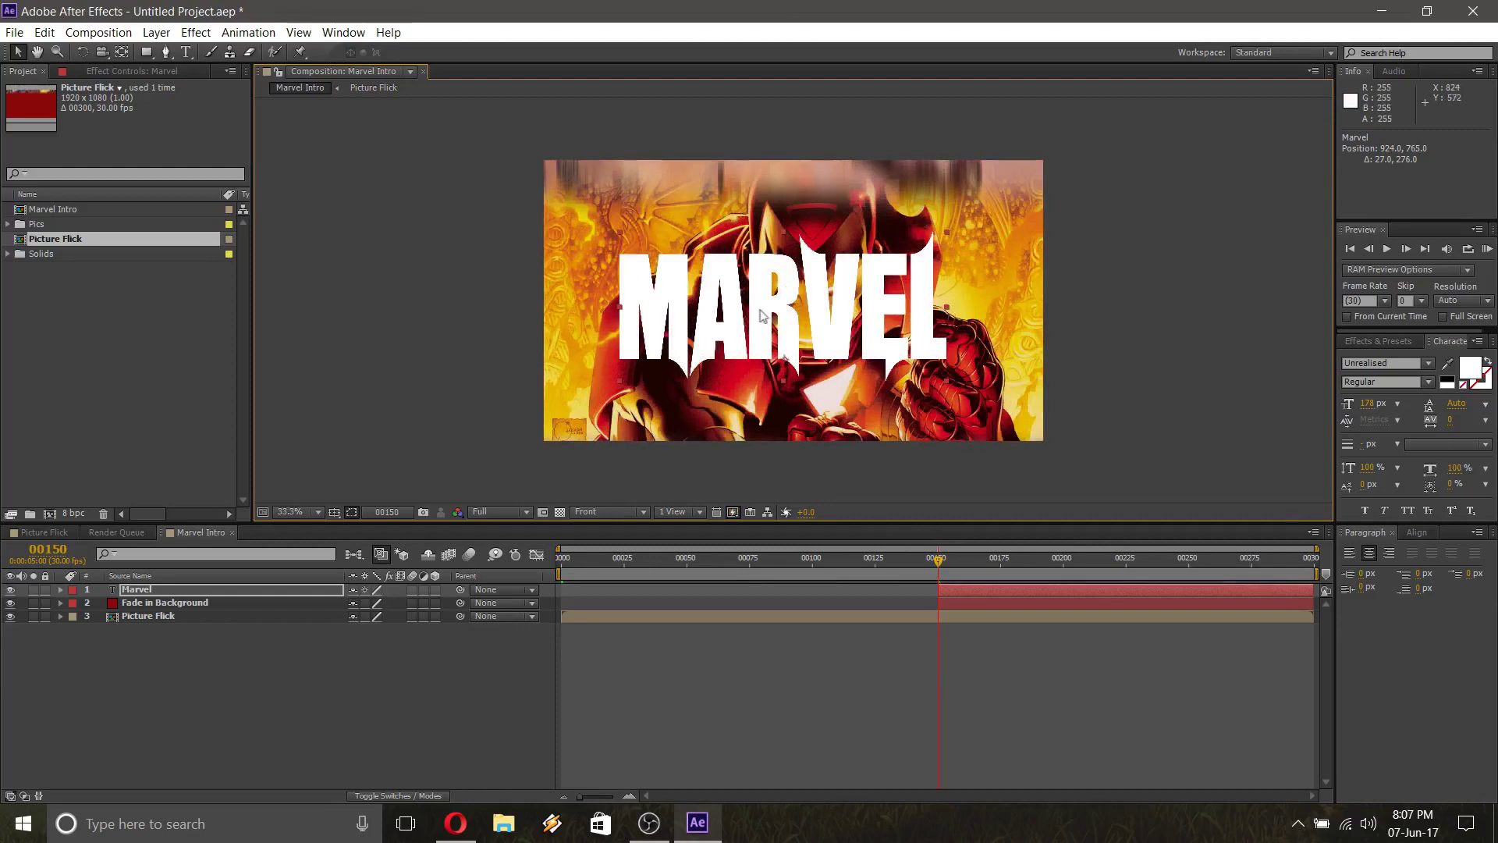
{"action": "left_click_drag", "start_coordinate": [785, 307], "coordinate": [788, 307]}
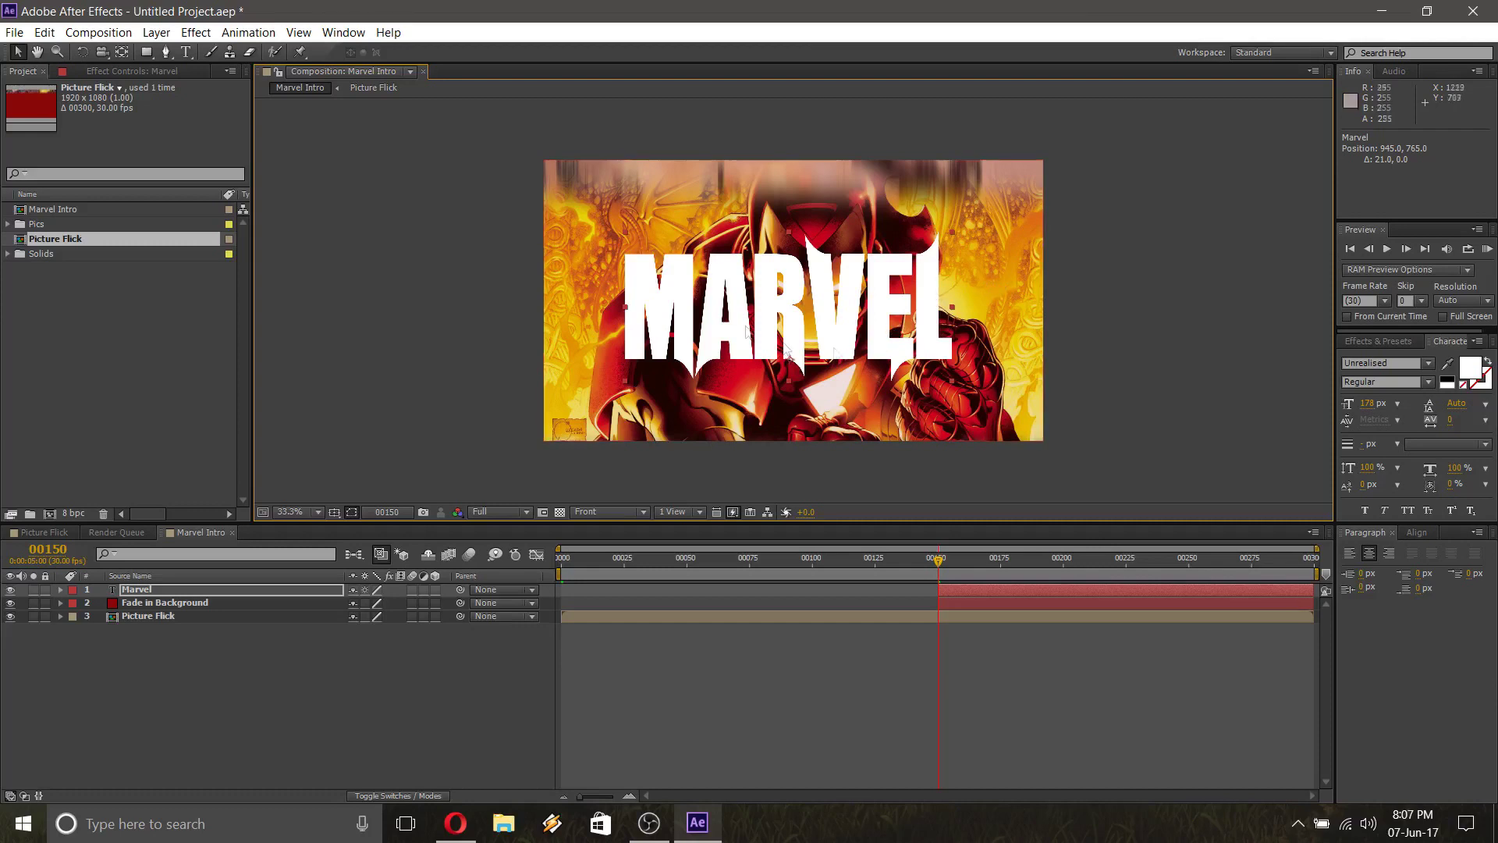
Add a scale keyframe to the Marvel layer at frame 150 and enlarge the title to about 651%
{"action": "key", "text": "s"}
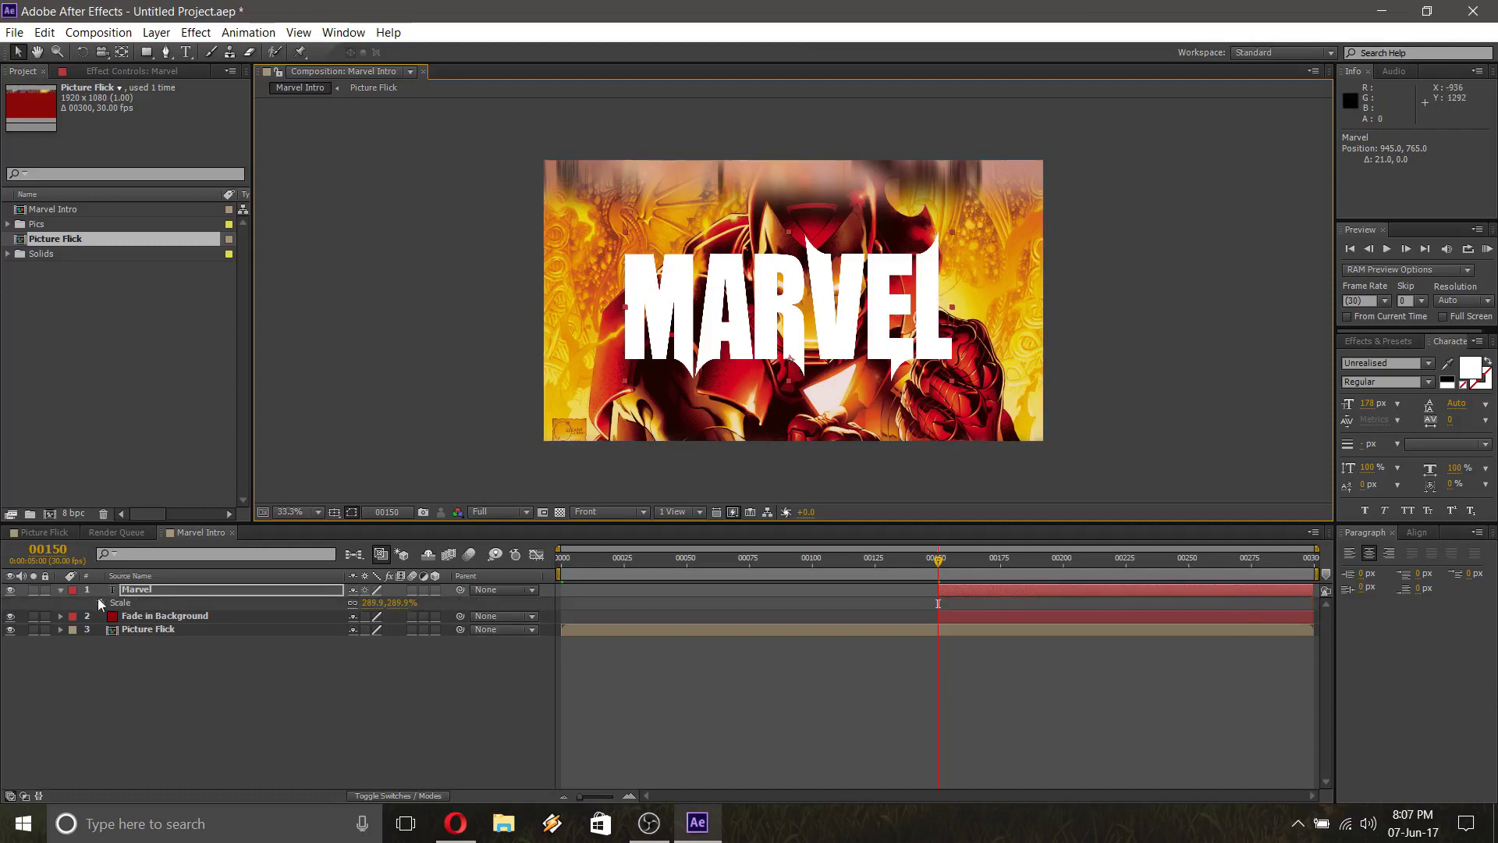
{"action": "left_click", "coordinate": [101, 604]}
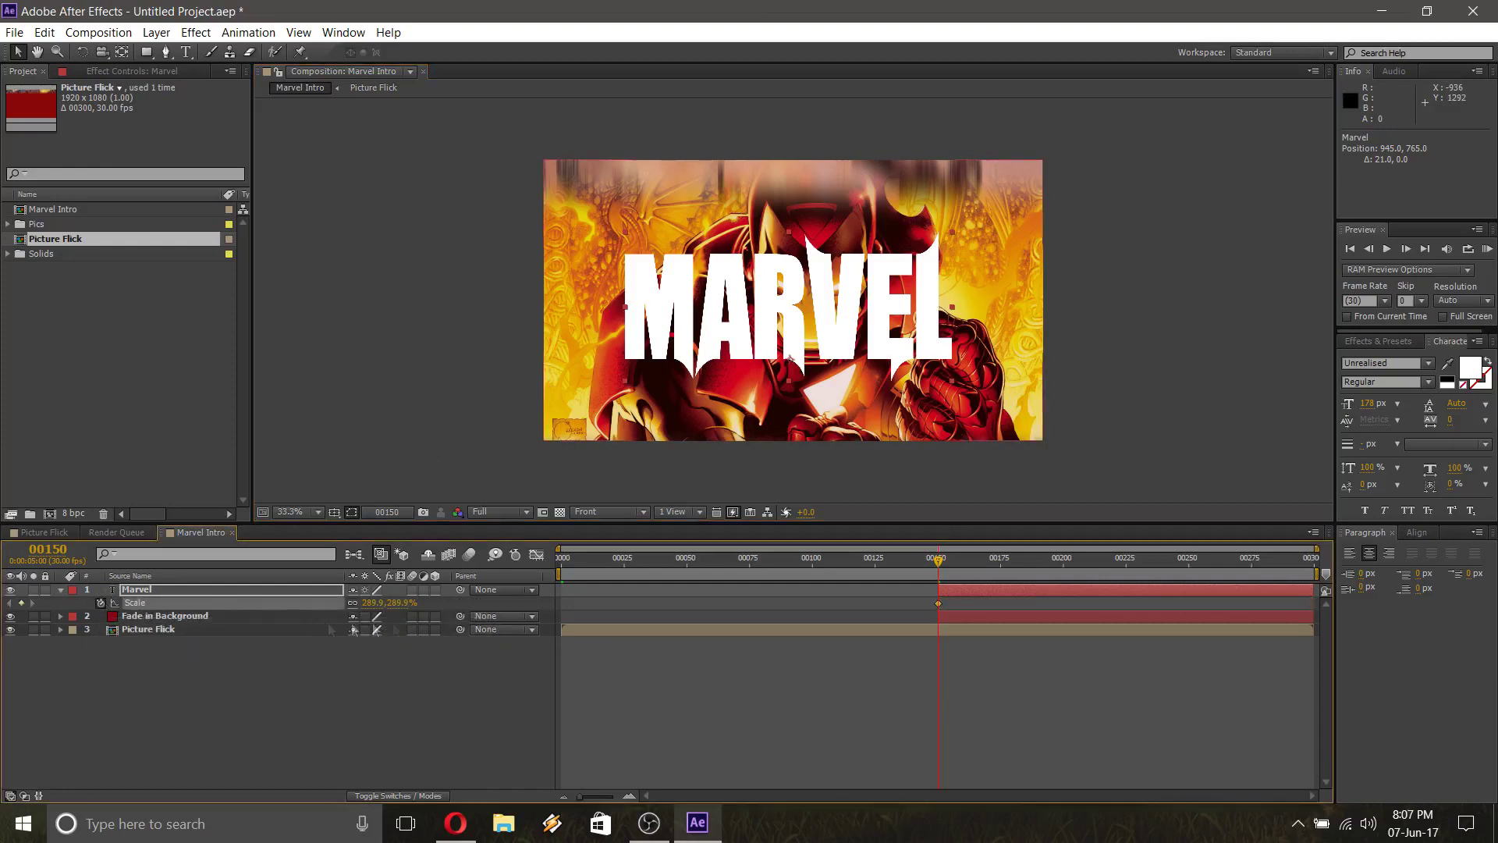
{"action": "left_click_drag", "start_coordinate": [393, 603], "coordinate": [681, 602]}
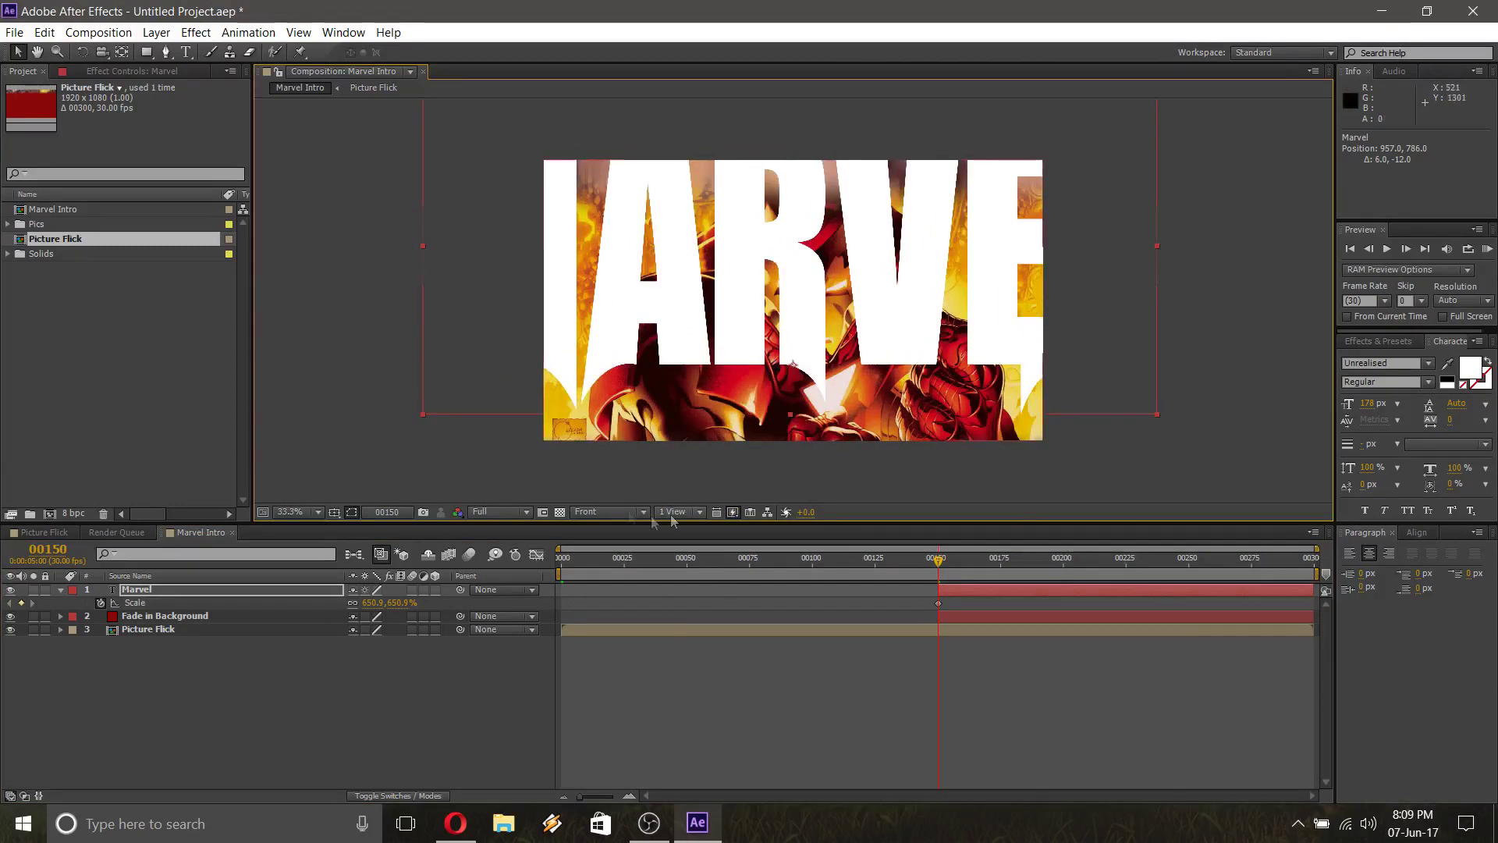
{"action": "left_click_drag", "start_coordinate": [777, 371], "coordinate": [778, 364]}
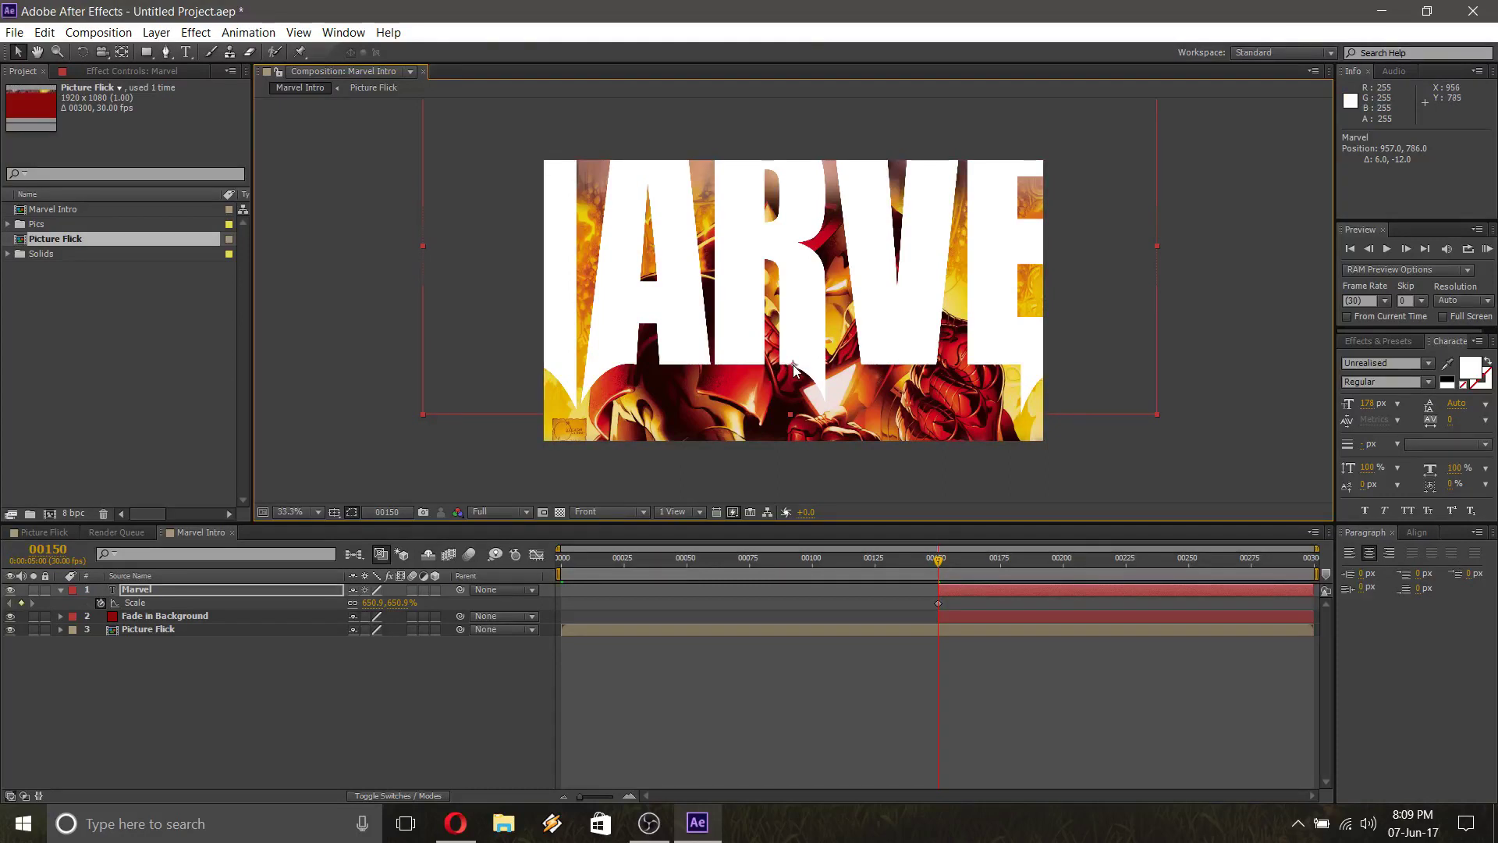
Move the title's anchor point up to the notch of the R and reposition the title to about 1014, 513
{"action": "key", "text": "y"}
{"action": "left_click_drag", "start_coordinate": [791, 363], "coordinate": [799, 243]}
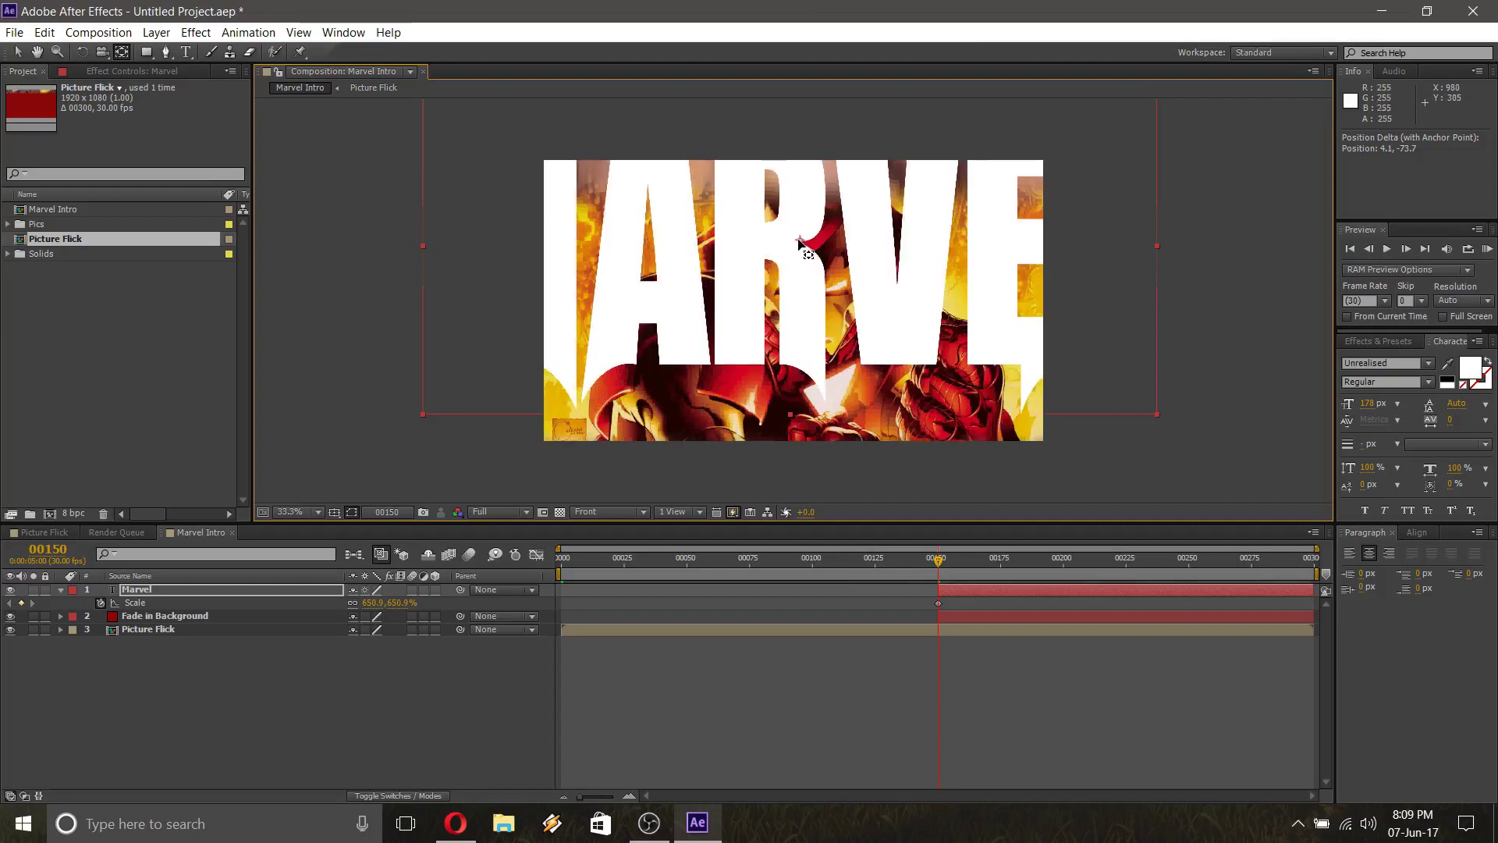
{"action": "key", "text": "v"}
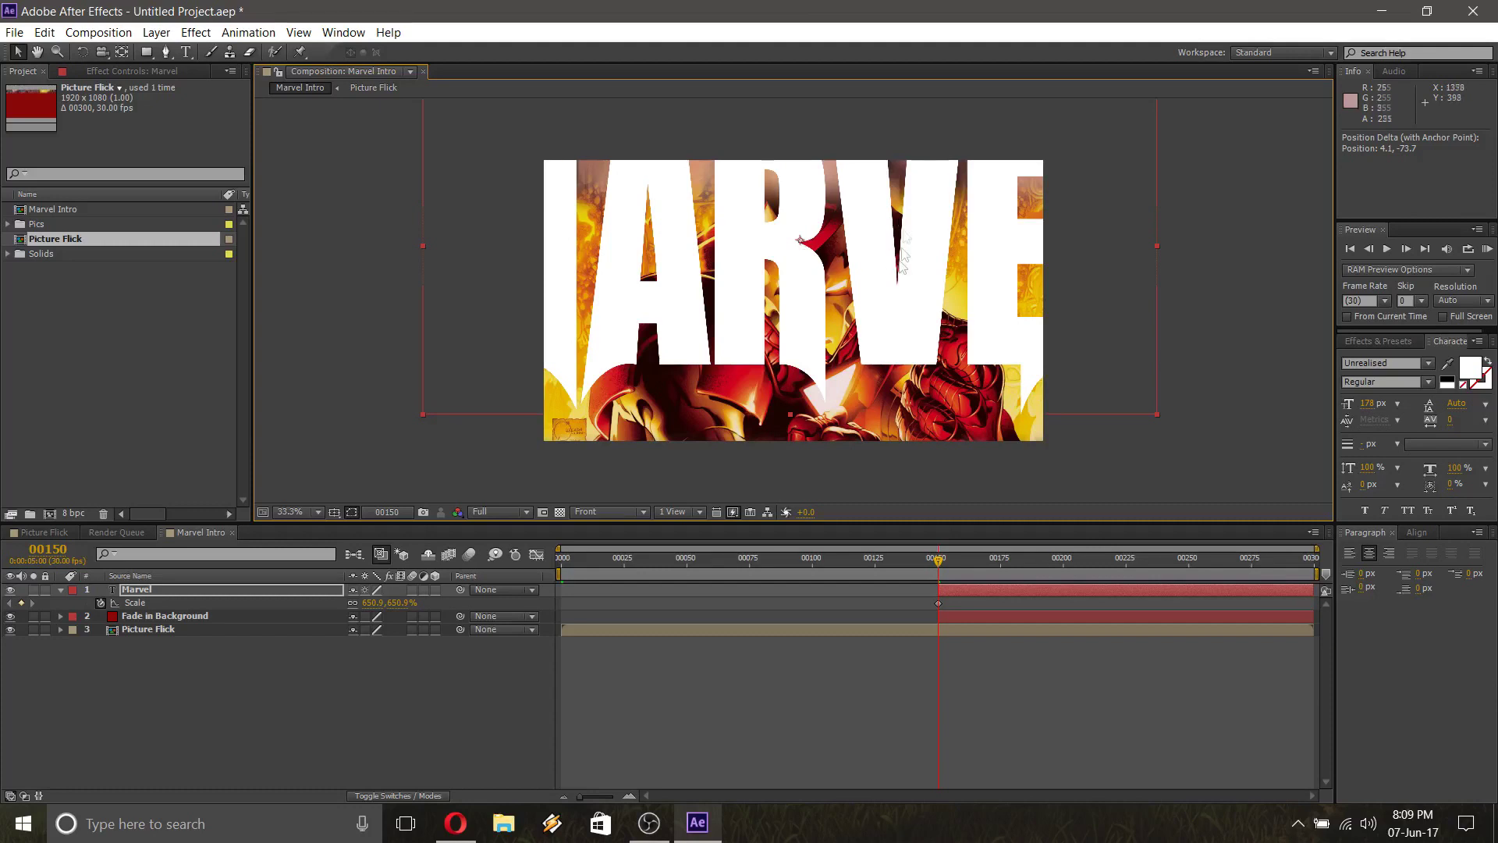
{"action": "left_click_drag", "start_coordinate": [843, 249], "coordinate": [852, 297]}
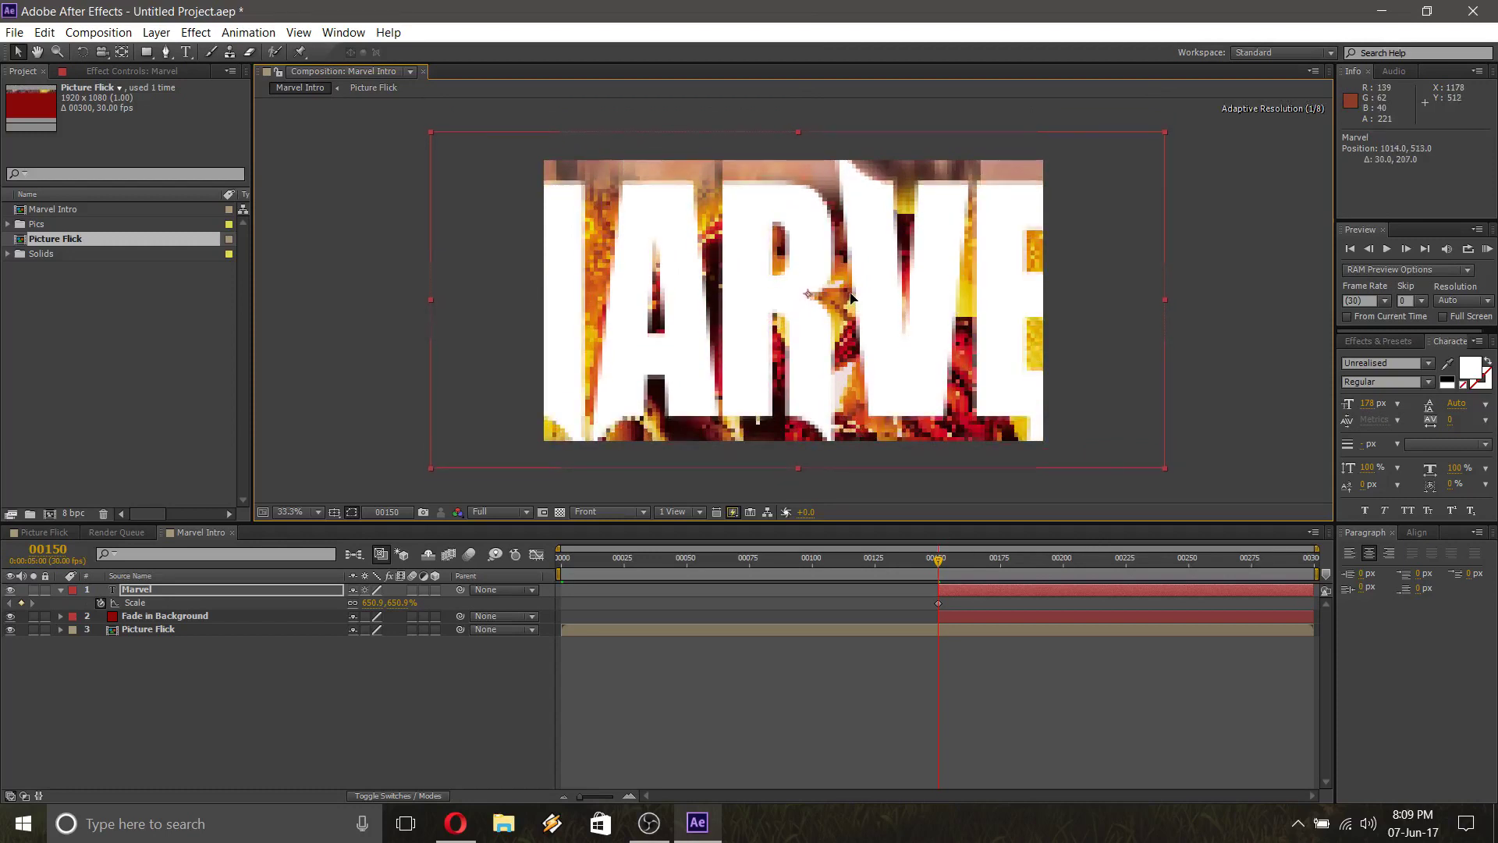
{"action": "left_click_drag", "start_coordinate": [851, 297], "coordinate": [852, 297]}
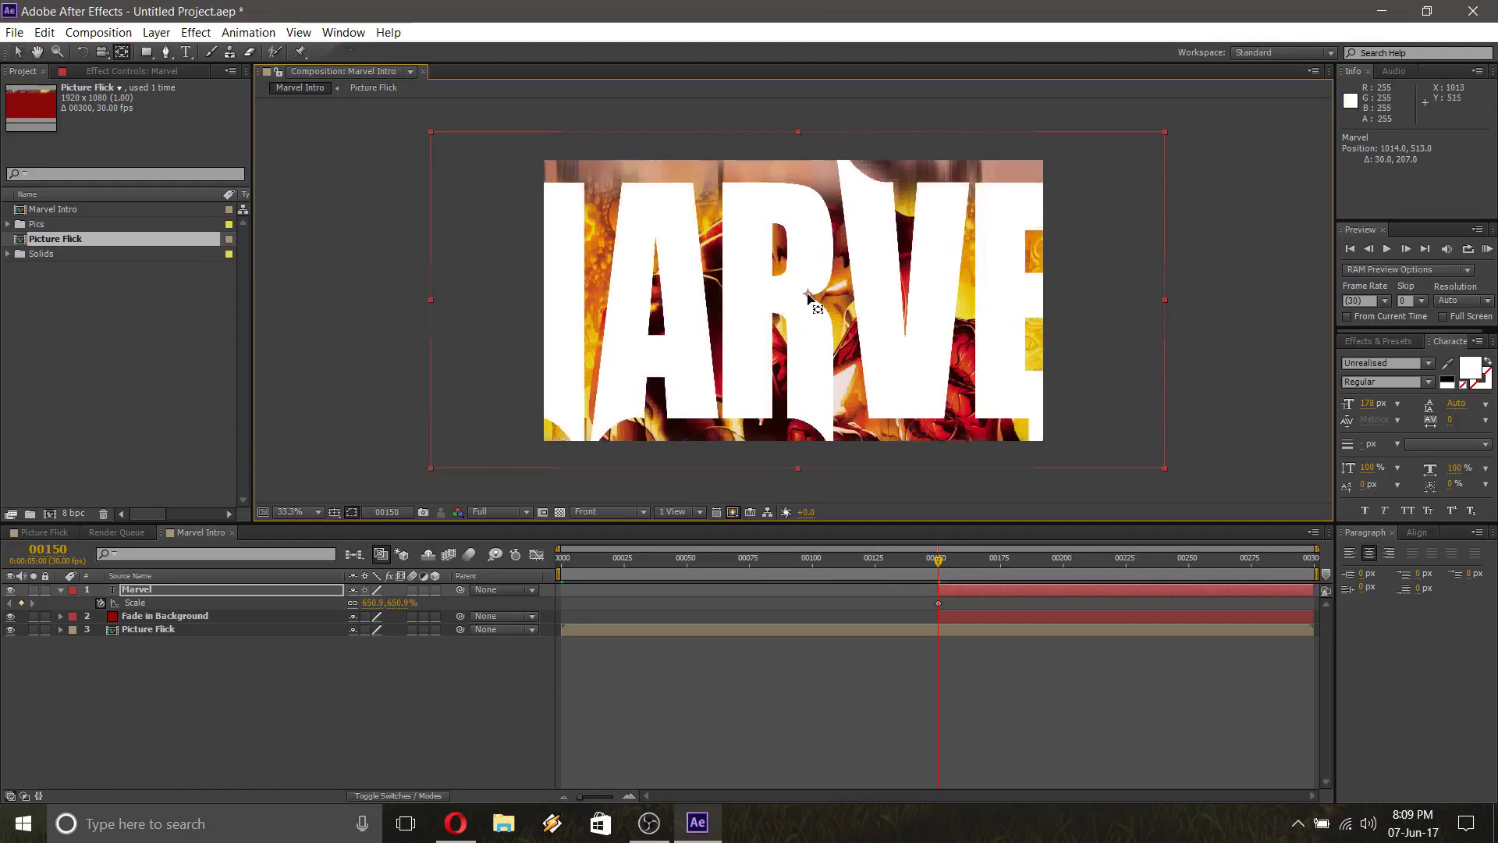
Fine-tune the anchor point at the R's notch and shift the title to about 1017, 540
{"action": "left_click_drag", "start_coordinate": [808, 297], "coordinate": [809, 299]}
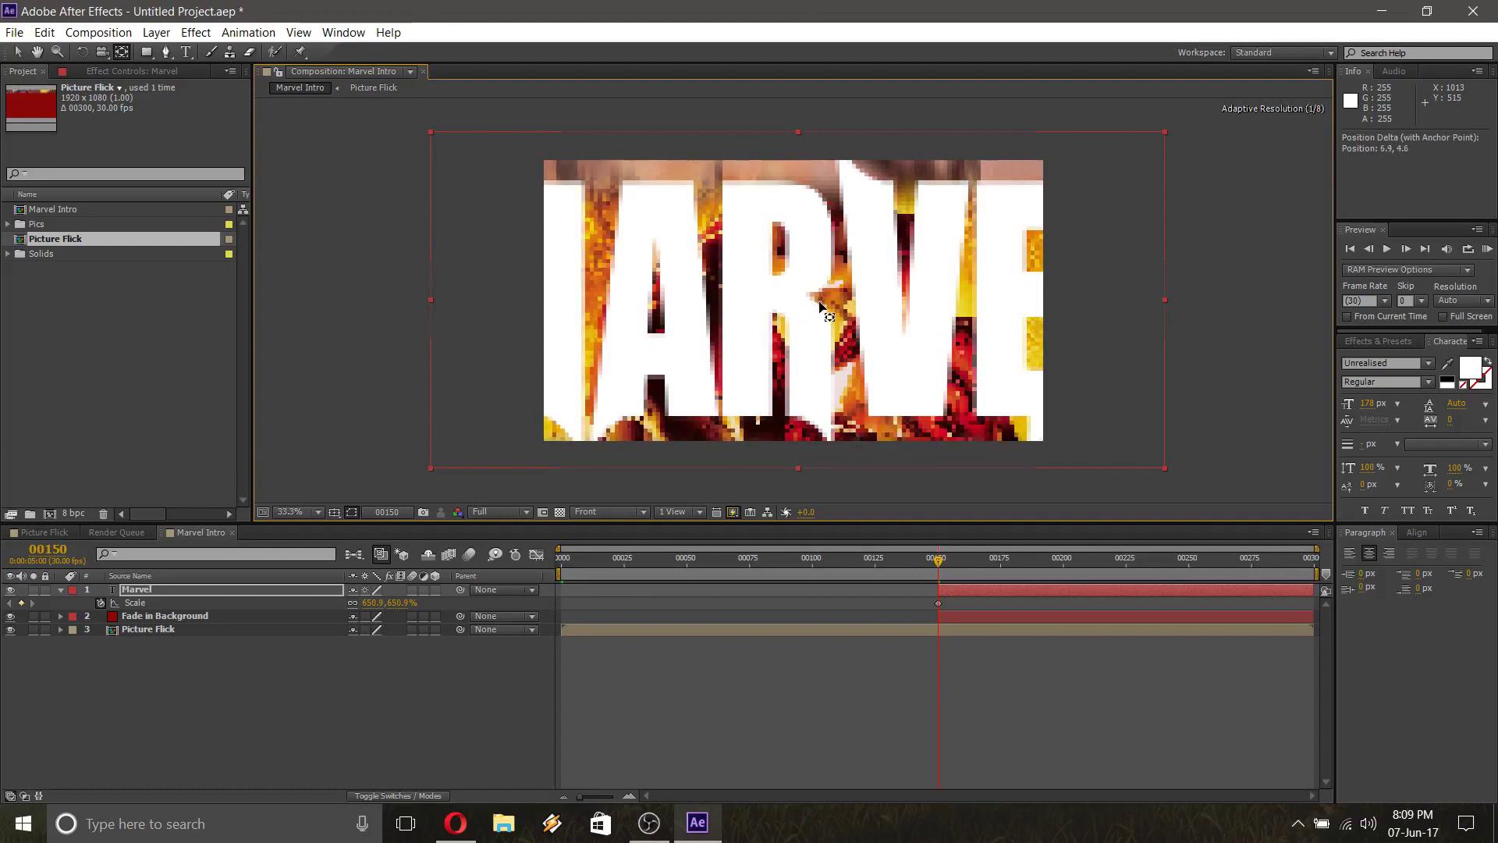
{"action": "left_click_drag", "start_coordinate": [819, 305], "coordinate": [819, 304]}
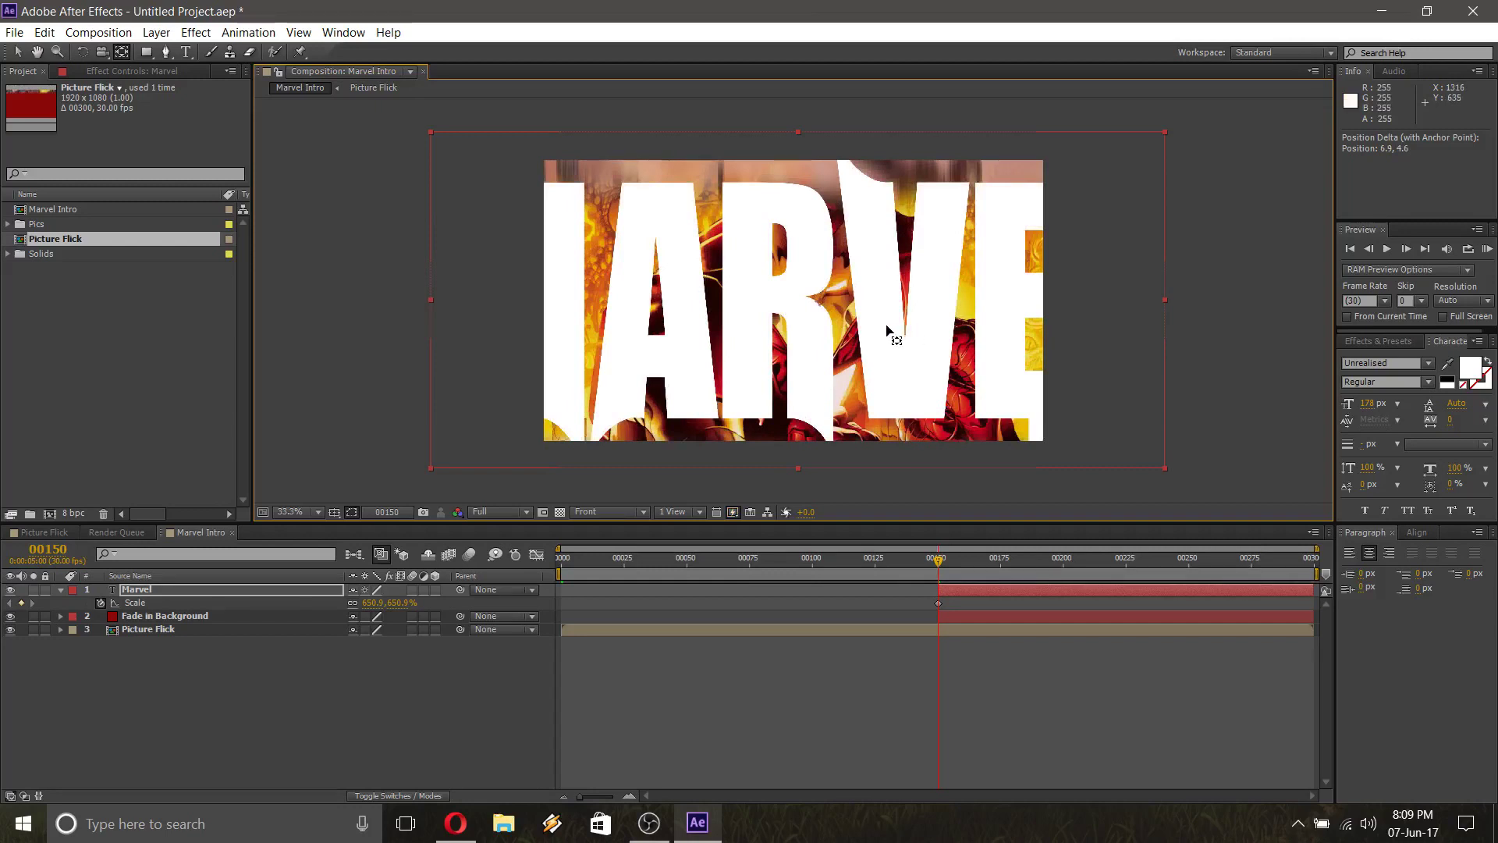
{"action": "key", "text": "v"}
{"action": "left_click_drag", "start_coordinate": [887, 328], "coordinate": [876, 330]}
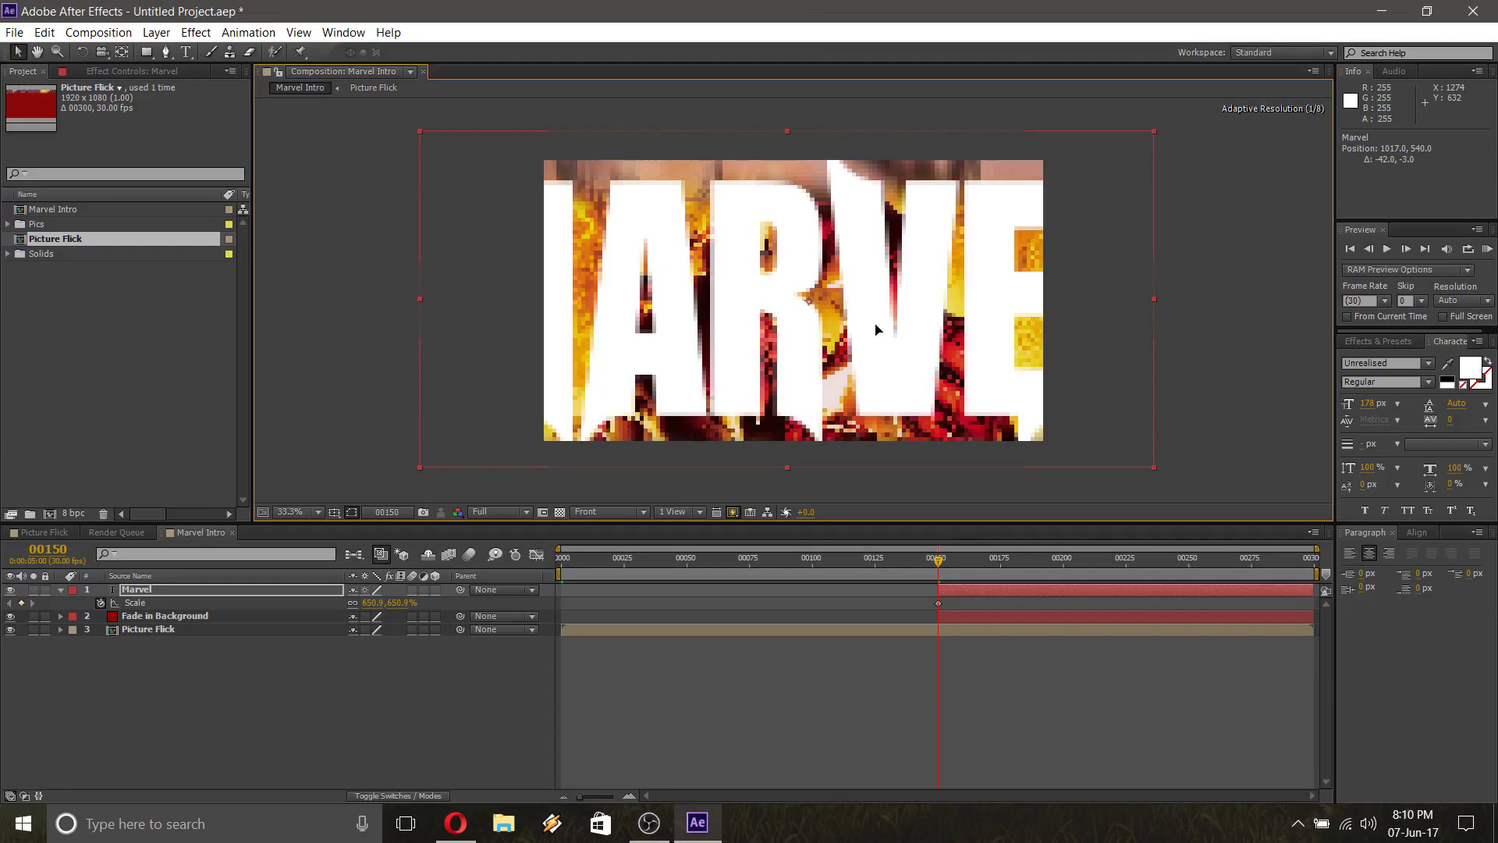
{"action": "left_click_drag", "start_coordinate": [876, 329], "coordinate": [876, 329]}
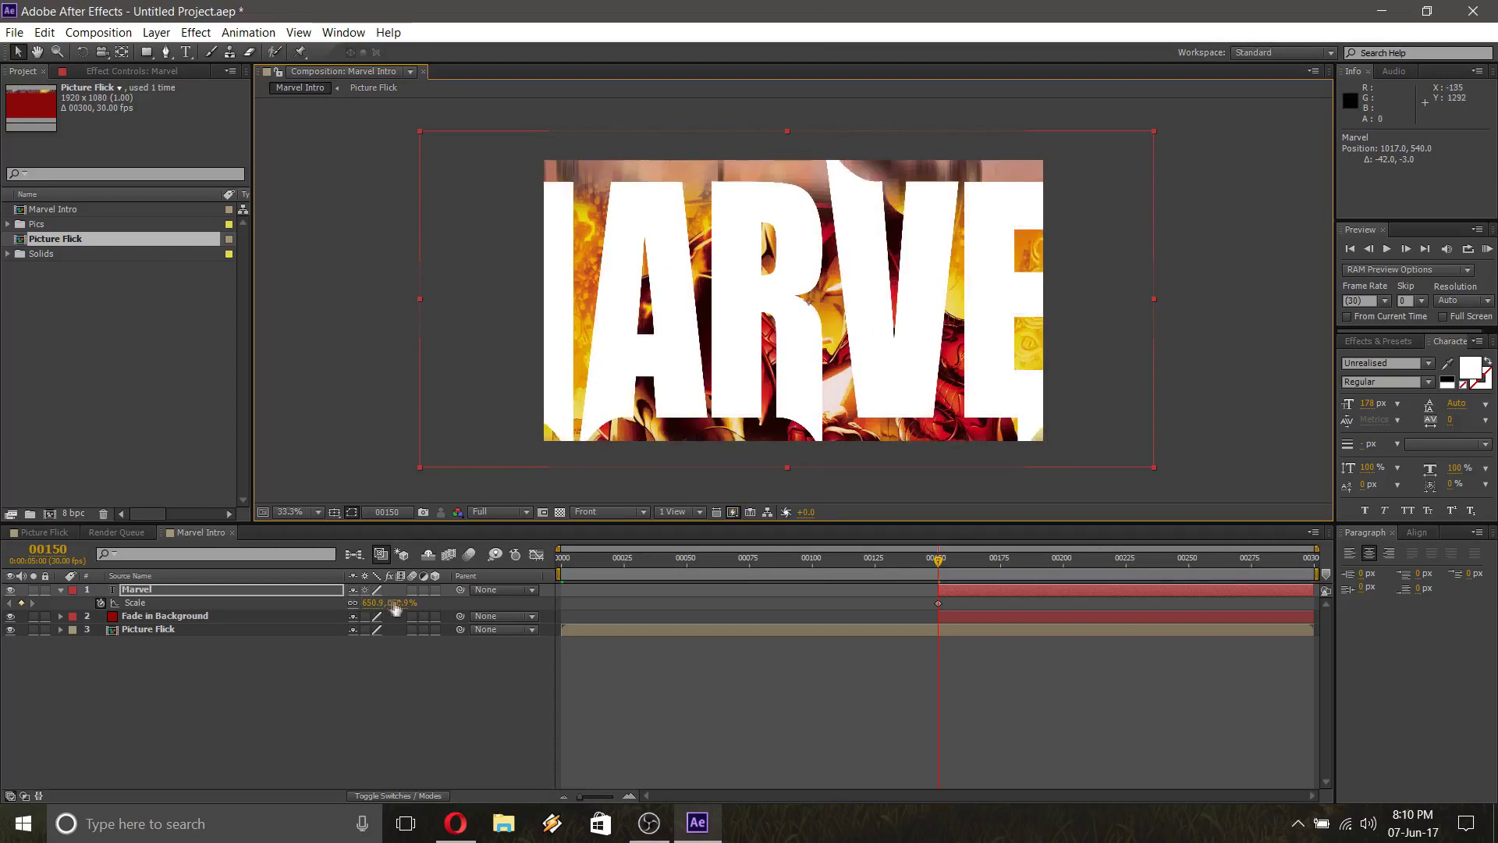
Raise the Marvel layer's scale at frame 150 to about 3000% and add a 250% scale keyframe at frame 201
{"action": "left_click_drag", "start_coordinate": [396, 609], "coordinate": [1494, 511]}
{"action": "left_click_drag", "start_coordinate": [394, 603], "coordinate": [1030, 589]}
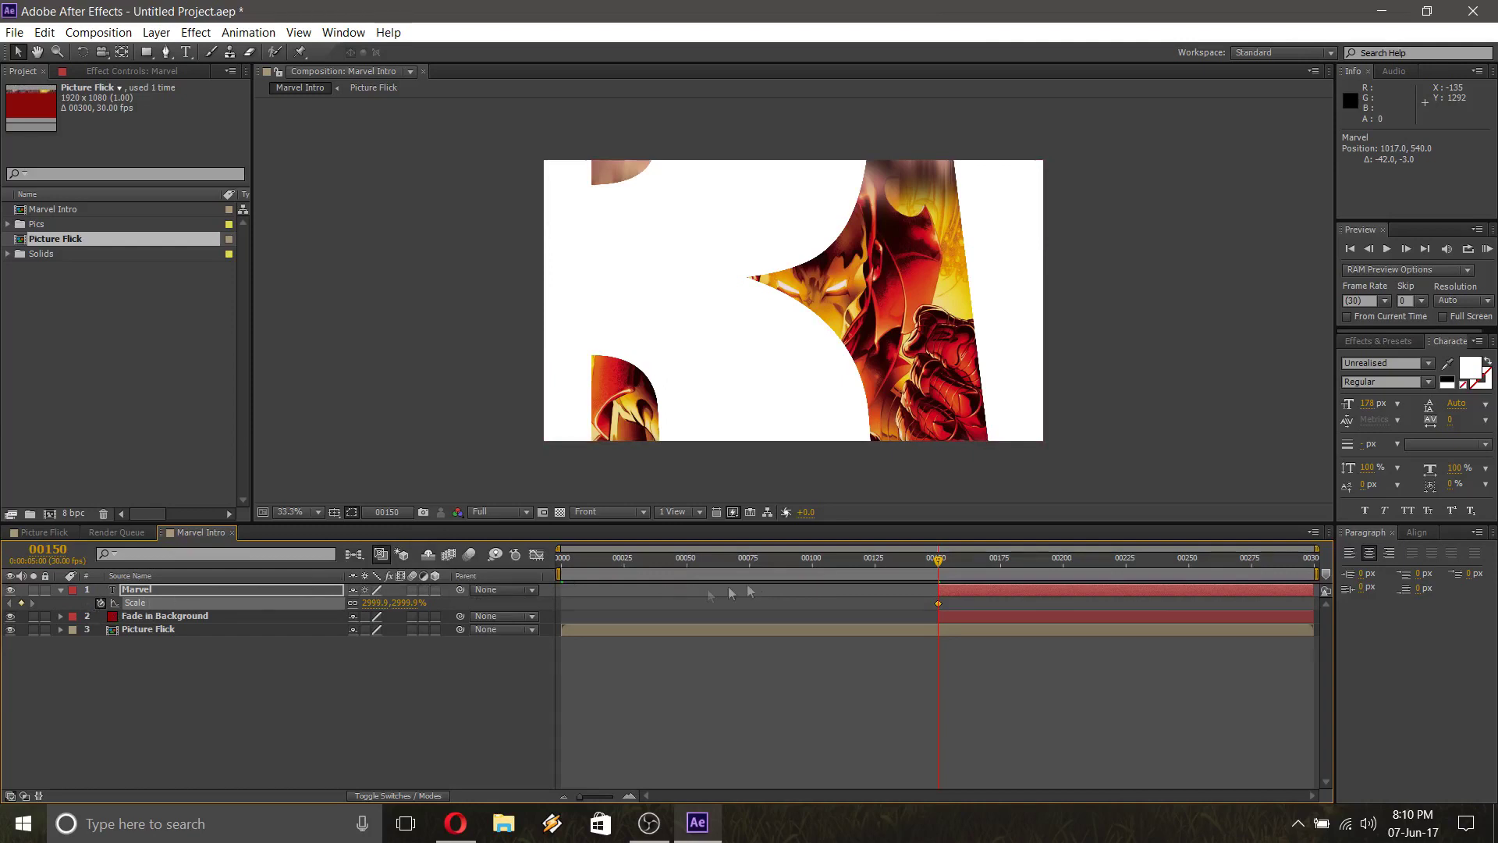
{"action": "left_click_drag", "start_coordinate": [939, 560], "coordinate": [1057, 562]}
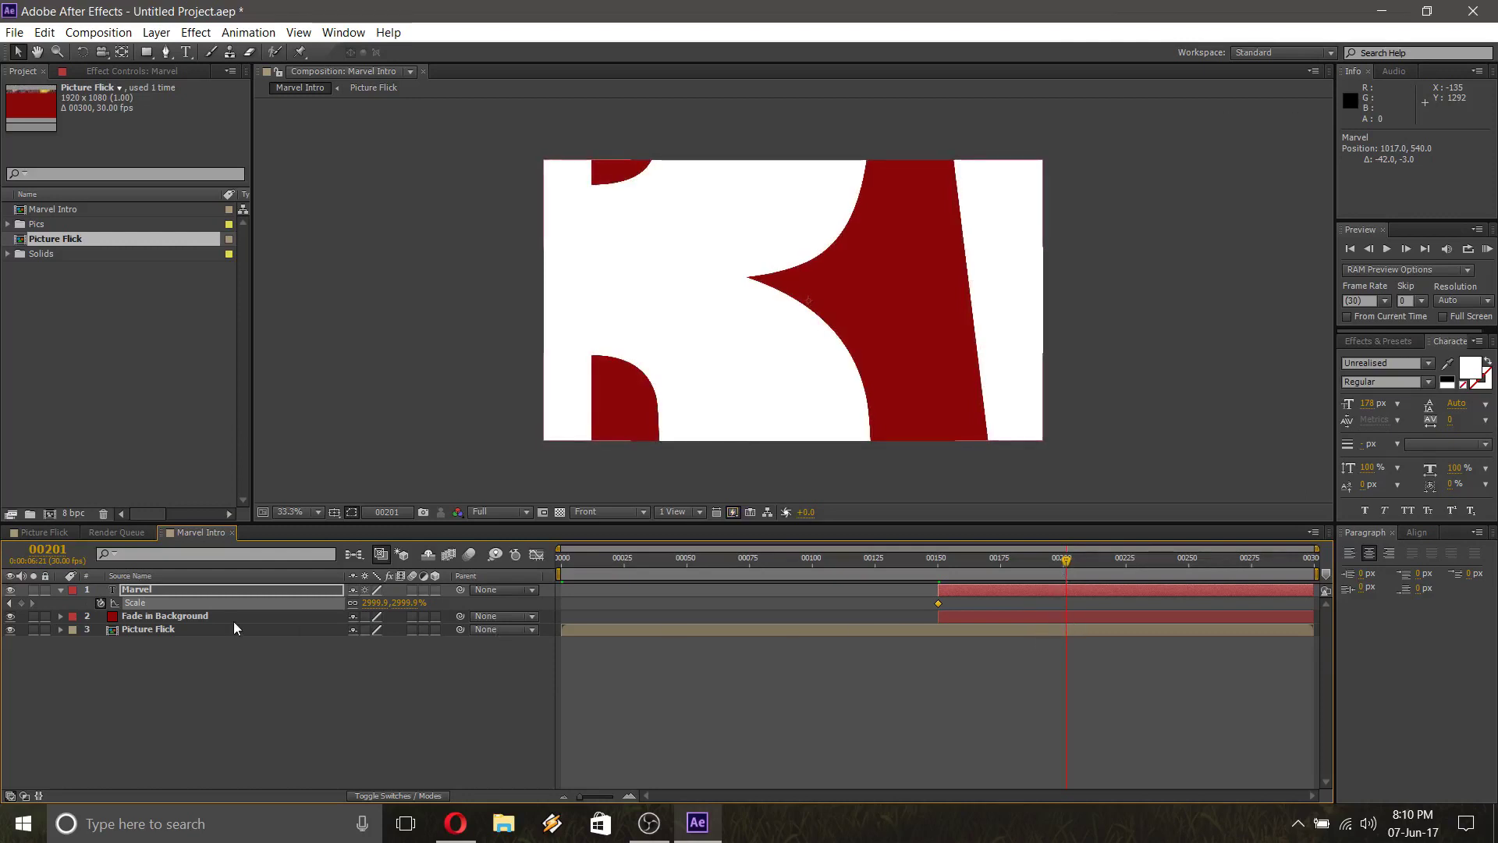
{"action": "left_click", "coordinate": [407, 602]}
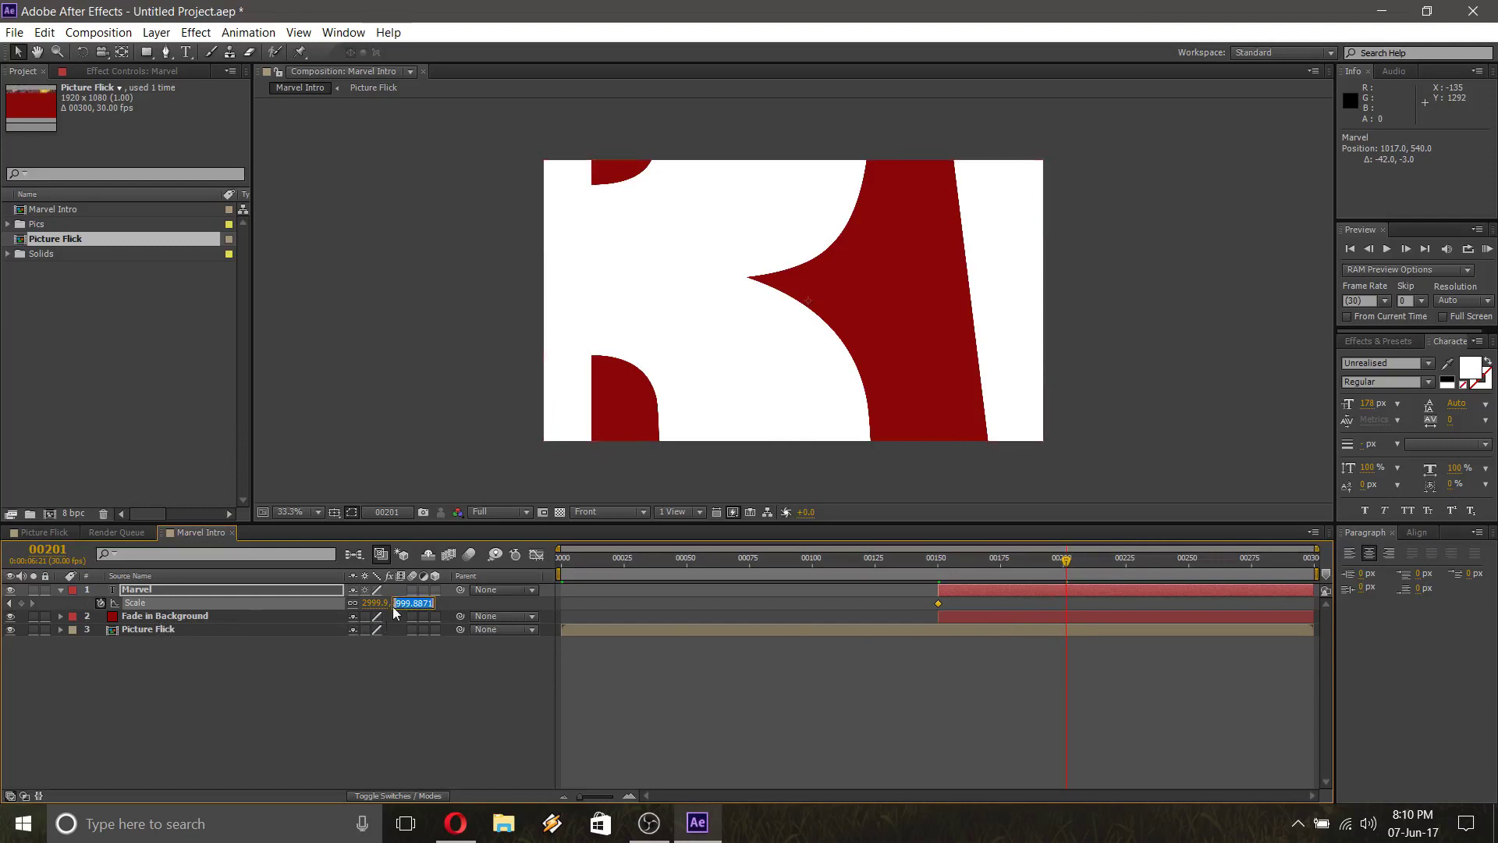
{"action": "type", "text": "250"}
{"action": "key", "text": "Return"}
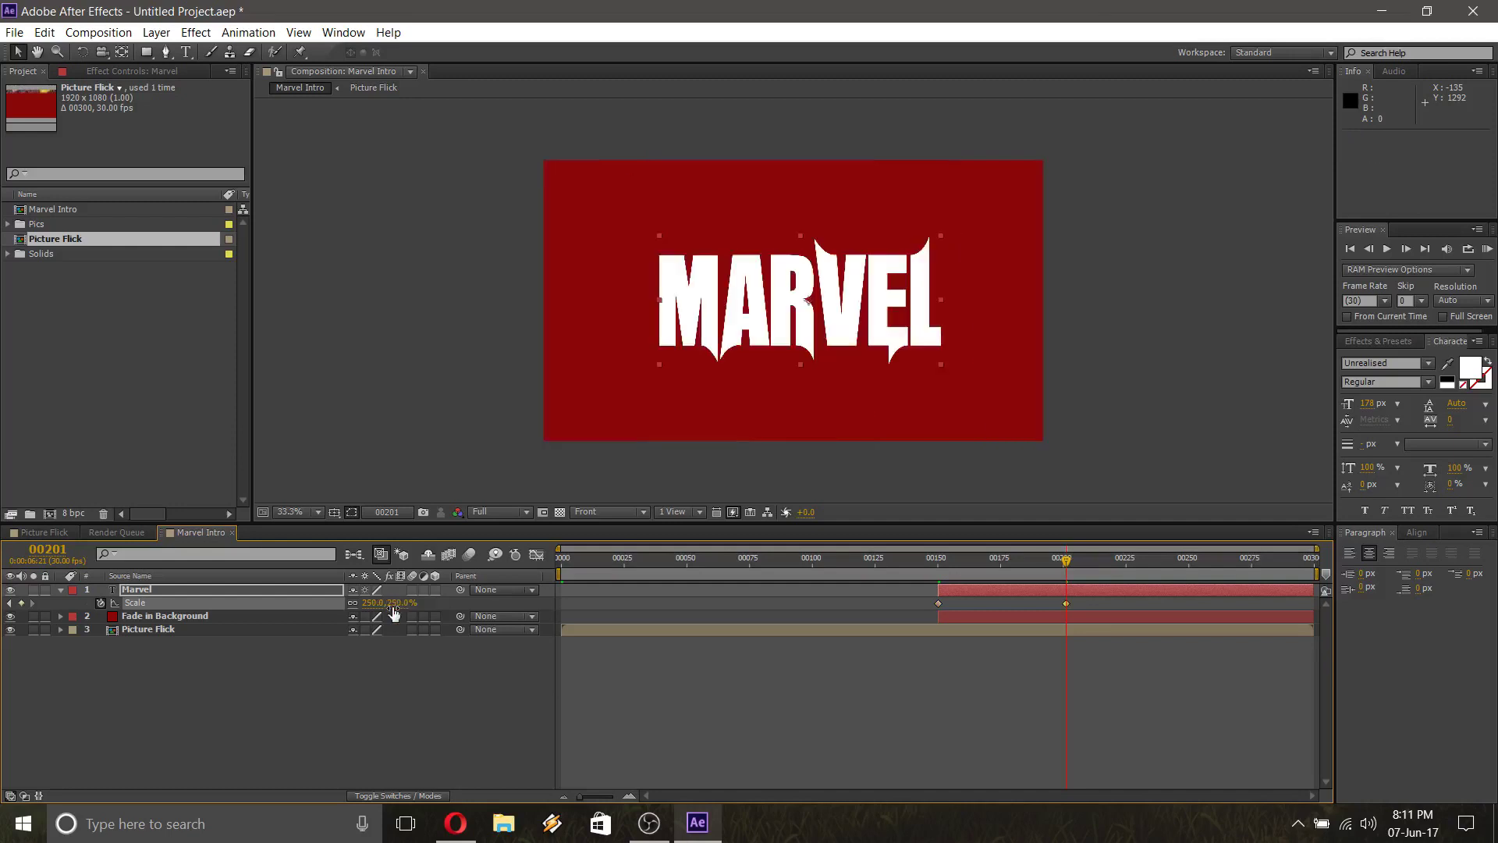
Try a 350% scale for the Marvel layer at frame 201 and settle on 300%
{"action": "key", "text": "3"}
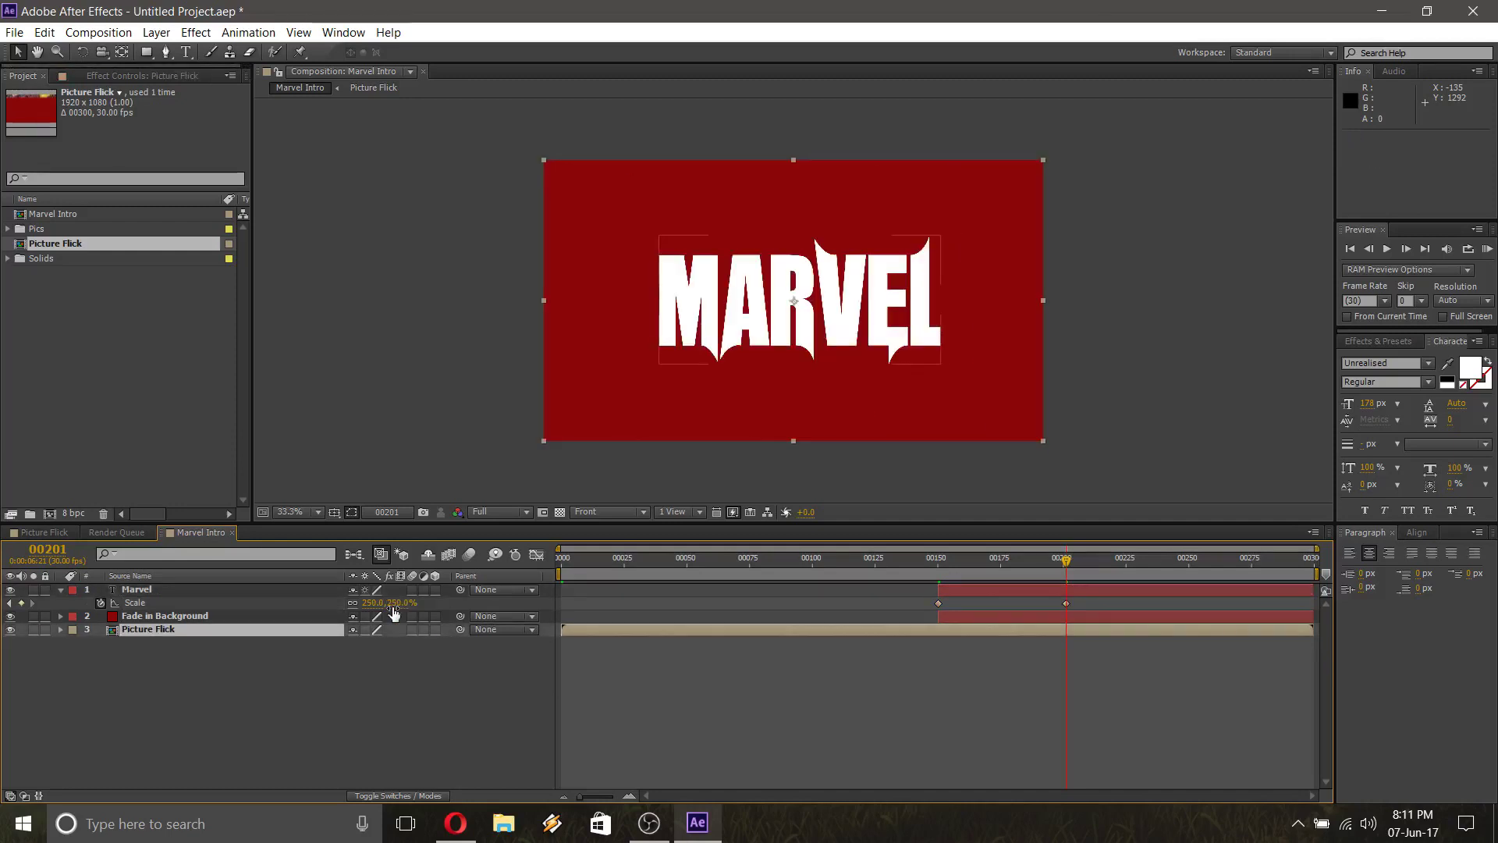
{"action": "left_click", "coordinate": [395, 605]}
{"action": "type", "text": "350"}
{"action": "key", "text": "Return"}
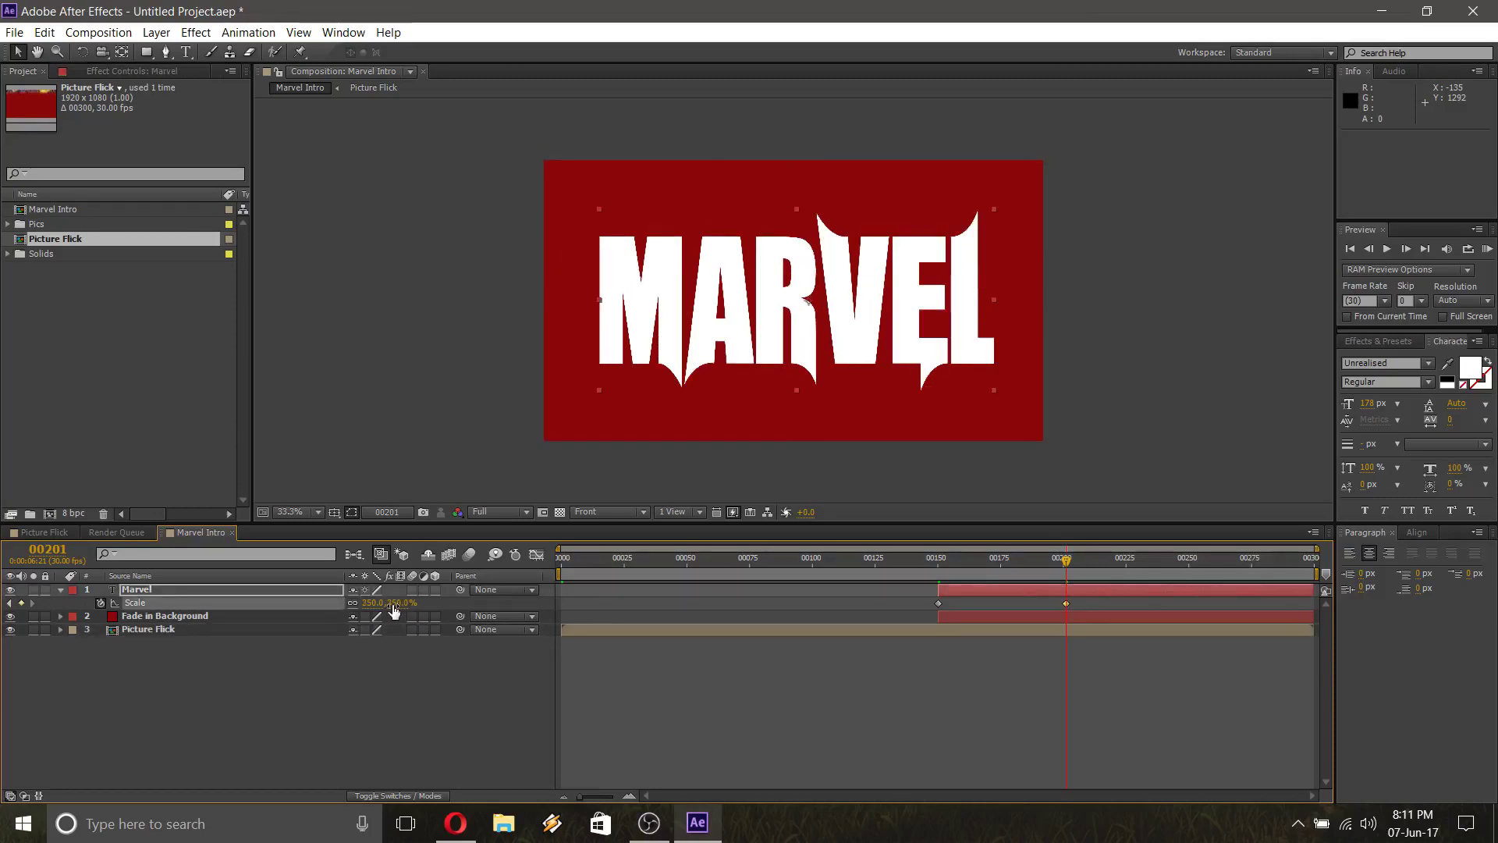
{"action": "left_click", "coordinate": [396, 606]}
{"action": "type", "text": "300"}
{"action": "key", "text": "Return"}
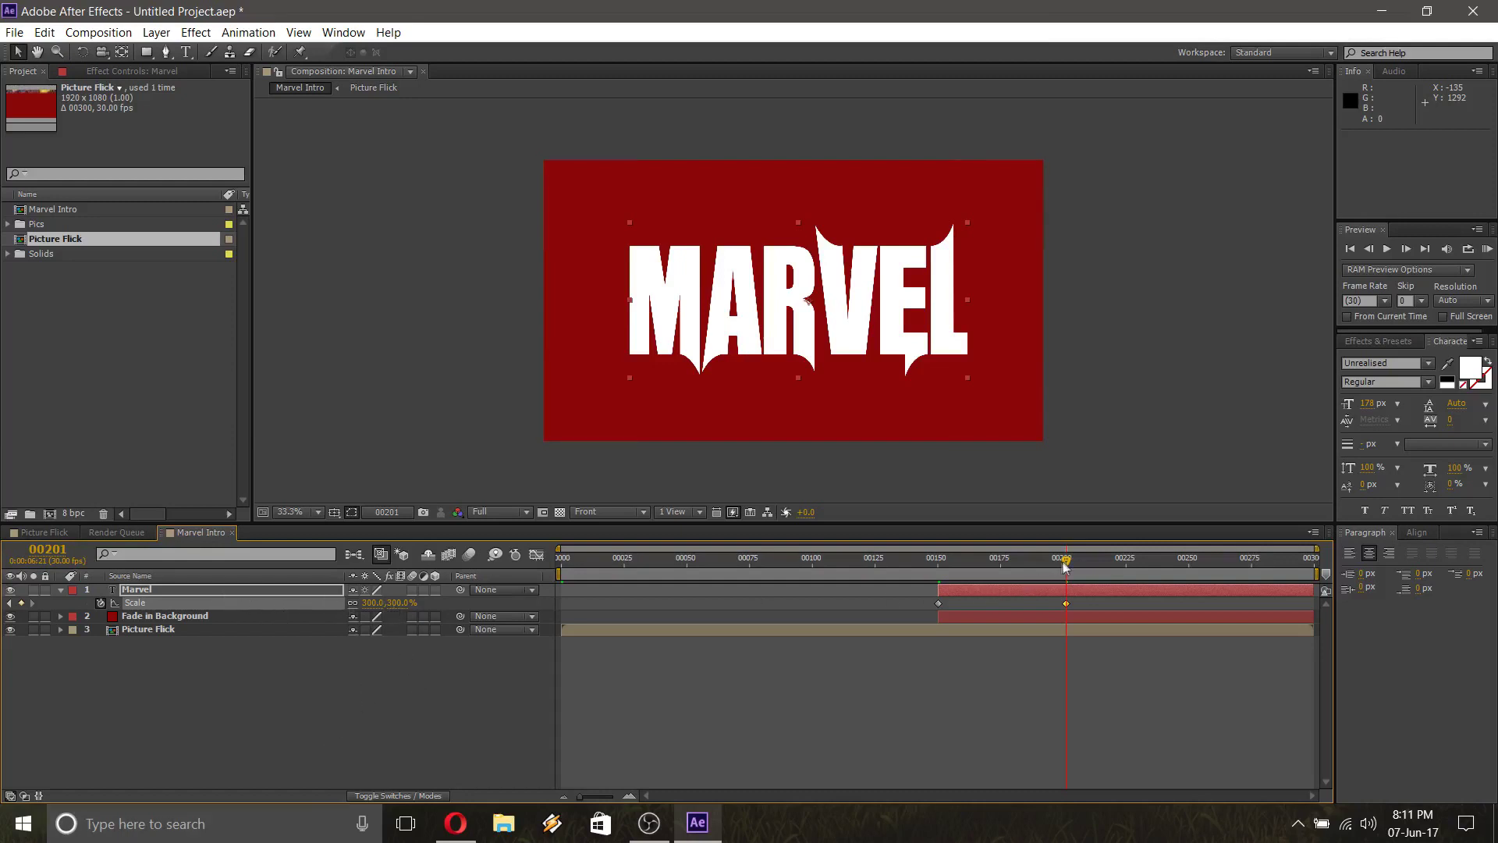
Keyframe the Marvel layer's opacity at 0% on frame 150 and 100% on frame 225
{"action": "left_click_drag", "start_coordinate": [1062, 567], "coordinate": [939, 569]}
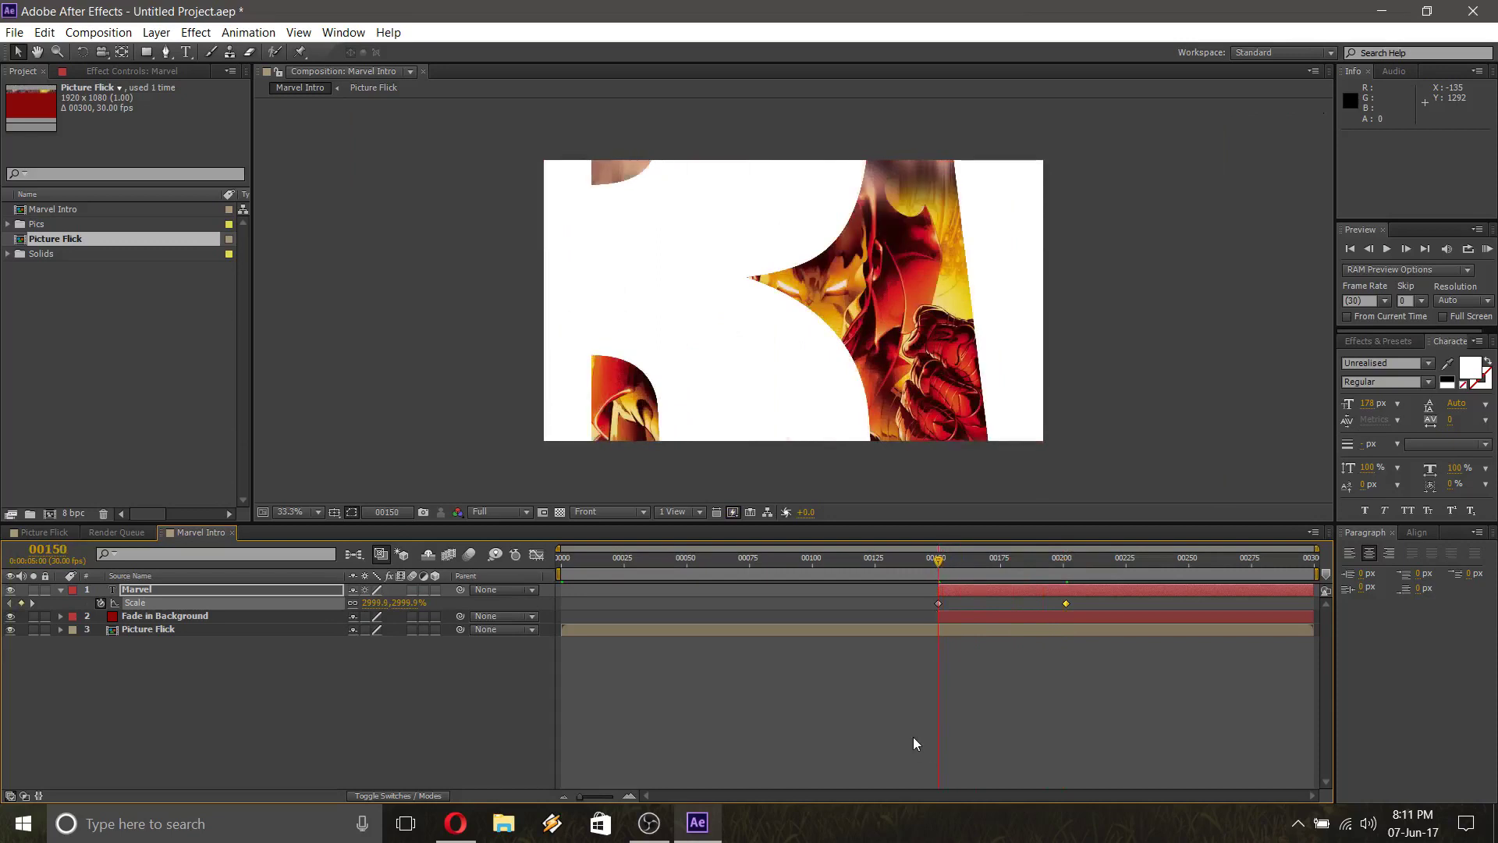
{"action": "key", "text": "t"}
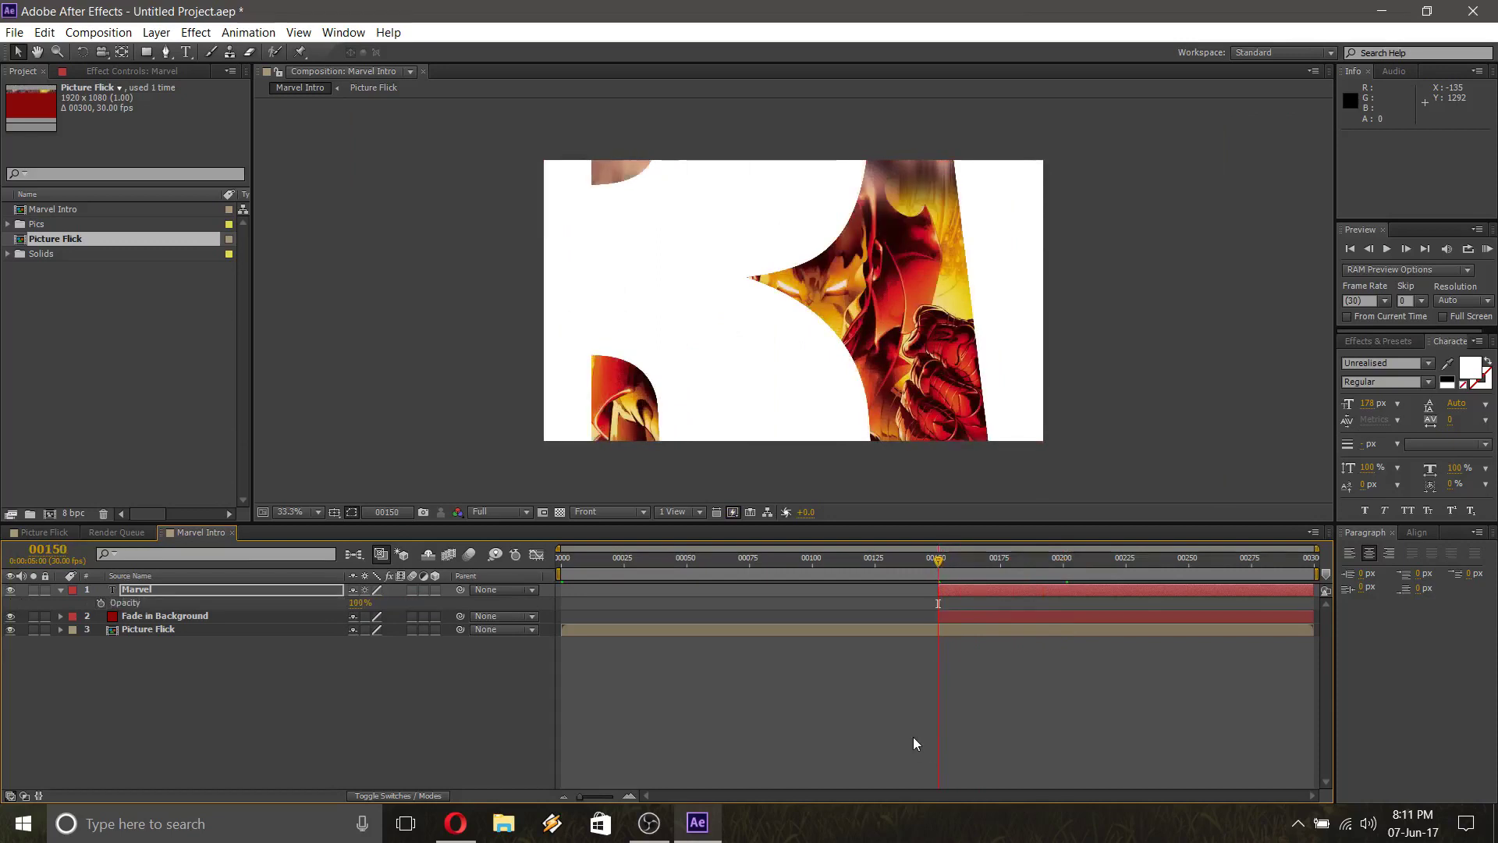
{"action": "left_click", "coordinate": [101, 602]}
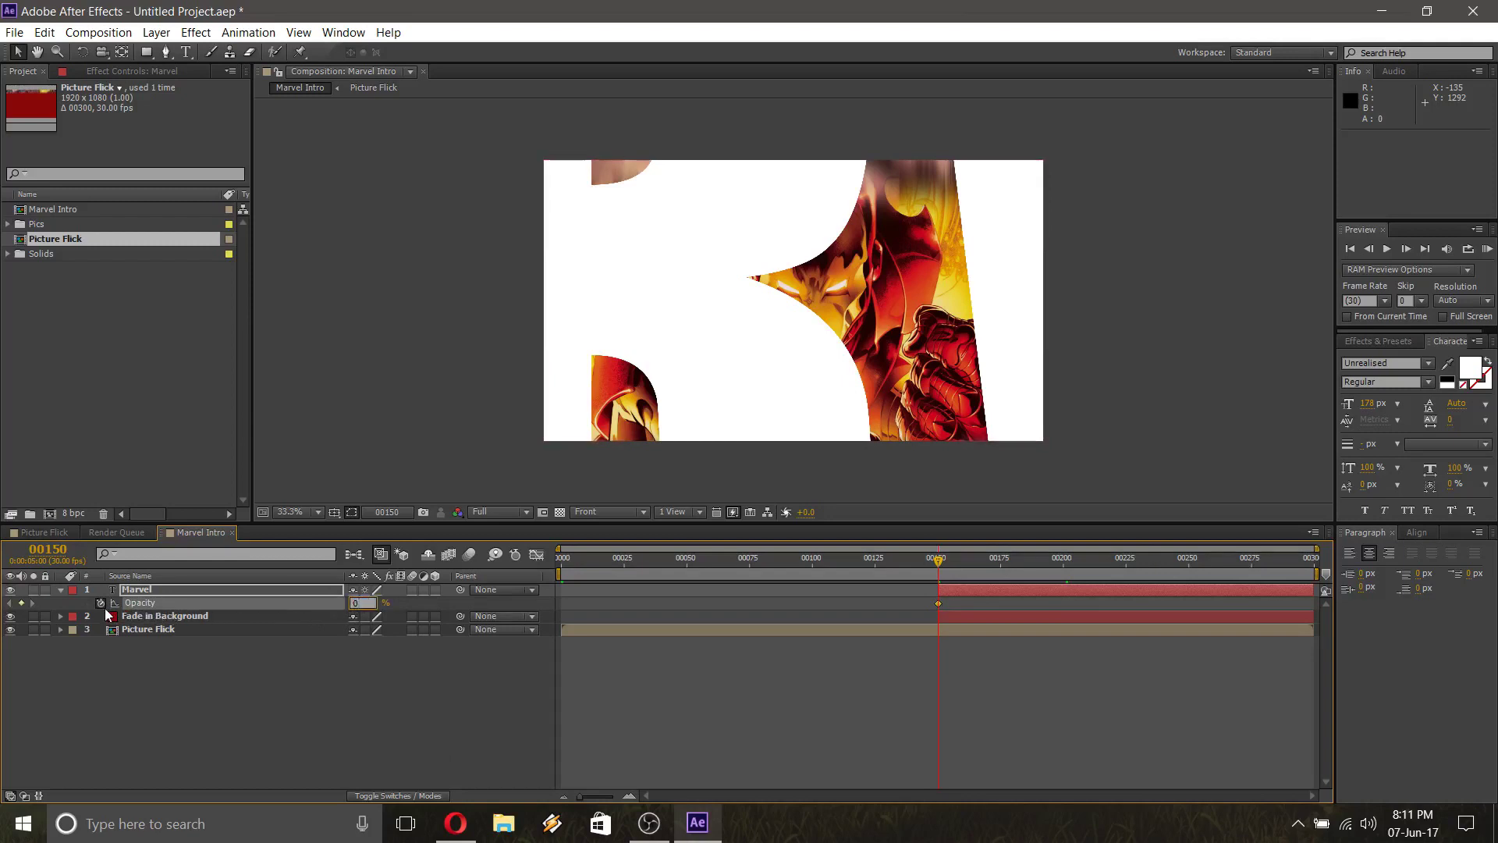
{"action": "left_click_drag", "start_coordinate": [939, 567], "coordinate": [1121, 578]}
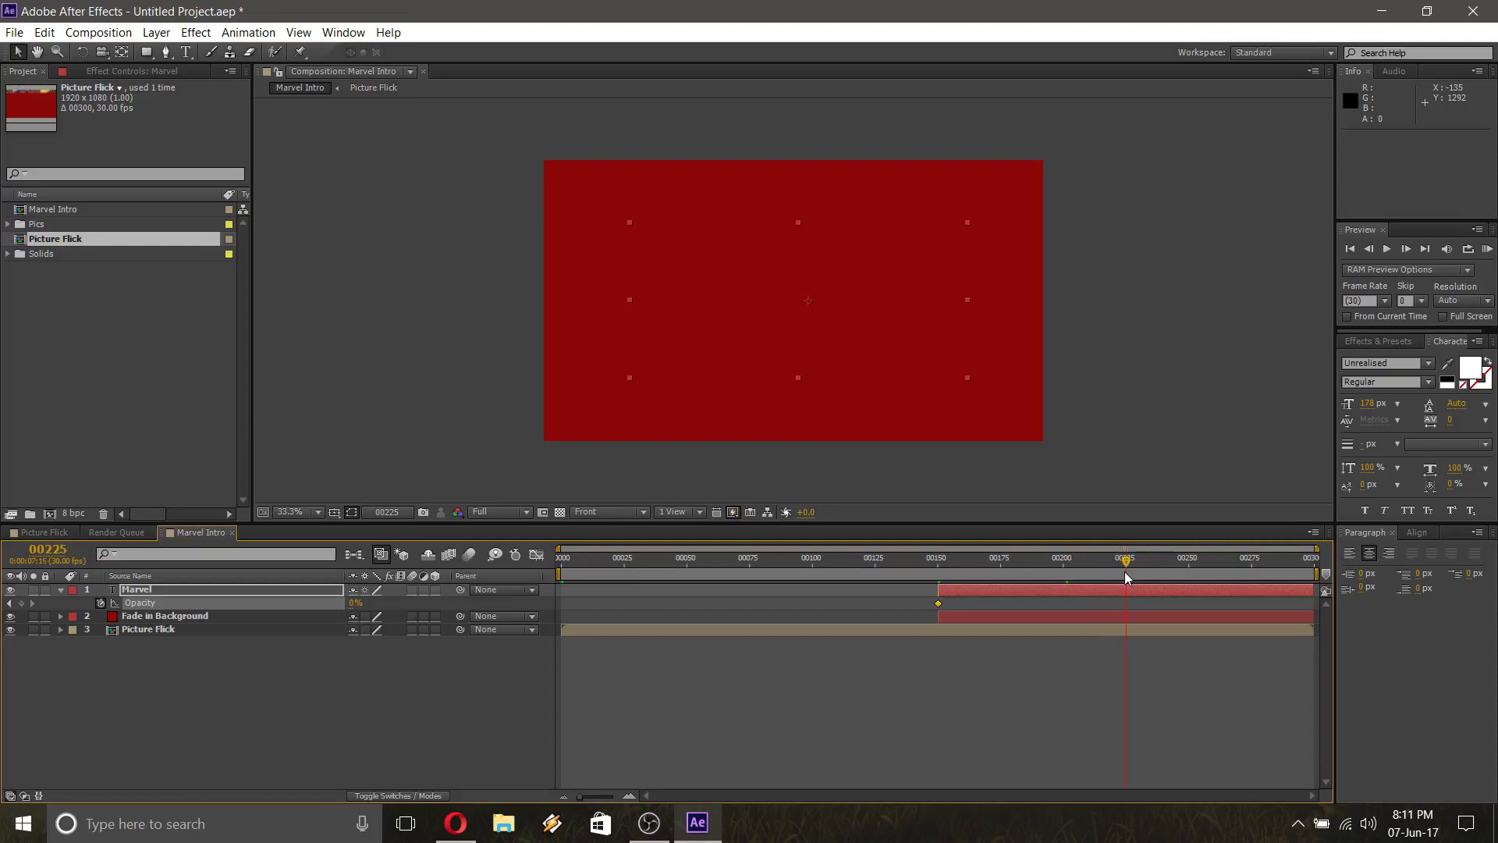
{"action": "left_click", "coordinate": [355, 605]}
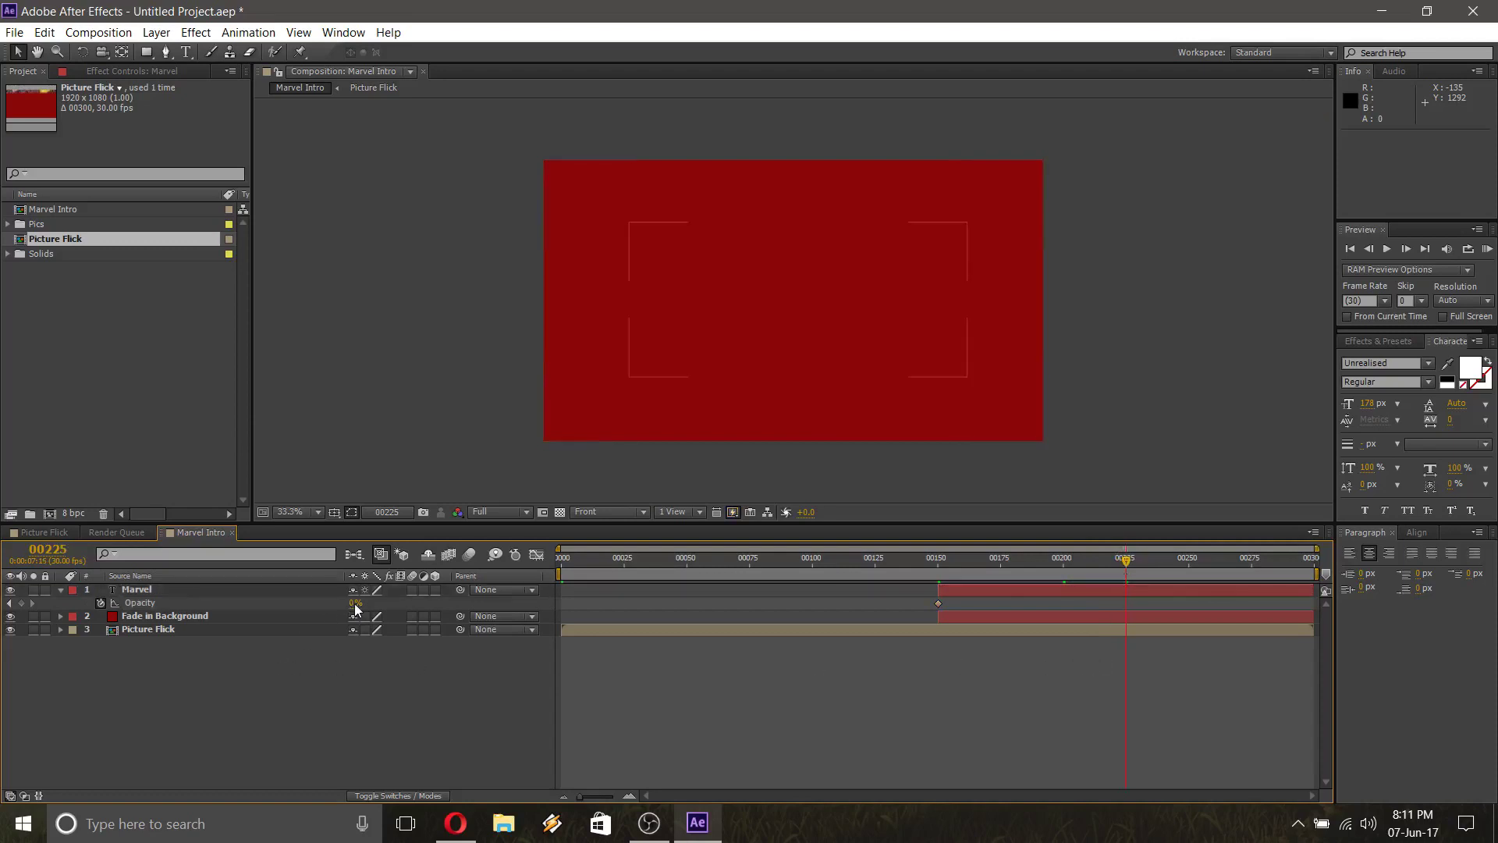
{"action": "left_click", "coordinate": [352, 603]}
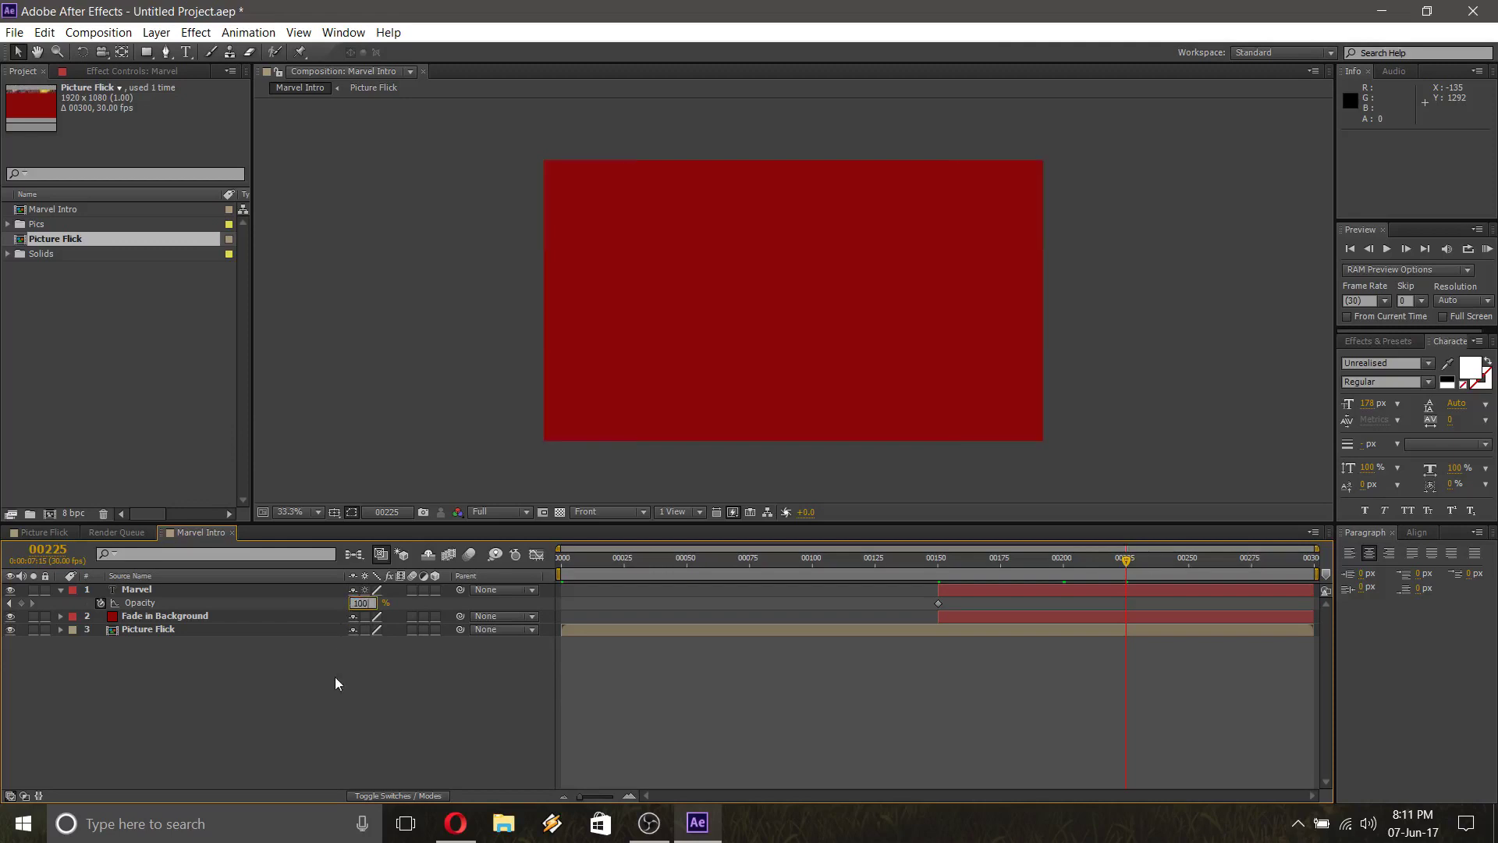
{"action": "key", "text": "Return"}
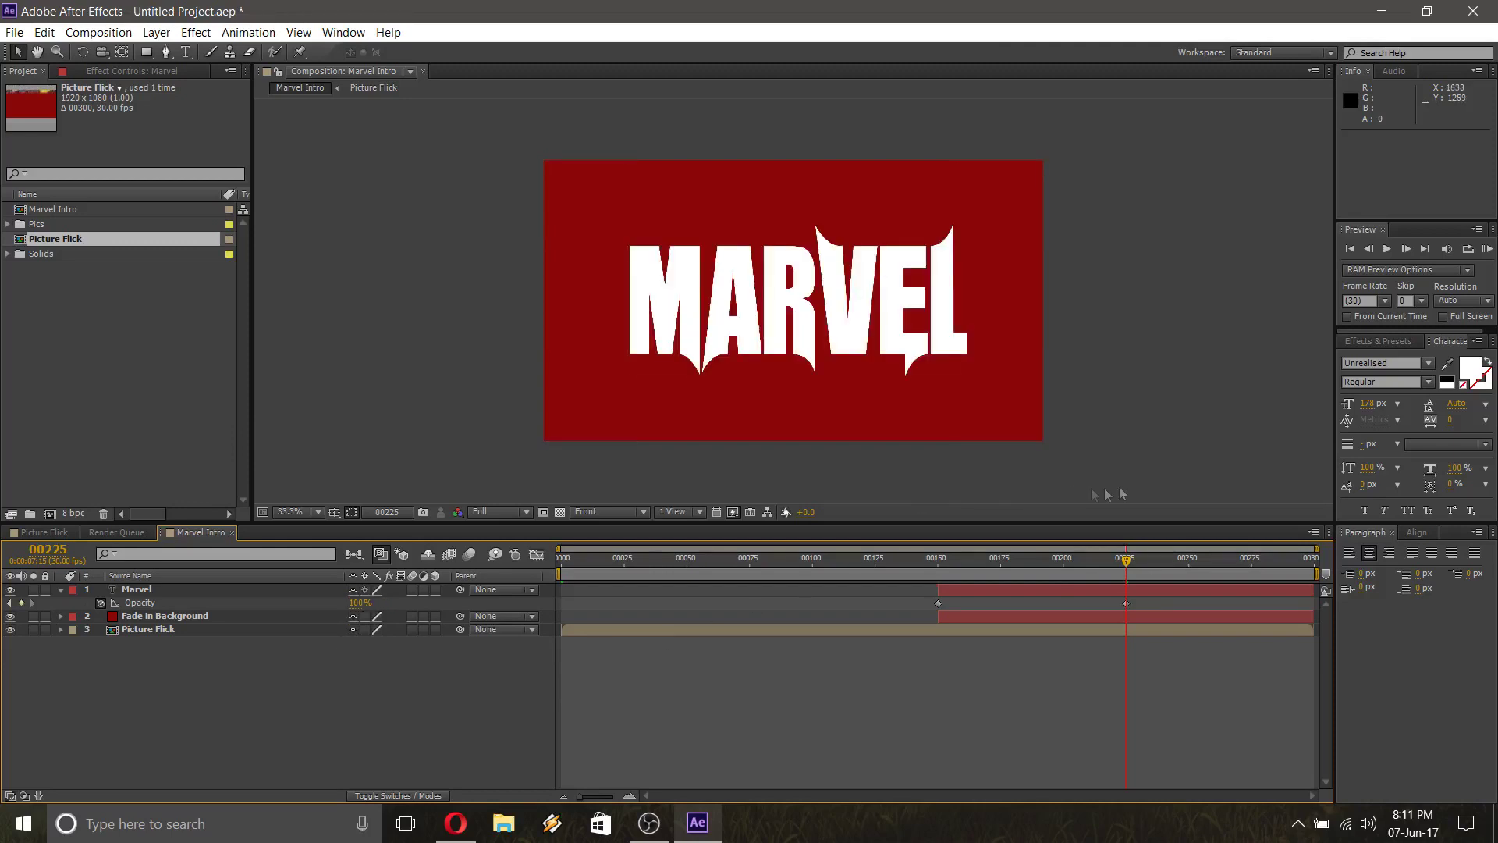
Scrub and play back the Marvel Intro composition to check how the title fades in while scaling down
{"action": "mouse_move", "coordinate": [1116, 564]}
{"action": "left_mouse_down"}
{"action": "mouse_move", "coordinate": [1004, 560]}
{"action": "mouse_move", "coordinate": [1129, 559]}
{"action": "left_mouse_up"}
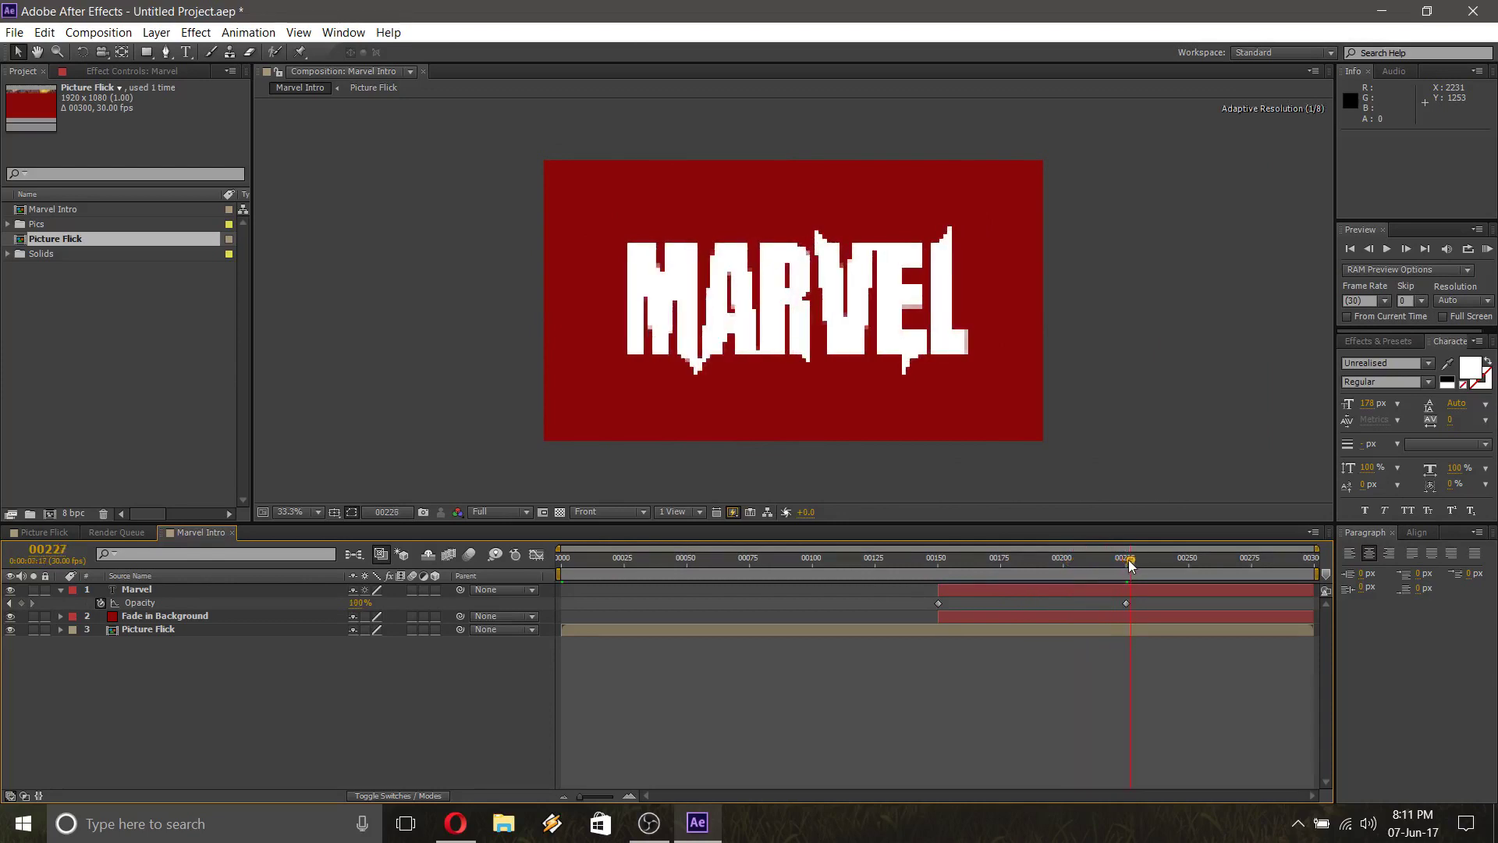
{"action": "left_click_drag", "start_coordinate": [1130, 561], "coordinate": [1126, 560]}
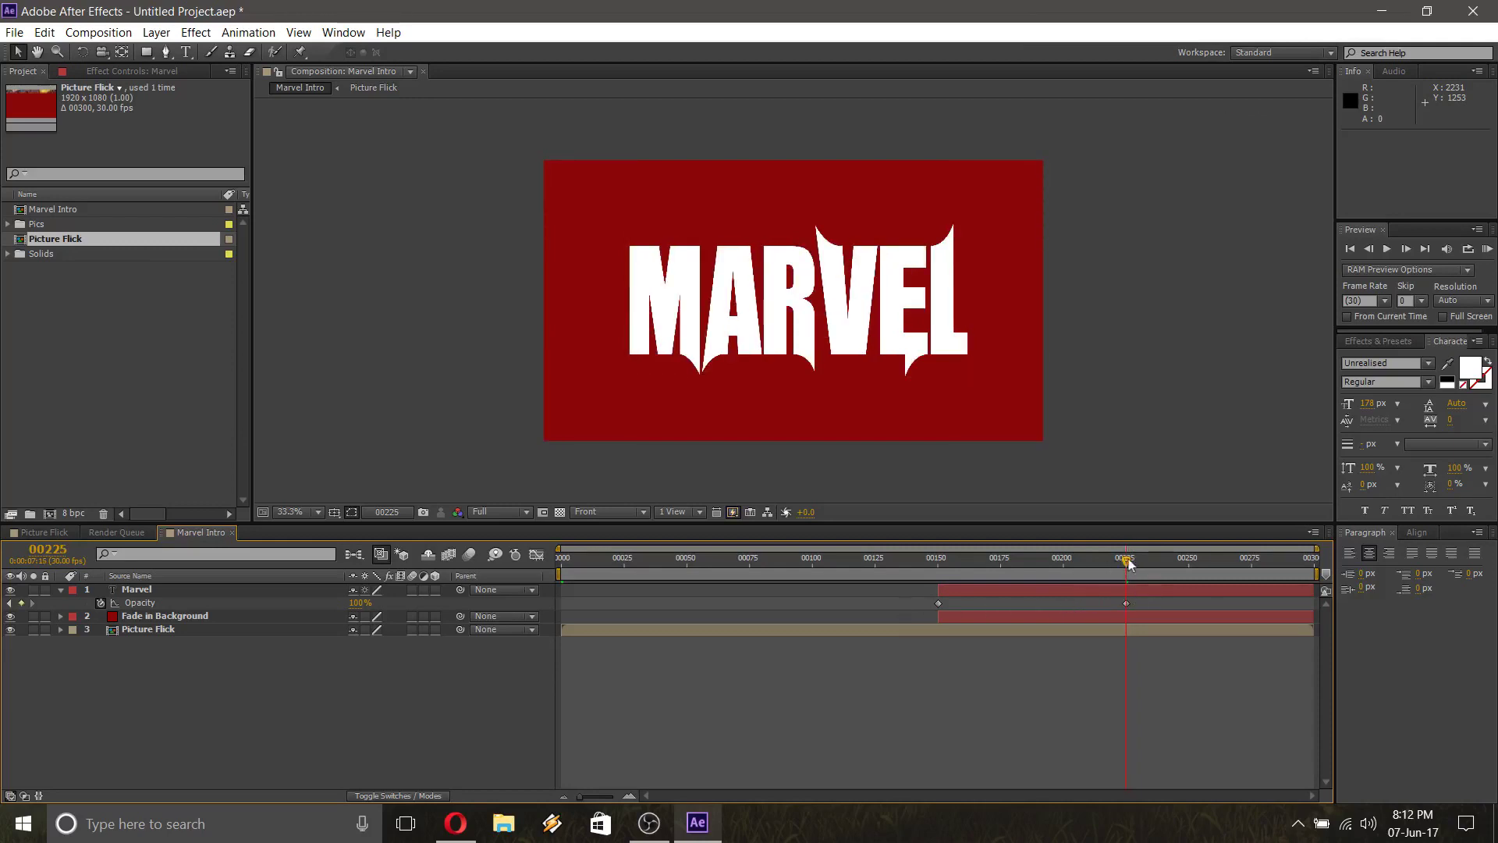
{"action": "left_click_drag", "start_coordinate": [1129, 563], "coordinate": [909, 563]}
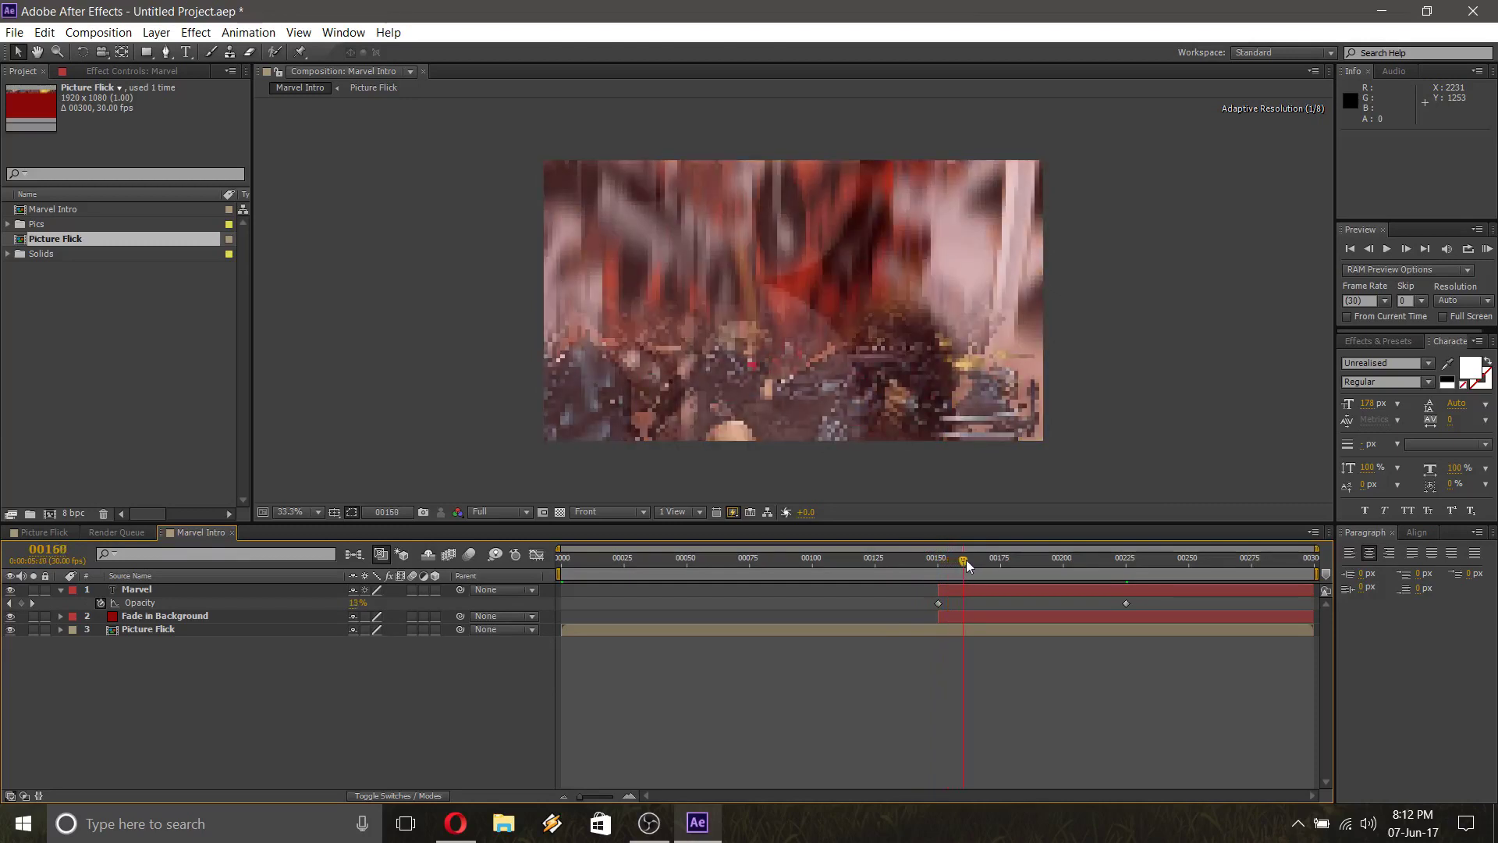
{"action": "left_click_drag", "start_coordinate": [978, 563], "coordinate": [1061, 560]}
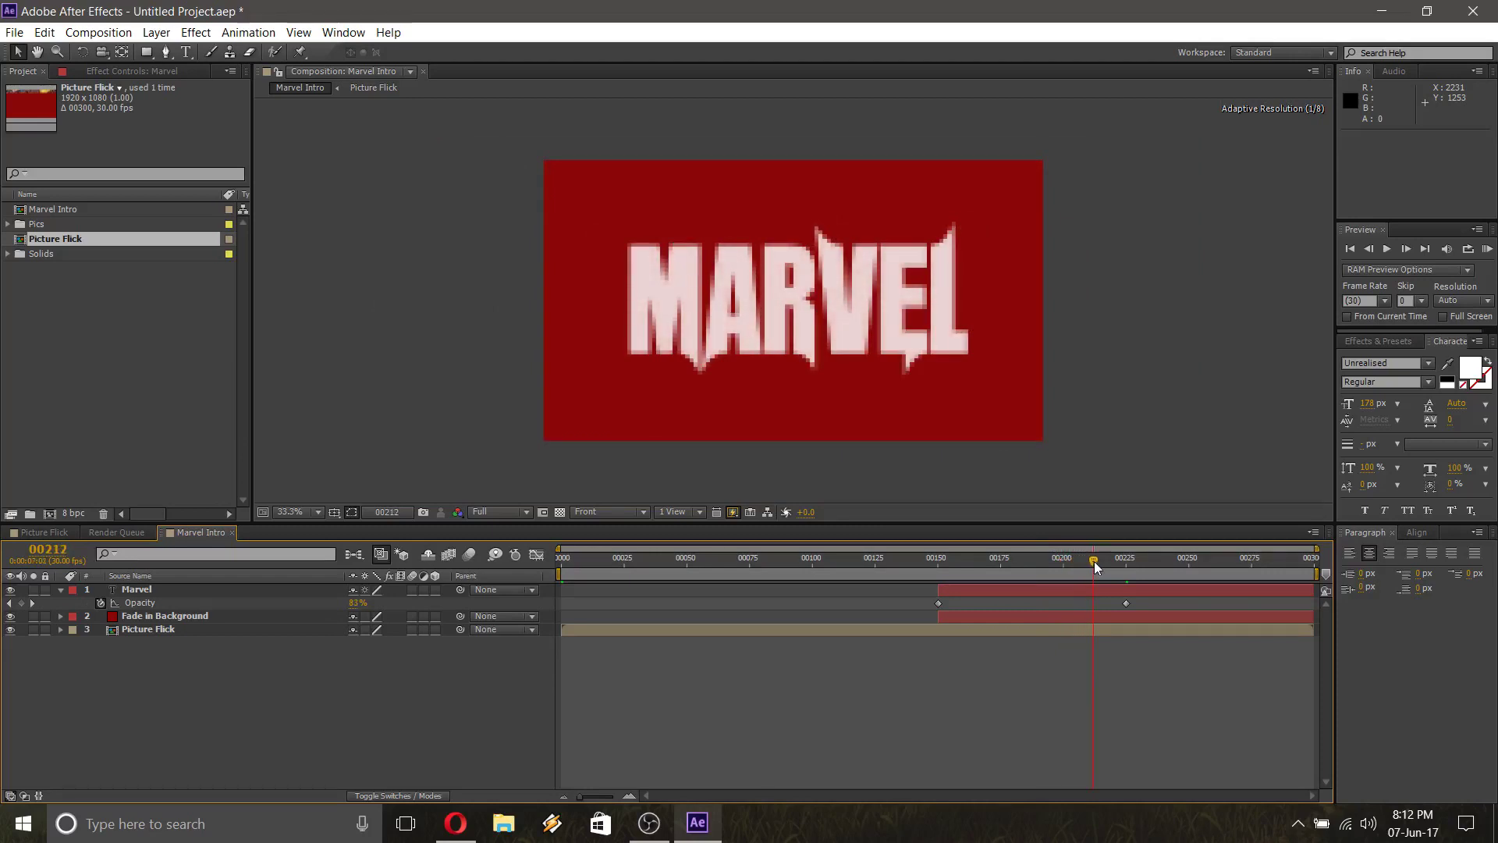
{"action": "left_click_drag", "start_coordinate": [1108, 560], "coordinate": [1307, 565]}
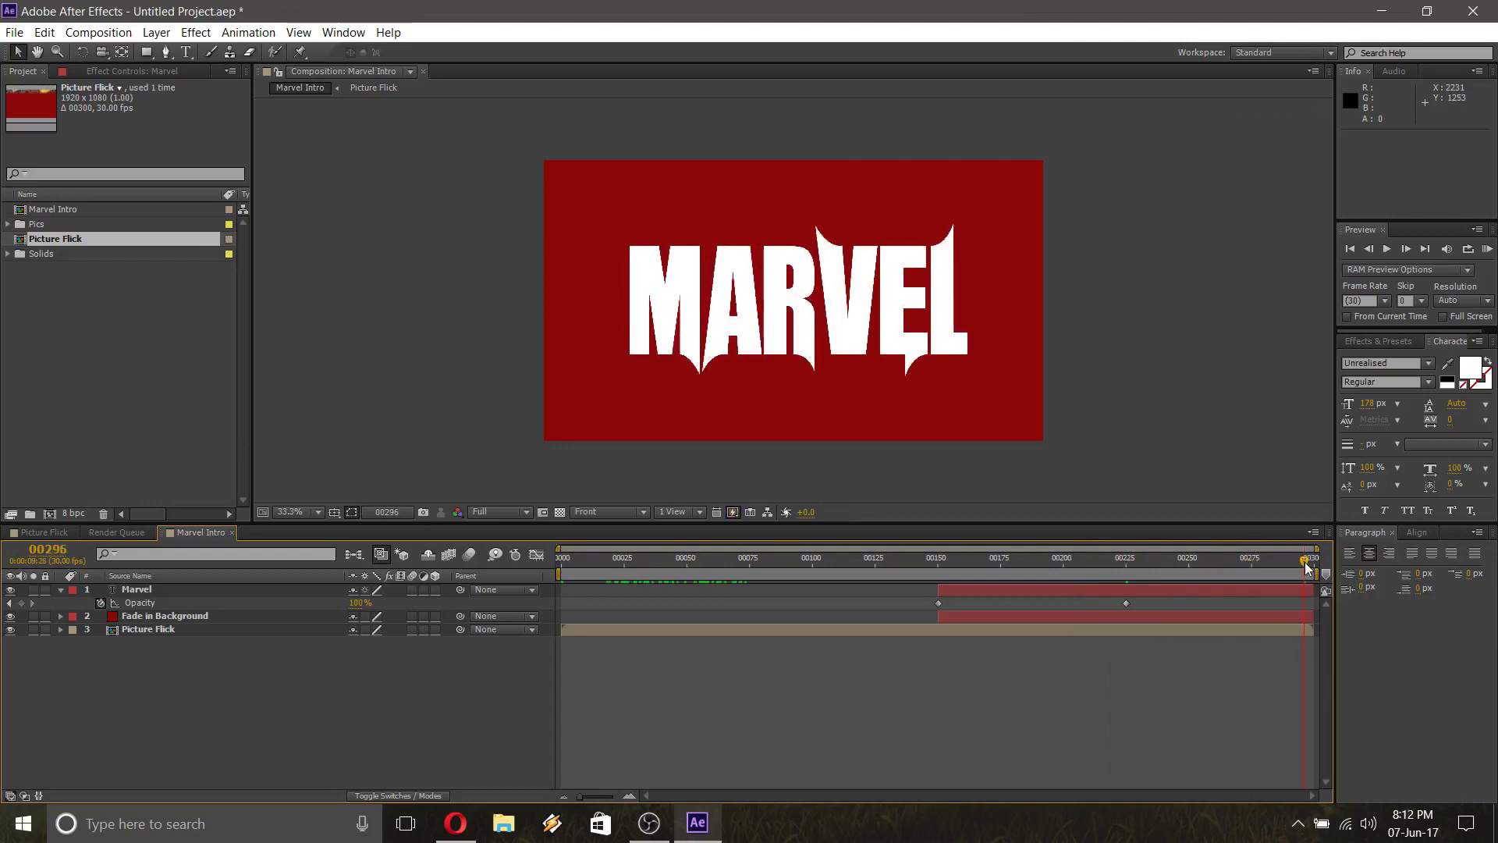
{"action": "key", "text": "space"}
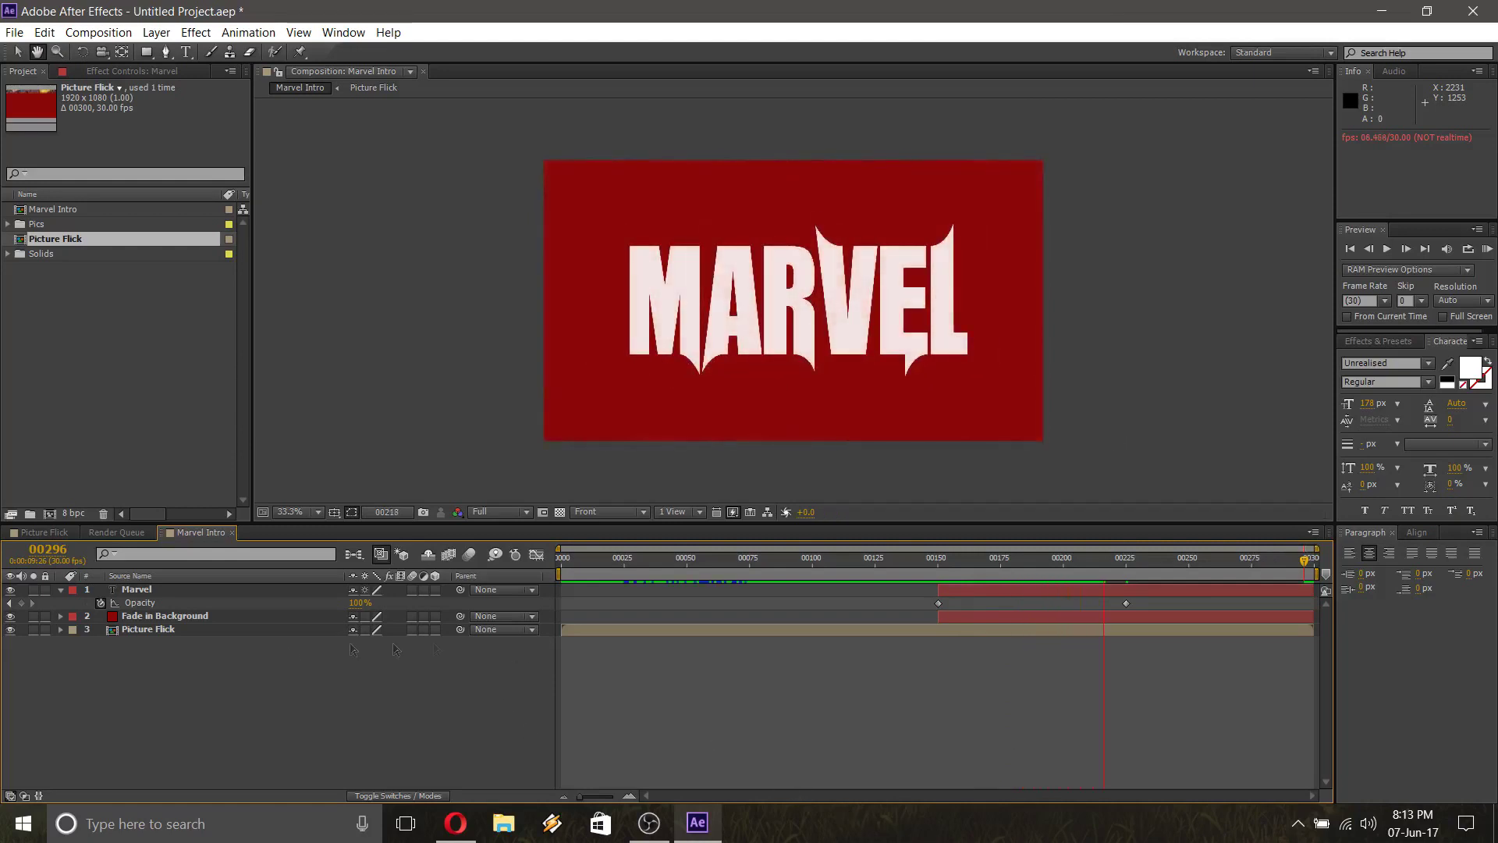
{"action": "key", "text": "space"}
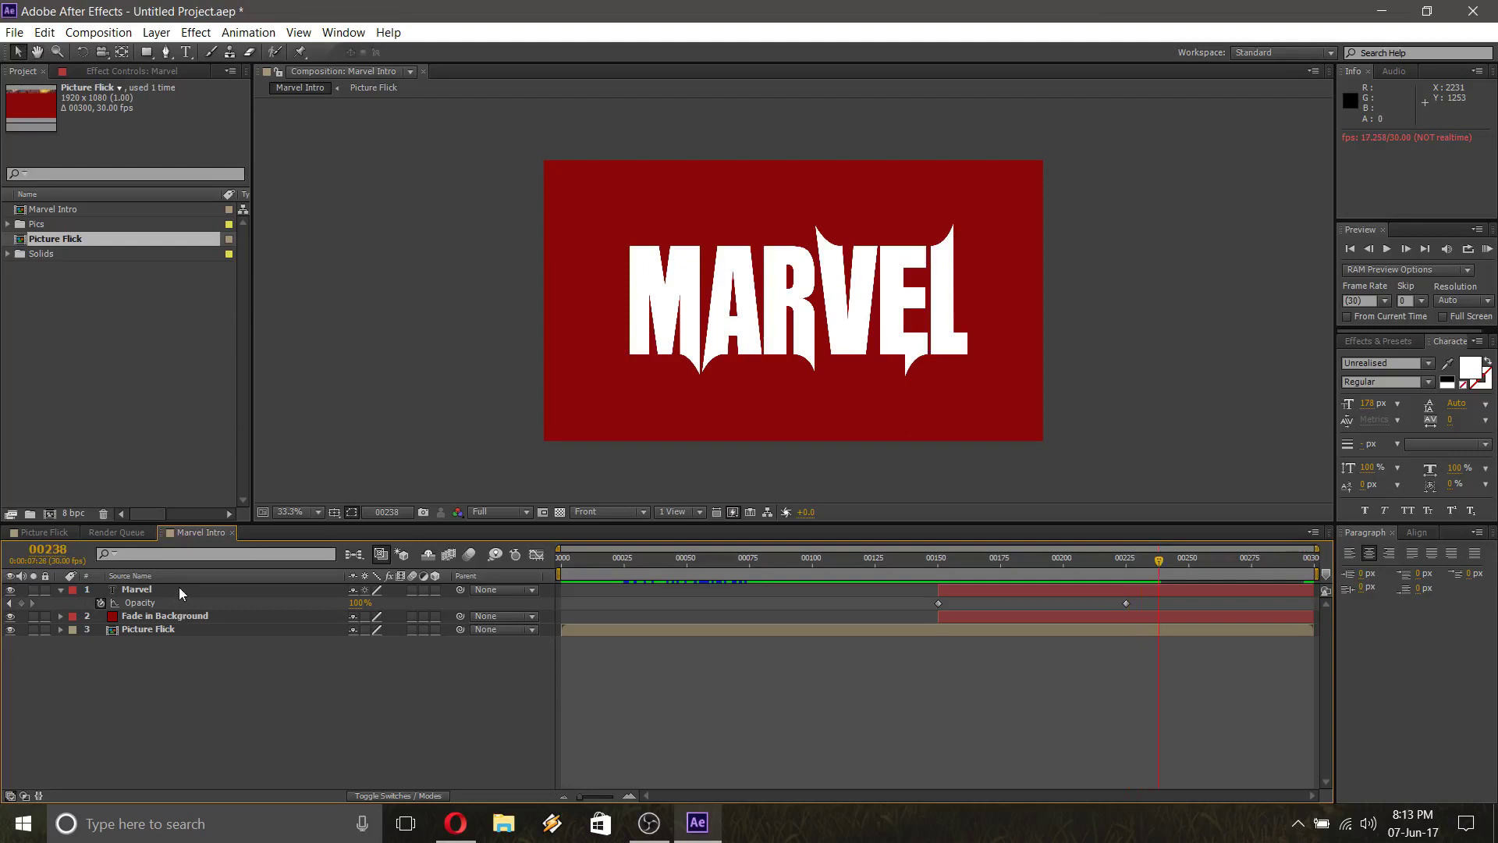
Reveal the Picture Flick layer's keyframes and move its last scale keyframe to frame 200, in line with its last opacity keyframe
{"action": "key", "text": "u"}
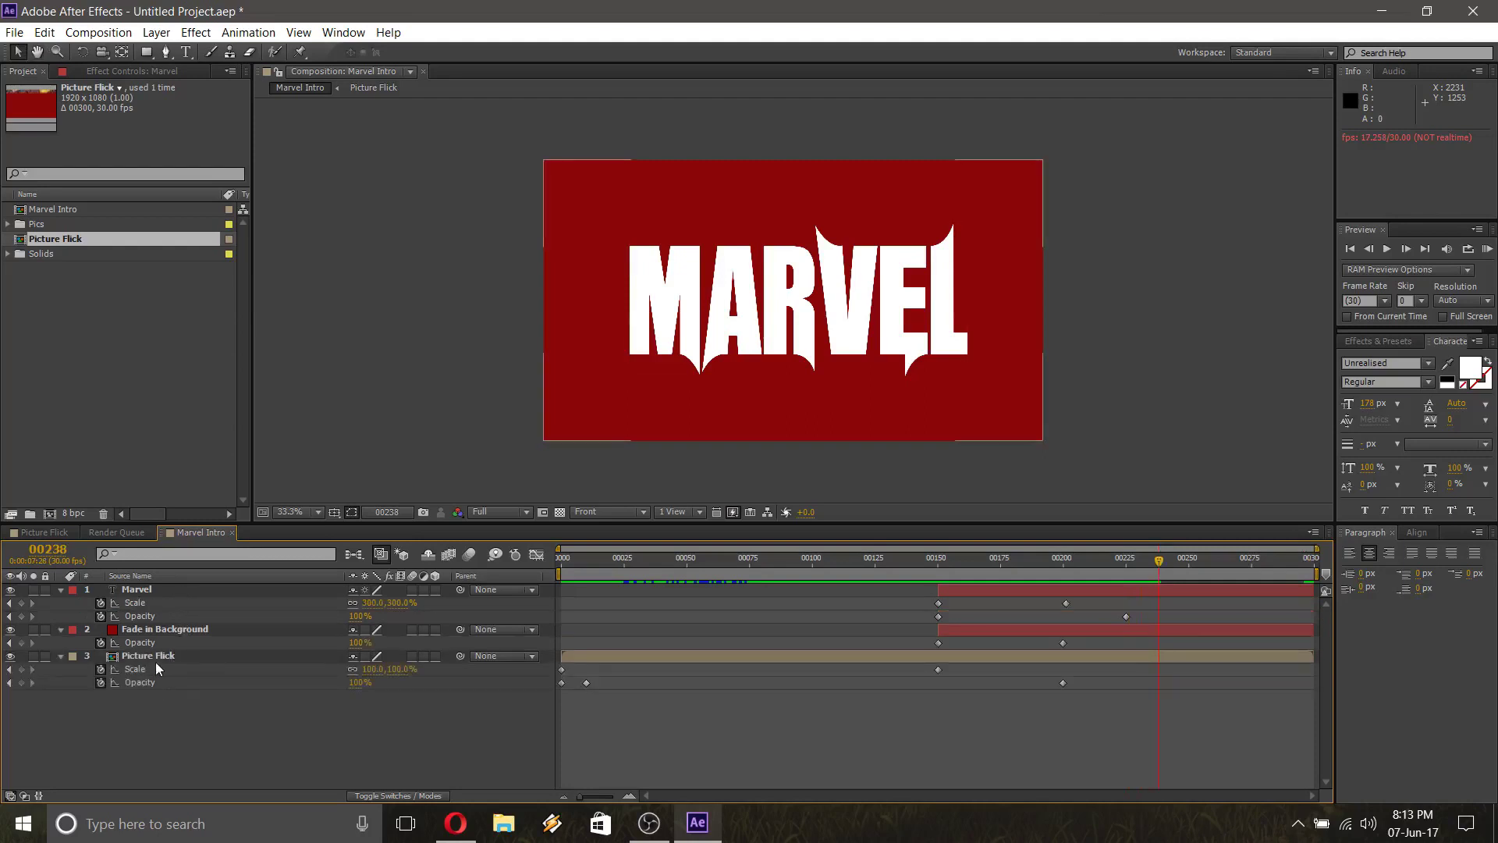
{"action": "key", "text": "u"}
{"action": "left_click", "coordinate": [143, 616]}
{"action": "key", "text": "u"}
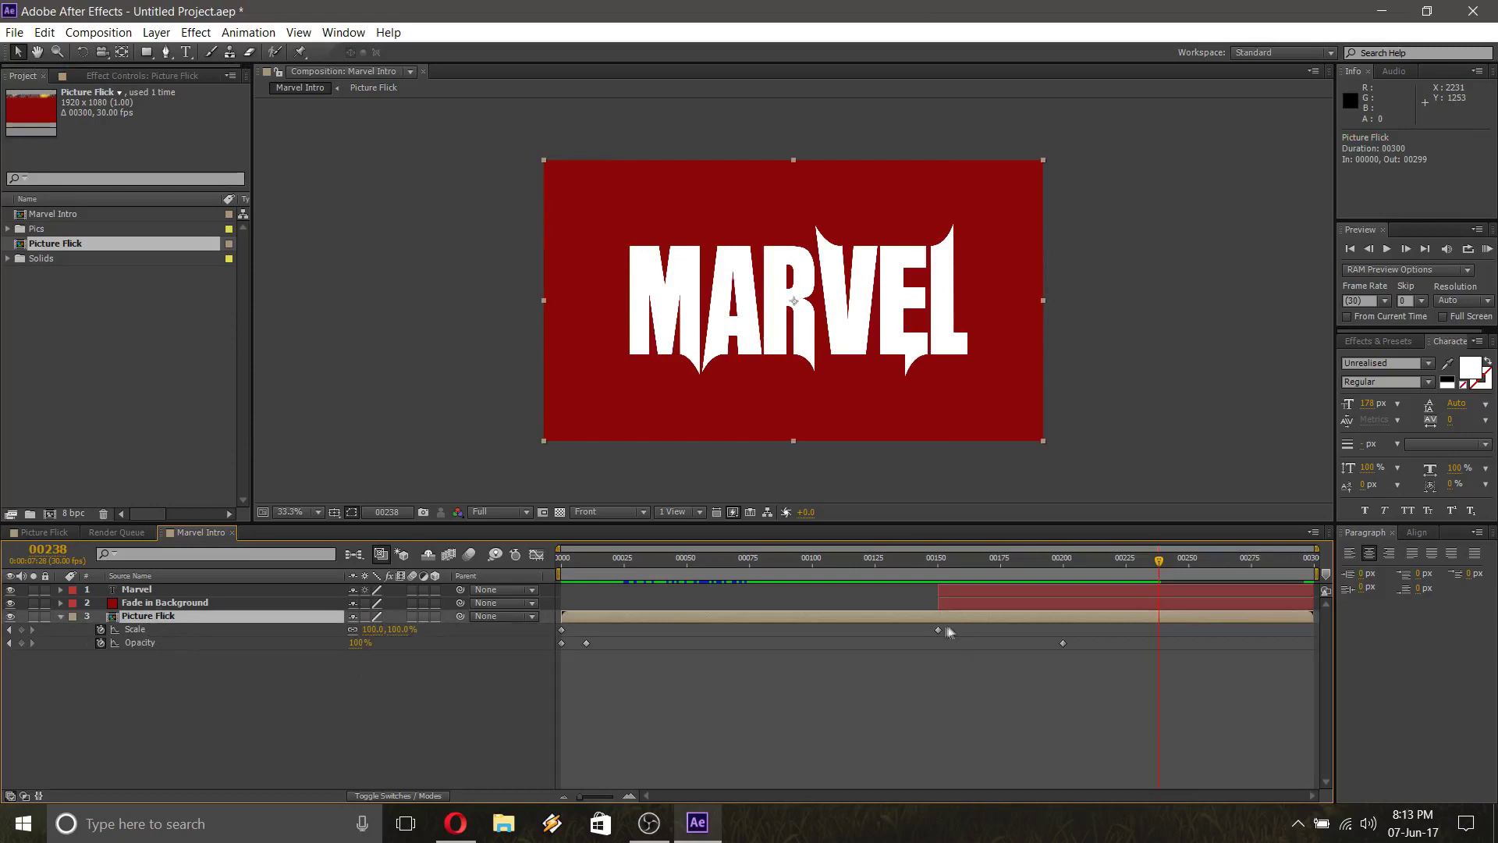
{"action": "left_click_drag", "start_coordinate": [940, 629], "coordinate": [1028, 630]}
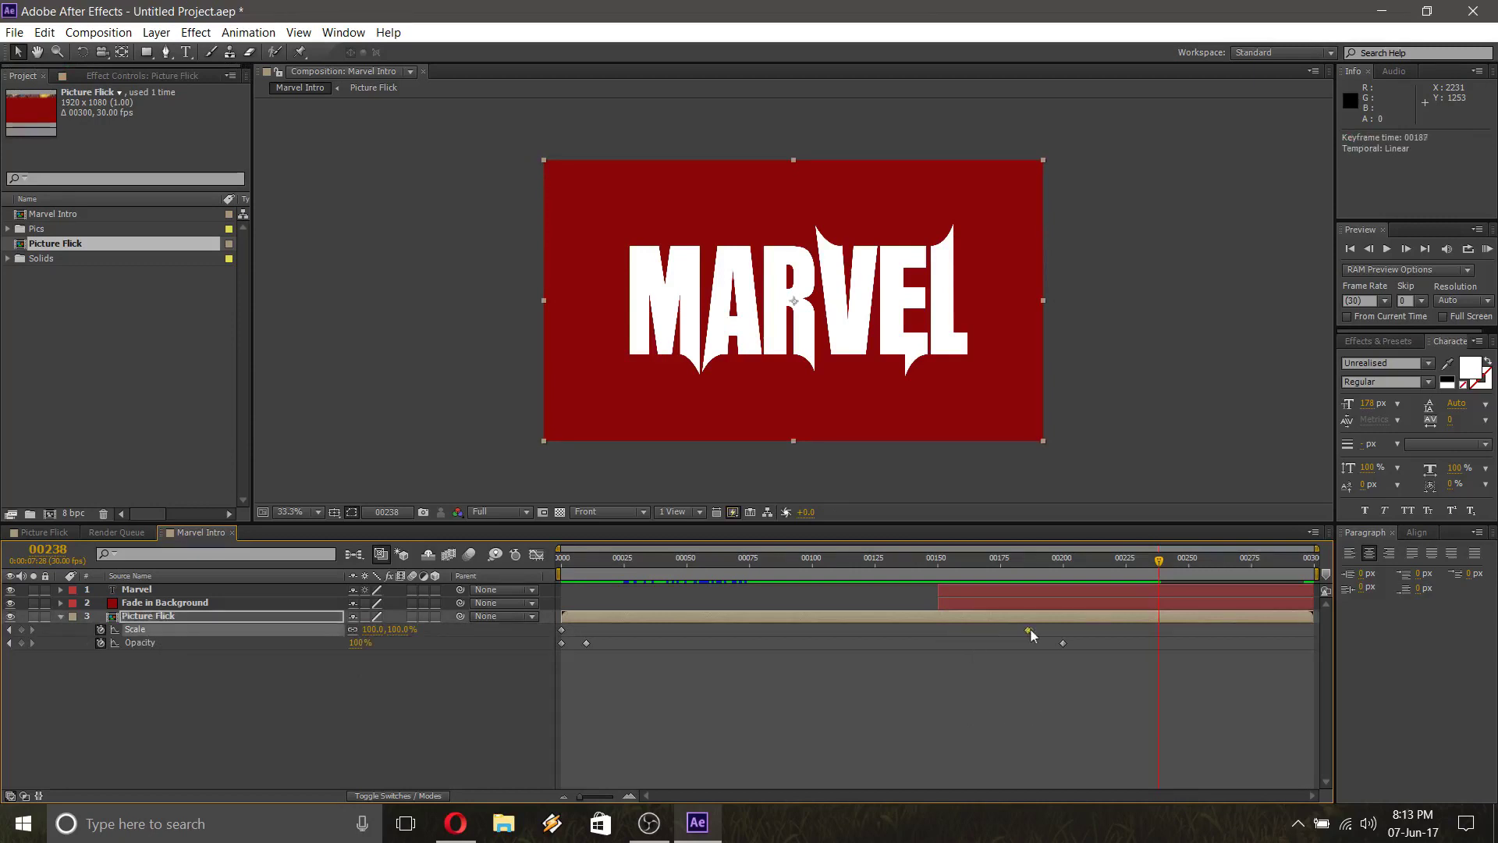
{"action": "left_click_drag", "start_coordinate": [1059, 630], "coordinate": [1063, 630]}
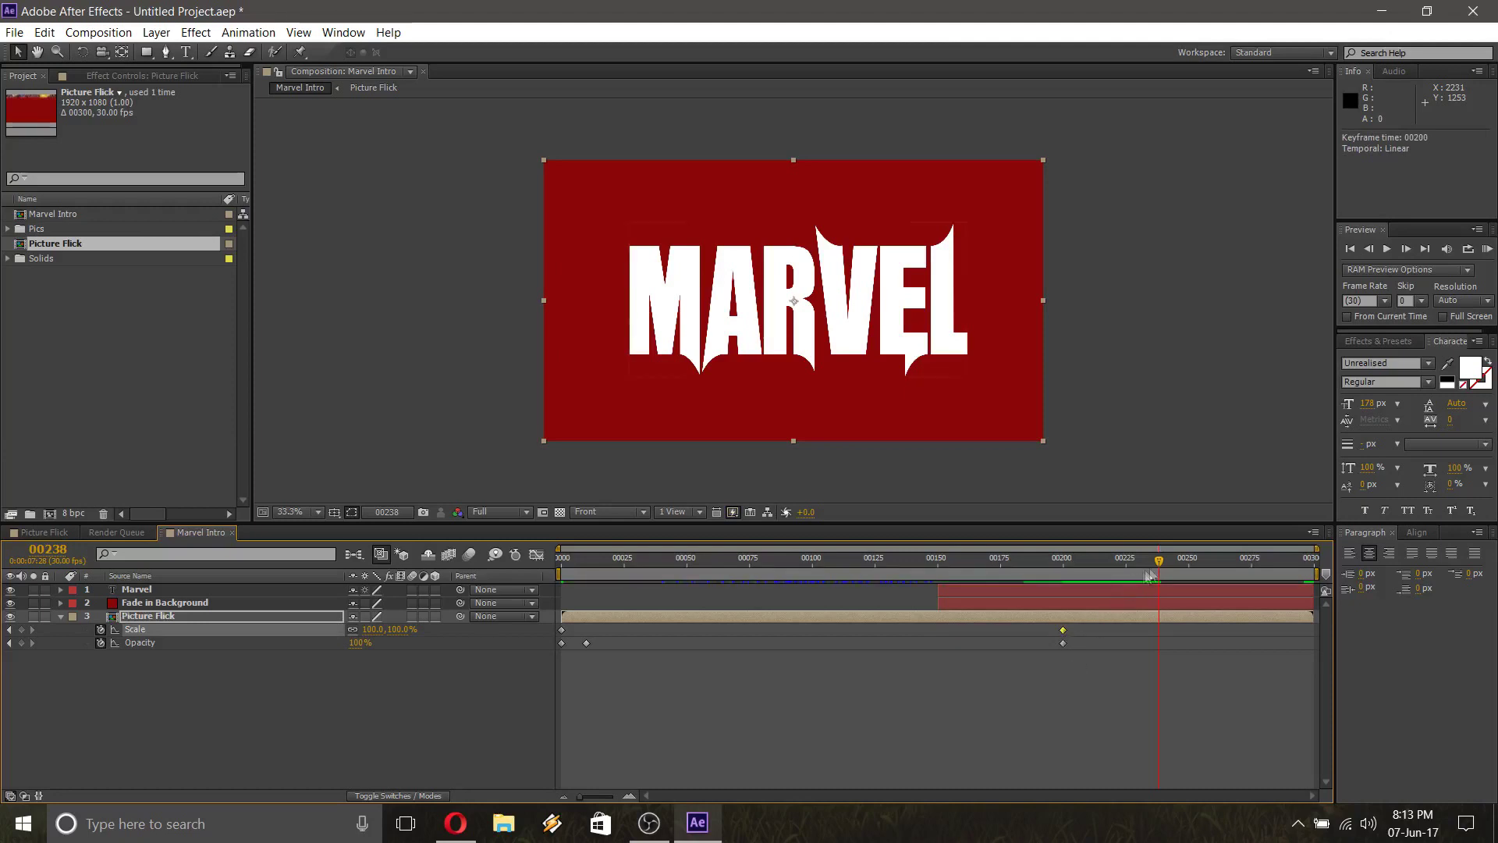
Preview the transition from the picture flick to the MARVEL title with the retimed scale animation
{"action": "left_click_drag", "start_coordinate": [1159, 574], "coordinate": [1050, 598]}
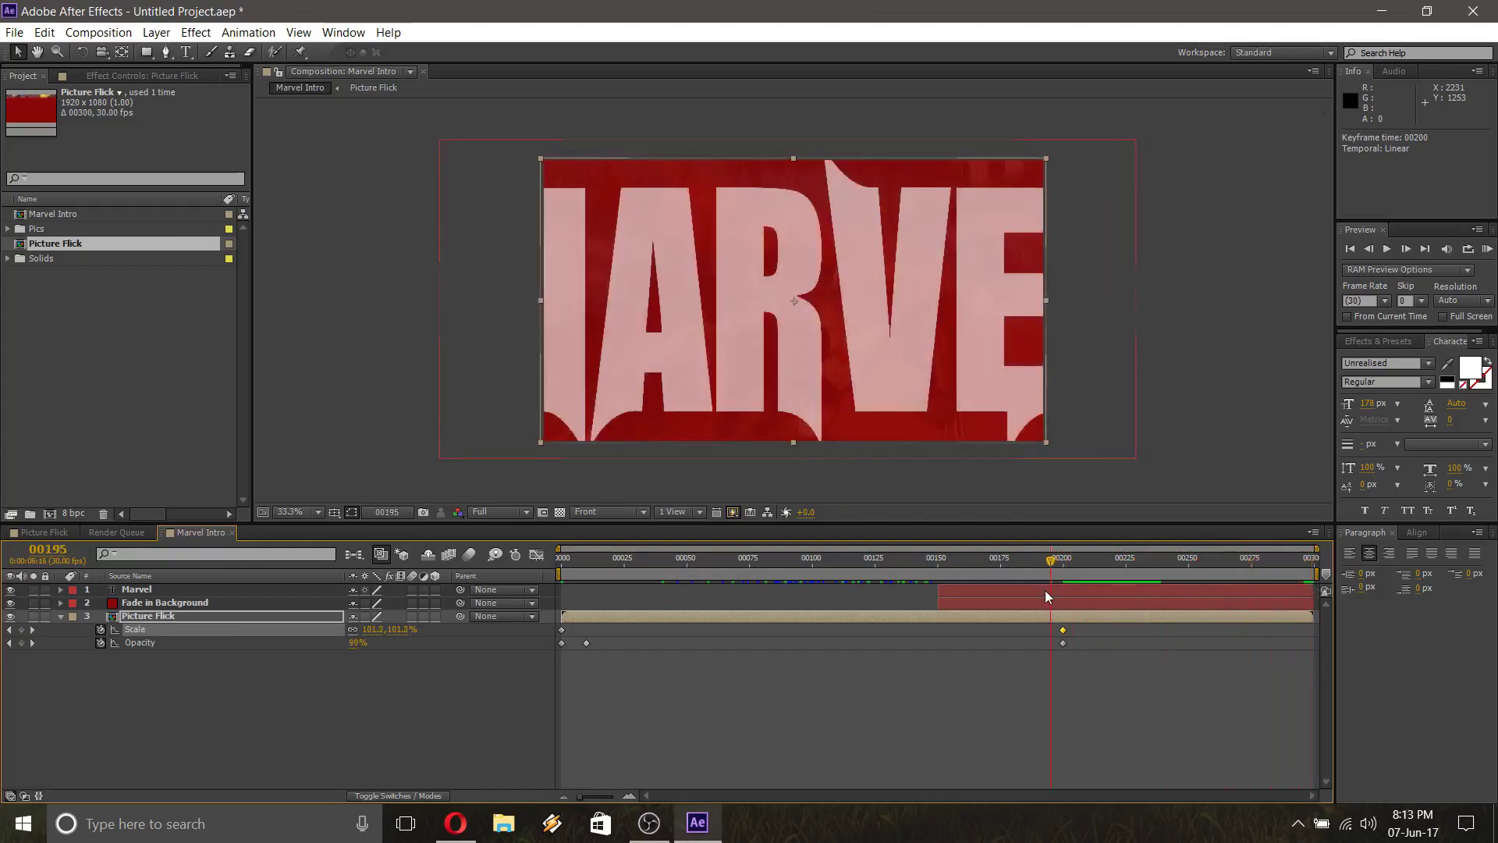
{"action": "key", "text": "space"}
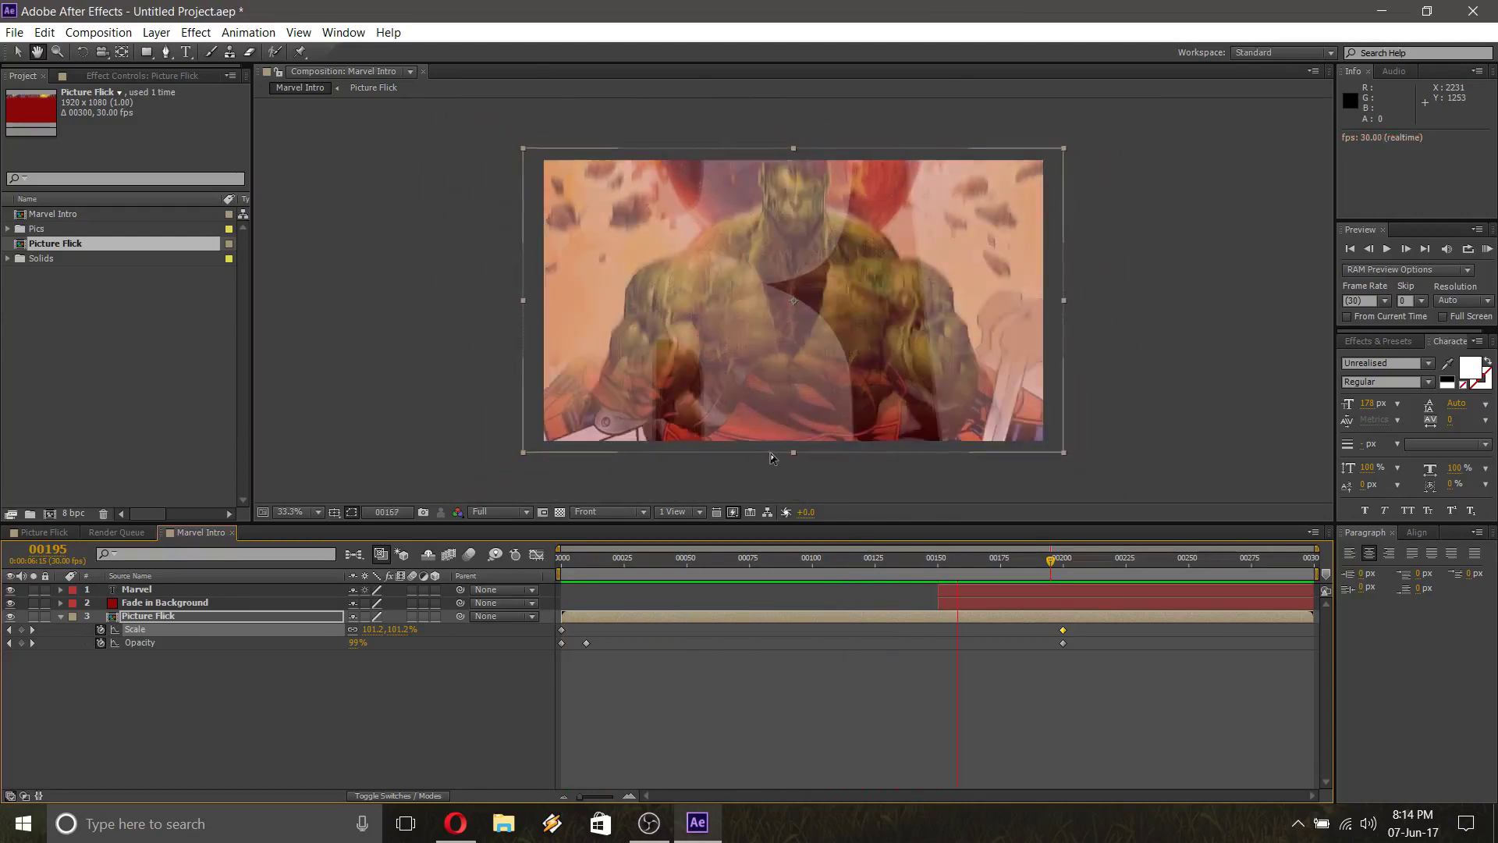
{"action": "key", "text": "space"}
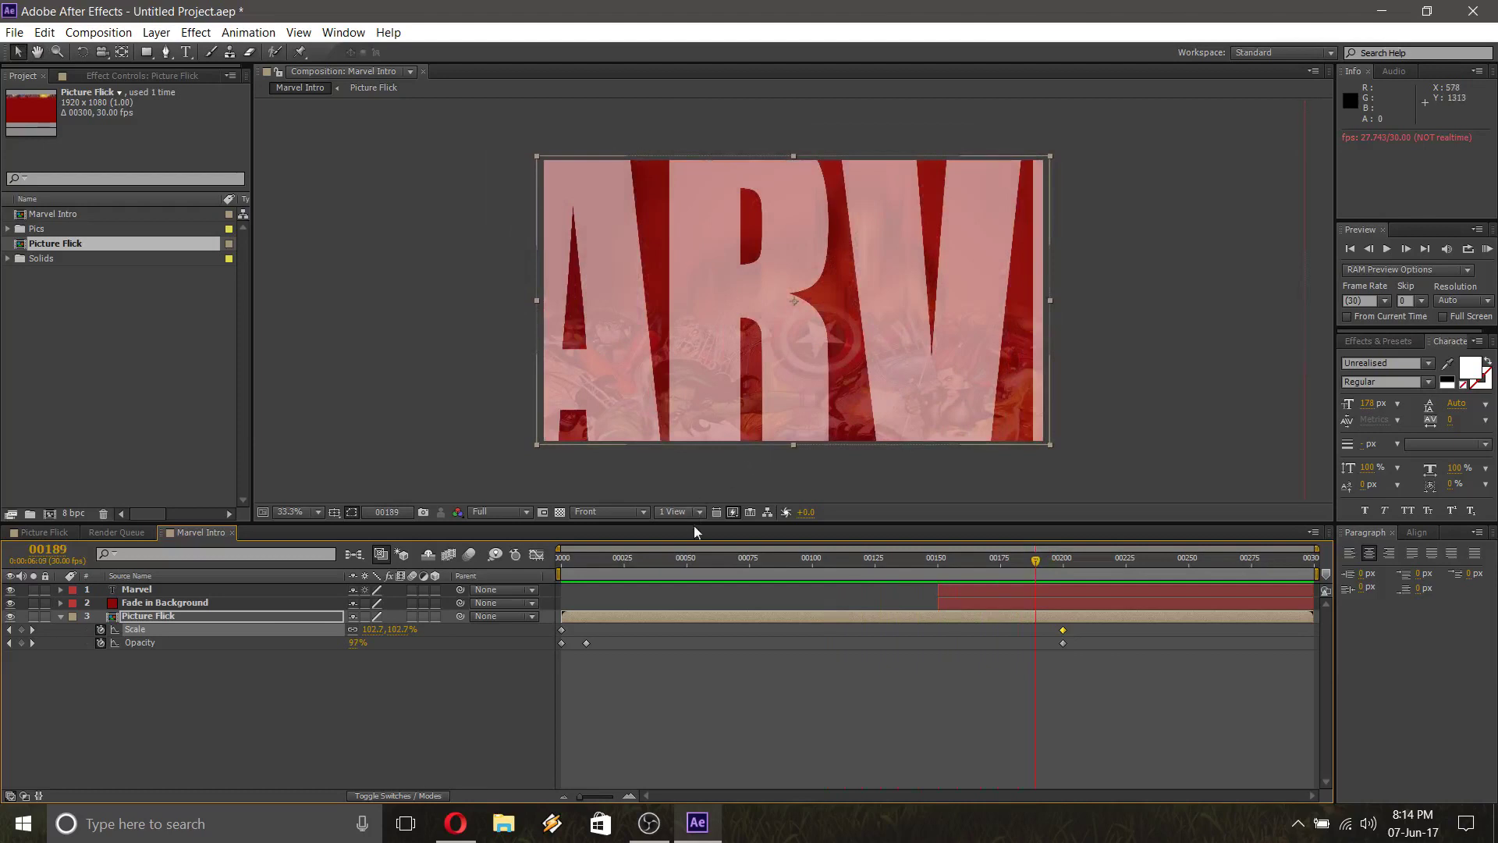
Add the Marvel Intro composition to the render queue and display the queue
{"action": "left_click", "coordinate": [14, 33]}
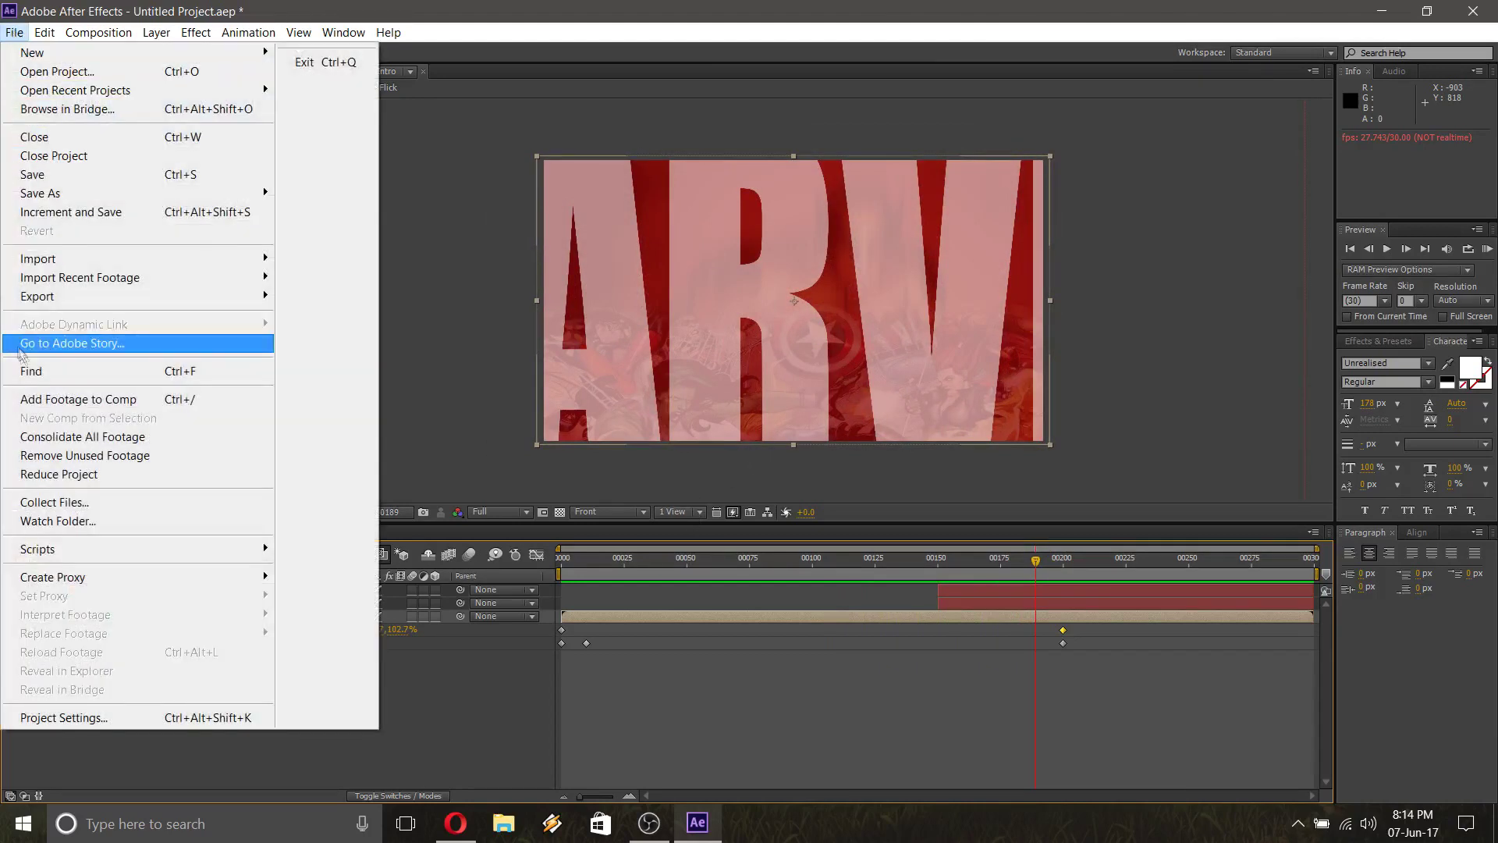
{"action": "mouse_move", "coordinate": [55, 300]}
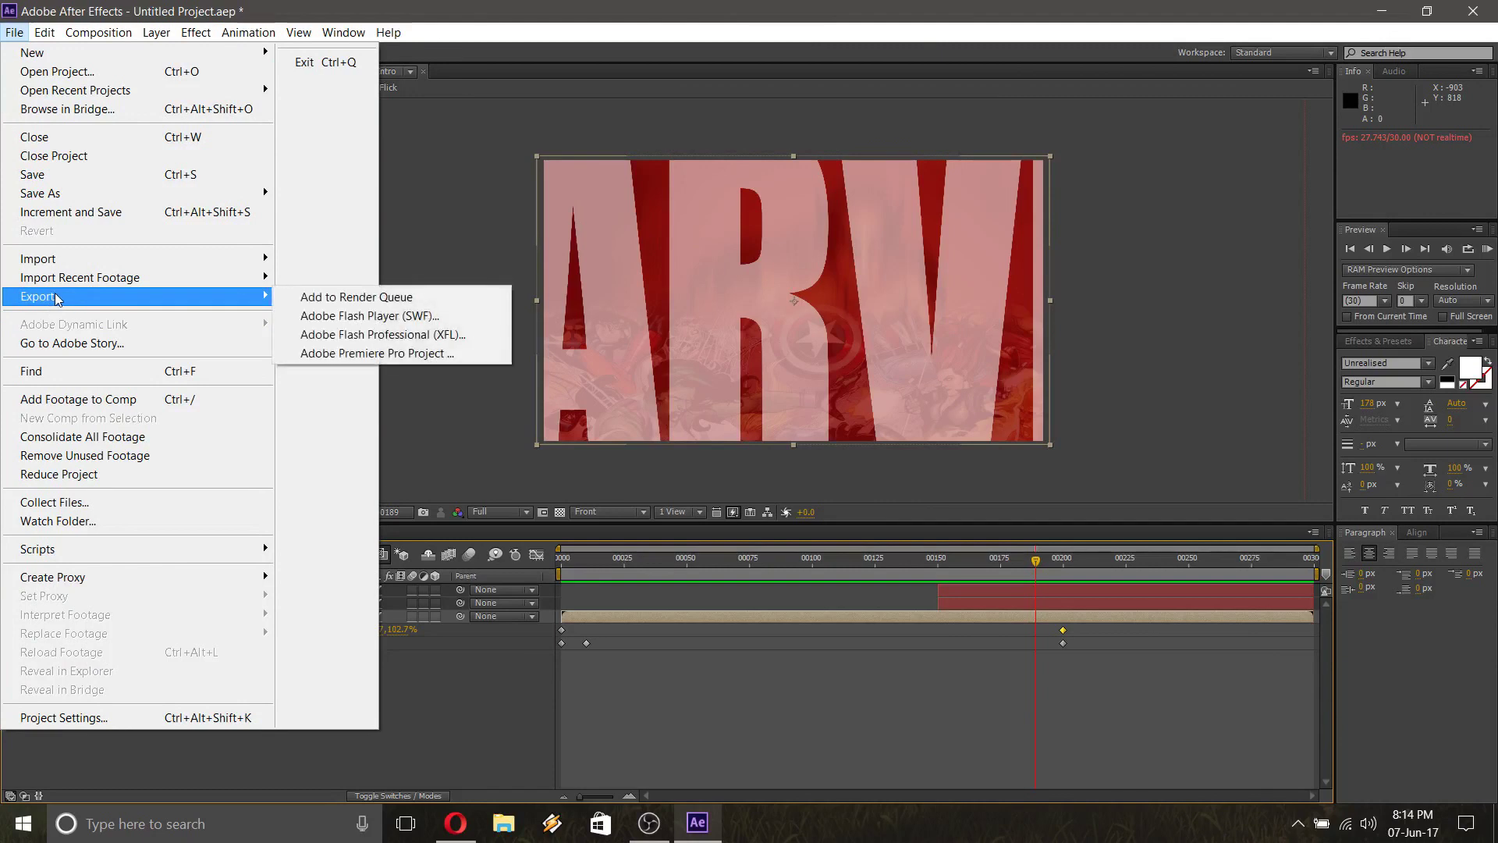
{"action": "left_click", "coordinate": [342, 298]}
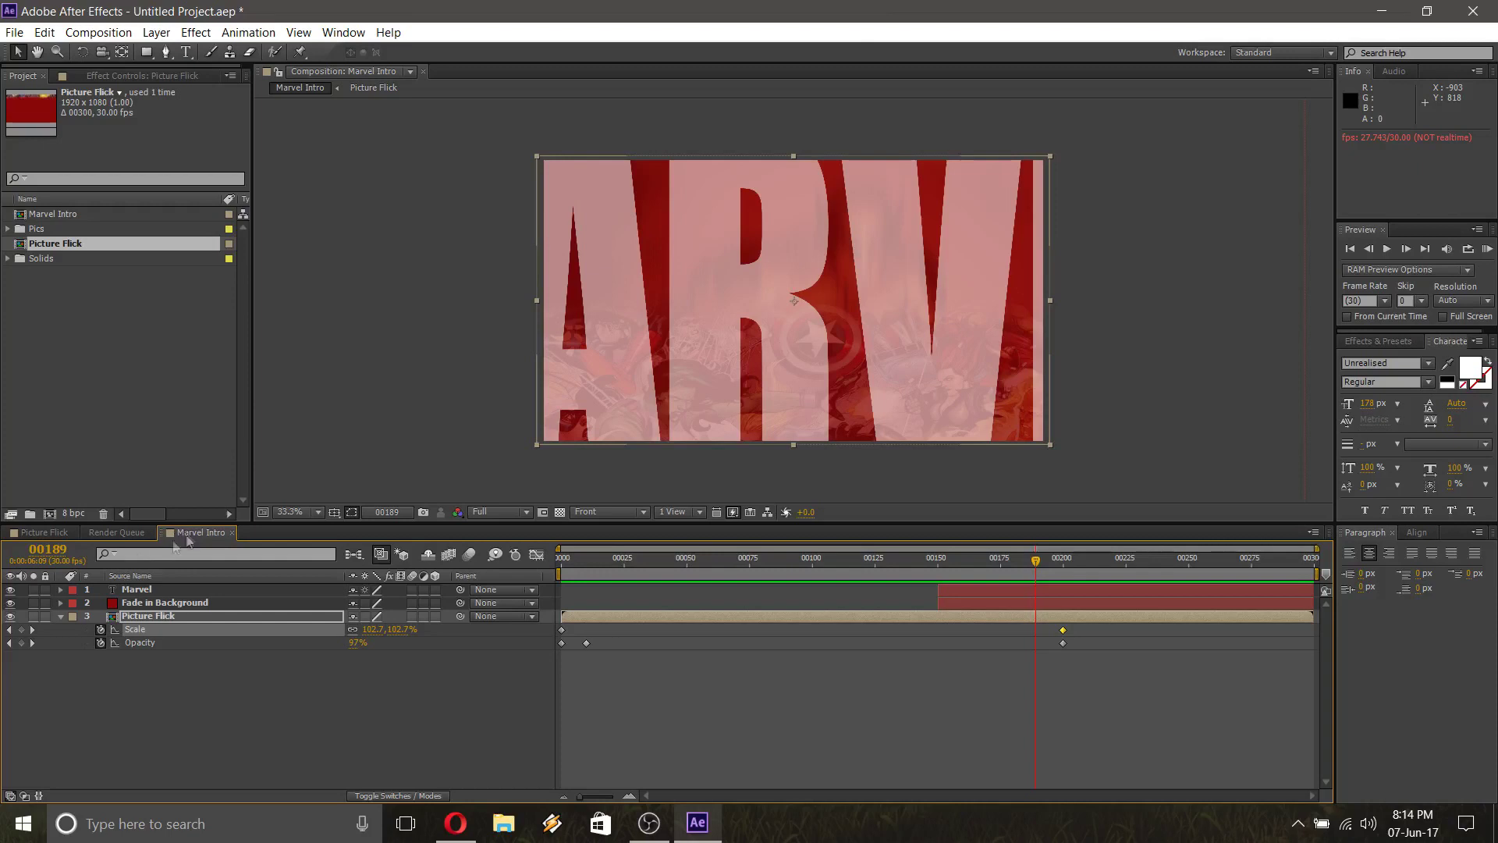
{"action": "left_click", "coordinate": [47, 533]}
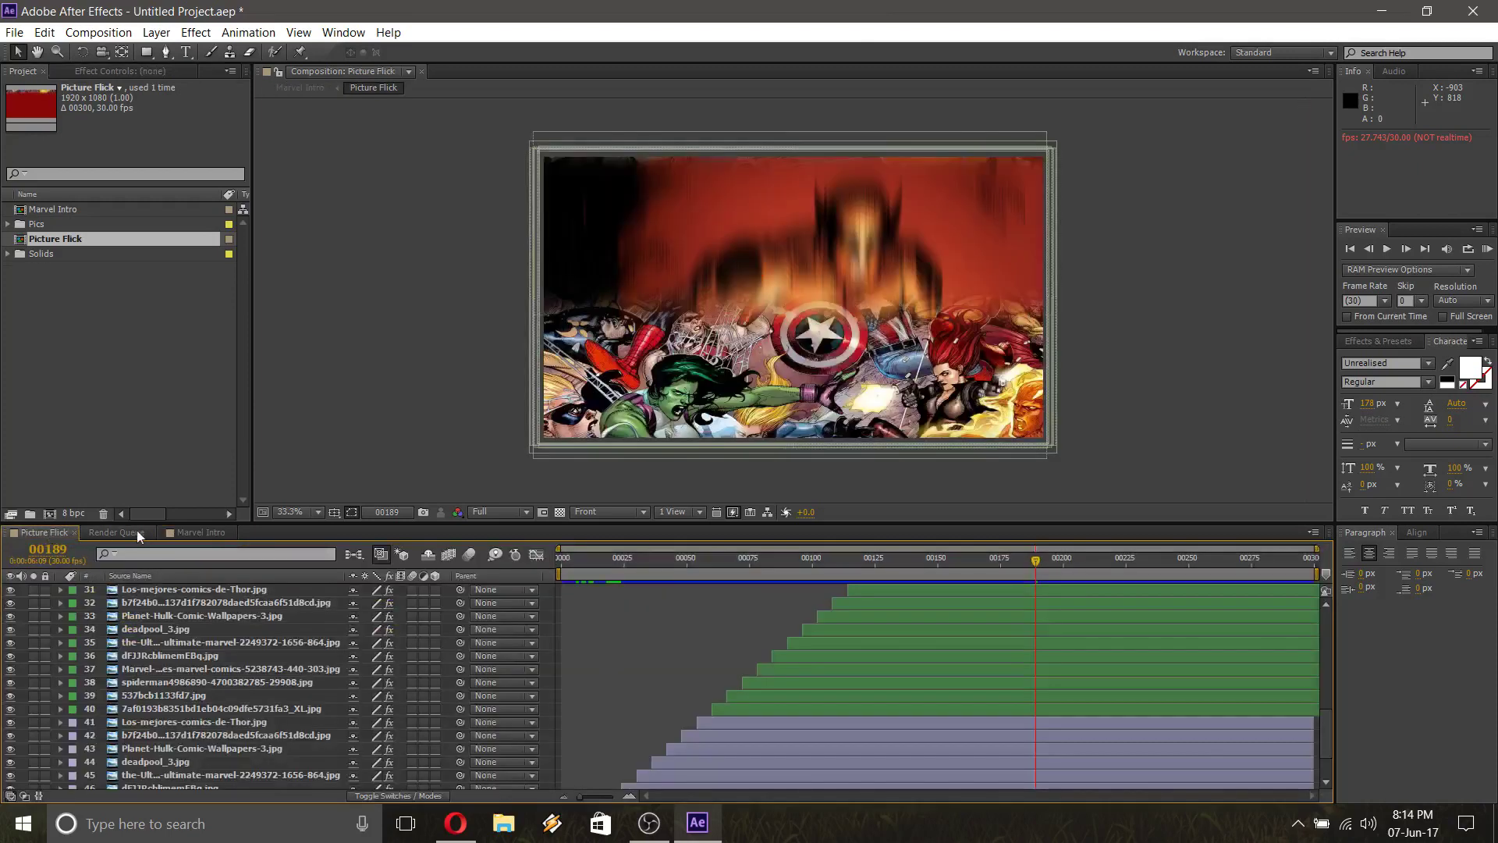
{"action": "left_click", "coordinate": [180, 532]}
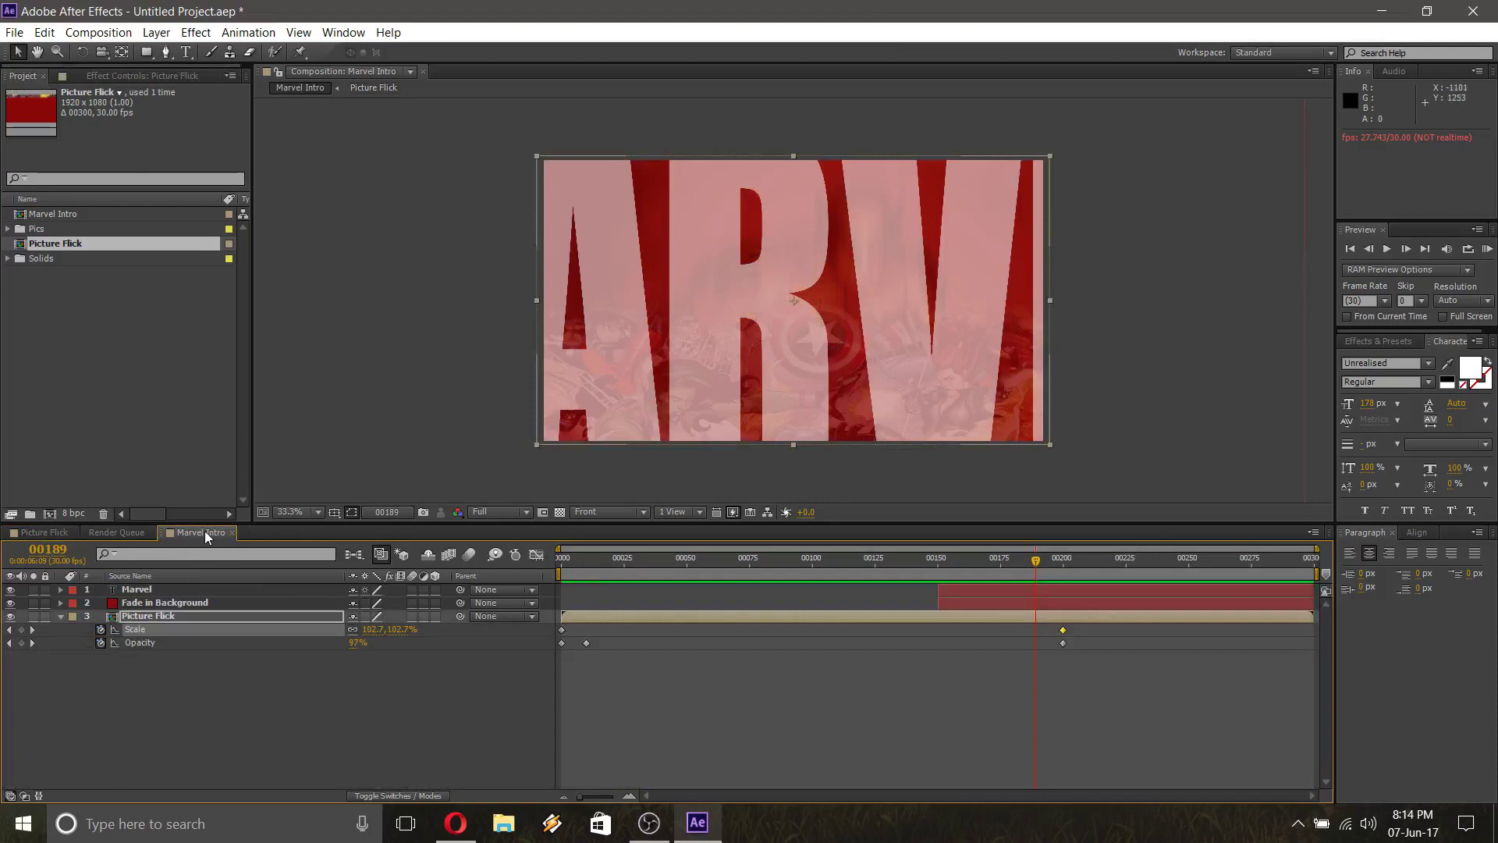
{"action": "left_click", "coordinate": [140, 532]}
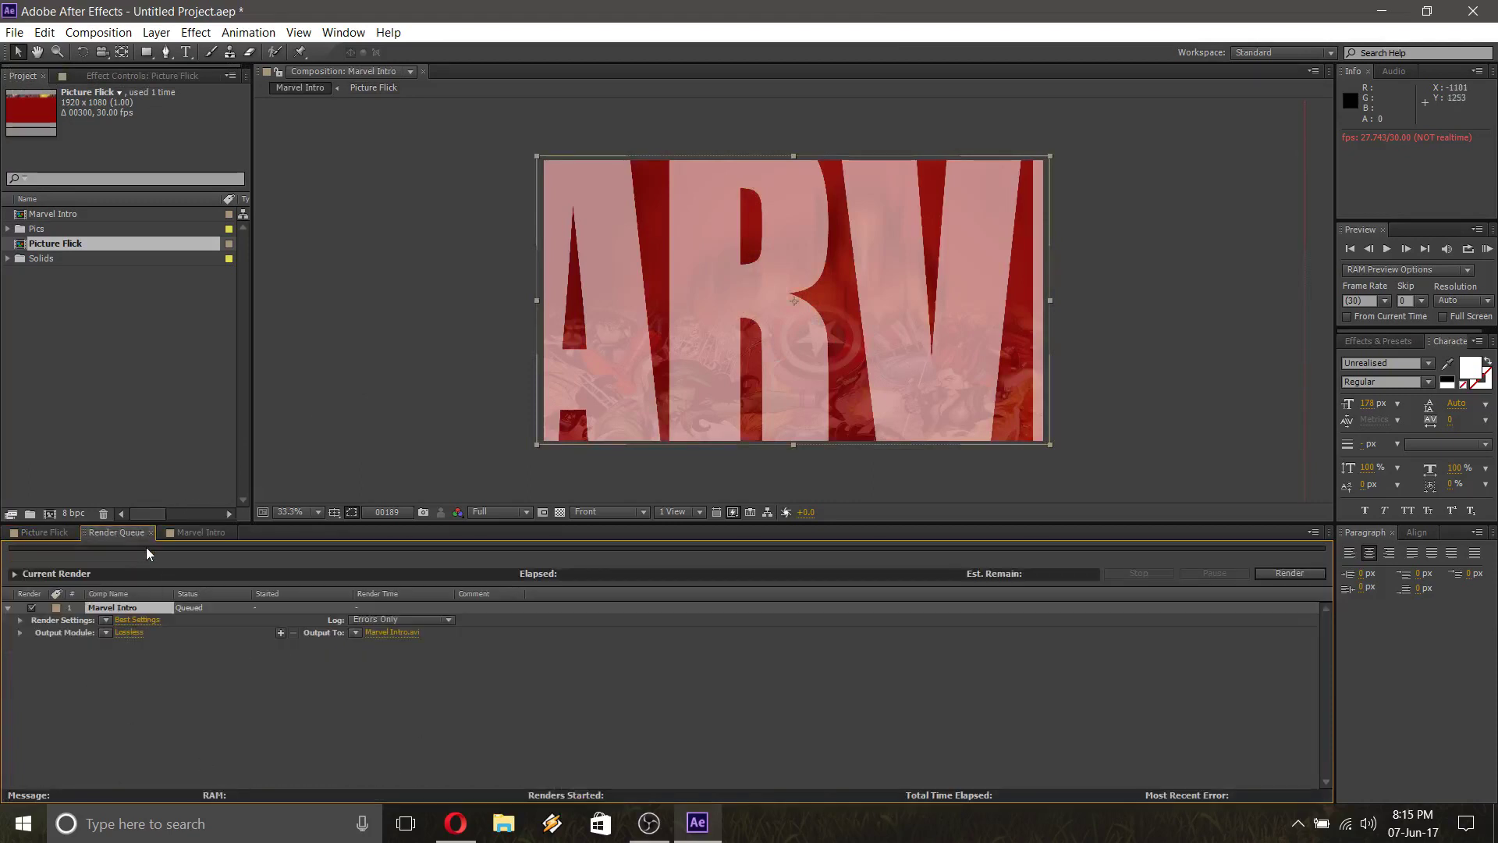
Configure the render's output module with the AVI format and resizing enabled at 1920 x 1080
{"action": "left_click", "coordinate": [130, 632]}
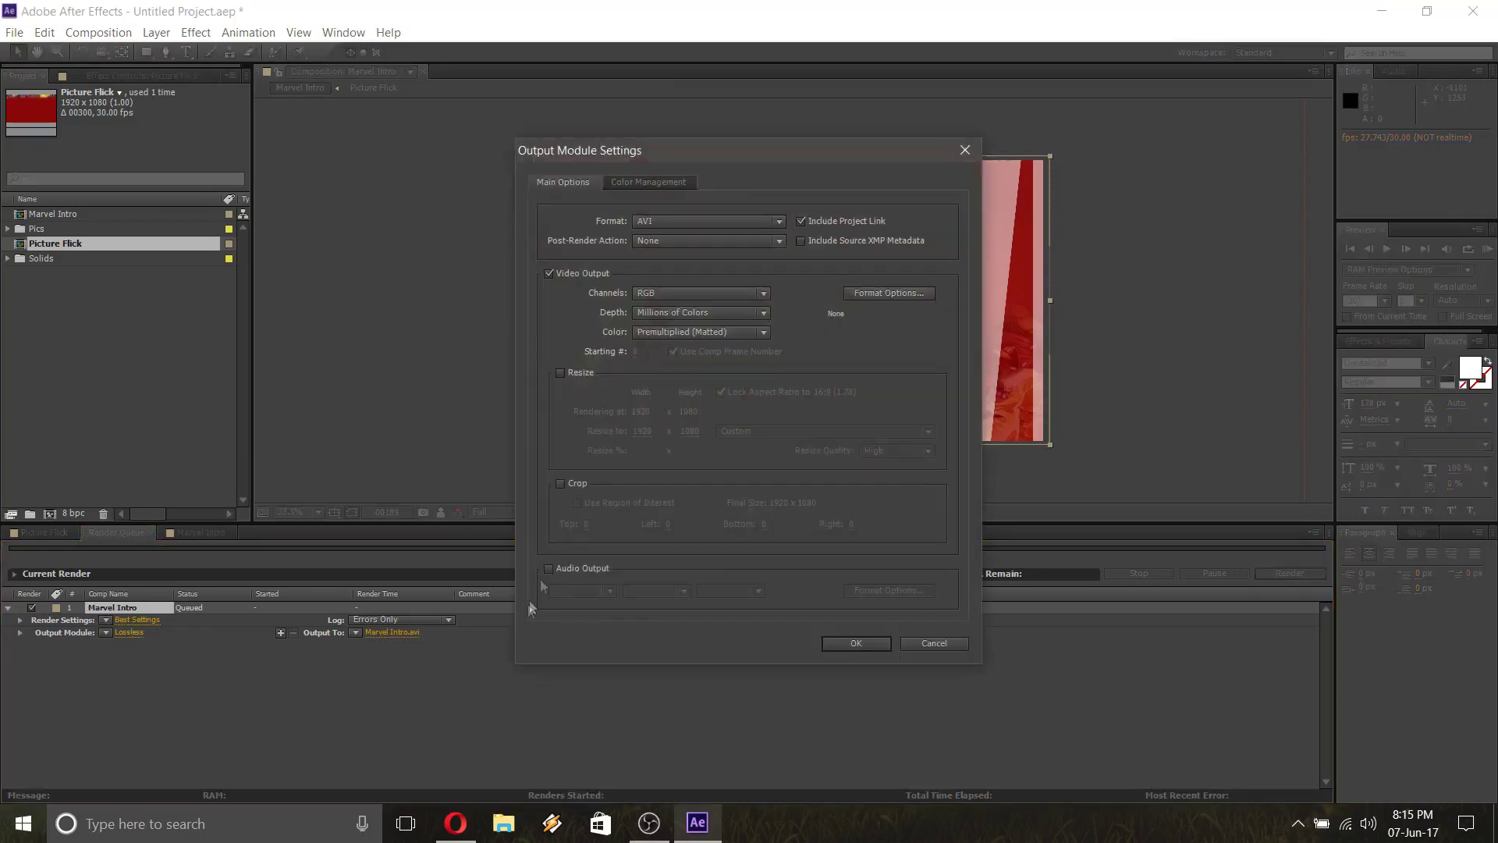
{"action": "left_click", "coordinate": [753, 222]}
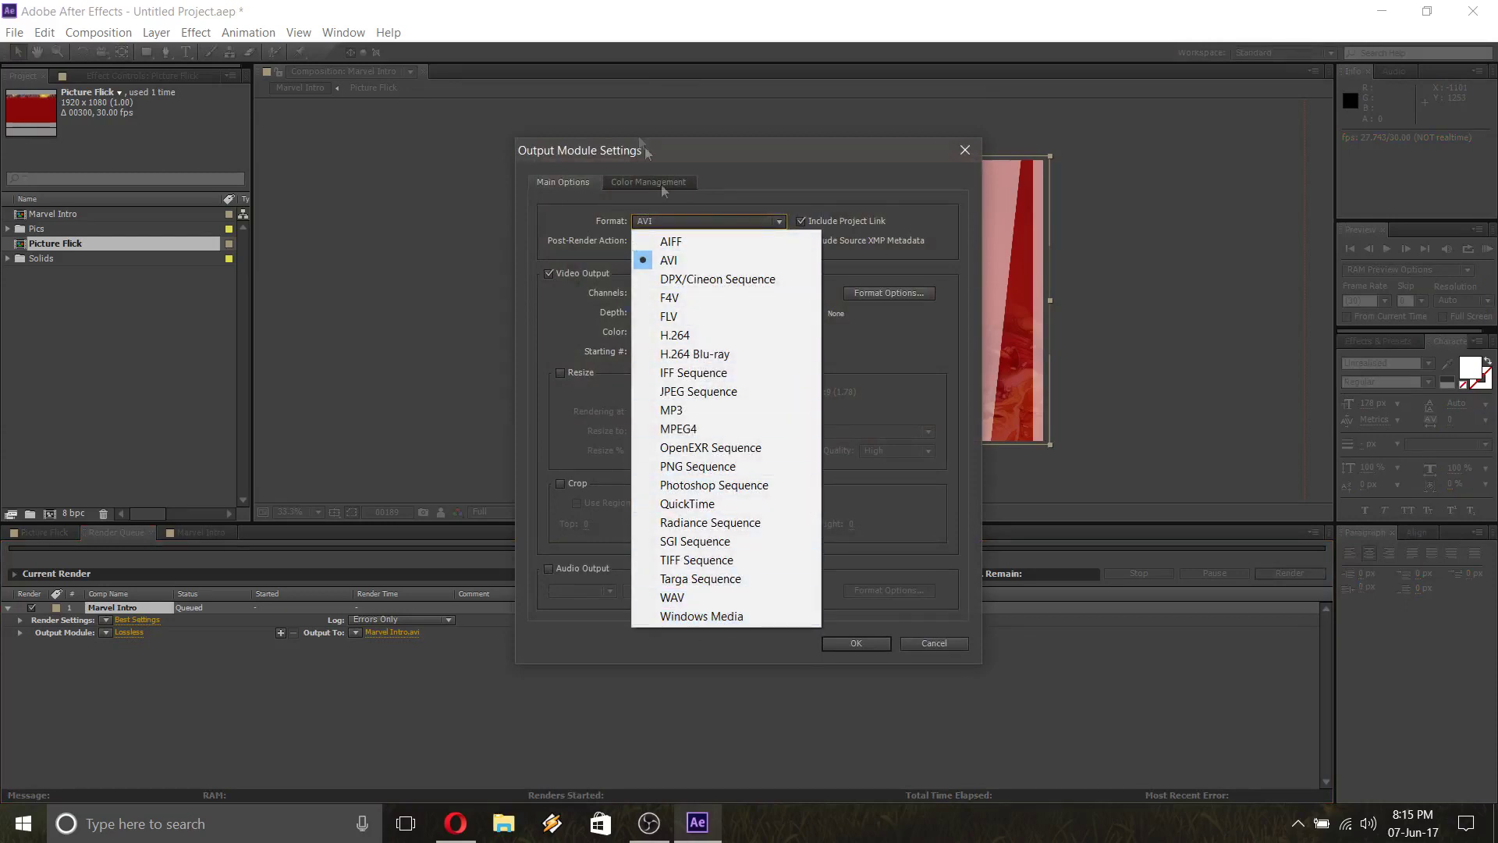
{"action": "left_click", "coordinate": [715, 224]}
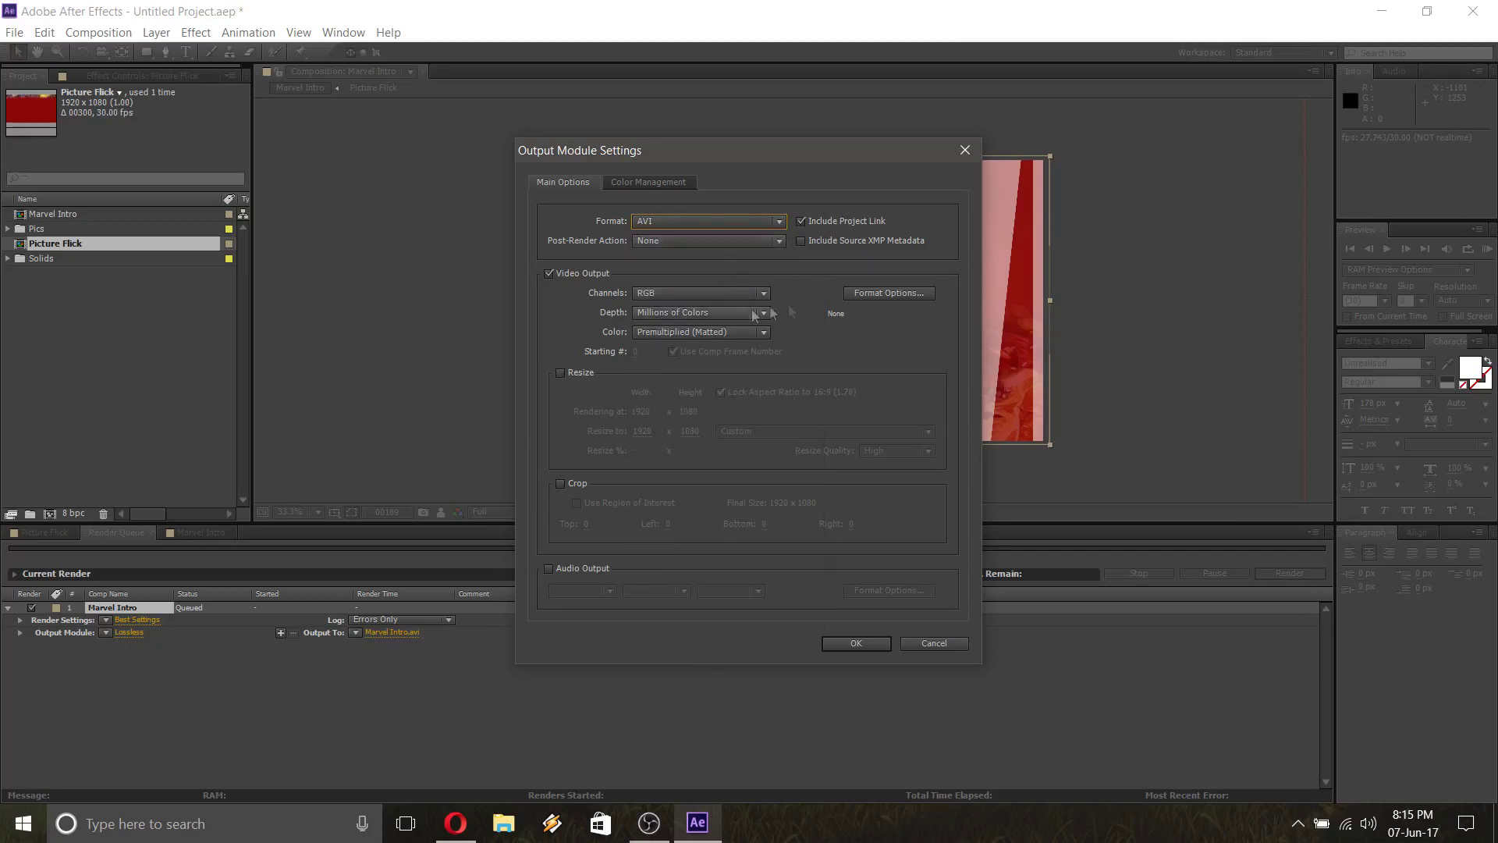
{"action": "left_click", "coordinate": [897, 300]}
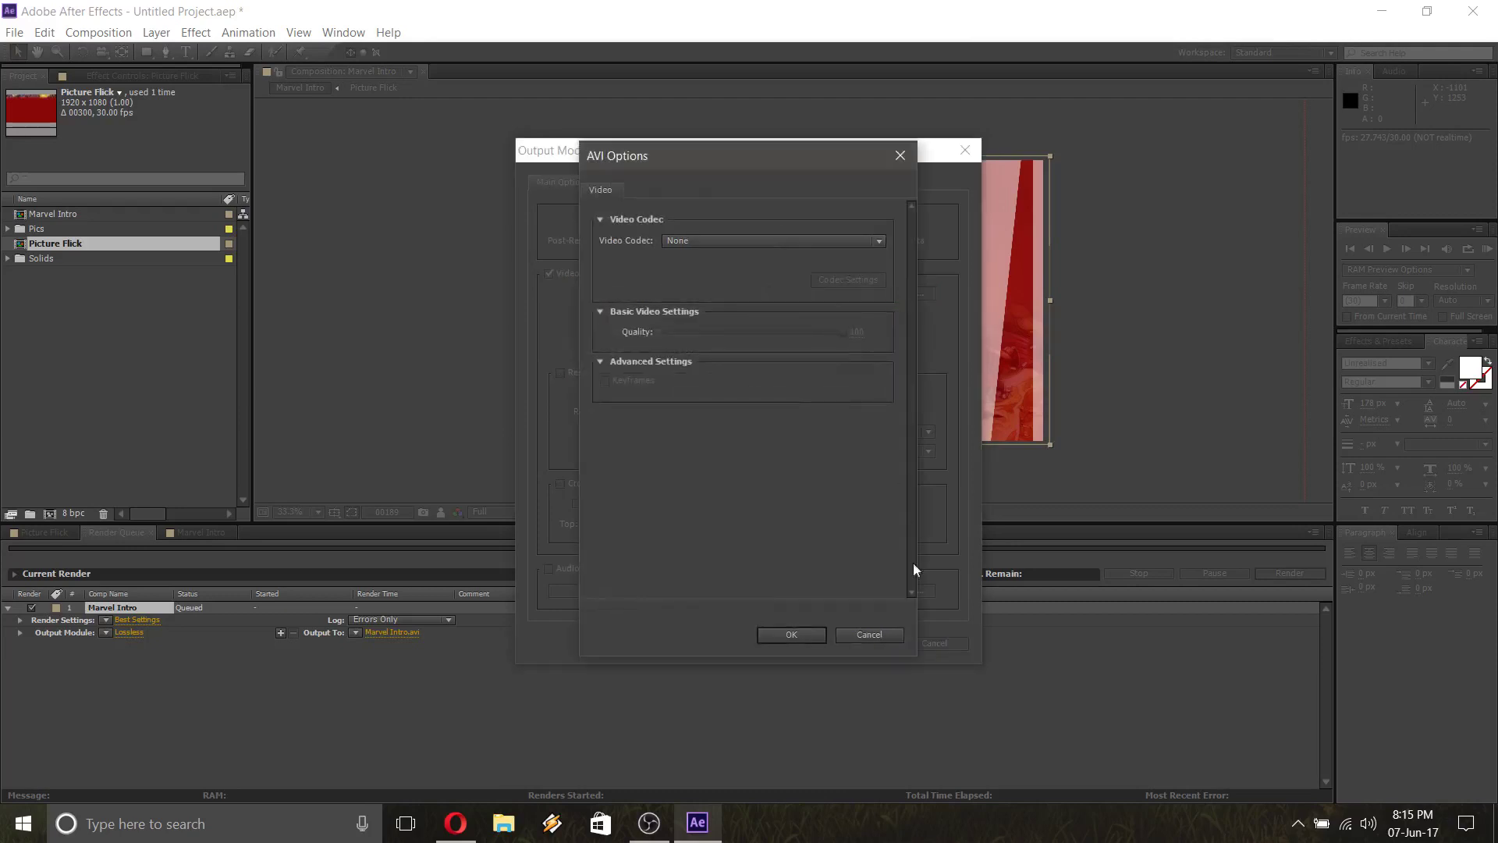
{"action": "left_click", "coordinate": [869, 635]}
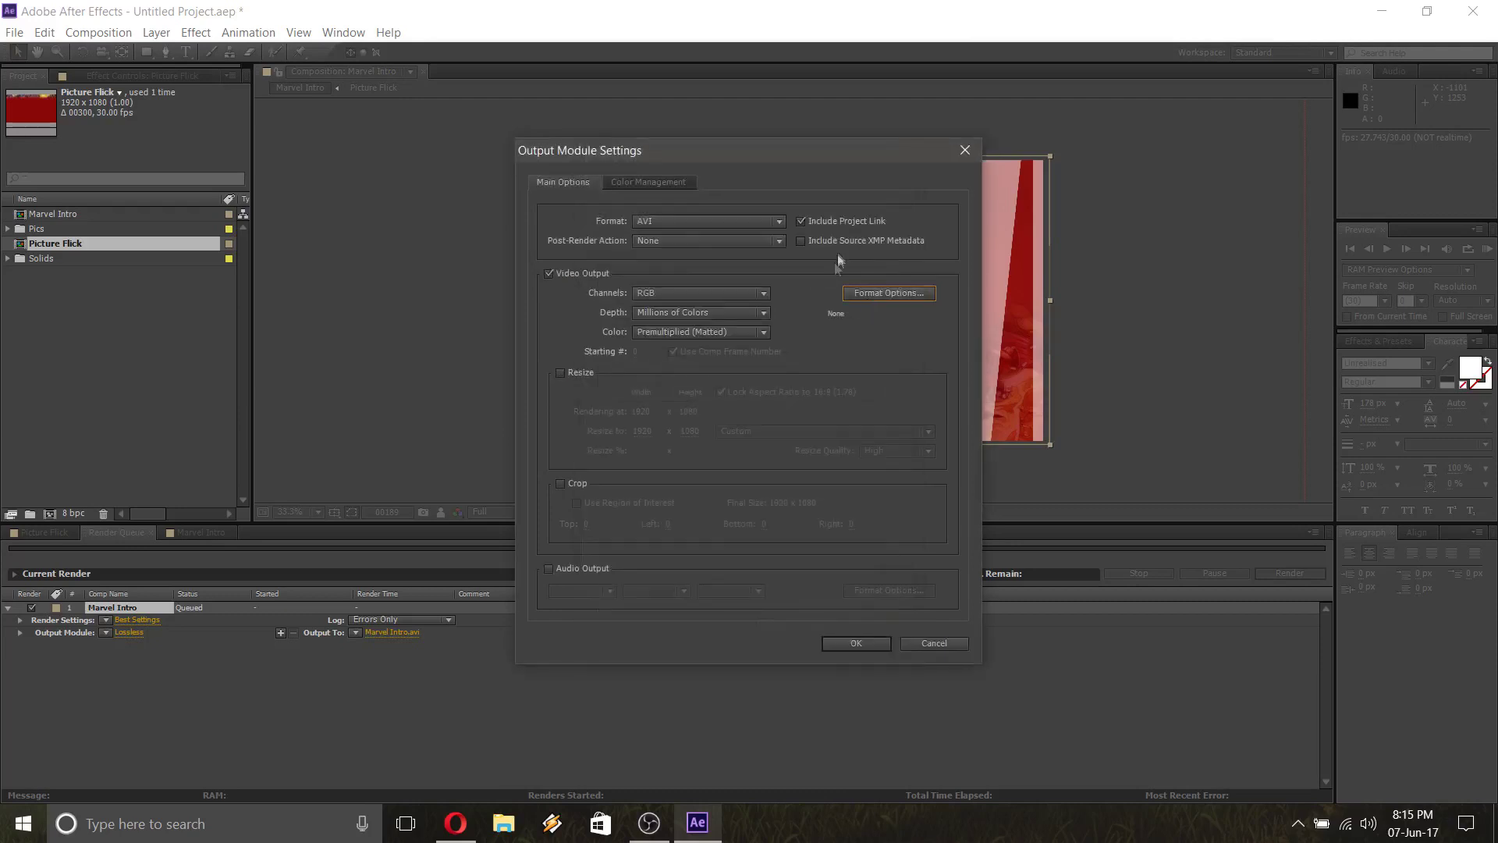
{"action": "left_click", "coordinate": [563, 375]}
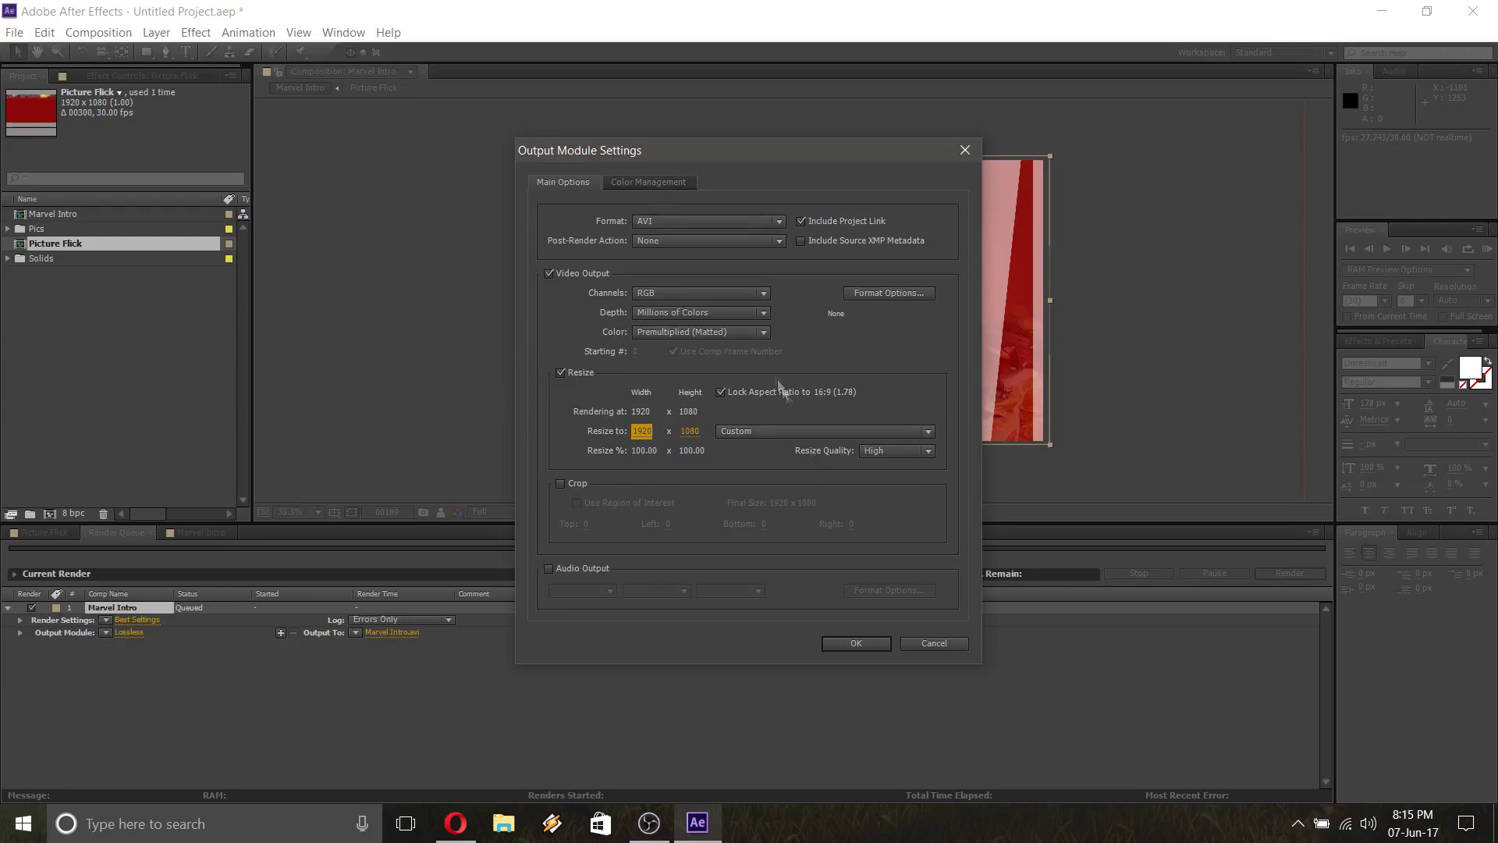
{"action": "left_click", "coordinate": [856, 644]}
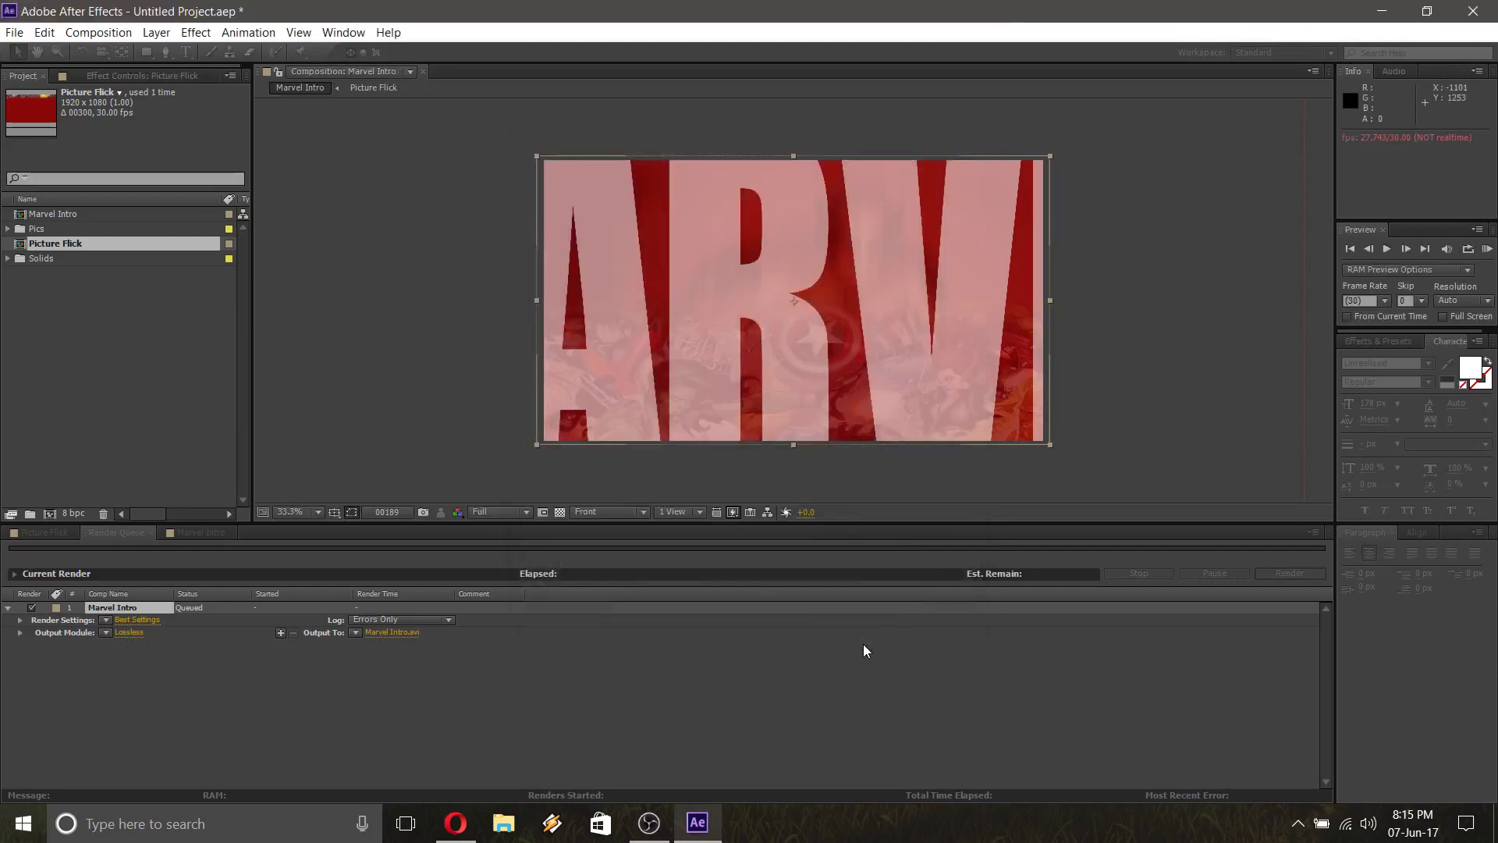
Set the render's output file to Marvel Intro in AVI format in the Videos folder and render the queue
{"action": "left_click", "coordinate": [375, 633]}
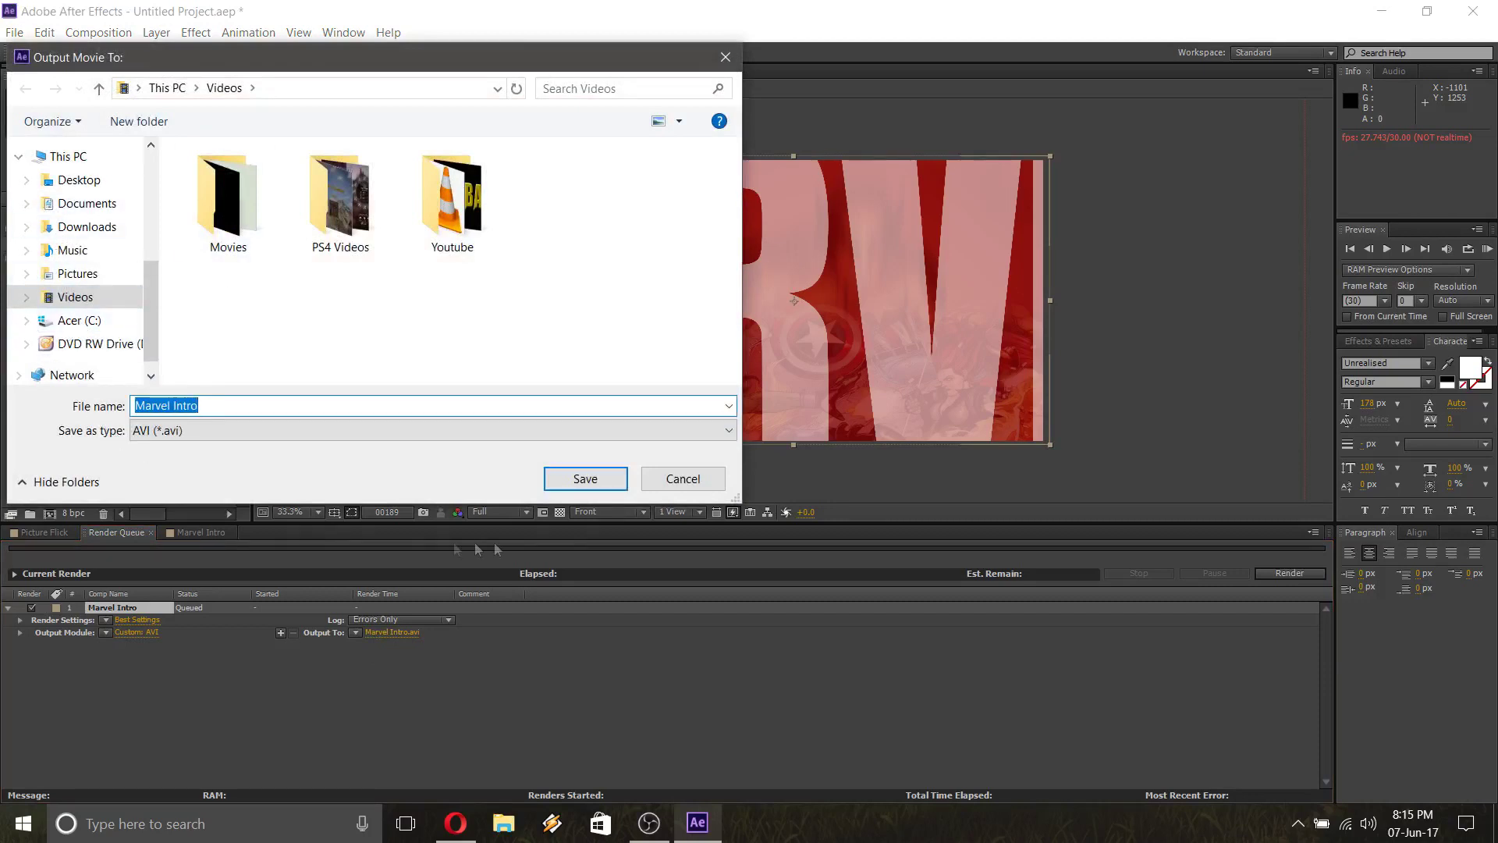
{"action": "left_click", "coordinate": [587, 480]}
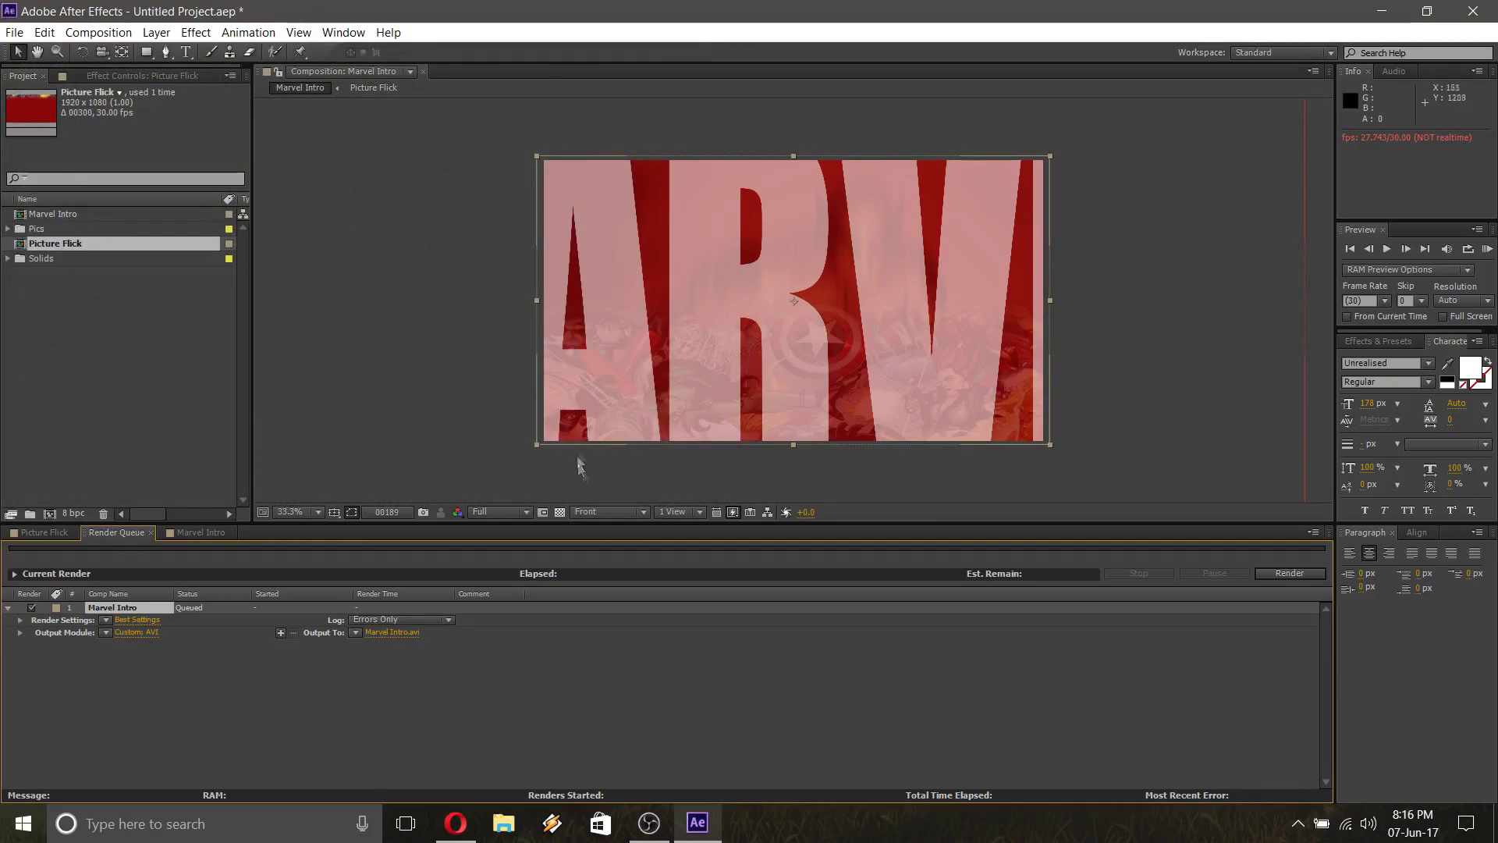
{"action": "left_click", "coordinate": [1277, 576]}
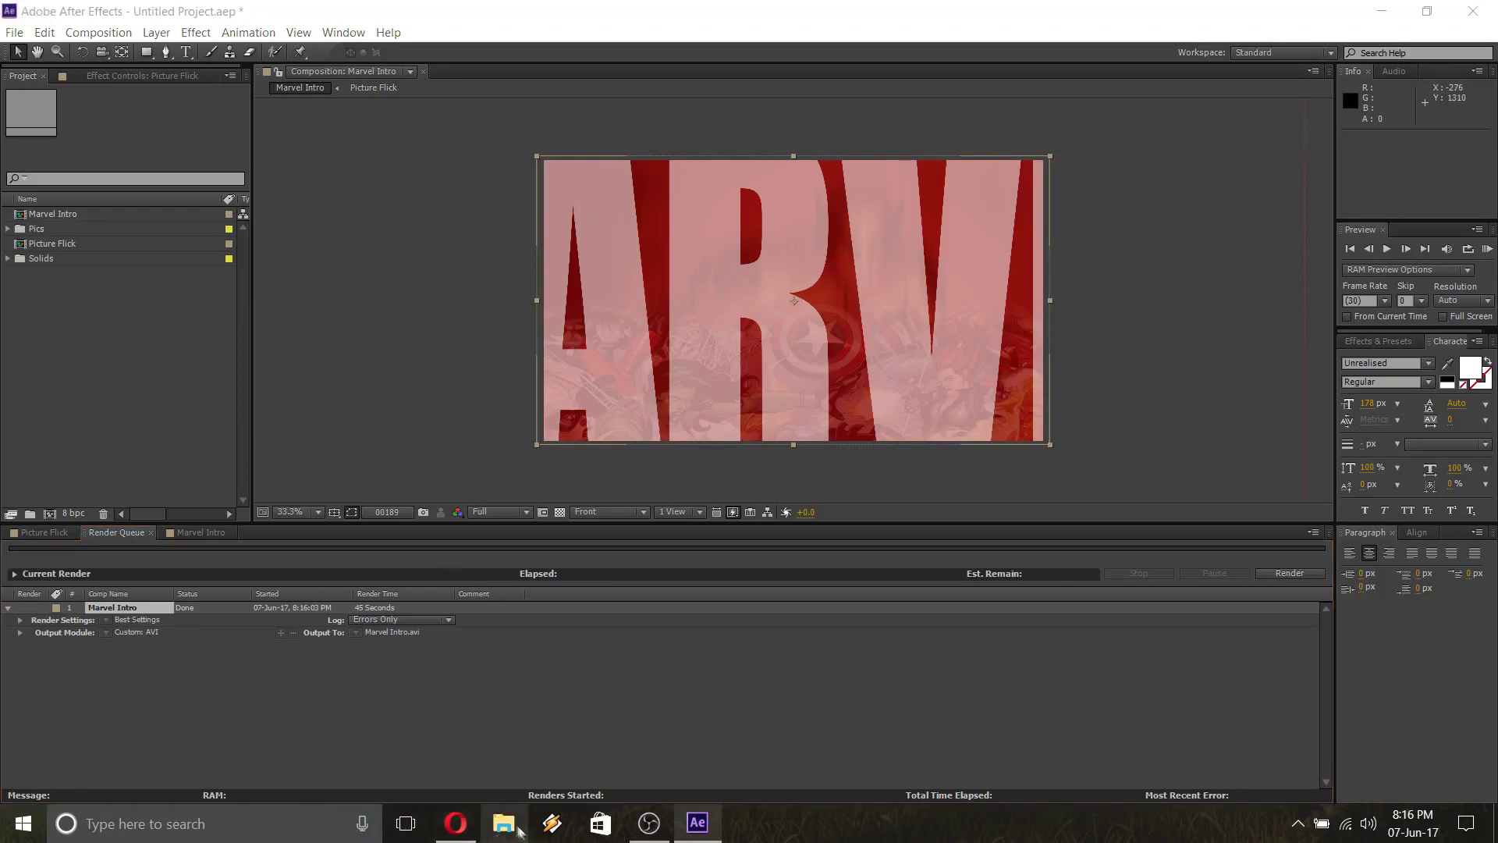
Open the rendered Marvel Intro video from the Videos folder in File Explorer and play it full screen
{"action": "left_click", "coordinate": [504, 823]}
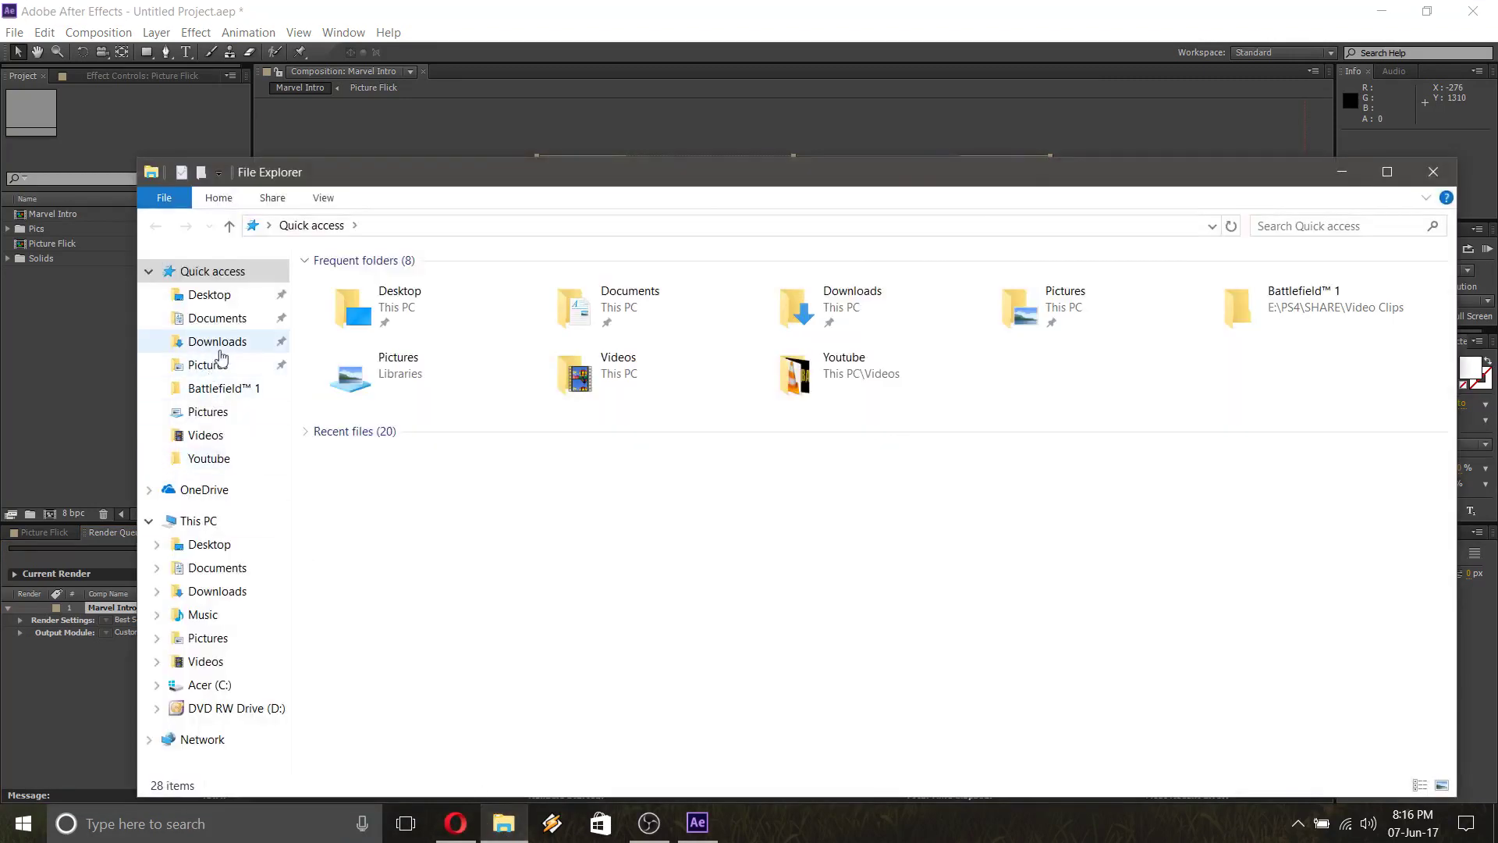
{"action": "double_click", "coordinate": [557, 367]}
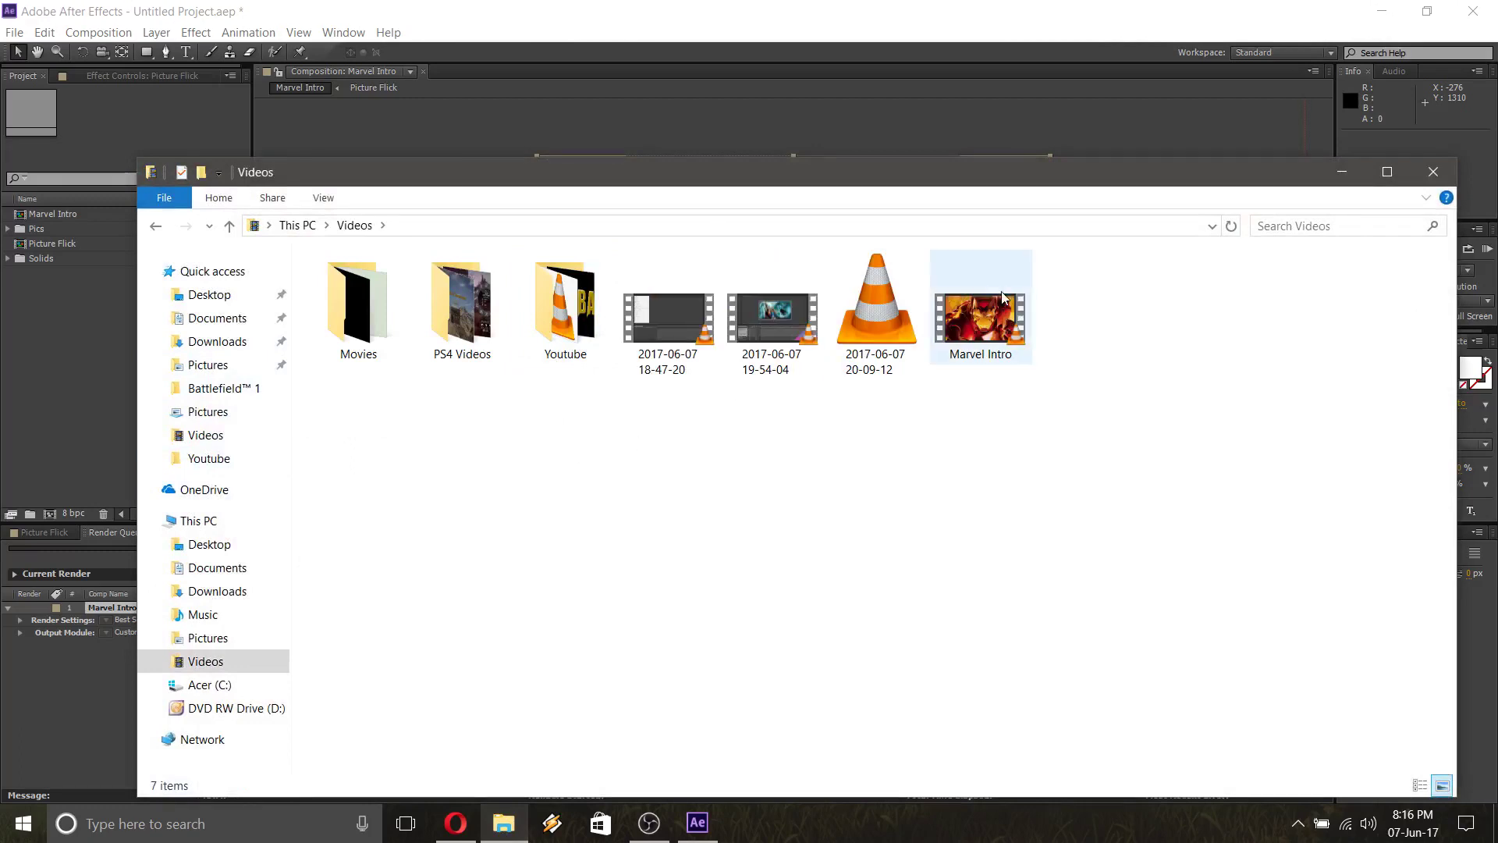
{"action": "double_click", "coordinate": [983, 328]}
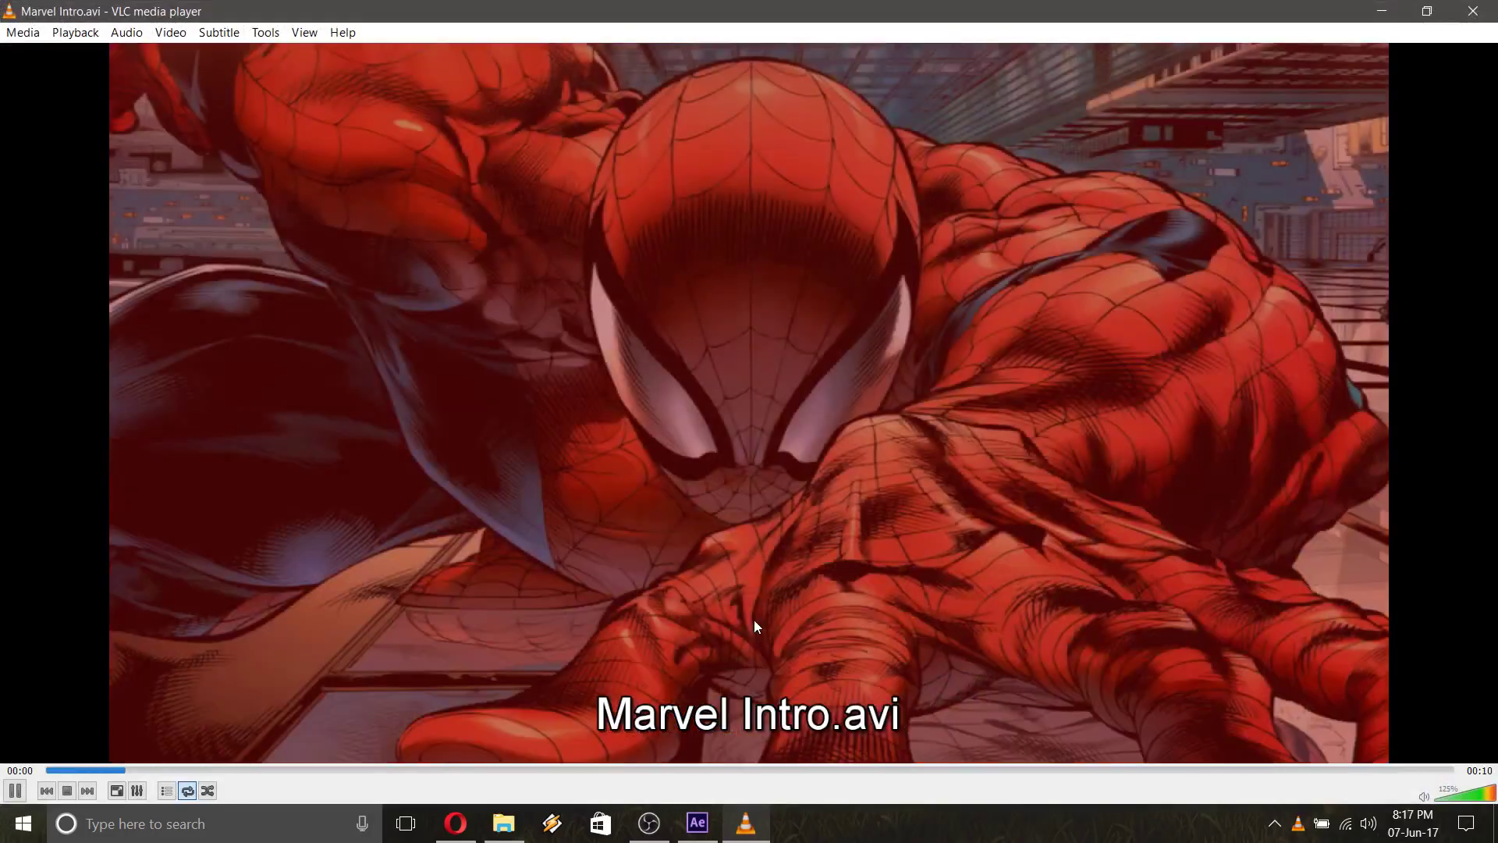
{"action": "double_click", "coordinate": [754, 622]}
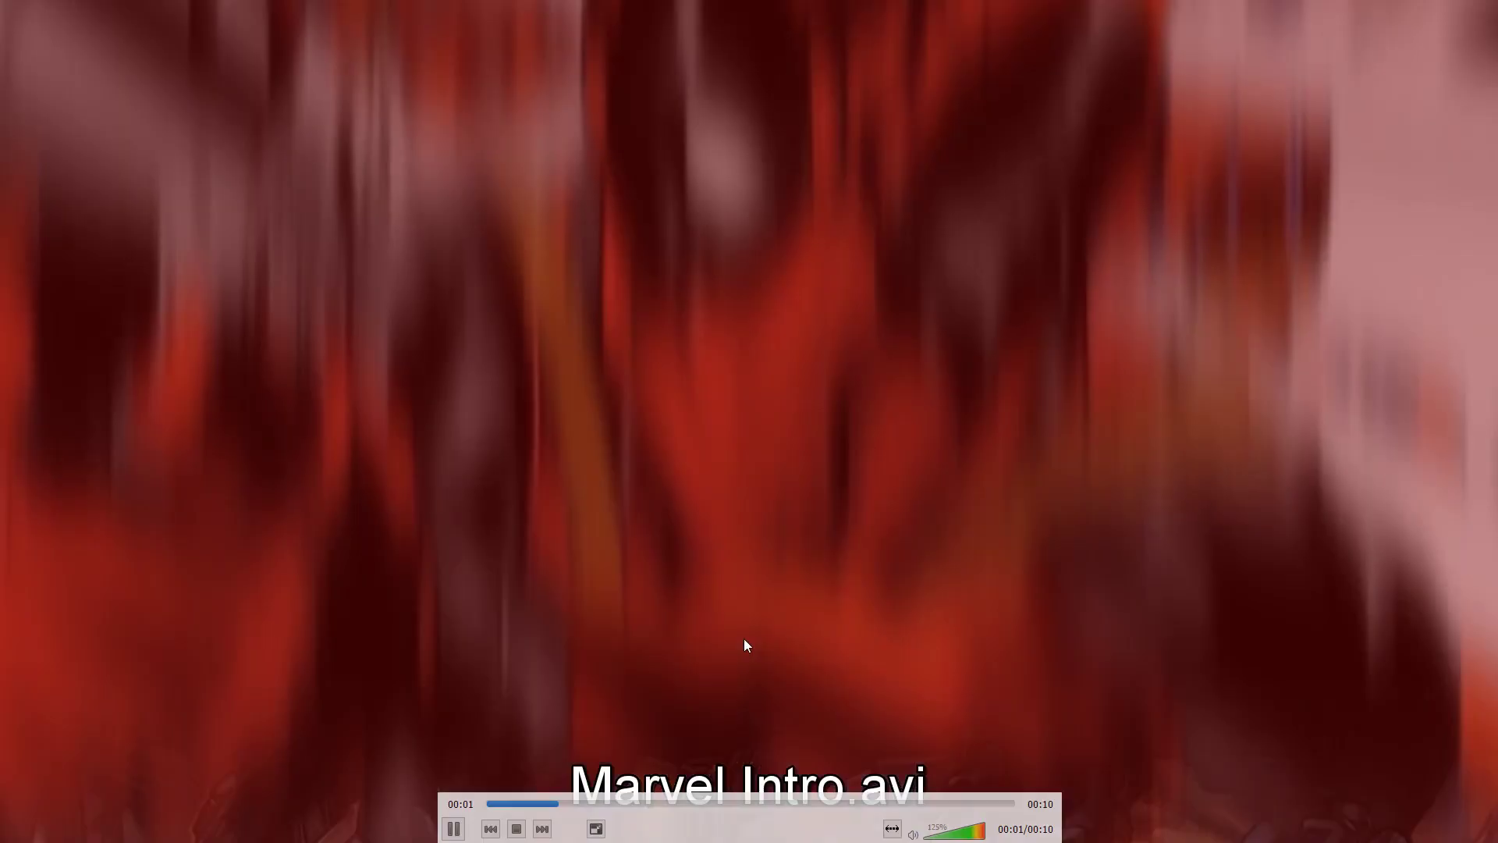